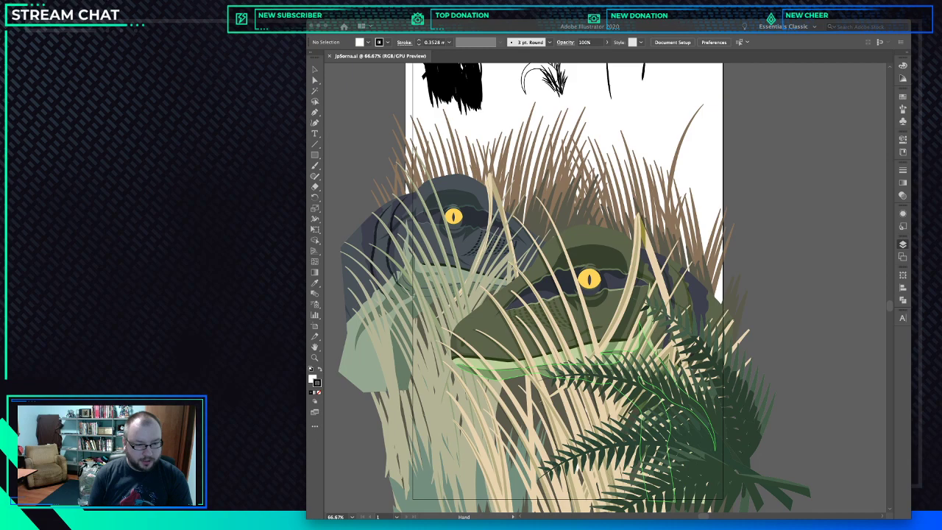
Reposition and resize the brown grass blade that overhangs the artboard's right edge behind the fern.
drag(618, 353, 613, 389)
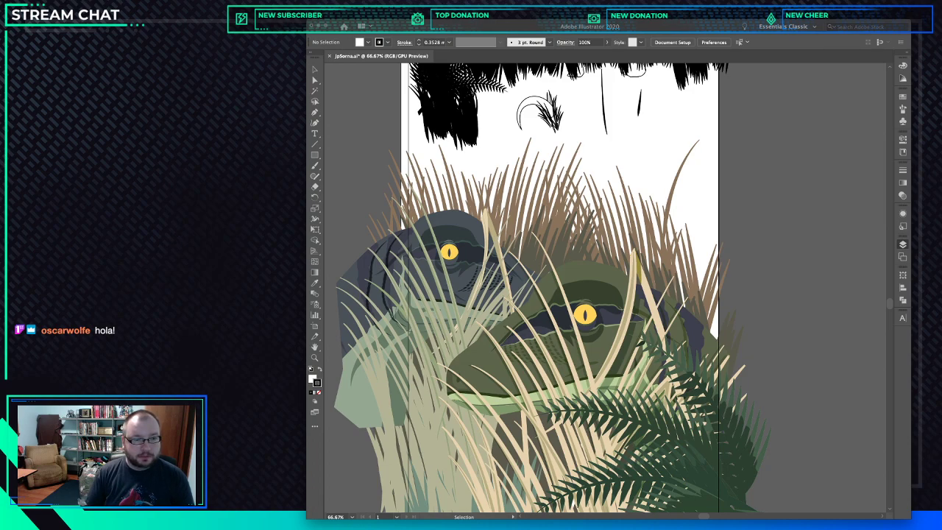
key(space)
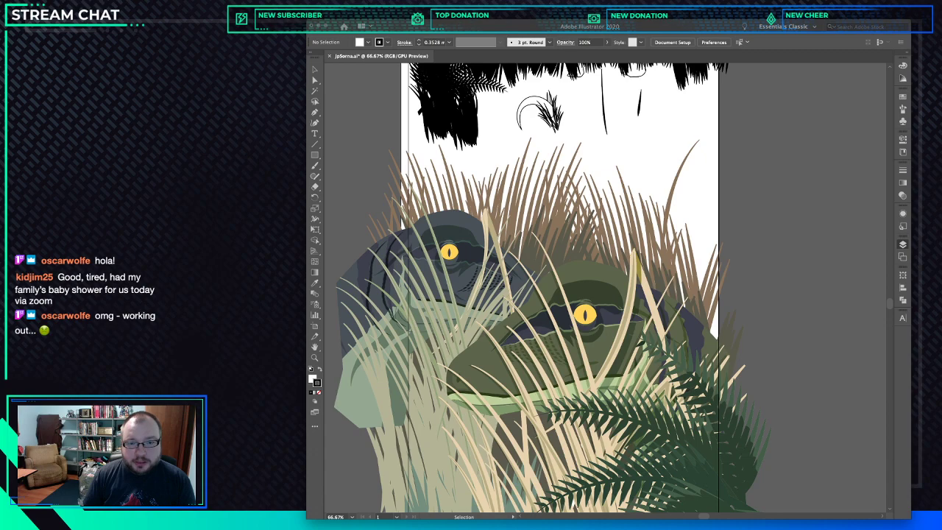
click(722, 277)
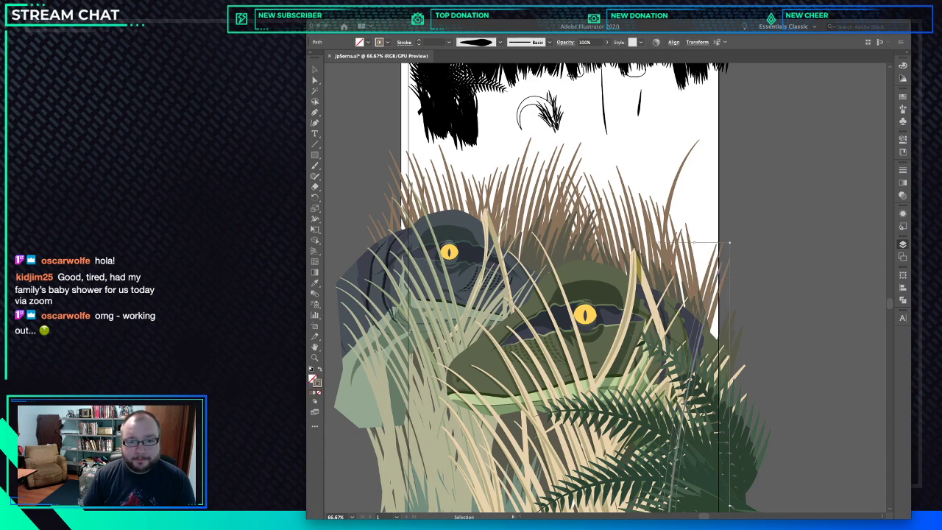
drag(723, 277, 738, 287)
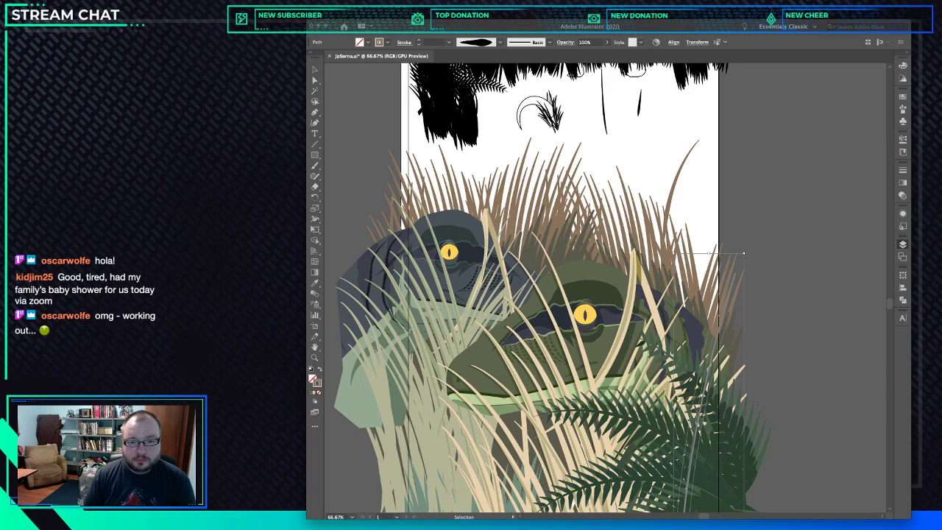
drag(749, 250, 721, 161)
key(a)
key(super+z)
key(space)
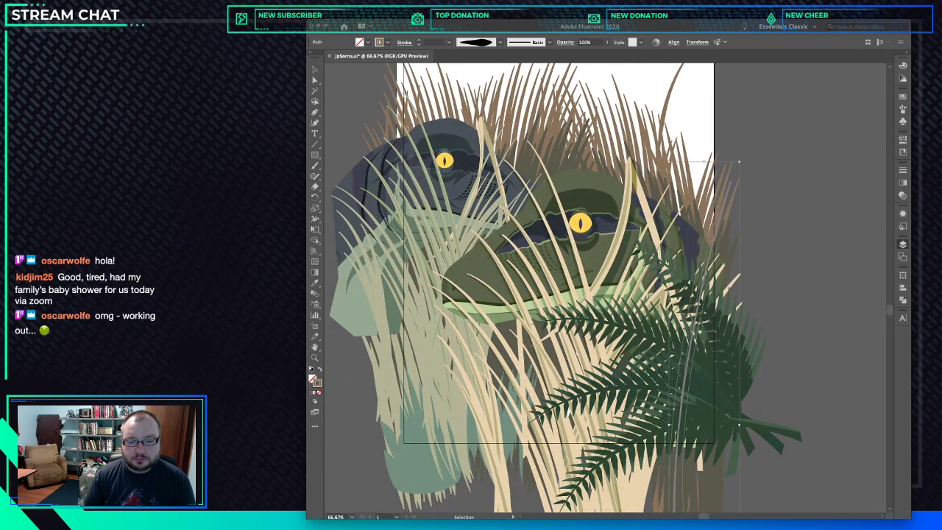
drag(739, 425, 727, 421)
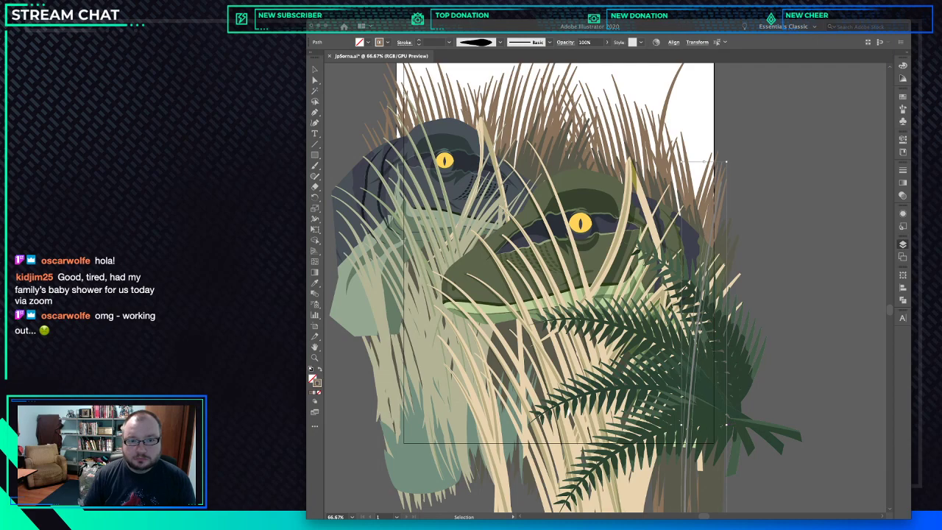
drag(710, 214, 700, 206)
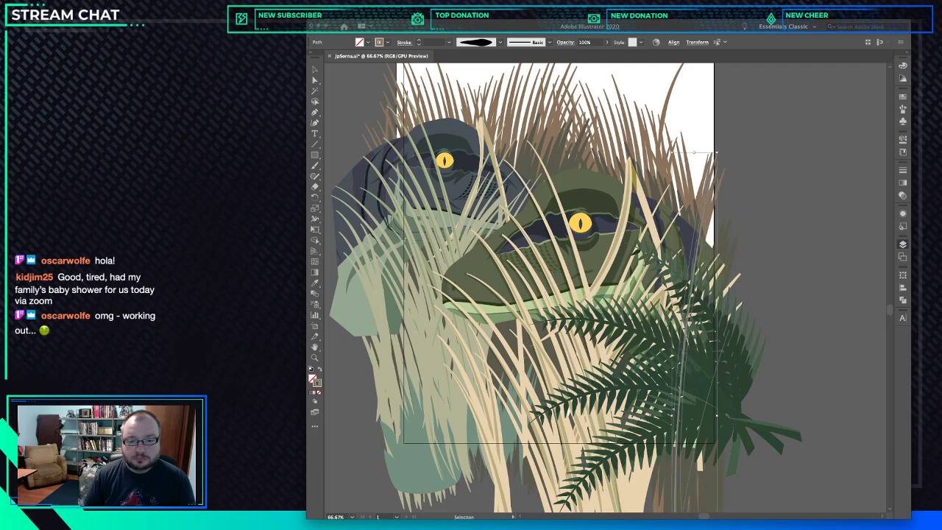
drag(716, 416, 733, 416)
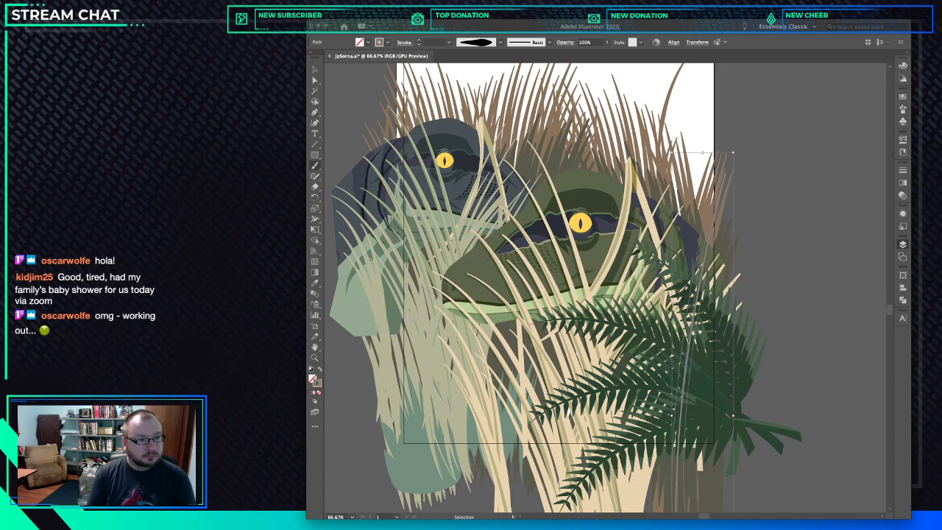
Reflect the selected grass blade with the Reflect tool so it curves along the fern's stem.
key(r)
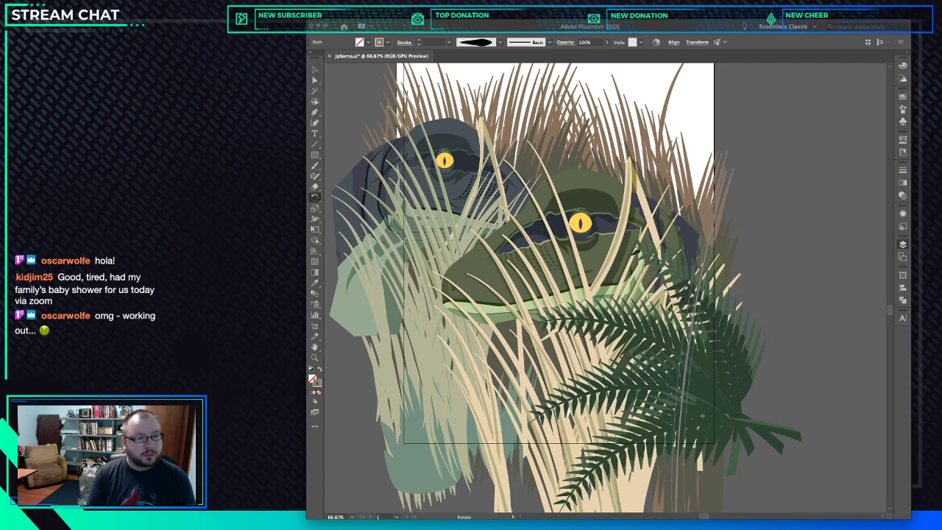
key(o)
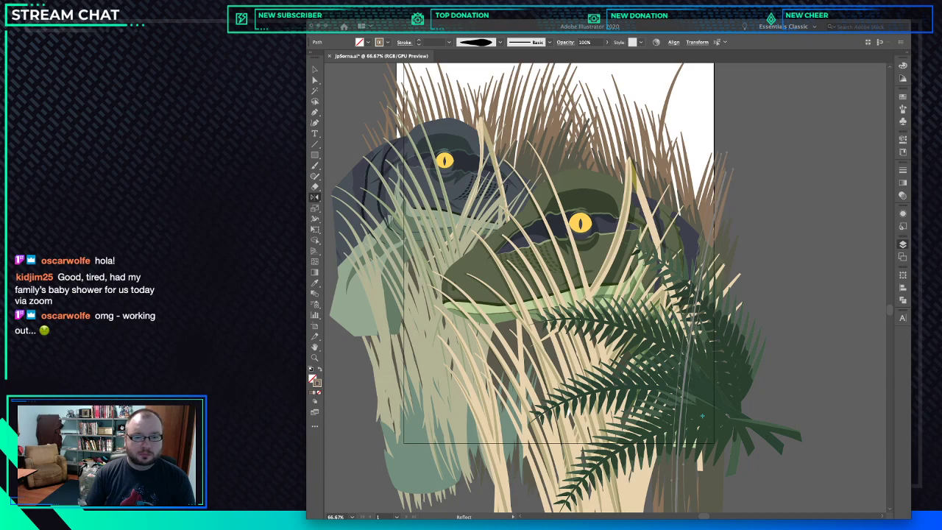
drag(717, 367, 711, 340)
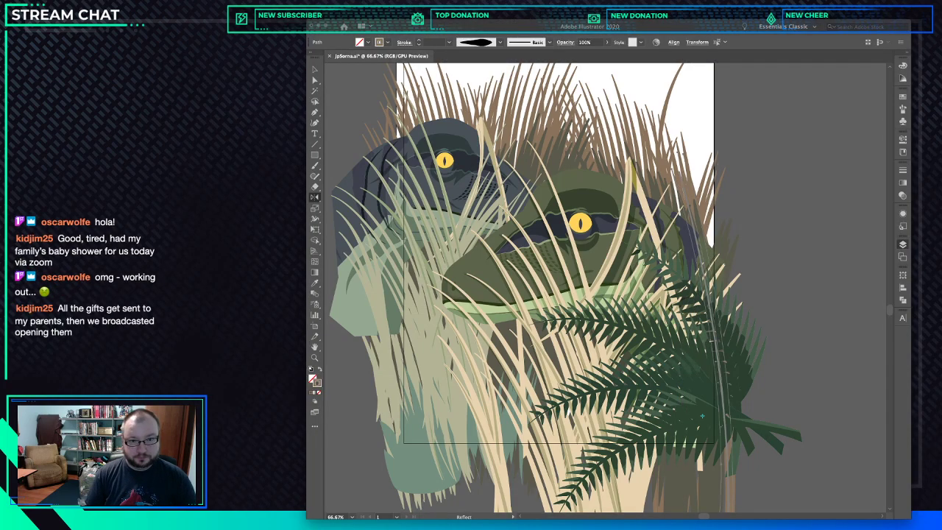
Move the reflected grass blade over the artboard's right edge and shorten it to blend with the background grass.
key(v)
key(super+shift+a)
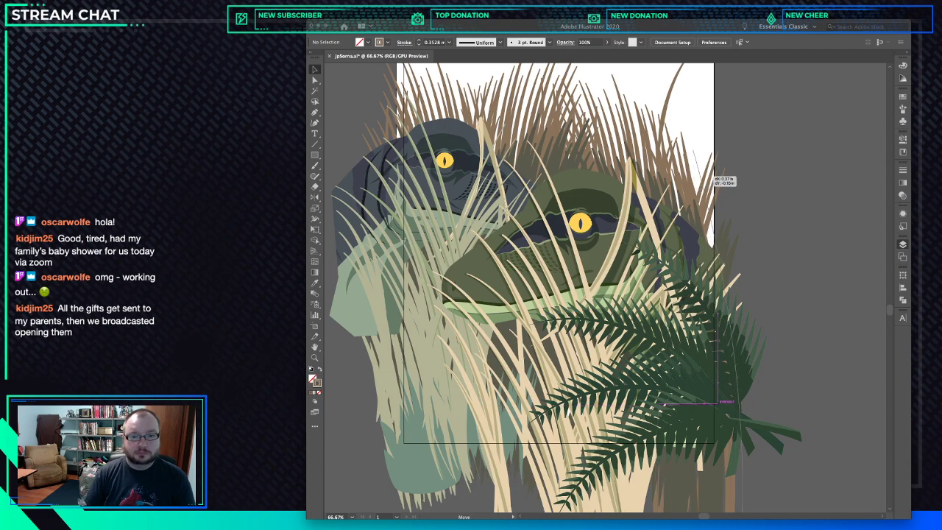
click(712, 181)
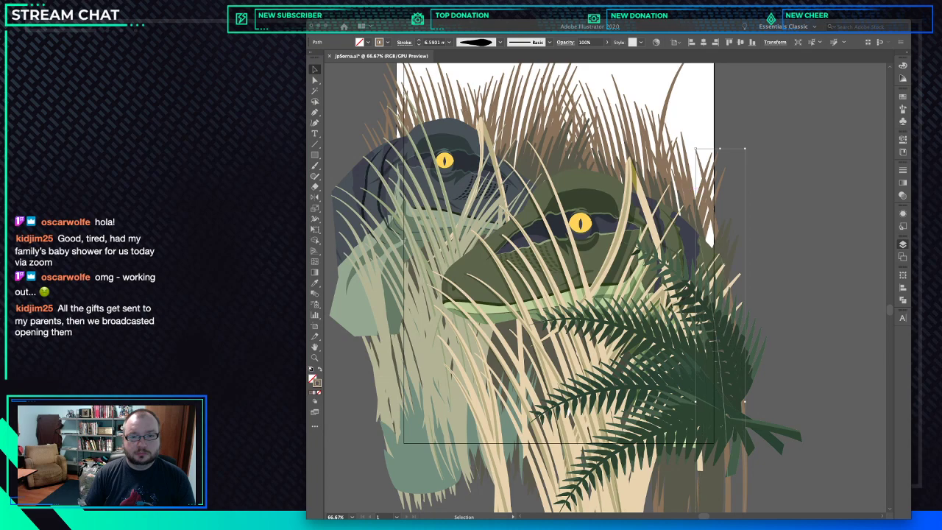
drag(702, 187, 707, 185)
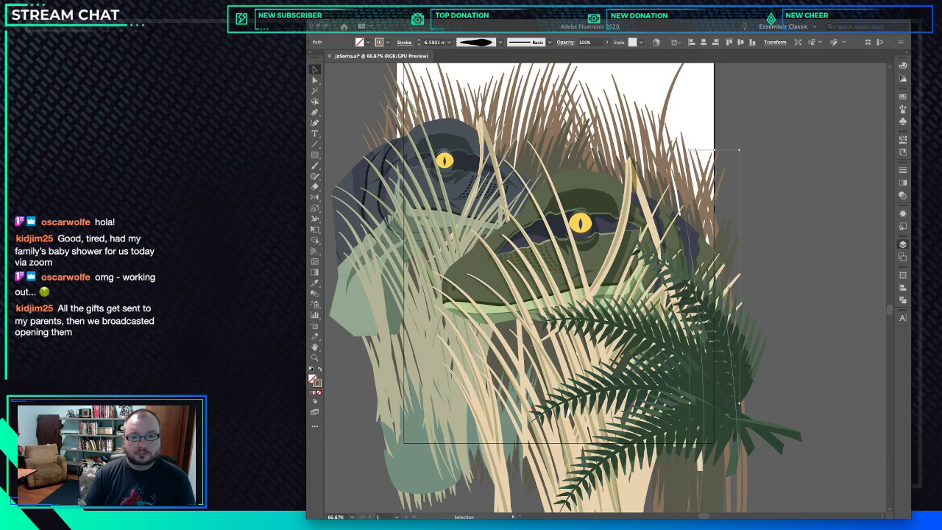
drag(713, 151, 713, 170)
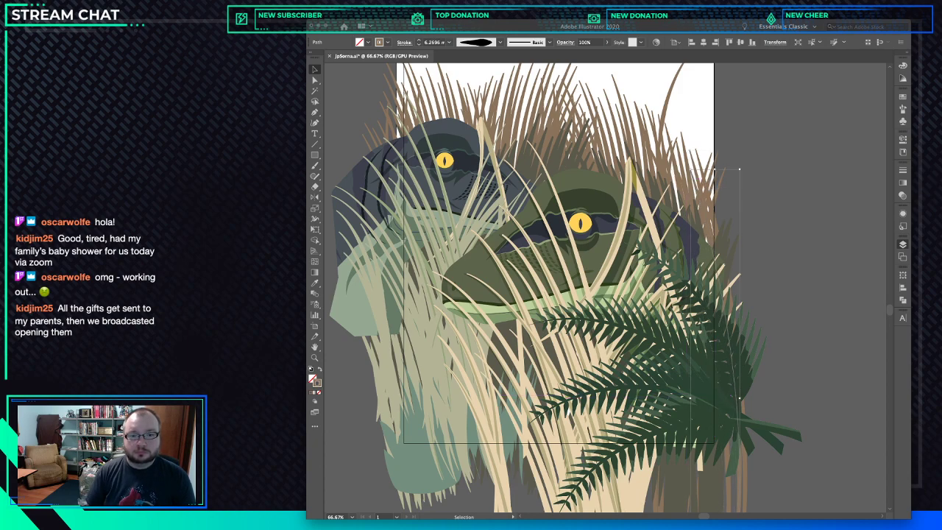
key(super+shift+a)
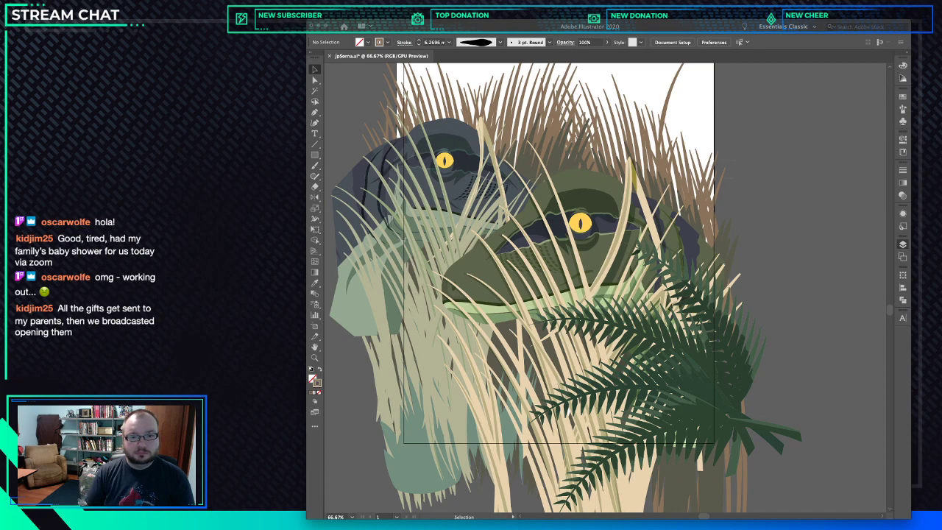
Select another brown grass blade near the artboard's right edge, shift it inward and delete it.
click(664, 468)
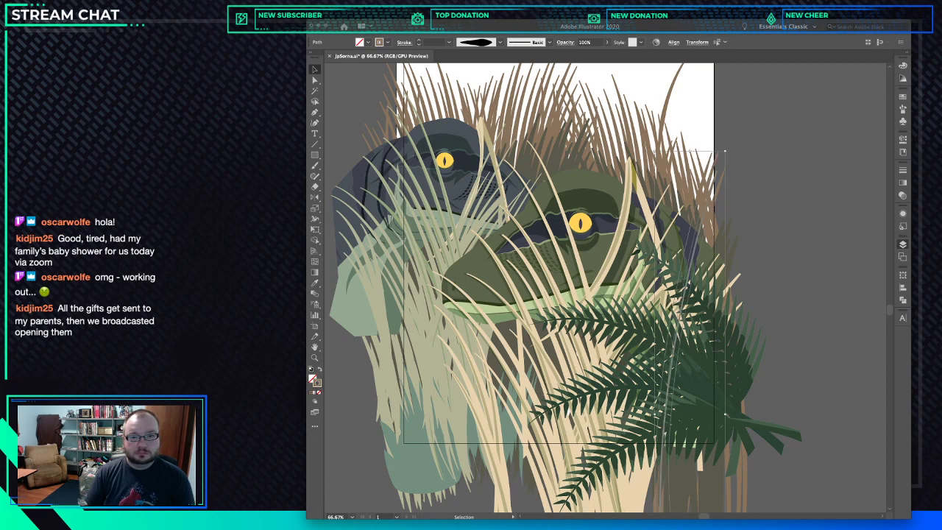
drag(718, 160, 687, 154)
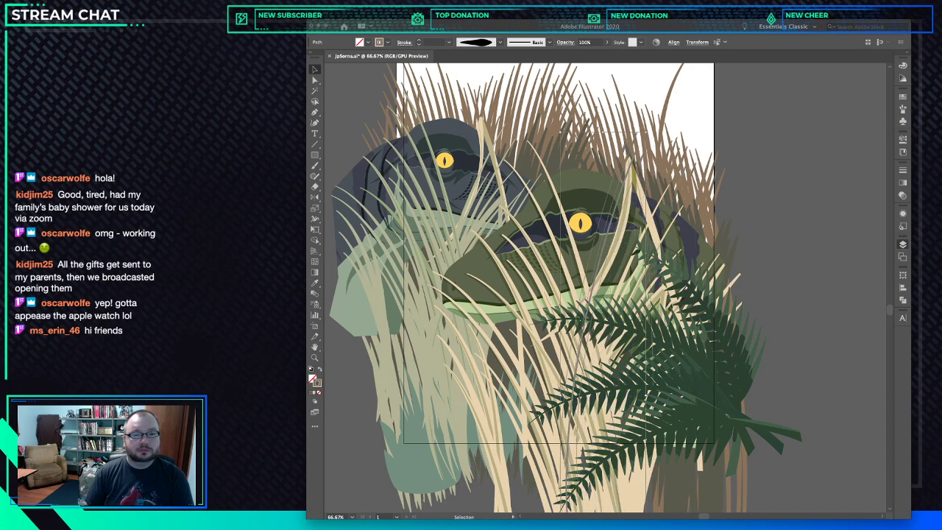
key(Delete)
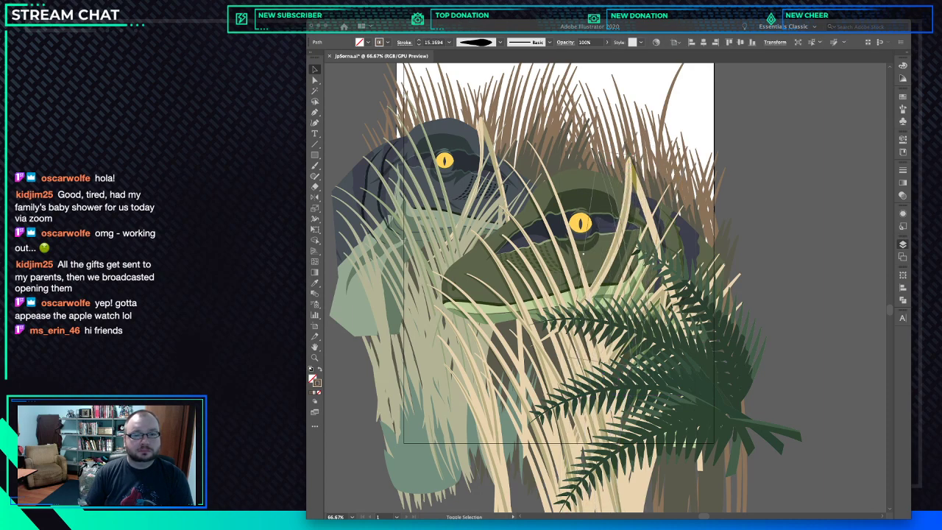
Reflect the grass blade behind the green dinosaur's head, enlarge it slightly and set its stroke weight to 13 mm.
shift+click(604, 162)
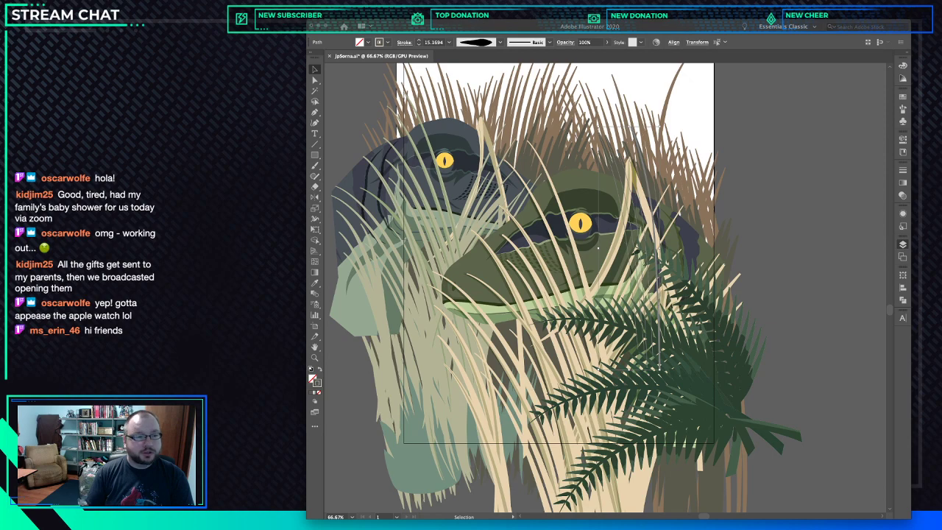
key(o)
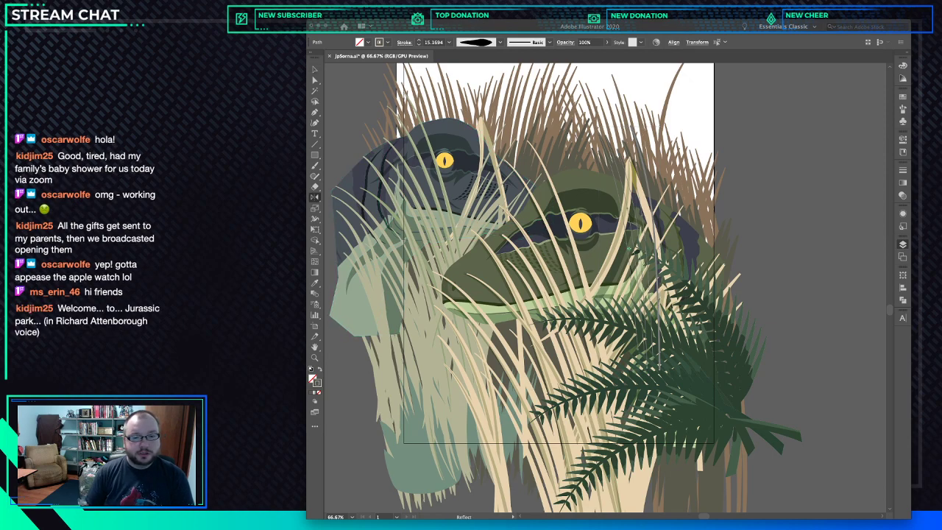
drag(654, 324, 609, 324)
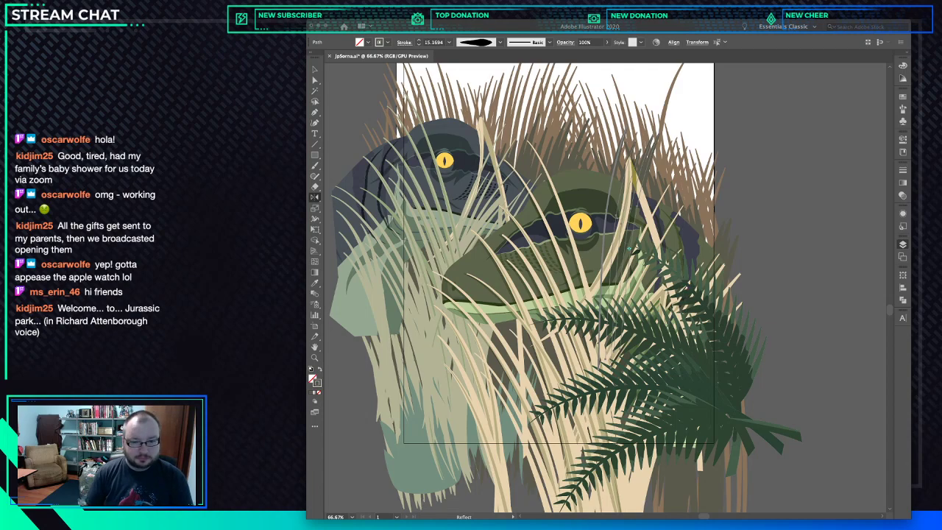
key(v)
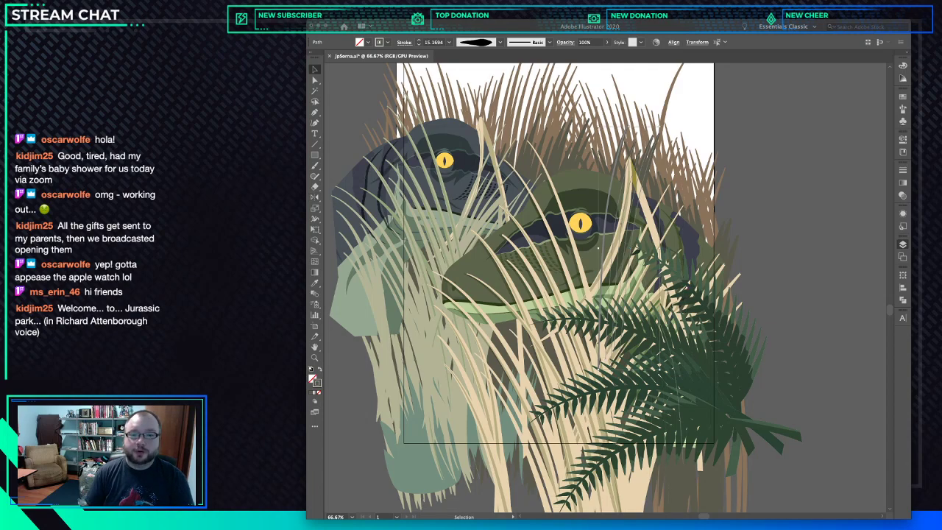
drag(660, 248, 667, 244)
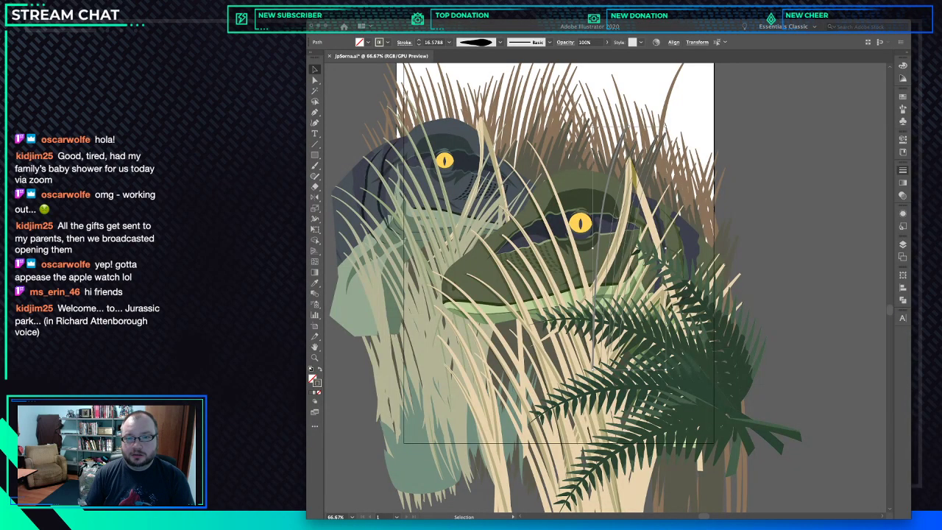
click(419, 45)
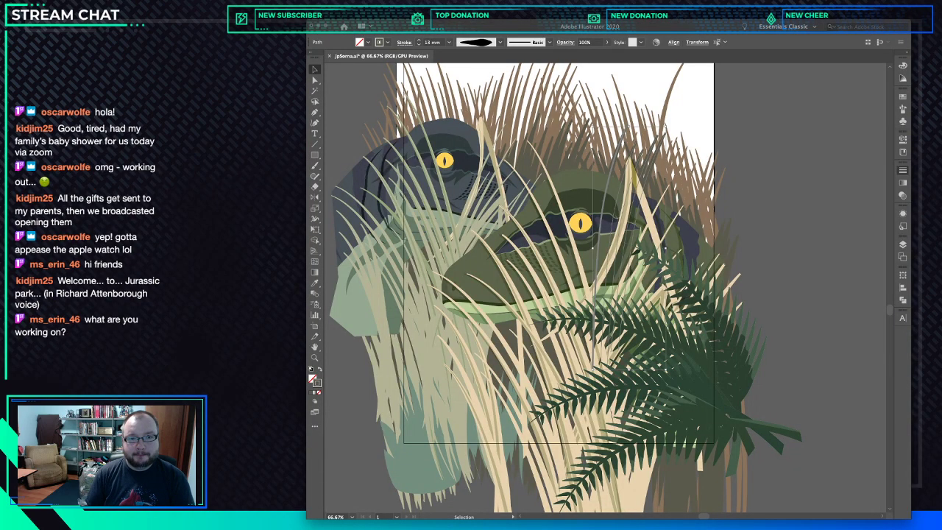
Delete the reflected grass blade beside the green dinosaur's eye.
click(685, 102)
click(657, 148)
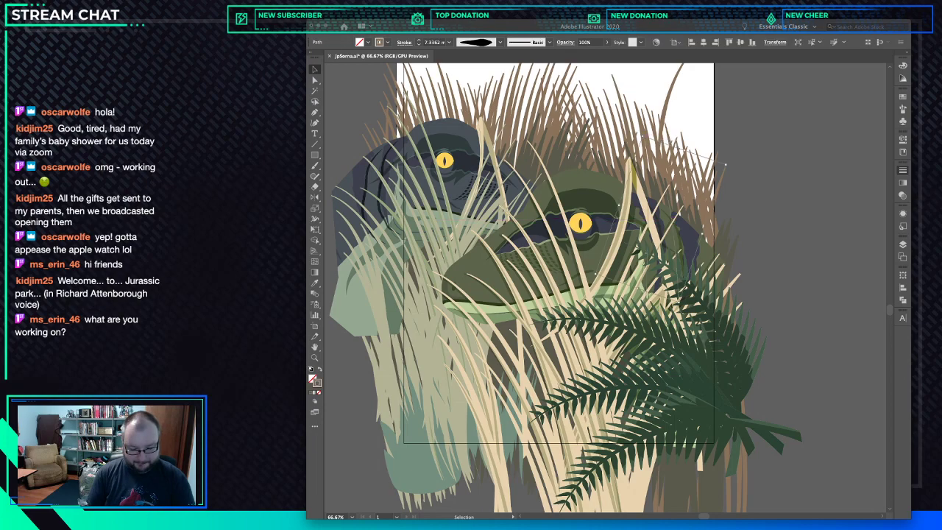
click(593, 214)
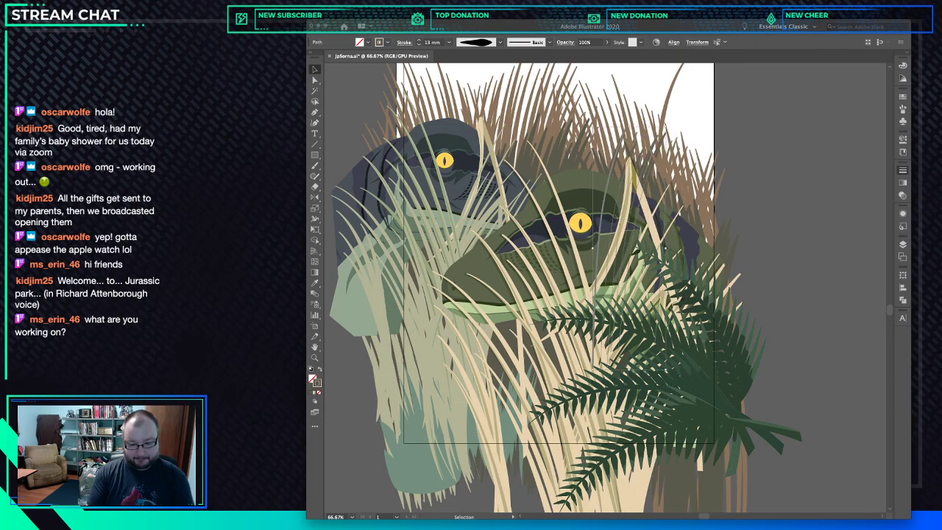
key(a)
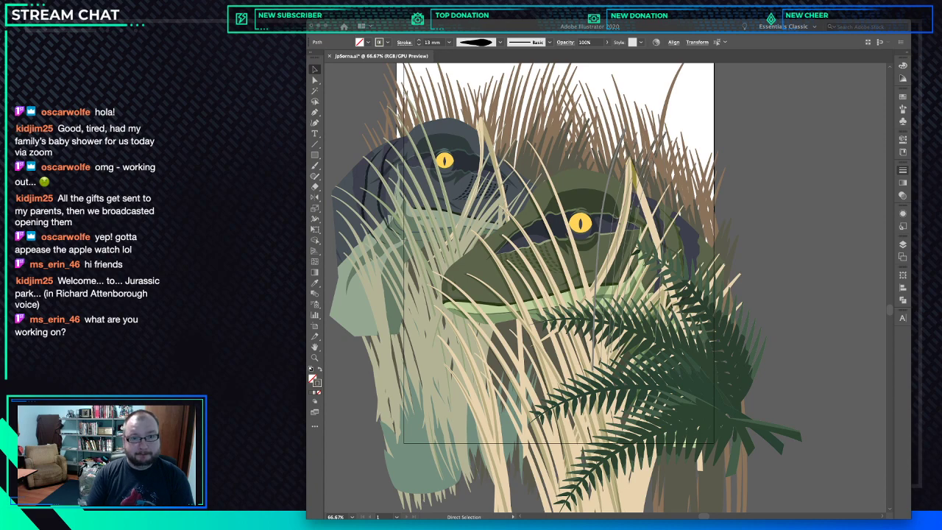
key(v)
key(Delete)
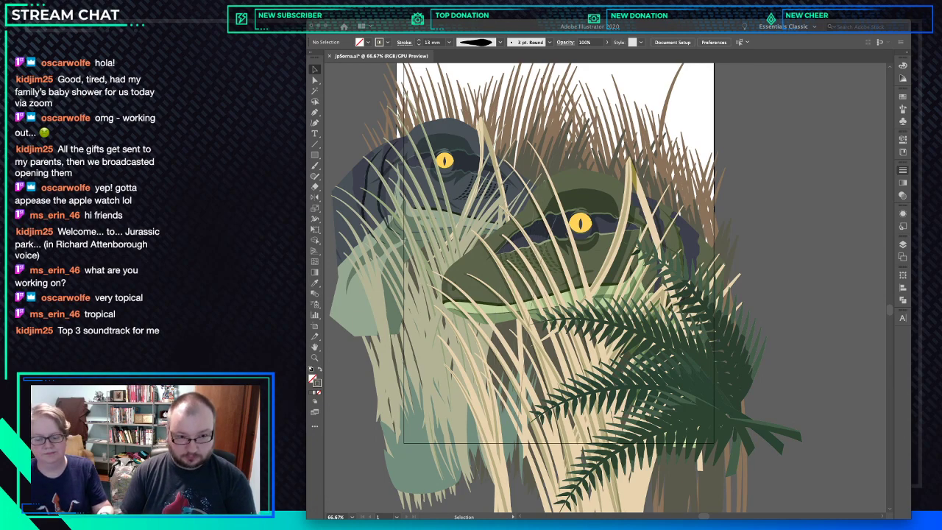
key(n)
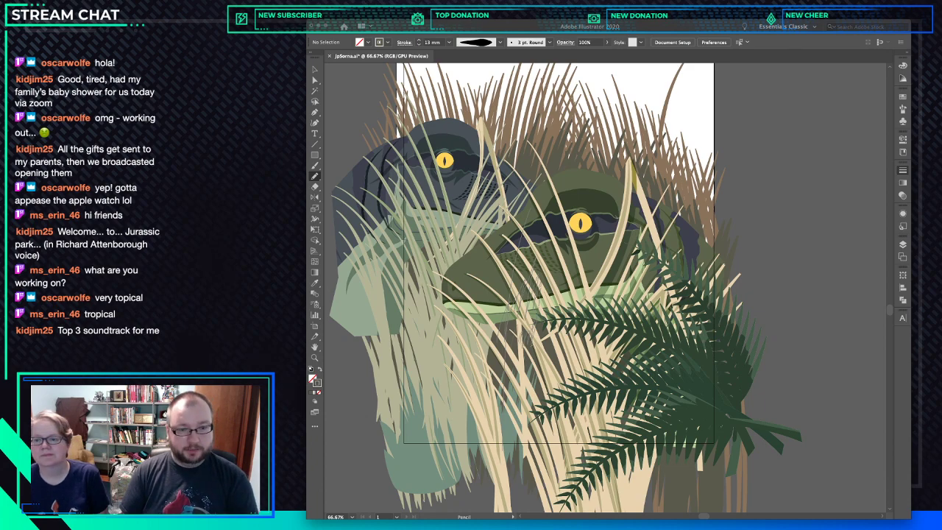
drag(497, 336, 493, 348)
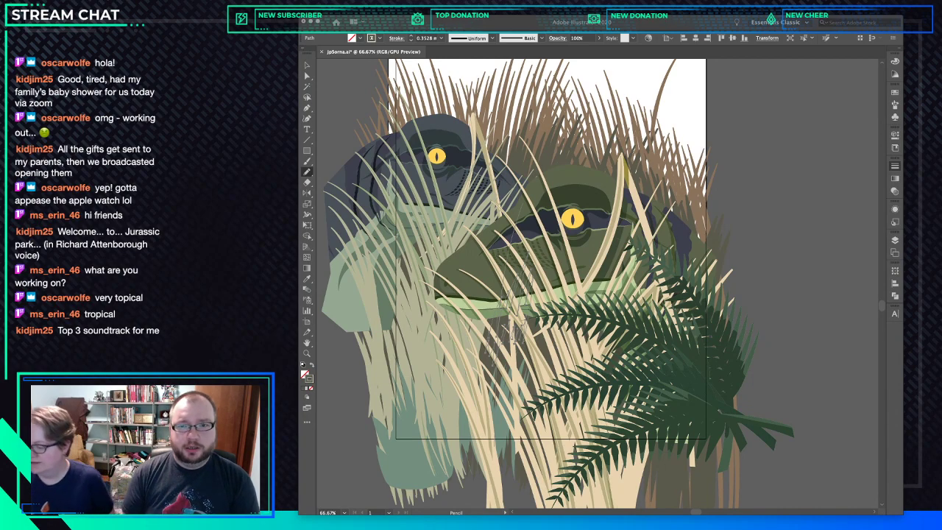
key(super+z)
key(super+z)
key(super+z)
key(super+z)
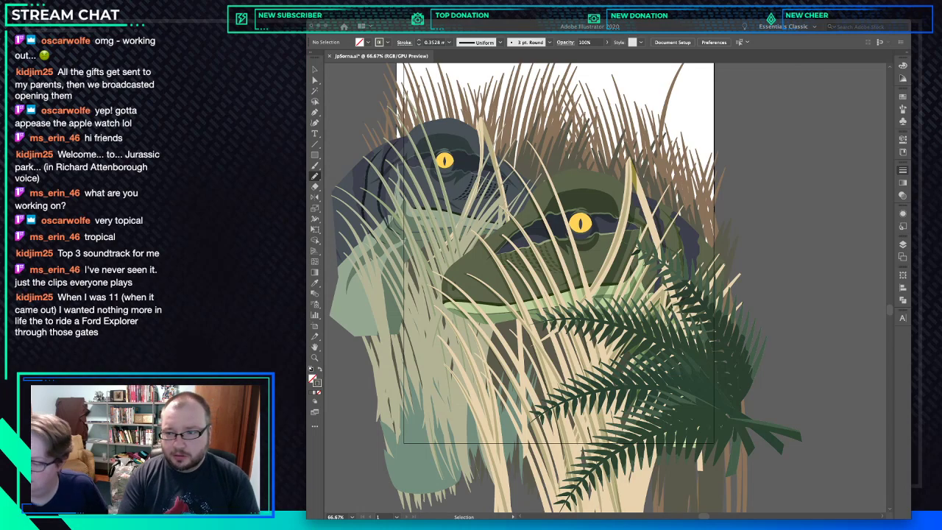
Examine the whole poster artwork in Outline mode and return to the normal preview.
scroll(604, 287, down, 5)
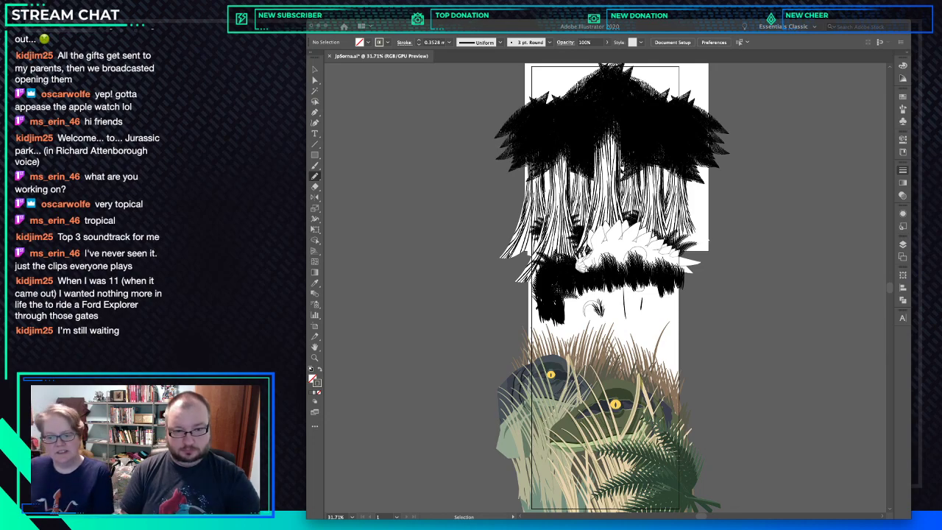
key(ctrl+y)
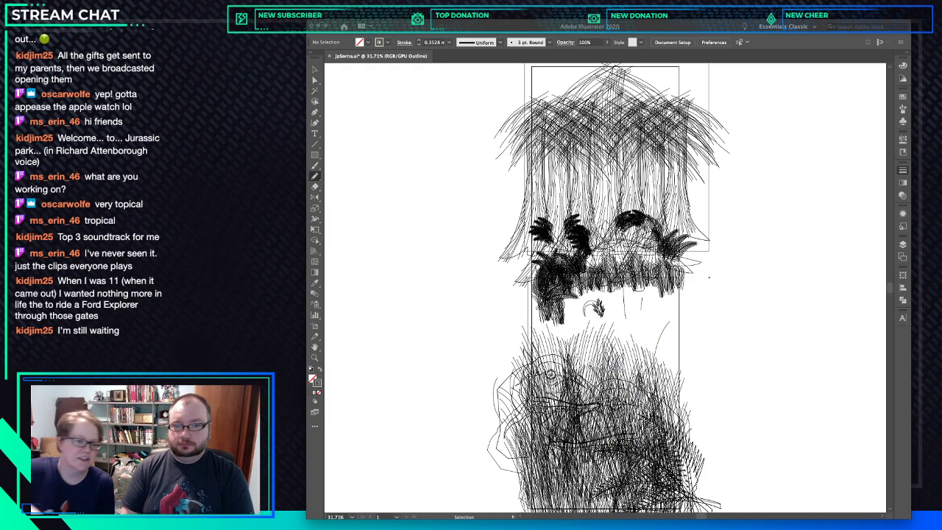
key(ctrl+y)
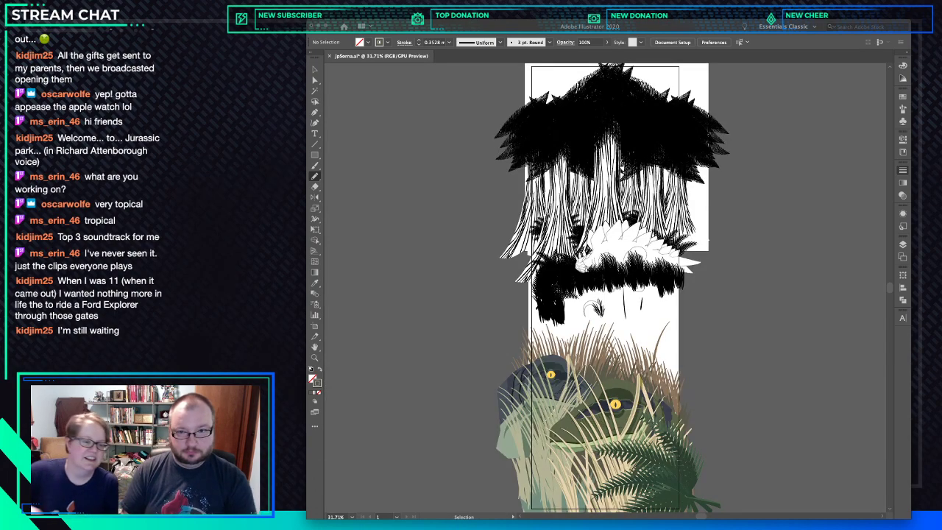
Check the artwork's path outlines once more, restore the colour preview and examine the two dinosaurs up close.
key(ctrl+y)
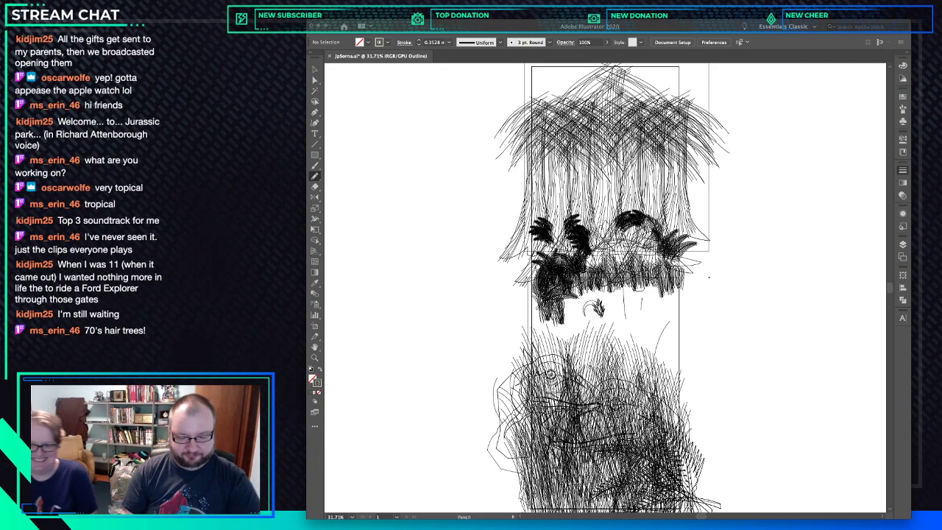
key(v)
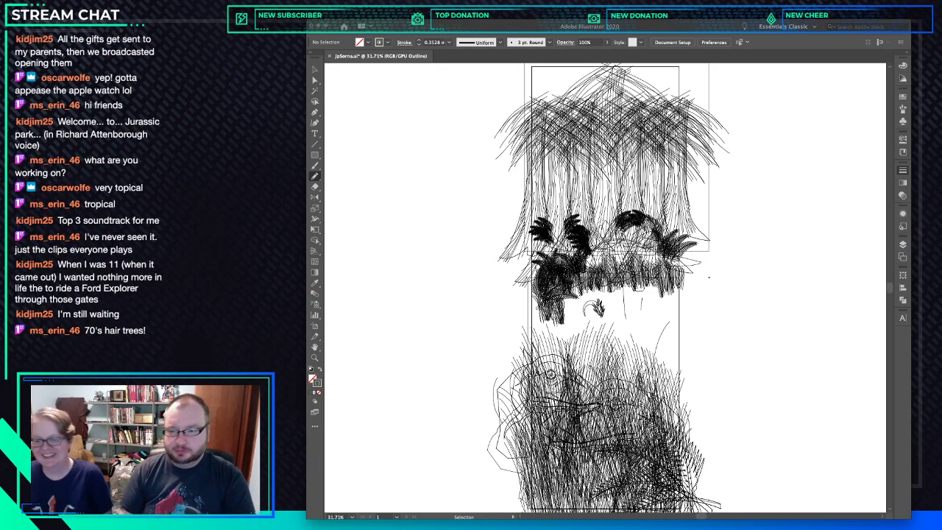
key(ctrl+y)
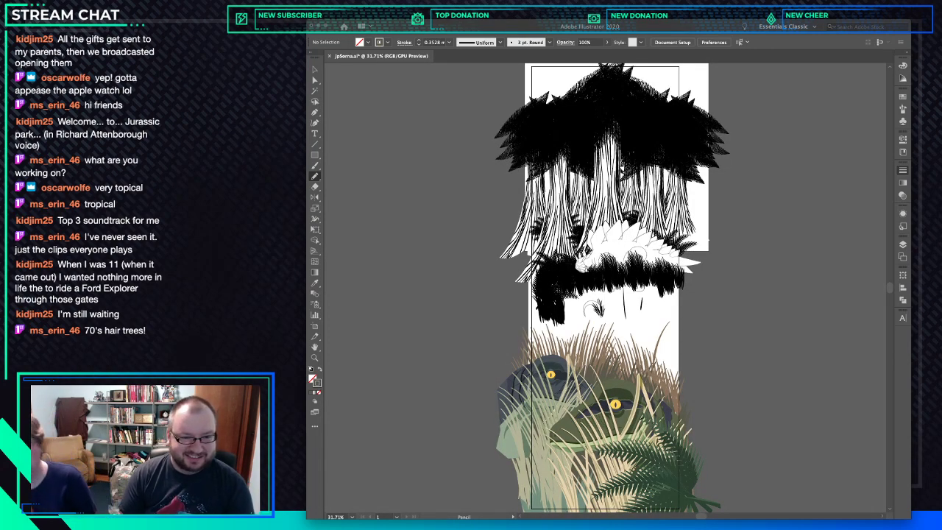
scroll(613, 288, down, 1)
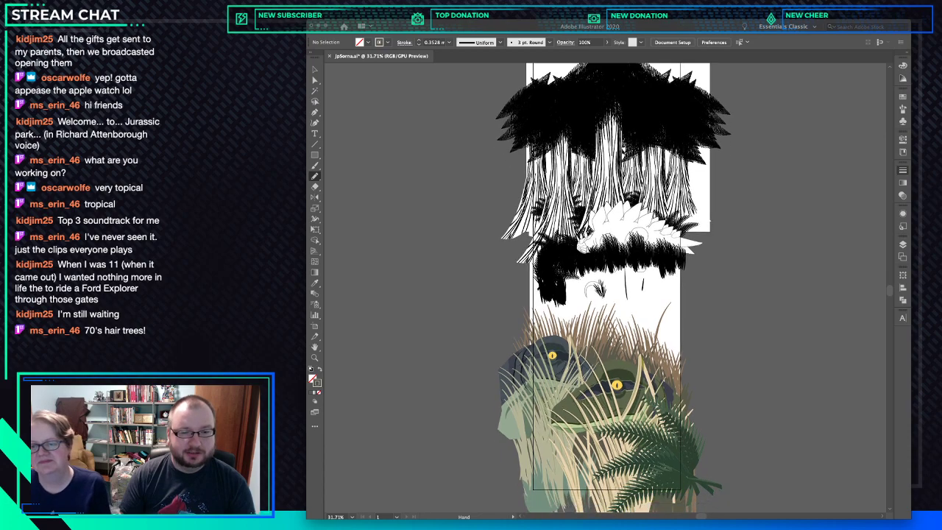
scroll(588, 410, up, 4)
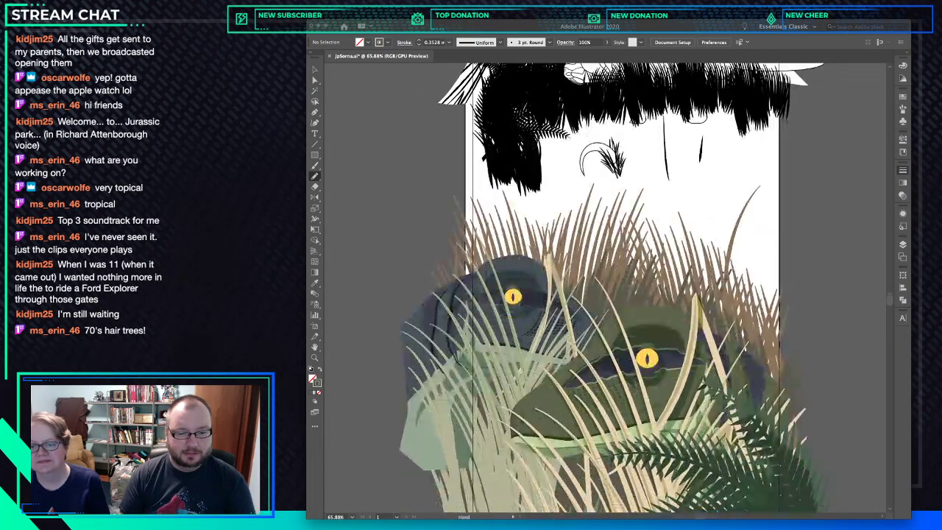
scroll(589, 294, down, 3)
Sketch a small Pencil patch in the grass below the green dinosaur's jaw and fill it with the adjacent brown sampled by Eyedropper.
key(super+z)
key(super+z)
key(super+z)
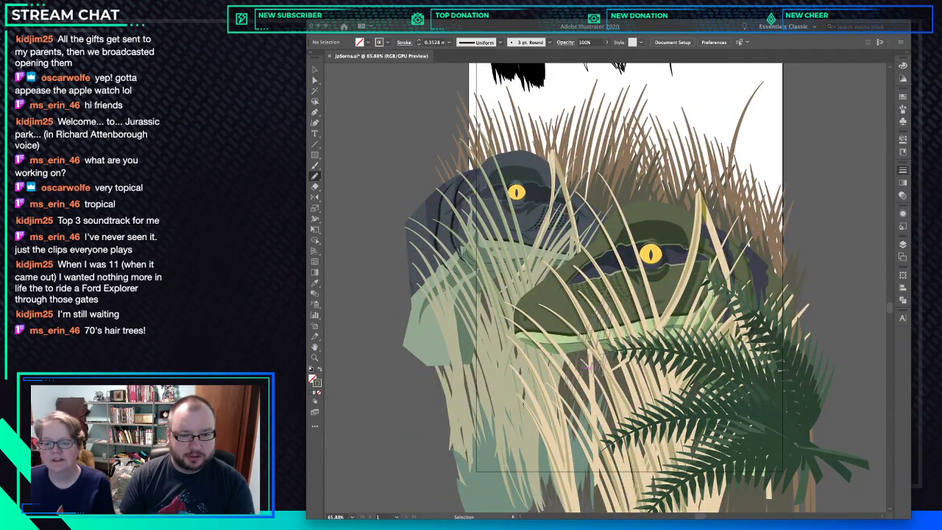
key(super+z)
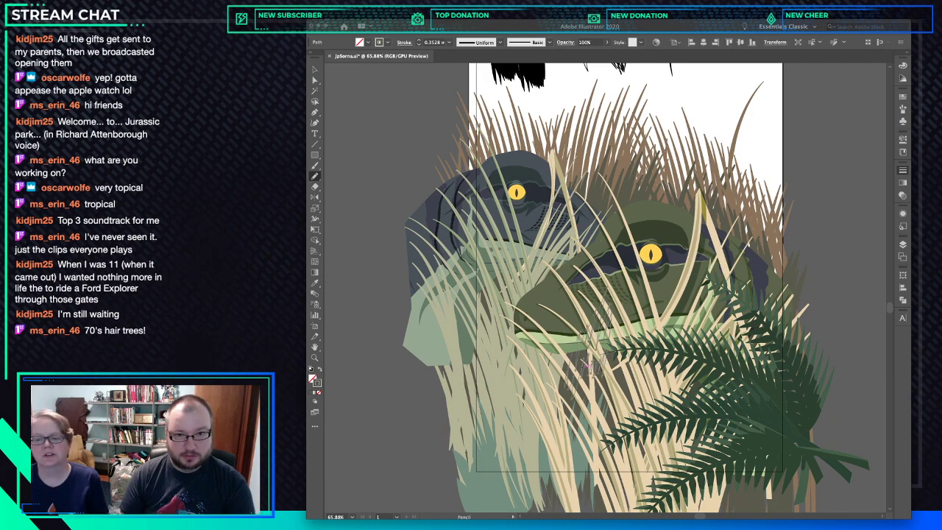
key(i)
click(581, 367)
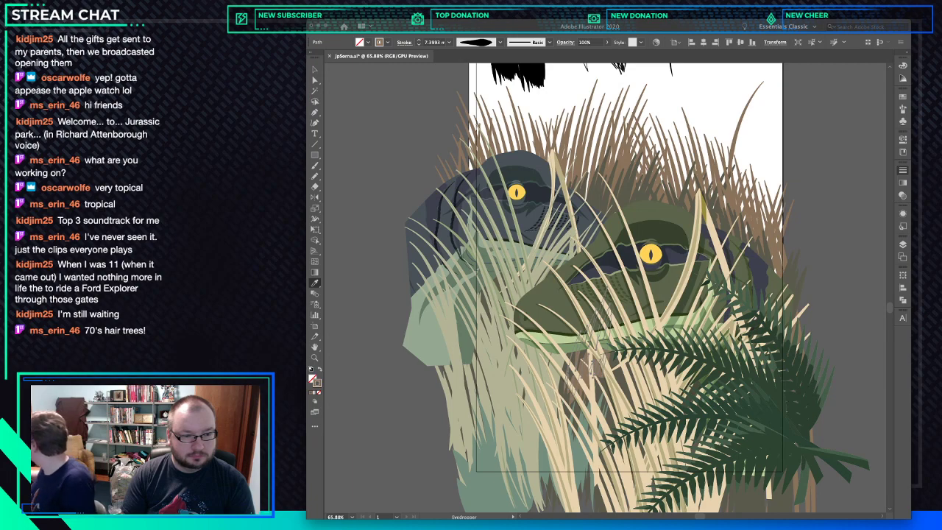
click(572, 370)
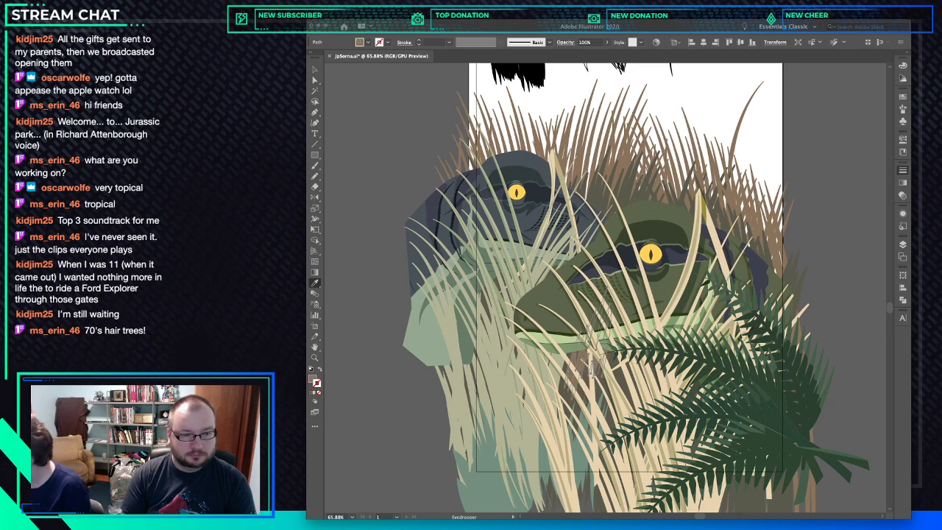
Select the stray grass blade over the brown patch below the green dinosaur's jaw and delete it.
key(ctrl+shift+a)
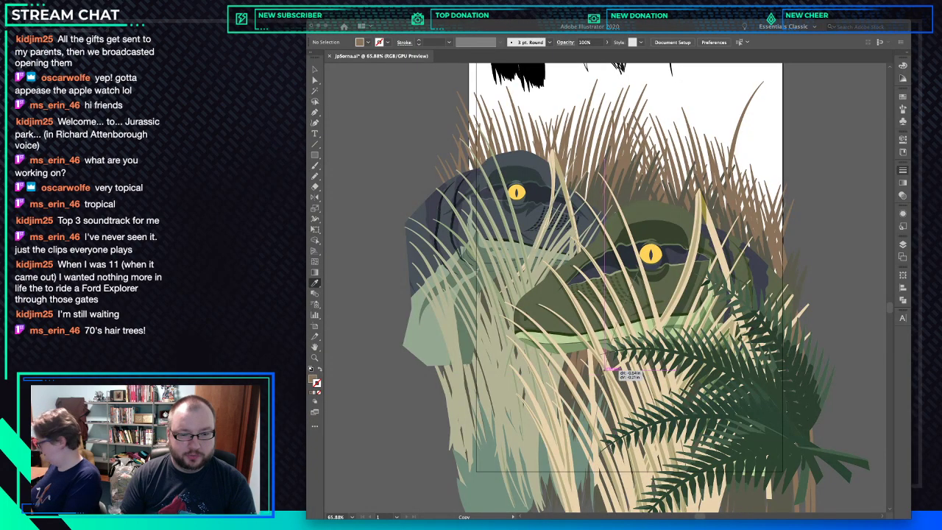
ctrl+click(592, 370)
key(Delete)
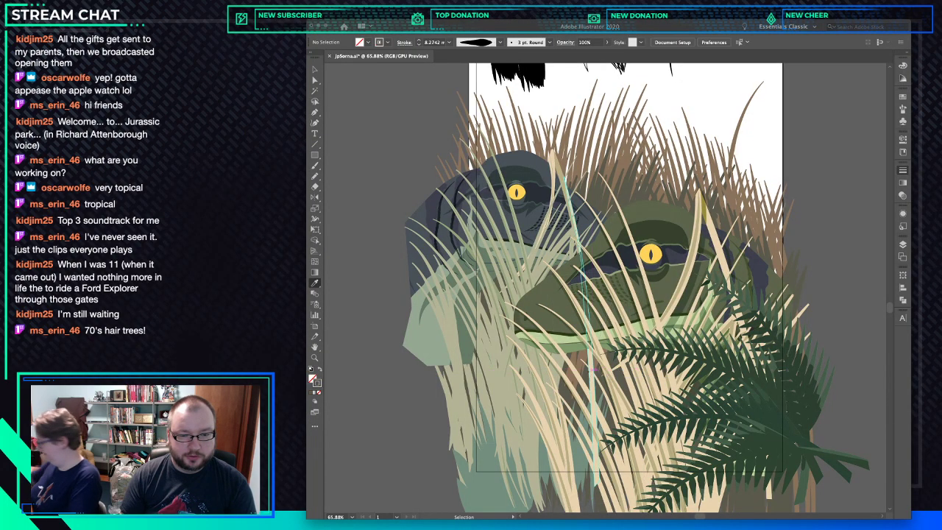
Match the grass blade below the green dinosaur's jaw to a neighbouring blade's 7 mm stroke and shift it slightly toward the blue dinosaur.
ctrl+click(593, 370)
ctrl+click(591, 374)
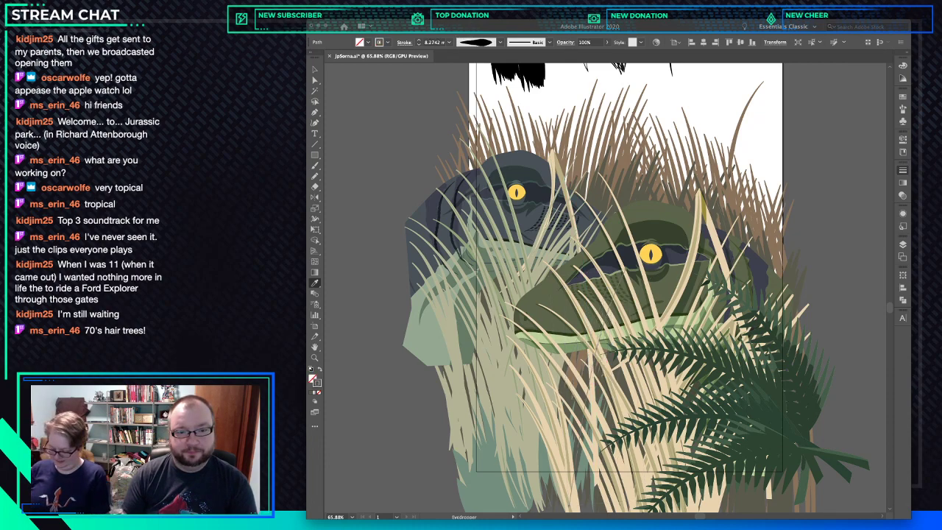
click(600, 390)
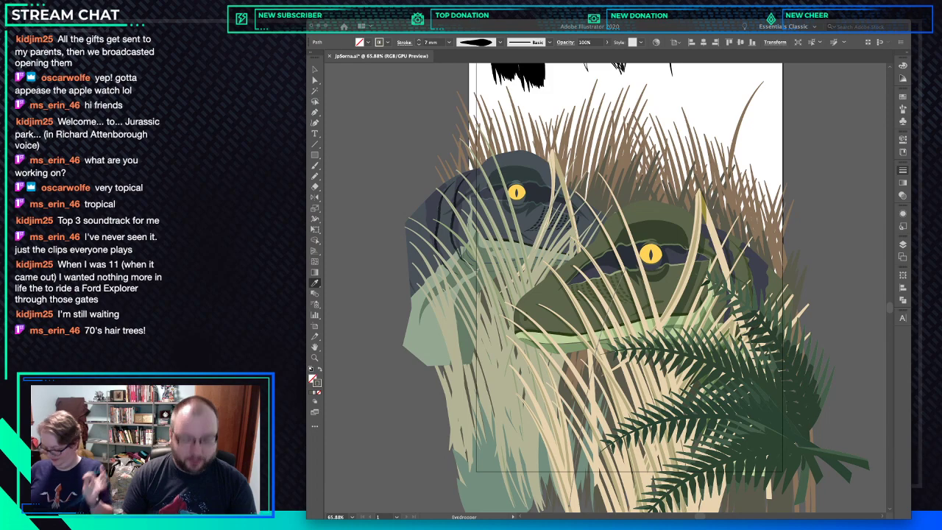
key(v)
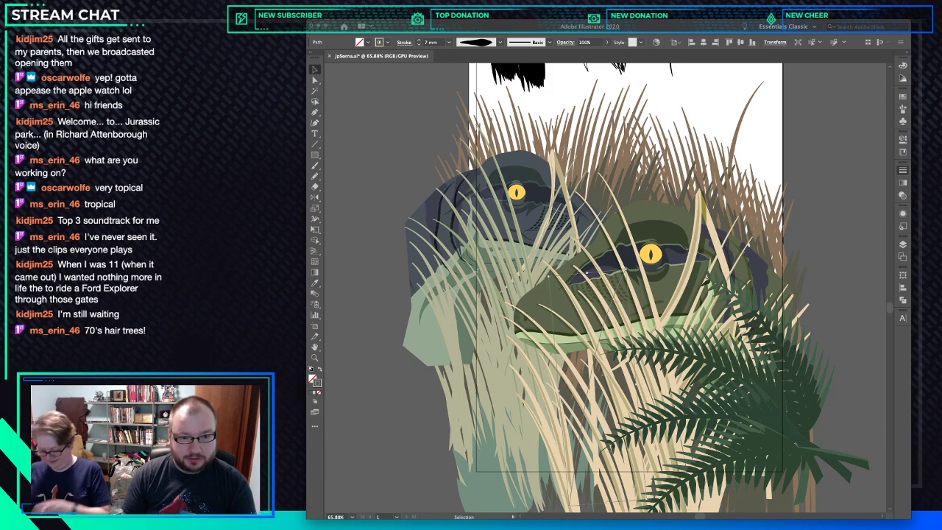
drag(605, 297, 588, 294)
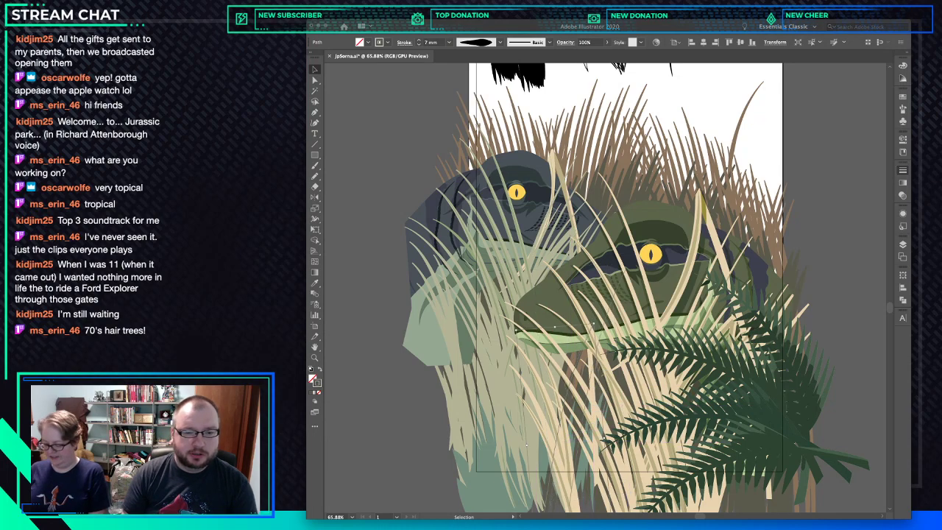
click(592, 365)
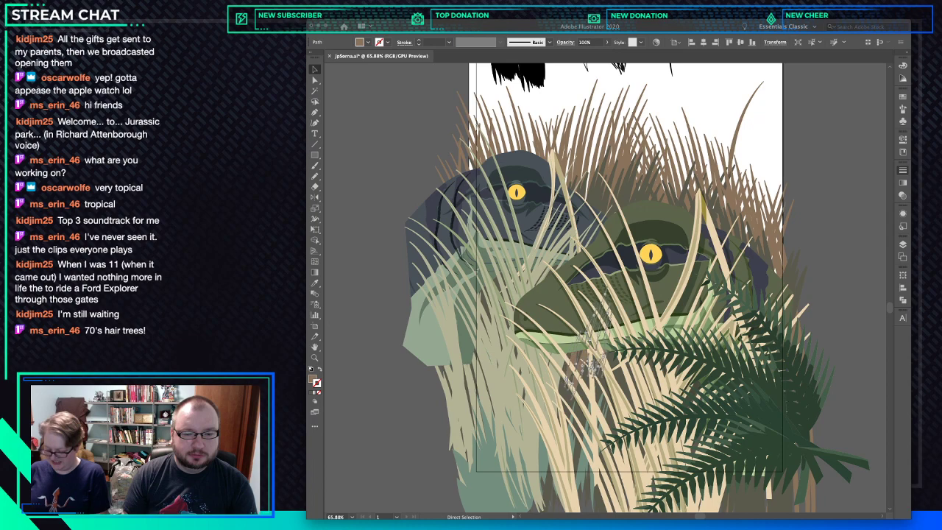
key(v)
click(605, 321)
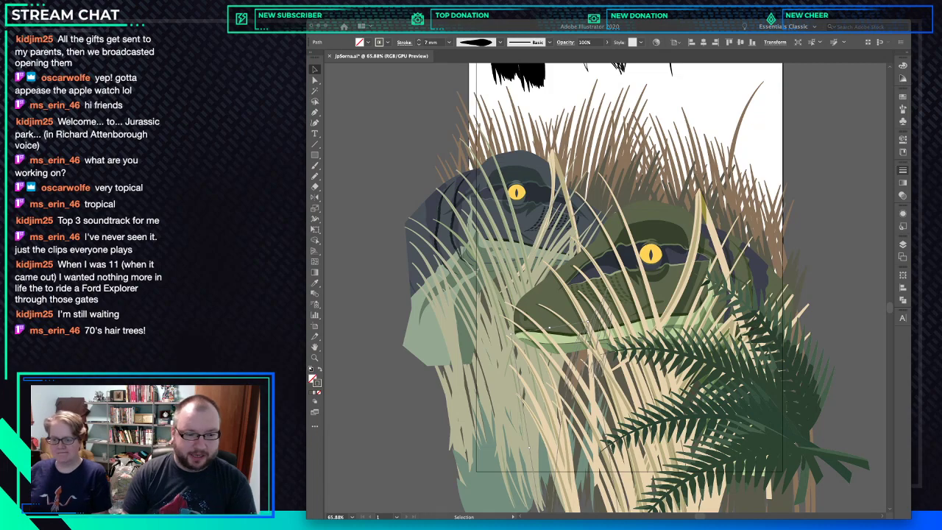
key(super+shift+a)
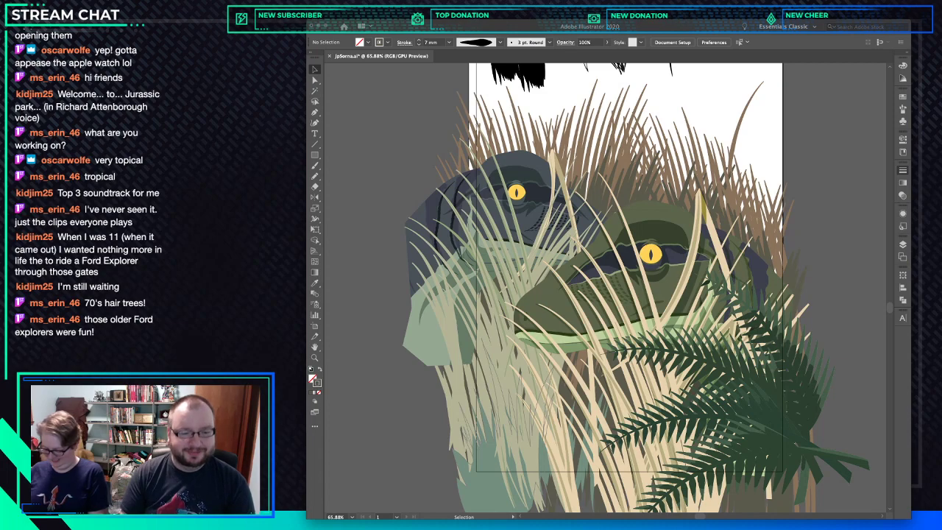
Try to shift the teal neck shape beneath the blue dinosaur's head and undo the move.
click(518, 433)
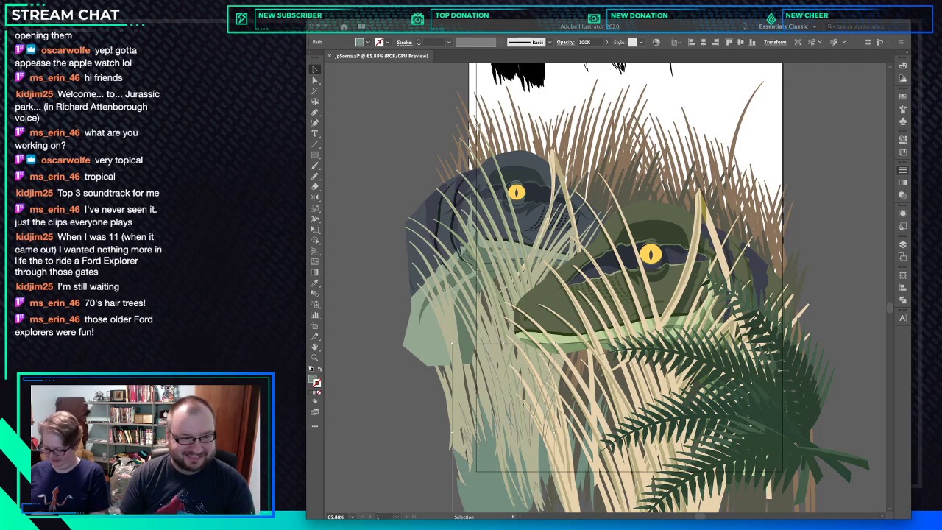
drag(508, 458, 524, 472)
key(ctrl+z)
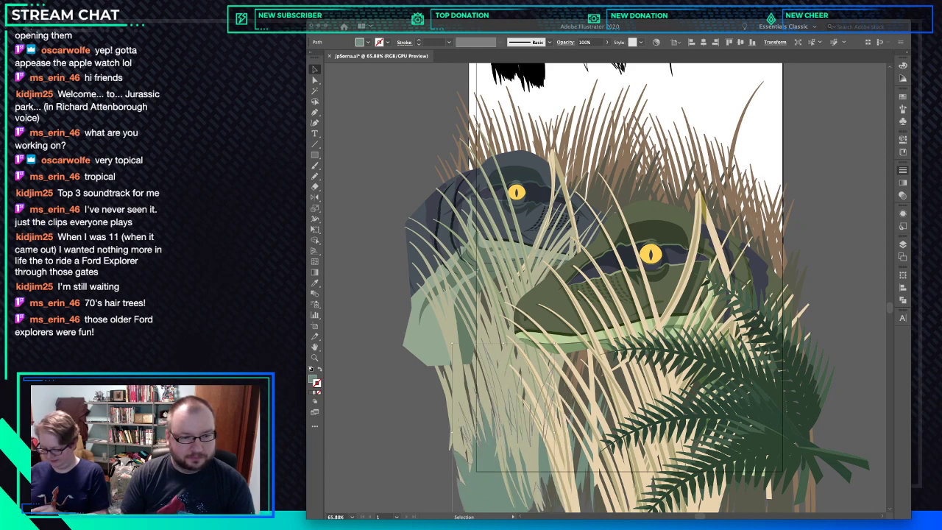
key(ctrl+z)
key(ctrl+z)
key(ctrl+z)
key(ctrl+z)
key(ctrl+z)
key(ctrl+z)
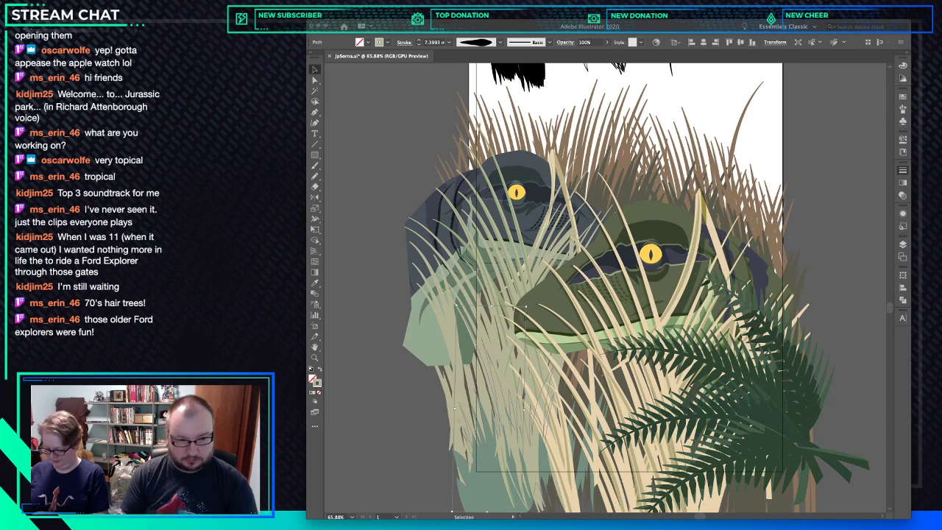
Sketch a small Pencil shape among the pale grass below the blue dinosaur's jaw and fill it with the sampled teal neck colour.
key(n)
key(ctrl+shift+a)
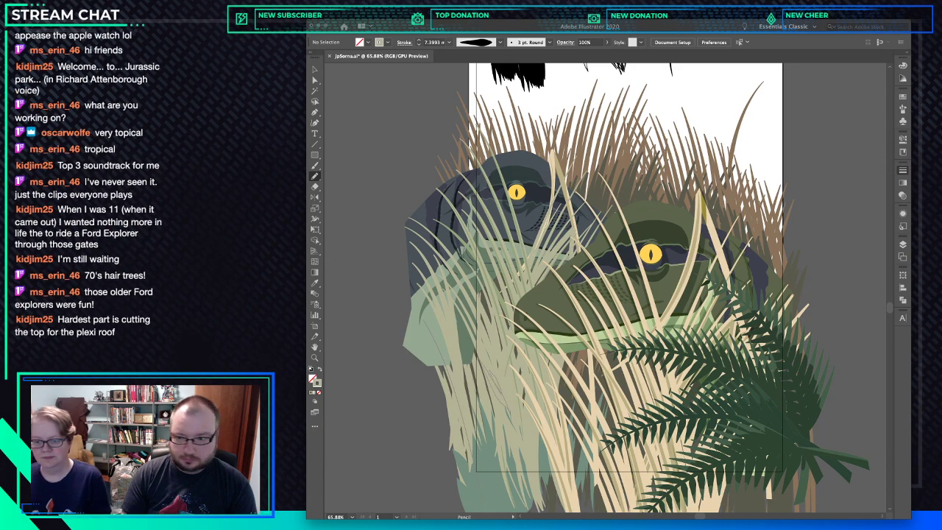
drag(489, 367, 504, 402)
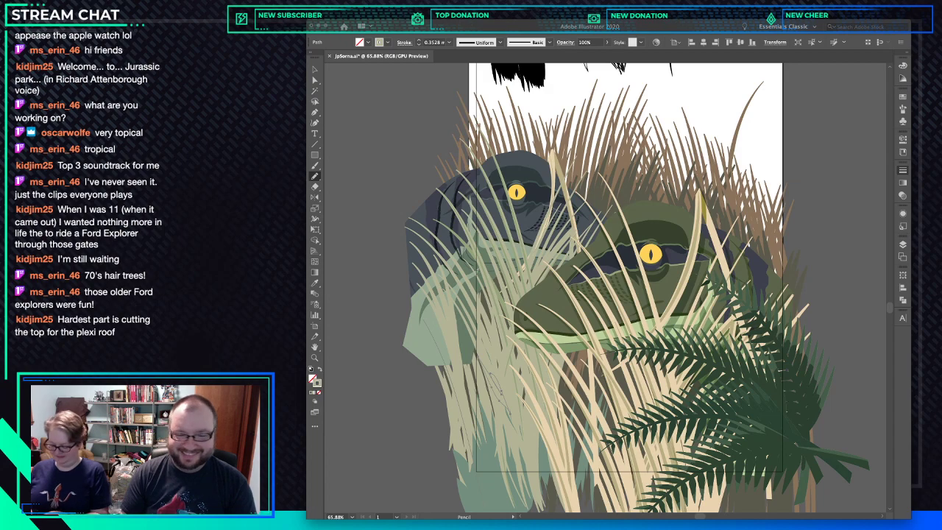
key(i)
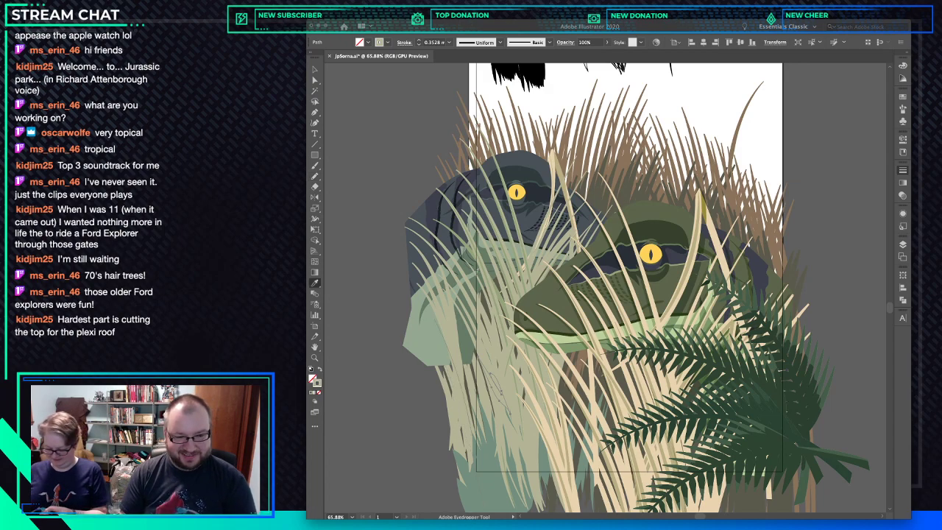
click(545, 434)
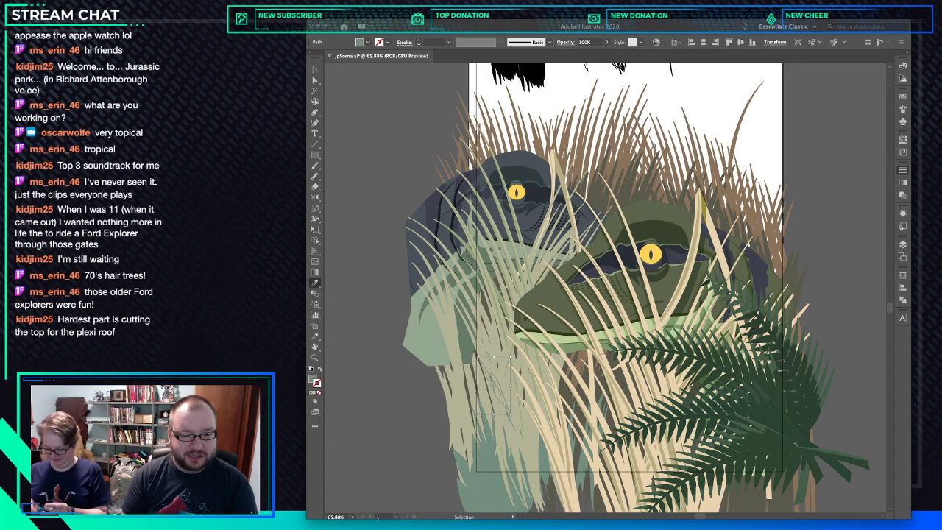
key(super+shift+a)
super+click(518, 435)
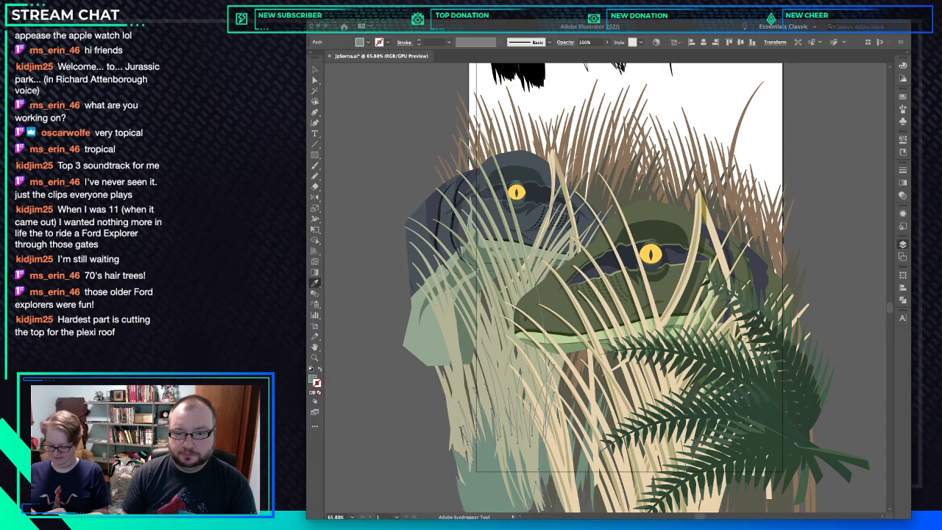
key(shift+super+a)
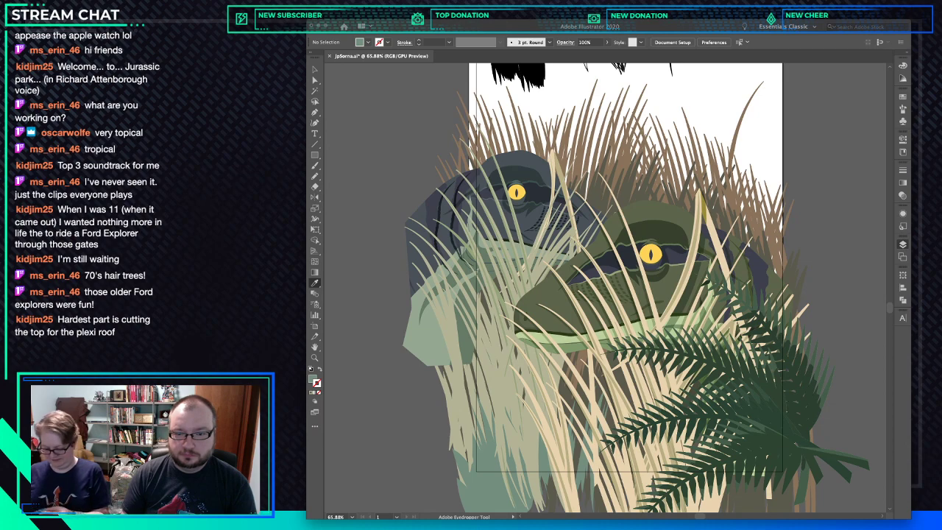
super+click(495, 387)
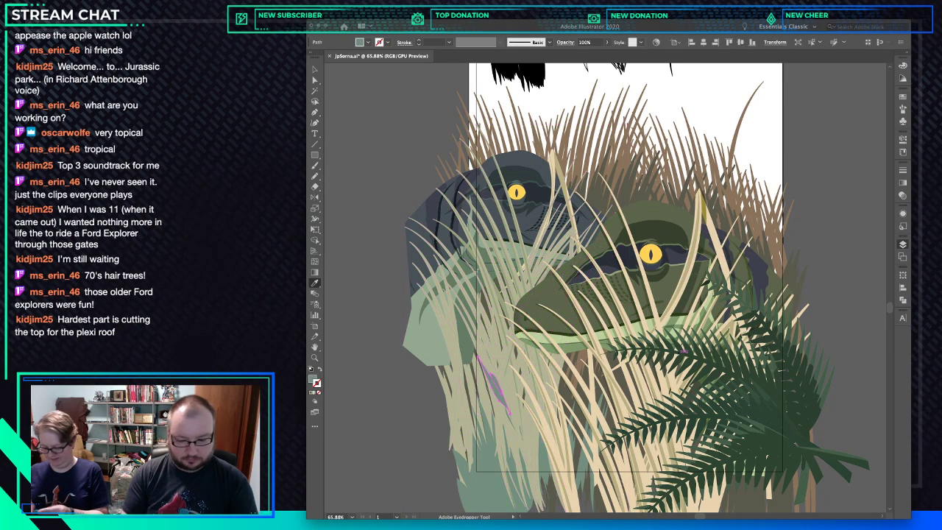
key(shift+super+a)
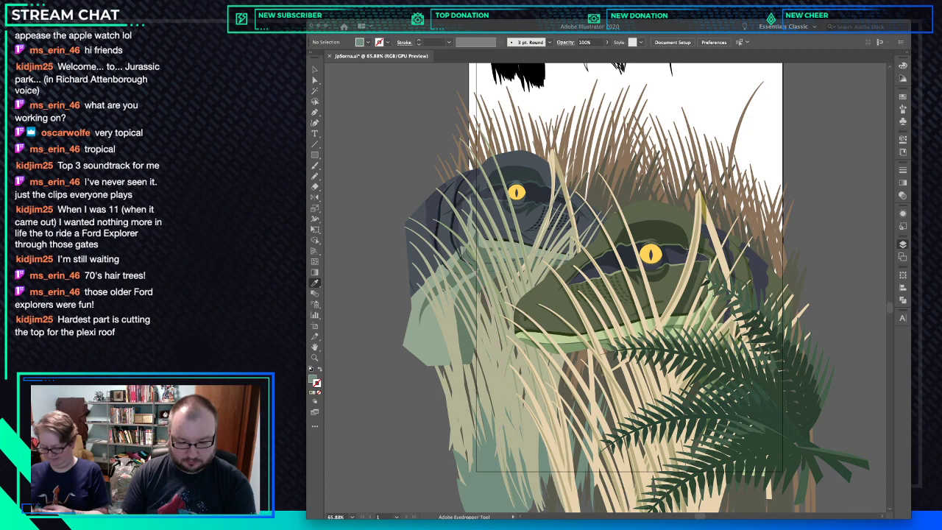
Draw a short Pen blade among the pale grass below the blue dinosaur's jaw and turn its teal fill into a tapered 4 mm stroke.
key(p)
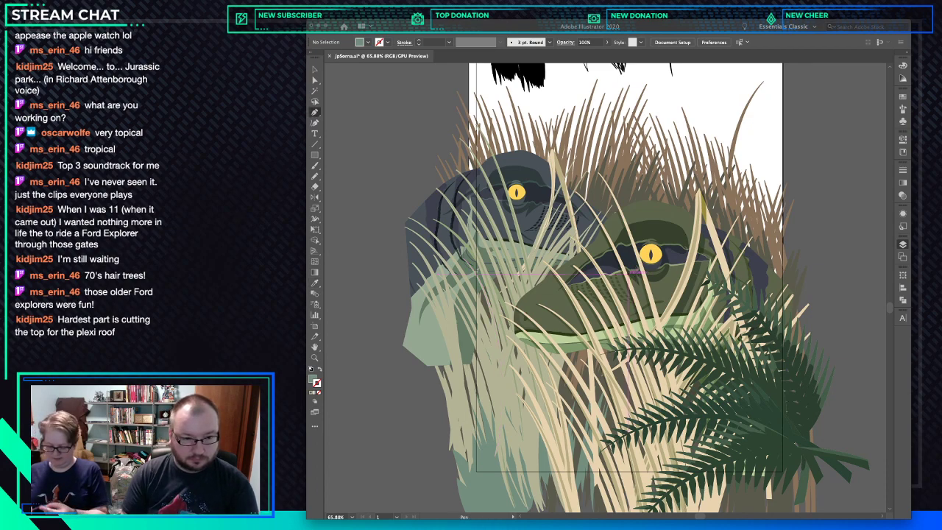
click(488, 362)
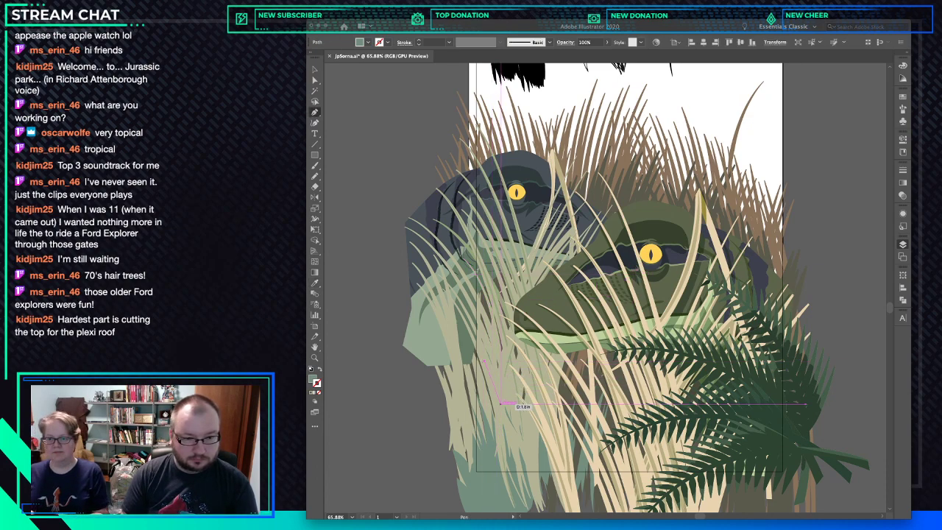
drag(506, 418, 519, 453)
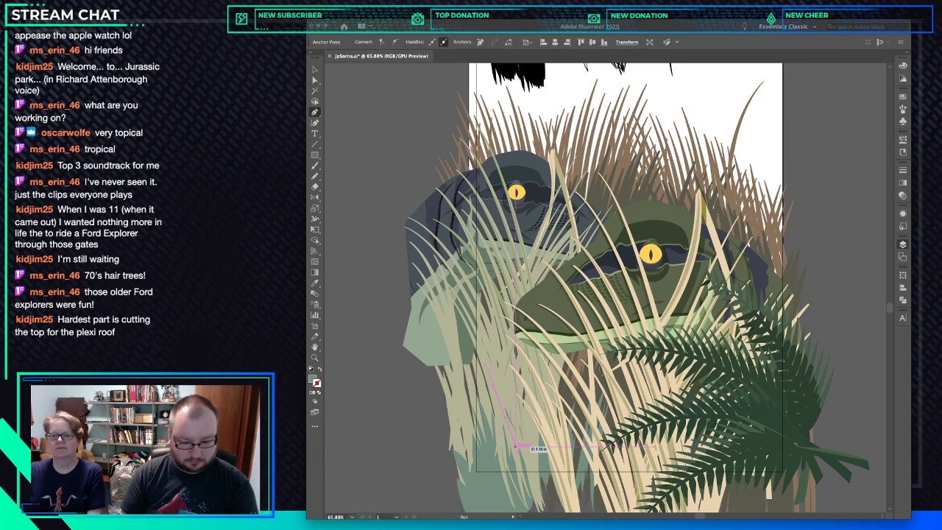
key(i)
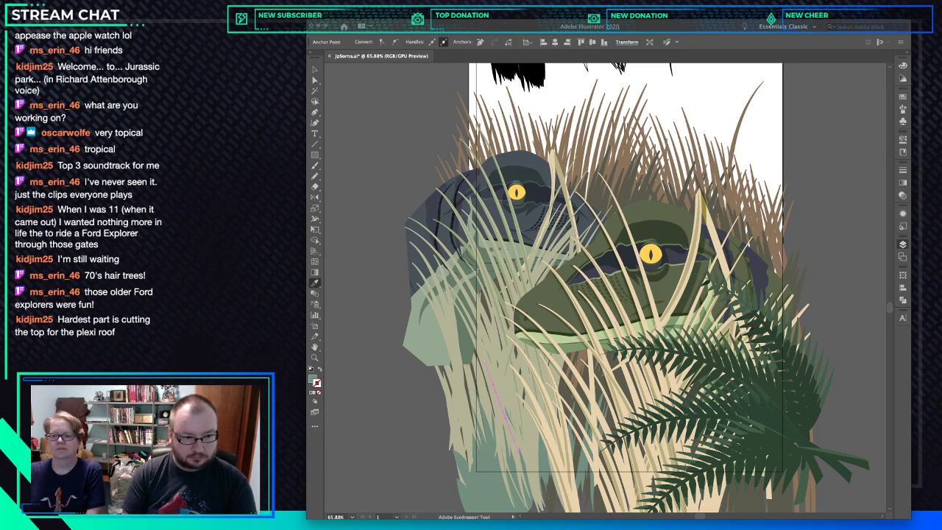
key(shift+x)
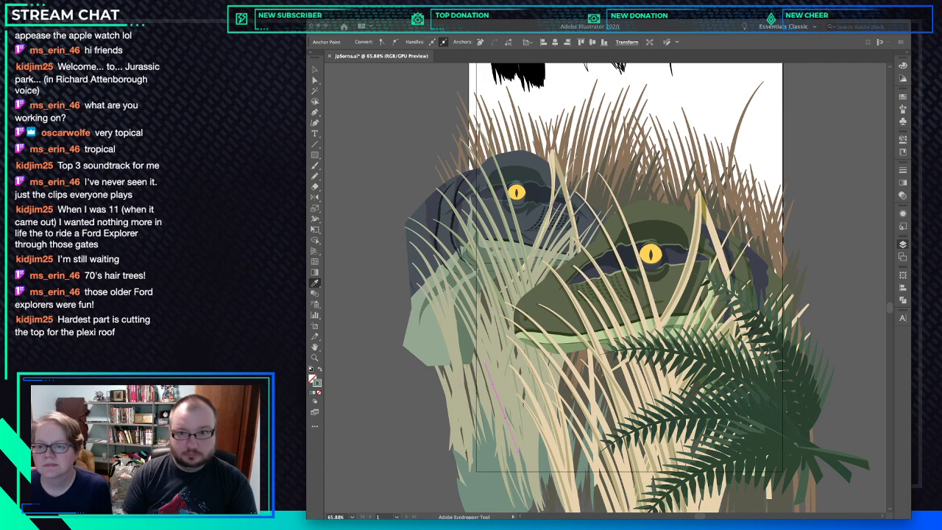
click(903, 170)
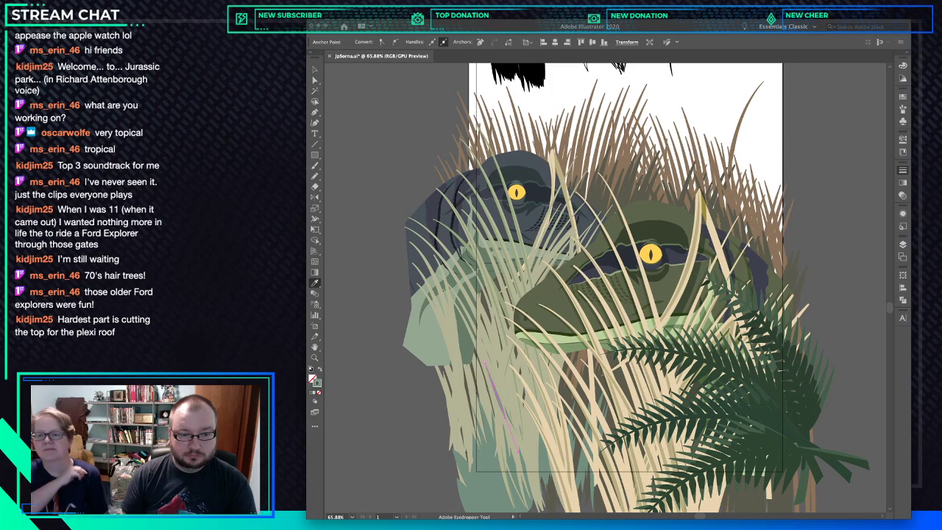
Reshape the teal blade below the blue dinosaur's jaw by moving its middle down slightly and extending its tip upward.
key(a)
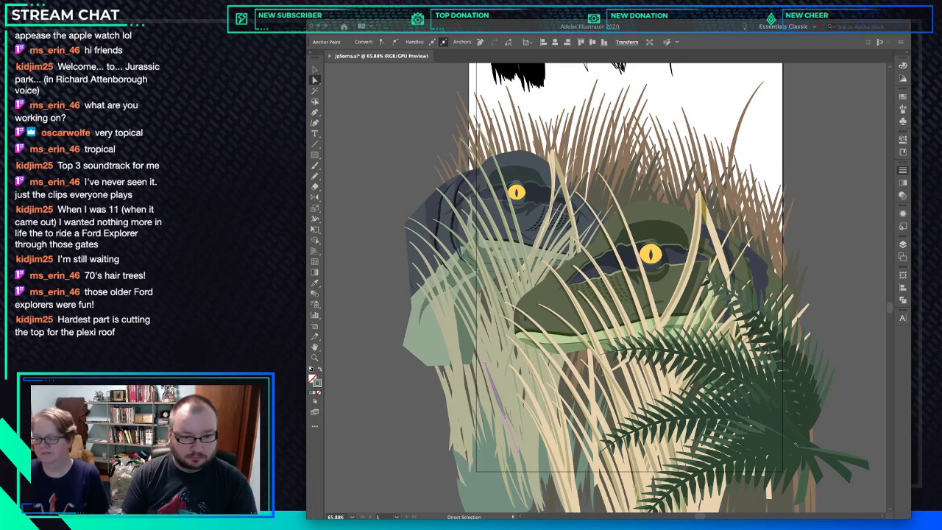
key(super+shift+a)
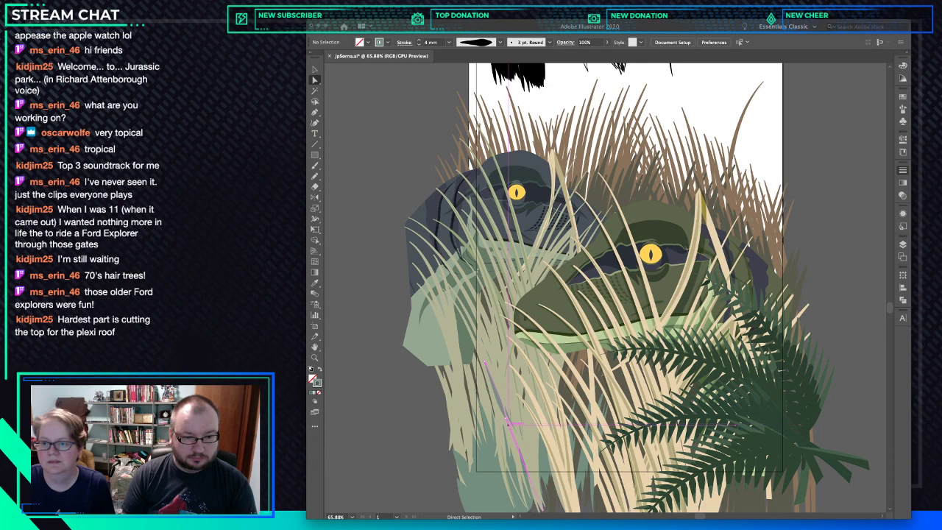
click(507, 415)
drag(505, 417, 509, 430)
key(p)
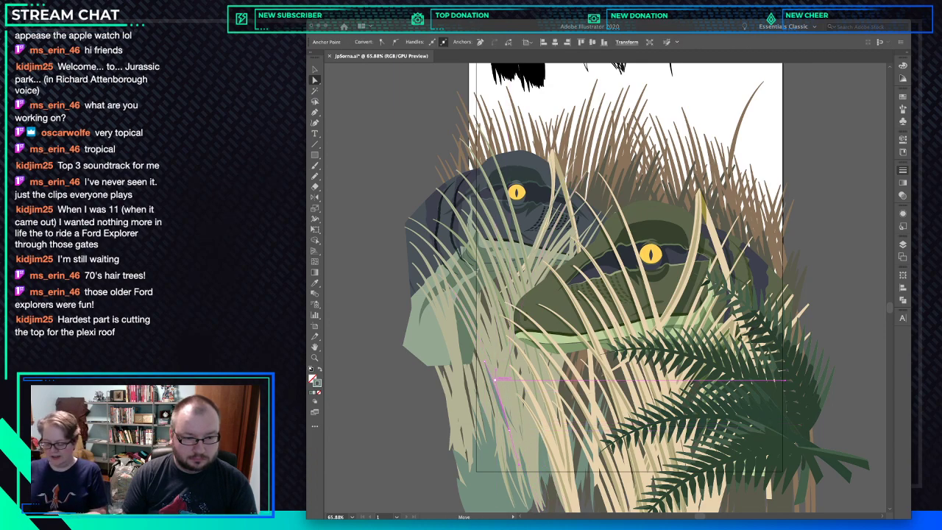
click(493, 375)
key(a)
drag(484, 360, 475, 337)
key(ctrl+shift+a)
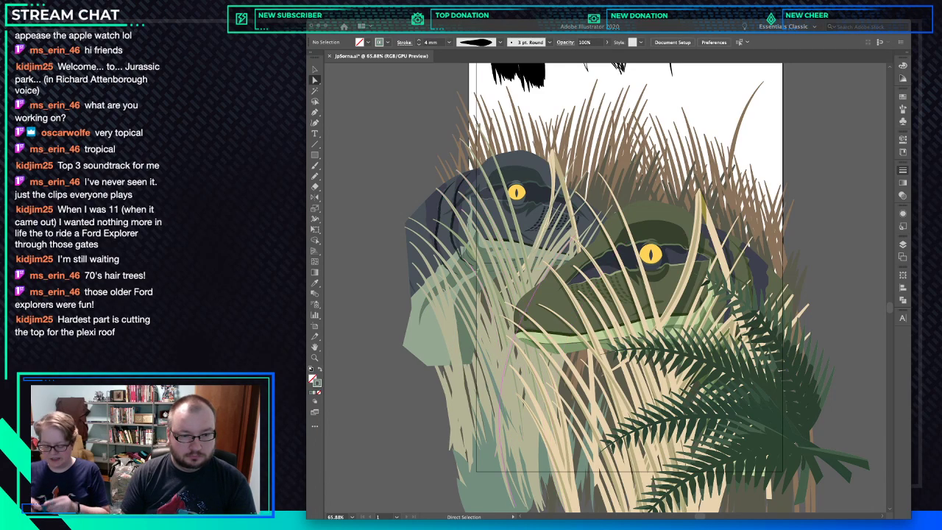
Sketch a narrow Pencil shape in the grass gap below the green dinosaur's snout and fill it with the pale grass colour.
click(519, 395)
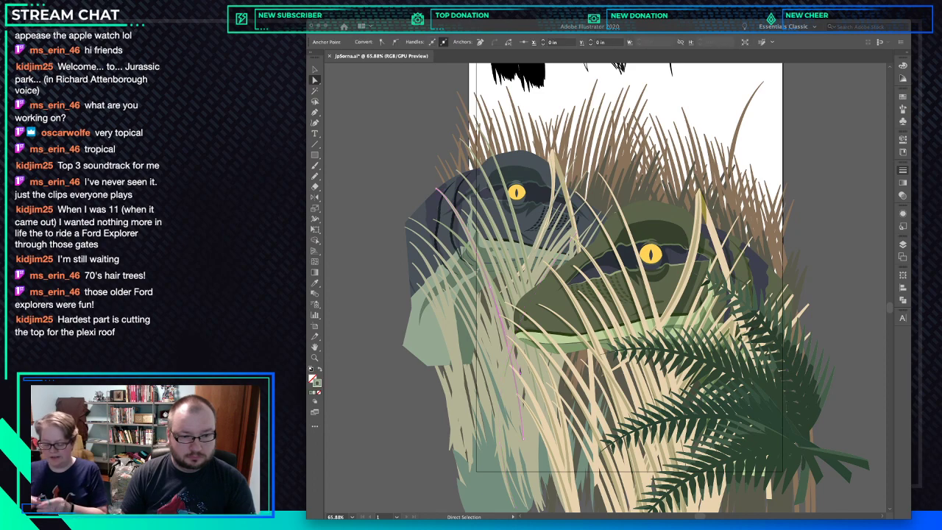
key(n)
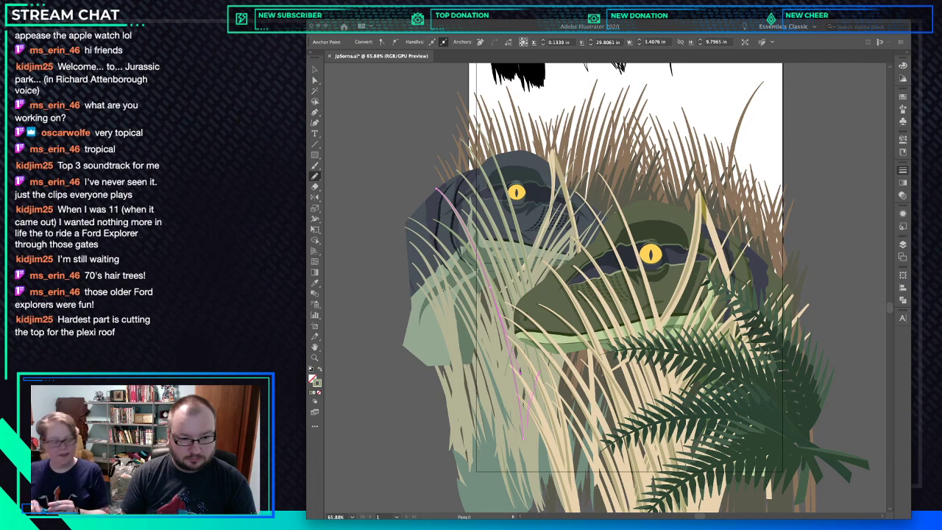
drag(538, 374, 539, 369)
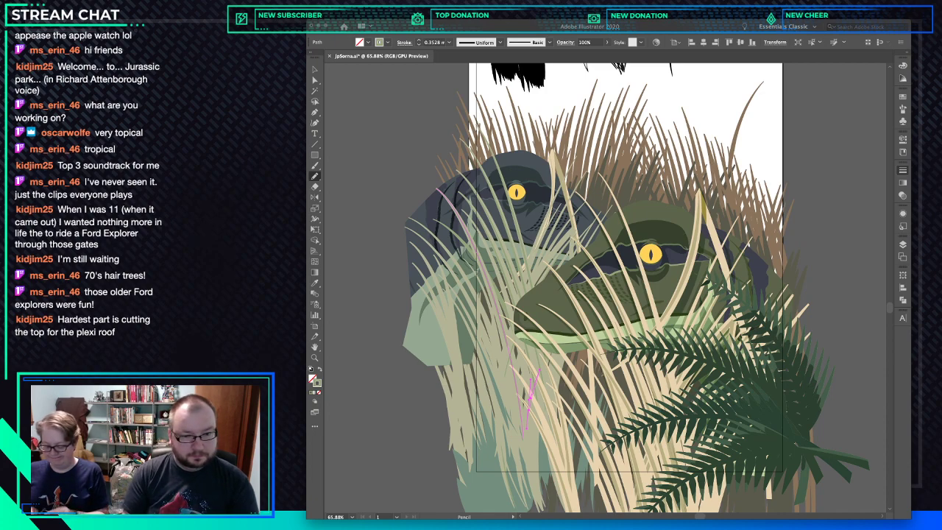
key(super+shift+a)
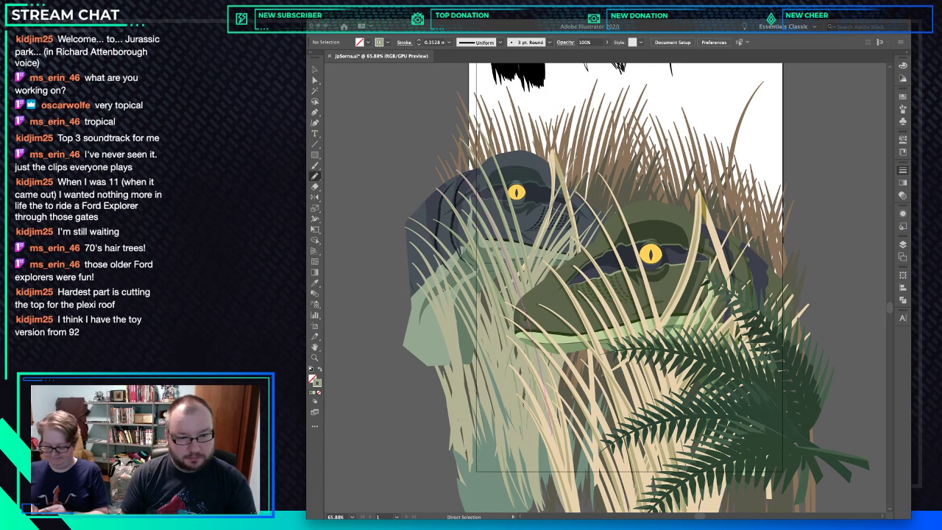
super+click(534, 399)
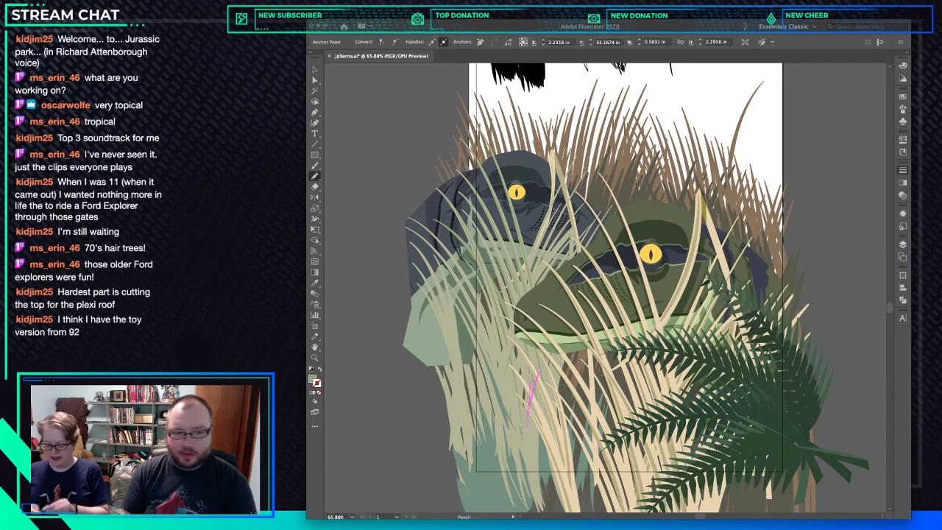
key(super+shift+a)
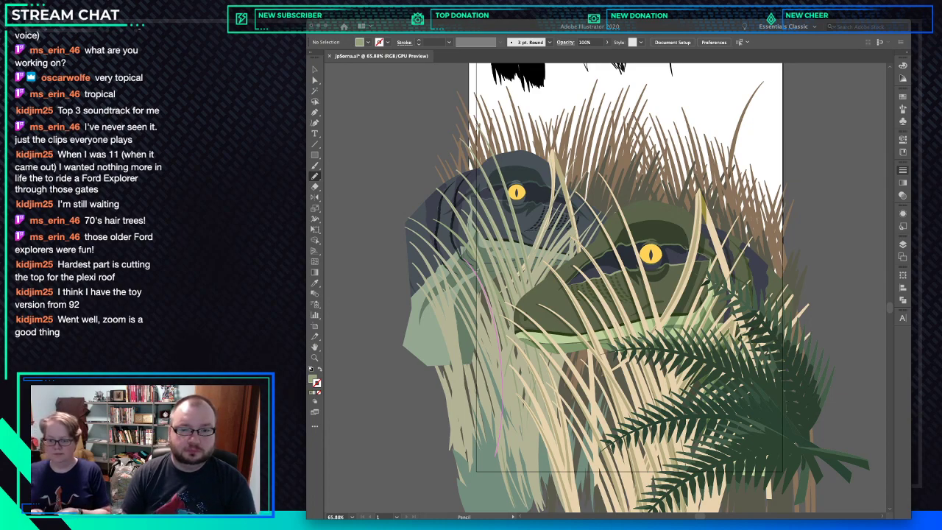
key(v)
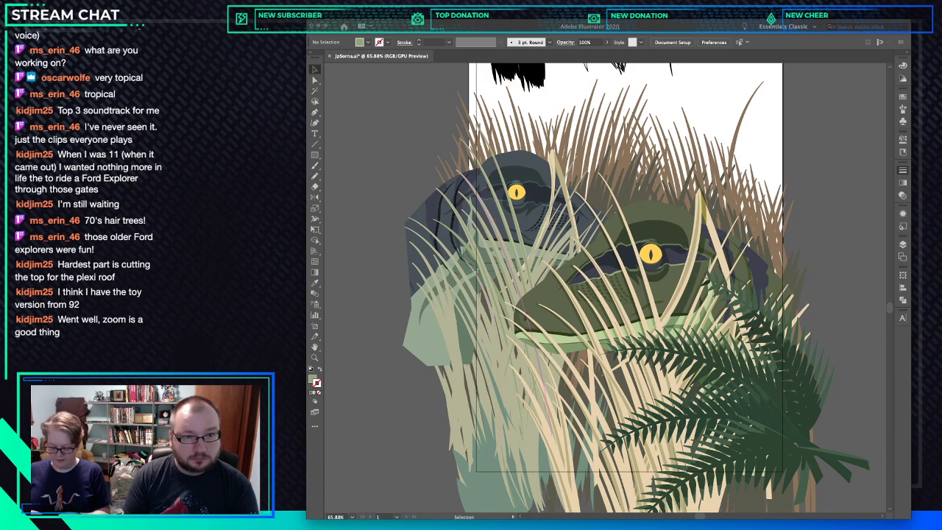
click(526, 258)
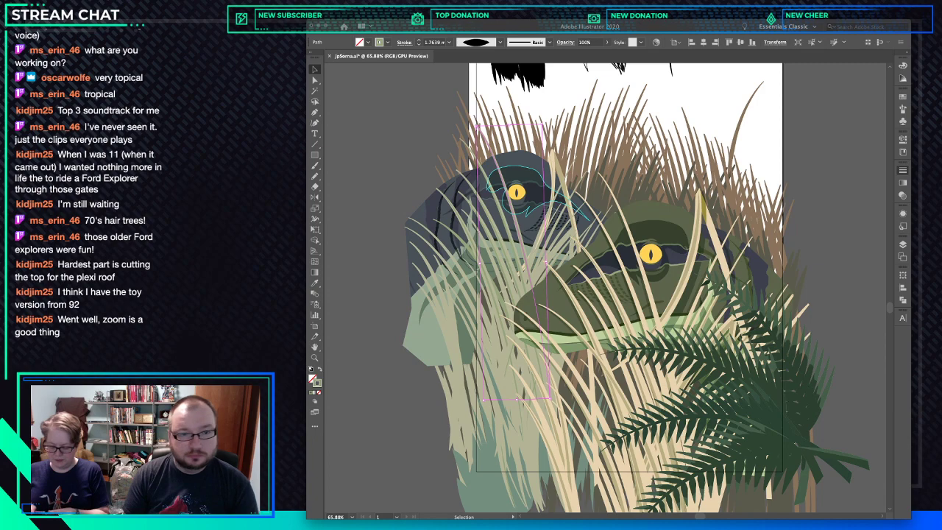
key(a)
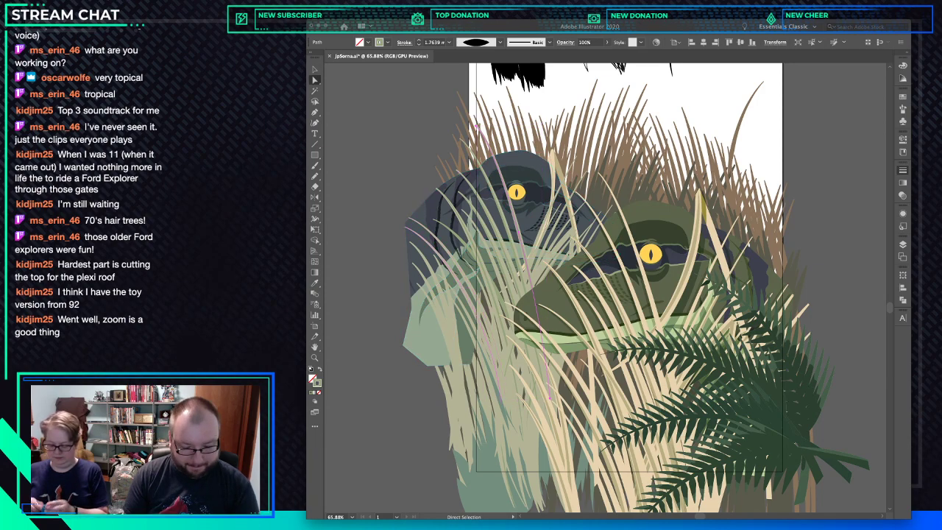
key(v)
key(ctrl+shift+a)
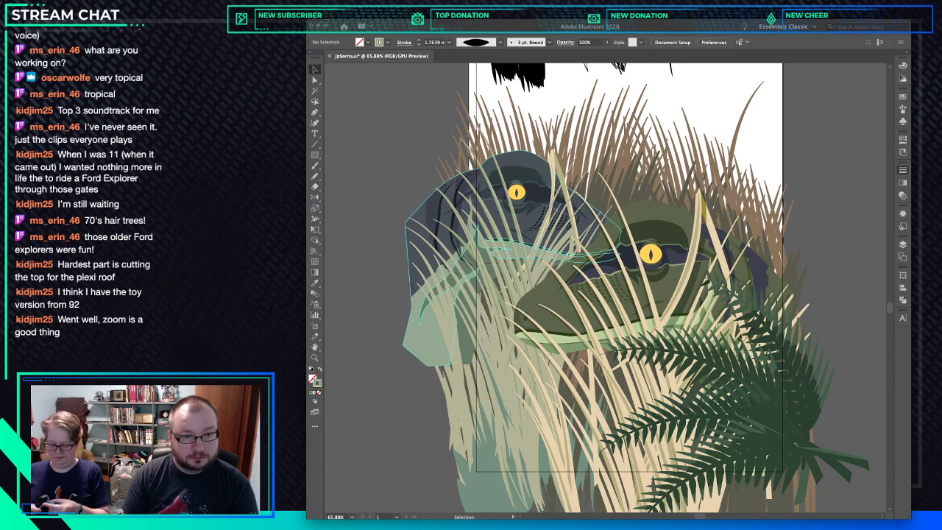
Cut the pale grass blades crossing between the blue dinosaur's jaw and the green snout and paste them in front of the neck shading.
click(539, 320)
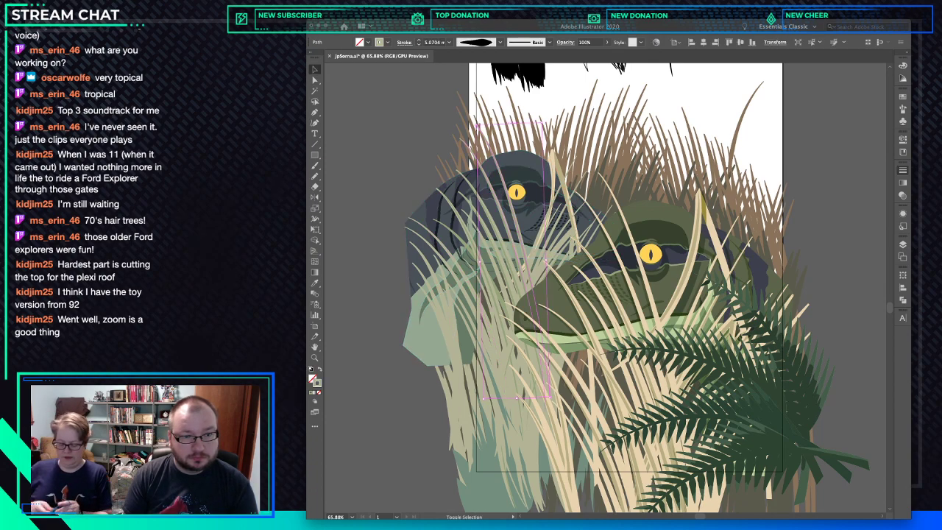
shift+click(532, 316)
shift+click(521, 318)
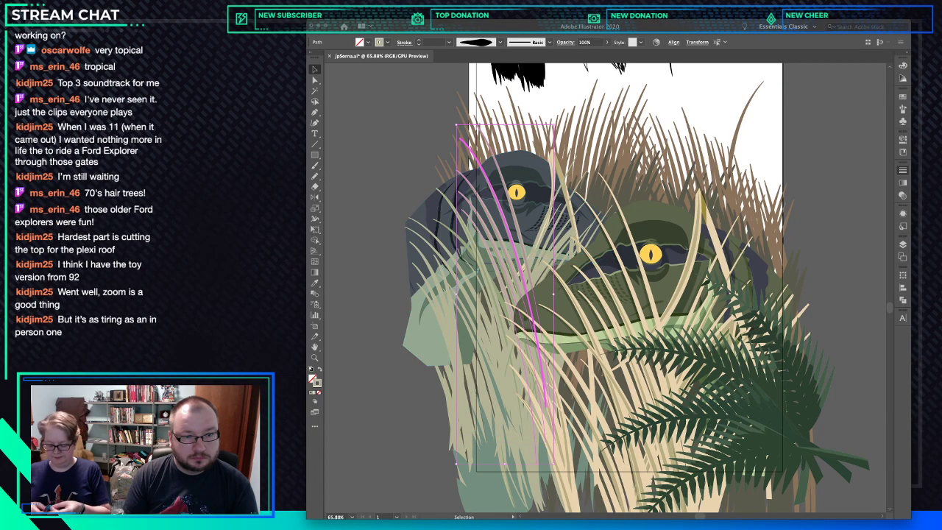
shift+click(548, 229)
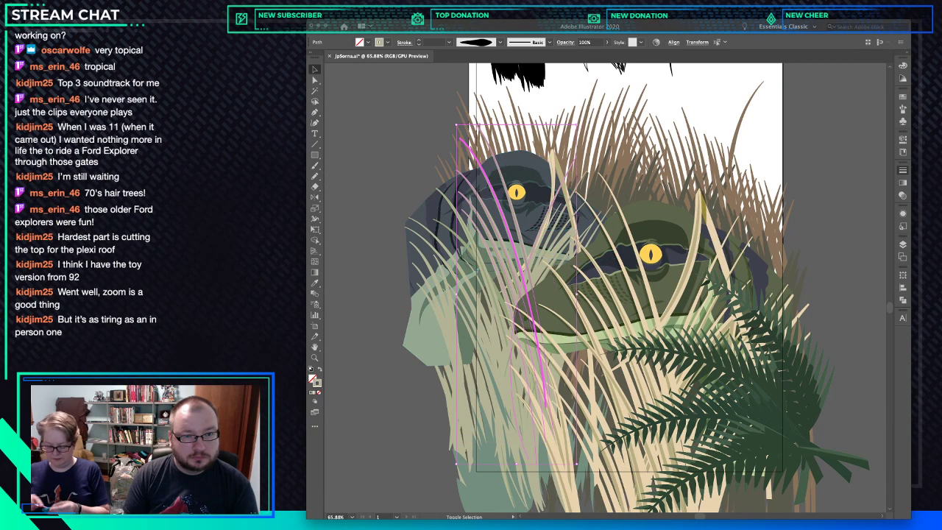
shift+click(517, 309)
shift+click(563, 217)
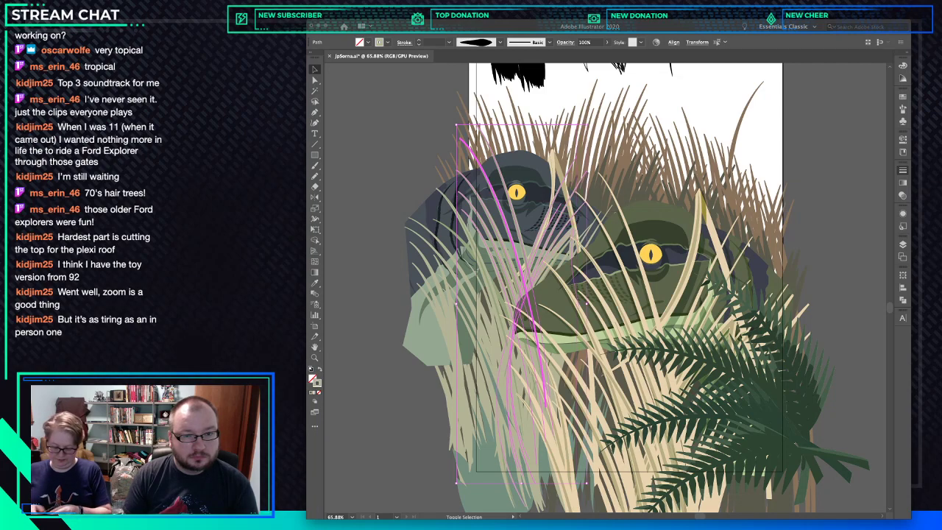
key(a)
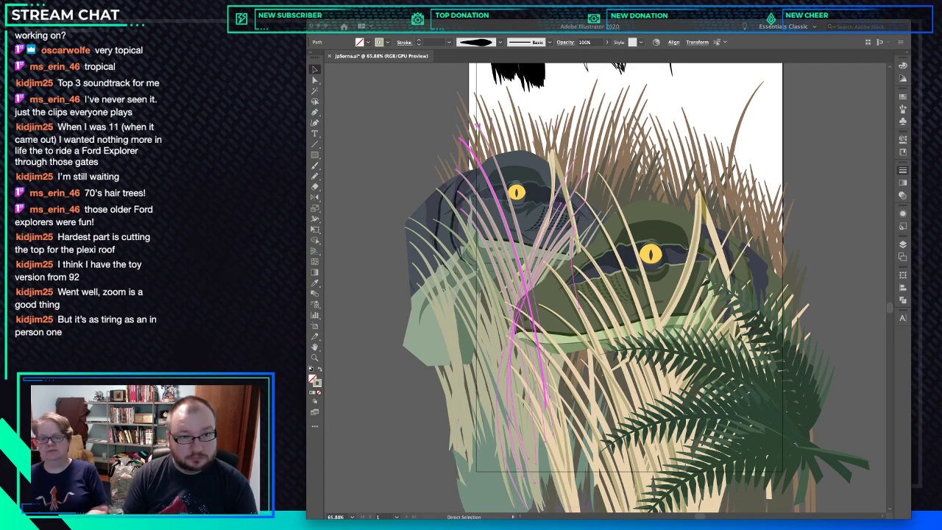
key(super+x)
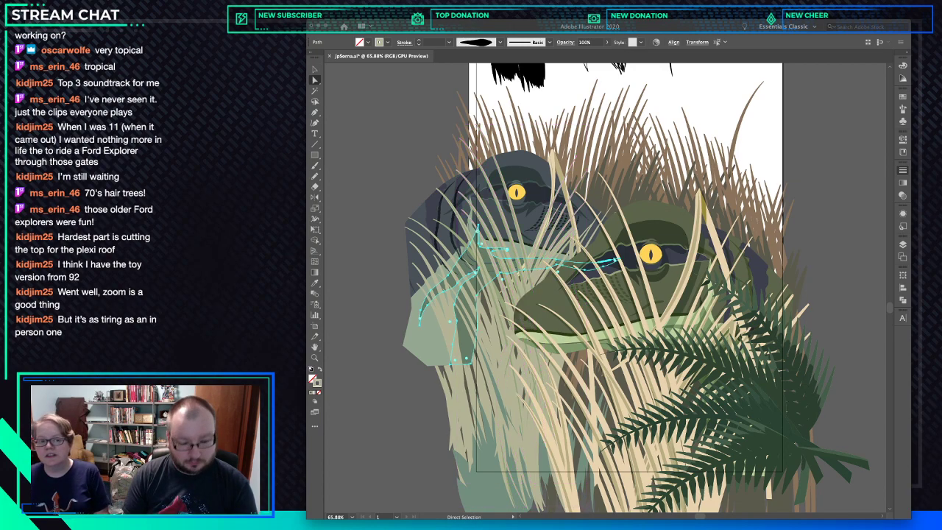
click(462, 334)
key(super+f)
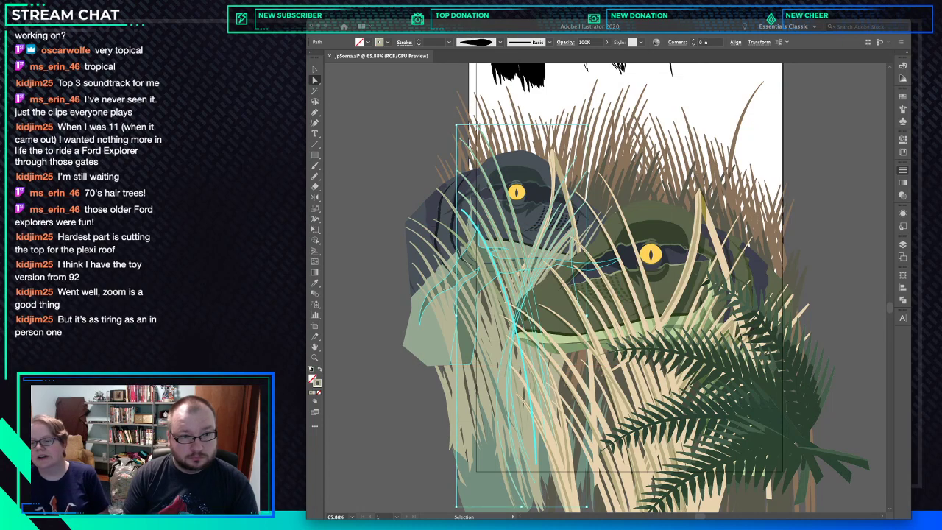
Reselect the pasted grass blades between the two dinosaurs and nudge them slightly toward the green dinosaur.
key(a)
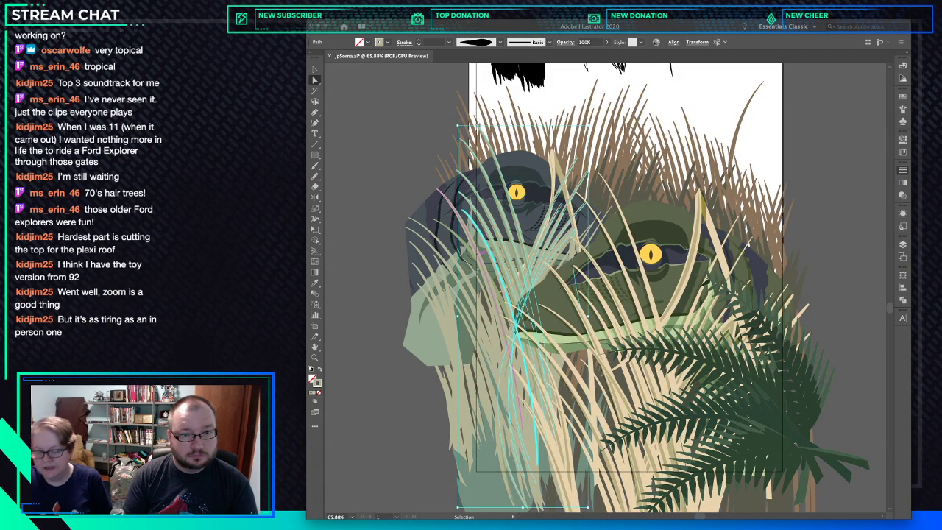
key(super+shift+a)
key(super+z)
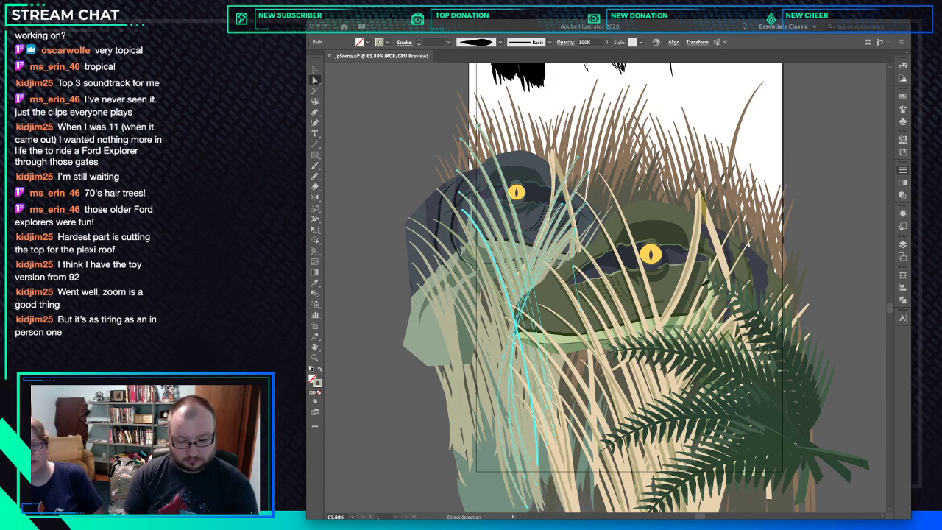
key(i)
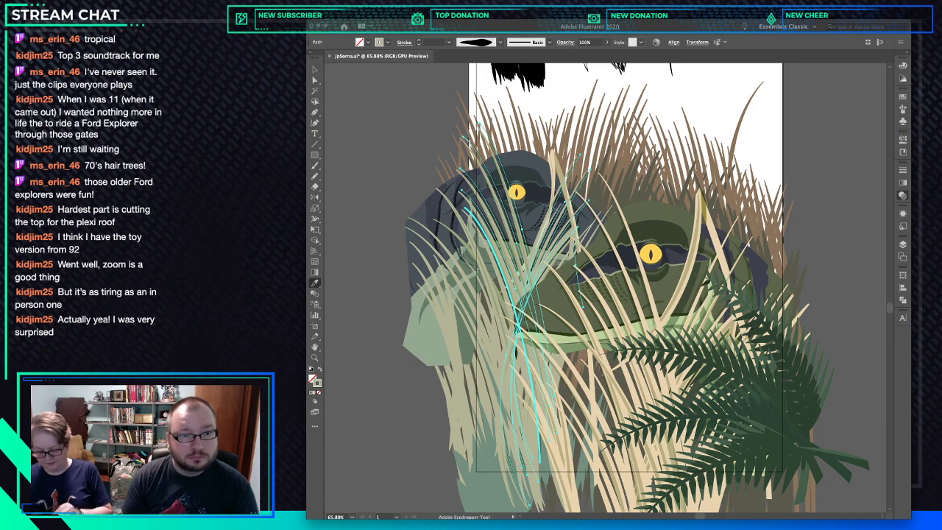
key(super+shift+a)
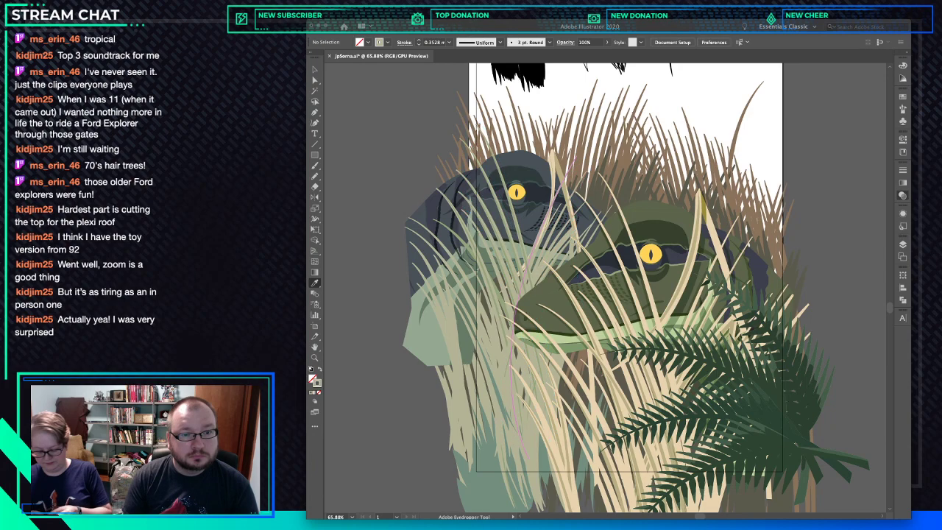
key(a)
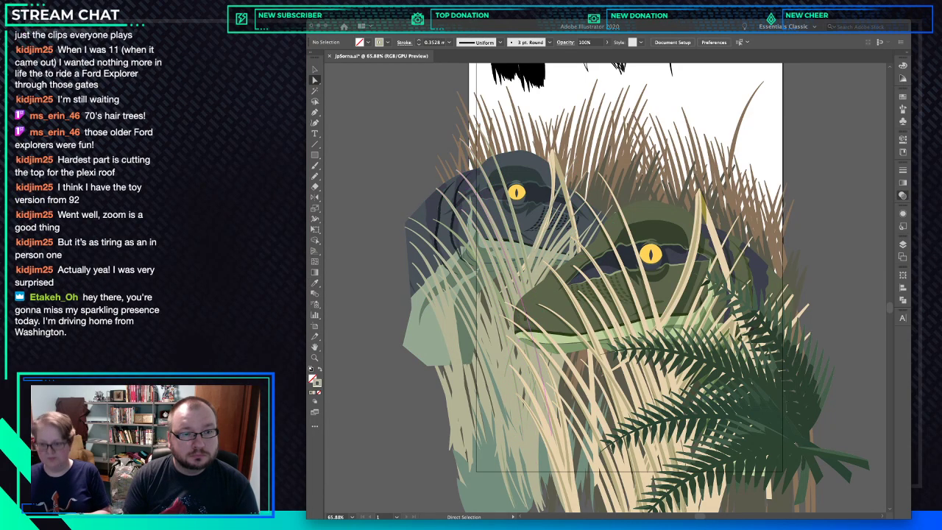
click(460, 217)
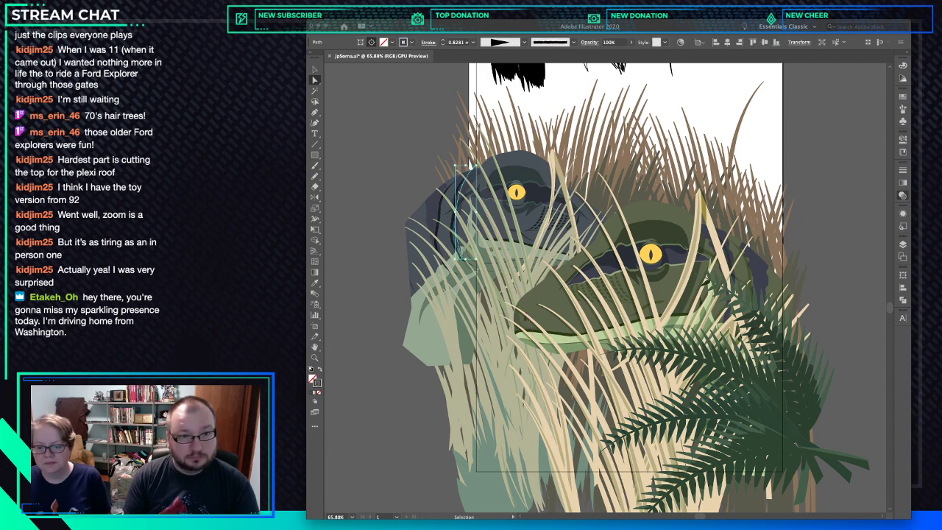
click(479, 226)
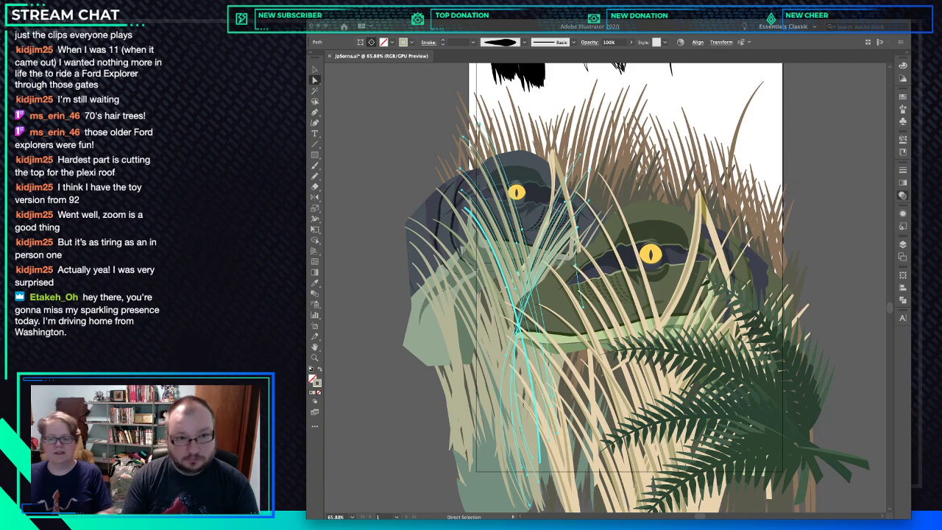
key(ctrl)
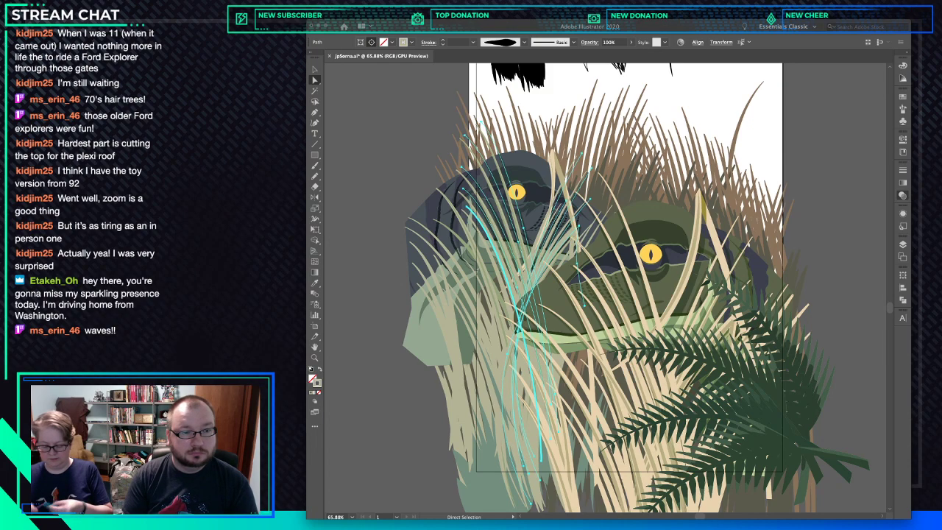
Restack the dark eye shading and fine facial lines on the blue dinosaur relative to the grass blades crossing its face.
key(super+x)
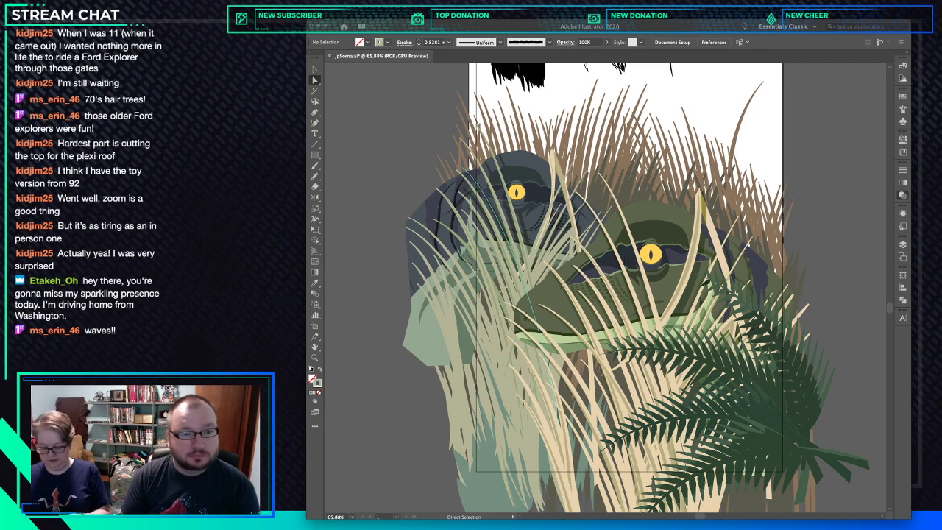
click(519, 203)
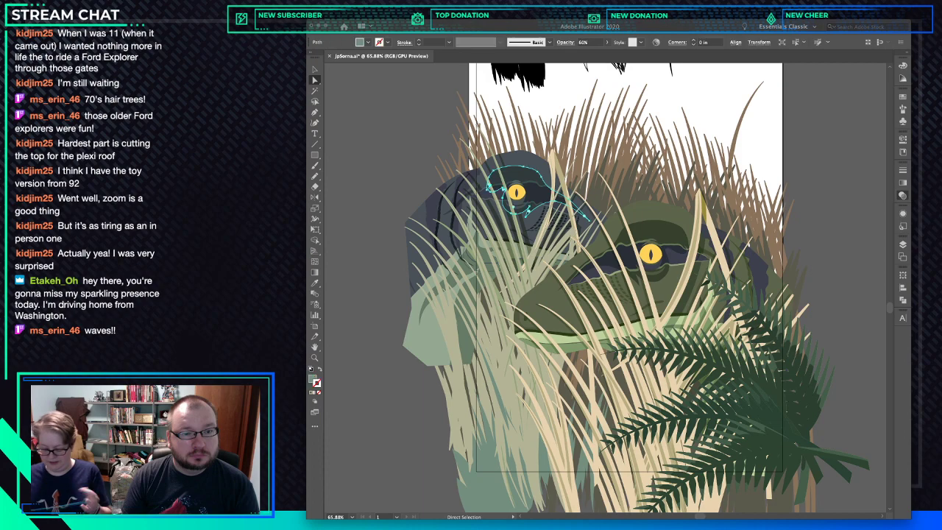
key(v)
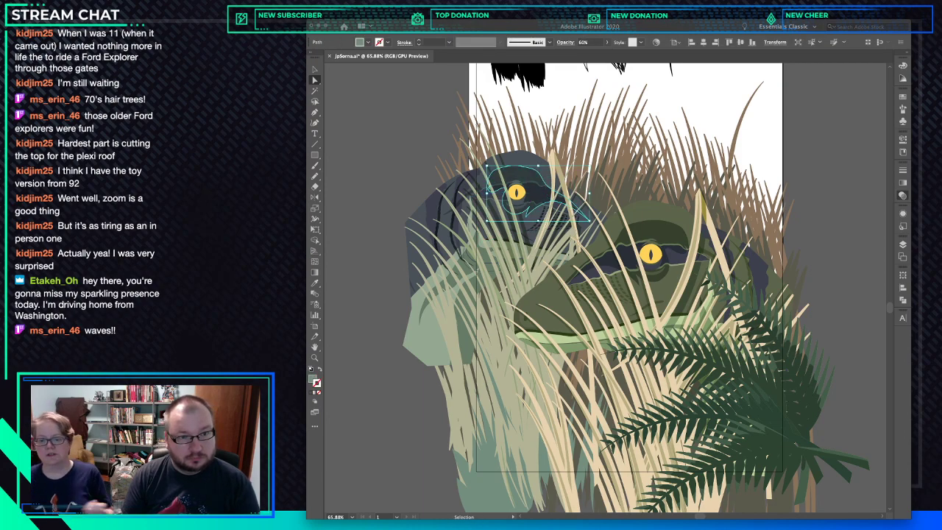
key(a)
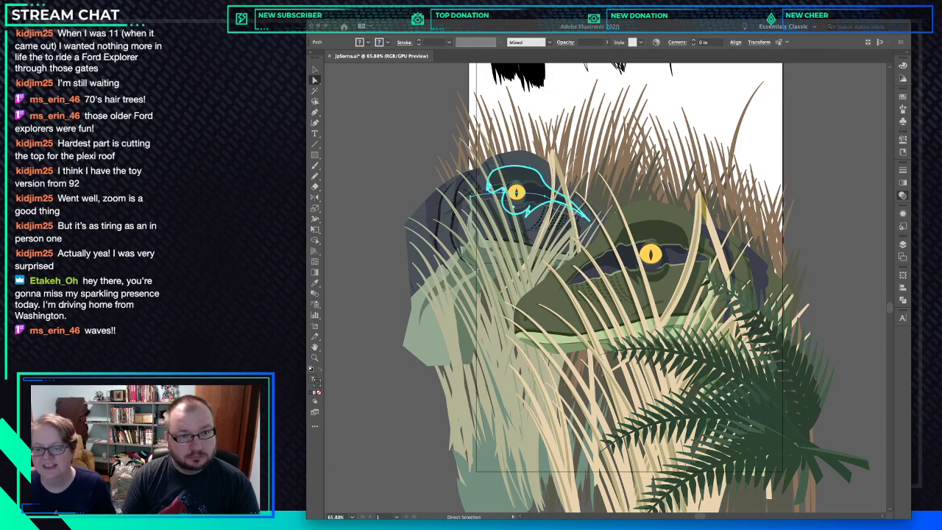
key(super+z)
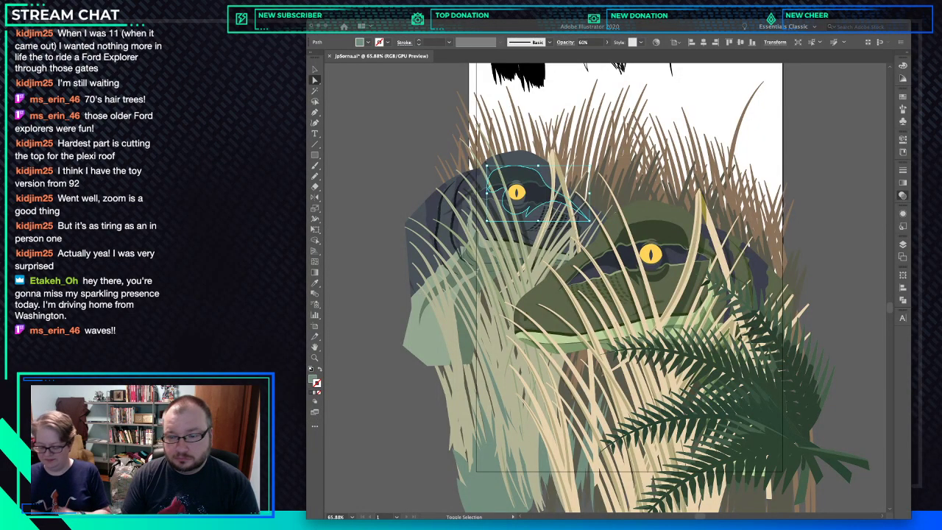
key(a)
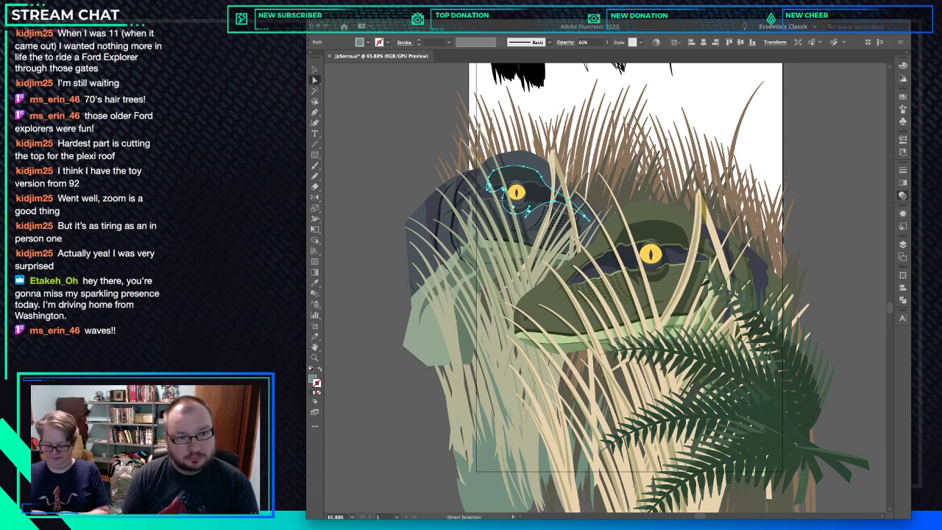
key(super+shift+a)
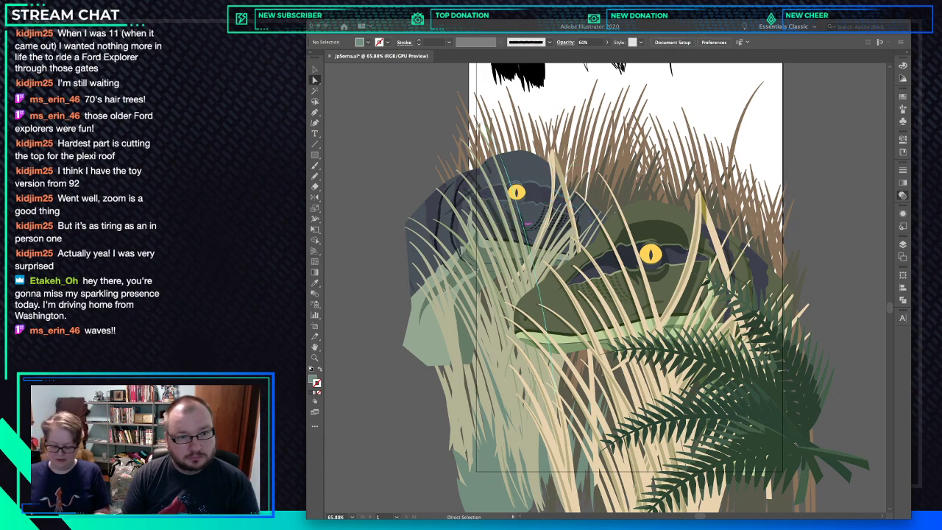
click(524, 221)
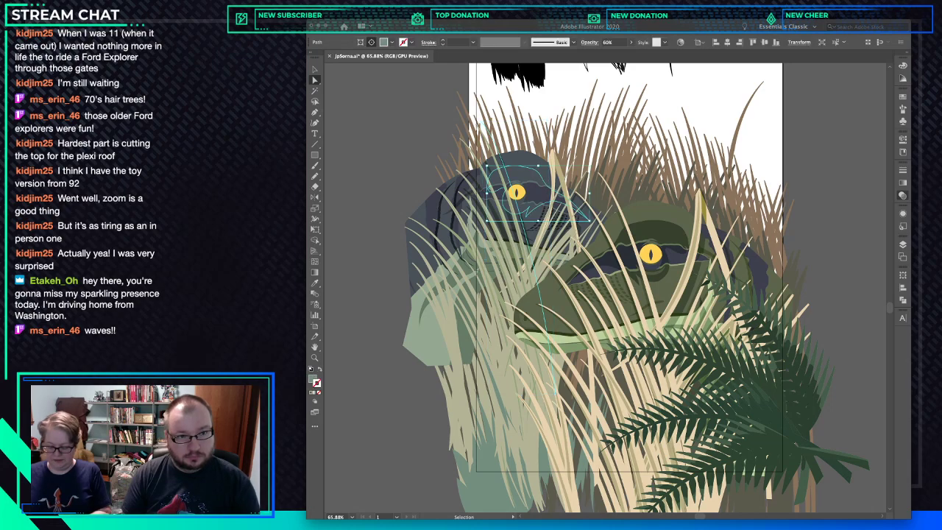
click(526, 218)
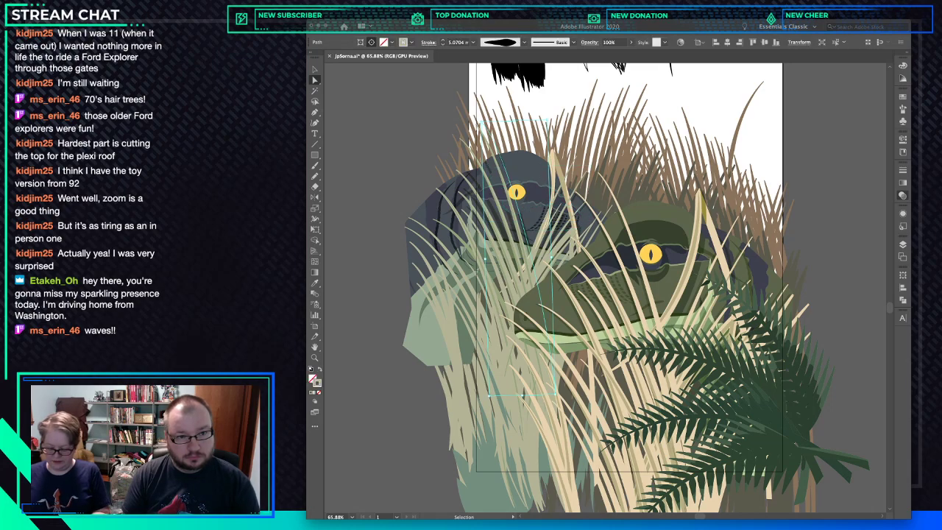
shift+click(527, 206)
click(532, 198)
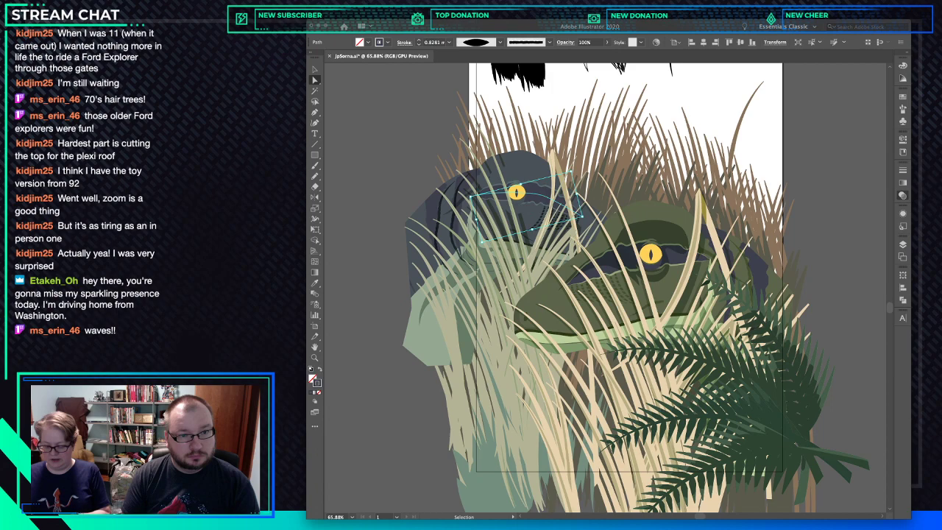
shift+click(531, 197)
key(super+shift+a)
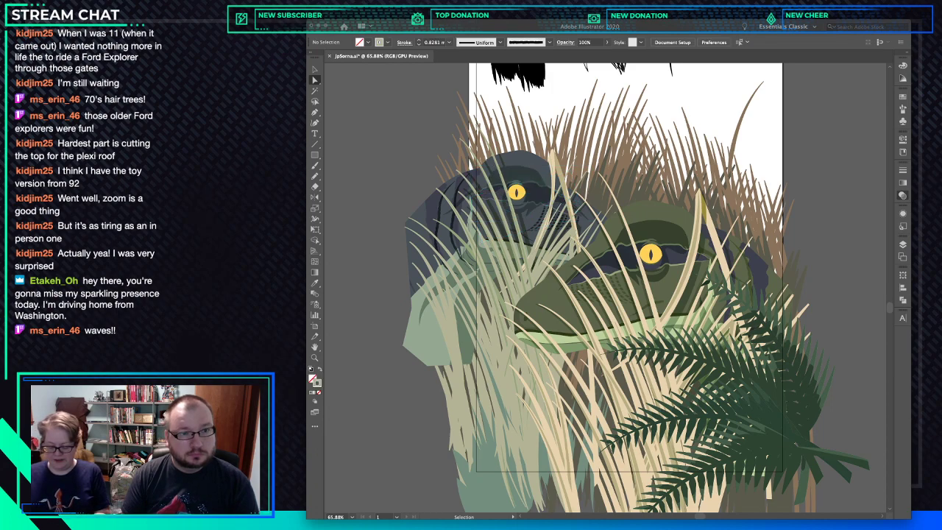
key(a)
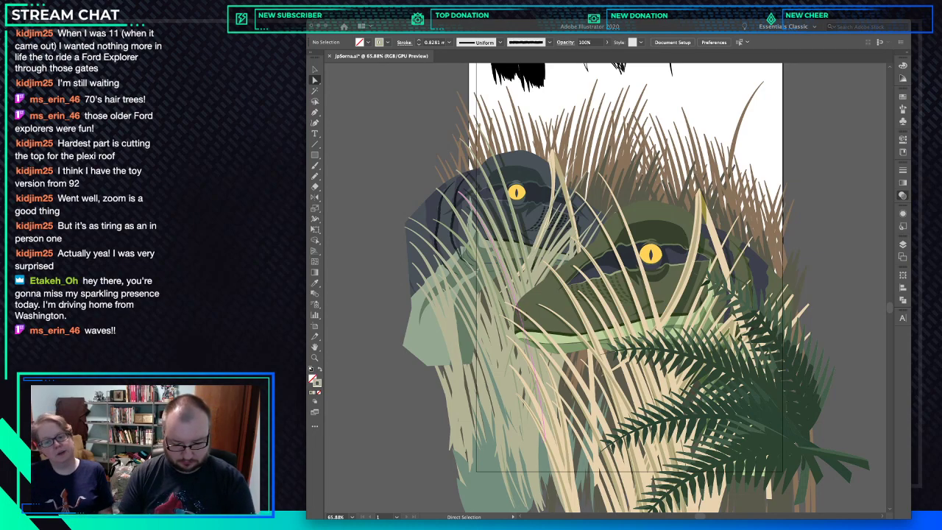
Draw a rectangle over the blue dinosaur's head and neck and fill it with a vertical teal-to-white gradient without a stroke.
key(m)
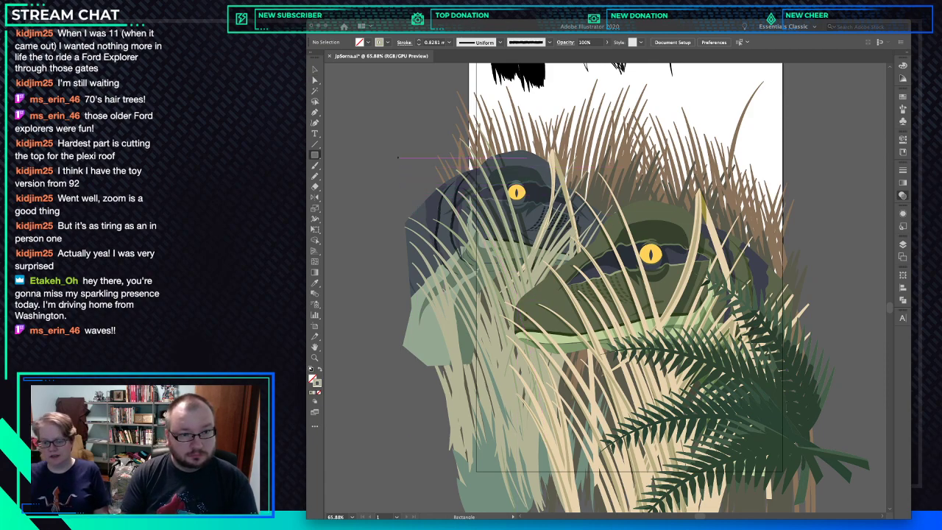
mouse_move(401, 158)
mouse_down()
mouse_move(546, 317)
mouse_move(632, 364)
mouse_up()
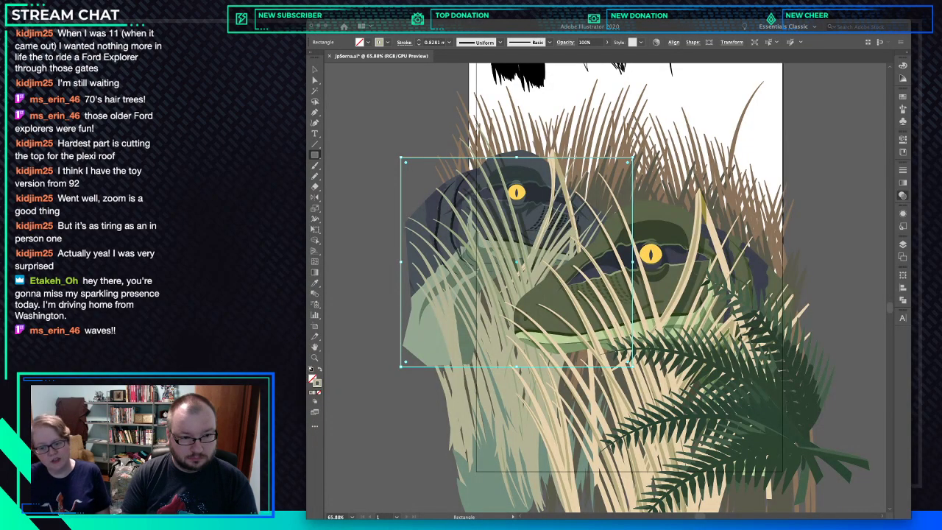
key(shift+x)
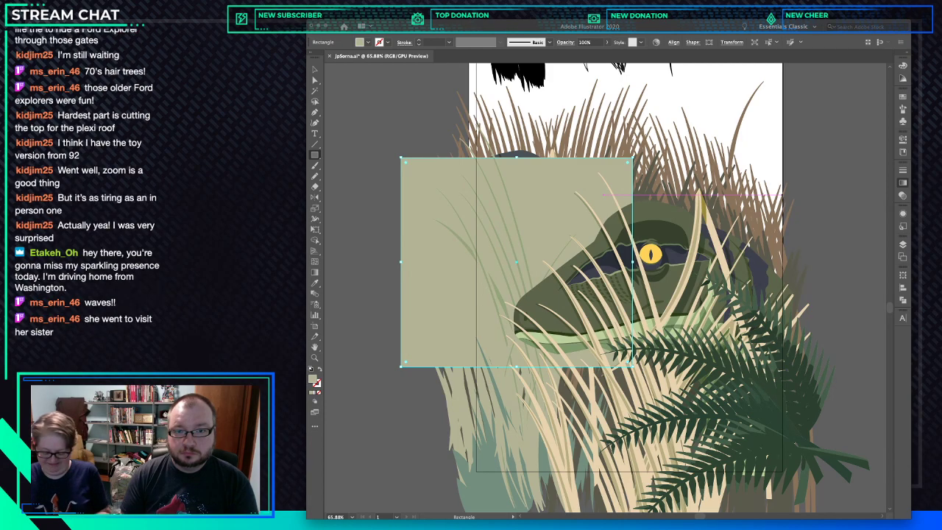
key(period)
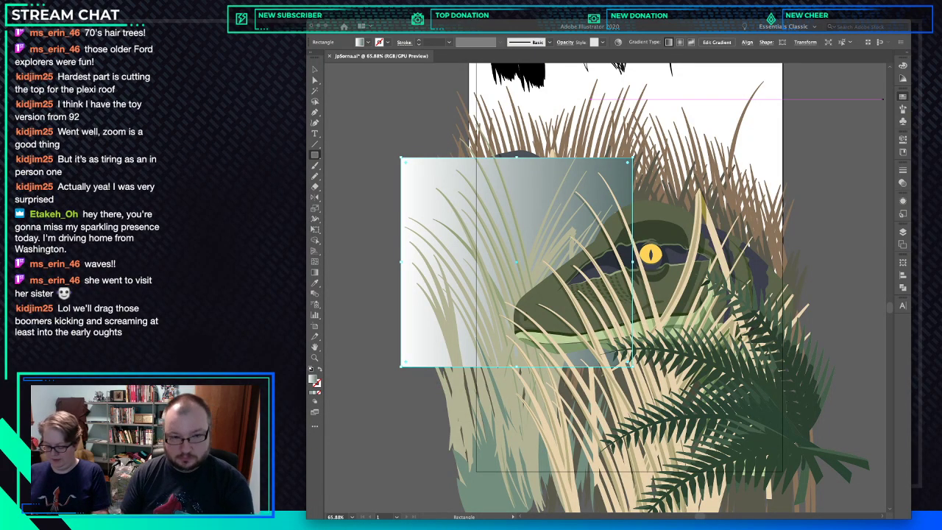
key(Return)
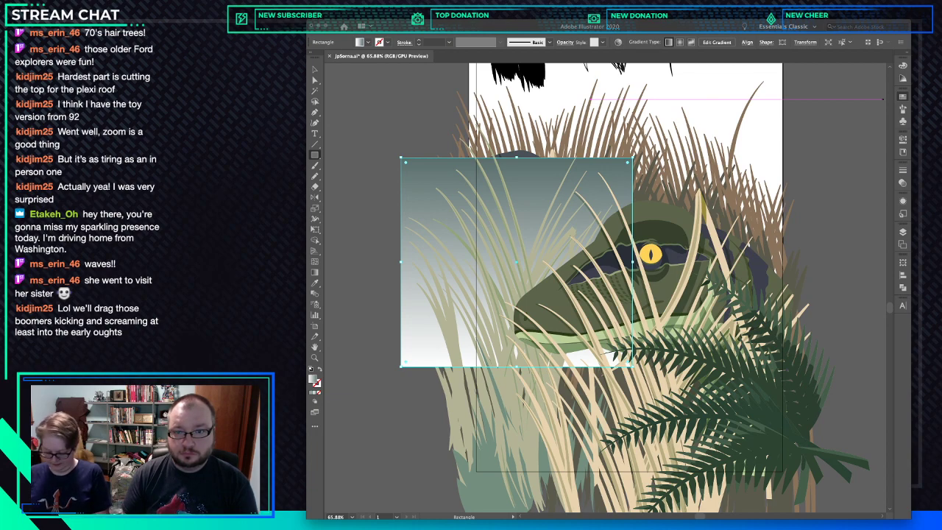
Give the gradient rectangle a darkening blend mode and reverse its direction so the dark end lies over the blue dinosaur's neck.
click(903, 183)
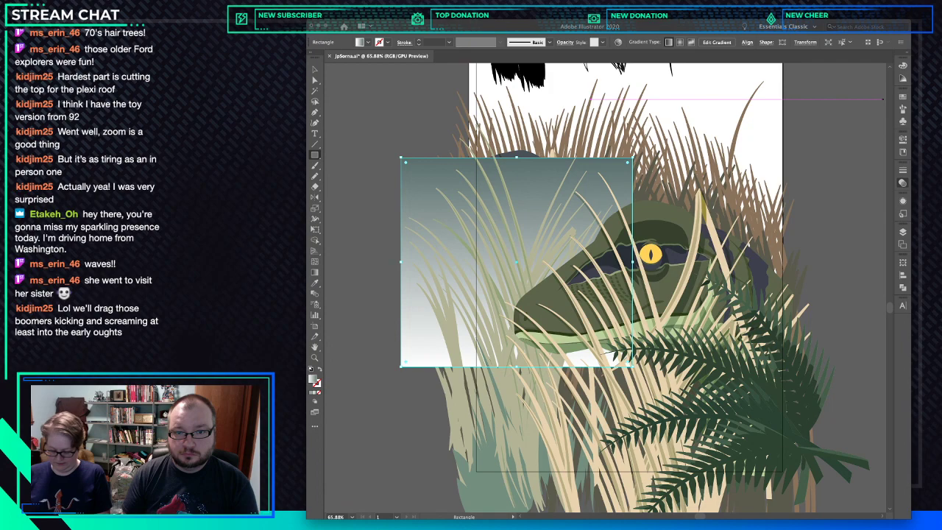
click(835, 209)
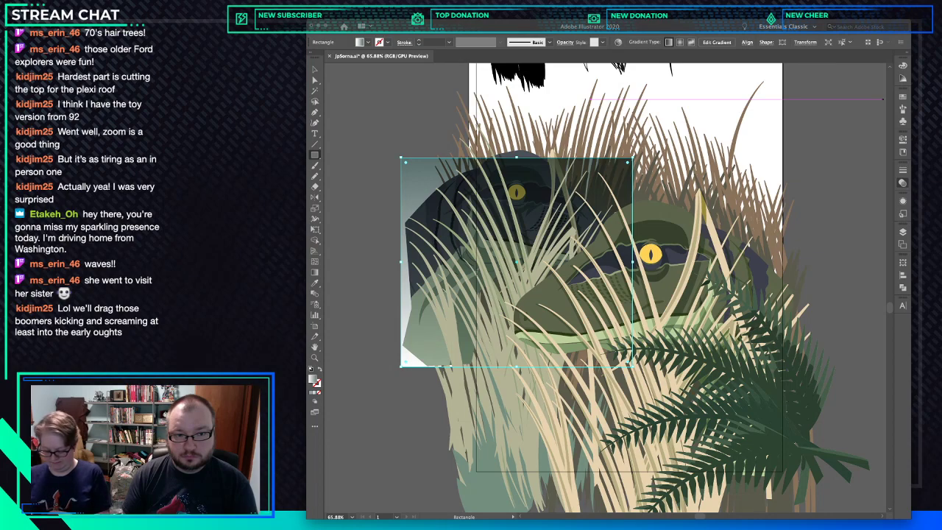
key(Return)
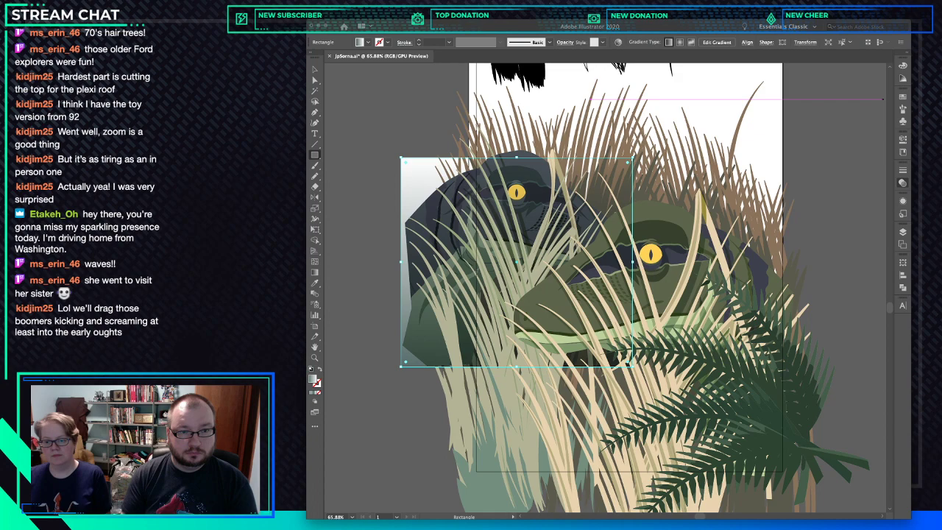
Nudge the gradient rectangle slightly upward over the blue dinosaur.
key(Up)
key(Up)
key(Up)
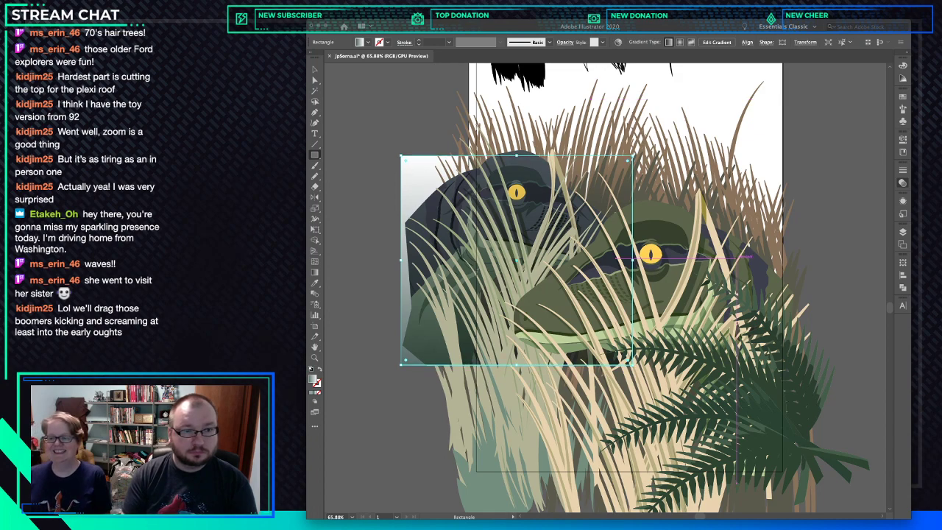
key(Up)
key(Up)
key(Up)
key(Up)
key(Up)
key(Up)
key(Up)
key(Up)
key(Up)
key(Up)
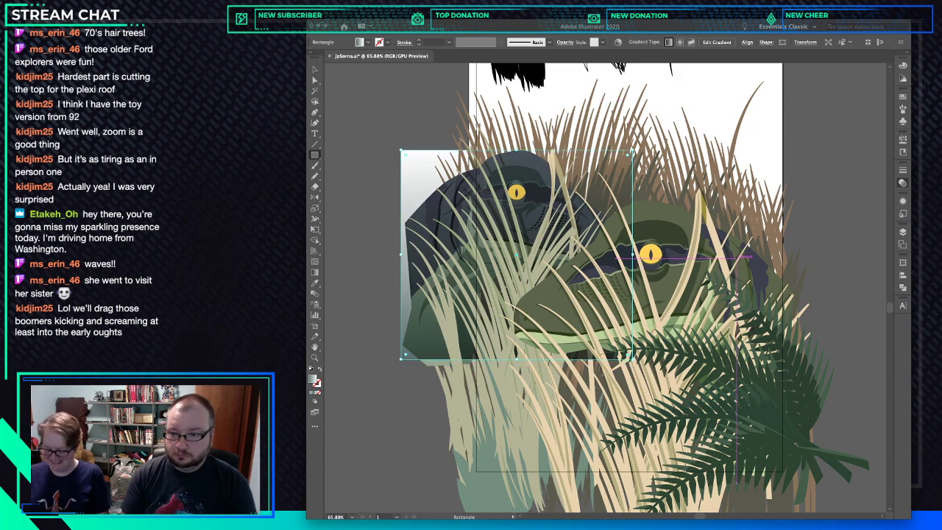
key(Delete)
key(a)
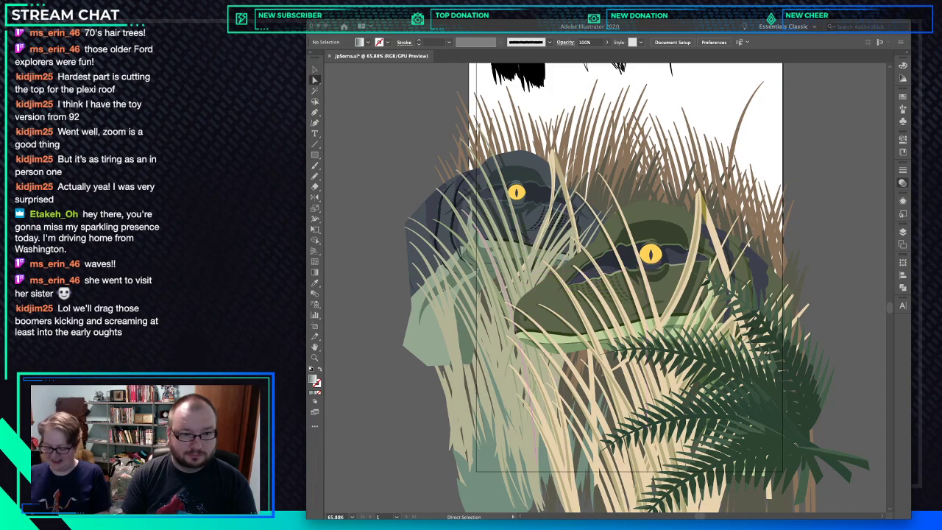
click(464, 340)
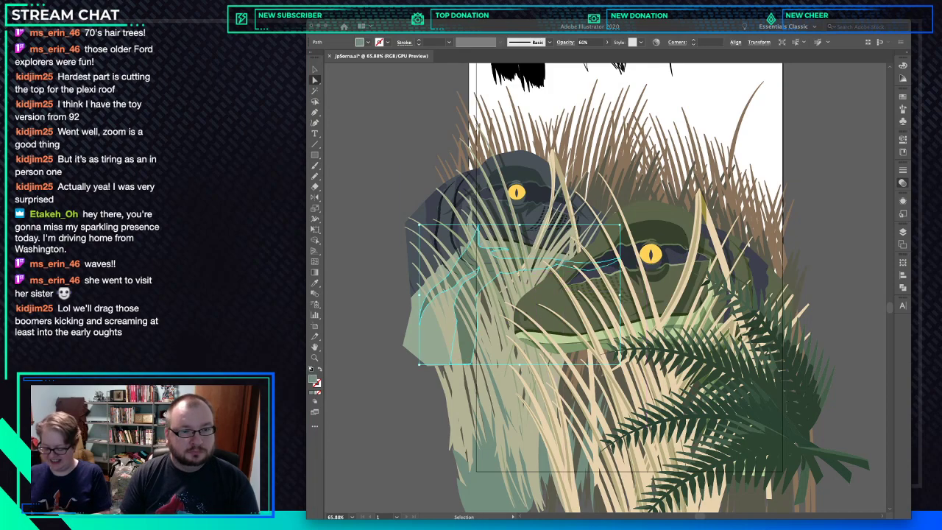
key(ctrl+z)
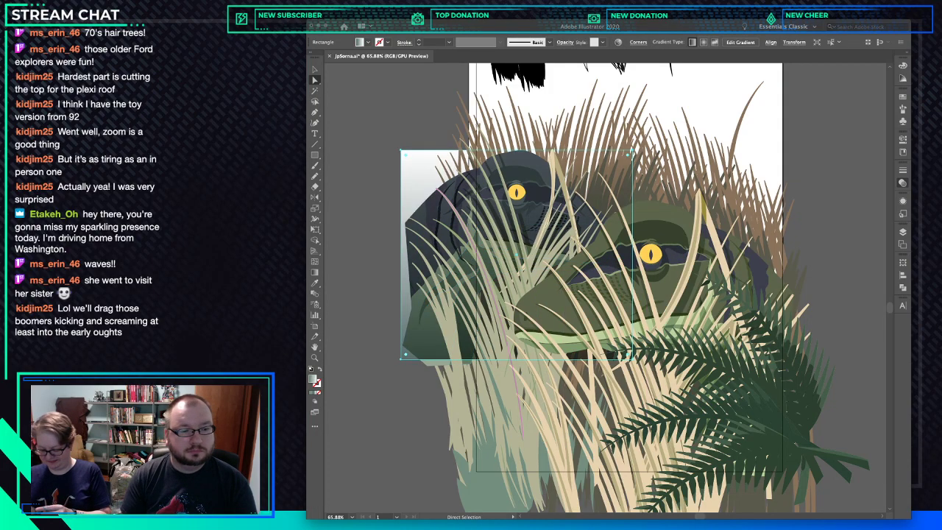
key(super+shift+a)
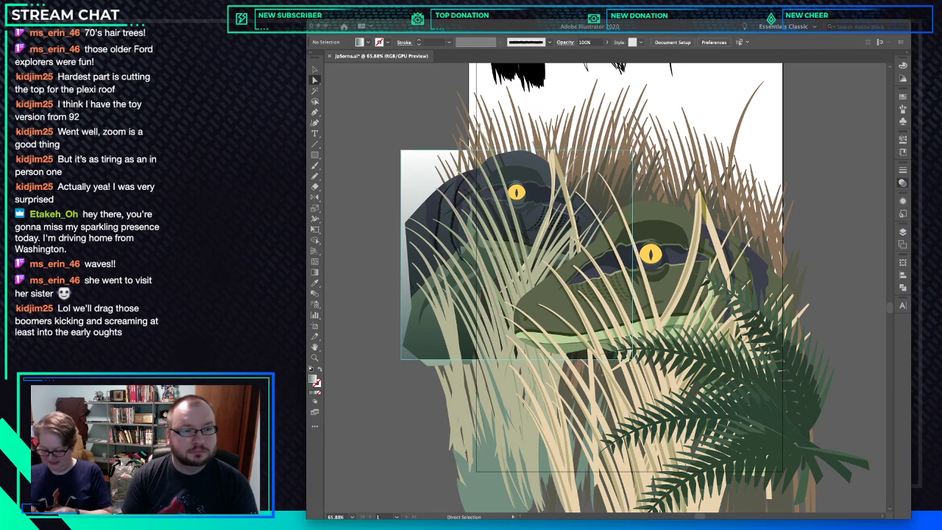
Cut the gradient rectangle, paste it inside the blue dinosaur's clipping group and extend its lower edge slightly to cover the neck.
click(456, 294)
key(super+x)
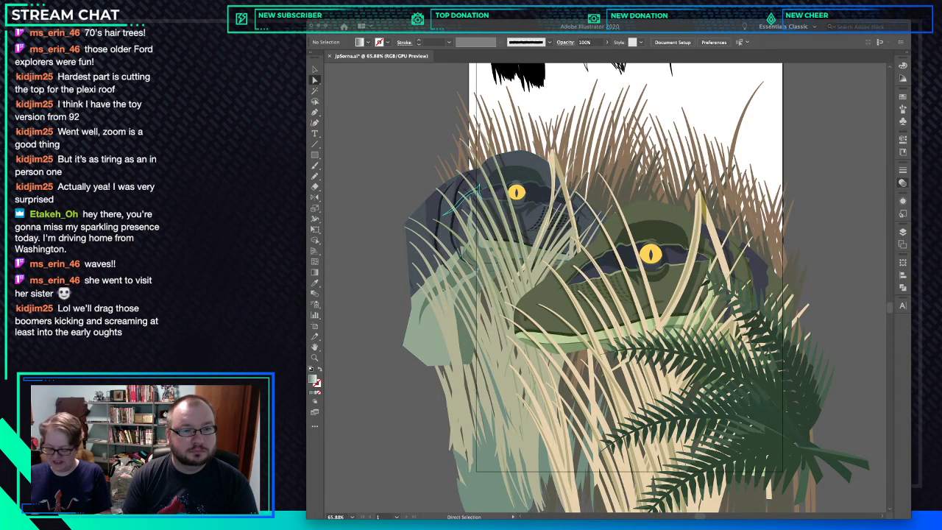
click(506, 229)
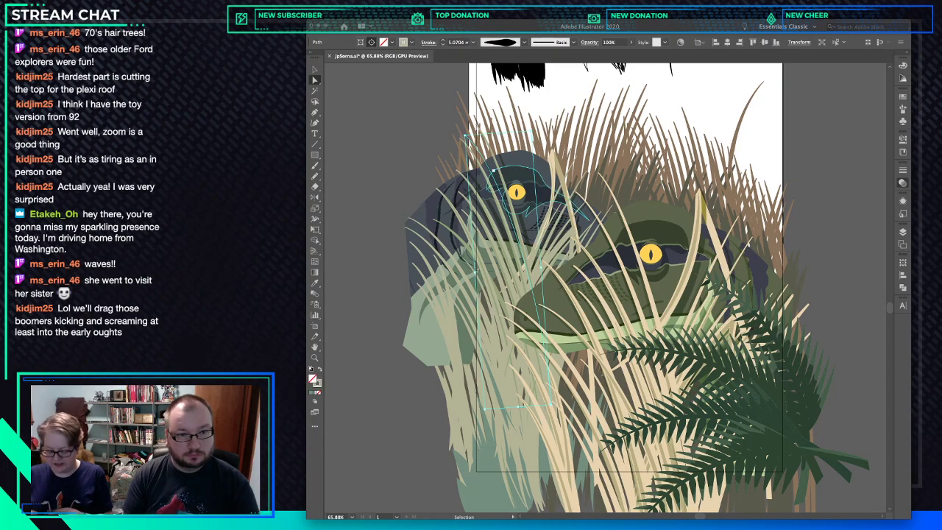
key(super+b)
key(a)
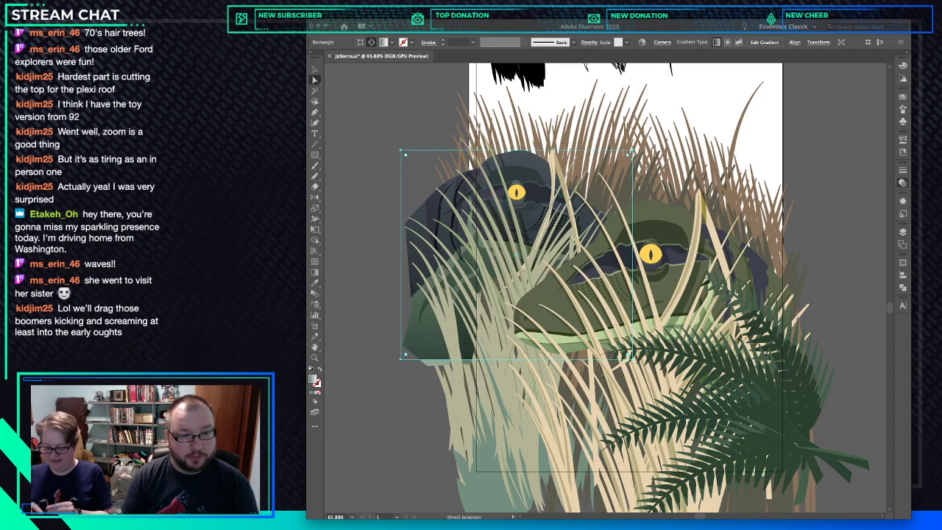
key(v)
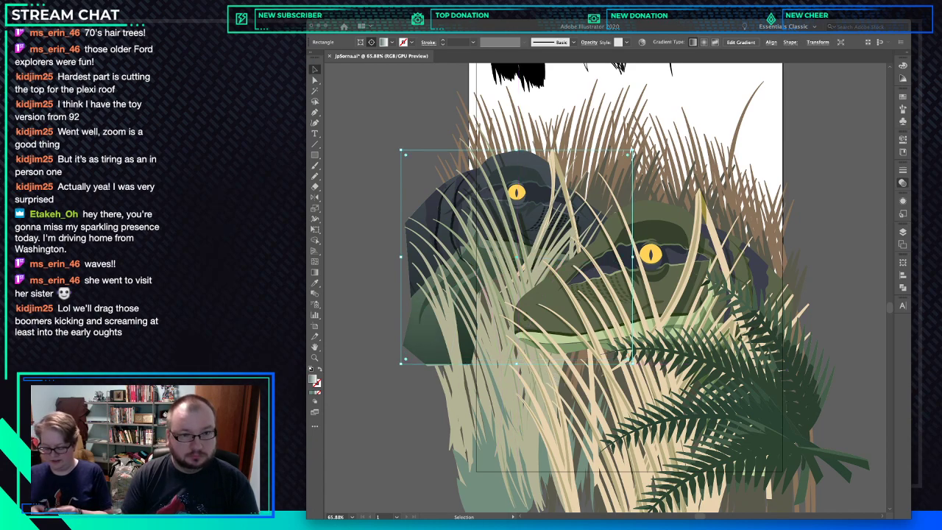
key(super+shift+a)
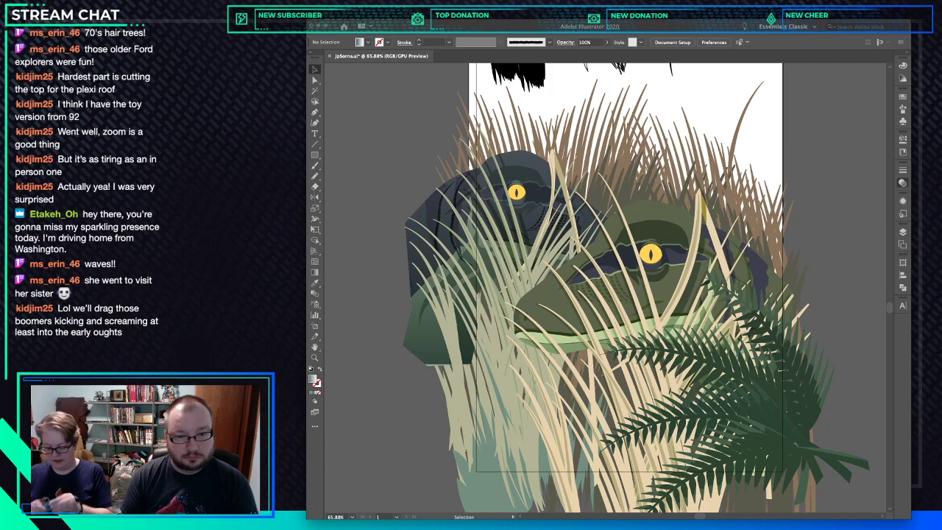
Paste a copy of the gradient rectangle inside the green dinosaur's clipping group.
scroll(633, 287, right, 5)
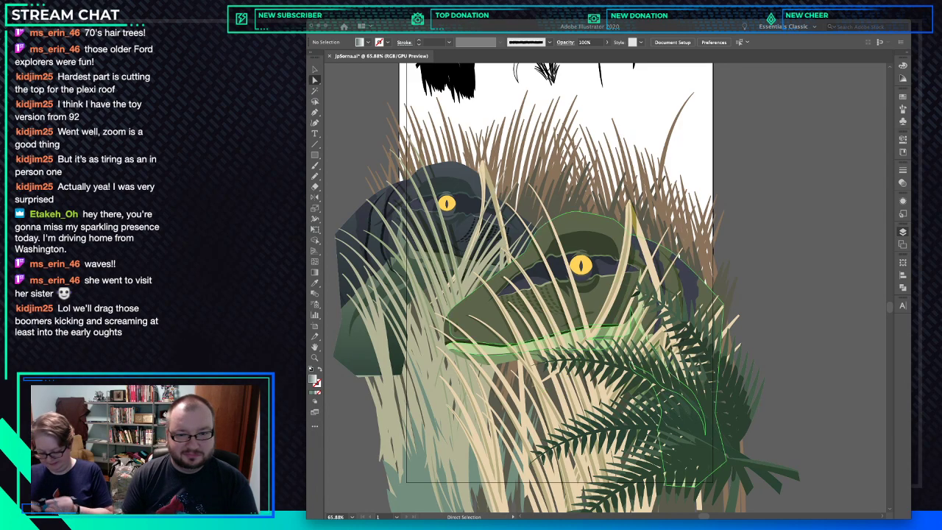
key(a)
click(690, 308)
key(super+z)
key(super+z)
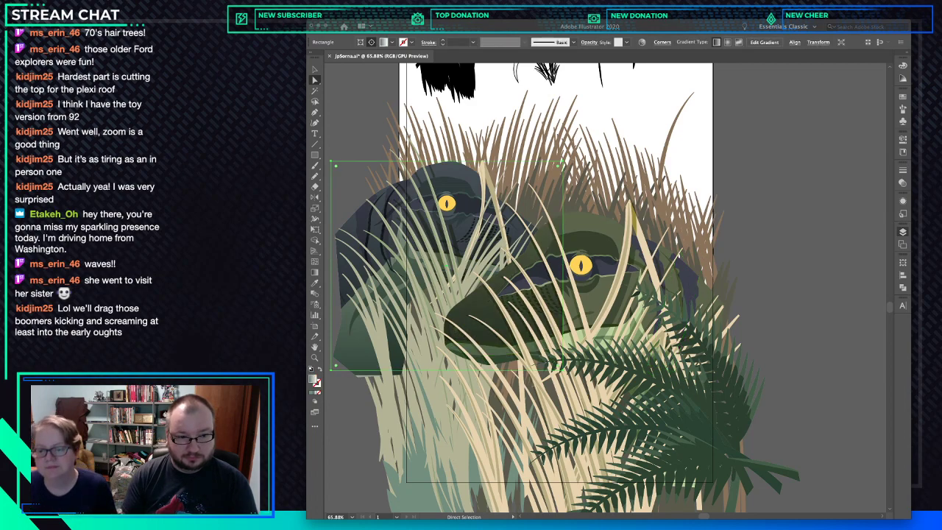
Move the pasted gradient rectangle over the green dinosaur's head and enlarge it to cover the snout, jaw and neck.
drag(544, 308, 688, 337)
key(v)
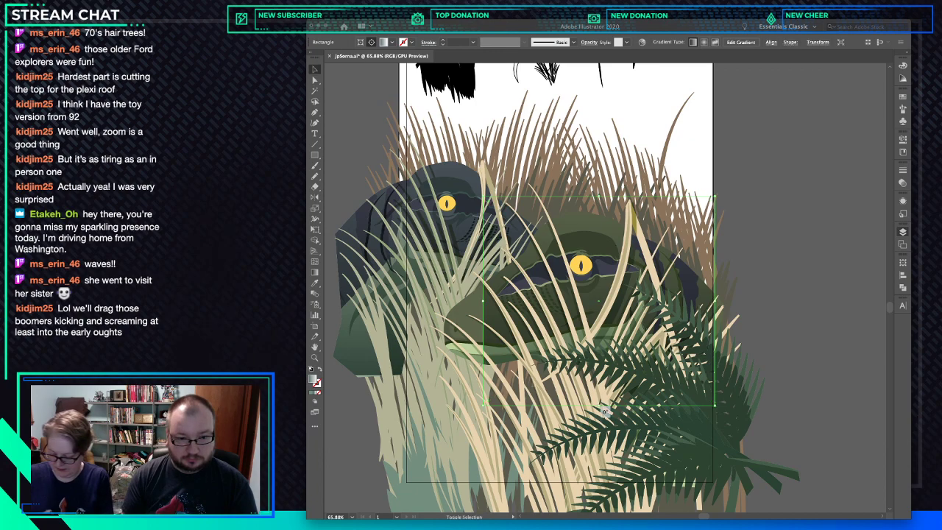
drag(605, 409, 635, 482)
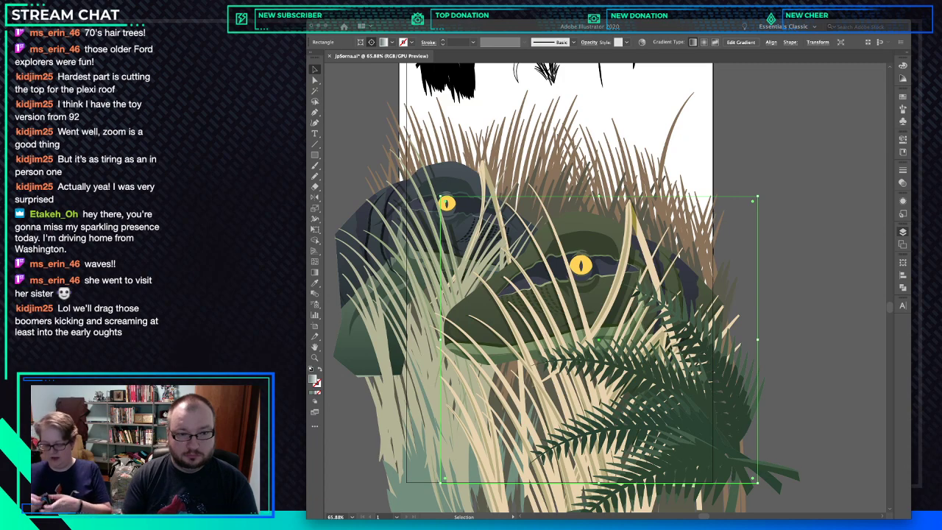
Nudge the gradient rectangle slightly upward over the green dinosaur's head and deselect it.
key(Up)
key(Up)
key(Up)
key(Up)
key(Up)
key(Up)
key(Up)
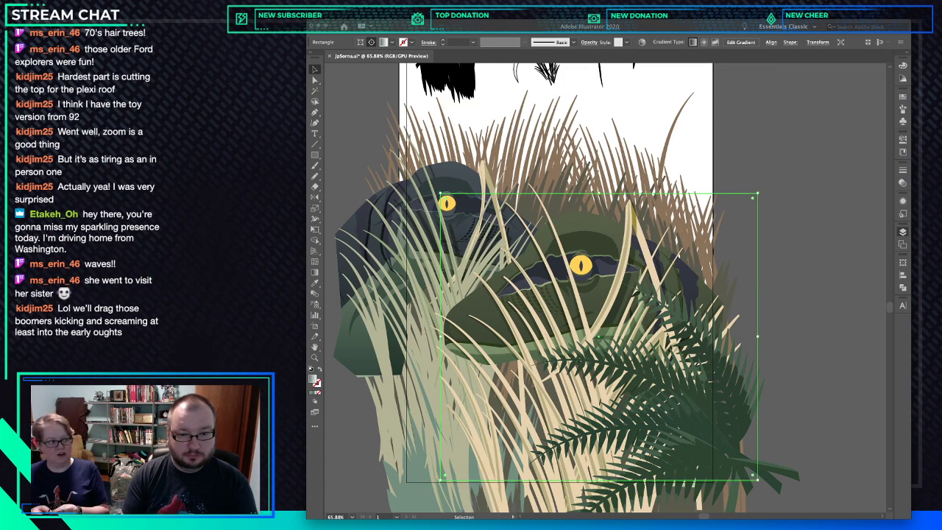
key(Up)
key(Up)
key(Up)
key(Up)
key(Up)
key(Up)
key(Up)
key(Up)
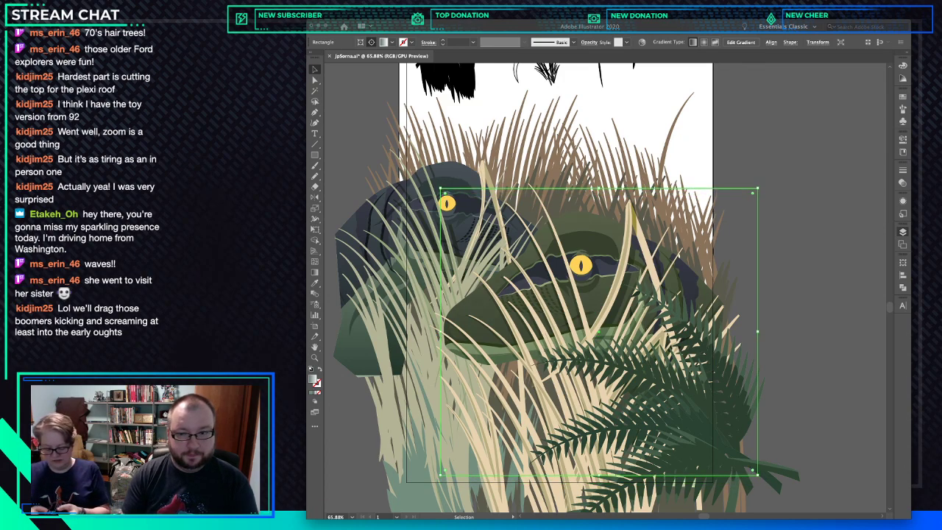
key(Up)
key(Up)
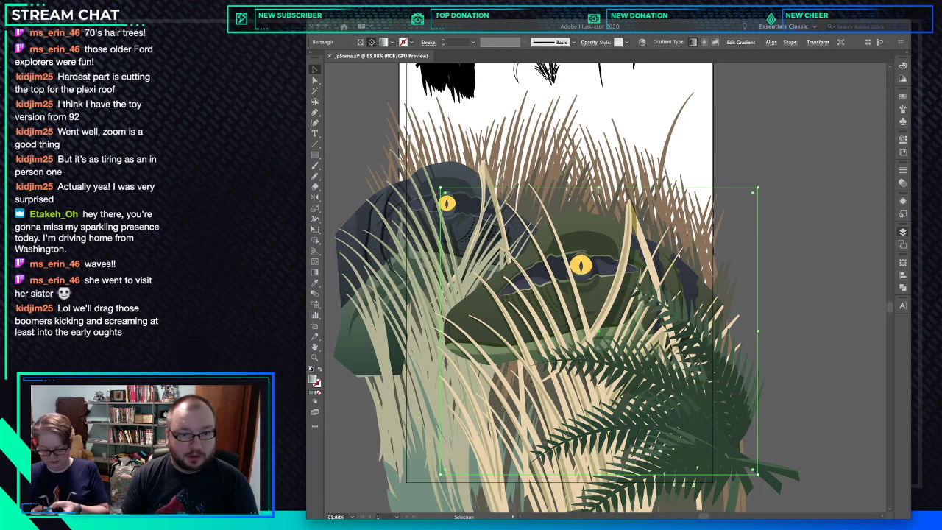
key(super+shift+a)
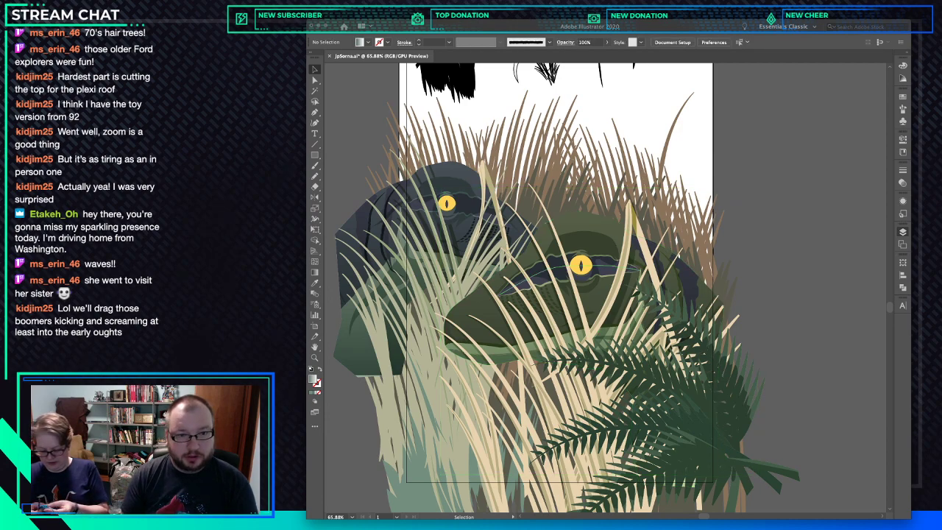
Try to select the small nostril shape on the green dinosaur's snout beneath the gradient rectangle.
click(553, 267)
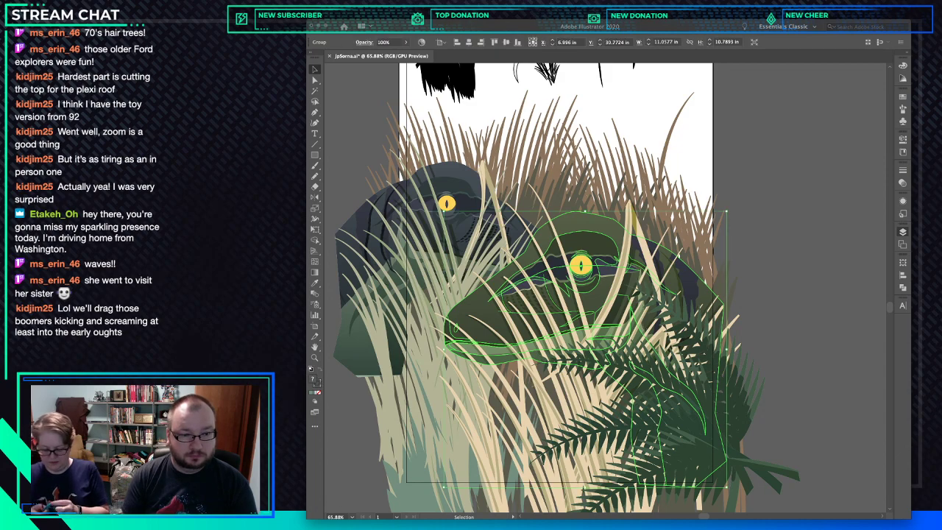
key(super+shift+a)
key(a)
click(455, 328)
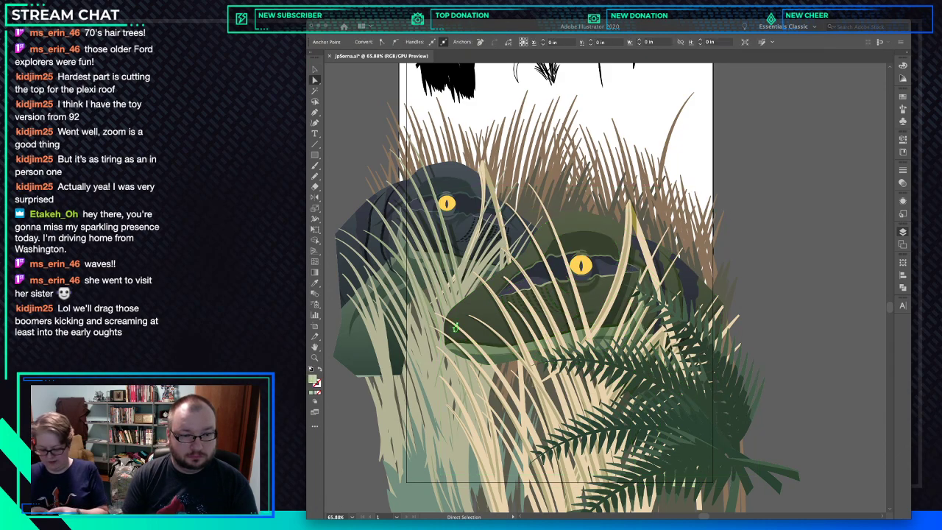
click(454, 328)
click(455, 326)
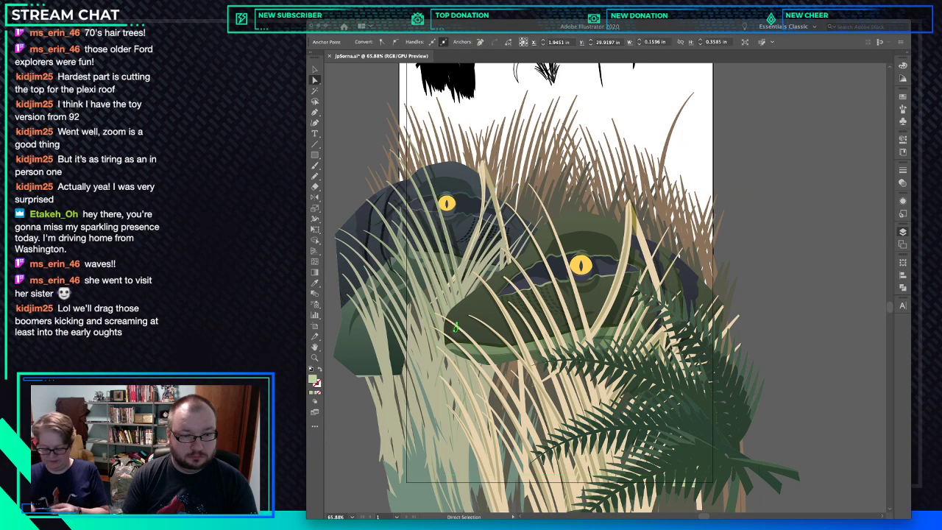
click(455, 328)
key(super+shift+a)
click(456, 328)
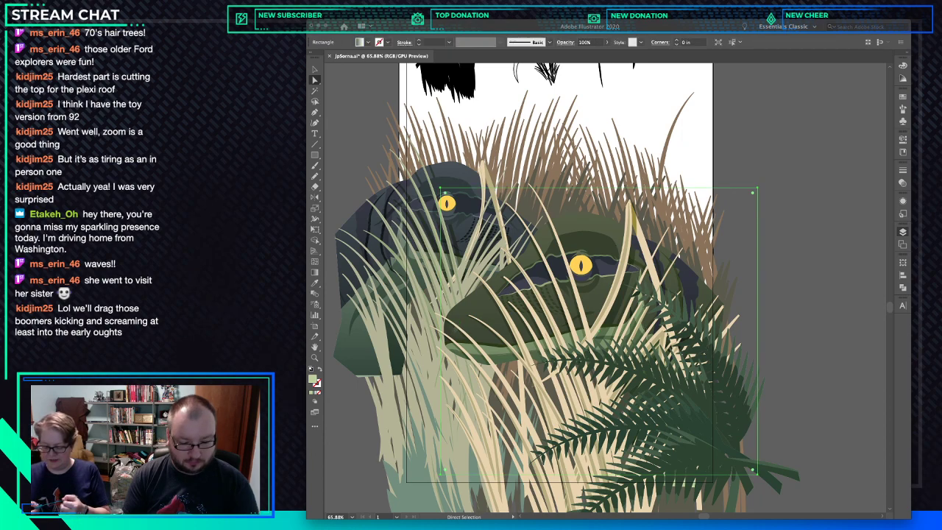
click(456, 327)
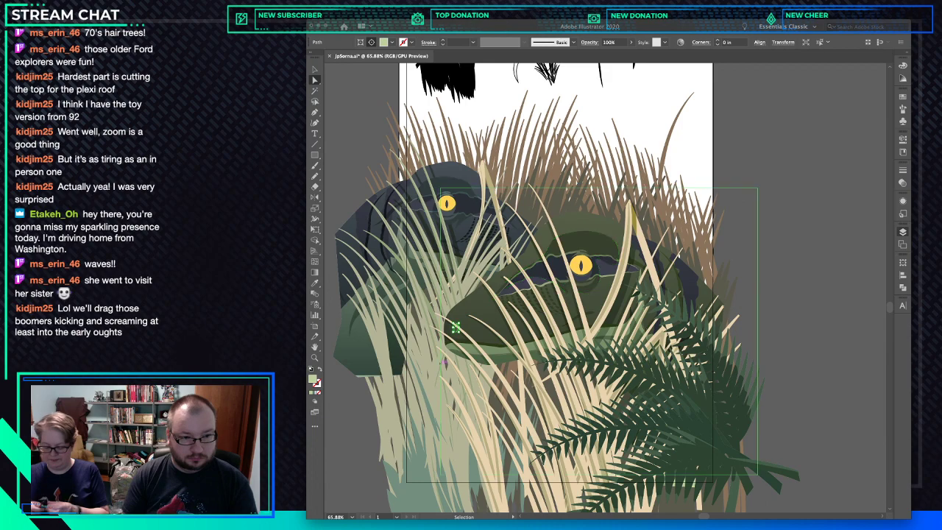
key(super+shift+a)
Select the green dinosaur's nostril path up close to examine its shape, and leave it deselected.
scroll(450, 331, up, 6)
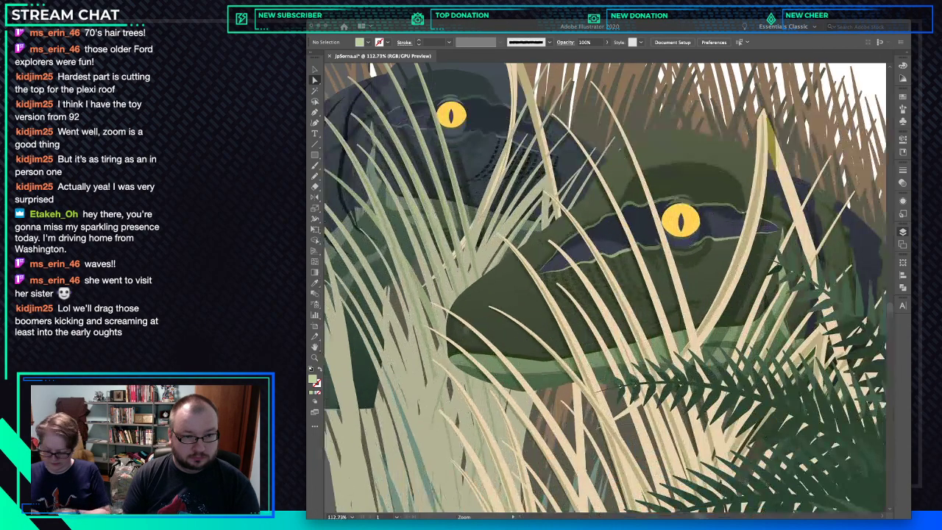
click(494, 327)
key(super+shift+a)
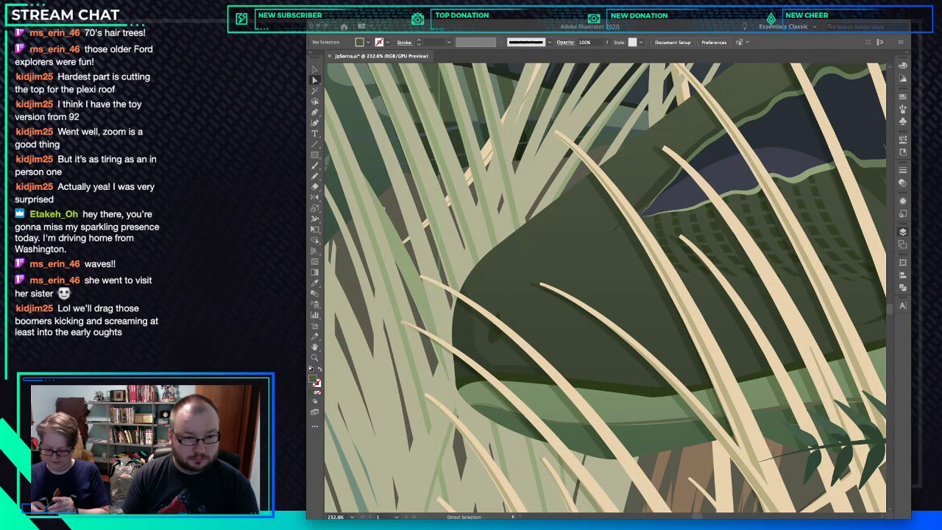
click(497, 331)
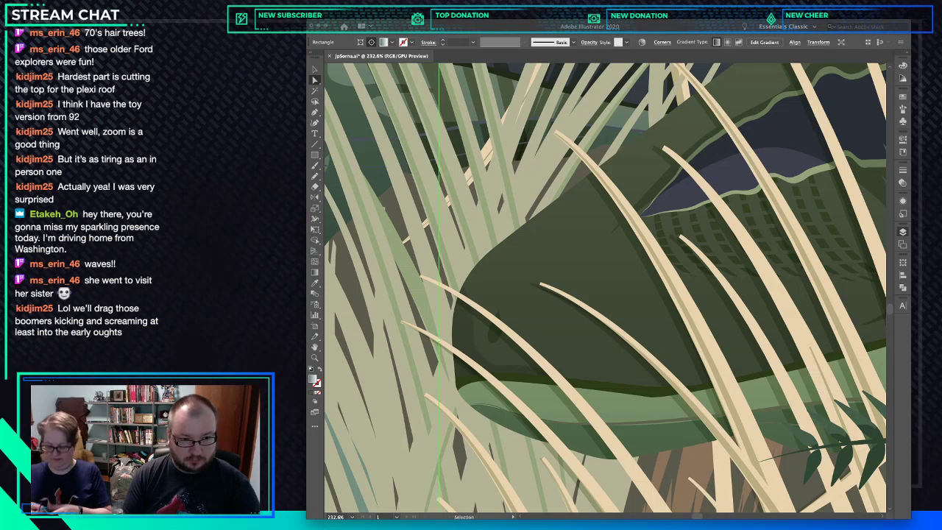
key(v)
click(495, 326)
key(a)
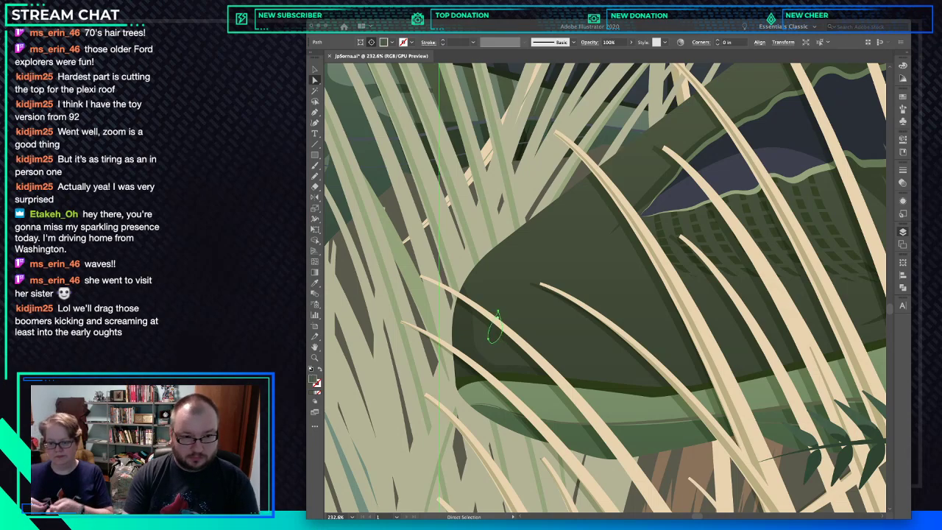
key(super+shift+a)
key(super+0)
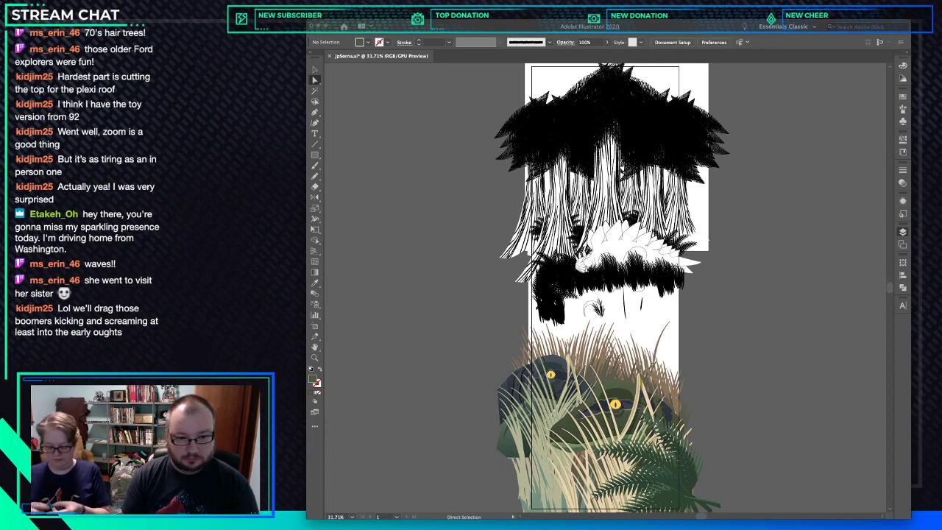
Check where the gradient rectangle's upper edge falls over the dinosaurs and the brown grass.
scroll(614, 367, up, 5)
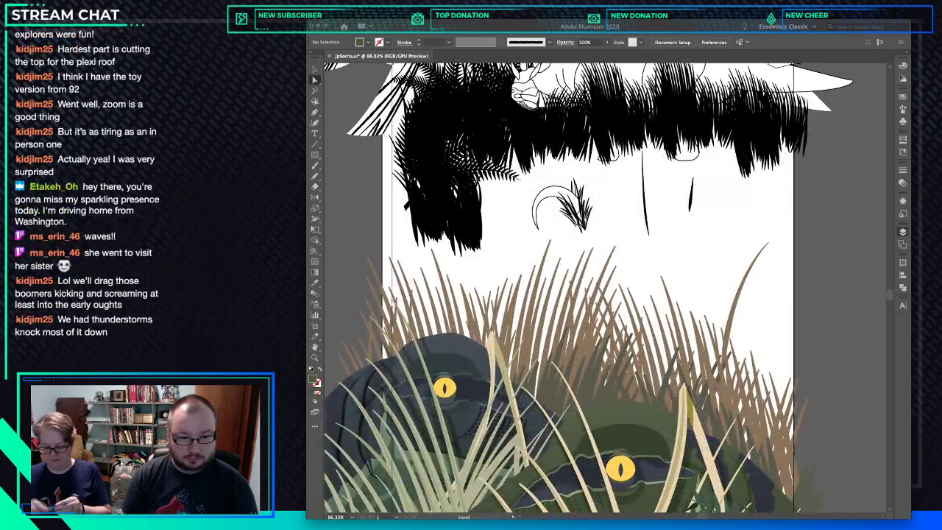
drag(614, 367, 662, 302)
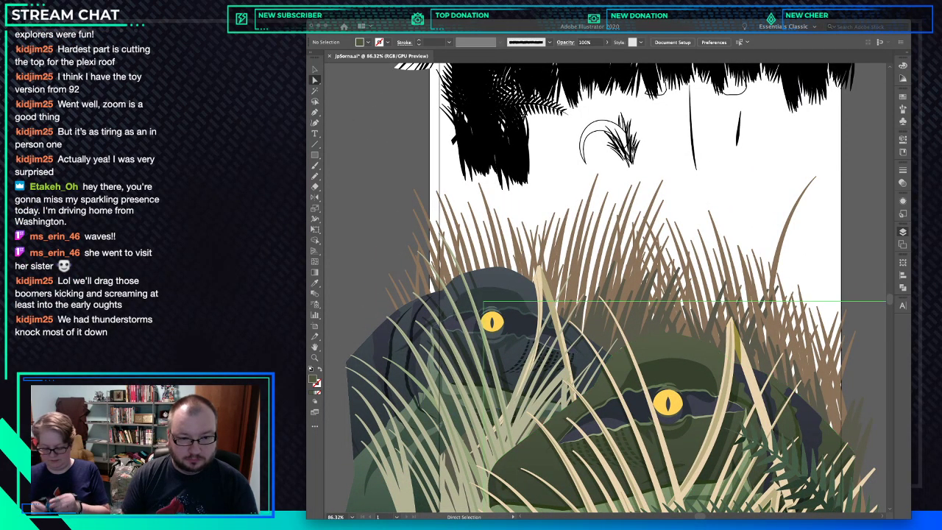
click(484, 302)
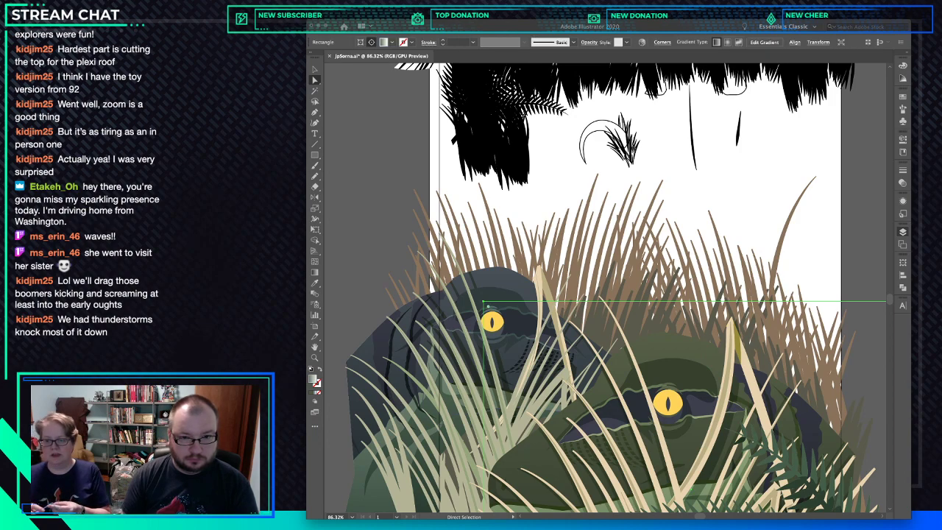
key(ctrl+shift+a)
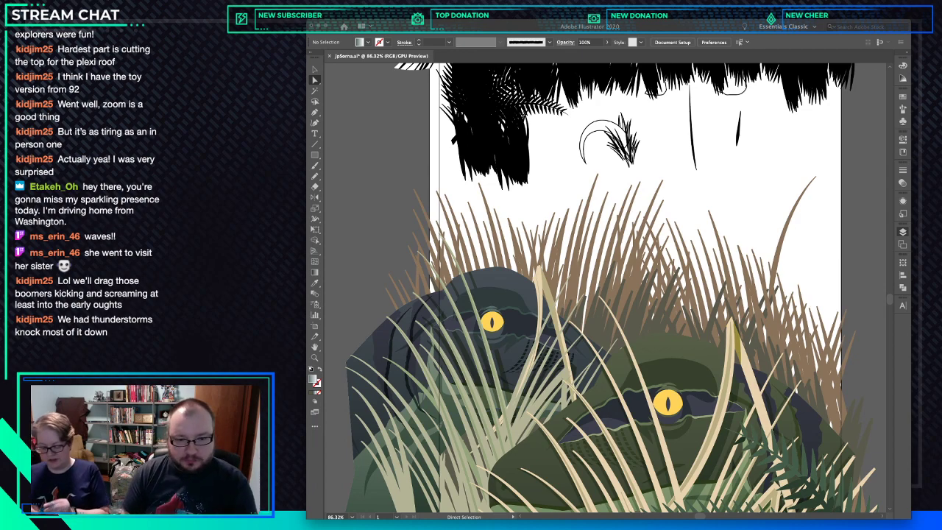
Cut the curved line along the blue dinosaur's jaw and paste it in place in front of the 60% opacity neck shading shape.
drag(673, 400, 666, 394)
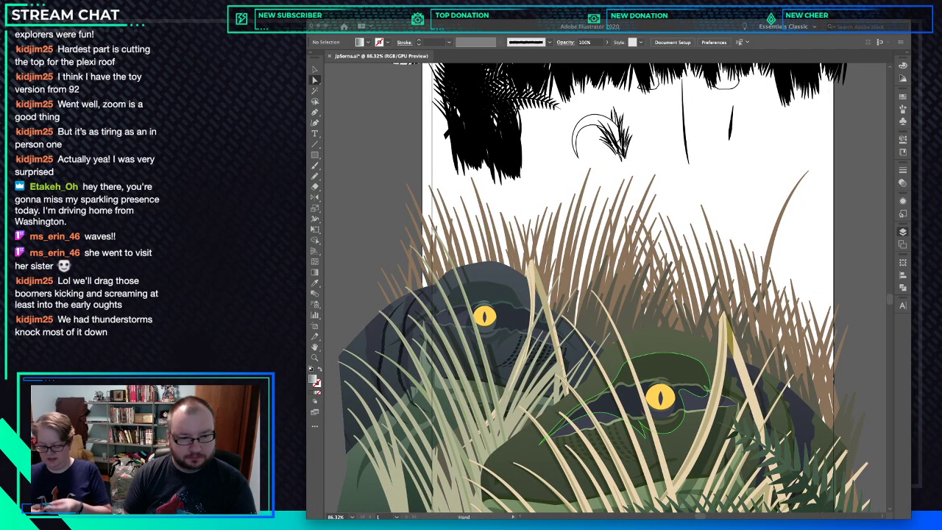
drag(665, 394, 728, 380)
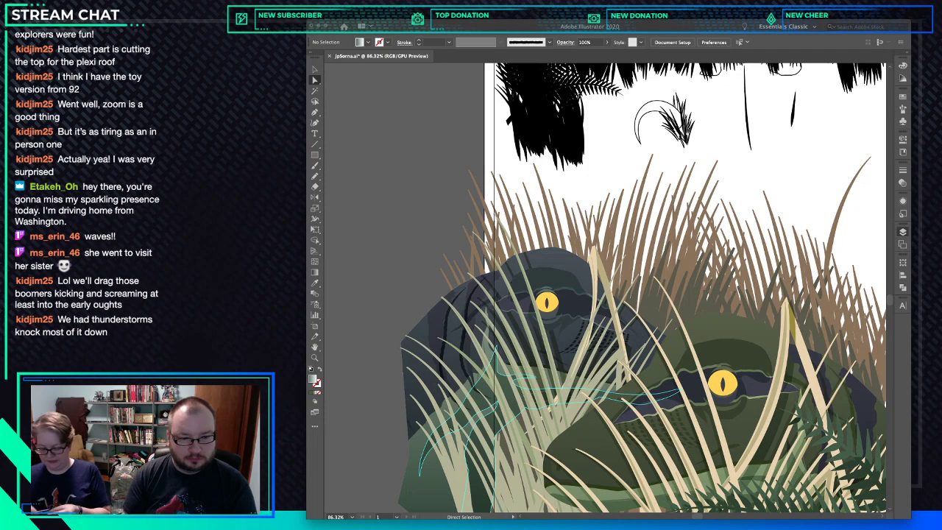
key(v)
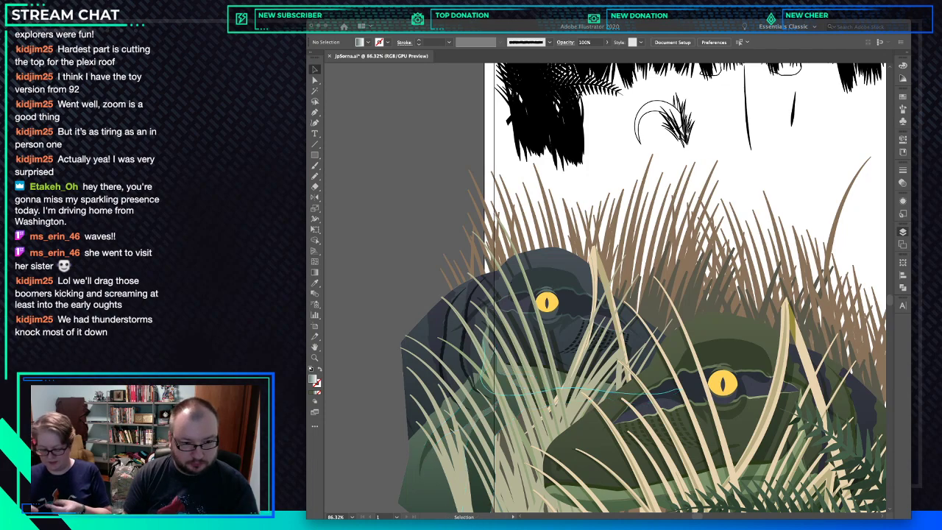
click(498, 393)
double_click(497, 393)
key(shift+super+a)
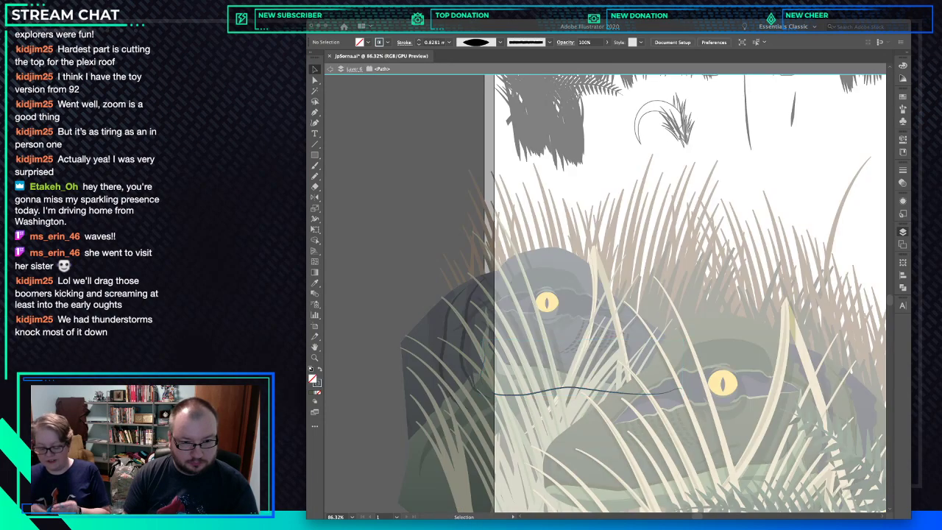
click(497, 393)
key(super+x)
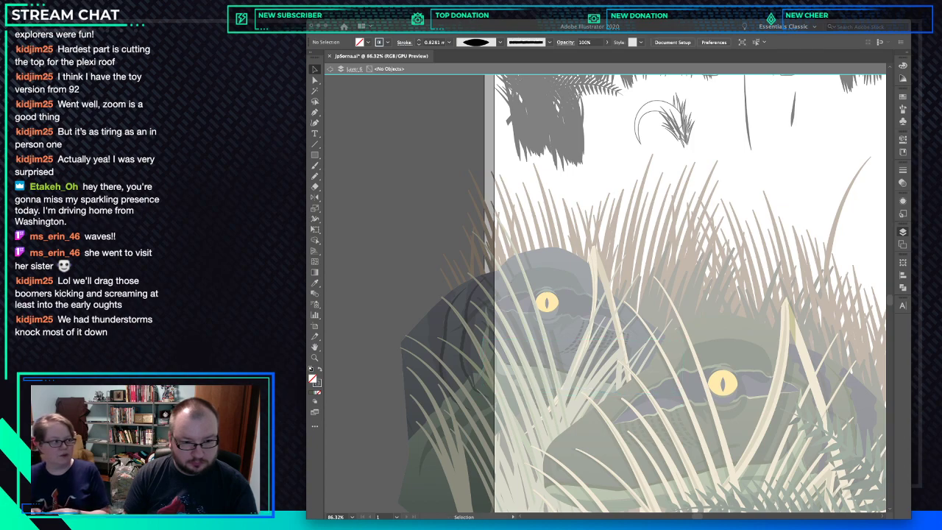
key(a)
key(Escape)
key(v)
key(super+f)
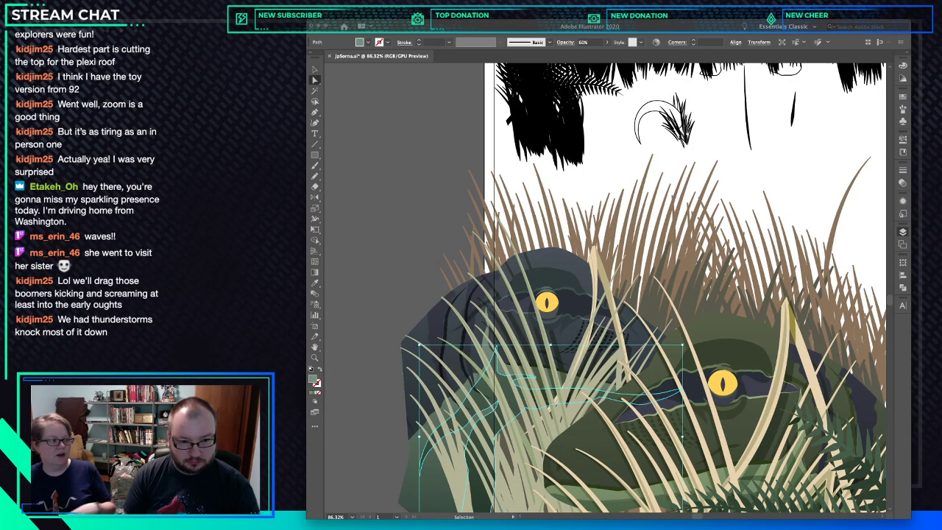
key(a)
key(shift+super+a)
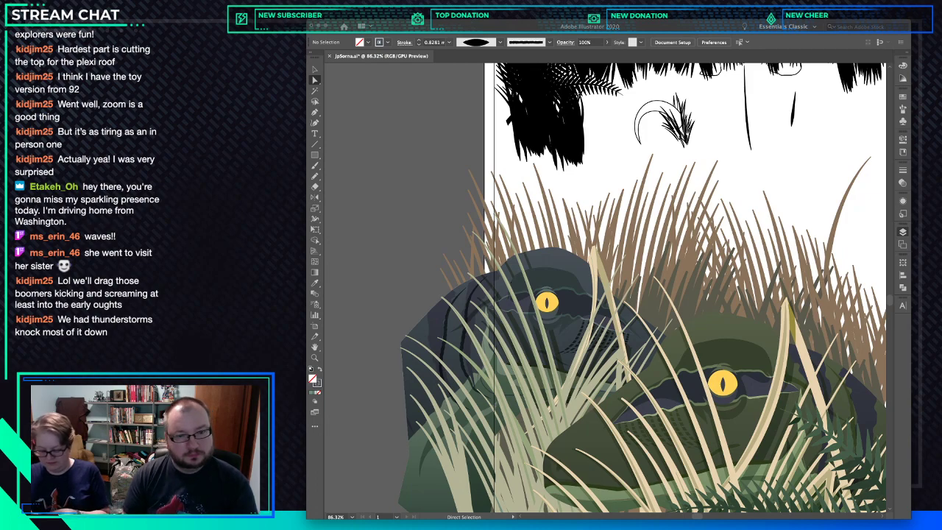
Draw an open Pen path along the upper contour of the green dinosaur's head from snout past the brow, with a Gouache brush stroke.
key(space)
drag(610, 294, 532, 257)
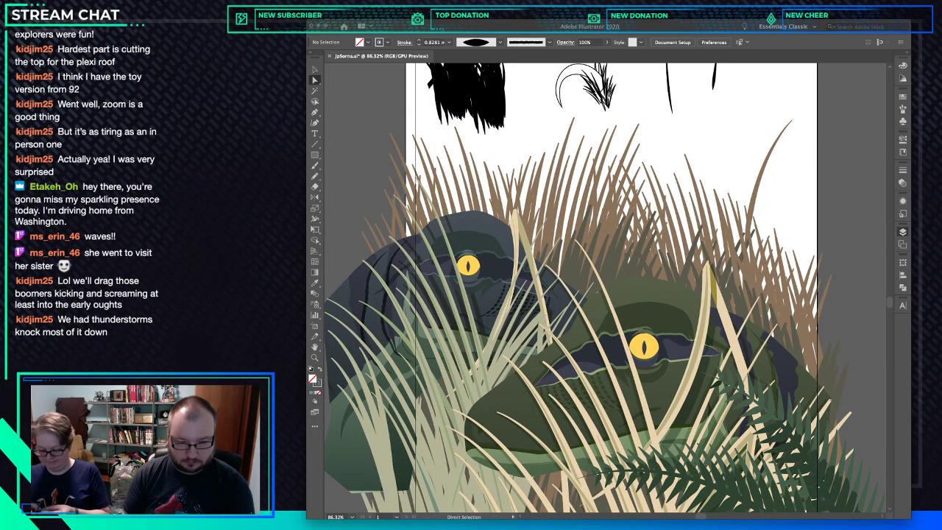
key(p)
click(468, 410)
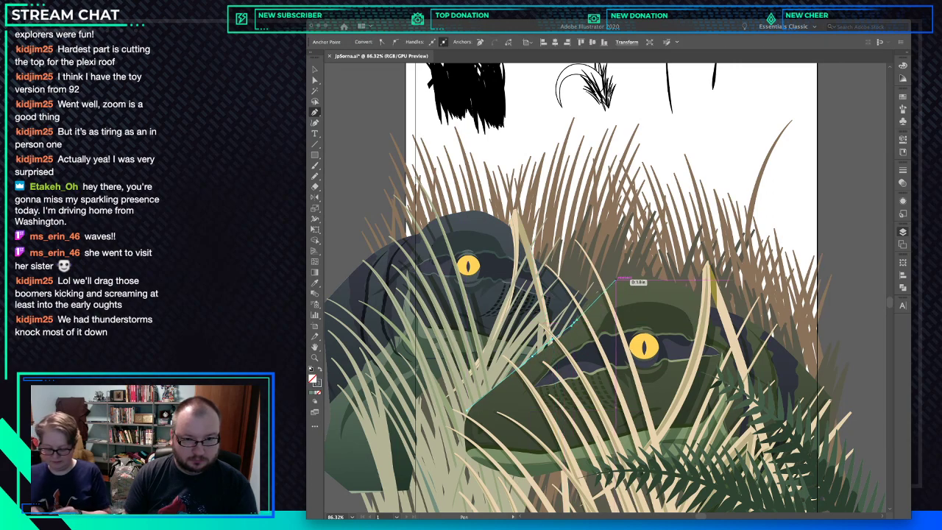
click(631, 274)
drag(712, 294, 735, 310)
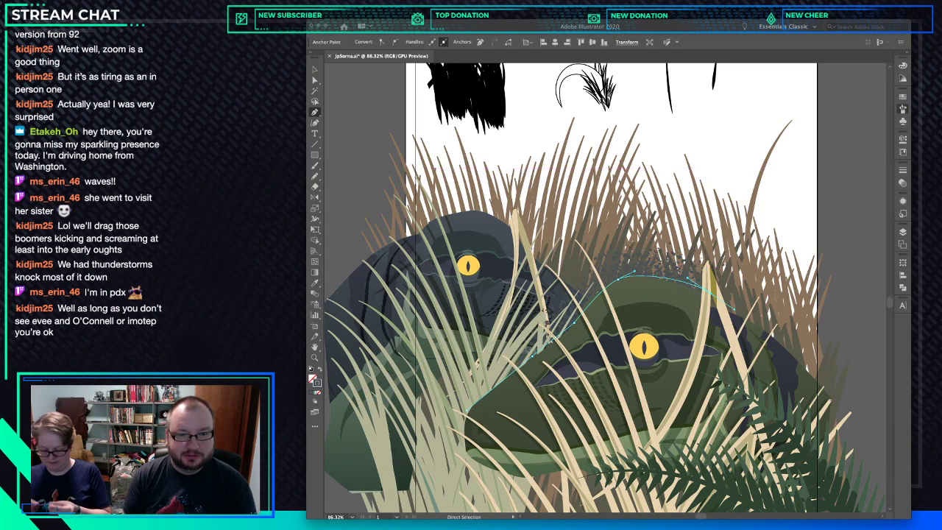
Move the brushed contour path into the green dinosaur's clipping group by the gradient rectangle and set its stroke weight to 0.25 mm.
super+click(665, 277)
key(Delete)
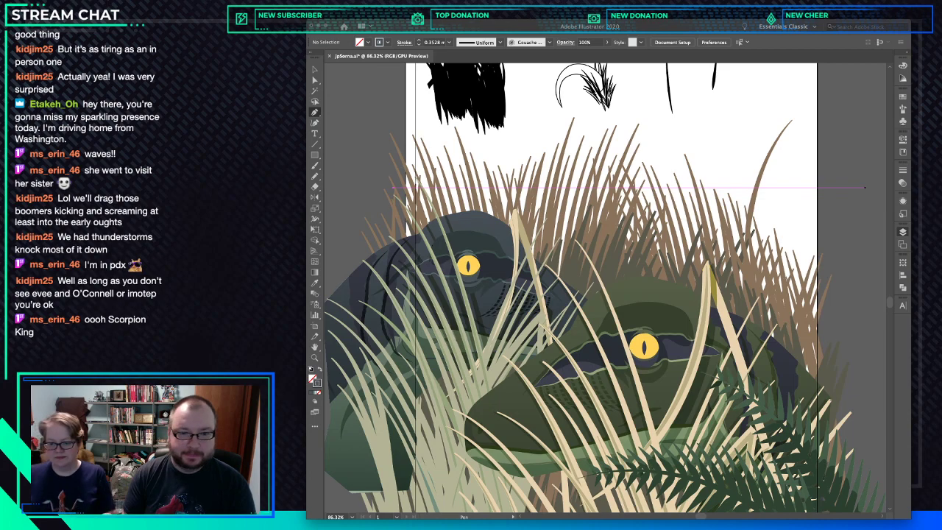
ctrl+click(870, 250)
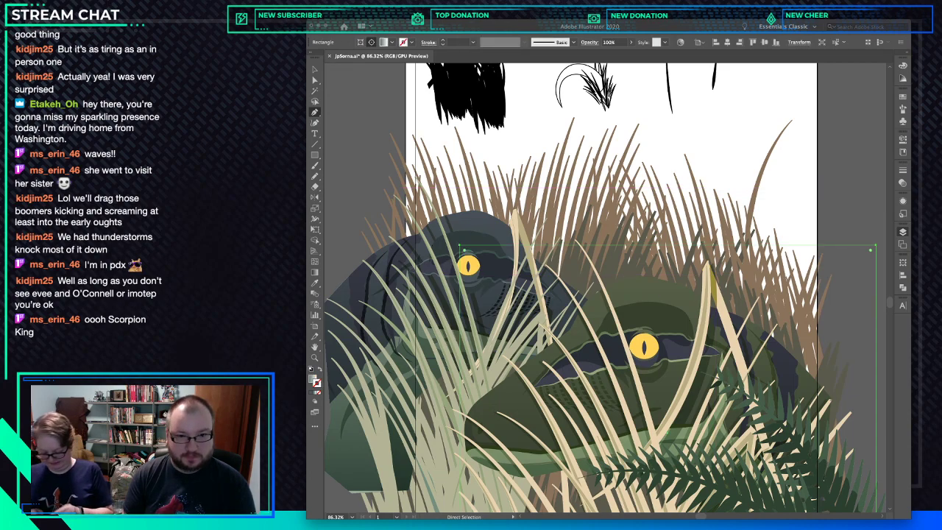
ctrl+click(657, 276)
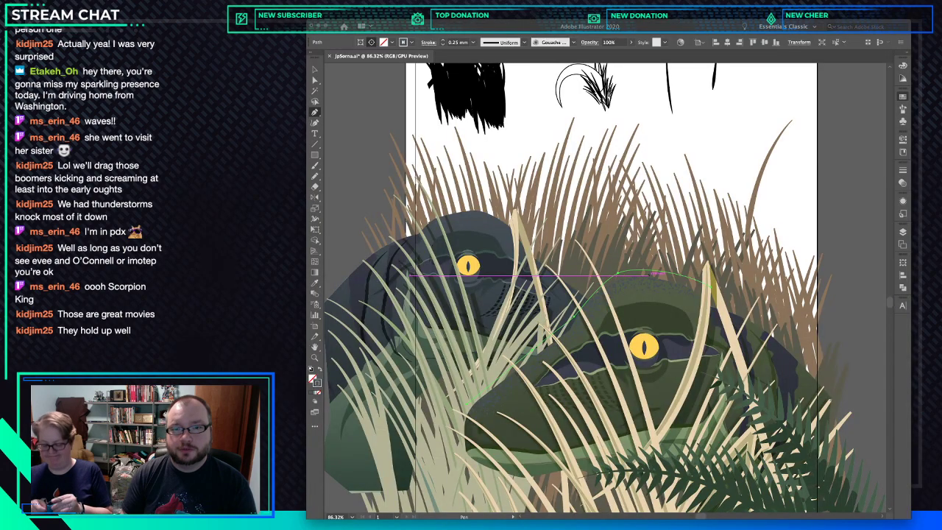
Recolor the speckled contour stroke light green and set its weight to 0.5 pt.
click(831, 129)
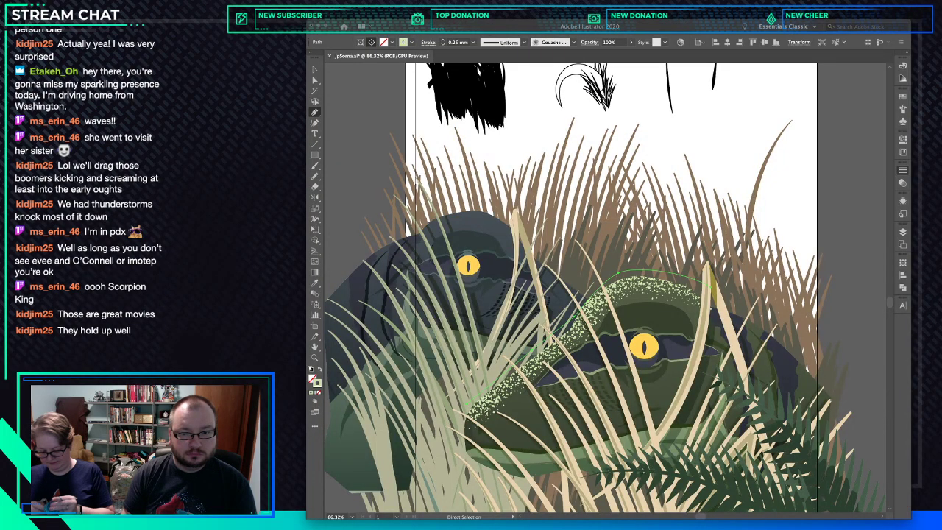
key(p)
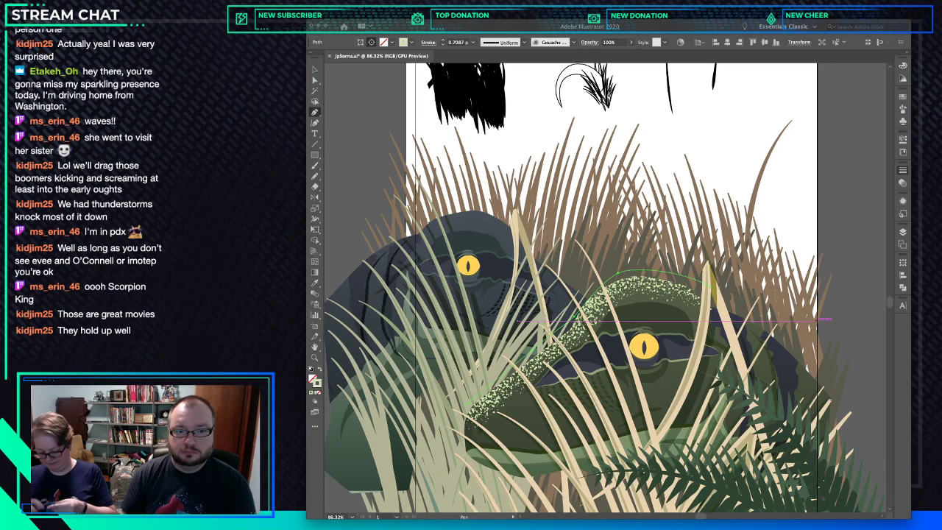
key(ctrl+z)
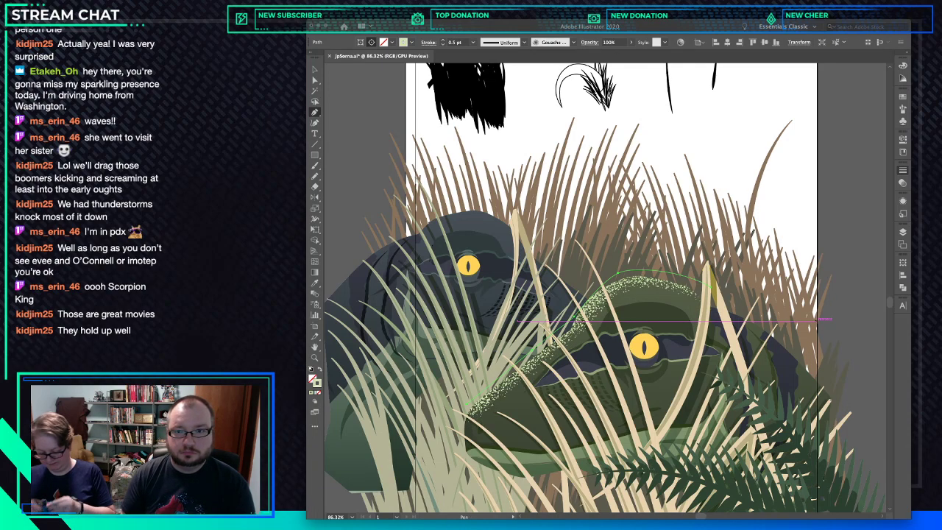
click(903, 182)
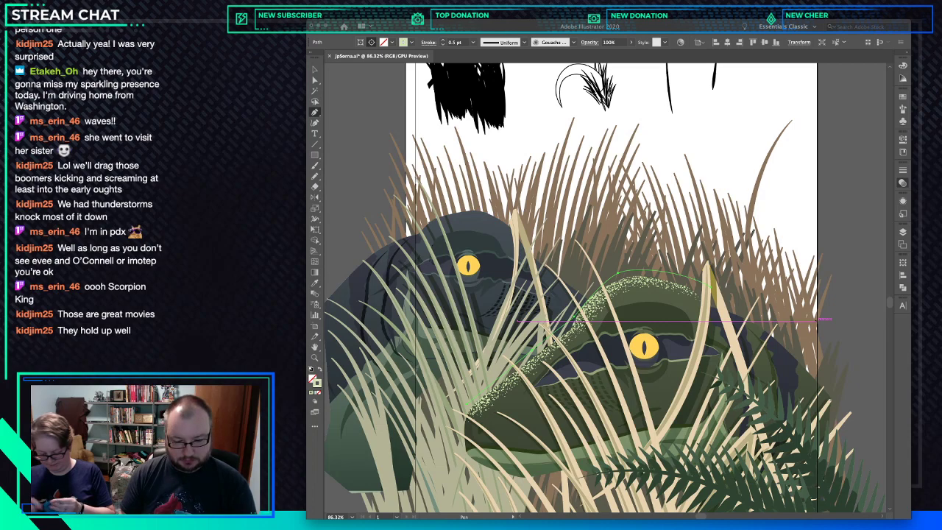
Lower the opacity of the light green speckled contour stroke on the green dinosaur to 20%.
key(3)
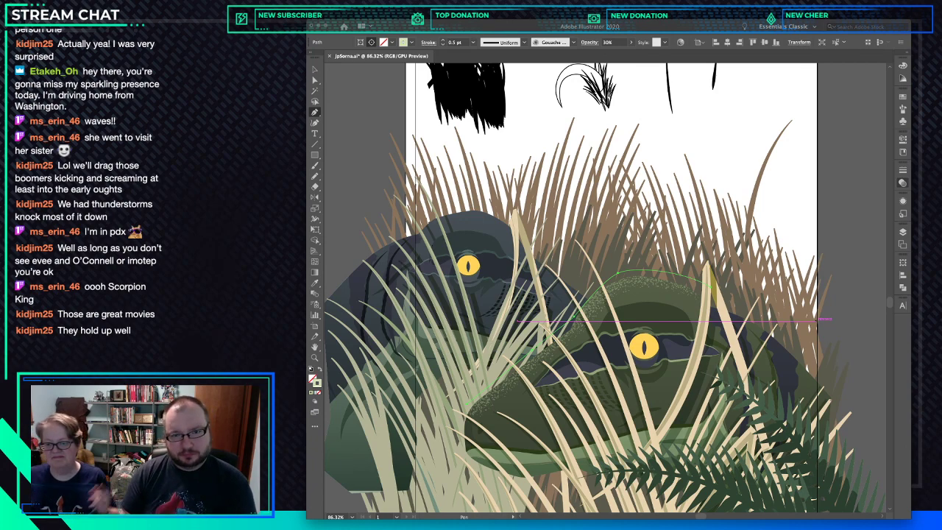
key(ctrl+shift+a)
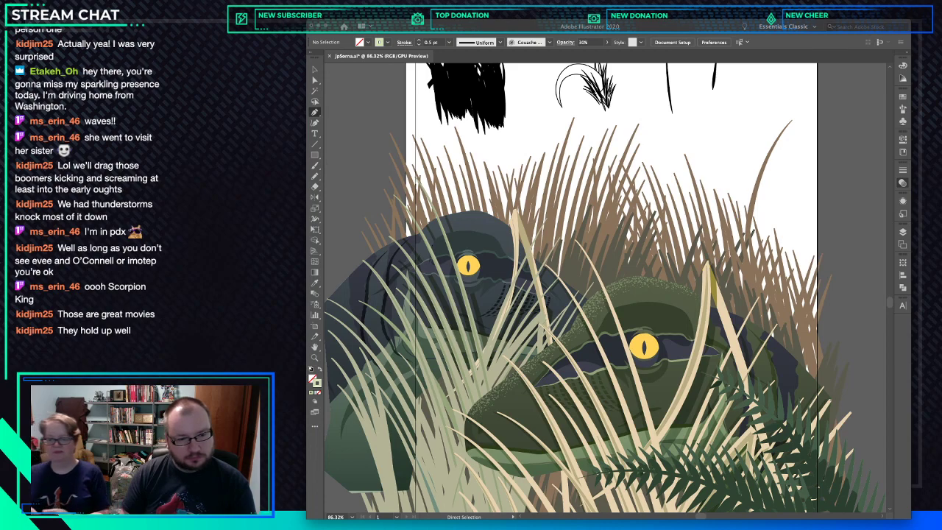
key(p)
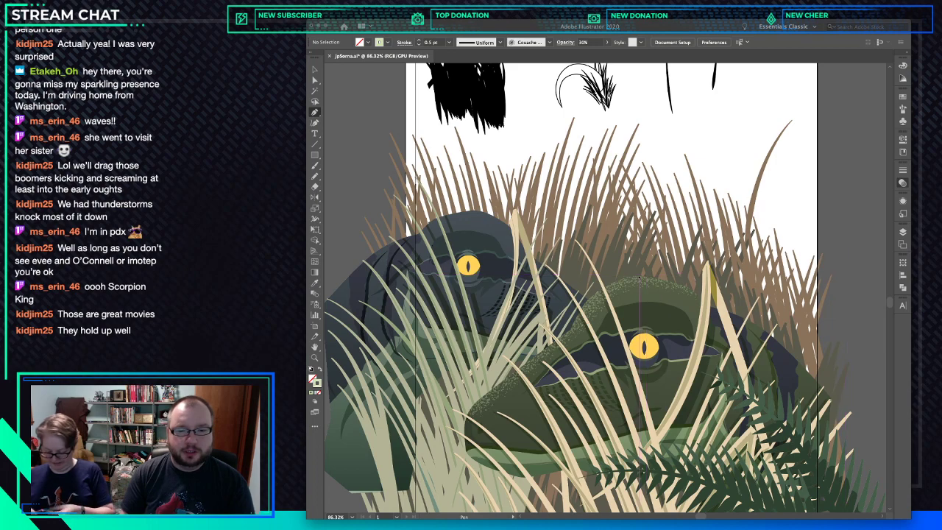
key(a)
super+click(651, 272)
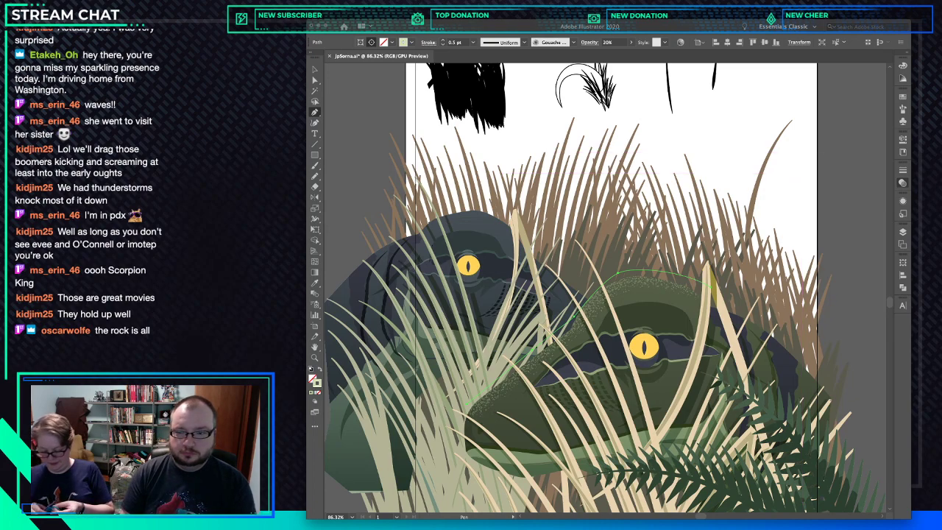
super+click(837, 144)
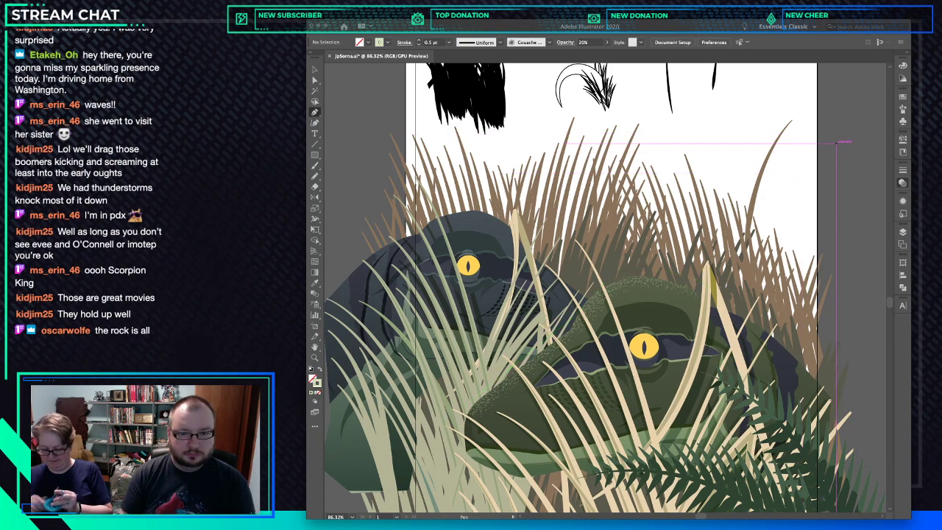
Extend the green dinosaur's speckled contour path from its end behind the brow with a curved segment along the back of the head.
drag(776, 253, 669, 253)
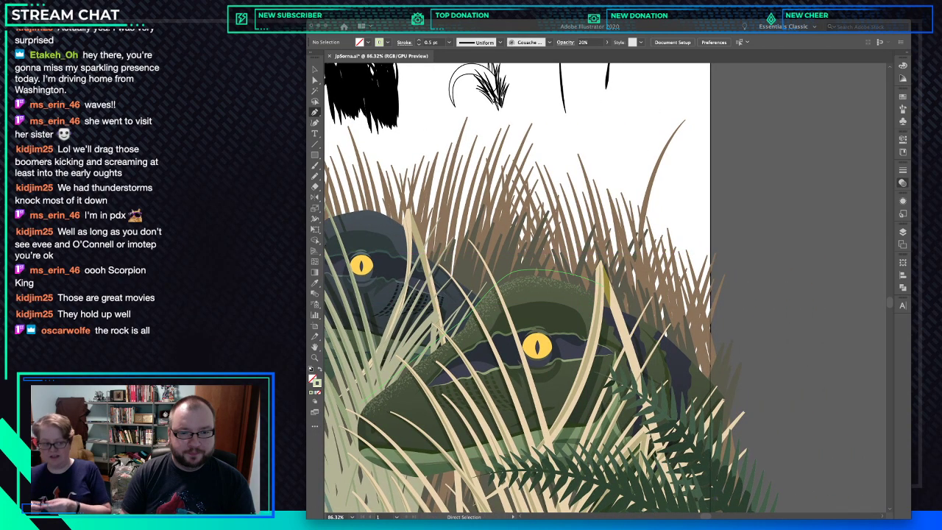
super+click(594, 280)
click(604, 284)
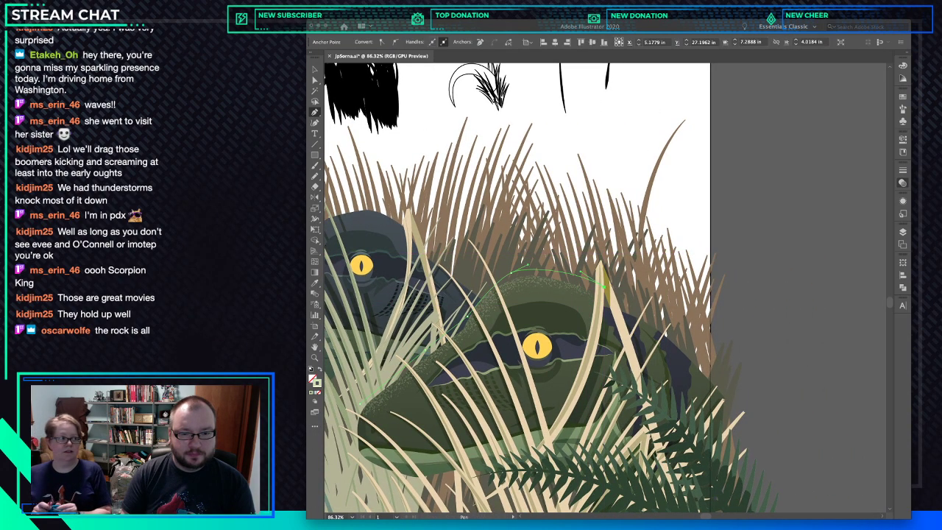
drag(657, 315, 674, 328)
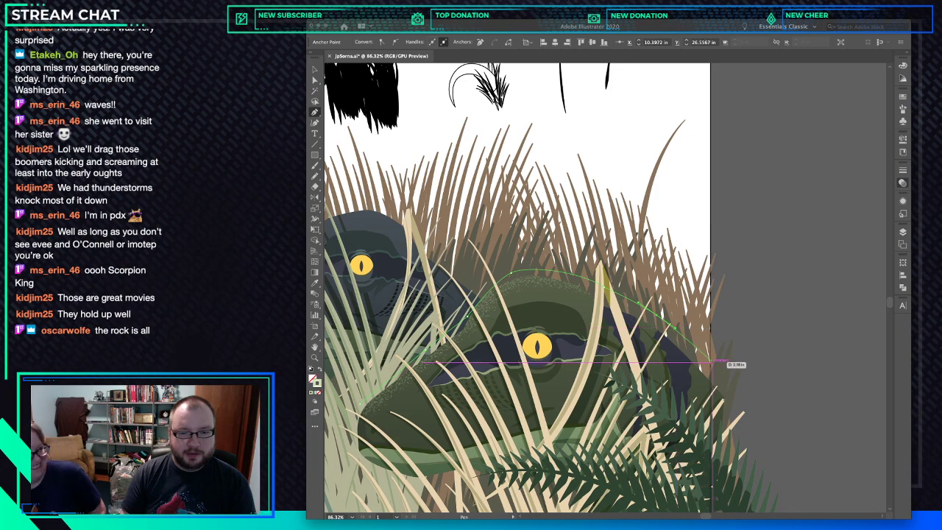
drag(715, 365, 743, 398)
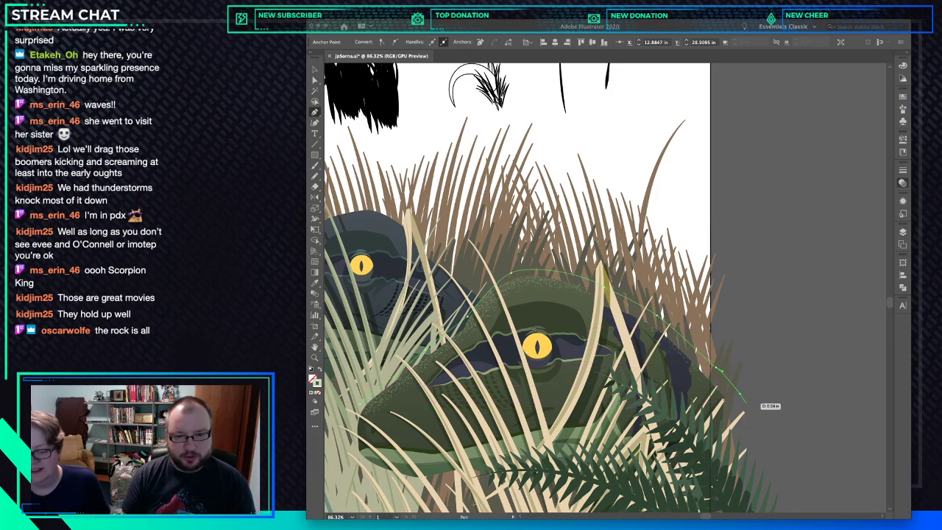
click(753, 410)
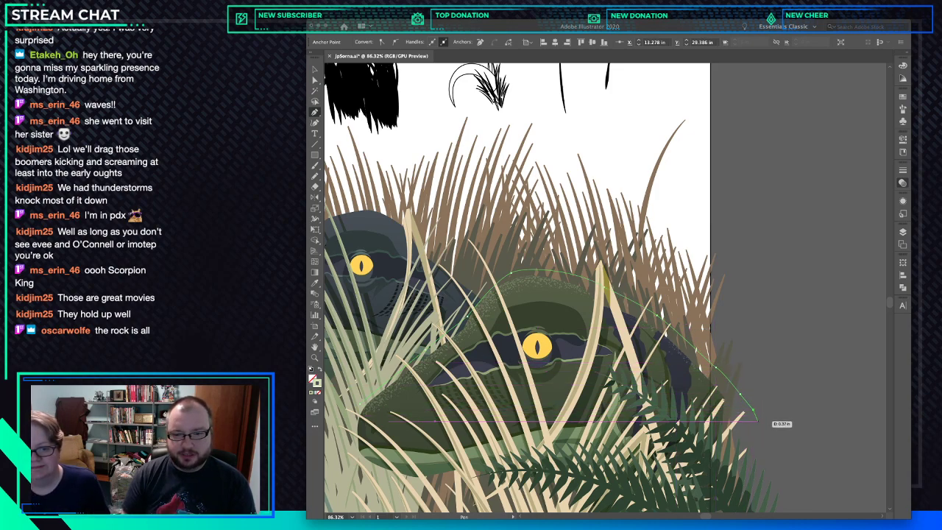
click(756, 431)
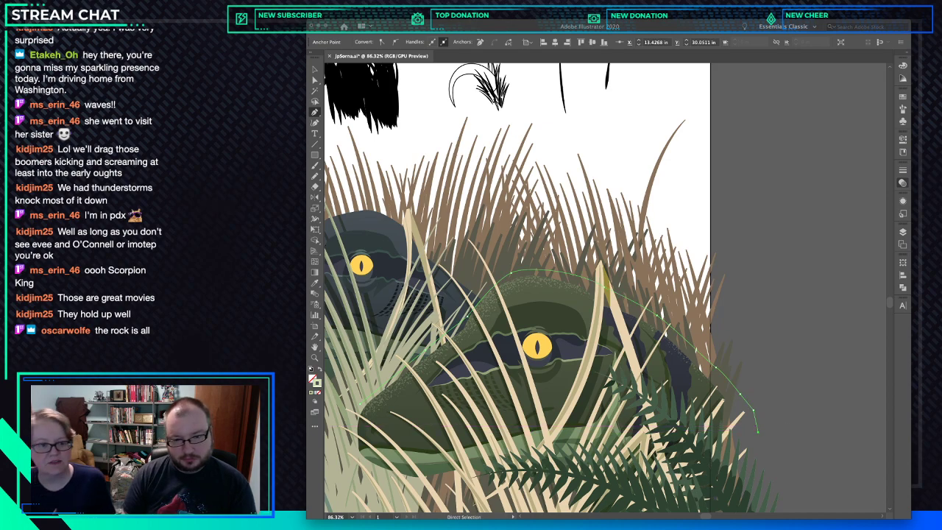
key(super+z)
key(super+z)
key(super+z)
key(super+z)
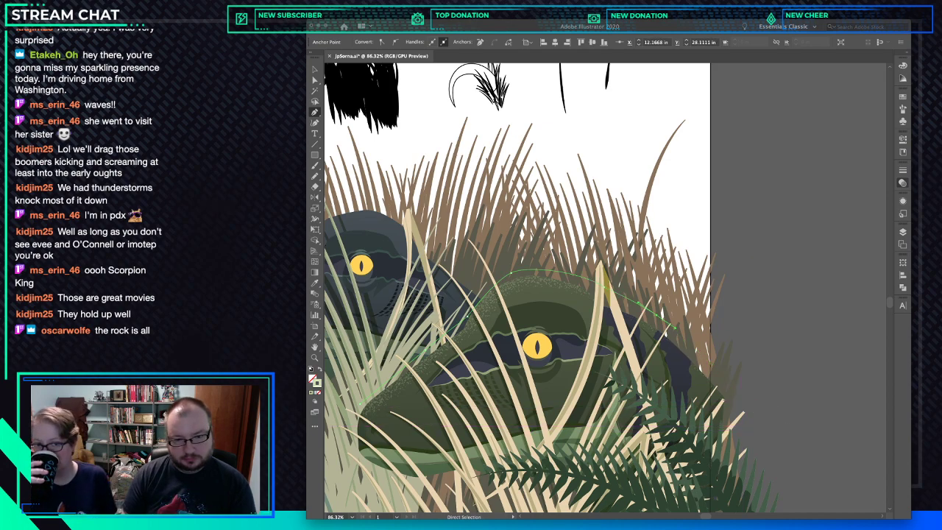
Finish the green dinosaur's contour path with a straight segment down along the neck and deselect it.
click(744, 410)
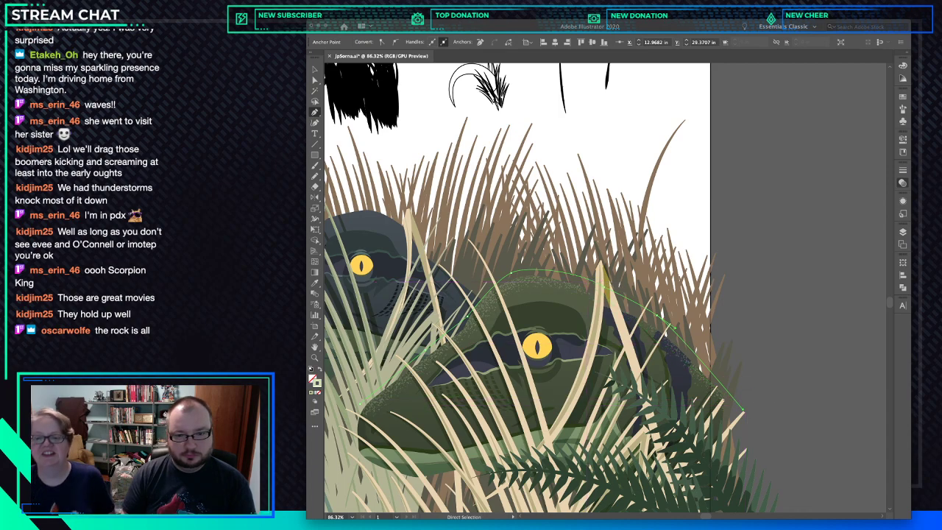
key(super+shift+a)
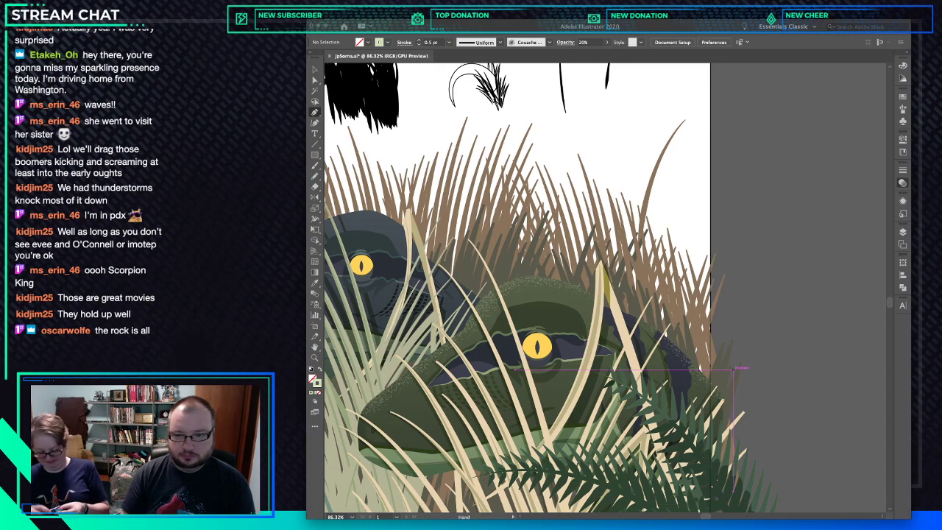
Draw an open Pen path along the upper contour of the blue dinosaur's head and neck, and copy the green dinosaur's speckled stroke style onto it.
scroll(736, 368, left, 6)
scroll(735, 367, up, 2)
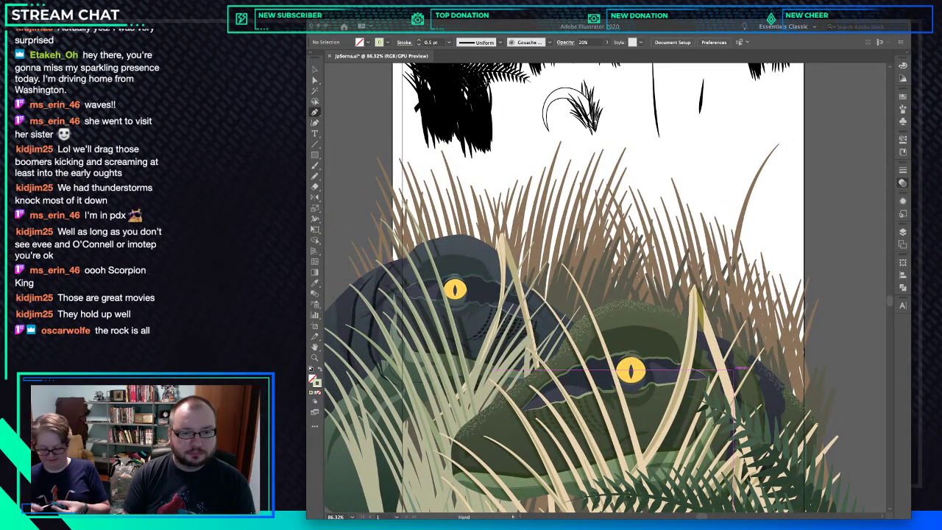
scroll(603, 294, left, 6)
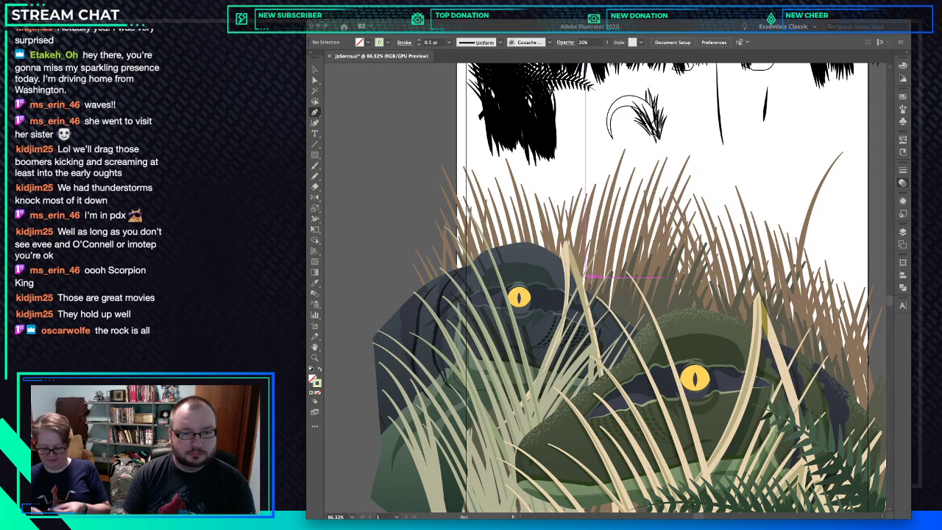
click(585, 277)
drag(543, 235, 513, 227)
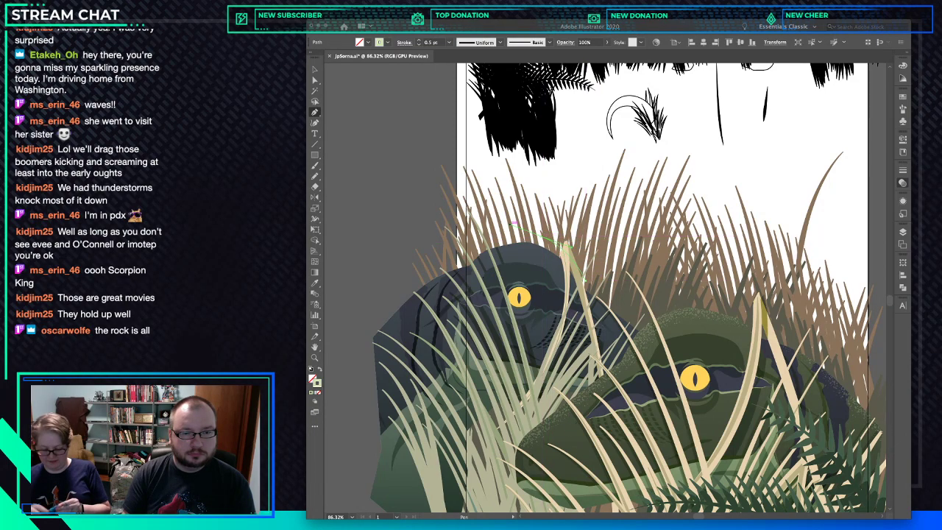
drag(432, 275, 407, 290)
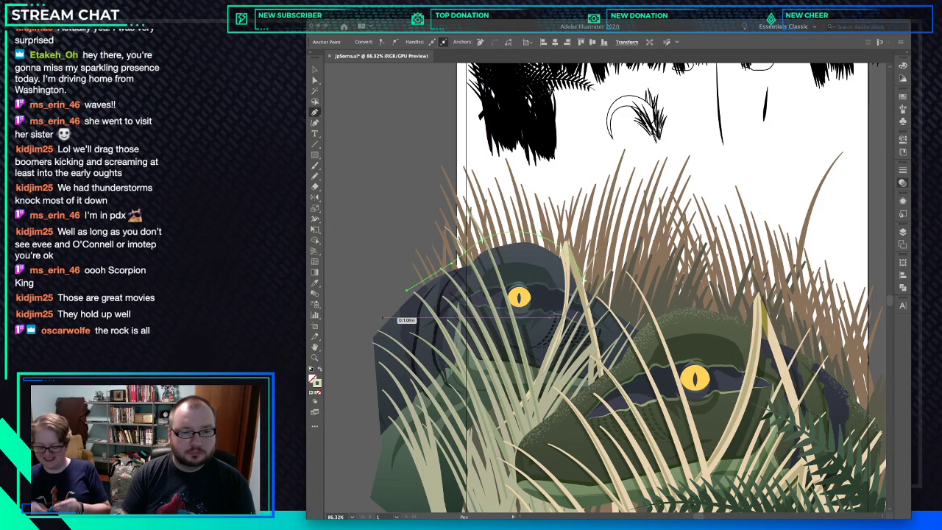
click(383, 317)
key(i)
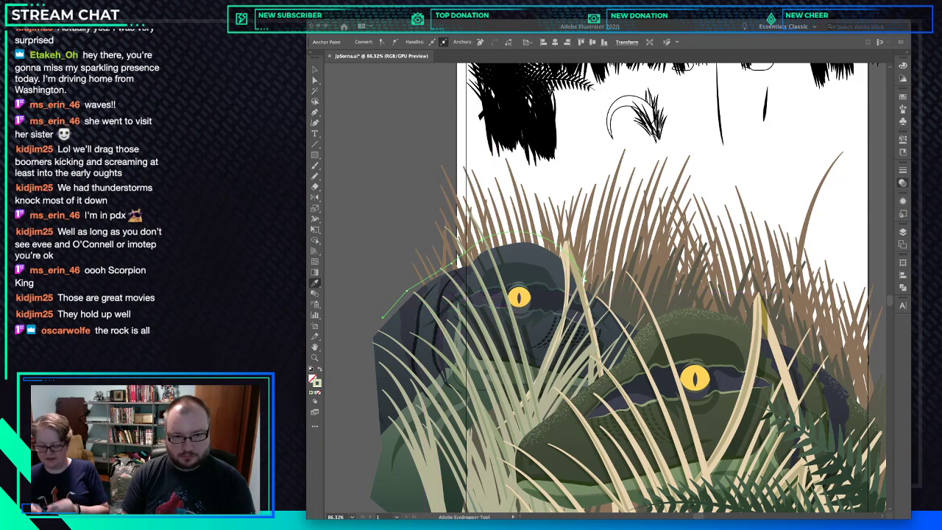
click(554, 254)
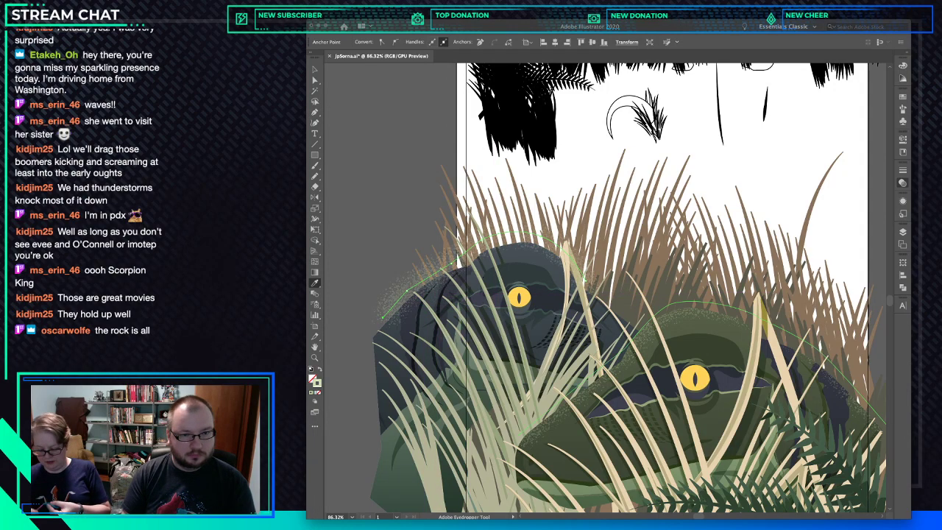
Cut the blue dinosaur's speckled contour path and paste it in front of the gradient rectangle inside its clipping group.
key(a)
key(ctrl+shift+a)
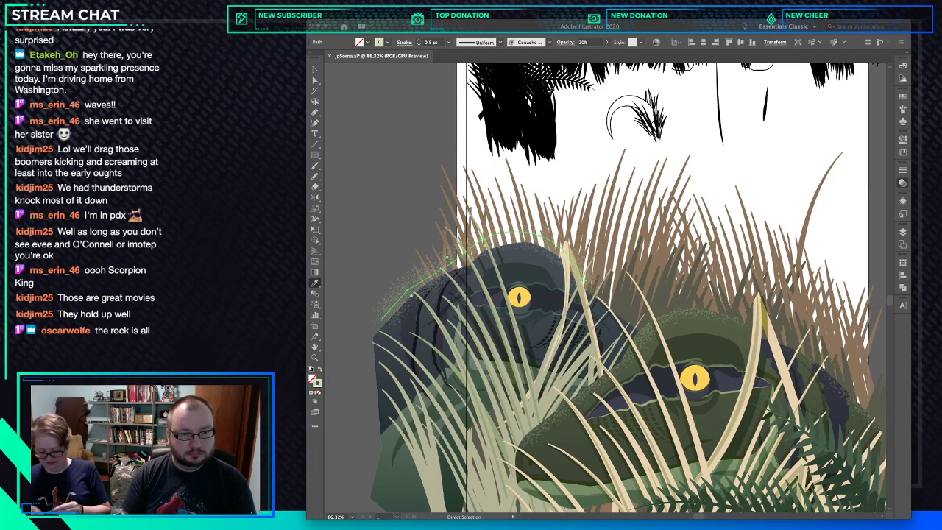
key(i)
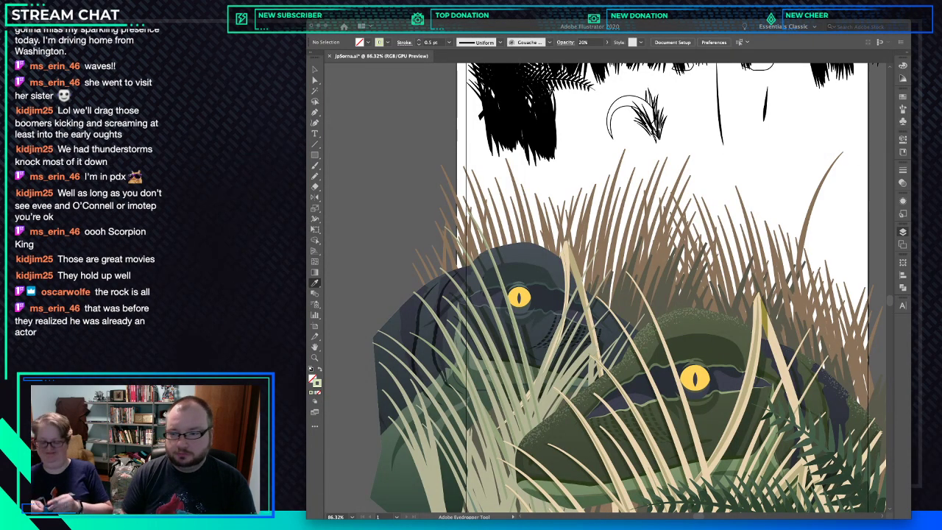
key(a)
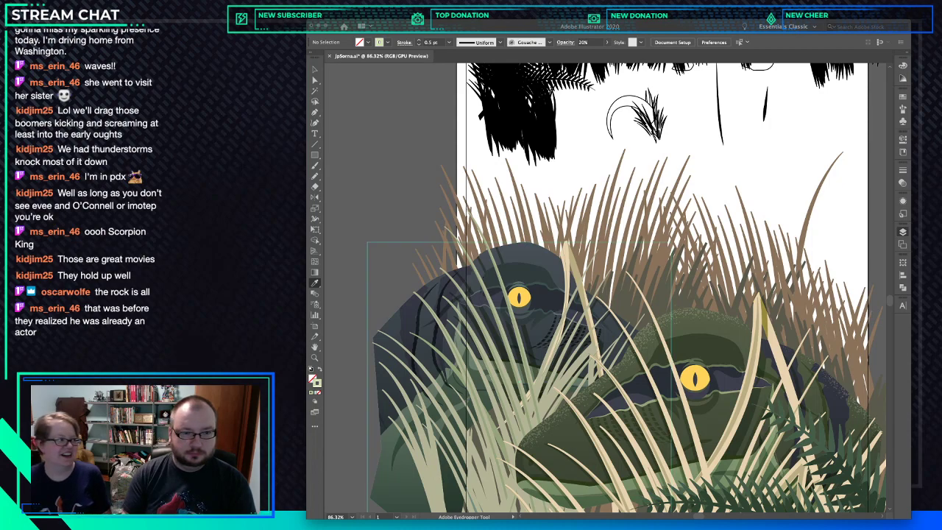
click(368, 243)
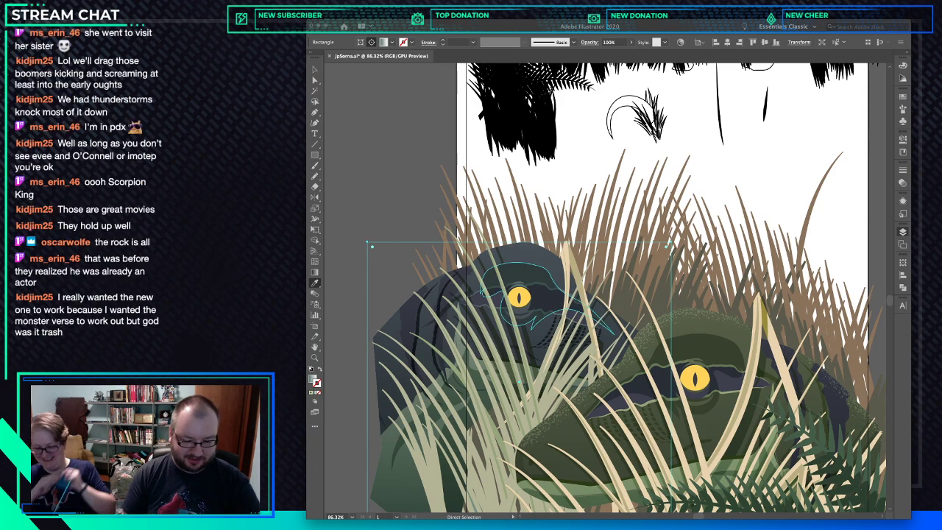
click(430, 273)
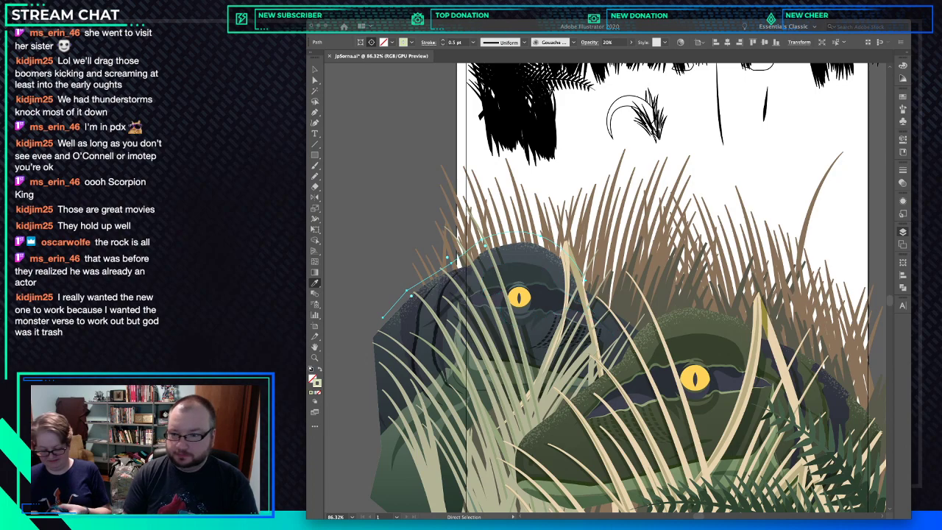
key(super+shift+a)
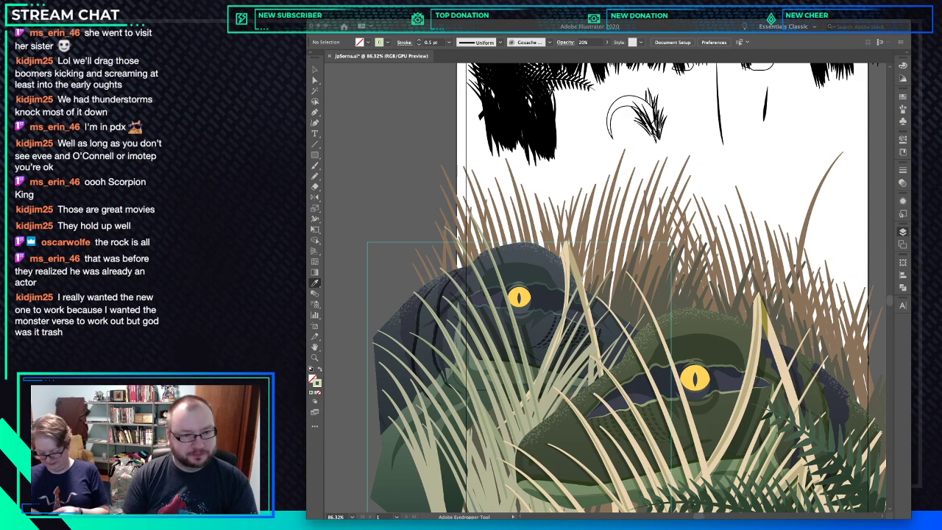
Recolor the two dark curved stripes on the blue dinosaur's neck.
super+click(436, 324)
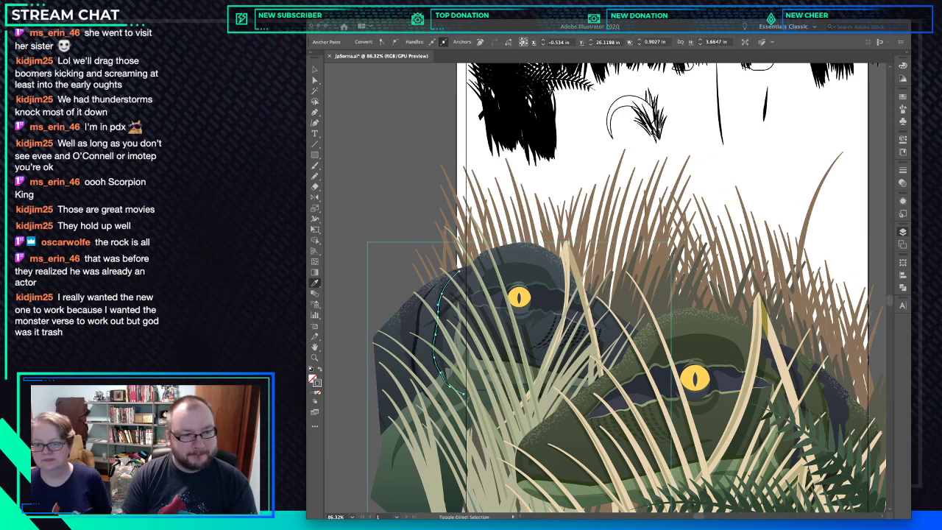
shift+super+click(420, 312)
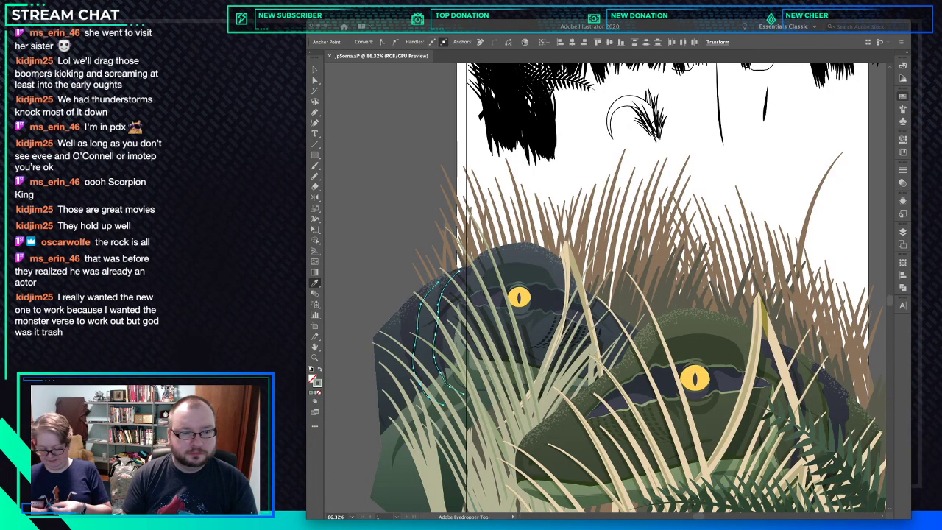
key(super+shift+a)
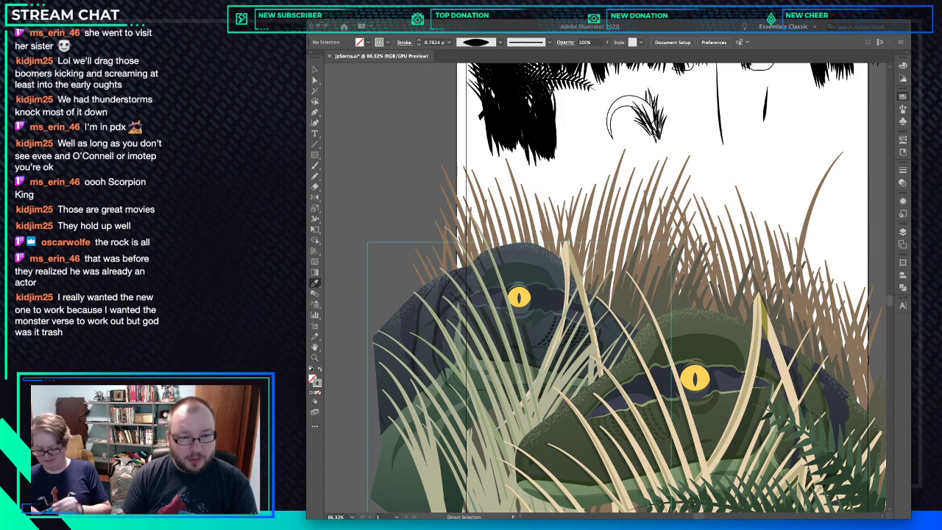
Lock the gradient rectangle over the blue dinosaur and recolor the two blended line textures on its cheek.
click(369, 243)
key(super+2)
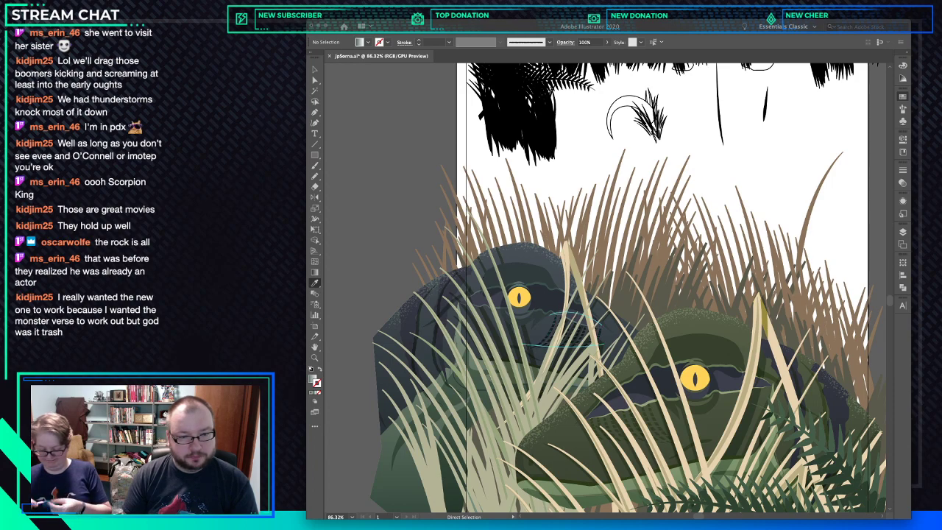
click(593, 320)
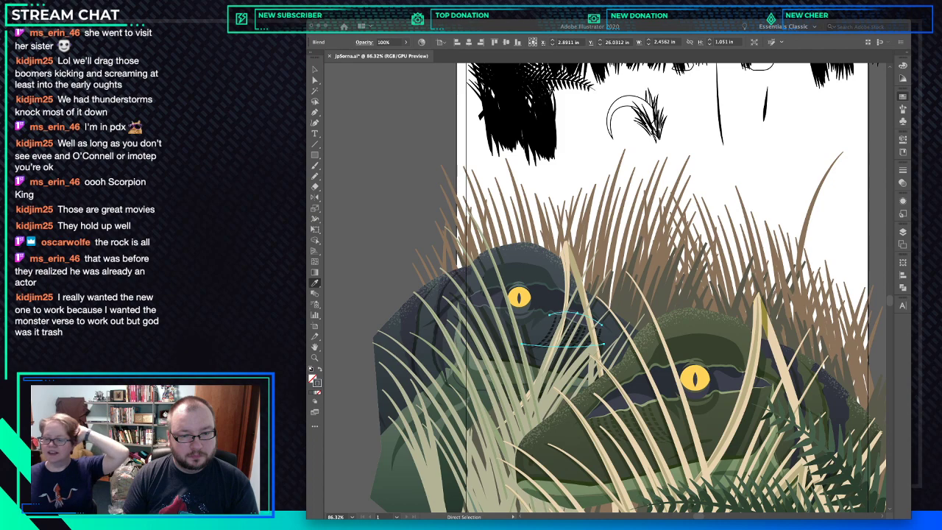
super+click(551, 329)
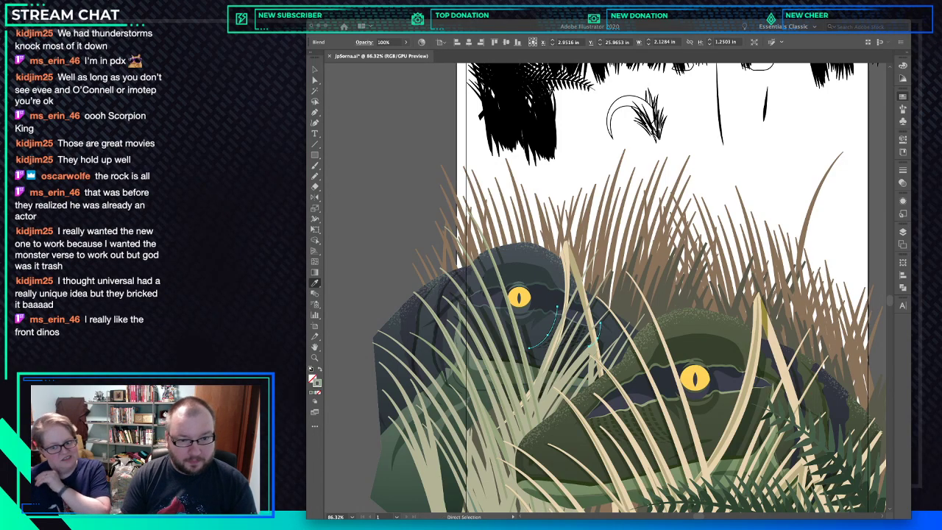
key(super+shift+a)
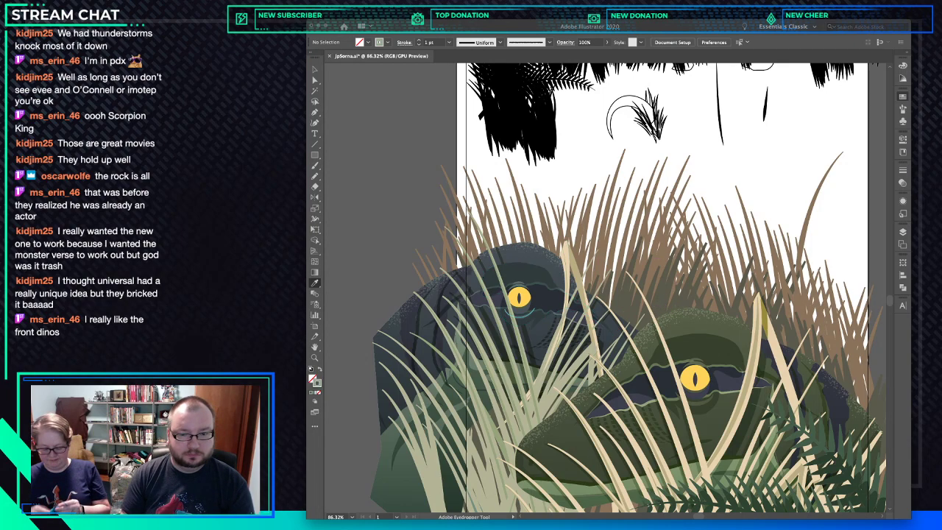
key(super)
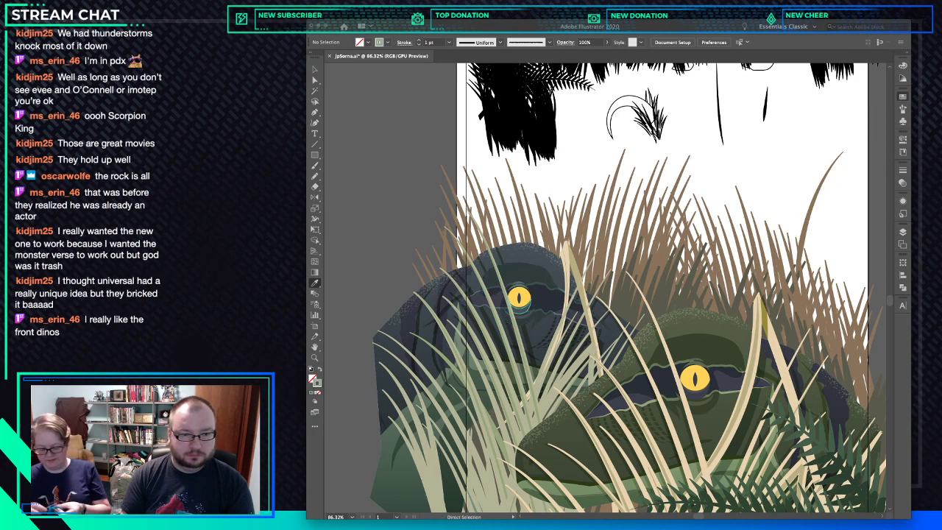
super+click(524, 304)
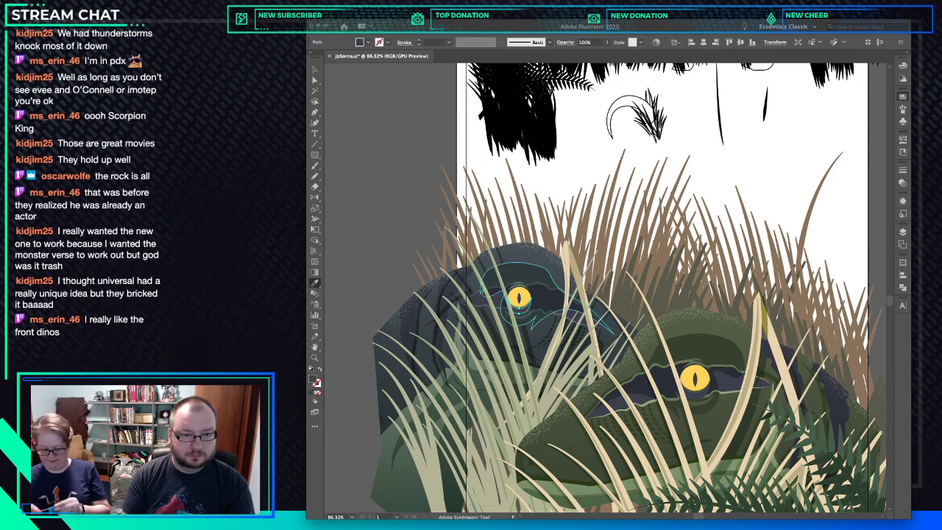
key(super+shift+a)
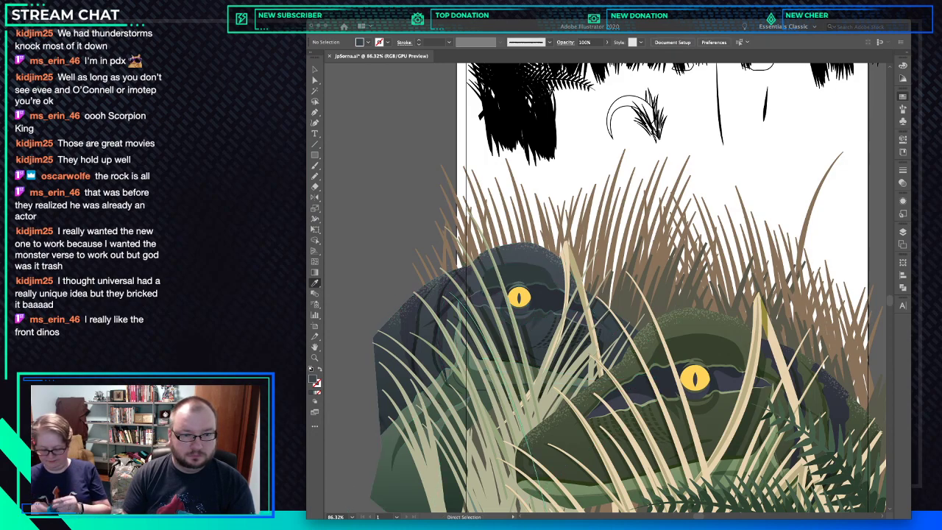
key(super+space)
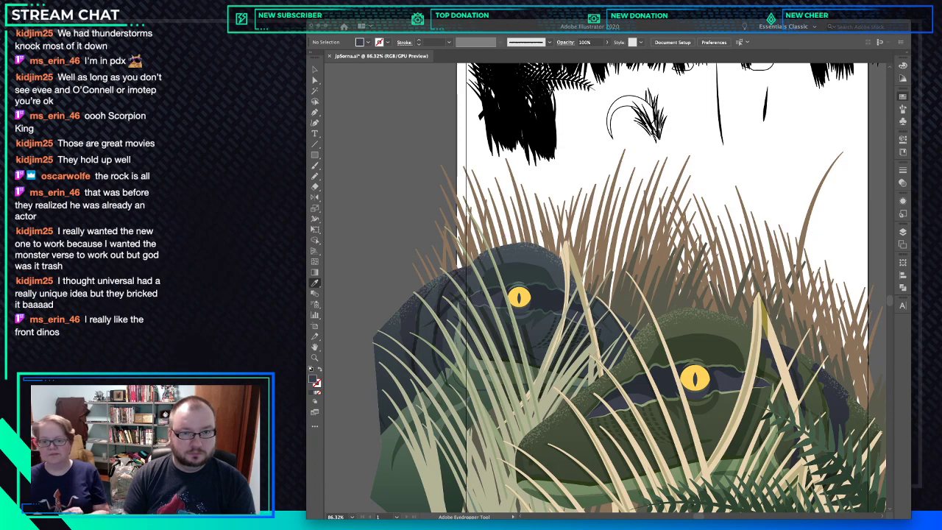
drag(507, 234, 409, 368)
key(super)
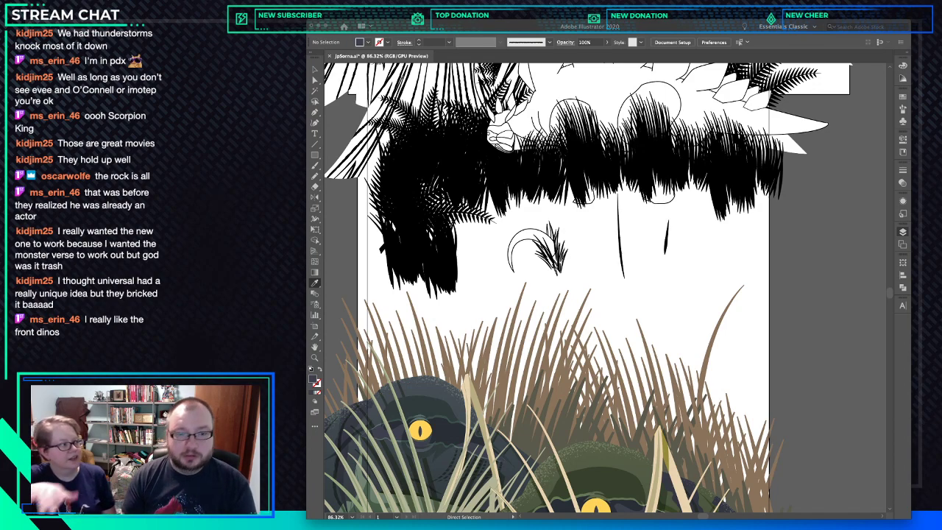
click(763, 171)
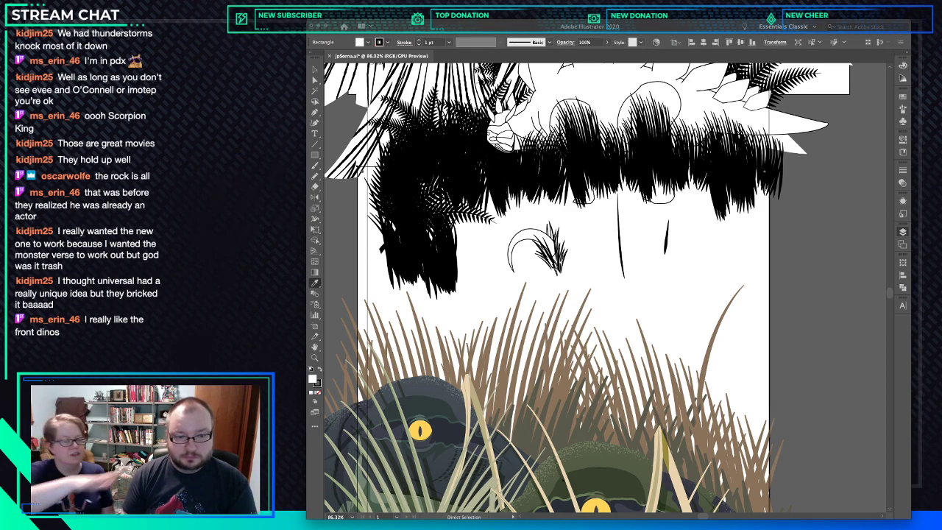
key(i)
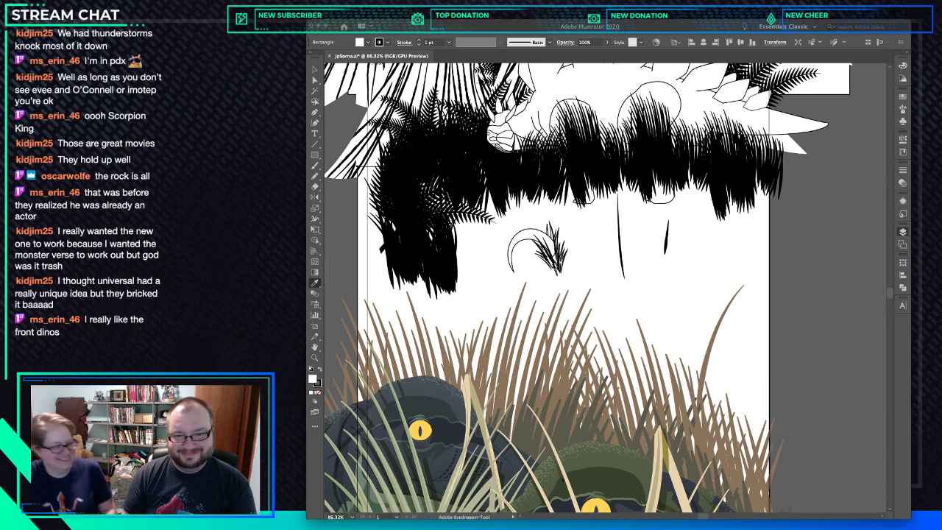
key(ctrl+shift+a)
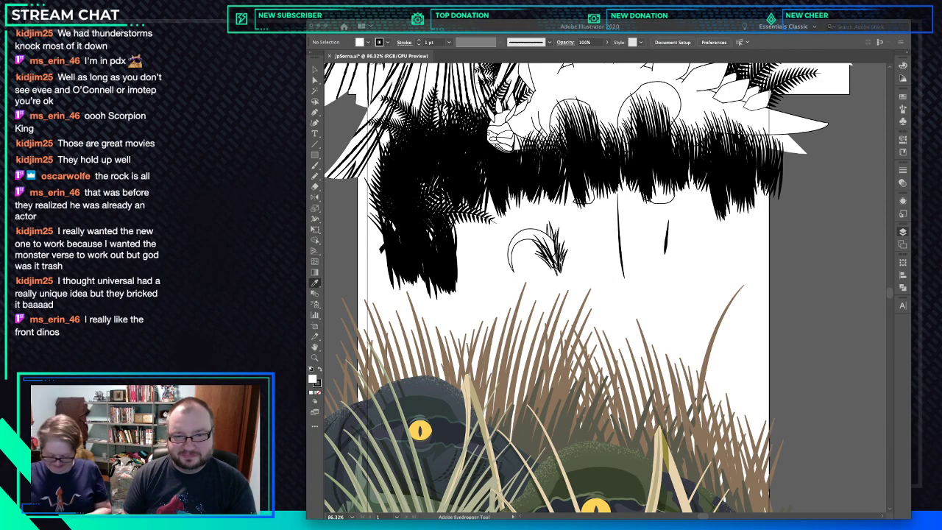
key(a)
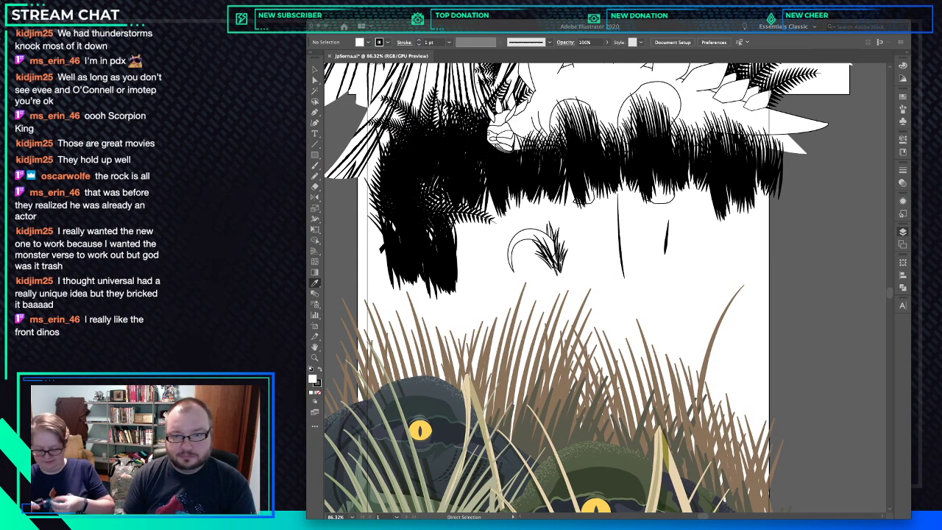
key(i)
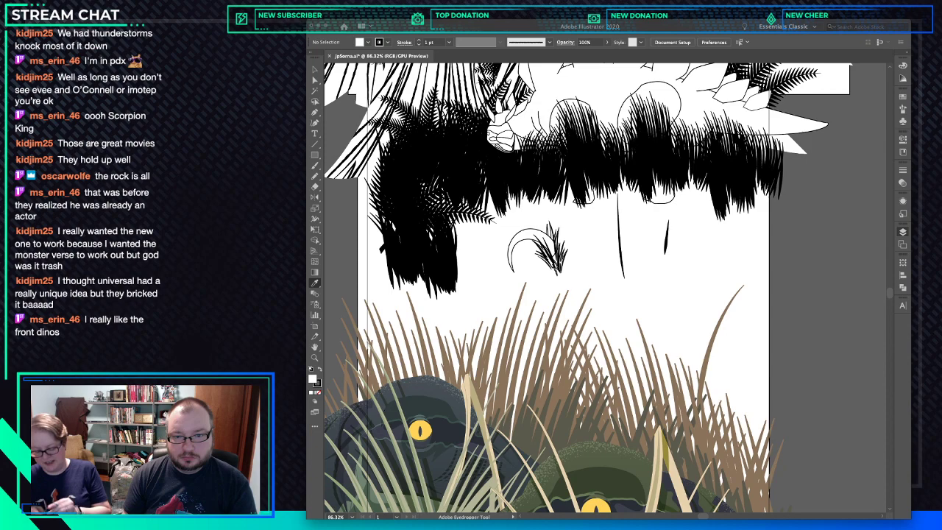
key(a)
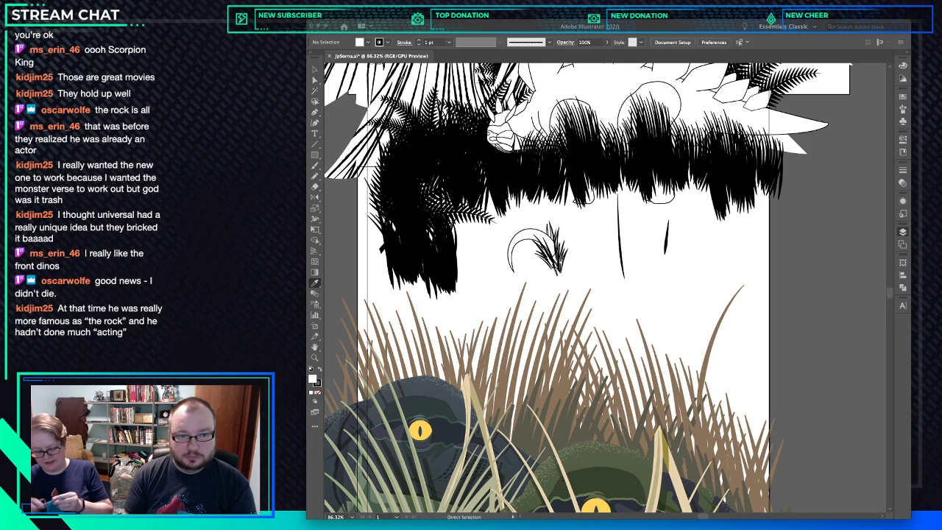
click(684, 294)
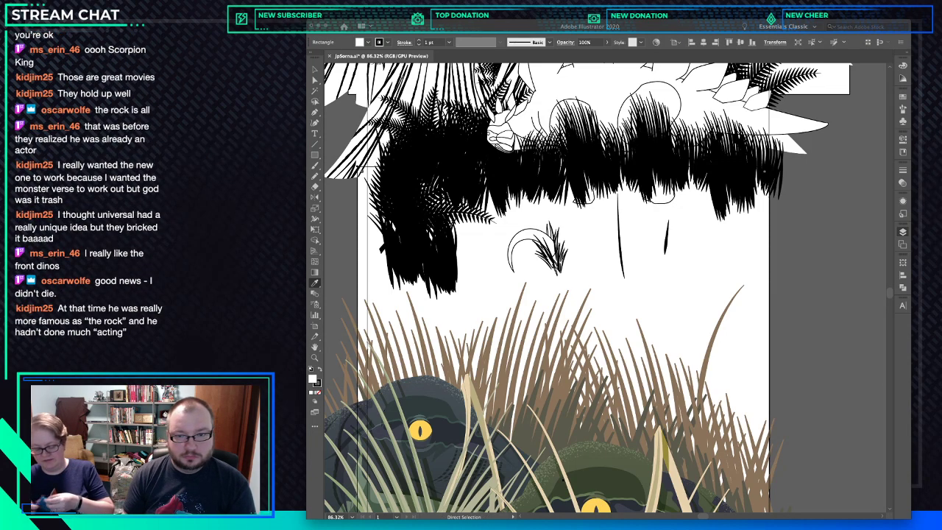
key(i)
key(ctrl+shift+a)
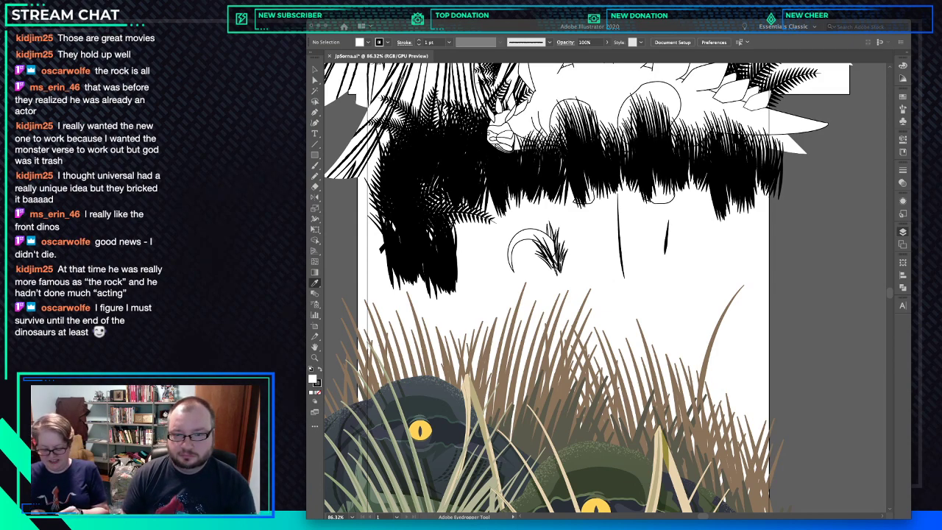
Unlock all locked artwork, including the gradient rectangle over the blue dinosaur, and clear the selection.
key(ctrl)
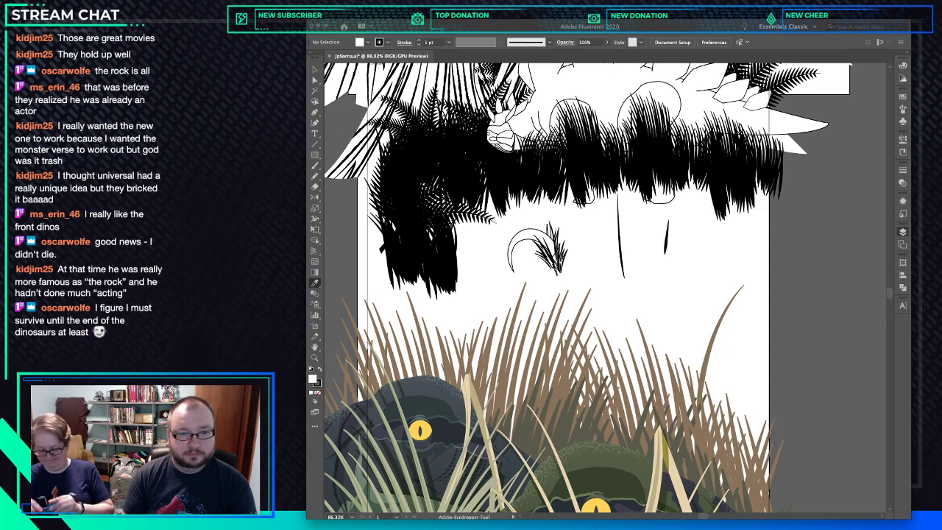
key(ctrl)
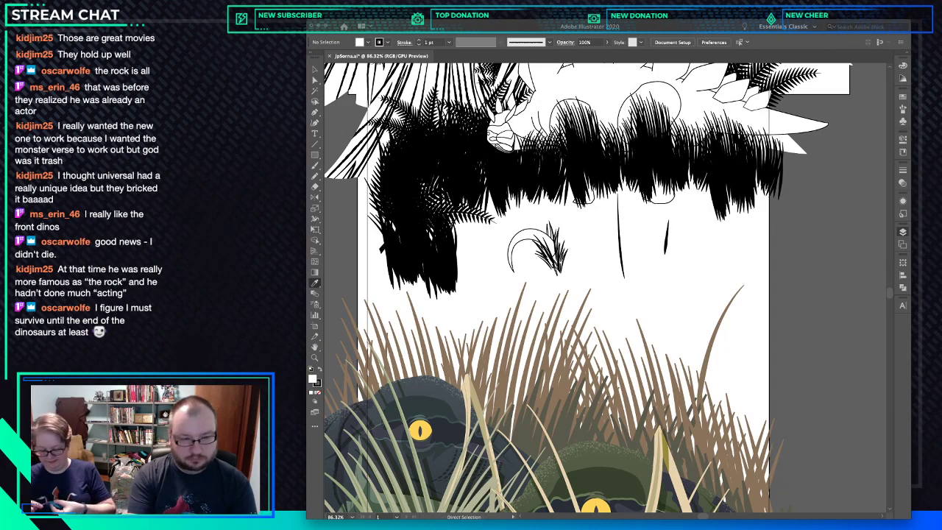
key(alt+super+2)
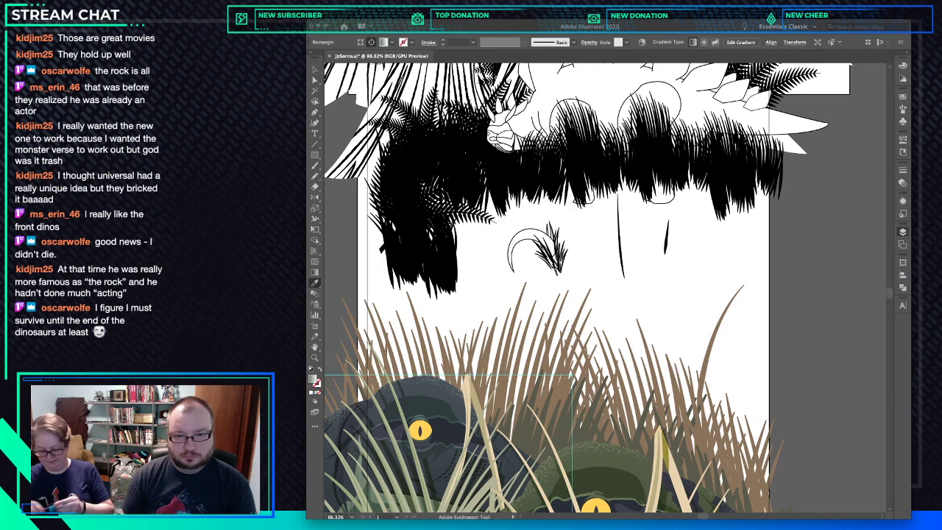
key(super+shift+a)
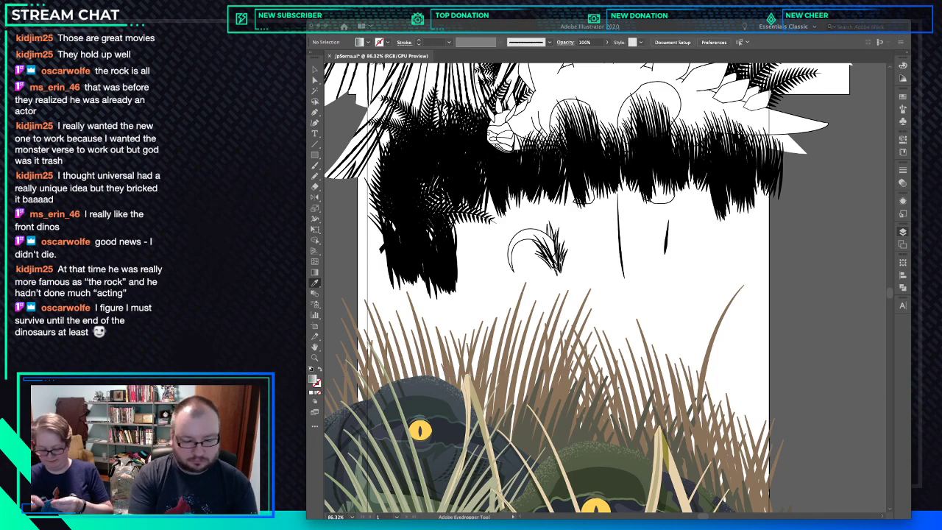
key(alt+super+2)
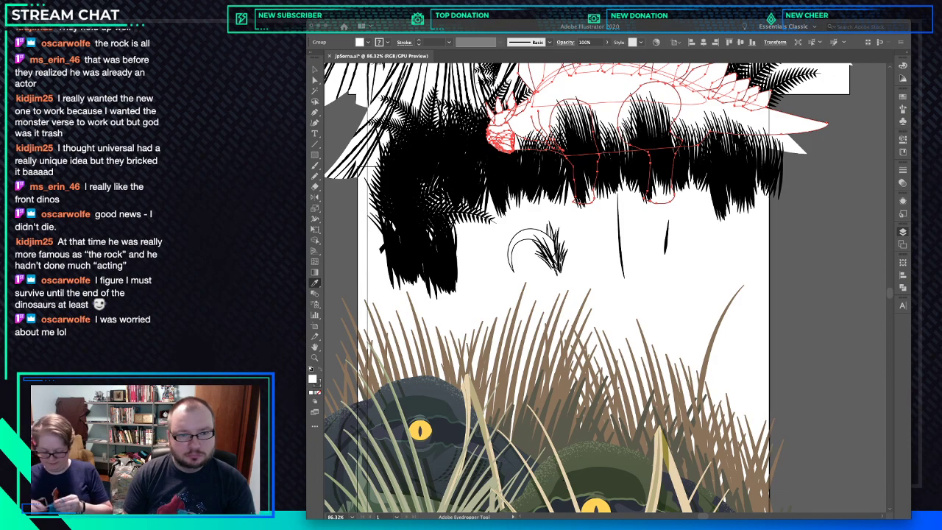
super+click(535, 237)
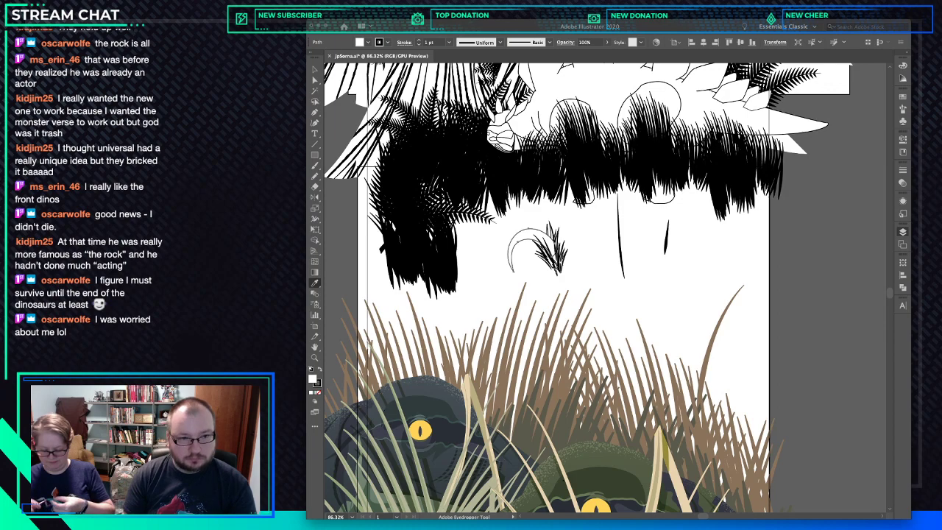
super+click(367, 343)
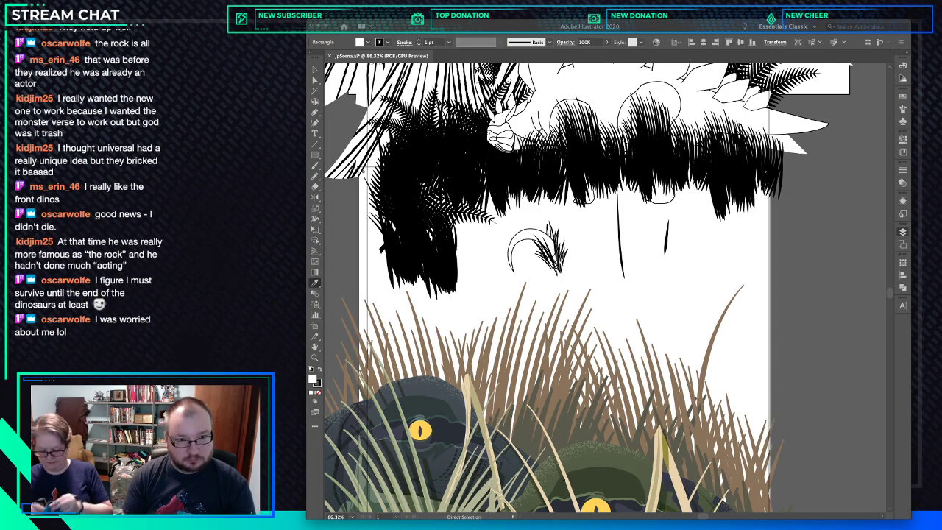
key(super+shift+a)
Try deleting the small black grass clump with the curved blade above the brown grass, and undo the deletion.
click(548, 254)
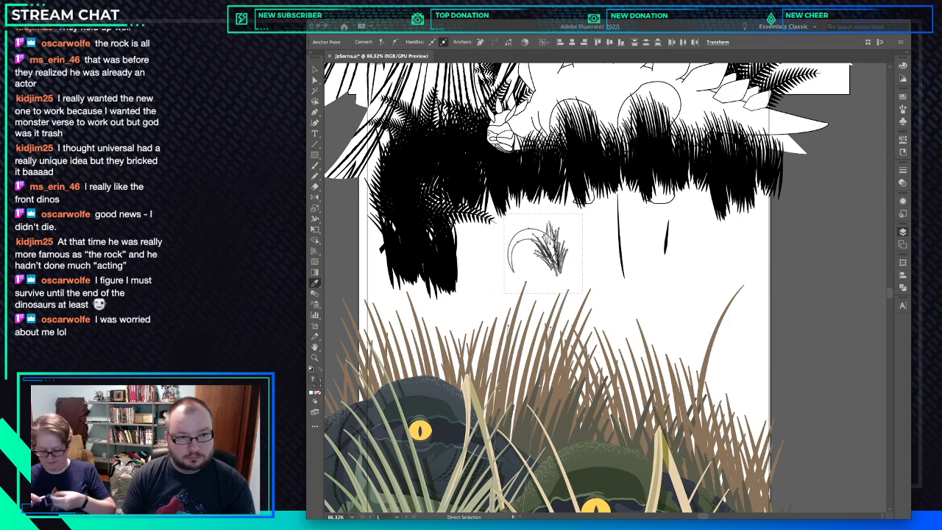
super+click(505, 215)
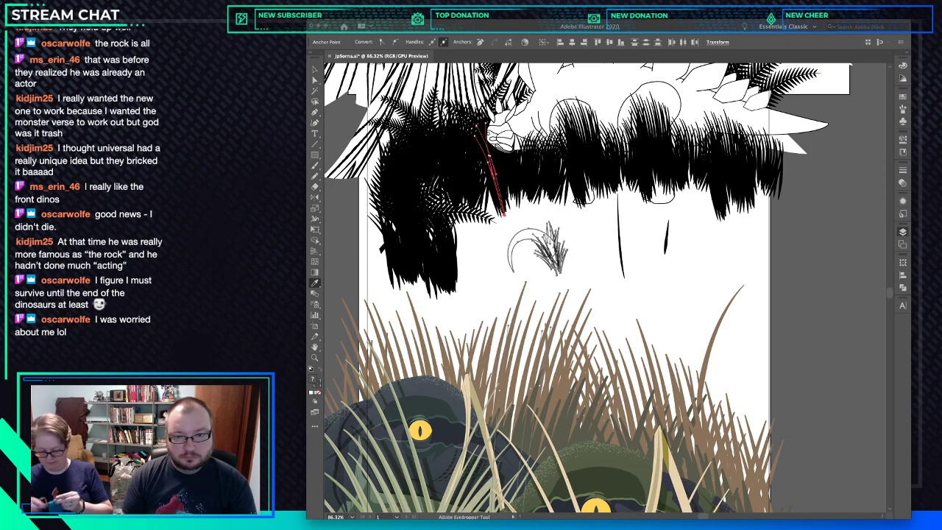
key(super+shift+a)
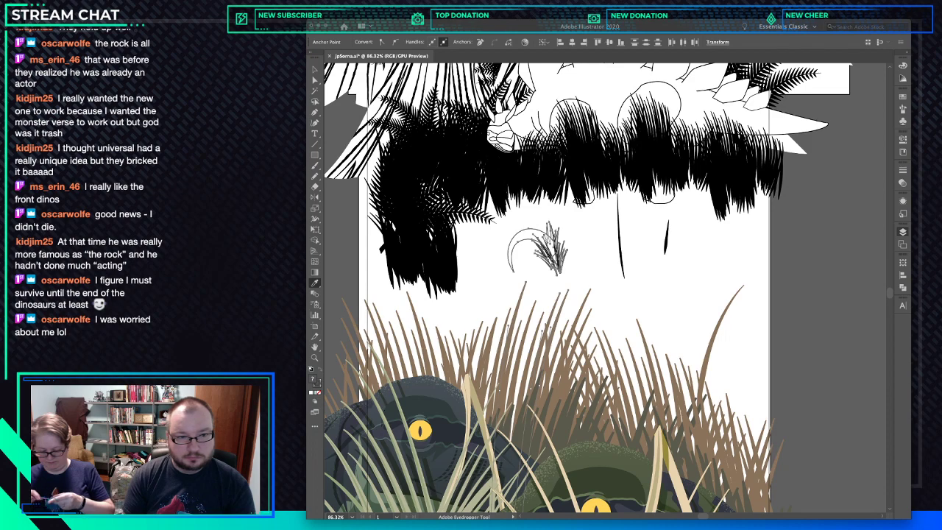
super+click(546, 259)
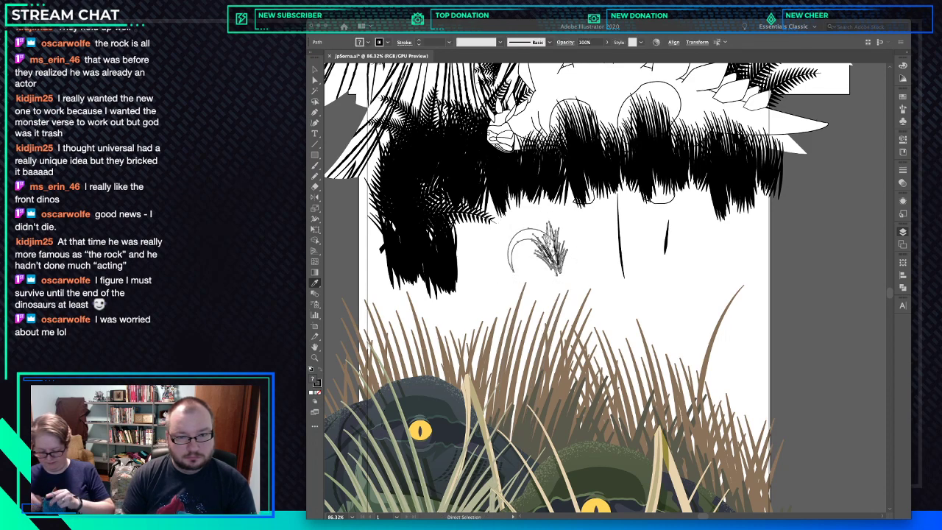
key(Delete)
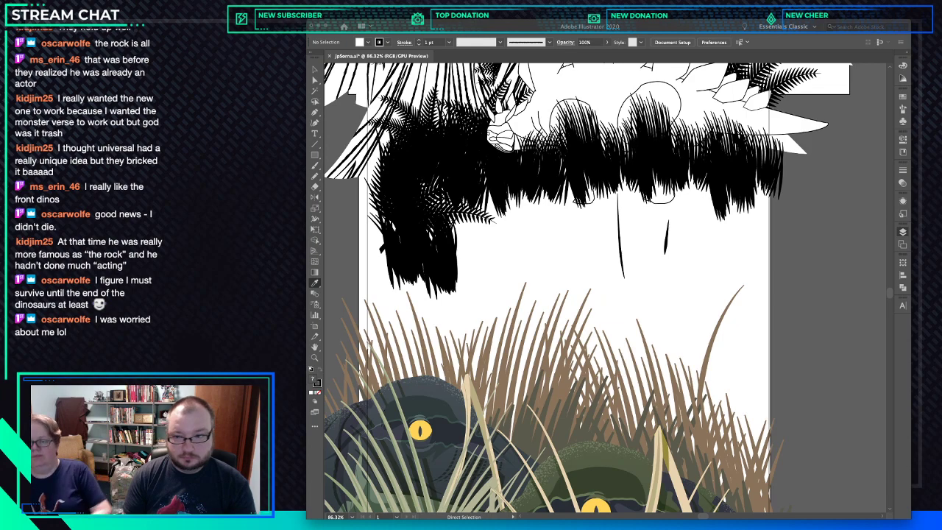
key(super+z)
key(i)
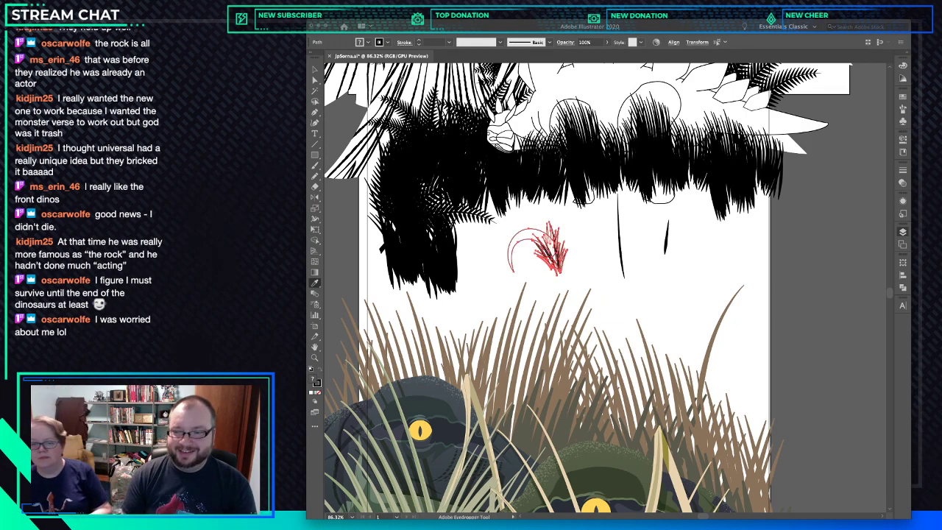
key(super+shift+a)
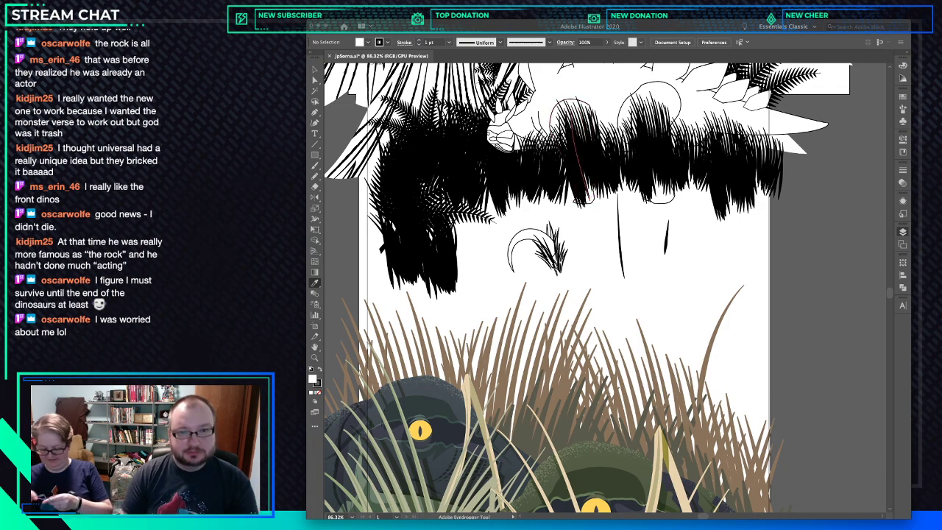
Stretch the row of black grass strokes over the stegosaurus's legs downward, leaving the long curved path out of the selection, and make the stroke color active.
key(v)
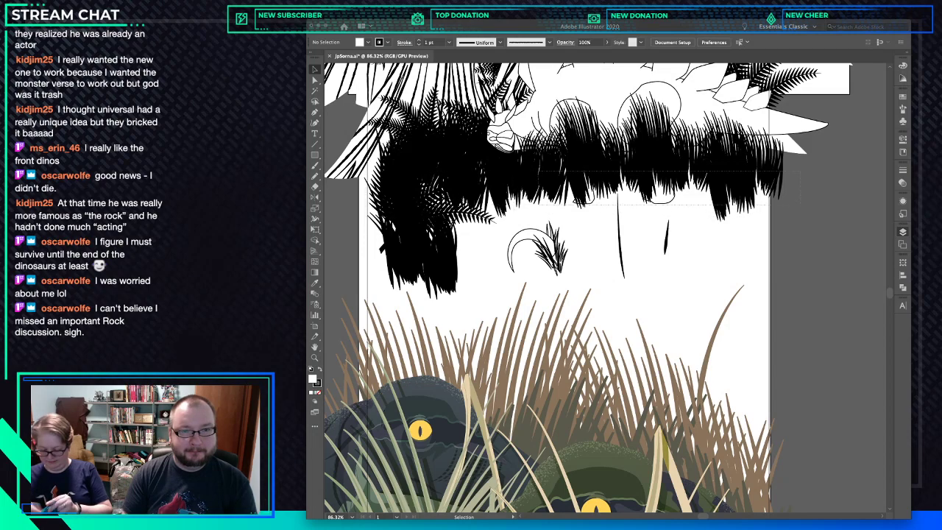
drag(800, 172, 538, 205)
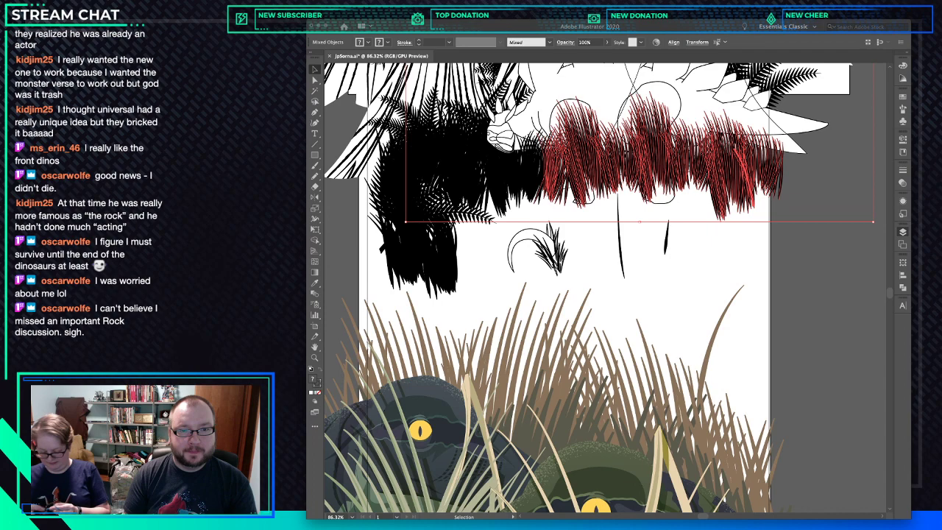
drag(638, 220, 639, 242)
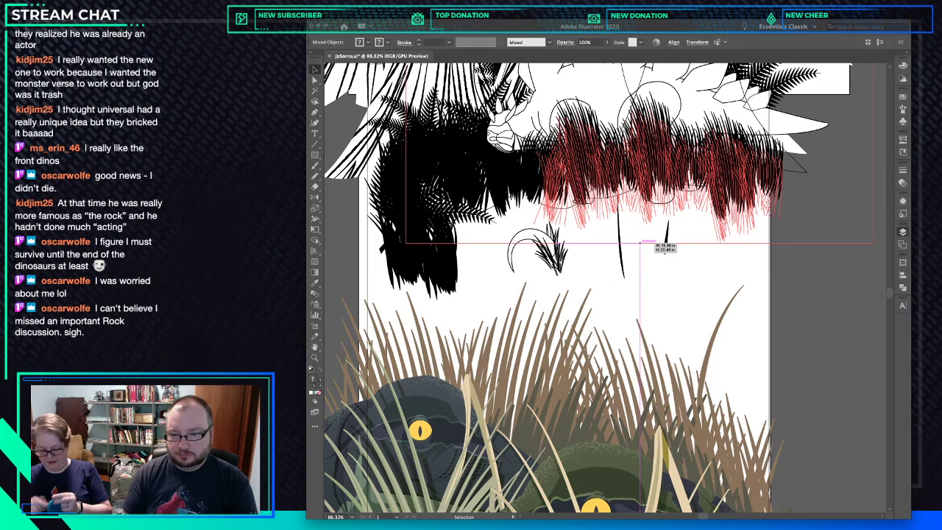
drag(639, 242, 640, 242)
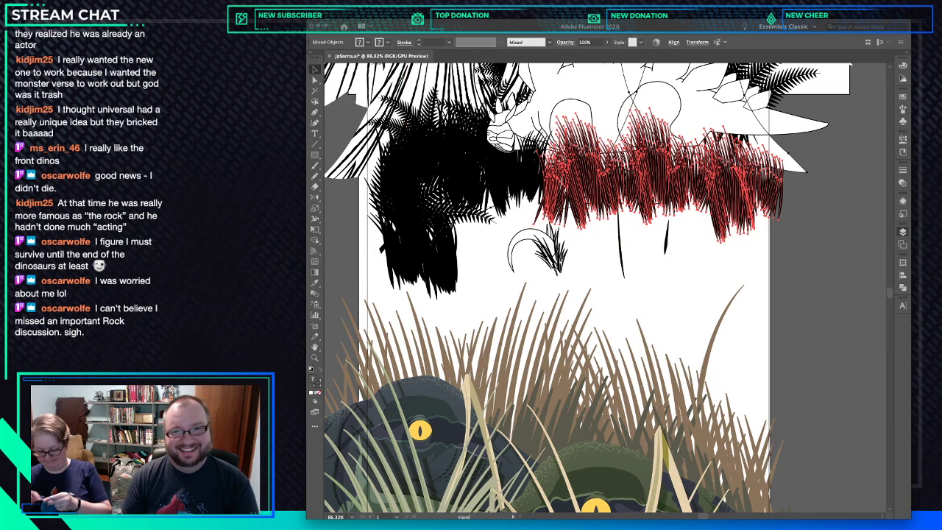
mouse_move(687, 157)
mouse_down()
mouse_move(686, 137)
mouse_move(668, 126)
mouse_move(665, 155)
mouse_up()
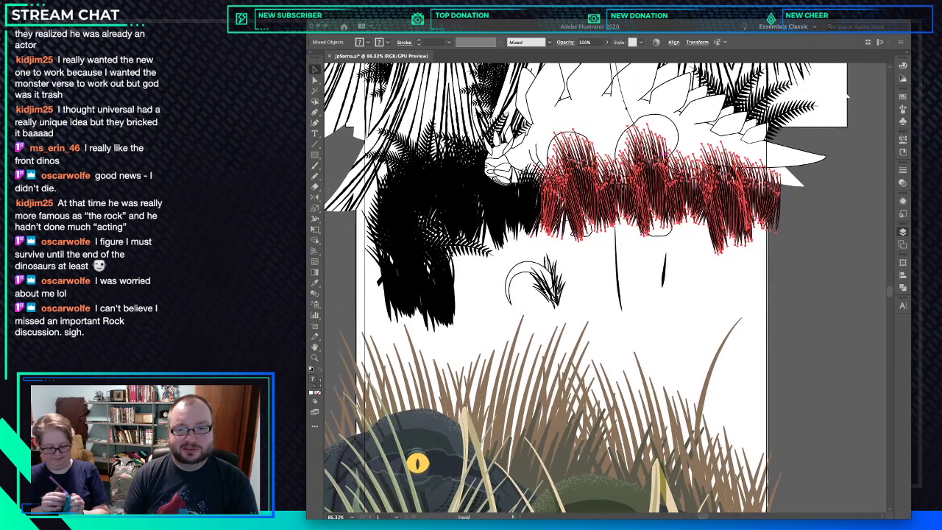
shift+click(625, 96)
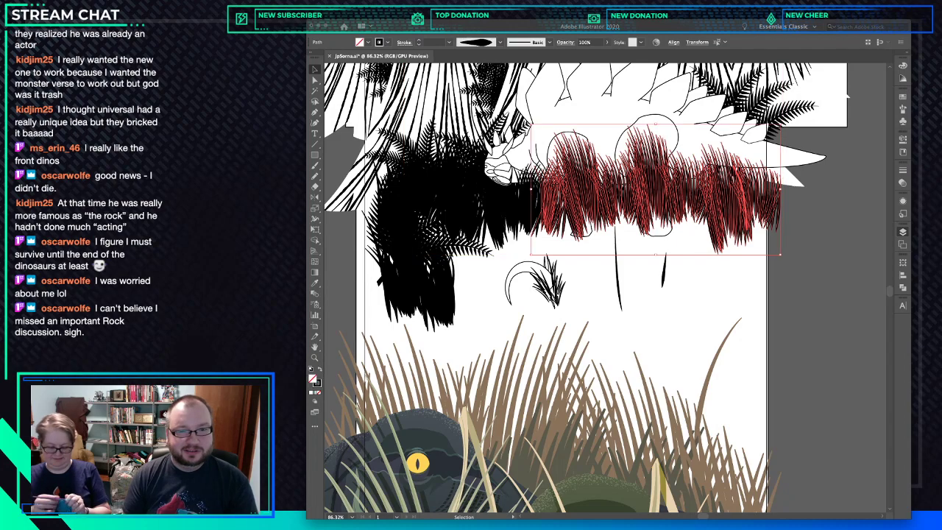
drag(654, 255, 655, 281)
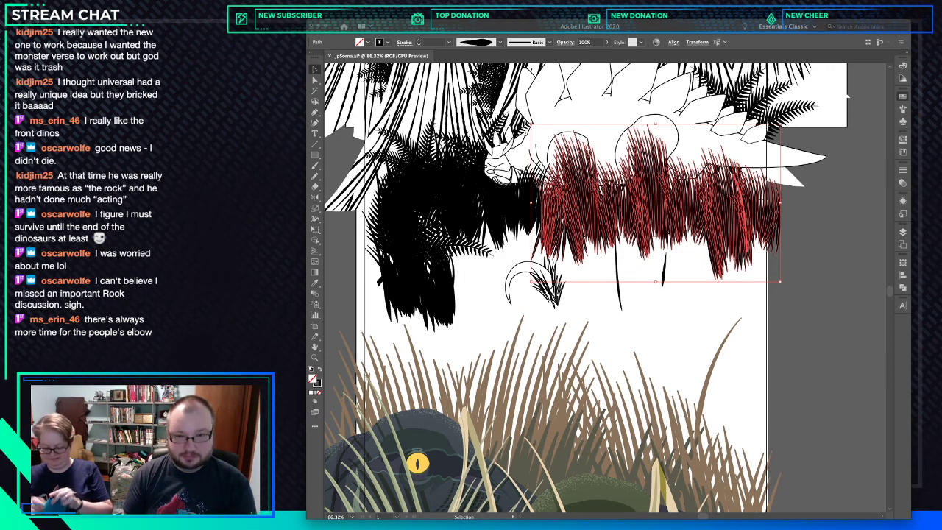
key(x)
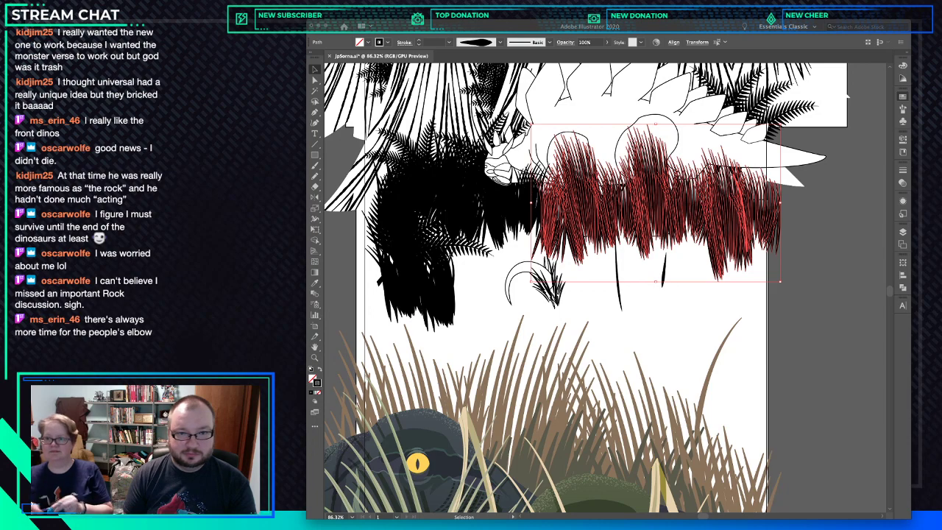
Recolor the grass strokes over the stegosaurus's legs khaki green and place a duplicate of them slightly higher.
drag(603, 286, 541, 295)
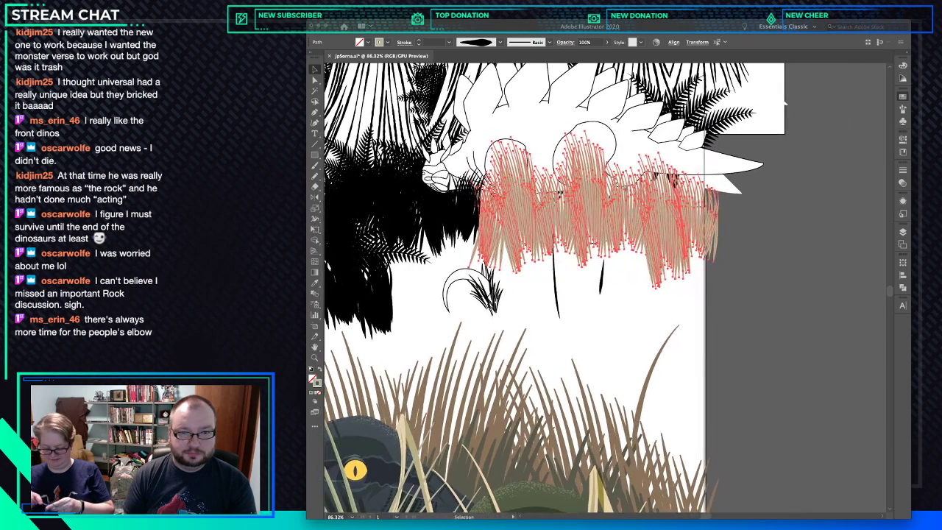
key(v)
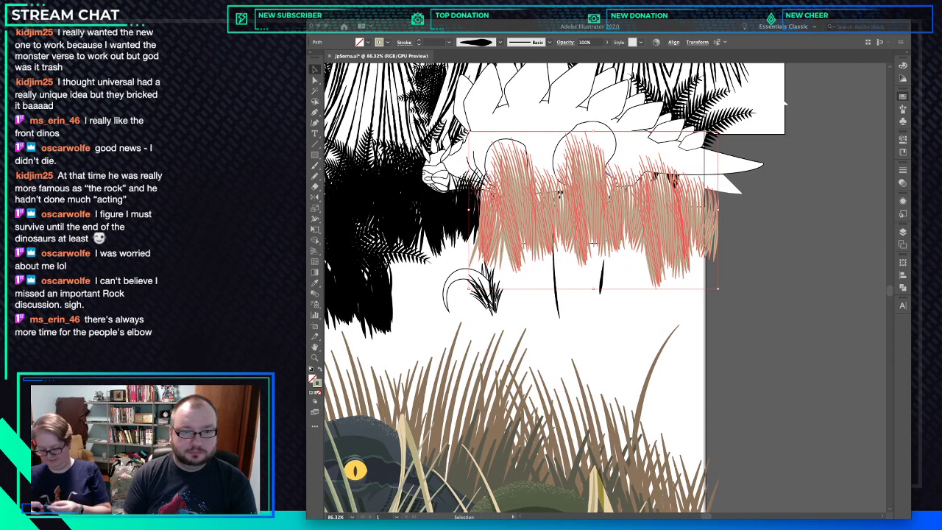
drag(612, 197, 611, 186)
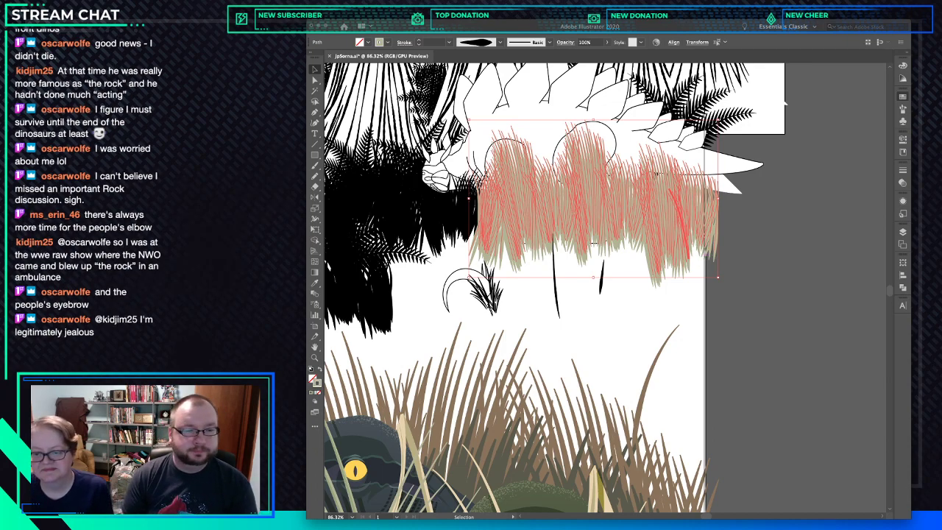
Fill the outlined blades of the small black grass clump with dark olive green and remove their stroke.
click(497, 297)
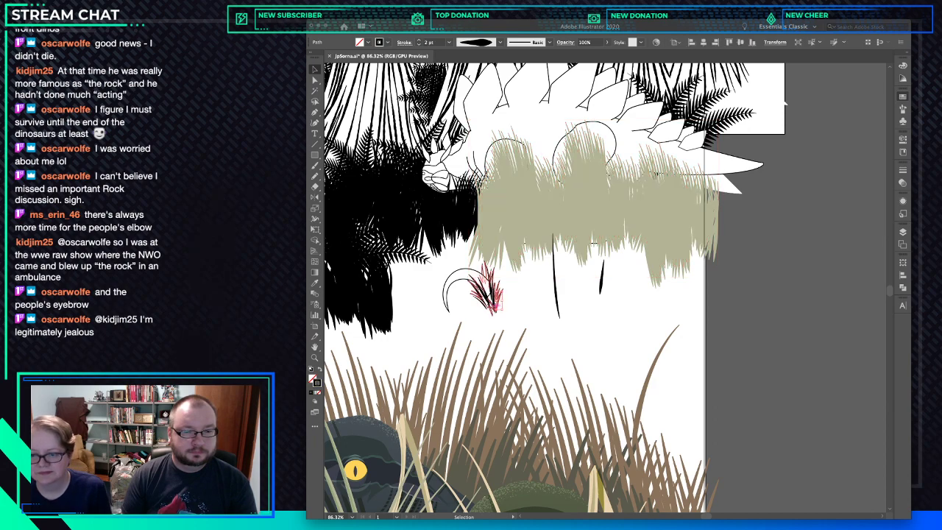
click(498, 296)
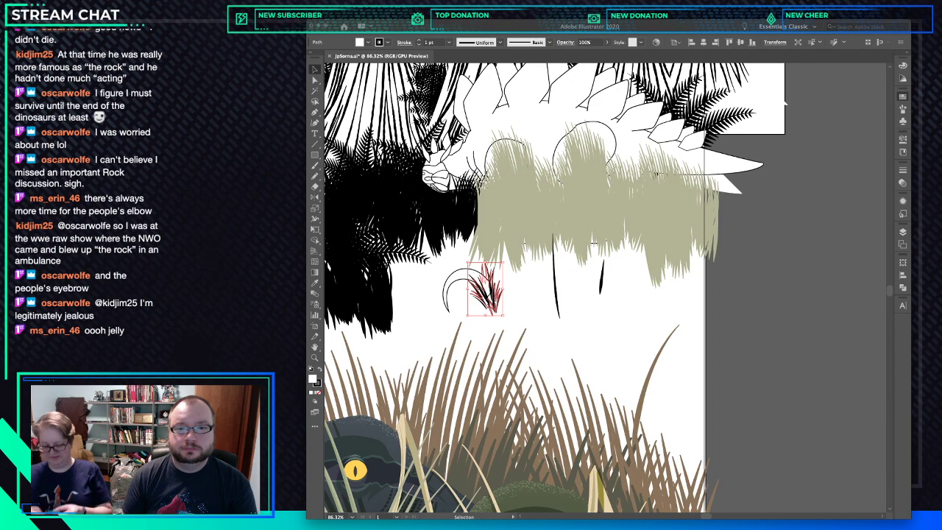
key(x)
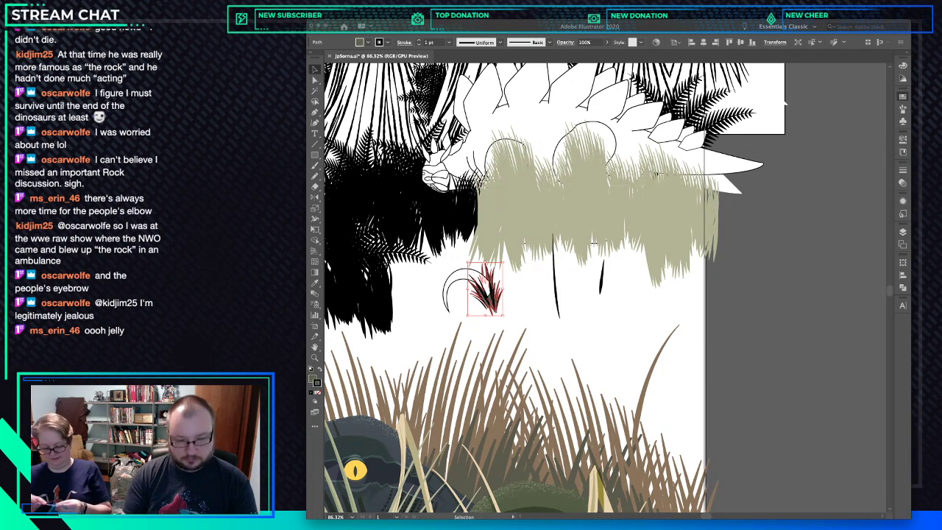
key(slash)
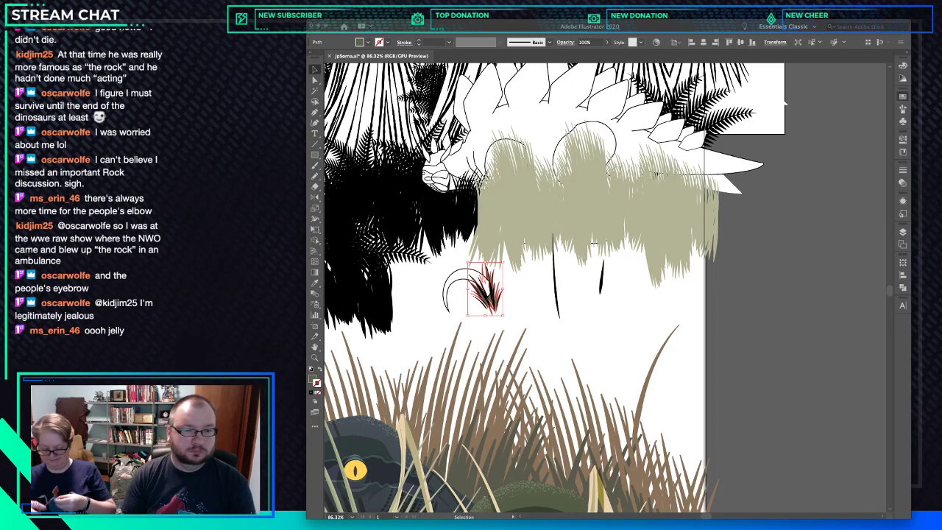
key(super+shift+a)
Recolor the brush-stroke blades of the small grass clump khaki green, leaving the curved crescent out of the selection.
drag(506, 274, 459, 305)
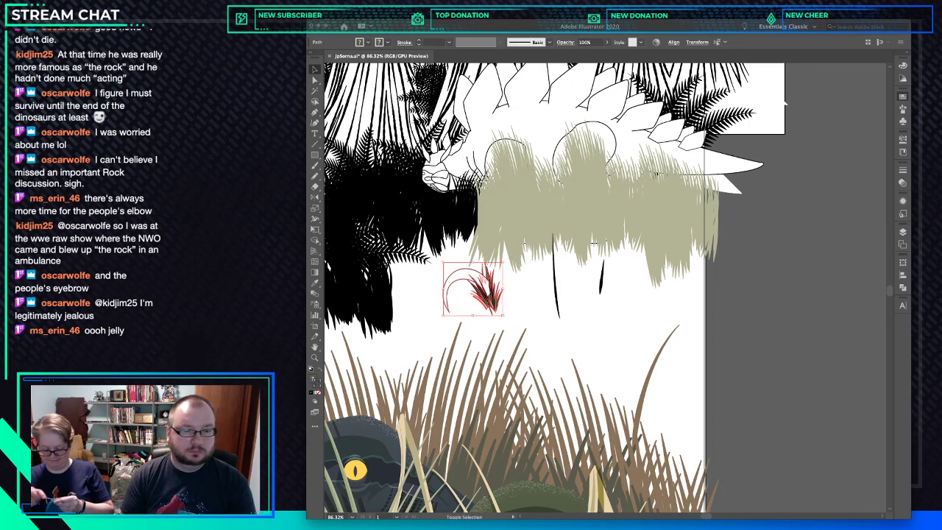
shift+click(448, 287)
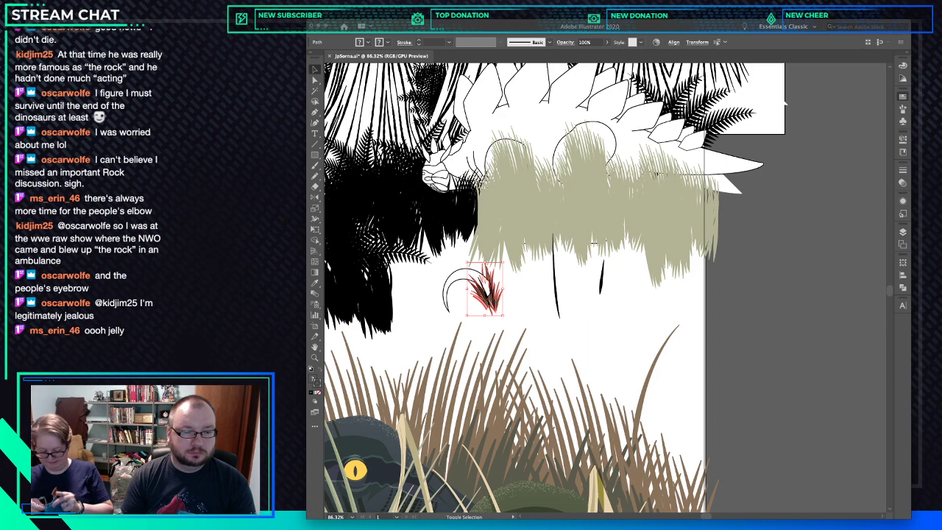
key(super+shift+a)
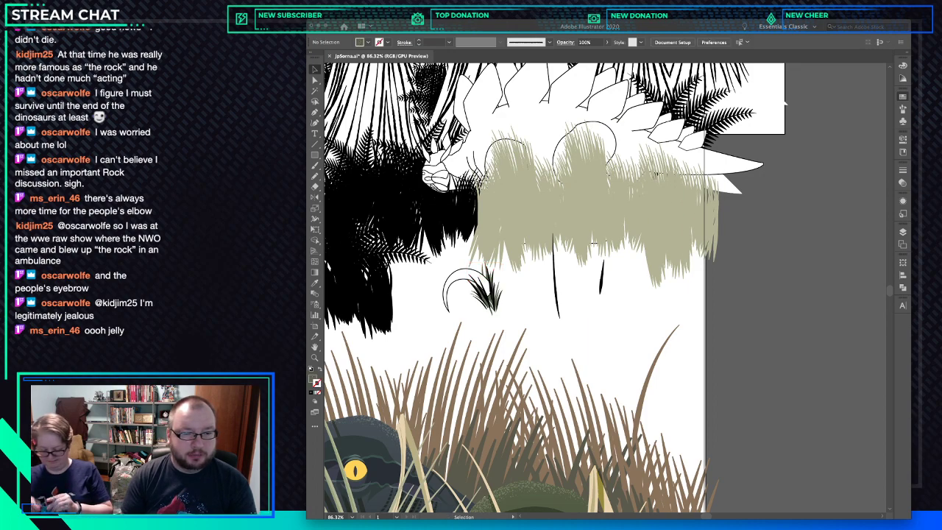
drag(470, 322, 468, 322)
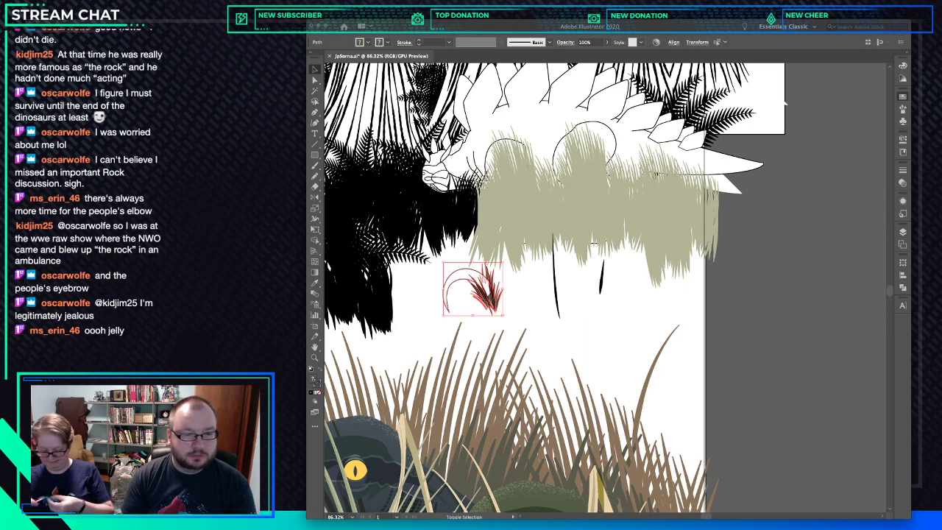
shift+click(447, 291)
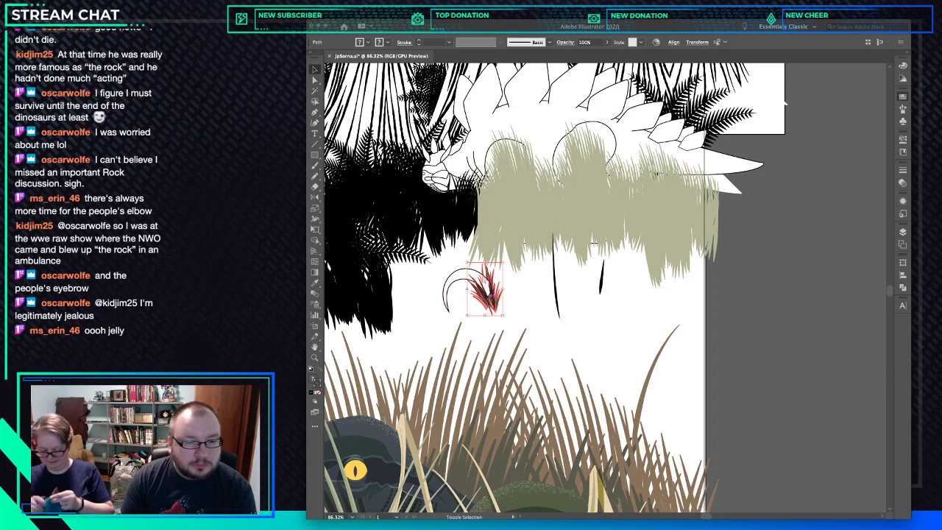
scroll(484, 289, up, 5)
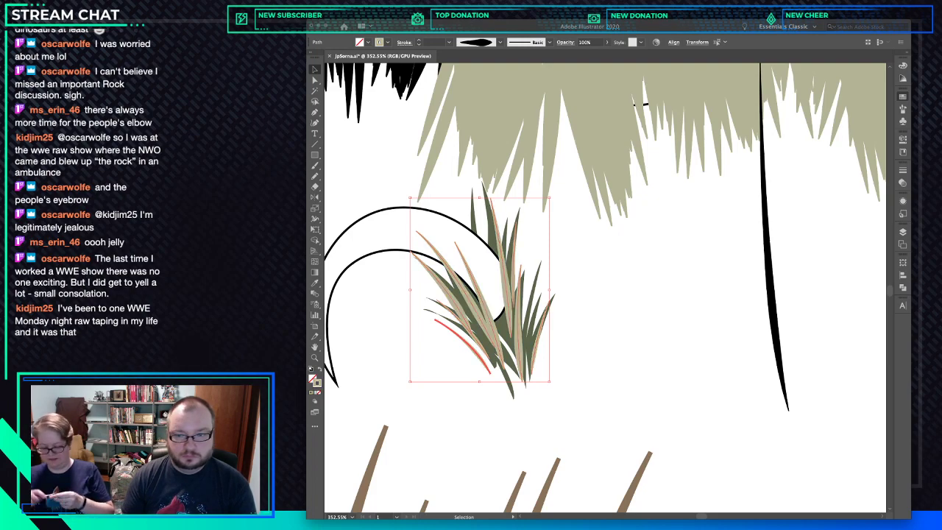
key(super+shift+a)
key(super+minus)
key(super+minus)
key(super+minus)
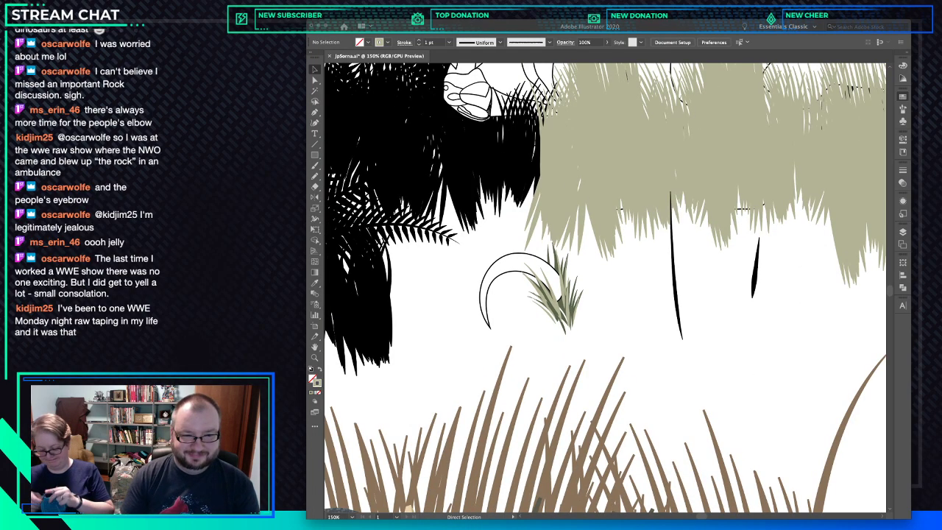
Fill the curved crescent beside the grass clump with slate teal and remove its black outline.
key(v)
click(493, 265)
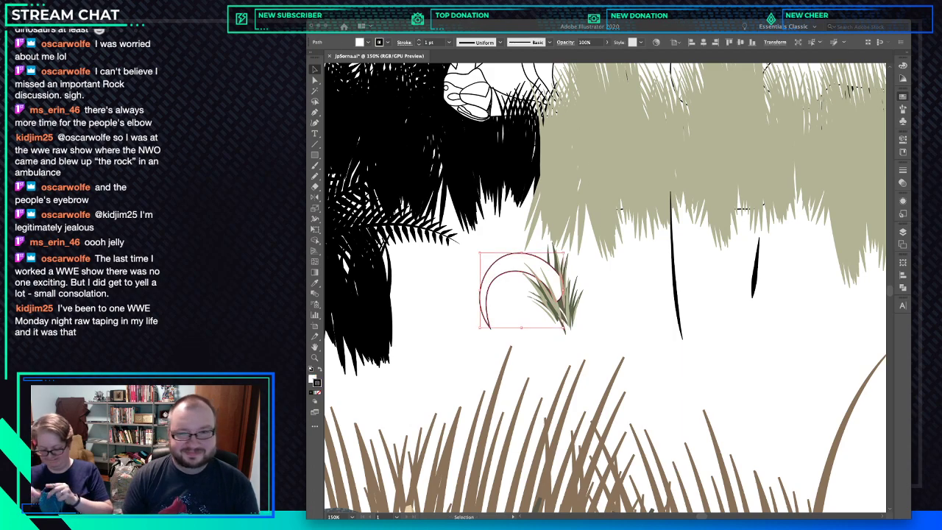
key(x)
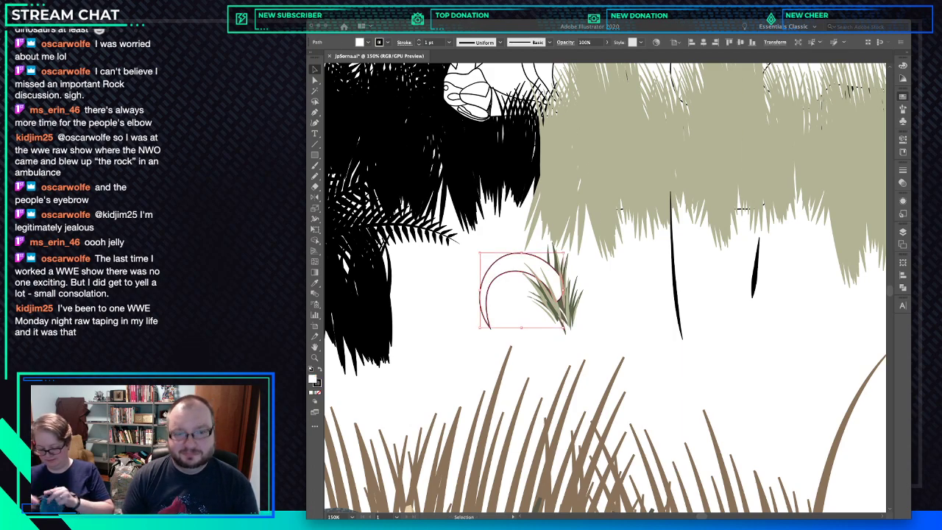
key(x)
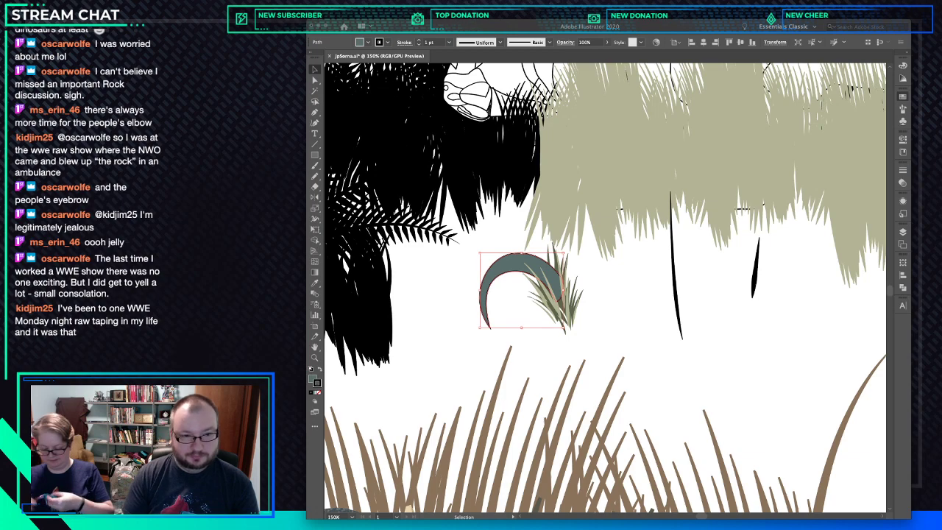
key(slash)
key(ctrl+shift+a)
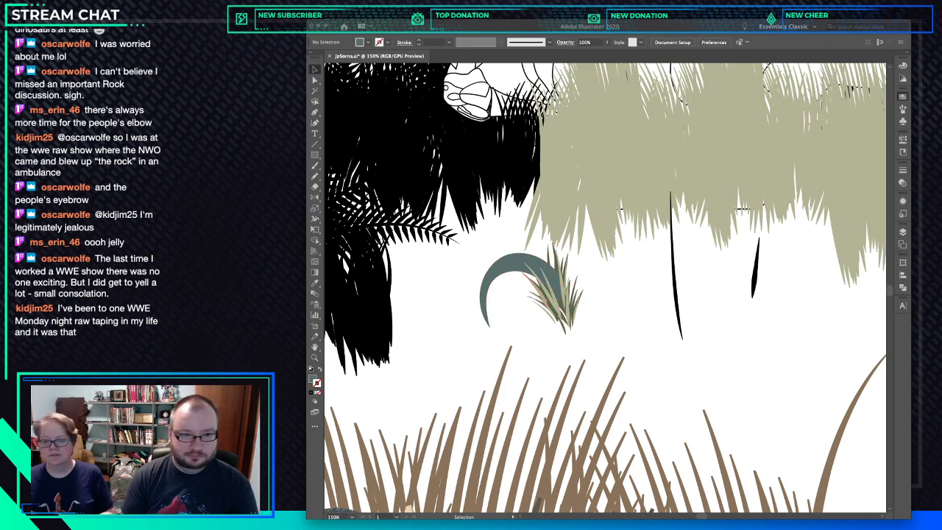
Duplicate the teal crescent slightly below the original, then make the copy narrower and a little taller.
drag(521, 270, 521, 276)
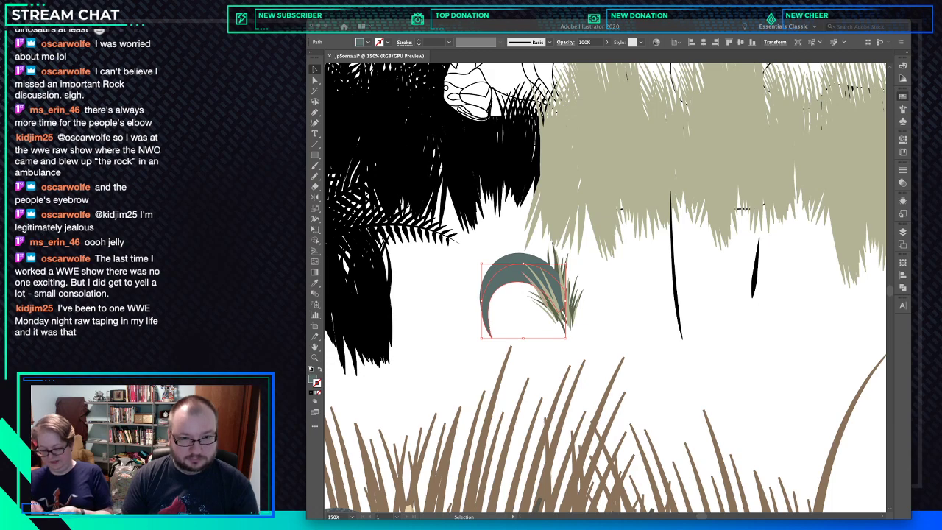
drag(567, 300, 561, 301)
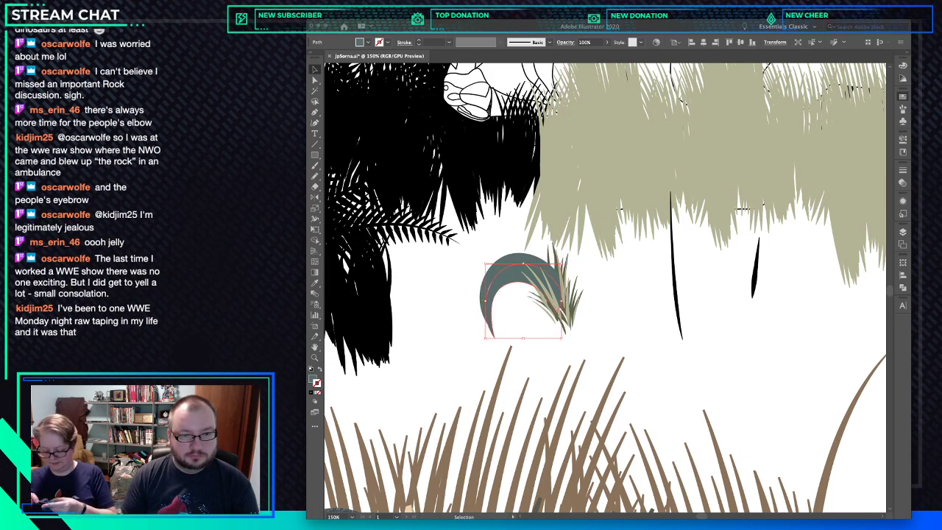
drag(523, 263, 524, 261)
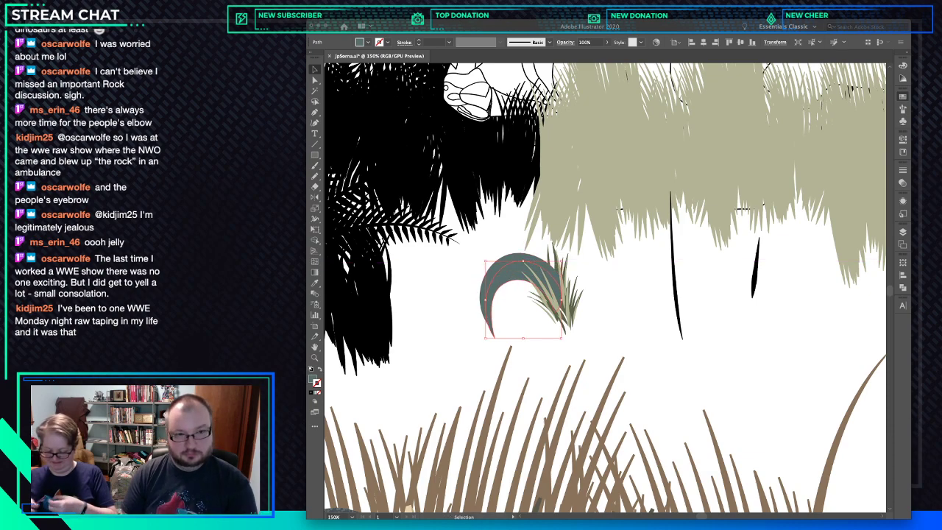
Recolor the duplicated crescent pale gray-green and give it a darkening blend mode over the teal crescent.
key(i)
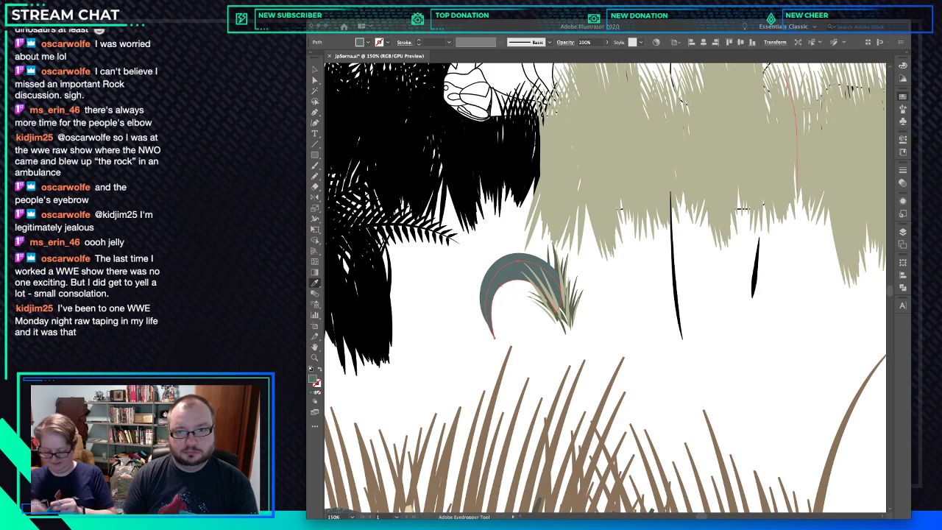
click(557, 291)
click(903, 183)
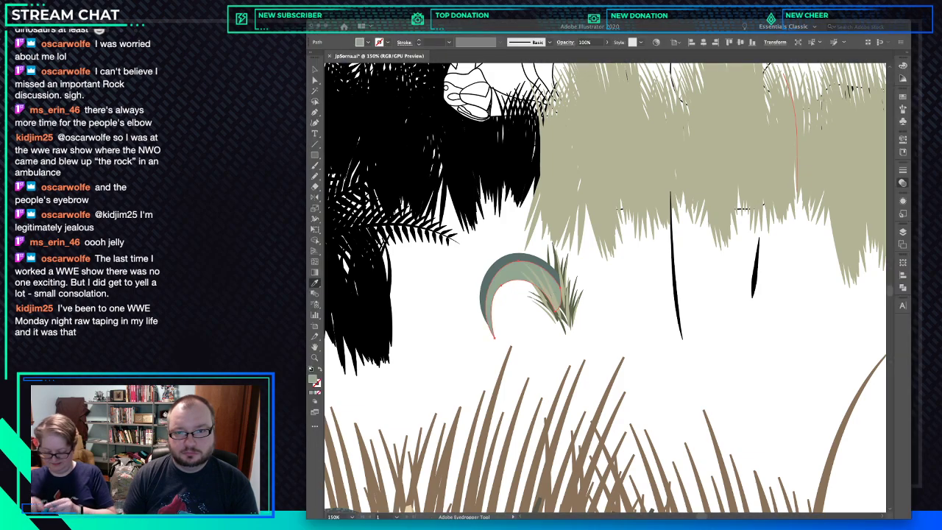
key(super+shift+[)
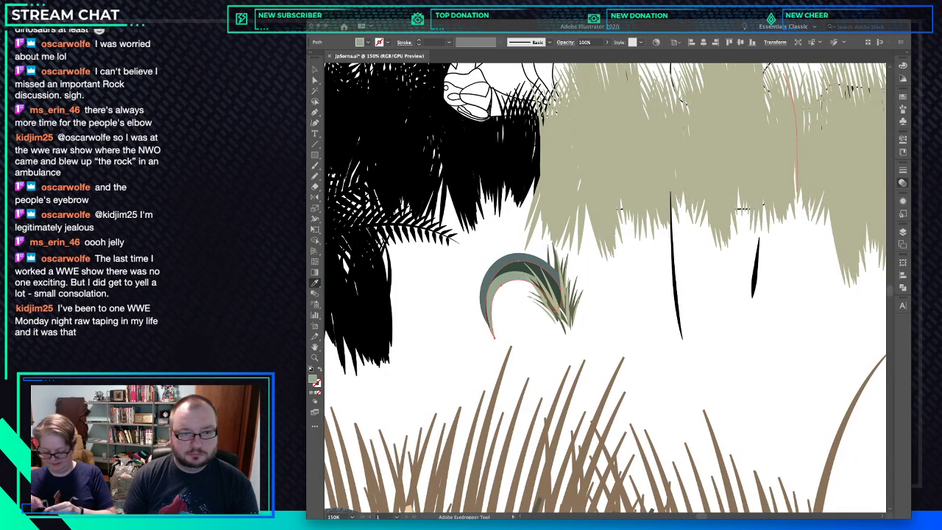
Divide the shading crescent along the teal crescent's edge and delete the pale part outside it.
key(a)
shift+click(537, 272)
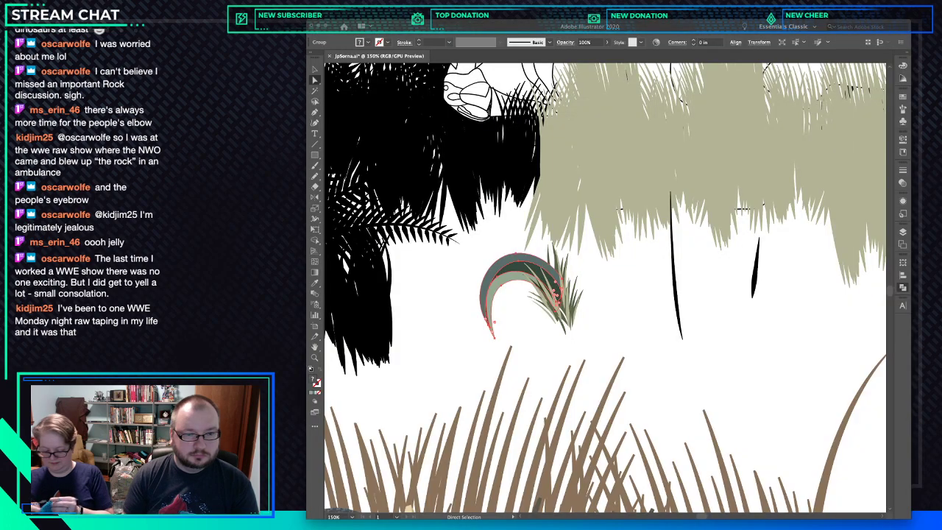
click(518, 313)
click(508, 279)
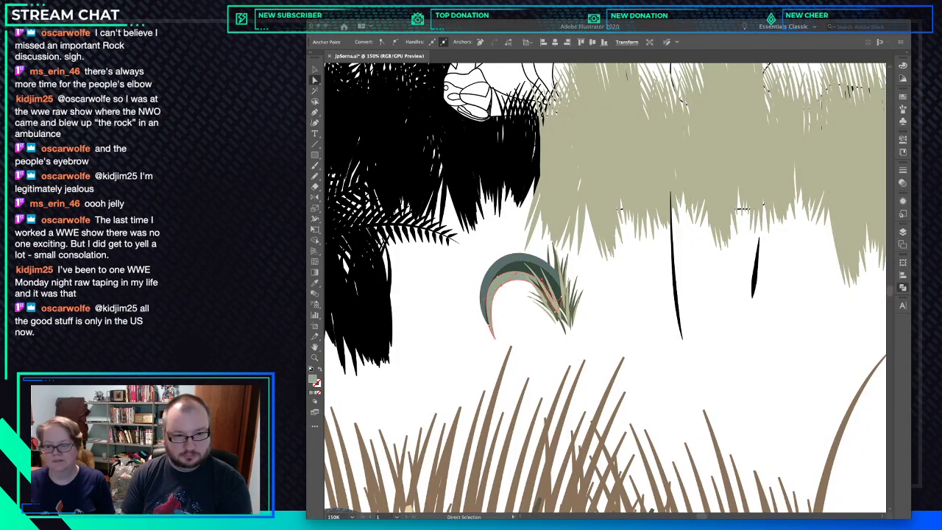
key(Delete)
key(Delete)
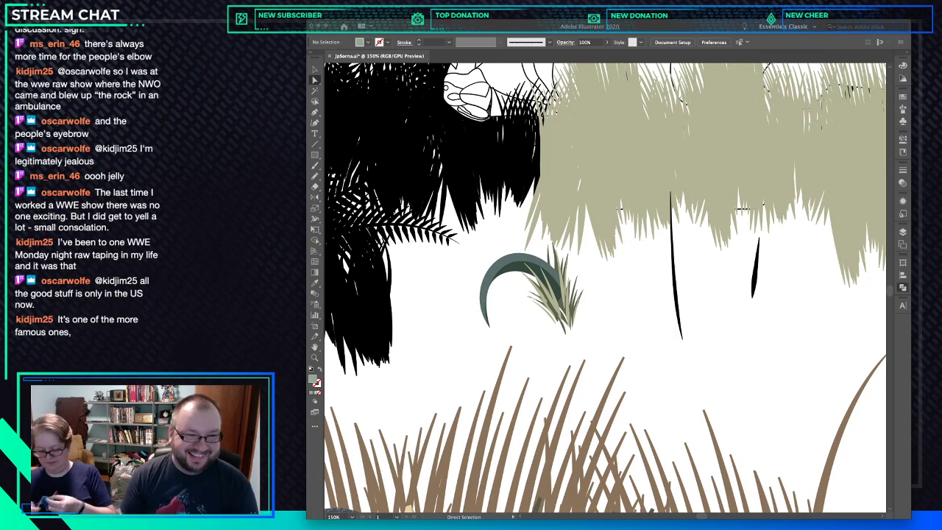
Draw a thin stripe across the teal crescent with the Pen tool and place a rotated copy further along the curve.
key(p)
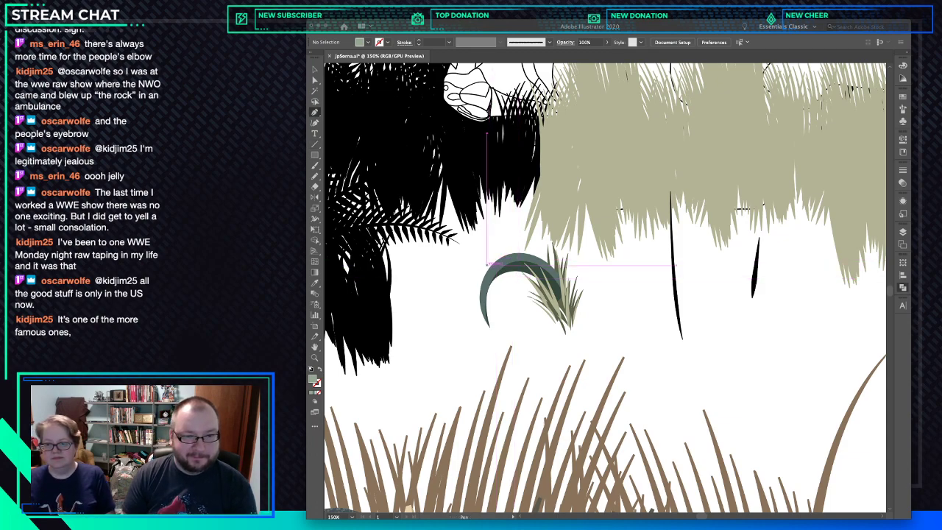
drag(495, 271, 502, 277)
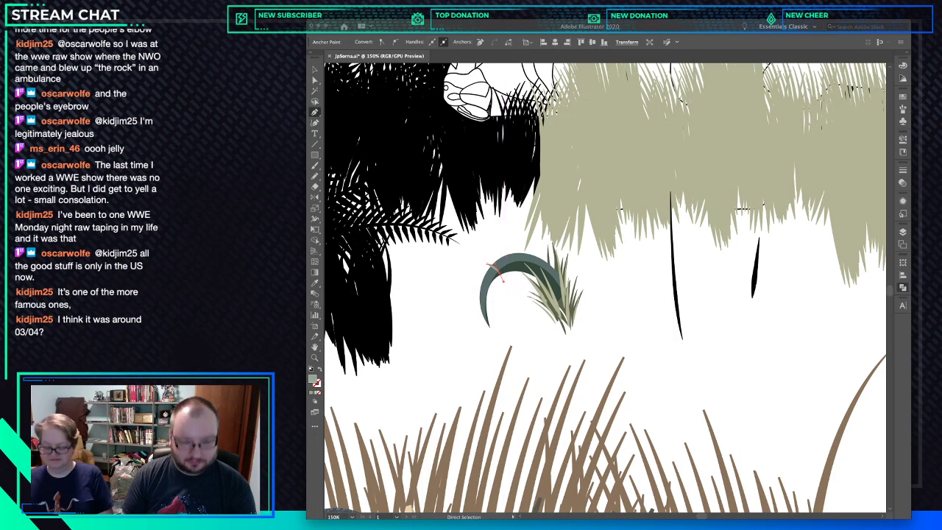
key(v)
key(a)
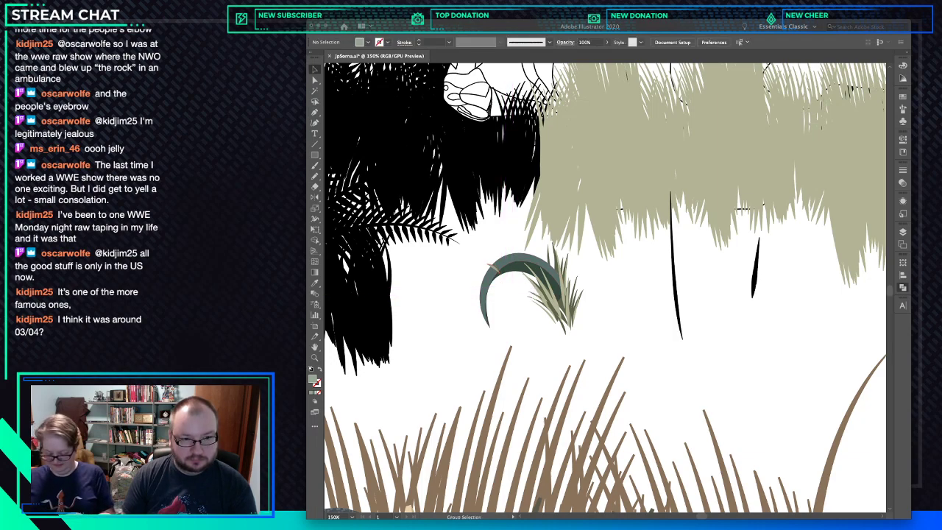
click(513, 259)
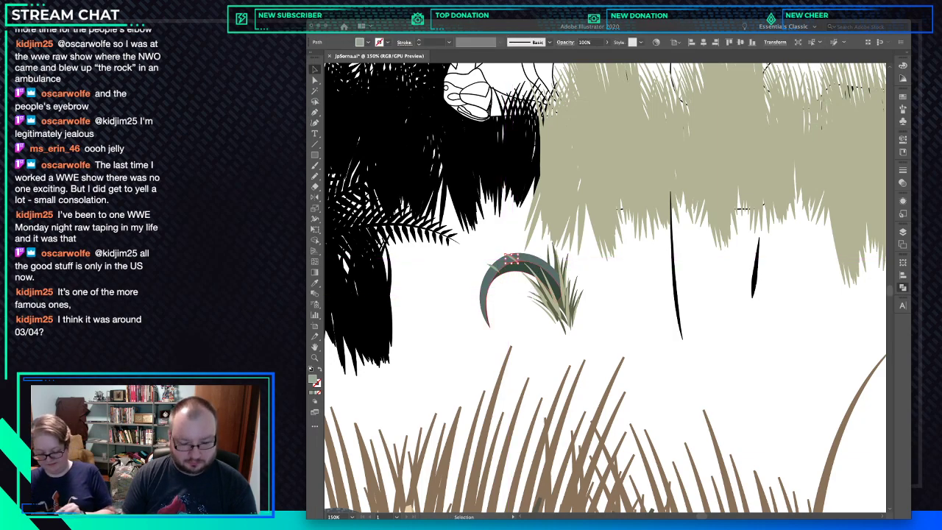
mouse_move(513, 259)
mouse_down()
mouse_move(523, 266)
mouse_move(513, 259)
mouse_up()
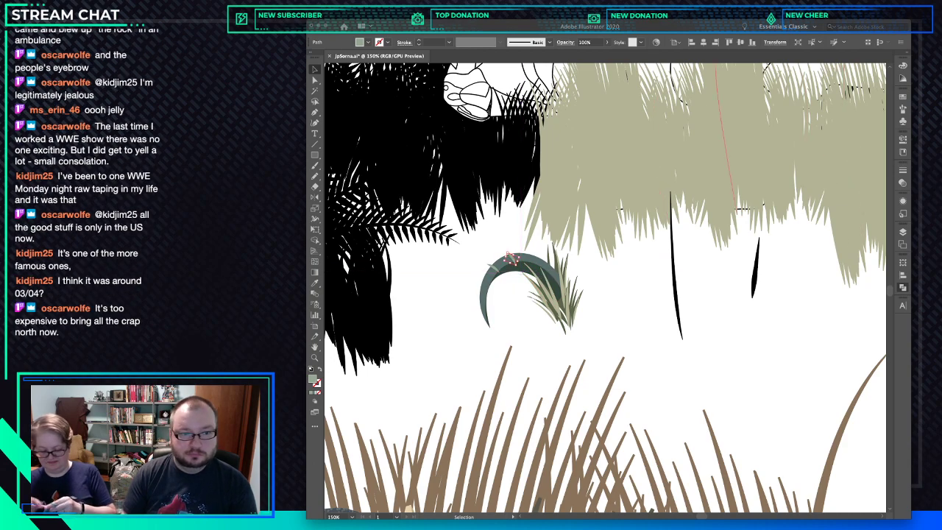
Select both thin stripes across the crescent and change their fill to slate teal.
click(513, 259)
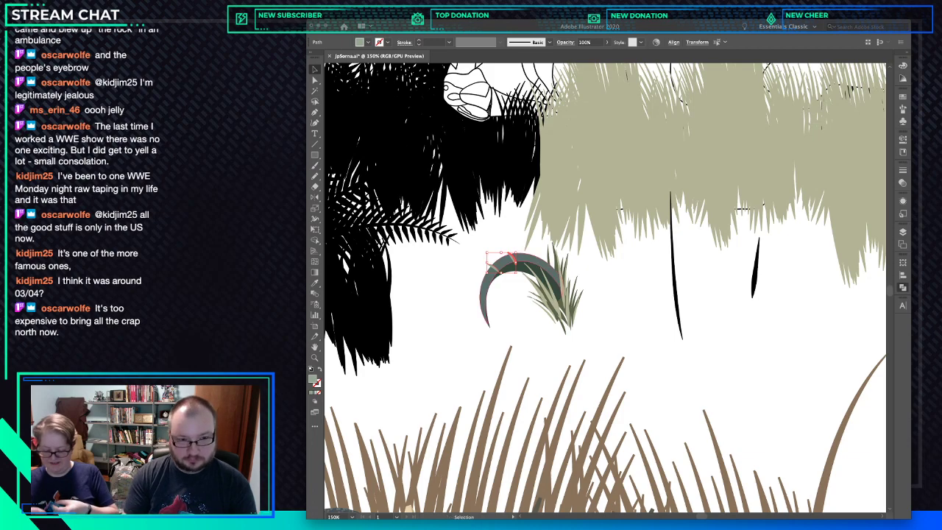
key(slash)
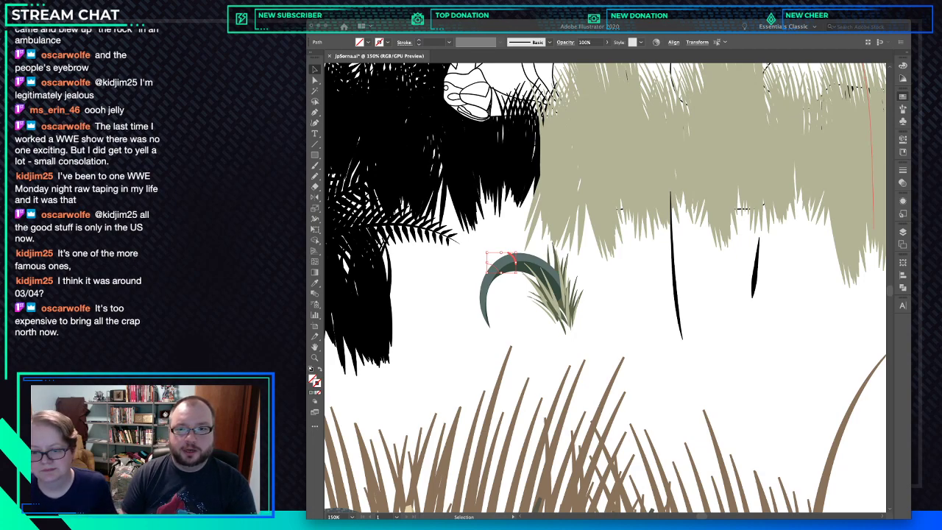
key(x)
key(shift+x)
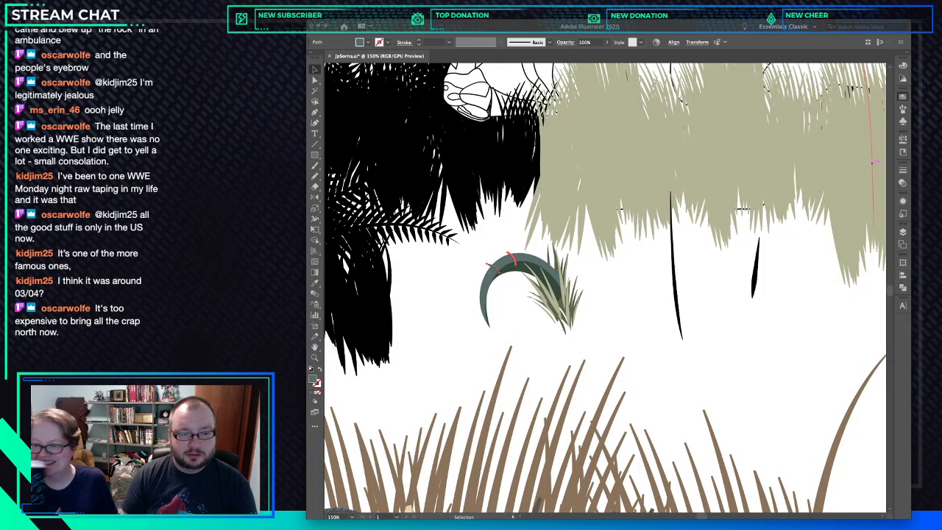
Remove the fill from both crescent stripes and give them a 1 pt stroke with a tapered width profile.
key(slash)
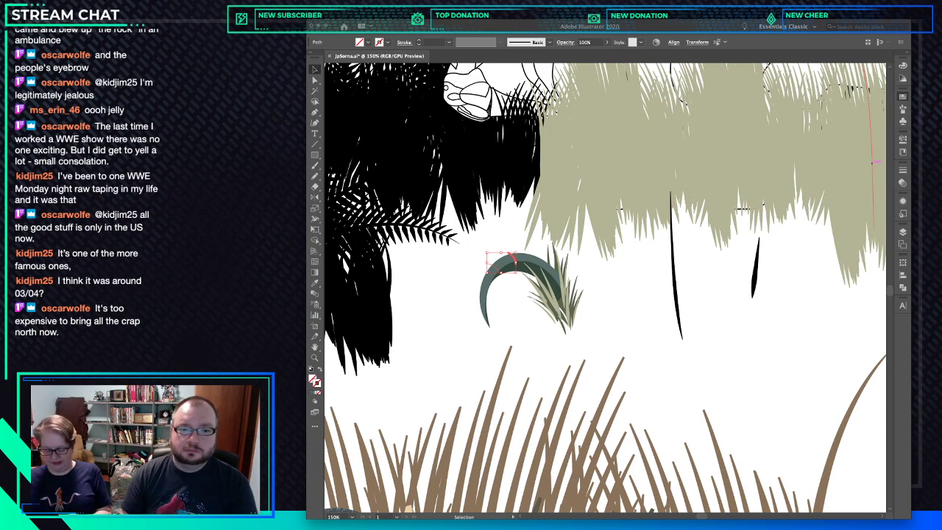
key(comma)
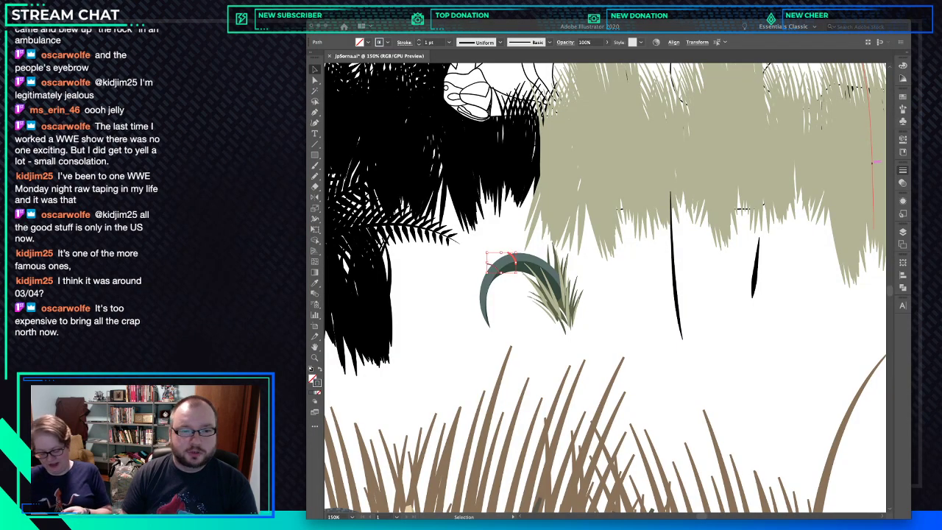
click(419, 40)
click(419, 40)
click(419, 40)
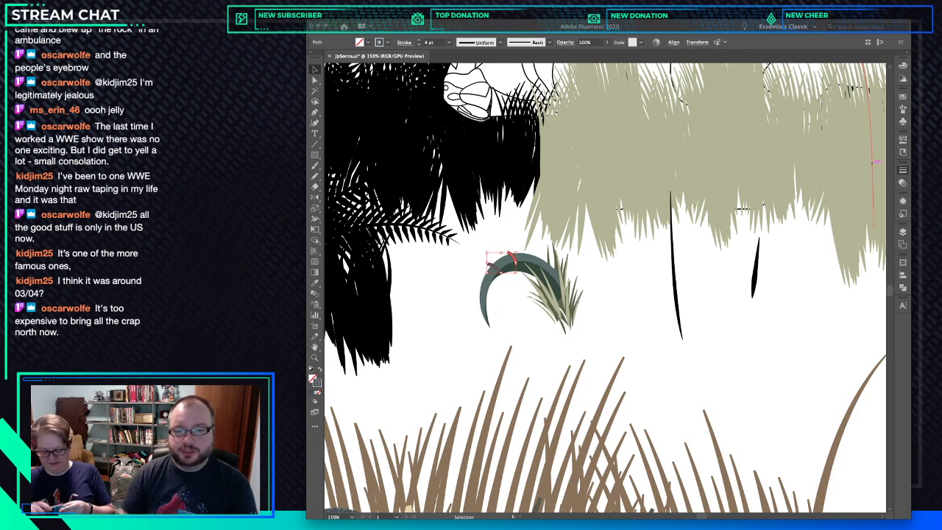
click(500, 42)
click(479, 99)
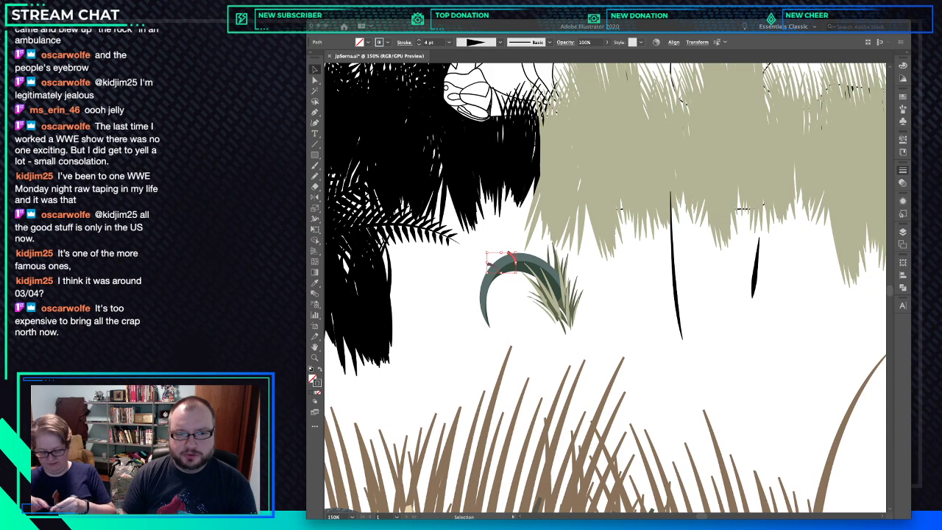
key(super+z)
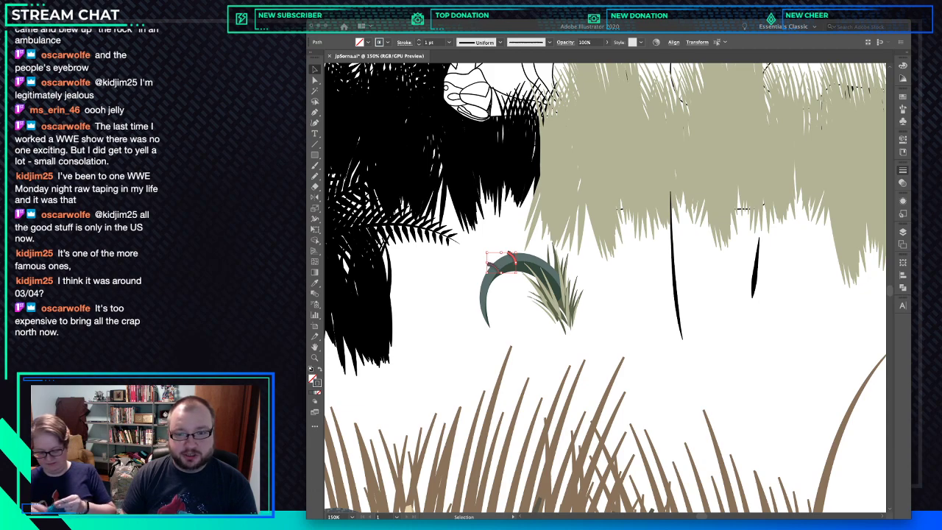
click(479, 96)
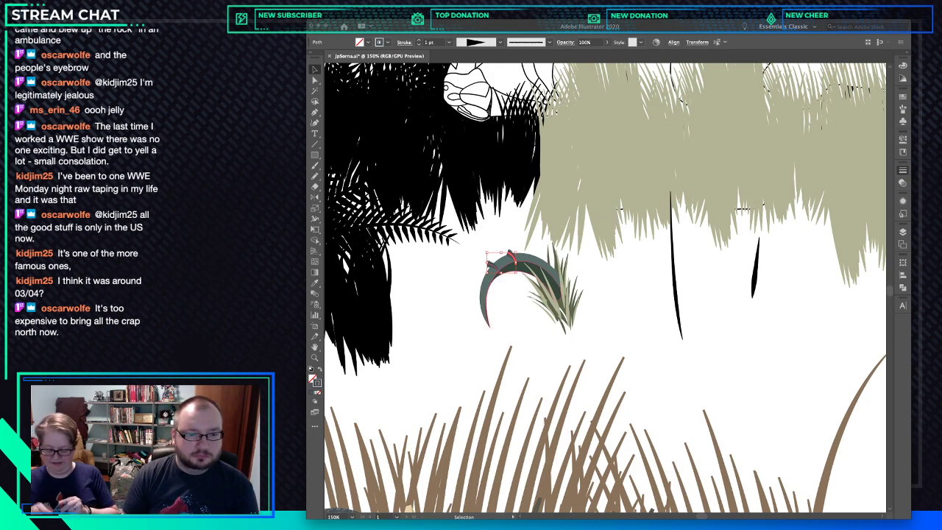
Enlarge both stripes slightly and place a copy of the upper stripe further along the crescent towards the grass clump.
drag(516, 272, 517, 277)
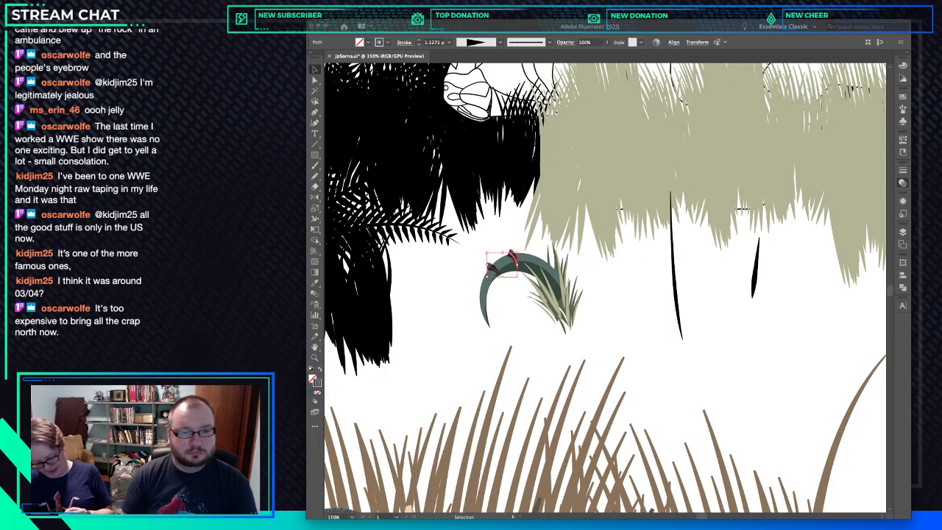
click(511, 258)
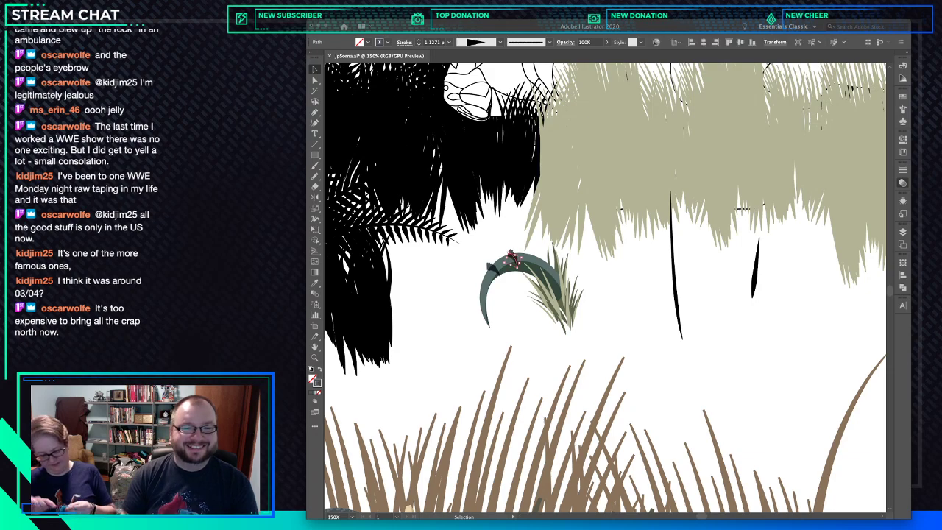
mouse_move(518, 266)
mouse_down()
mouse_move(512, 259)
mouse_move(550, 262)
mouse_up()
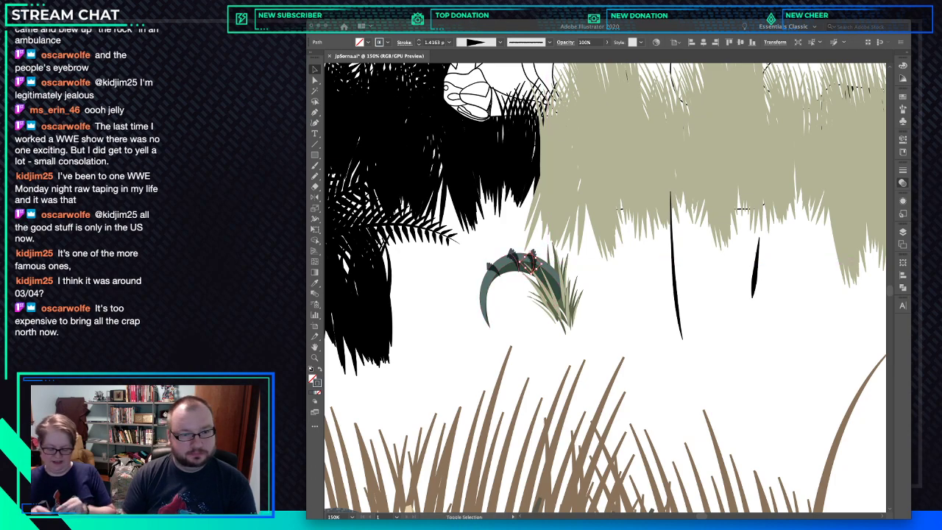
Fine-tune the size and angle of the middle stripe so the three stripes follow the crescent's curve.
shift+click(529, 263)
shift+click(495, 263)
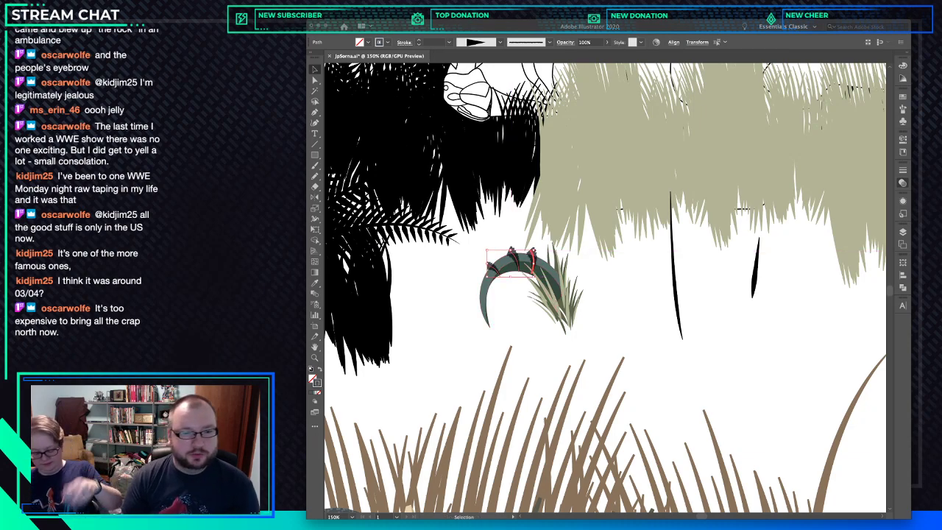
click(515, 289)
drag(514, 259, 515, 260)
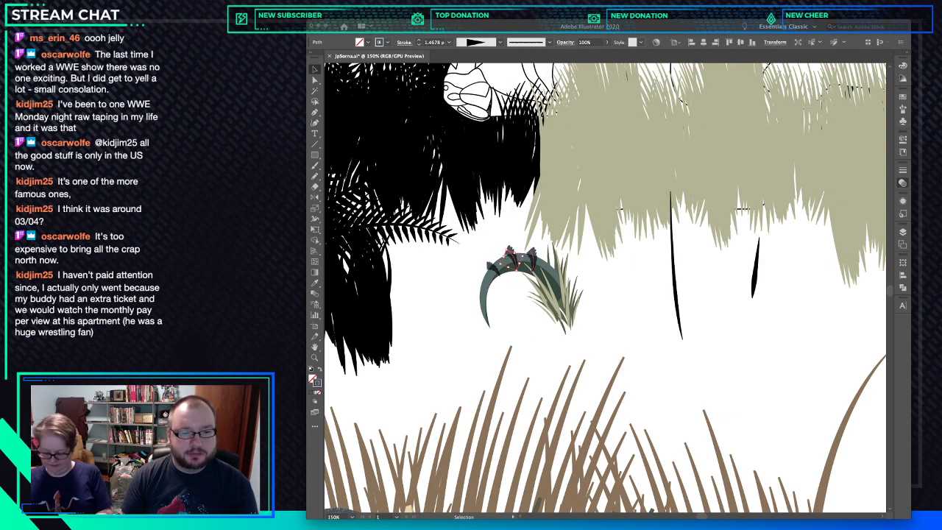
shift+click(533, 262)
shift+click(493, 270)
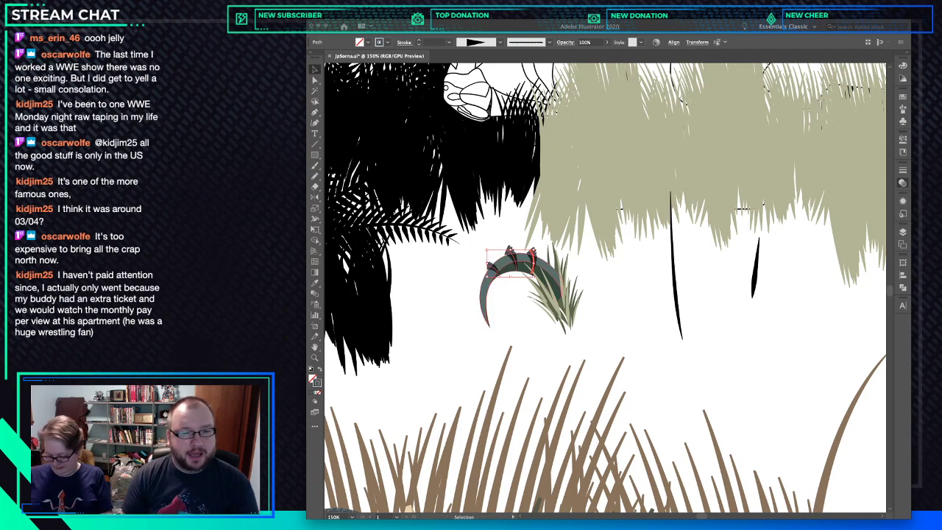
Place a fourth tapered stripe over the crescent beside the grass clump, angled across the curve.
click(550, 259)
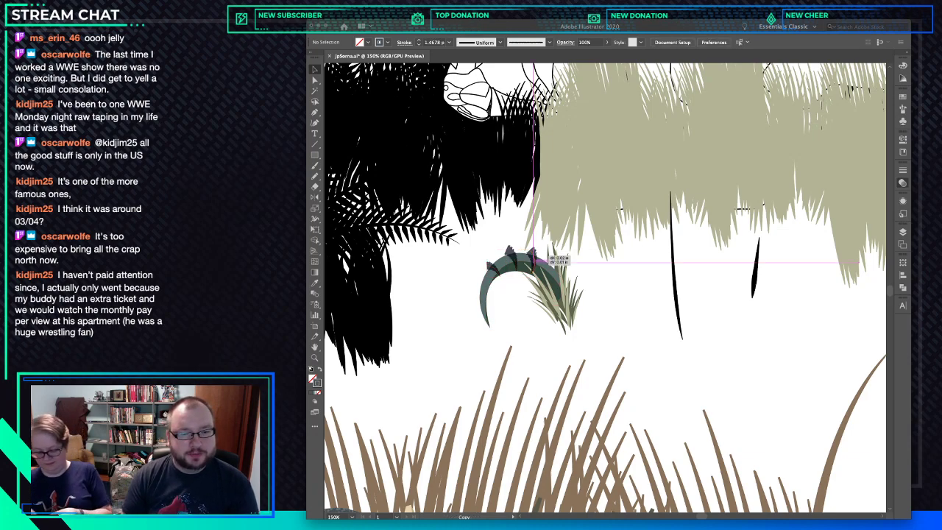
click(549, 265)
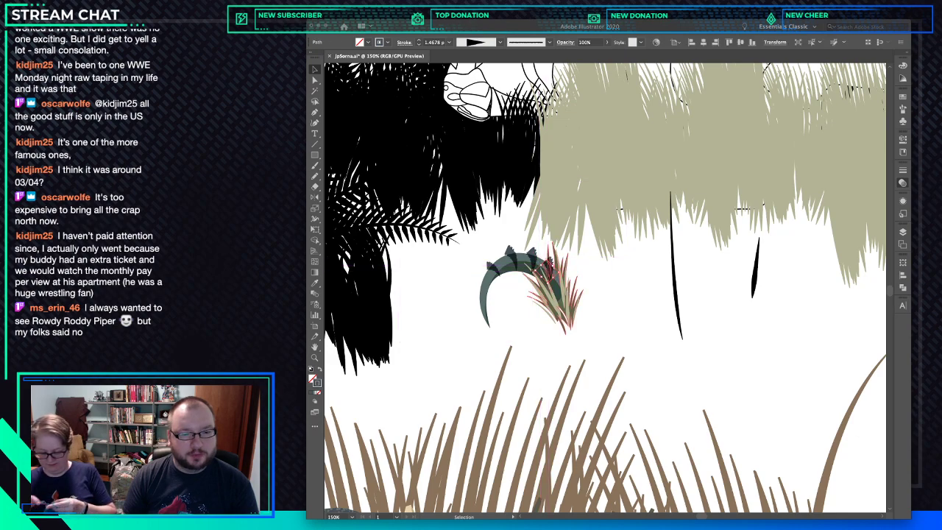
click(546, 269)
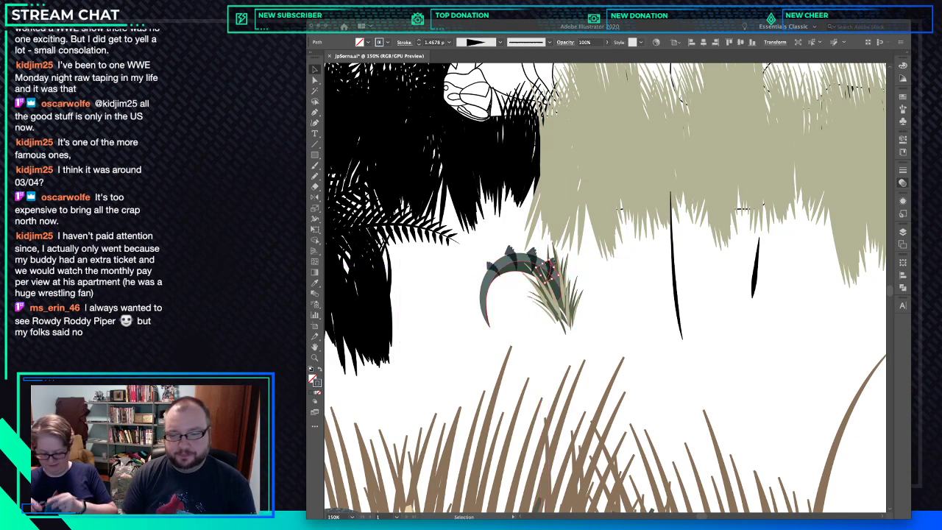
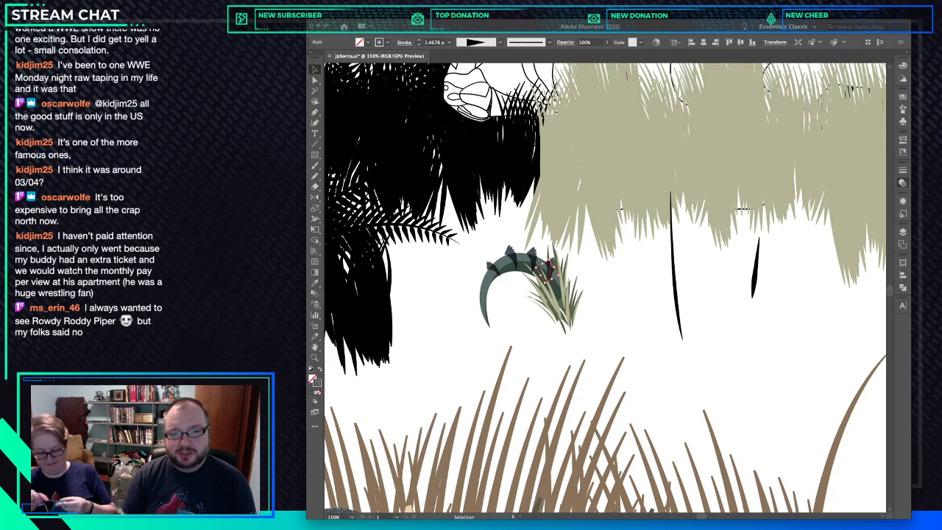
Duplicate the shaded crescent group in place in front of the four stripes.
key(ctrl+shift+a)
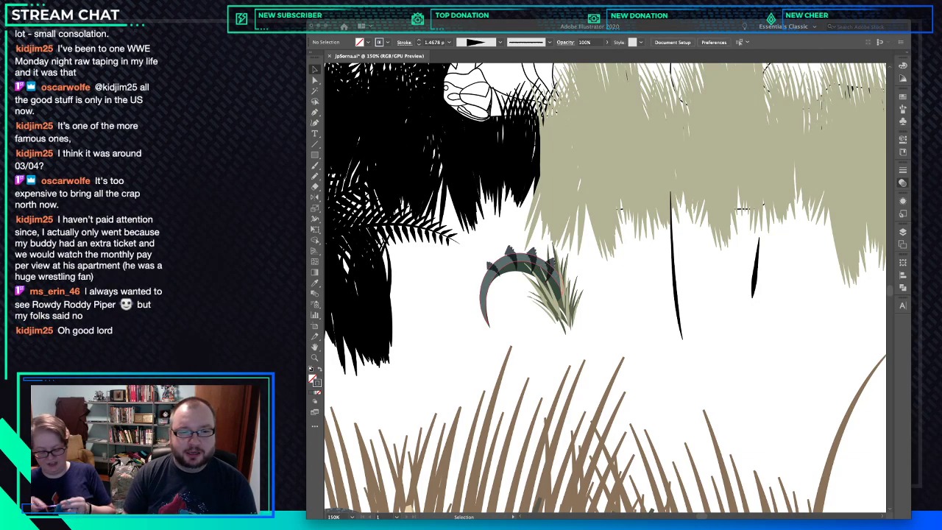
click(512, 272)
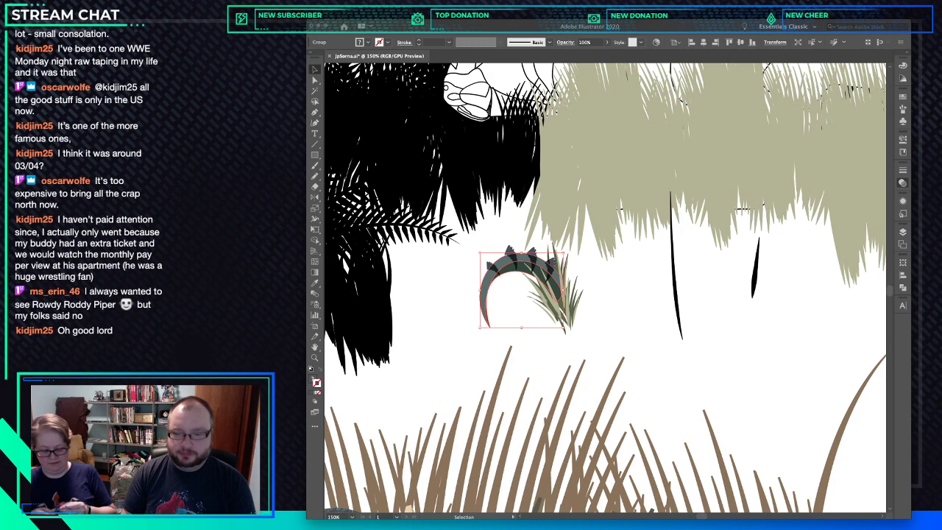
key(a)
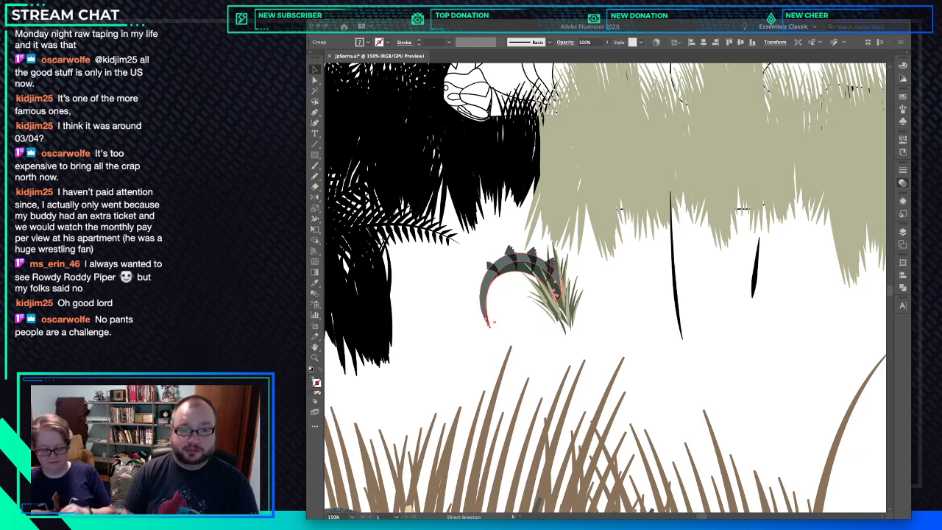
key(v)
click(550, 273)
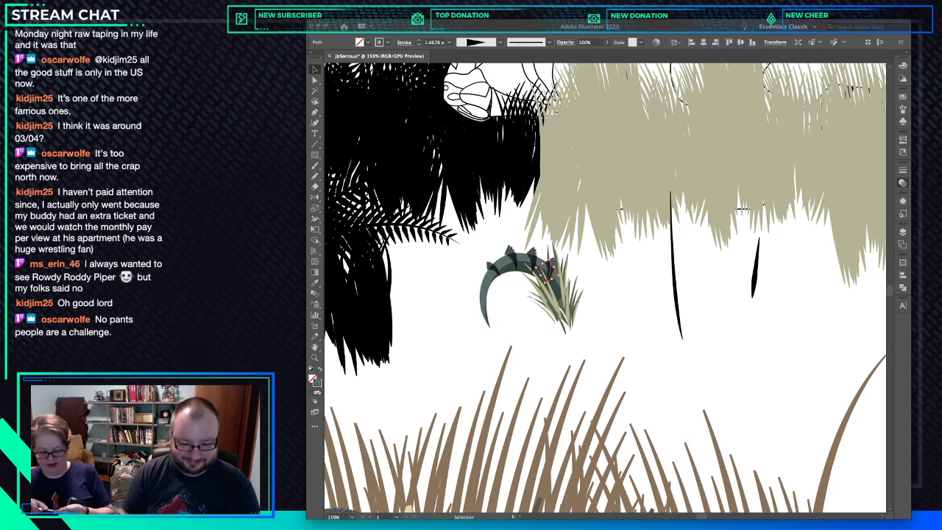
click(552, 275)
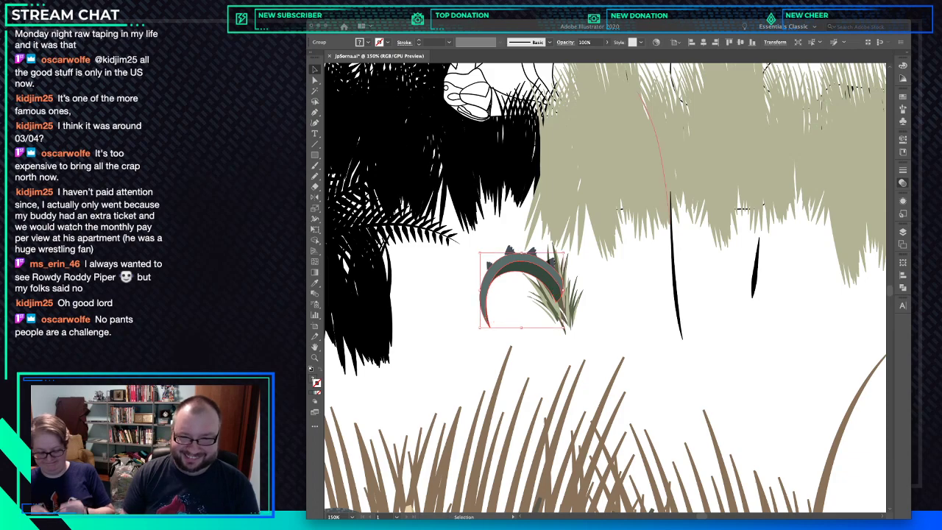
Unite the duplicated crescent into one shape and use it as a clipping mask for the four stripes.
click(903, 275)
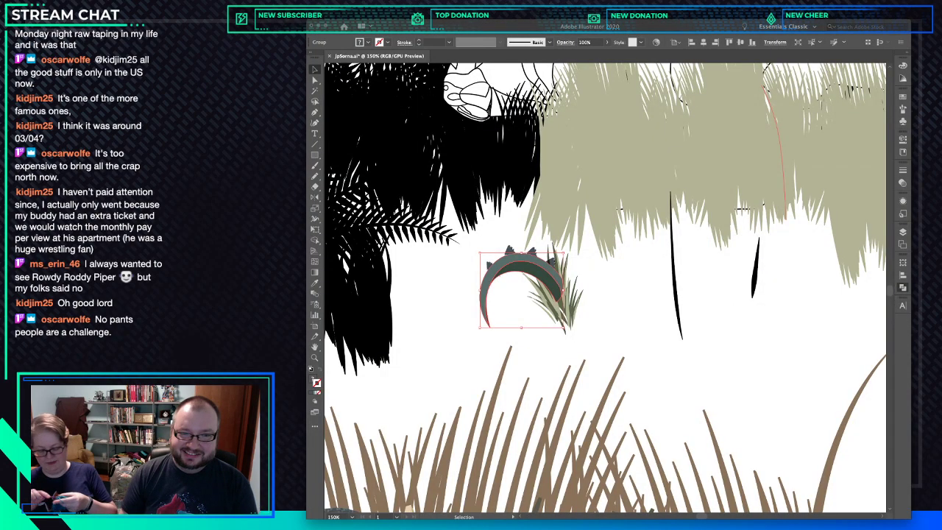
click(821, 280)
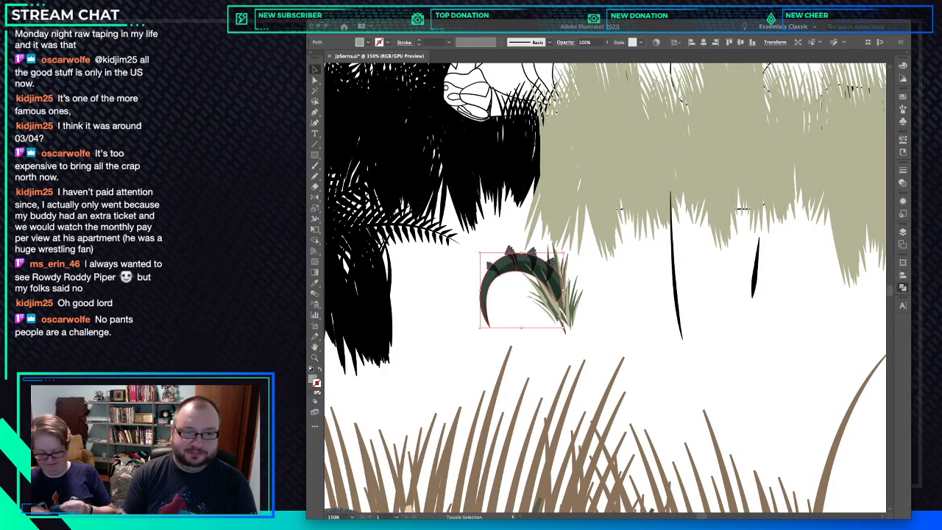
key(ctrl+z)
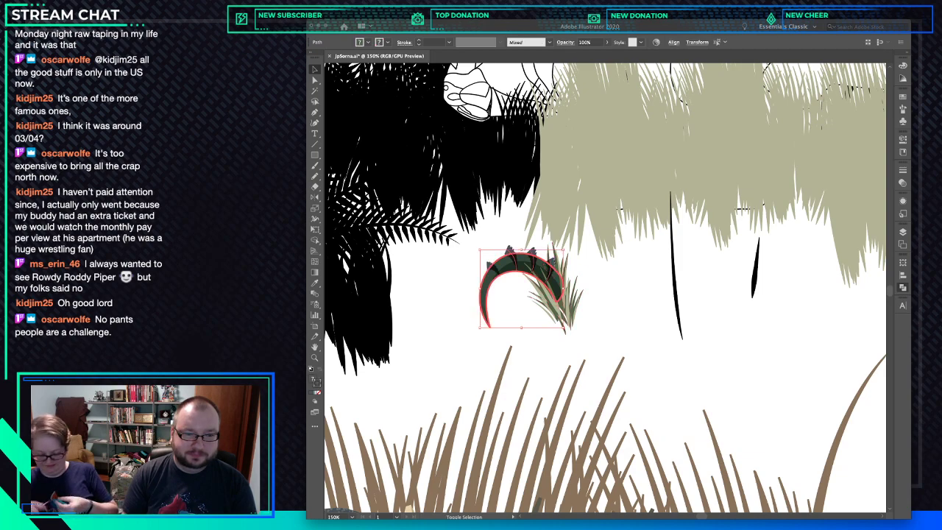
key(ctrl+7)
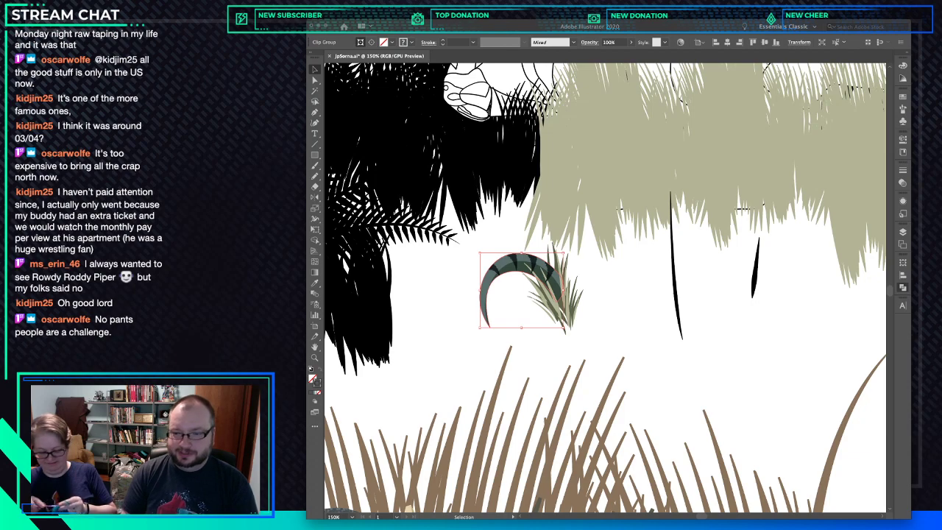
Select the four stripes inside the clip group and reduce their opacity to 40%.
key(a)
click(489, 257)
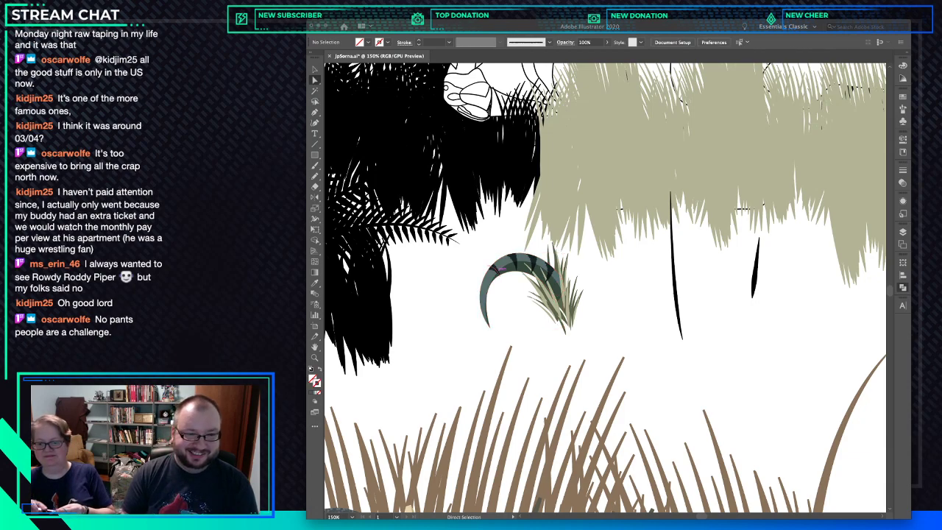
click(493, 269)
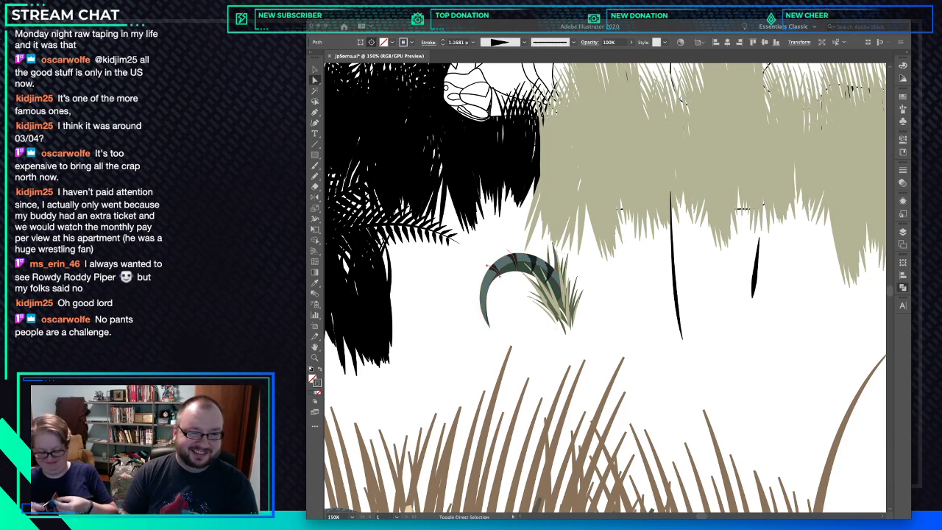
shift+click(532, 263)
shift+click(549, 273)
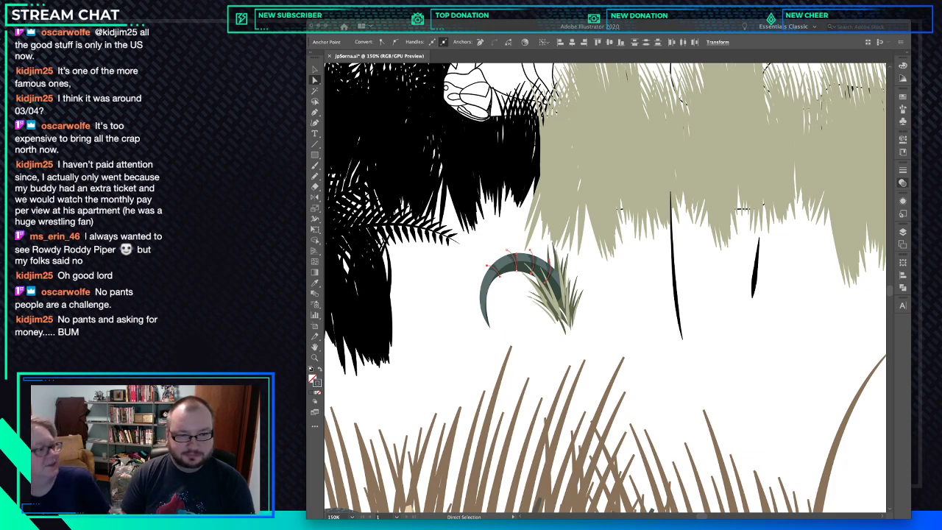
key(super+shift+a)
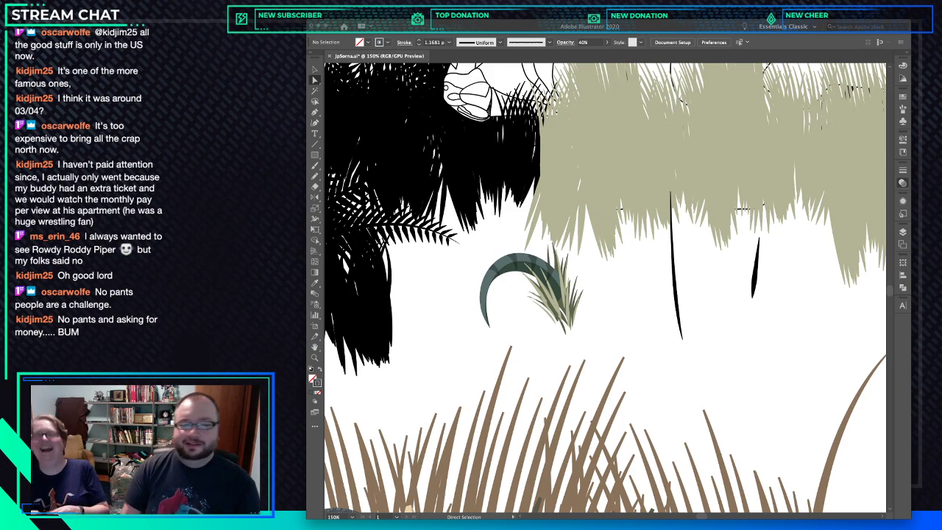
Cut the clipped stripe group and paste it back in place on the crescent.
key(v)
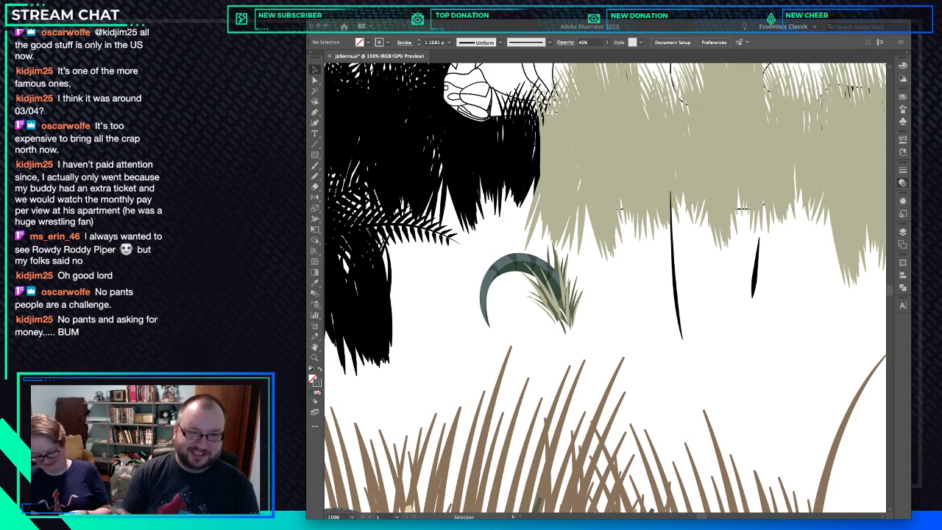
click(515, 259)
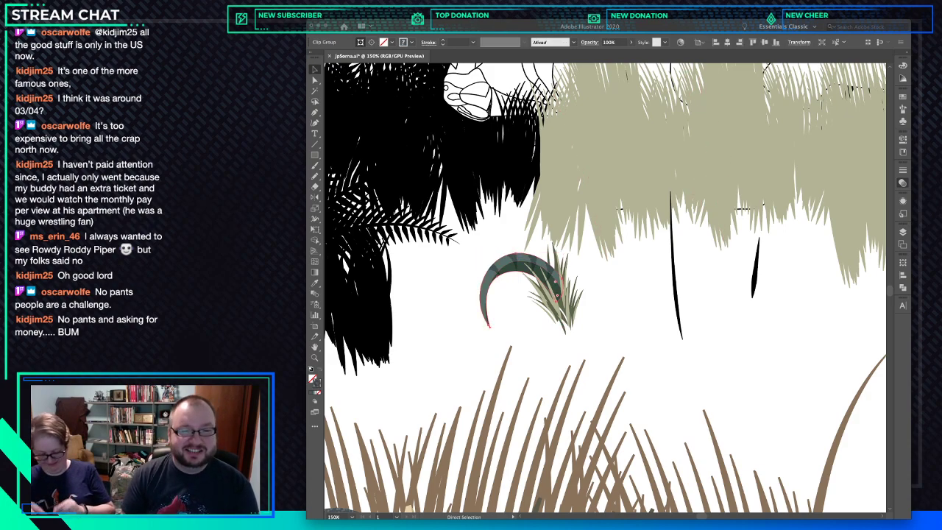
key(a)
key(v)
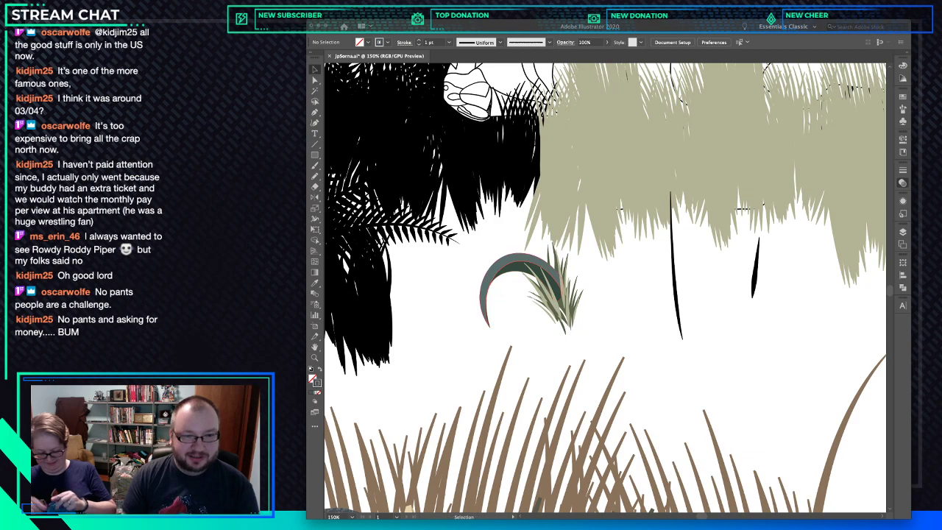
key(a)
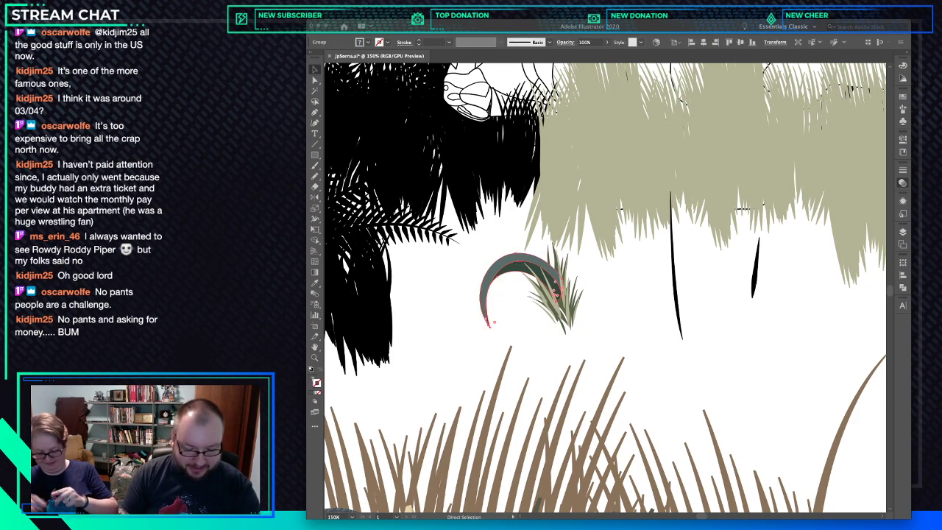
key(v)
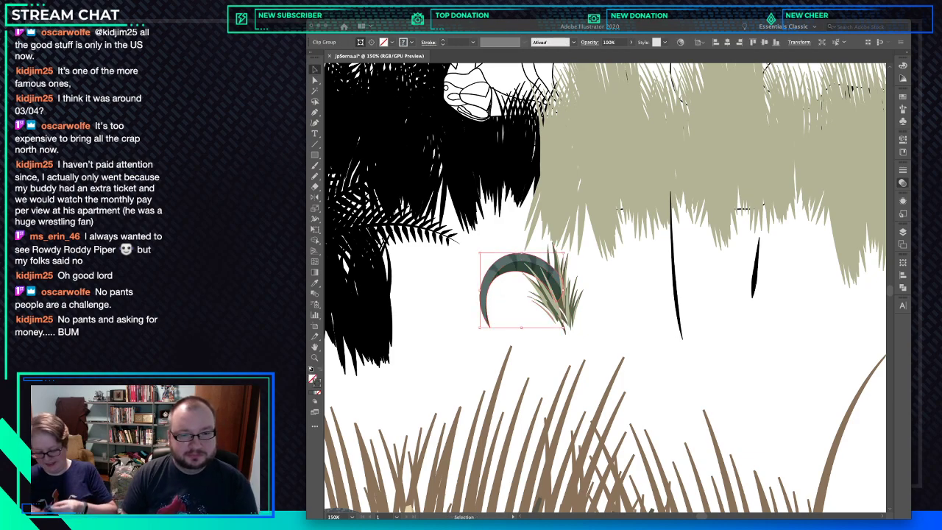
key(super+shift+a)
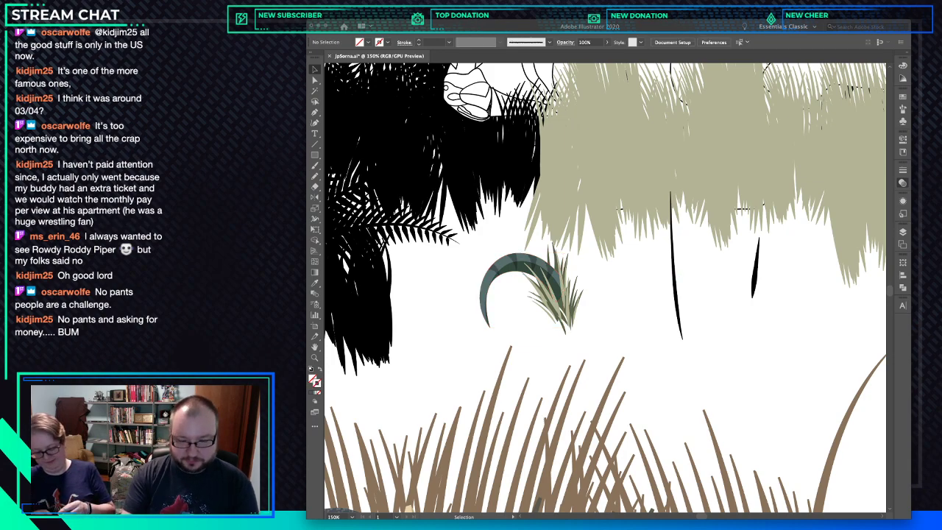
Select the four black fern fronds above the left grass clump and scale them up slightly.
key(super+minus)
key(super+minus)
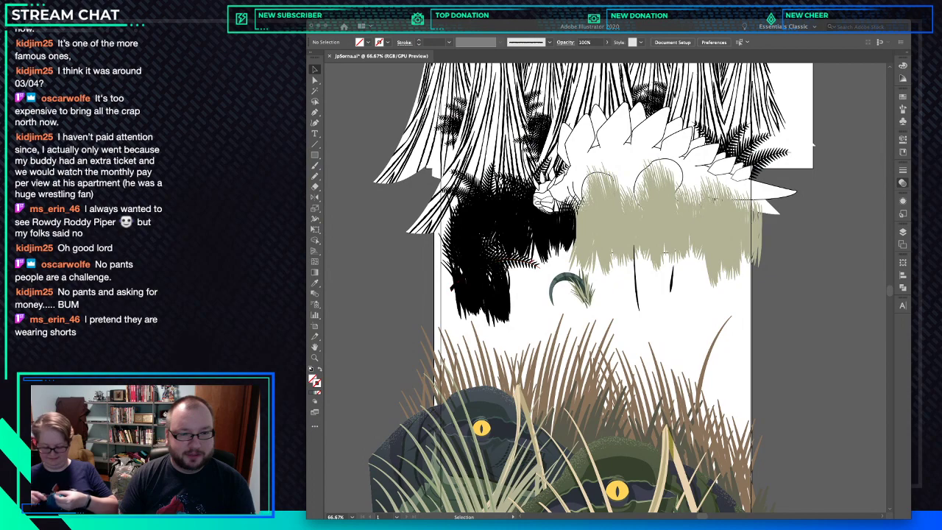
click(523, 262)
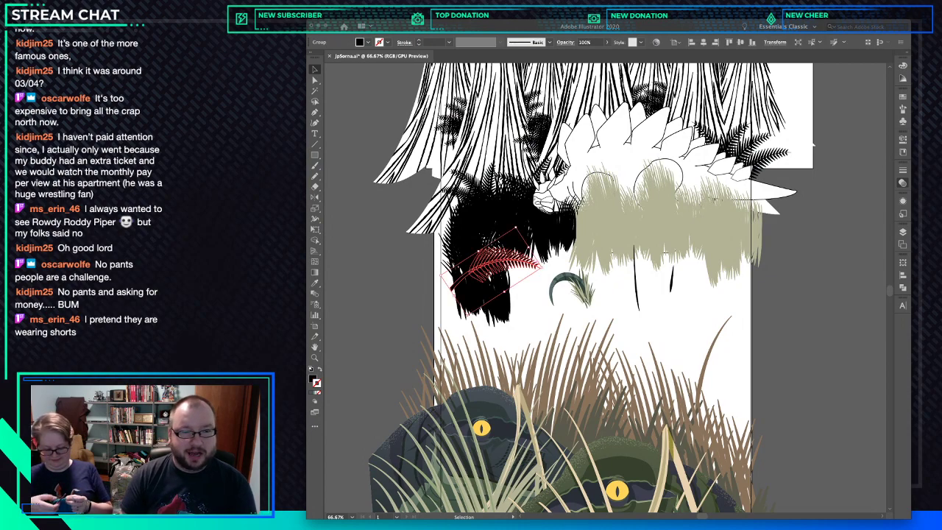
shift+click(504, 237)
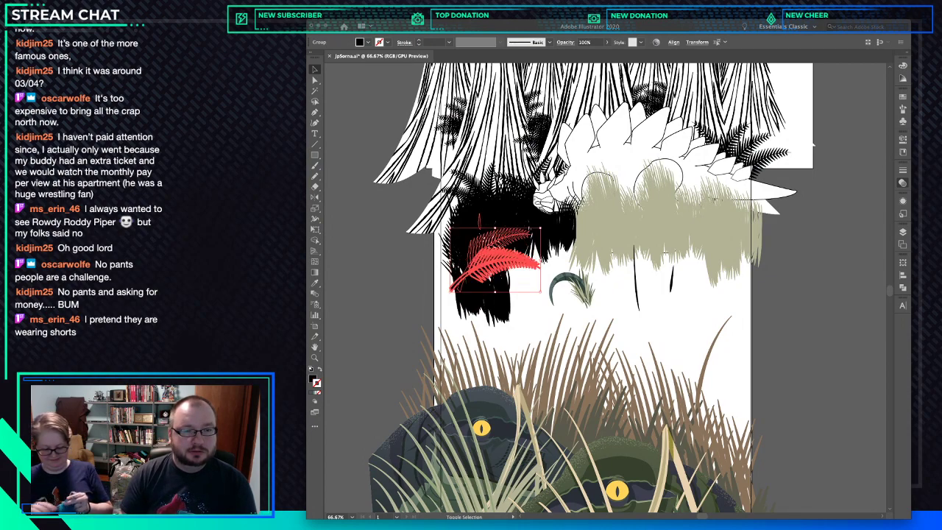
shift+click(490, 219)
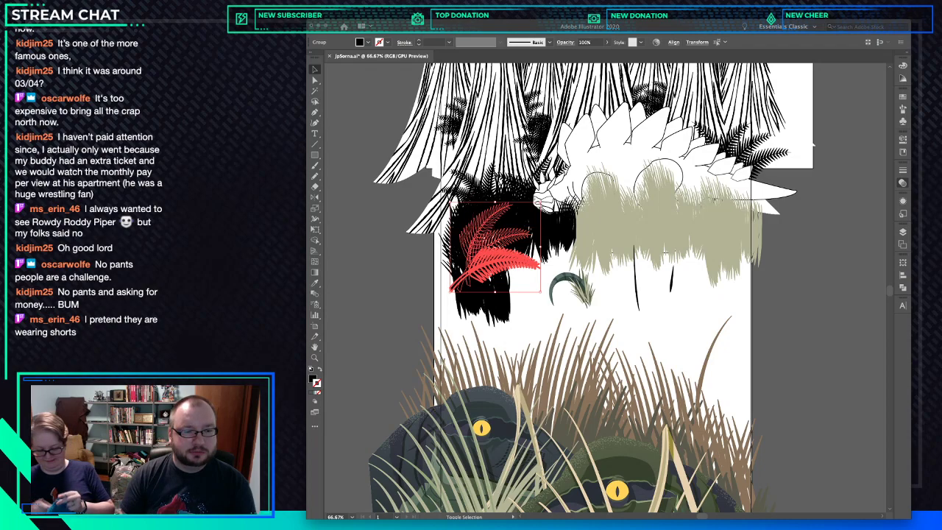
shift+click(463, 223)
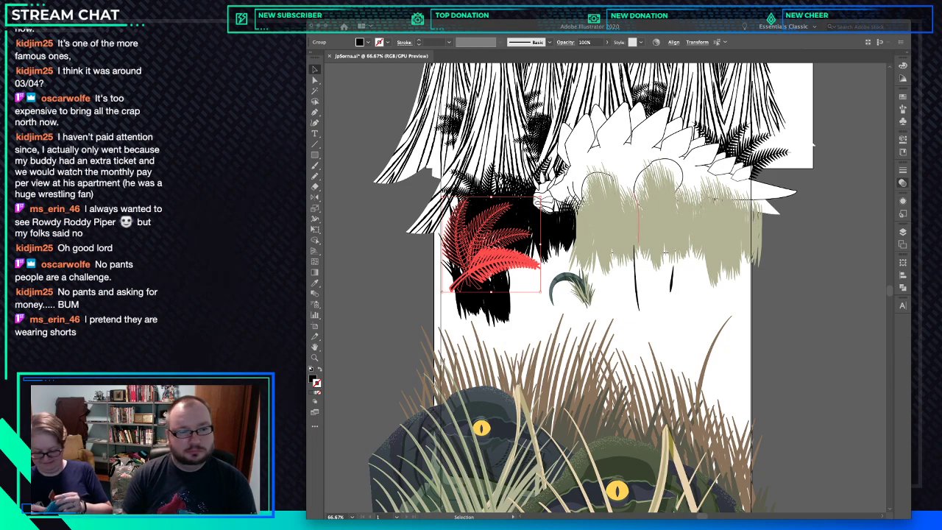
drag(442, 244, 433, 245)
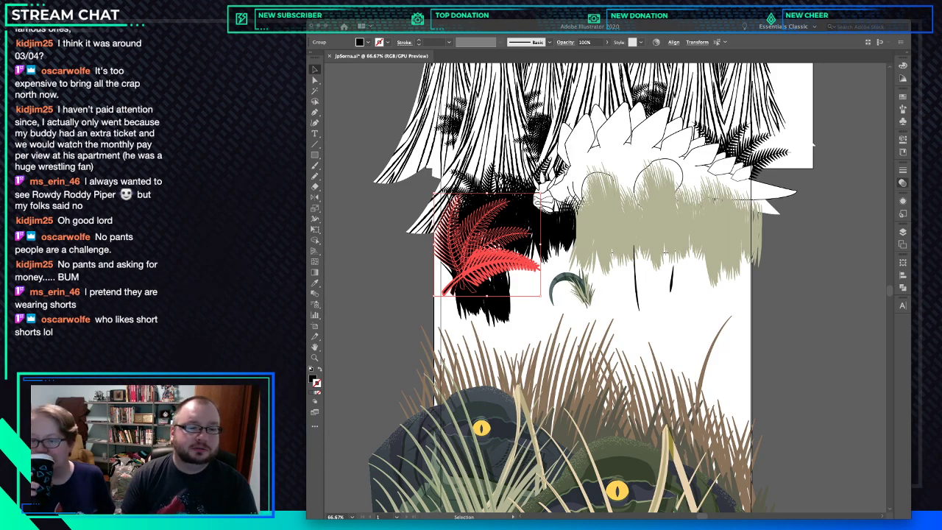
key(ctrl+shift+a)
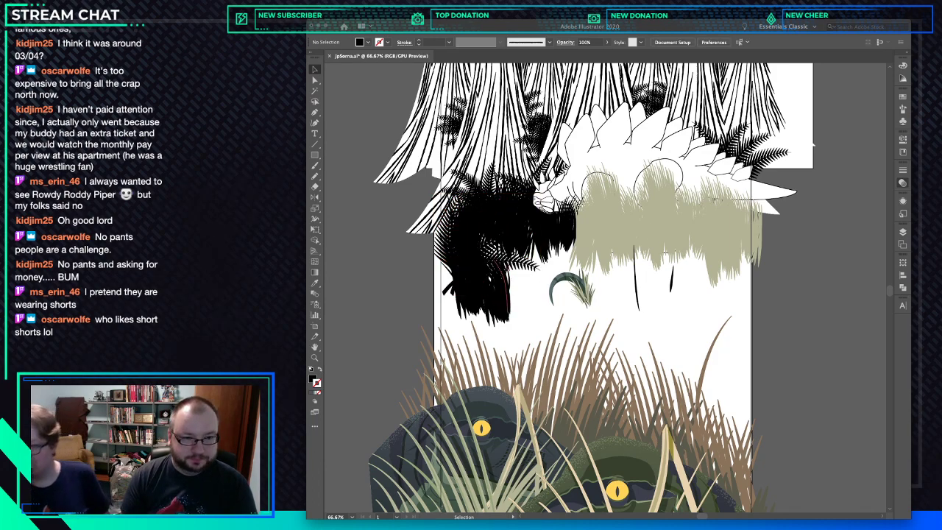
Select all the black grass strokes in the clump below the ferns and recolor them pale yellow.
drag(517, 299, 462, 291)
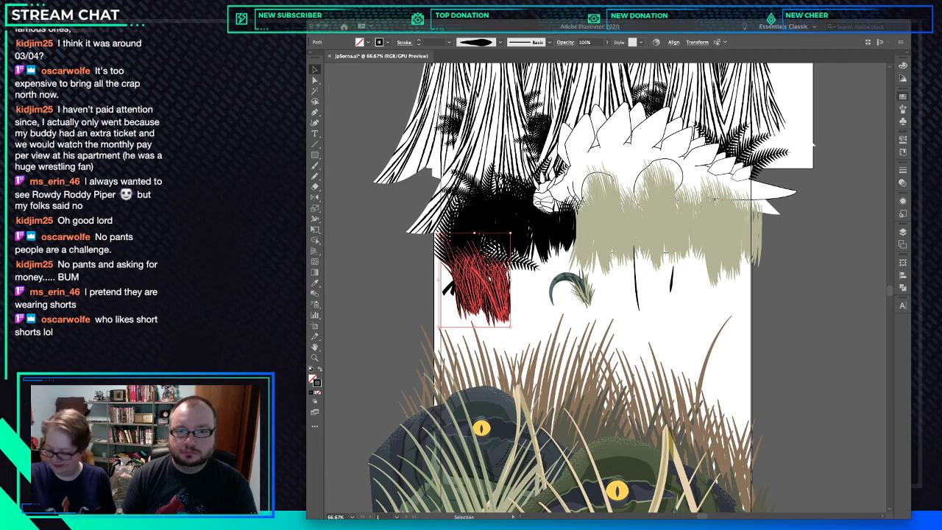
click(799, 153)
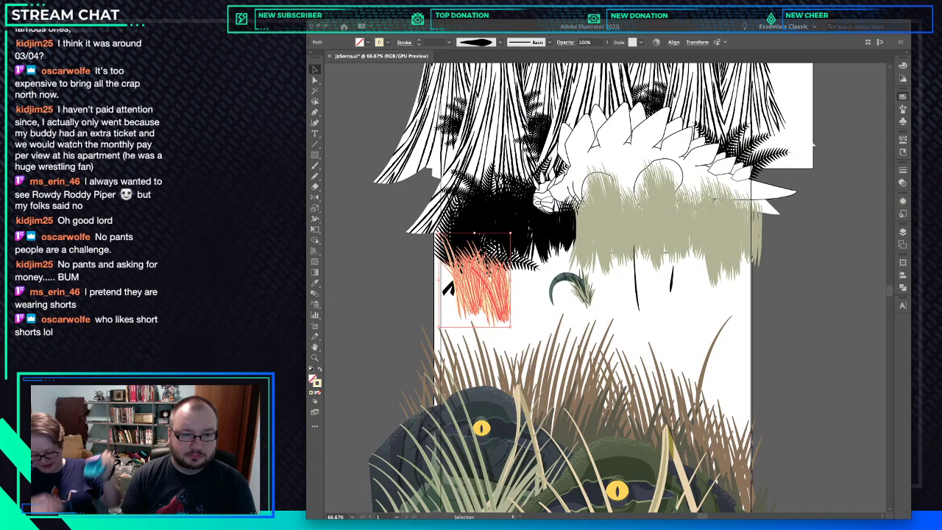
click(828, 243)
Select several blades spread across the pale yellow clump and recolor their strokes grey-green.
click(501, 288)
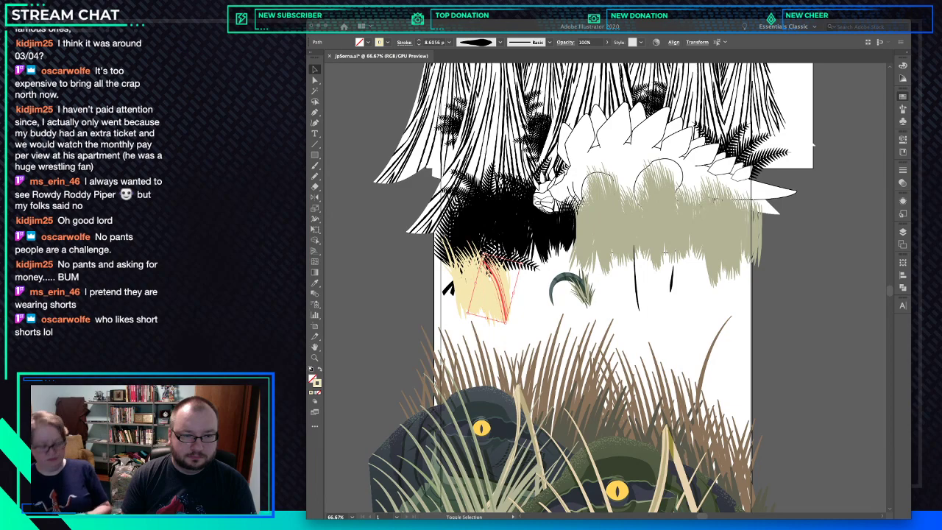
shift+click(483, 283)
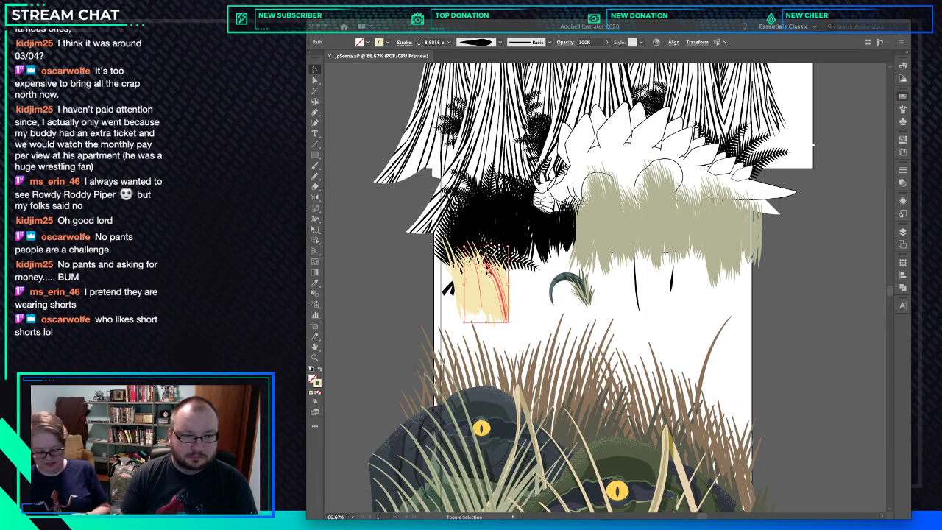
shift+click(462, 292)
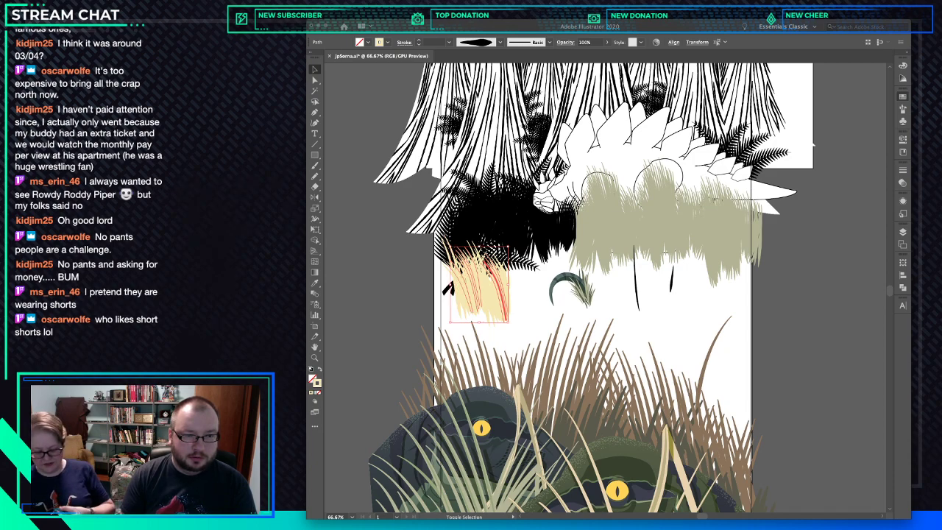
shift+click(446, 295)
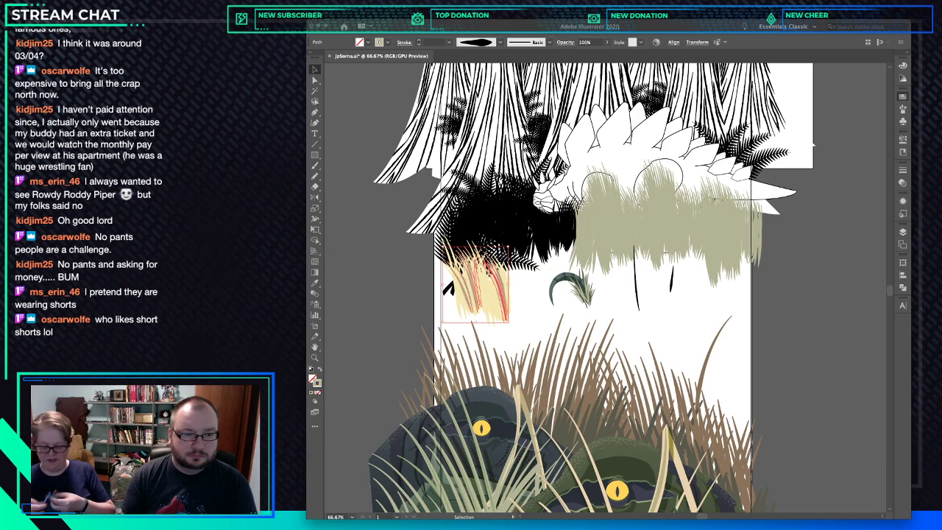
key(super+shift+a)
Recolor one more blade in the middle of the pale yellow clump grey-green.
drag(493, 285, 514, 285)
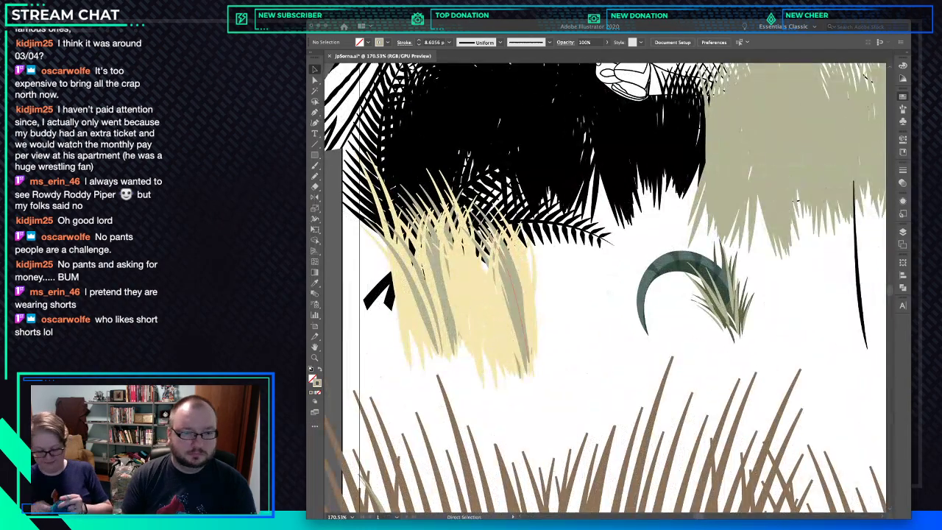
key(v)
click(450, 279)
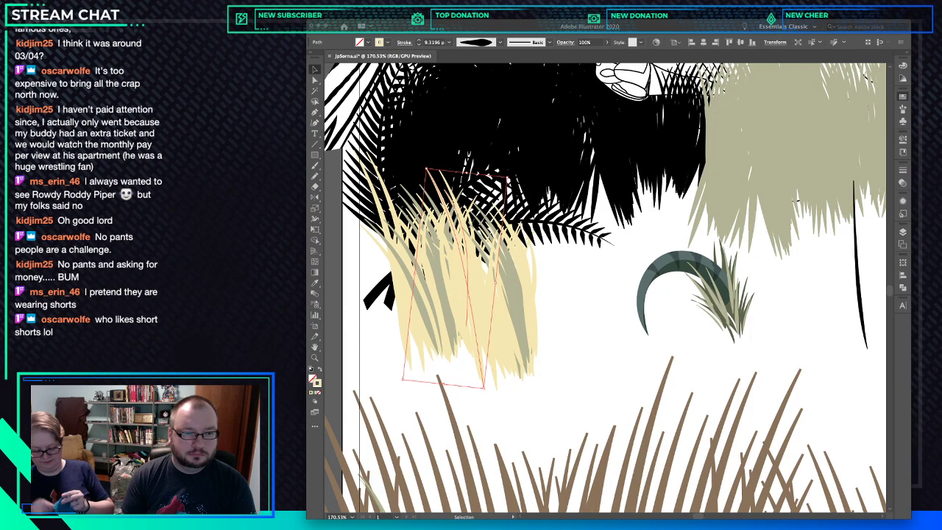
click(467, 273)
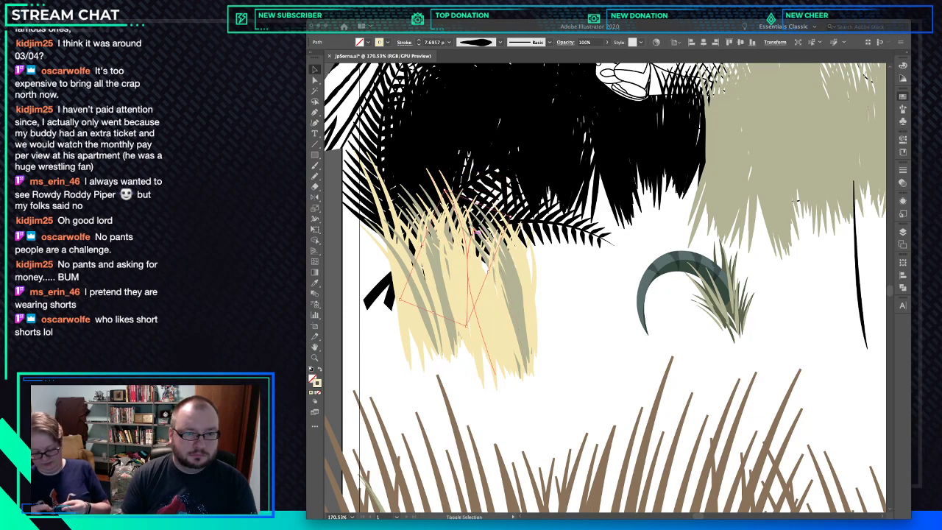
shift+click(478, 269)
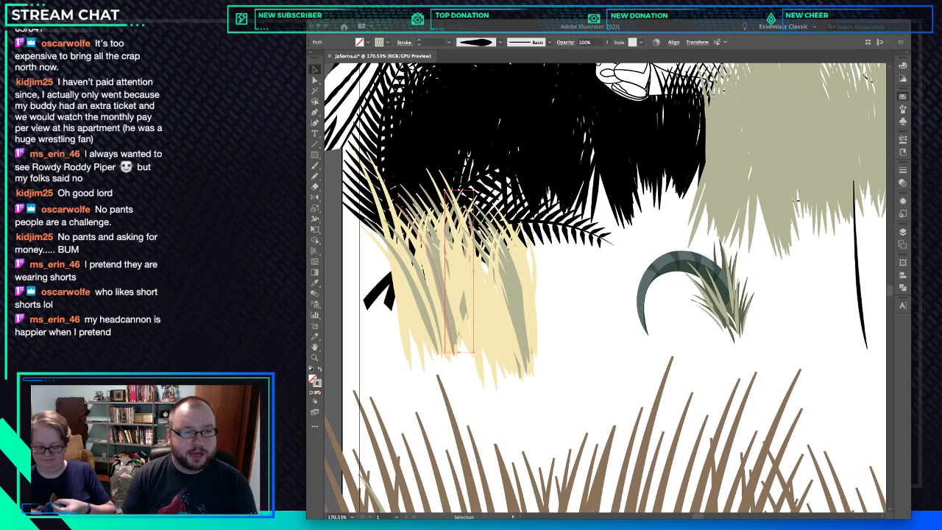
Move a pale yellow blade to the clump's left part and reflect it so it leans the opposite way.
click(440, 288)
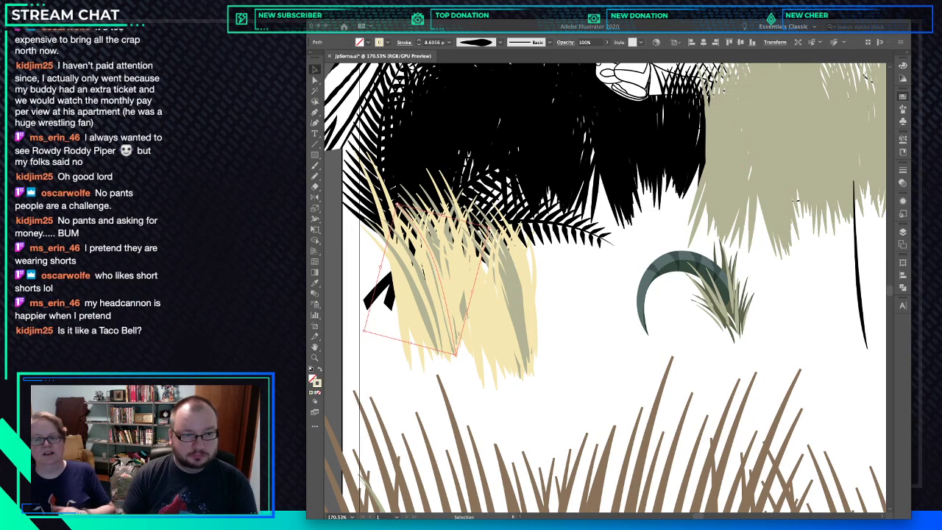
click(423, 301)
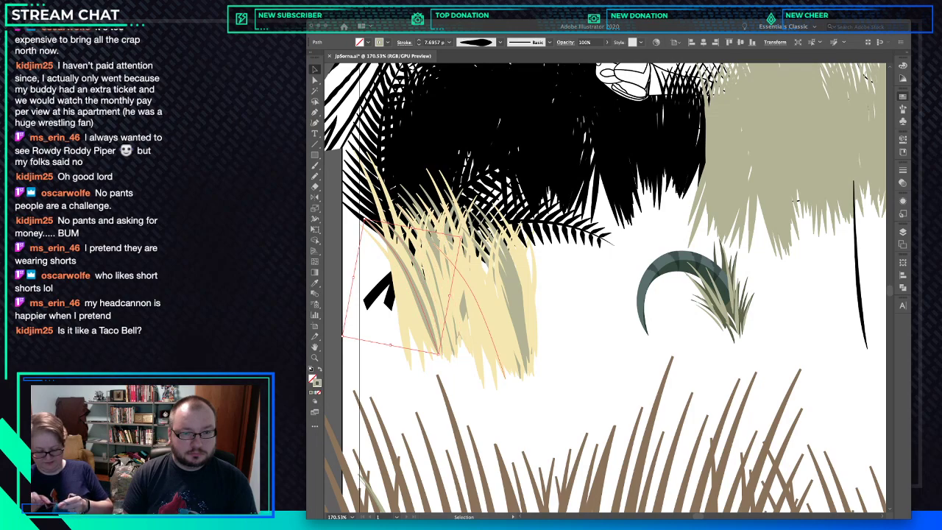
mouse_move(480, 269)
mouse_down()
mouse_move(403, 286)
mouse_move(413, 286)
mouse_up()
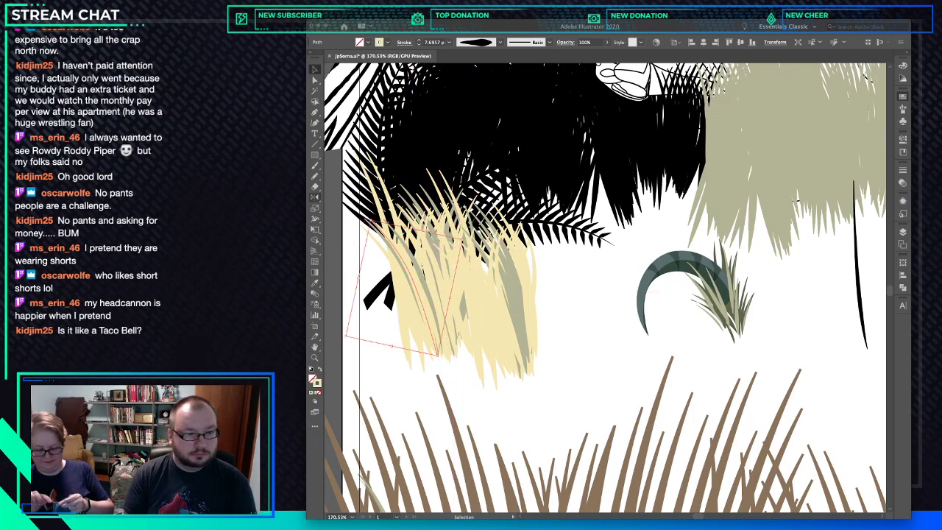
key(o)
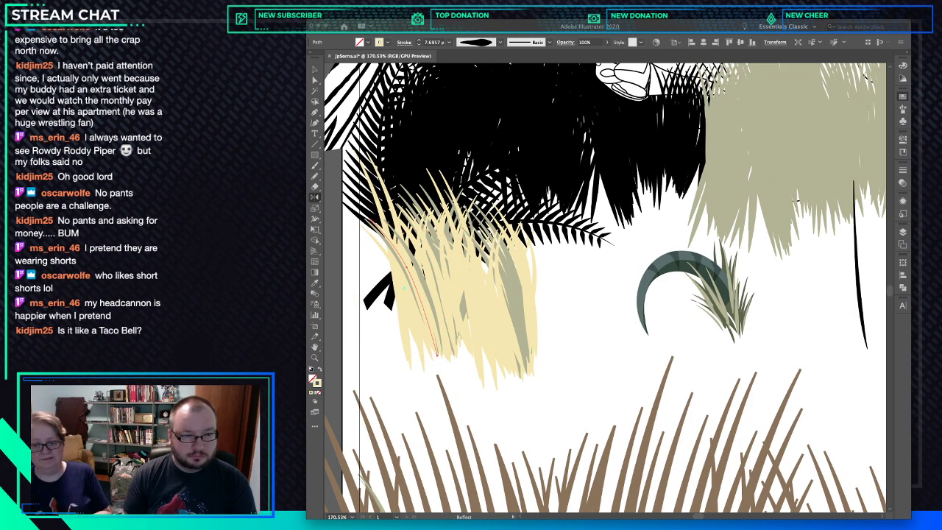
key(Return)
key(v)
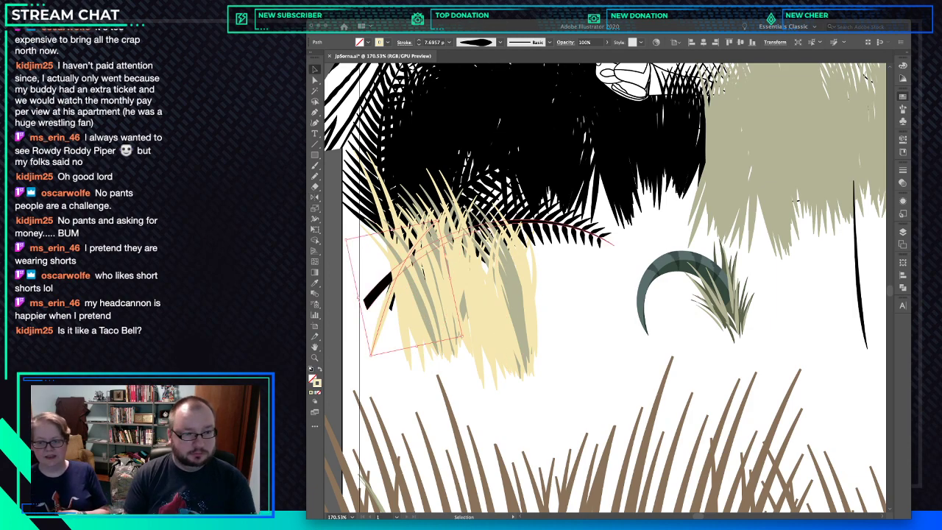
Resize and slightly rotate the reflected blade so that it fits within the left part of the clump.
drag(358, 296, 395, 290)
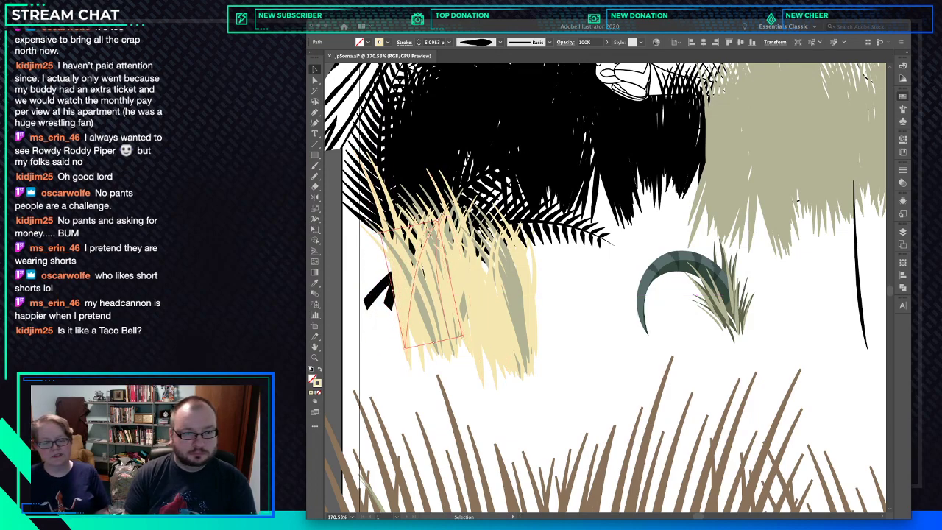
click(439, 254)
click(436, 230)
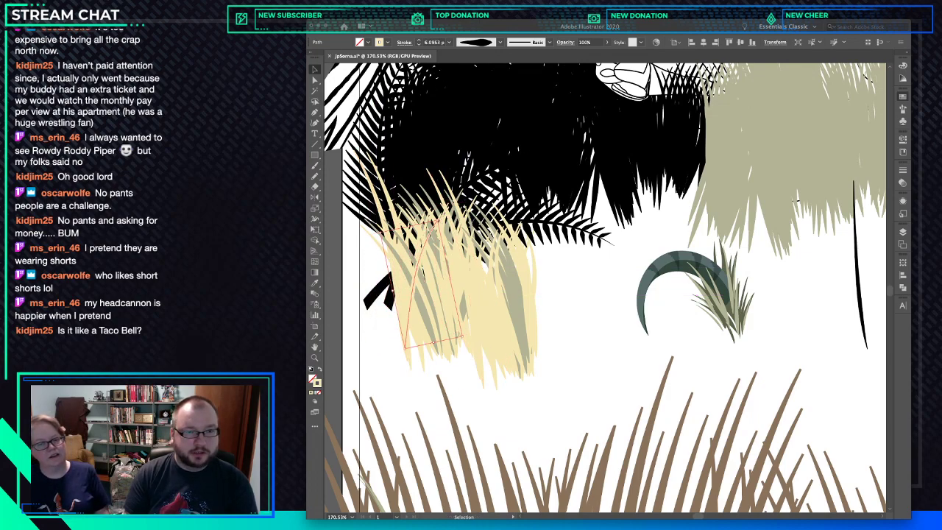
drag(444, 215, 440, 214)
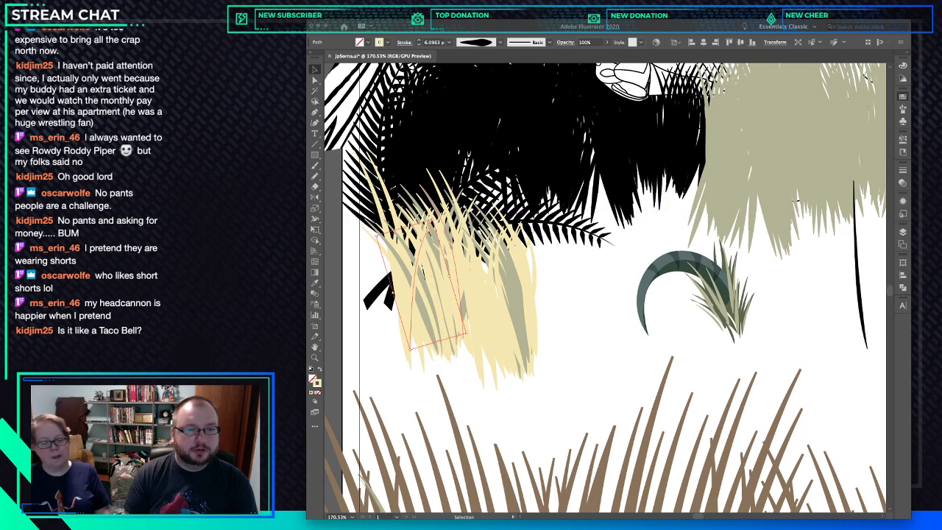
drag(450, 275, 462, 272)
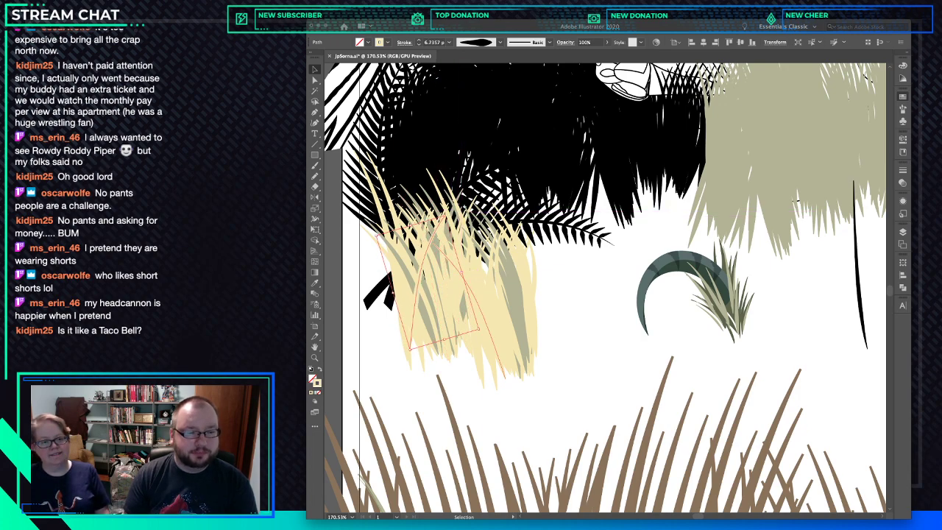
key(ctrl+shift+a)
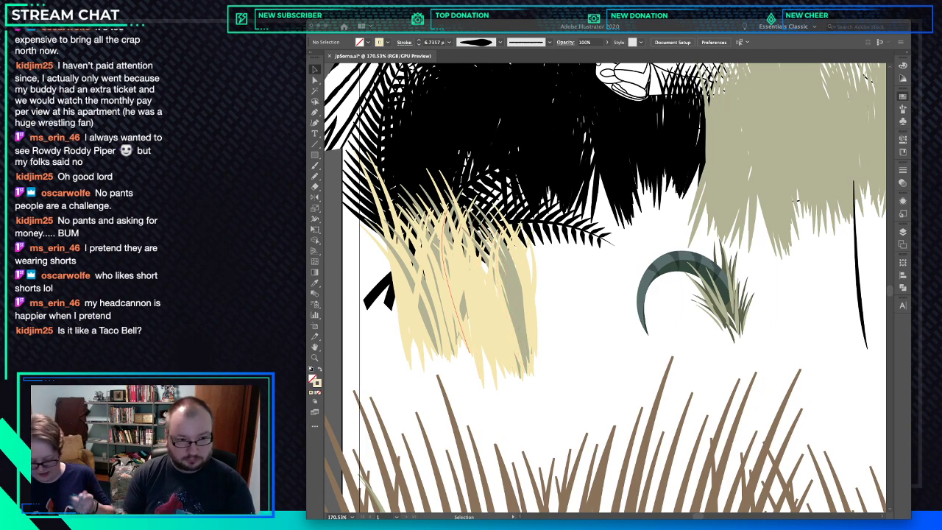
Sketch a jagged grass-like shading shape with the Pencil over the clump's lower left part and fill it brown without a stroke.
key(m)
key(n)
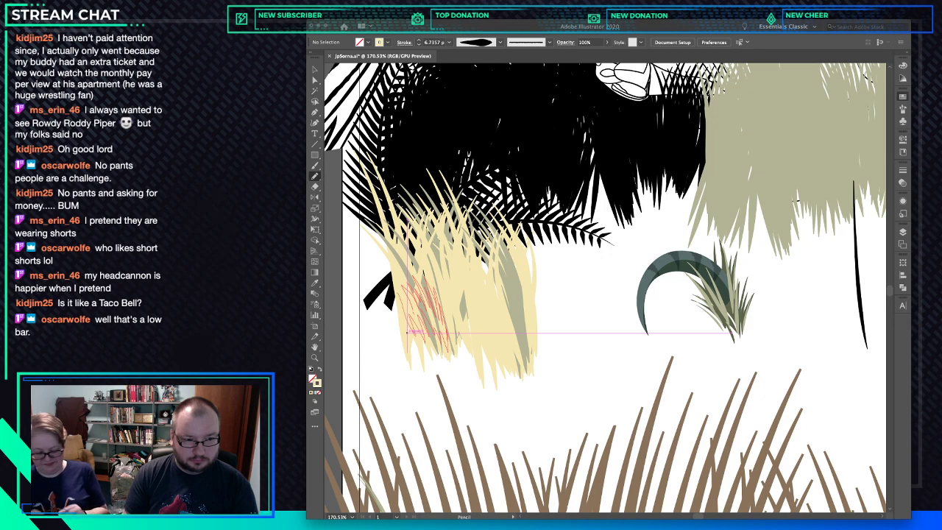
drag(407, 332, 447, 352)
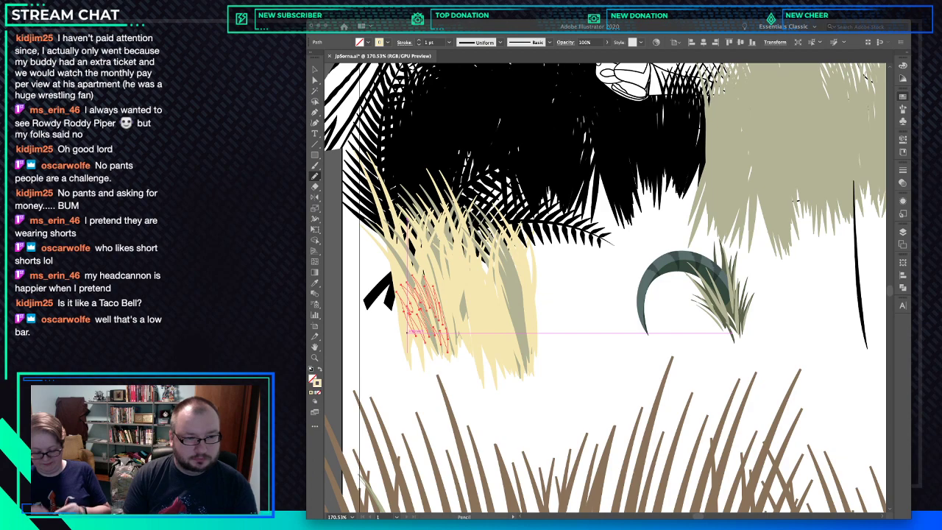
key(shift+x)
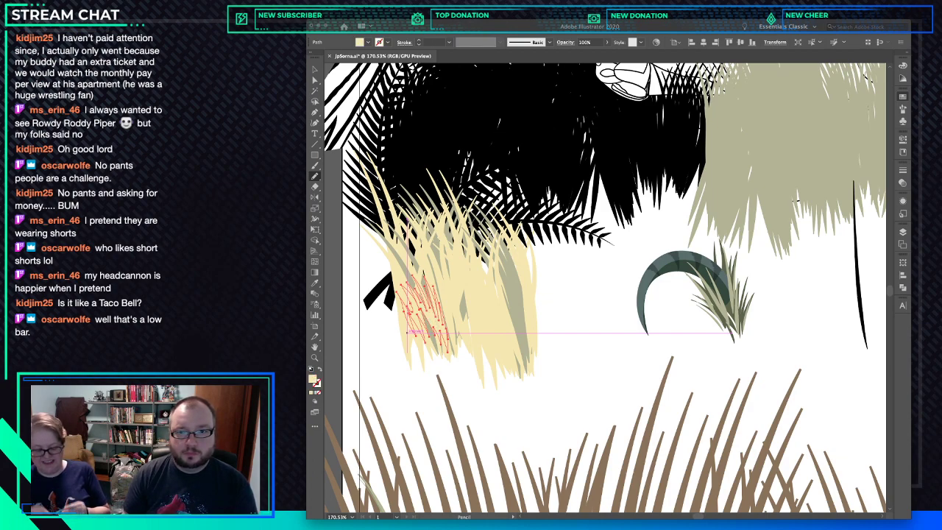
key(v)
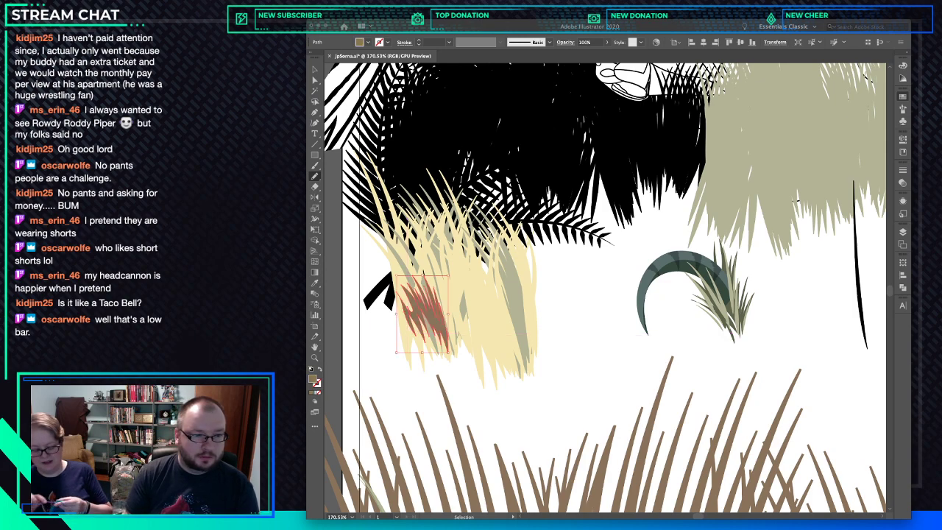
Try cutting the brown shading shape and pasting it behind a blade in the clump's left part.
key(super+x)
super+click(428, 297)
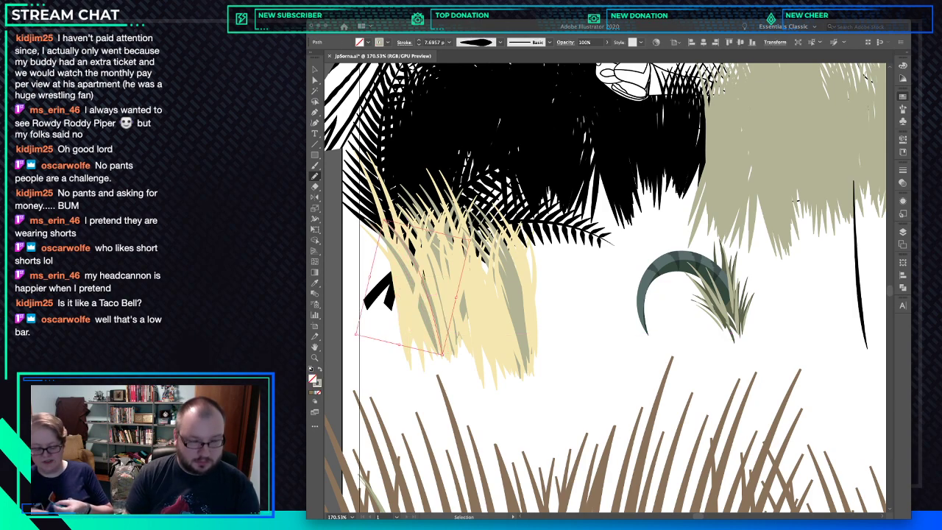
key(super+b)
key(super+z)
key(super+z)
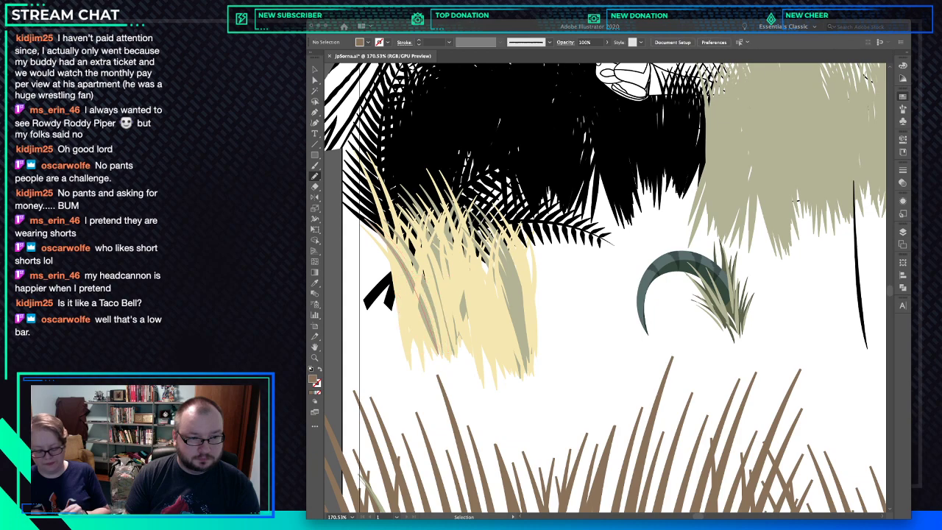
key(super+z)
key(super+shift+z)
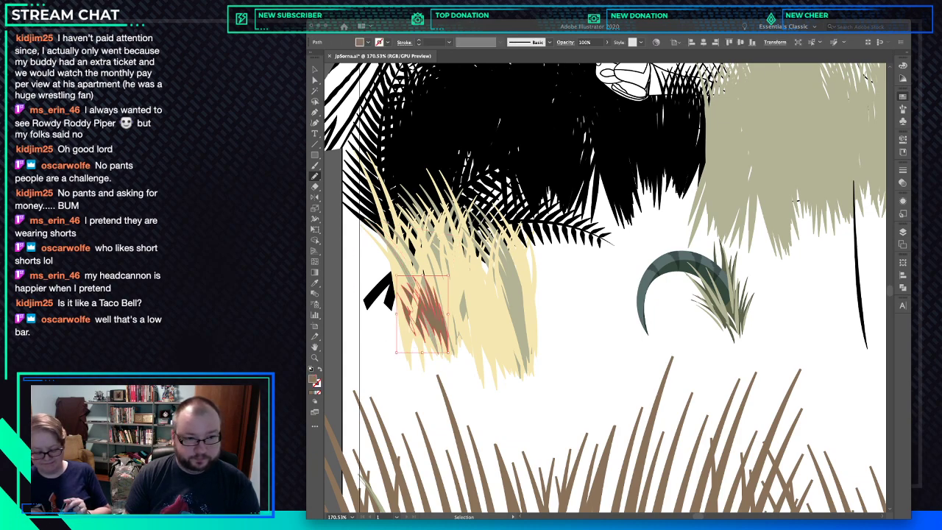
Place the brown shading shape behind the pale yellow blade that crosses its left edge.
key(super+z)
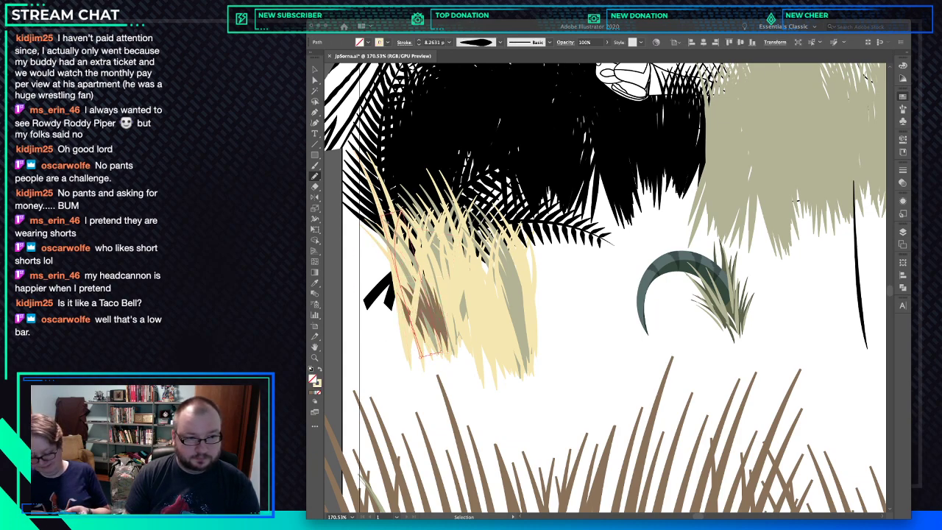
key(super+shift+z)
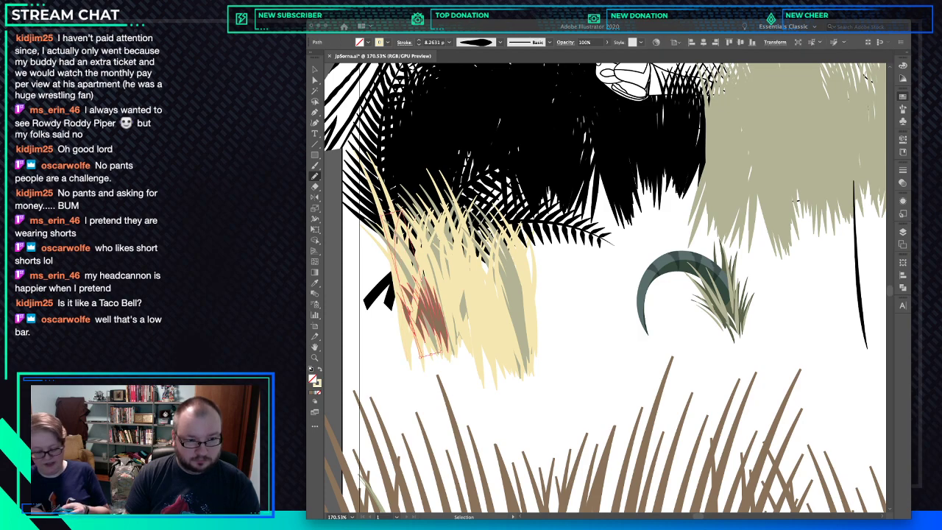
key(super+shift+z)
key(super+z)
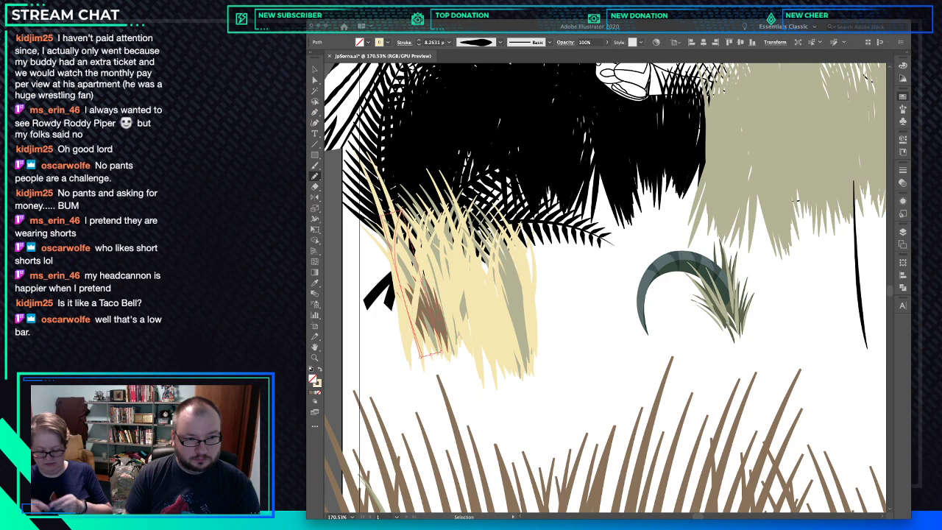
key(super+z)
key(super+z)
key(super+z)
key(super+z)
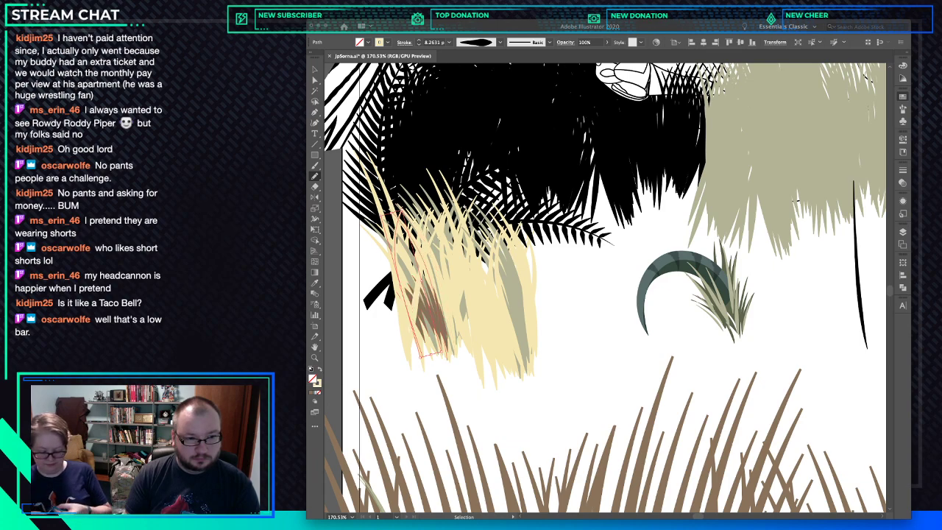
key(super+z)
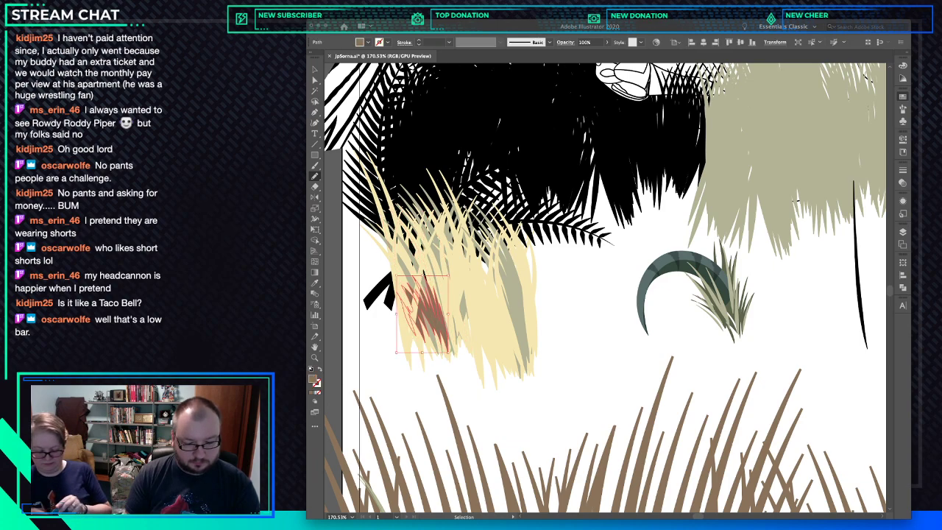
key(super+z)
key(super+z)
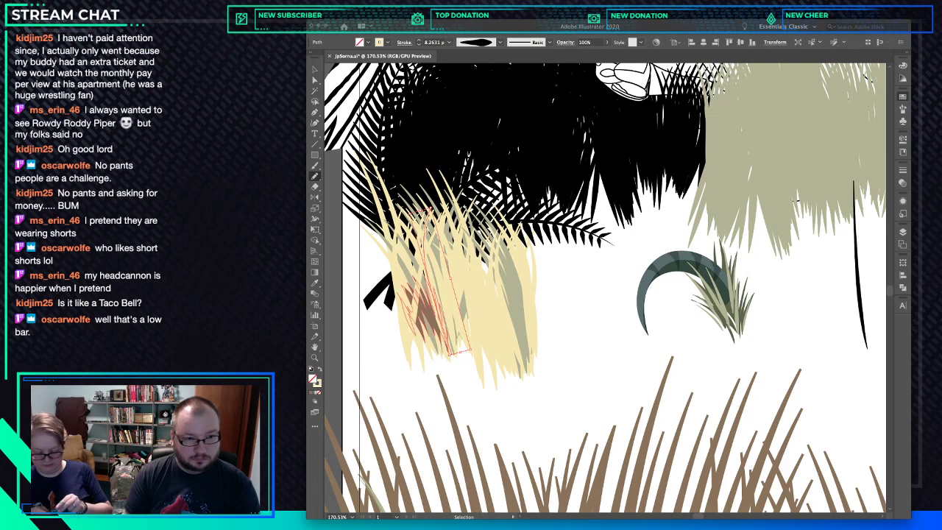
Tuck the brown shading behind more of the pale yellow blades crossing it, so that it shows only between them.
key(super+z)
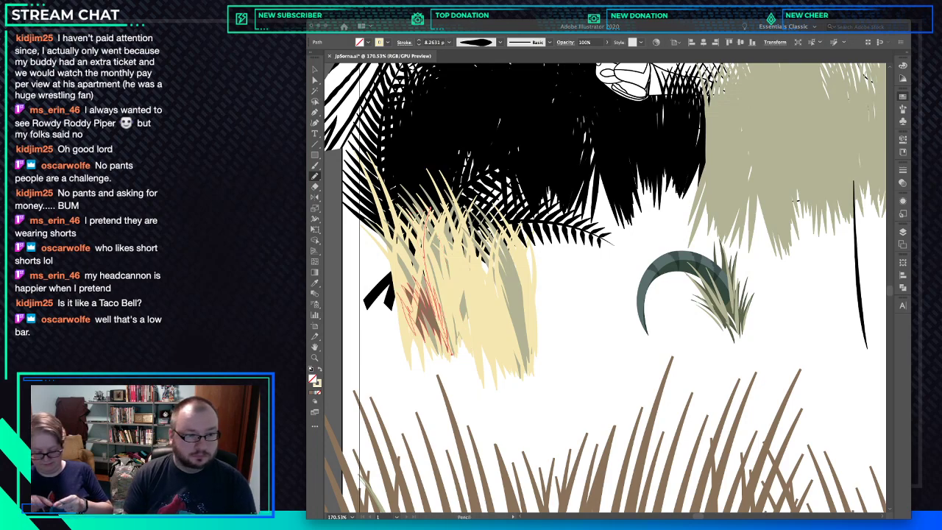
key(super+z)
key(super+z)
key(super+z)
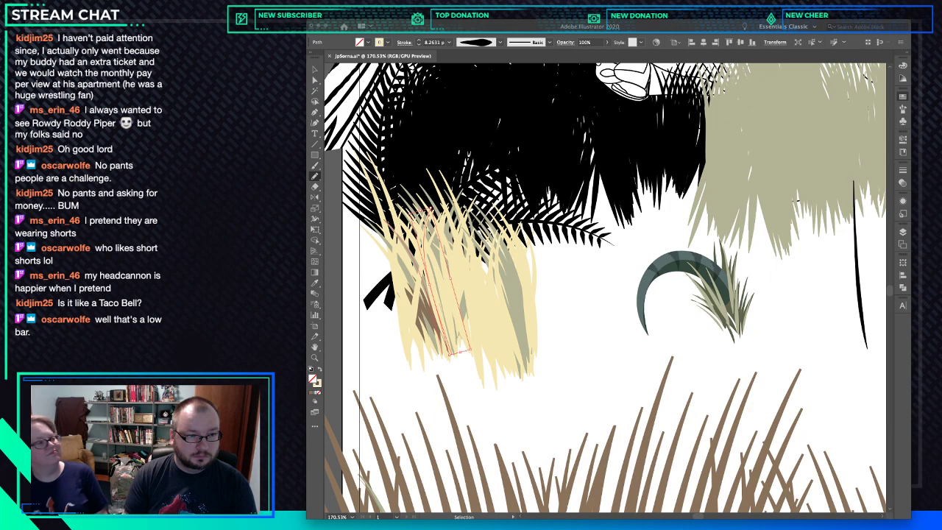
key(super+z)
key(super+z)
key(super+z)
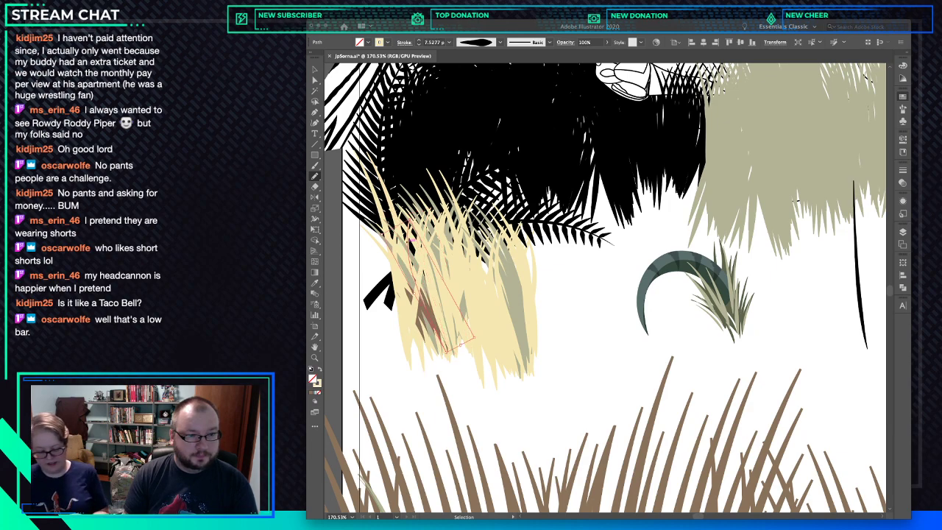
key(super+z)
key(super+z)
key(super+z)
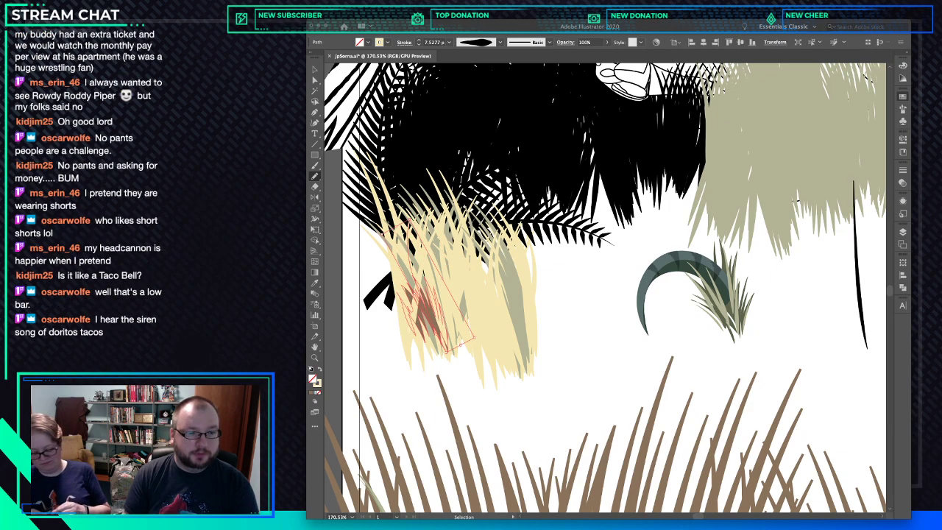
Thin the stroke of the pale yellow blade in front of the brown shading to 3 pt.
super+click(423, 273)
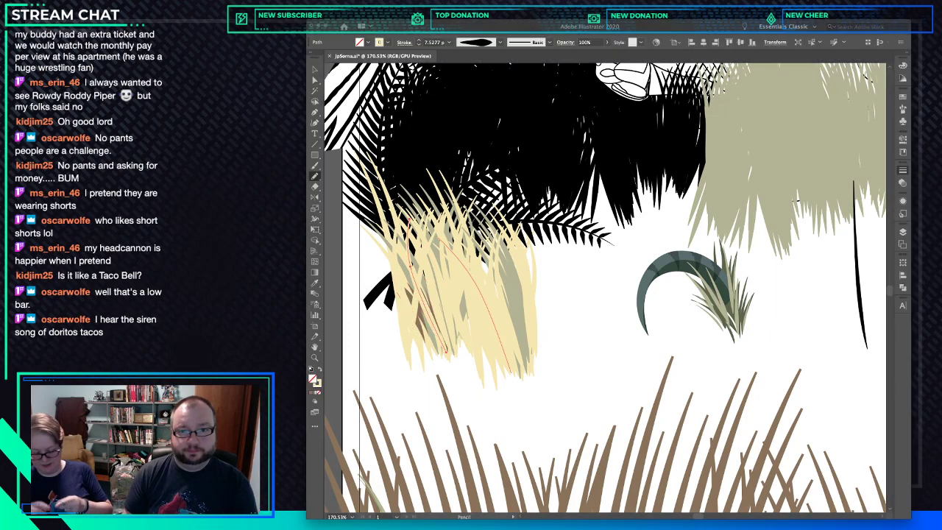
click(419, 44)
click(419, 44)
click(419, 44)
click(419, 44)
click(419, 44)
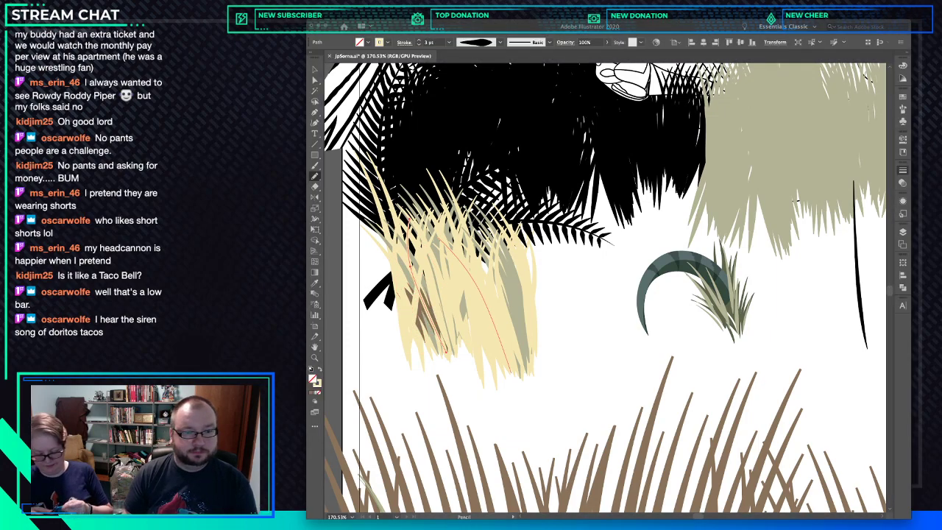
key(super+shift+a)
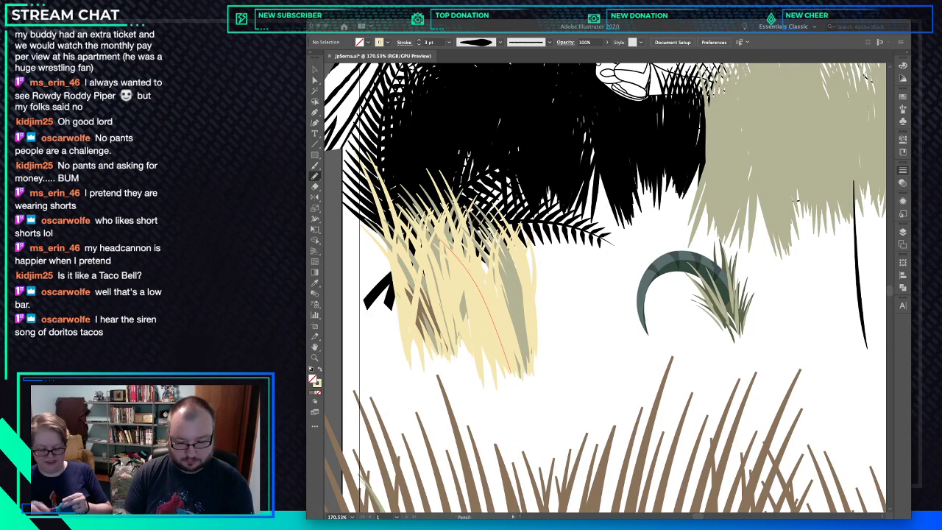
Draw a slim slanted blade with the Pen tool in the clump's right part and give it a tapered grey-green stroke.
key(backslash)
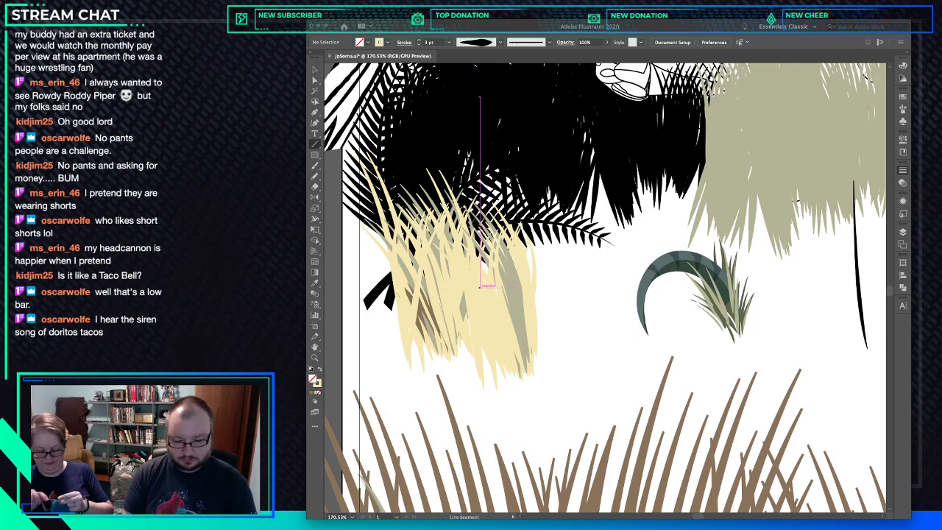
key(p)
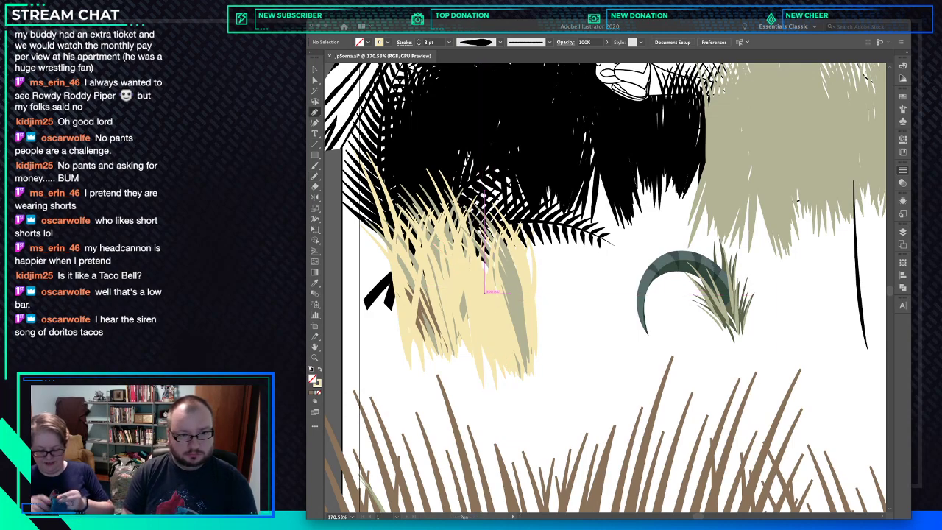
click(478, 279)
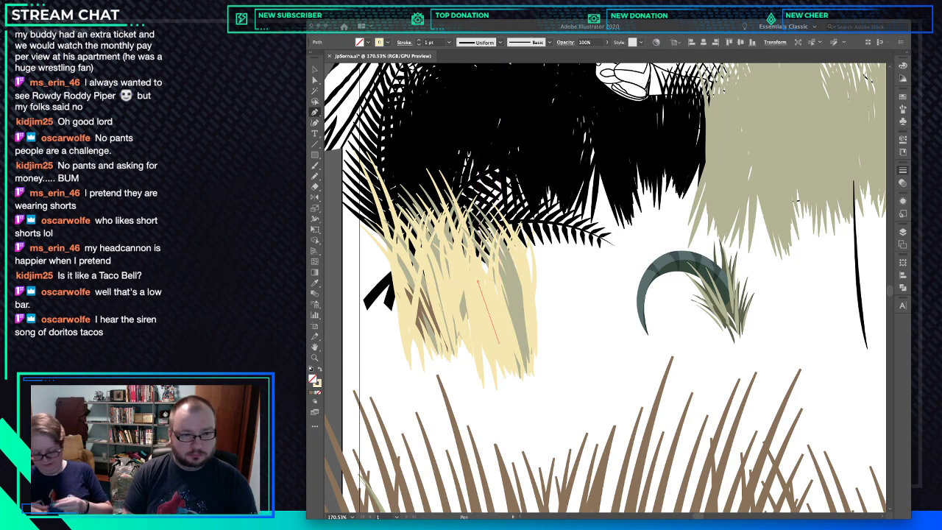
drag(508, 373, 515, 355)
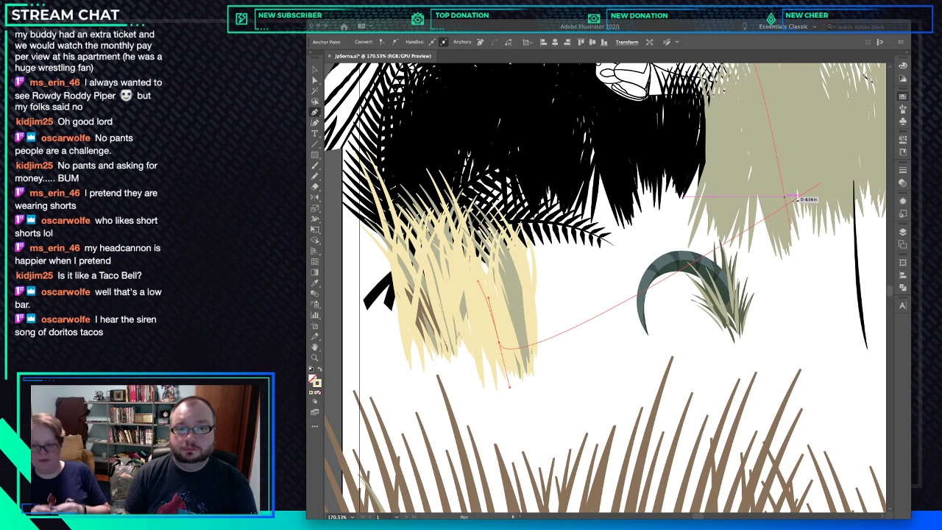
key(Escape)
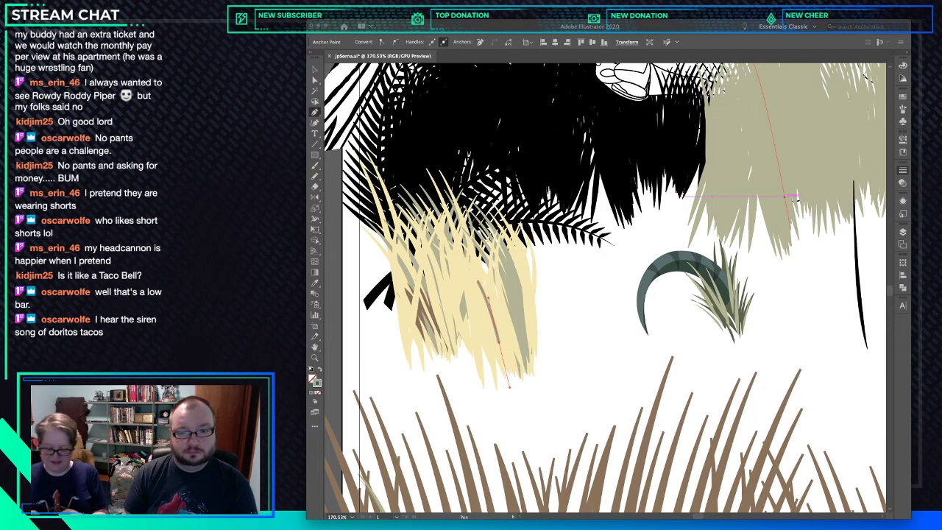
Extend the new grey-green blade's lower end towards the clump's base and adjust its curve.
click(498, 340)
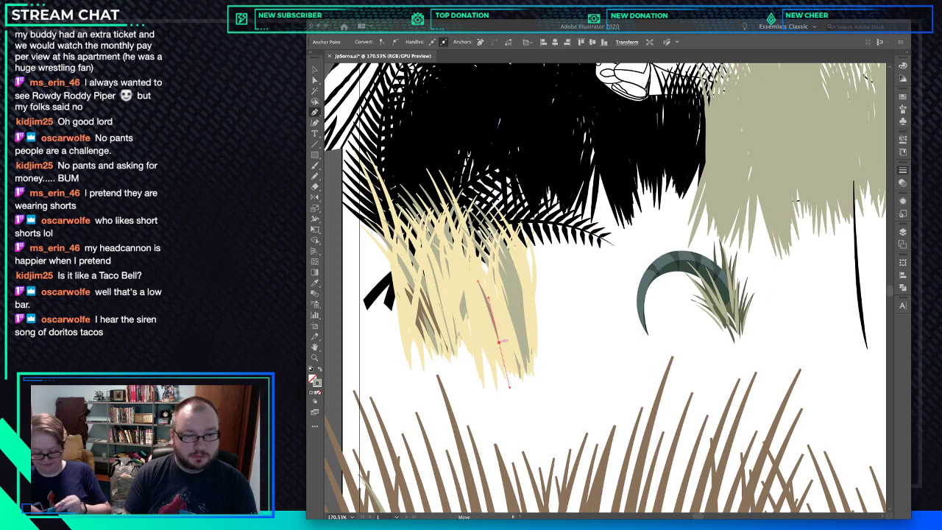
drag(499, 342, 506, 368)
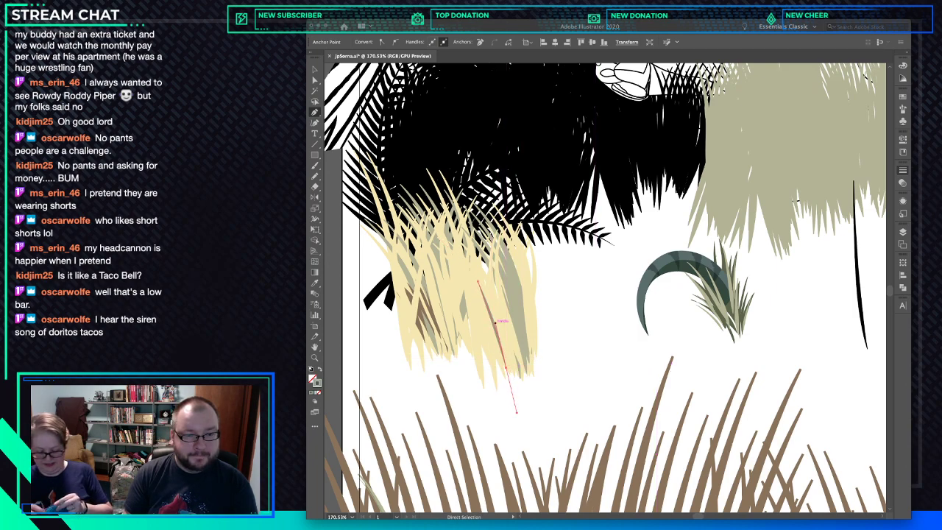
drag(495, 320, 495, 314)
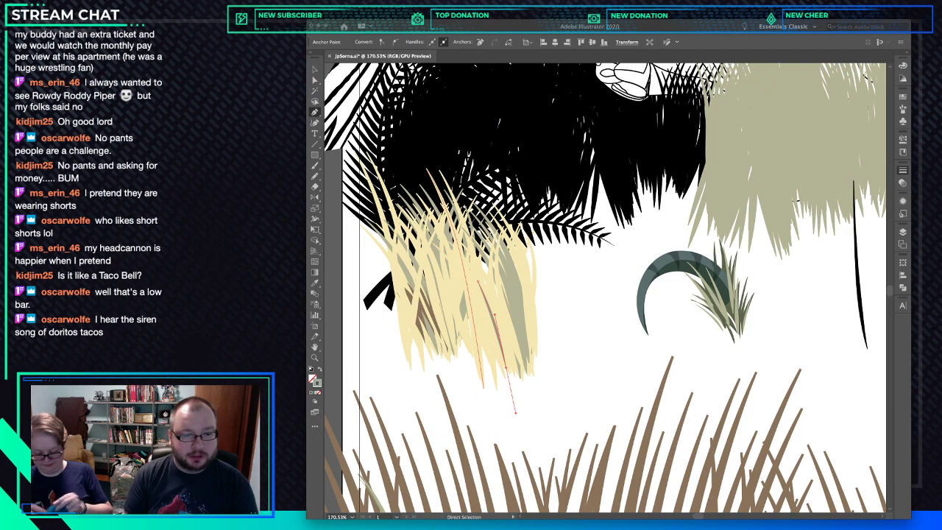
key(p)
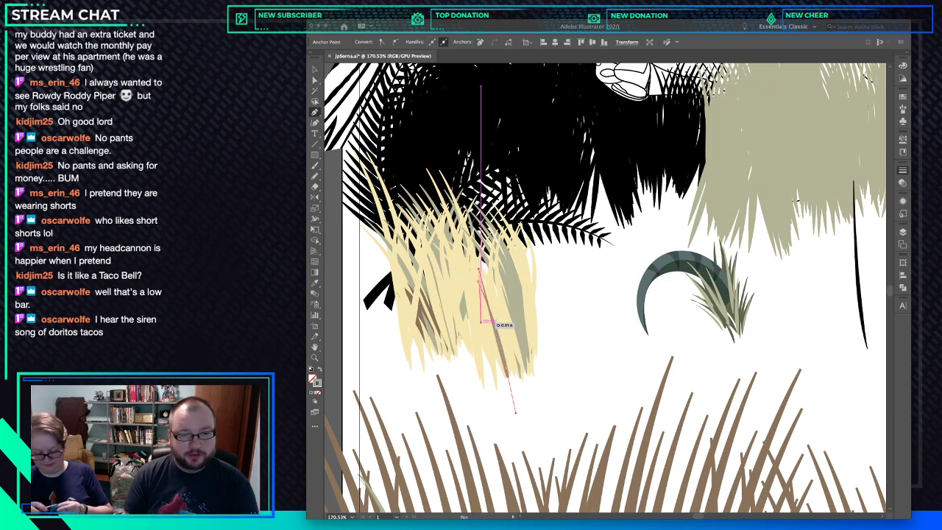
ctrl+click(471, 272)
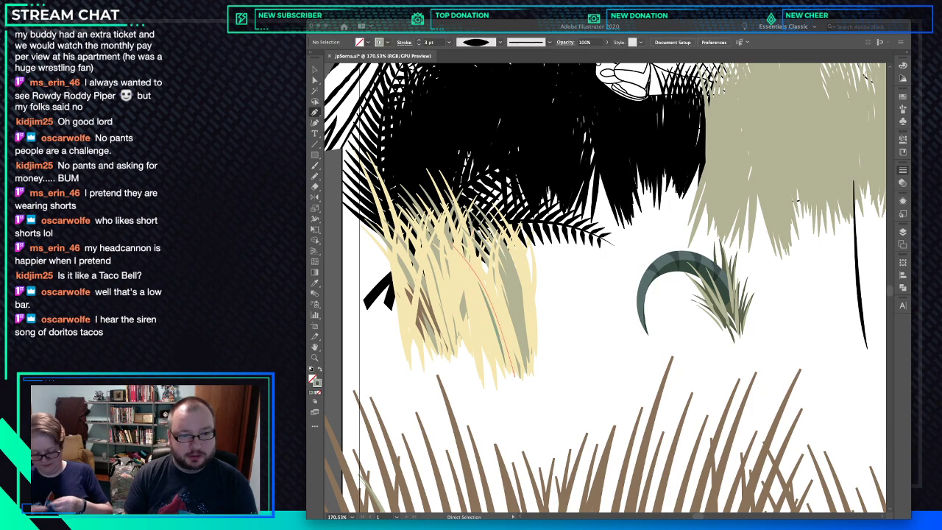
Draw a second, nearly vertical blade beside the first one with the Pen tool, using the same tapered grey-green stroke.
click(490, 281)
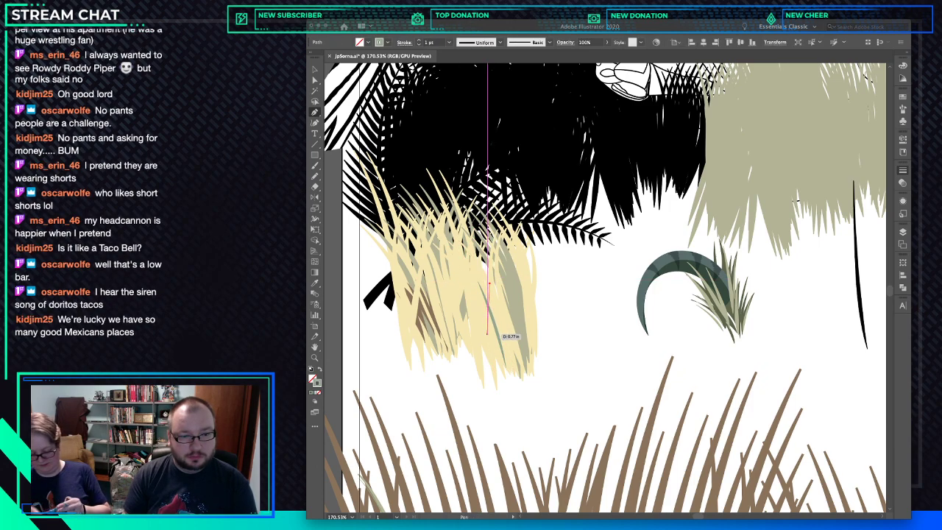
click(494, 383)
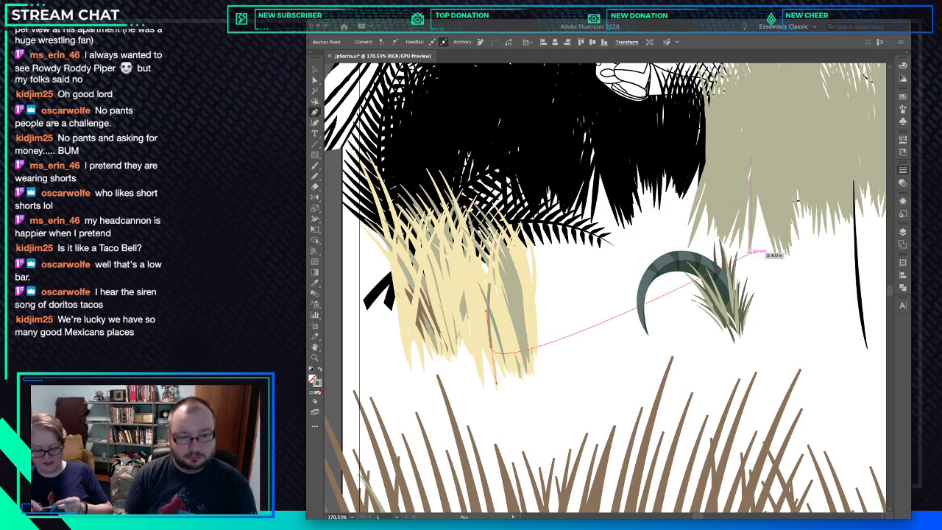
key(i)
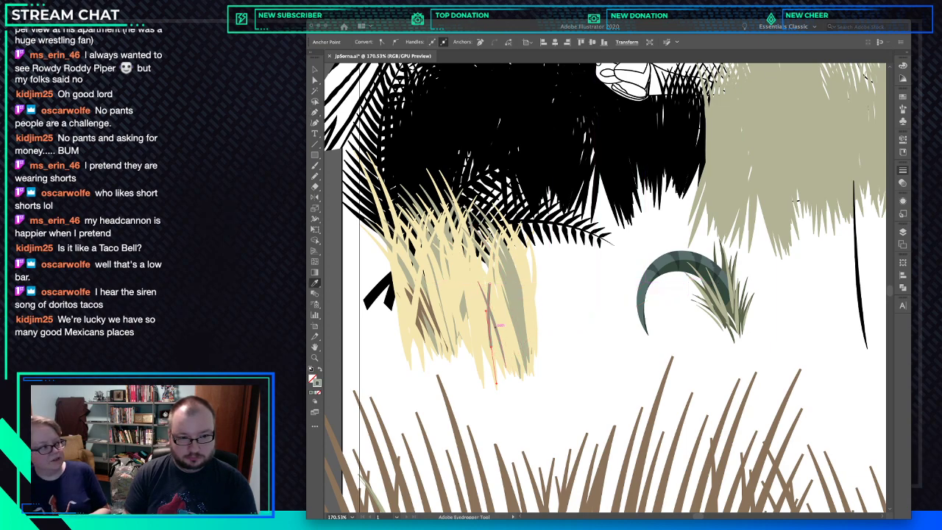
key(p)
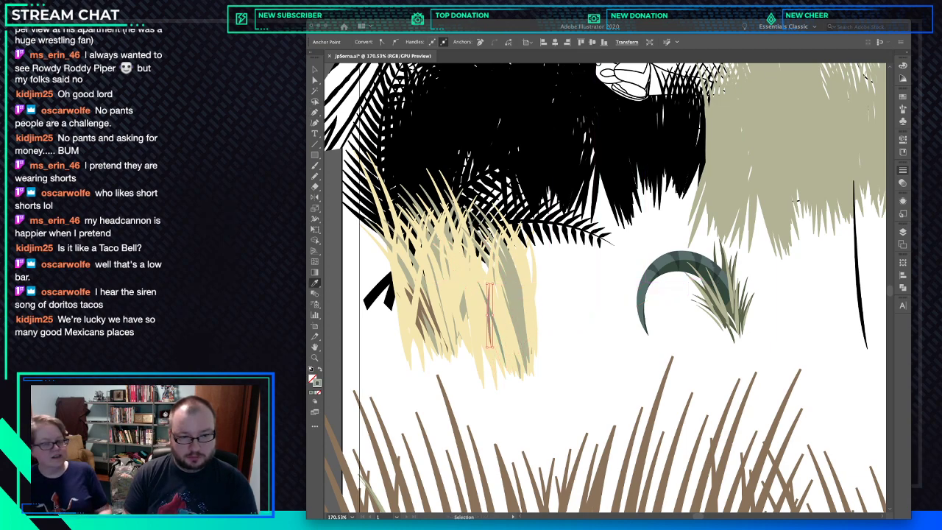
key(i)
Lengthen the second grey-green blade down to the clump's base and reshape its curve.
key(a)
key(super+shift+a)
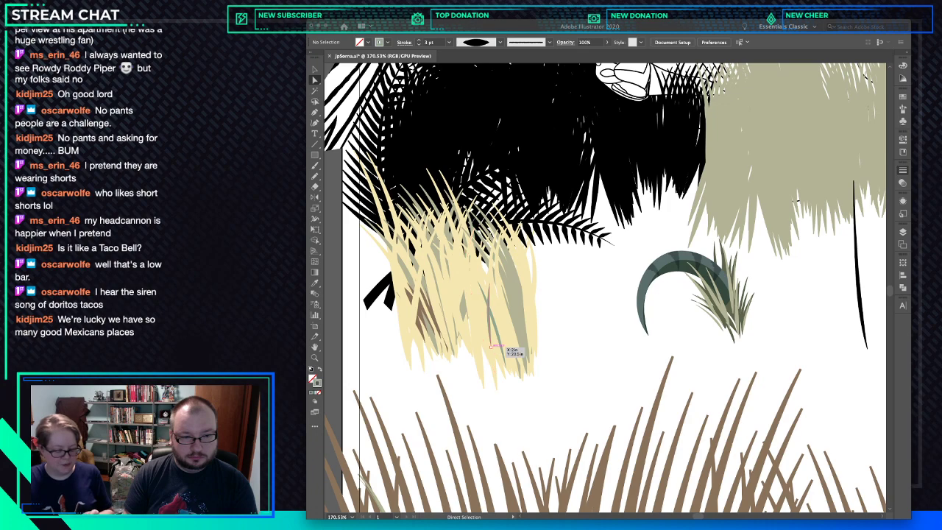
click(492, 347)
drag(492, 347, 501, 410)
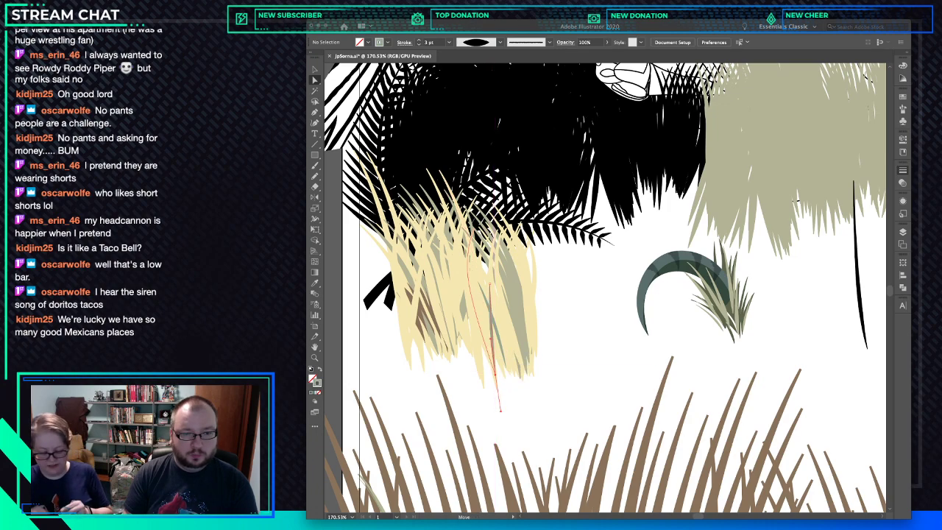
drag(491, 339, 487, 327)
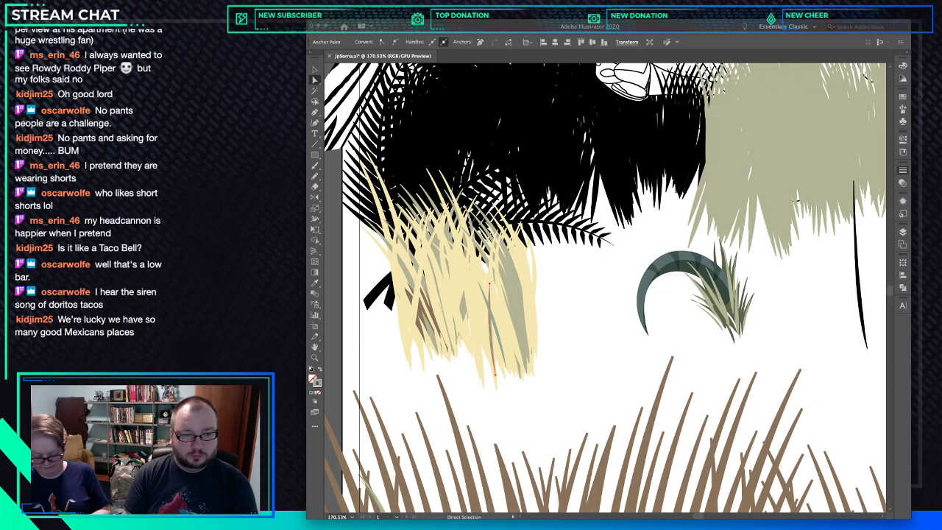
key(super+shift+a)
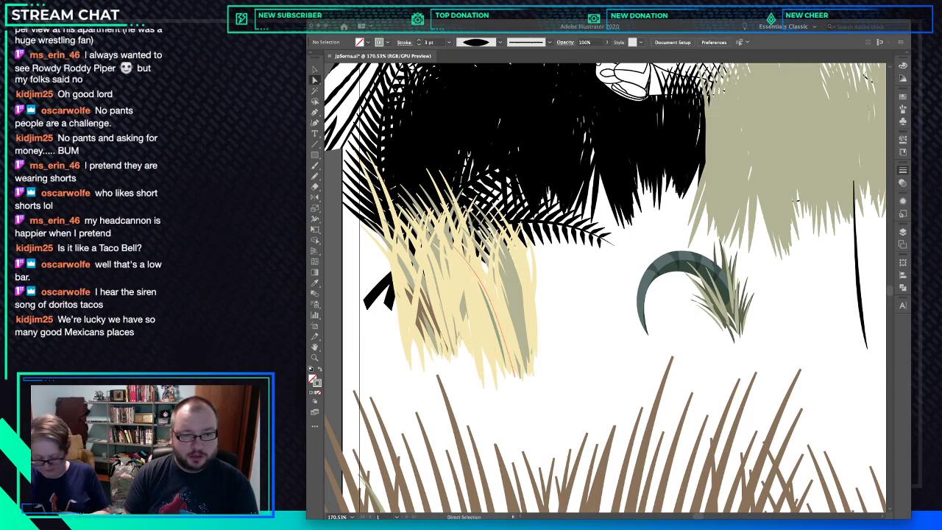
Adjust the curve of the nearly vertical grey-green blade in the clump's right part with the Direct Selection tool.
click(491, 303)
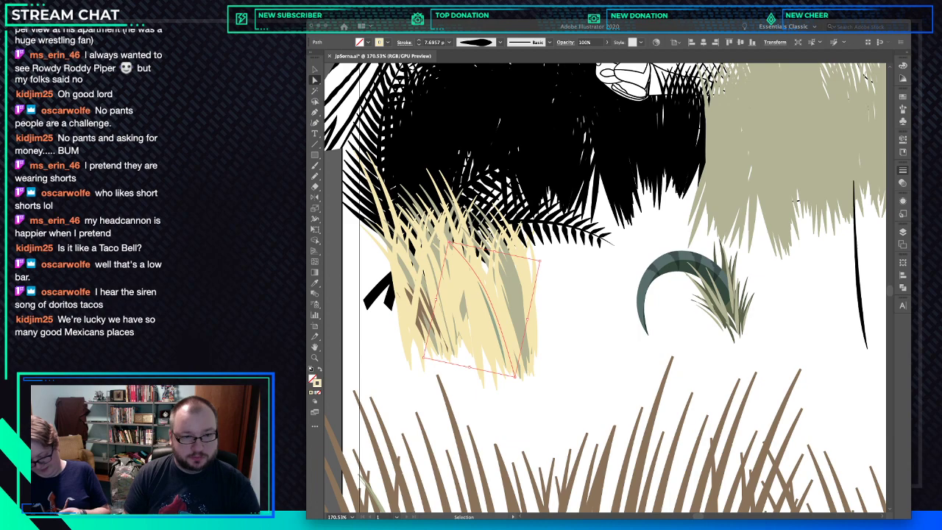
key(a)
key(super+shift+a)
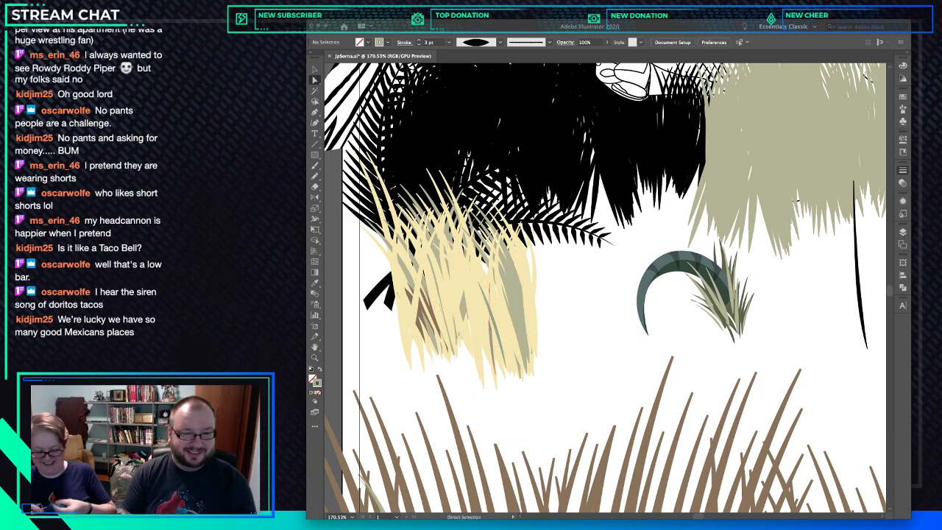
drag(486, 328, 491, 329)
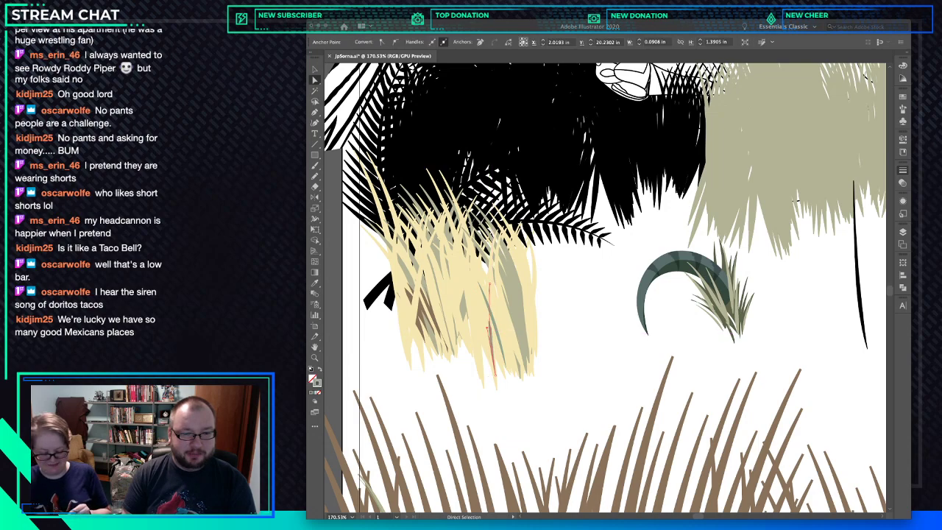
click(491, 339)
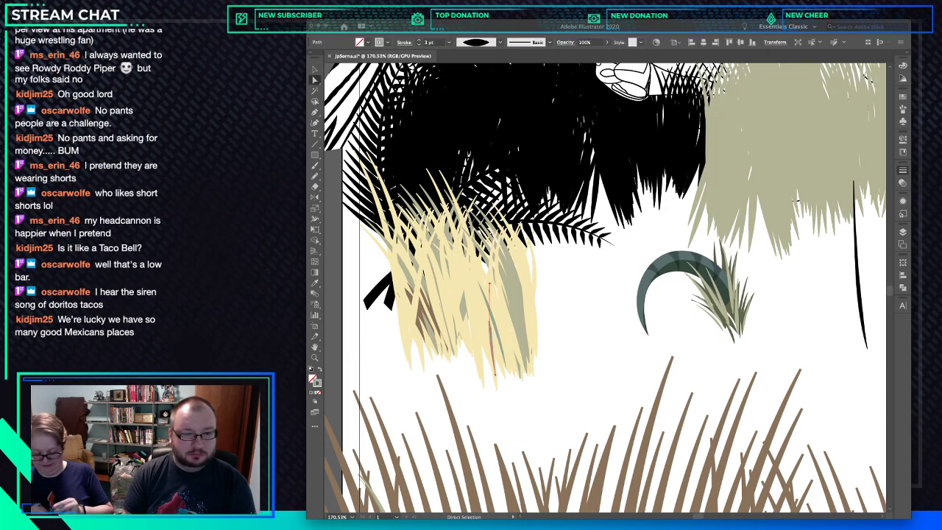
click(553, 418)
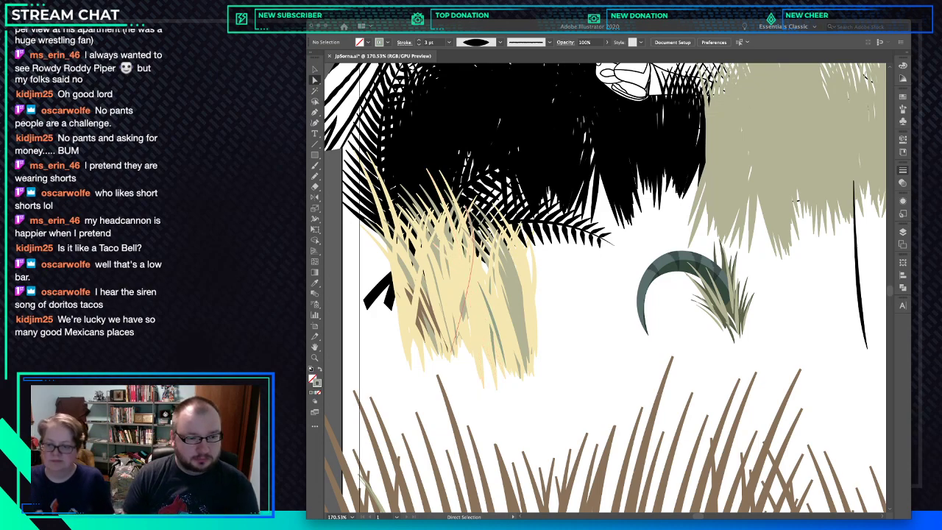
Select several long yellow blades in the middle and right part of the grass clump and recolor their strokes light green.
click(464, 309)
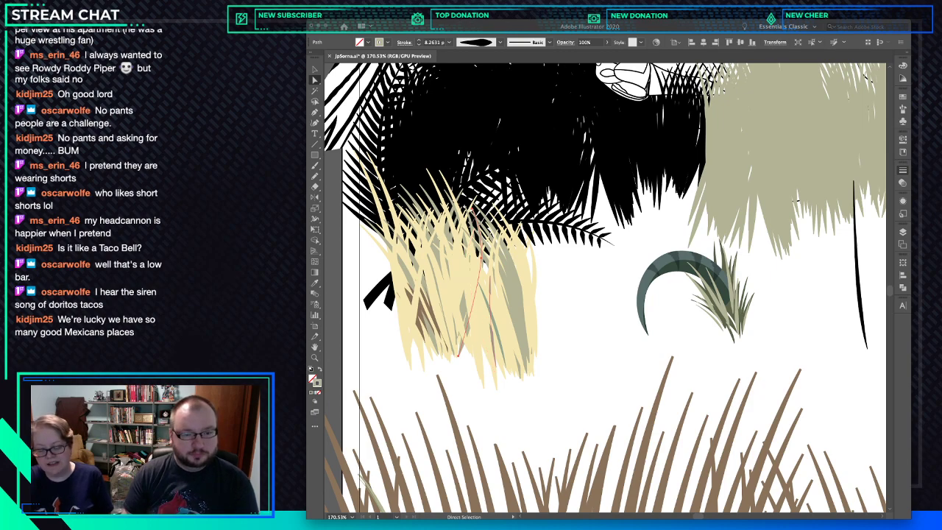
key(super+minus)
key(super+minus)
key(super+minus)
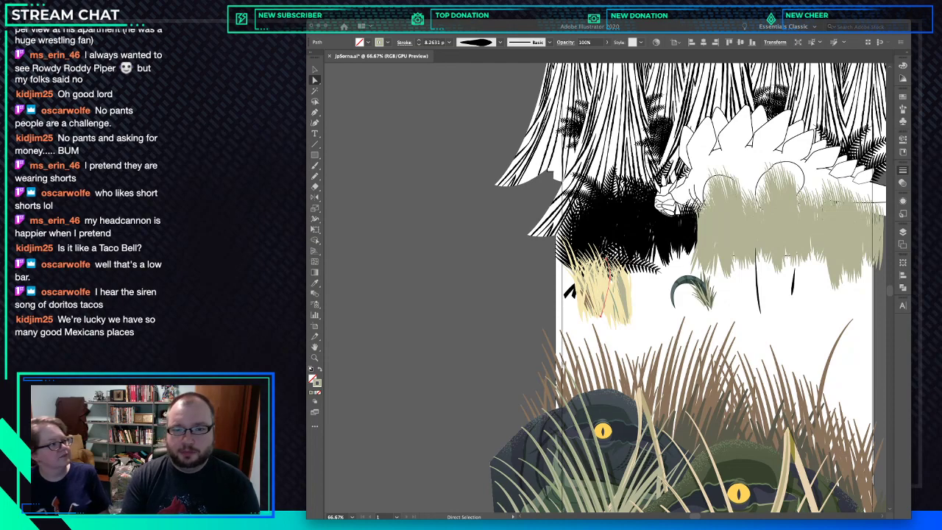
key(space)
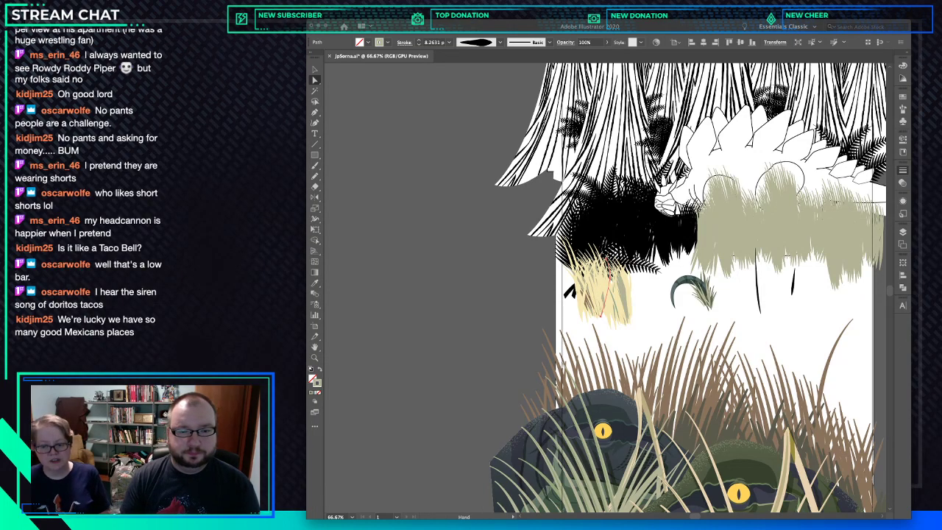
click(612, 294)
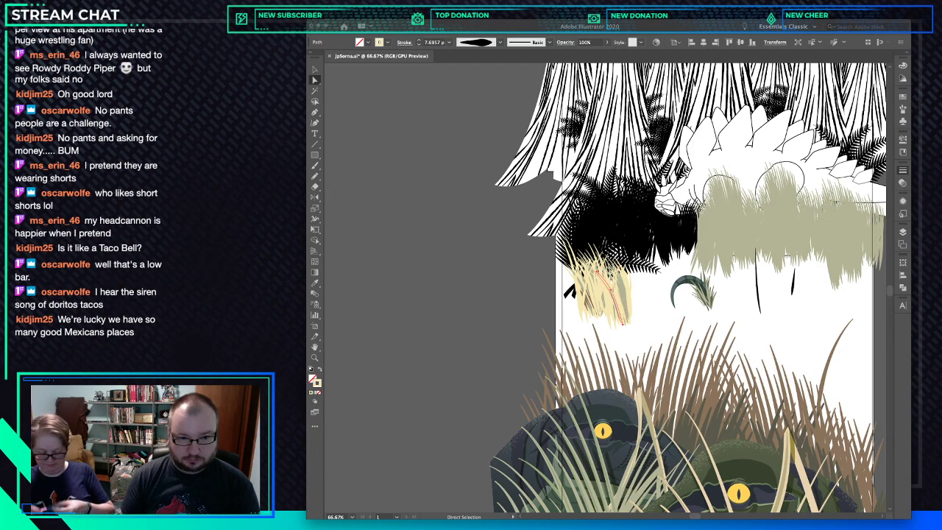
click(611, 289)
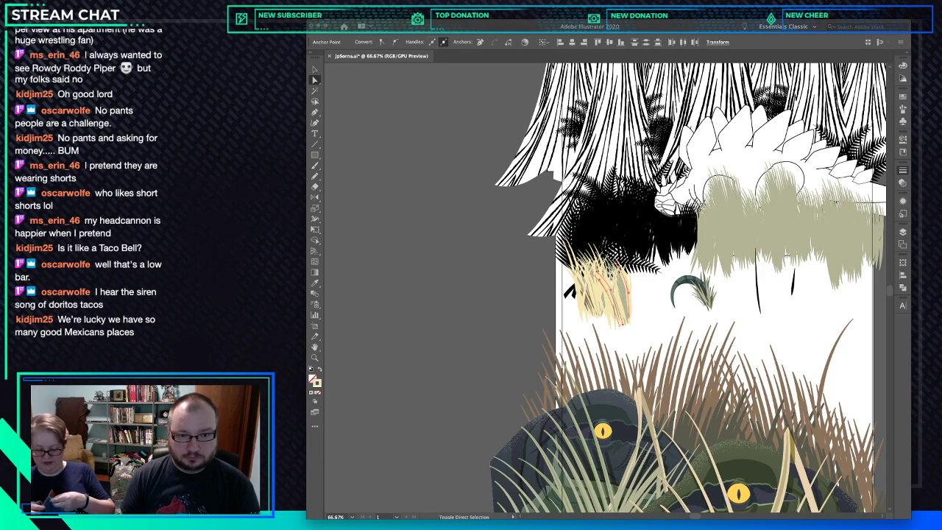
drag(766, 246, 667, 292)
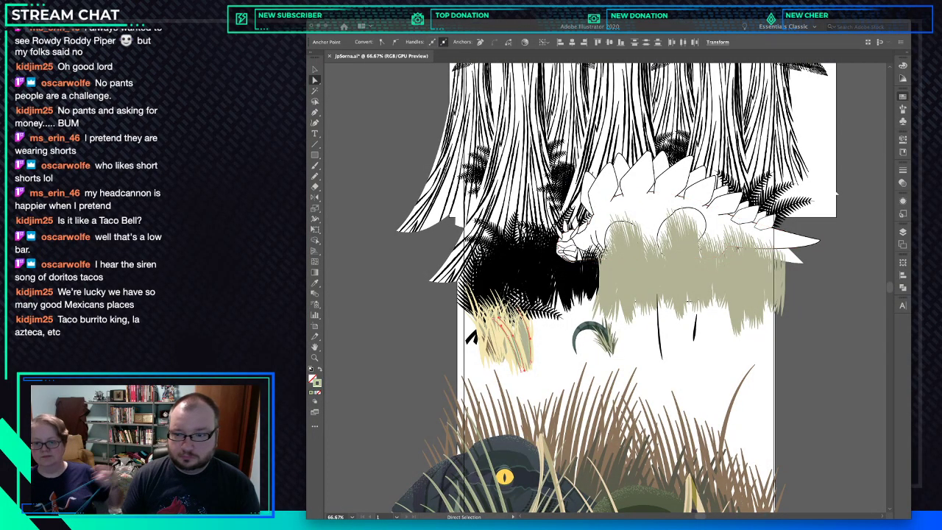
key(ctrl+shift+a)
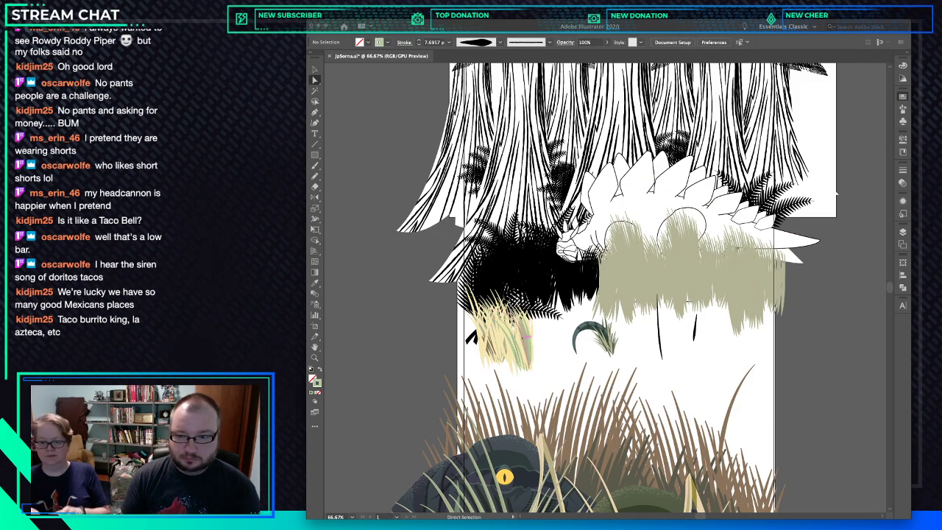
Reposition the slanted yellow blades at the clump's right edge over the grey-green area.
key(super+space)
drag(519, 328, 579, 328)
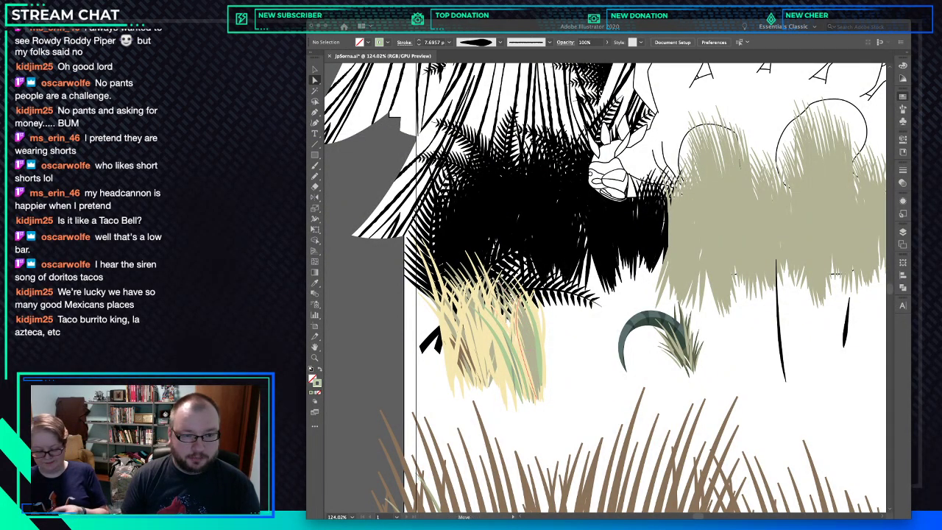
click(531, 339)
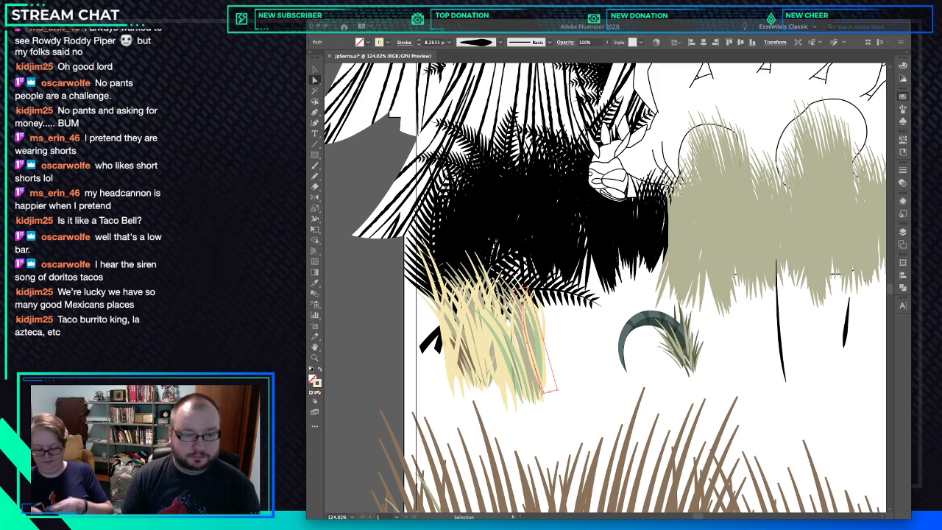
mouse_move(530, 344)
mouse_down()
mouse_move(522, 350)
mouse_move(530, 344)
mouse_up()
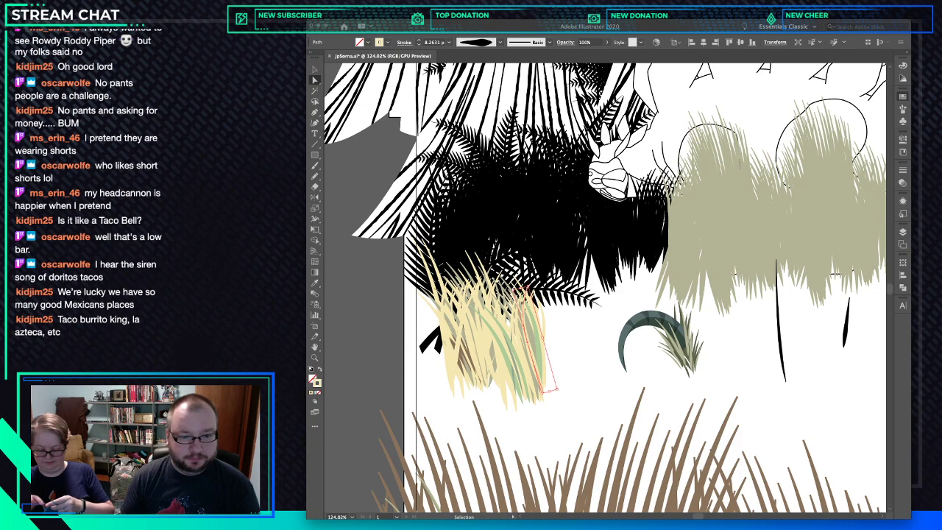
key(a)
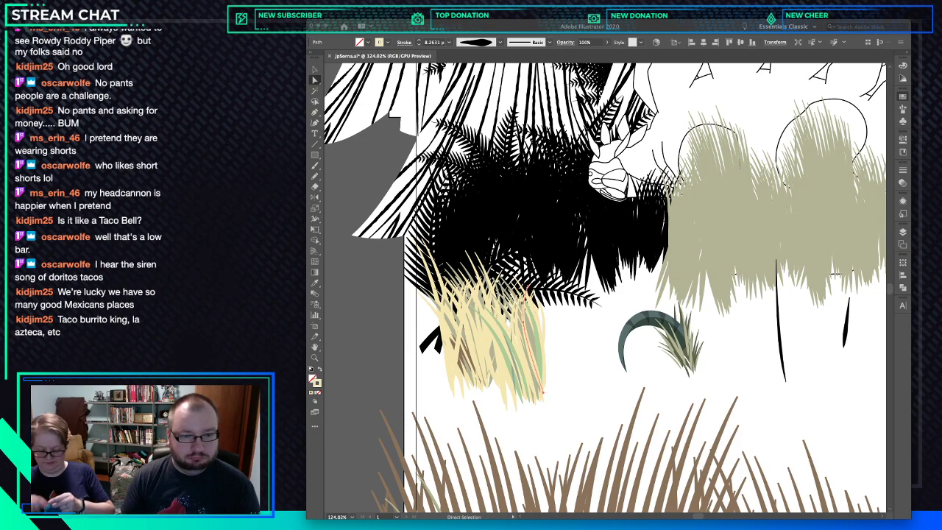
key(v)
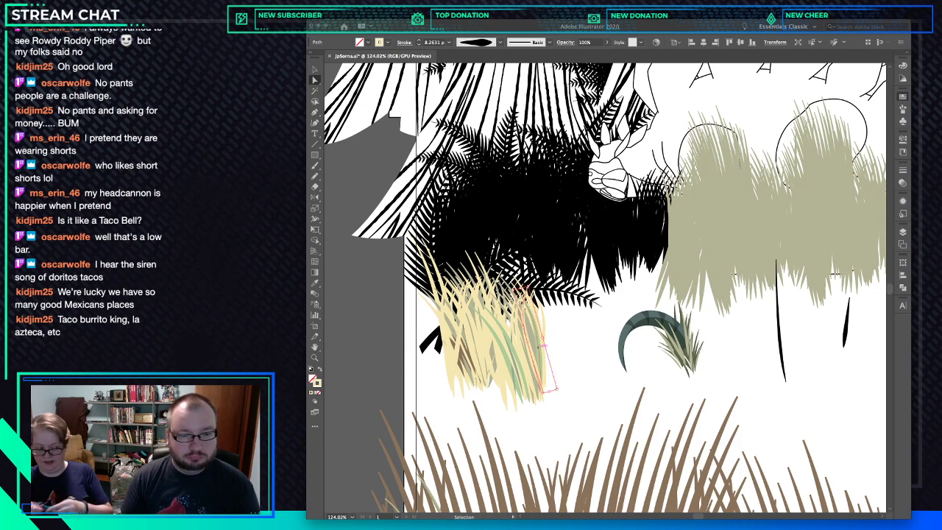
drag(545, 331, 539, 328)
click(534, 335)
key(ctrl+shift+a)
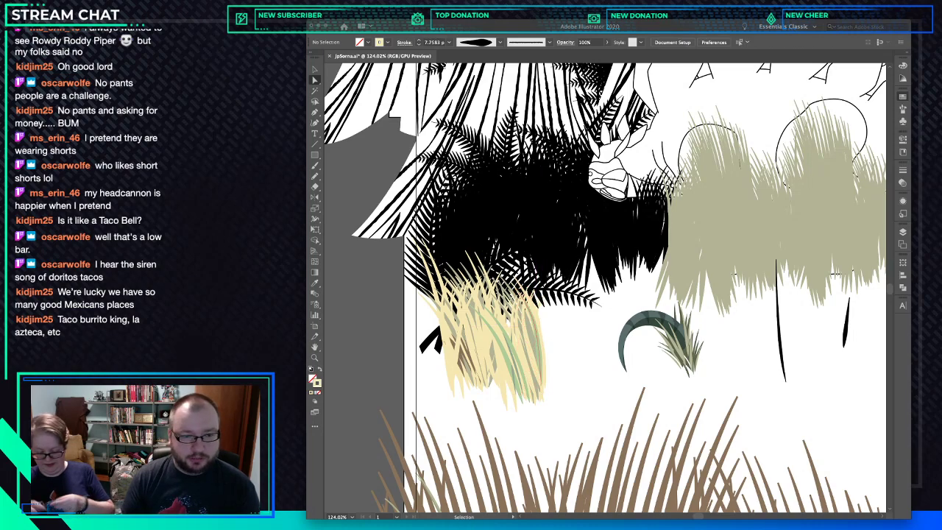
Send one blade near the right edge of the yellow grass clump backward one level and deselect it.
click(528, 340)
drag(528, 340, 536, 341)
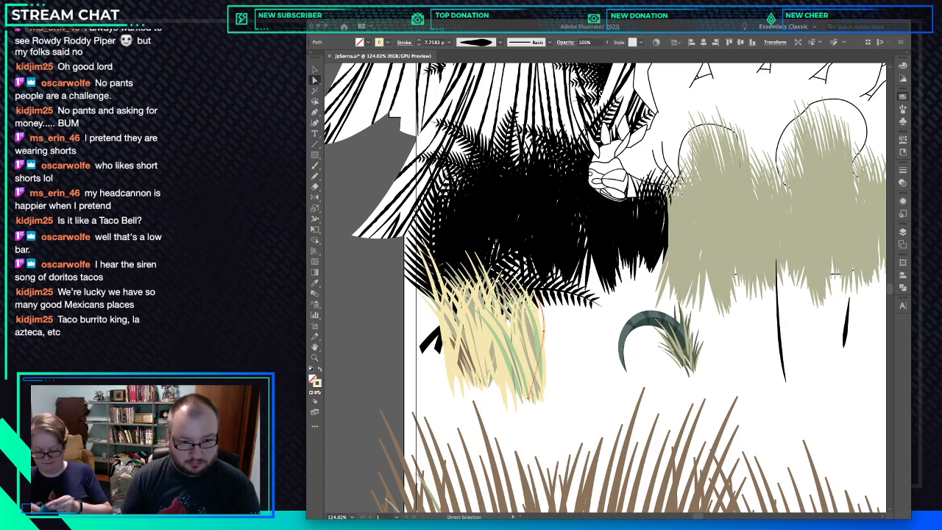
click(530, 342)
key(ctrl+[)
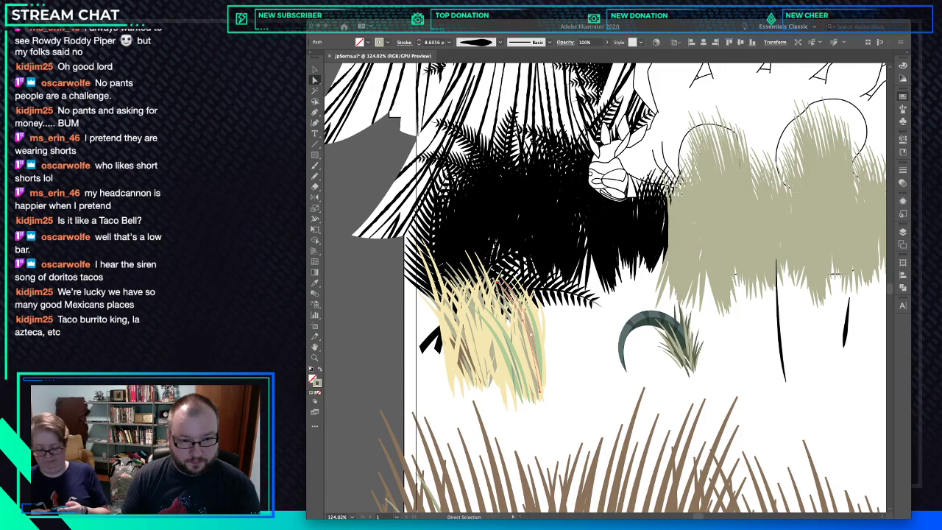
click(542, 336)
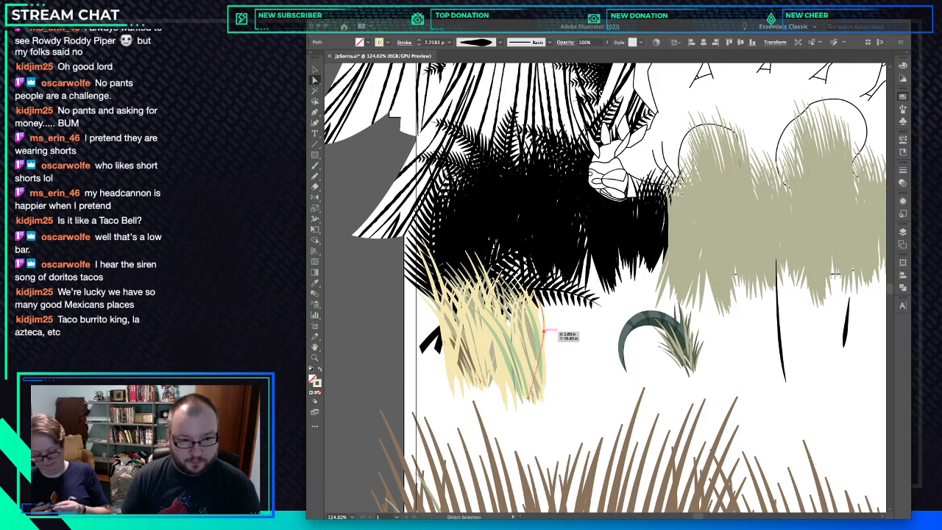
click(556, 416)
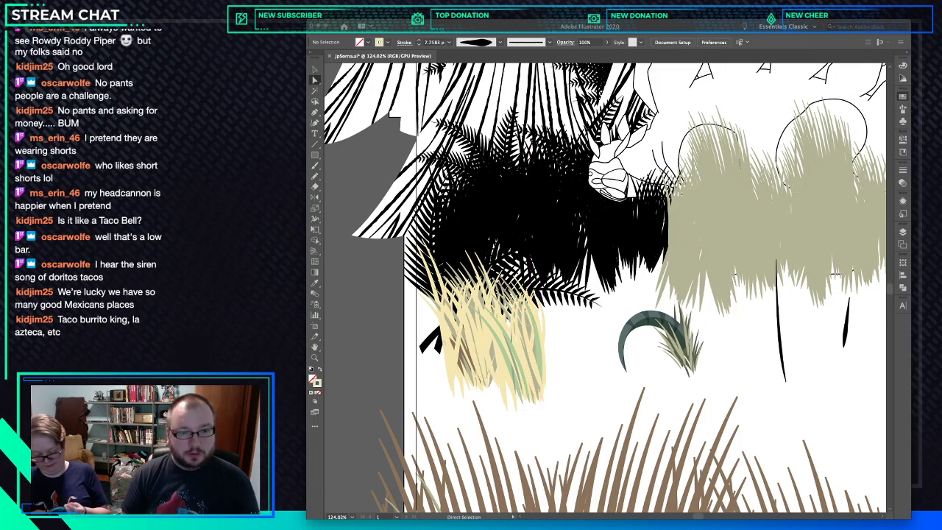
Recolour scattered blades in the green grass over the stegosaurus's body and legs dark olive, shifting them slightly to the right.
key(space)
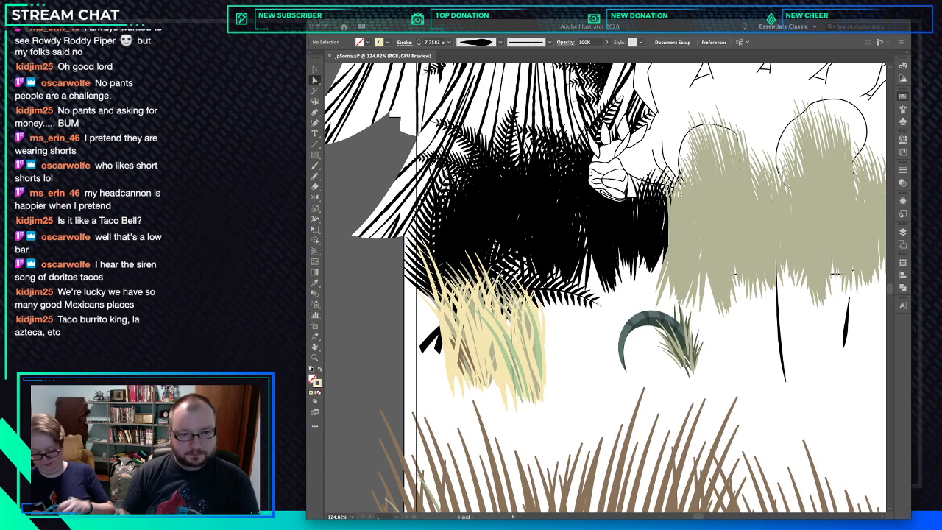
drag(604, 287, 530, 309)
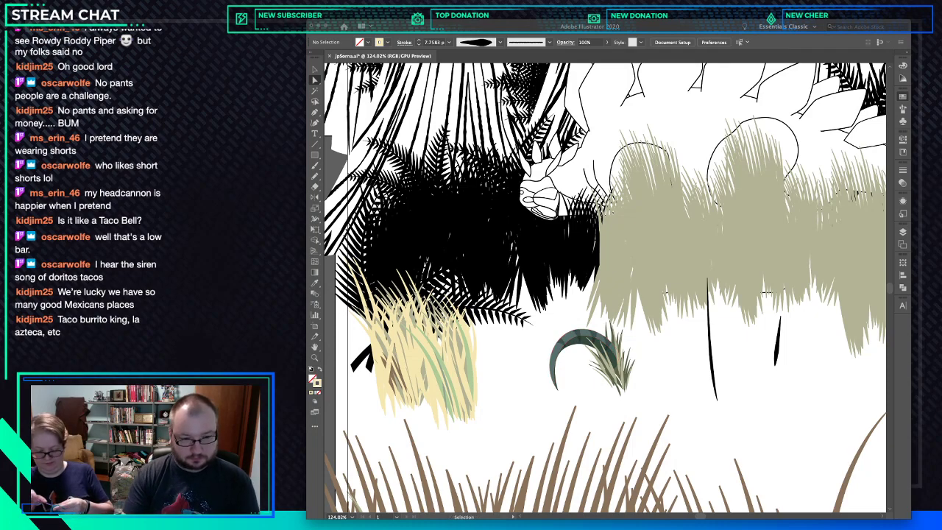
key(ctrl+1)
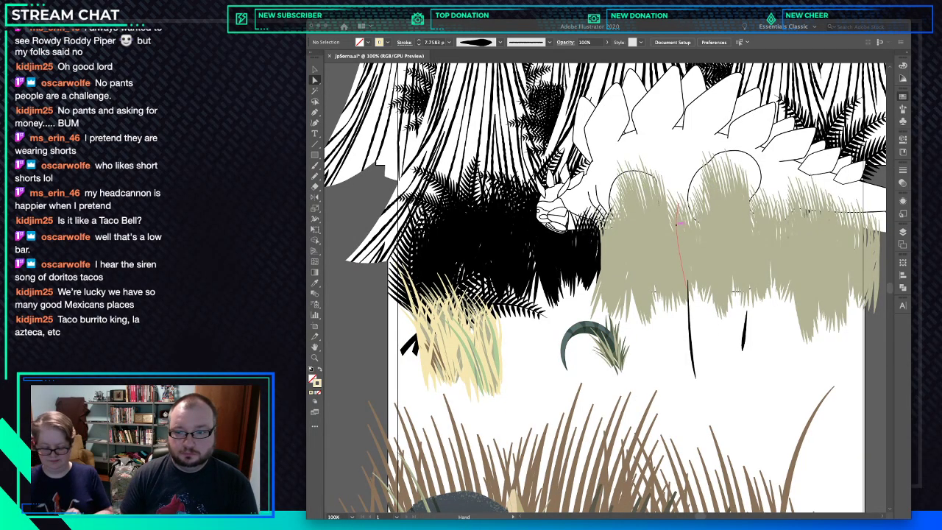
drag(626, 206, 545, 302)
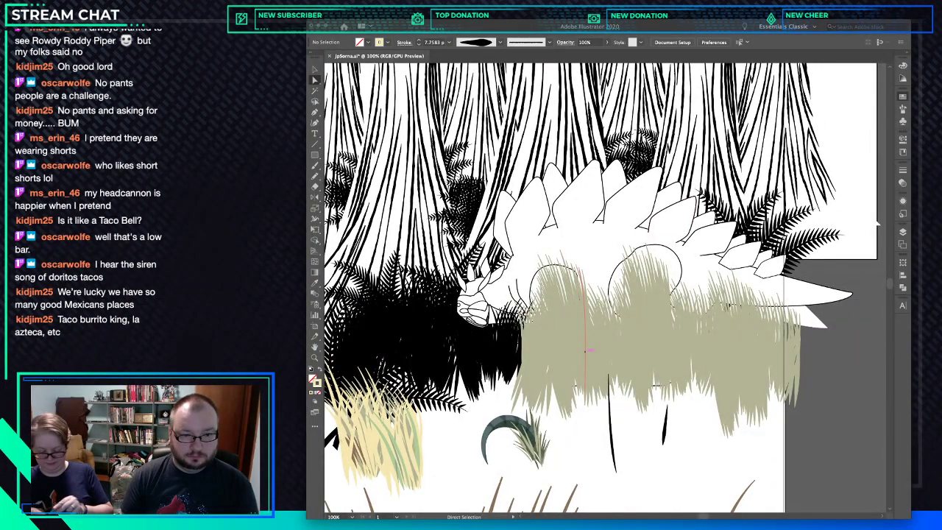
click(586, 334)
shift+click(576, 324)
shift+click(588, 346)
shift+click(609, 346)
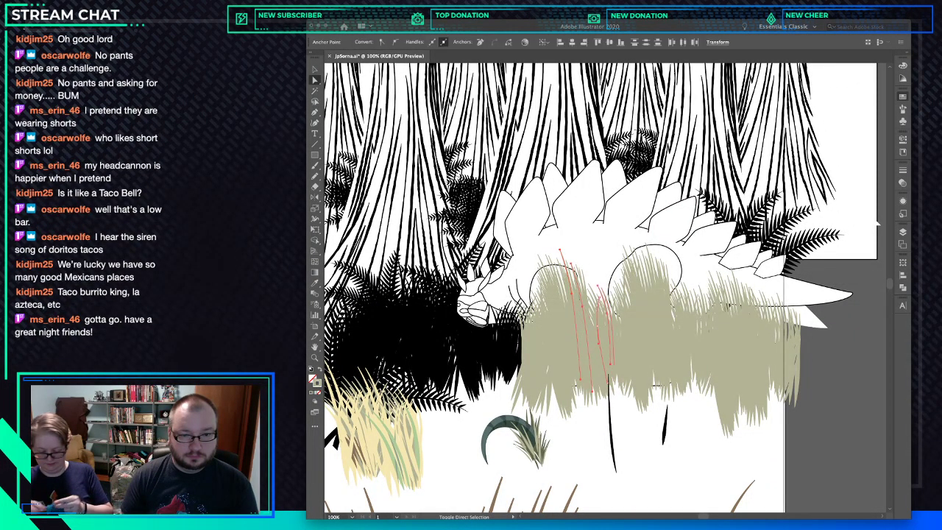
shift+click(629, 328)
shift+click(576, 343)
shift+click(565, 346)
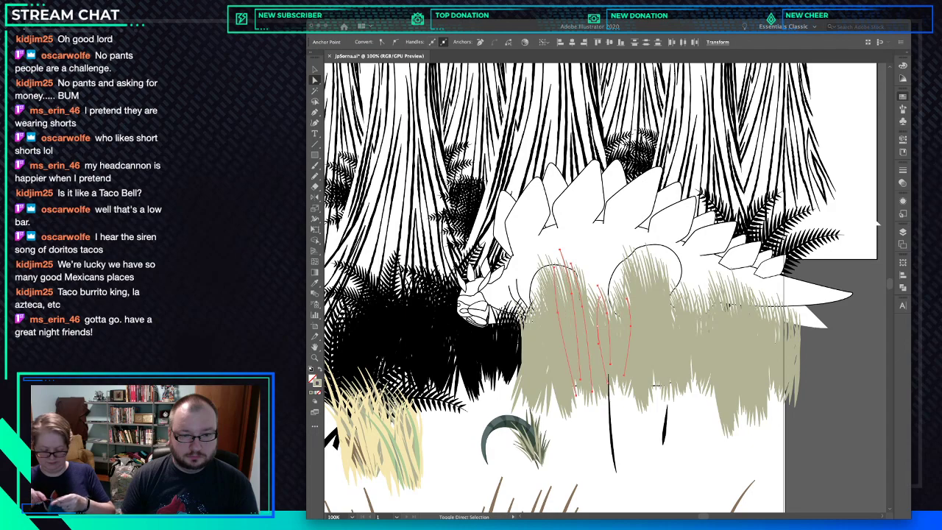
shift+click(549, 334)
shift+click(537, 358)
shift+click(530, 329)
shift+click(527, 372)
shift+click(545, 355)
shift+click(544, 372)
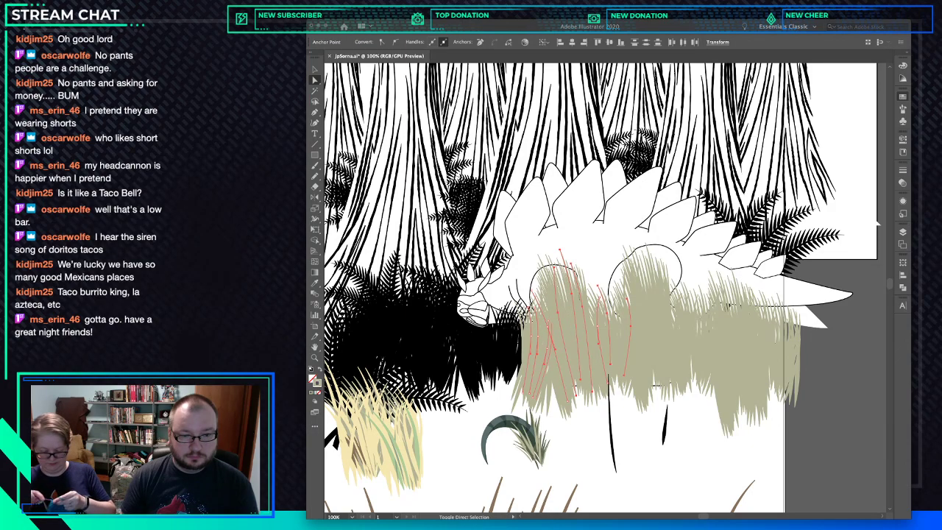
shift+click(586, 324)
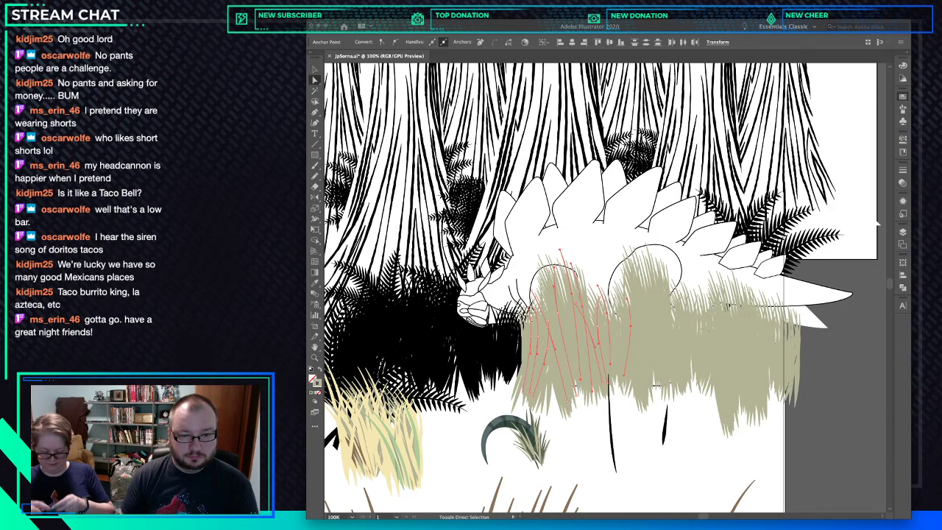
shift+click(669, 346)
shift+click(645, 276)
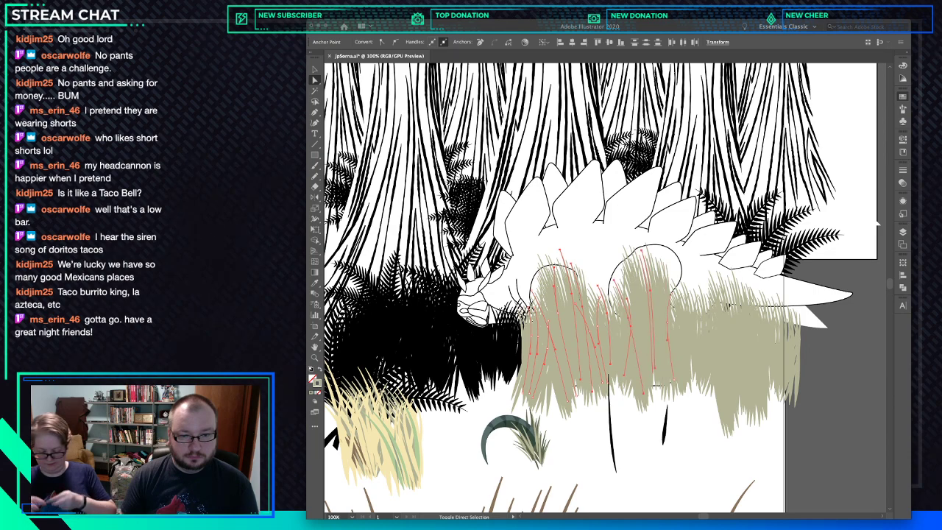
shift+click(645, 316)
shift+click(634, 316)
shift+click(644, 339)
shift+click(637, 331)
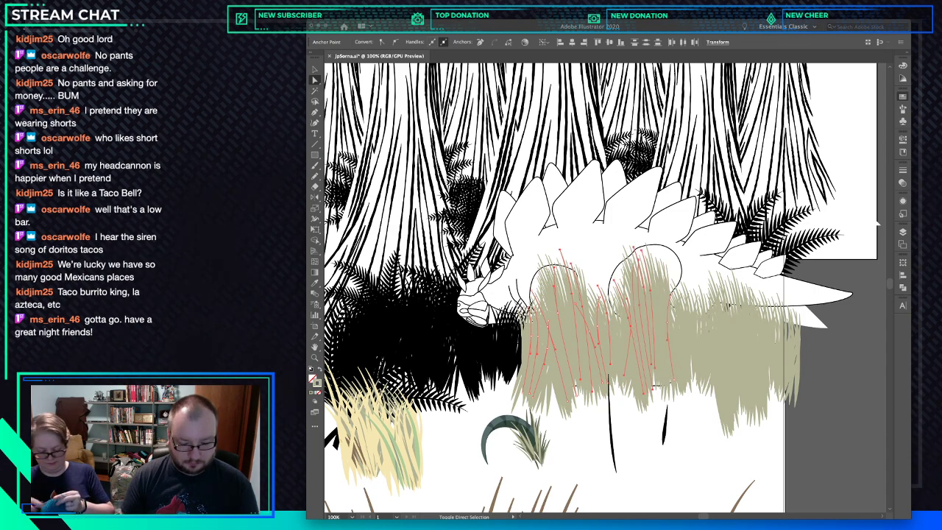
key(v)
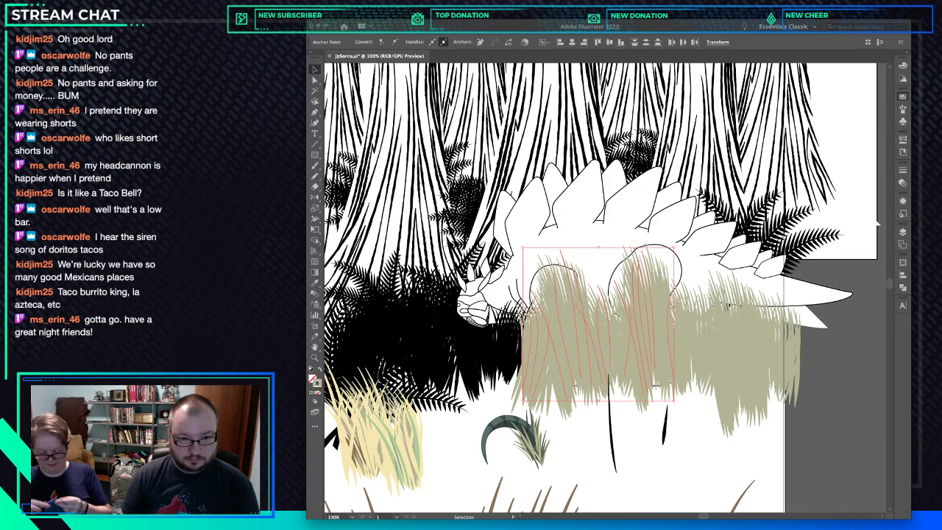
drag(647, 333, 657, 338)
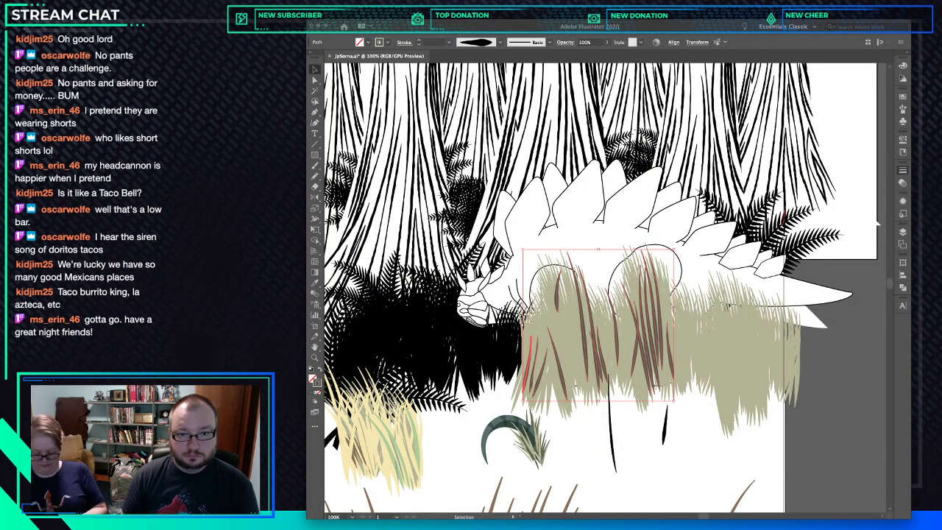
Give the selected dark blades one uniform stroke weight thinner than 5 pt and deselect them.
key(ctrl+z)
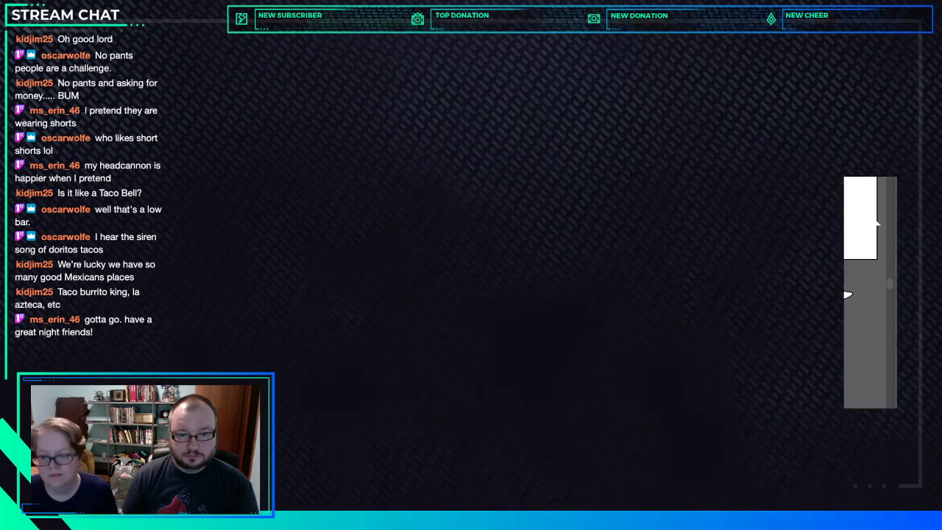
key(ctrl+shift+z)
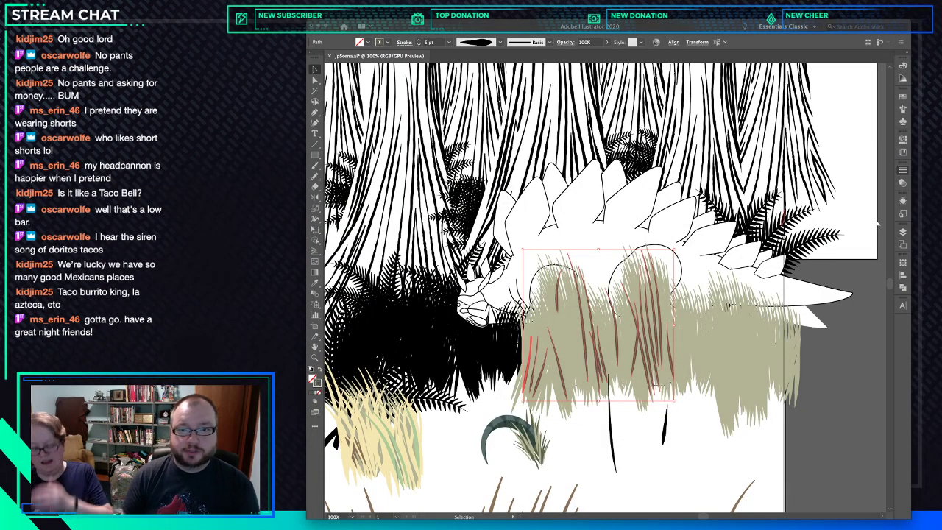
key(ctrl+z)
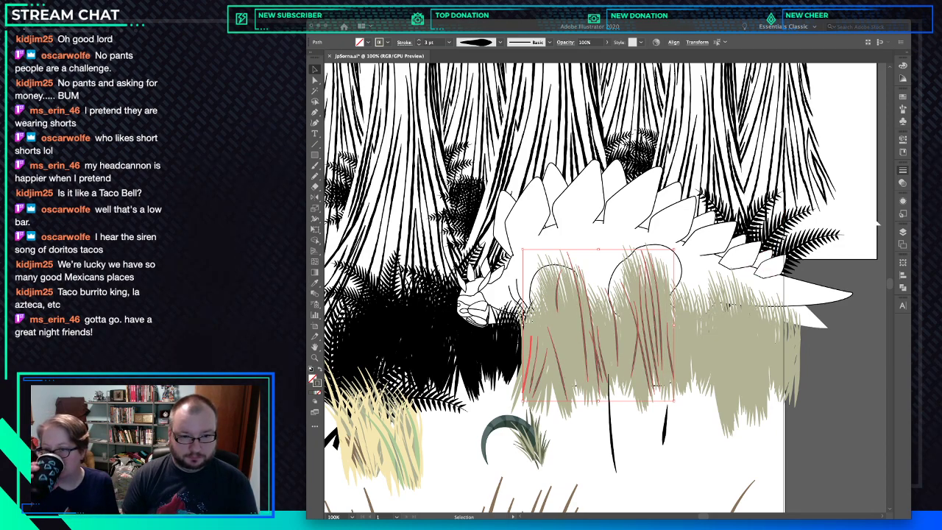
key(a)
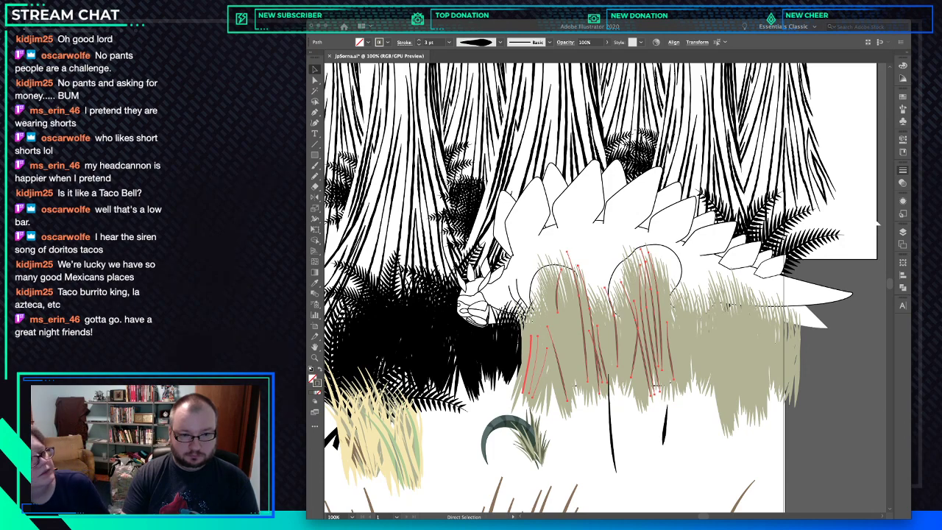
key(v)
key(ctrl+shift+a)
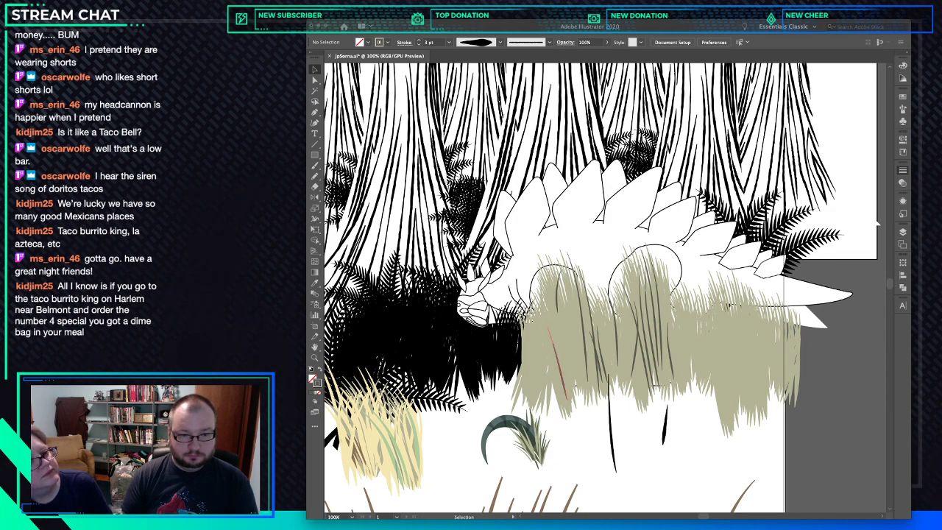
click(560, 372)
key(Delete)
click(553, 346)
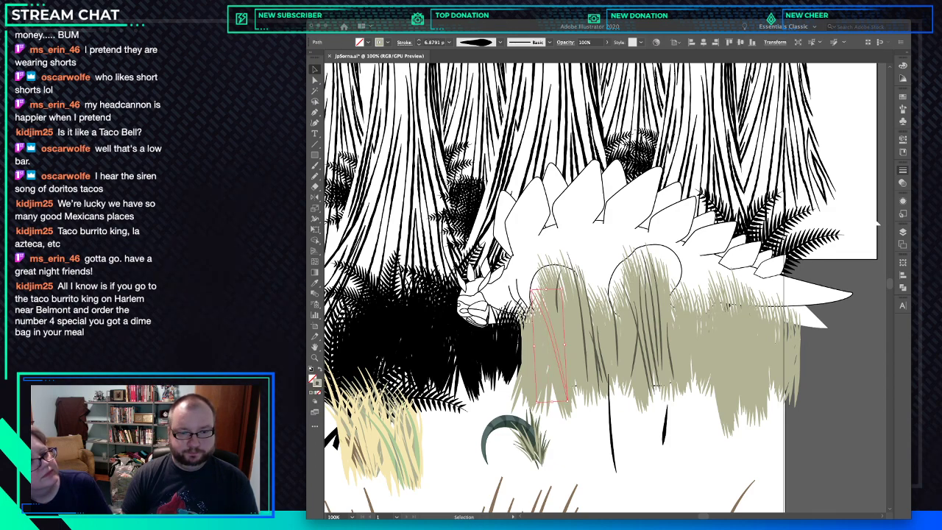
click(553, 344)
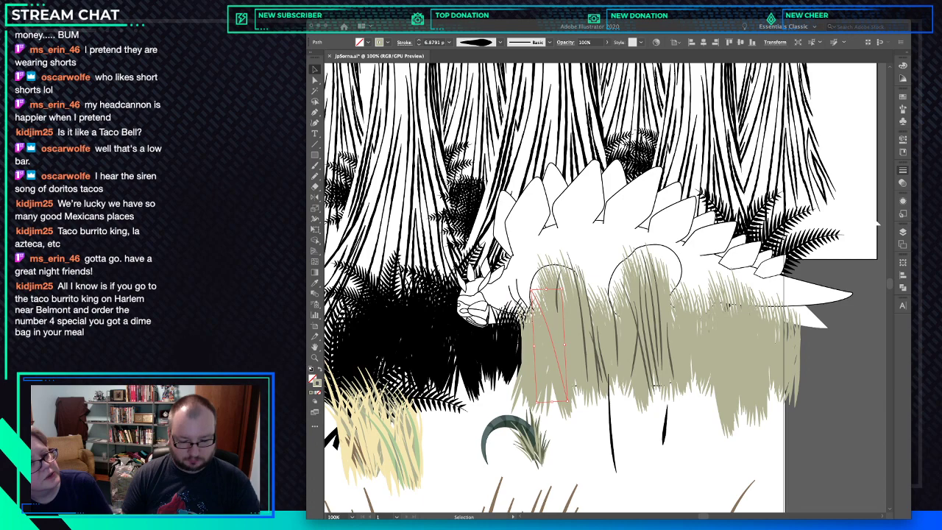
key(a)
key(super+z)
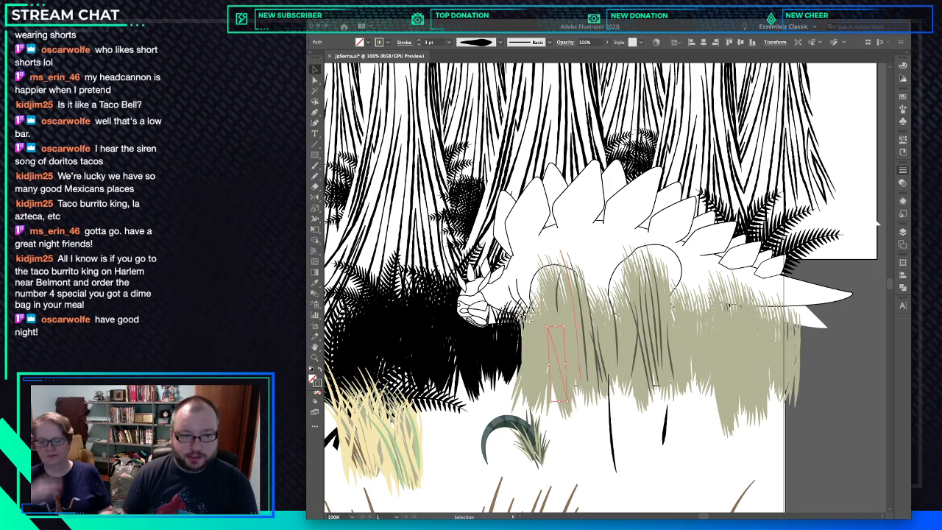
Recolour two green blades at the head-side edge of the green grass patch brown.
key(space)
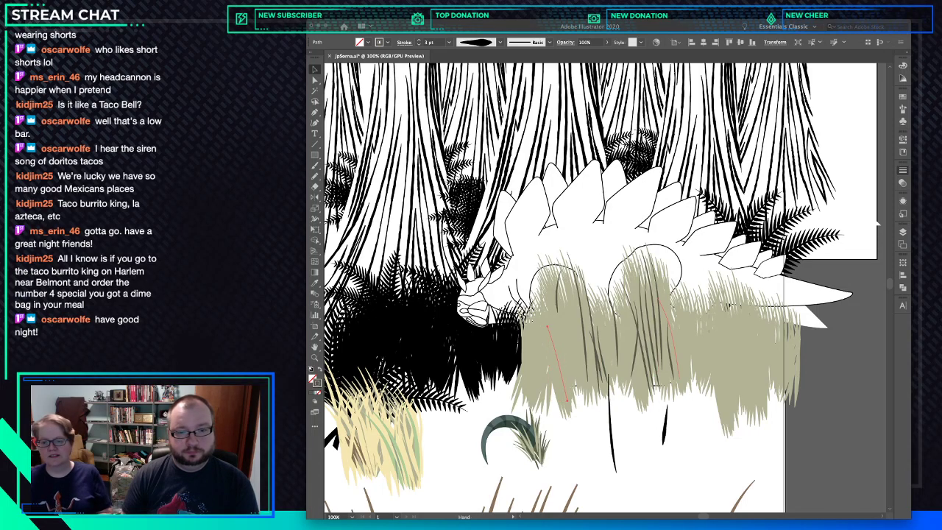
drag(668, 324, 662, 328)
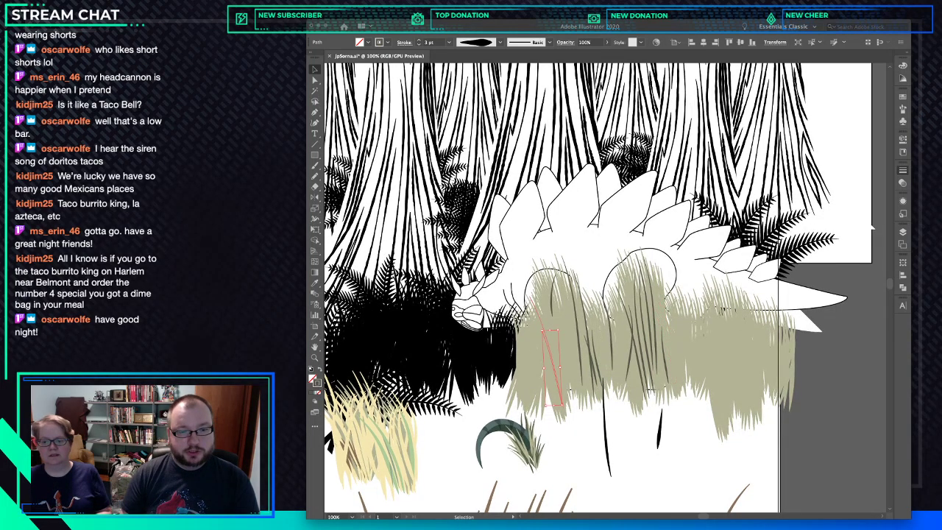
click(527, 355)
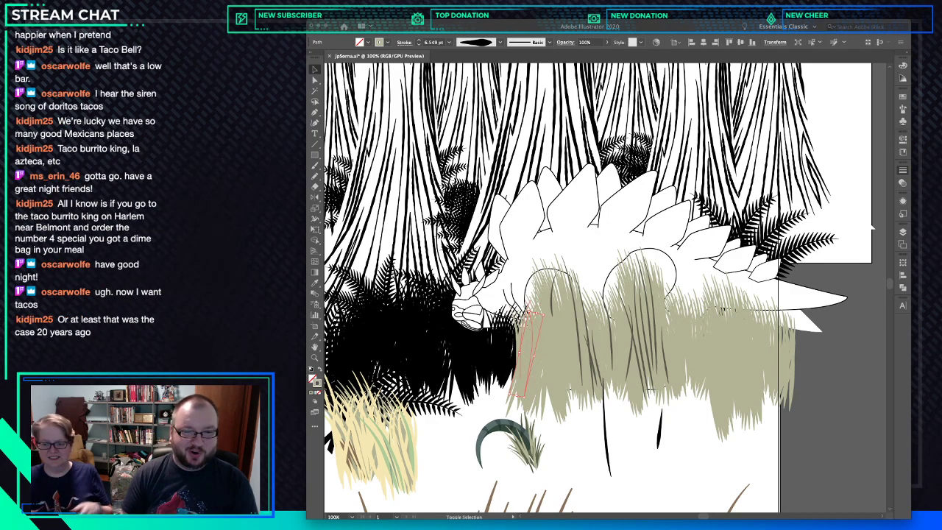
shift+click(529, 315)
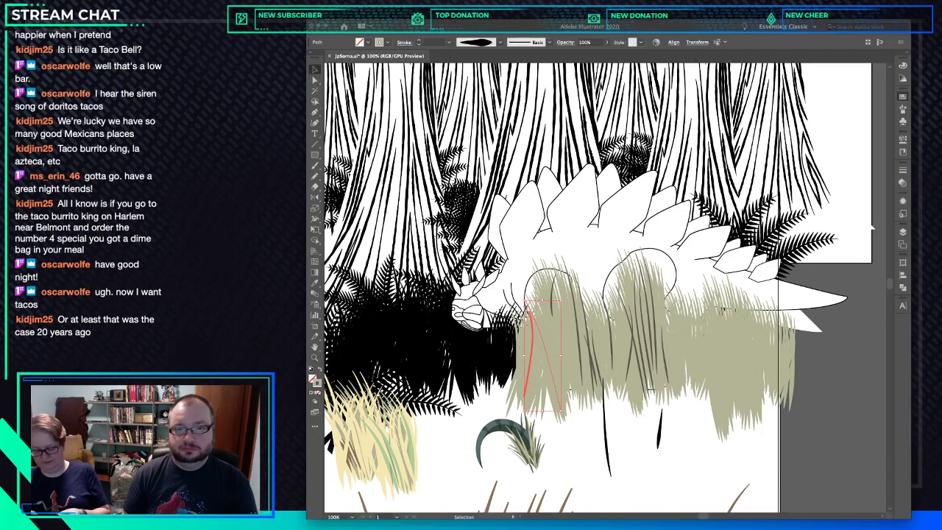
click(839, 132)
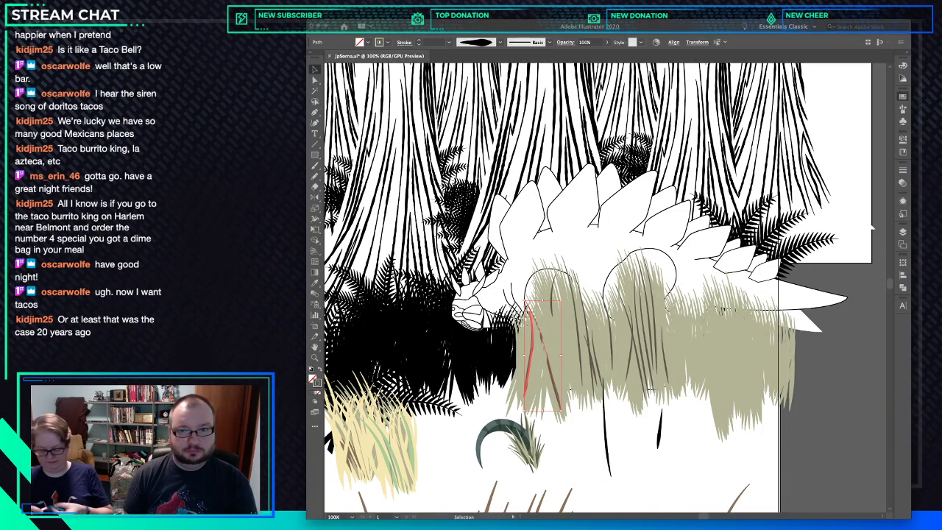
key(ctrl+shift+a)
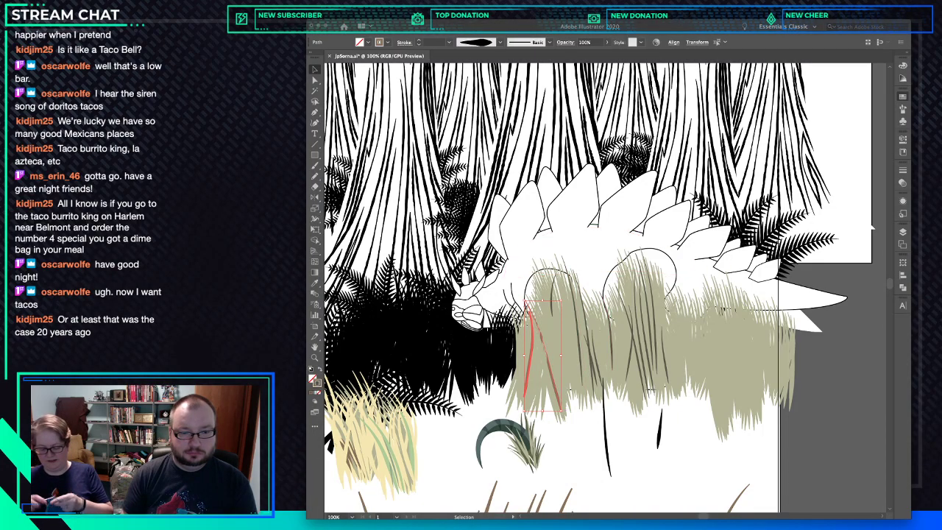
Move the outermost brown blade slightly left, toward the edge of the grass patch beside the dark ferns.
key(a)
click(526, 353)
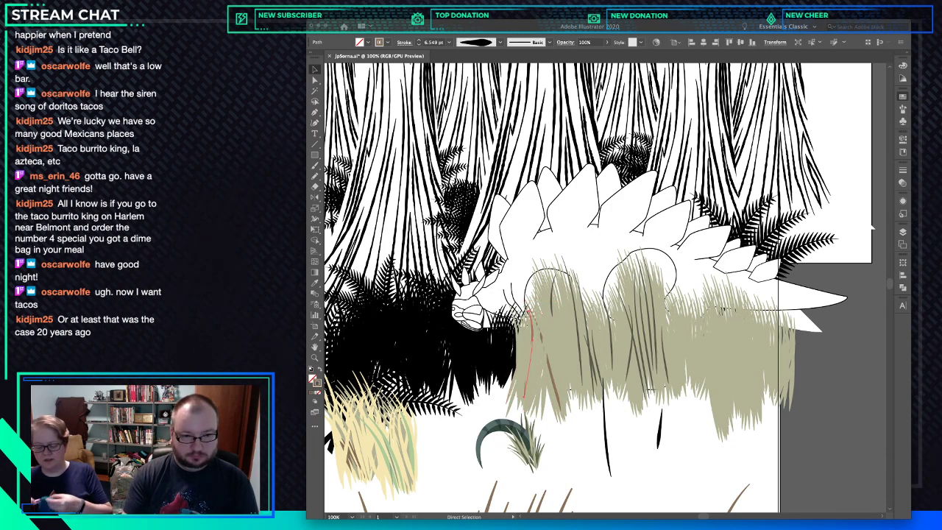
key(v)
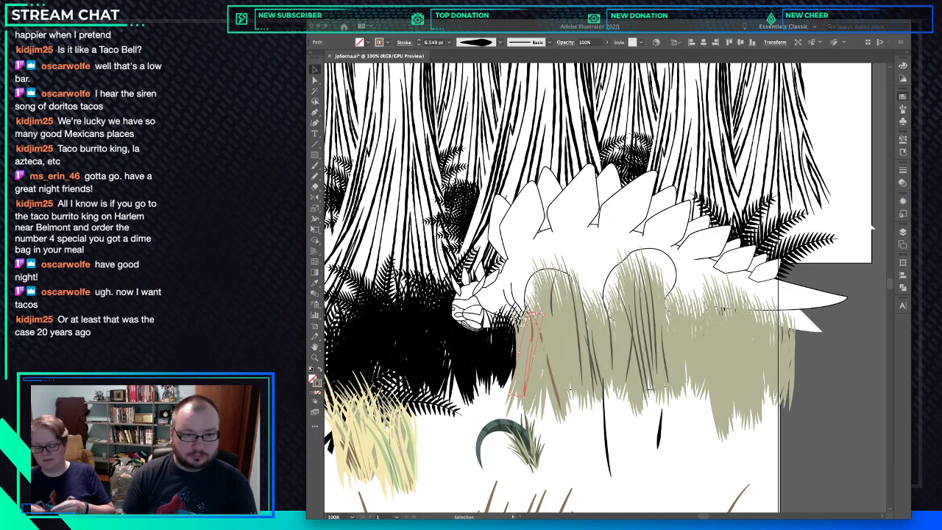
click(519, 365)
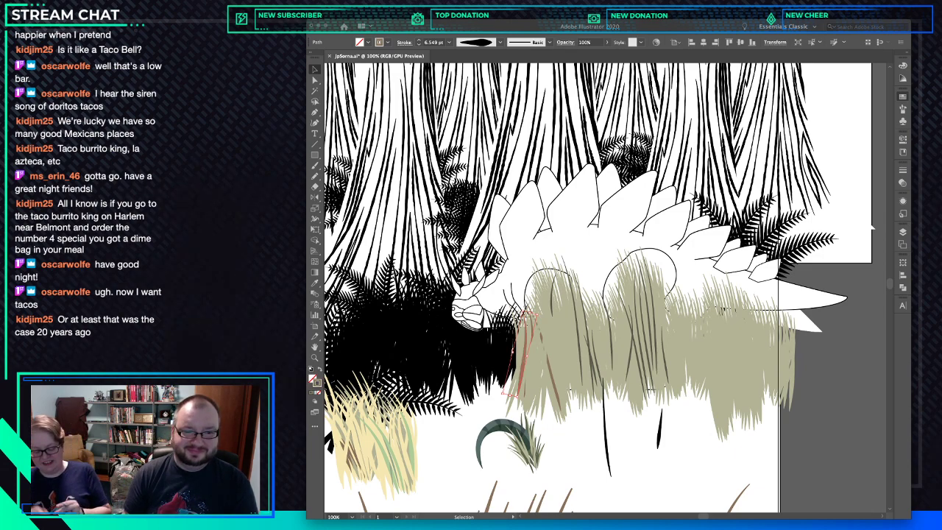
key(a)
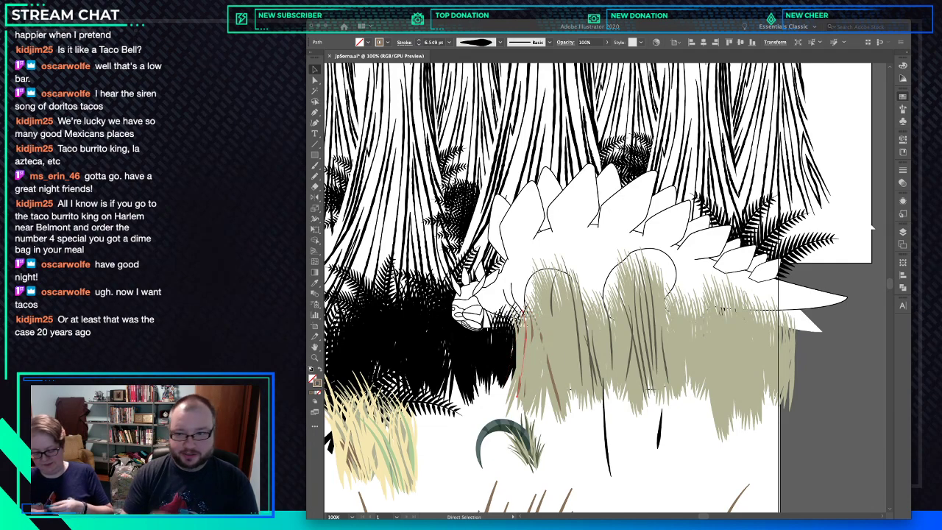
key(v)
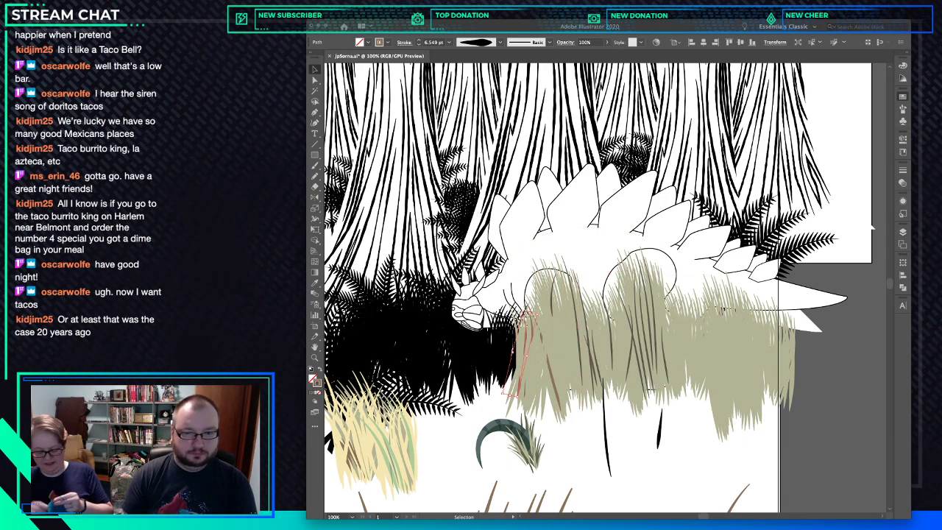
Mirror the dark olive blade over the stegosaurus's hind leg across a vertical axis and tilt it slightly counterclockwise.
click(655, 323)
key(a)
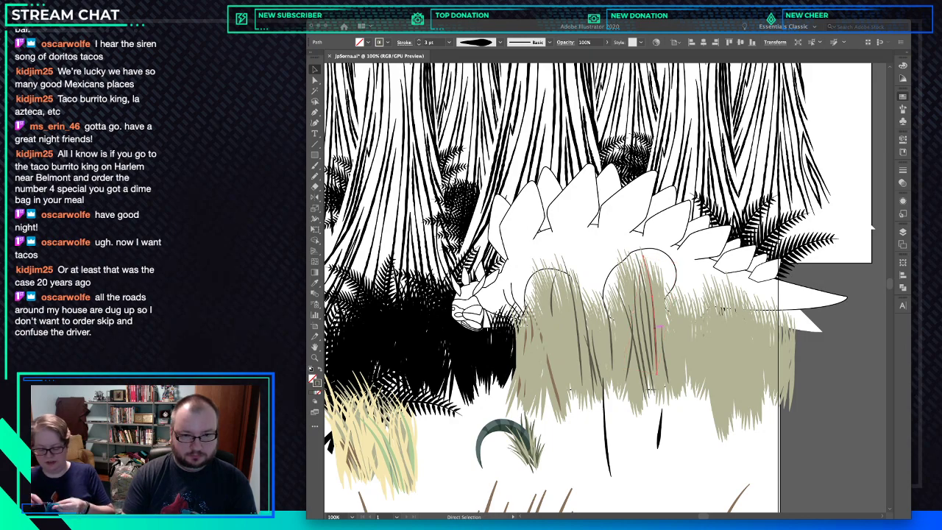
key(v)
key(ctrl+shift+a)
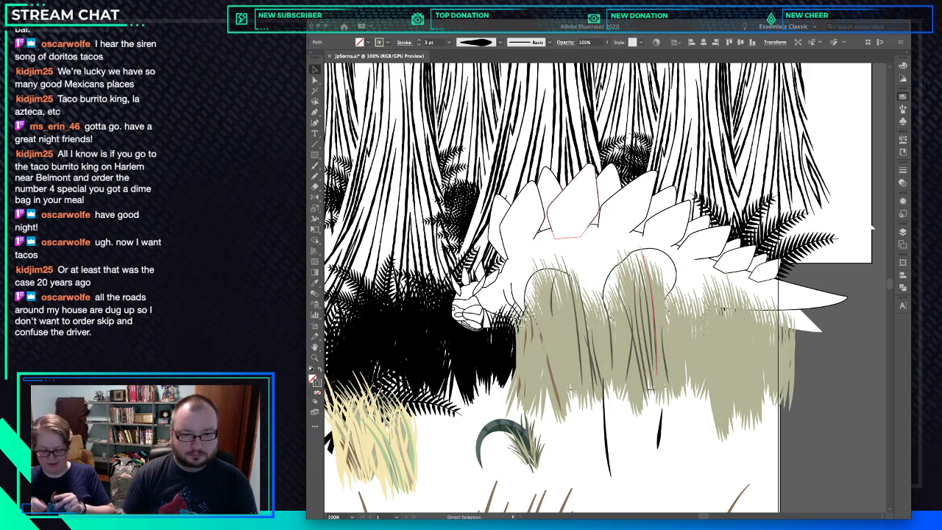
click(654, 315)
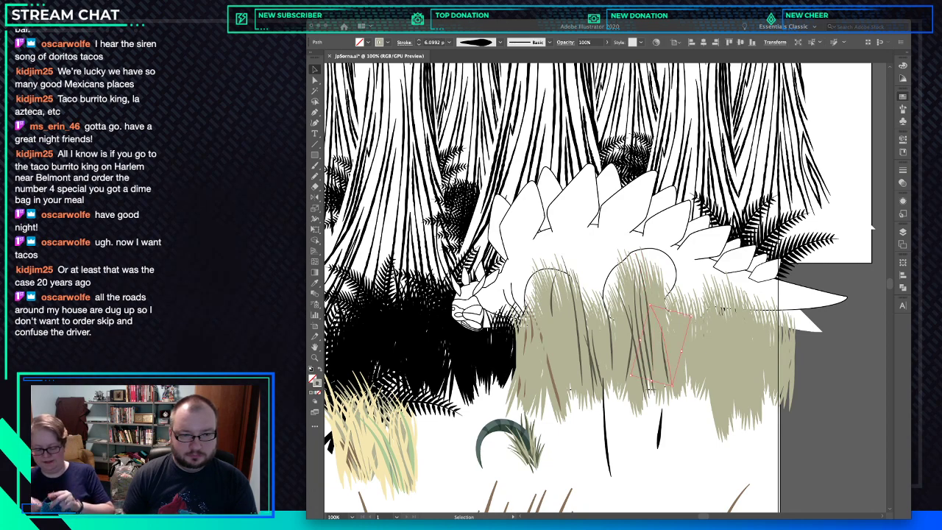
key(super+f)
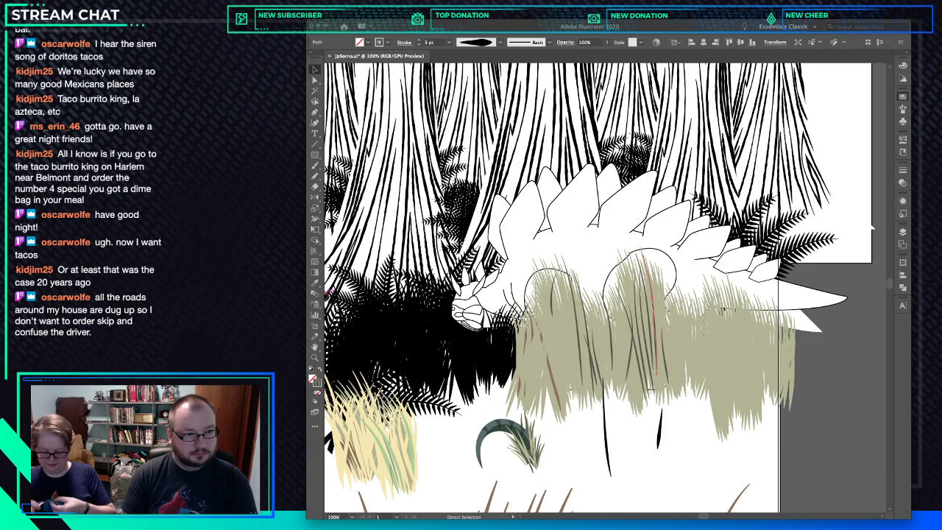
key(o)
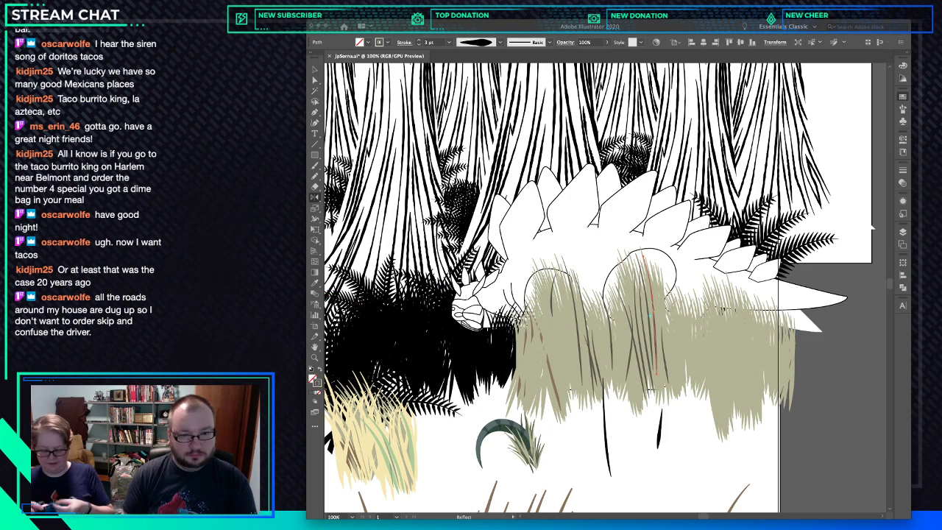
drag(657, 324, 642, 324)
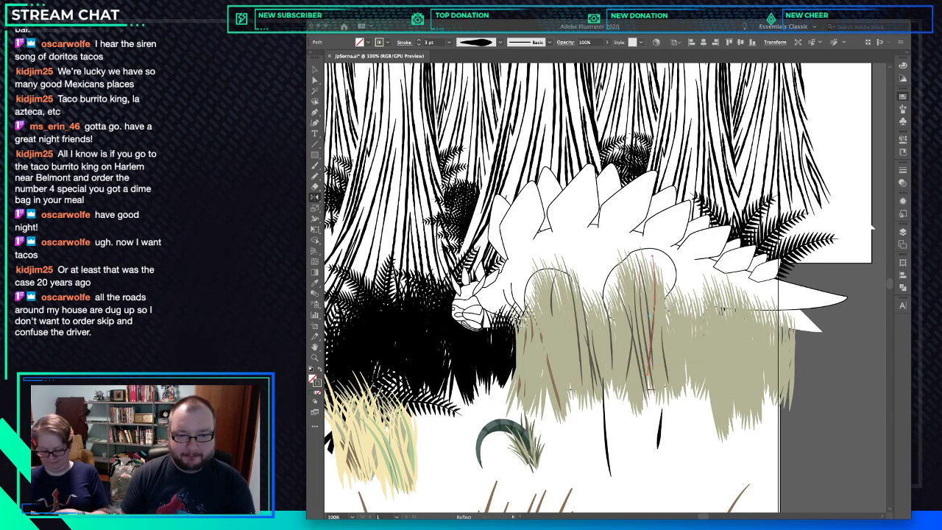
key(v)
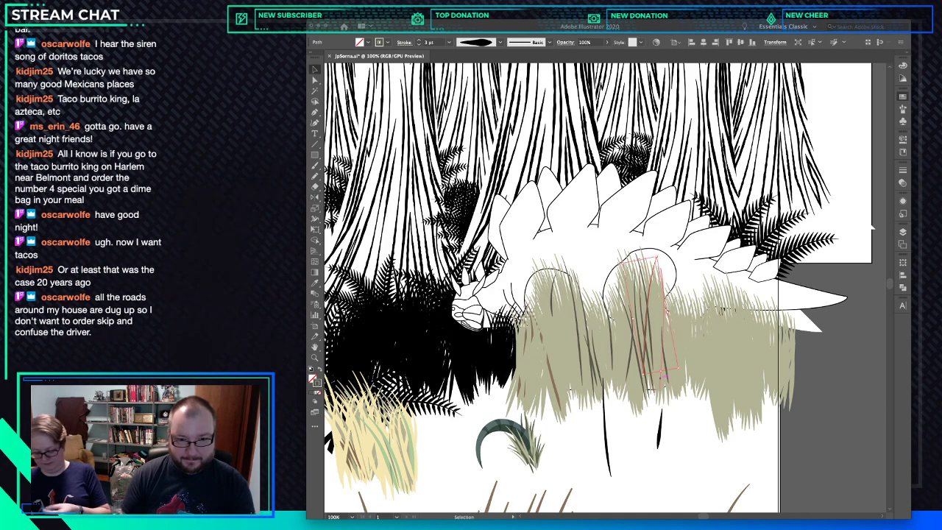
drag(681, 371, 687, 367)
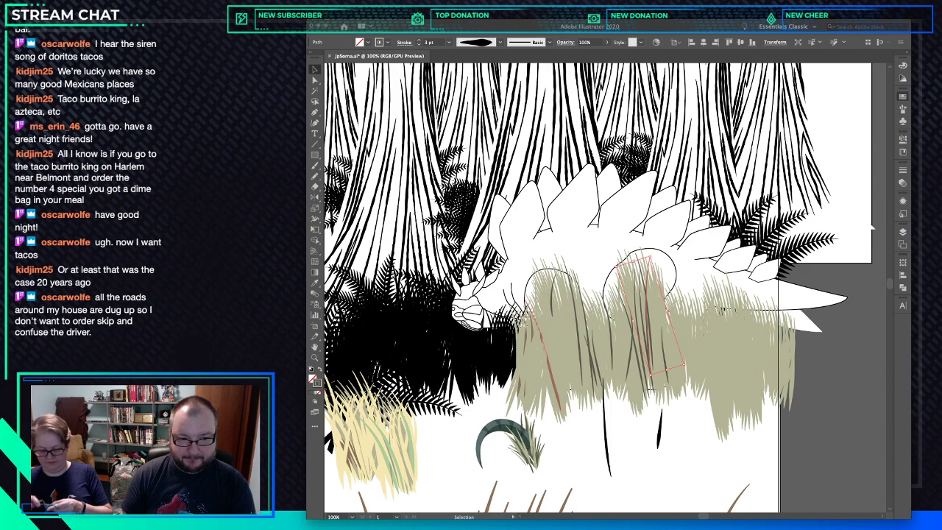
Try a pale beige stroke on the diagonal brown blade over the front leg and clear the selection.
click(548, 346)
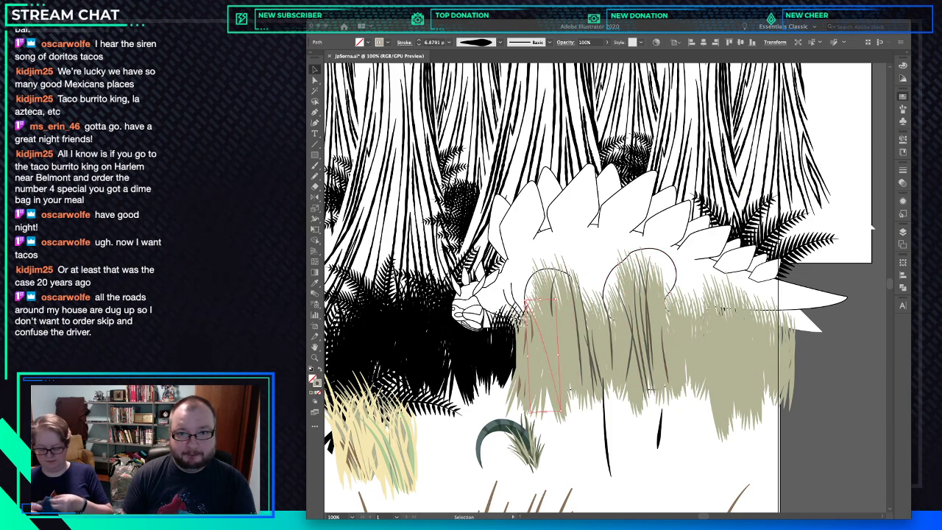
key(super+z)
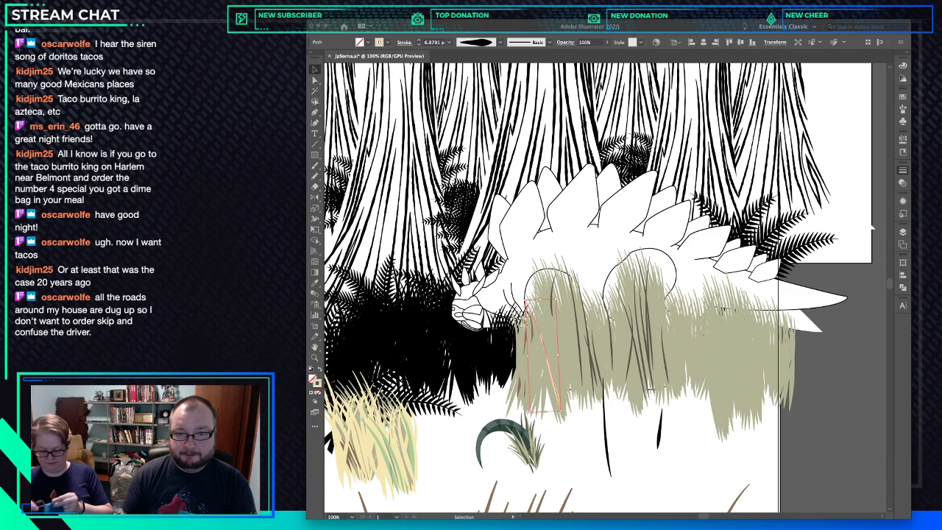
click(441, 96)
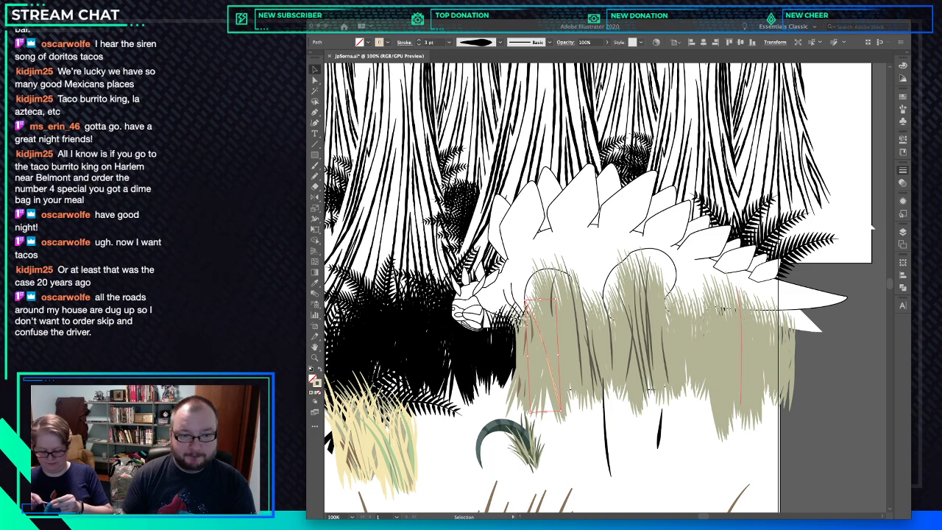
key(super+shift+a)
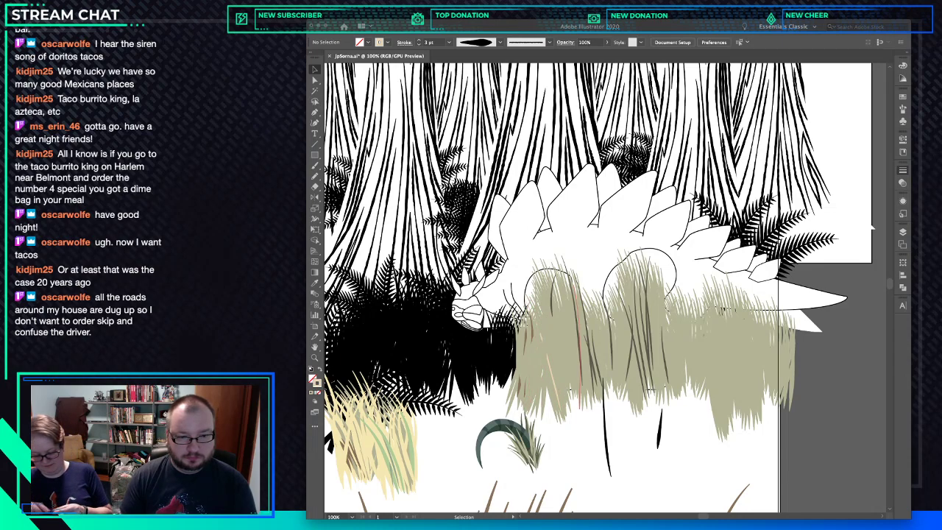
Delete the individually coloured dark olive and brown blades from the green grass over the stegosaurus's legs.
key(a)
click(552, 372)
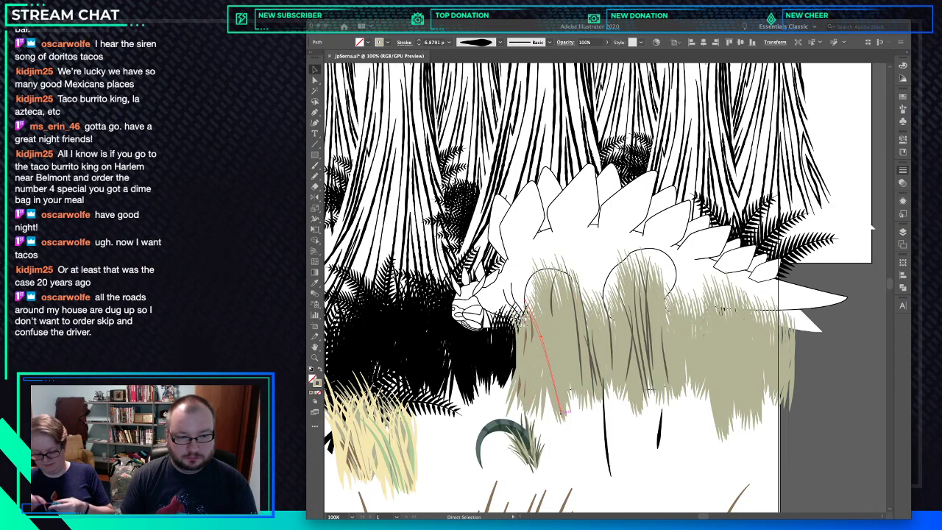
shift+click(562, 412)
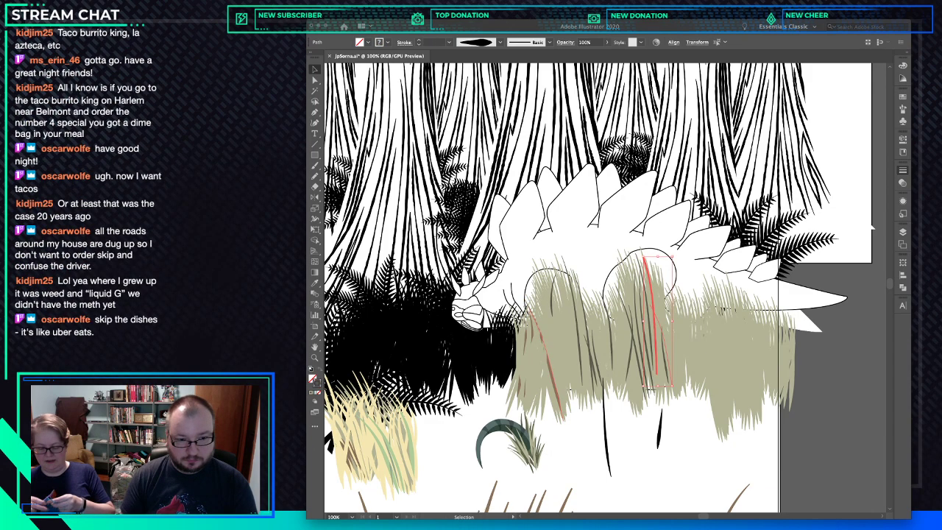
click(565, 403)
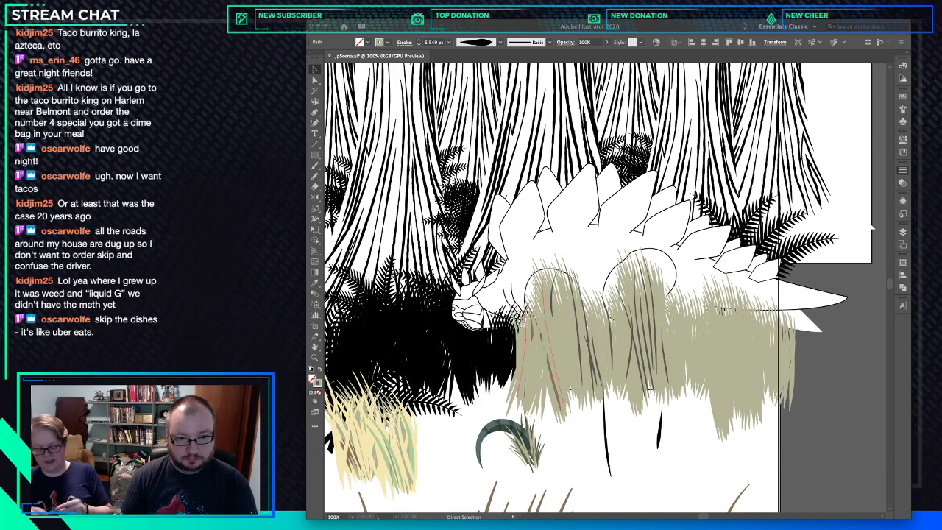
shift+click(560, 401)
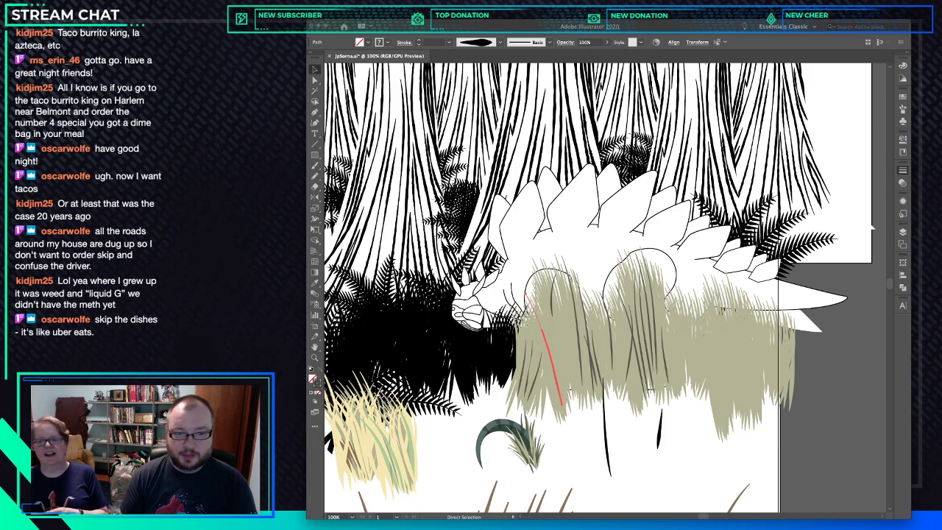
key(Delete)
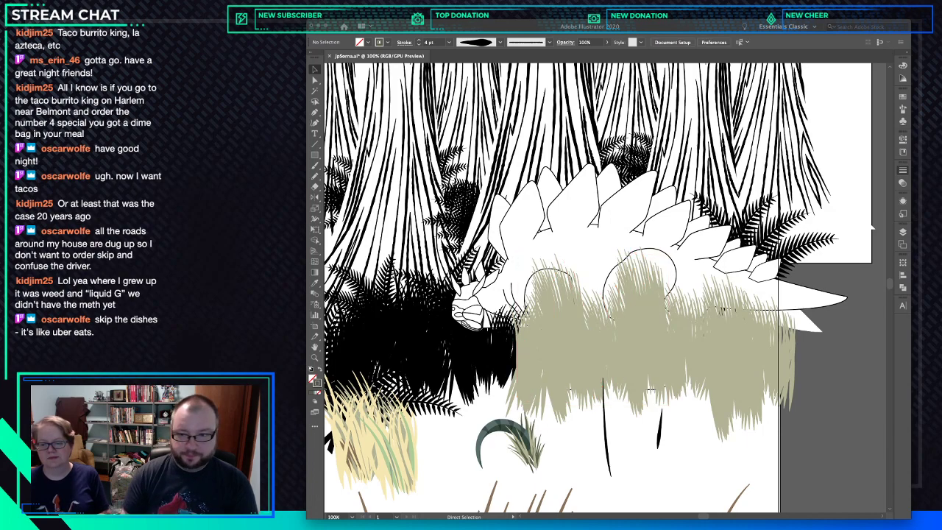
key(v)
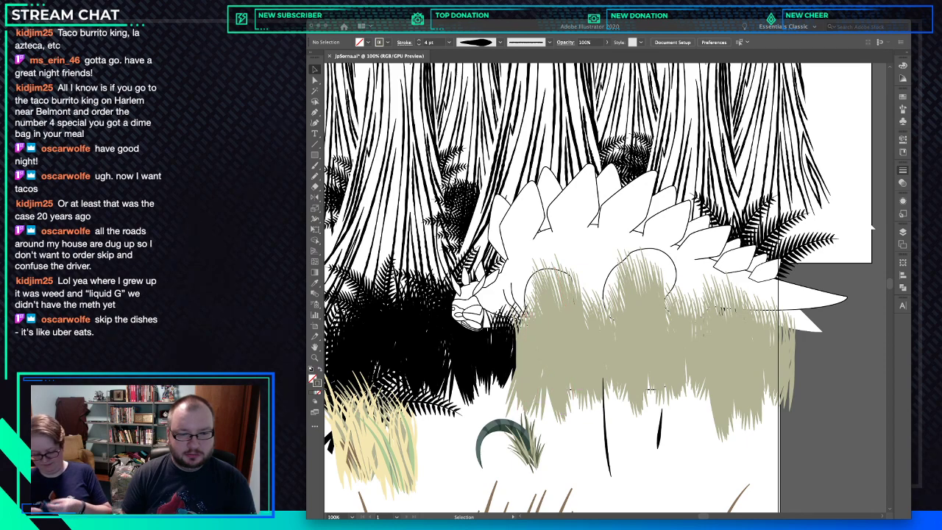
click(647, 386)
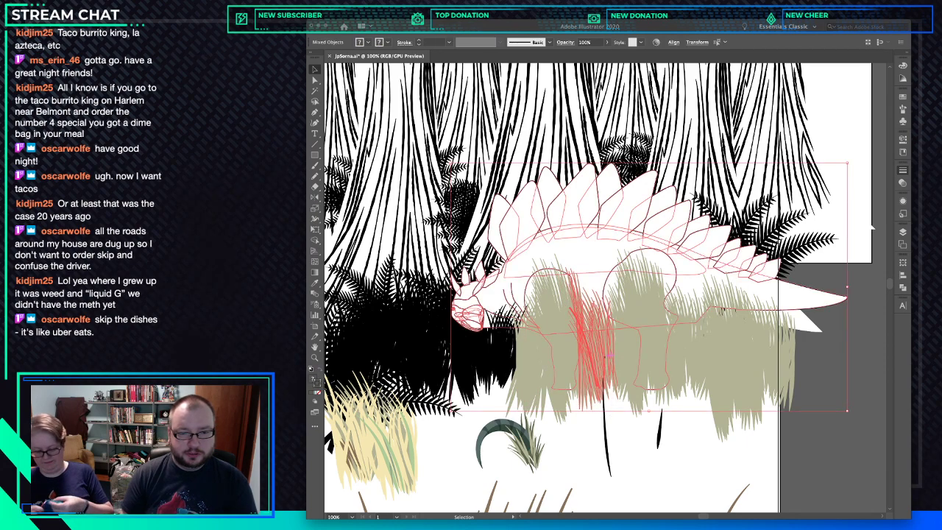
shift+click(566, 254)
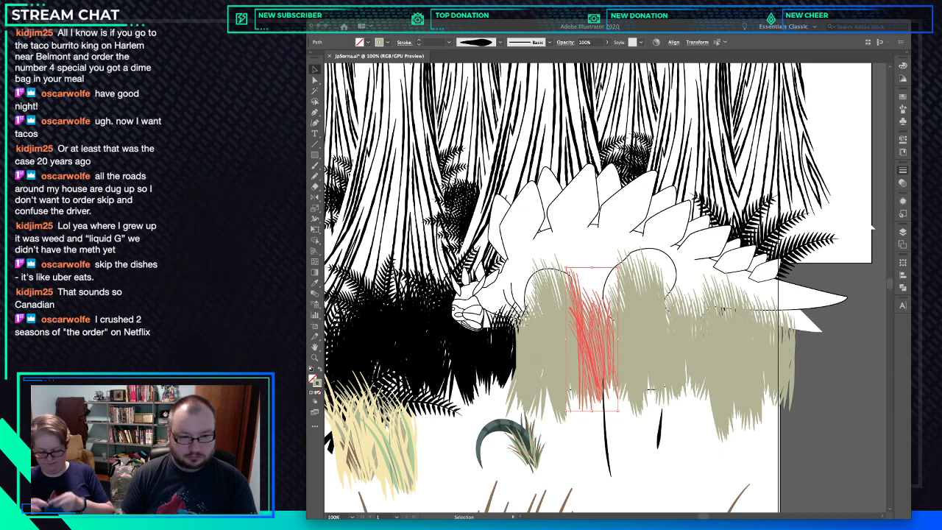
shift+click(651, 388)
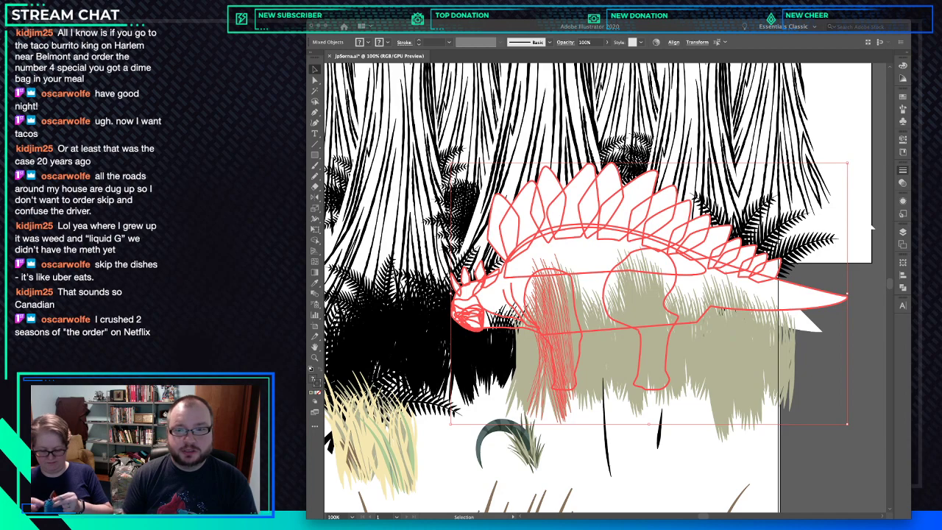
click(692, 173)
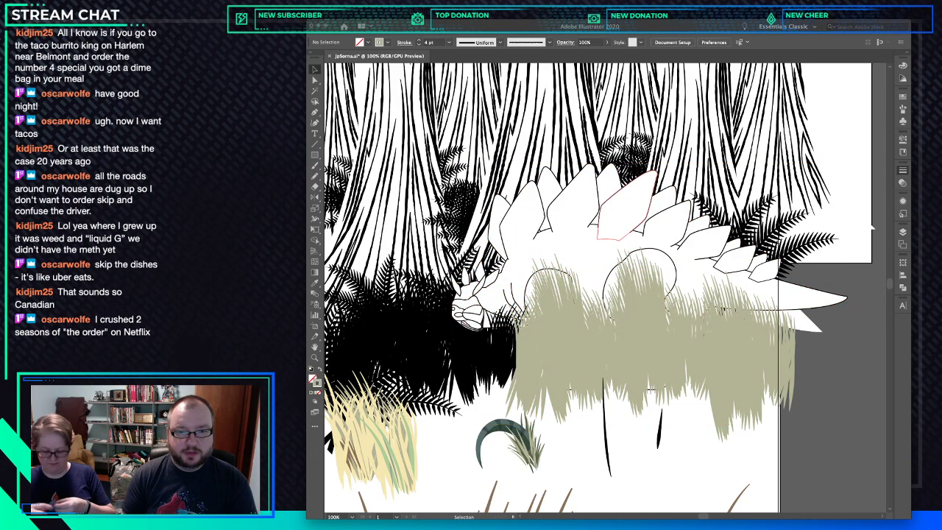
click(634, 204)
key(ctrl+shift+a)
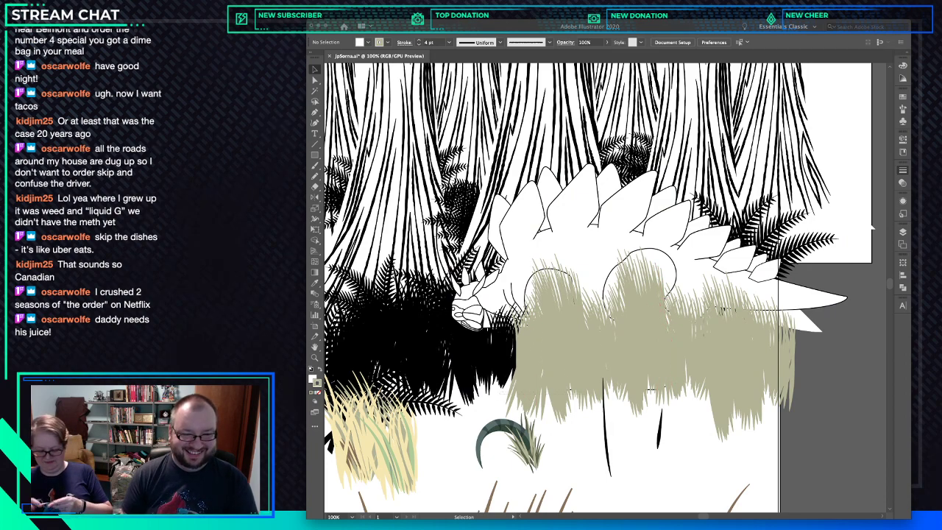
Try moving the green blades over the front leg downward as a group, and undo the move.
click(559, 339)
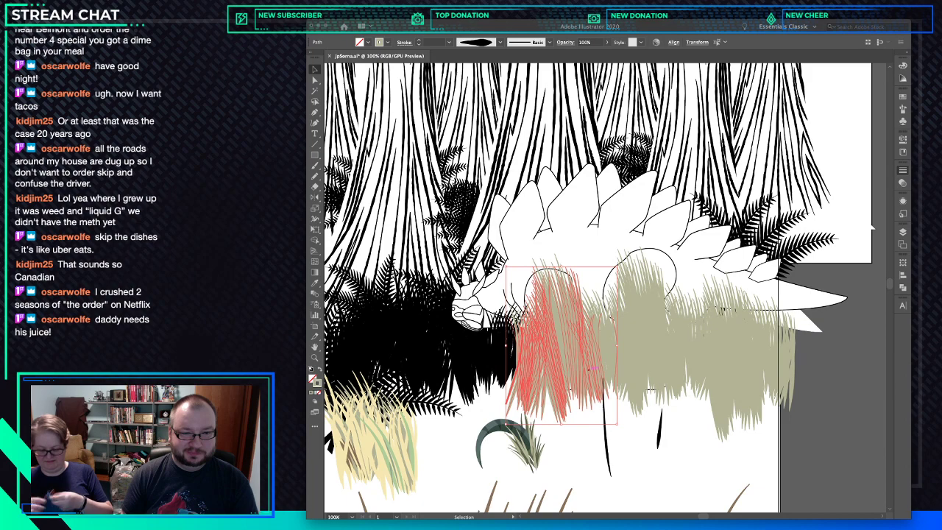
drag(593, 368, 594, 409)
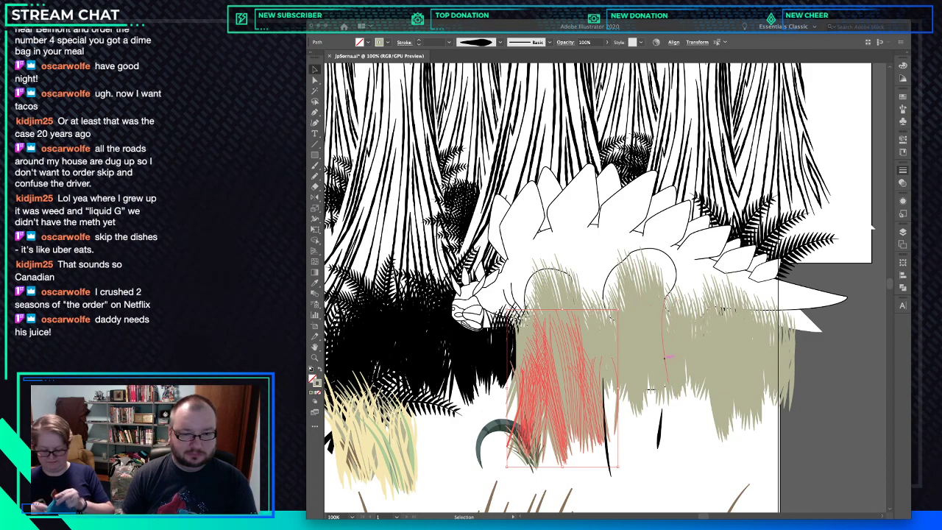
key(ctrl+z)
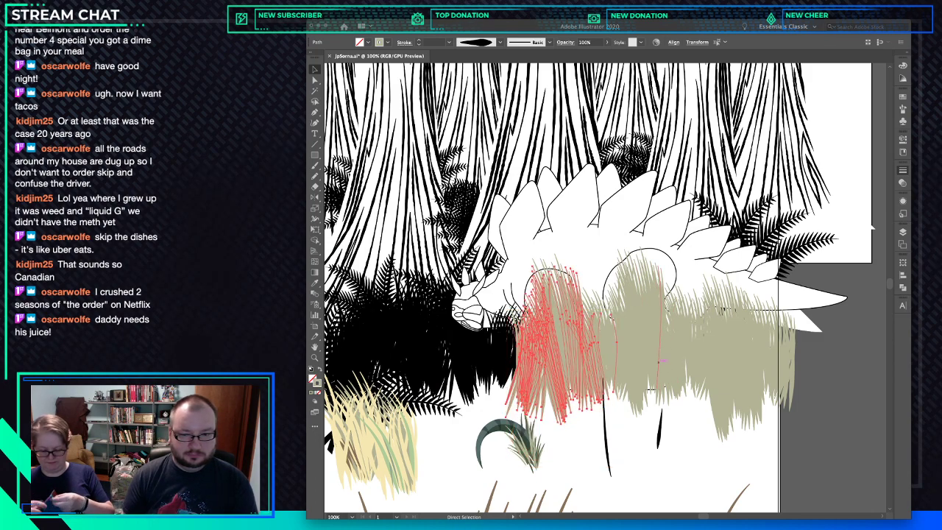
Select the whole green grass patch without the stegosaurus and recolour all its blades brown.
drag(718, 354, 646, 360)
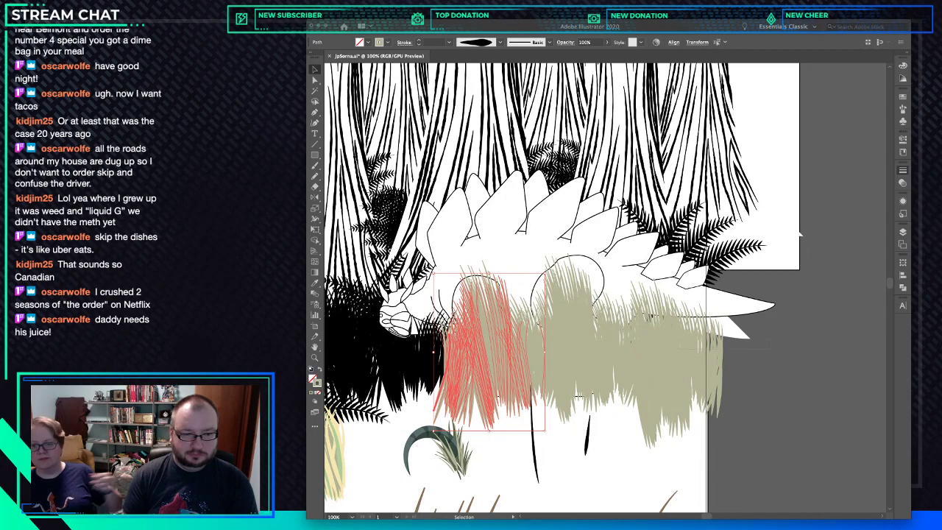
key(ctrl+z)
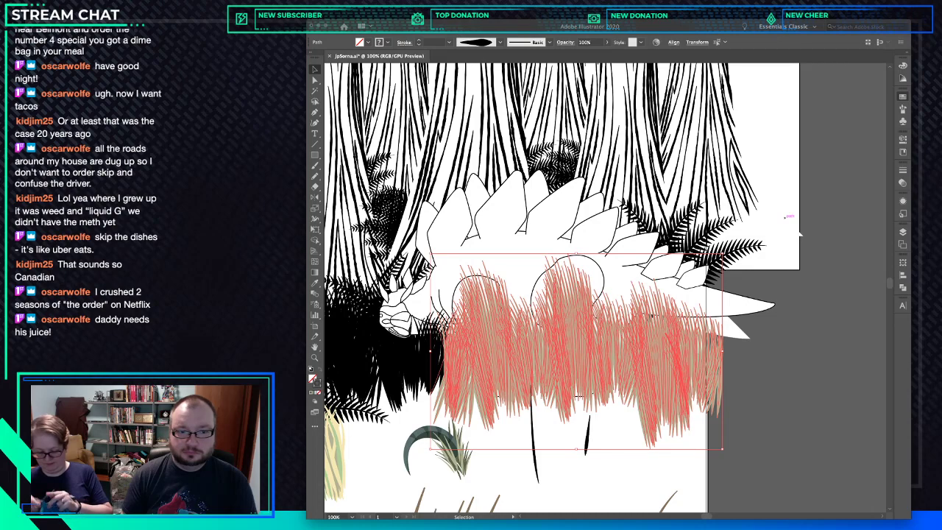
key(ctrl+z)
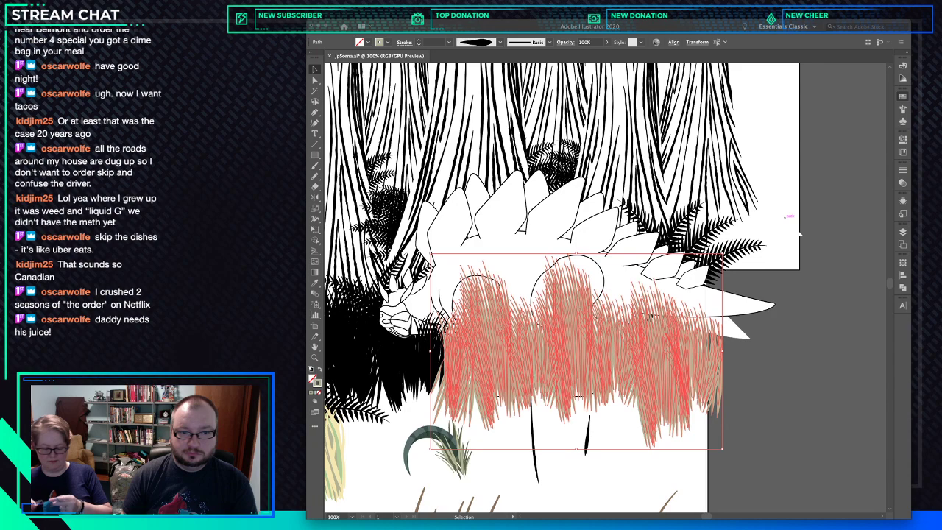
click(810, 199)
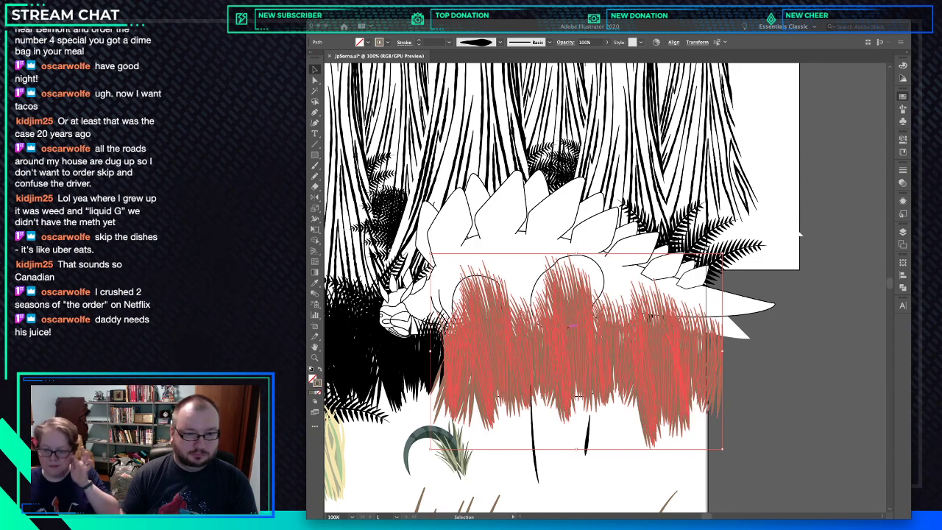
Place a copy of the brown grass slightly down and toward the head, try green on it, and recolour it pale tan.
drag(573, 325, 565, 348)
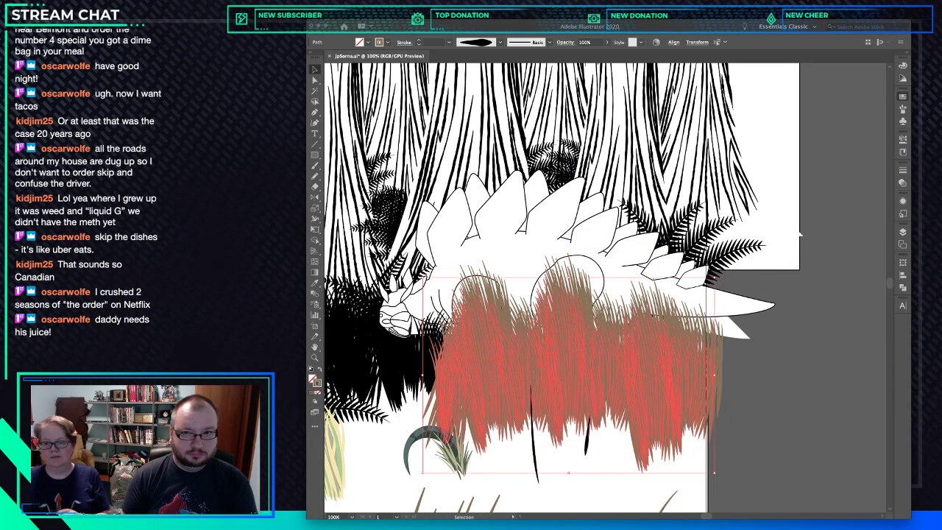
click(811, 195)
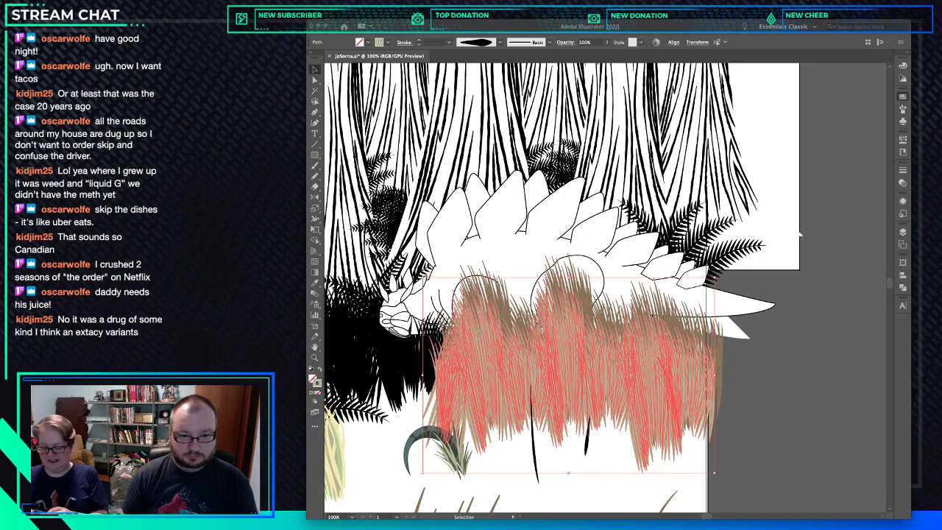
click(800, 234)
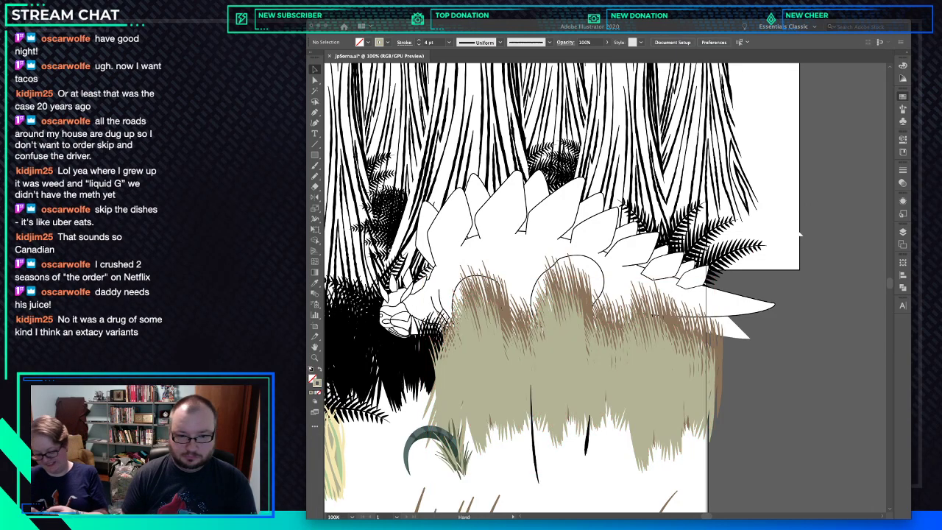
key(super+z)
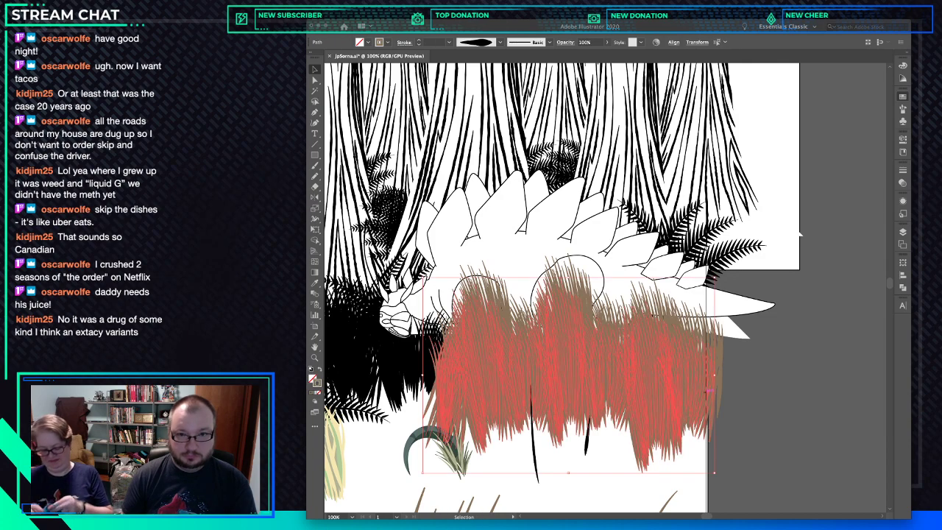
key(super+z)
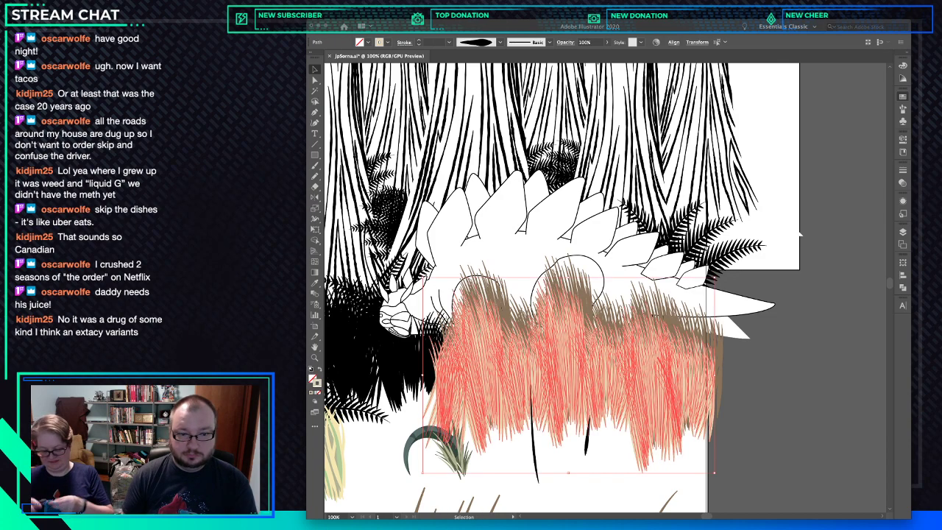
Recolour the copied grass patch sage green, widen it slightly, mirror it horizontally and shift it slightly up toward the tail.
key(super+z)
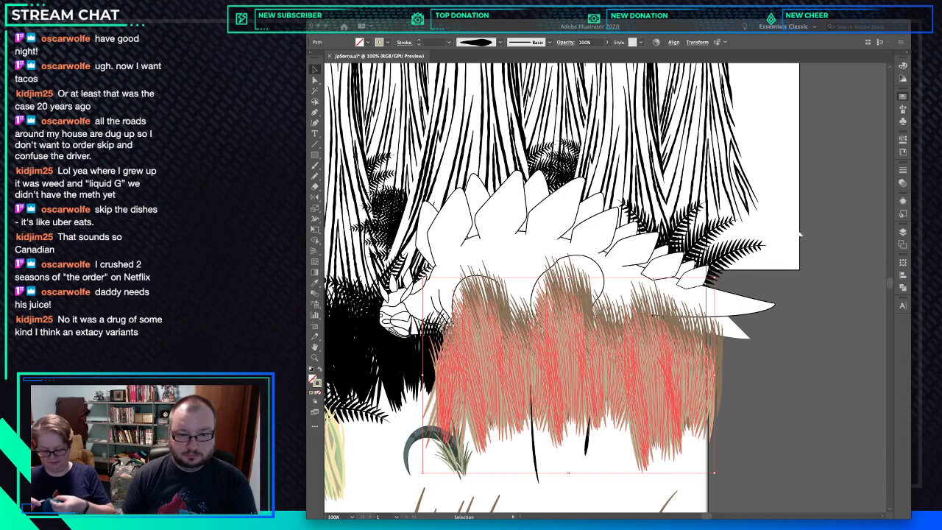
drag(714, 375, 722, 374)
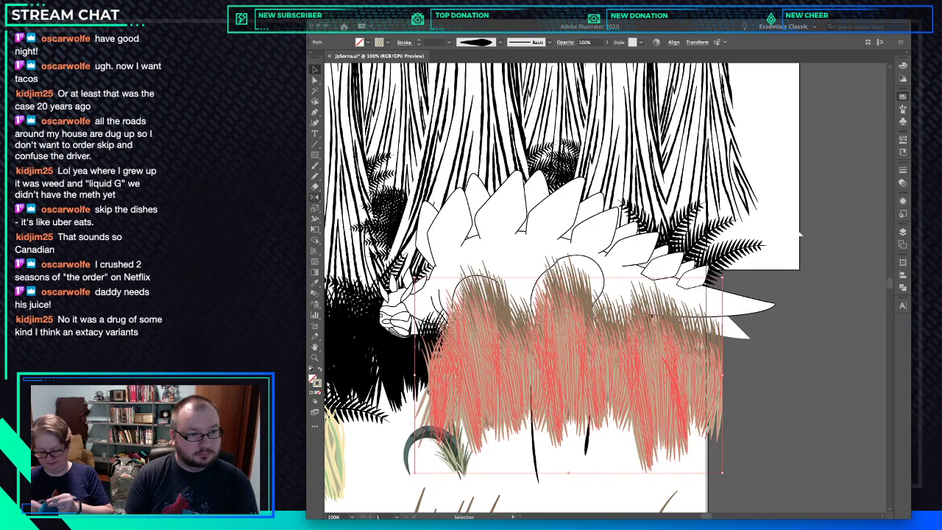
key(o)
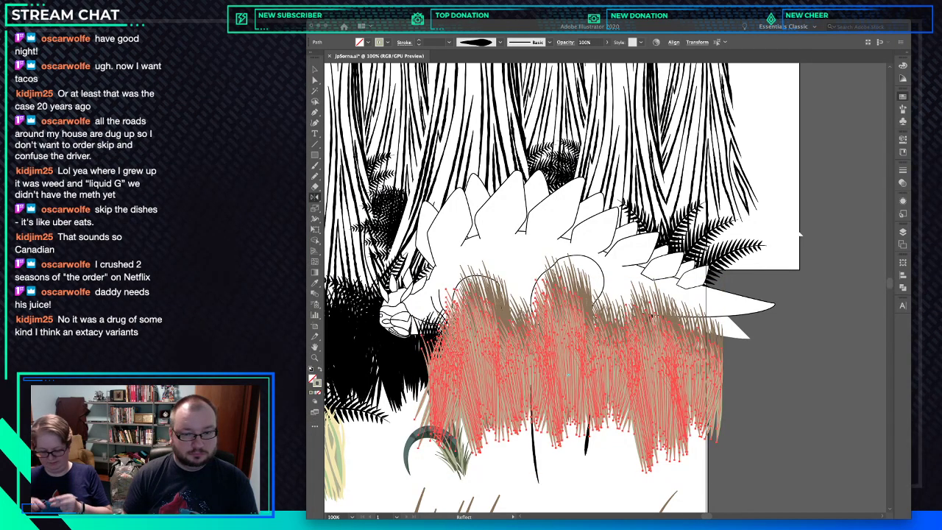
key(Return)
key(Return)
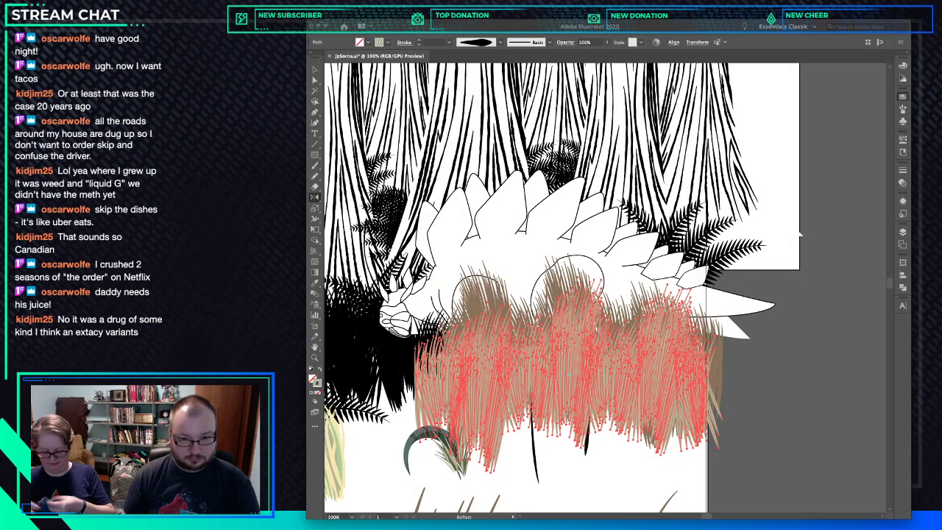
key(v)
drag(693, 369, 700, 365)
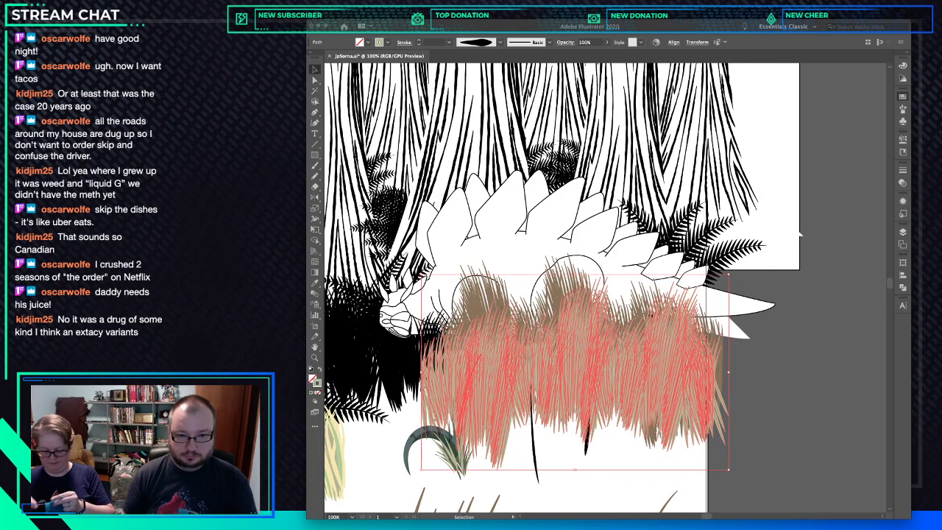
click(800, 234)
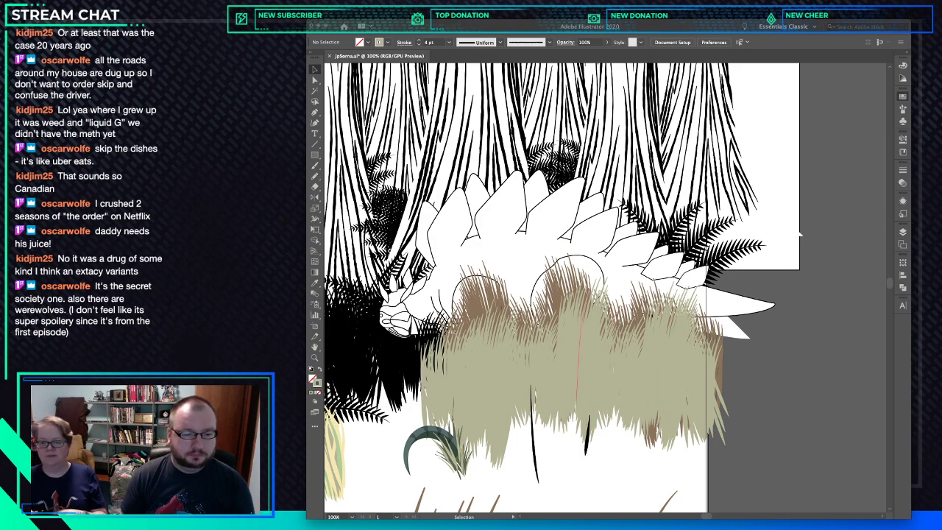
Fill the white background rectangle behind the grass with sage green and remove its black outline.
drag(666, 331, 773, 217)
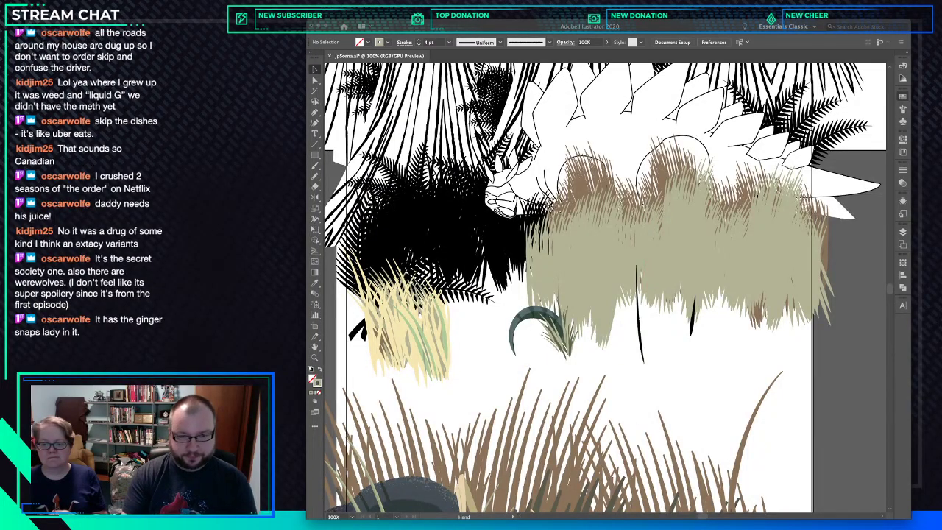
key(super+minus)
key(super+minus)
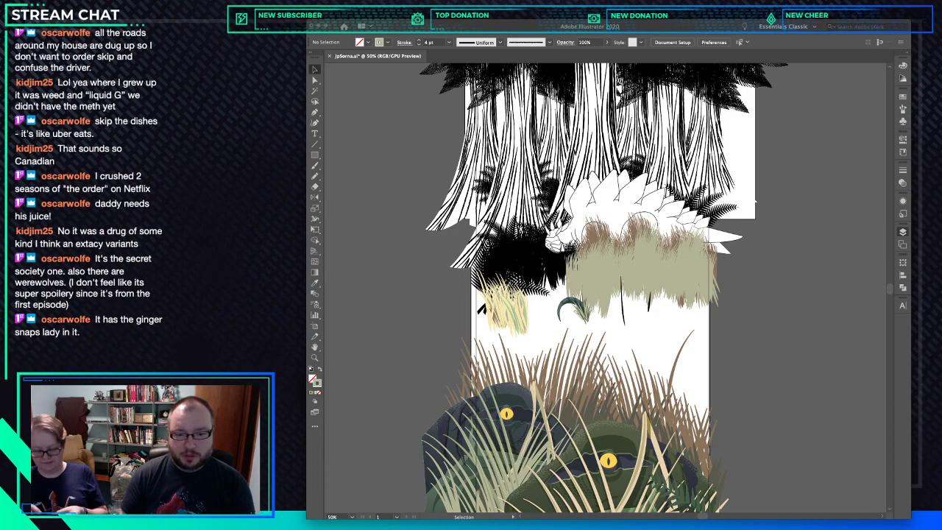
key(super+a)
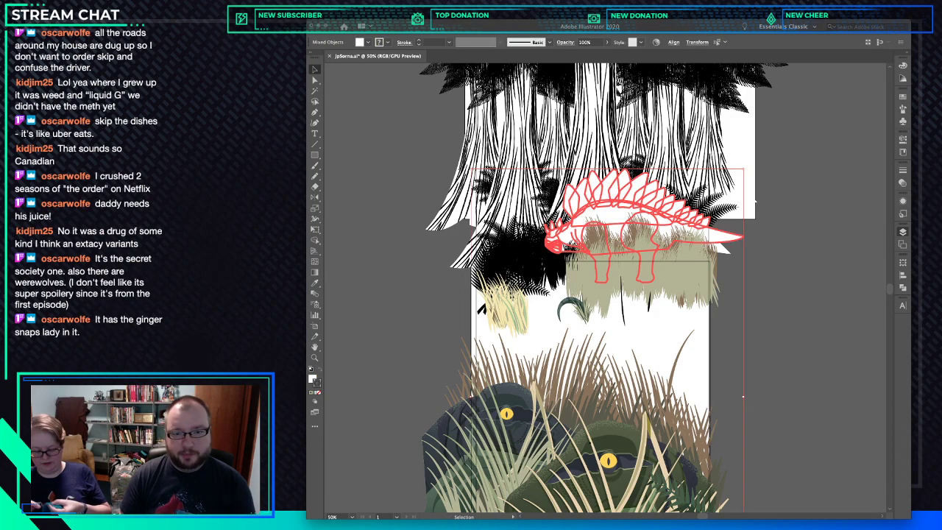
click(736, 353)
drag(710, 353, 715, 353)
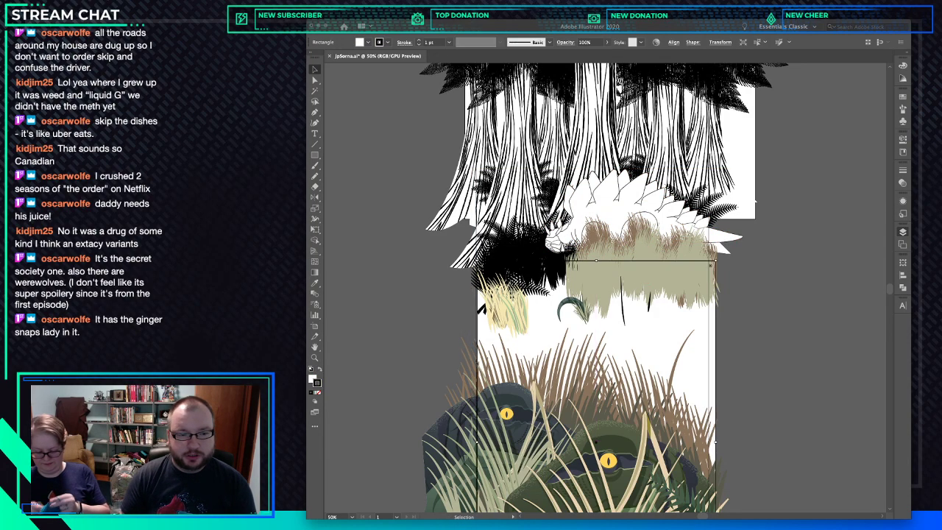
key(super+z)
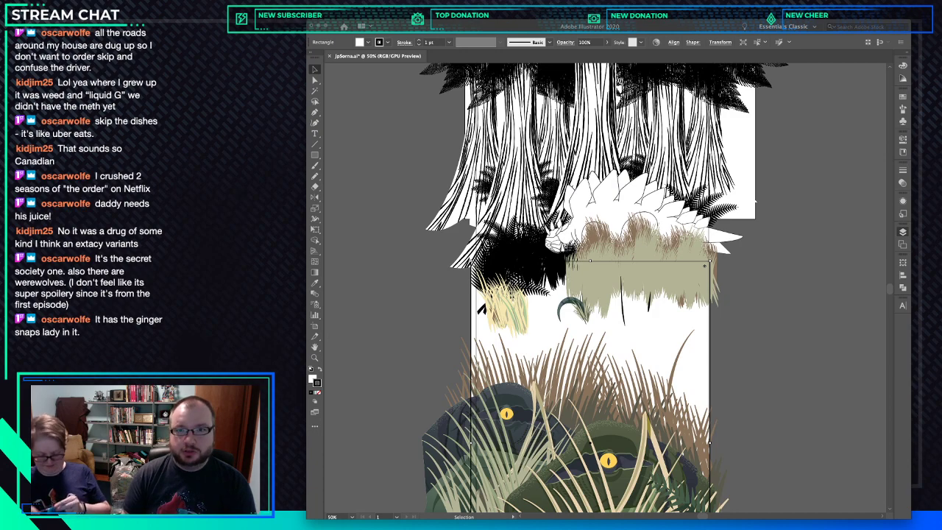
key(x)
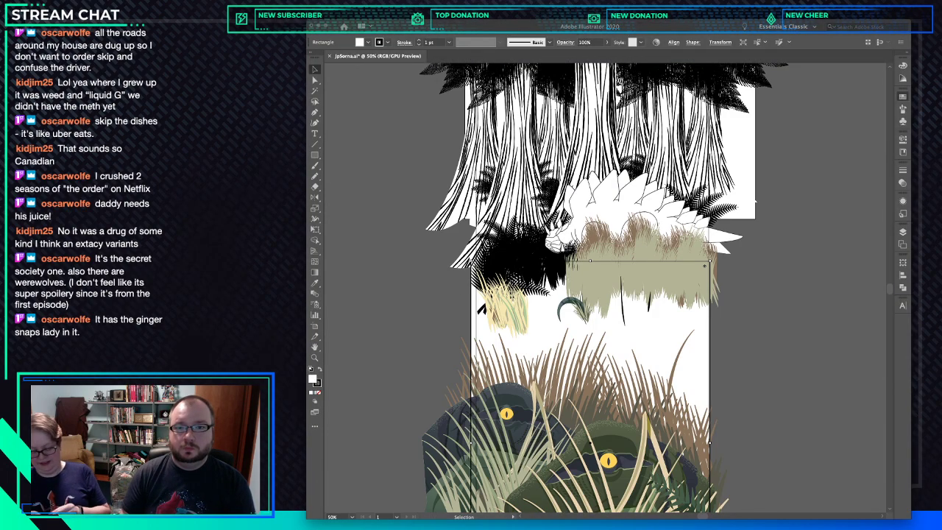
key(x)
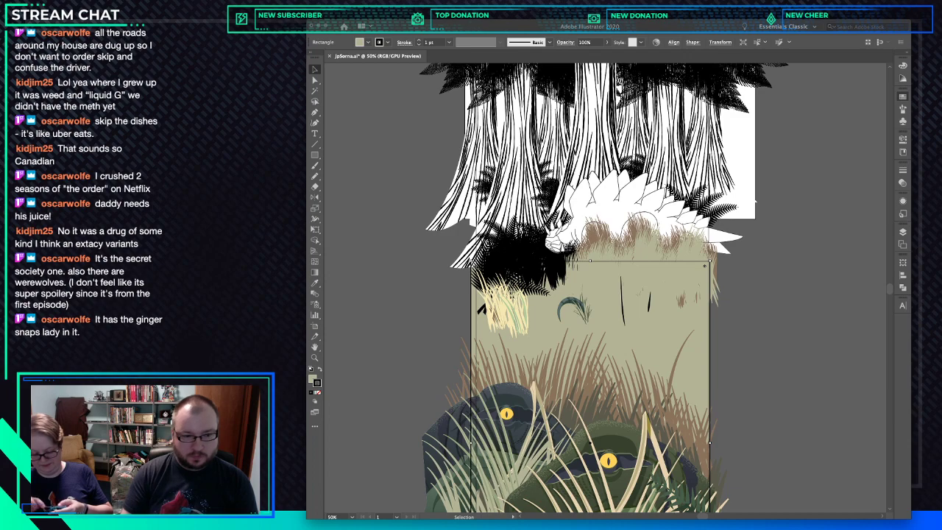
key(slash)
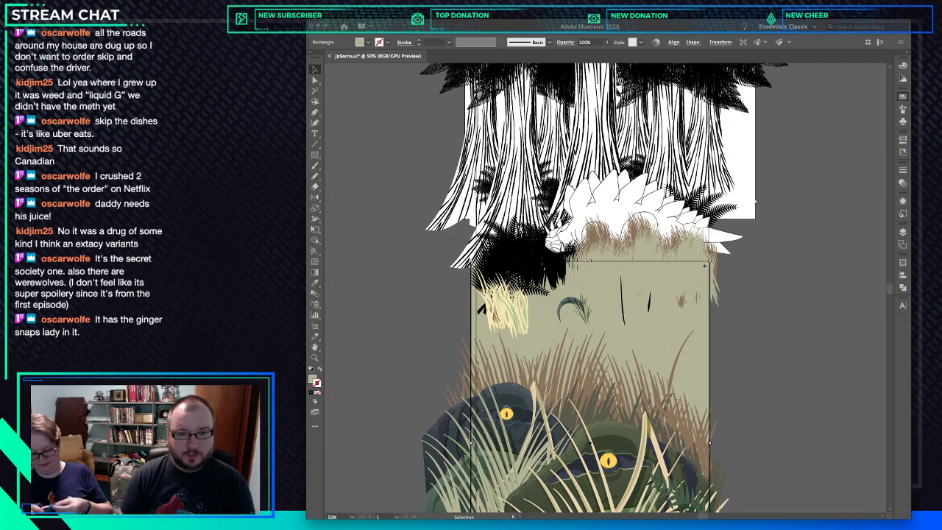
Try a peach-tan fill on the background rectangle, and recolour it pale yellow.
key(ctrl+shift+a)
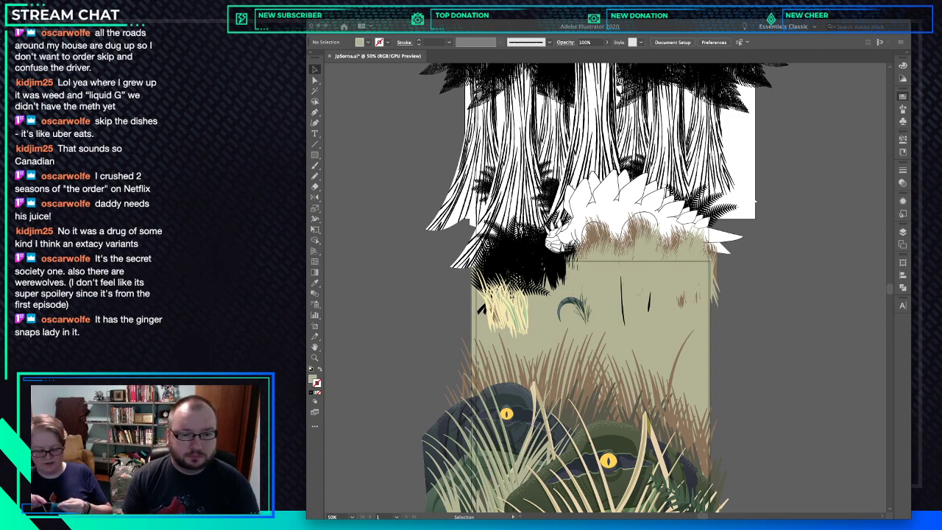
click(637, 343)
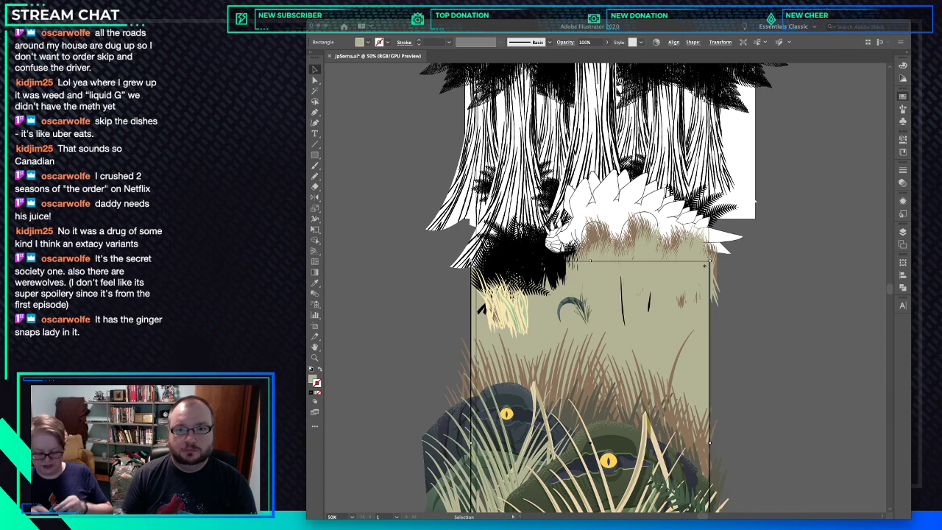
key(super+z)
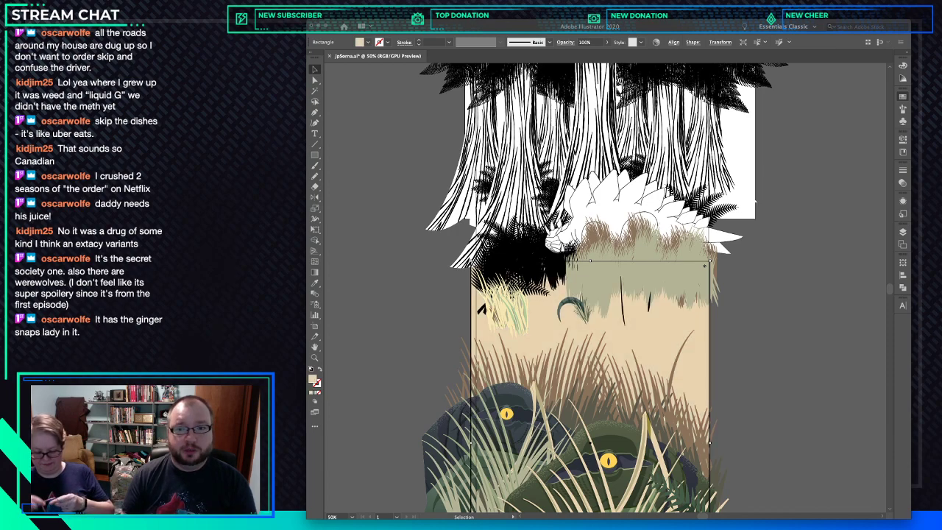
key(super+z)
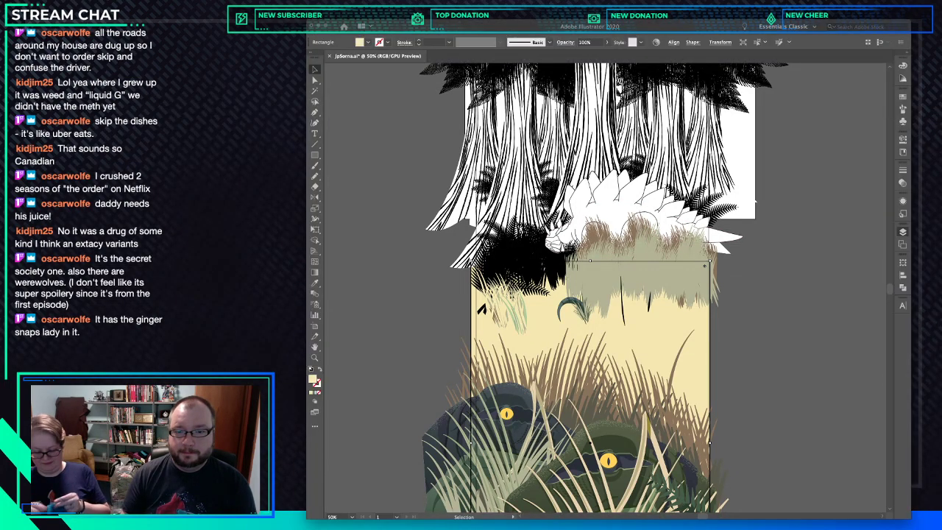
key(ctrl+shift+a)
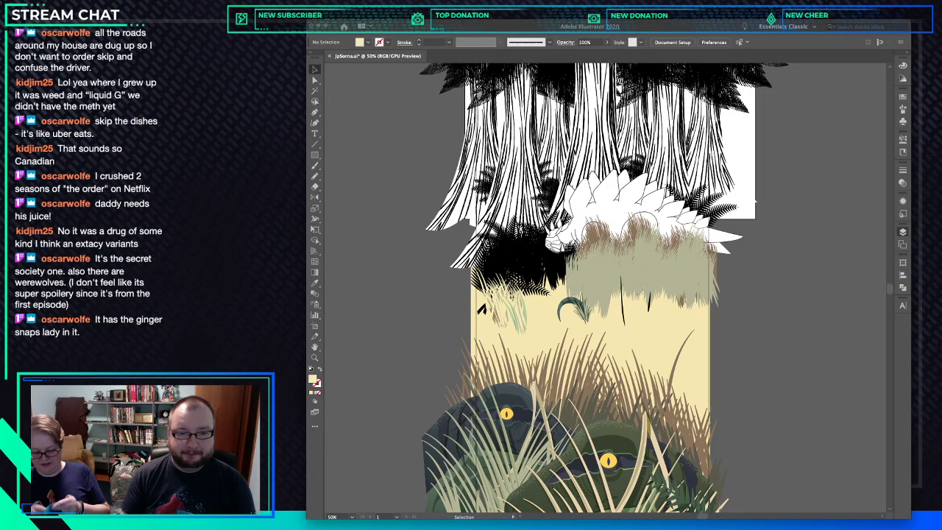
scroll(604, 287, right, 5)
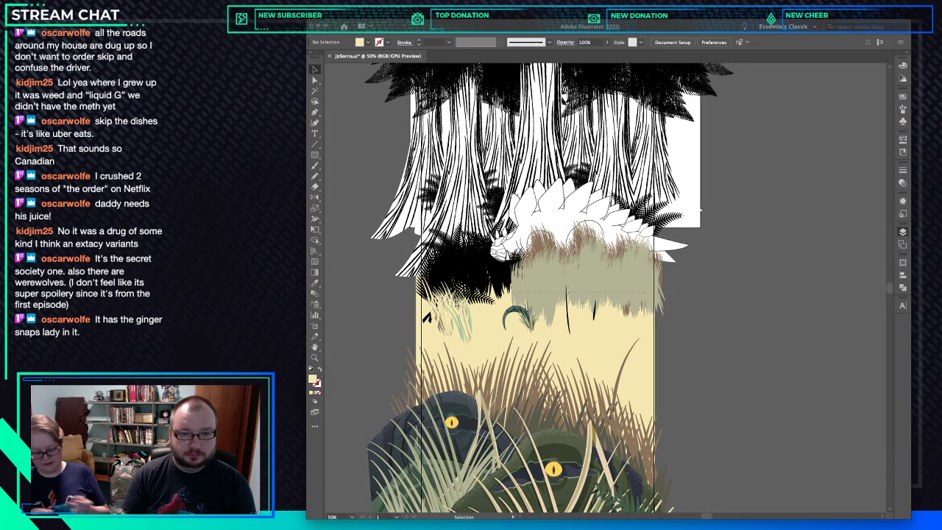
drag(675, 292, 514, 292)
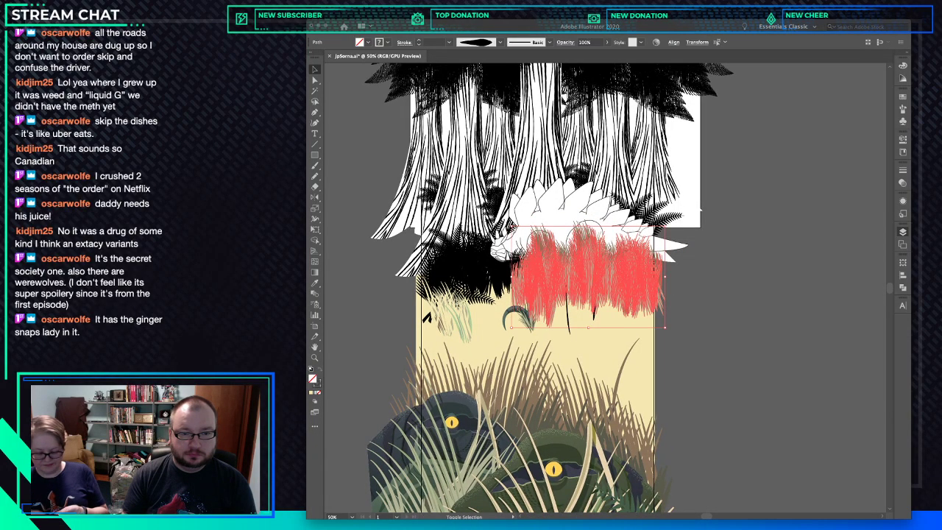
drag(574, 240, 548, 244)
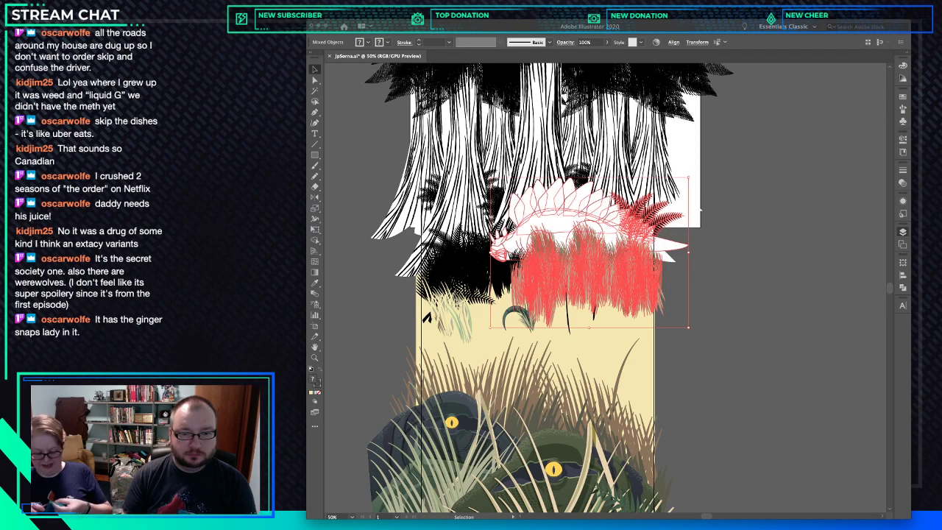
click(724, 276)
click(557, 221)
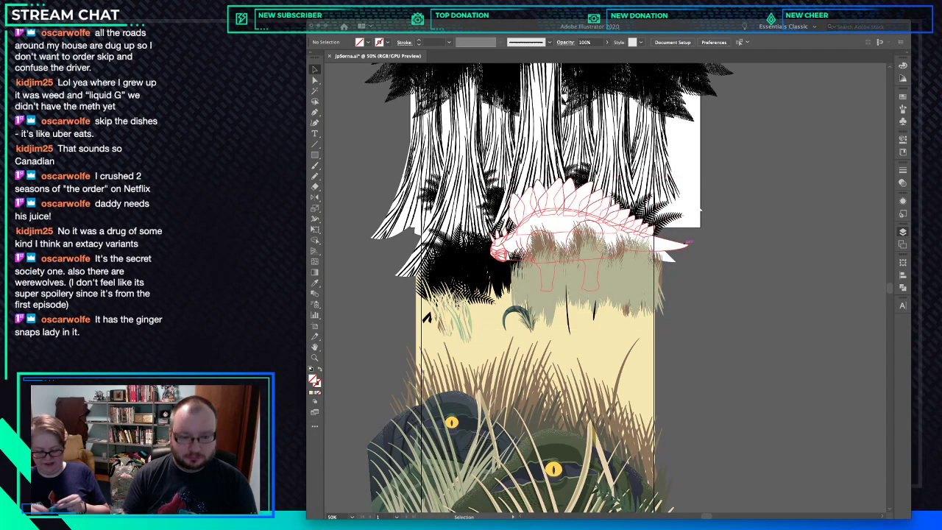
click(699, 209)
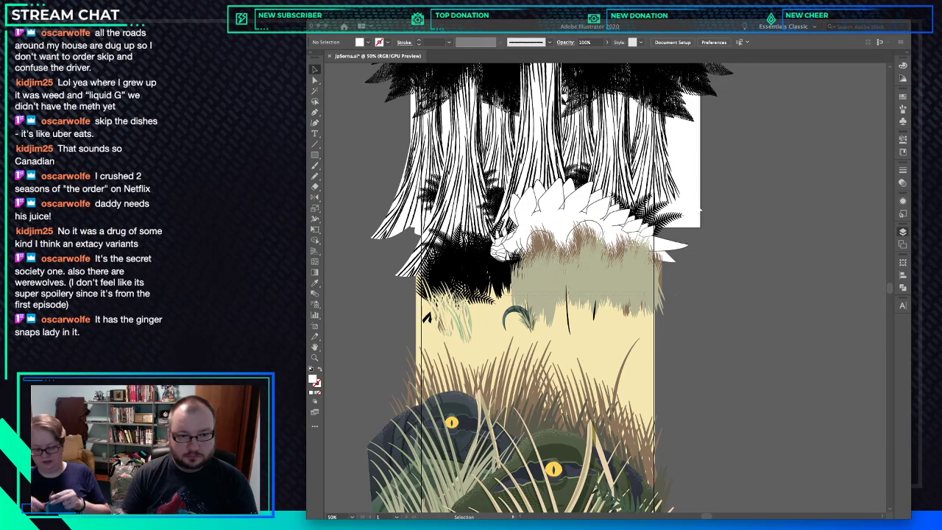
Select the layered grass over the stegosaurus's legs without the stray blade near the head, and widen it slightly on both sides.
drag(678, 292, 514, 296)
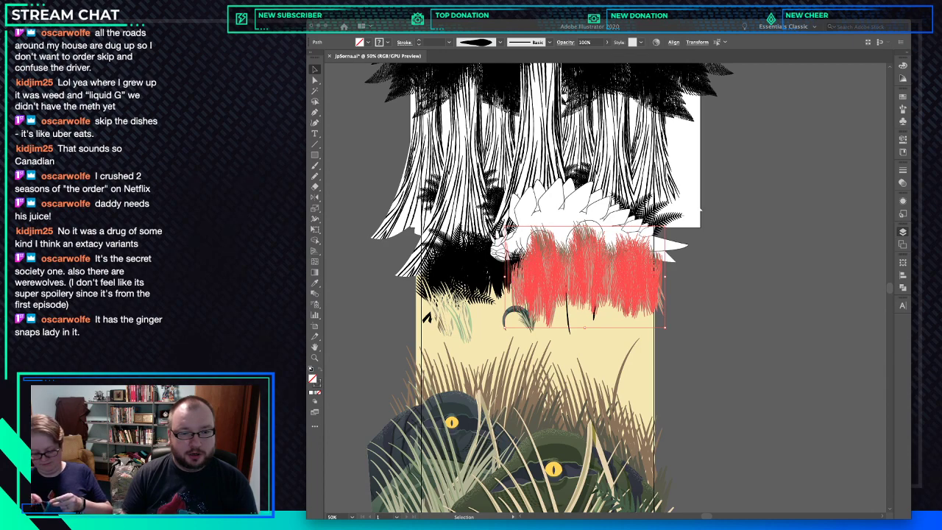
shift+click(506, 279)
shift+click(509, 281)
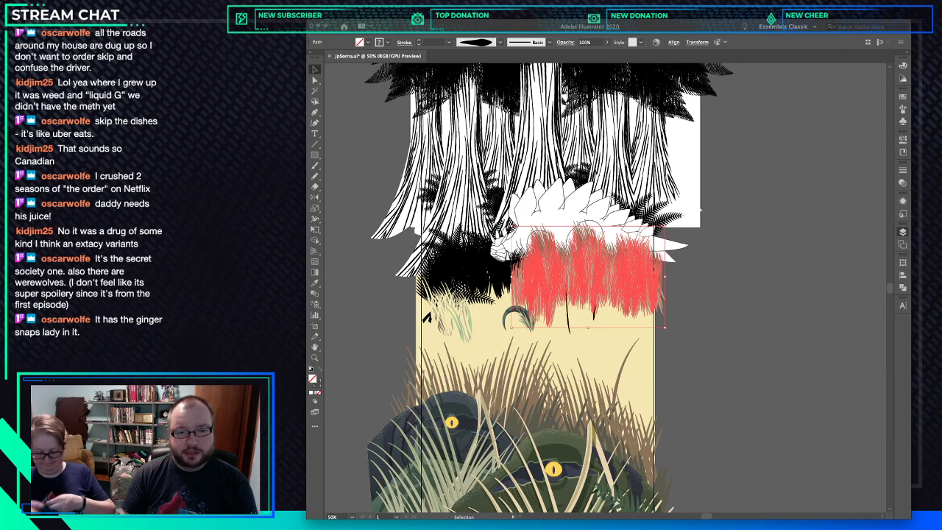
drag(512, 277, 496, 279)
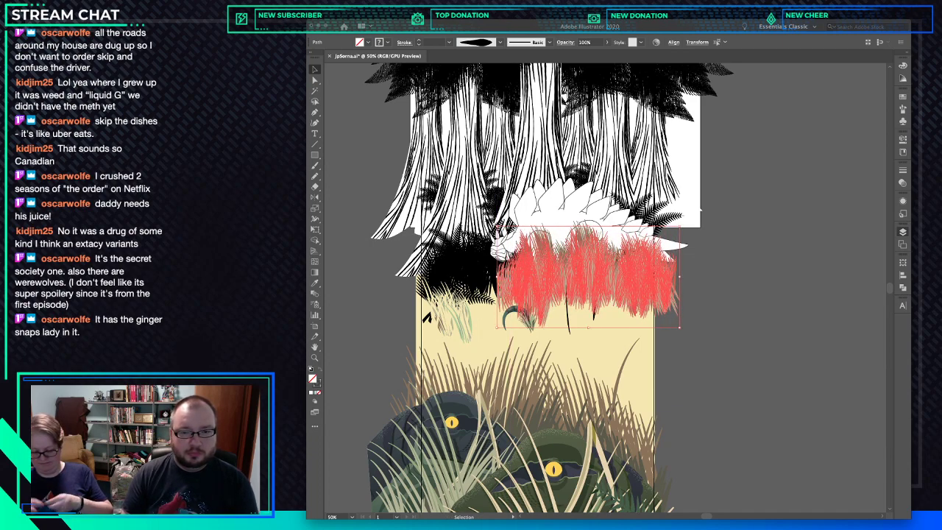
key(ctrl+shift+a)
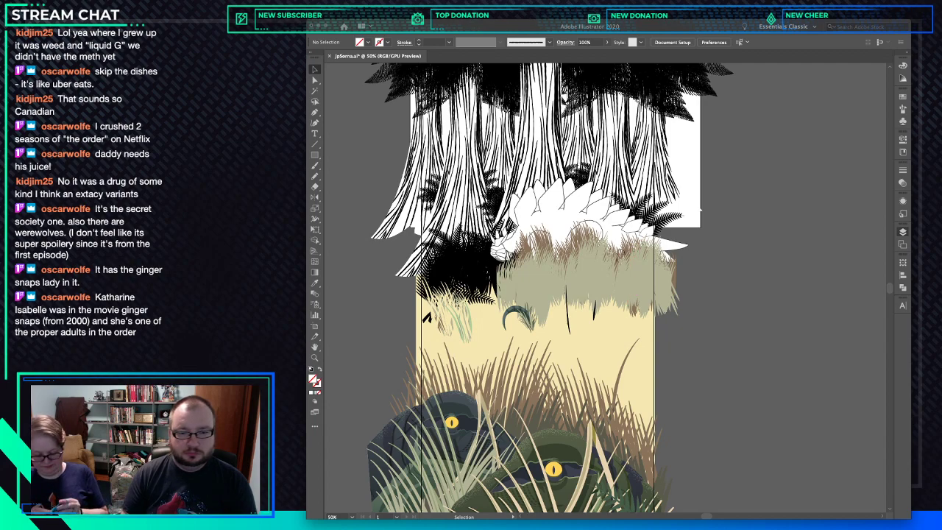
Offset a small cluster of sage green blades below the tail base downward and toward the tail, and recolour it pale yellow.
click(623, 284)
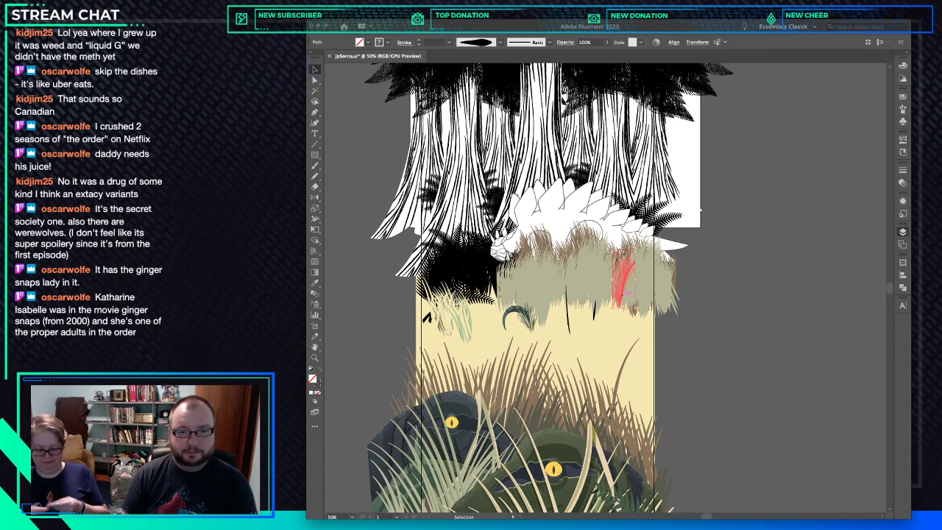
drag(636, 305, 638, 310)
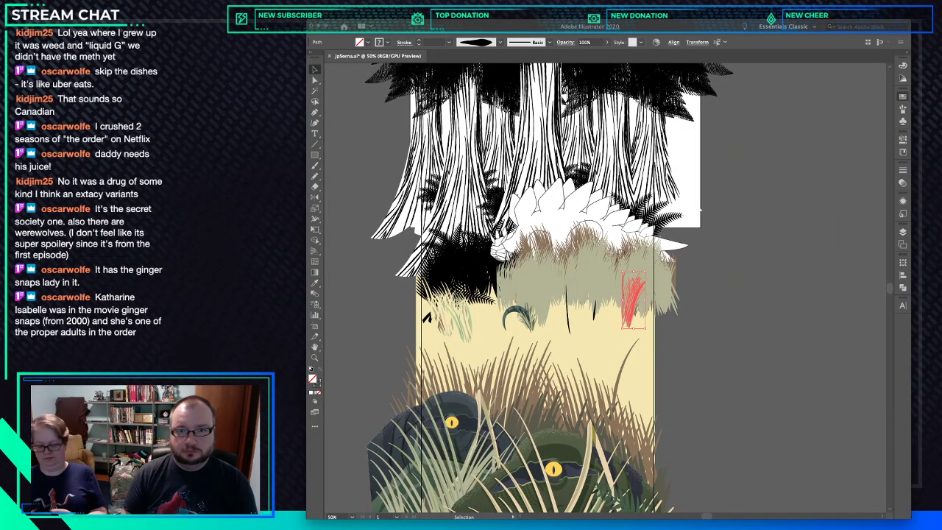
key(comma)
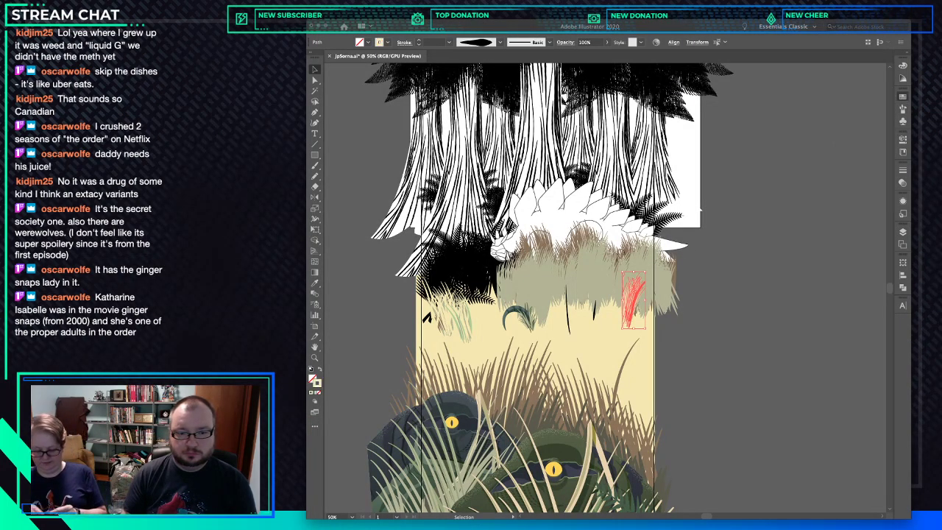
key(super+shift+a)
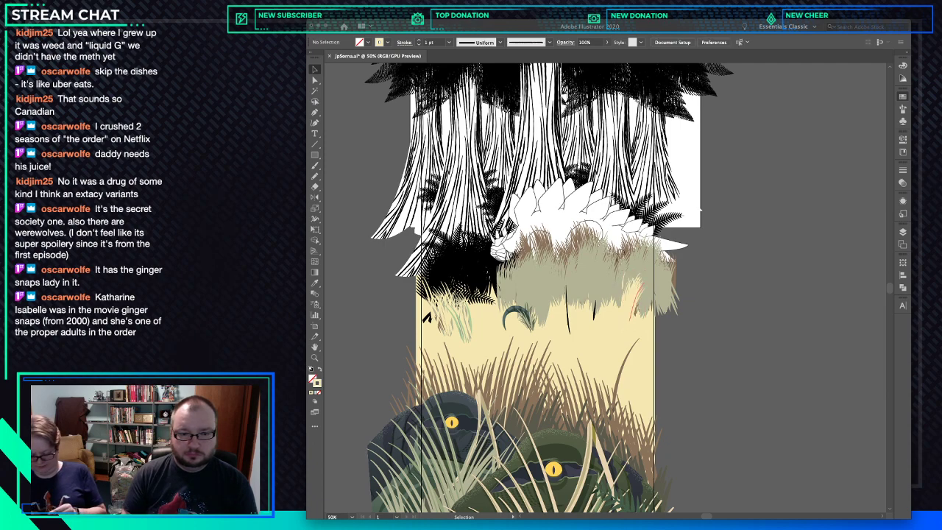
Select individual pale yellow blades in the small cluster below the tail base and delete them.
click(658, 312)
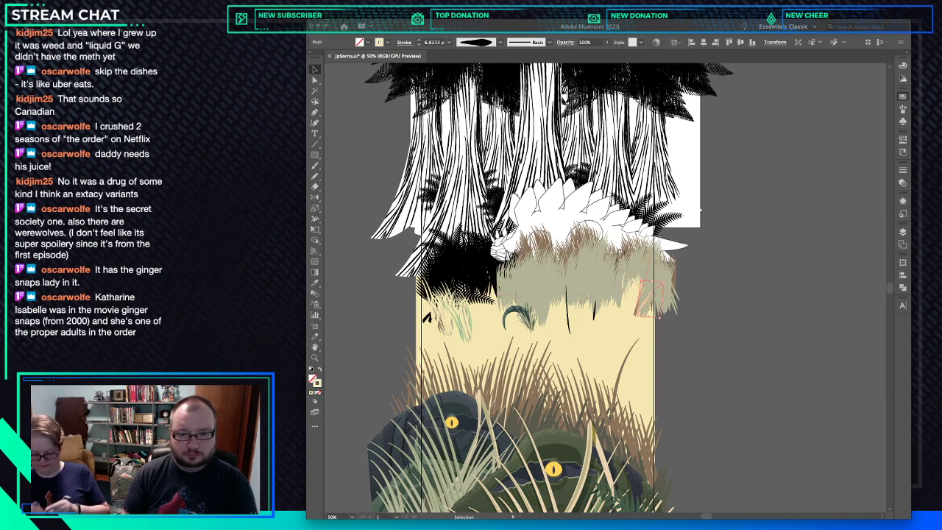
key(super+shift+a)
drag(618, 293, 656, 292)
click(656, 293)
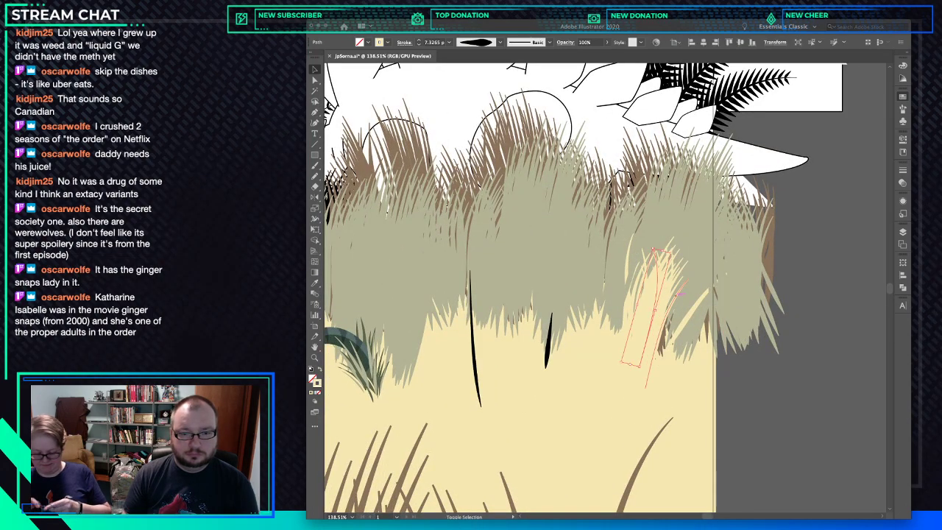
shift+click(668, 306)
shift+click(663, 300)
key(Delete)
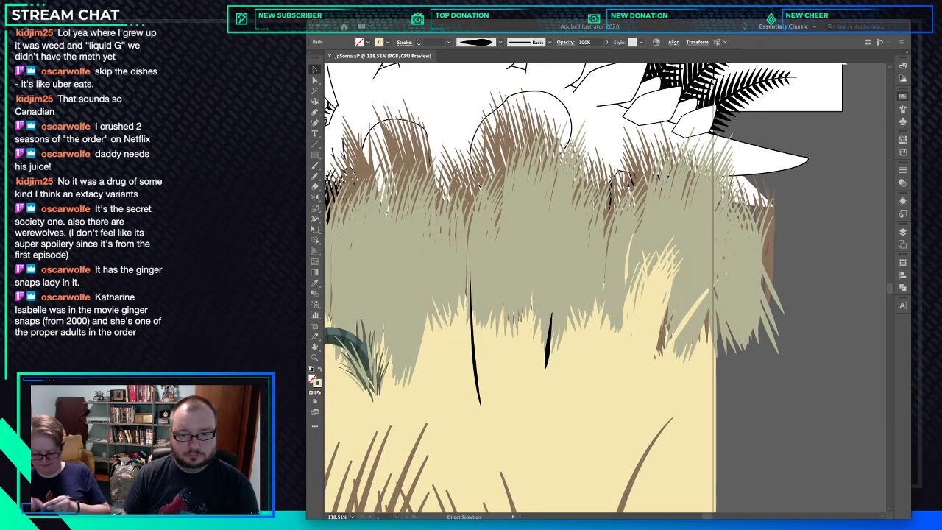
Thin out the pale yellow blade cluster below the tail base and spread some of its blades toward the legs.
click(700, 270)
key(Delete)
drag(634, 391, 652, 365)
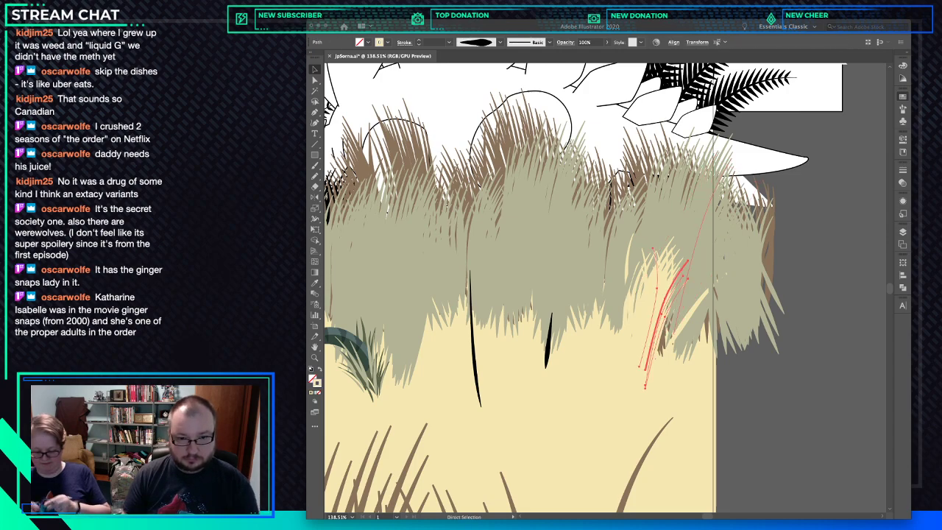
drag(665, 322, 619, 309)
key(super+x)
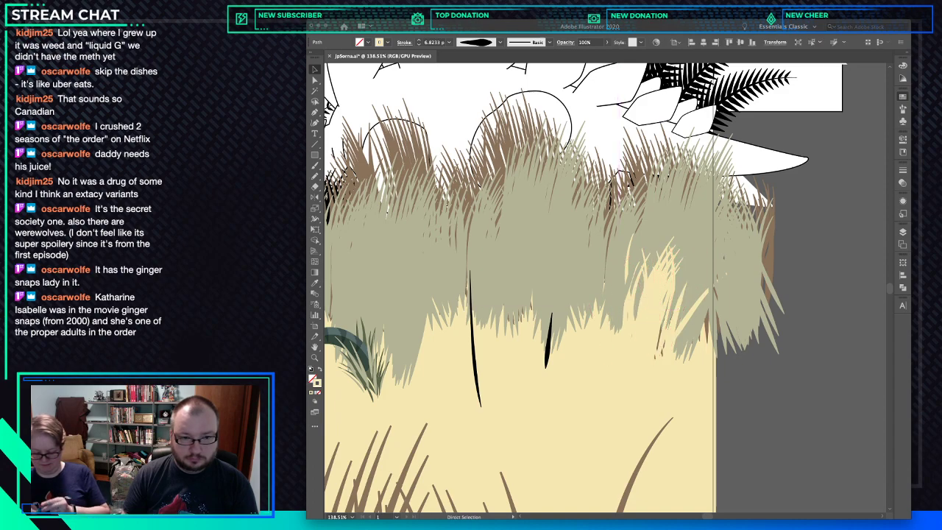
Place single pale yellow blades along the lower edge of the sage grass, between the cluster and the hind leg.
click(613, 303)
key(super+b)
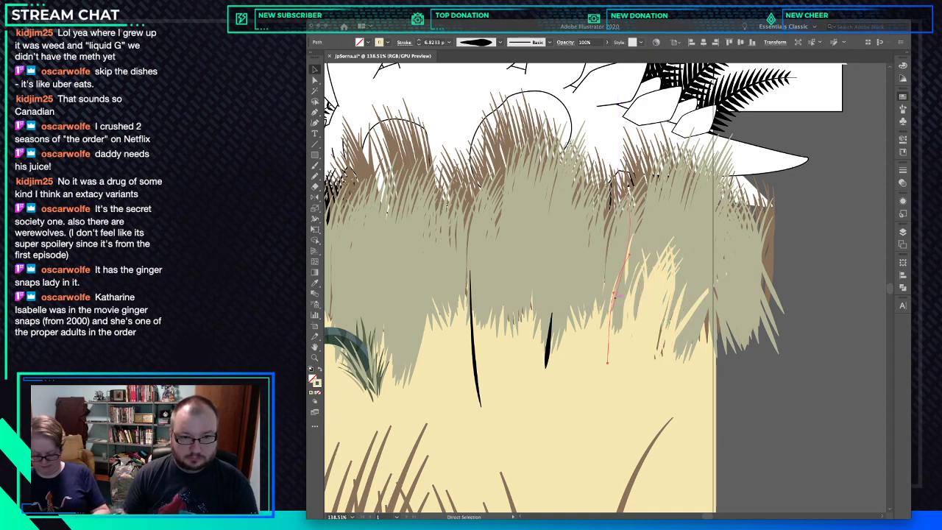
drag(616, 297, 572, 361)
key(super+x)
click(586, 303)
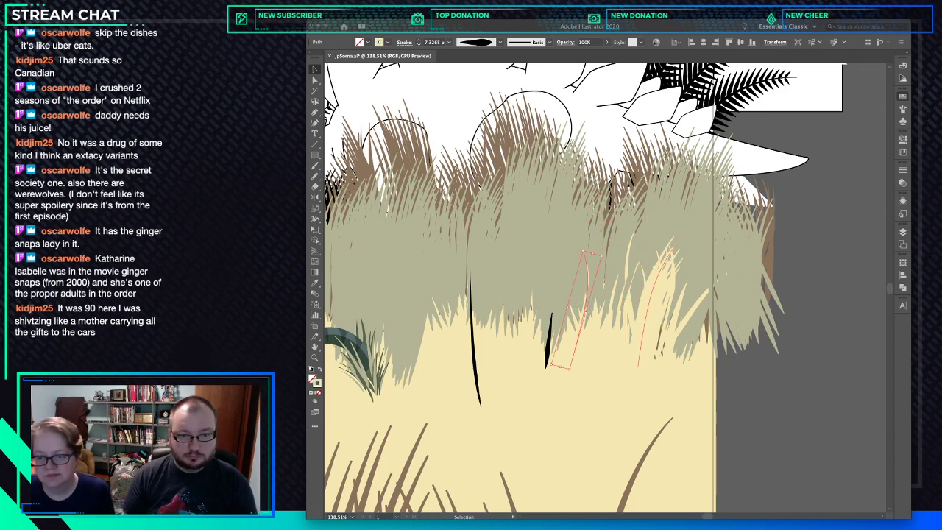
mouse_move(645, 310)
mouse_down()
mouse_move(590, 315)
mouse_move(612, 366)
mouse_move(601, 366)
mouse_up()
key(super+x)
Recolour sage green blades on the leg side of the cluster pale yellow, and move one blade closer to the short black stroke.
click(597, 286)
key(super+x)
click(609, 286)
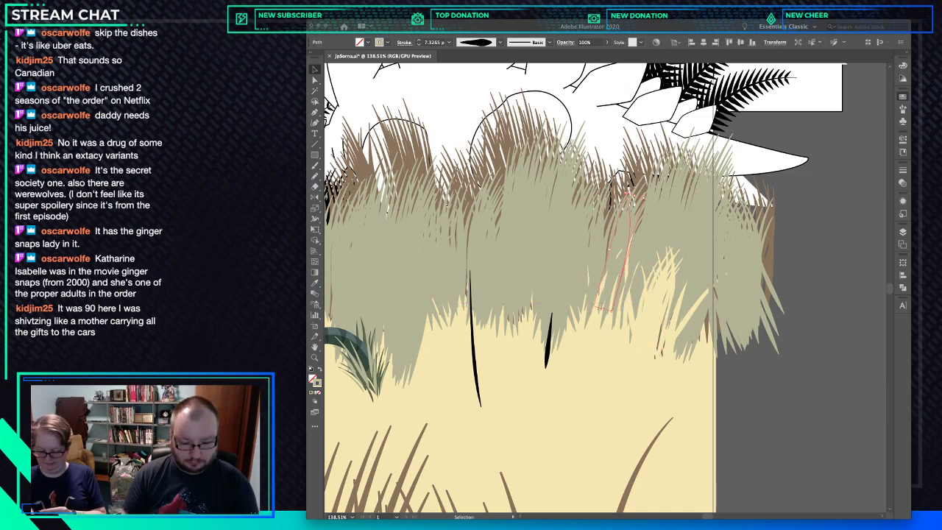
key(super+x)
click(619, 303)
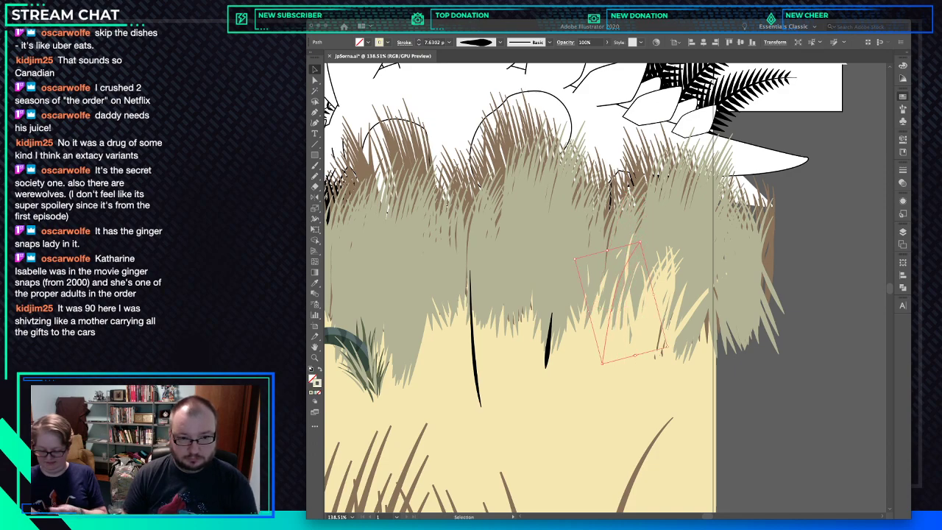
drag(612, 327, 601, 326)
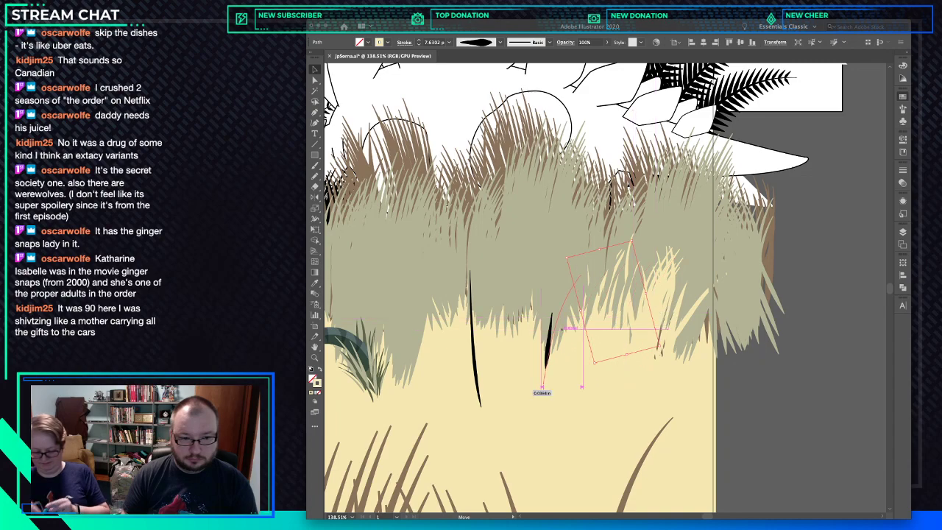
click(543, 384)
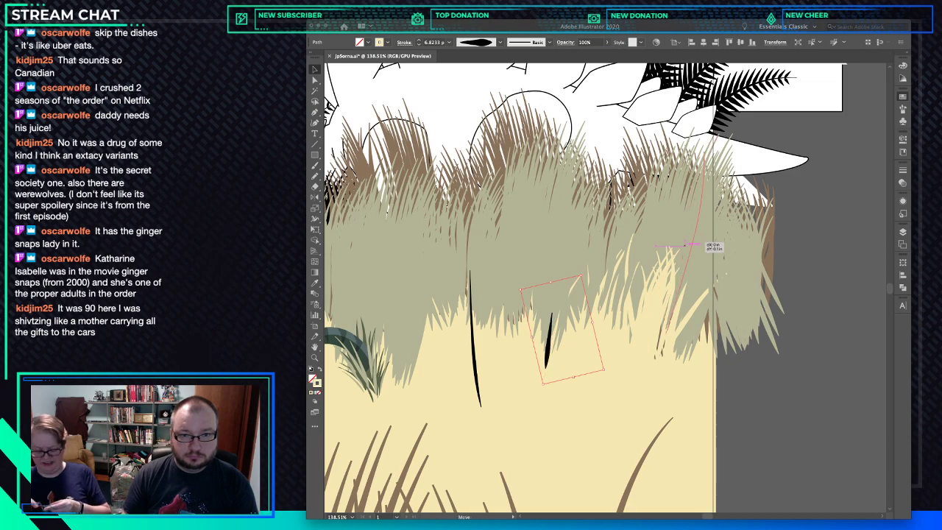
Try a tall pale yellow blade on the tail side of the cluster, and delete it.
click(688, 271)
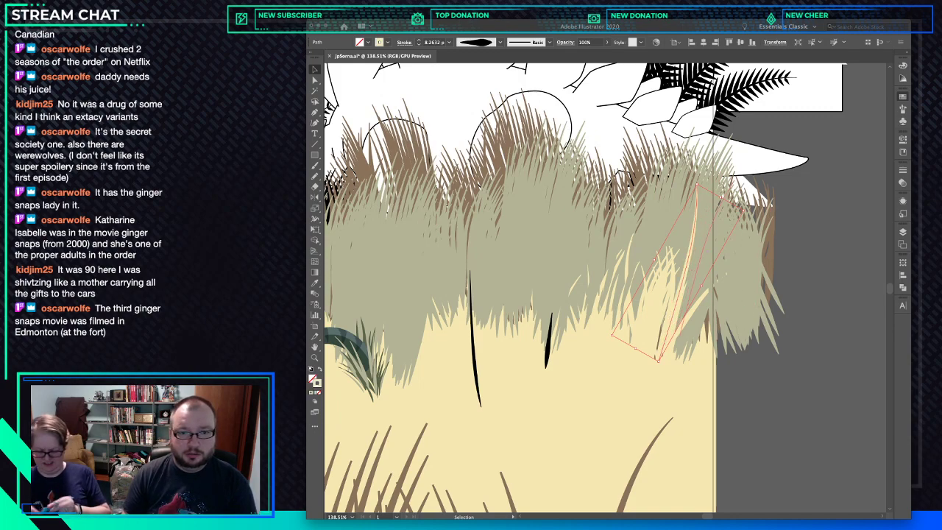
drag(738, 200, 736, 217)
key(Delete)
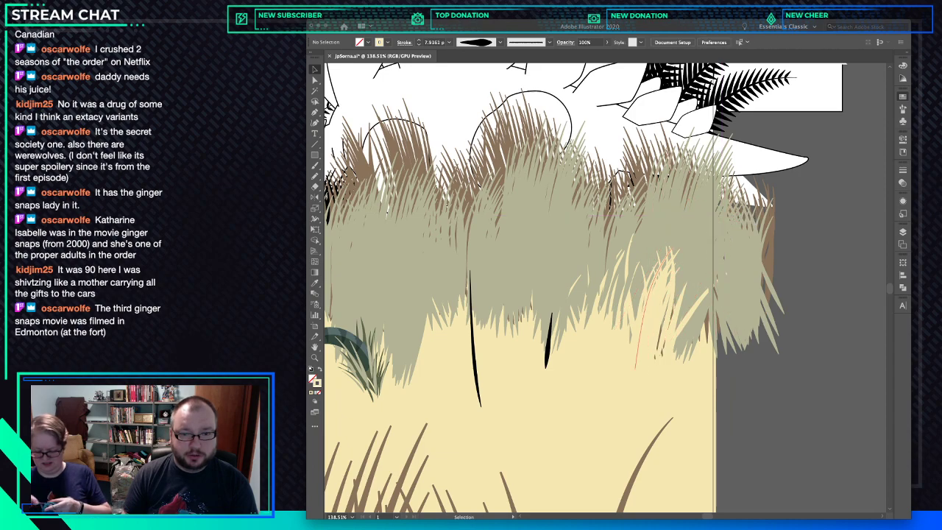
Select the long curved blades in the middle of the pale yellow cluster and stretch them taller.
click(645, 317)
shift+click(657, 321)
shift+click(656, 322)
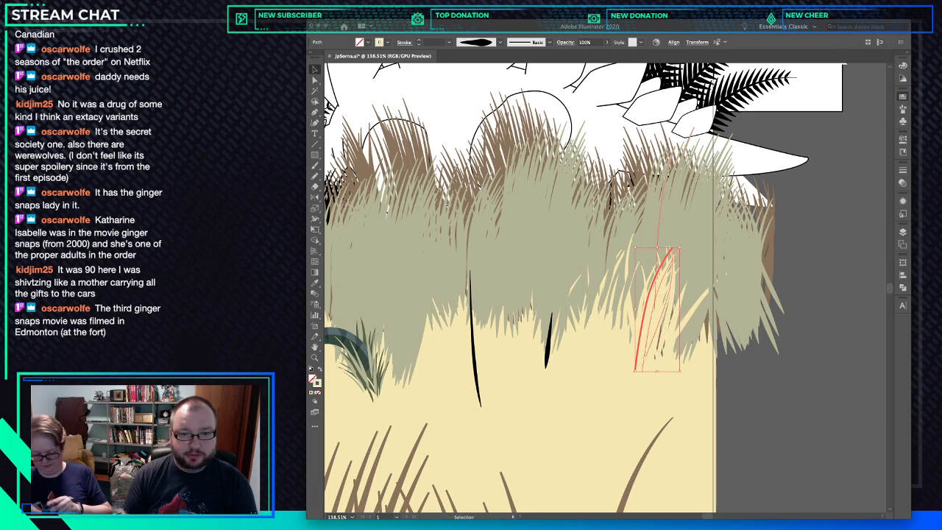
drag(678, 250, 678, 221)
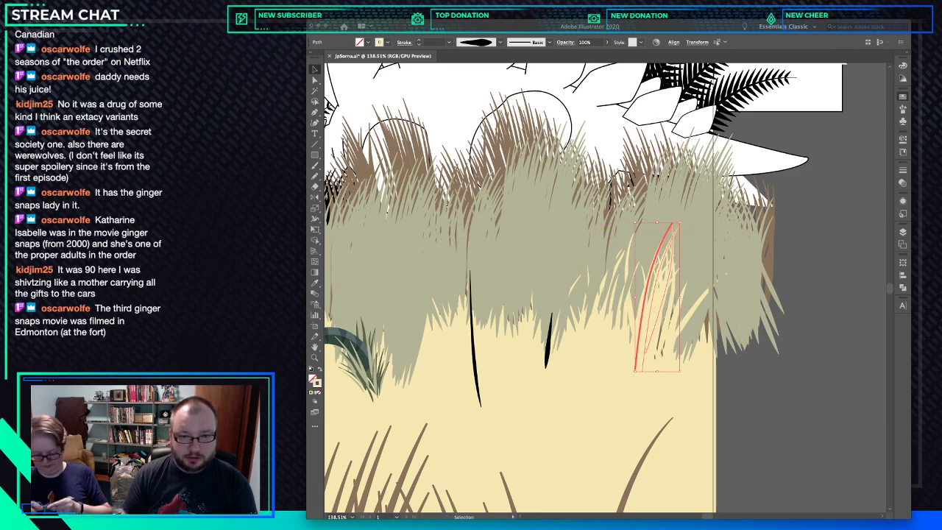
key(ctrl+shift+a)
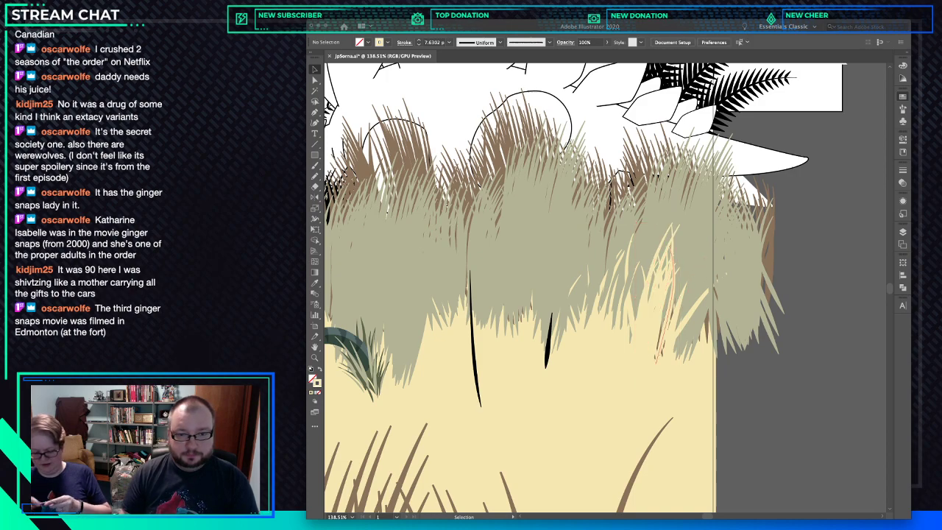
Nudge a short pale yellow blade at the base of the cluster upward.
click(657, 327)
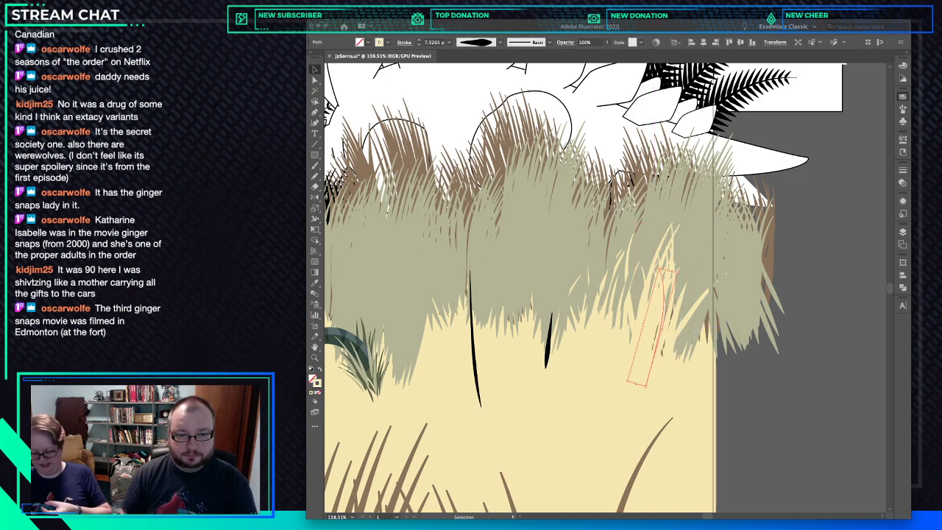
key(shift+Up)
key(shift+Up)
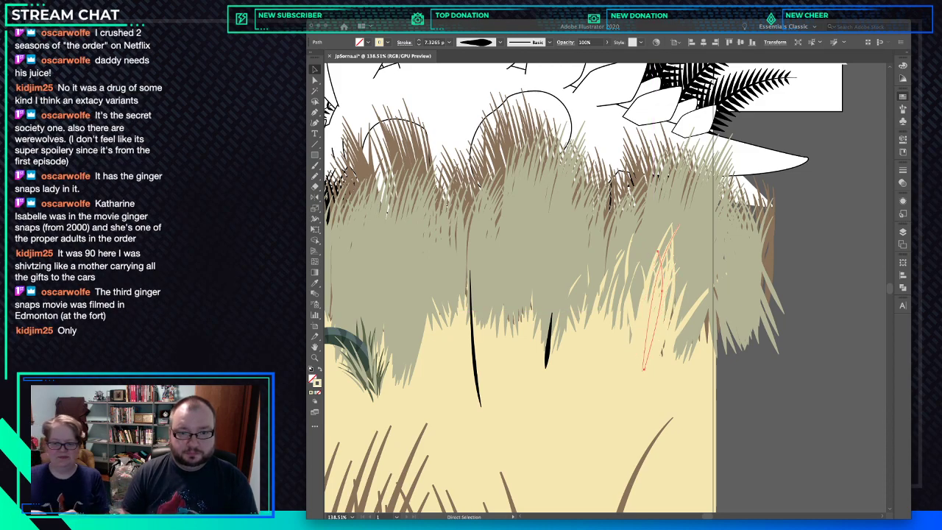
key(super+shift+a)
Lock the stegosaurus group.
click(675, 231)
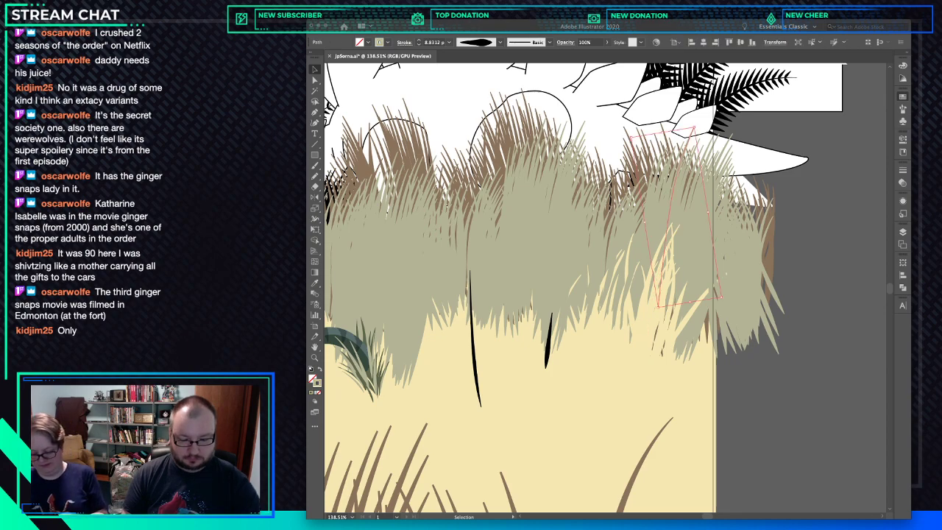
key(a)
key(v)
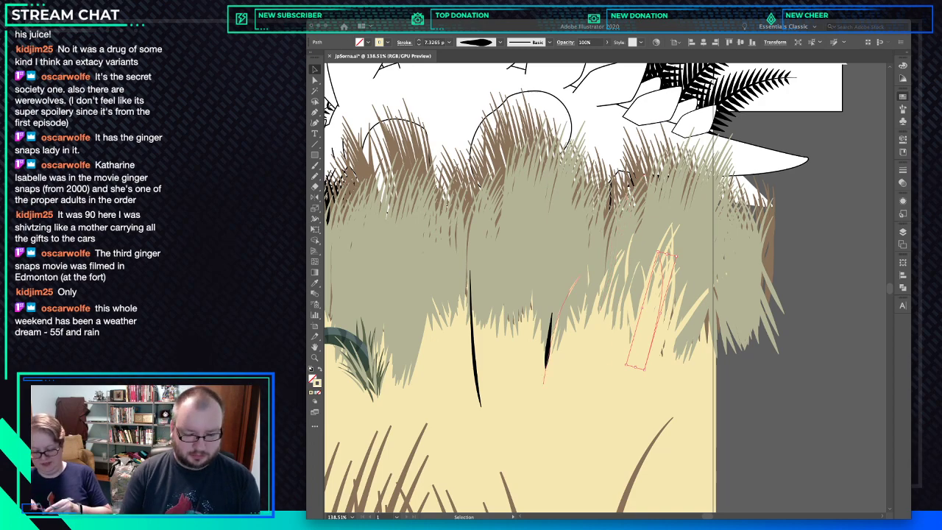
click(464, 128)
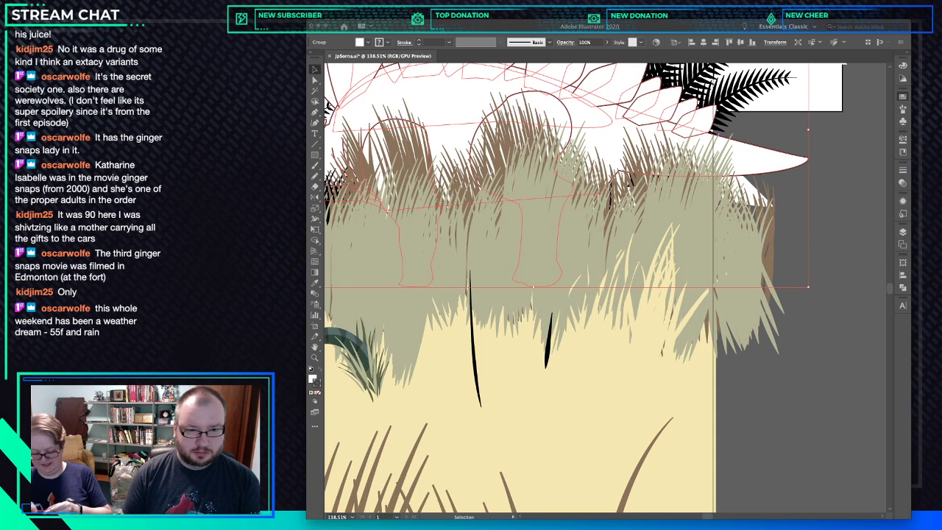
key(super+2)
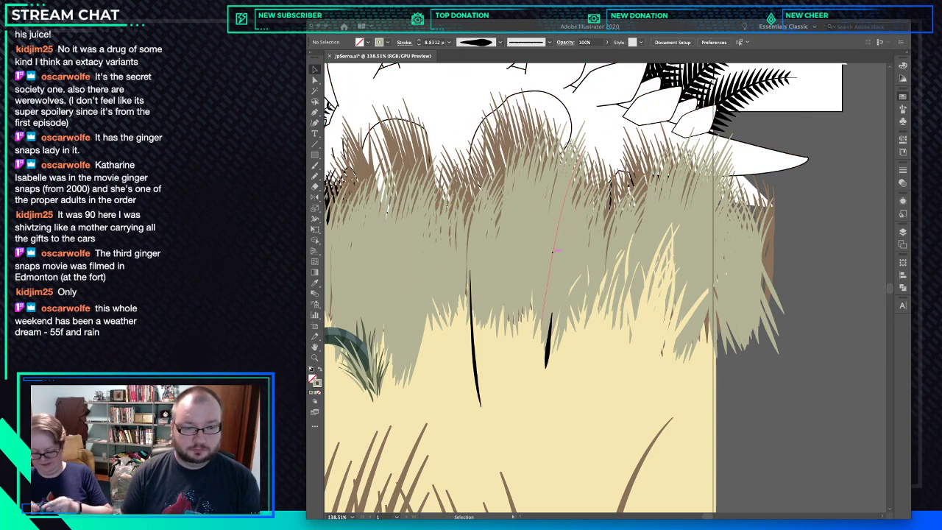
Recolour three tall sage green blades between the cluster and the tail pale yellow, and lengthen their bases downward.
key(space)
mouse_move(543, 280)
mouse_down()
mouse_move(597, 147)
mouse_move(578, 252)
mouse_move(542, 270)
mouse_up()
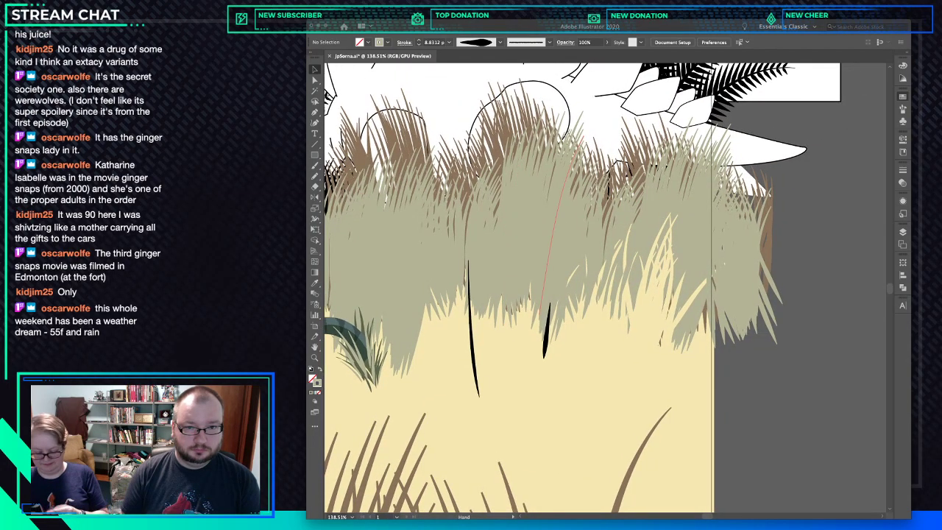
click(698, 220)
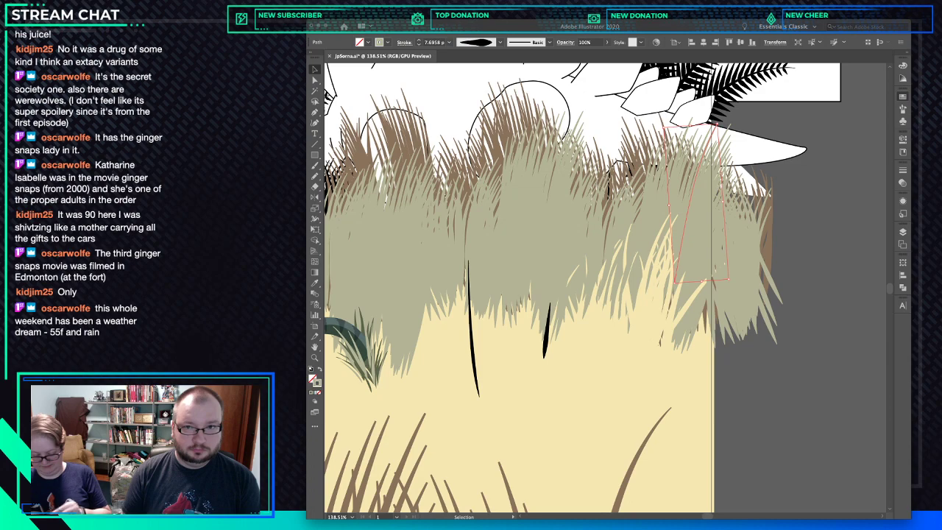
key(super+z)
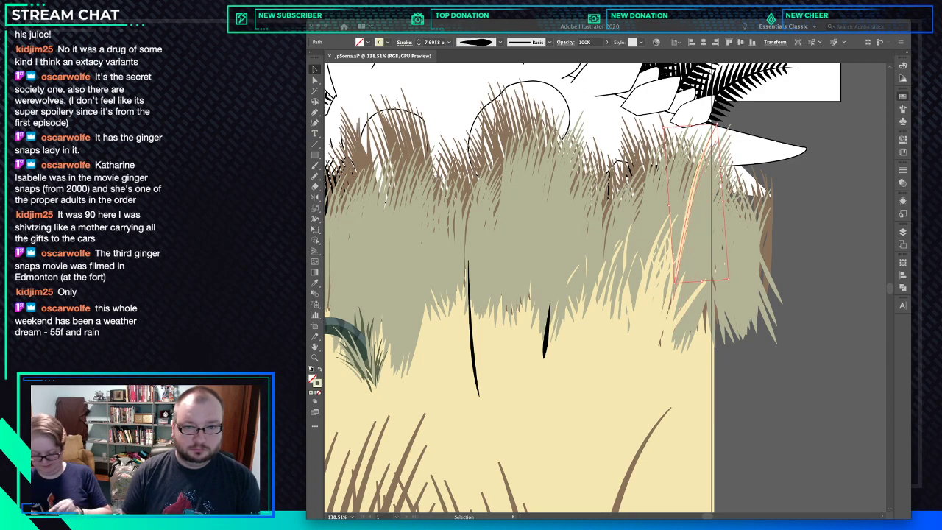
drag(674, 281, 664, 333)
key(super+z)
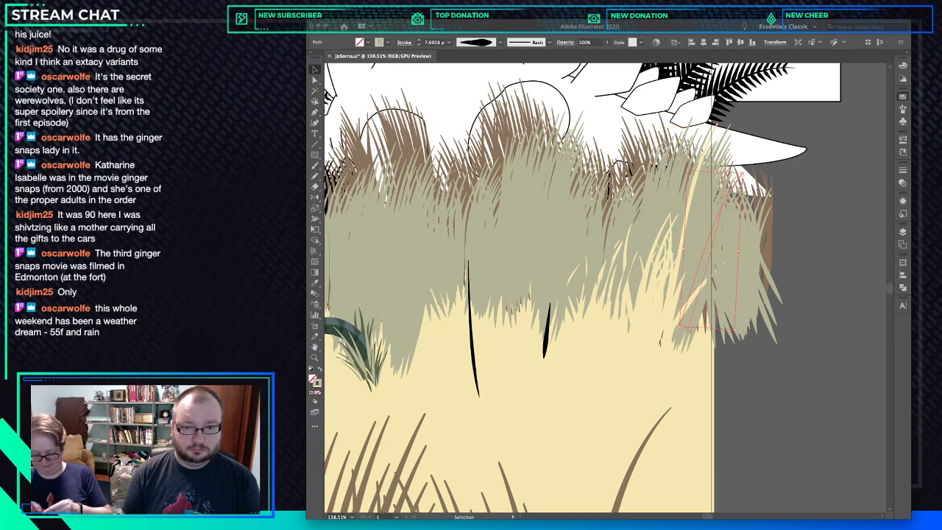
drag(681, 328, 678, 359)
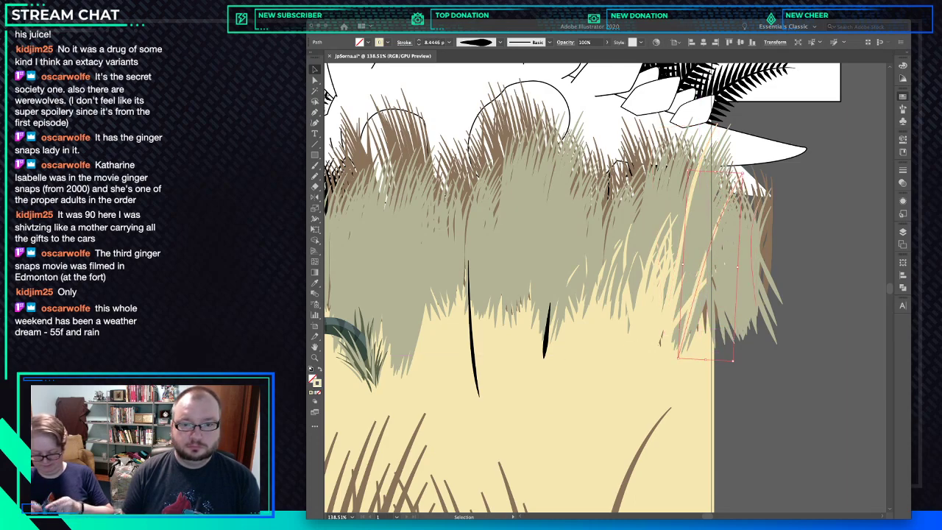
click(693, 251)
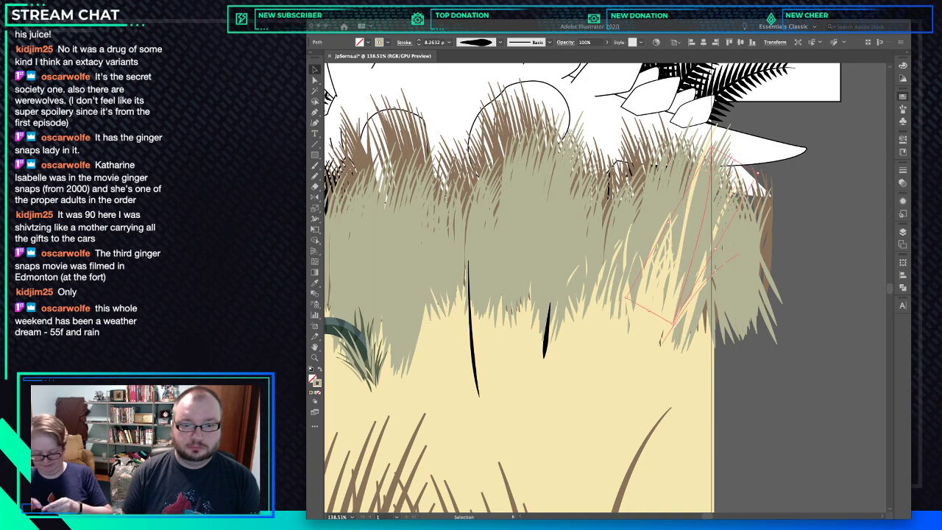
drag(673, 324, 674, 339)
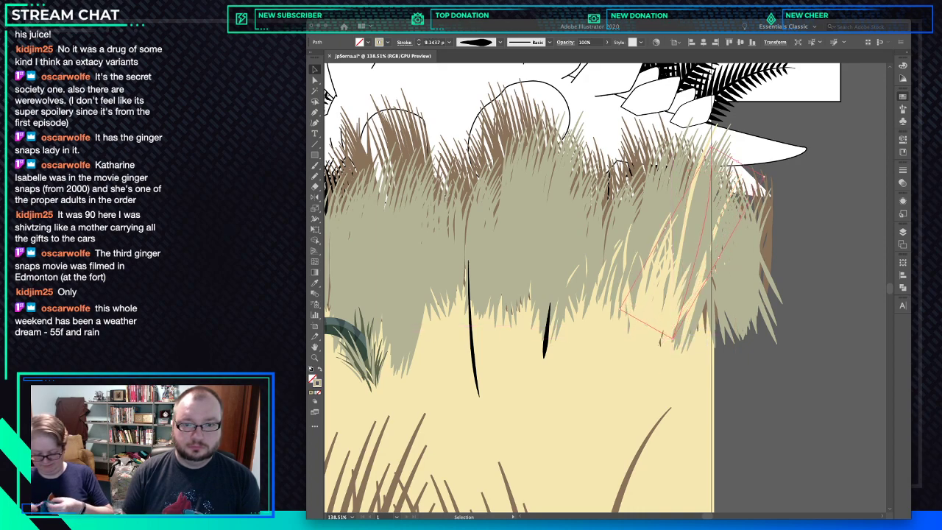
Recolour two long curved blades on the leg side of the cluster pale yellow, and lengthen their bases downward.
click(625, 269)
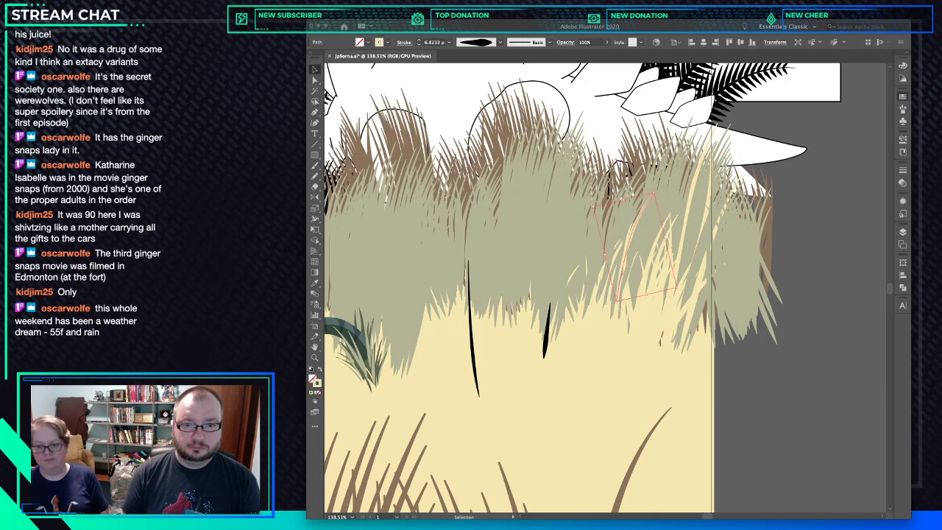
mouse_move(647, 298)
mouse_down()
mouse_move(662, 315)
mouse_move(641, 361)
mouse_up()
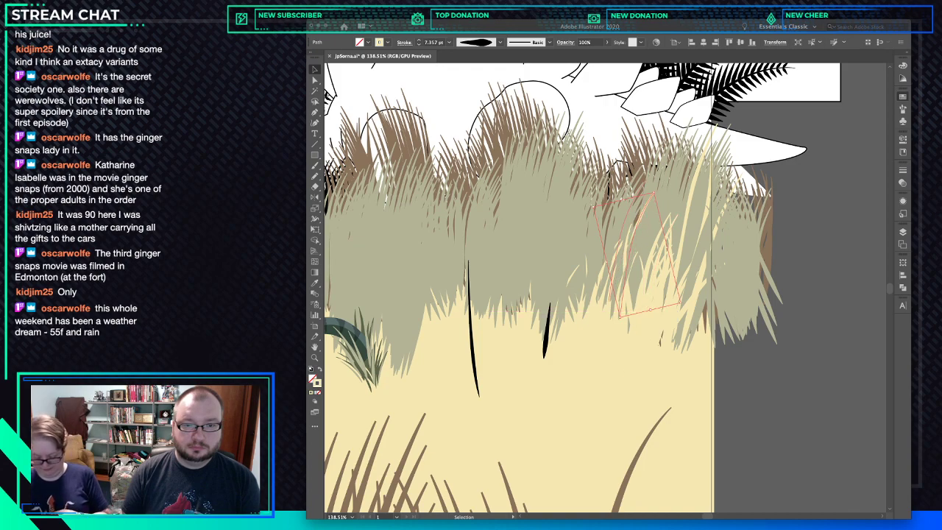
key(ctrl+z)
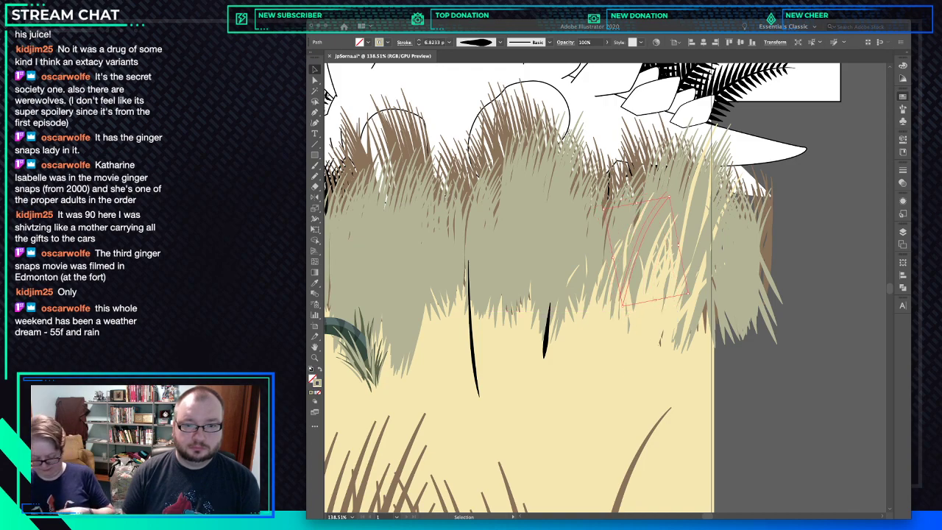
mouse_move(623, 305)
mouse_down()
mouse_move(617, 322)
mouse_move(662, 332)
mouse_up()
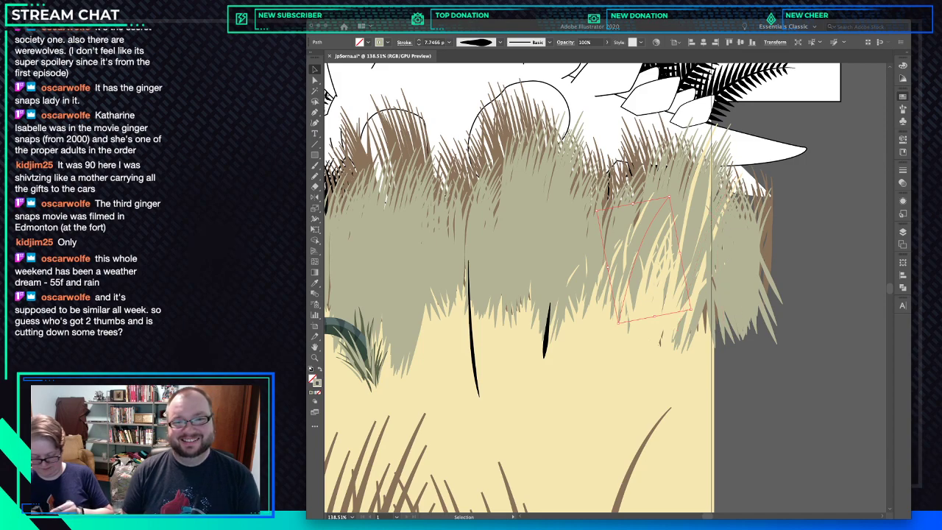
key(super+z)
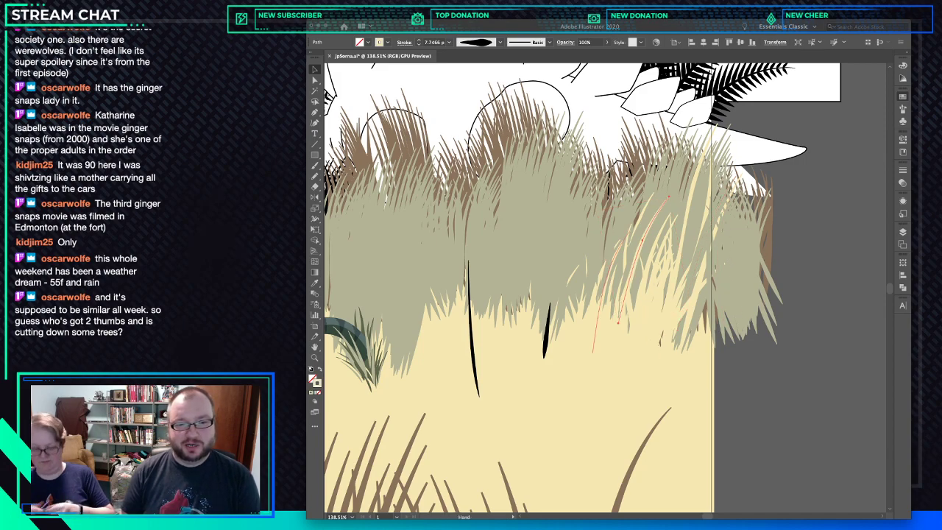
Recolour a tall sage green blade above the short black stroke pale yellow.
drag(660, 340, 713, 394)
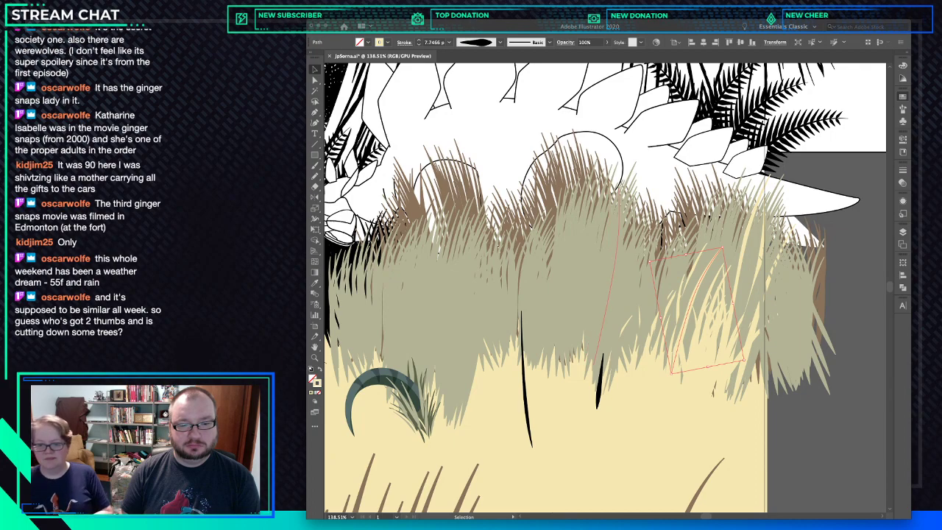
click(599, 309)
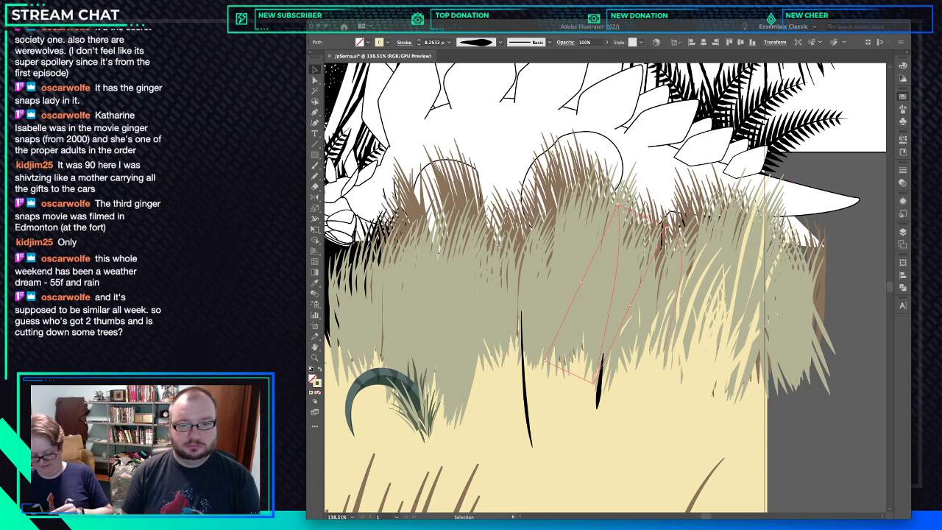
click(611, 316)
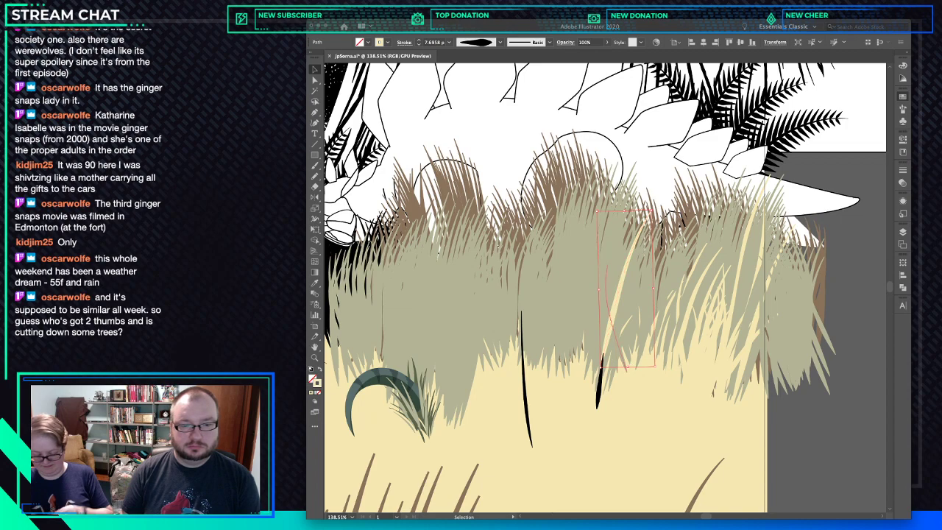
click(628, 397)
click(618, 298)
click(621, 316)
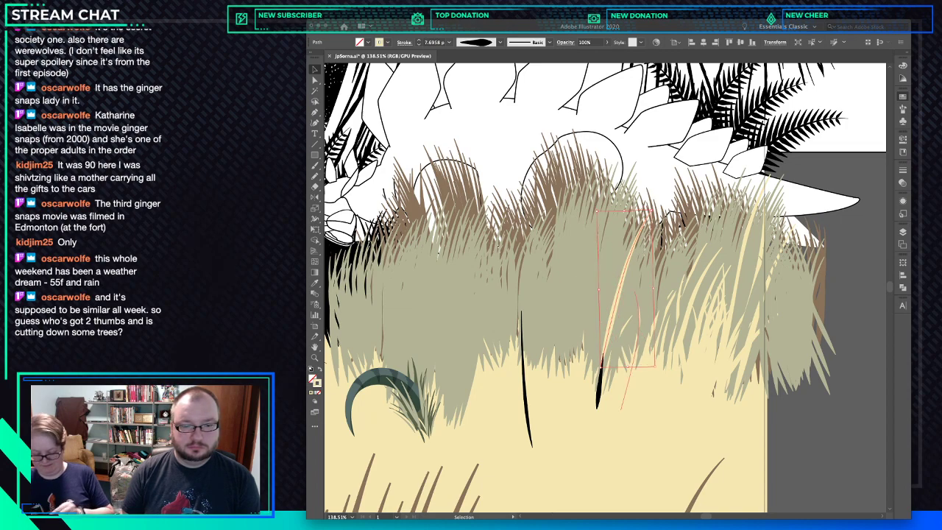
Lengthen the base of the pale yellow blade above the short black stroke, and draw a matching pale yellow blade slanting across it.
drag(628, 367, 628, 381)
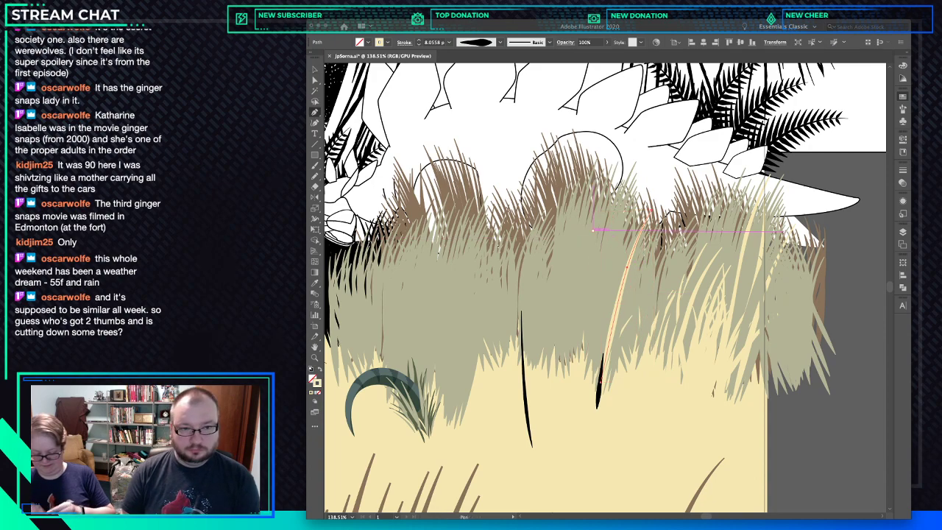
key(p)
drag(607, 270, 626, 313)
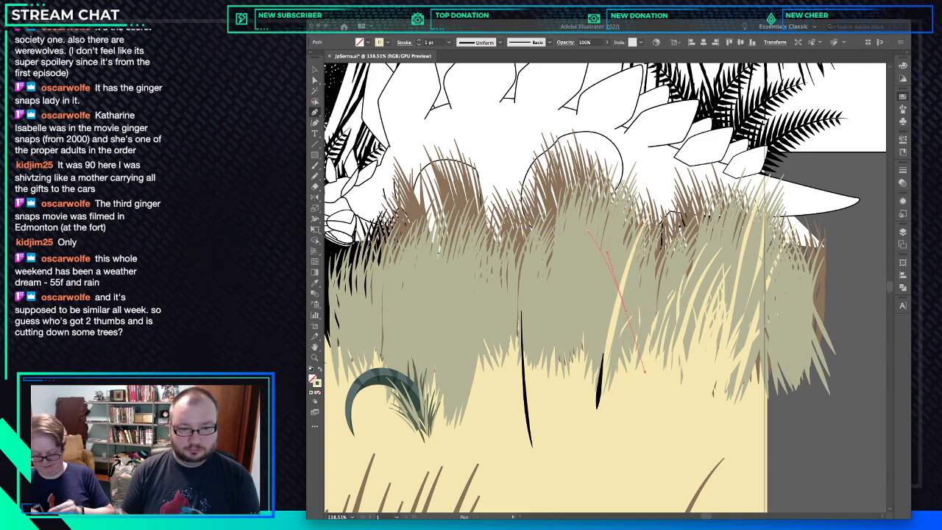
drag(644, 379, 624, 346)
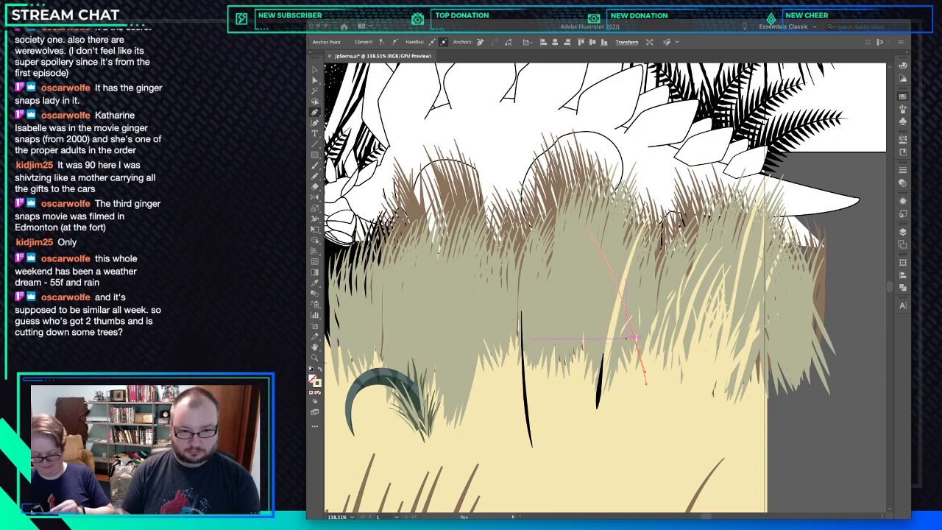
key(i)
click(624, 346)
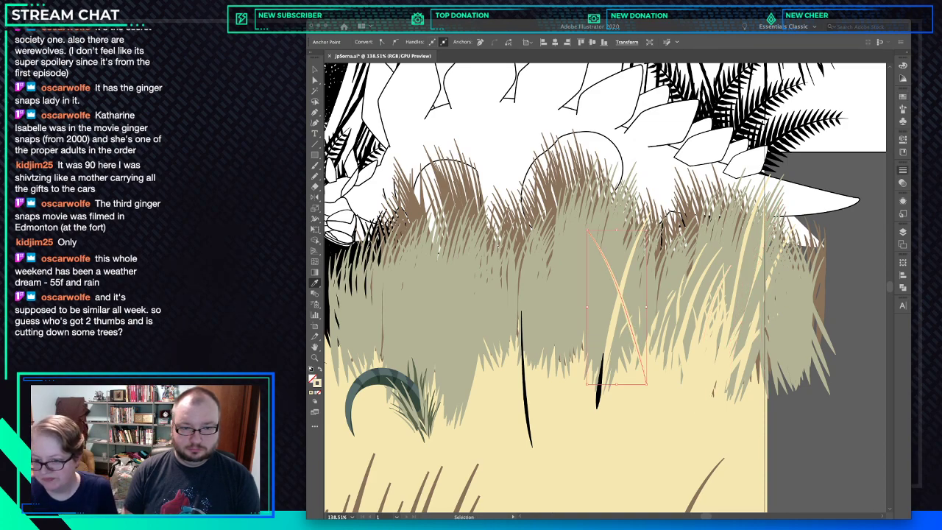
key(super+shift+a)
click(598, 294)
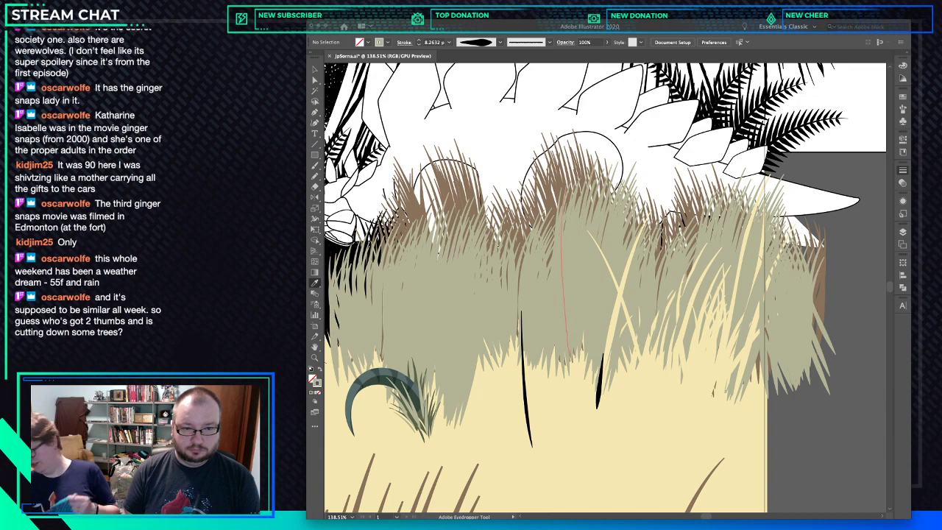
Draw an arching blade from the crossed pair down and away from the tail, copying the pale yellow tapered stroke style.
key(p)
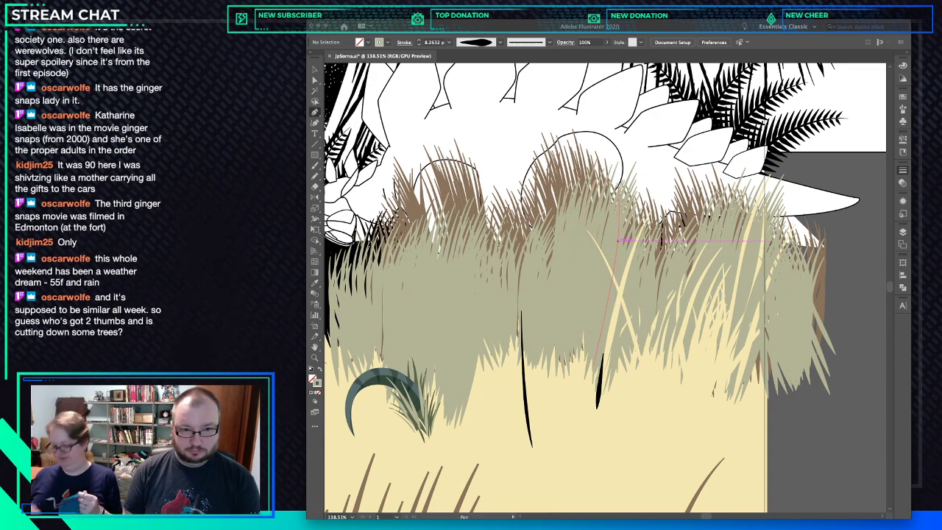
click(637, 255)
drag(590, 302, 569, 342)
click(565, 372)
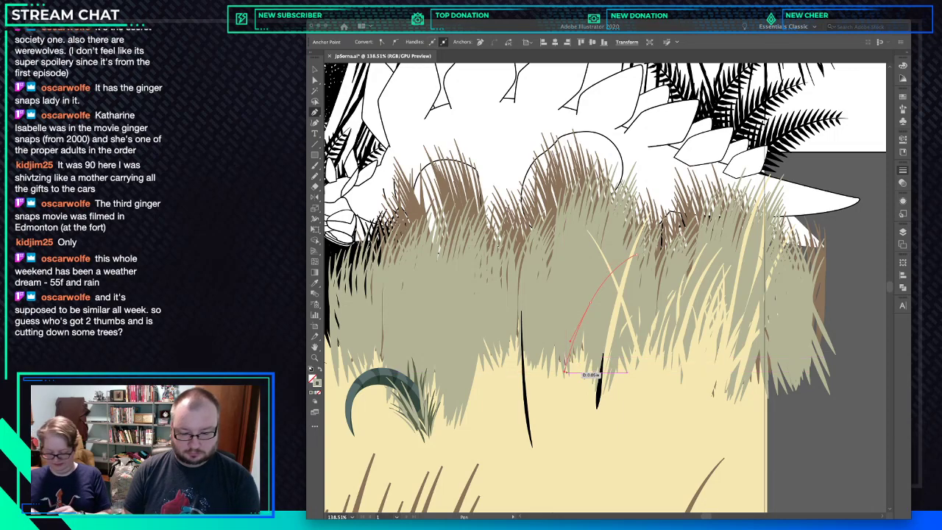
key(i)
click(624, 305)
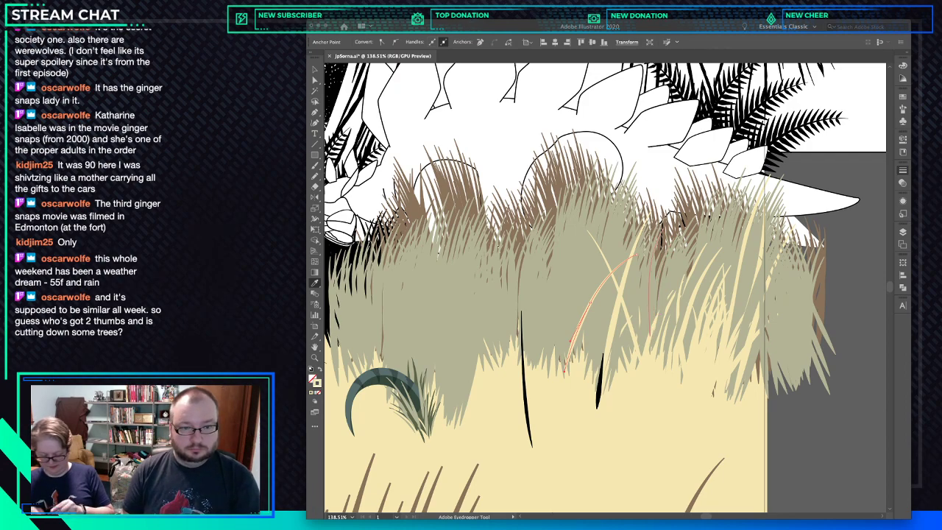
Draw a steeper curved blade between the arching blade and the short black stroke, matching the pale yellow tapered stroke style.
key(p)
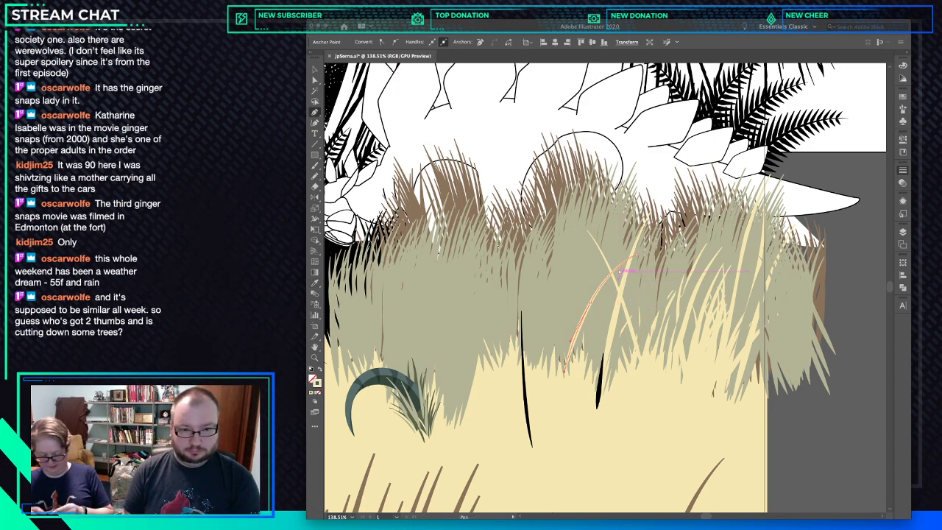
click(616, 256)
drag(592, 326, 584, 364)
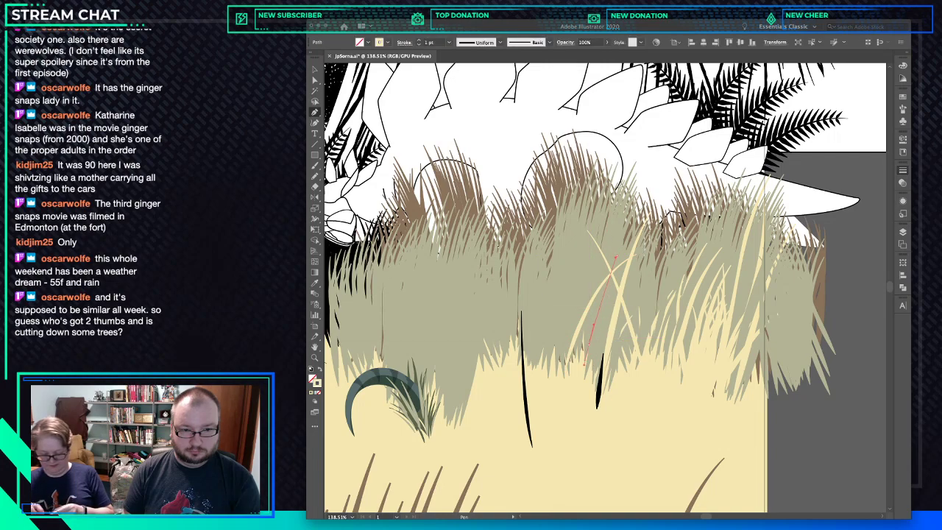
click(580, 399)
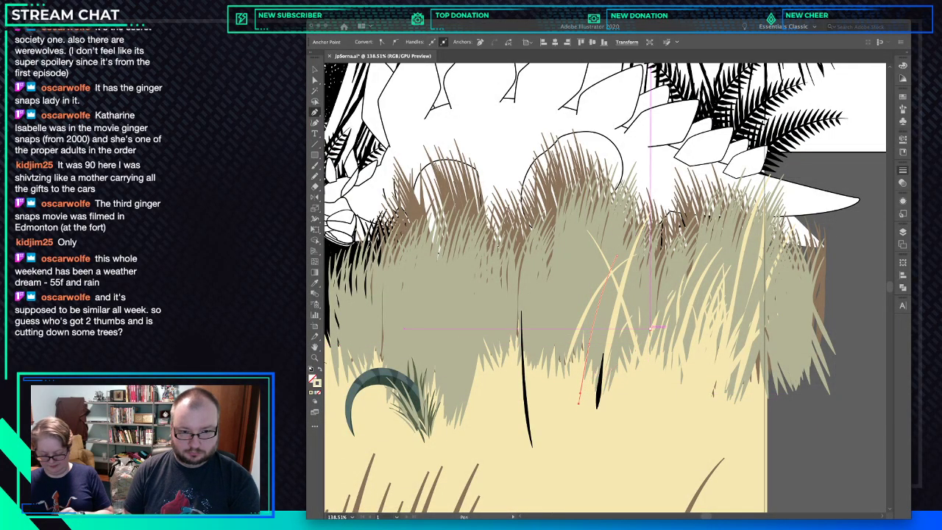
key(i)
click(620, 297)
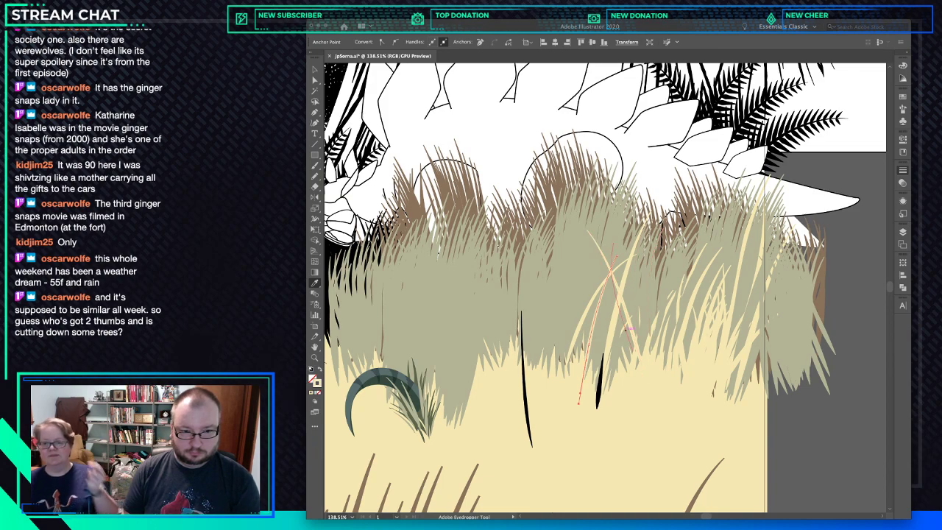
Send the newly drawn curved pale yellow blades backward behind the neighbouring sage green blades.
key(v)
super+click(602, 316)
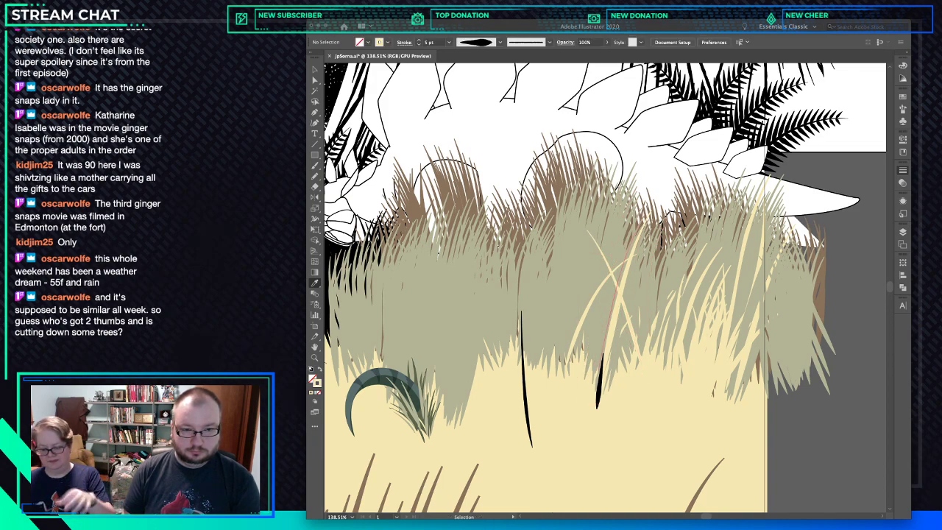
super+click(600, 316)
super+click(610, 273)
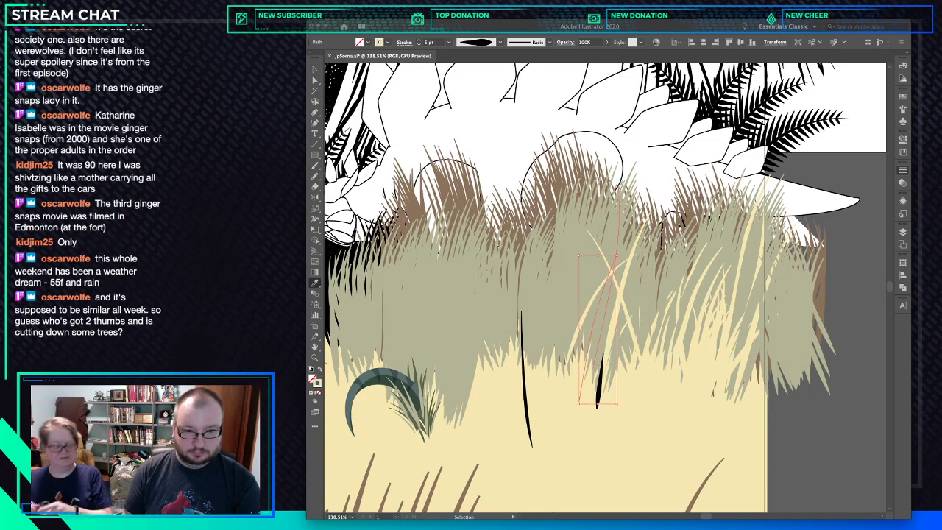
super+click(603, 284)
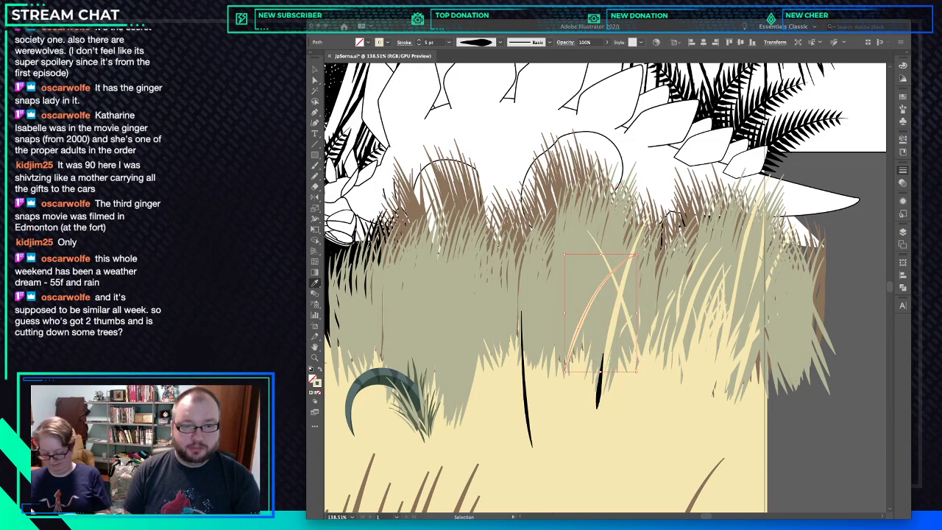
key(Delete)
super+click(603, 284)
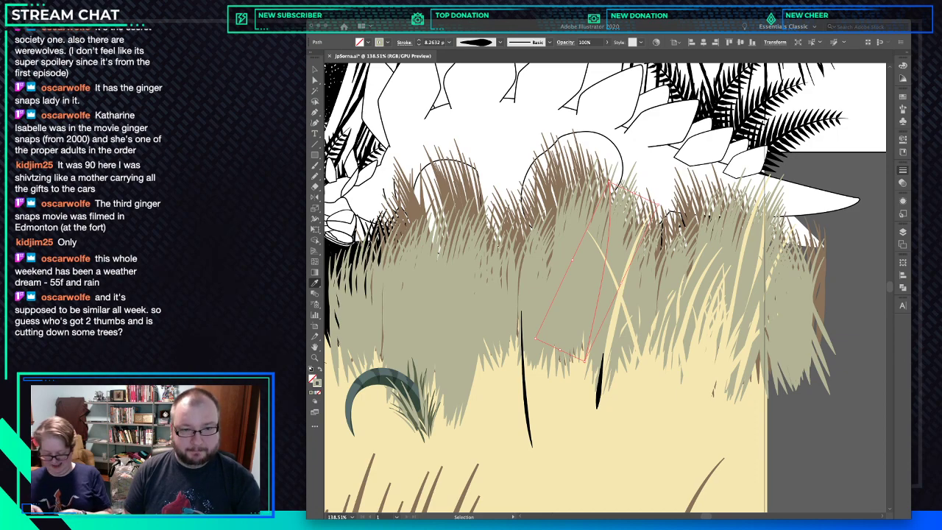
key(Delete)
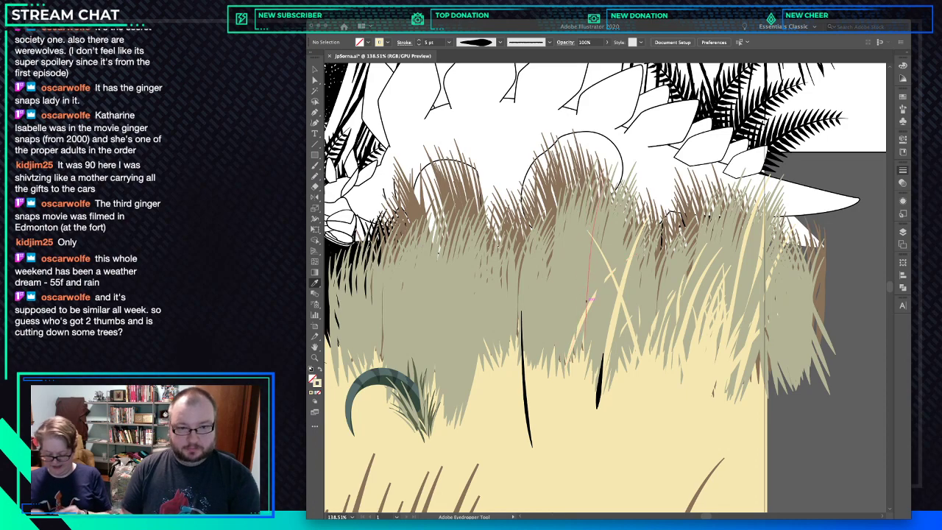
Move a sage green blade beside the arching pale blade down and toward the tail, over the pale yellow crossing.
key(p)
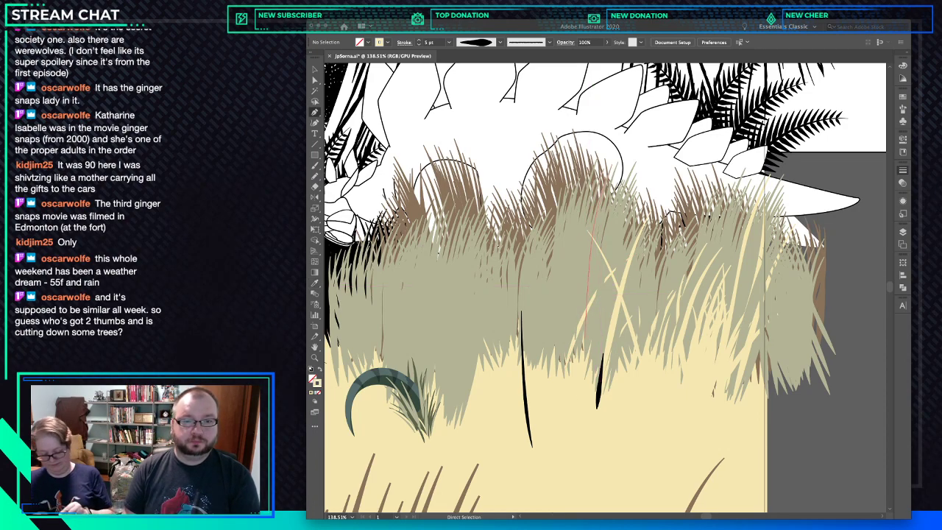
ctrl+click(587, 257)
key(v)
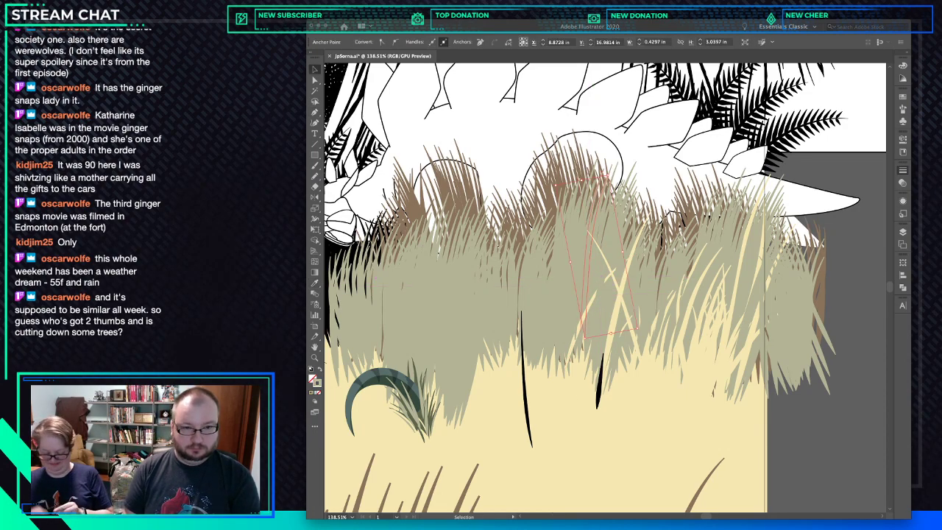
drag(591, 345, 578, 373)
drag(592, 259, 624, 283)
key(super+shift+a)
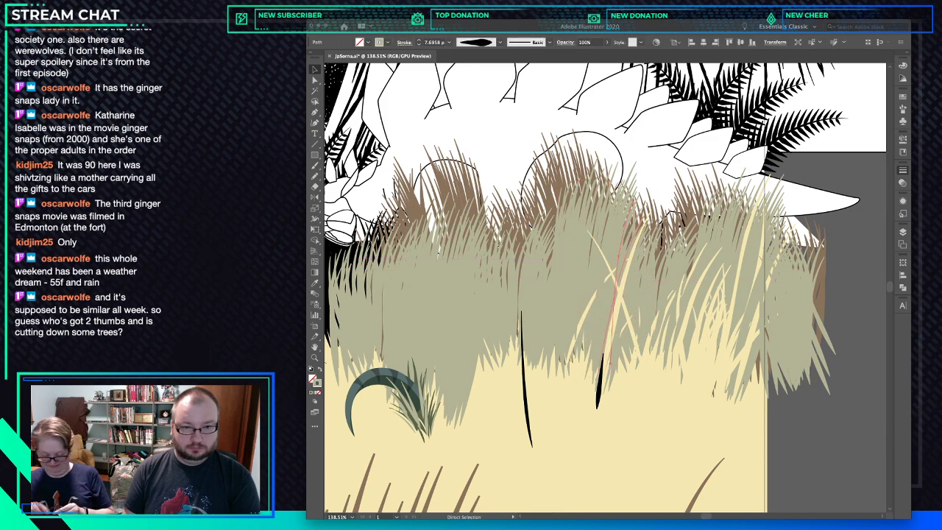
Nudge the sage green blade over the pale yellow crossing toward the tail, tilt it slightly, and lengthen its base downward.
click(620, 294)
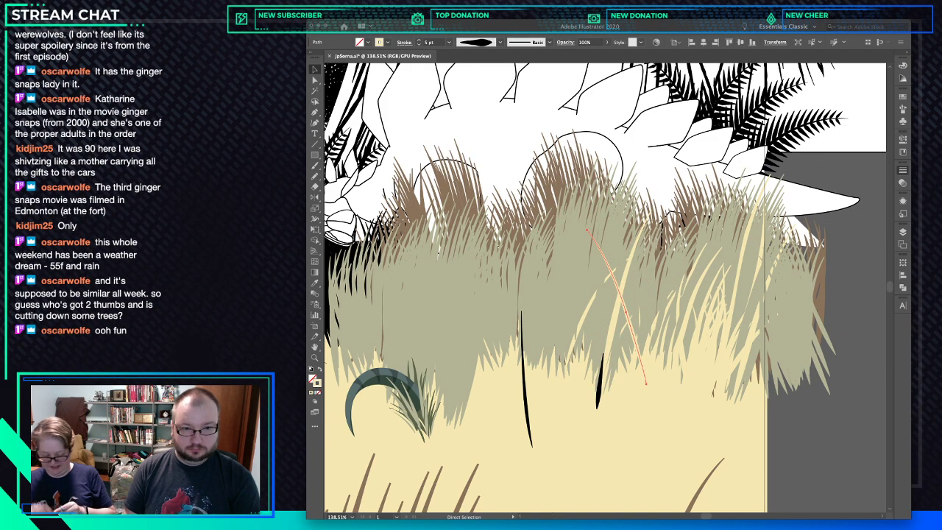
key(v)
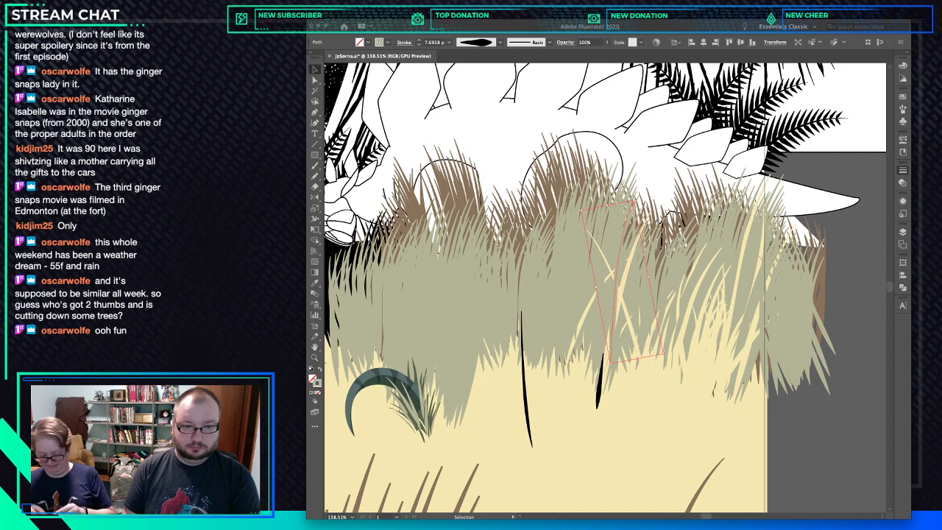
drag(621, 307, 627, 310)
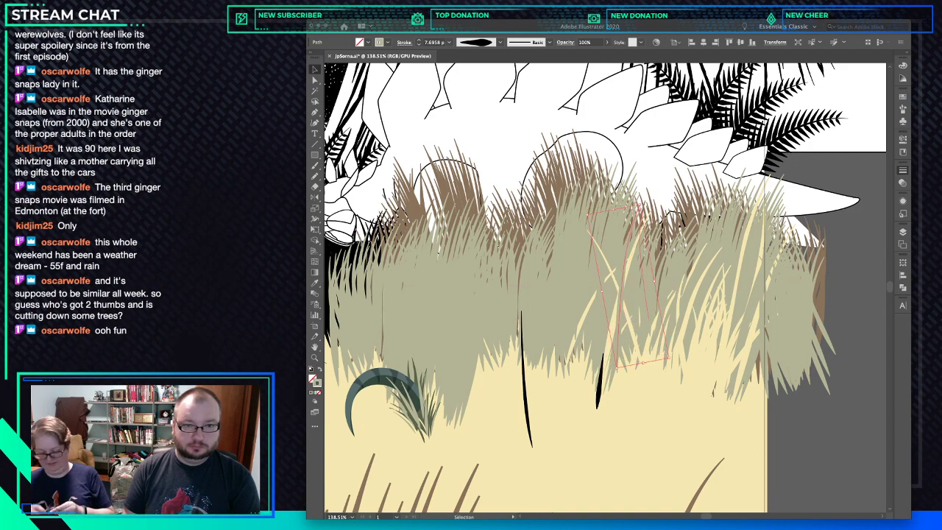
drag(645, 199, 630, 189)
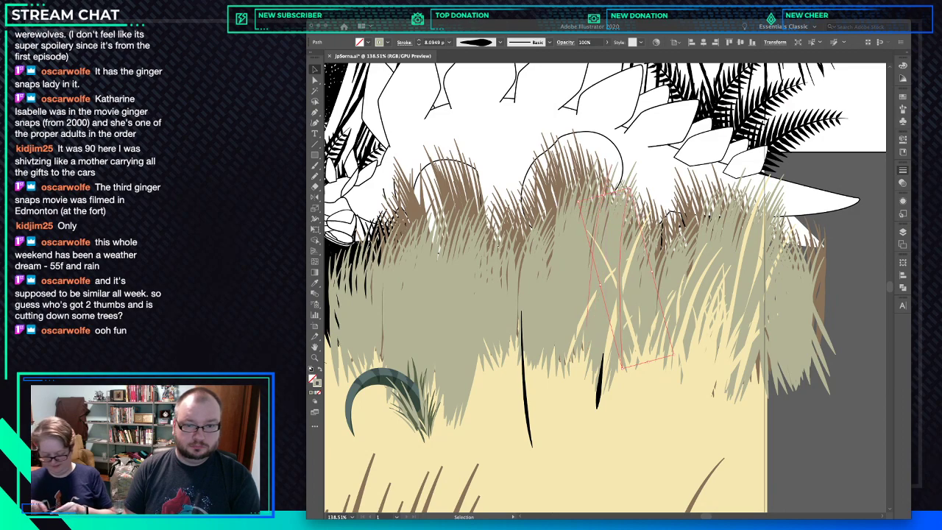
click(649, 345)
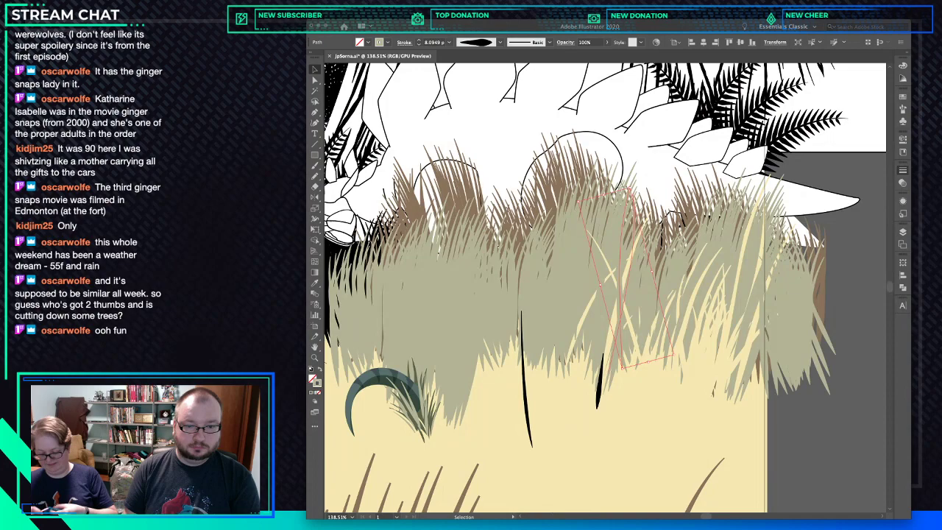
click(652, 359)
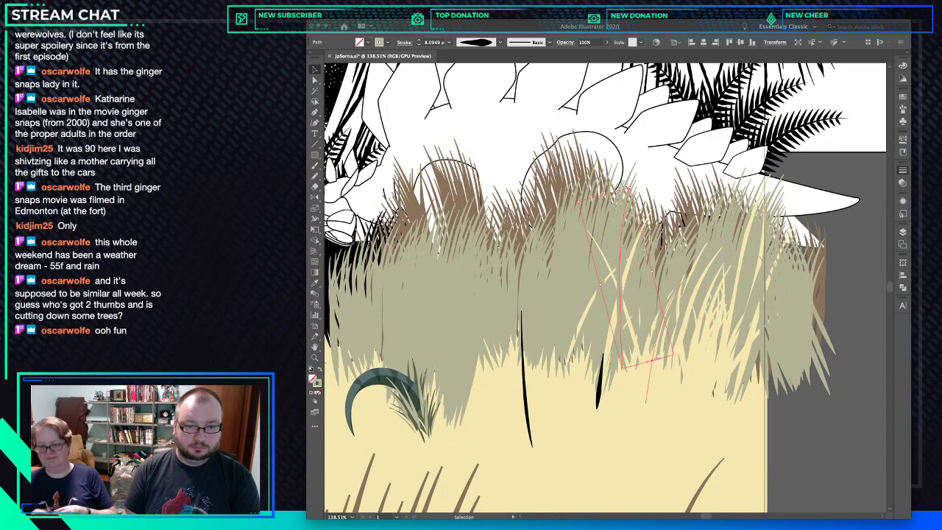
drag(651, 360, 651, 373)
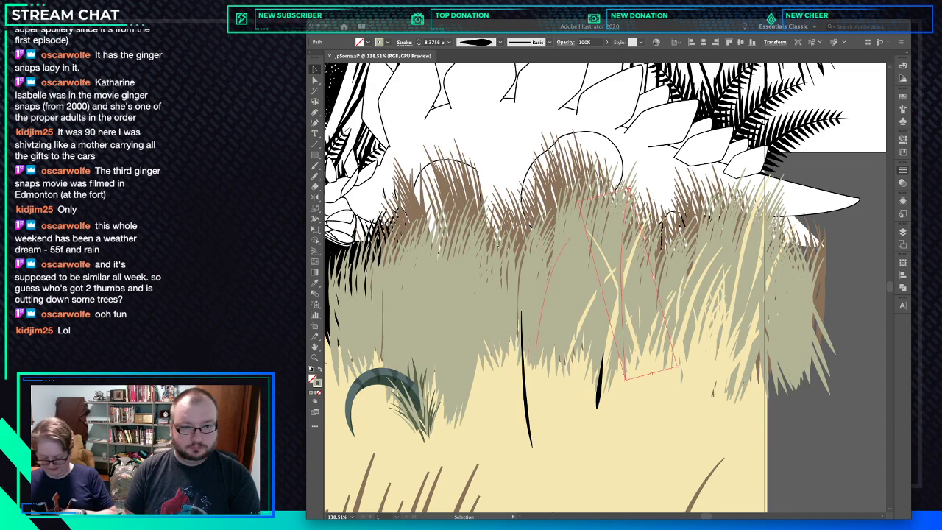
Duplicate the arching pale yellow blade down and away from the tail, and reflect the copy horizontally.
click(592, 302)
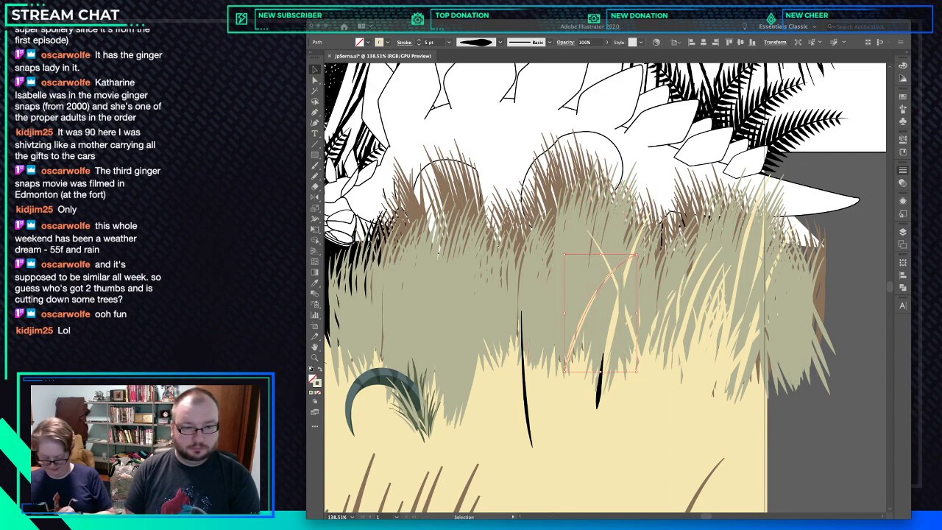
drag(592, 302, 569, 327)
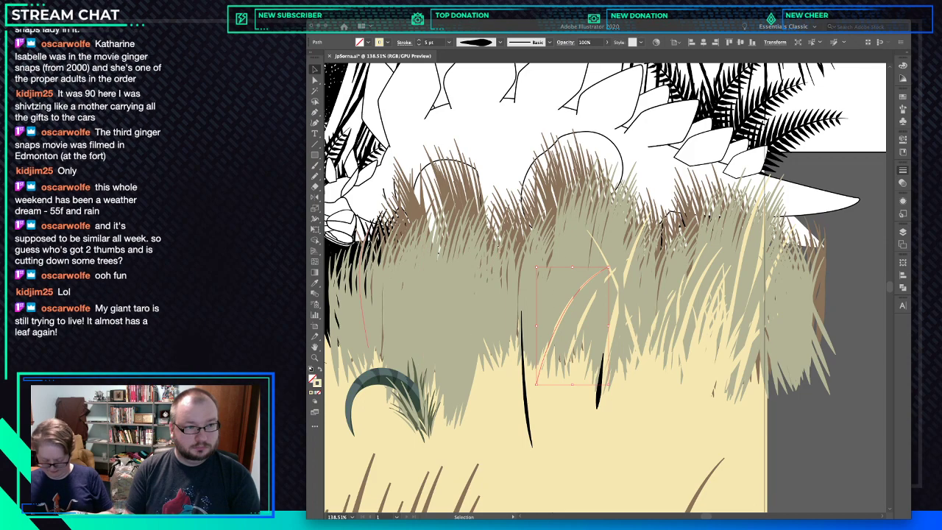
key(o)
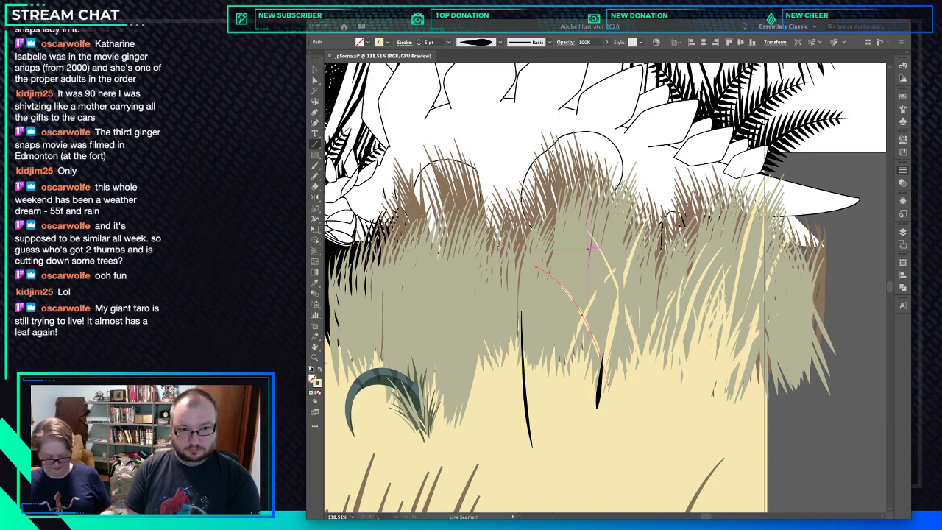
Draw a long, gently curved blade crossing the arching pale yellow blades and copy their tapered pale yellow stroke onto it.
key(p)
click(567, 236)
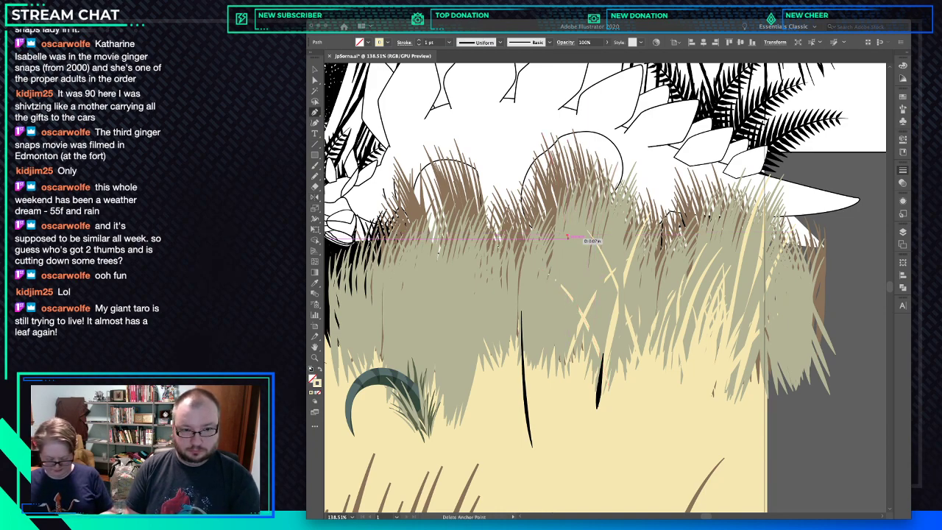
drag(584, 312, 637, 352)
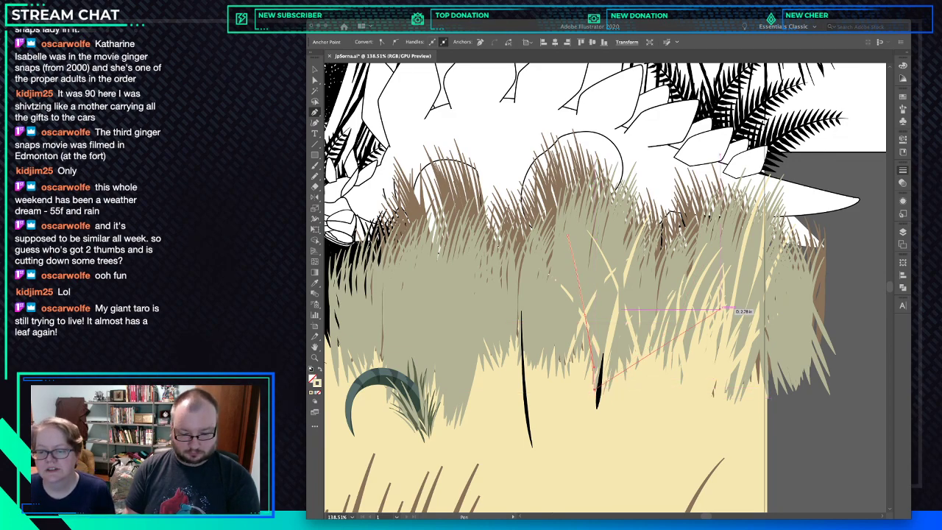
key(i)
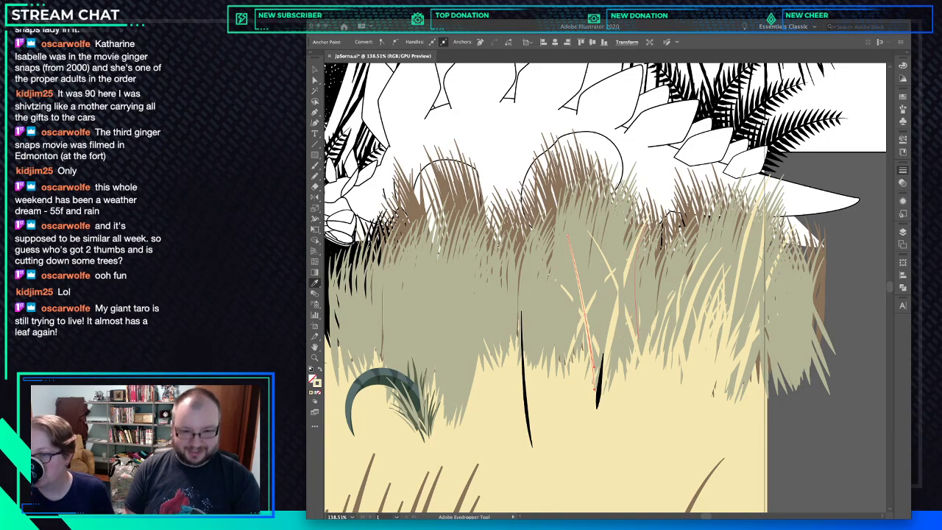
Duplicate the new long pale yellow blade slightly down and away from the tail to extend the row of blades.
key(v)
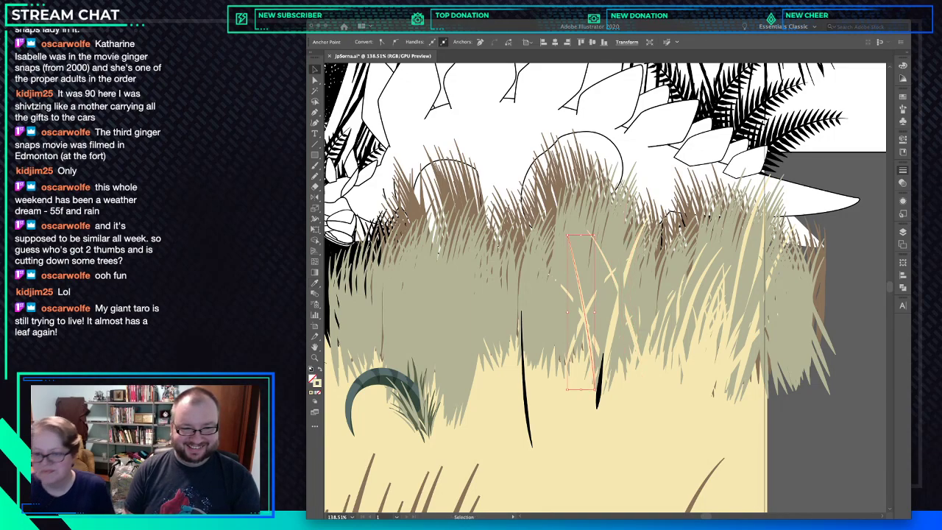
drag(595, 311, 549, 401)
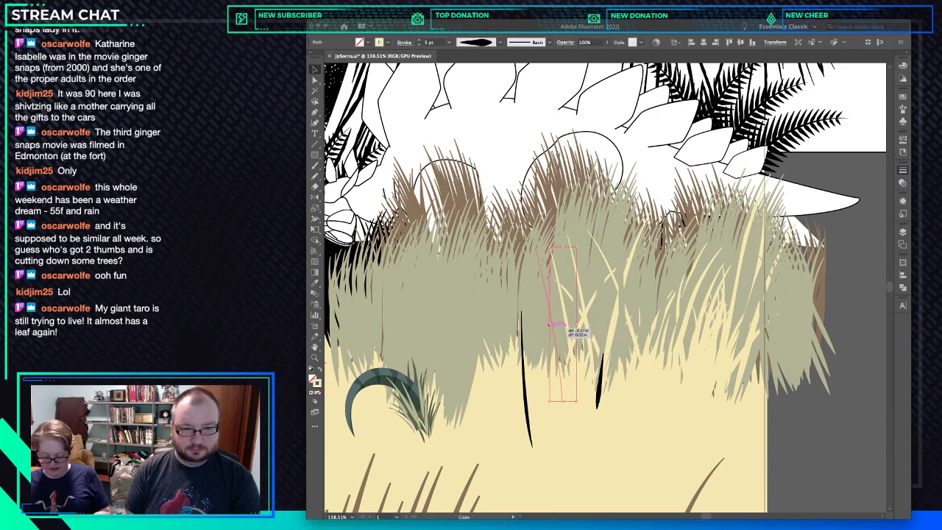
mouse_move(559, 329)
mouse_down()
mouse_move(535, 324)
mouse_move(564, 336)
mouse_move(552, 339)
mouse_move(560, 324)
mouse_move(593, 316)
mouse_move(564, 318)
mouse_move(545, 300)
mouse_move(577, 317)
mouse_up()
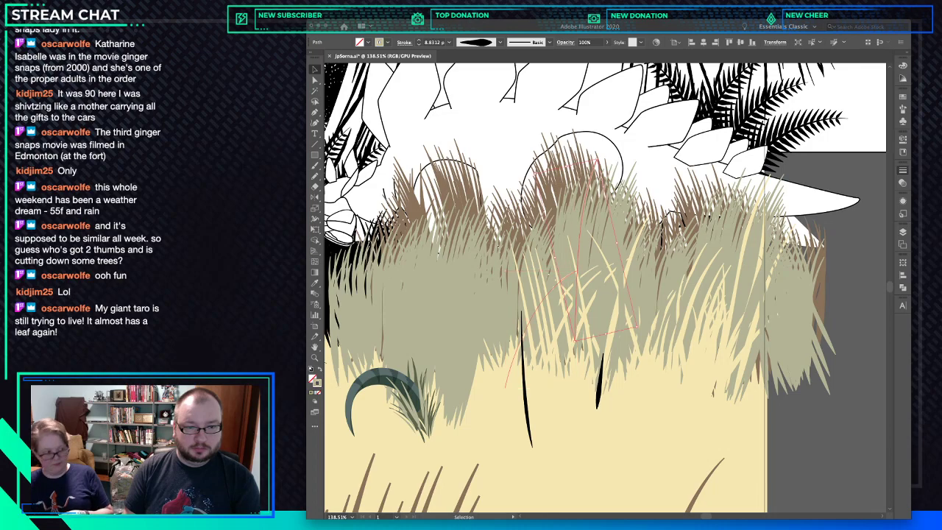
Reposition a sage green blade over the new pale yellow blades and restack it behind a neighbouring pale blade.
click(552, 302)
drag(579, 268, 568, 255)
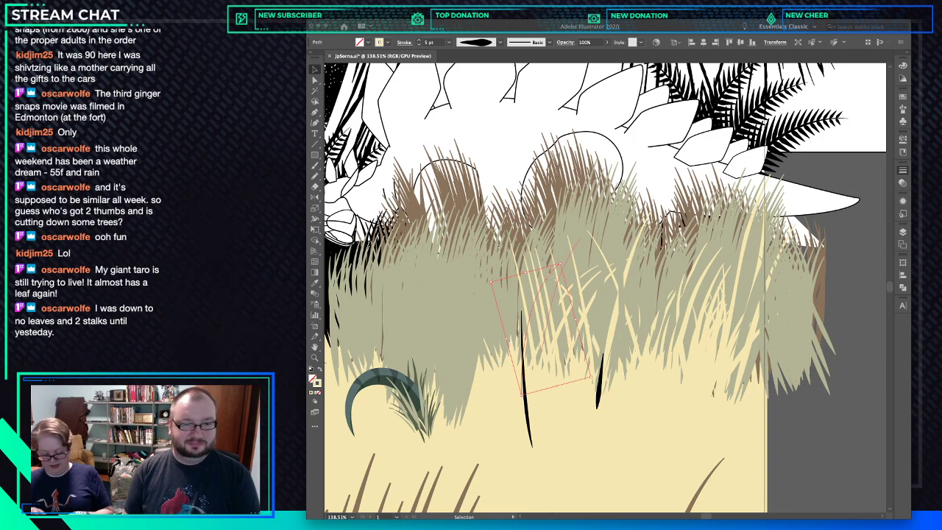
key(Delete)
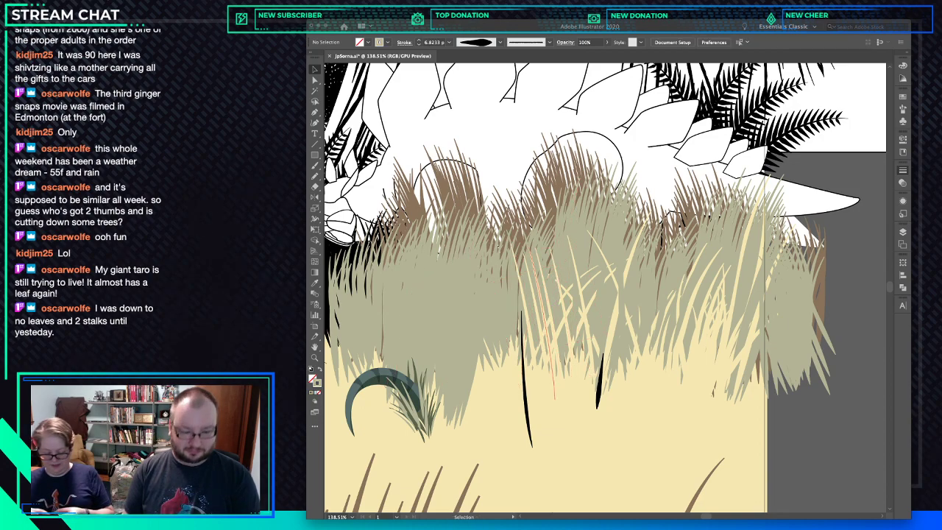
click(546, 331)
key(a)
click(557, 290)
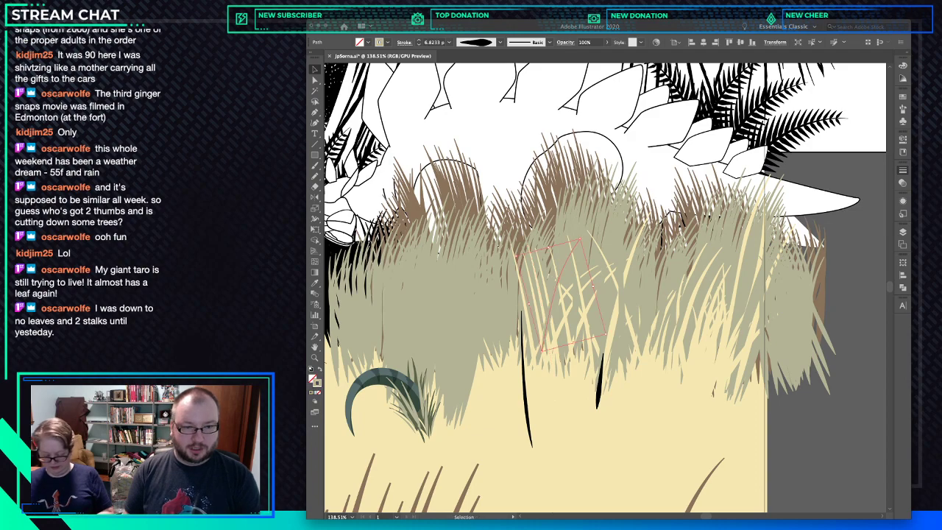
Lengthen the sage green blade's base downward, and shift the 6 pt sage blade crossing the pale yellow cluster away from the tail.
drag(543, 350, 540, 380)
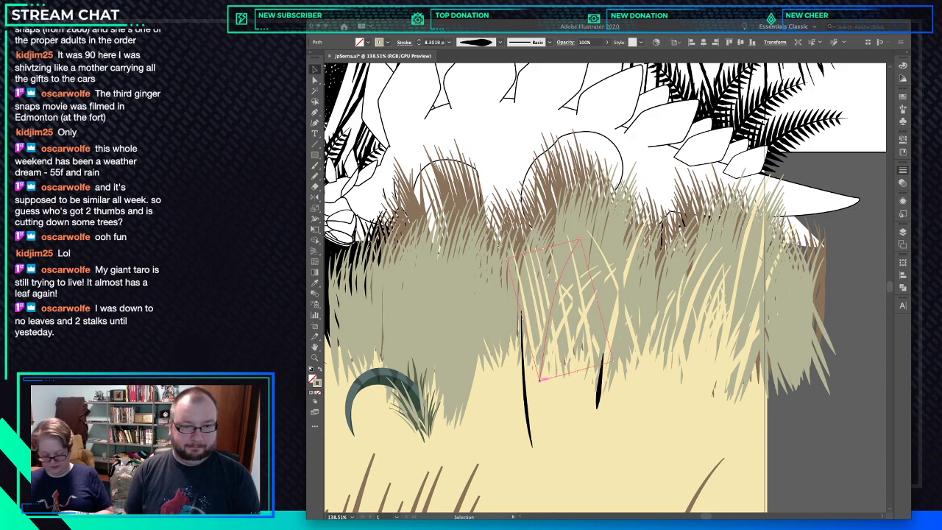
drag(603, 297, 549, 304)
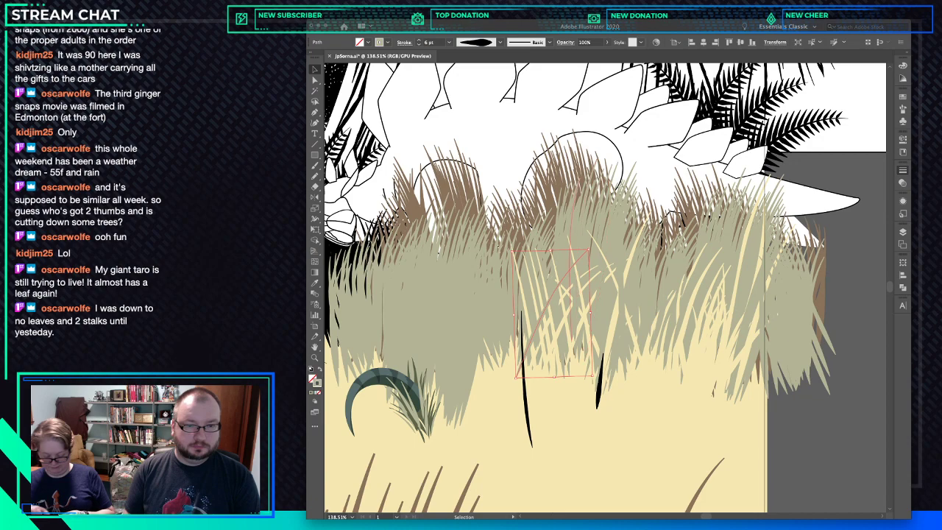
drag(574, 266, 563, 266)
drag(548, 310, 535, 311)
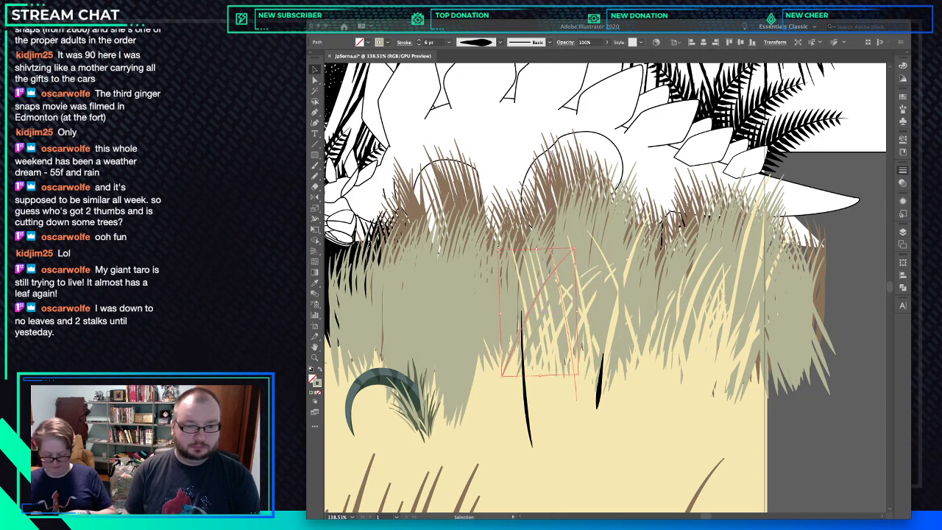
Place a brown blade upright within the pale yellow cluster with a 4 pt stroke, and lengthen its base slightly downward.
drag(565, 341, 564, 346)
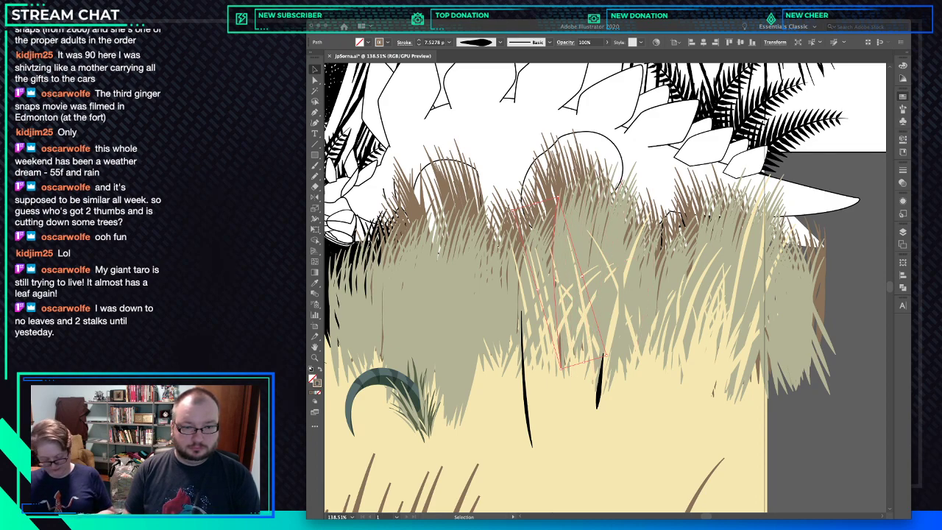
mouse_move(603, 356)
mouse_down()
mouse_move(598, 349)
mouse_move(620, 358)
mouse_up()
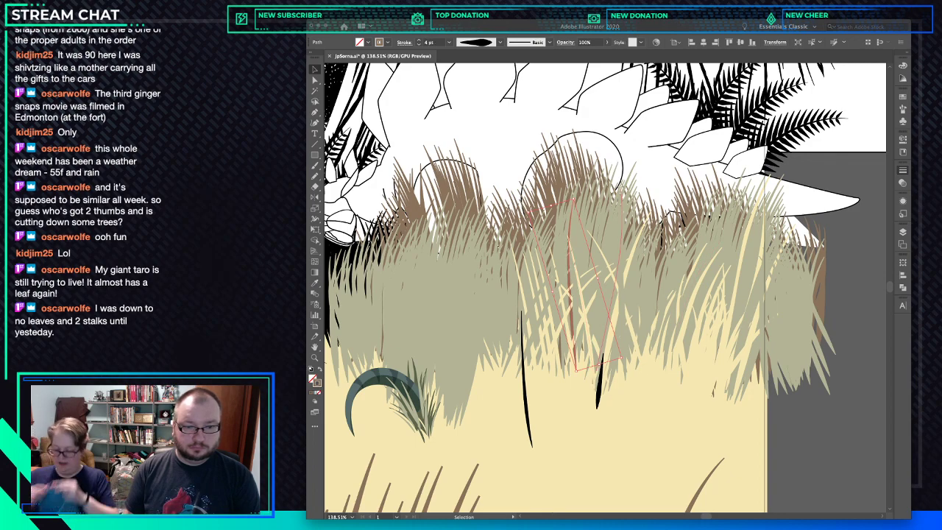
drag(620, 359, 609, 368)
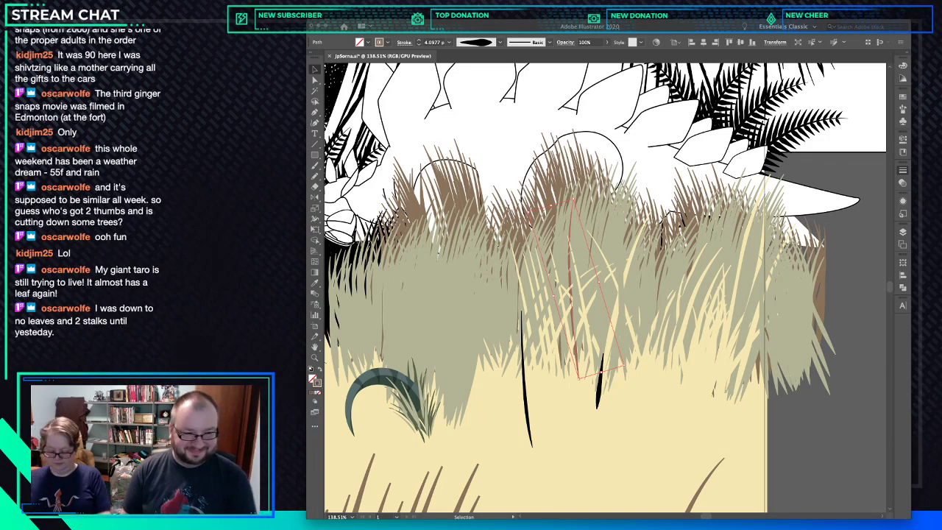
Draw a jagged closed tuft with the Pencil across the base of the pale yellow cluster and fill it brown without a stroke.
key(n)
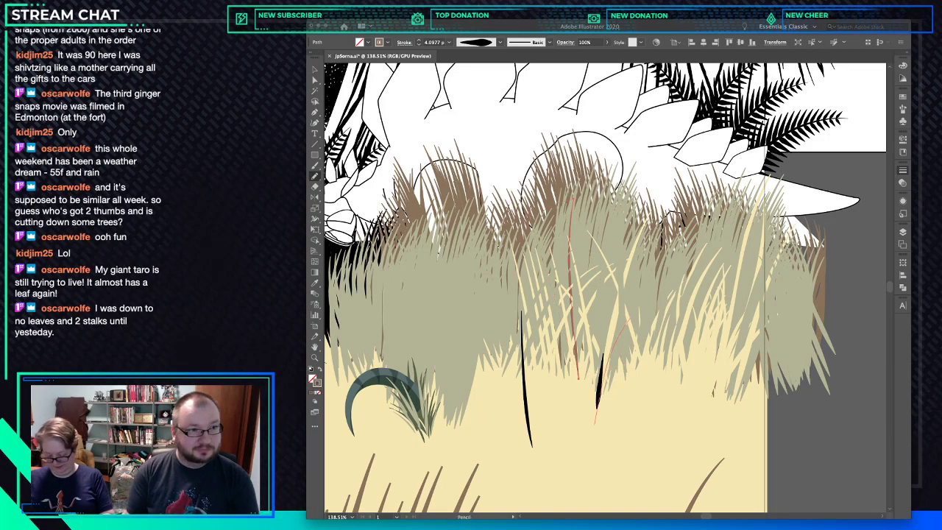
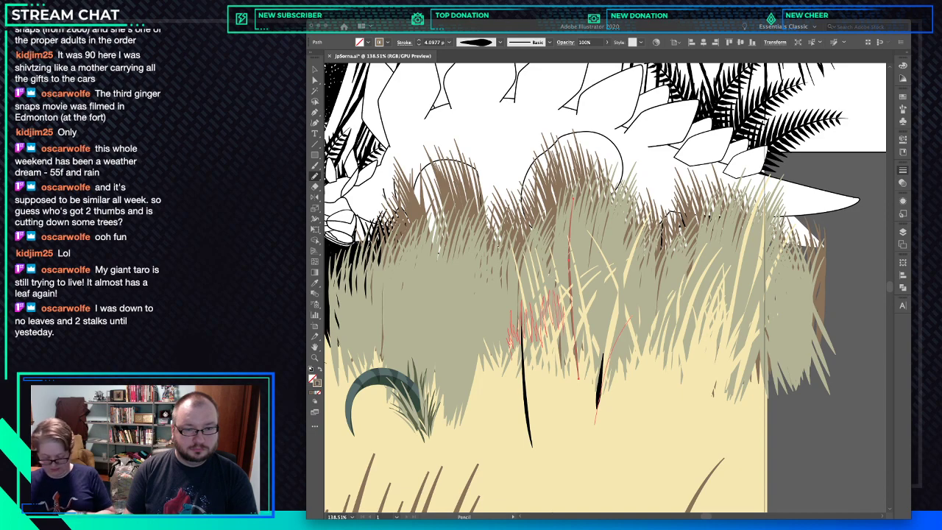
mouse_move(564, 300)
mouse_down()
mouse_move(569, 330)
mouse_move(595, 309)
mouse_move(597, 344)
mouse_up()
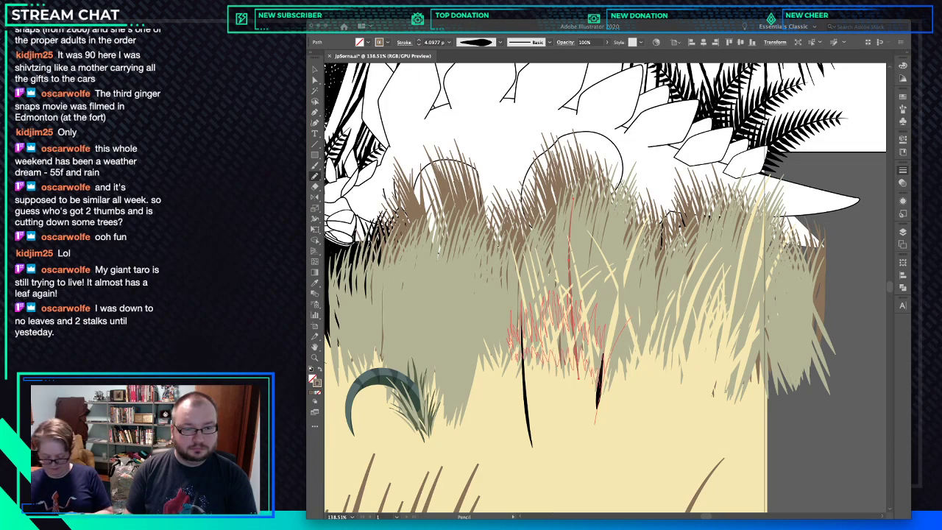
drag(596, 345, 599, 353)
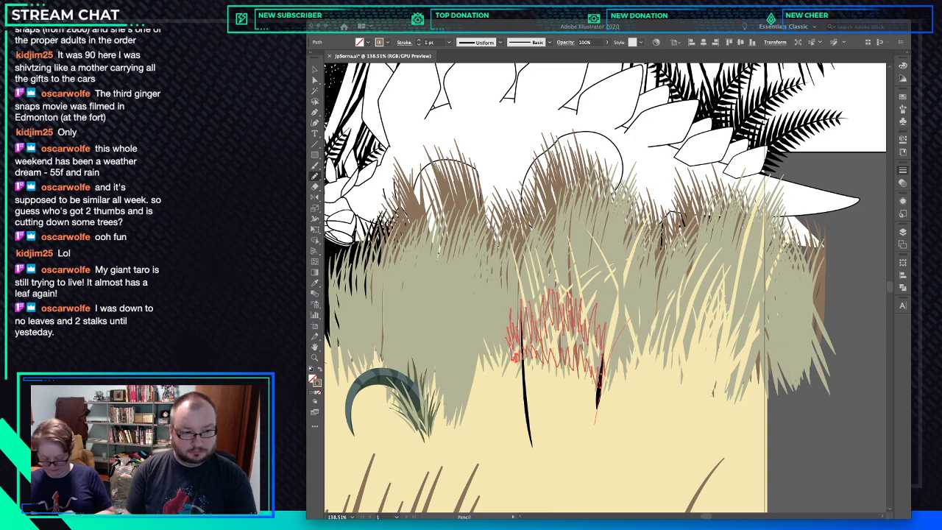
drag(595, 423, 603, 379)
key(v)
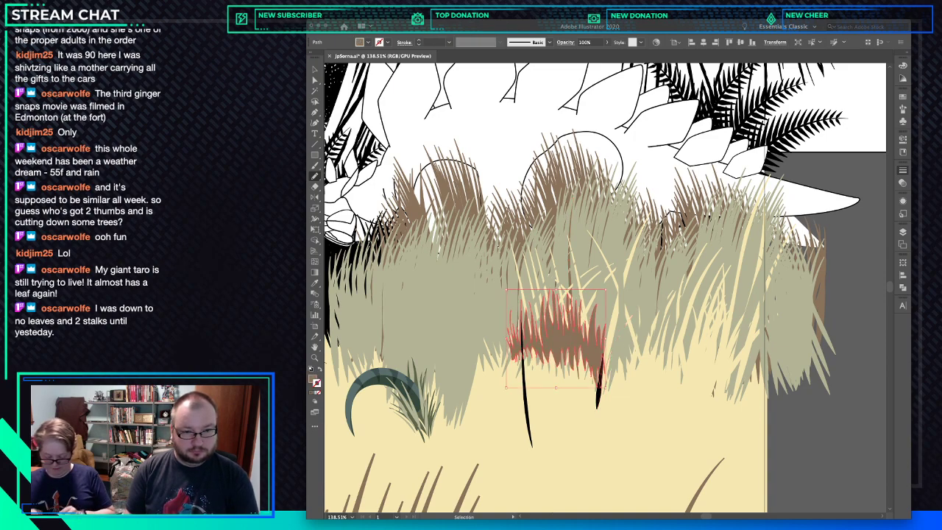
Cut the brown tuft and paste it behind the pale yellow blades at the base of the cluster.
key(ctrl+z)
key(ctrl+z)
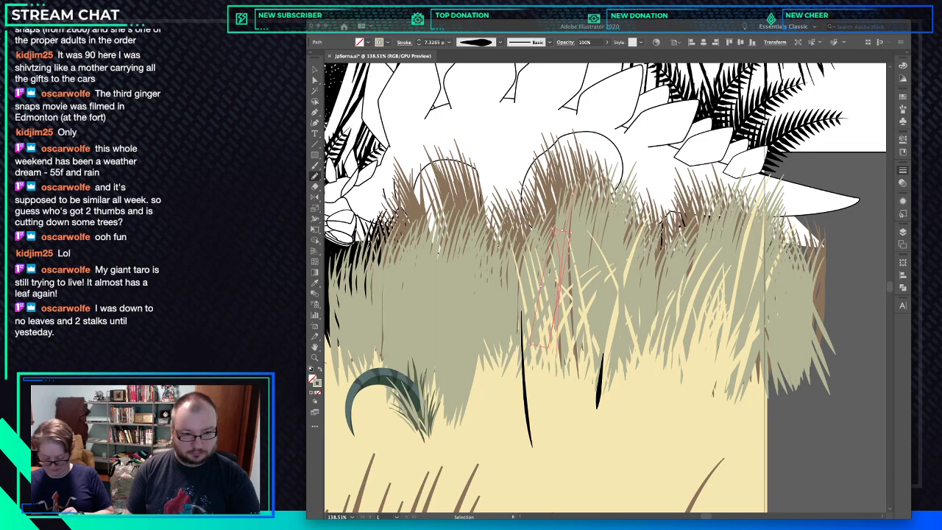
key(super+b)
key(super+x)
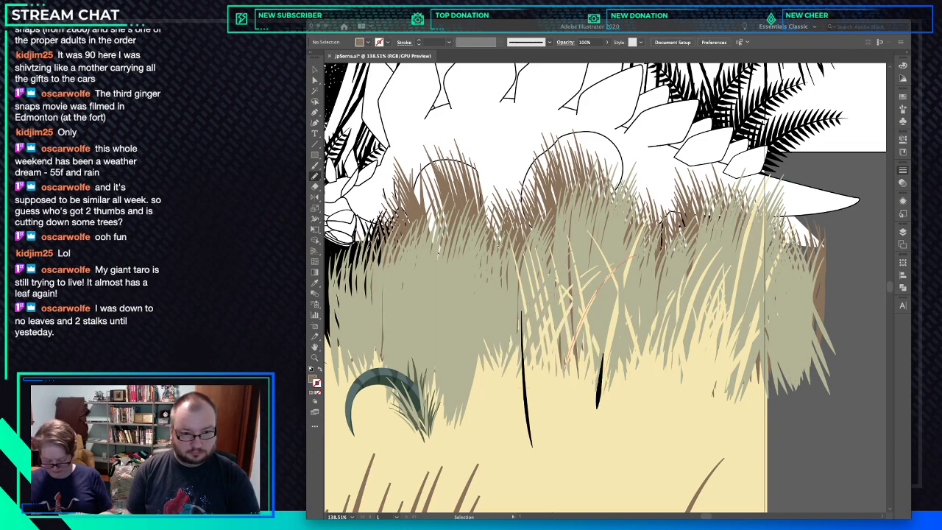
click(600, 373)
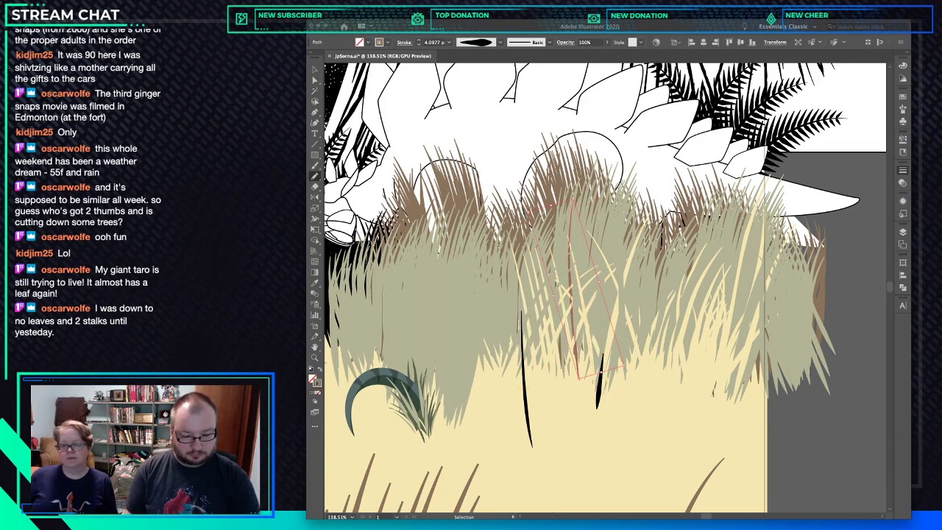
key(super+f)
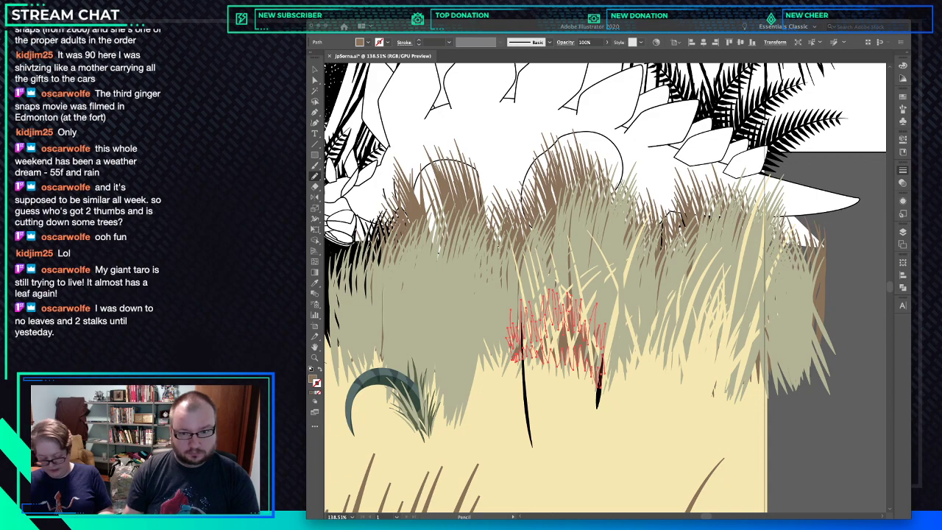
key(ctrl+shift+a)
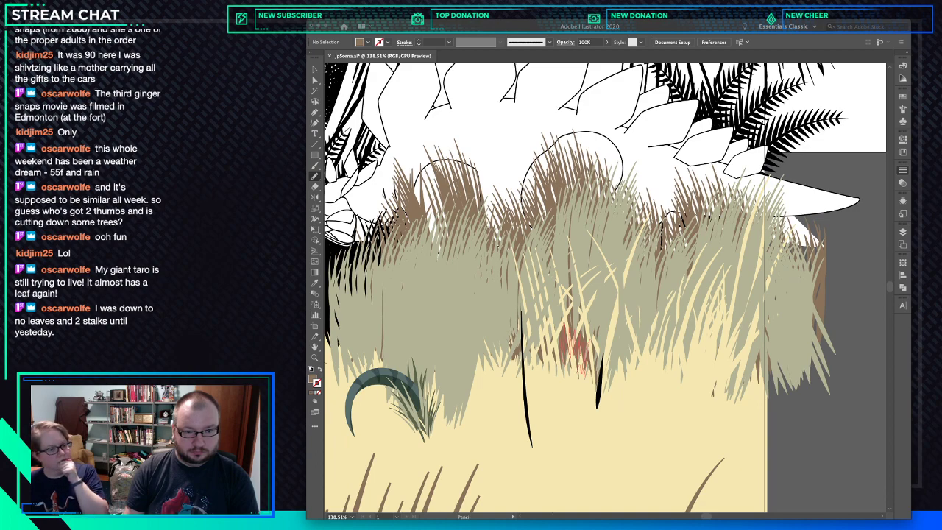
Draw a small jagged tuft inside the brown tuft, fill it with the ground's pale yellow, and stack it directly above the brown.
drag(587, 340, 590, 337)
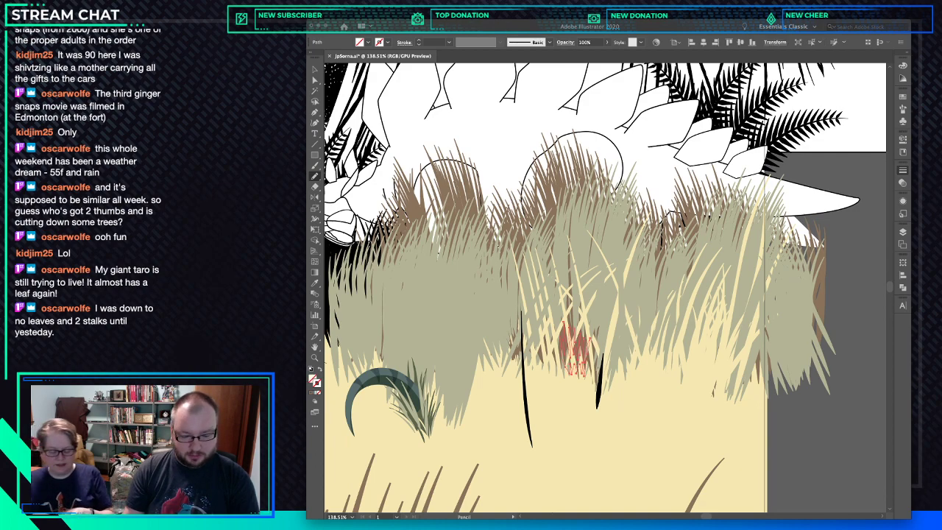
key(i)
click(577, 398)
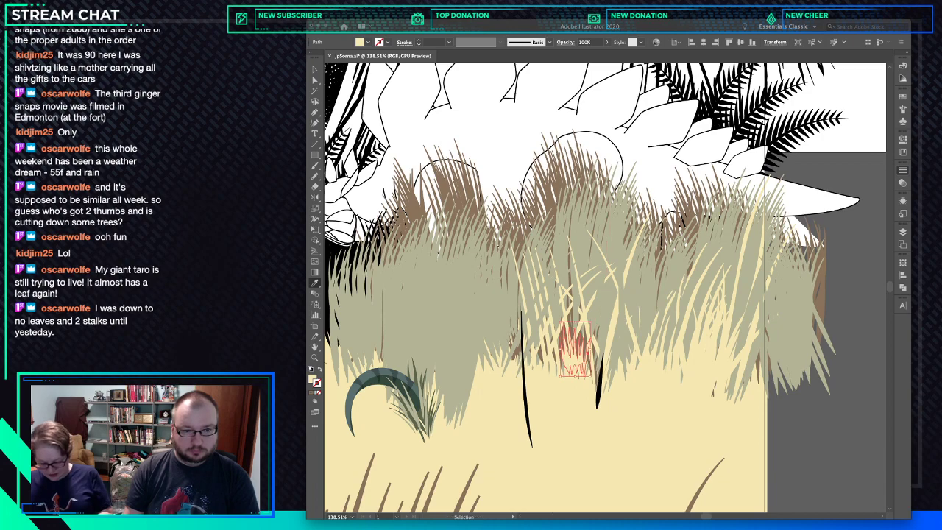
super+click(577, 398)
super+click(573, 345)
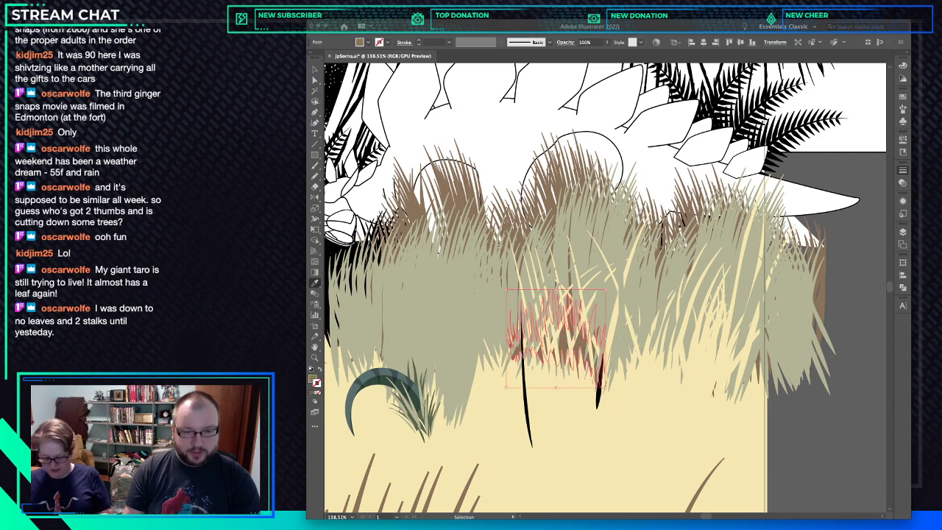
click(577, 398)
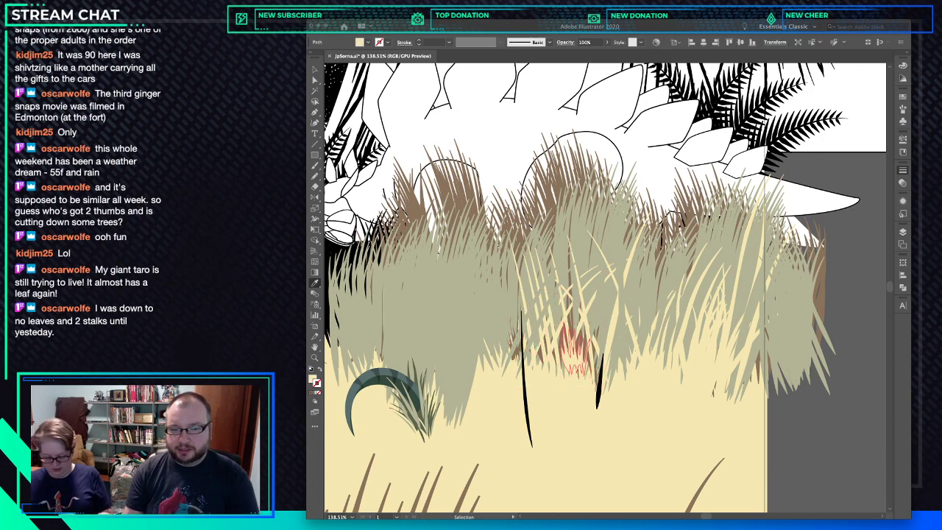
key(shift+super+a)
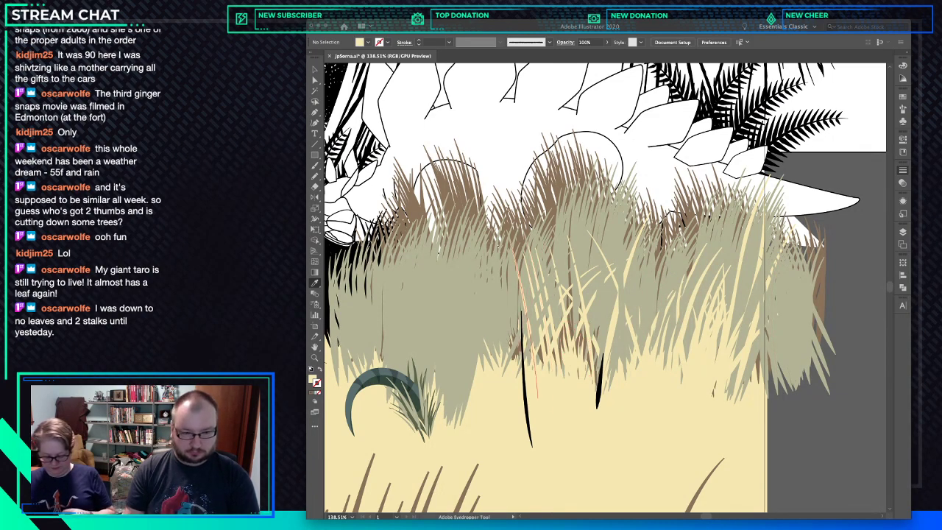
Draw a narrow jagged patch between the pale yellow blades farthest from the tail and fill it with the sampled brown.
key(n)
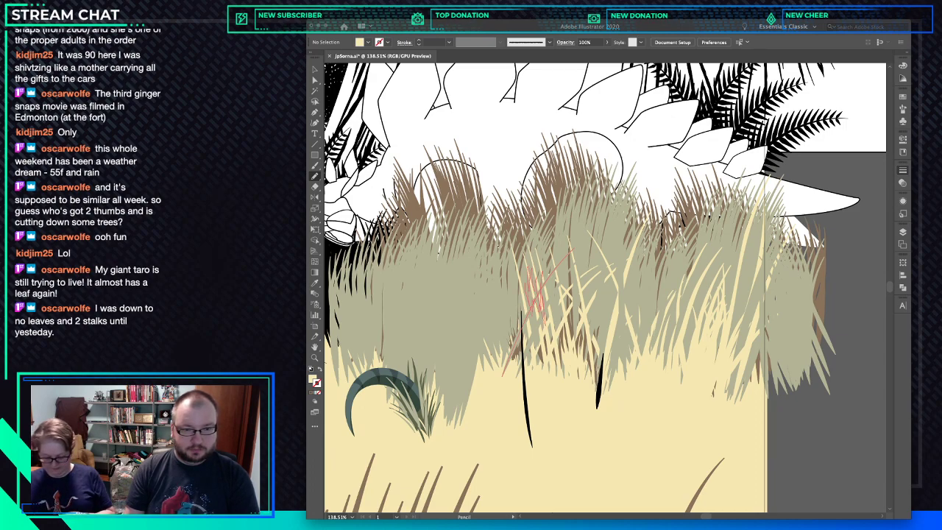
drag(528, 270, 545, 324)
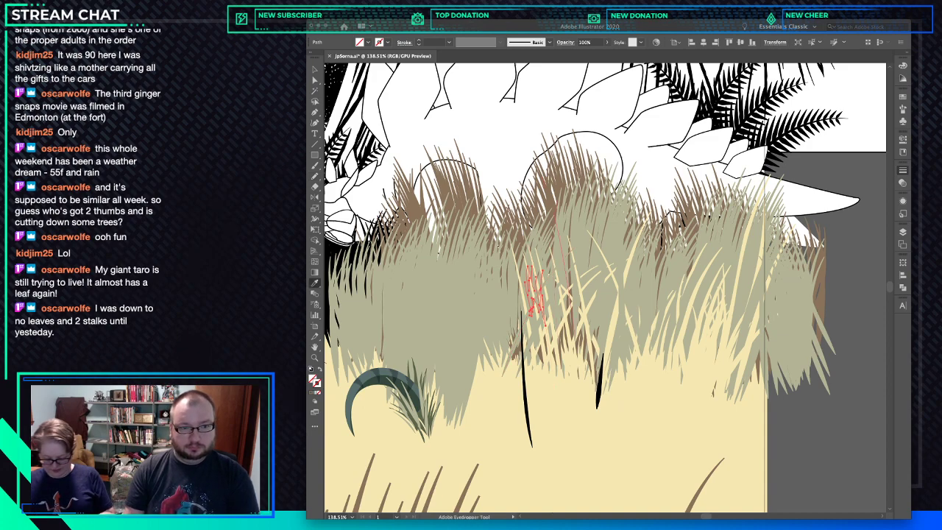
drag(482, 265, 453, 382)
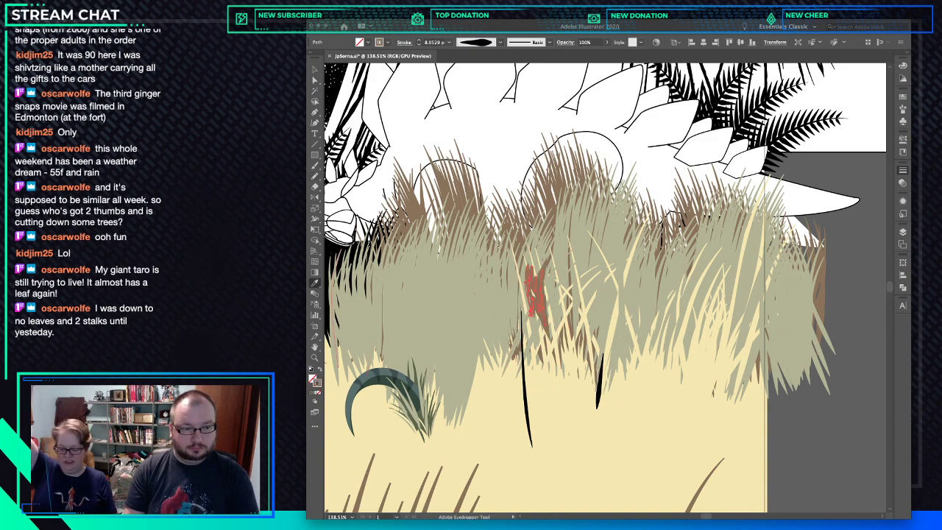
key(shift+x)
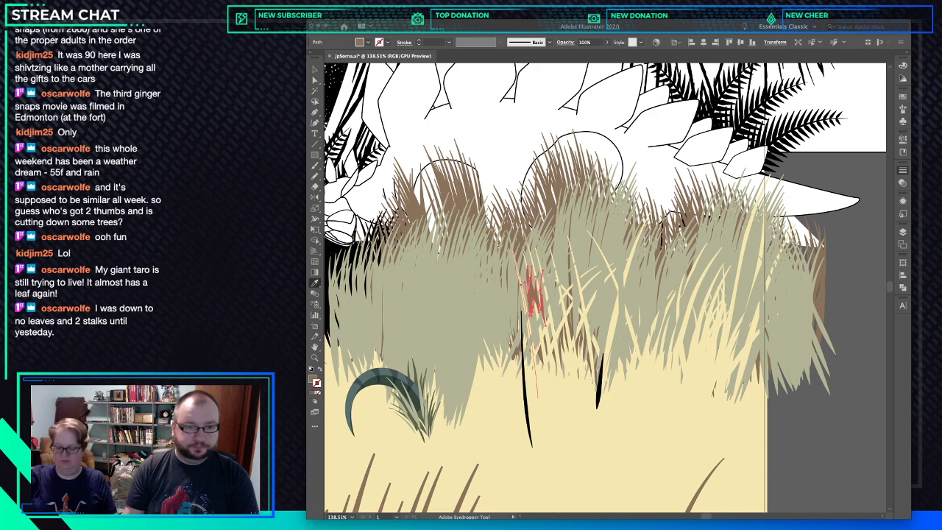
key(super+shift+a)
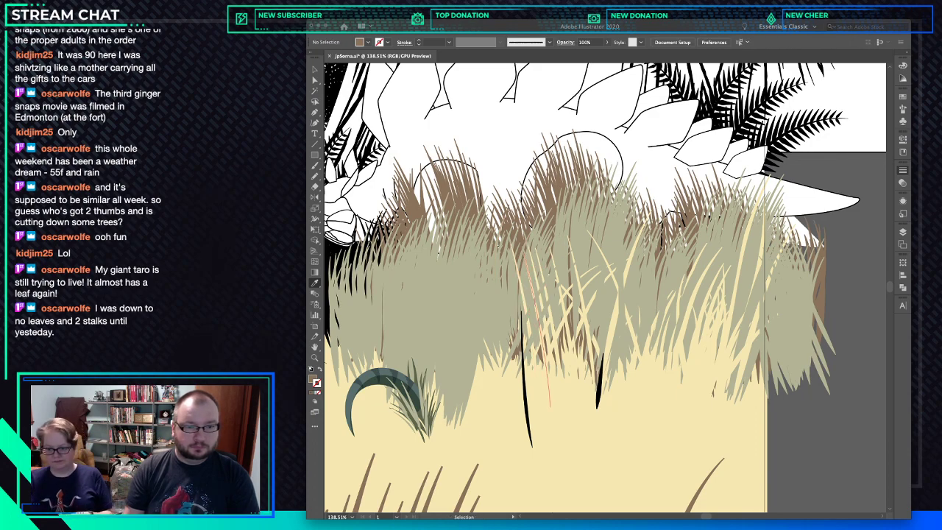
Paste the narrow brown patch directly in front of the sage blade, beneath the pale yellow blades farthest from the tail.
click(537, 281)
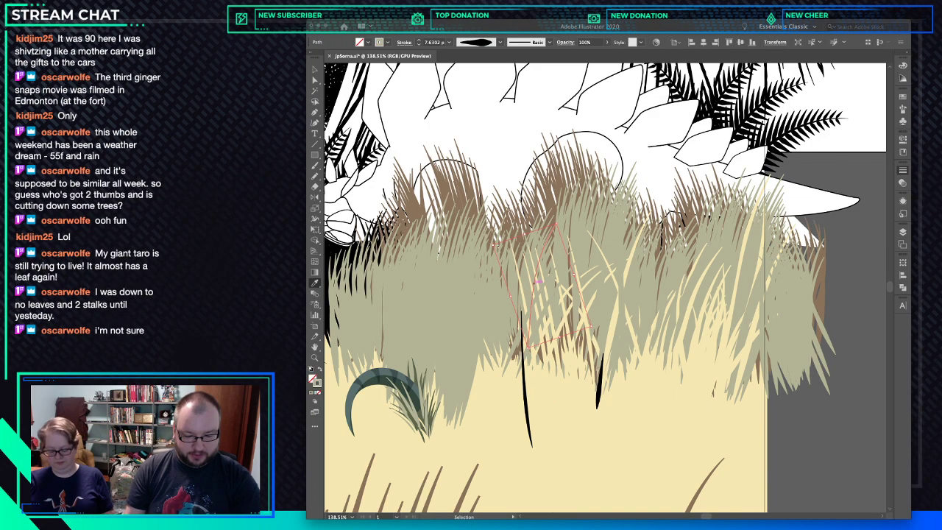
super+click(536, 295)
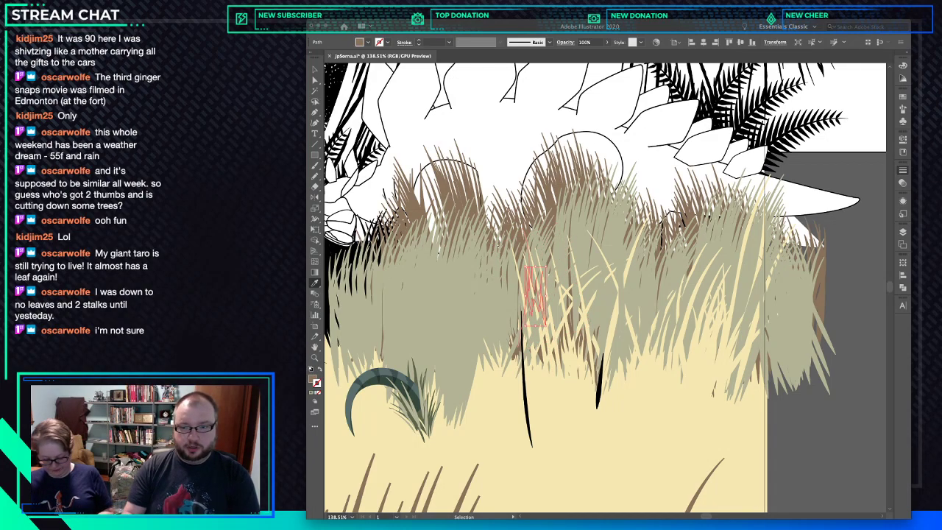
key(i)
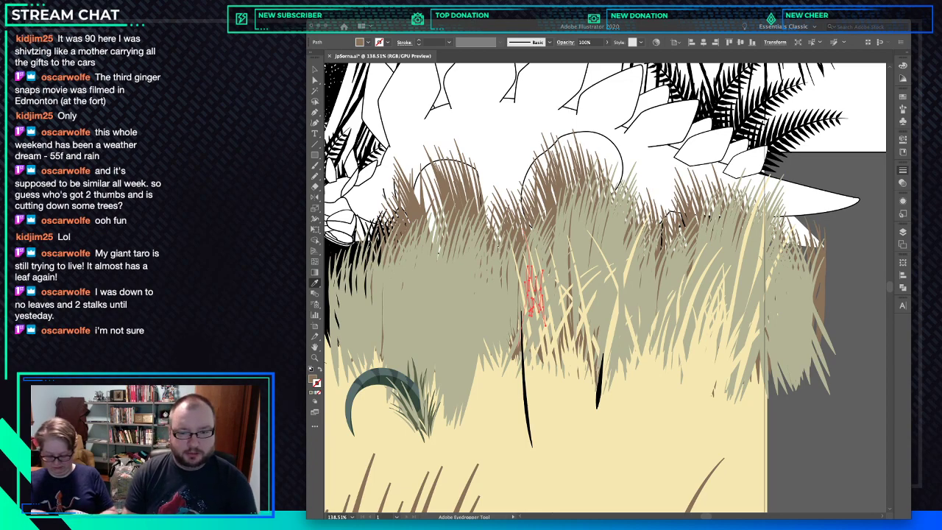
key(v)
key(super+shift+a)
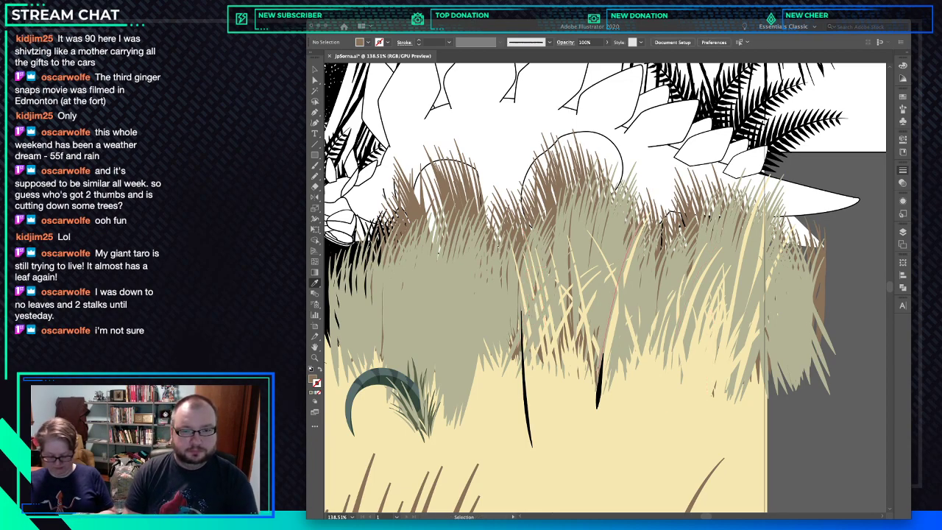
Draw a jagged tuft in the sage grass below the haunch with the Pencil, fill it with sampled pale yellow, and narrow it.
key(i)
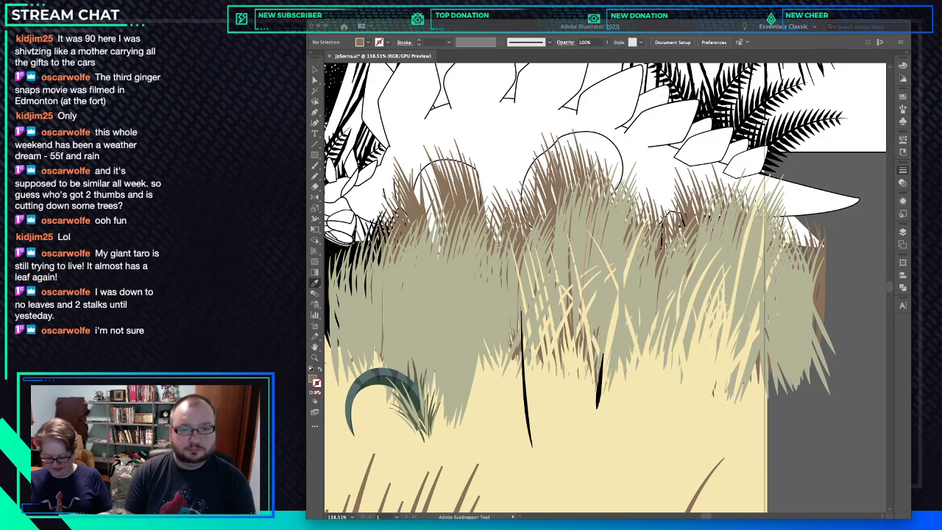
key(n)
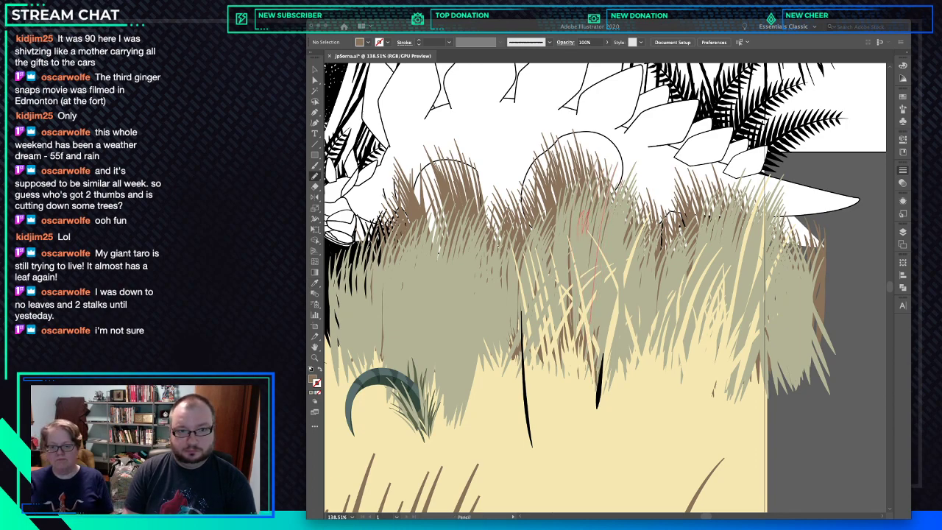
drag(602, 222, 607, 211)
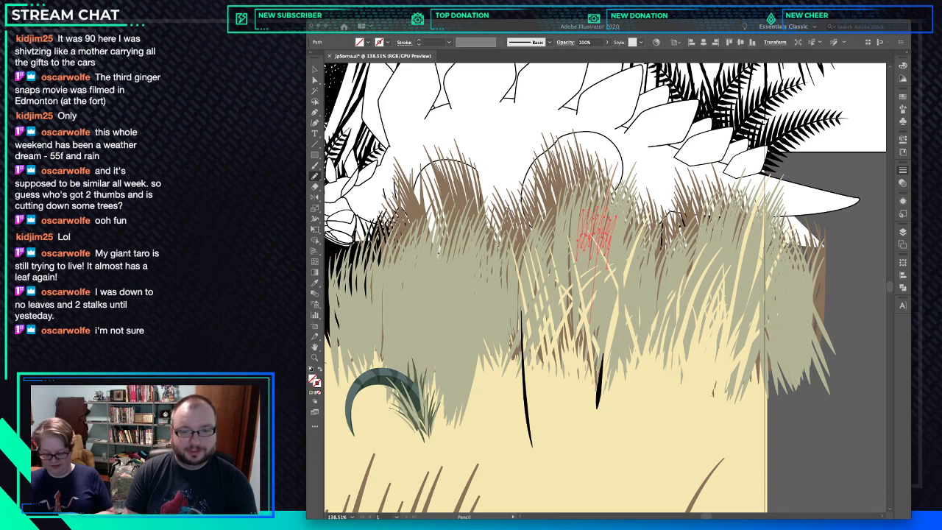
key(i)
click(615, 309)
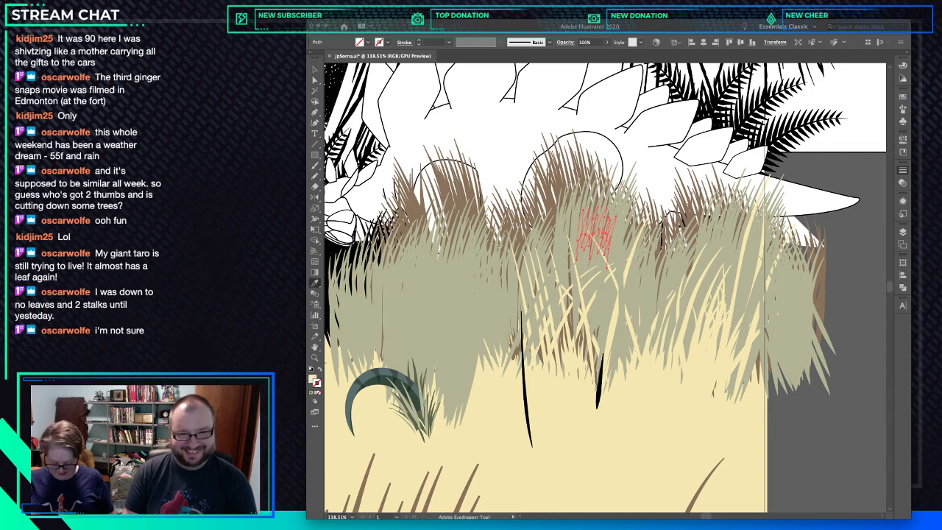
key(v)
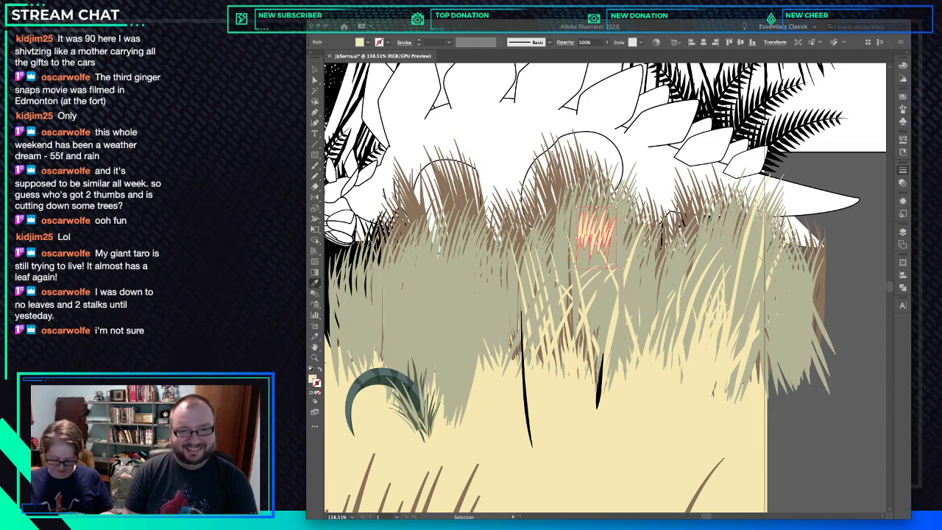
mouse_move(617, 239)
mouse_down()
mouse_move(634, 240)
mouse_move(594, 237)
mouse_up()
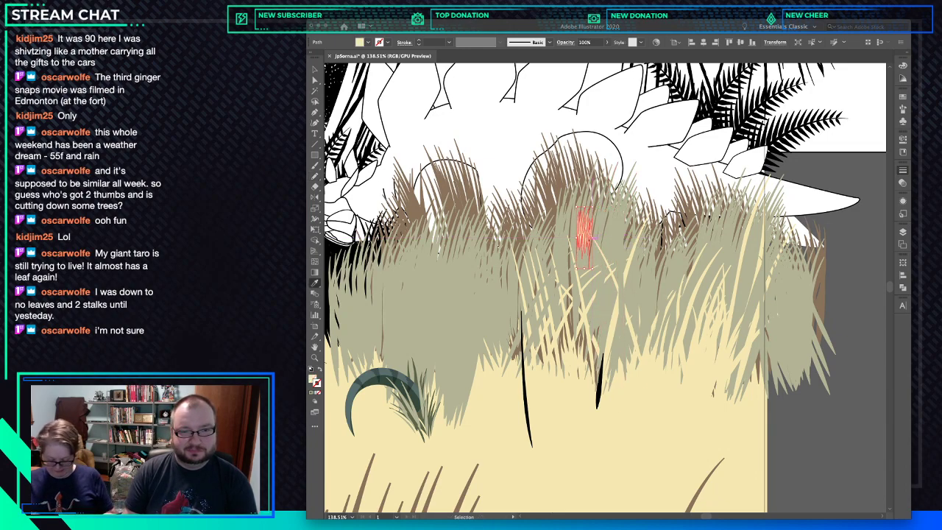
Paste the narrowed pale yellow tuft directly in front of the sage blade it overlaps.
click(585, 232)
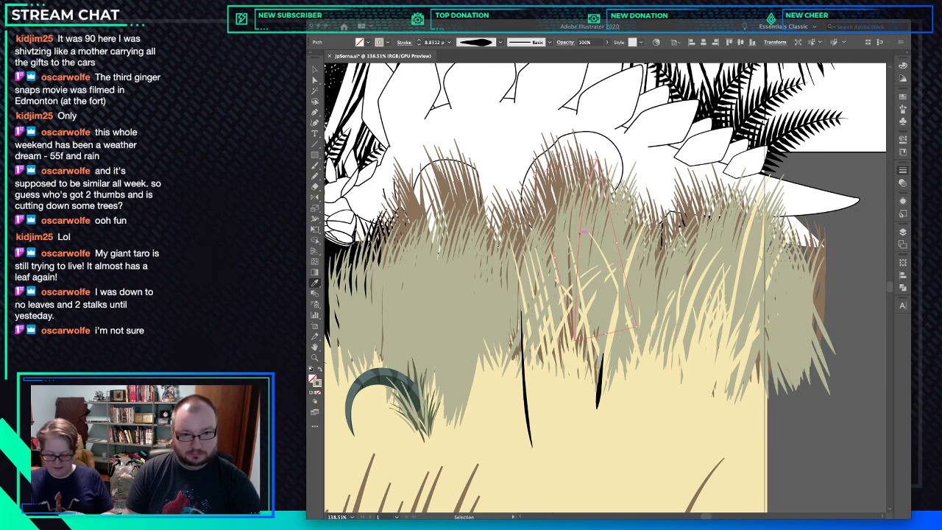
key(super+f)
key(super+shift+a)
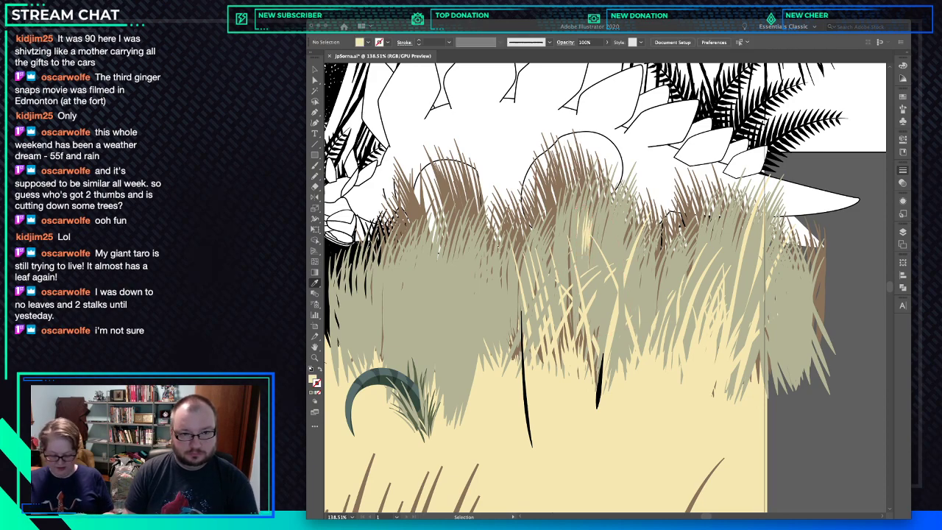
click(585, 236)
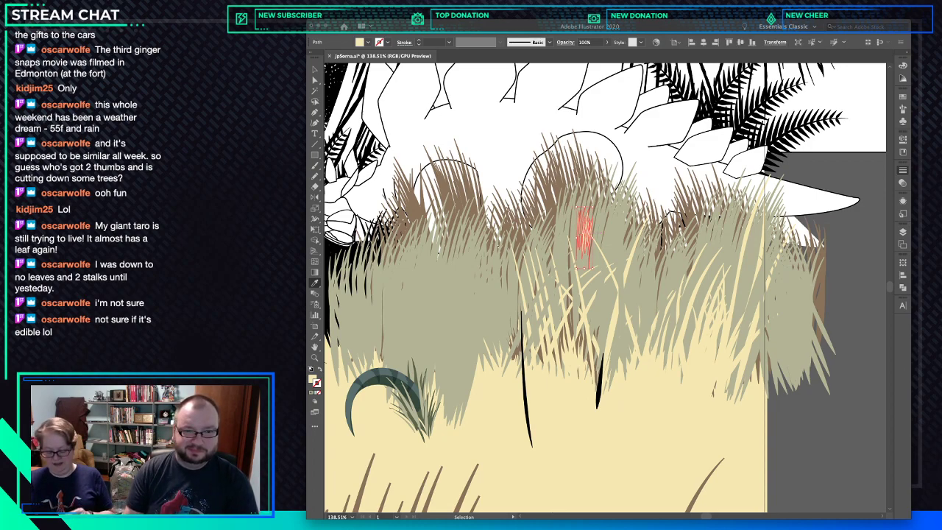
key(ctrl+shift+a)
key(a)
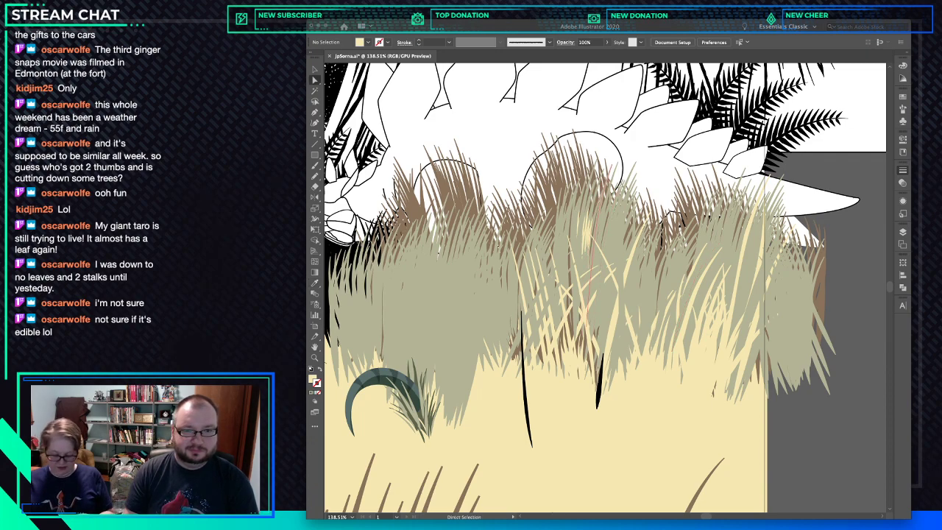
Thin the sage blade overlapping the pale yellow tuft to a 3 pt stroke.
click(594, 199)
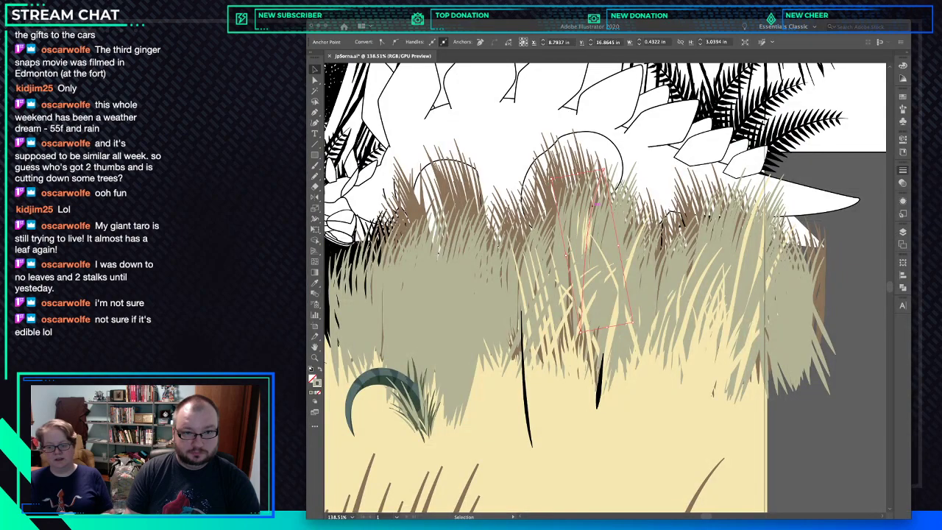
key(v)
key(a)
super+click(591, 204)
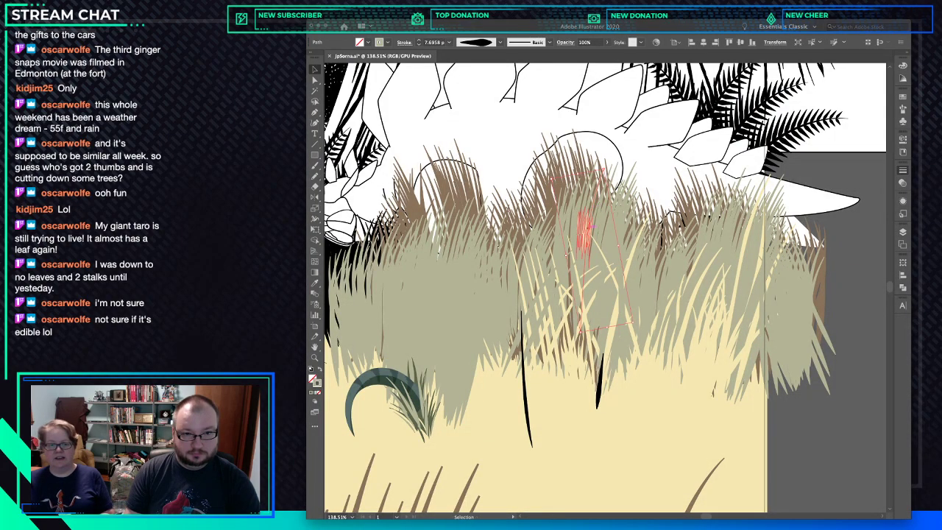
super+click(591, 204)
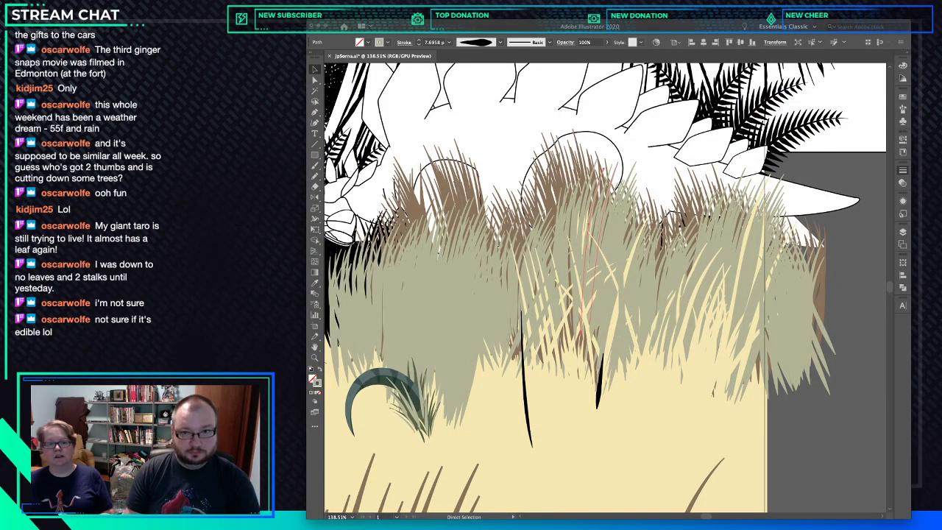
text(v6)
key(Return)
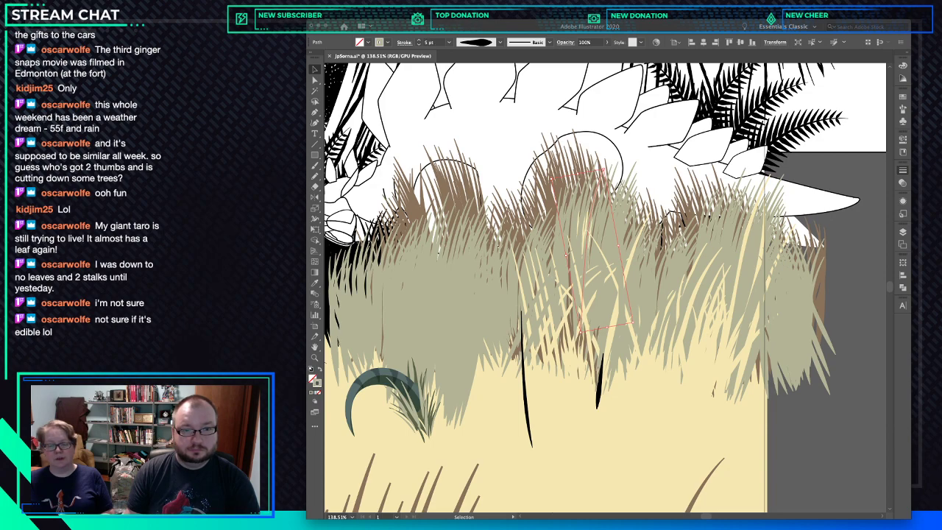
key(super+shift+a)
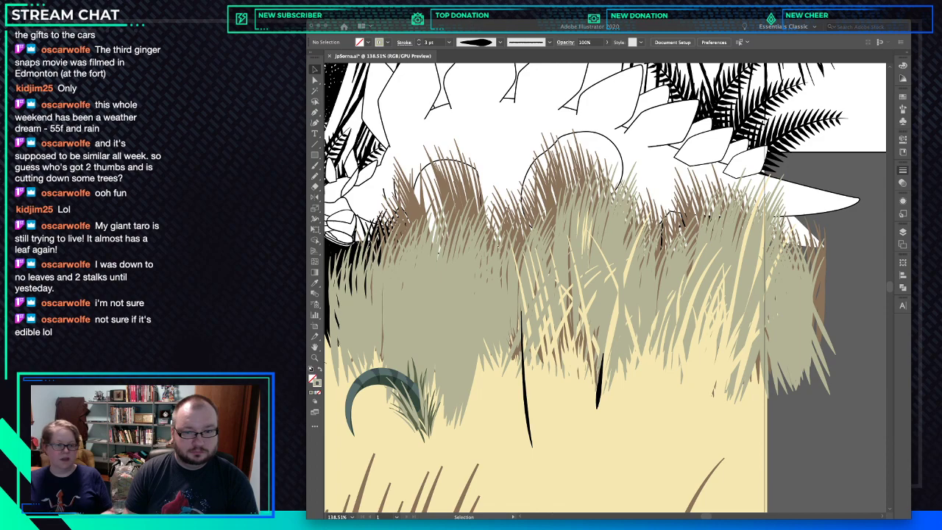
key(a)
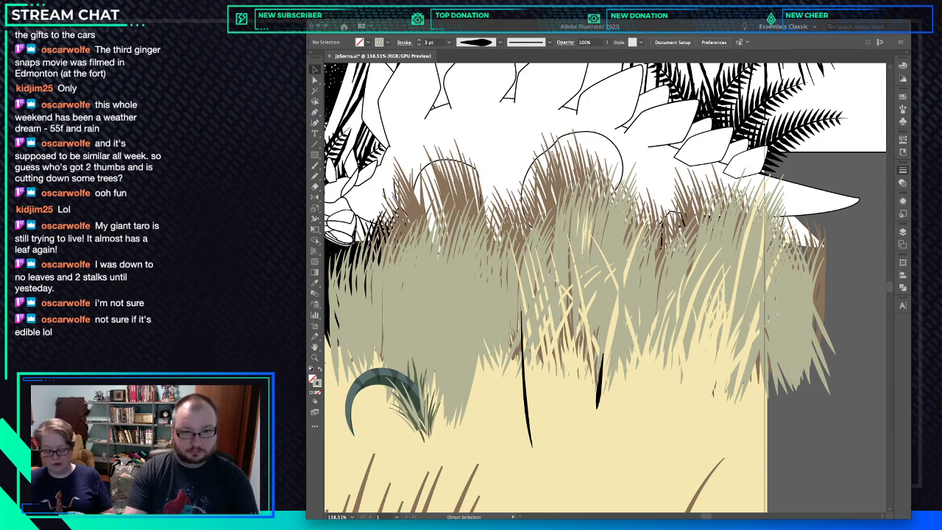
Layer a cluster of thin dark olive blades through the grass over the stegosaurus's front leg.
key(super+0)
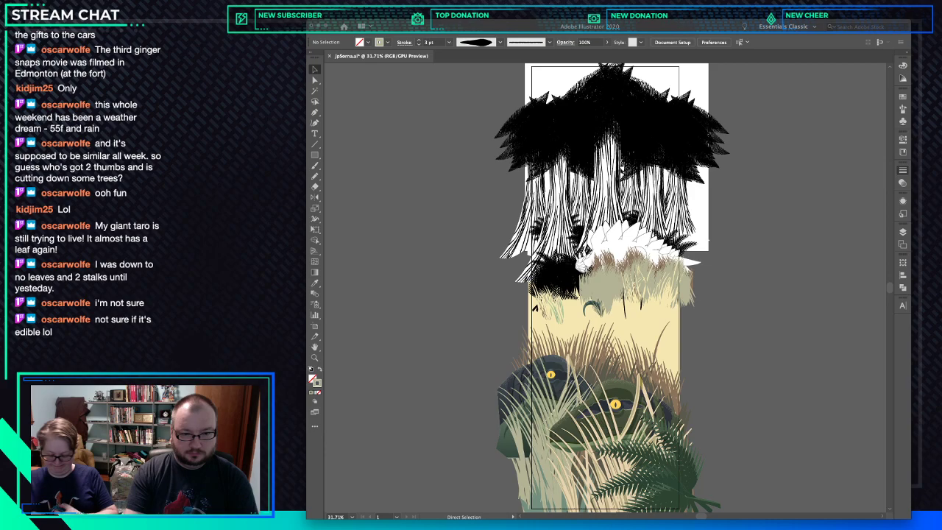
key(v)
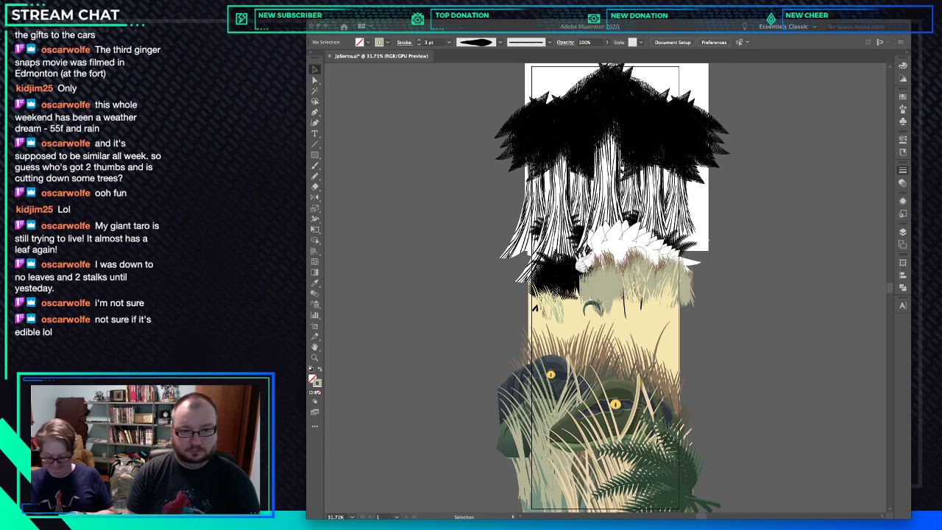
key(z)
mouse_move(589, 261)
mouse_down()
mouse_move(684, 260)
mouse_move(650, 259)
mouse_move(671, 263)
mouse_move(666, 281)
mouse_up()
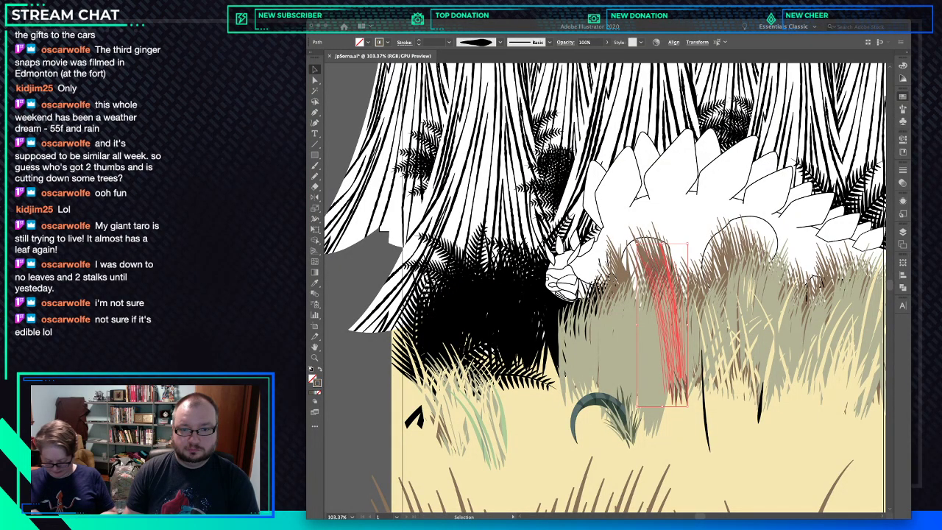
drag(666, 309, 536, 319)
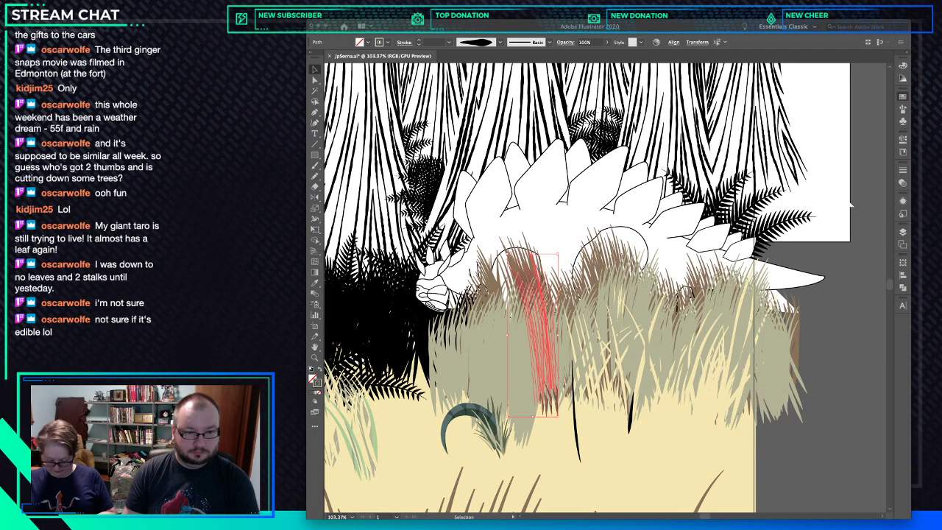
click(851, 206)
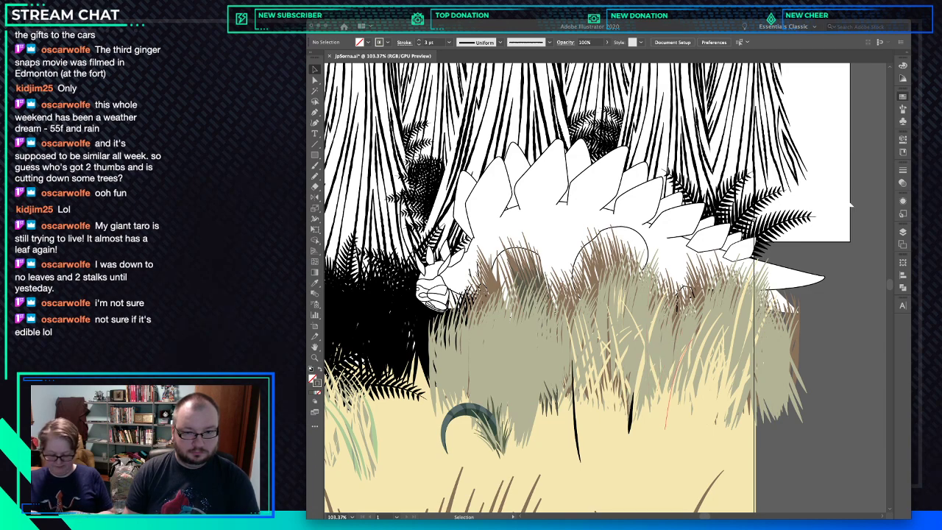
Move two pale yellow blades between the haunch and tail clusters slightly up and toward the tail.
click(686, 355)
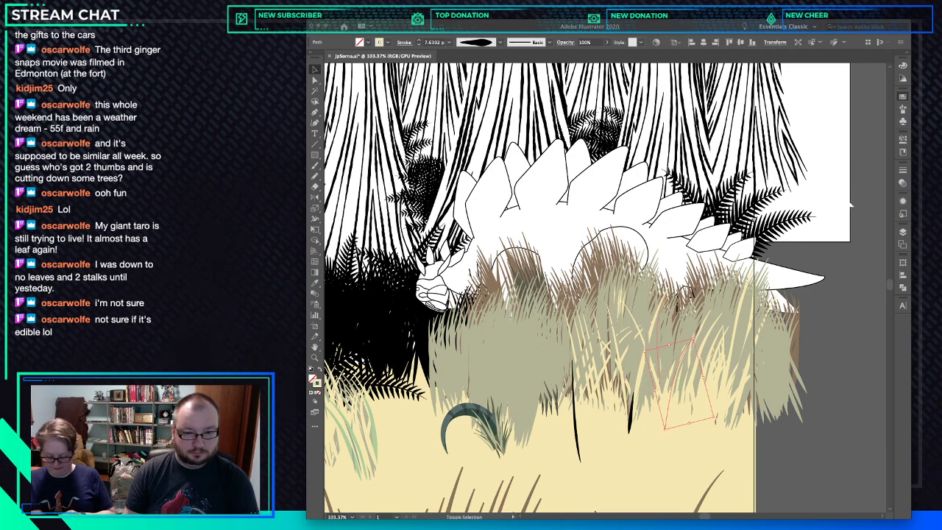
shift+click(652, 403)
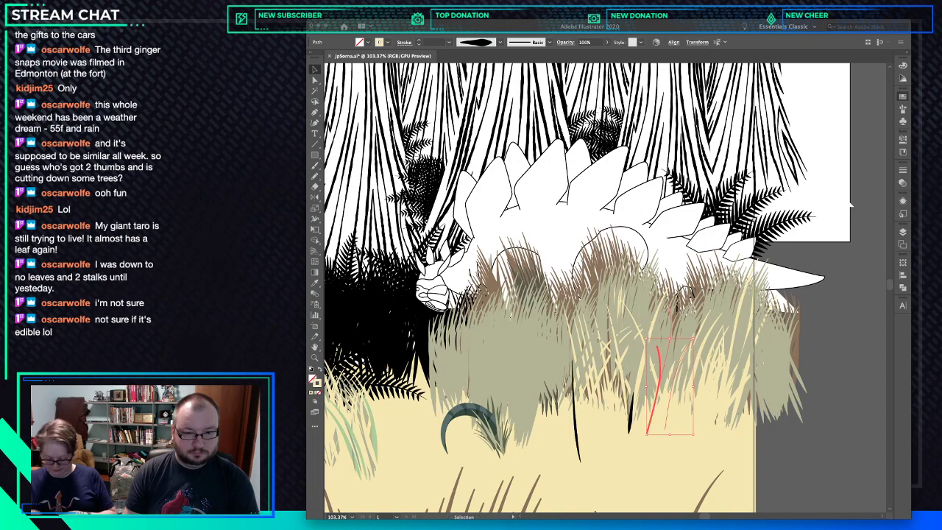
drag(652, 404, 657, 392)
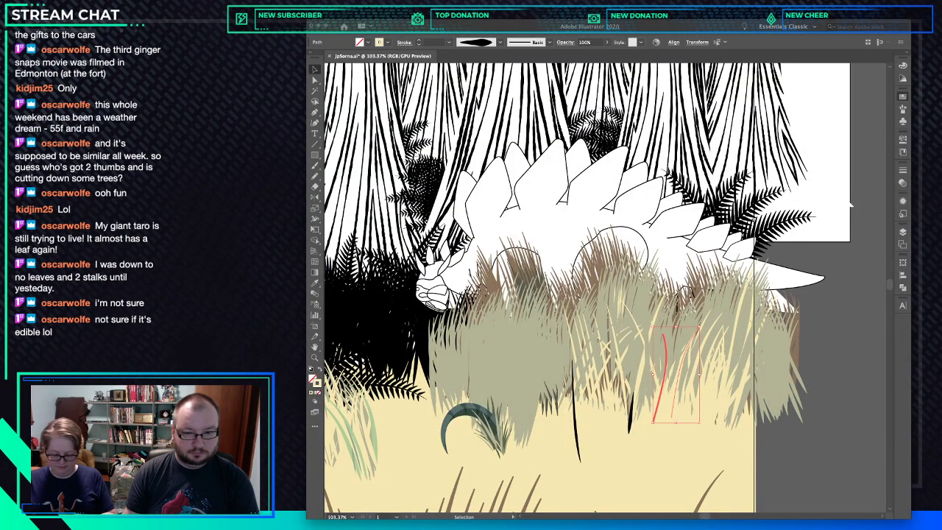
key(a)
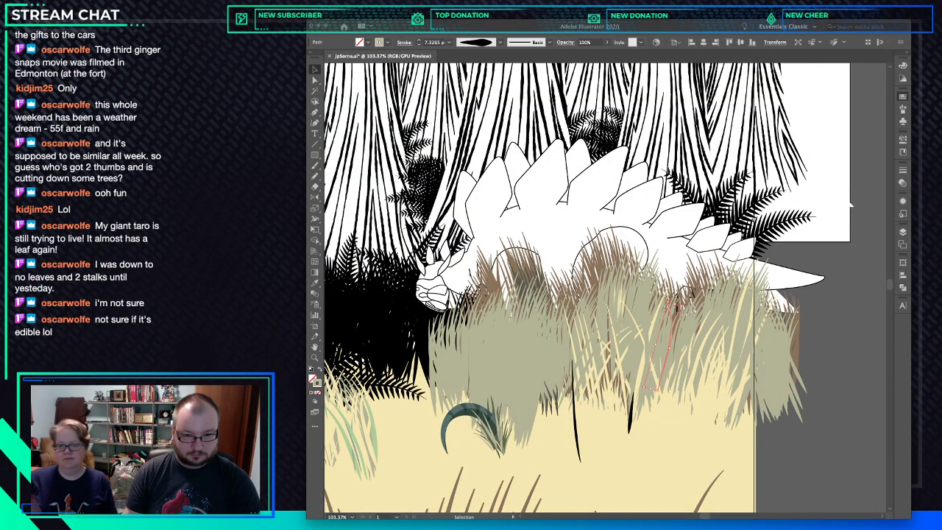
key(ctrl+shift+a)
key(v)
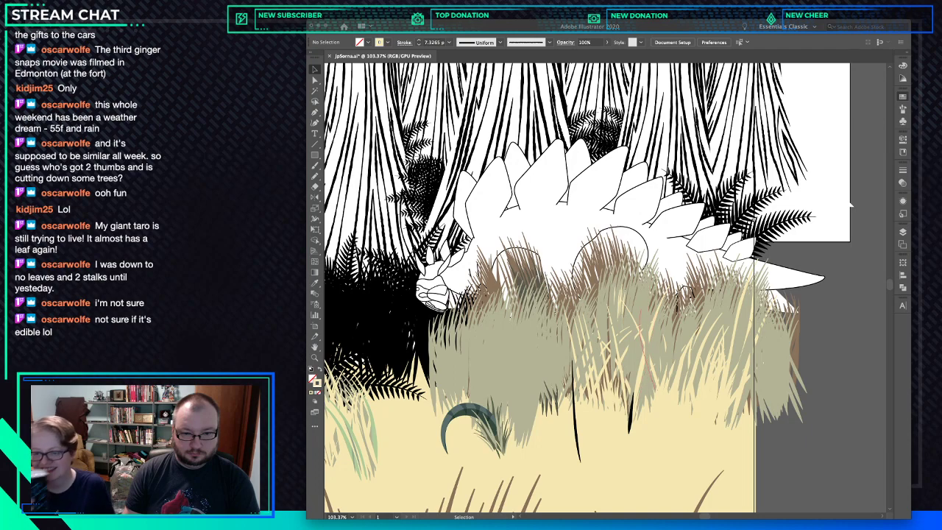
Reposition the blades beside the moved pale yellow pair to blend the two clusters.
click(651, 361)
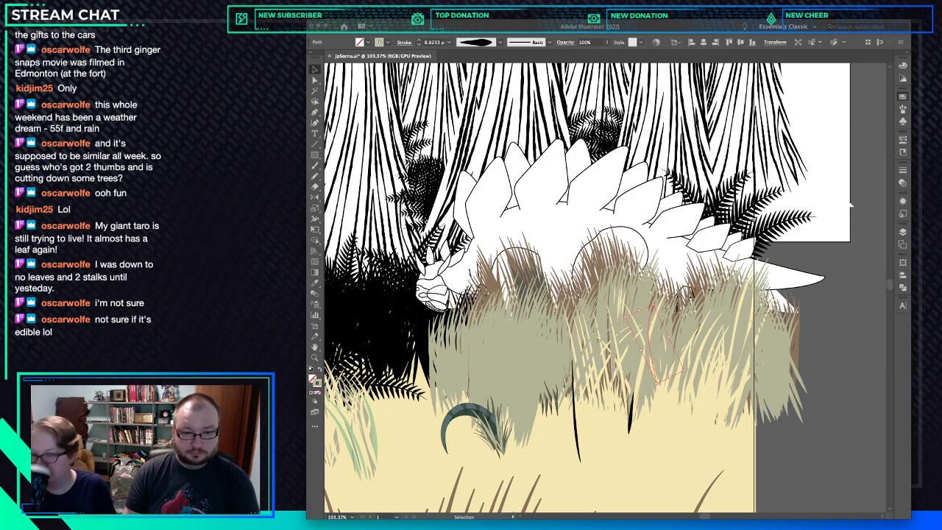
drag(651, 360, 638, 423)
drag(654, 364, 670, 343)
key(ctrl+shift+a)
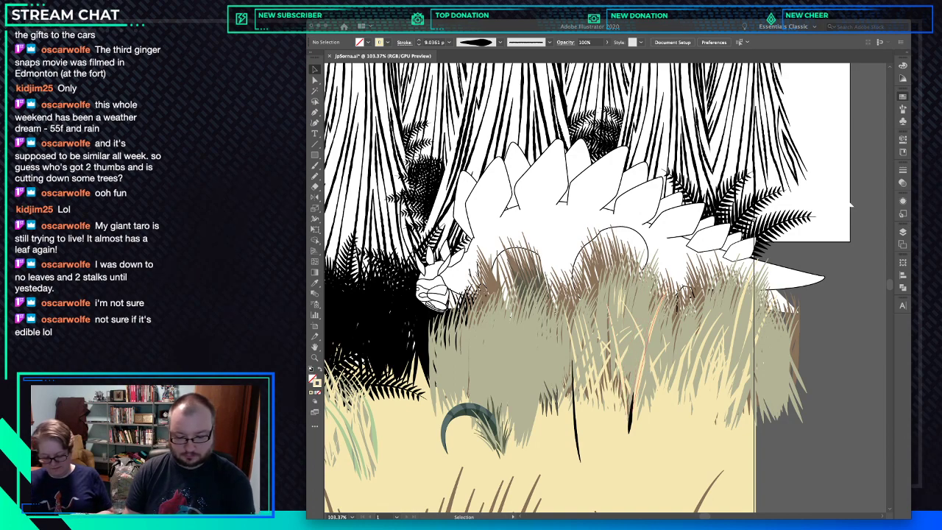
Draw a long blade through the grass below the haunch, match its stroke to a neighbouring brown blade, and send it backward.
key(p)
click(638, 292)
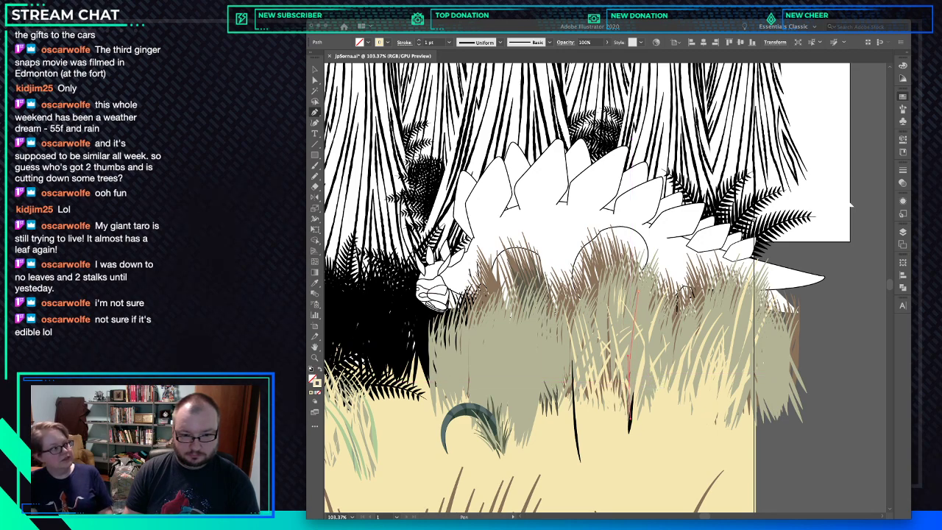
click(631, 431)
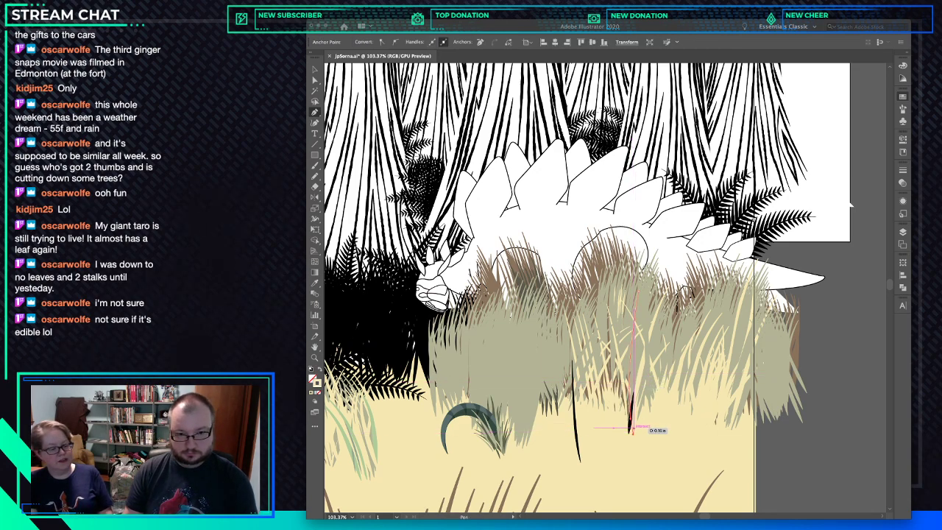
key(i)
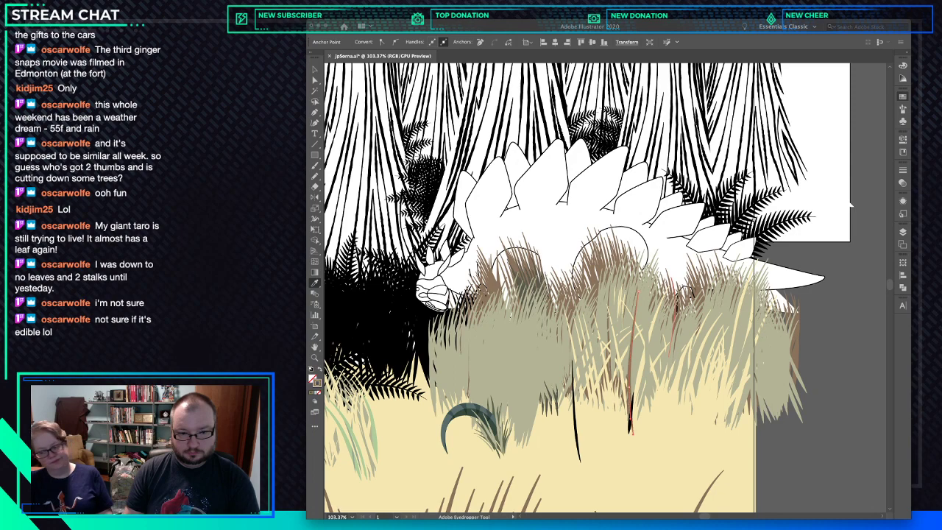
key(v)
key(super+bracketleft)
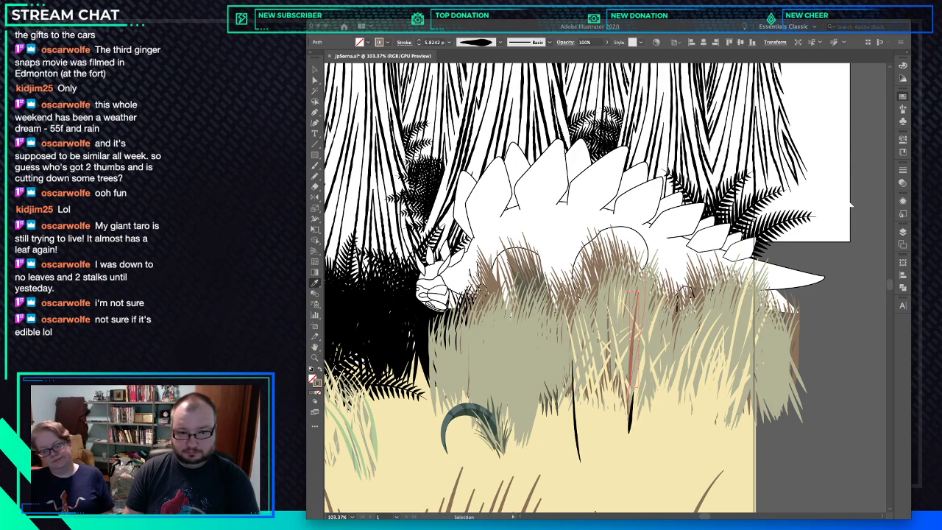
key(super+bracketleft)
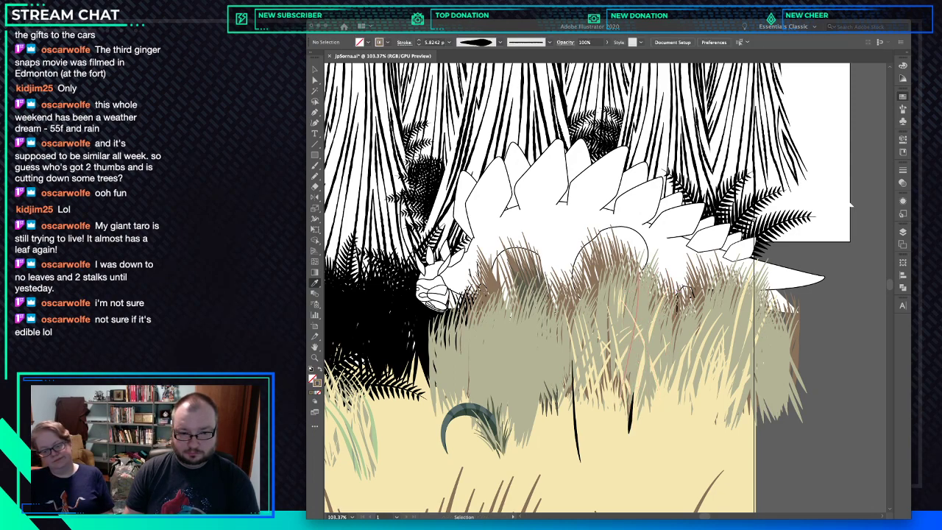
click(597, 346)
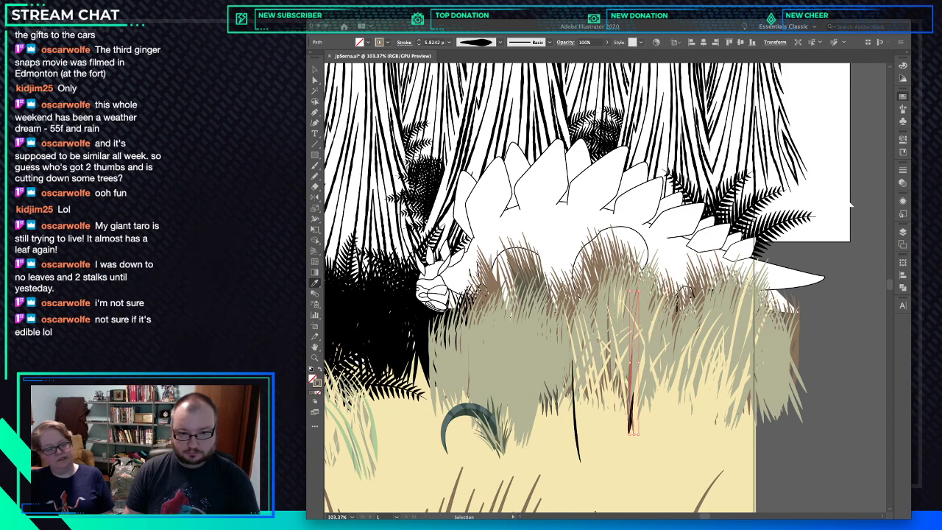
super+click(824, 390)
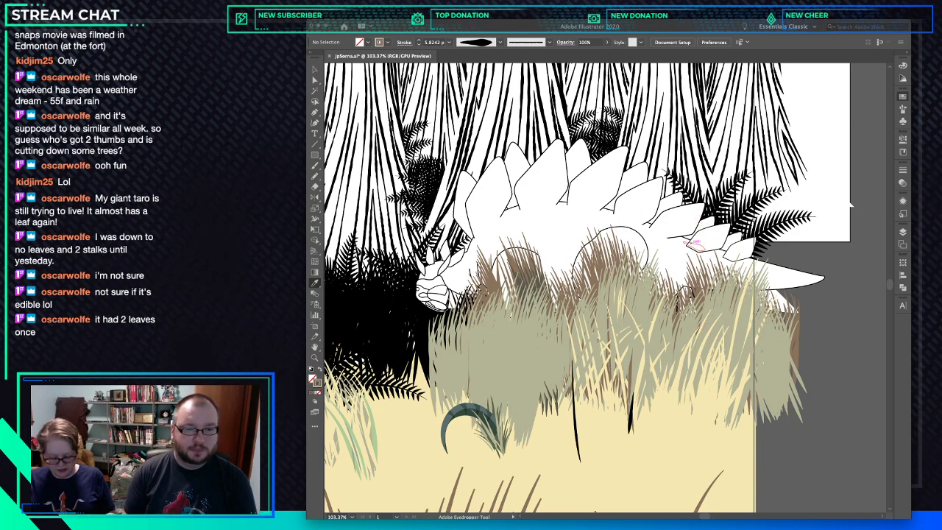
Shift a blade over the front leg toward the head, match its stroke to the haunch grass, and move another blade into the haunch cluster.
mouse_move(531, 279)
mouse_down()
mouse_move(496, 288)
mouse_move(535, 273)
mouse_move(505, 292)
mouse_move(513, 295)
mouse_move(494, 273)
mouse_up()
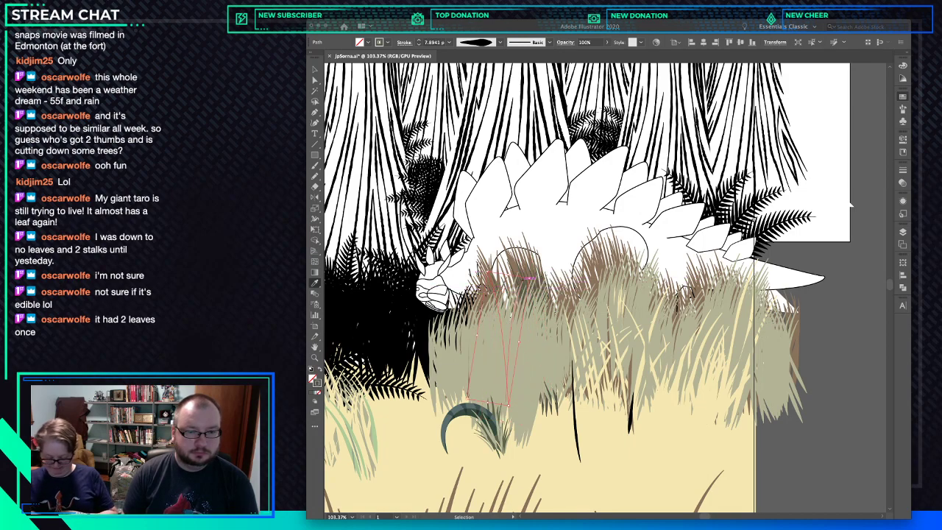
drag(492, 291, 492, 290)
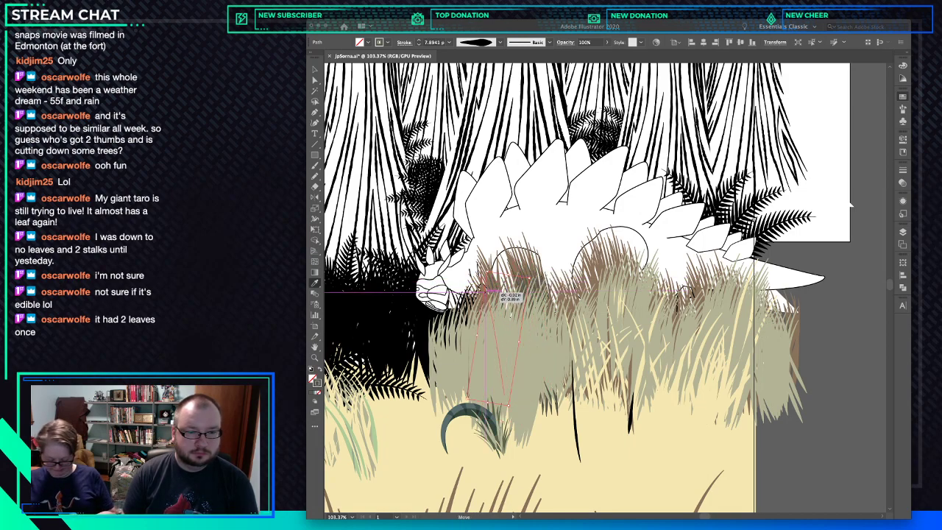
key(i)
click(583, 292)
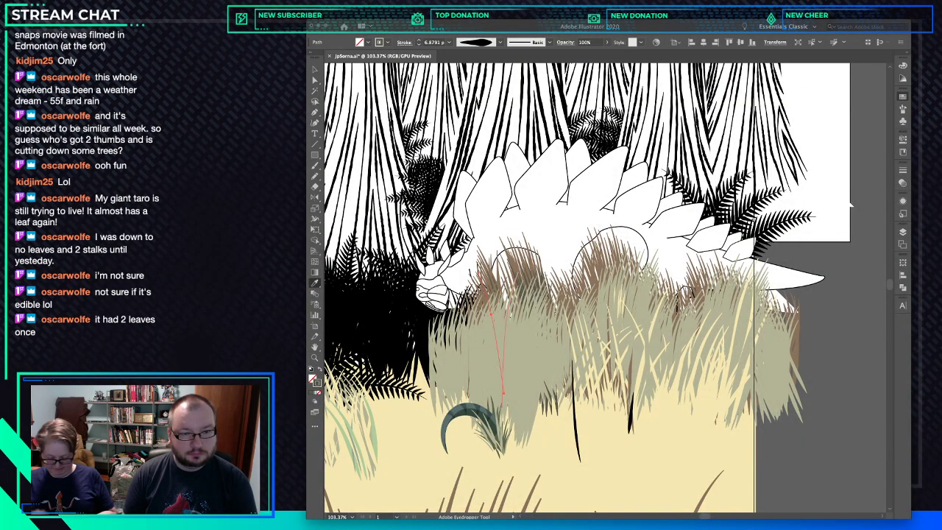
key(super)
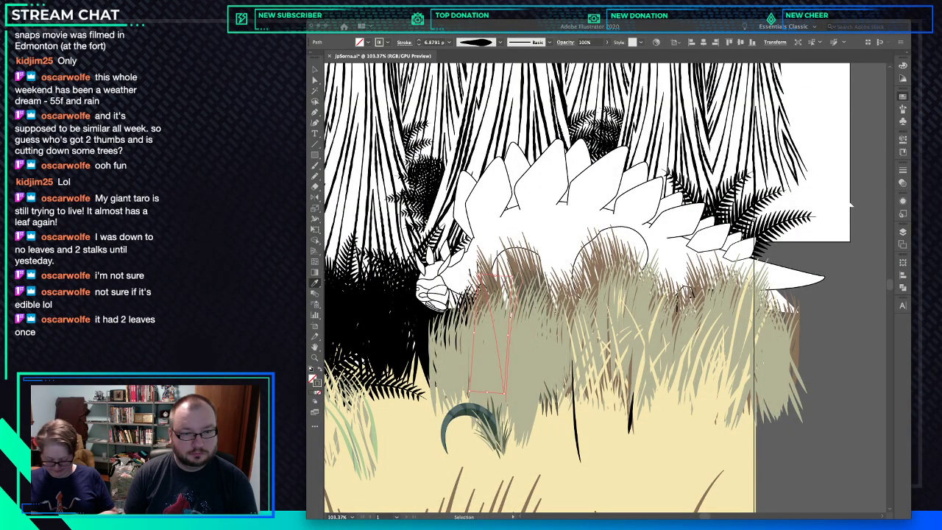
drag(515, 288, 626, 279)
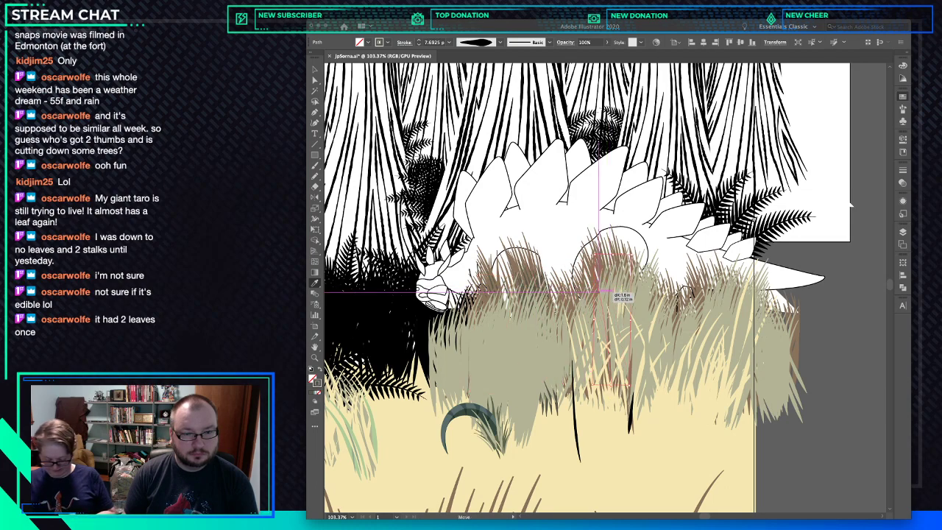
click(622, 298)
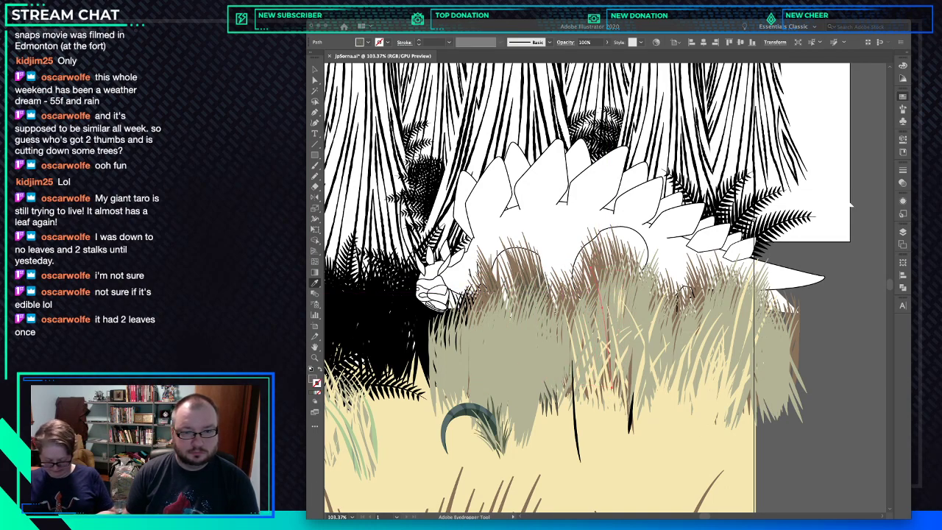
key(ctrl+shift+a)
Draw a jagged sage green tuft with no stroke between the pale yellow blades below the haunch.
key(i)
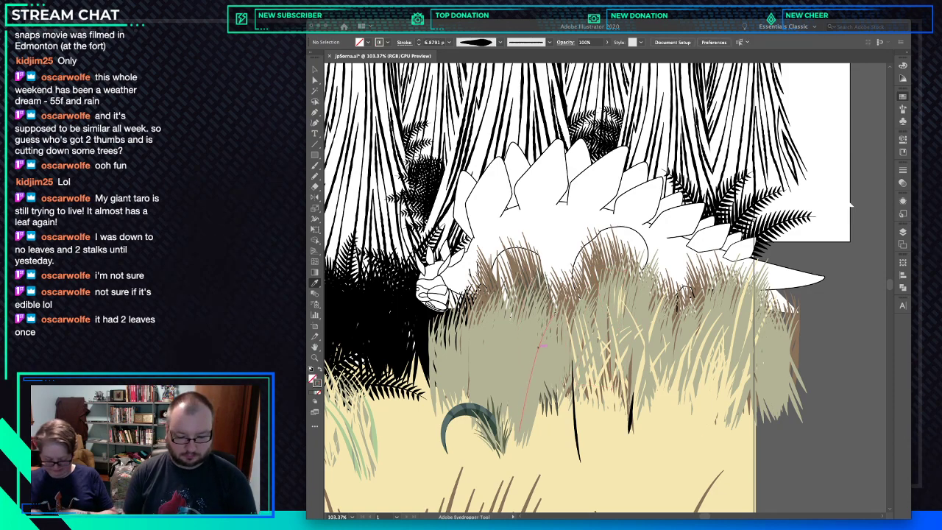
key(n)
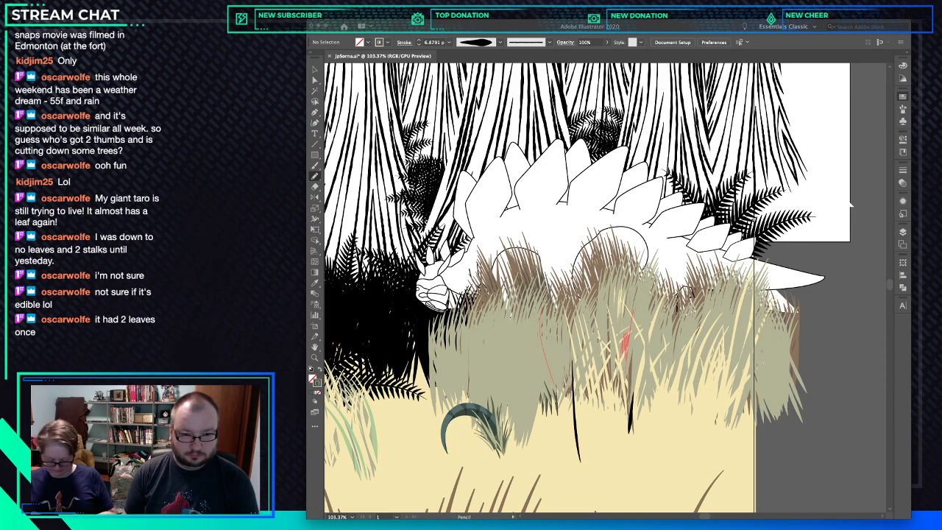
drag(631, 309, 620, 374)
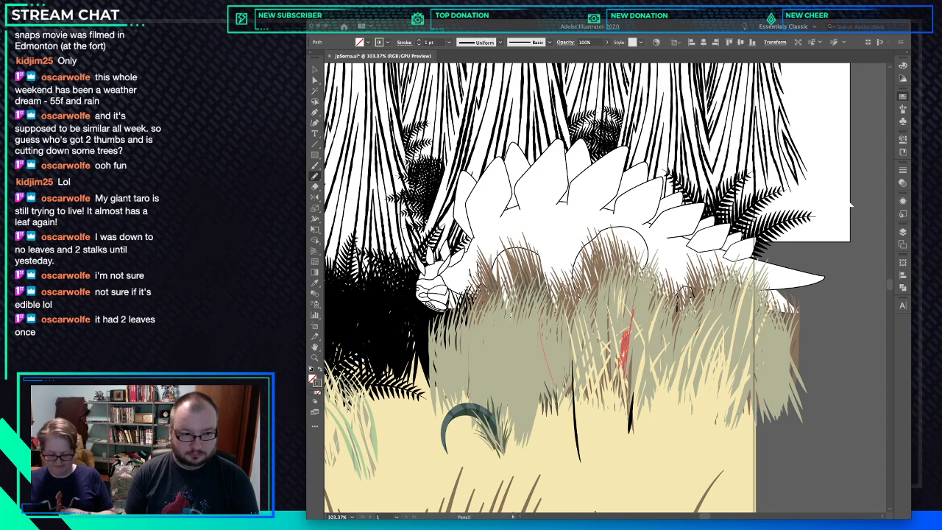
key(shift+x)
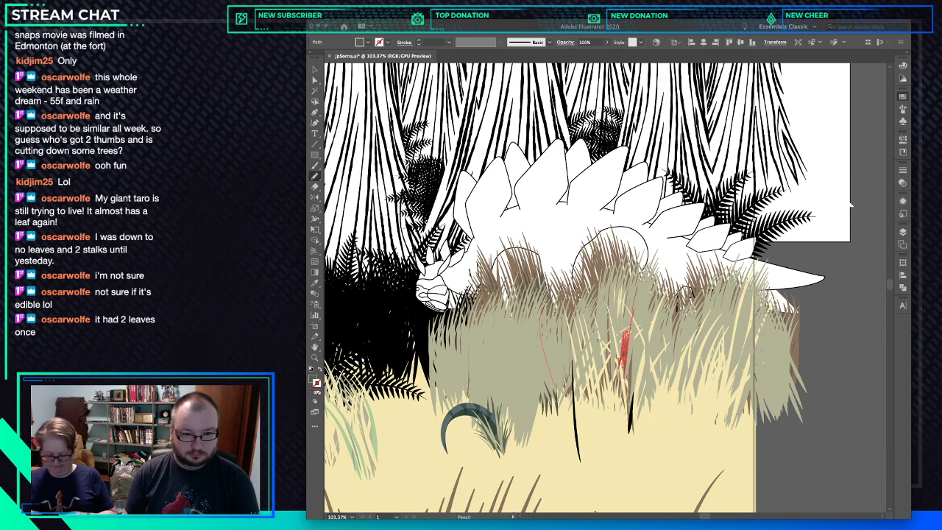
key(ctrl+z)
key(ctrl+z)
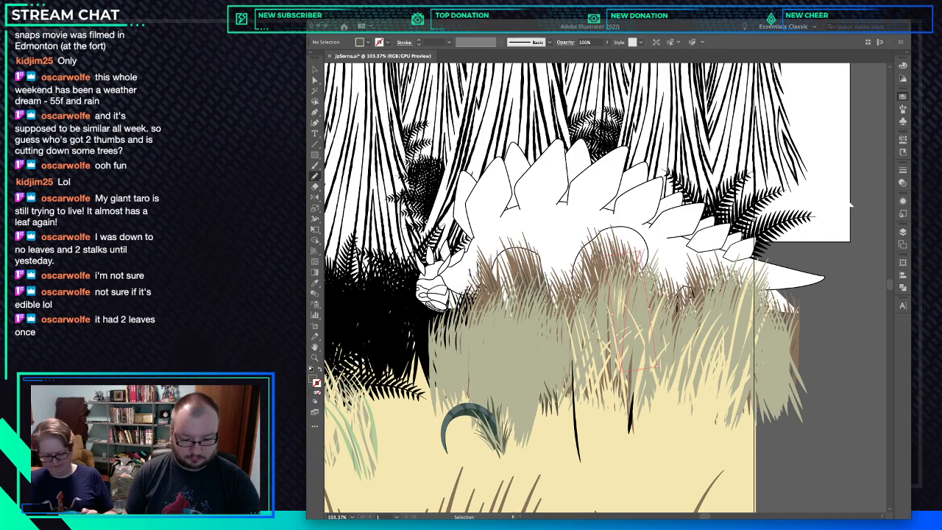
drag(629, 331, 620, 378)
key(shift+x)
key(super+shift+a)
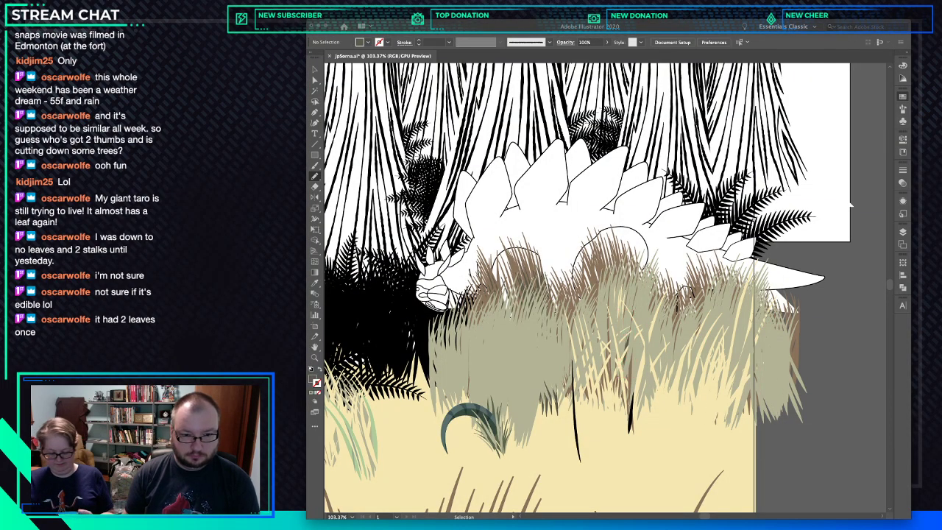
Draw a narrow shape among the blades below the tail and fill it with the ground's pale yellow.
drag(541, 325, 519, 425)
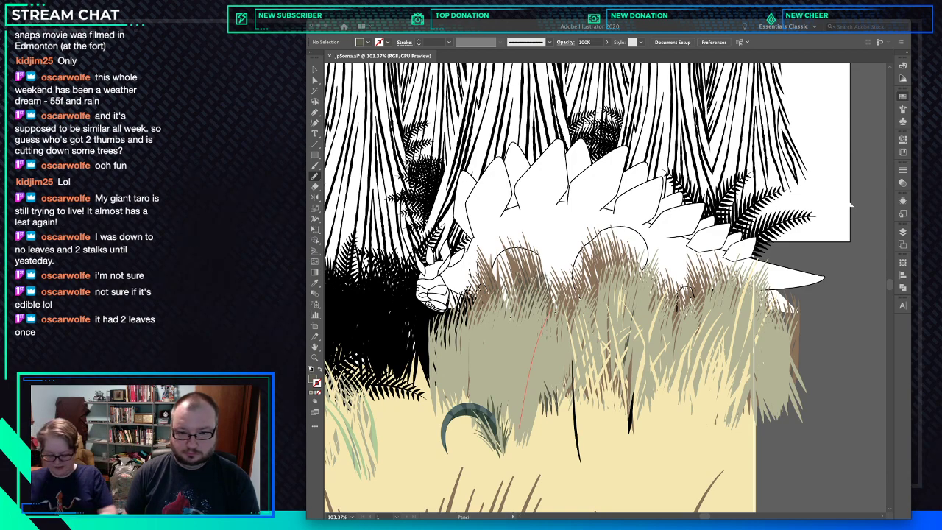
key(space)
drag(574, 309, 549, 330)
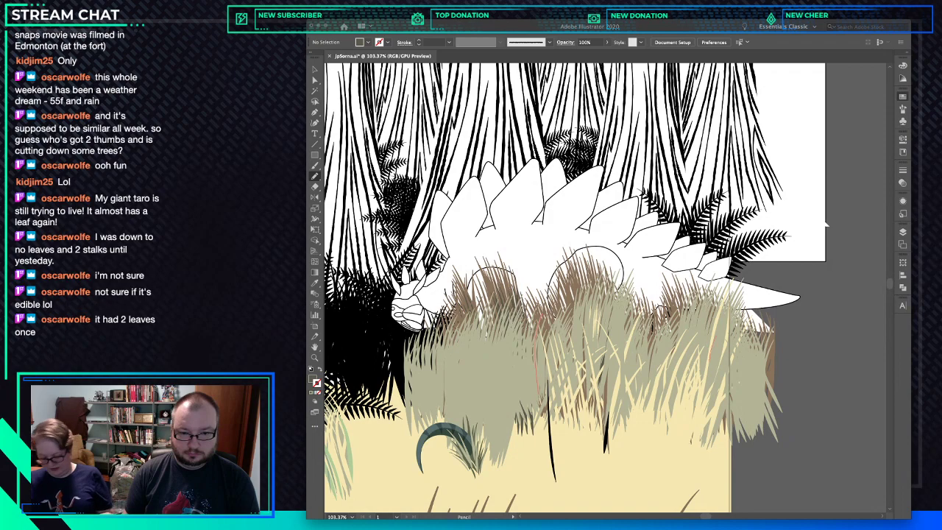
mouse_move(711, 357)
mouse_down()
mouse_move(709, 388)
mouse_move(729, 314)
mouse_up()
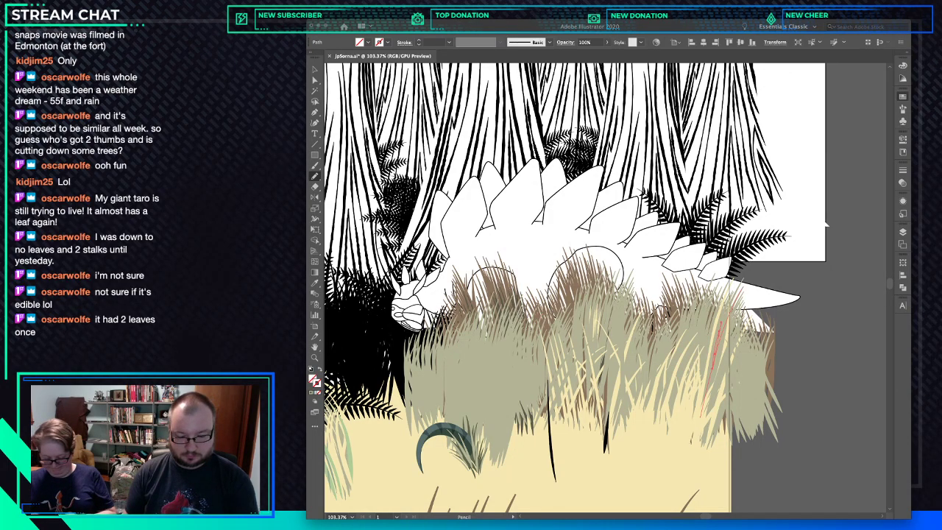
key(i)
click(692, 434)
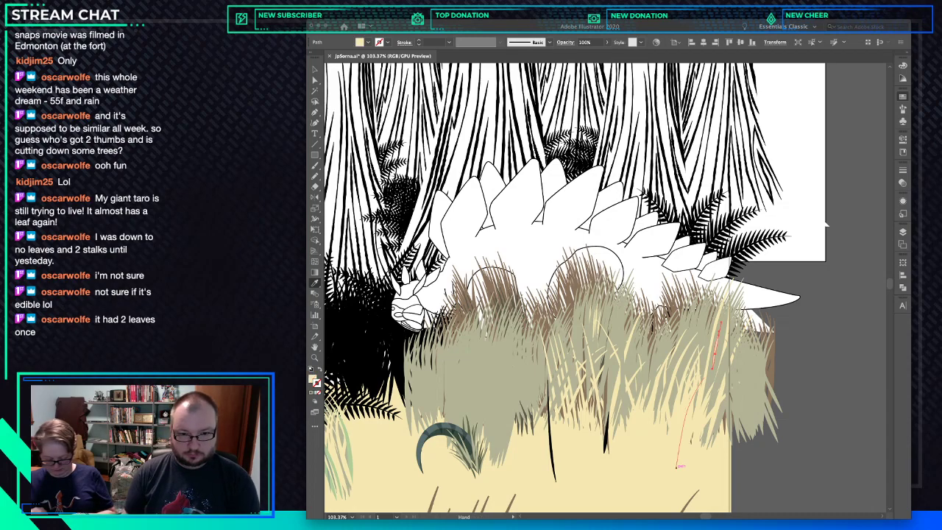
drag(692, 435, 635, 437)
key(super+shift+a)
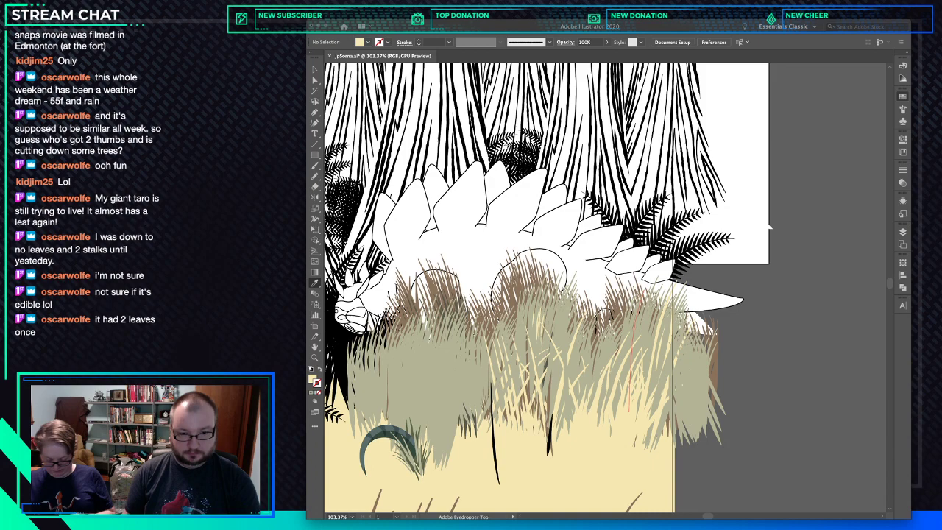
Draw a jagged tuft low among the pale yellow blades below the tail base and give it a sage green fill without stroke.
key(n)
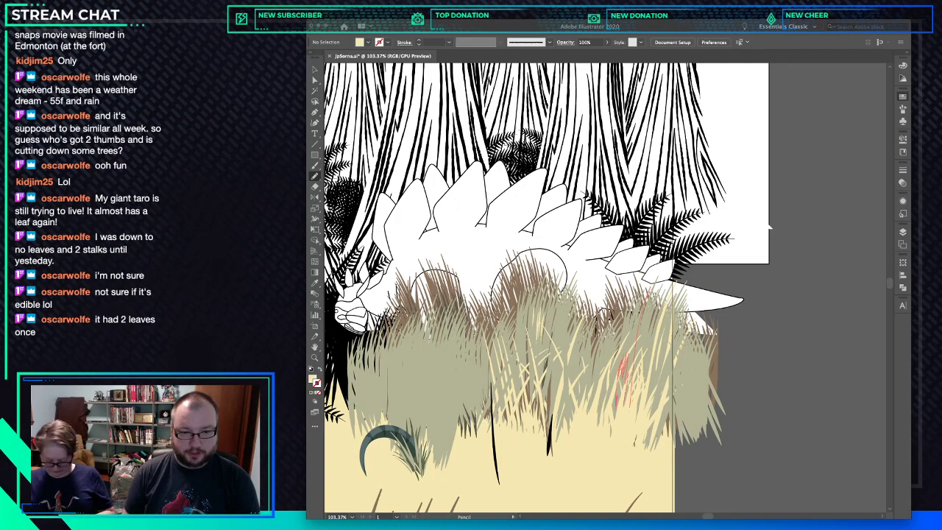
drag(627, 358, 617, 401)
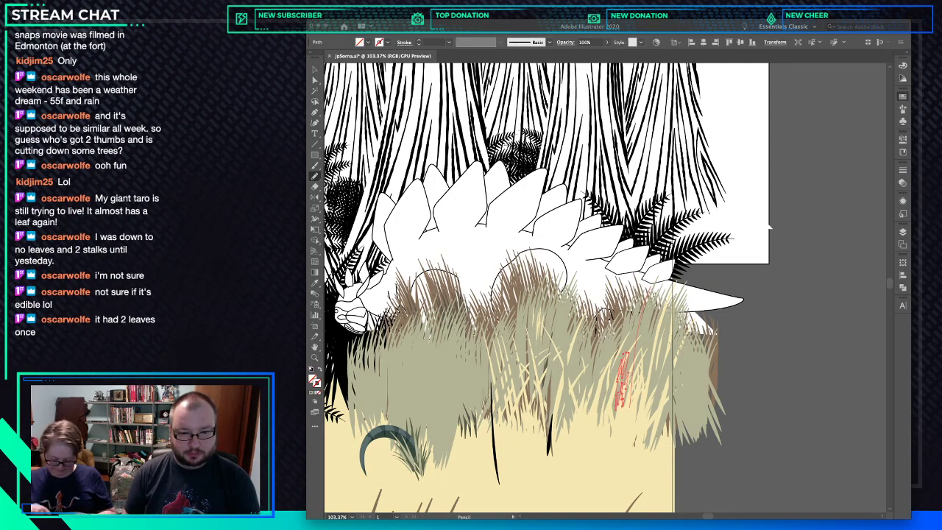
key(v)
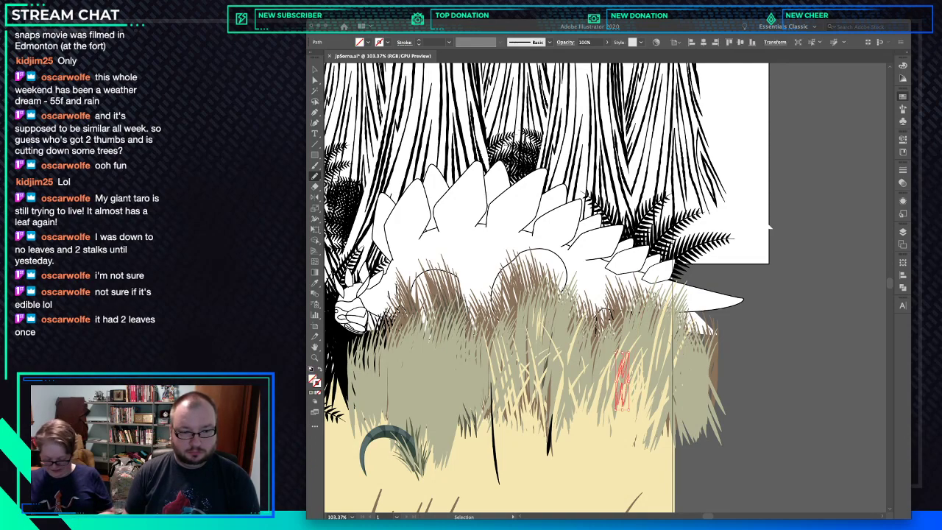
key(n)
drag(623, 401, 615, 457)
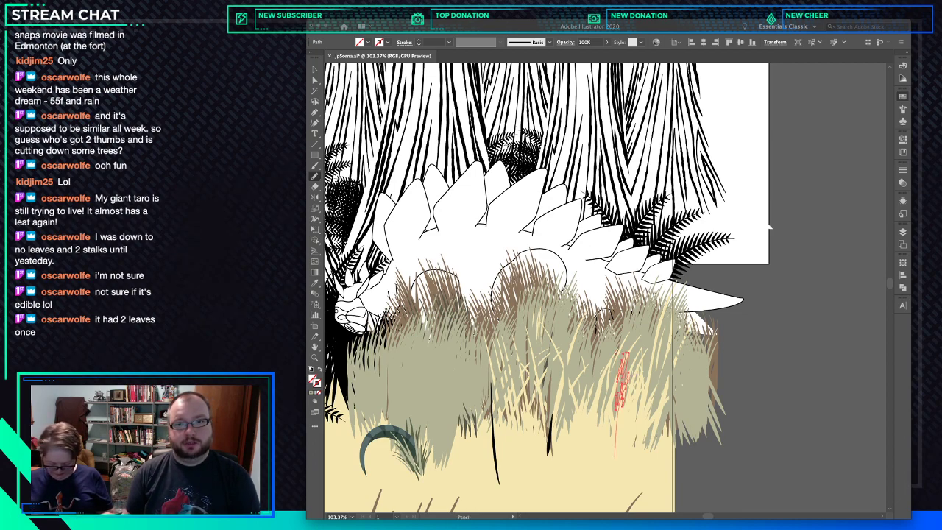
key(comma)
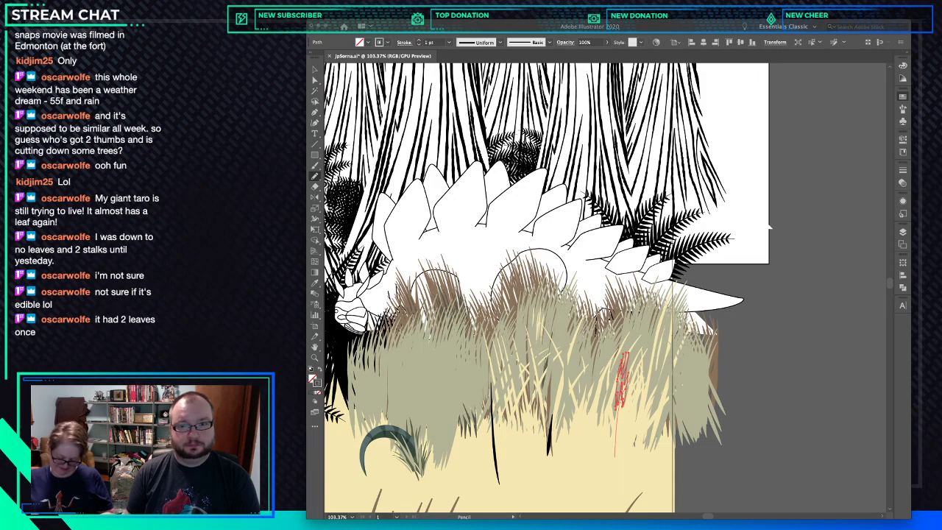
key(super+z)
key(super+z)
key(super+z)
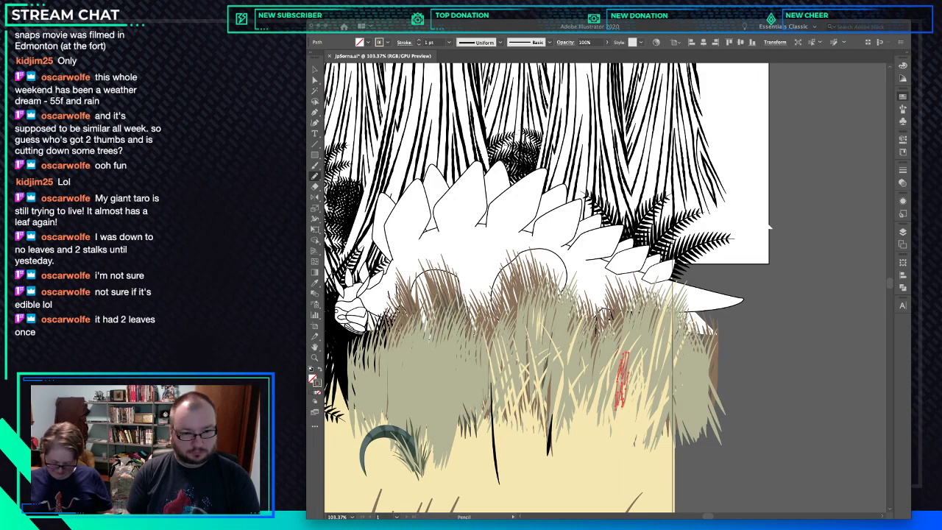
key(shift+x)
key(Delete)
Add another jagged sage tuft higher up between the pale yellow blades, just under the tail base.
key(a)
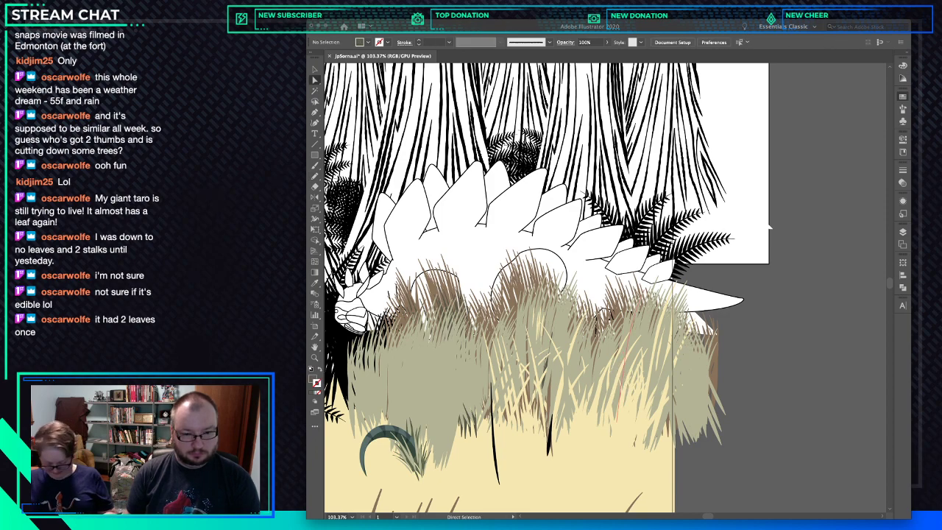
click(651, 353)
click(769, 227)
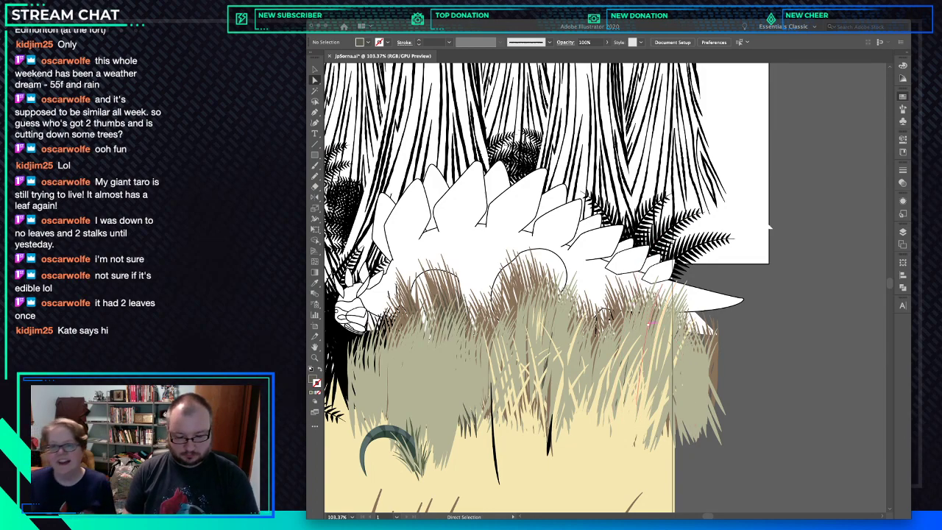
key(n)
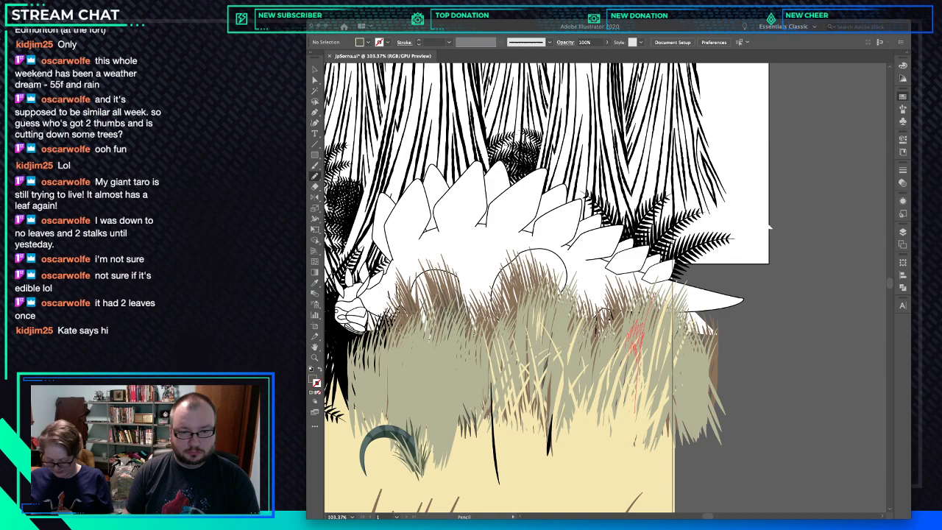
drag(626, 364, 636, 359)
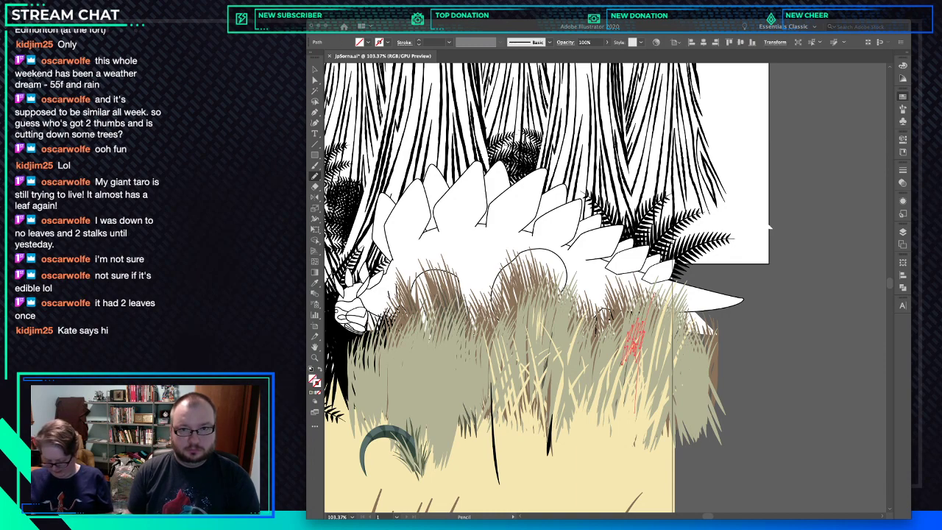
key(ctrl+shift+a)
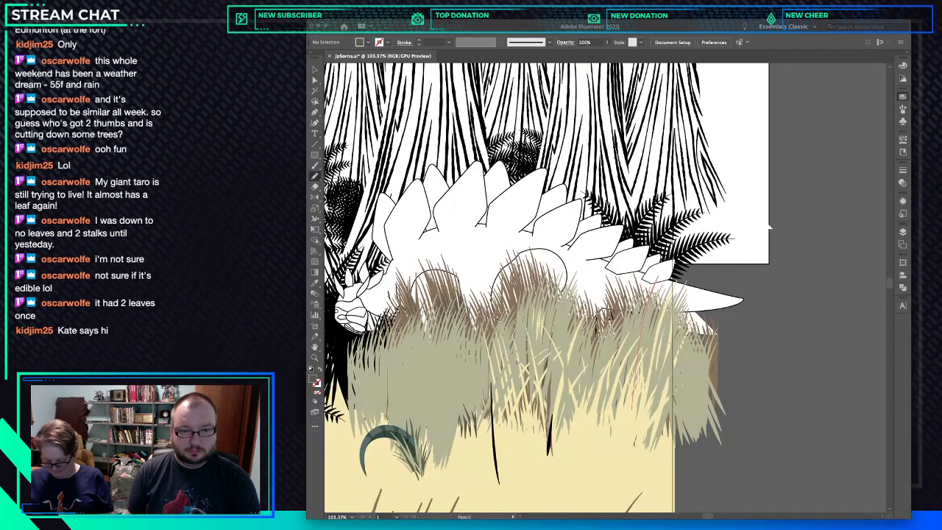
Select the jagged sage tuft between the pale yellow blades just under the tail base and delete it.
key(a)
click(631, 345)
key(v)
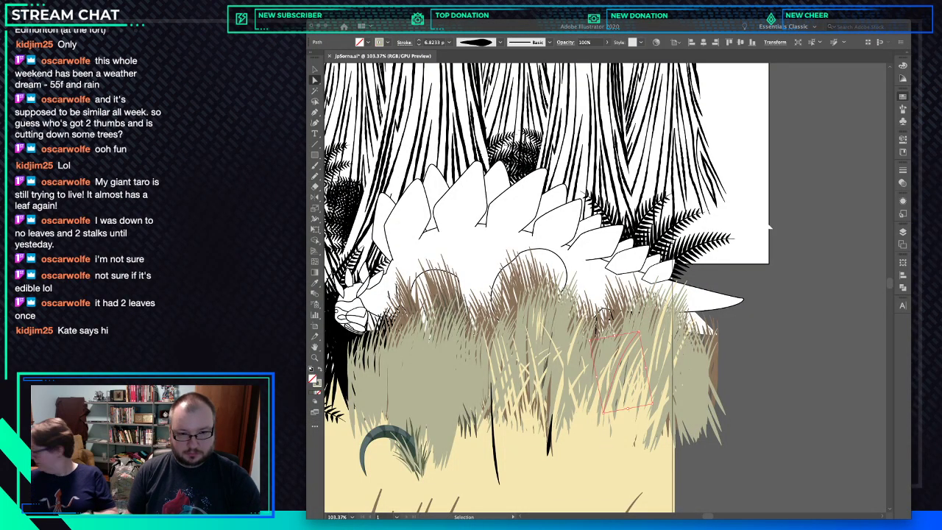
key(shift+x)
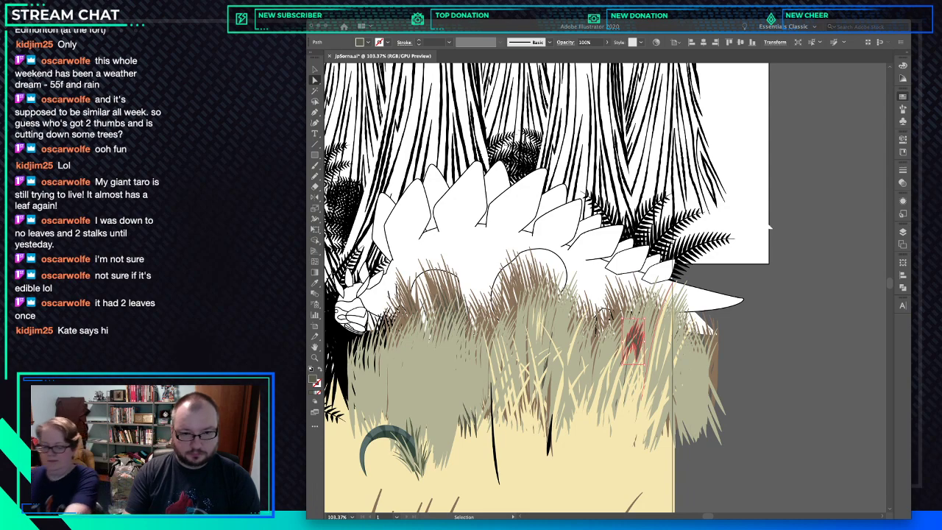
key(a)
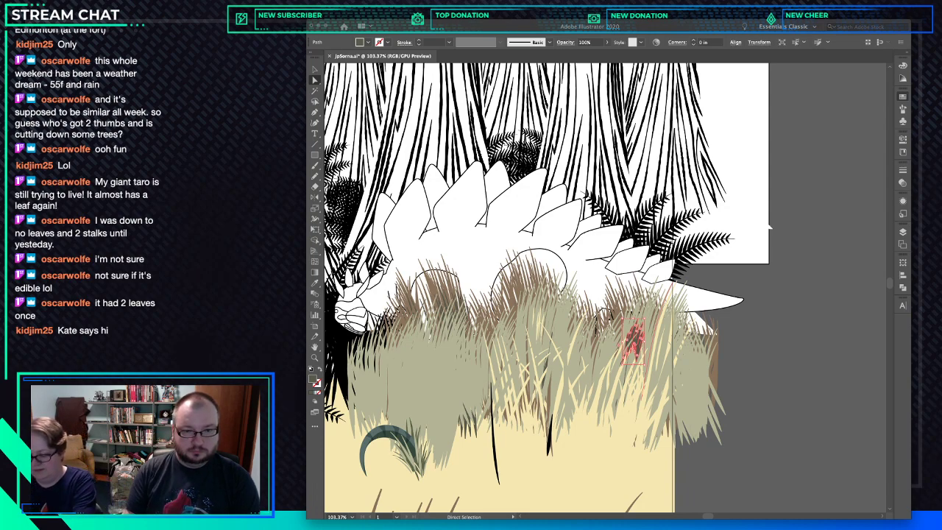
key(ctrl+shift+a)
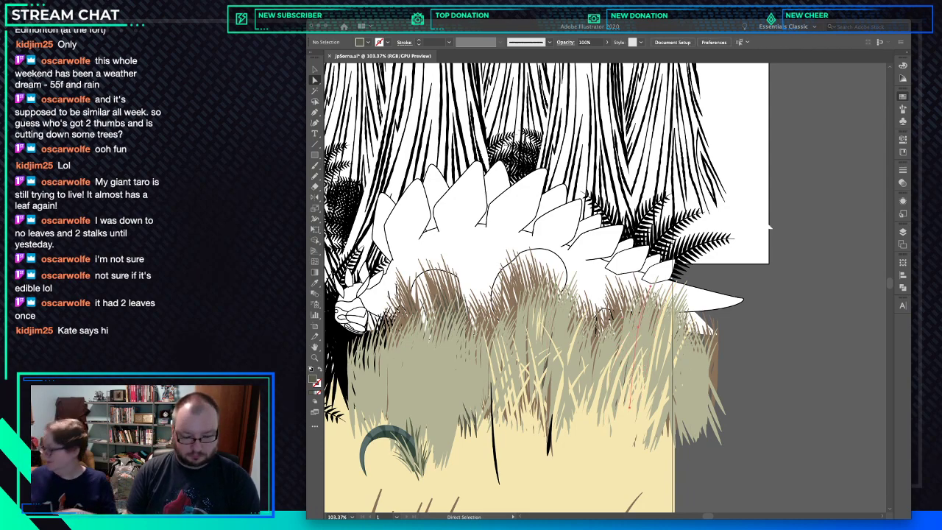
key(ctrl+z)
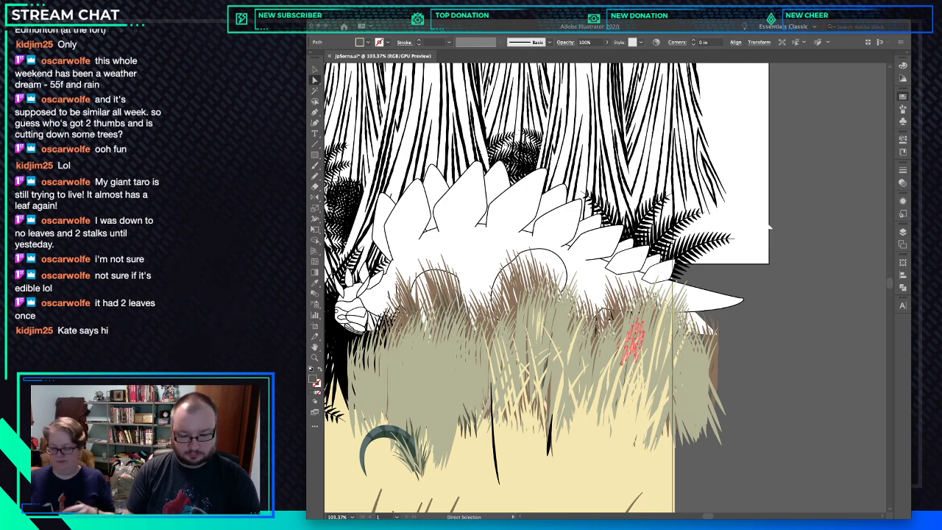
key(v)
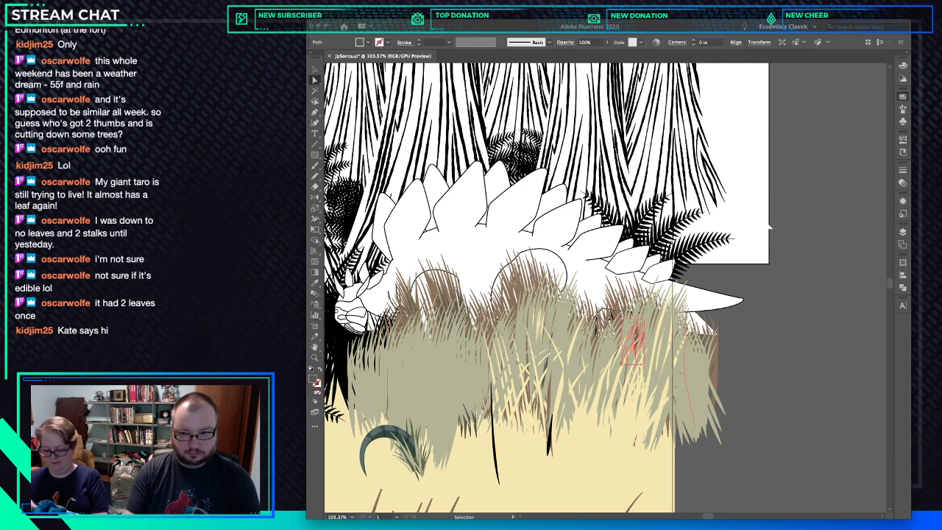
key(Delete)
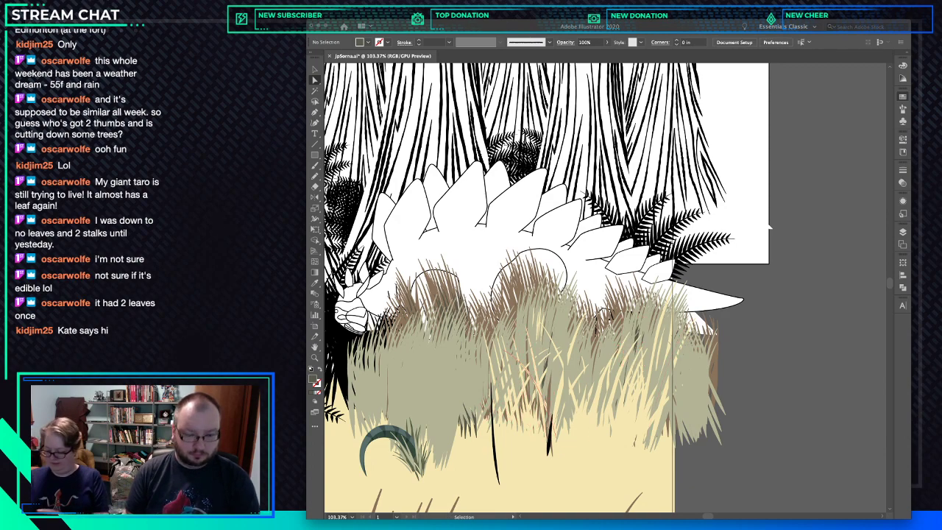
Draw a jagged shape along the lower grass edge below the haunch and fill it with the ground's pale yellow, without stroke.
key(a)
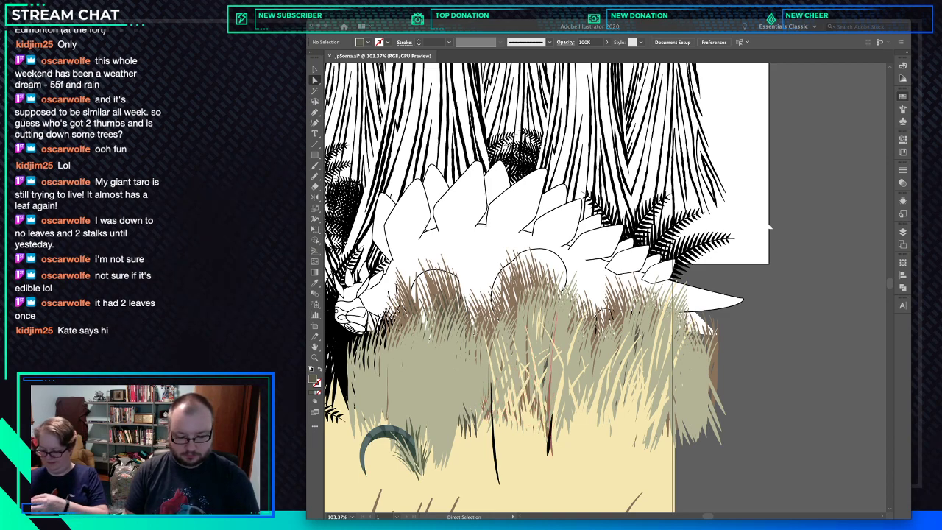
key(n)
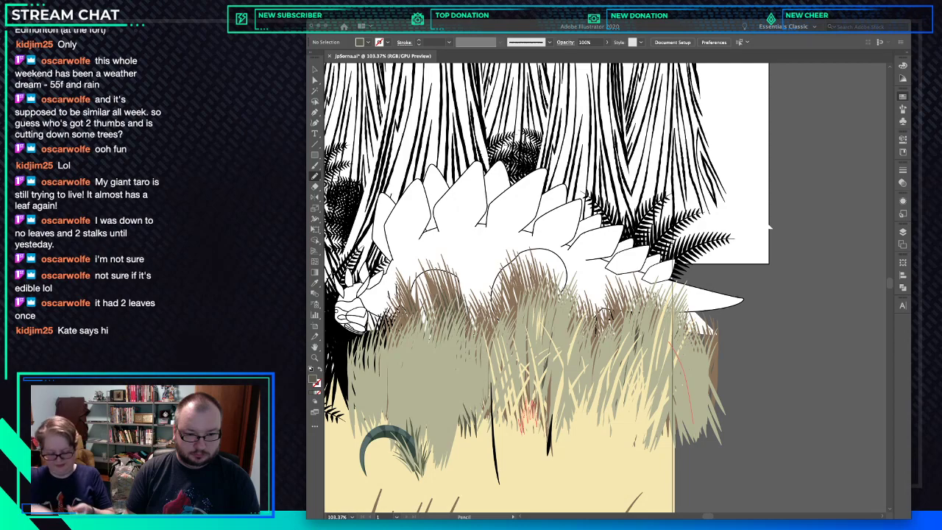
drag(549, 416, 550, 437)
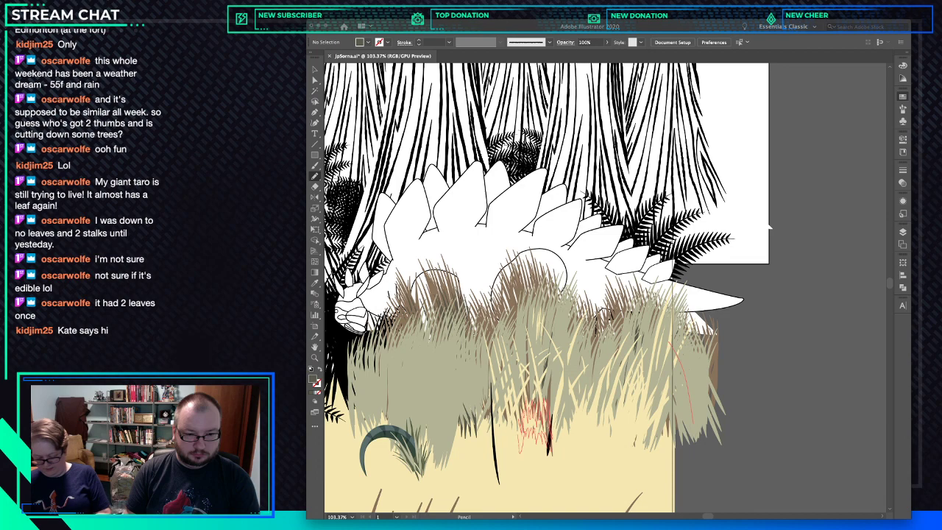
drag(528, 430, 535, 441)
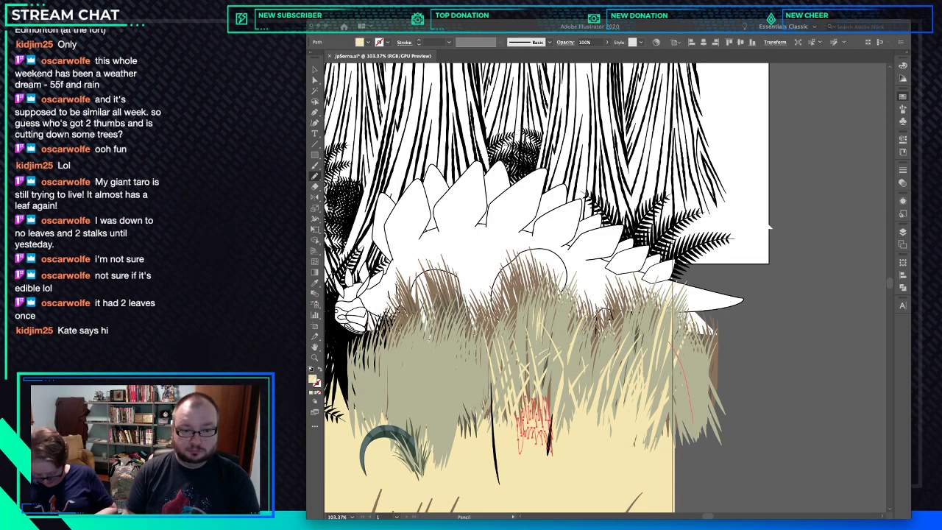
key(a)
key(ctrl+shift+a)
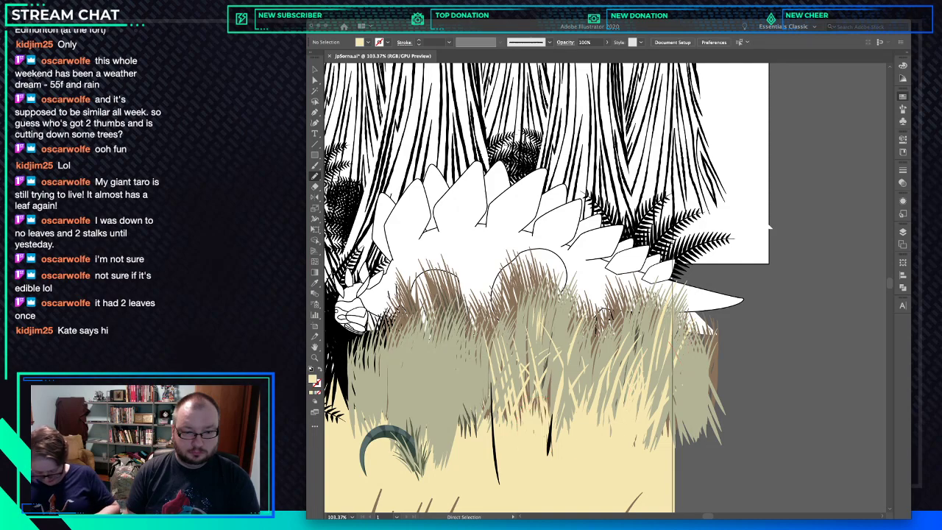
Give several blades in the sage grass below the foreleg a pale yellow stroke and stretch them downward together.
key(n)
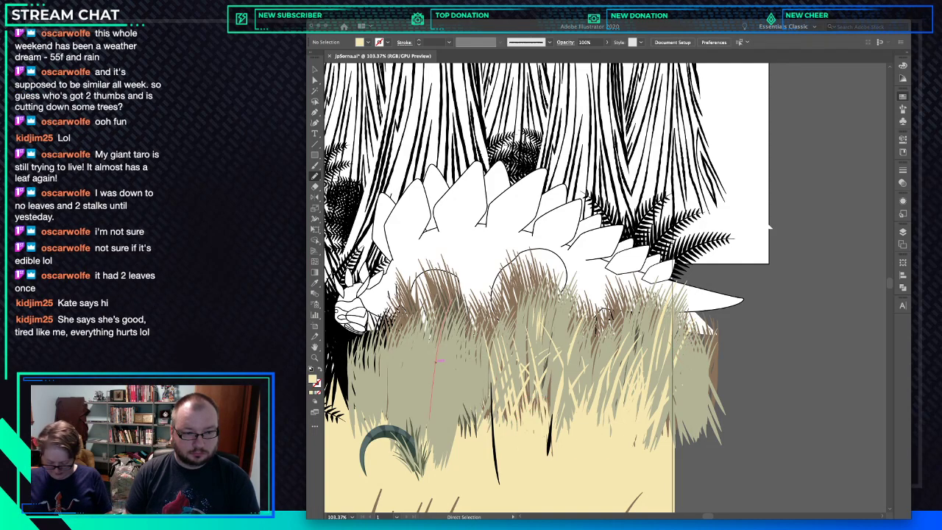
super+click(437, 372)
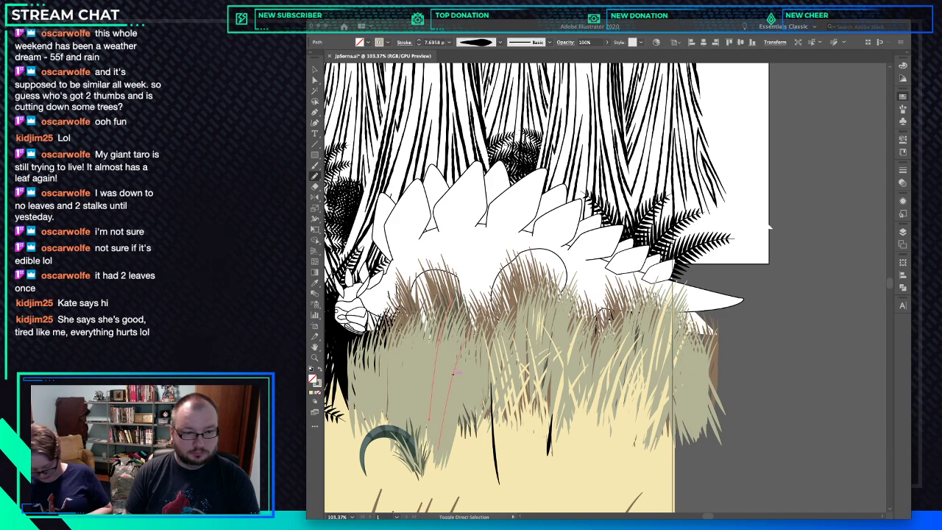
shift+super+click(449, 390)
shift+super+click(409, 383)
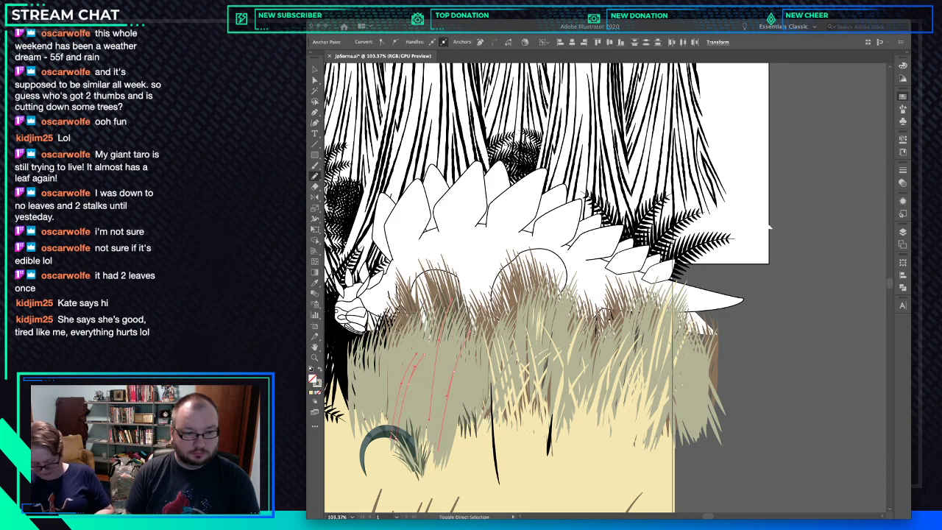
shift+super+click(393, 365)
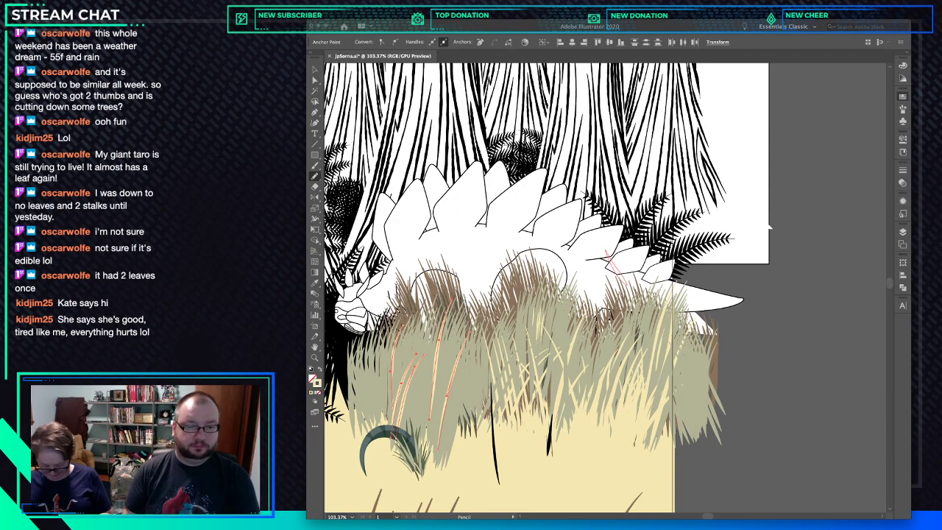
key(v)
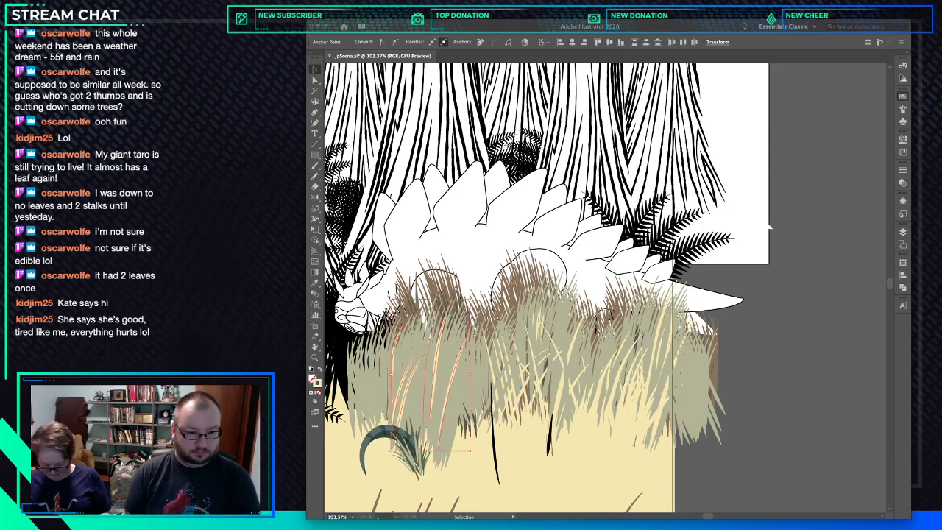
drag(431, 451, 431, 469)
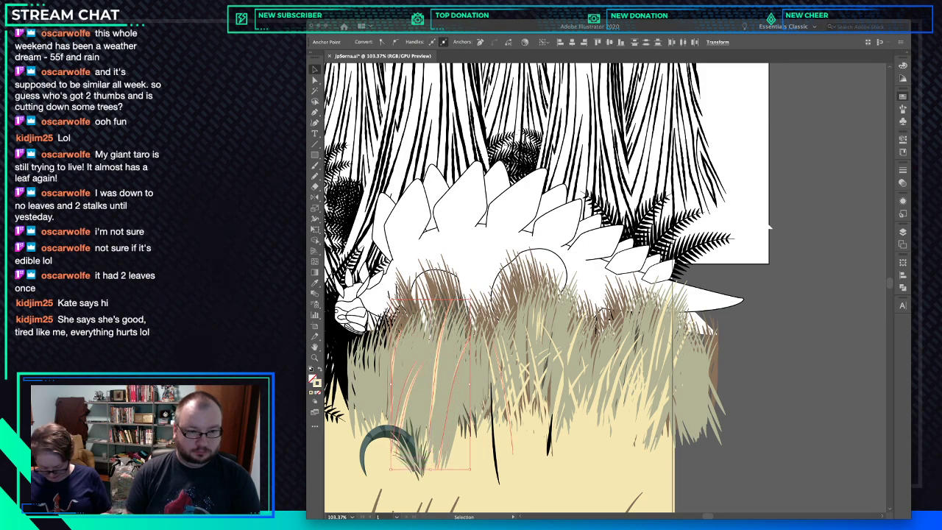
click(766, 354)
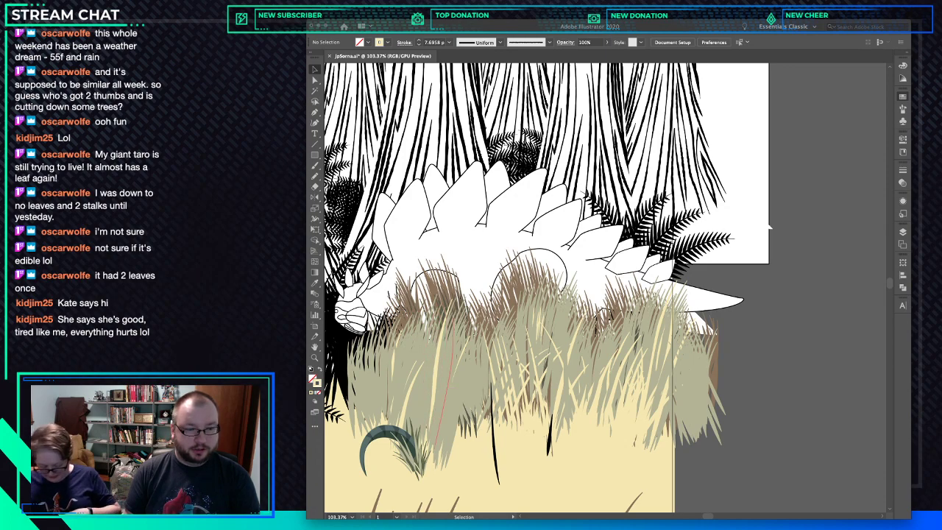
Recolour long grass blades below the foreleg brown and send the last one backward.
drag(439, 451, 440, 454)
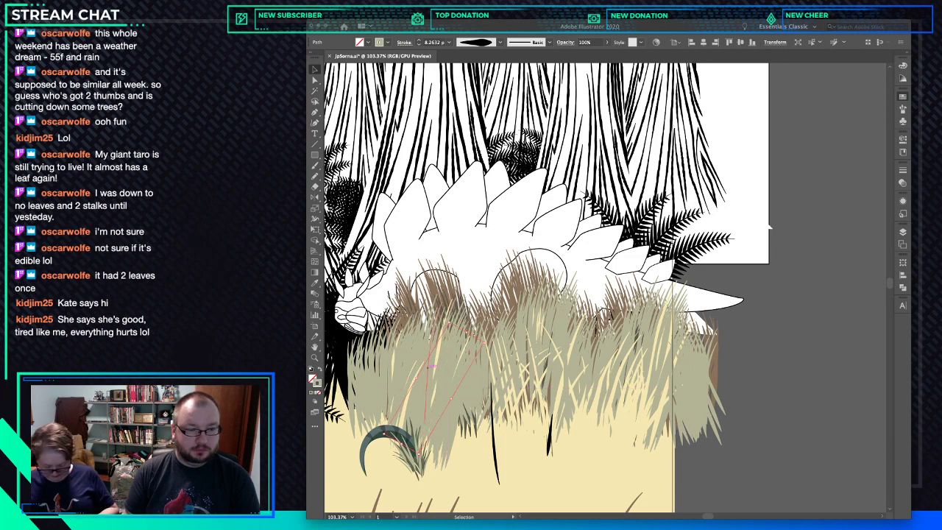
mouse_move(433, 388)
alt+mouse_down()
mouse_move(436, 366)
mouse_move(444, 372)
alt+mouse_up()
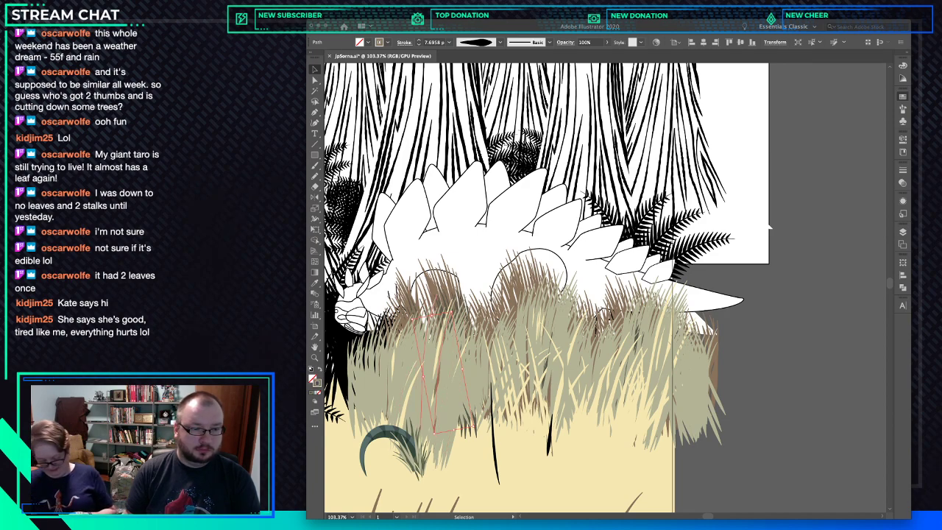
alt+drag(435, 343, 440, 350)
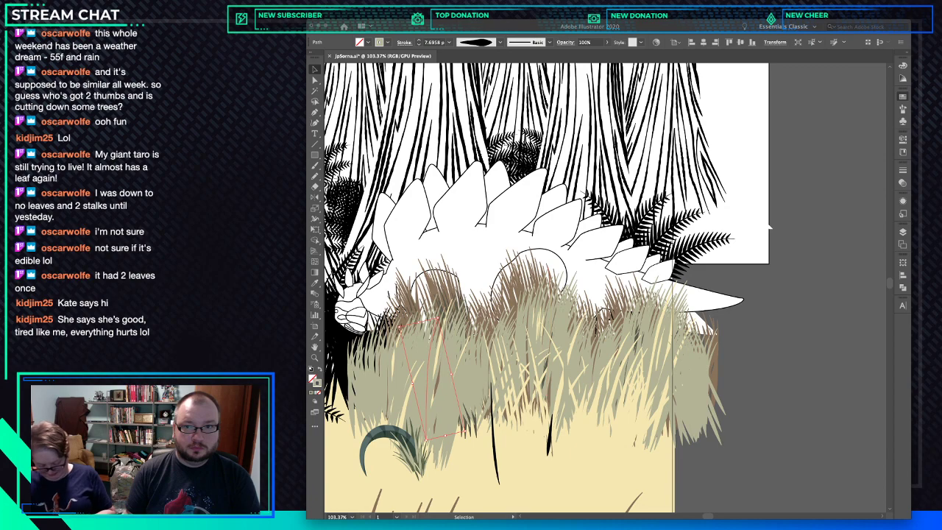
key(a)
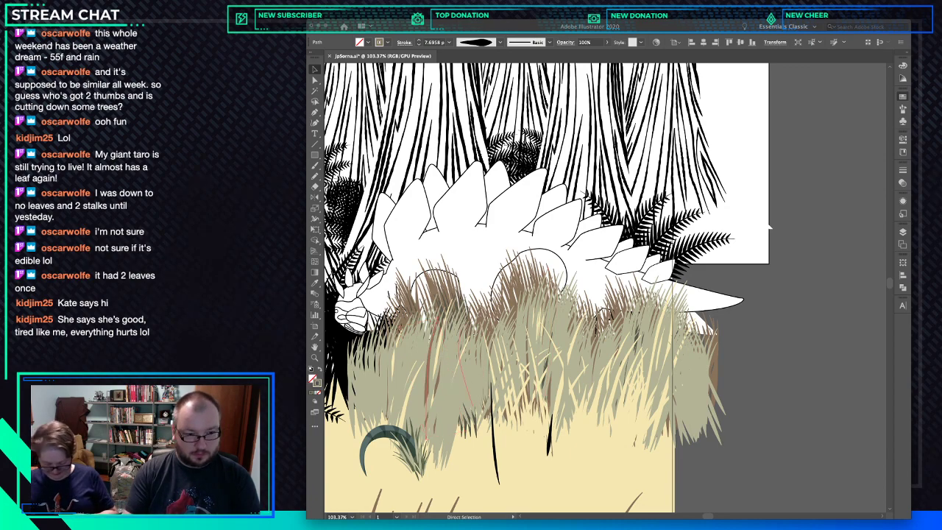
key(super+[)
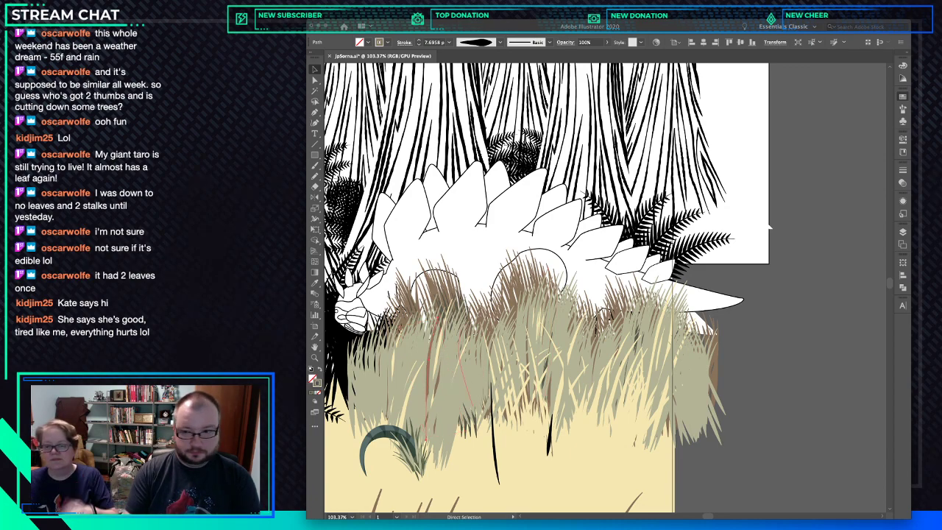
key(v)
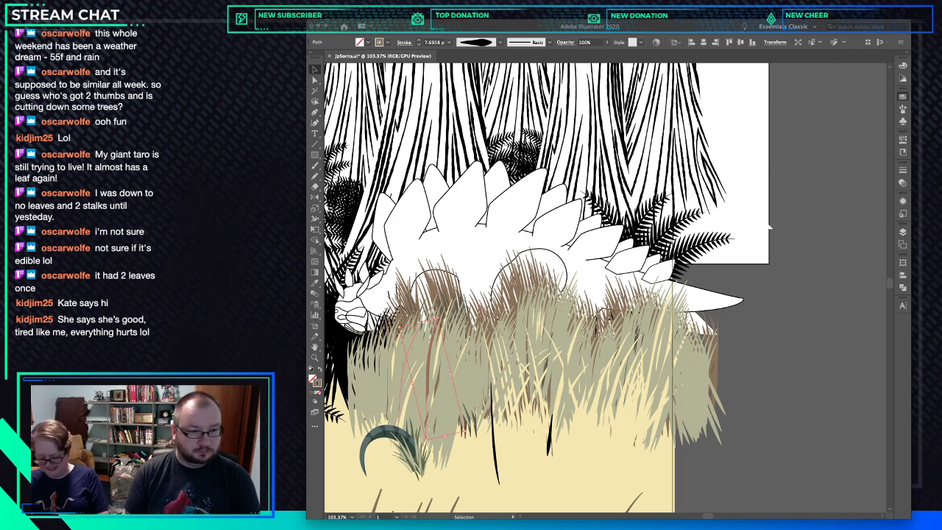
Recolour more single blades in the sage grass between the head and the haunch with the pale yellow stroke.
click(428, 373)
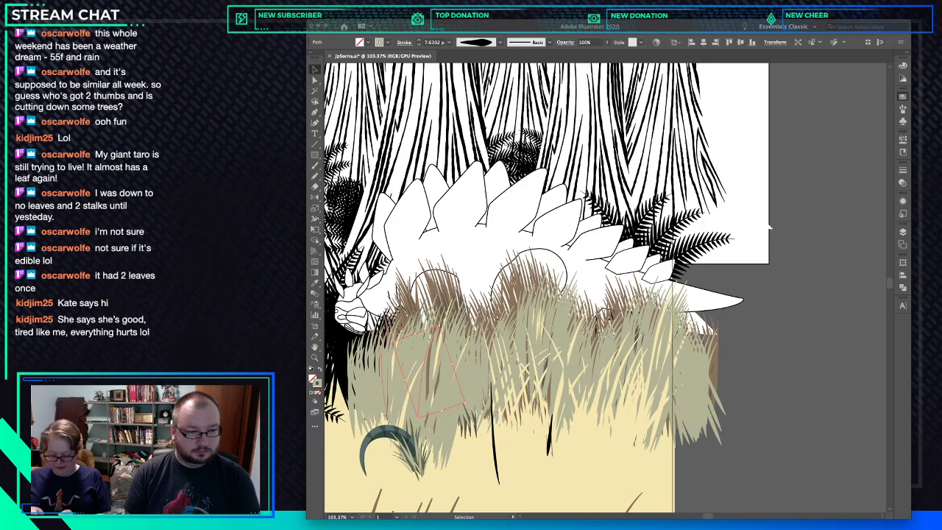
click(383, 374)
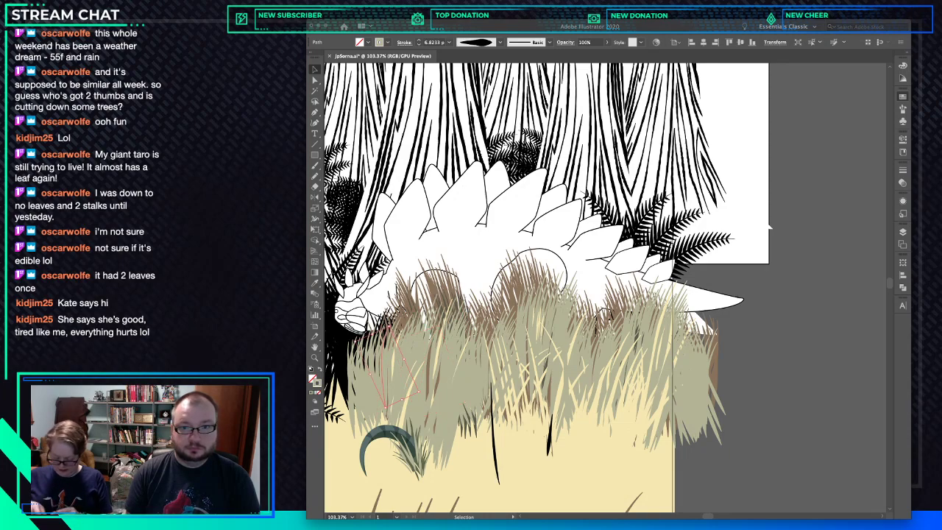
click(824, 125)
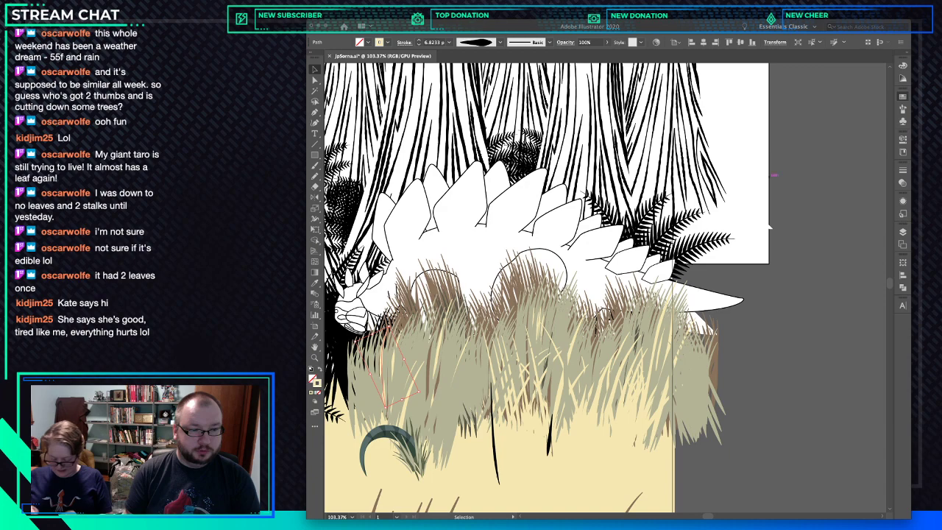
click(406, 425)
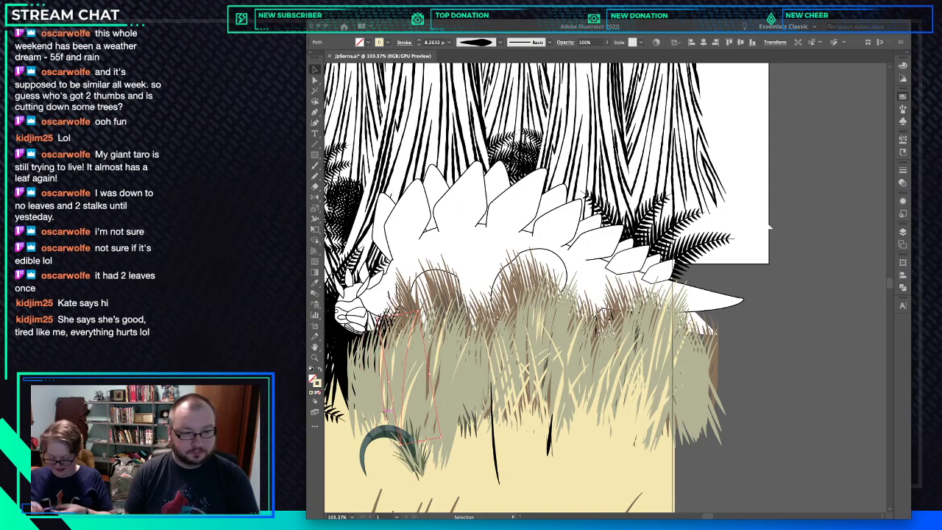
click(453, 390)
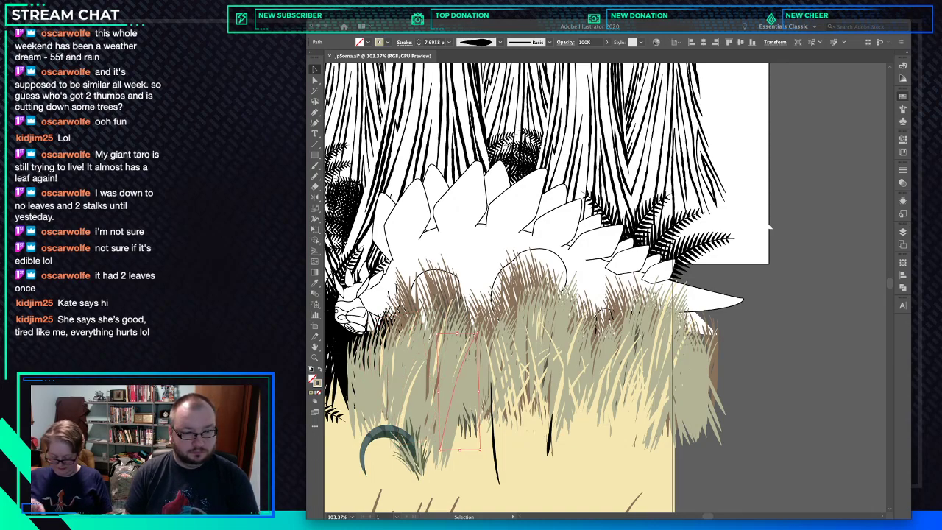
click(482, 389)
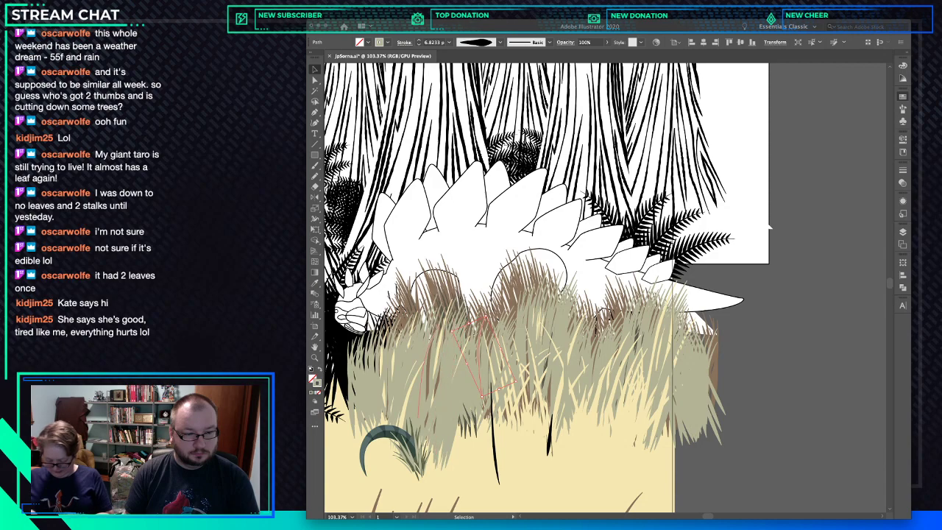
click(415, 408)
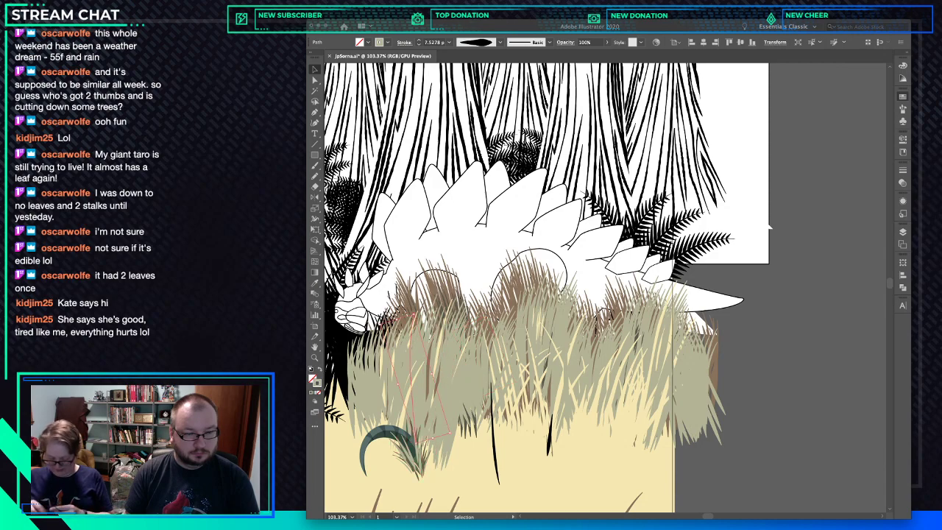
key(super+shift+a)
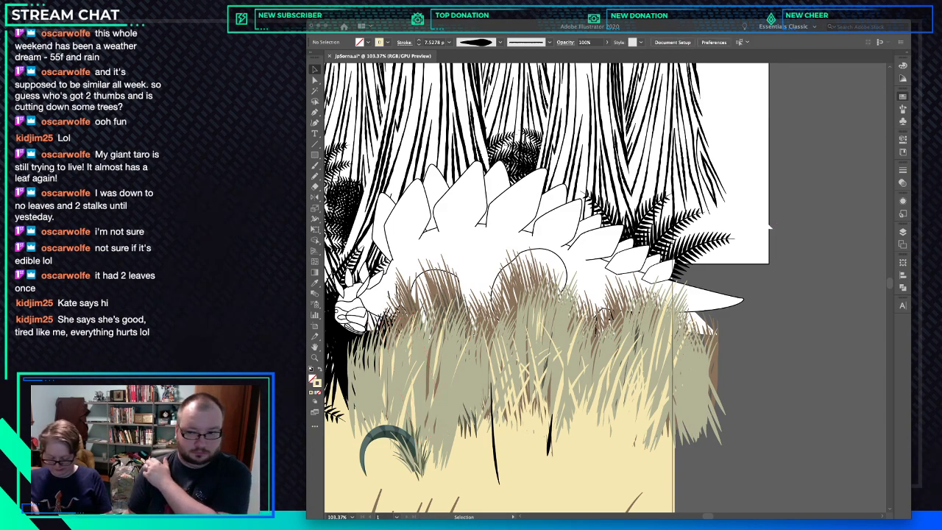
Draw a slanting grass blade from below the foreleg toward the haunch and give it the tapered pale yellow stroke.
key(p)
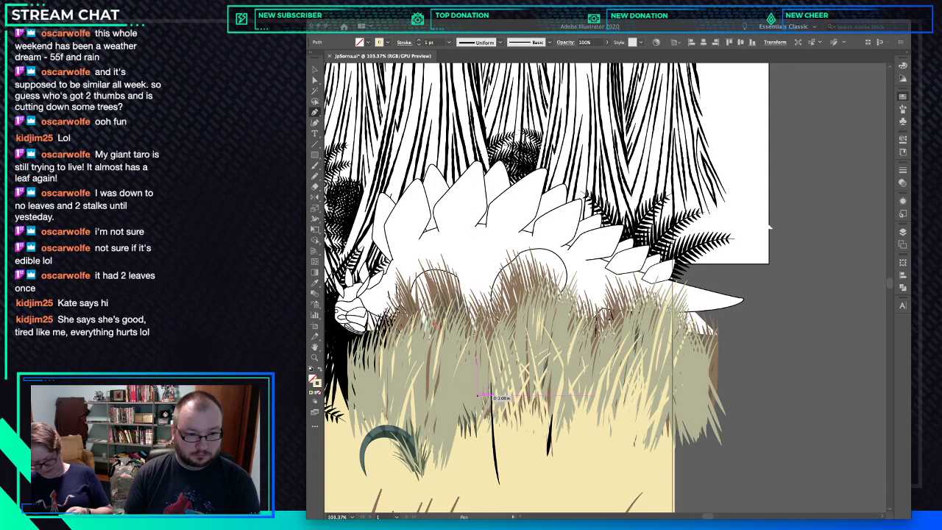
drag(490, 421, 500, 451)
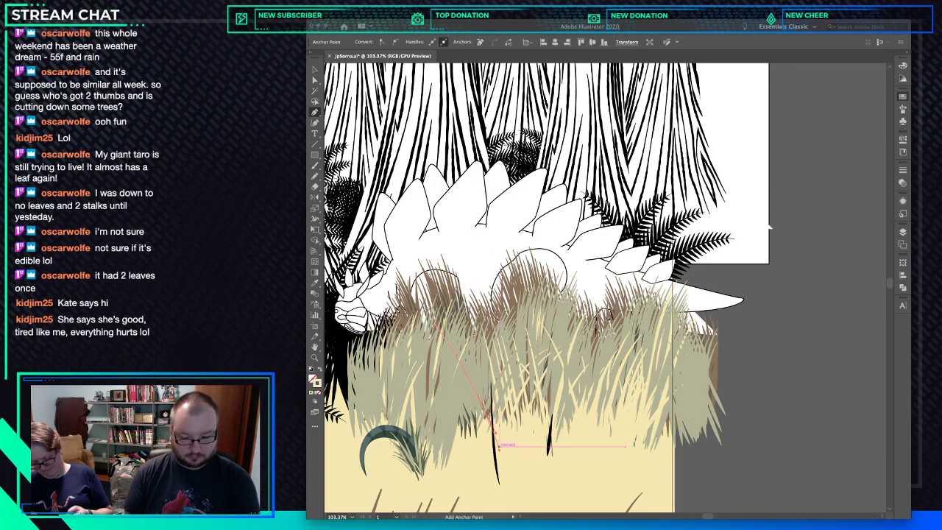
key(i)
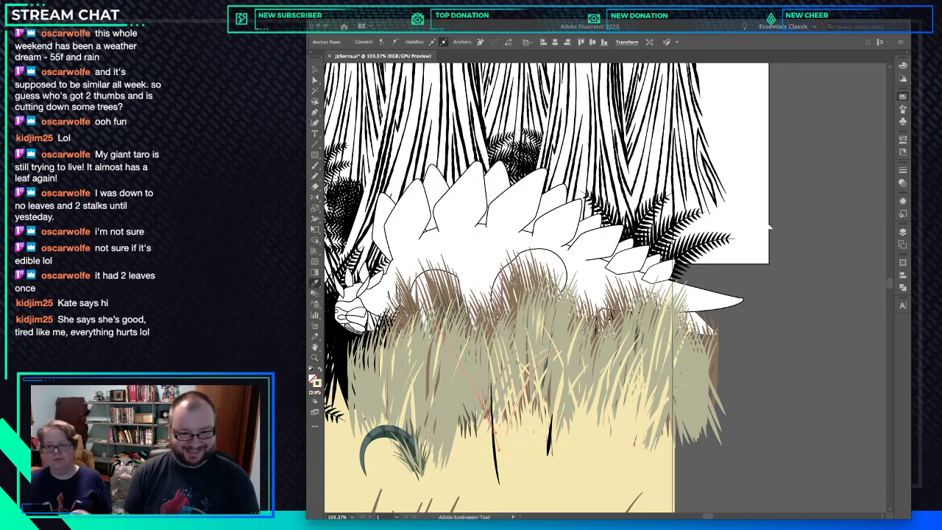
key(v)
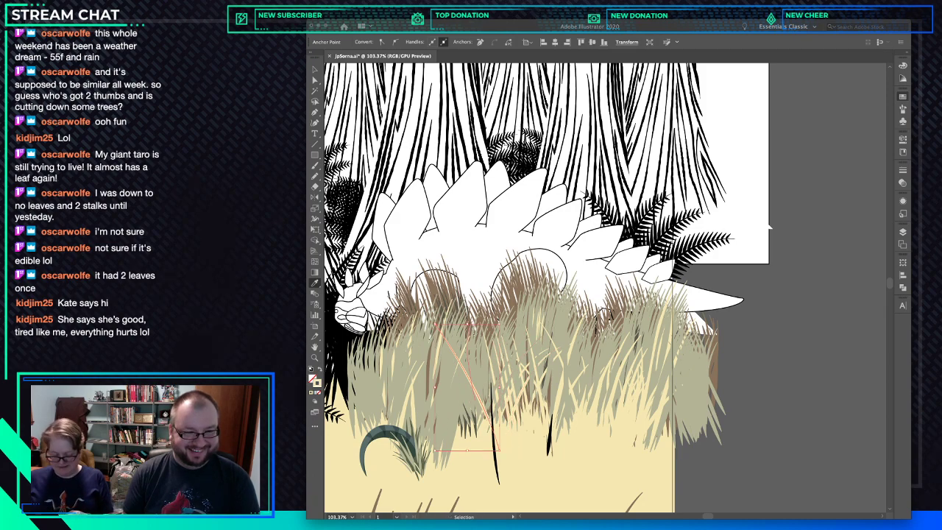
key(super+shift+a)
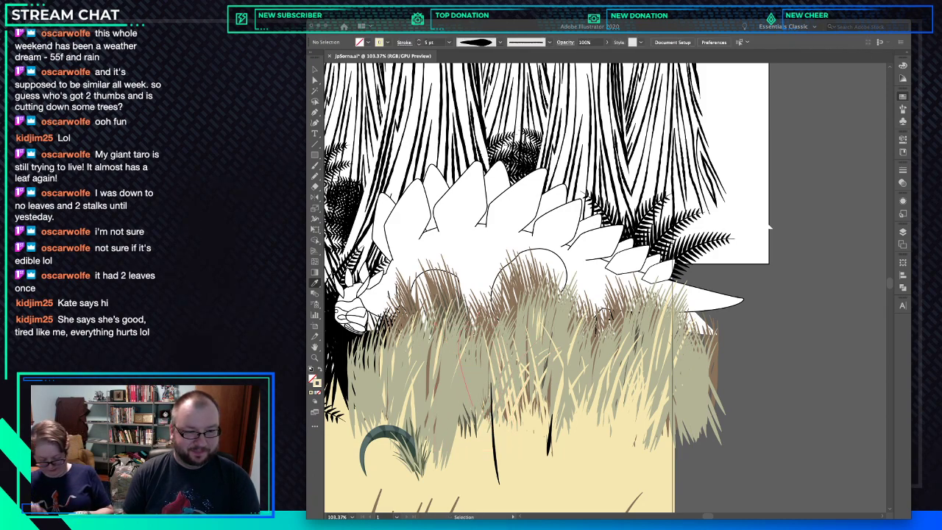
click(465, 347)
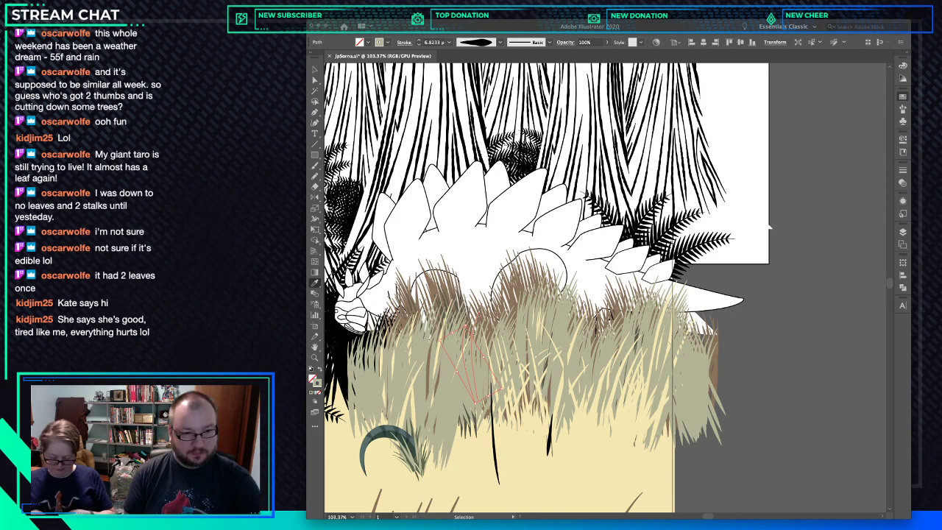
key(super+shift+a)
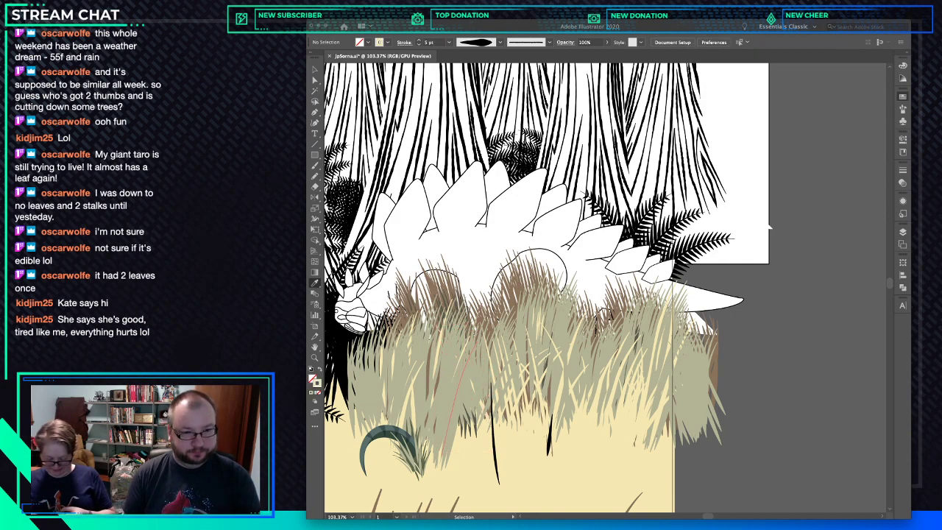
Draw a curved blade down through the sage grass between foreleg and haunch and match it to the tapered pale yellow blades.
key(p)
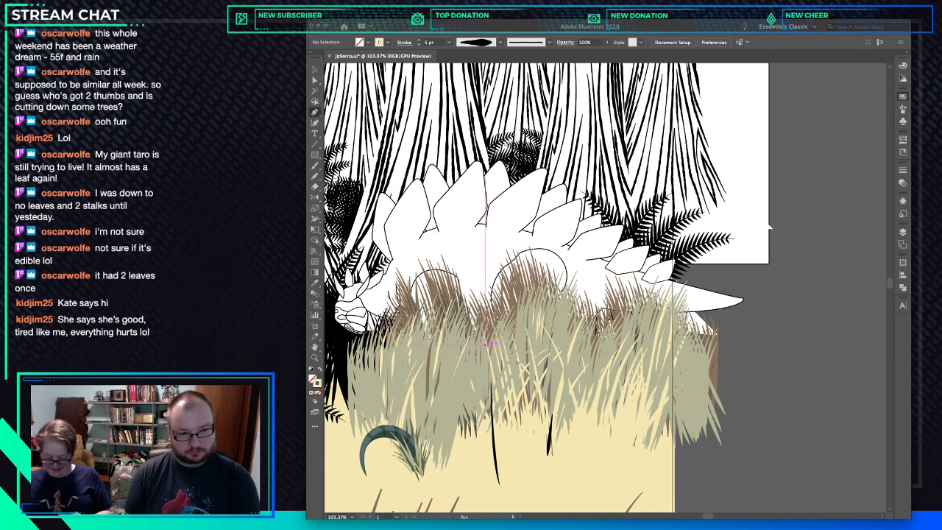
click(446, 403)
click(477, 347)
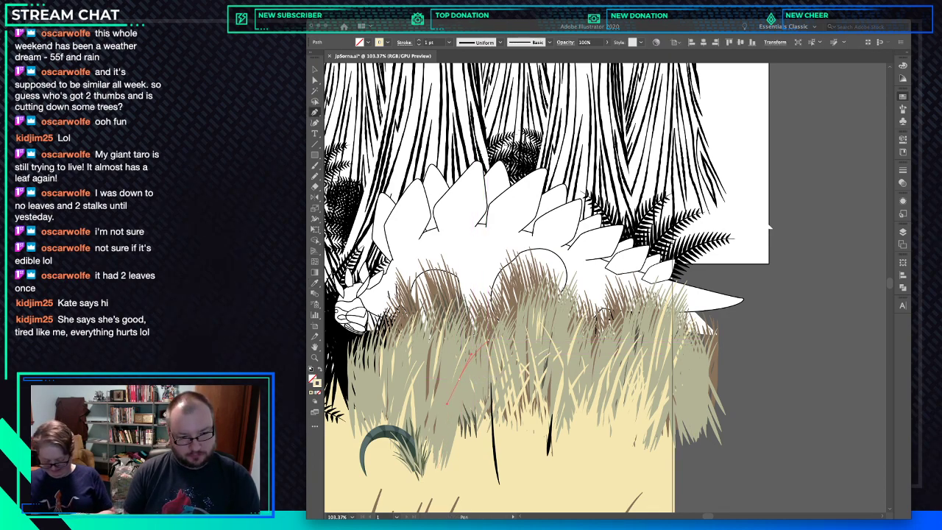
drag(447, 434, 470, 435)
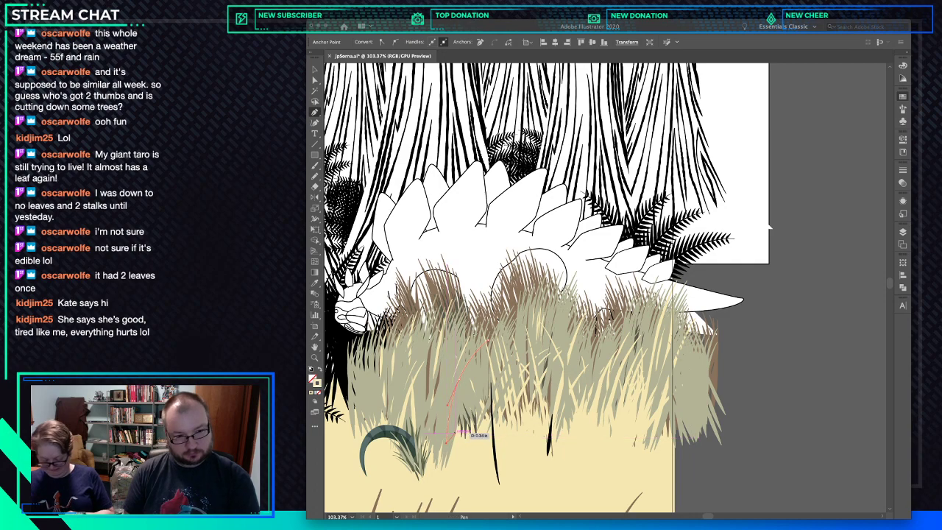
key(i)
click(434, 375)
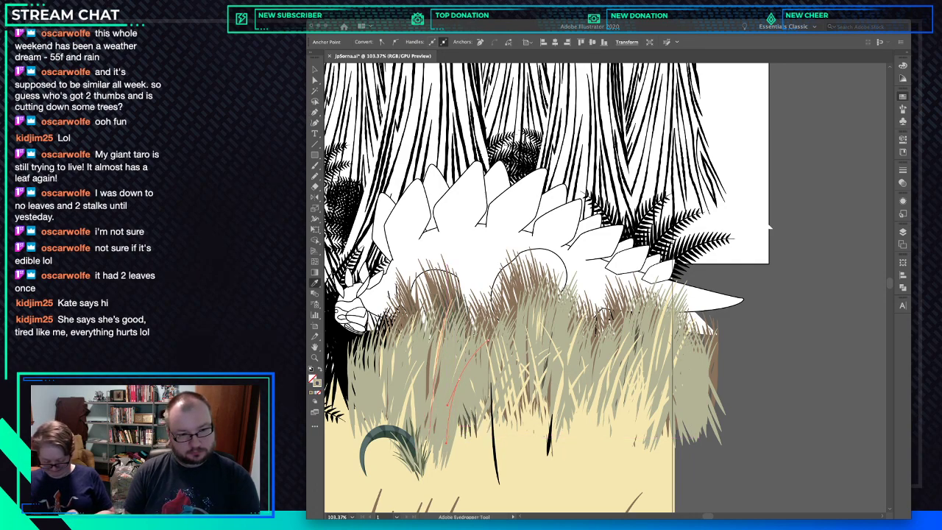
click(440, 350)
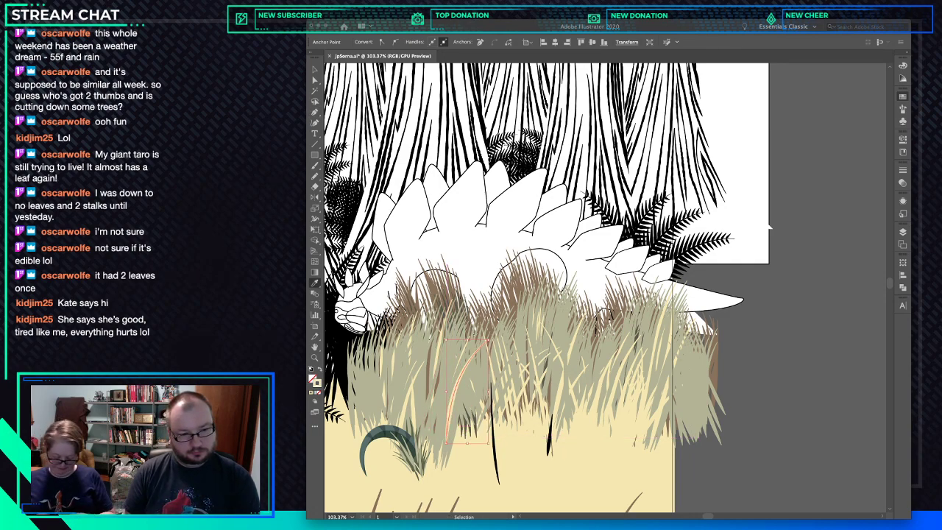
key(v)
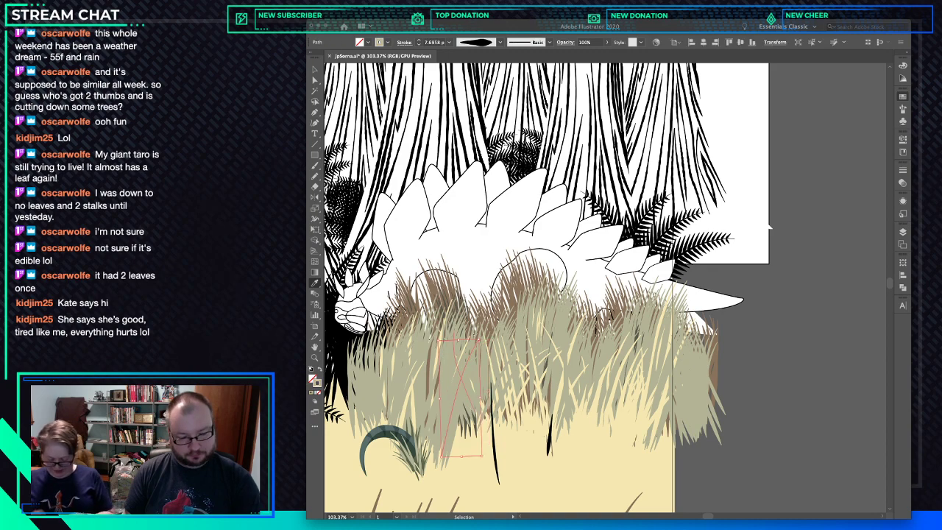
drag(482, 456, 487, 456)
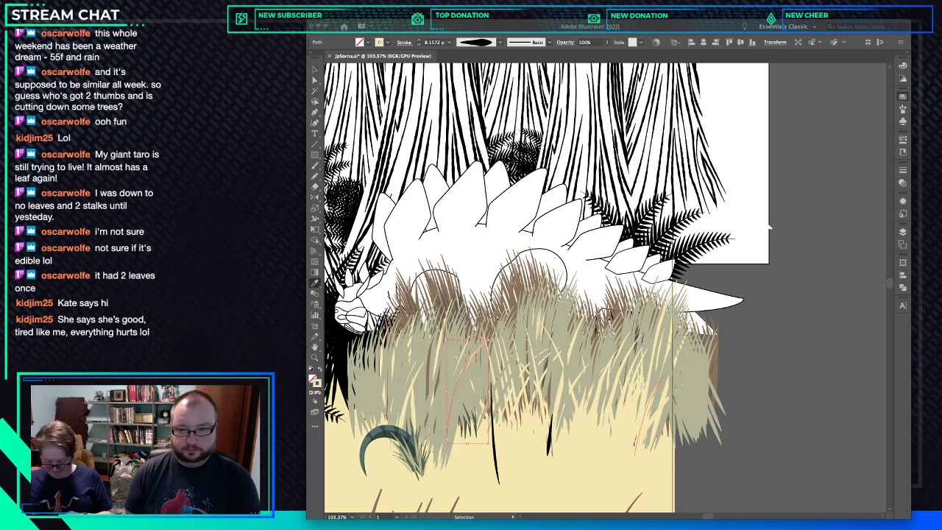
click(758, 412)
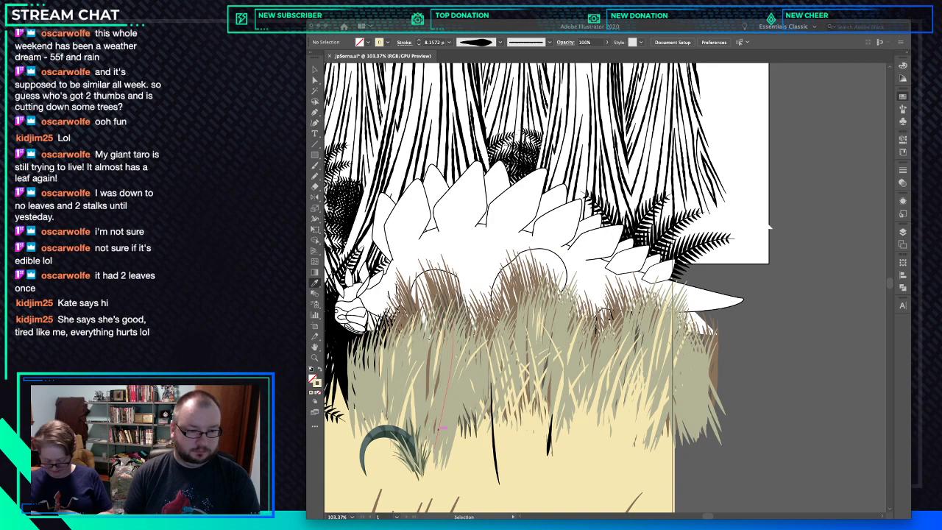
Draw a long, nearly vertical blade from the foreleg to below the sage edge and apply the same pale yellow stroke.
key(i)
key(p)
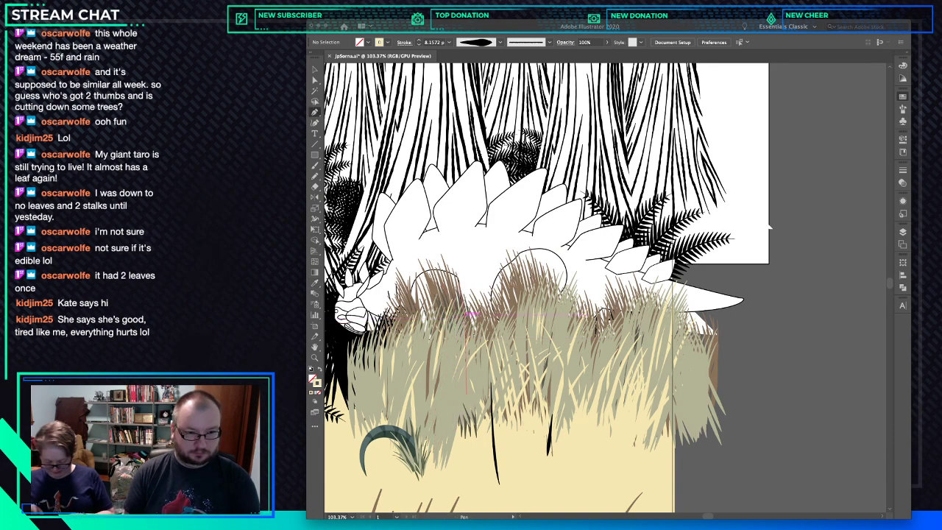
click(454, 293)
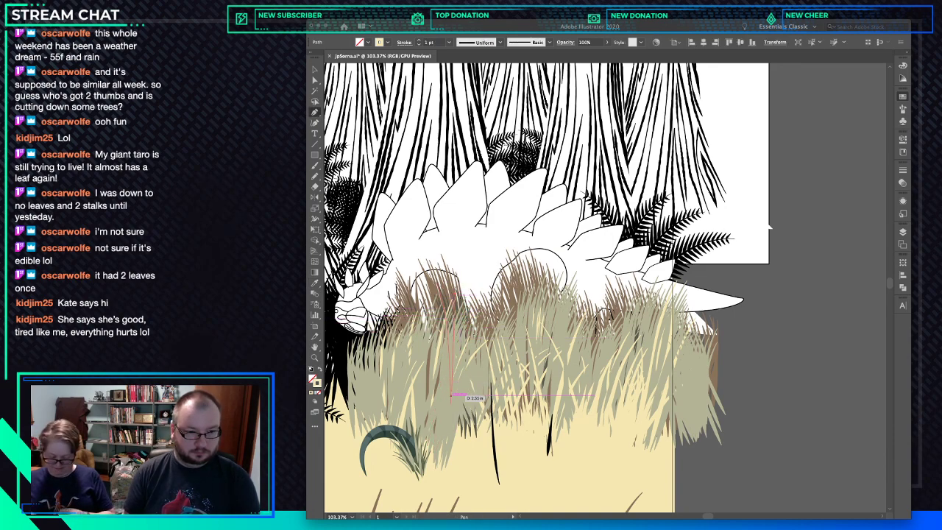
drag(439, 468, 412, 471)
key(i)
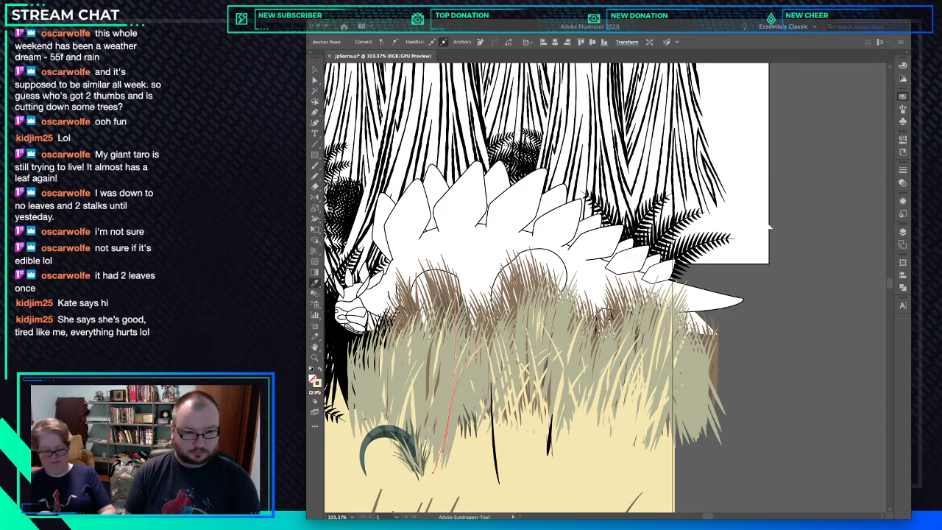
super+click(751, 382)
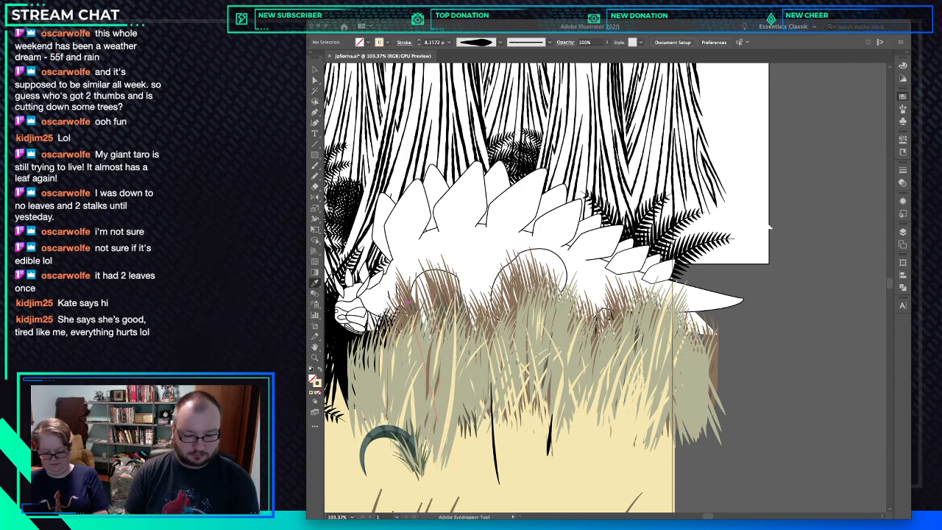
Draw a second long pale yellow blade from the foreleg's front edge, crossing the previous one on its way down.
key(p)
click(423, 298)
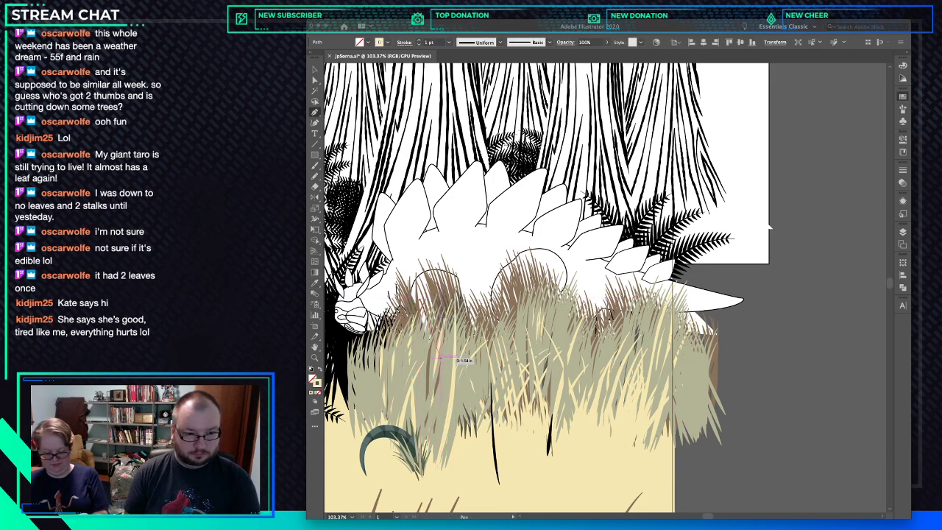
drag(454, 427, 451, 467)
key(i)
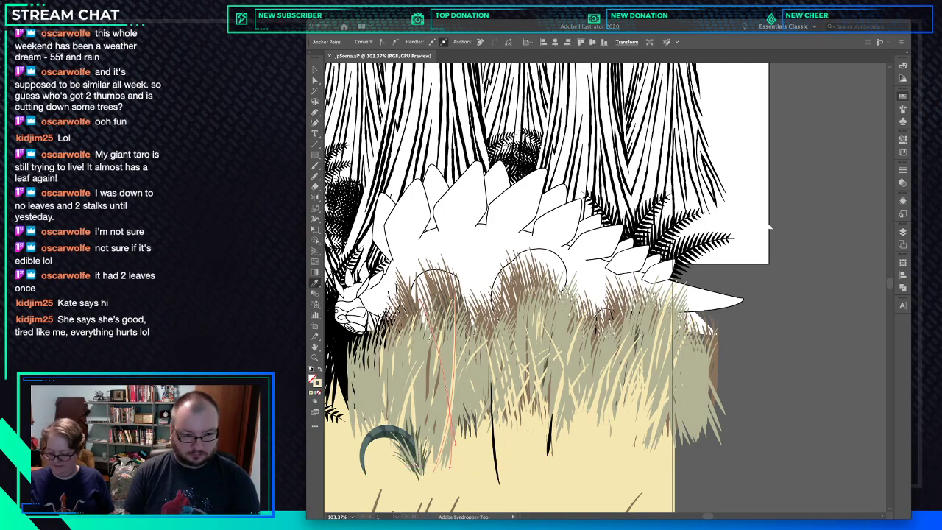
key(super+shift+a)
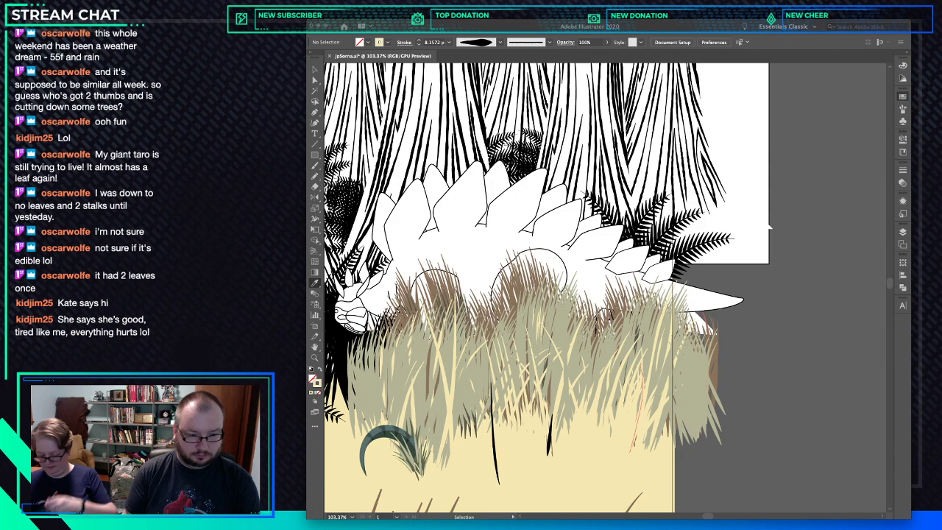
Draw a blade from the grass below the foreleg down to the dark green tuft and give it the pale yellow stroke.
key(p)
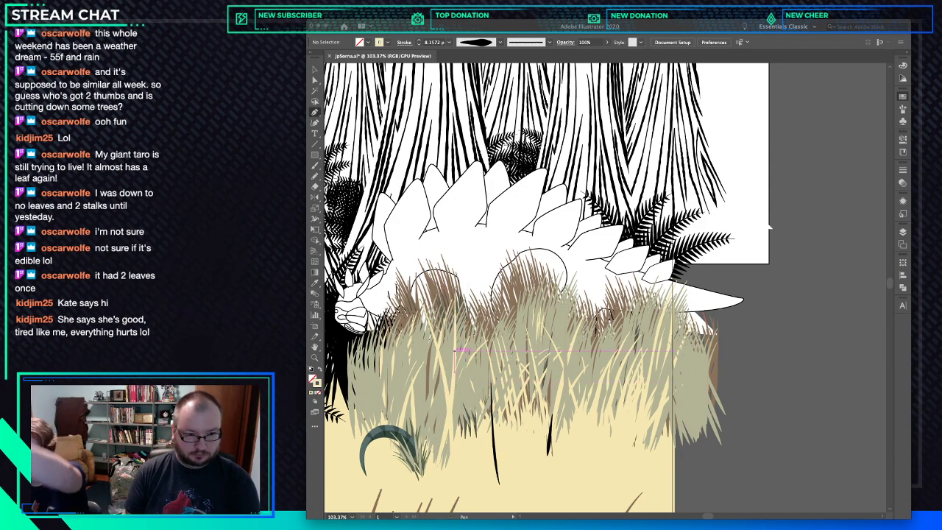
click(444, 337)
click(426, 407)
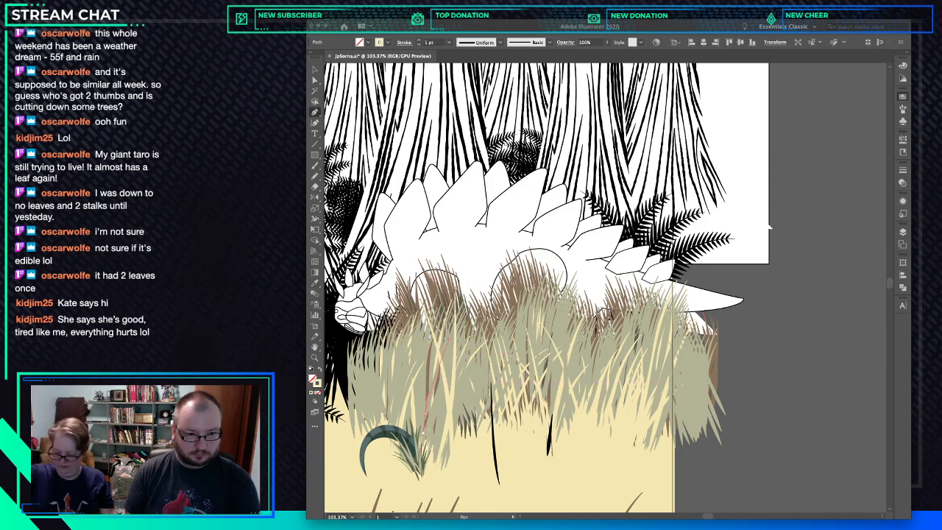
click(421, 445)
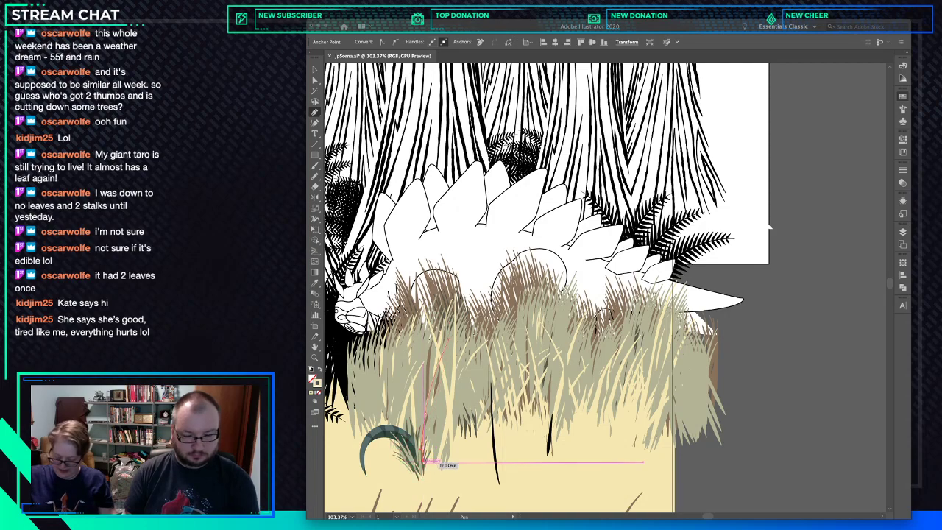
key(i)
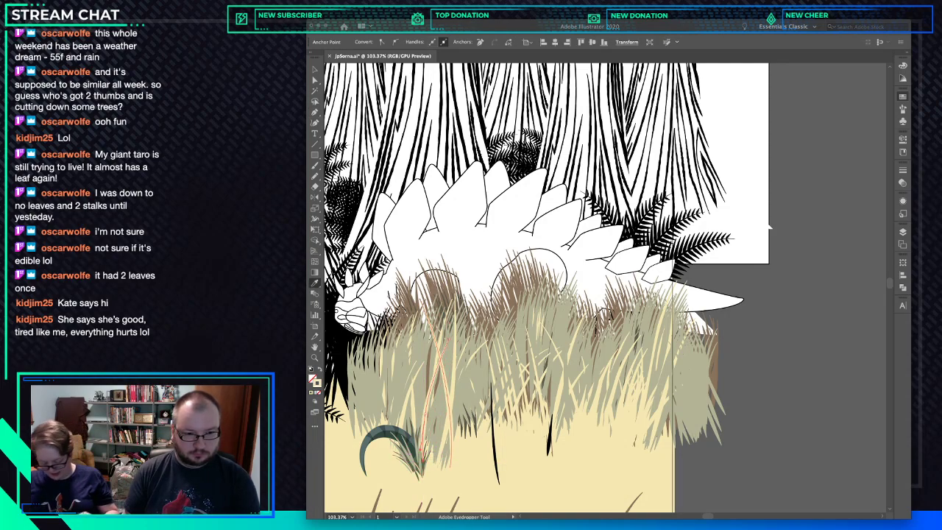
key(super+shift+a)
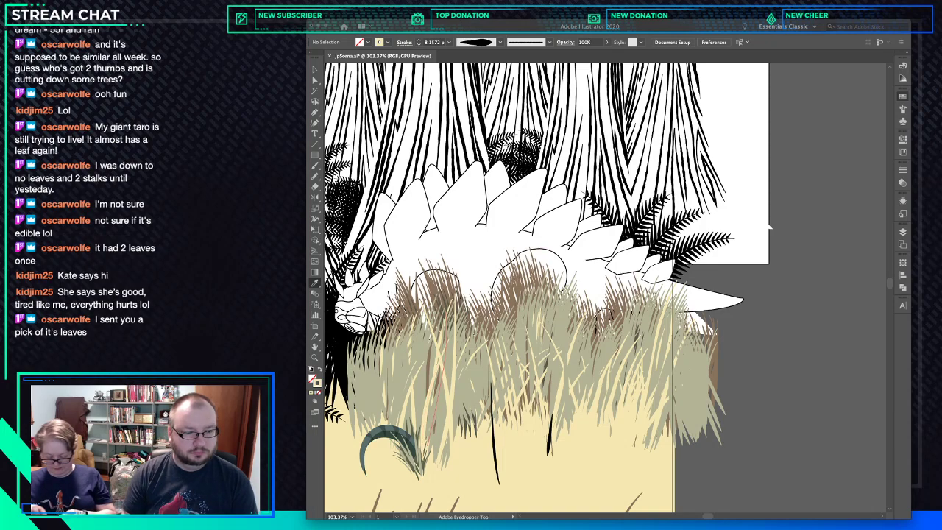
Select single blades around the new pale yellow ones below the foreleg and recolour them with sampled grass strokes.
super+click(450, 364)
shift+super+click(439, 361)
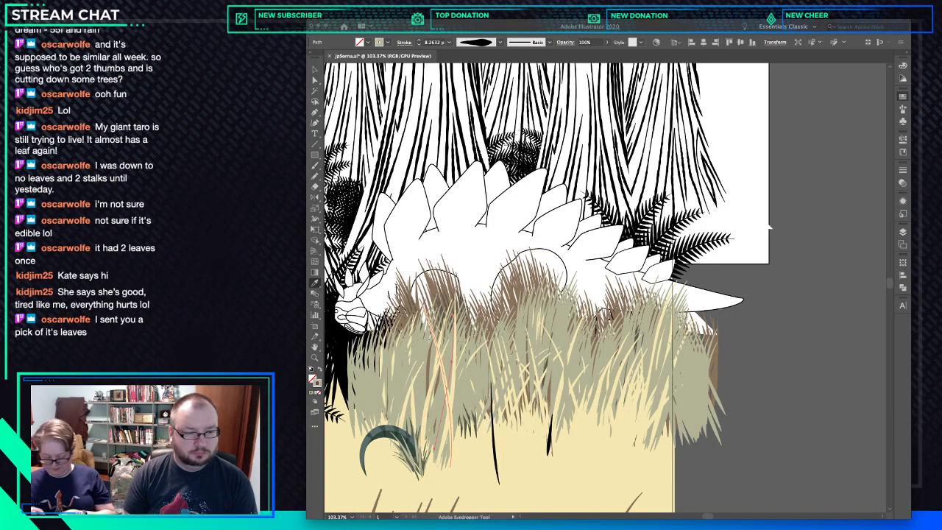
click(454, 345)
super+click(450, 367)
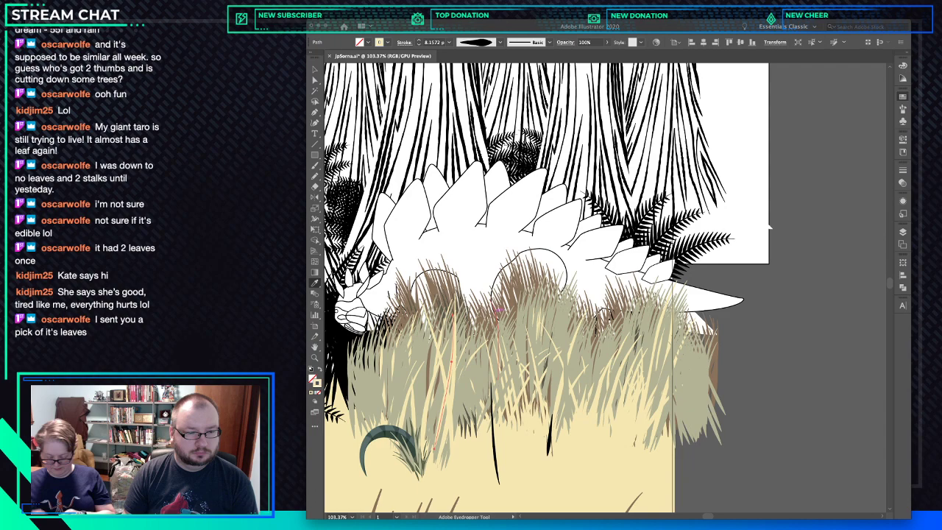
click(498, 354)
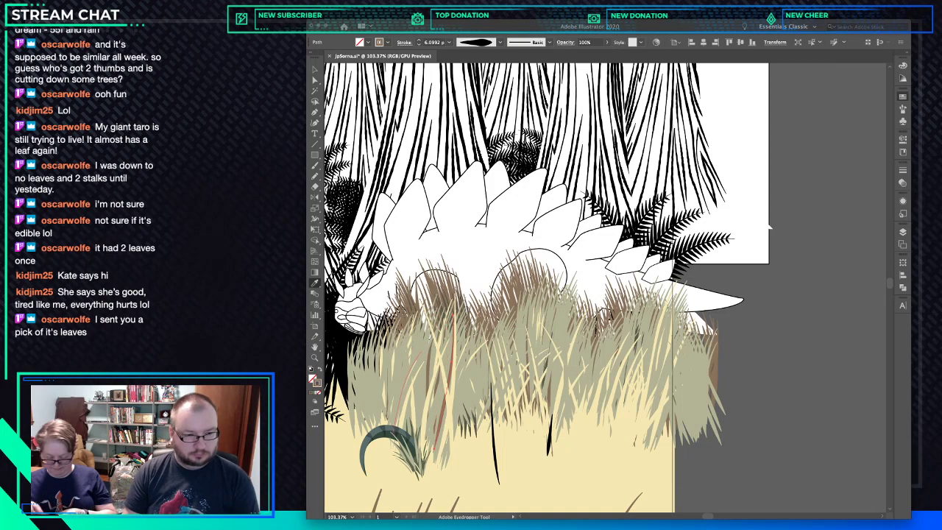
Recolour the slender blade below the gap between head and foreleg with the brown stroke sampled from a neighbouring blade.
super+click(391, 384)
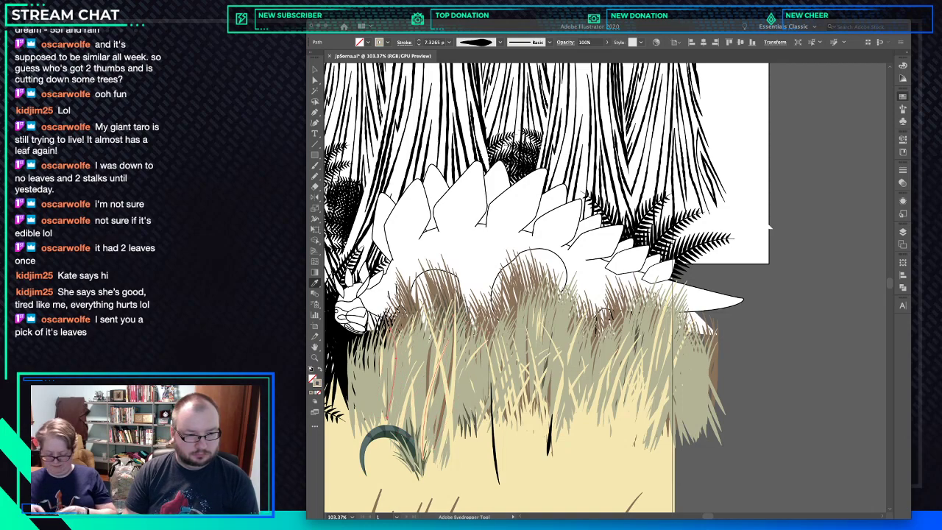
click(436, 391)
click(427, 401)
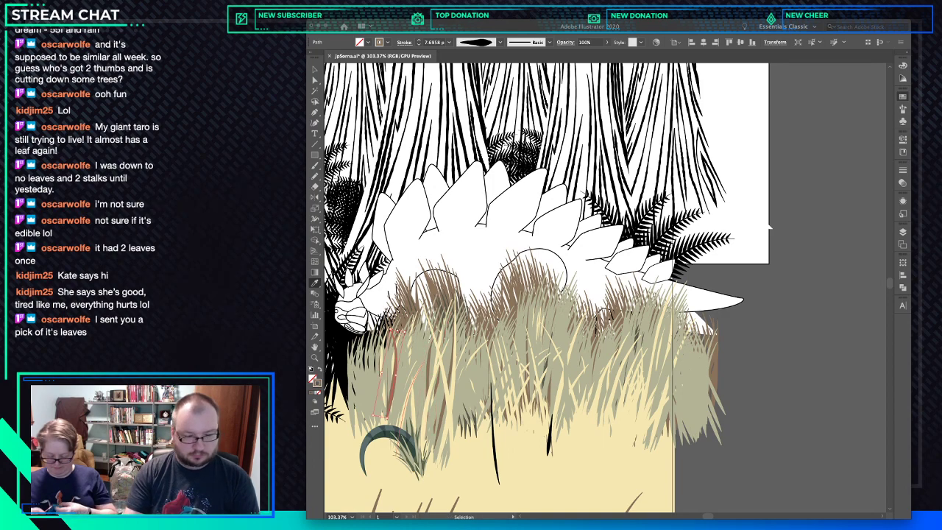
super+click(397, 364)
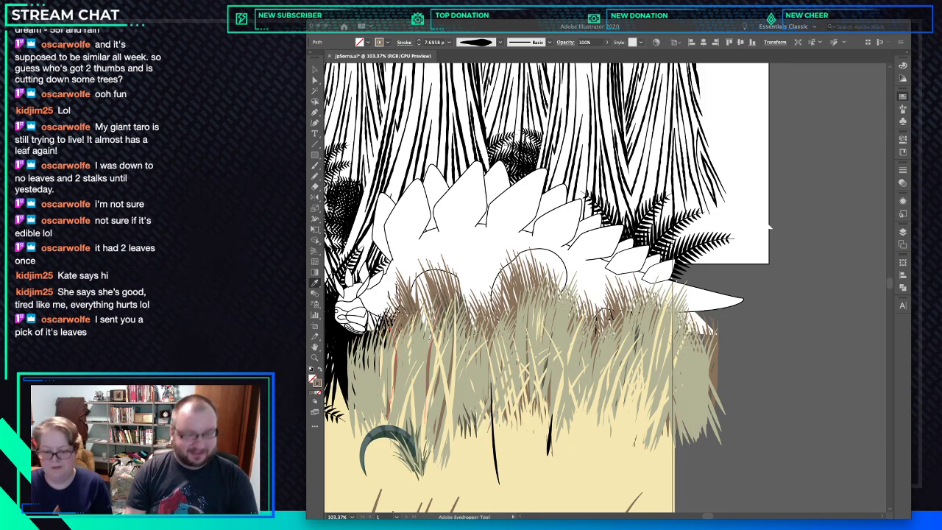
key(n)
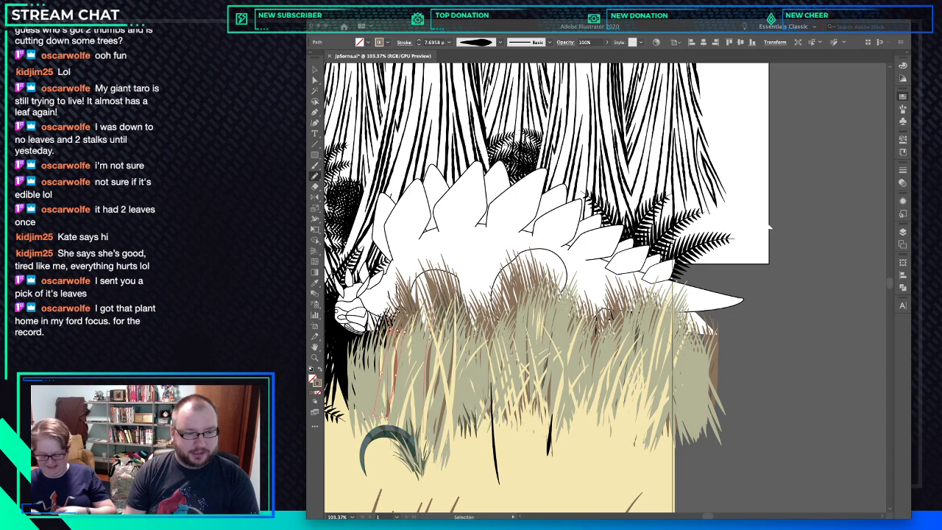
Select the slanted blade below the foreleg and shift it slightly lower in the grass.
super+click(428, 368)
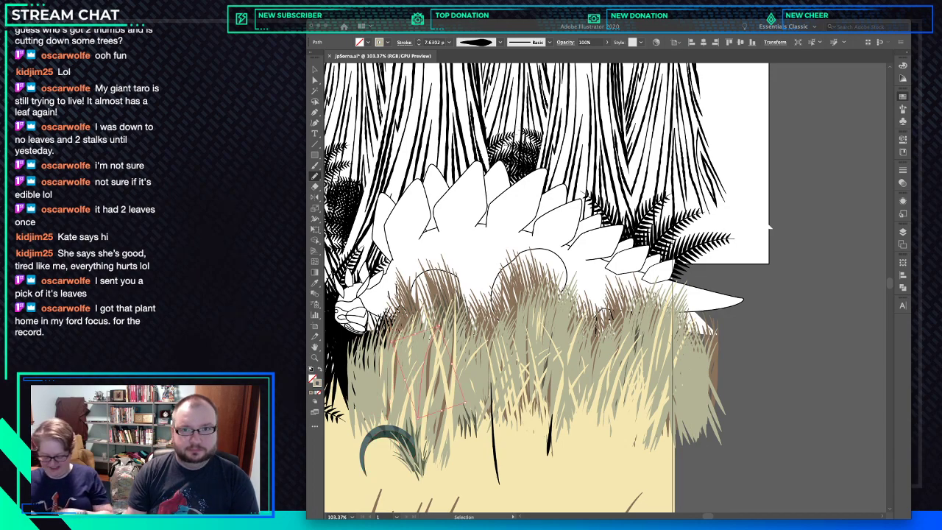
drag(511, 352, 502, 409)
key(super+z)
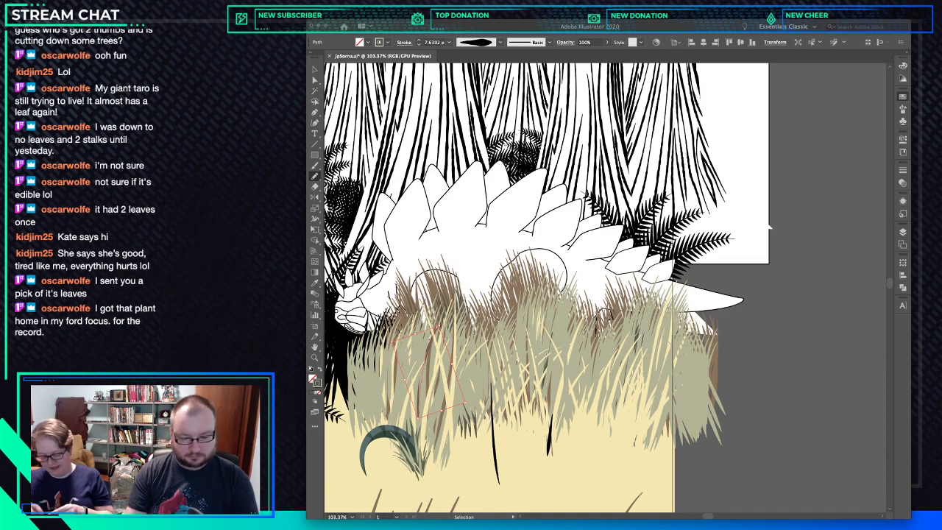
drag(437, 473, 456, 297)
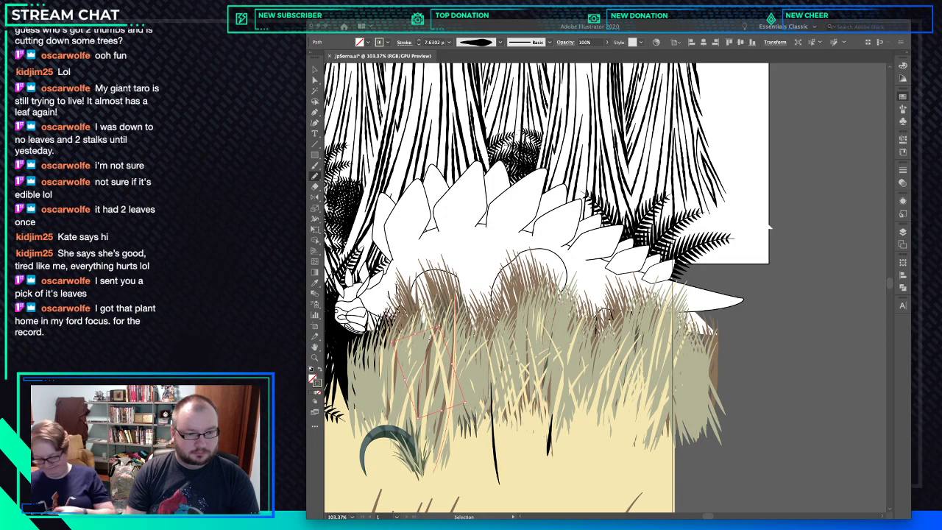
drag(424, 395, 428, 418)
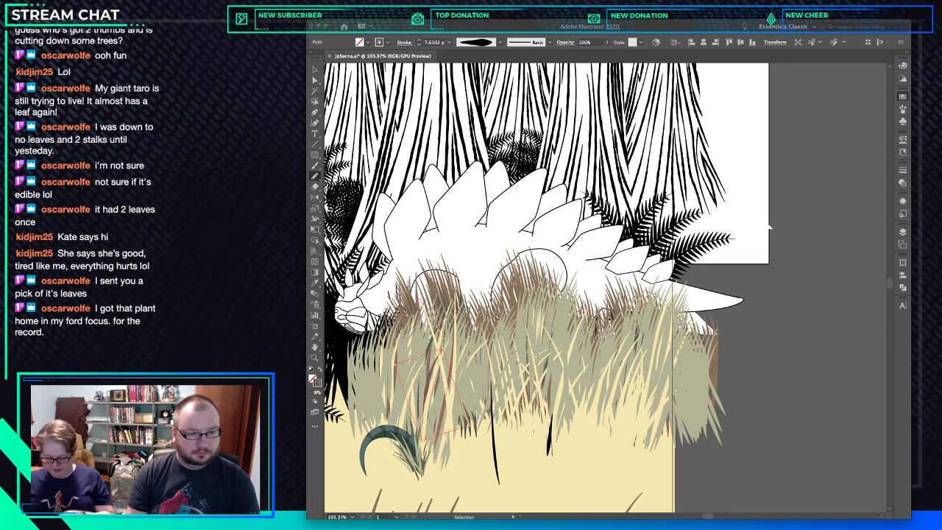
Select the thin blade between the foreleg and the long black stroke and recolour it with a sampled neighbouring stroke.
drag(483, 372, 479, 376)
drag(473, 335, 442, 457)
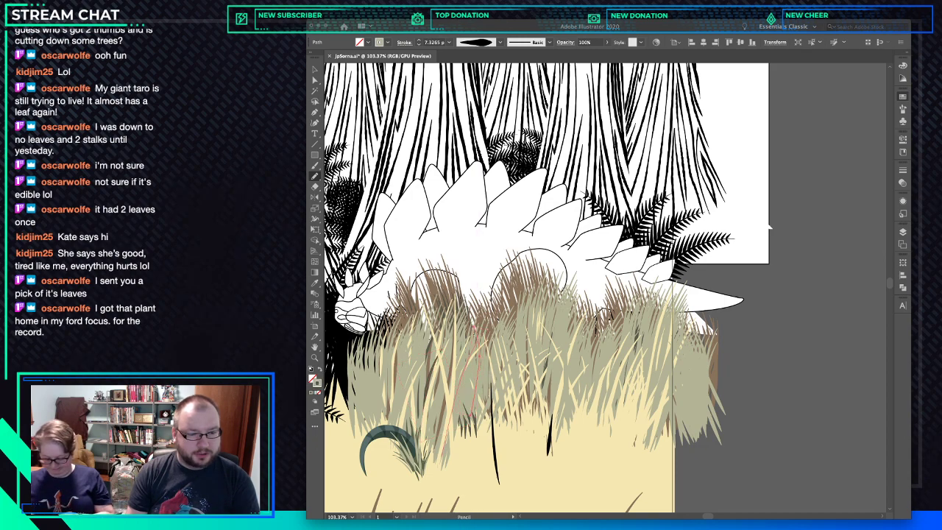
key(i)
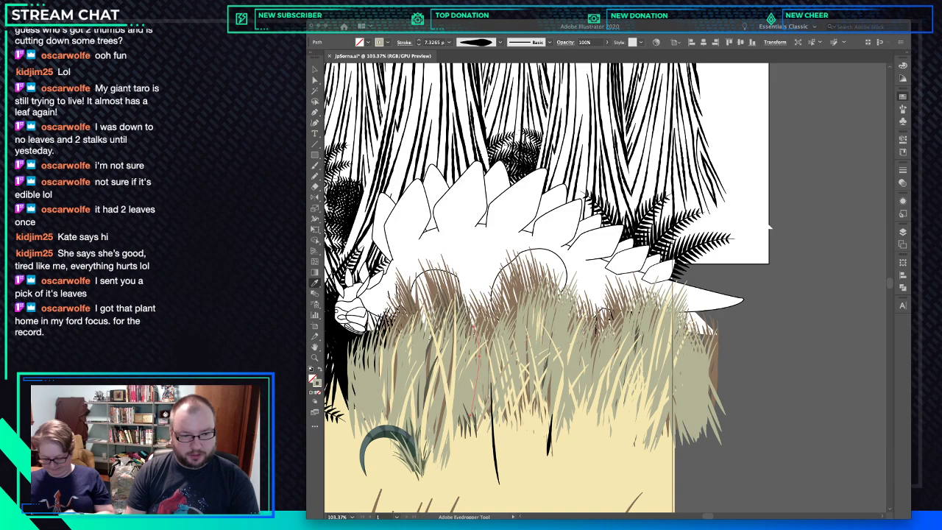
click(472, 409)
key(v)
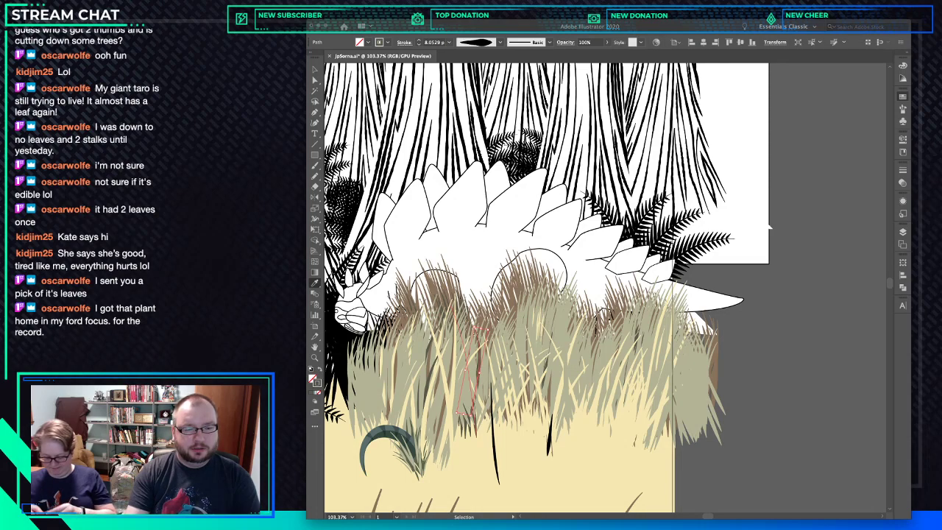
key(i)
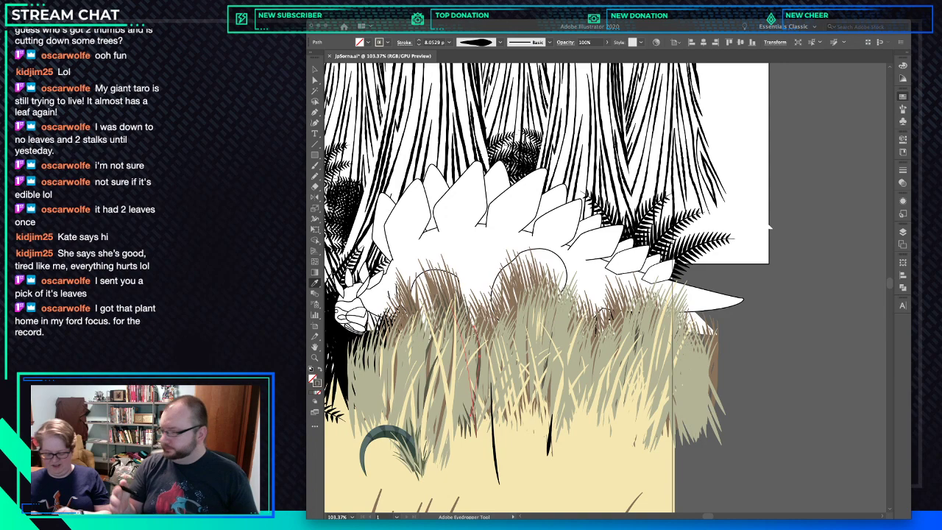
key(v)
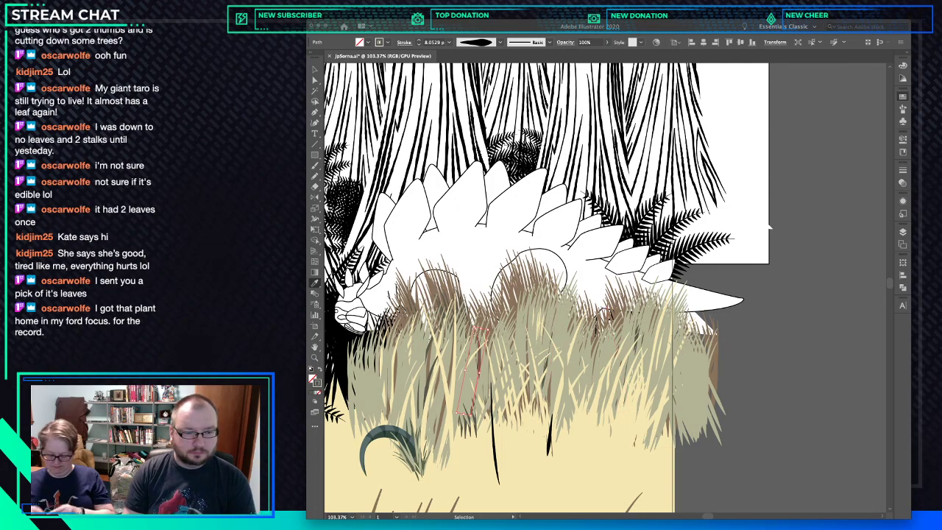
click(482, 361)
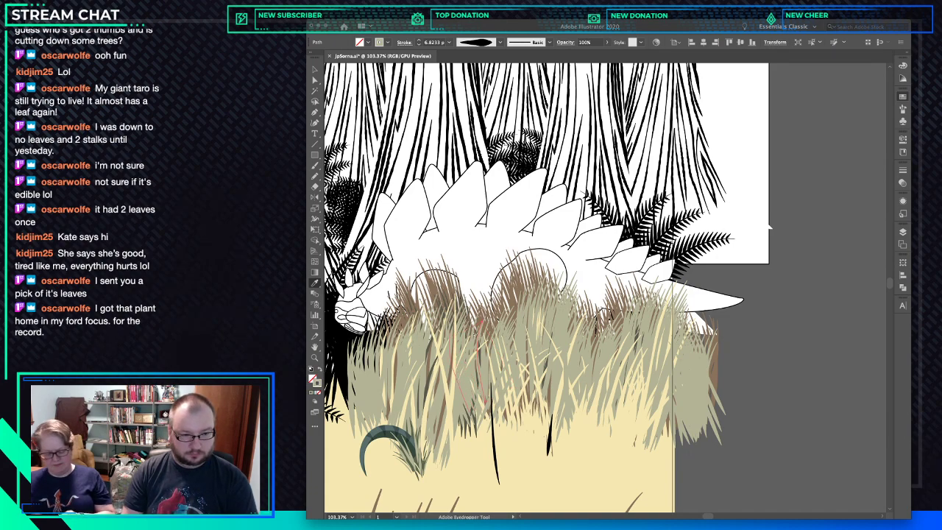
Draw two jagged shapes along the sage grass's lower edge, either side of the long black stroke, and fill them pale yellow.
key(n)
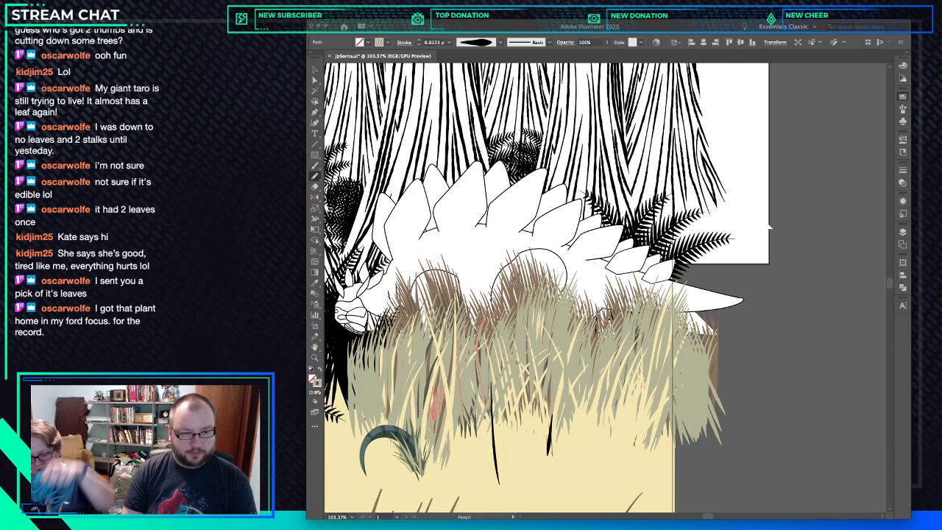
mouse_move(444, 403)
mouse_down()
mouse_move(453, 389)
mouse_move(451, 430)
mouse_move(446, 424)
mouse_up()
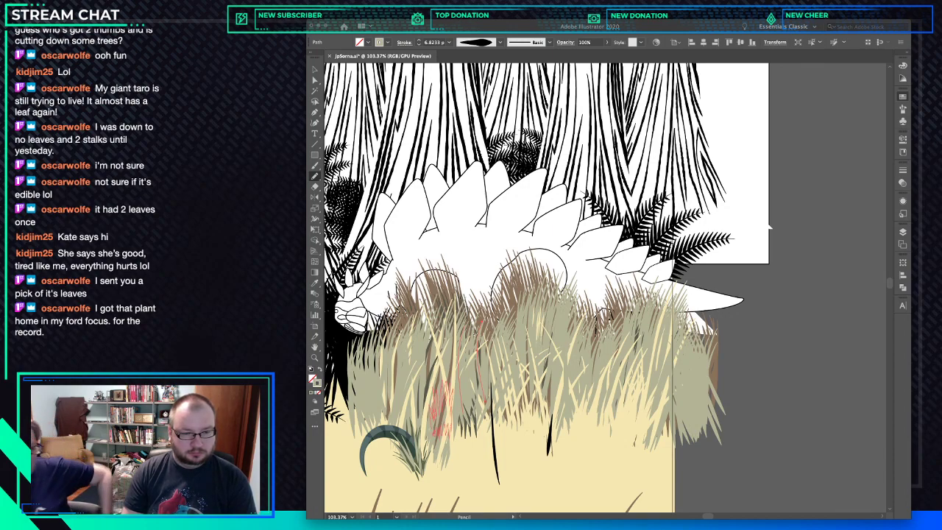
drag(519, 412, 547, 445)
key(i)
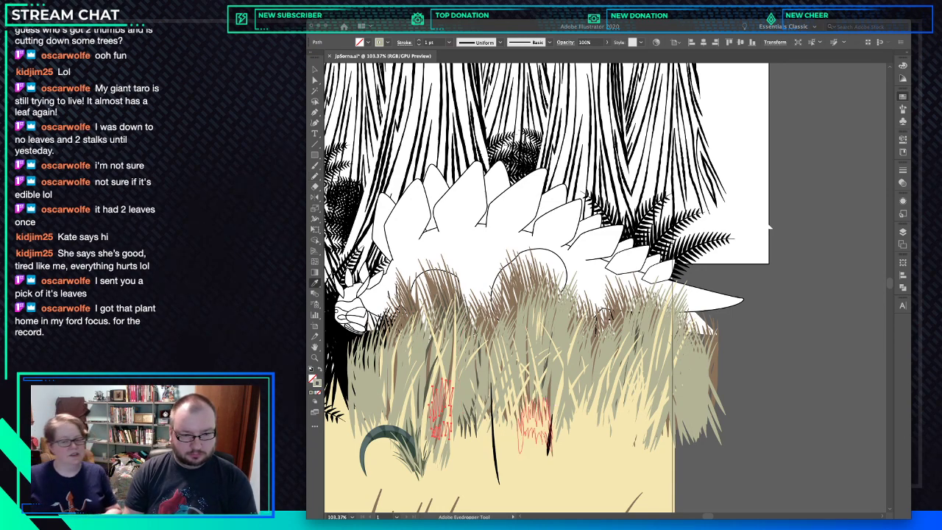
click(551, 412)
key(v)
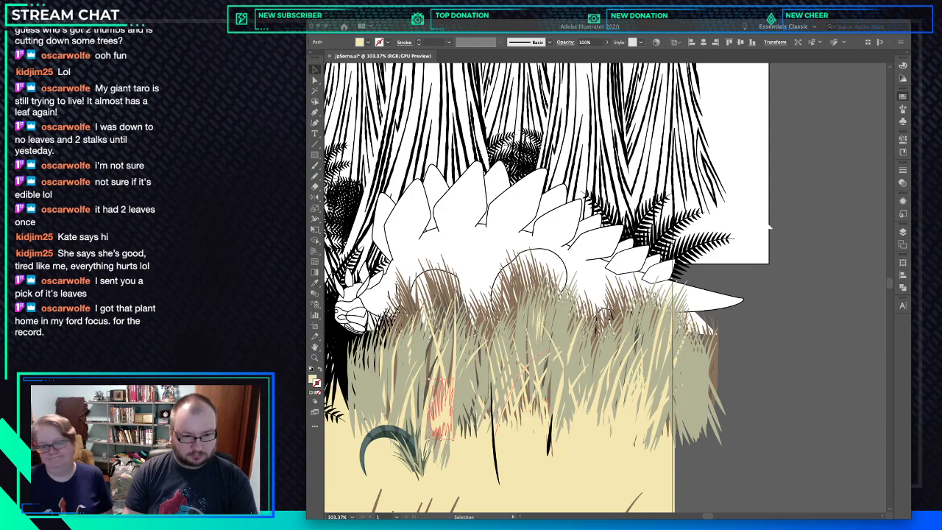
Try the jagged pale yellow shape below the foreleg beside the dark green tuft, and delete it.
drag(454, 410, 440, 447)
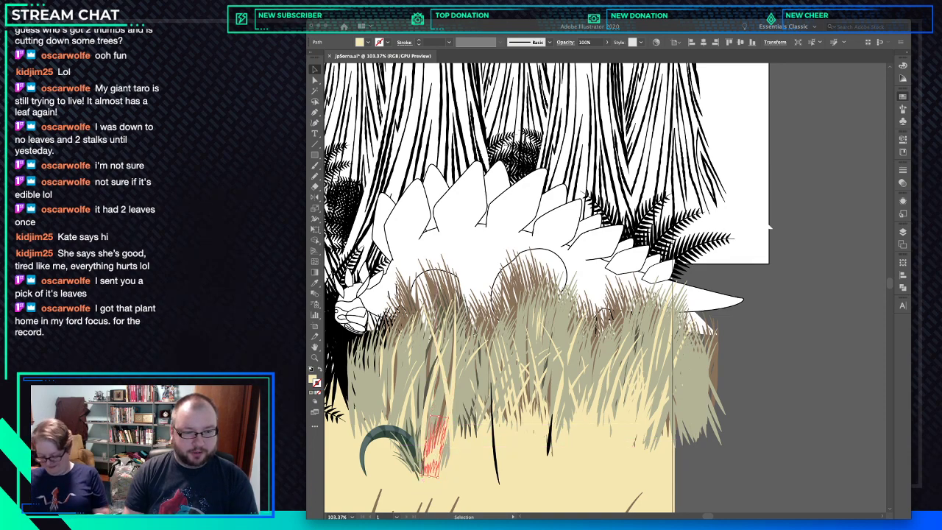
click(448, 390)
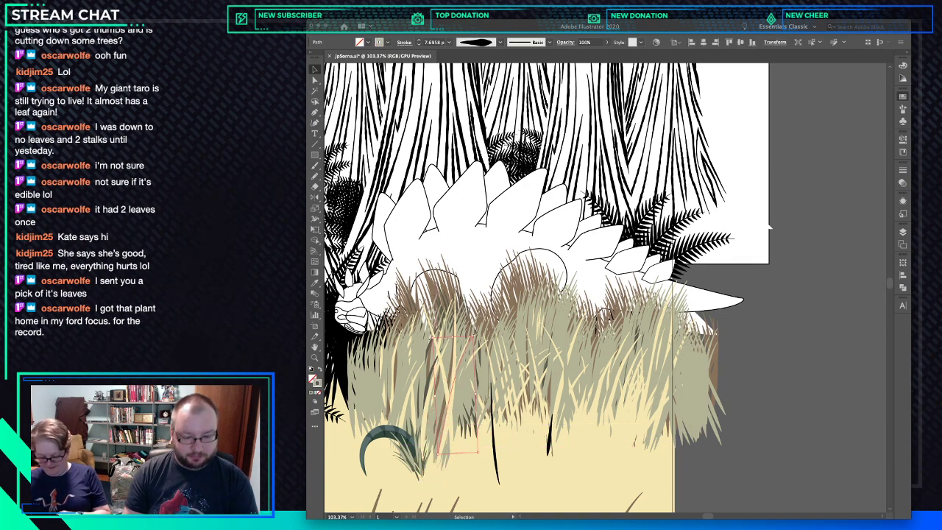
key(a)
click(435, 446)
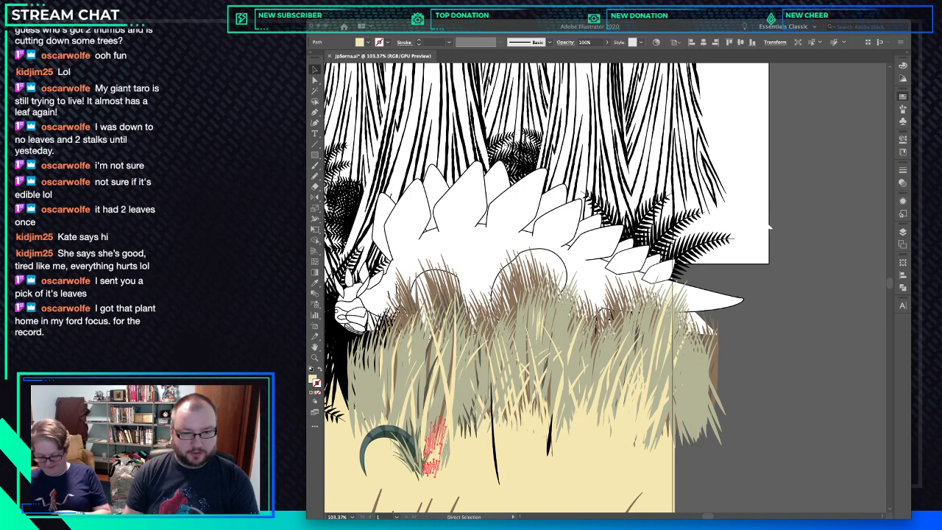
key(Delete)
key(Delete)
key(v)
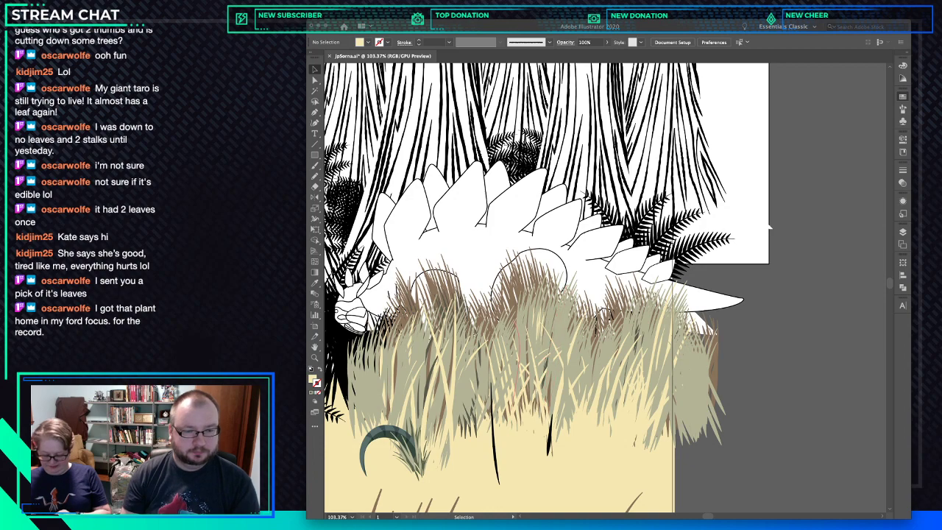
Draw a jagged tuft over the dark grass beside the long black stroke and fill it with sampled brown.
key(n)
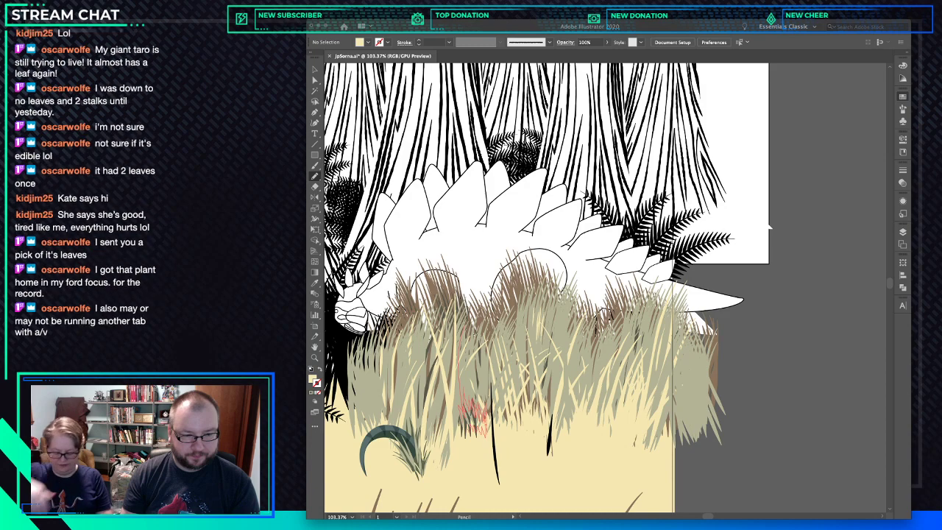
drag(478, 418, 484, 436)
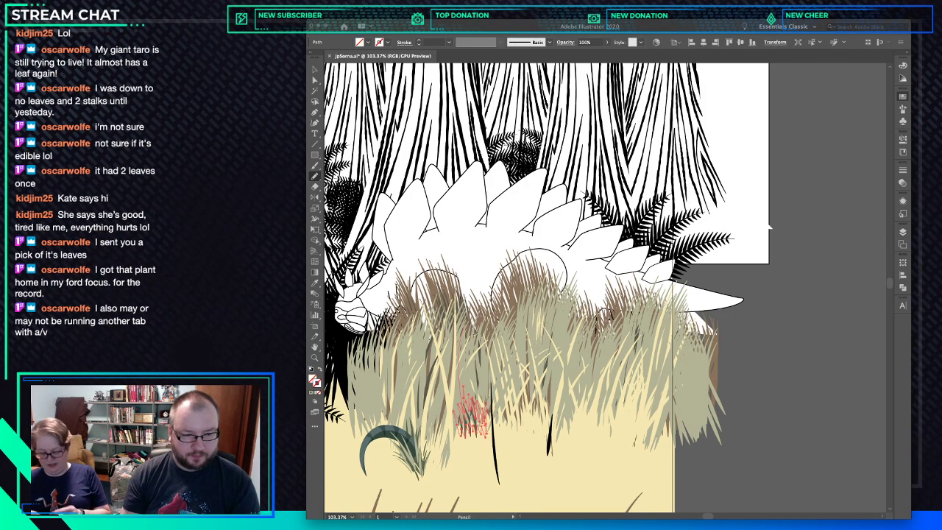
key(i)
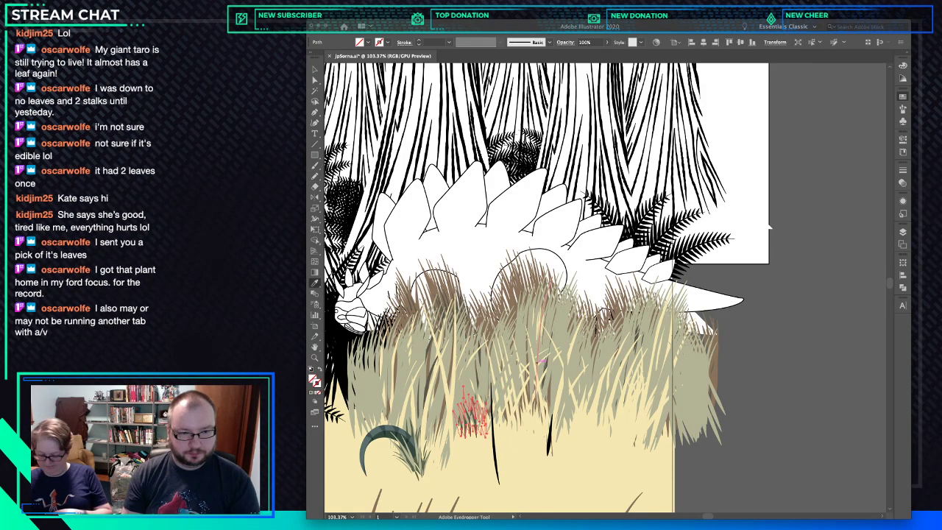
click(519, 345)
key(shift+x)
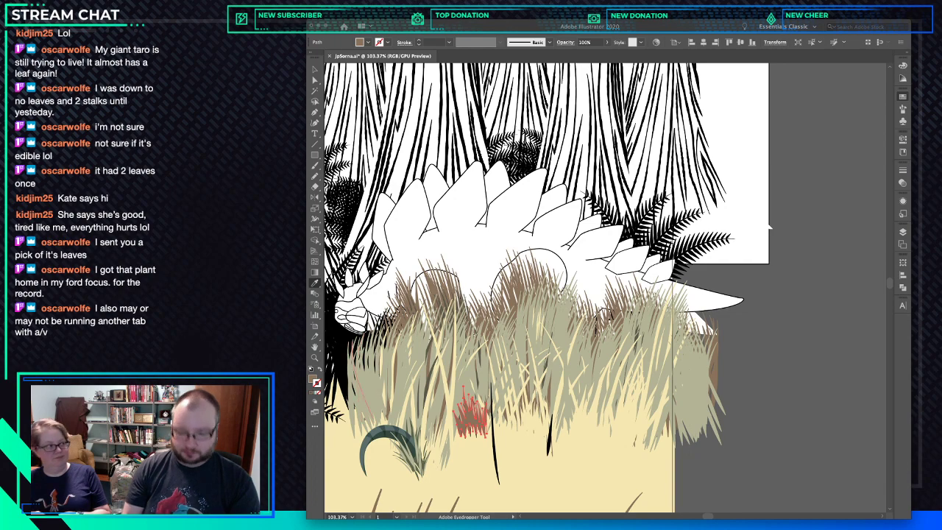
key(v)
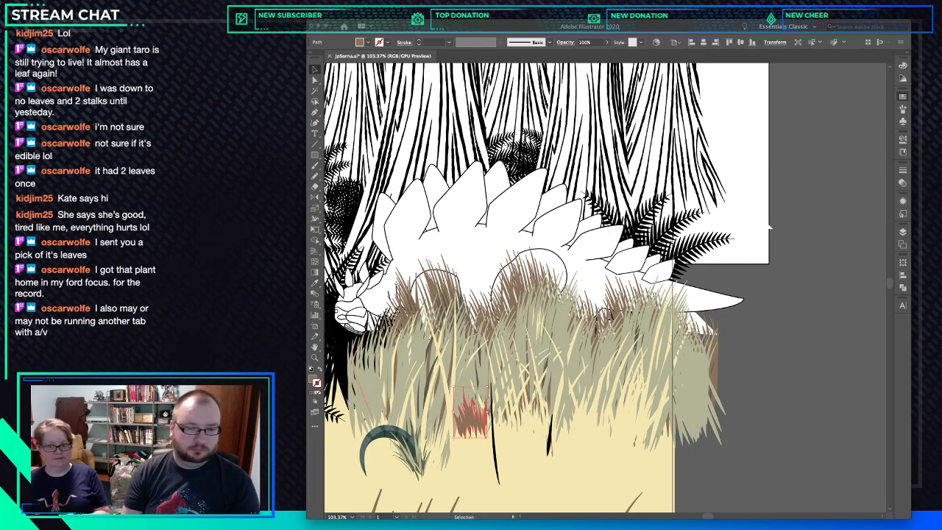
Narrow the brown tuft slightly, then cut it and paste it in front in the same place.
drag(488, 412, 484, 412)
key(super+x)
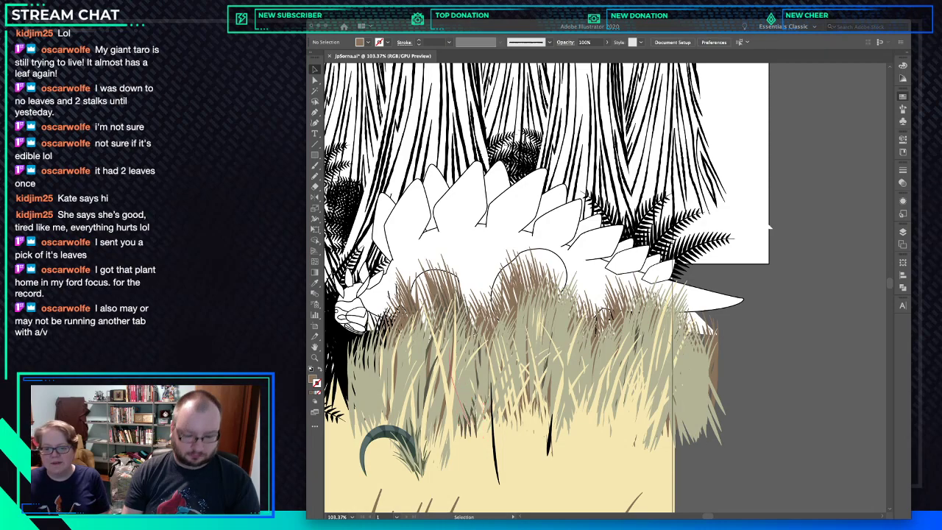
key(super+f)
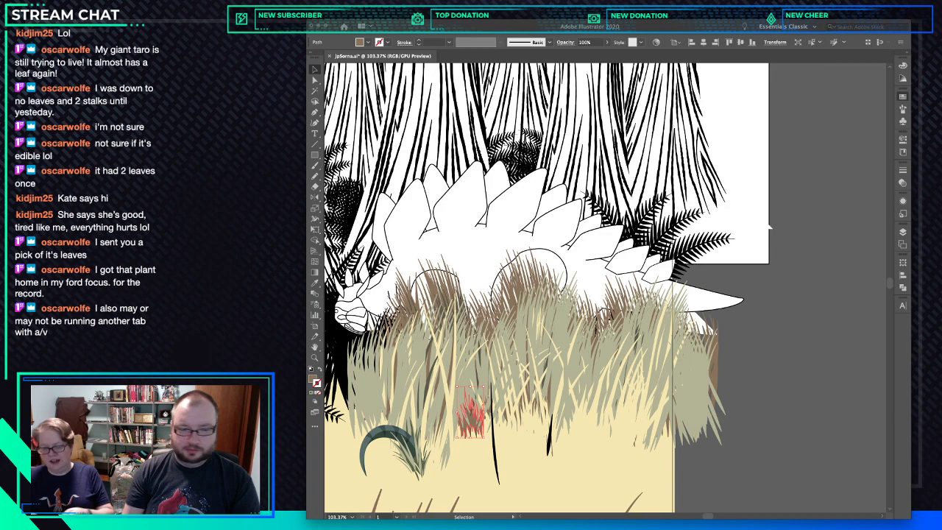
key(a)
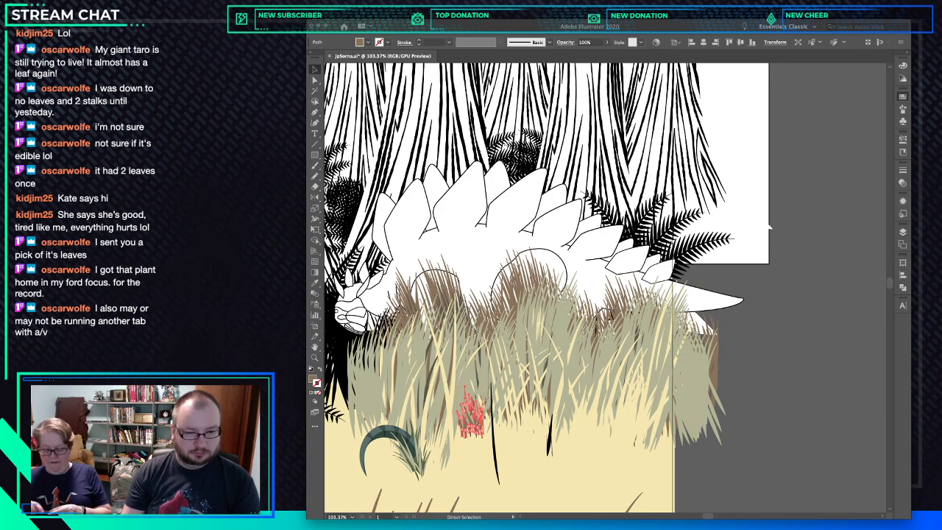
key(v)
key(super+shift+a)
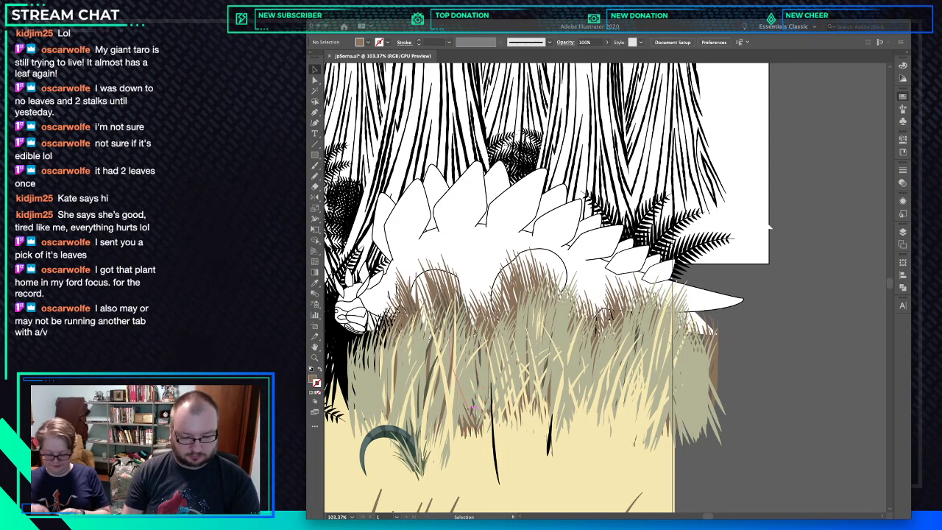
Draw a small jagged shape along the brown tuft's head-side edge and fill it with the sampled pale yellow ground colour.
key(n)
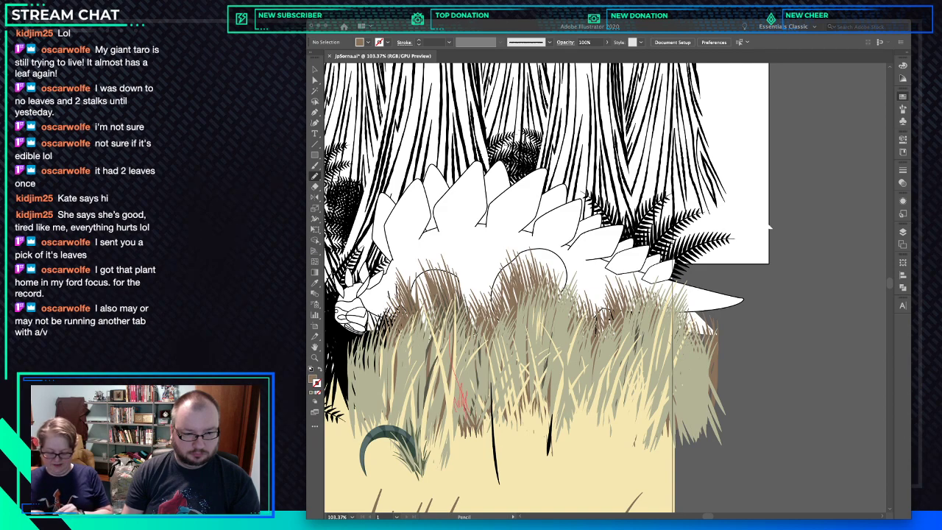
drag(461, 416, 458, 389)
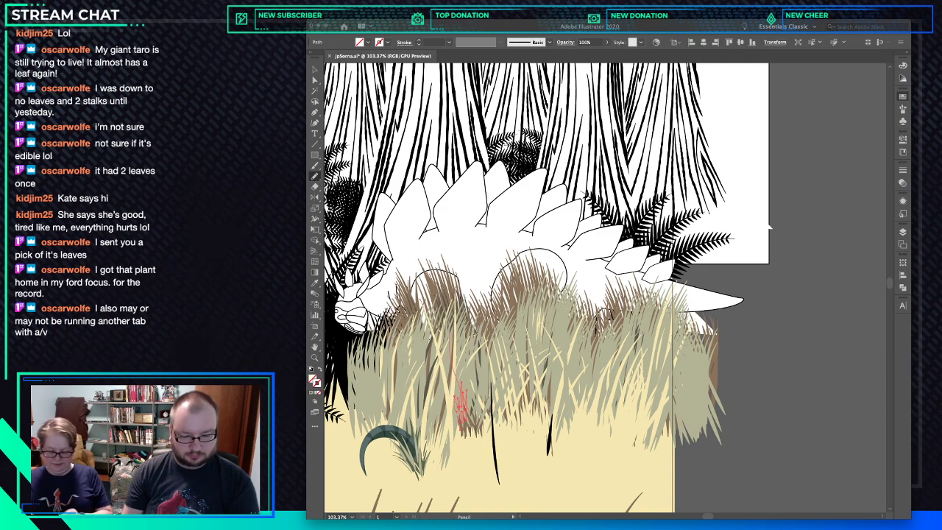
key(i)
click(464, 458)
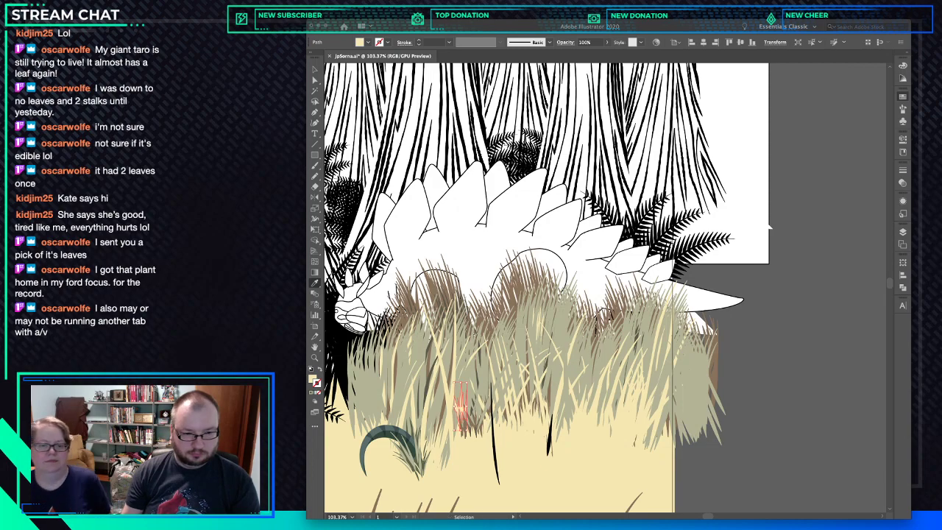
key(super+shift+a)
drag(504, 446, 485, 334)
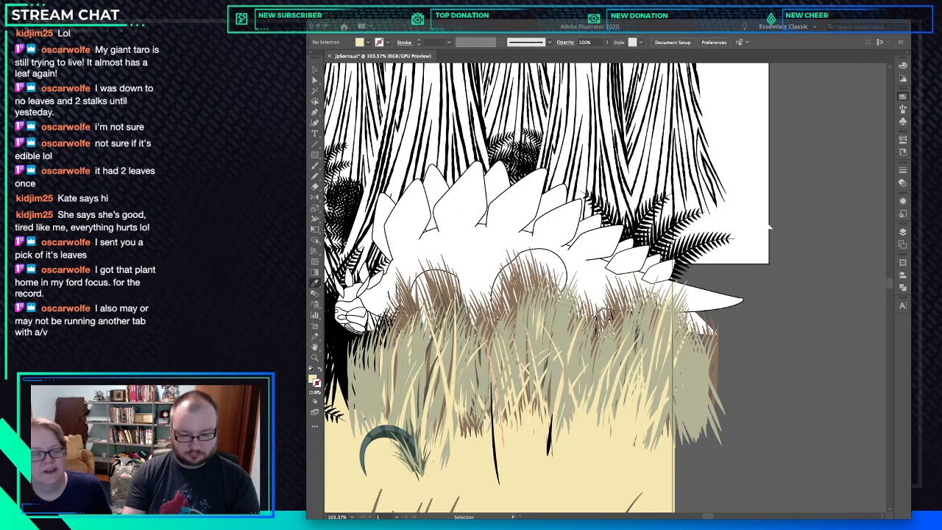
Recolour the bright green curved blades in the tuft below the black ferns with a sampled muted sage grass stroke.
key(super+0)
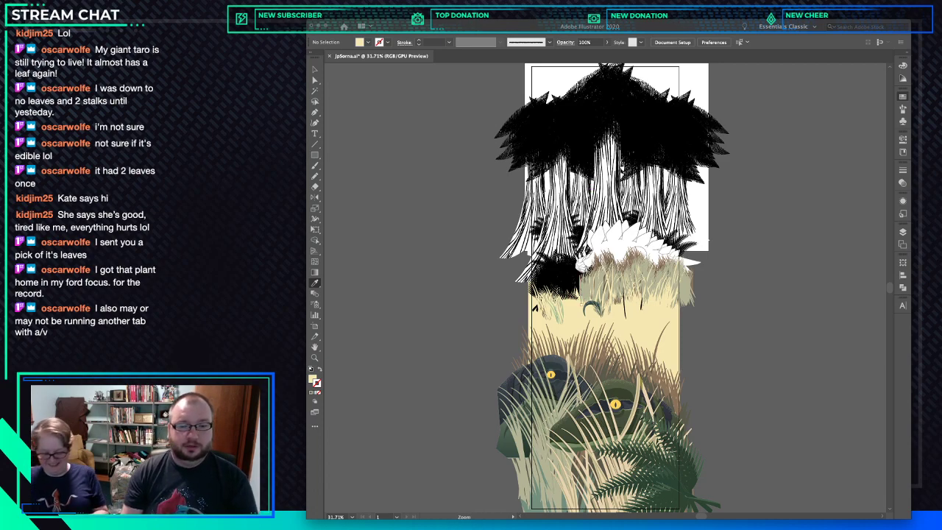
scroll(577, 284, up, 5)
scroll(577, 284, up, 1)
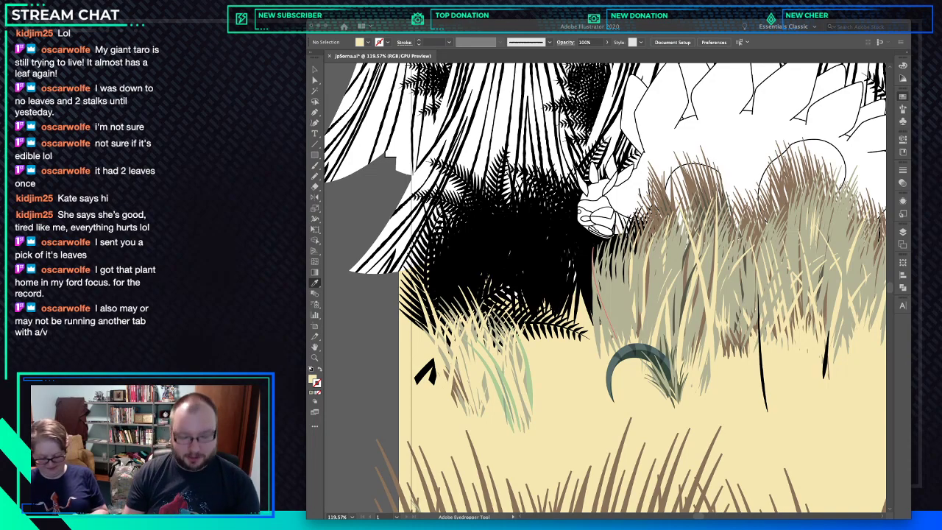
key(super+y)
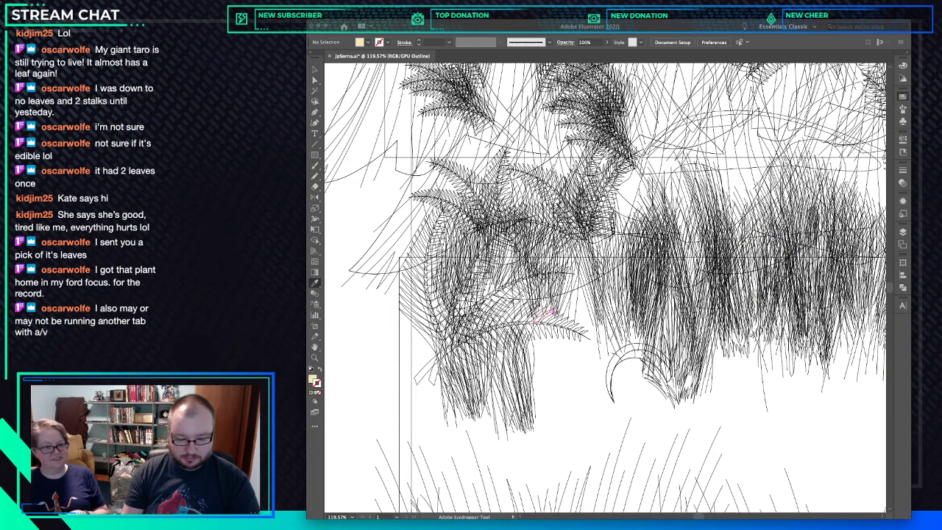
key(super+y)
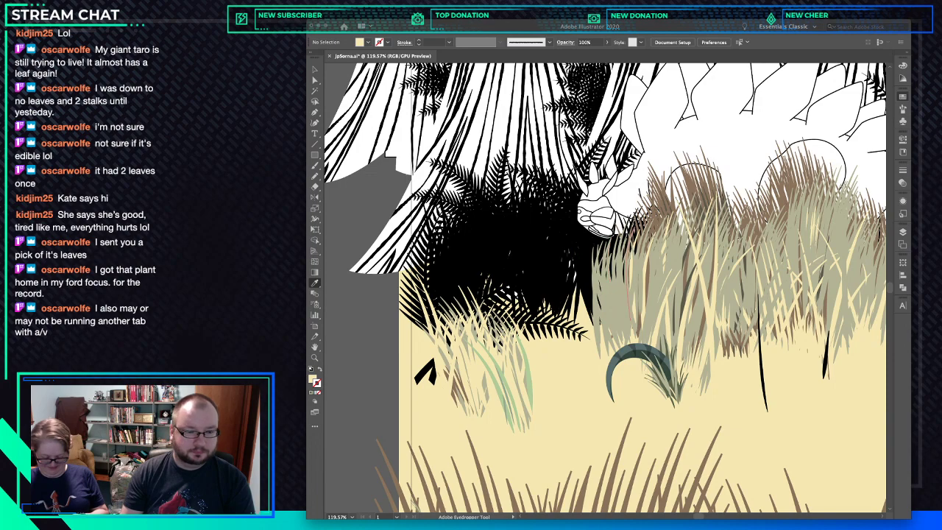
scroll(605, 287, right, 2)
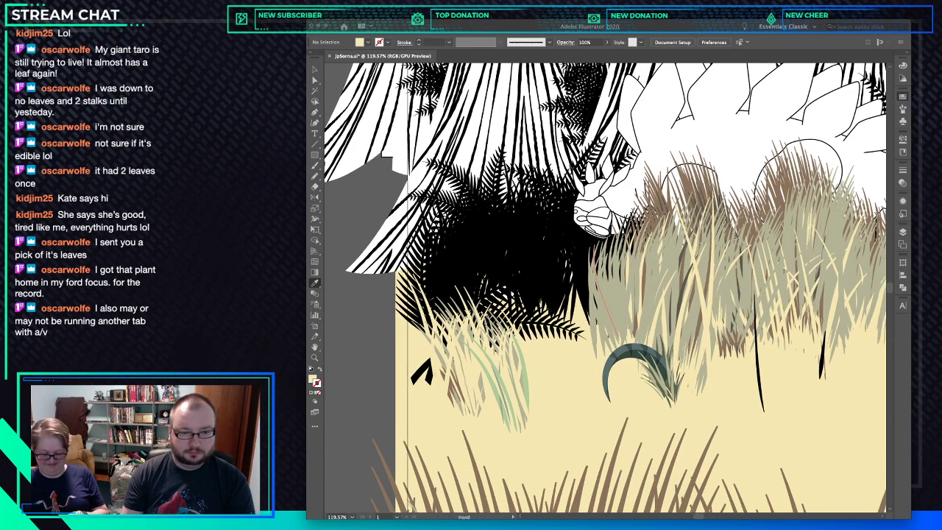
ctrl+click(495, 390)
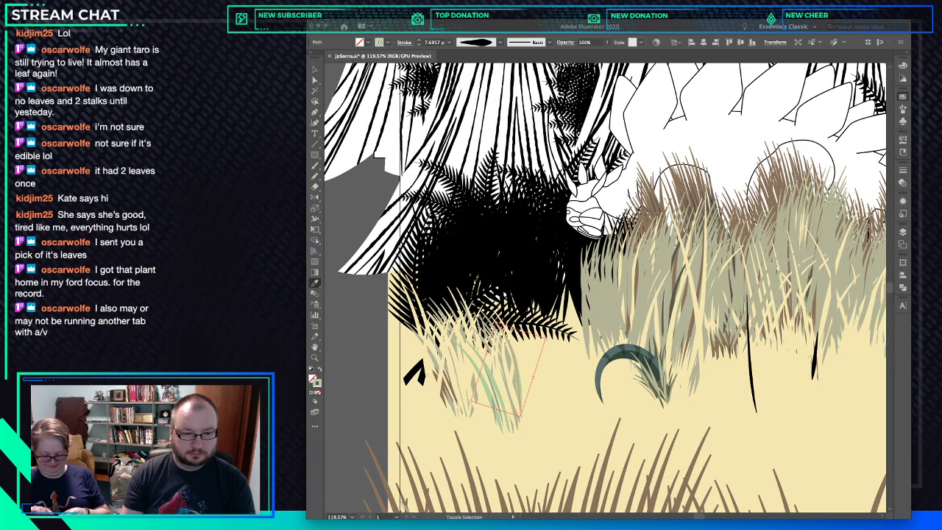
shift+super+click(495, 393)
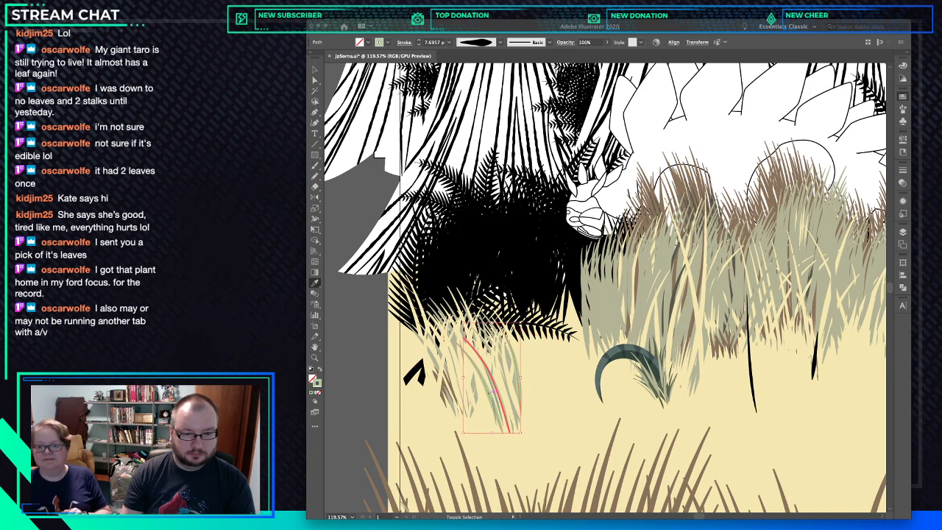
shift+super+click(491, 391)
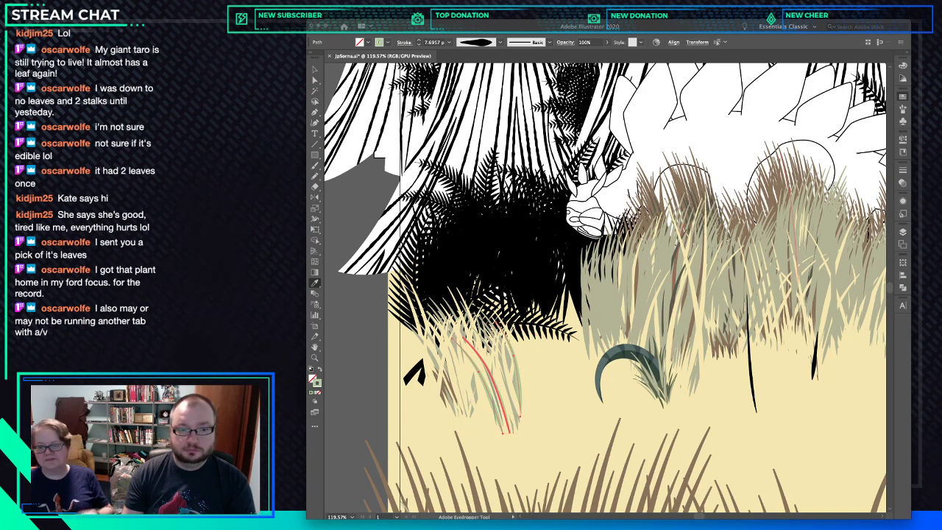
click(447, 388)
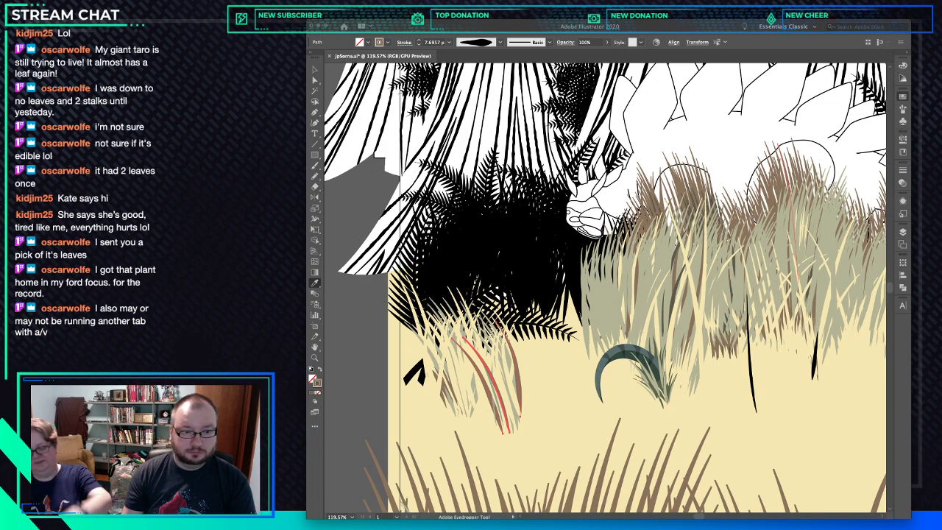
click(471, 383)
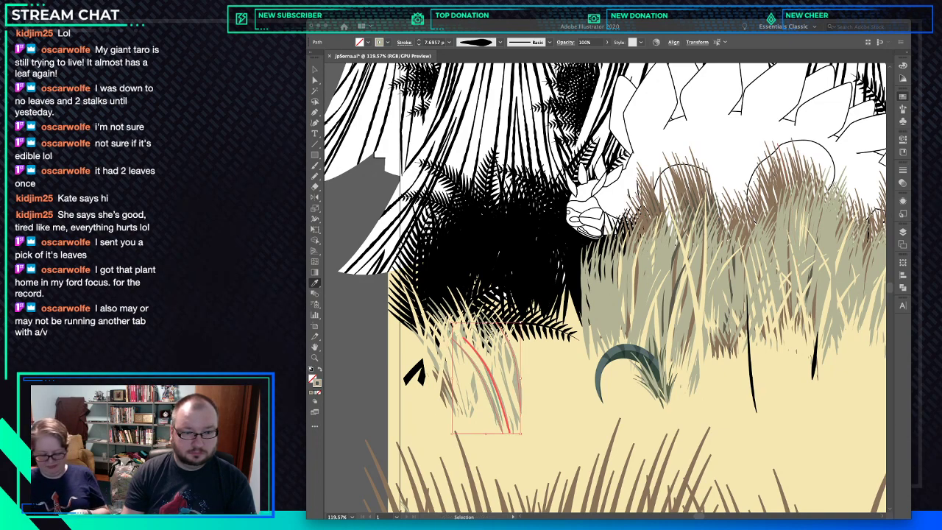
key(ctrl+shift+a)
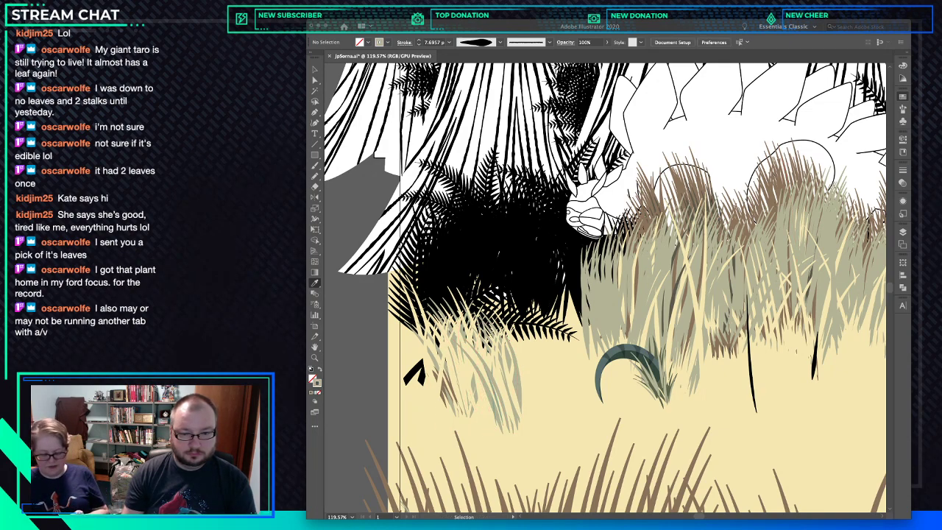
Try a straight blade with a sampled pale yellow stroke rising from the dark green tuft beside the curved claw shape, and undo it.
super+click(659, 380)
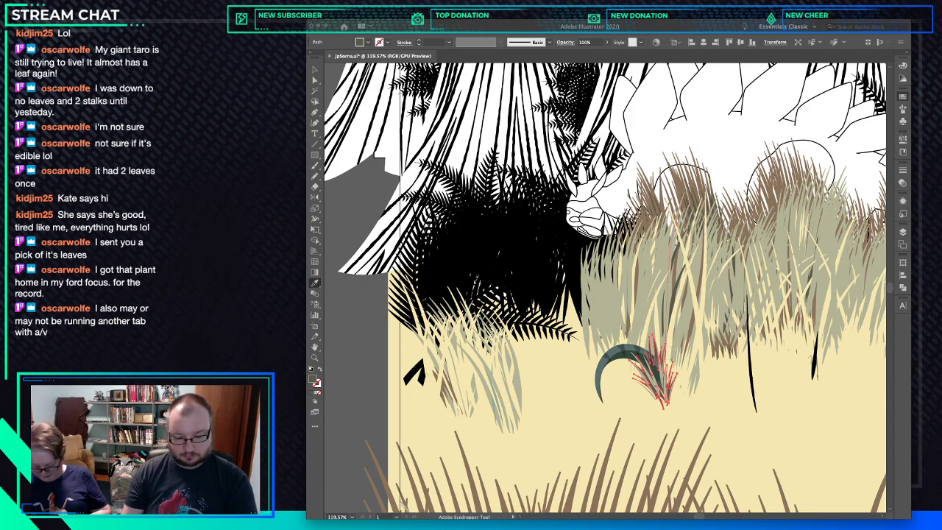
key(ctrl+shift+a)
key(p)
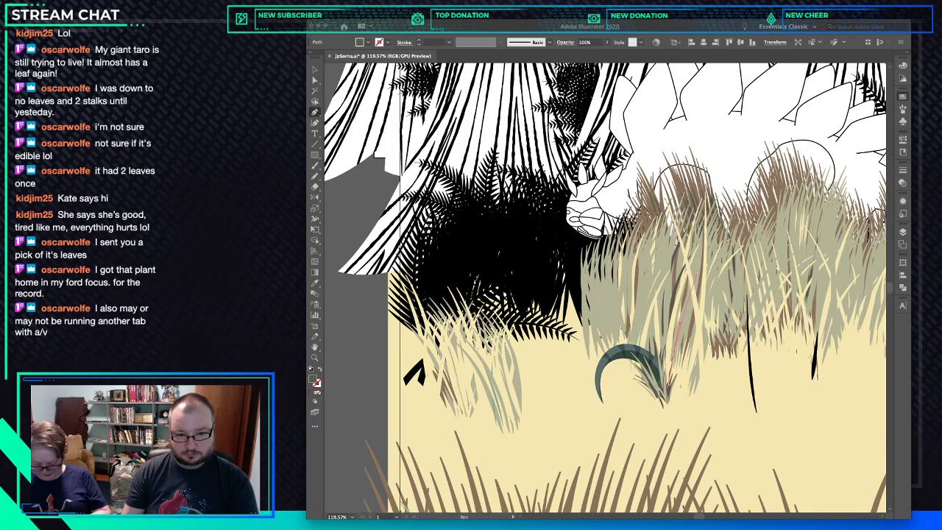
click(667, 396)
click(668, 397)
key(i)
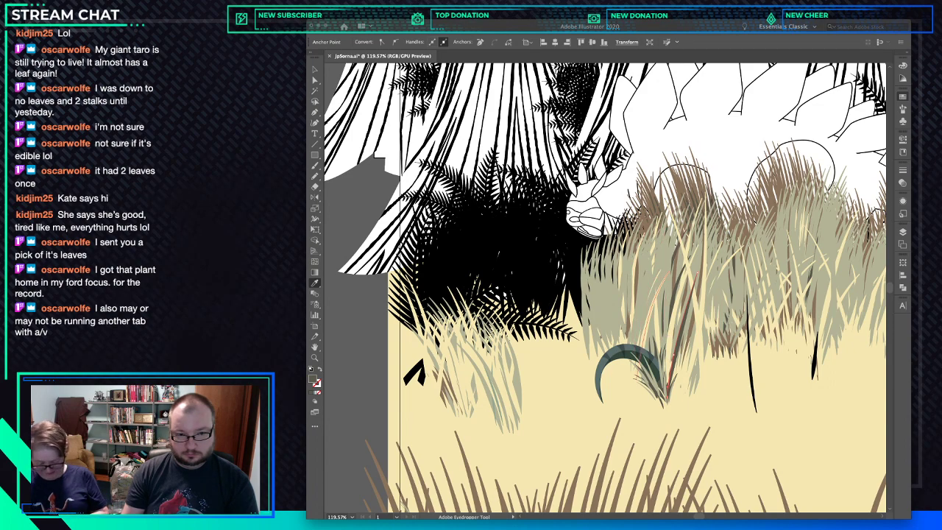
click(648, 298)
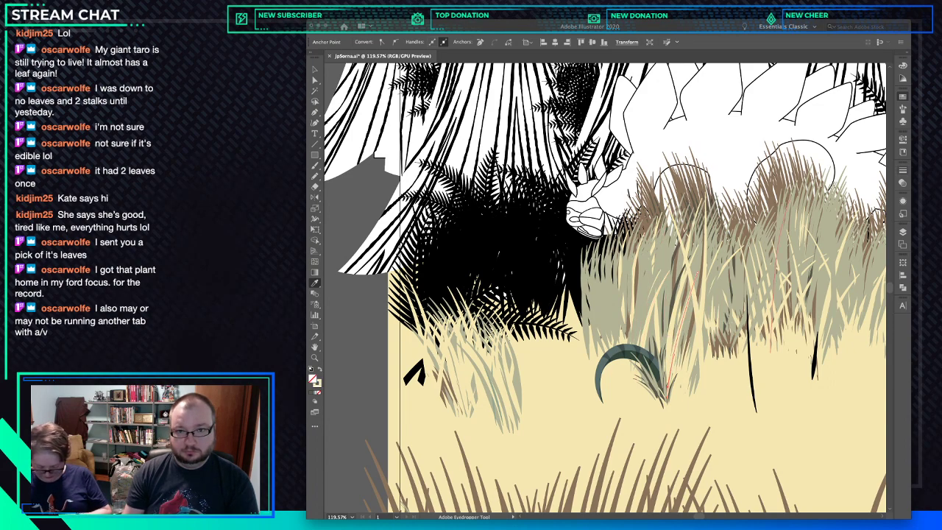
click(903, 170)
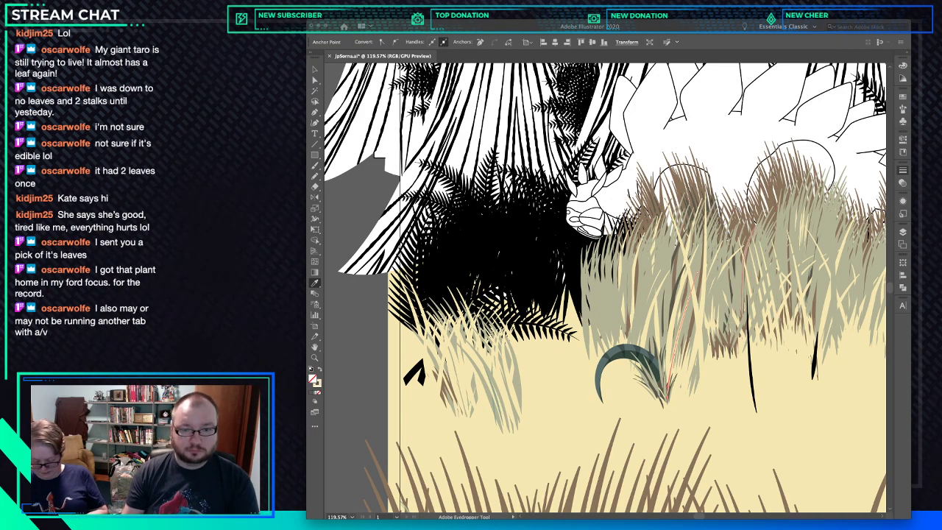
key(space)
drag(692, 295, 556, 316)
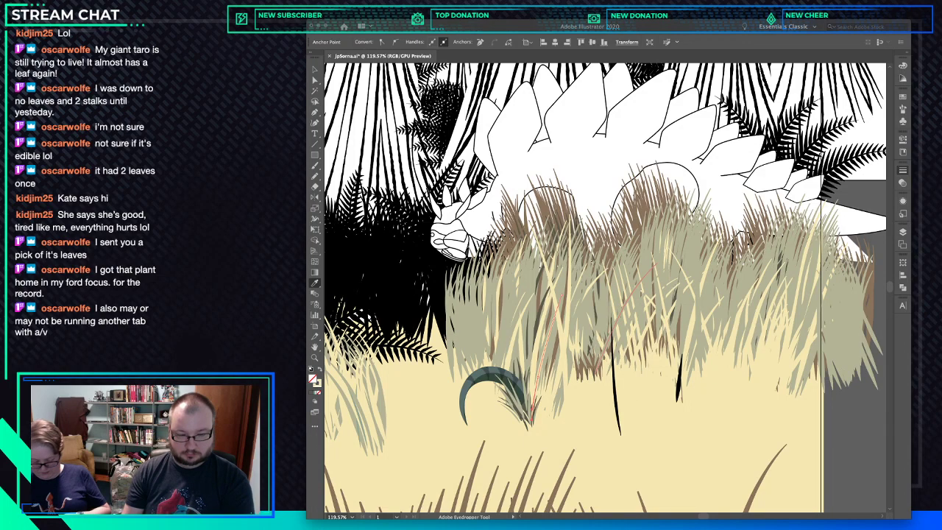
key(p)
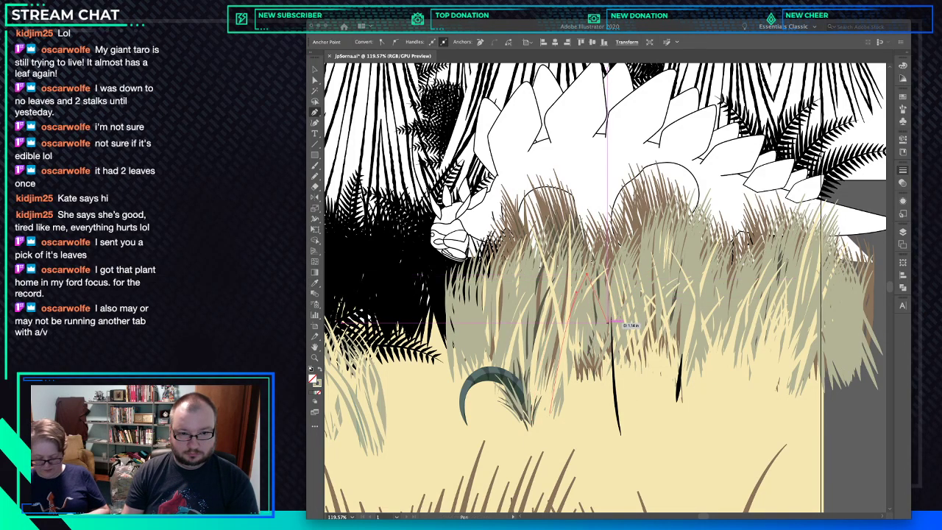
key(super+z)
key(super+shift+a)
Draw a slanting pale yellow blade over the grass's lower edge, crossing the long black stroke.
key(p)
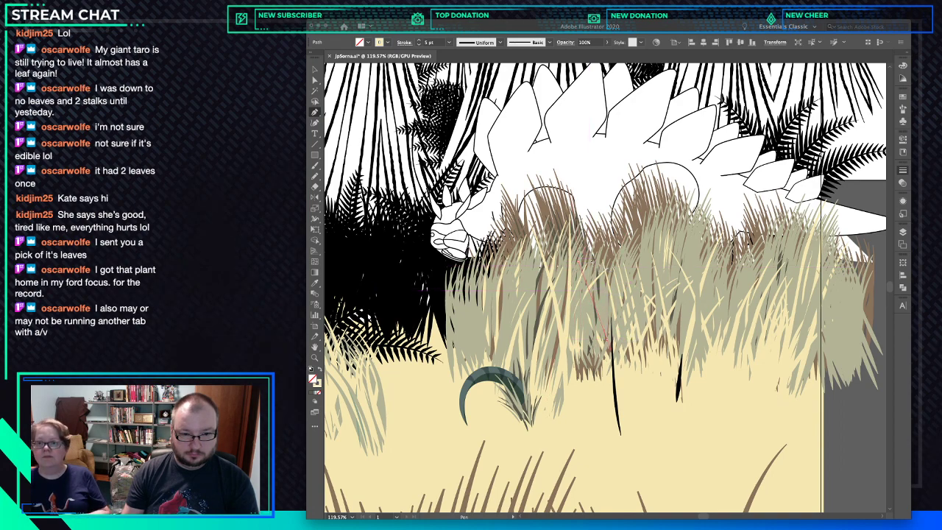
drag(599, 325, 622, 390)
click(621, 391)
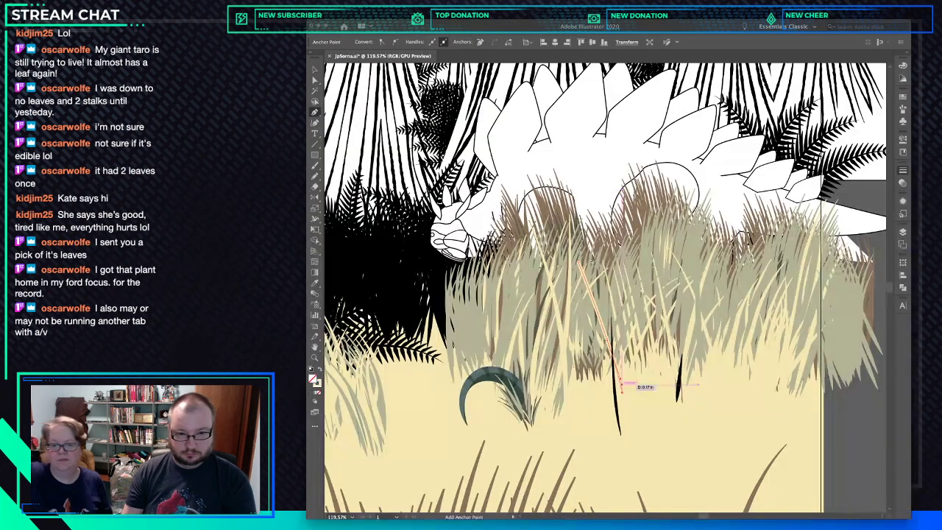
Match the newly drawn grass blade to the cream 5 pt tapered stroke with the Eyedropper and deselect it.
key(i)
super+click(613, 355)
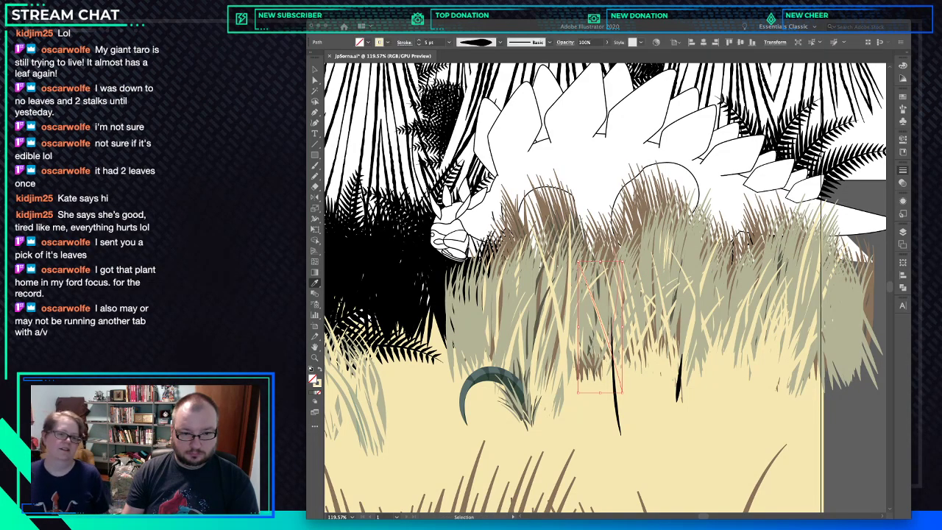
key(a)
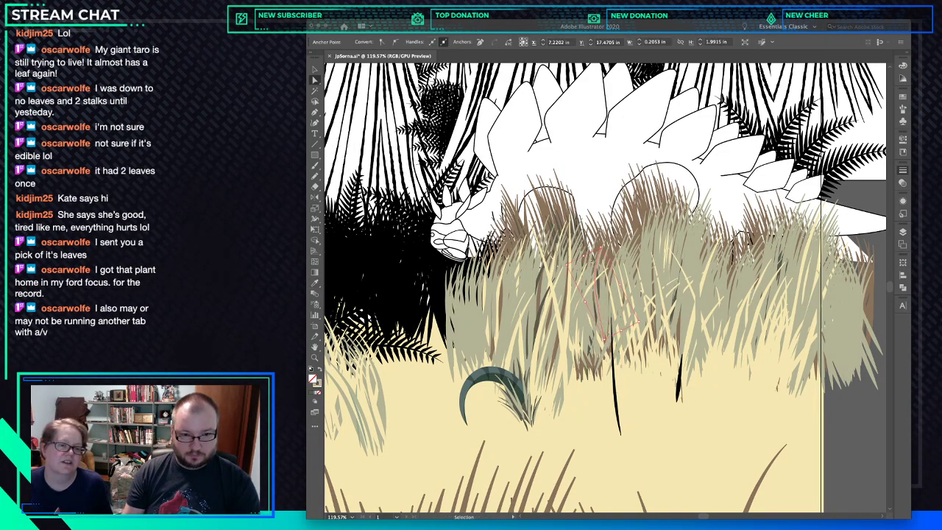
click(607, 337)
key(super+shift+a)
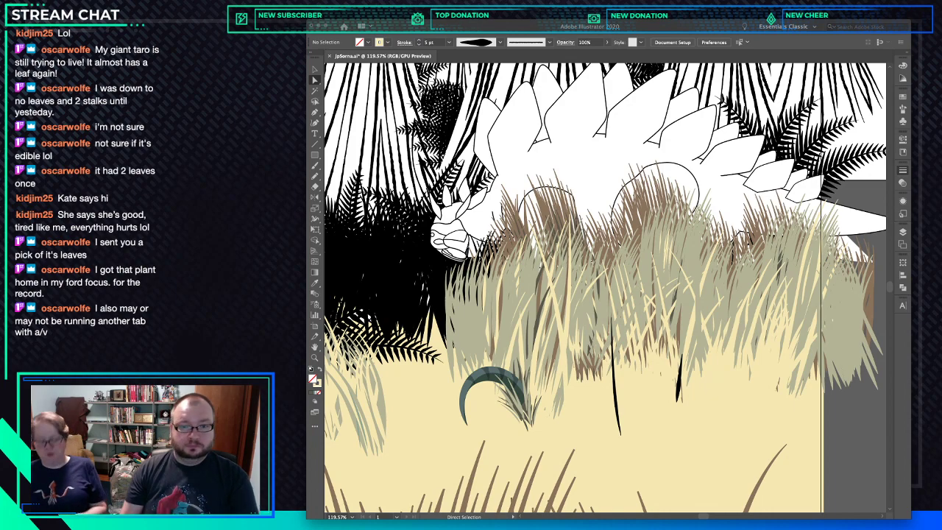
key(v)
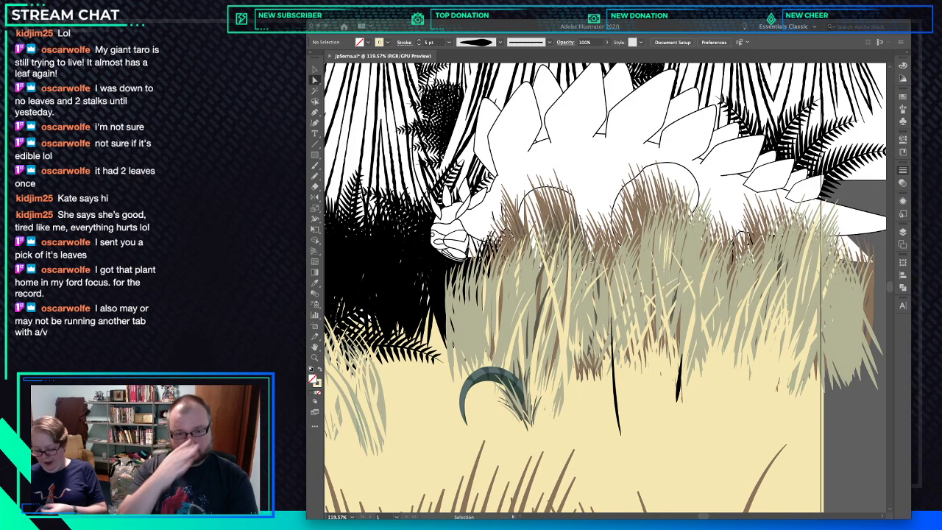
Draw a jagged Pencil shape over the brown tuft at the base of the grass clump and fill it with cream.
key(super+0)
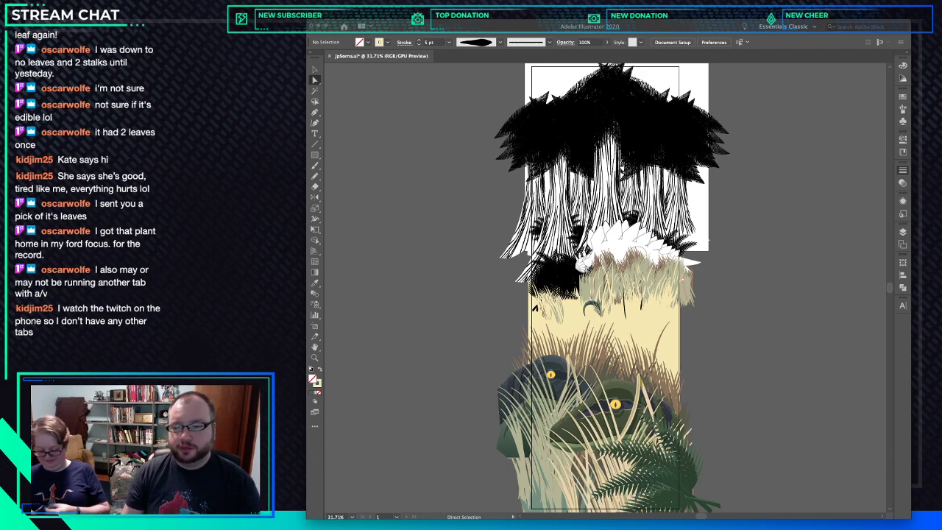
key(z)
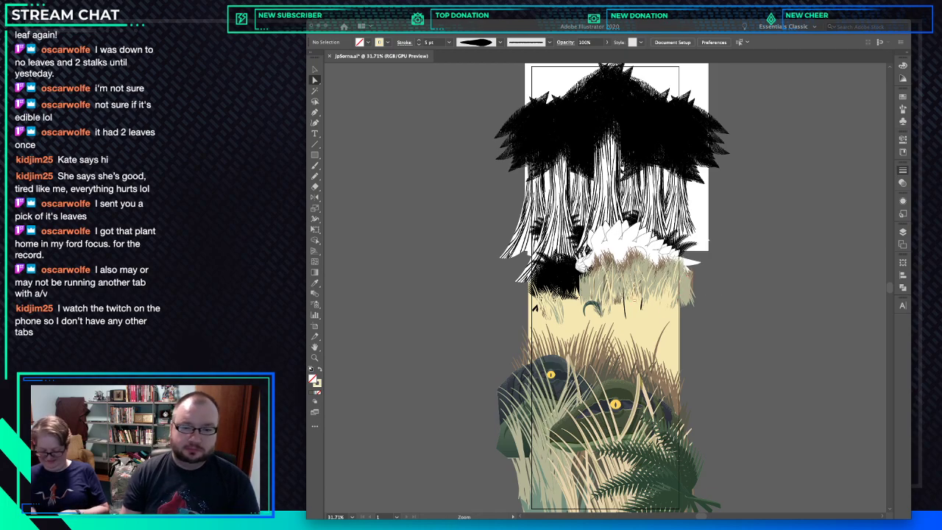
mouse_move(610, 267)
mouse_down()
mouse_move(666, 273)
mouse_move(563, 195)
mouse_up()
key(space)
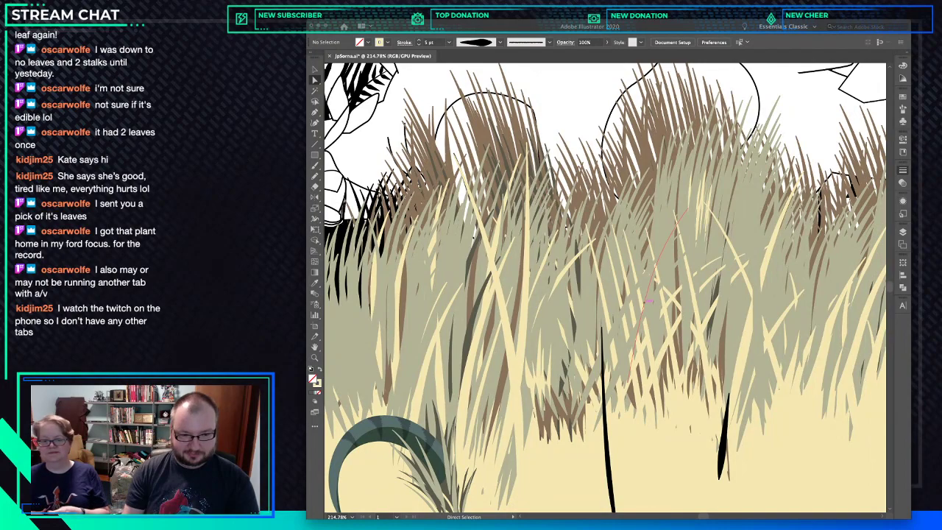
mouse_move(532, 423)
mouse_down()
mouse_move(529, 387)
mouse_move(542, 374)
mouse_up()
drag(549, 405, 546, 380)
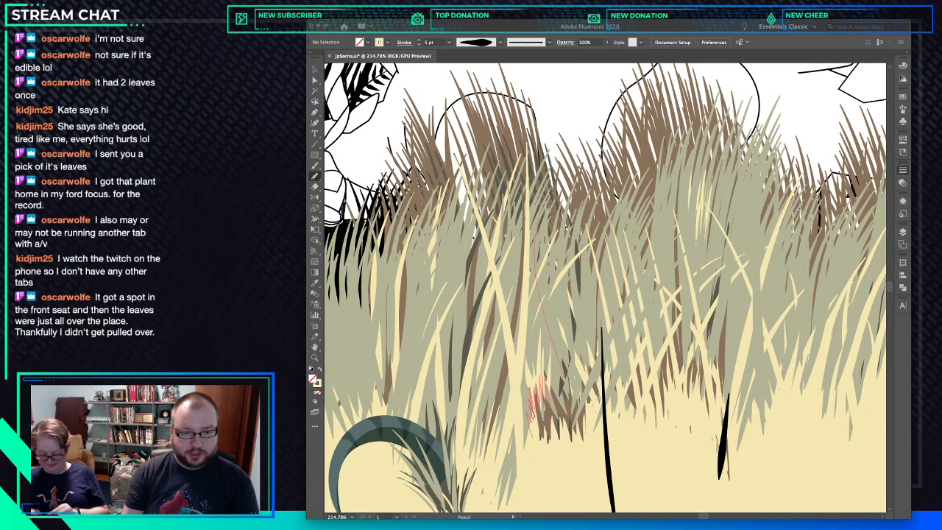
mouse_move(561, 437)
mouse_down()
mouse_move(559, 424)
mouse_move(537, 431)
mouse_up()
drag(535, 444, 533, 431)
key(ctrl+a)
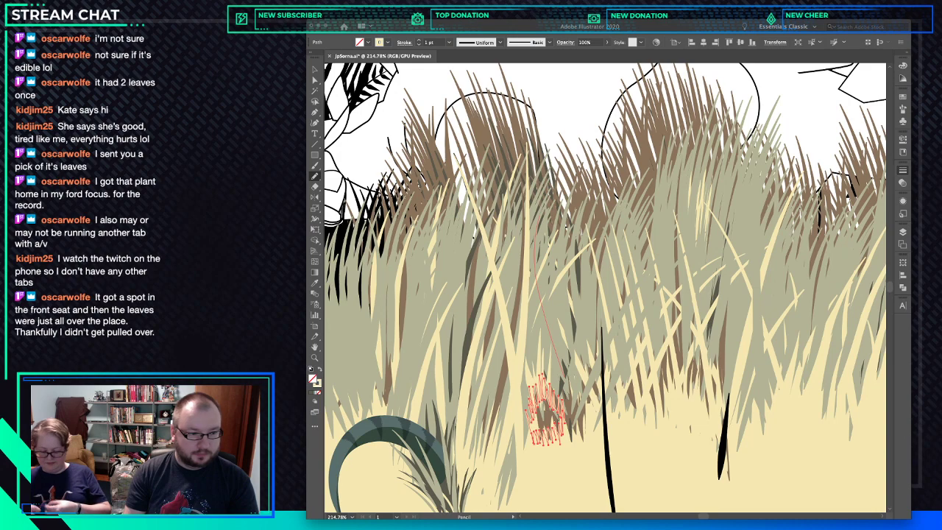
key(shift+x)
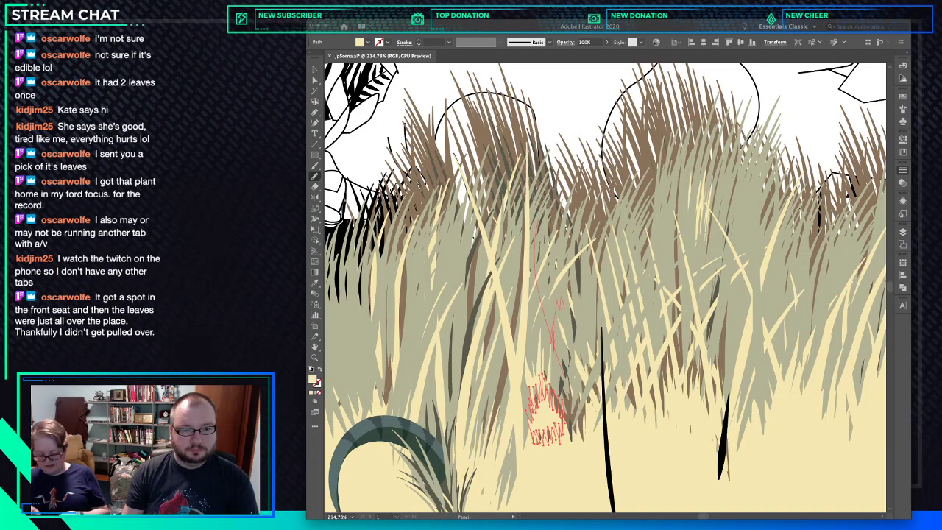
Draw a second, narrow jagged Pencil shape in the olive grass above the tuft, filled with the same cream as the first.
drag(554, 349, 565, 358)
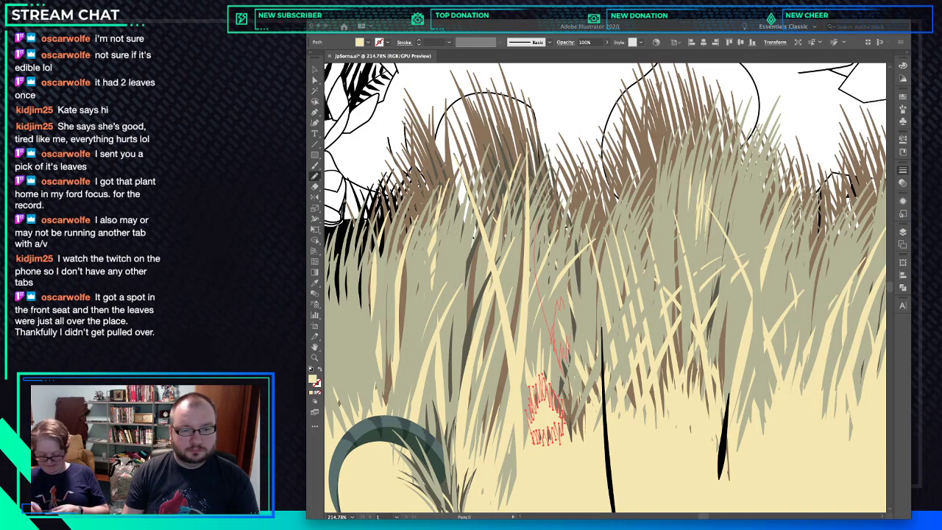
drag(566, 358, 565, 358)
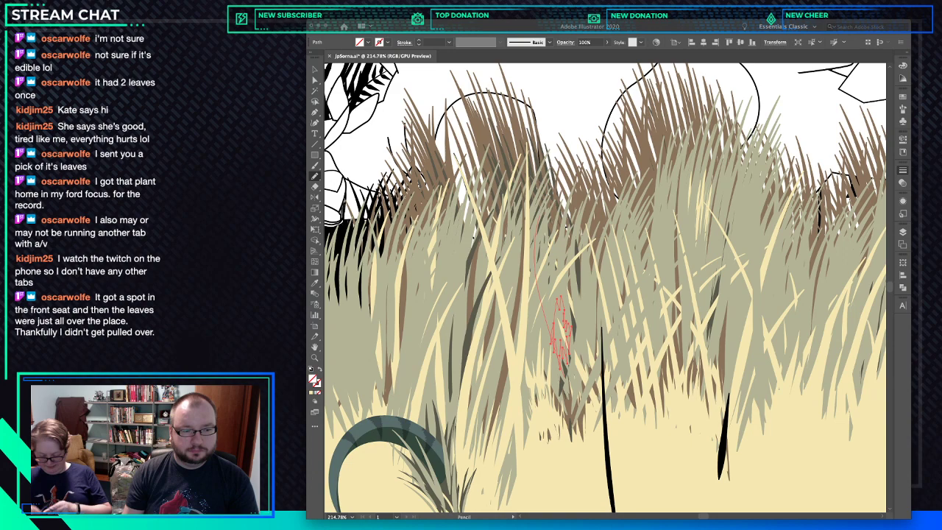
key(i)
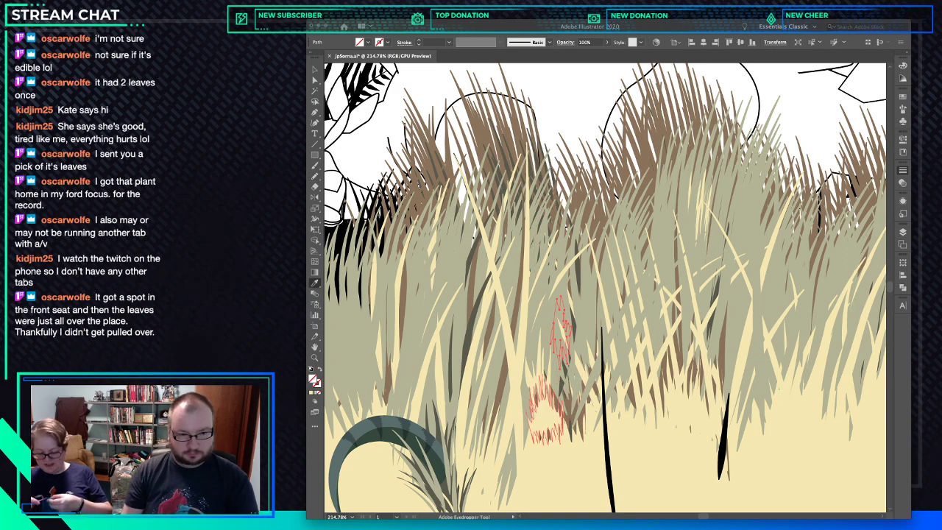
click(547, 413)
key(ctrl+z)
key(ctrl+z)
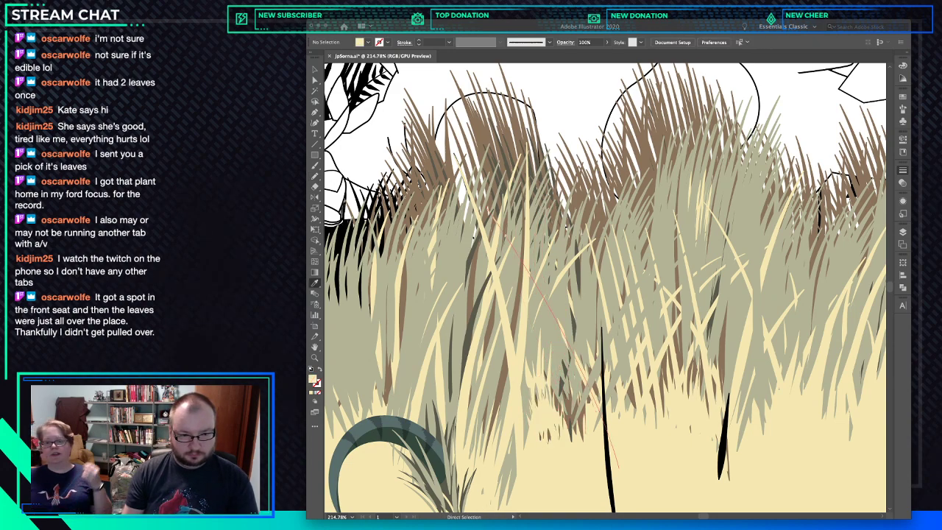
key(ctrl+shift+z)
key(ctrl+shift+z)
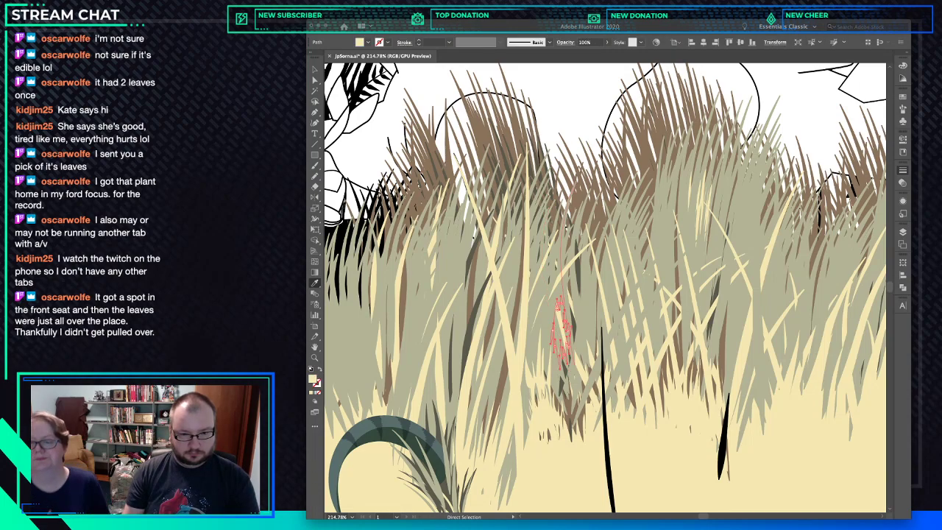
Restyle the narrow jagged shape by sampling the tapered stroke of a grass blade to its right, and deselect it.
key(ctrl+minus)
key(ctrl+minus)
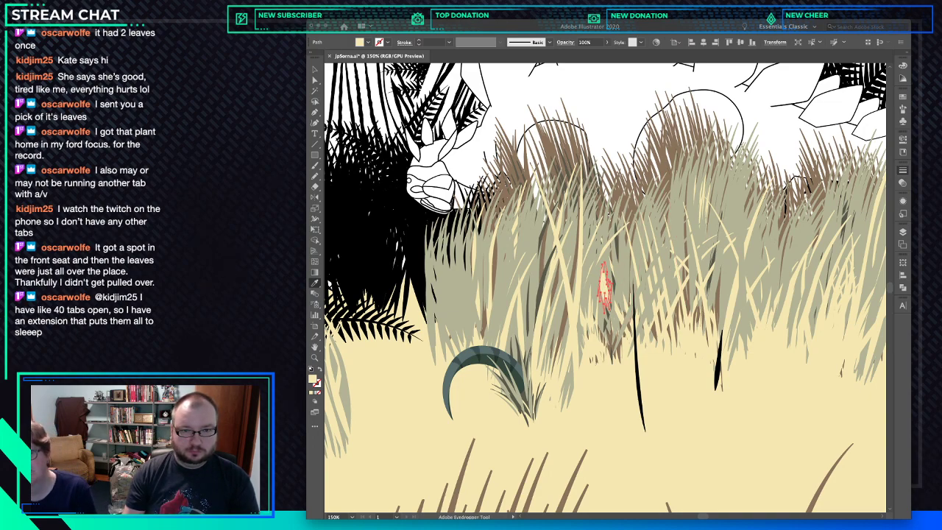
click(680, 284)
key(ctrl)
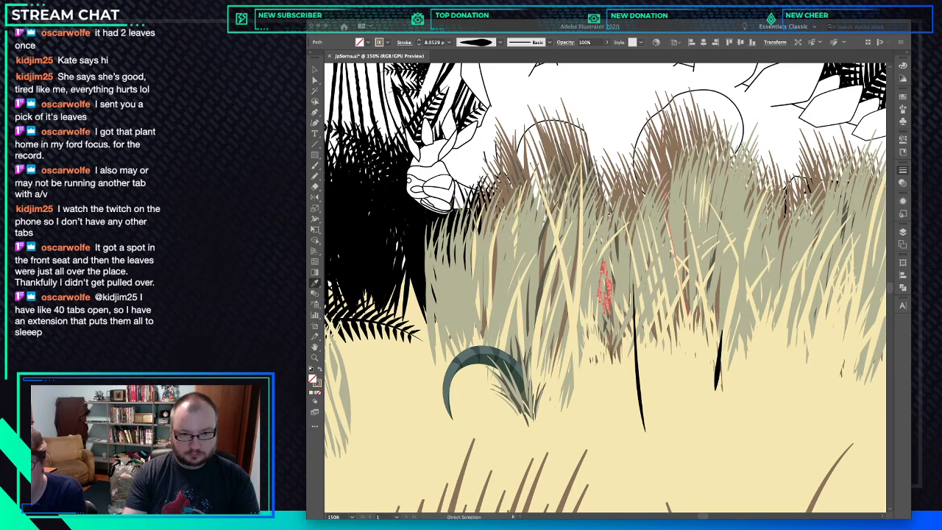
super+click(684, 361)
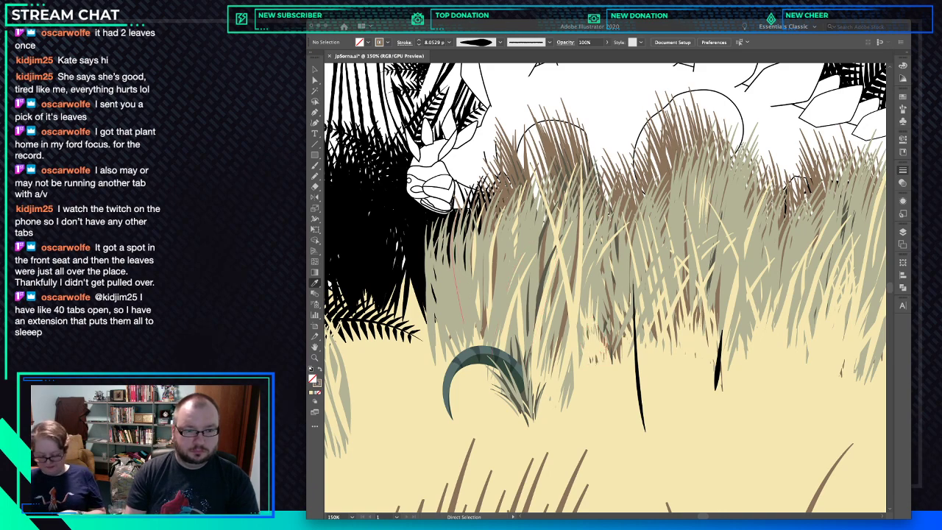
Apply a neighbouring grass blade's stroke style to a blade near the clump's left edge and shift it slightly down.
key(alt)
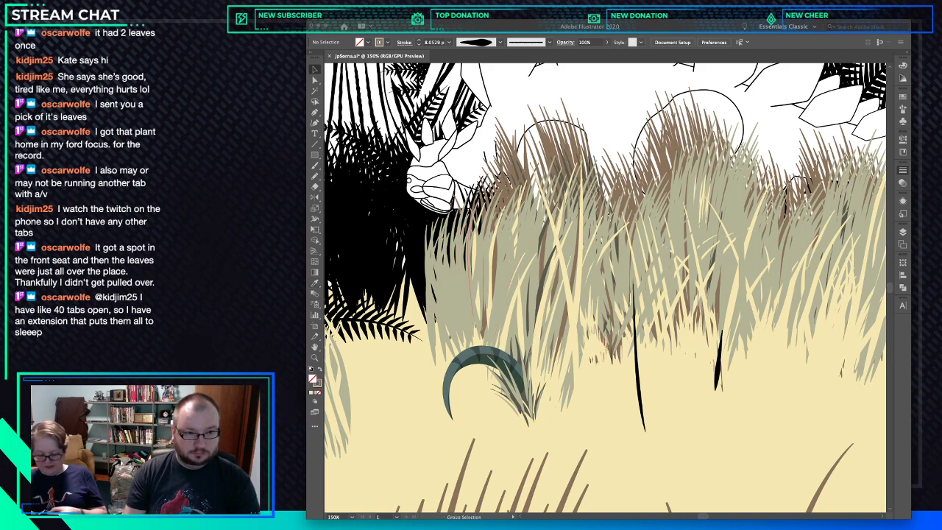
alt+click(482, 291)
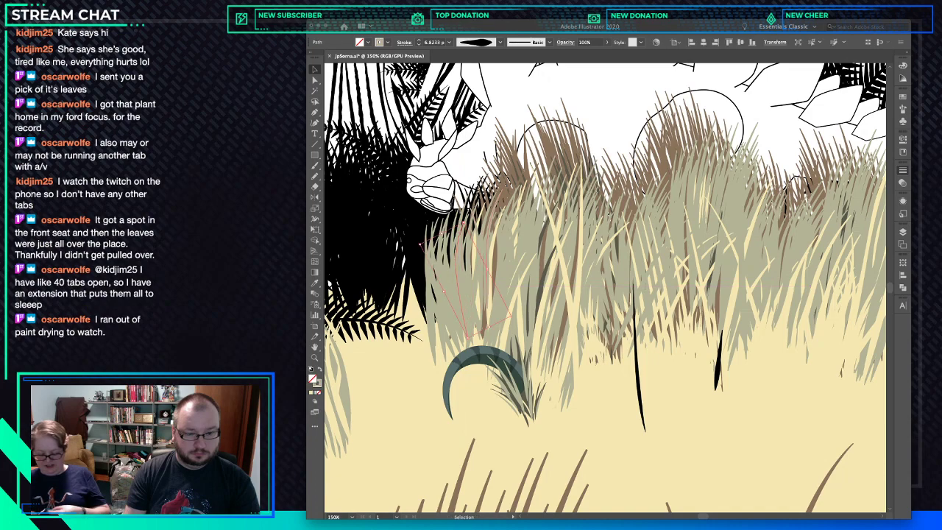
key(i)
click(492, 268)
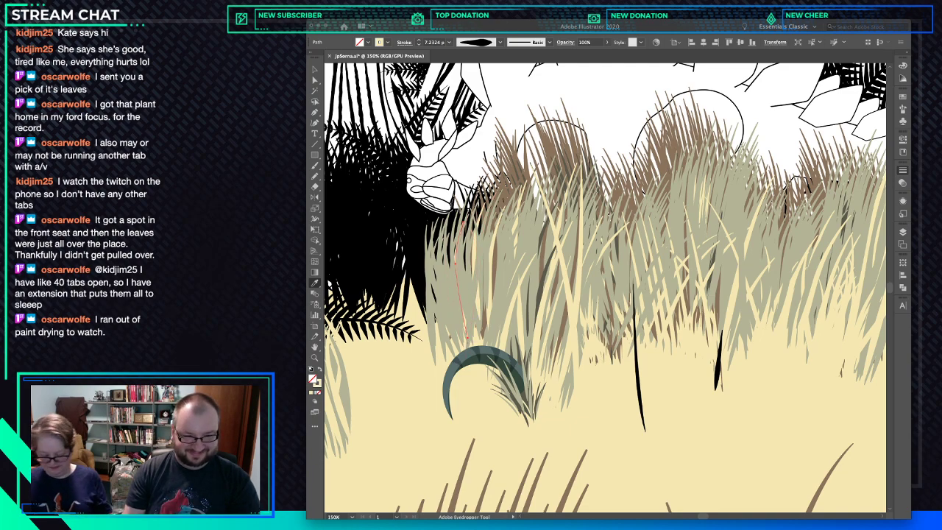
key(v)
drag(468, 337, 470, 345)
Adjust the positions of the grass blades along the clump's left edge, shifting the outermost one slightly right.
key(a)
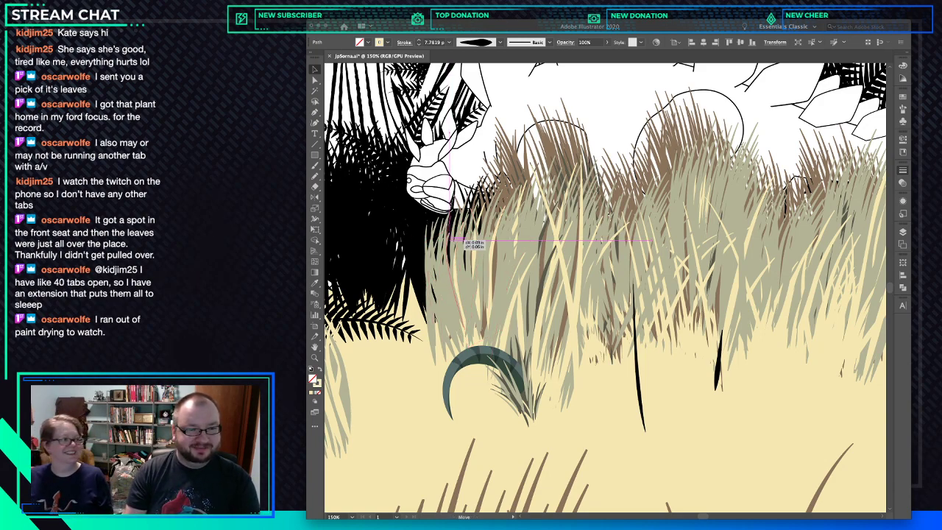
click(465, 247)
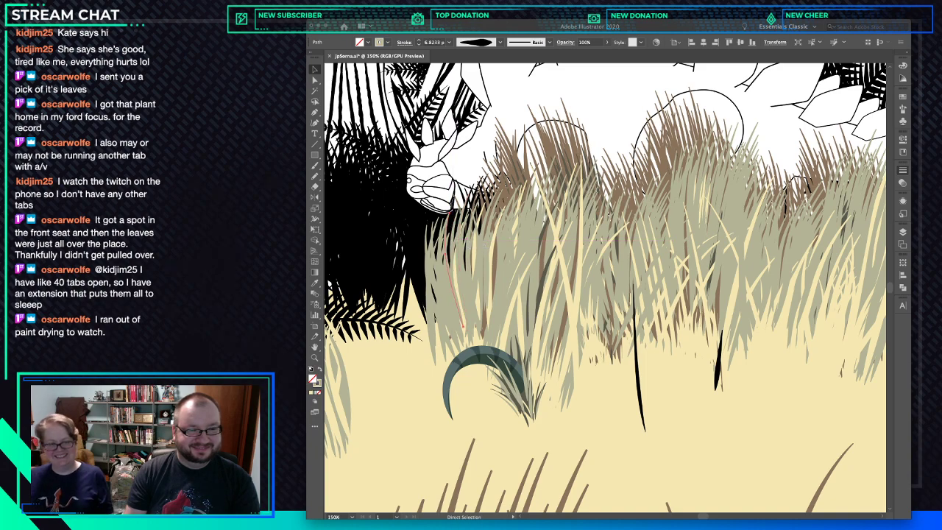
click(443, 274)
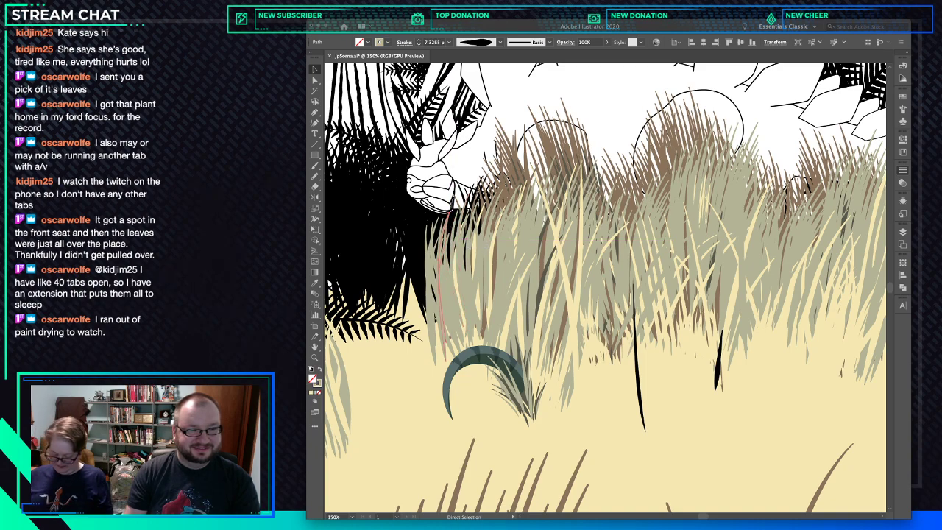
click(475, 240)
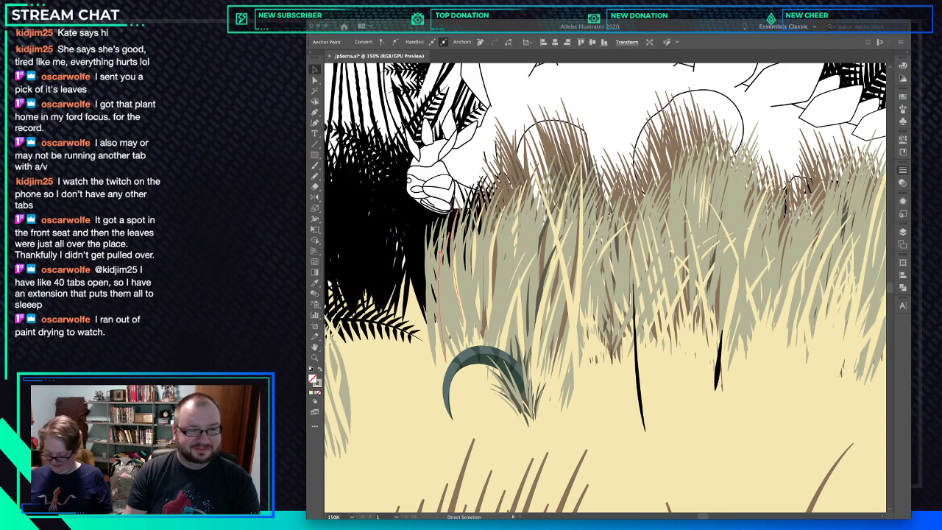
key(v)
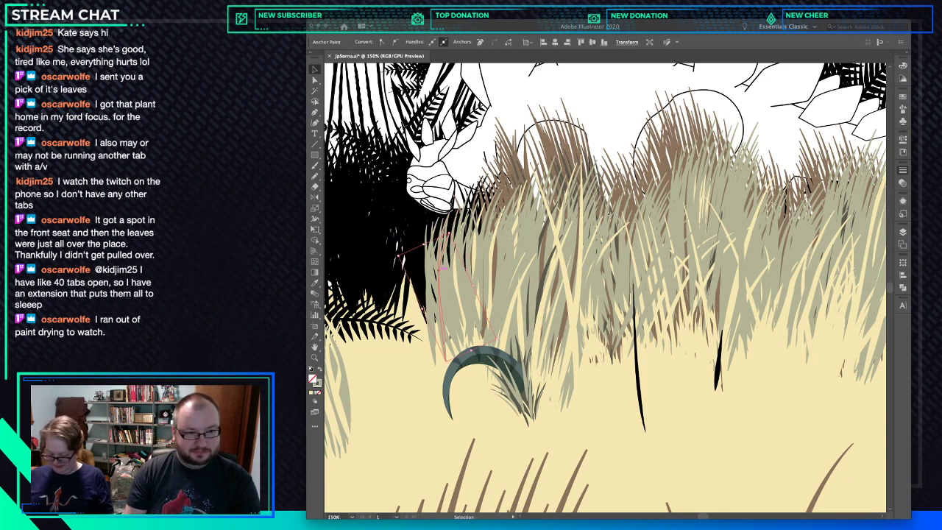
drag(440, 262, 445, 263)
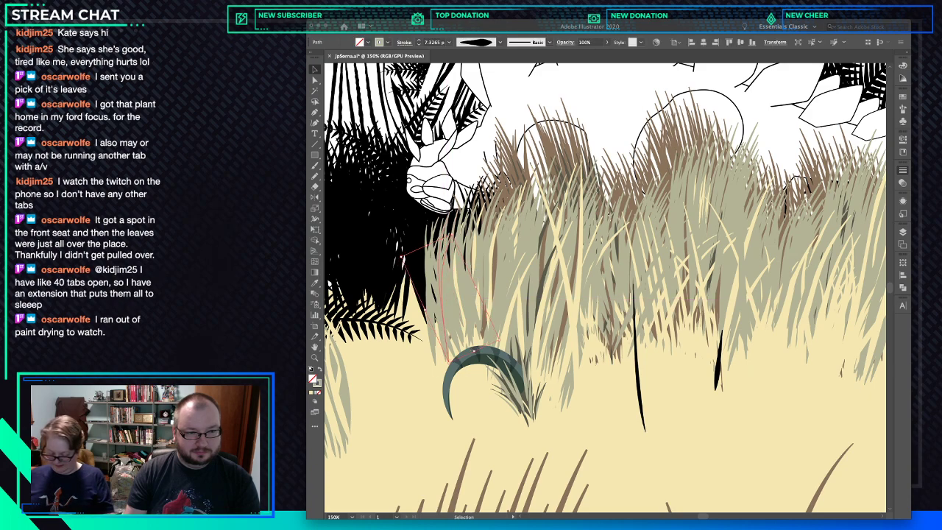
Draw a jagged Pencil shape at the grass base beside the teal curved shape and fill it with sampled cream.
key(n)
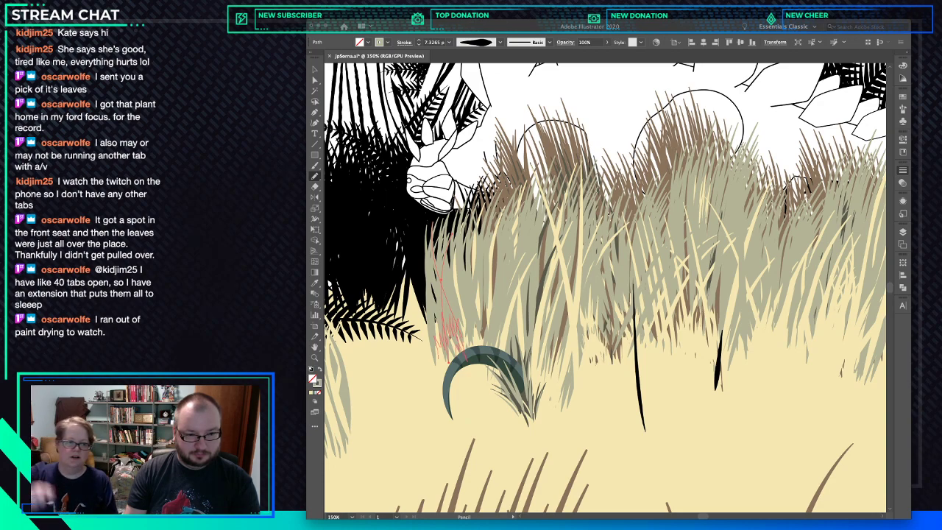
drag(441, 368, 450, 339)
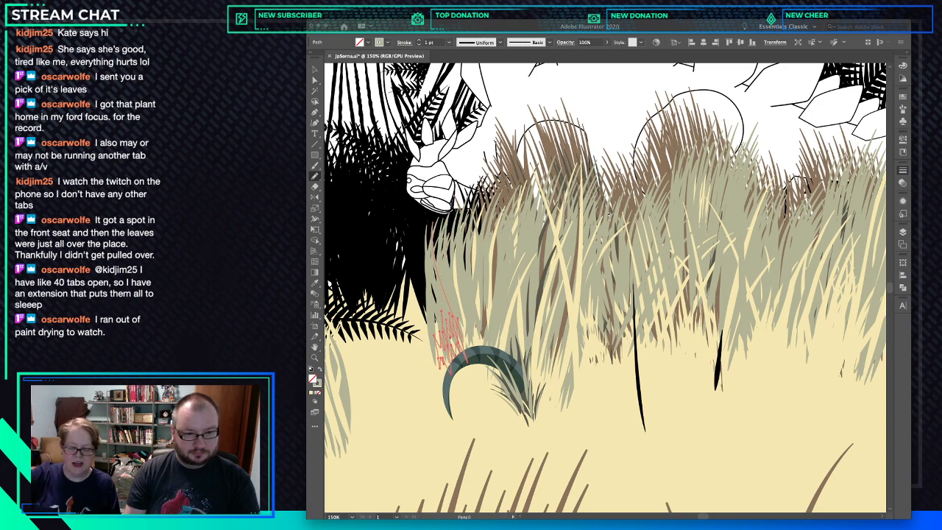
drag(549, 415, 581, 206)
key(i)
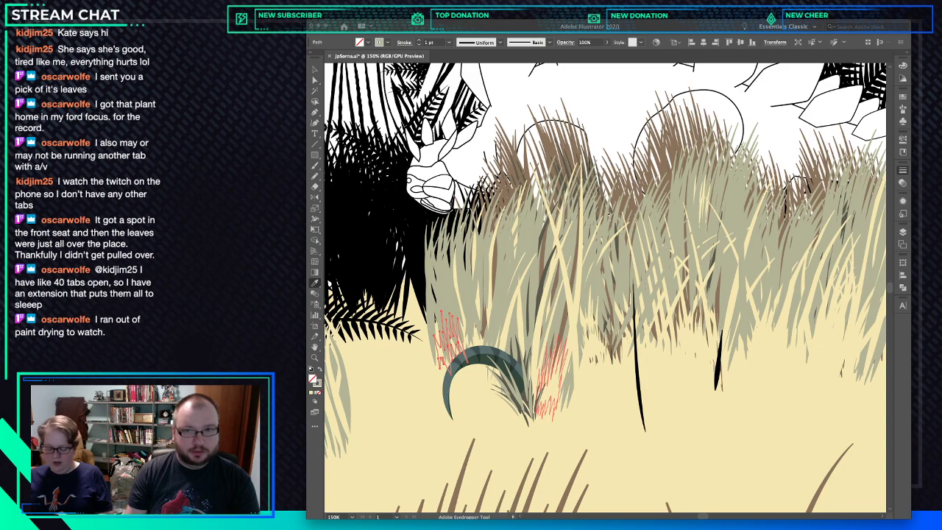
click(558, 372)
click(902, 97)
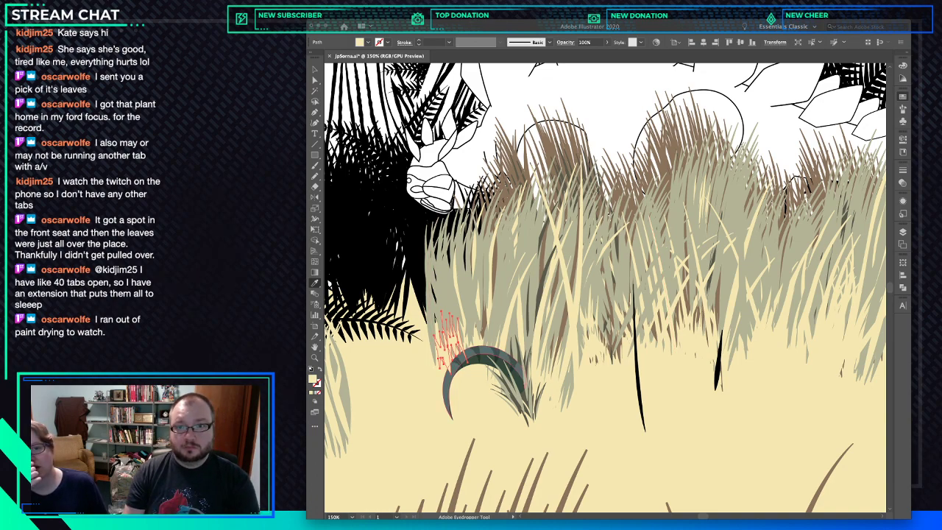
Draw a curved Pen blade from the black foliage down to the teal curved shape and give it a cream 4 pt tapered stroke.
key(n)
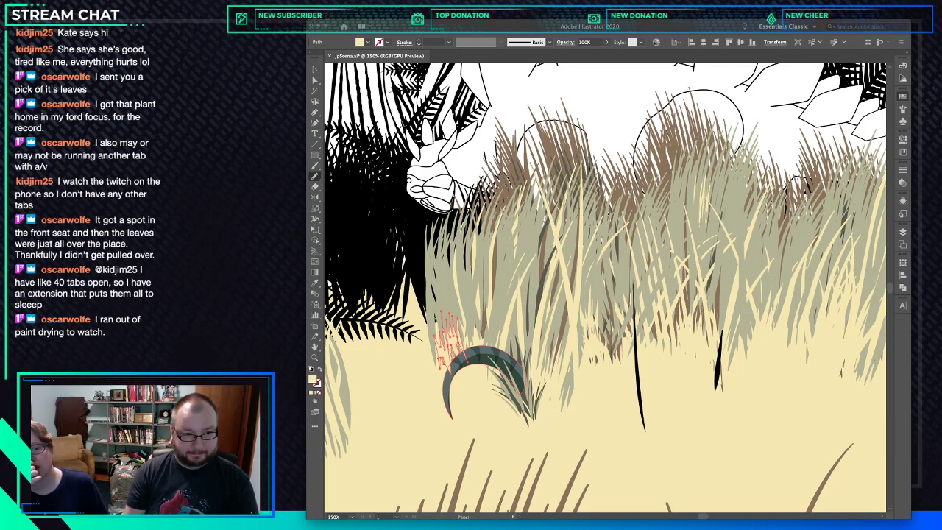
key(p)
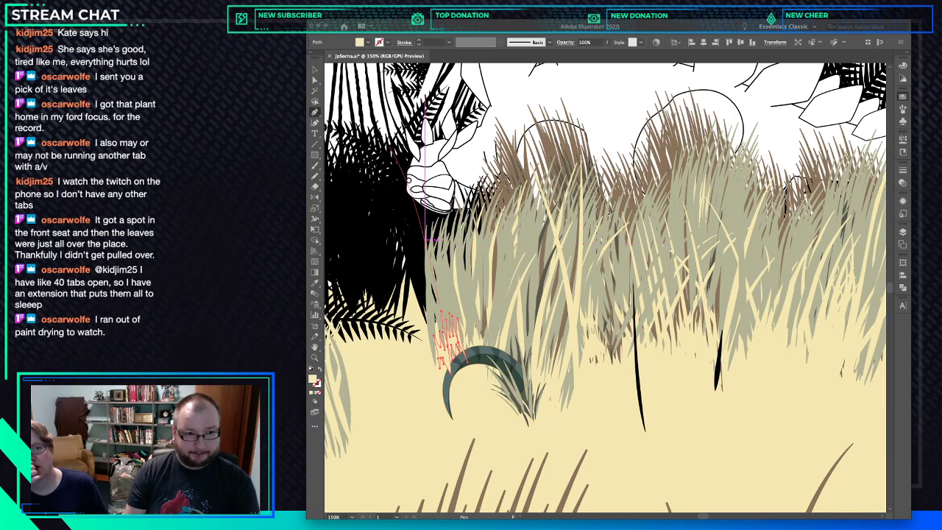
click(411, 239)
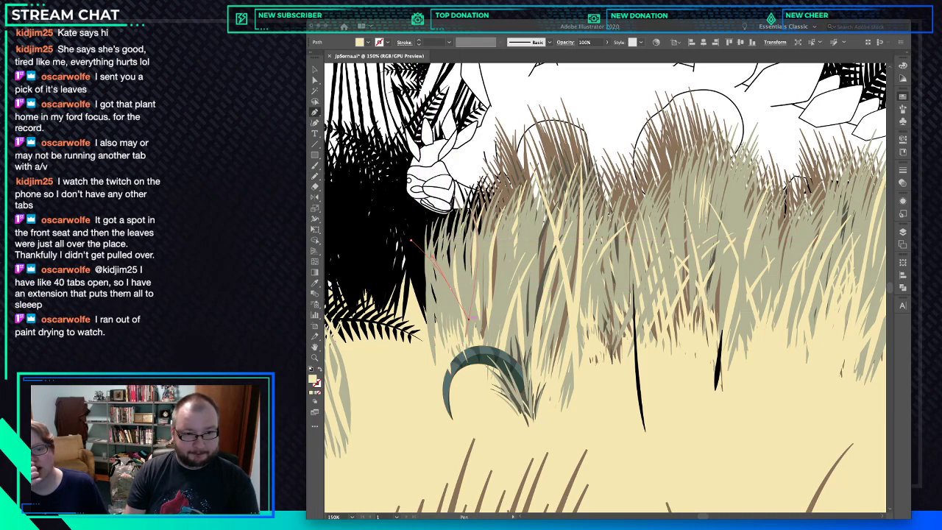
drag(476, 346, 500, 343)
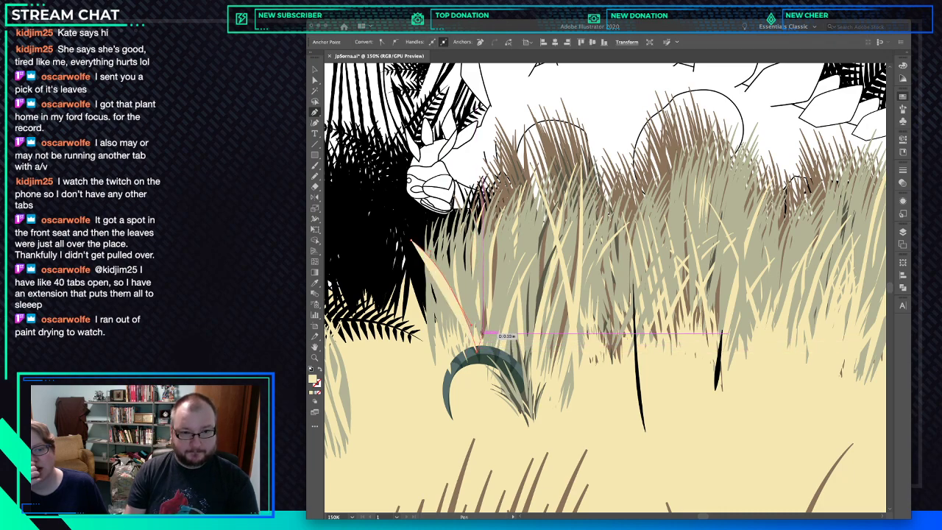
key(i)
key(shift+x)
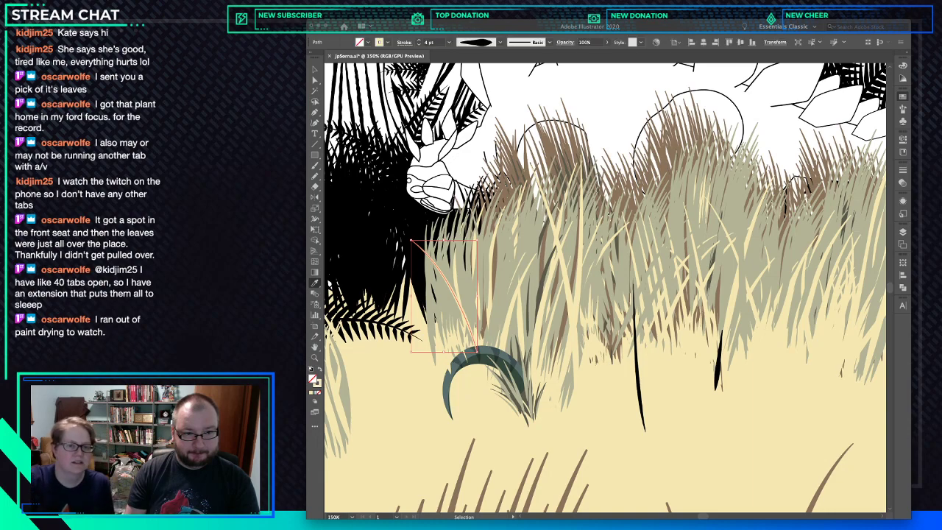
key(super+shift+a)
super+click(445, 276)
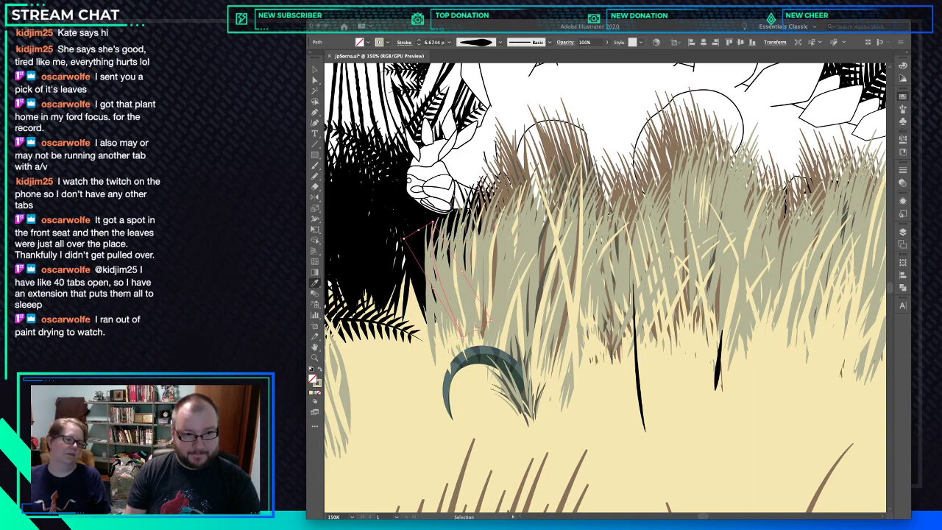
super+click(451, 285)
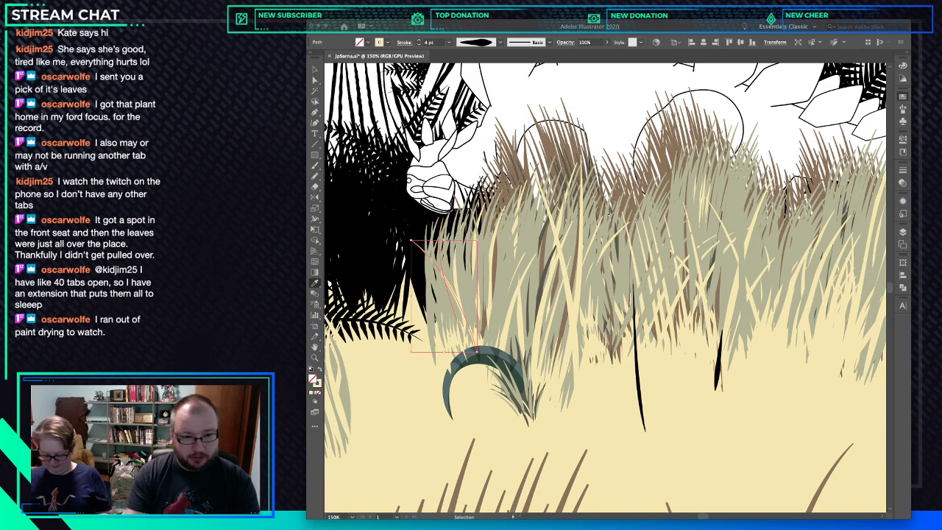
key(super+0)
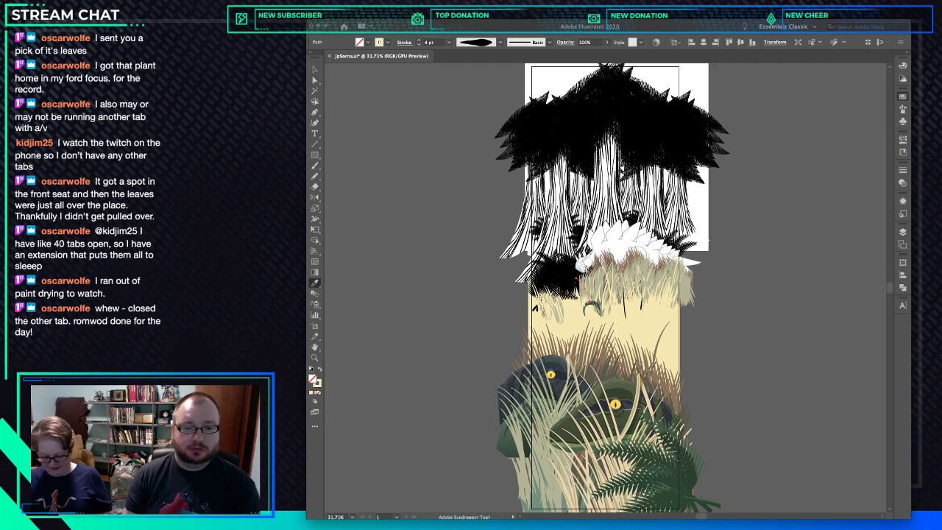
key(space)
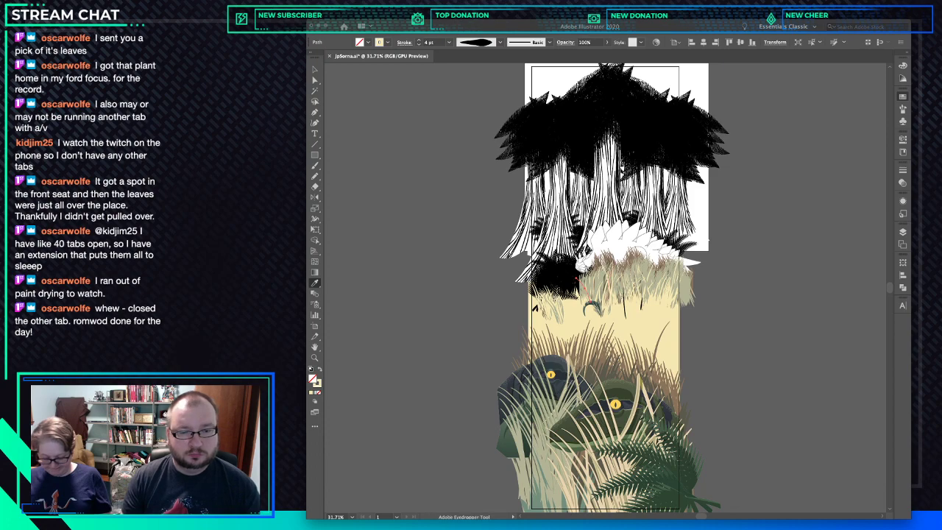
drag(567, 277, 621, 277)
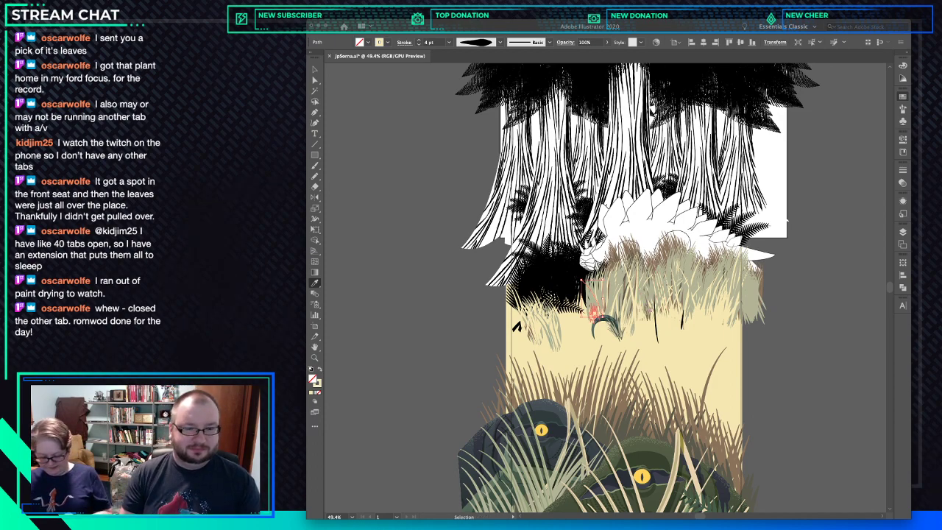
key(super+shift+a)
scroll(592, 280, up, 10)
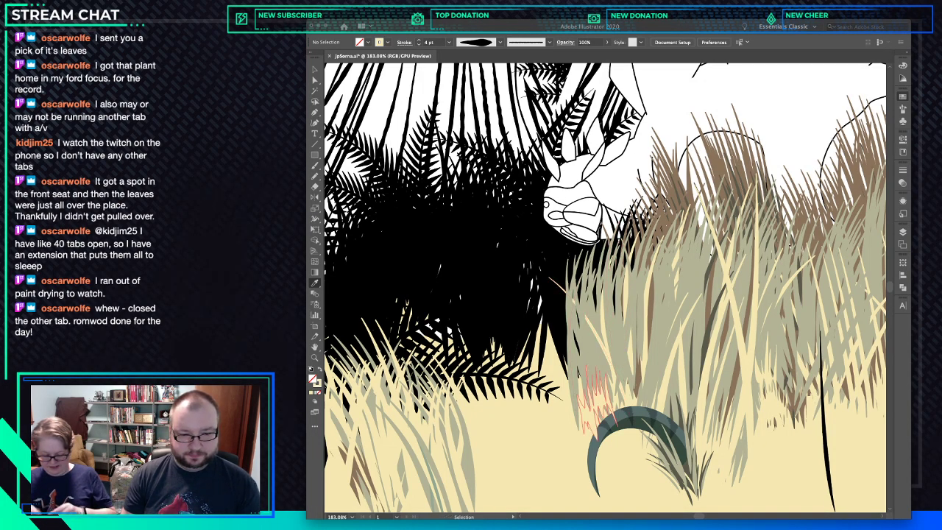
super+click(597, 397)
key(Delete)
super+click(593, 383)
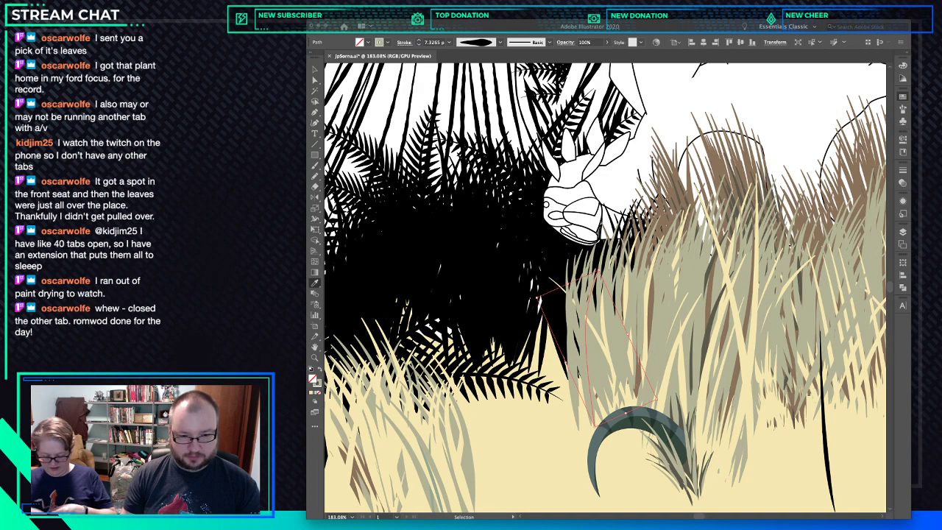
key(super+z)
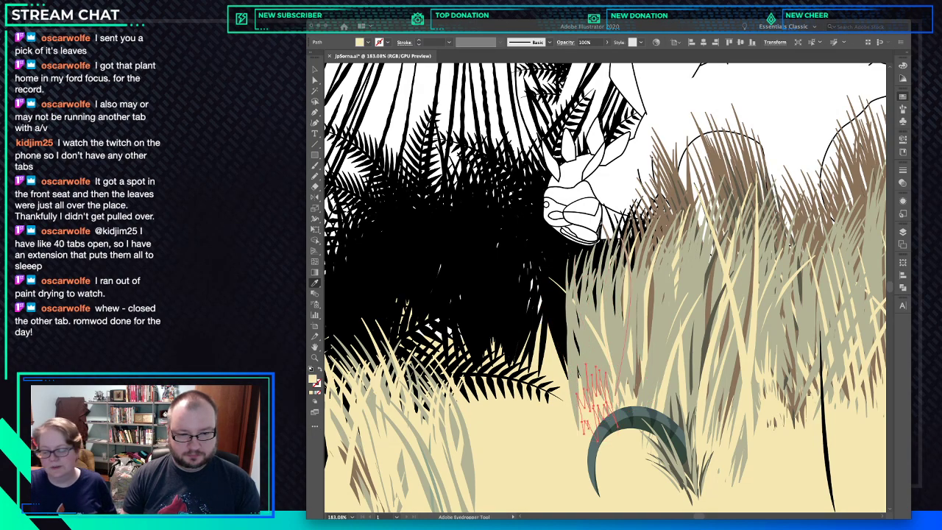
Narrow the jagged cream shape beside the teal curve and stretch it taller both upward and downward.
key(v)
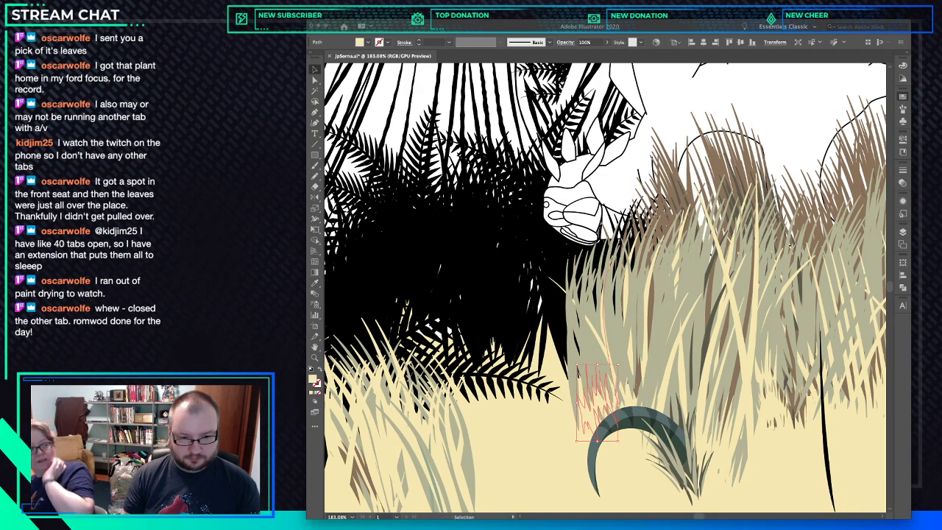
drag(612, 402, 603, 404)
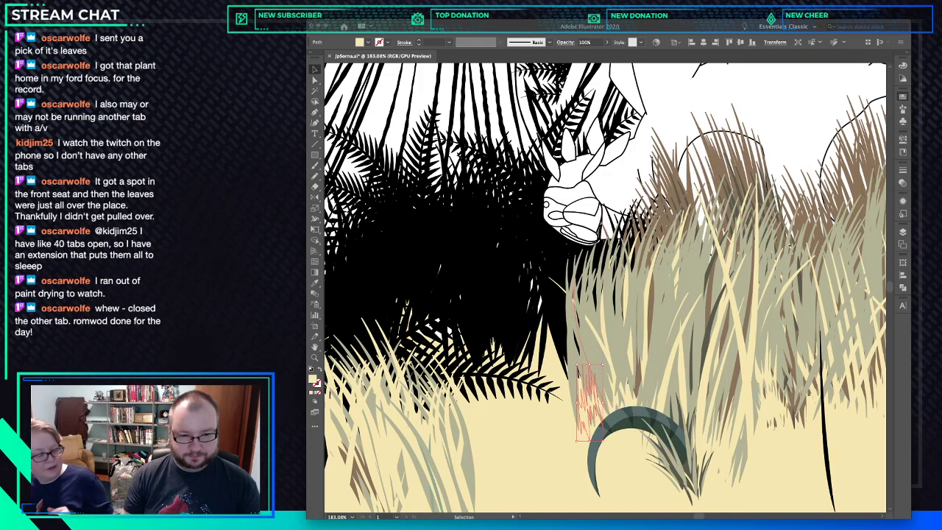
drag(590, 441, 591, 459)
drag(589, 365, 589, 352)
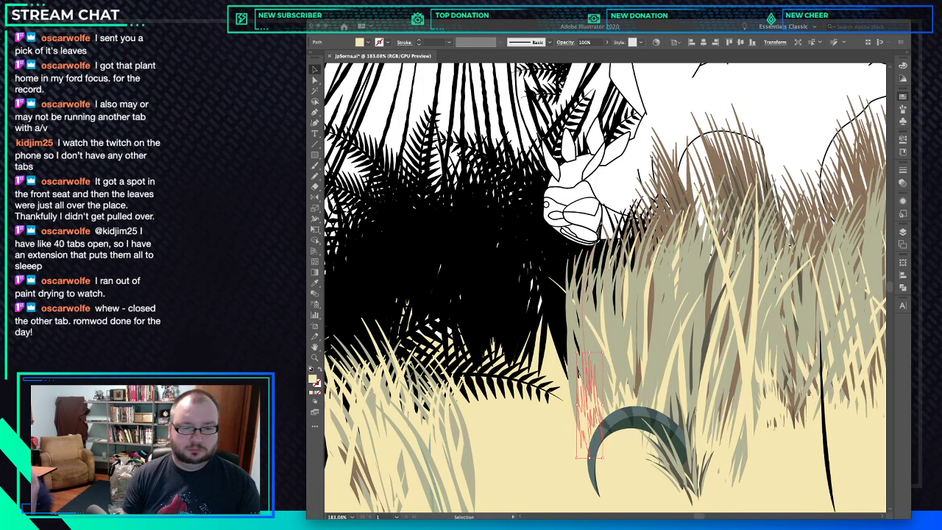
mouse_move(592, 350)
mouse_down()
mouse_move(606, 346)
mouse_move(603, 358)
mouse_move(585, 361)
mouse_up()
Rotate the cream 4 pt blade at the clump's left edge slightly counter-clockwise and shift it slightly up.
click(593, 350)
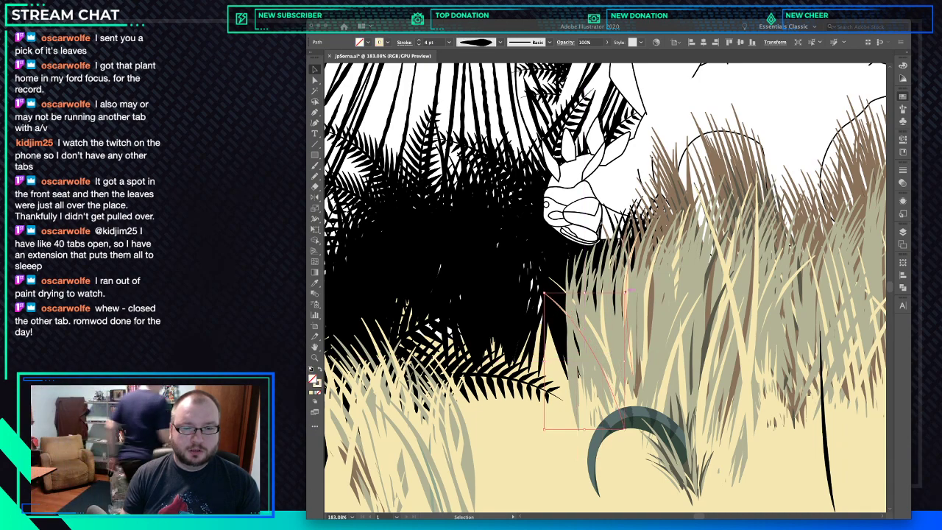
drag(629, 290, 618, 287)
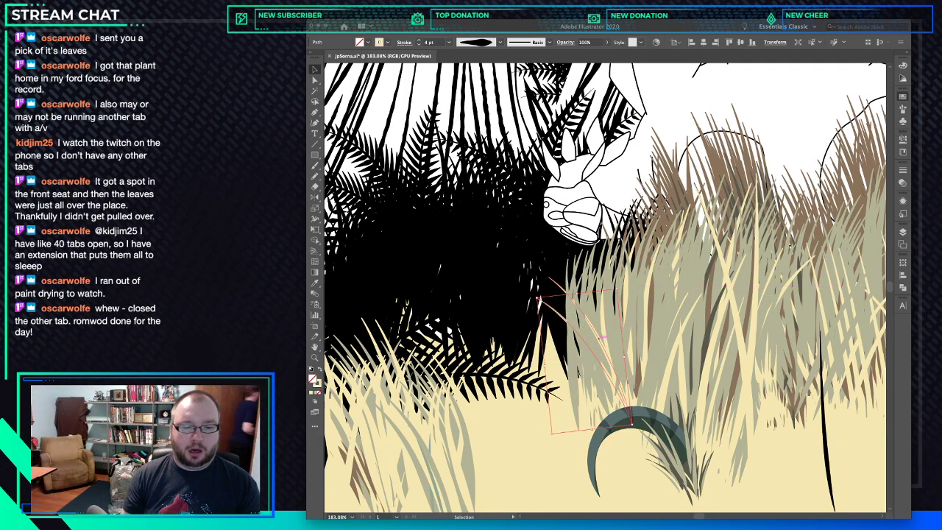
drag(613, 374, 612, 365)
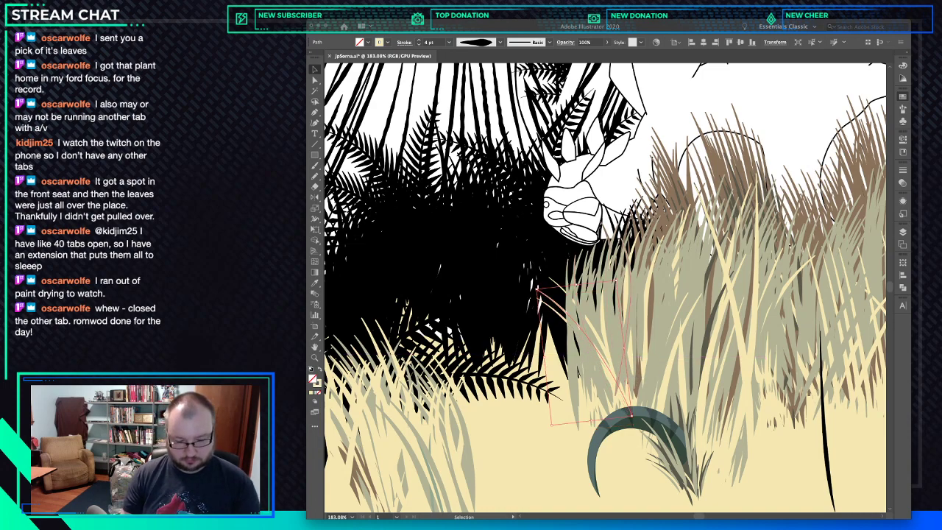
Draw a jagged Pencil shape in the grass above the teal curved shape, fill it with cream without a stroke, and deselect it.
key(n)
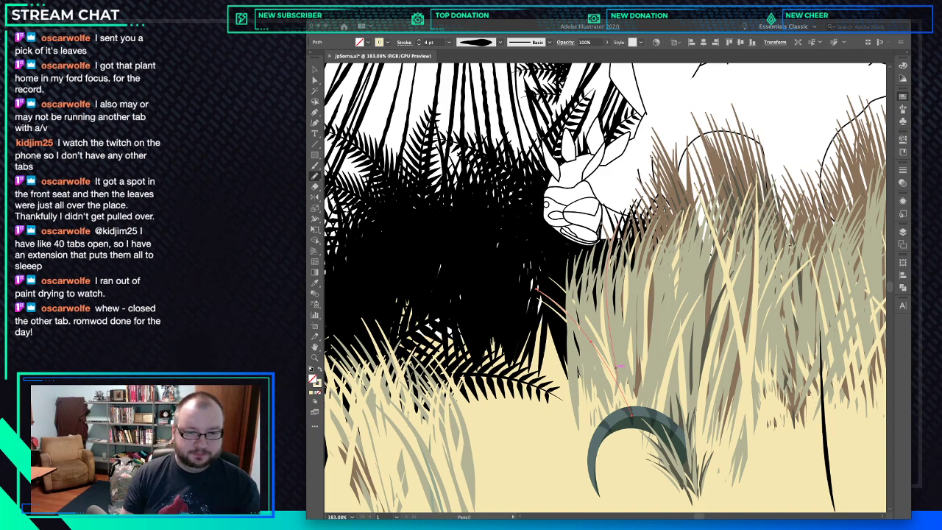
drag(591, 342, 601, 329)
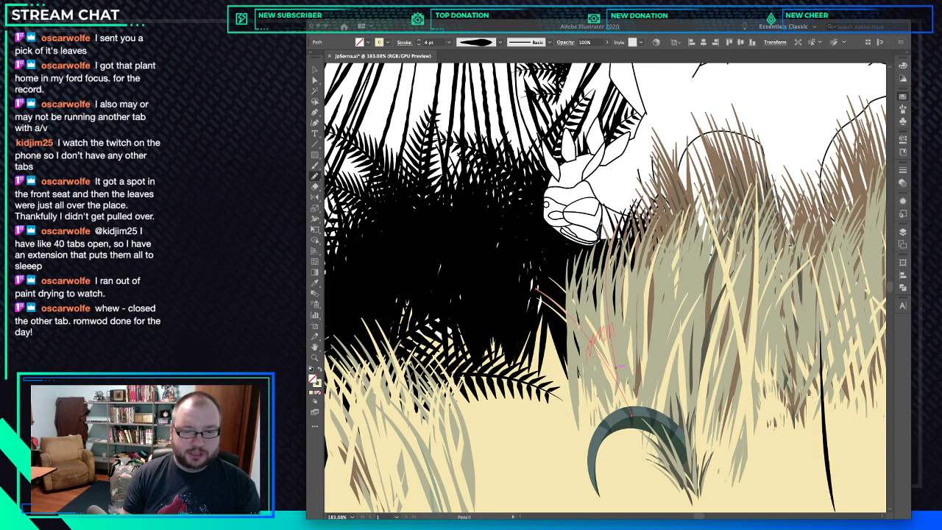
mouse_move(619, 365)
mouse_down()
mouse_move(601, 356)
mouse_move(623, 367)
mouse_up()
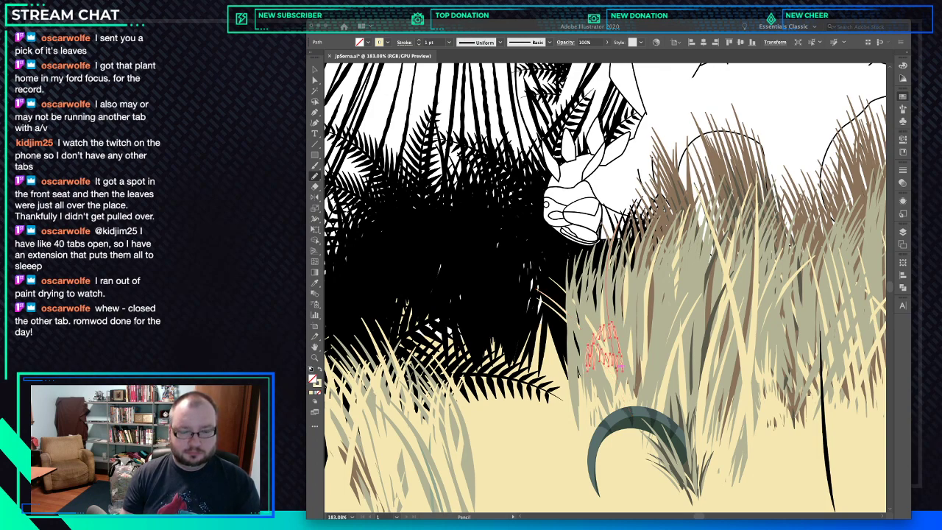
key(shift+x)
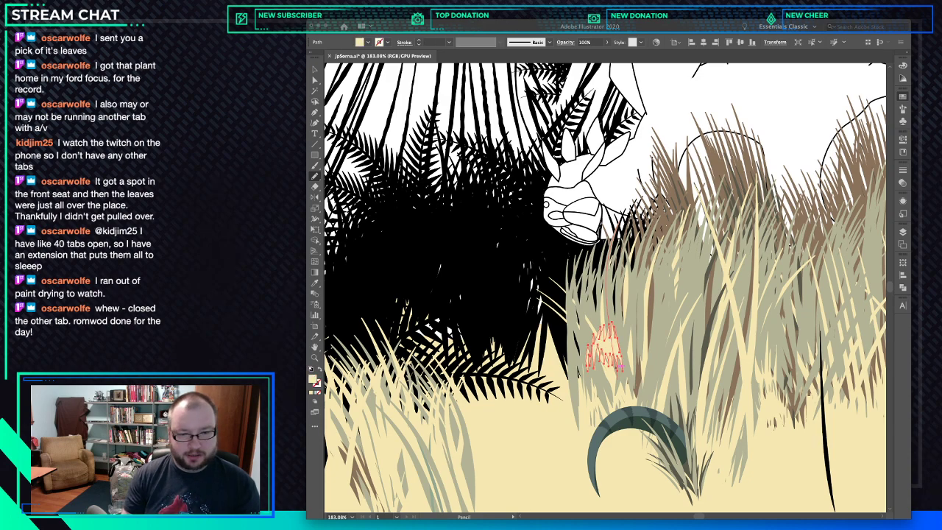
key(super+shift+a)
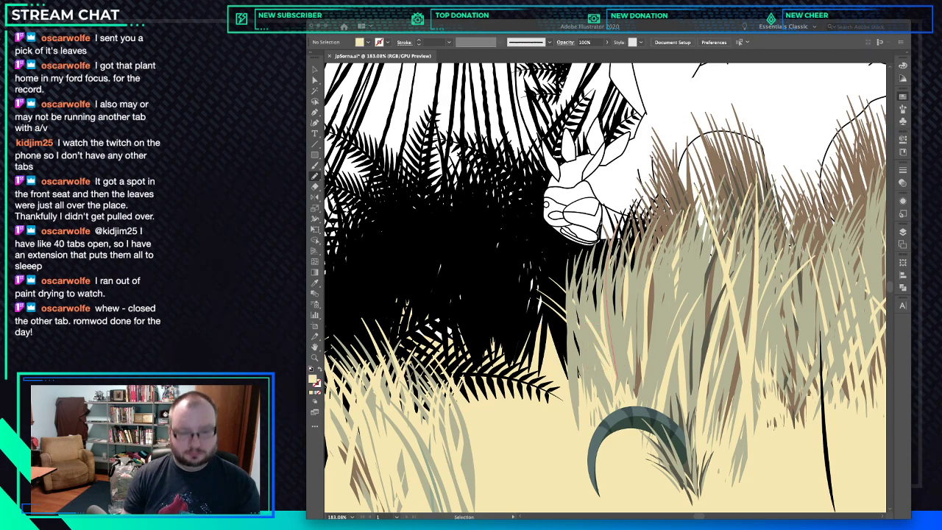
Reselect the jagged Pencil shape above the teal curve and change its fill to a brown grass colour.
super+click(610, 335)
super+click(610, 344)
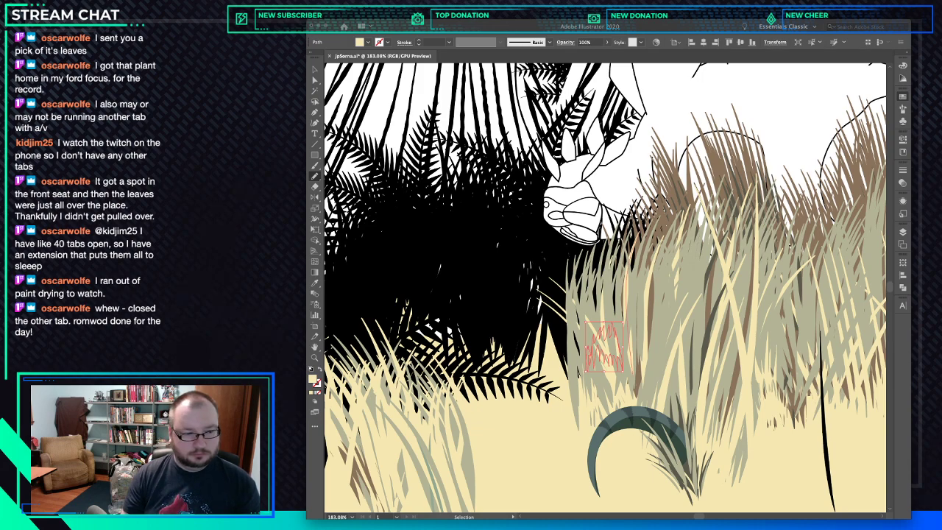
key(n)
key(super+z)
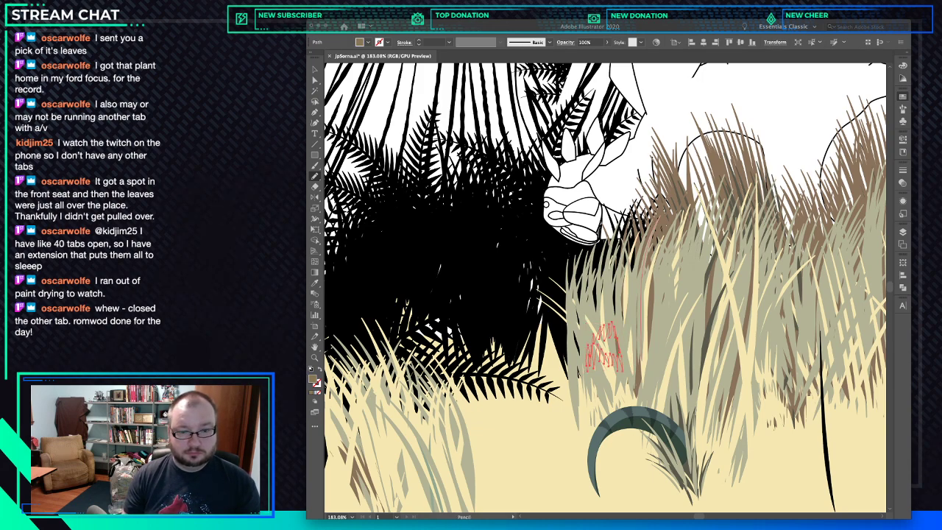
key(v)
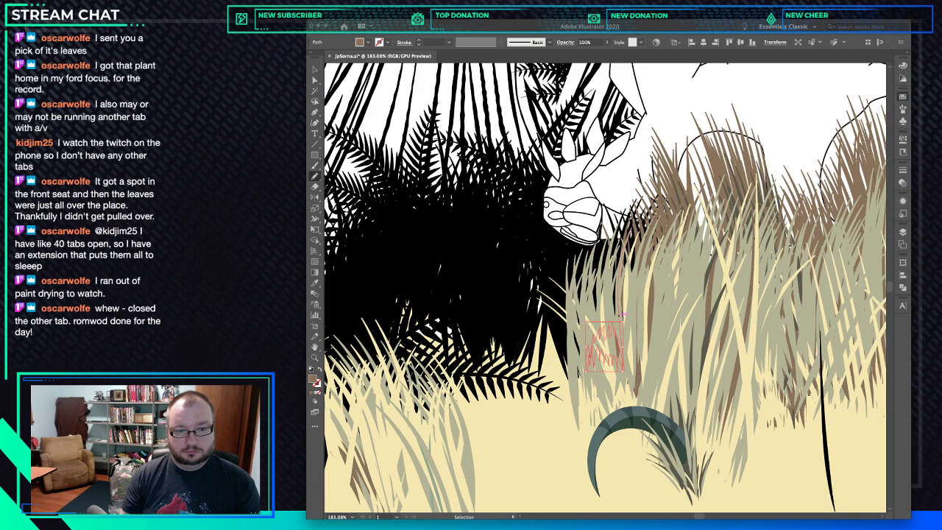
key(Delete)
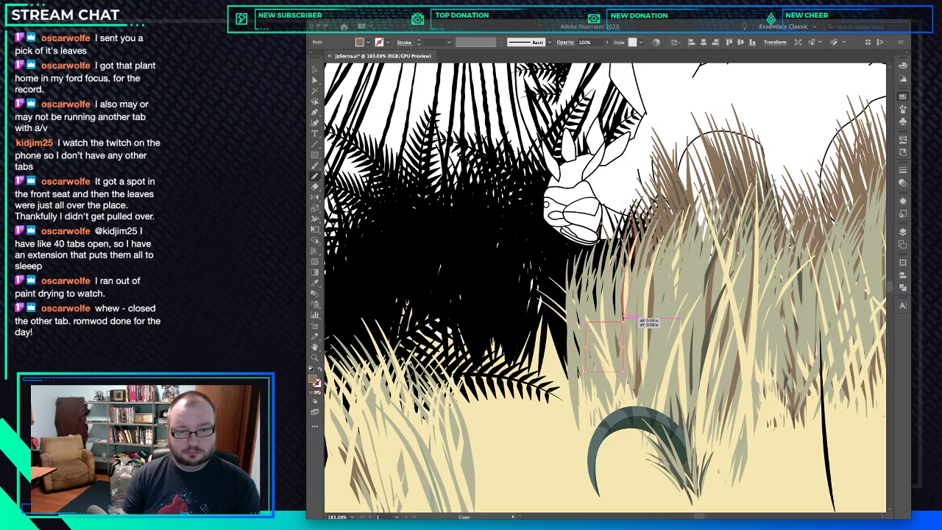
Select the grass blade just right of the jagged shape and apply a neighbouring blade's cream 7.7819 pt tapered stroke to it.
click(631, 317)
key(n)
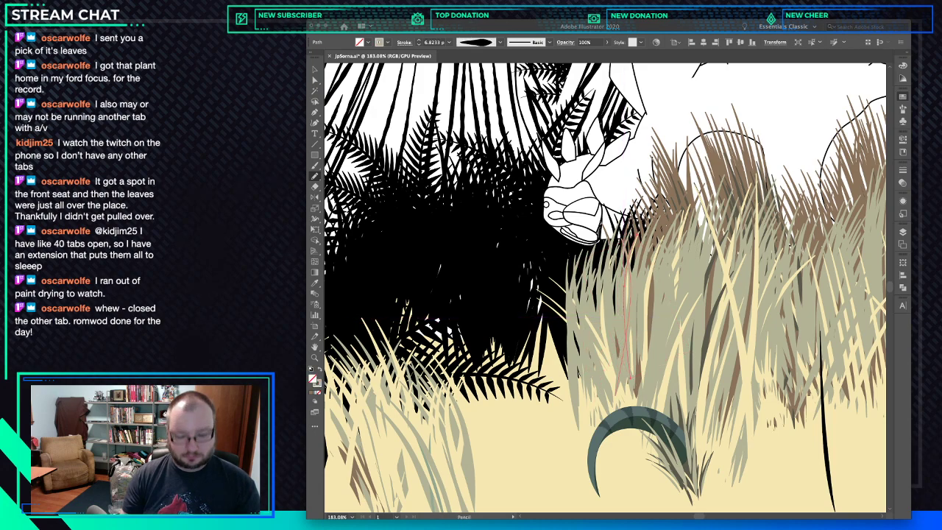
key(i)
click(609, 334)
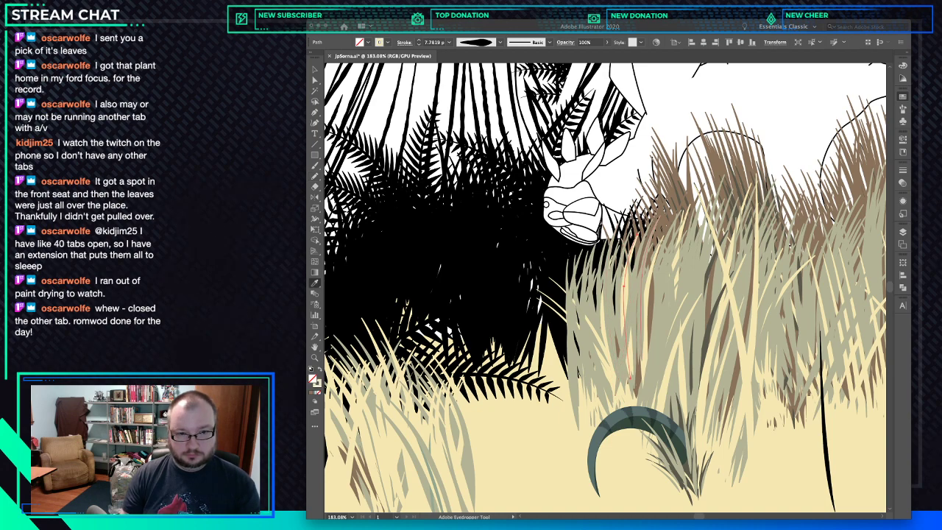
key(v)
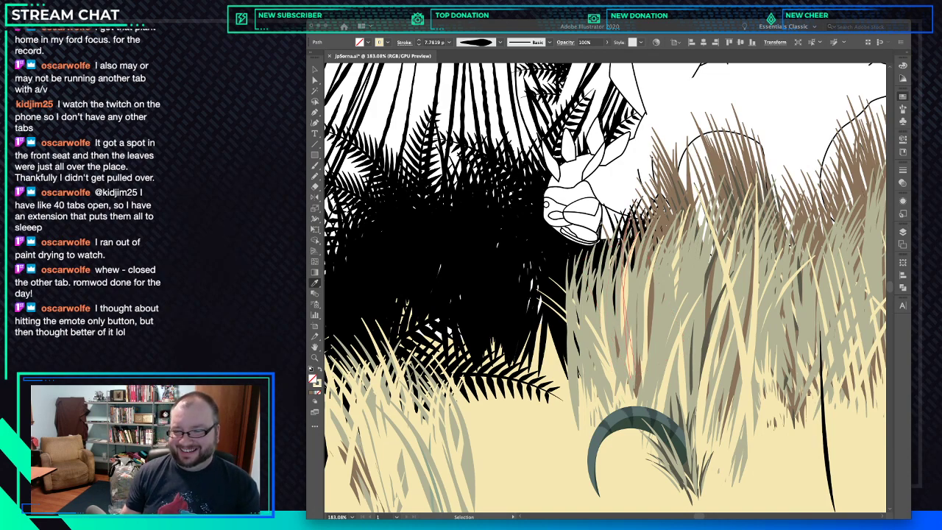
key(i)
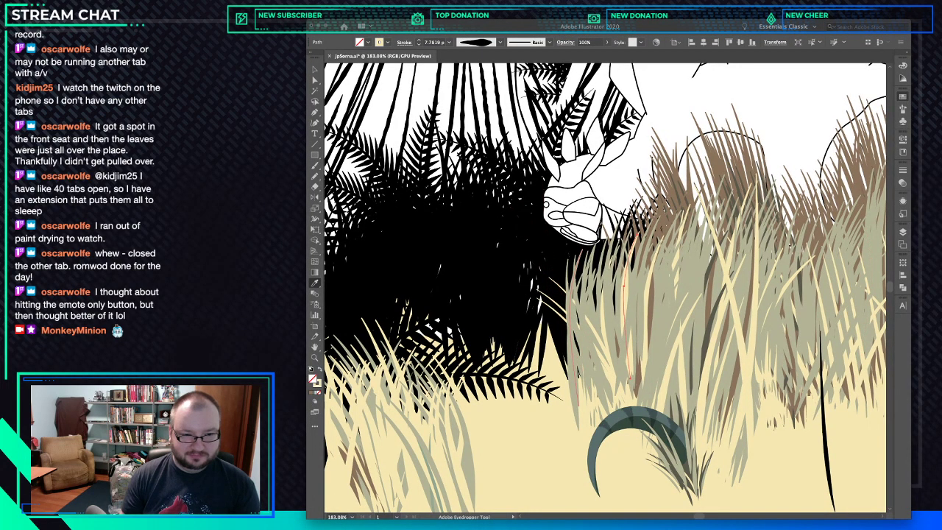
Move the olive blade at the clump's left edge slightly right and apply a sampled cream 4 pt tapered stroke.
key(v)
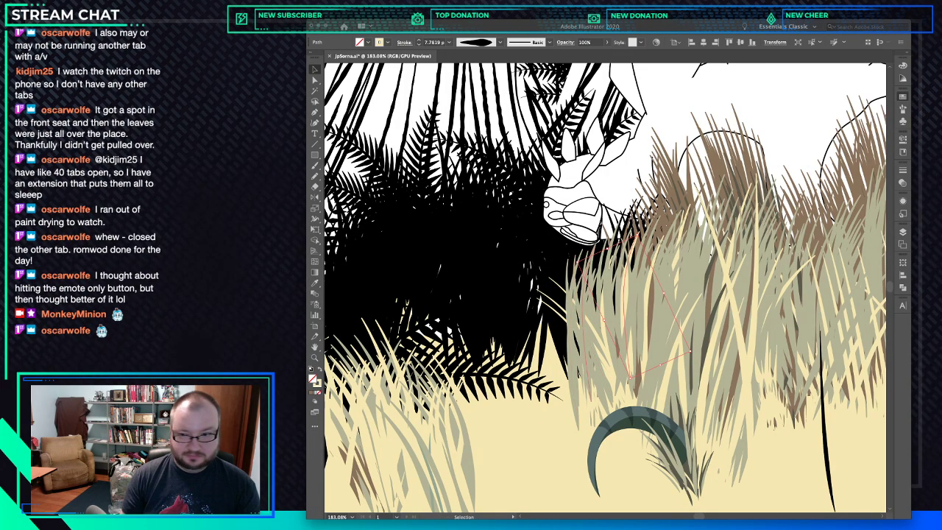
drag(577, 277, 591, 279)
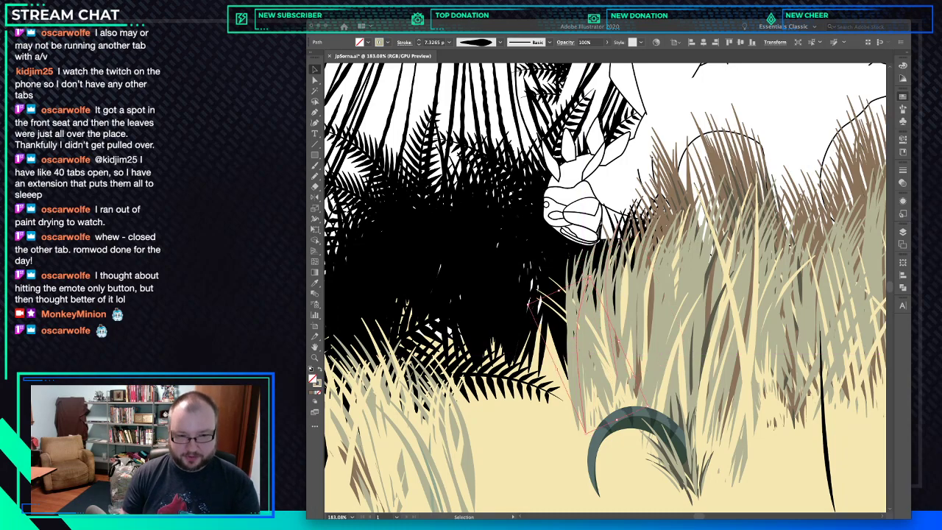
key(i)
click(607, 359)
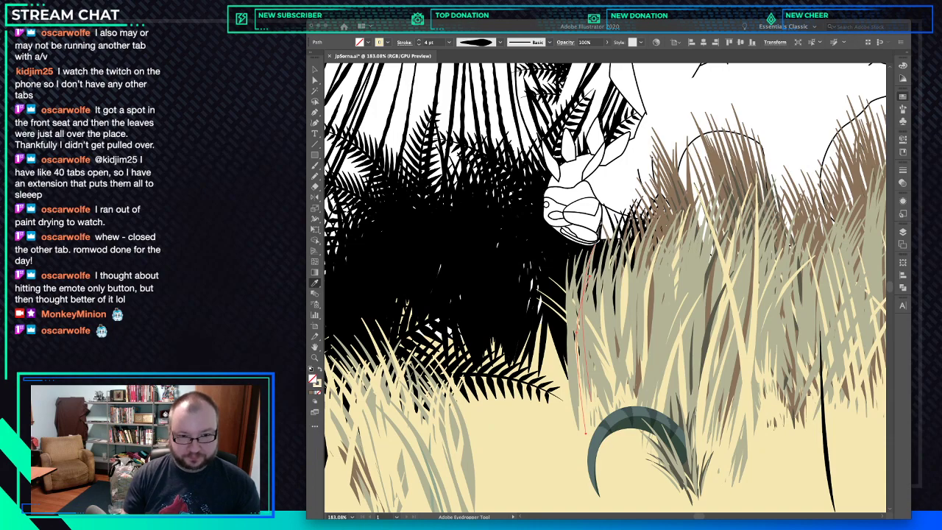
Reposition and slightly tilt overlapping grass blades in the clump above the teal curved shape.
key(v)
drag(655, 299, 648, 357)
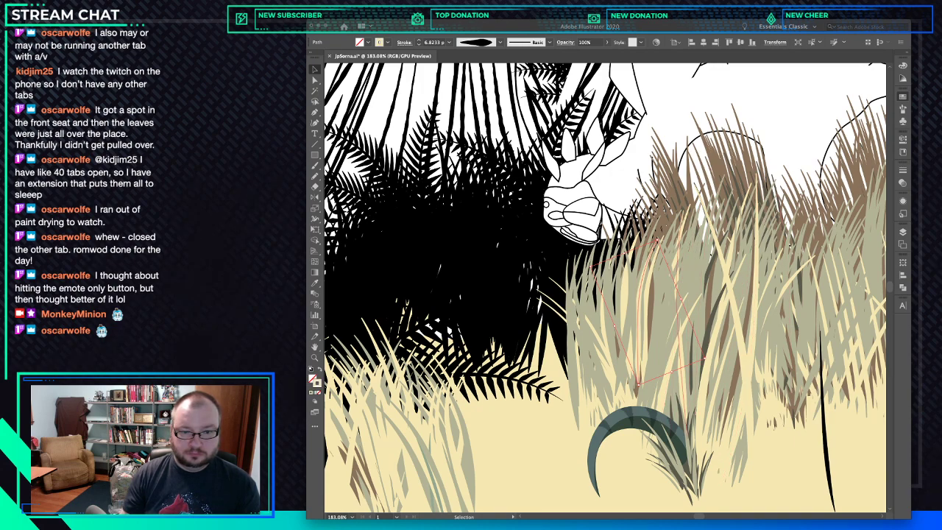
mouse_move(671, 371)
mouse_down()
mouse_move(675, 401)
mouse_move(711, 395)
mouse_up()
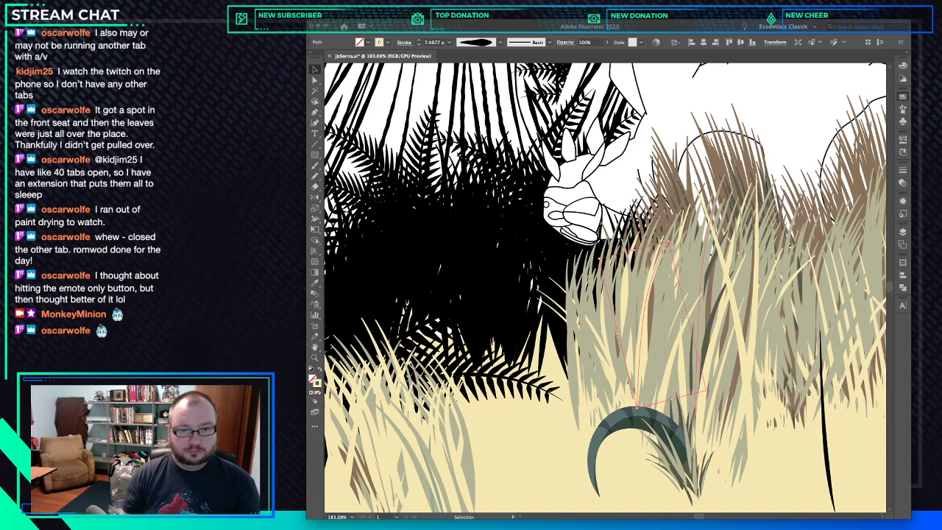
drag(649, 266, 654, 281)
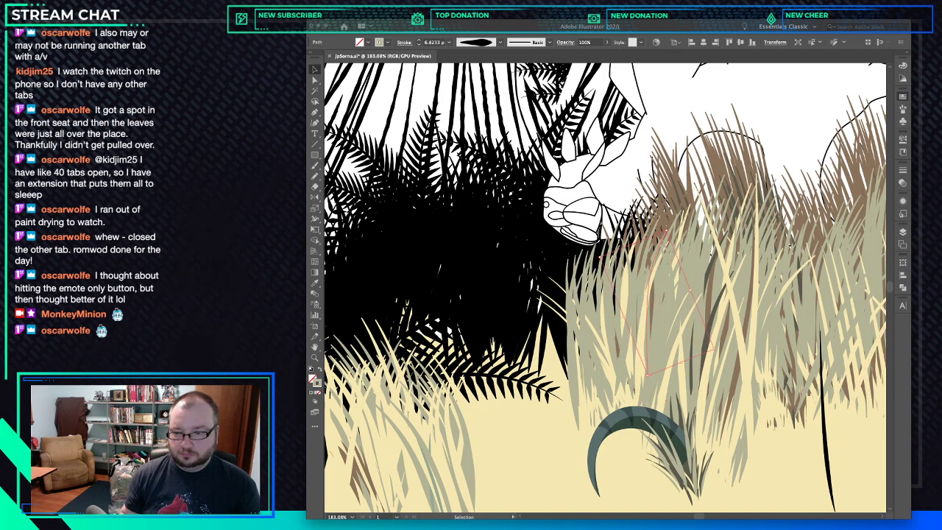
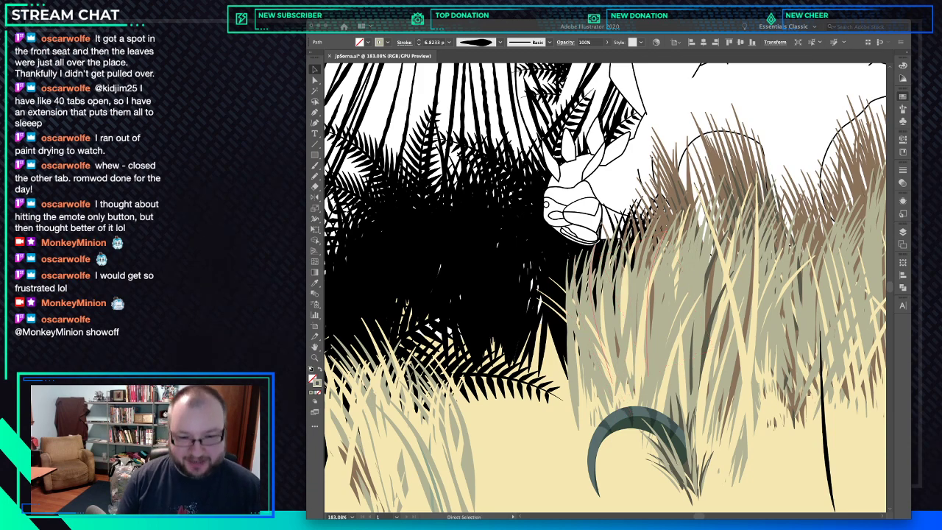
Select the black fern fronds behind the separate grass tuft at the artboard's left edge and change their fill to dark slate.
key(super+minus)
key(super+minus)
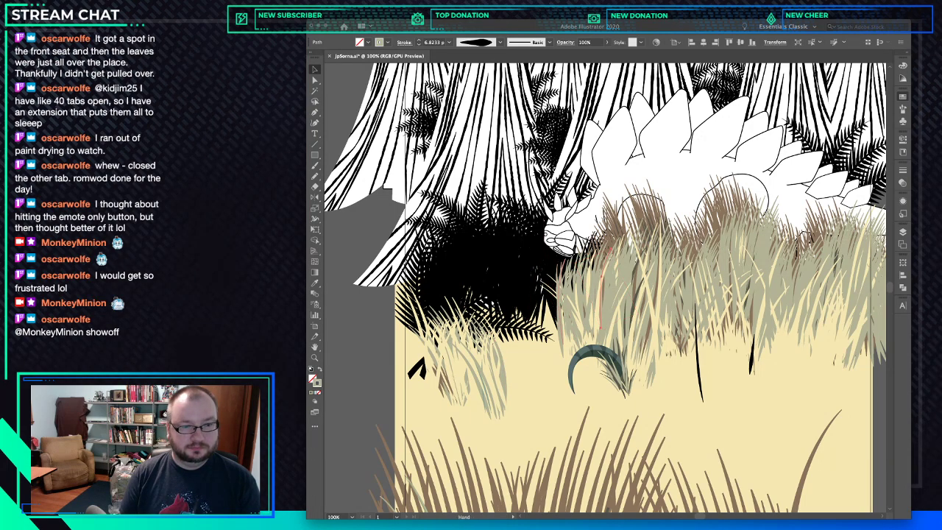
scroll(559, 295, right, 1)
click(507, 331)
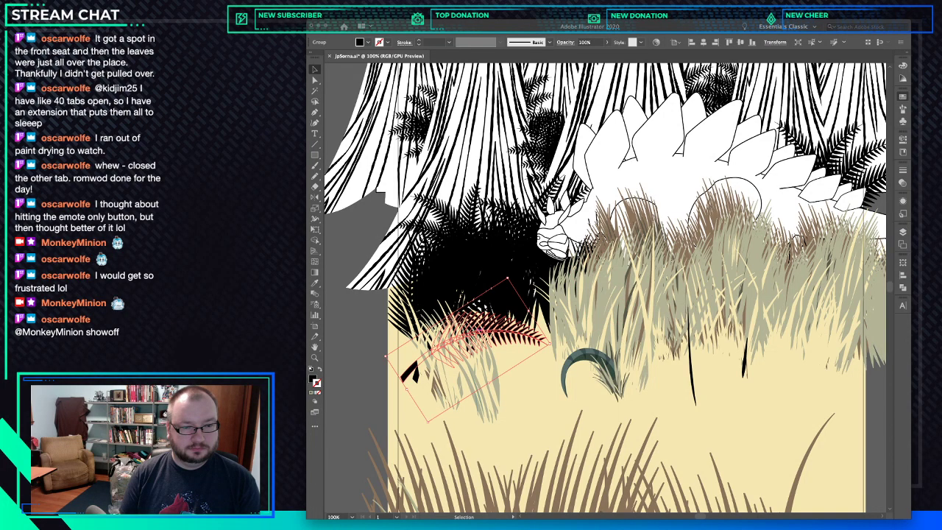
shift+click(441, 286)
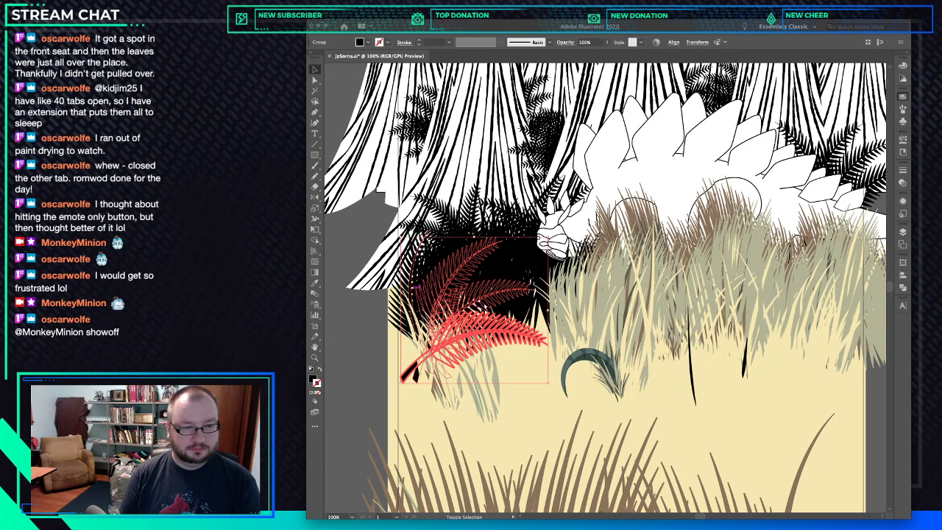
shift+click(416, 288)
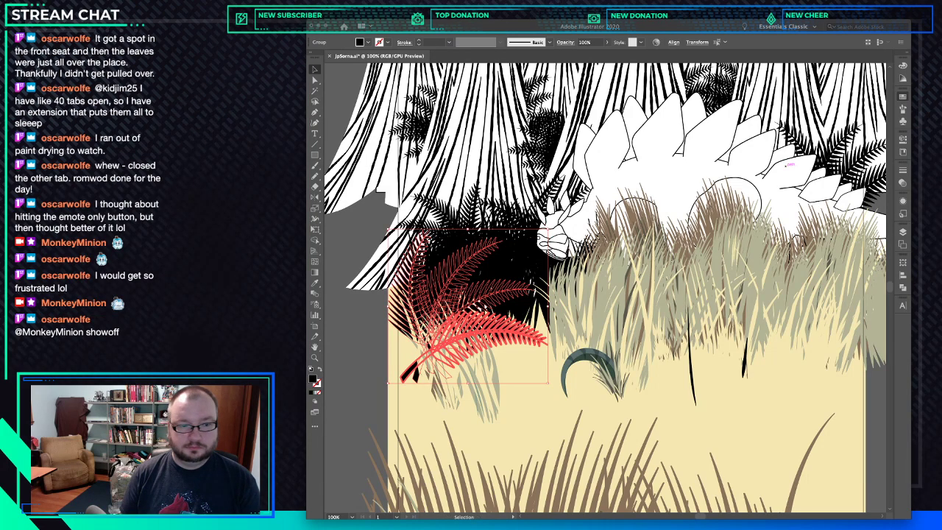
click(785, 166)
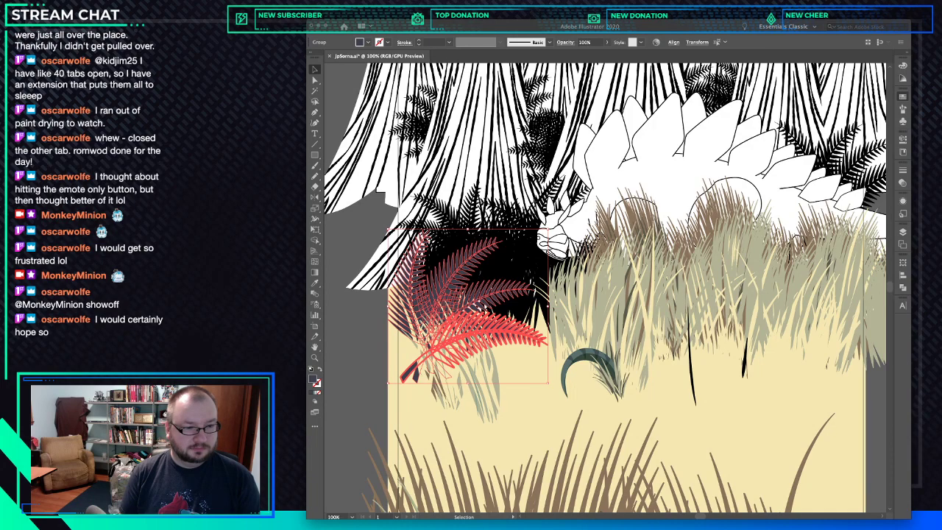
Rotate the slate fern fronds slightly clockwise and shift them a little left.
drag(388, 306, 377, 307)
click(359, 316)
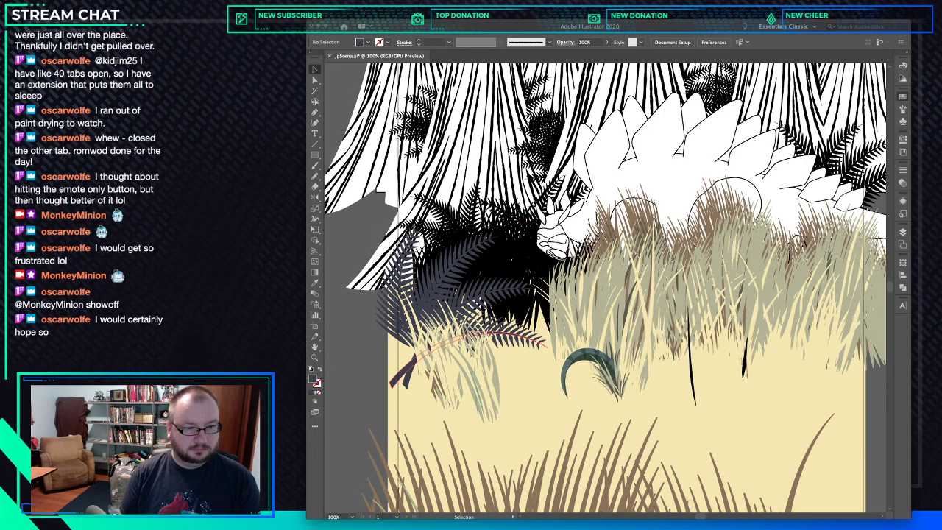
key(super+z)
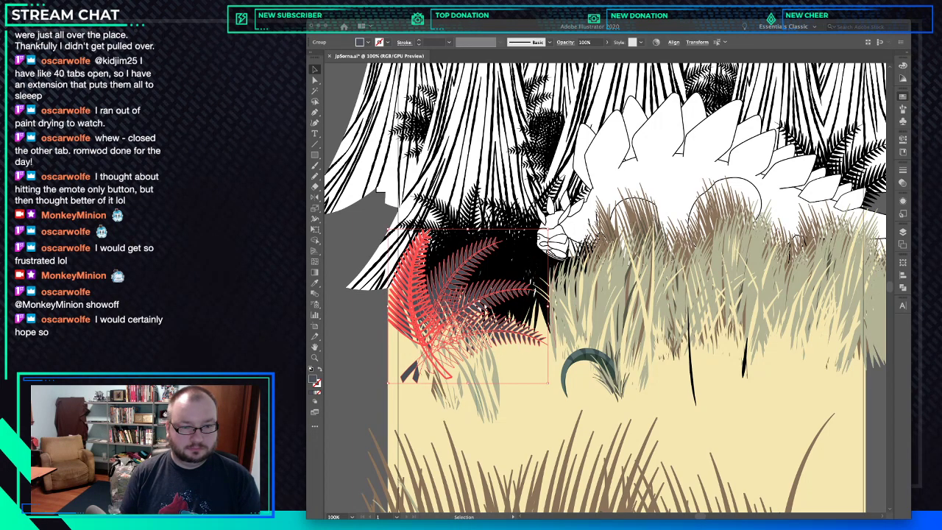
drag(553, 305, 519, 355)
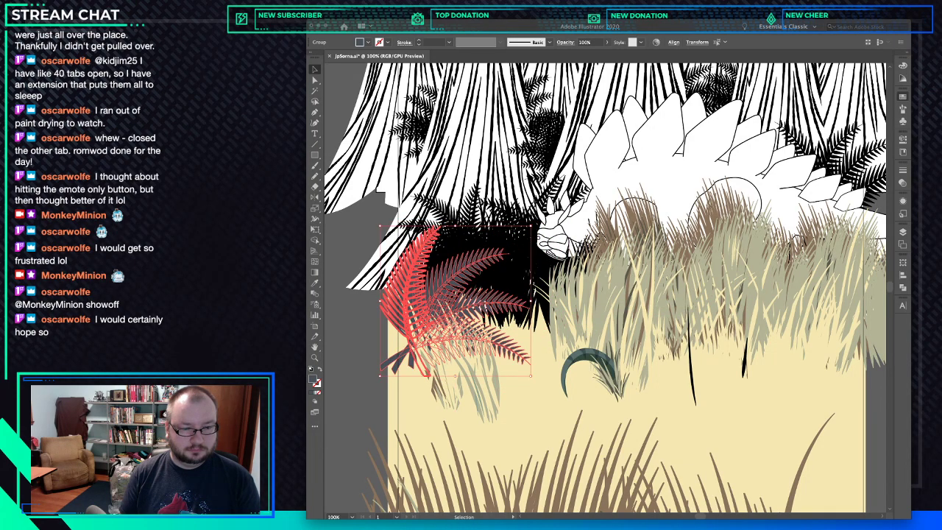
mouse_move(454, 375)
mouse_down()
mouse_move(487, 380)
mouse_move(462, 380)
mouse_up()
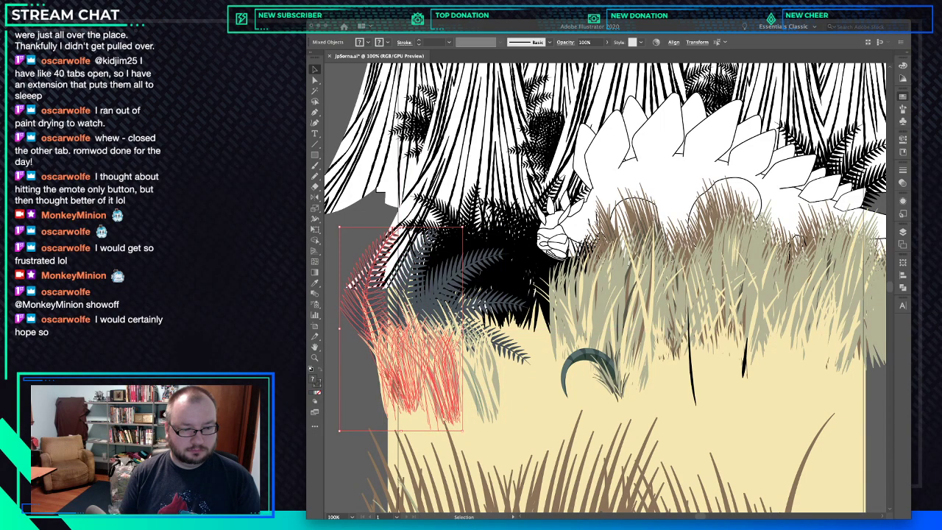
key(super+shift+a)
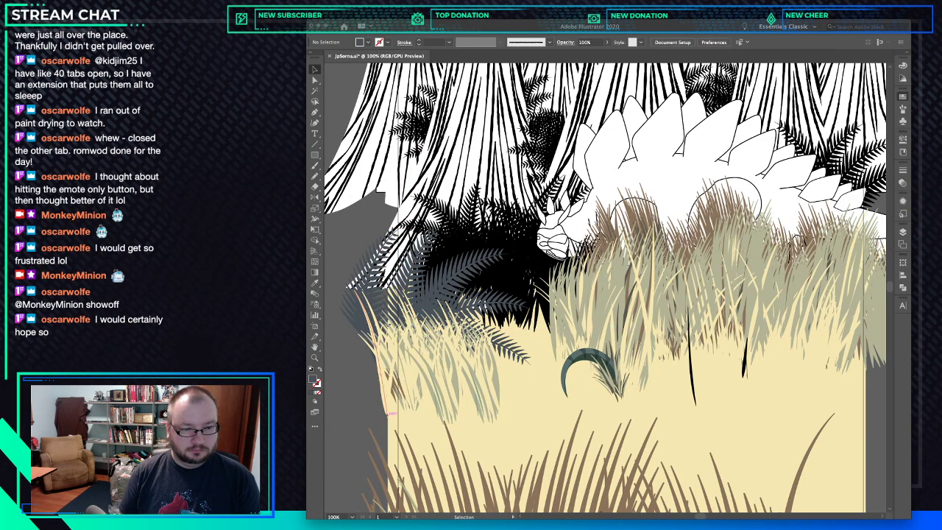
key(super+z)
key(super+z)
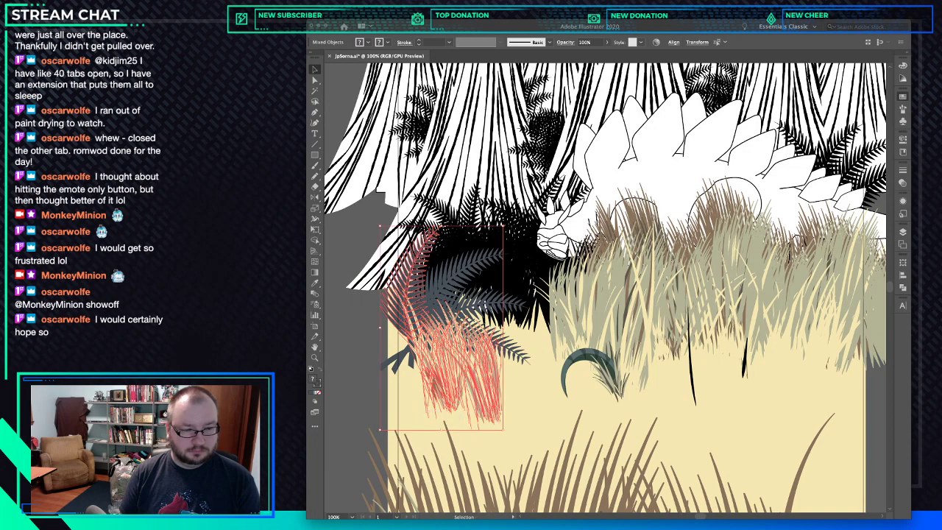
Duplicate the left half of the grass tuft without the fern frond and place the copy further left over the fern stems.
key(super+shift+a)
drag(455, 379, 461, 373)
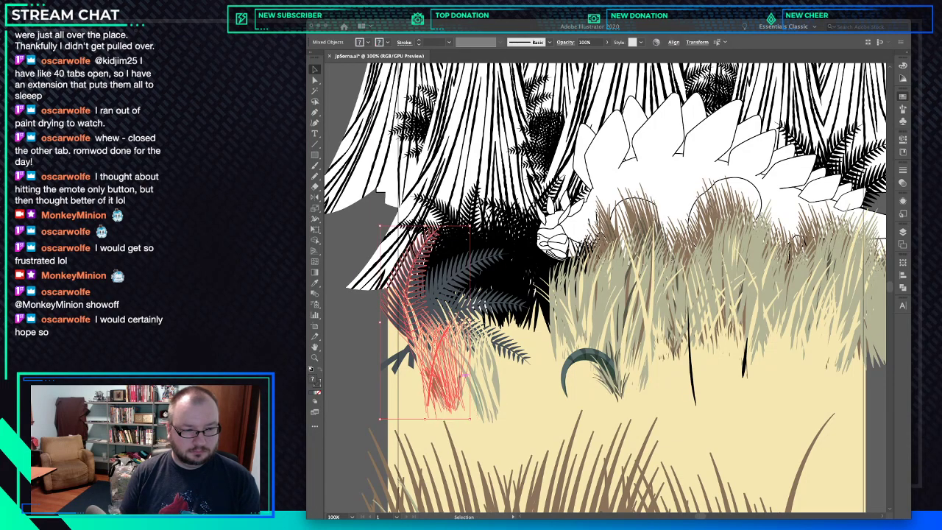
shift+click(421, 256)
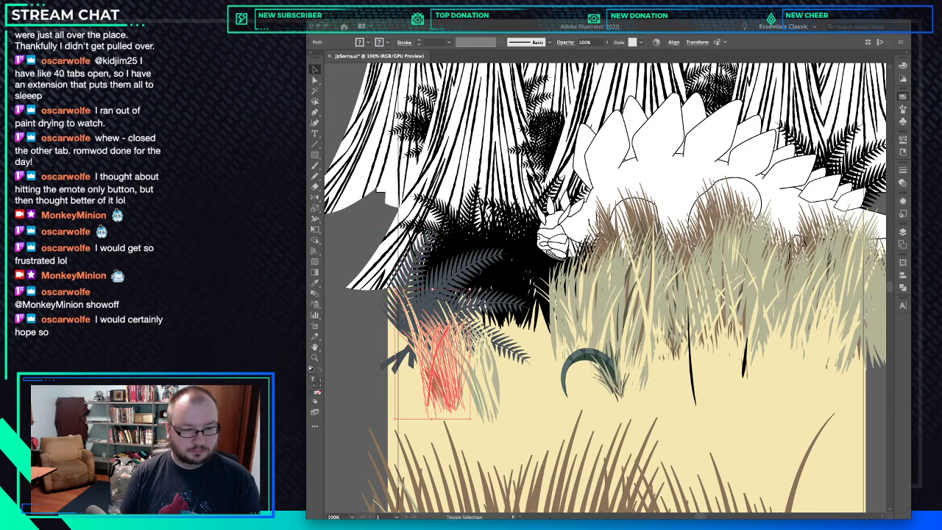
drag(453, 356, 394, 352)
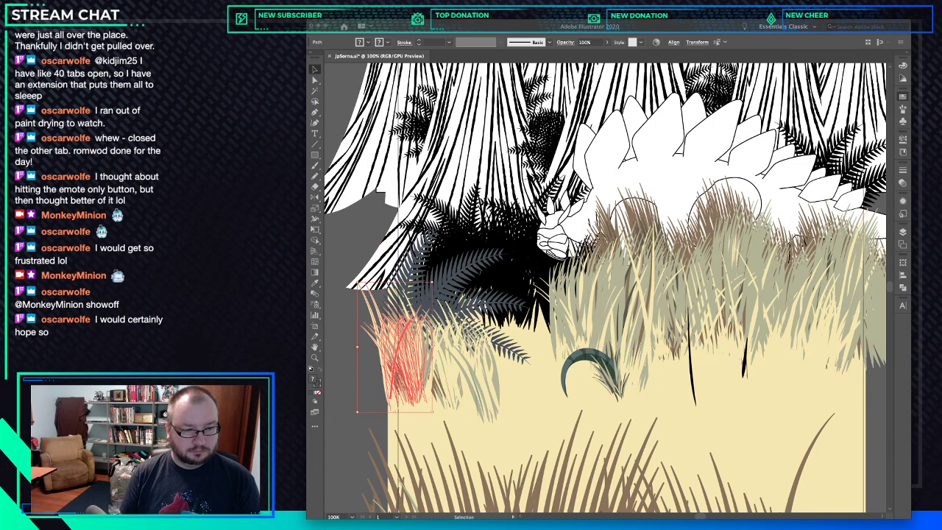
key(super+shift+a)
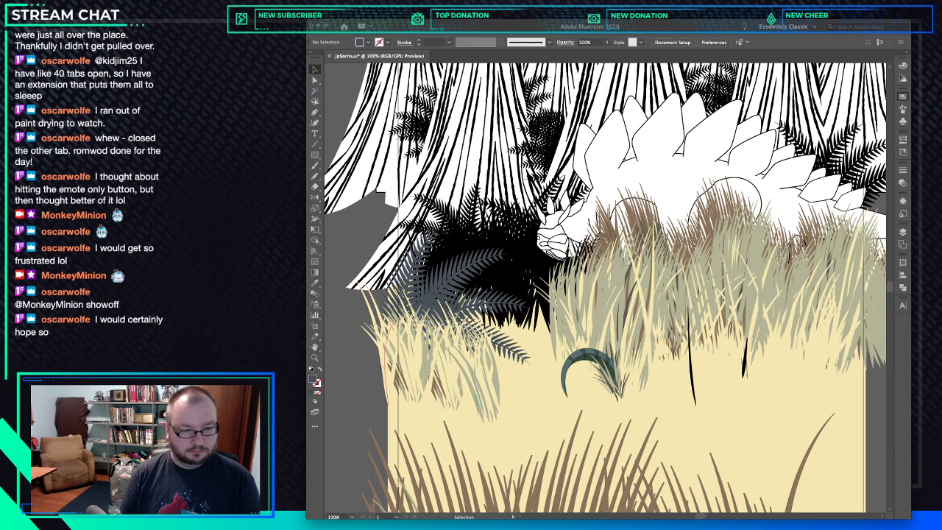
key(super+z)
drag(463, 388, 415, 375)
Rearrange the duplicated tuft's stacking order relative to the fronds so its blades cover the fern stems, and deselect it.
key(a)
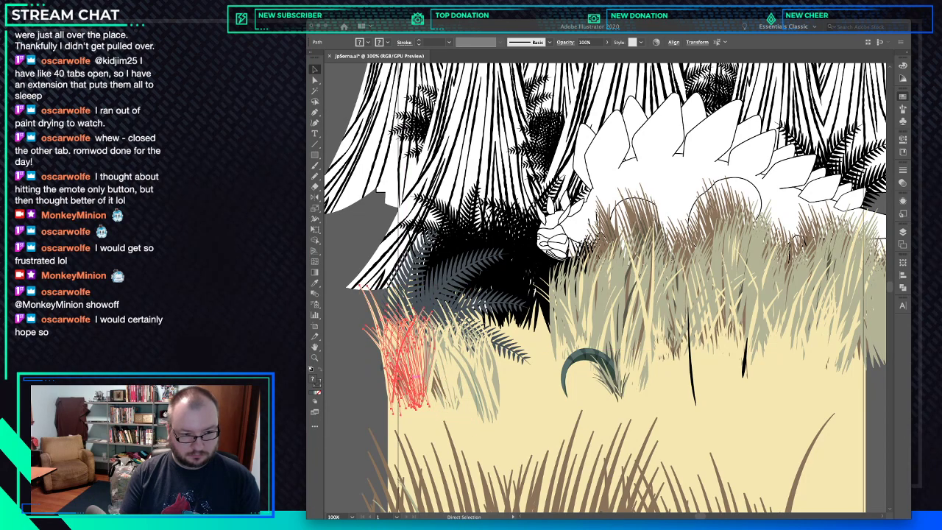
key(super+shift+[)
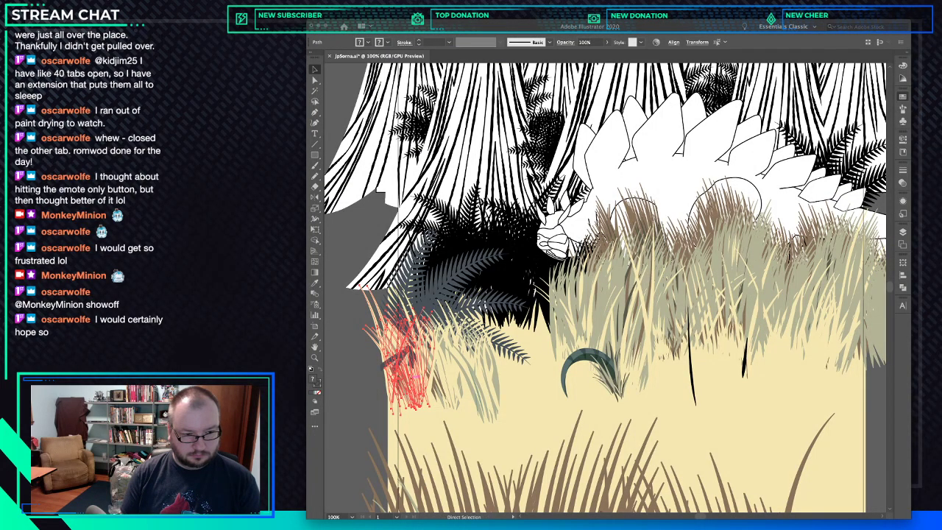
key(super+shift+a)
key(v)
click(398, 350)
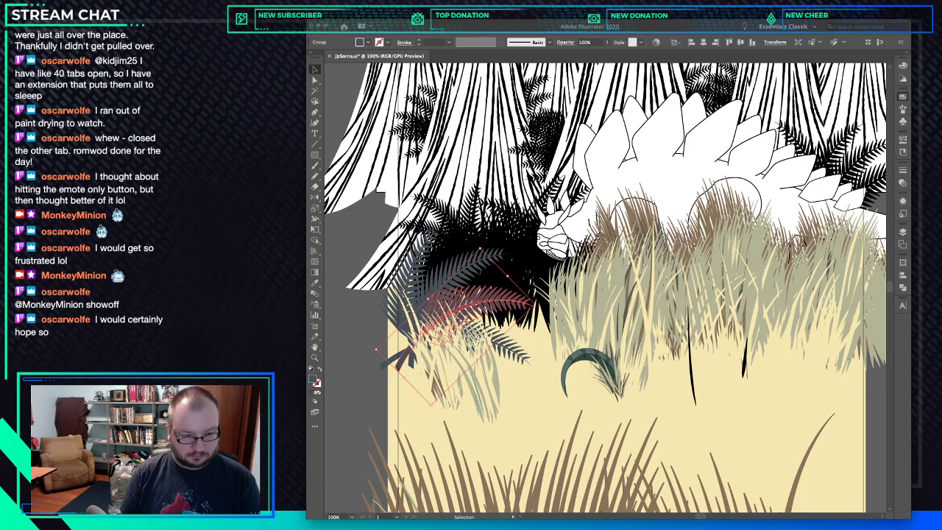
key(super+b)
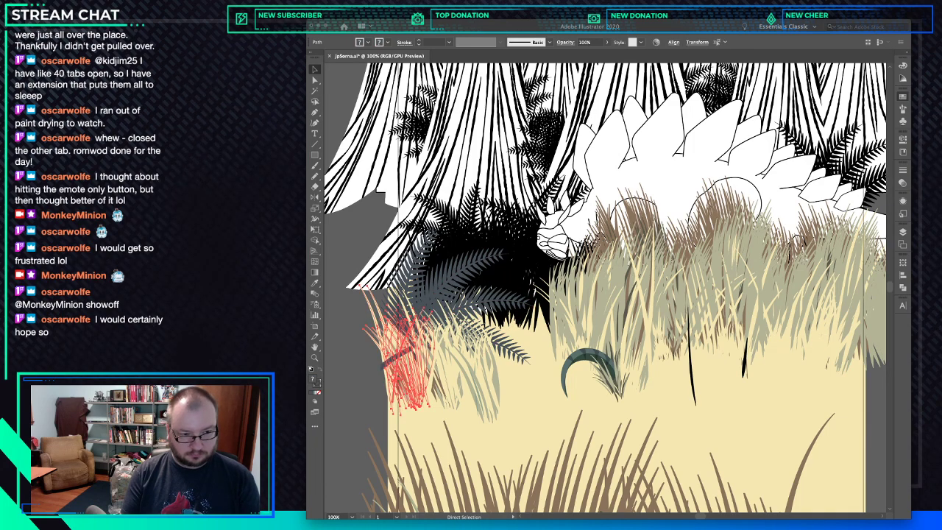
key(v)
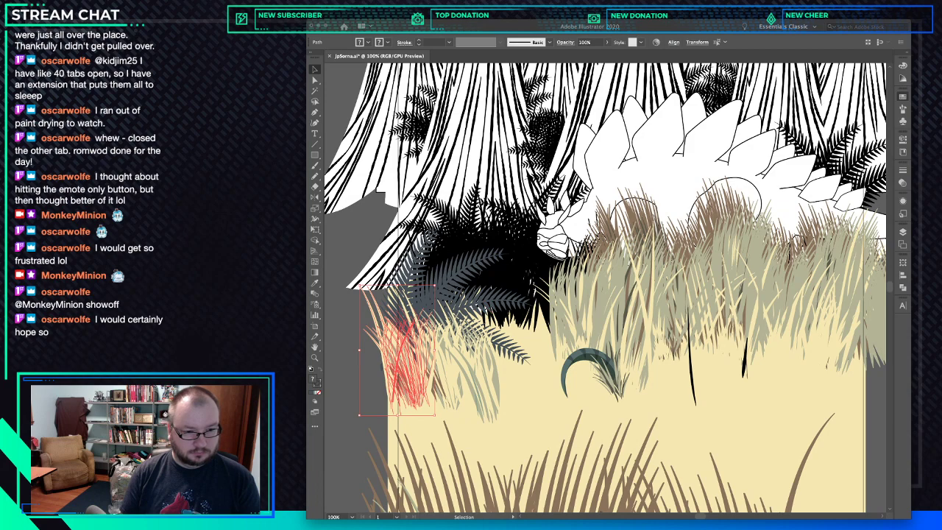
key(super+shift+a)
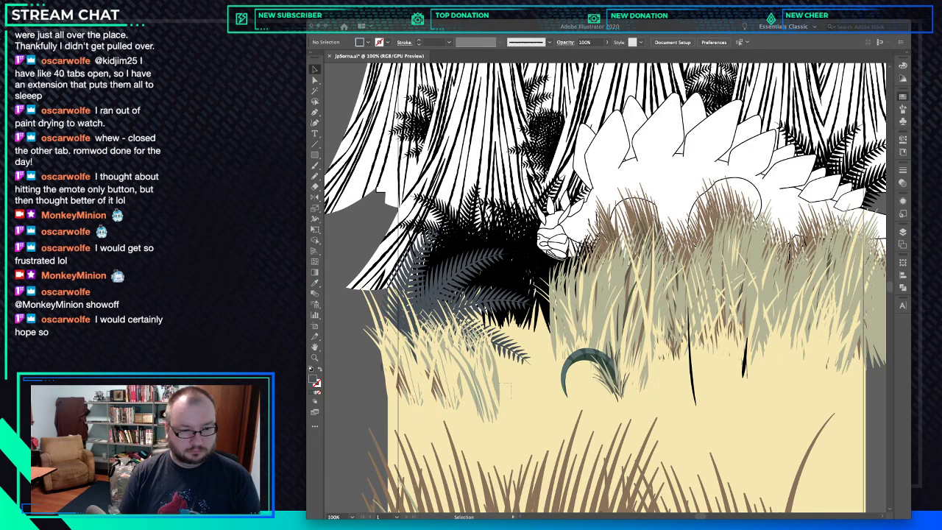
Rotate the blades at the tuft's right end, stretch them taller and shift them slightly right over the drooping frond.
click(503, 389)
drag(511, 388, 472, 407)
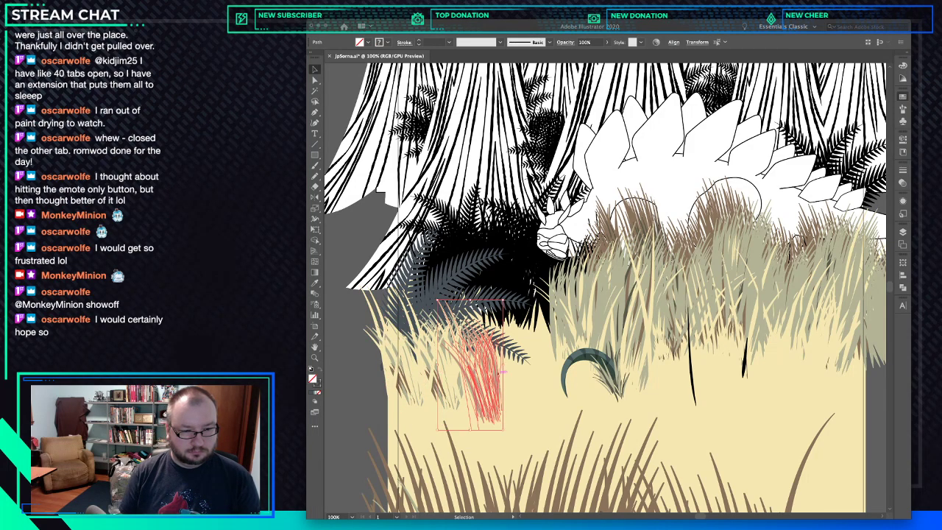
drag(503, 365, 473, 401)
key(super+shift+a)
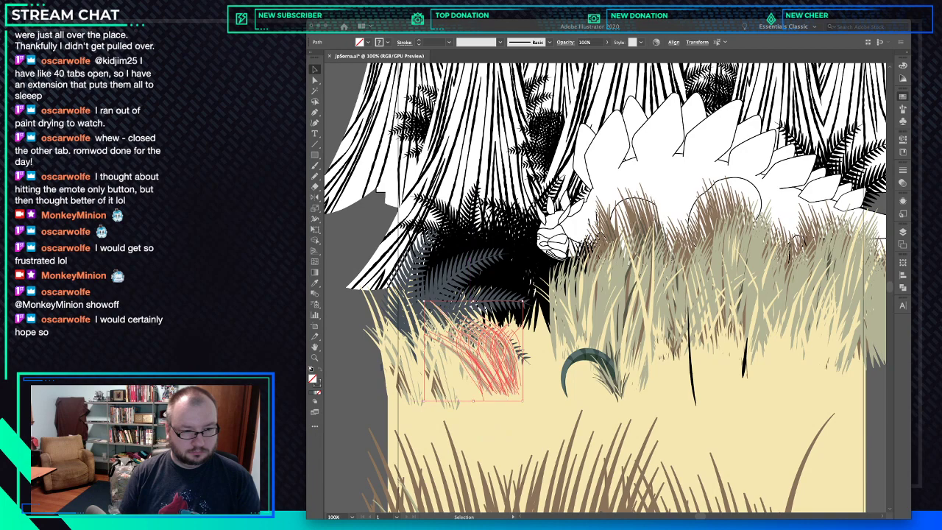
drag(473, 301, 474, 254)
drag(524, 358, 520, 373)
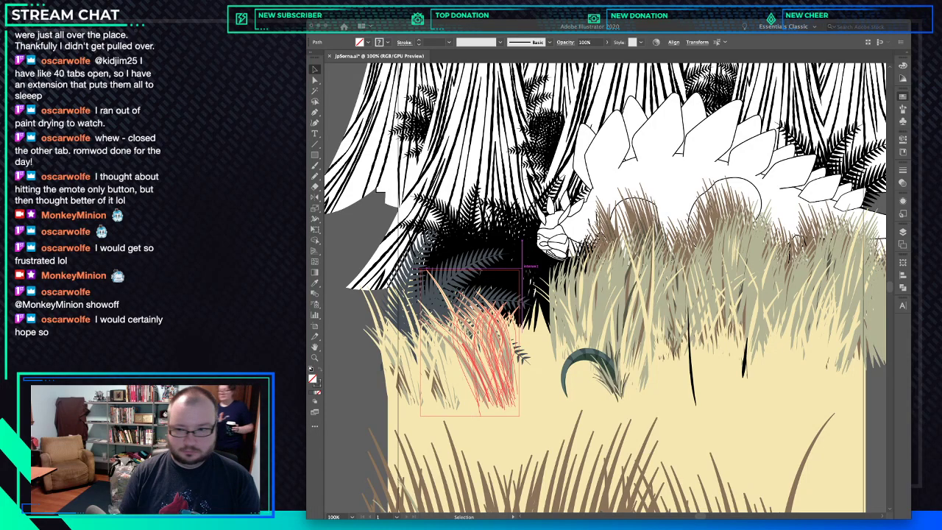
drag(526, 263, 539, 274)
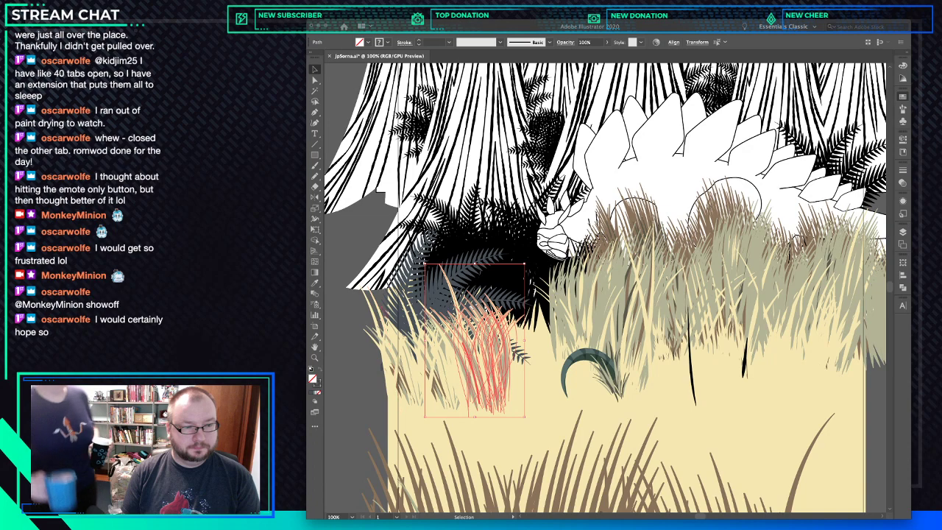
Delete stray blades from the tuft in front of the slate ferns, including the tall one rising over the fronds.
click(421, 362)
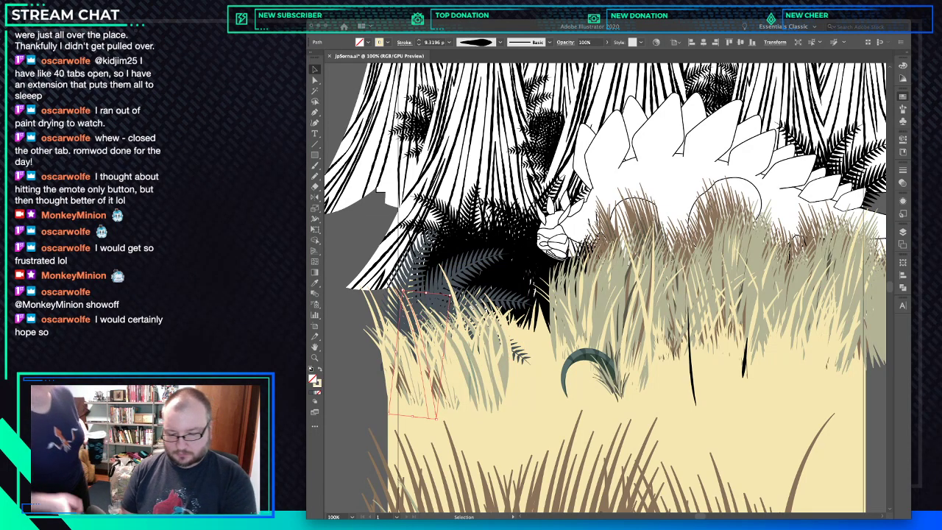
key(Delete)
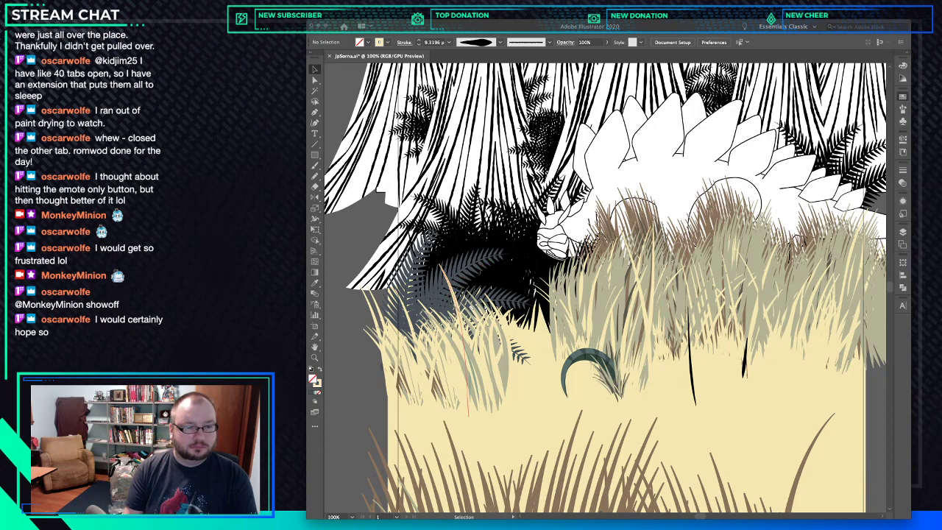
click(451, 300)
key(Delete)
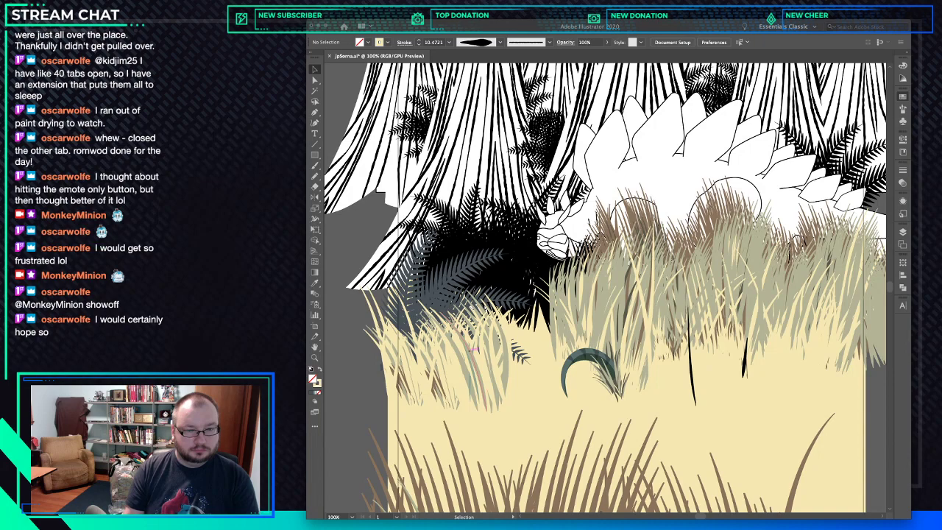
click(473, 349)
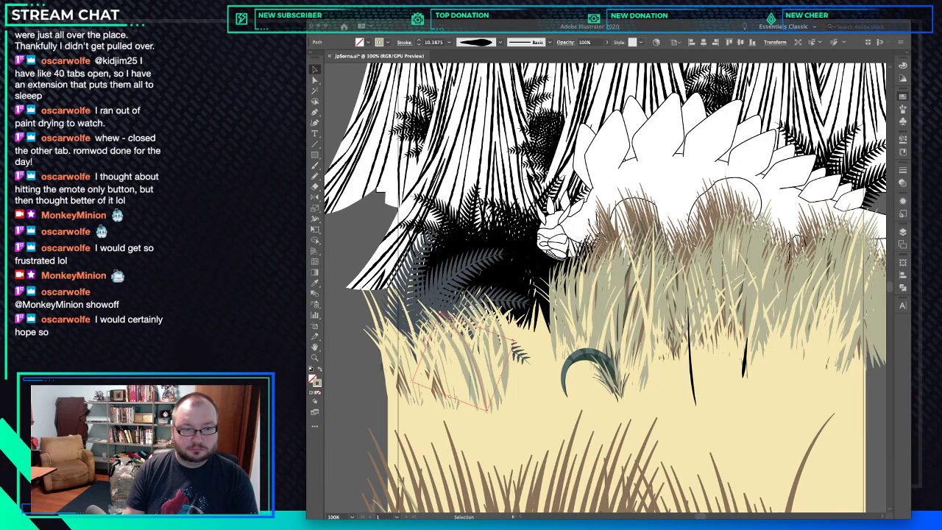
key(super+shift+a)
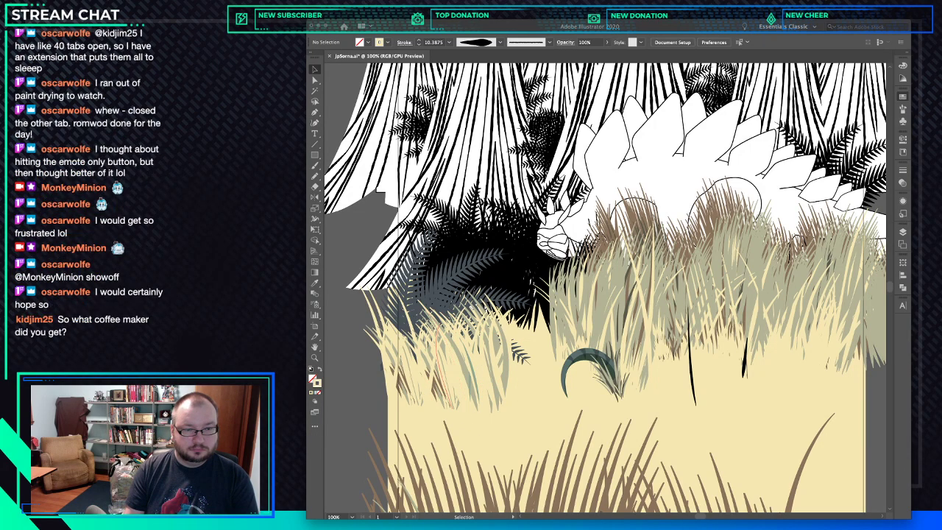
click(408, 305)
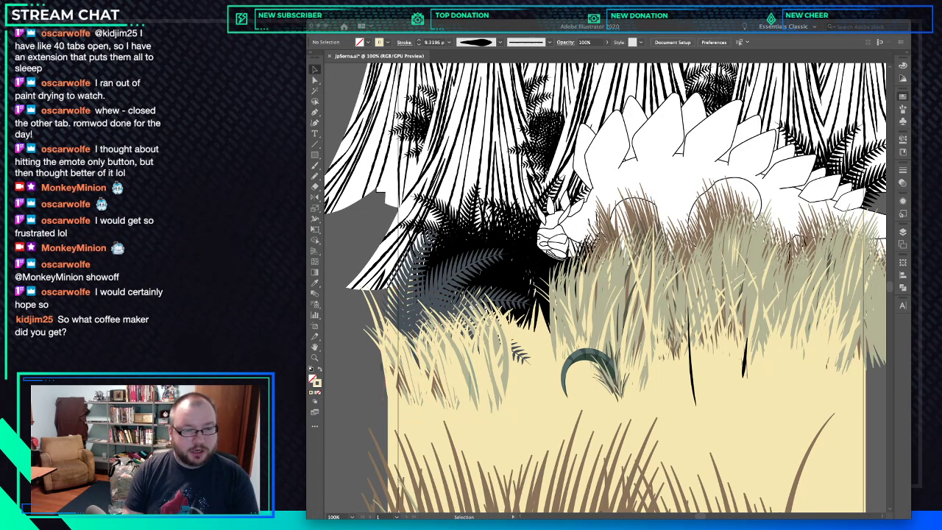
Tilt two pale yellow blades at the grass tuft's left end clockwise and make them slightly smaller.
key(a)
key(v)
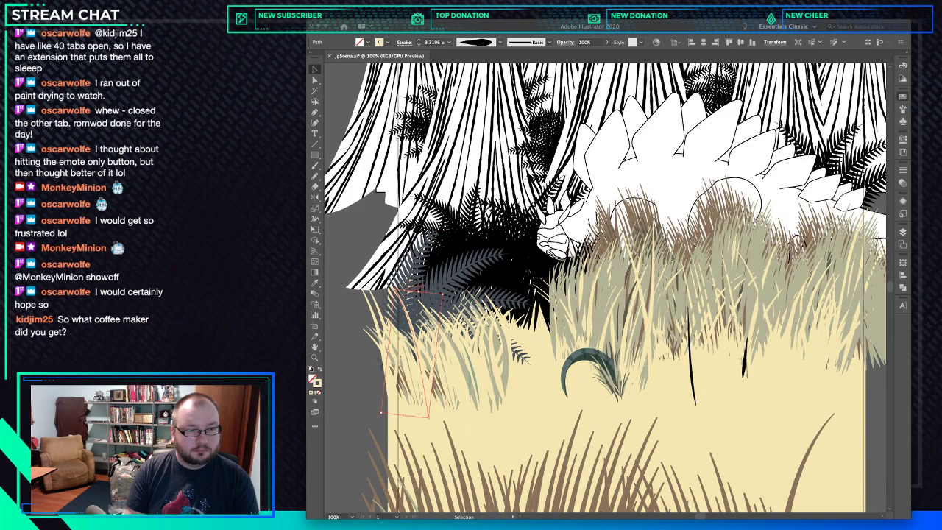
mouse_move(417, 292)
mouse_down()
mouse_move(421, 315)
mouse_move(452, 319)
mouse_up()
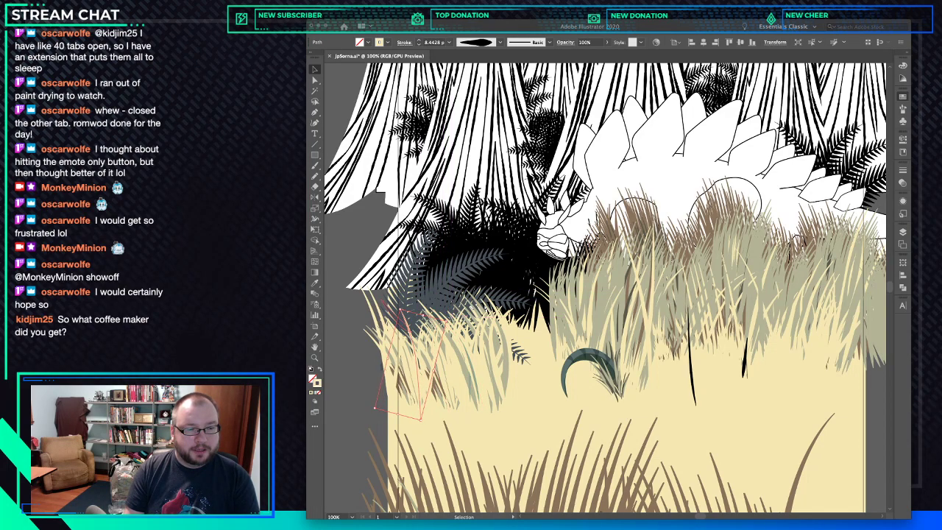
click(378, 321)
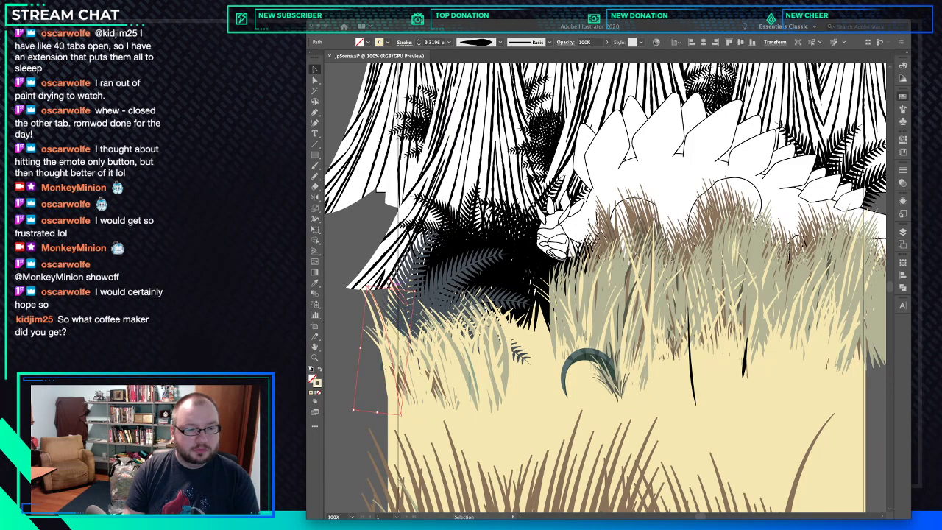
drag(404, 290, 441, 316)
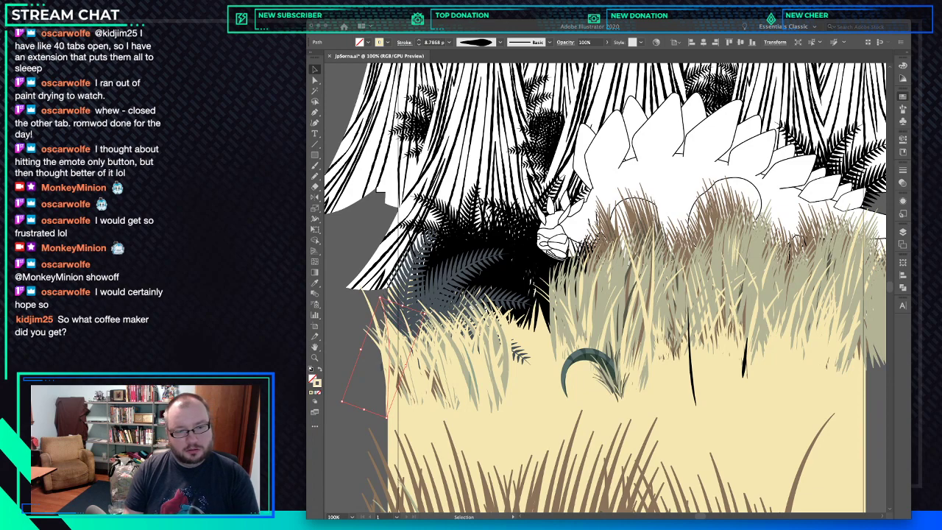
Mirror the sage-green blades near the tuft's right end, tilt them back to the left, and adjust the angle of one neighbouring blade.
drag(375, 354, 490, 342)
shift+click(483, 345)
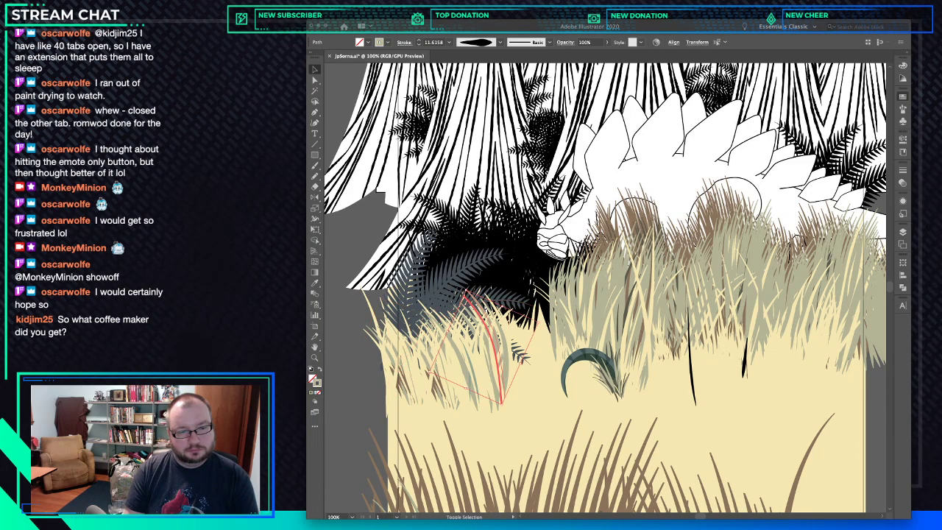
shift+click(491, 368)
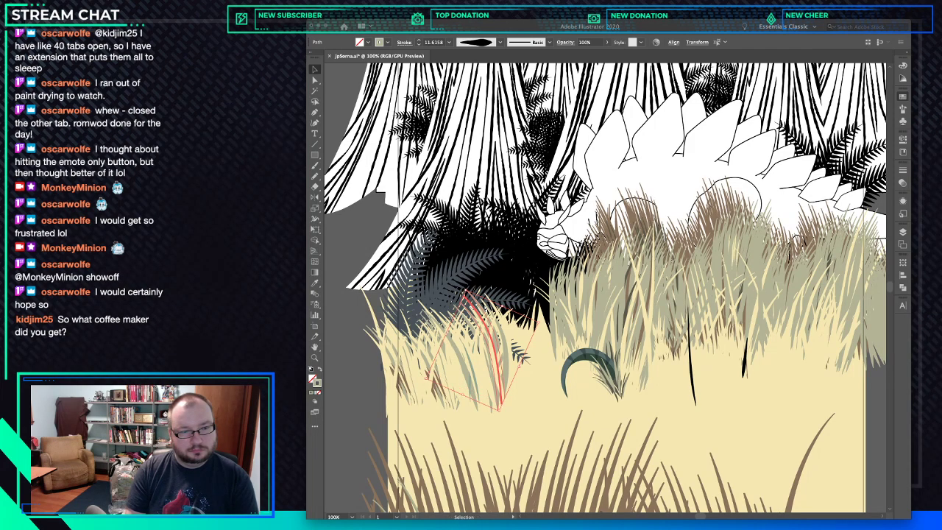
double_click(315, 197)
key(Return)
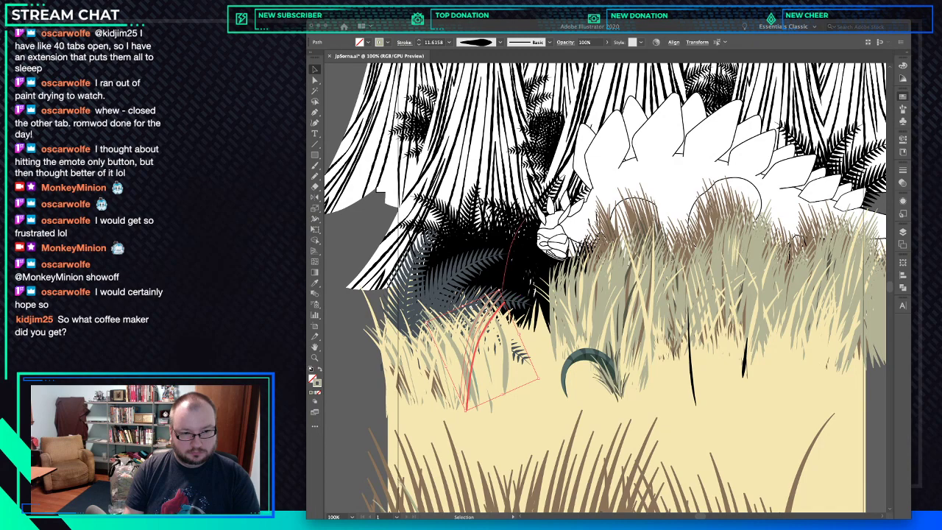
key(v)
drag(515, 280, 484, 288)
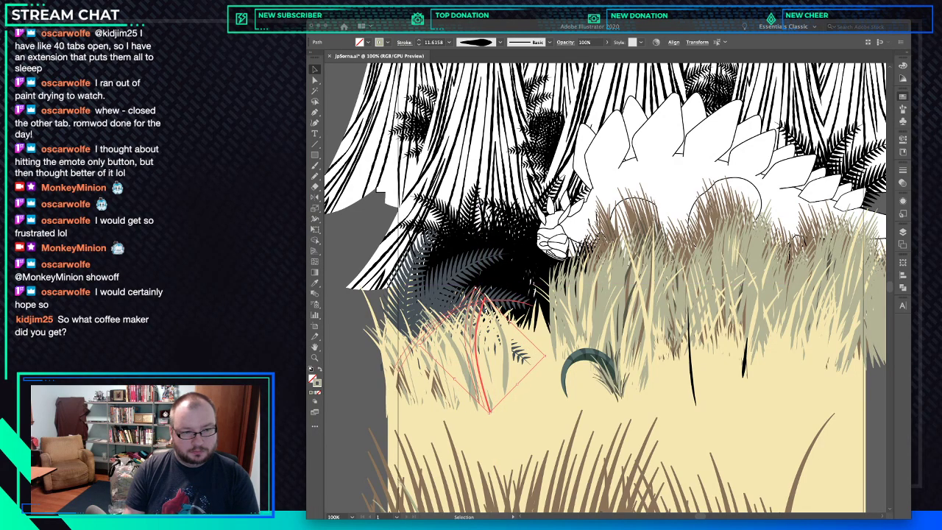
click(347, 337)
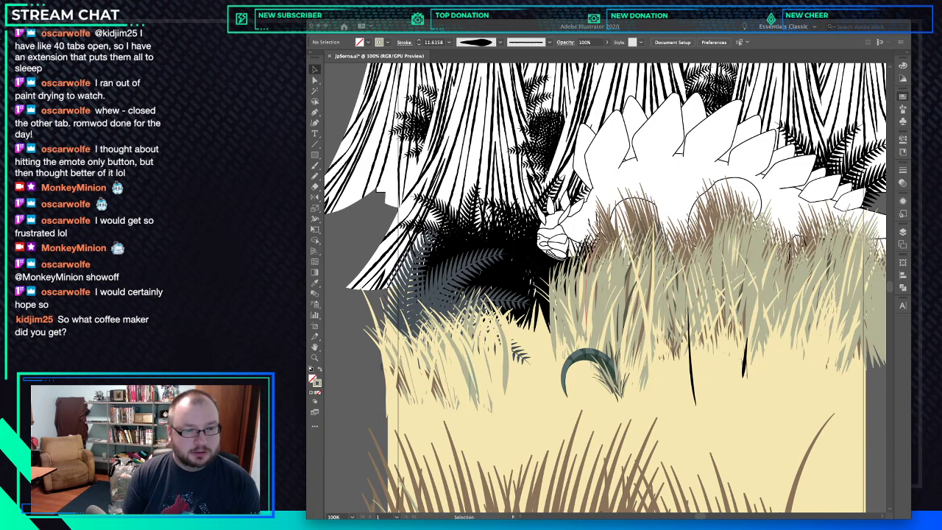
drag(472, 307, 493, 297)
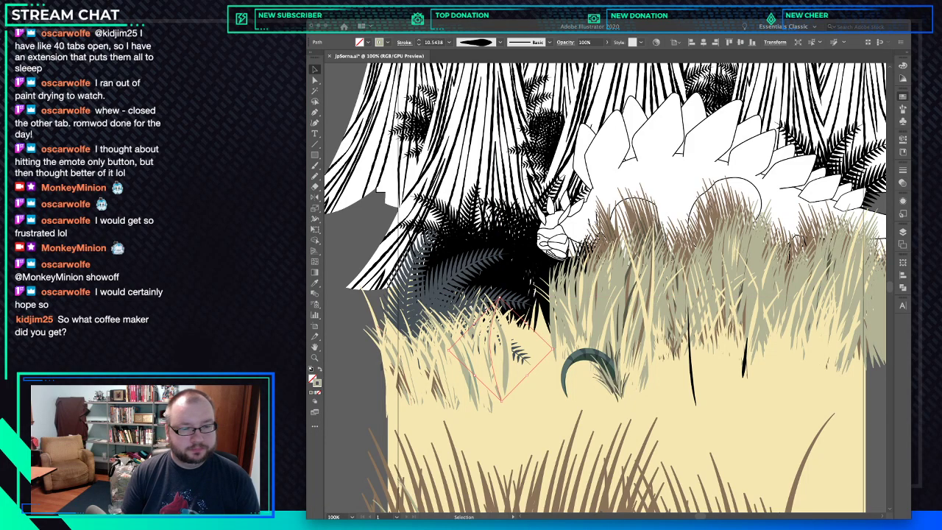
key(ctrl+shift+a)
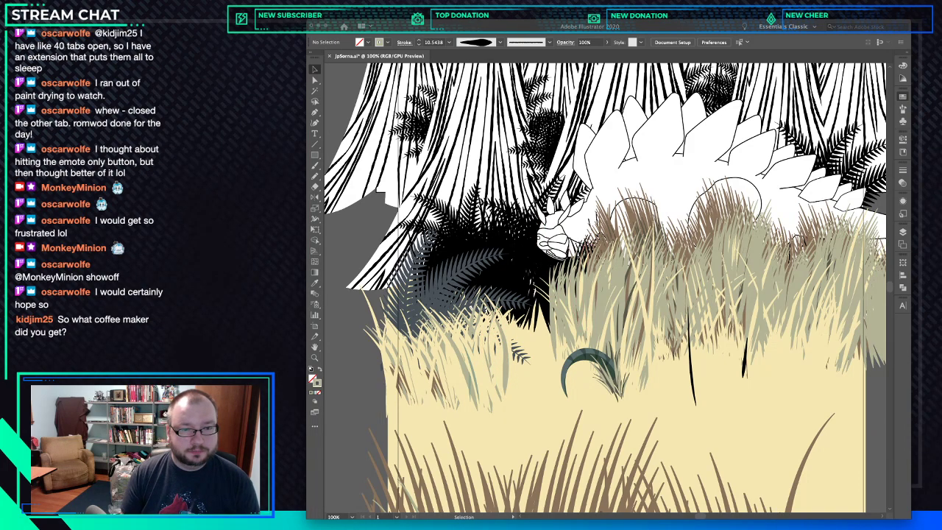
Recolour the black fern fronds behind and beside the stegosaurus's head dark slate, excluding the grass clump.
click(554, 183)
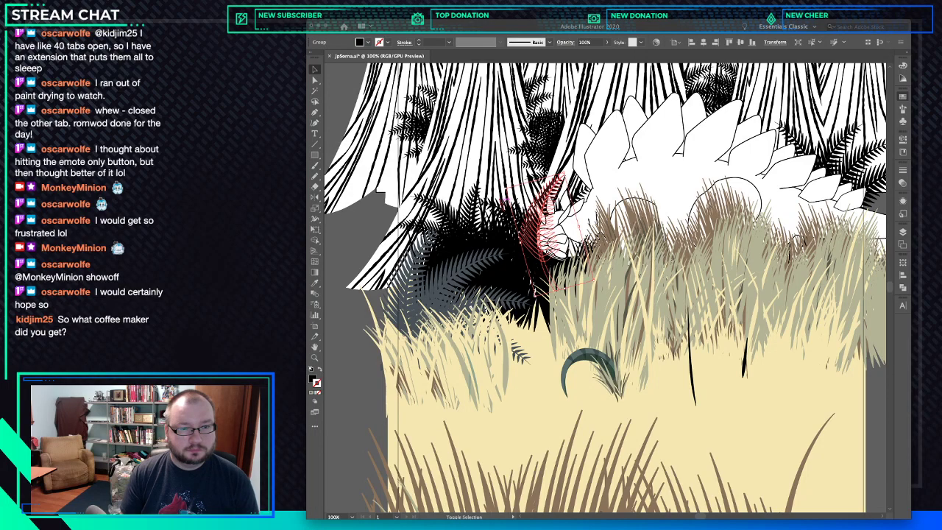
shift+click(503, 201)
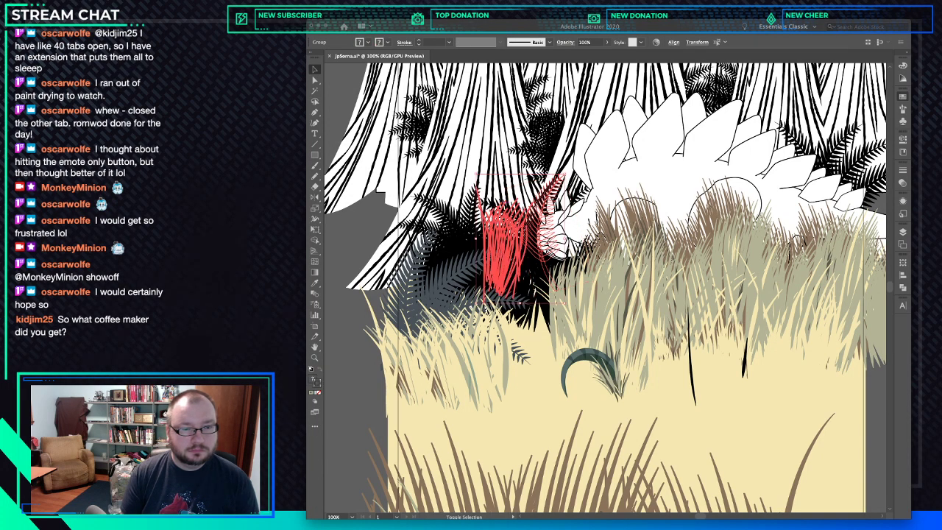
shift+click(500, 221)
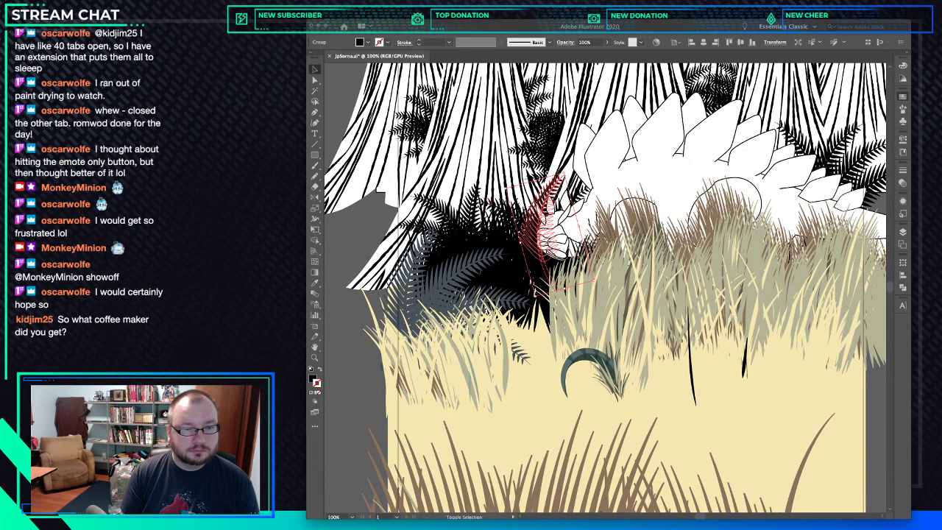
shift+click(489, 202)
shift+click(576, 193)
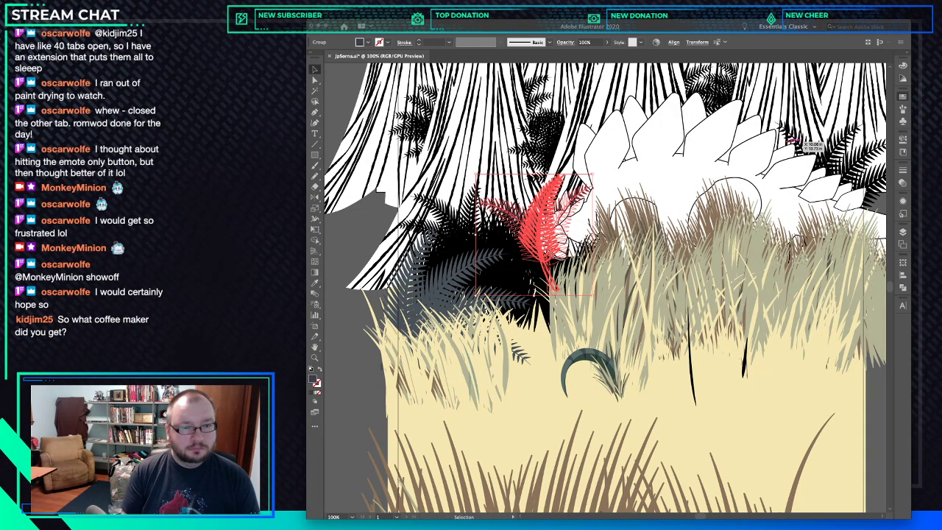
Recolour the black upright and left-leaning fern fronds above the dark grass clump dark slate and deselect them.
click(477, 207)
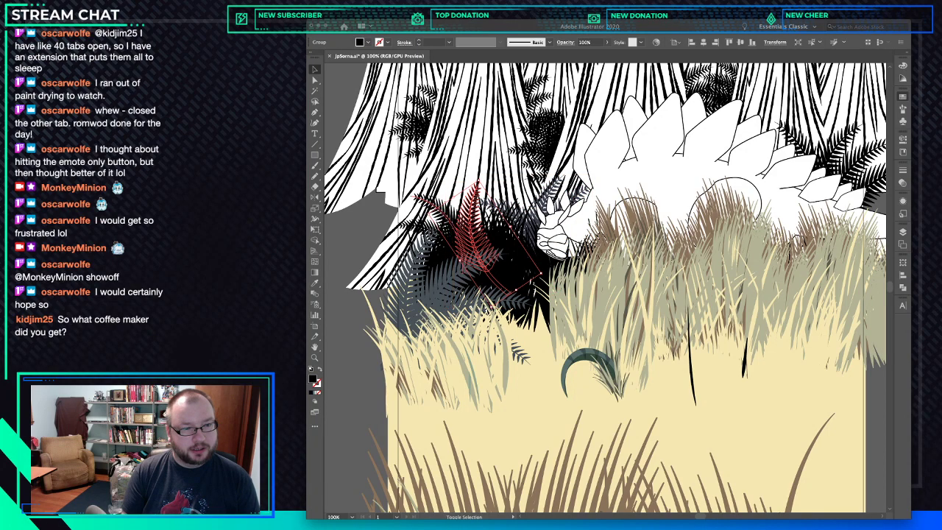
click(474, 210)
shift+click(410, 229)
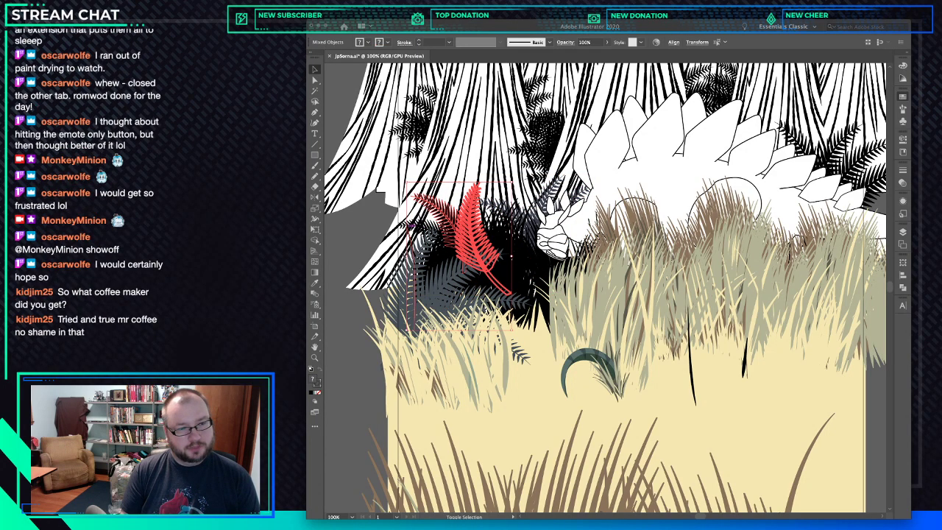
shift+click(410, 223)
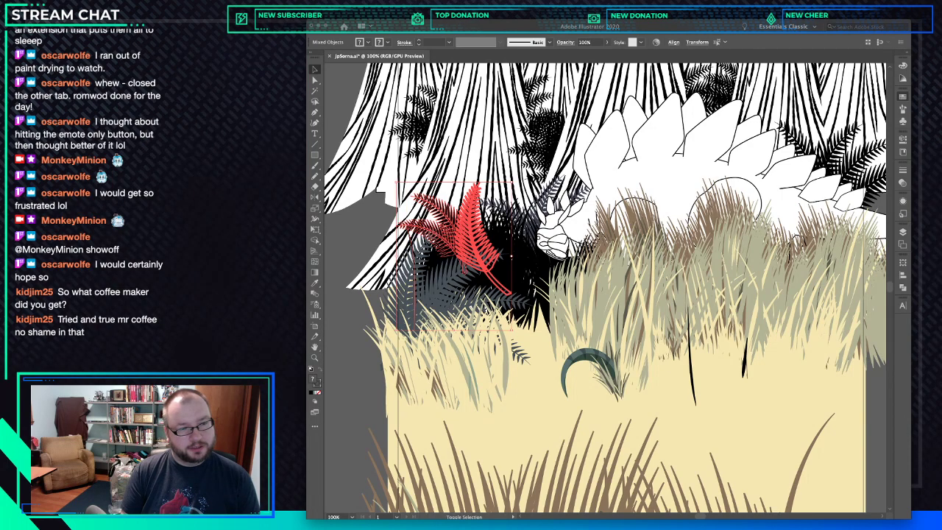
key(ctrl+g)
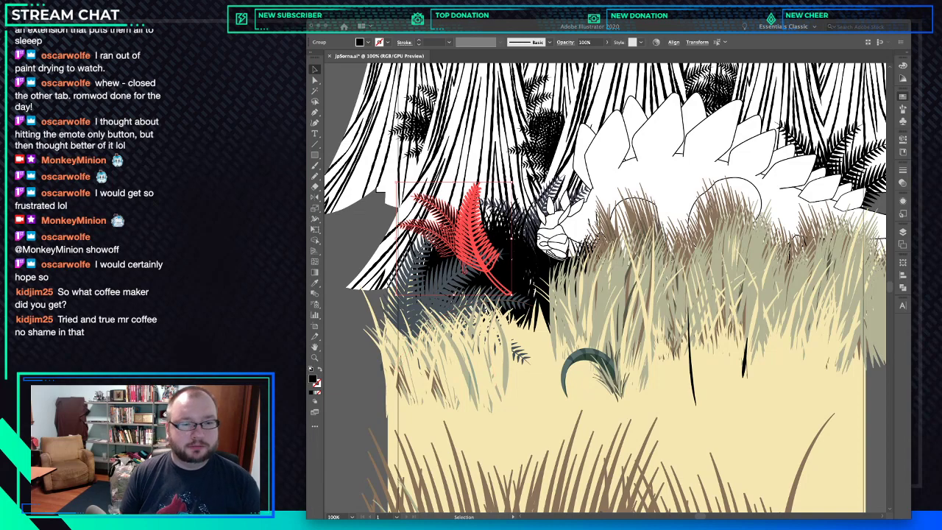
click(798, 150)
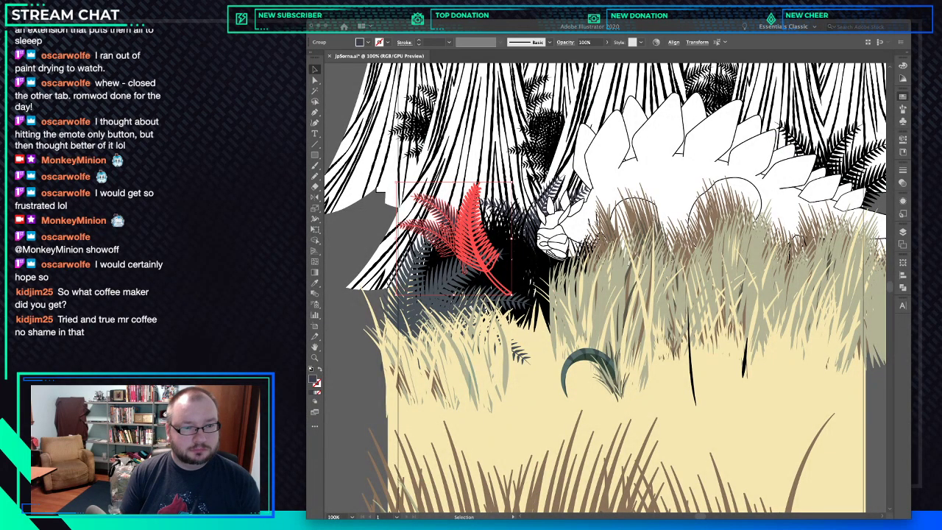
key(ctrl+shift+a)
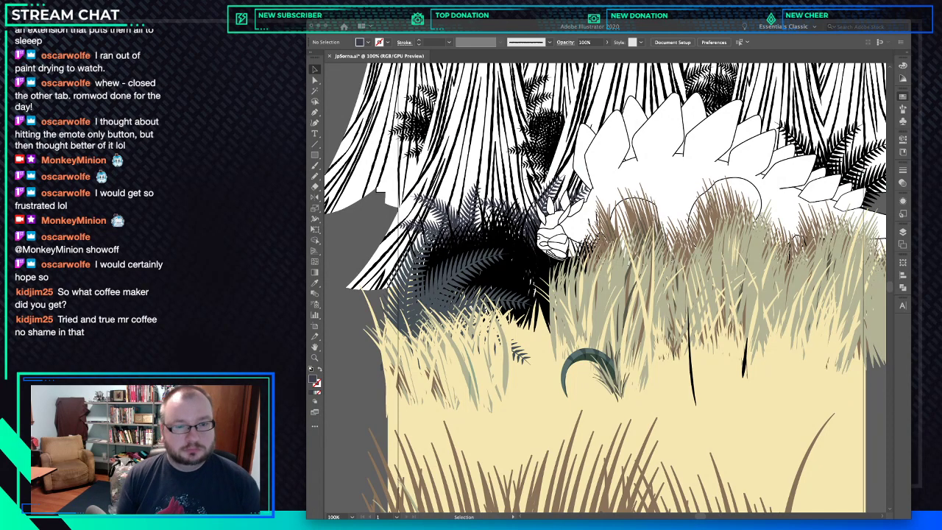
Recolour the black fern fronds behind the stegosaurus's tail dark slate and deselect them.
drag(810, 181, 657, 273)
click(658, 272)
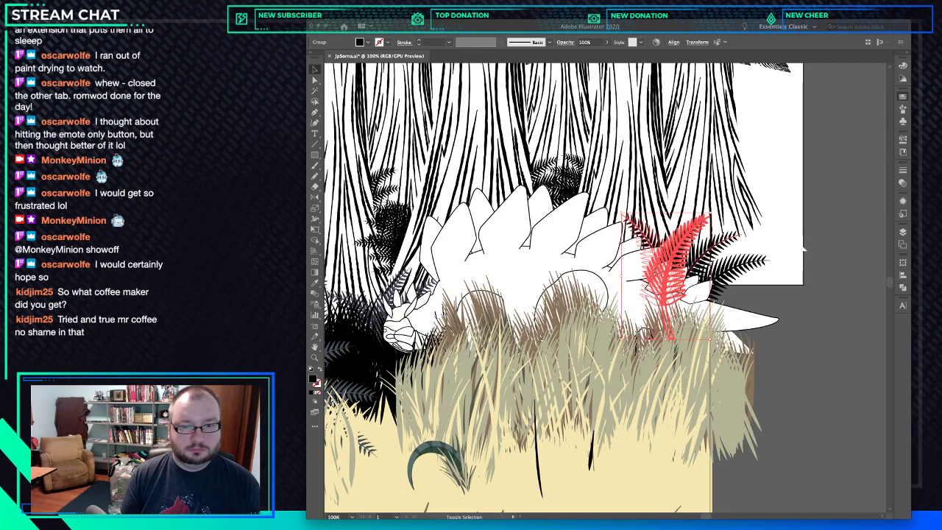
shift+click(722, 275)
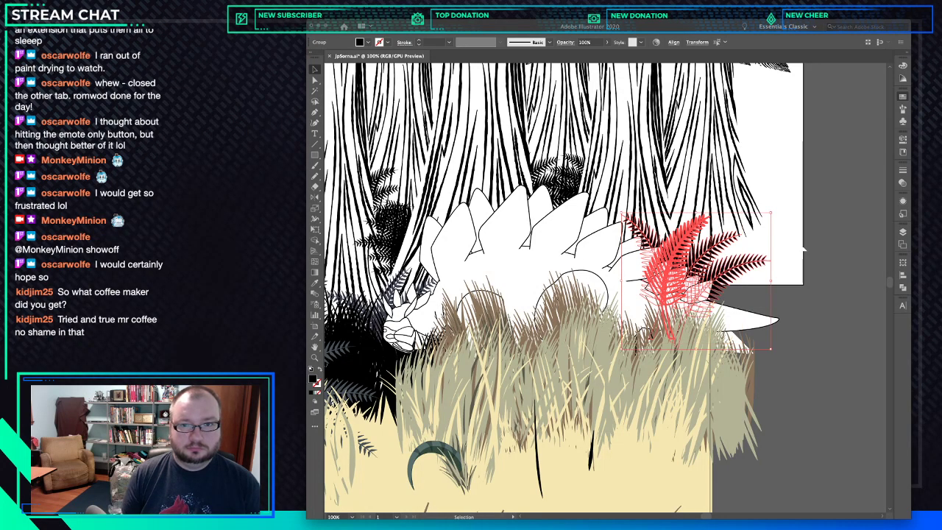
drag(804, 250, 754, 254)
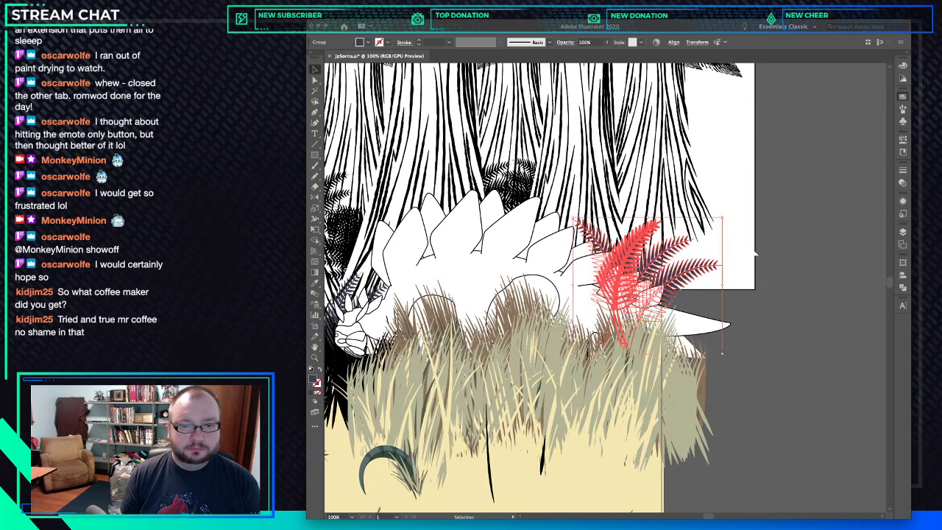
click(756, 254)
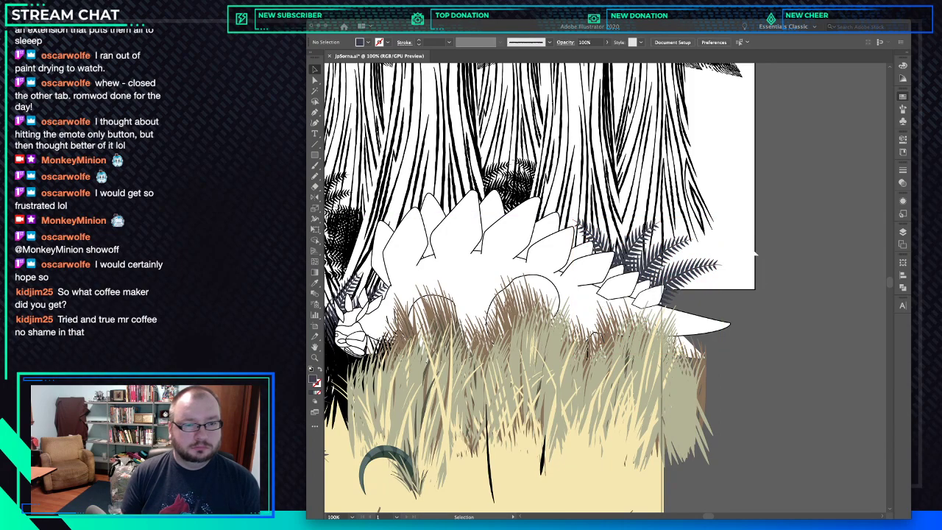
Duplicate the slate frond at the stegosaurus's head and place the copy to its left, rotated to lean left over the black grass.
drag(755, 253, 854, 291)
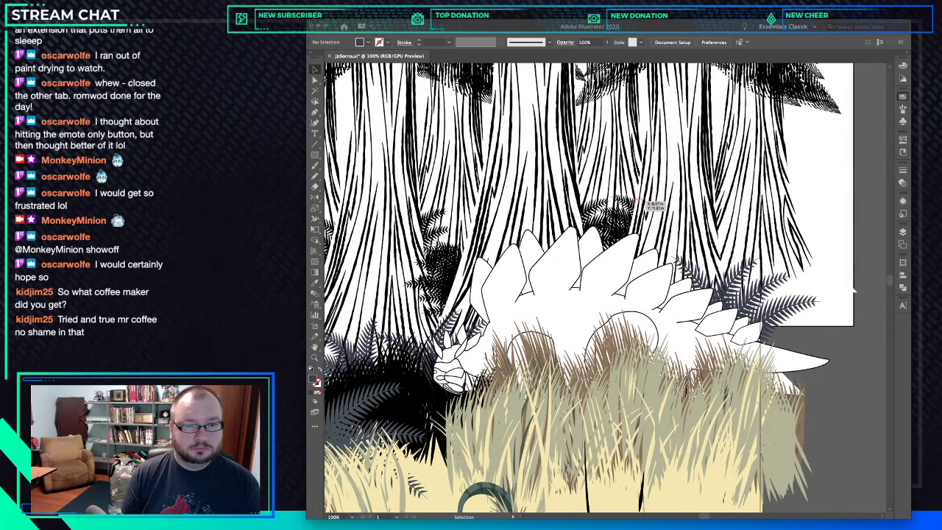
drag(542, 297, 607, 255)
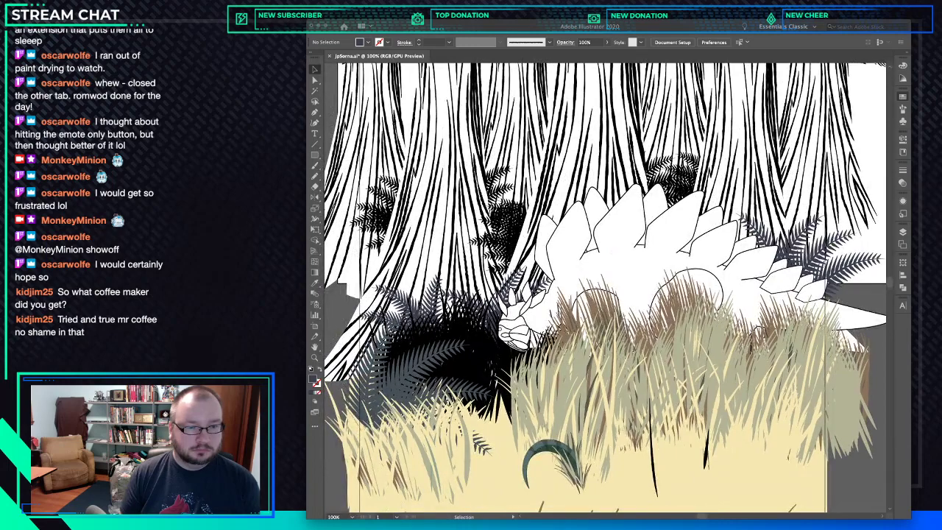
click(518, 305)
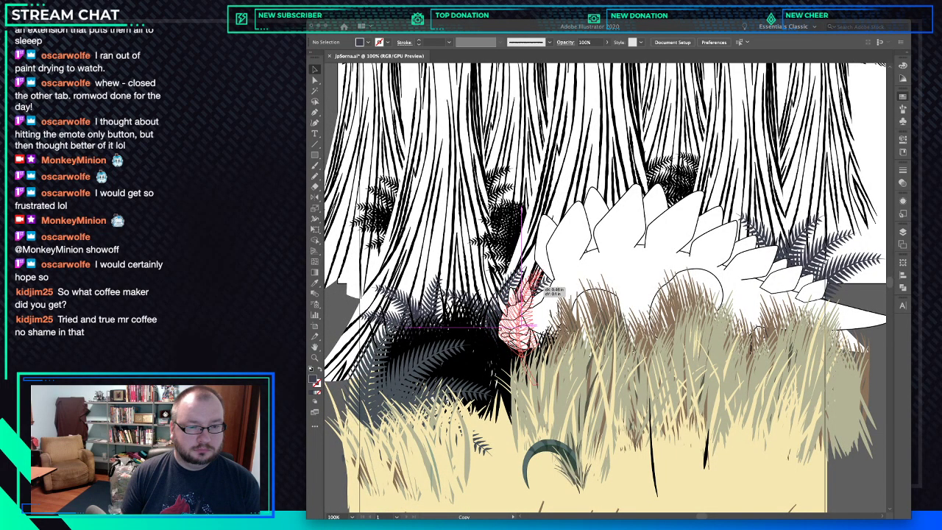
drag(545, 268, 552, 254)
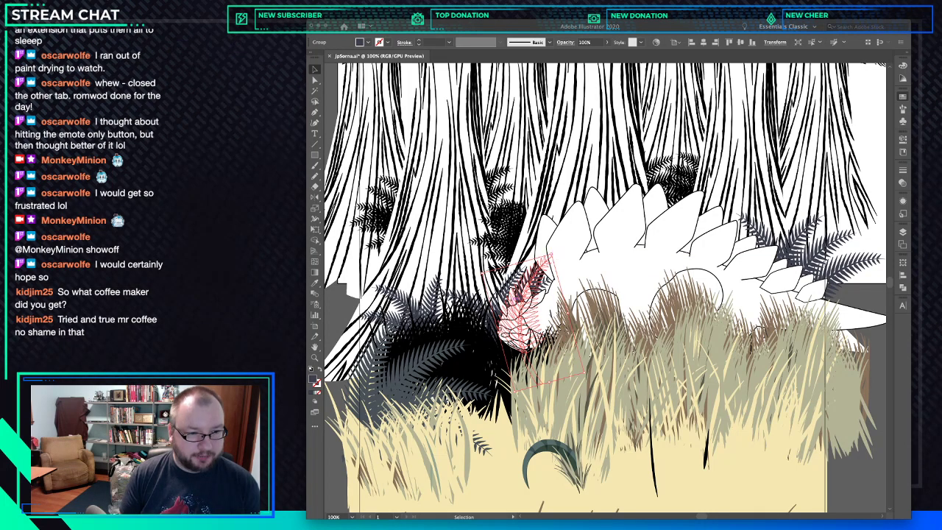
drag(505, 298, 450, 303)
drag(487, 273, 474, 271)
drag(468, 312, 468, 309)
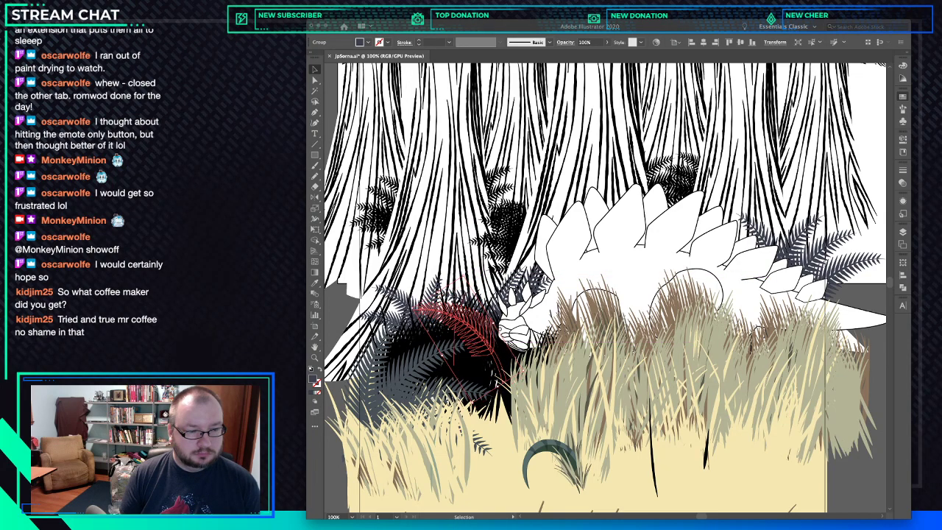
click(411, 329)
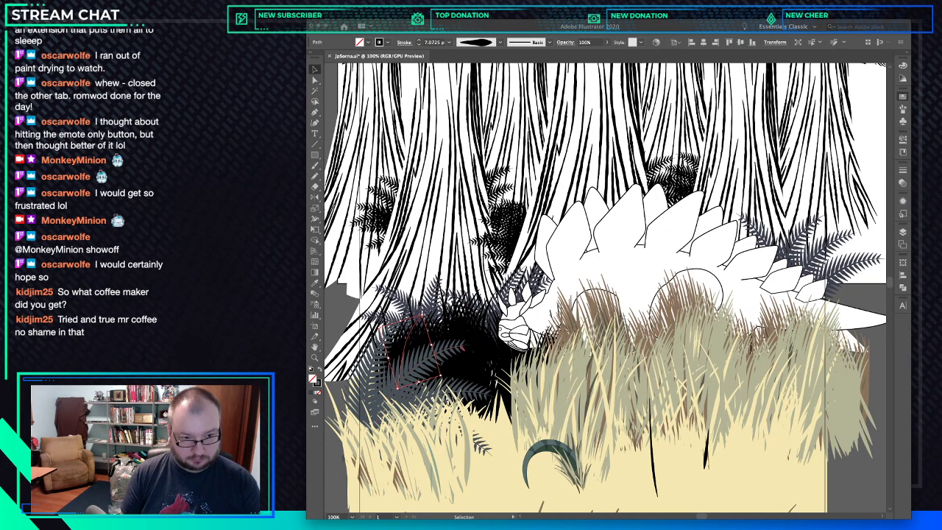
key(y)
click(463, 346)
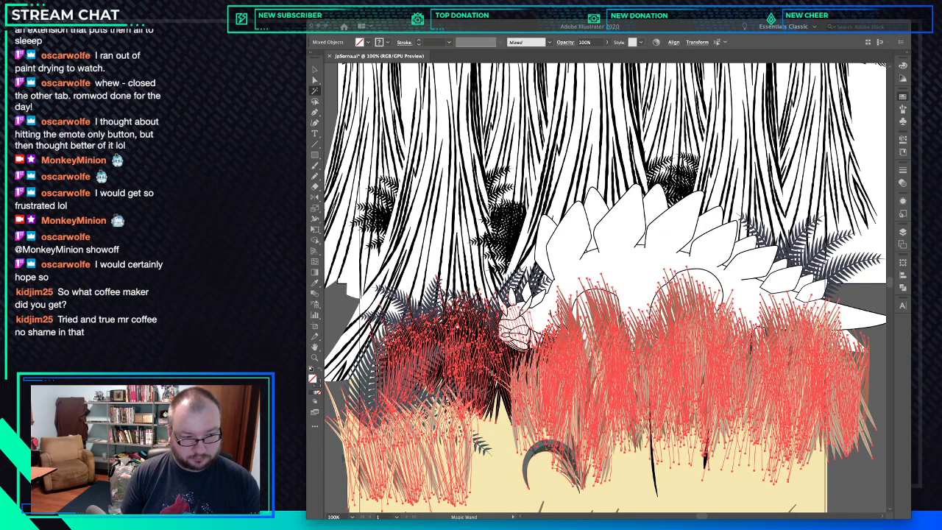
key(super+shift+a)
Recolour the black grass clump beside the stegosaurus's head brown to match the neighbouring grass.
key(a)
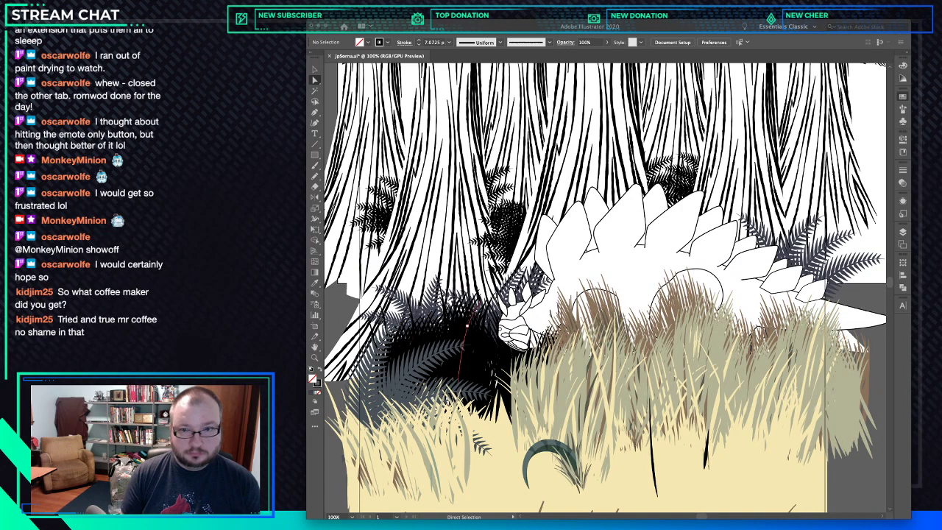
click(468, 309)
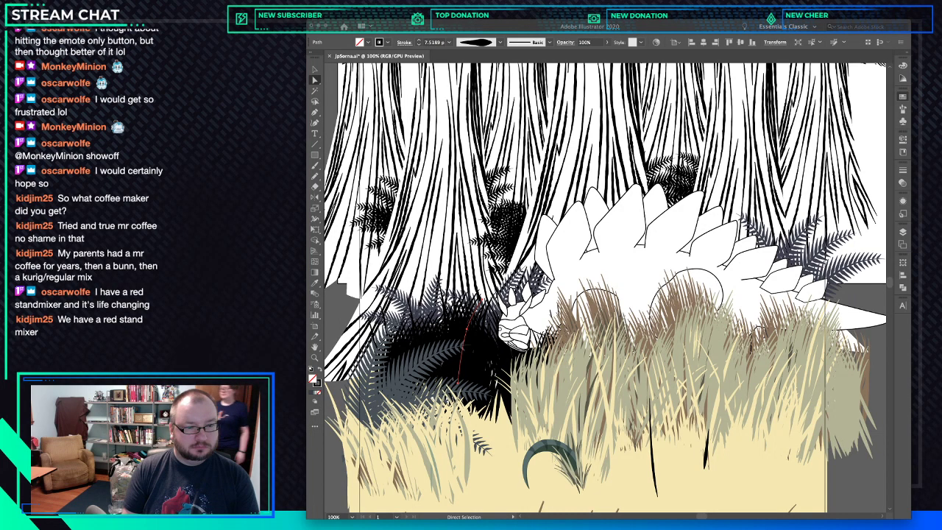
key(super+a)
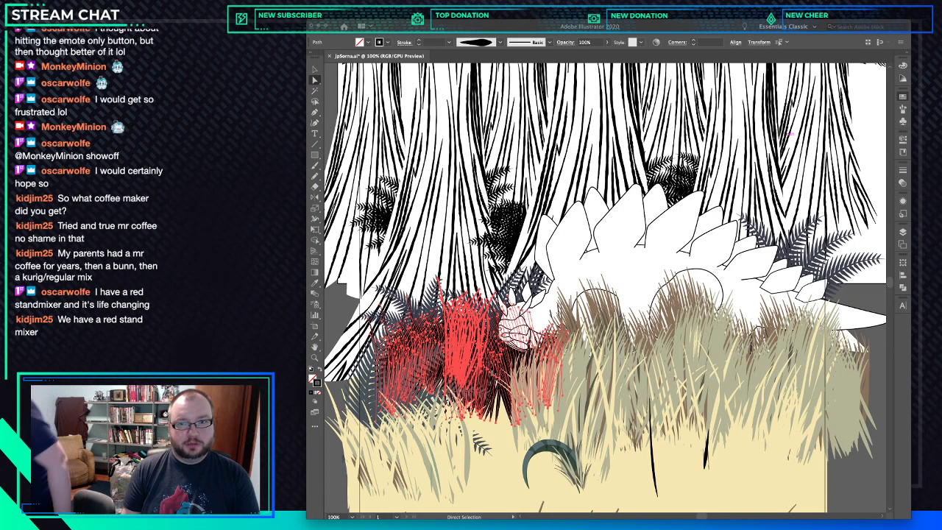
click(589, 355)
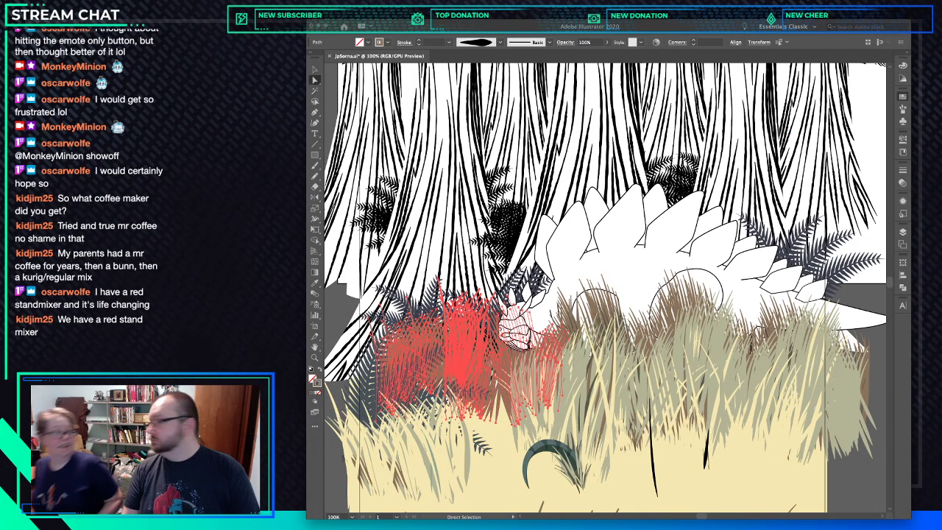
Duplicate the brown grass clump slightly lower, in front of the original, and mirror the copy horizontally.
key(v)
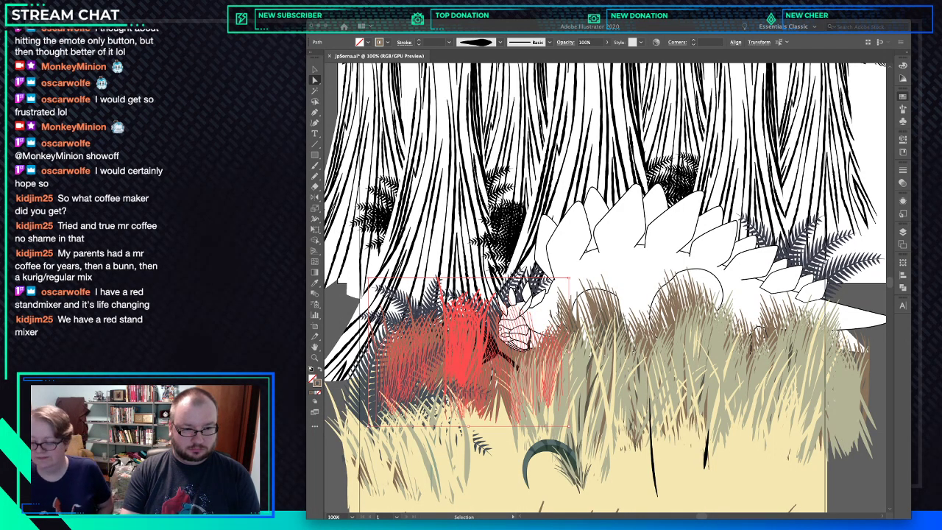
key(a)
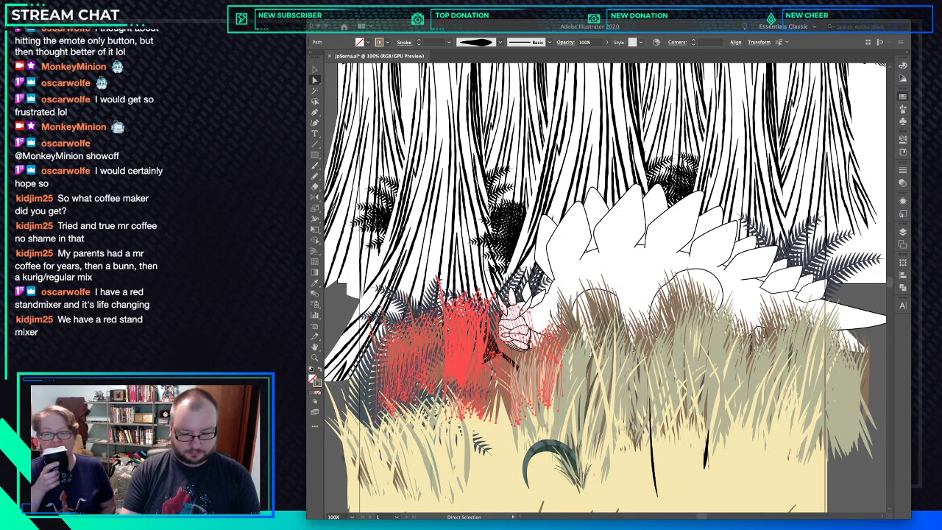
key(v)
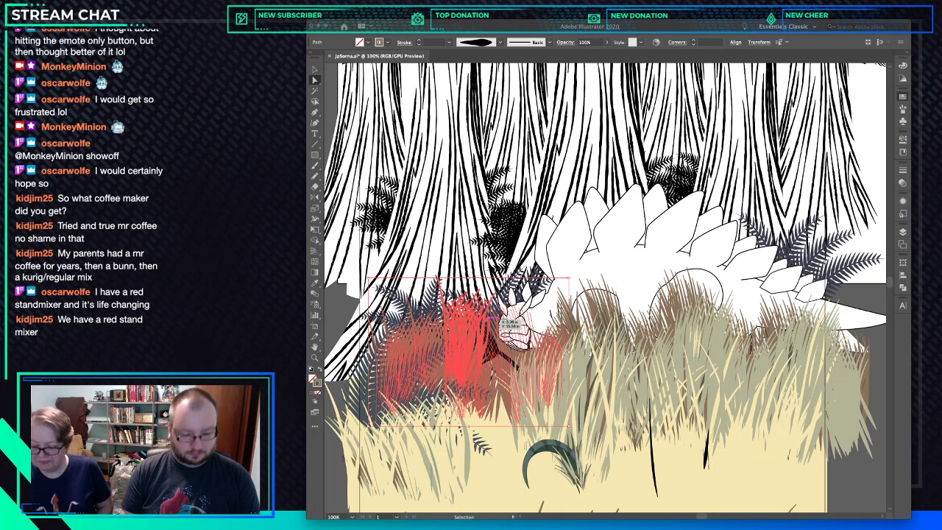
key(a)
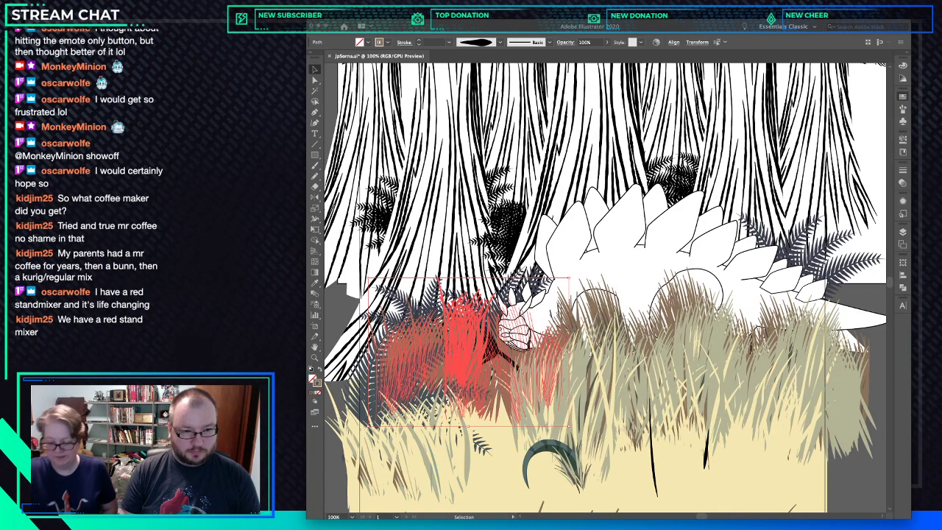
drag(478, 364, 513, 402)
key(o)
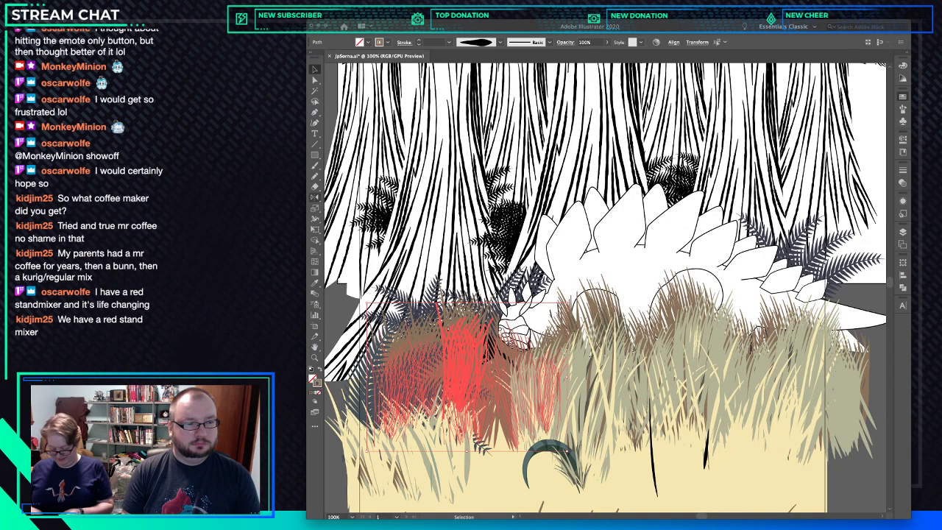
double_click(315, 197)
key(Return)
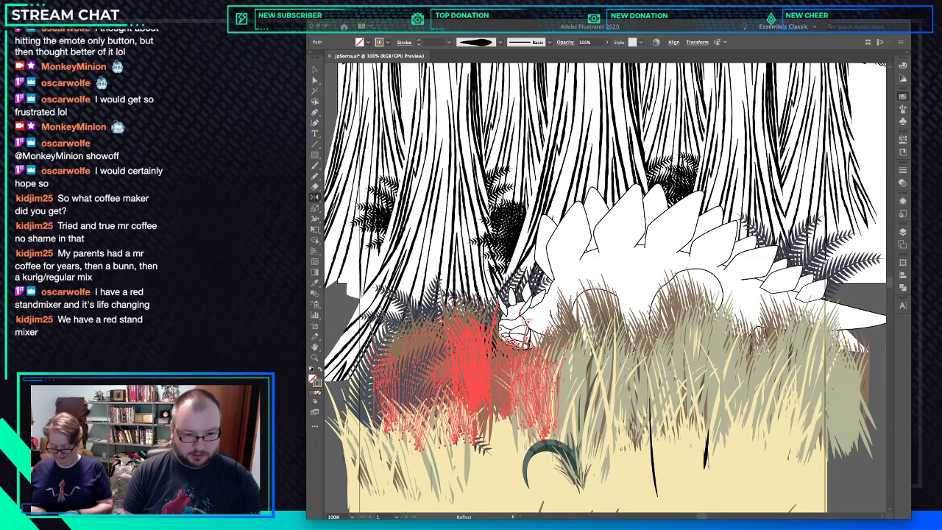
key(v)
drag(506, 383, 506, 392)
Recolour the mirrored grass copy grey-green, sampling the colour from the grass beside it.
key(i)
click(590, 355)
key(v)
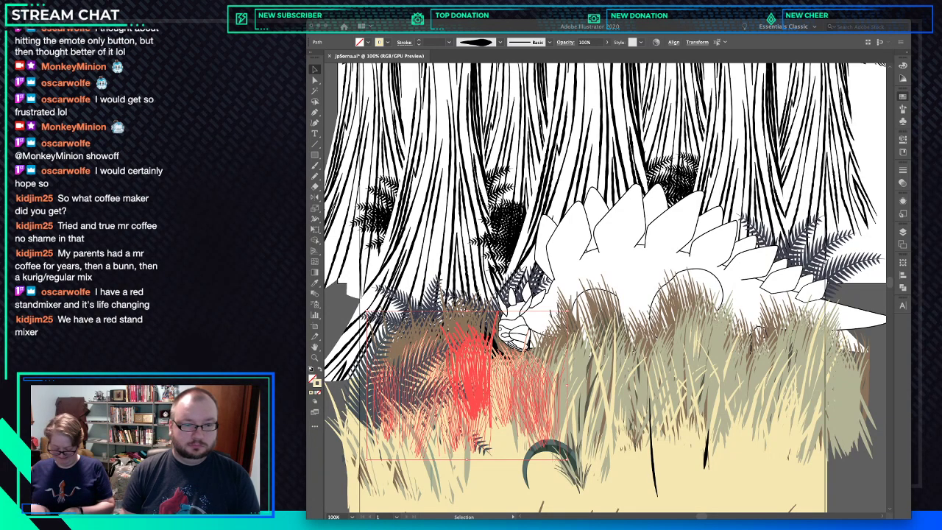
key(i)
click(590, 355)
key(v)
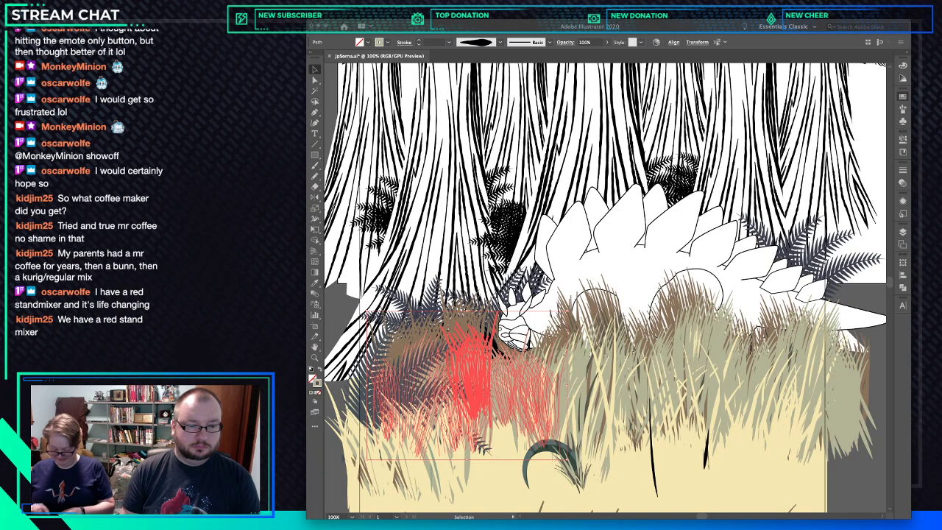
Nudge the grey-green grass copy slightly up and left, widen it on both sides and deselect it.
drag(492, 378, 486, 375)
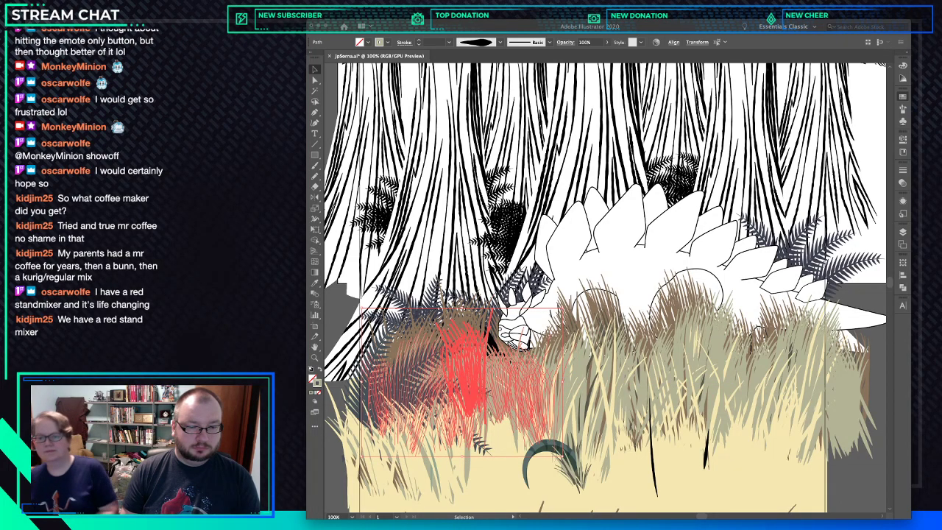
drag(563, 379, 588, 356)
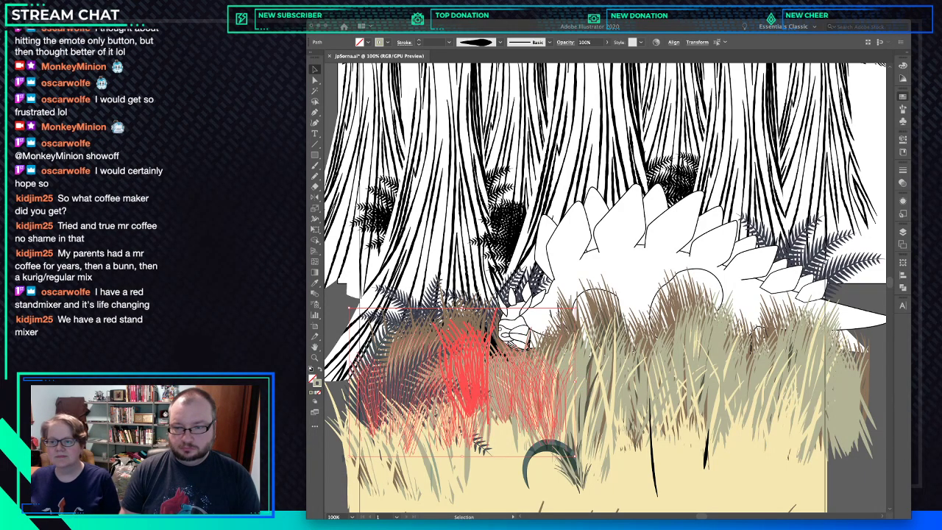
drag(589, 355, 642, 358)
key(shift+super+a)
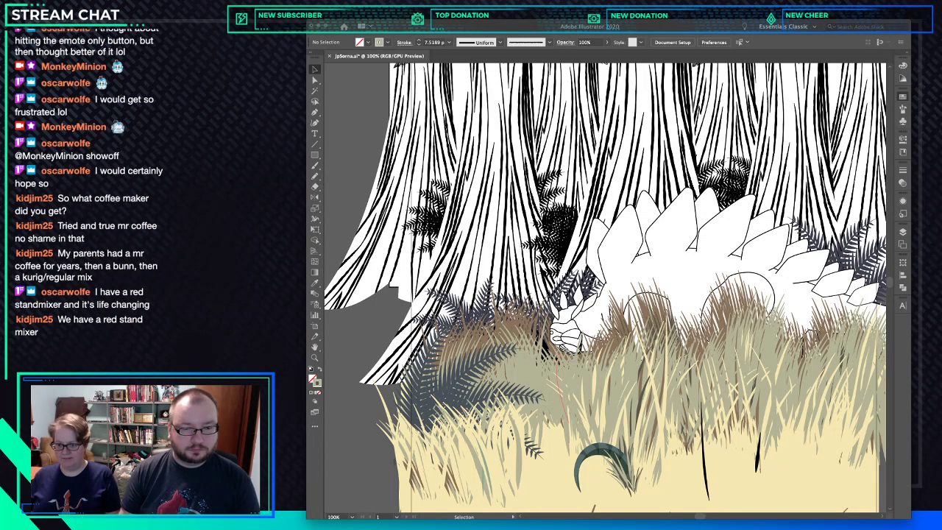
Recolour a few individual grey-green grass blades just below the stegosaurus's head pale yellow and deselect them.
click(561, 377)
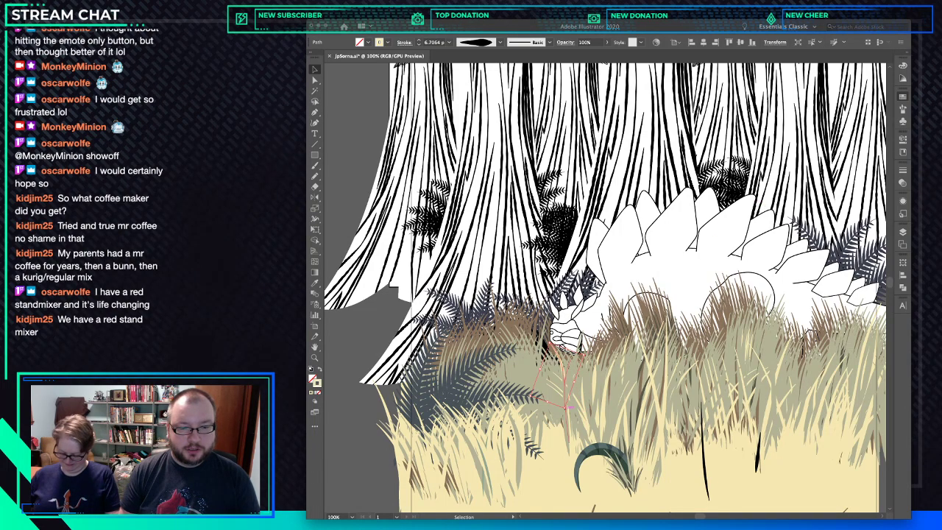
drag(564, 406, 568, 424)
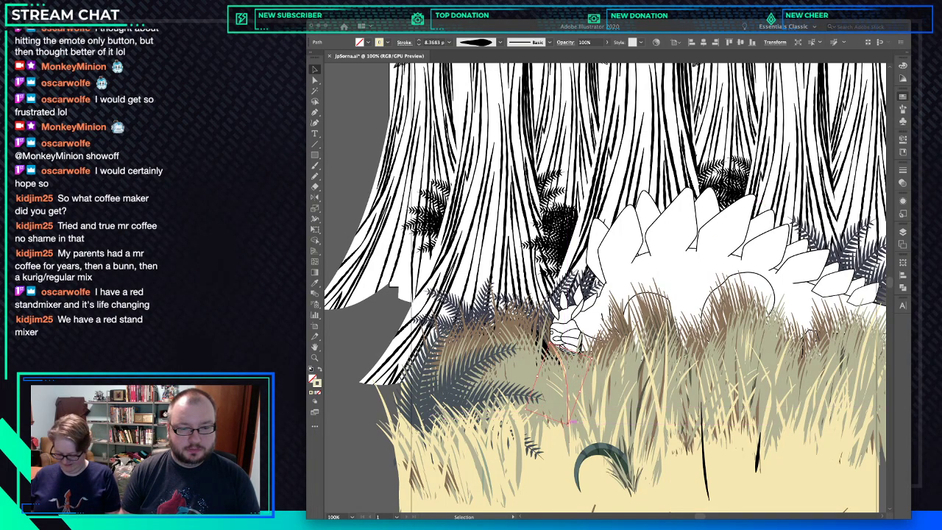
key(ctrl+z)
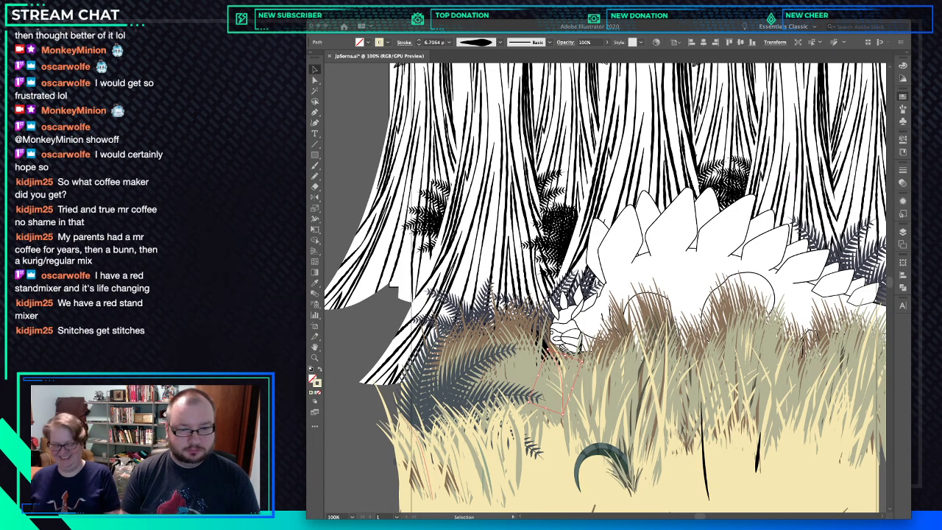
key(ctrl+shift+a)
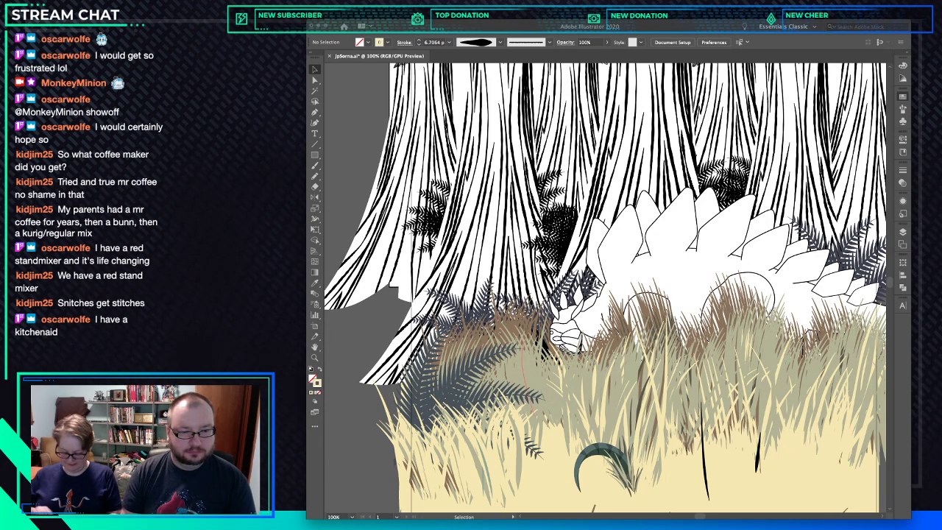
Recolour one blade inside the grouped grey-green grass by the fern tips pale yellow and exit the group.
click(524, 364)
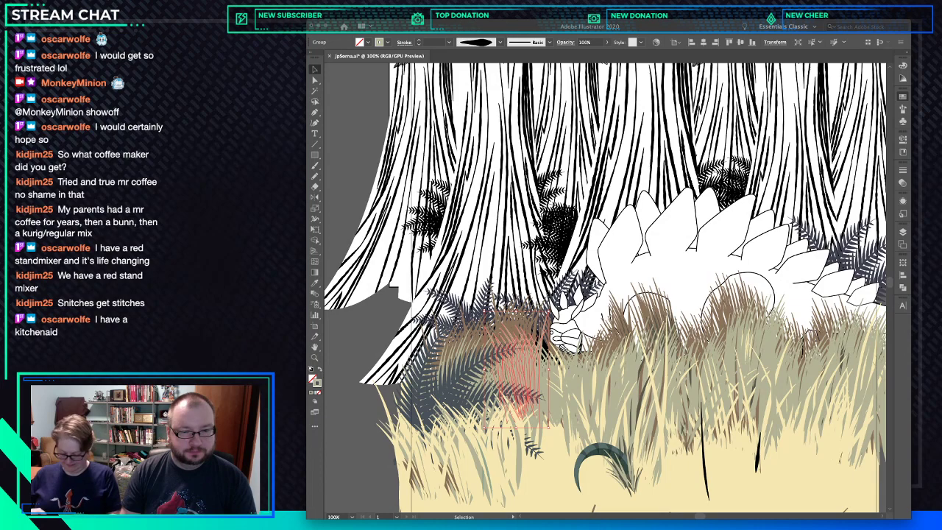
double_click(524, 365)
click(527, 368)
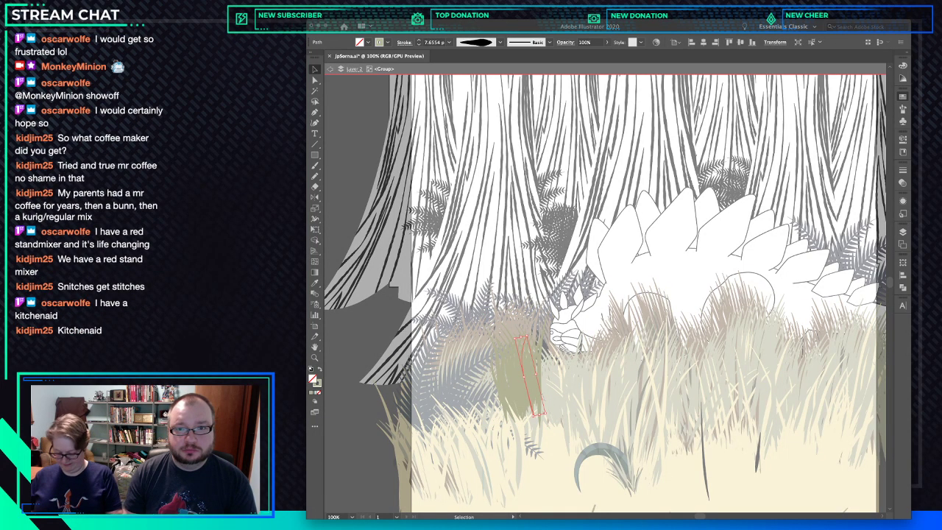
key(x)
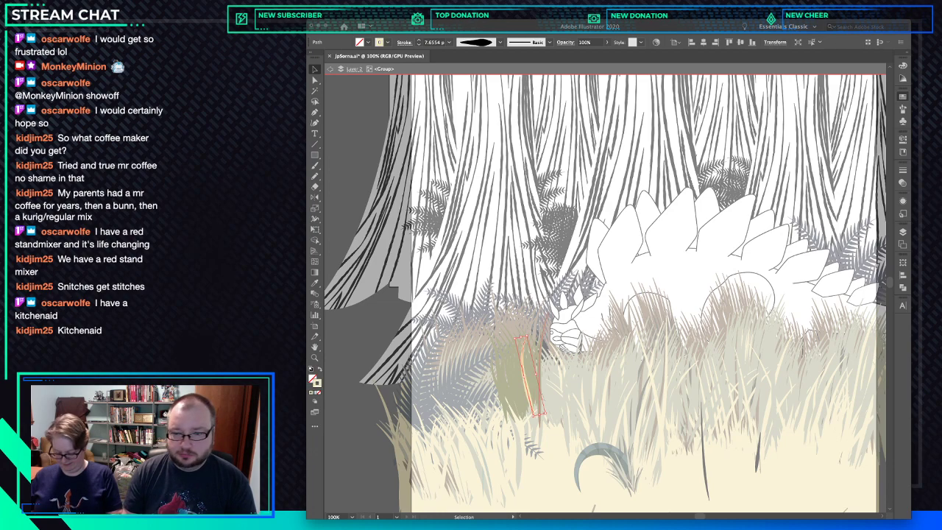
key(Escape)
key(a)
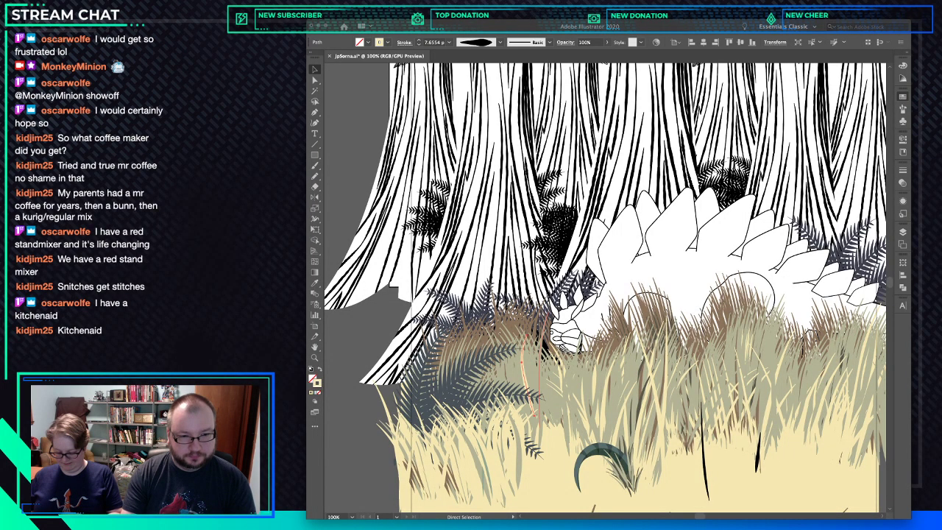
Isolate the grouped grey-green grass by the fern tips again and reposition a curved blade within it.
click(563, 317)
key(v)
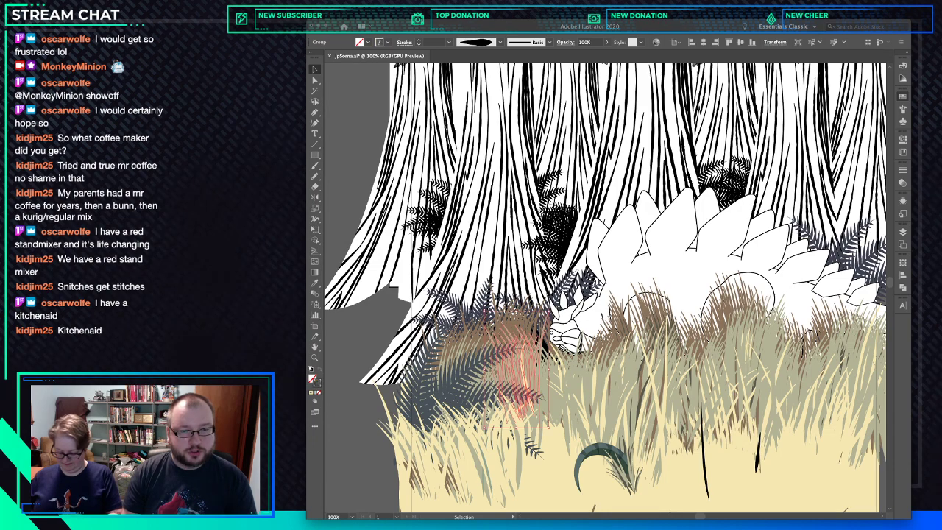
double_click(530, 365)
click(532, 368)
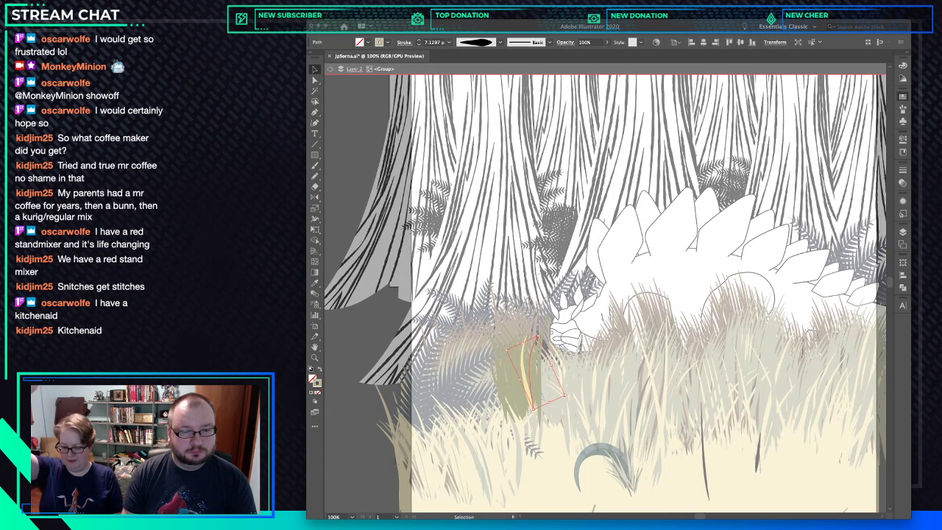
drag(535, 370, 540, 348)
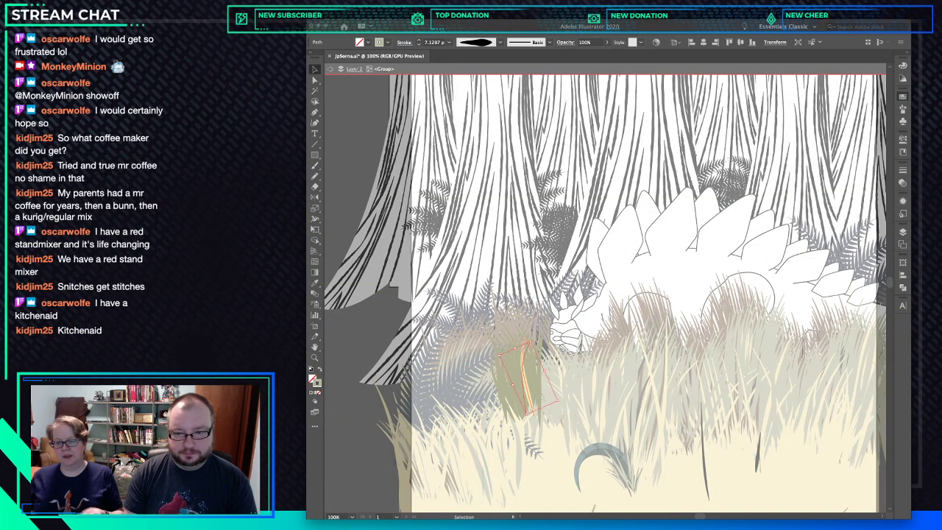
key(super+shift+a)
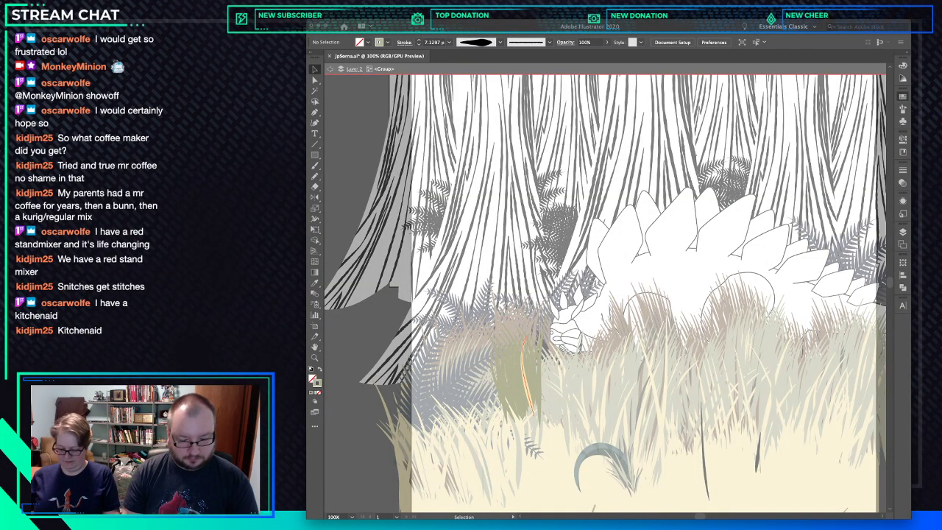
click(528, 375)
drag(542, 416, 556, 398)
drag(541, 359, 548, 361)
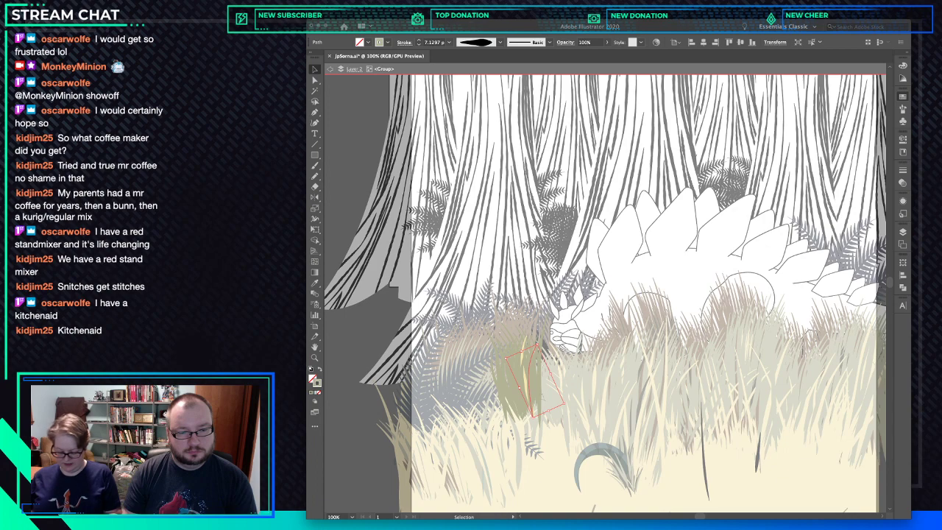
Recolour two more blades of the isolated grass group pale yellow and leave the group.
click(512, 391)
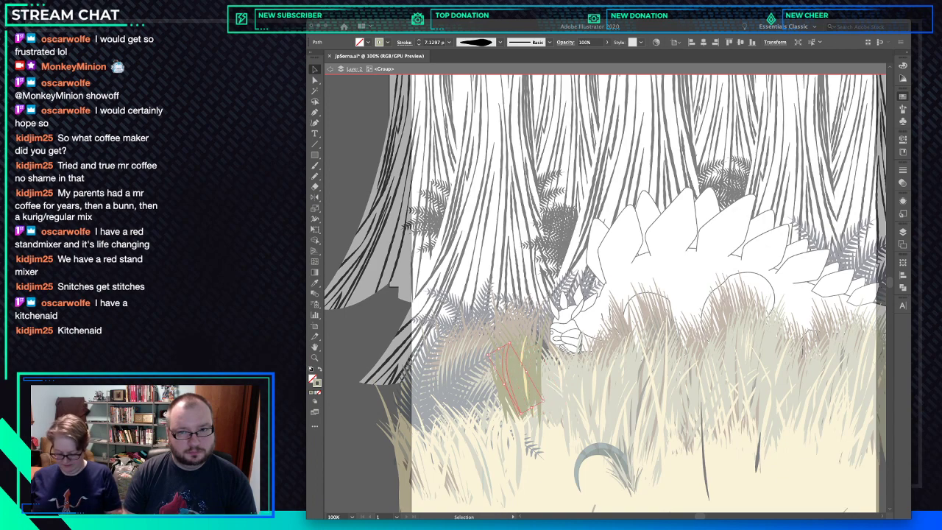
key(super+z)
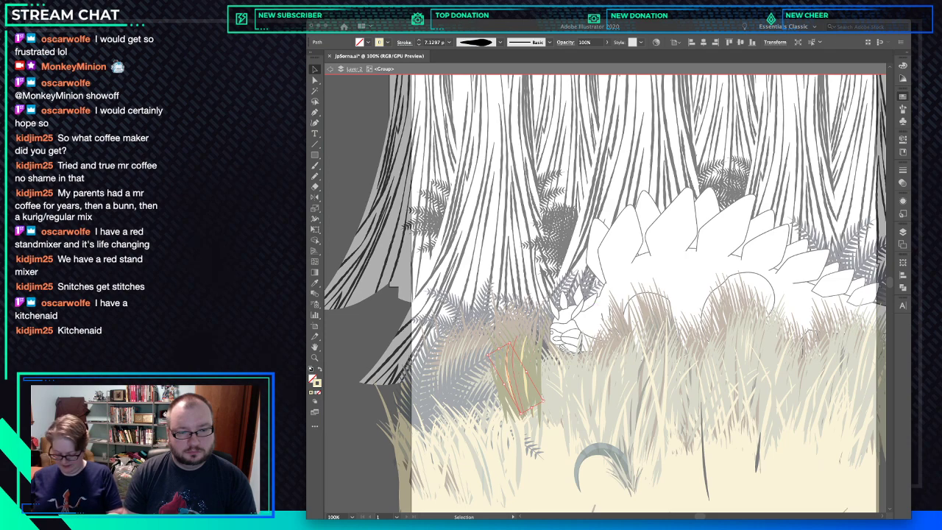
key(super+z)
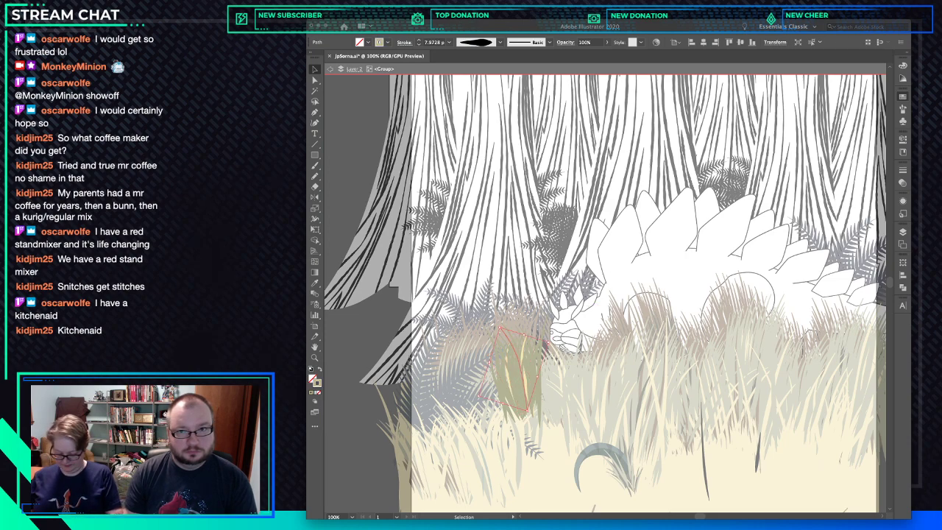
key(super+z)
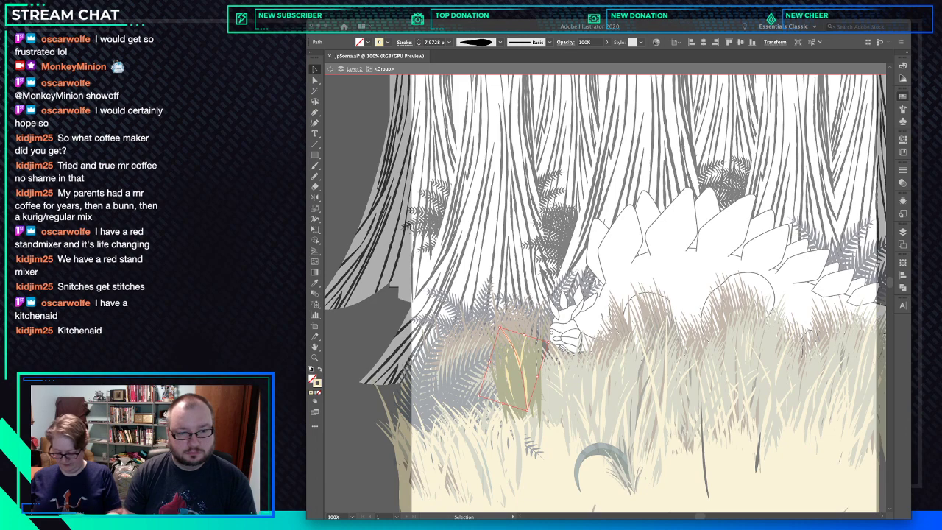
key(super+z)
key(super+z)
key(super+z)
key(super+z)
key(super+z)
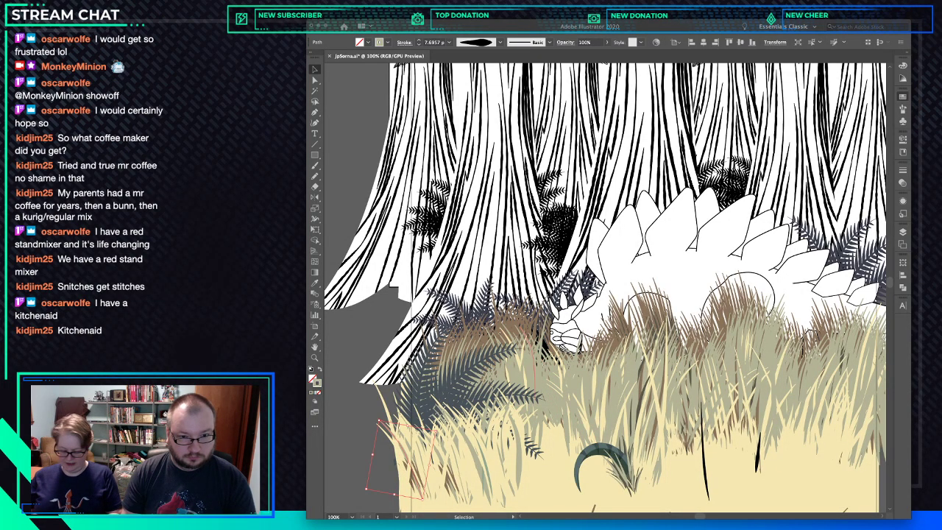
Adjust several individual grass blades in the brown clump just in front of the stegosaurus's head.
key(a)
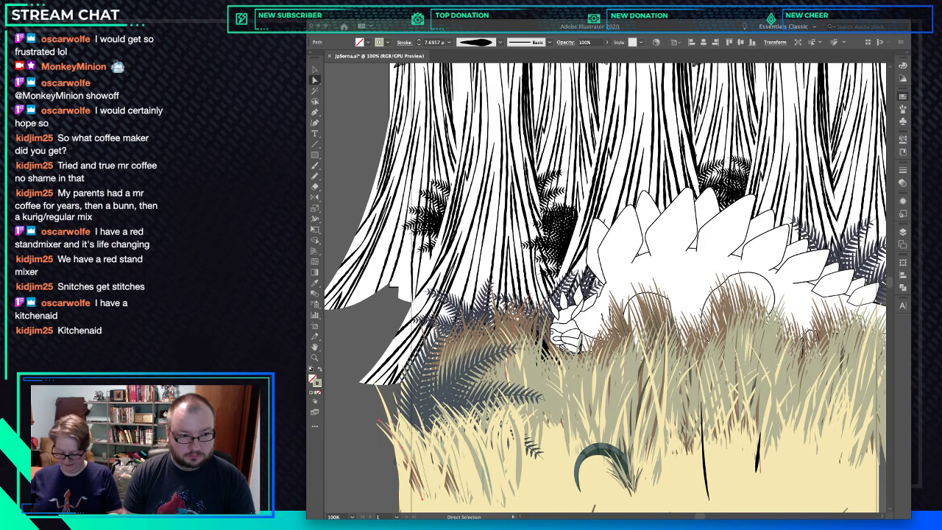
click(517, 322)
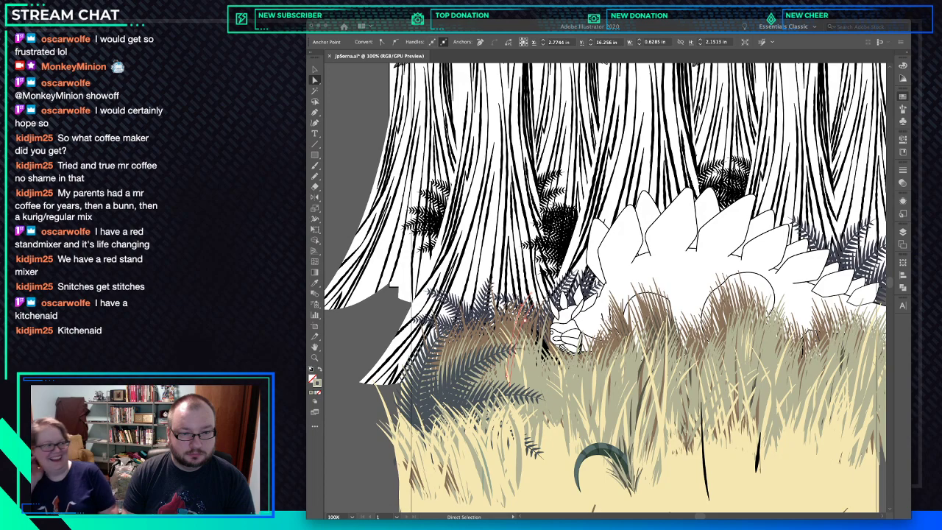
click(516, 360)
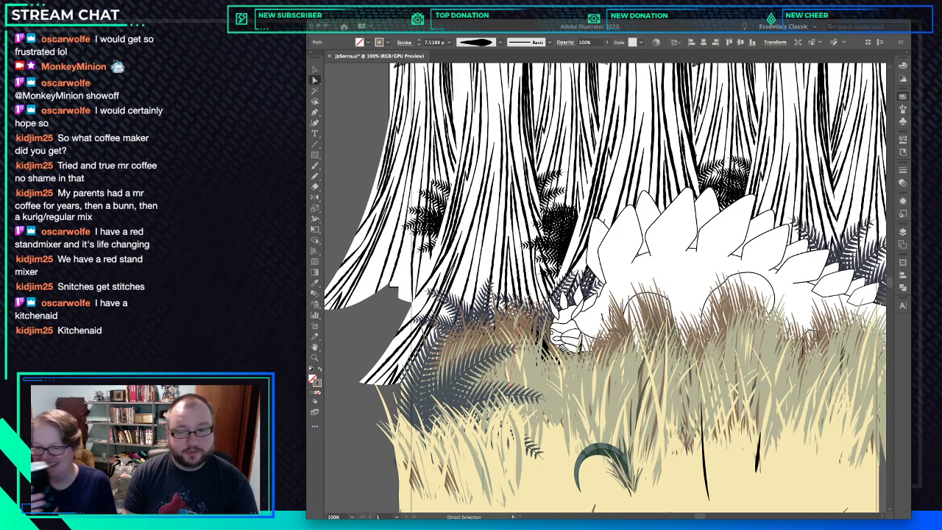
scroll(532, 316, up, 5)
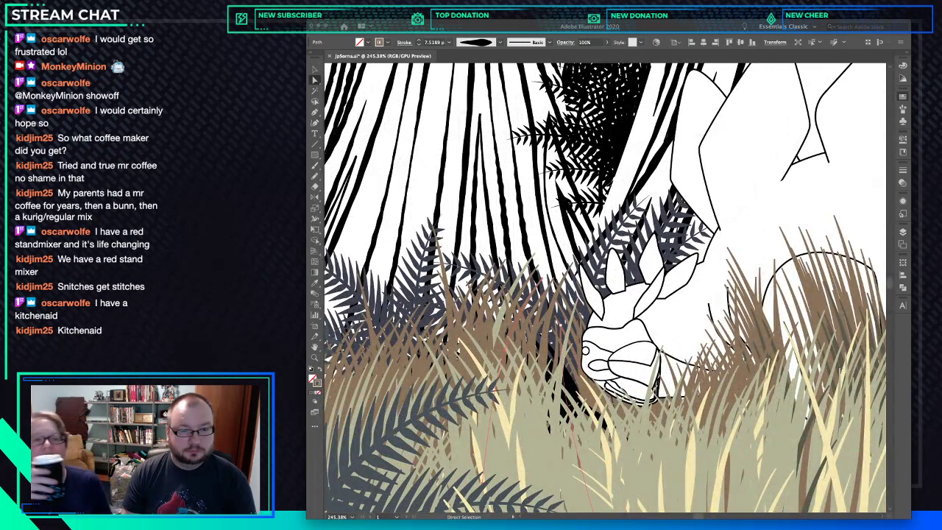
click(559, 321)
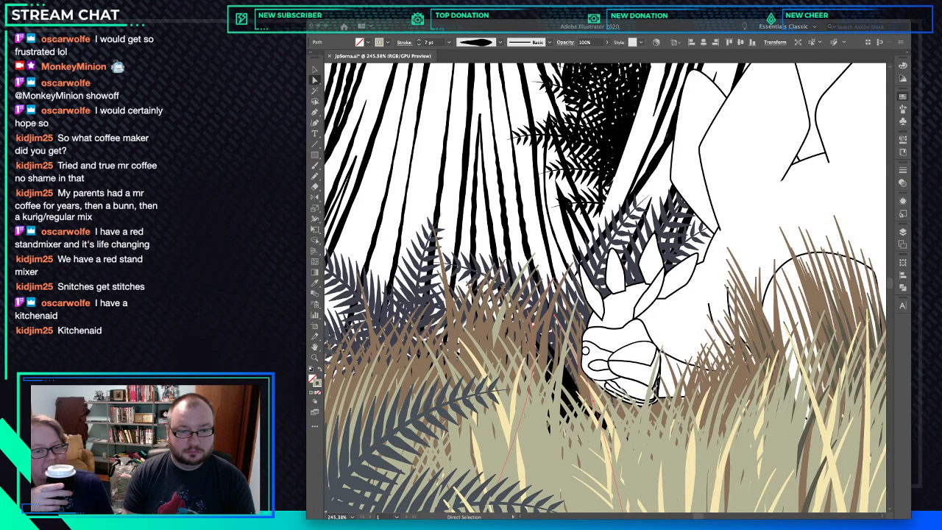
click(524, 397)
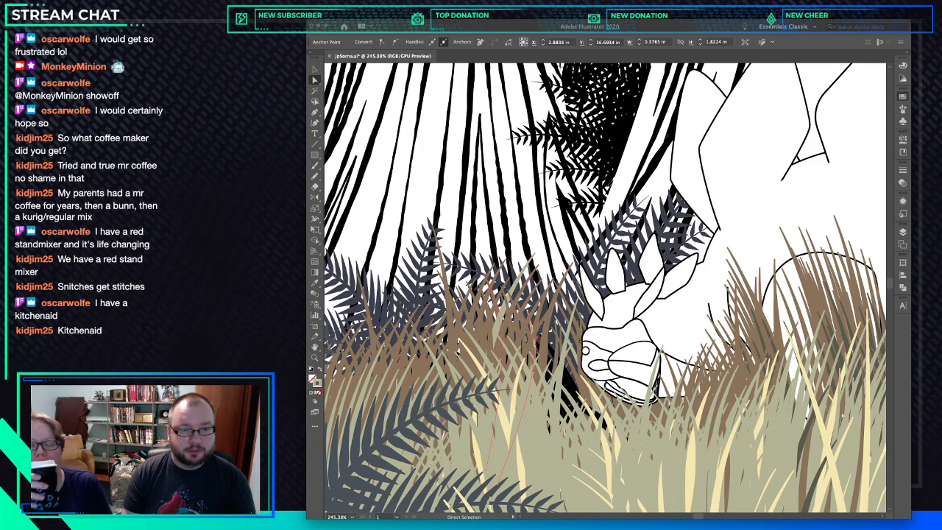
click(483, 409)
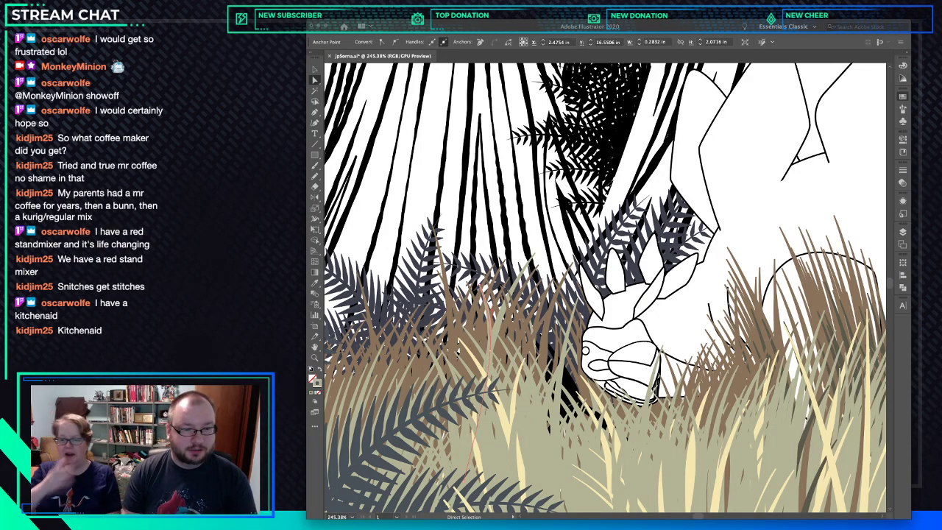
click(483, 333)
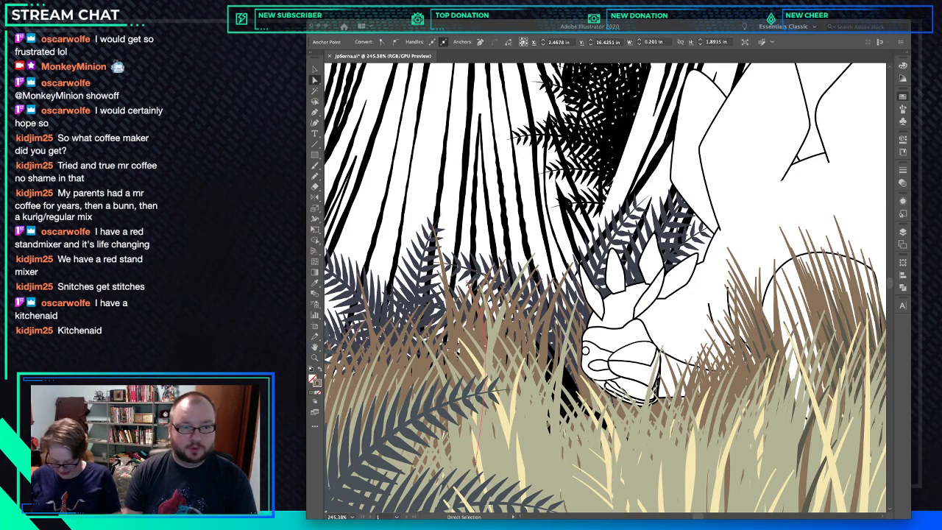
click(821, 136)
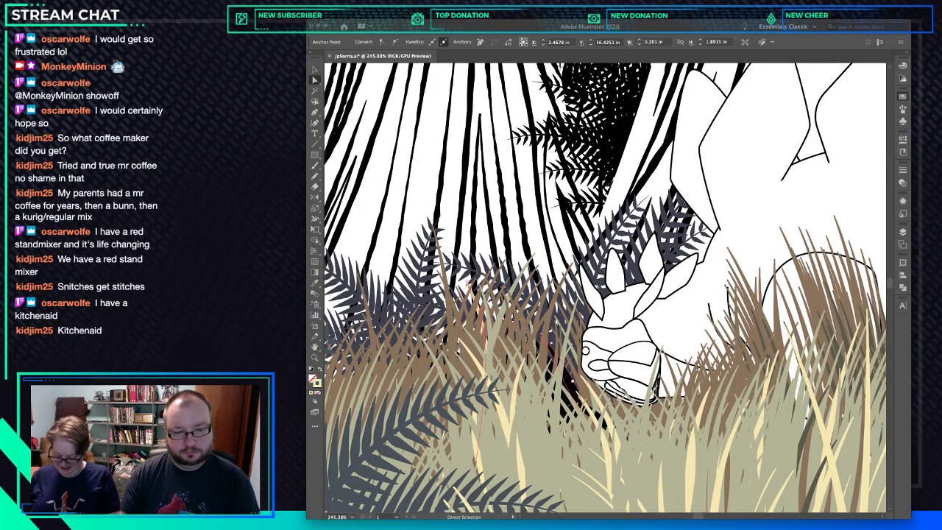
Recolour the black fern group behind the grass beside the stegosaurus's head dark slate blue and deselect it.
key(v)
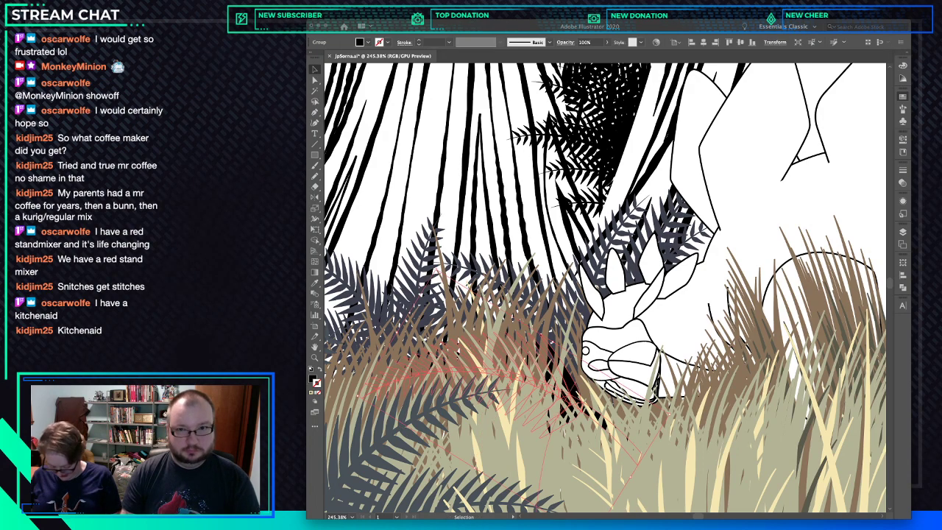
key(x)
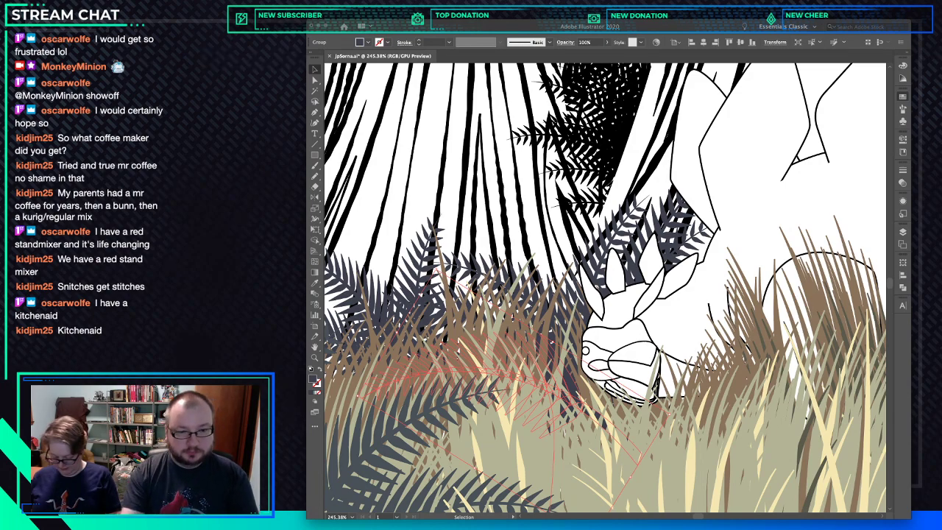
key(a)
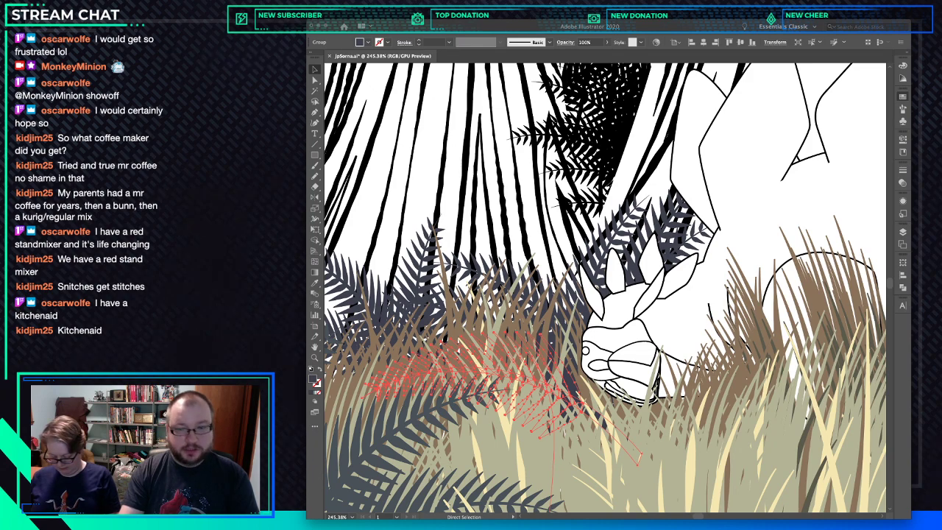
key(v)
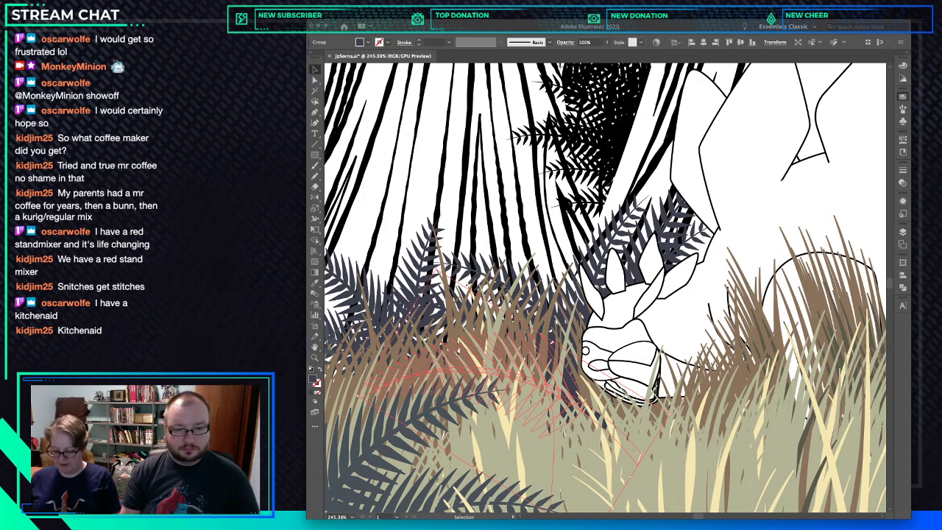
key(a)
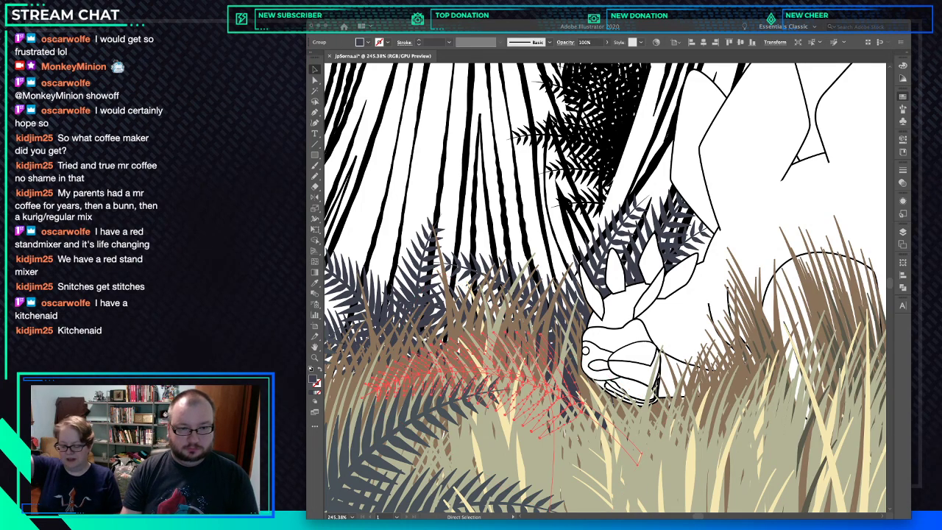
key(ctrl+0)
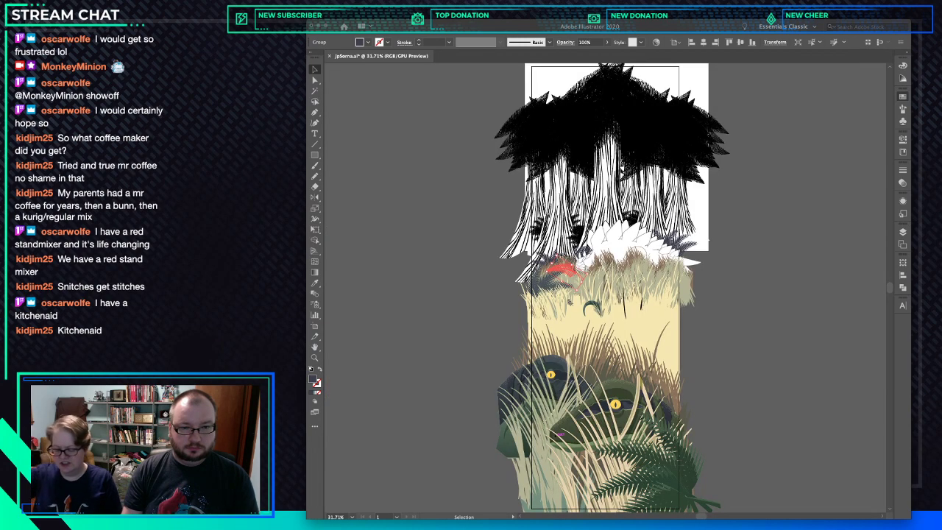
key(ctrl+shift+a)
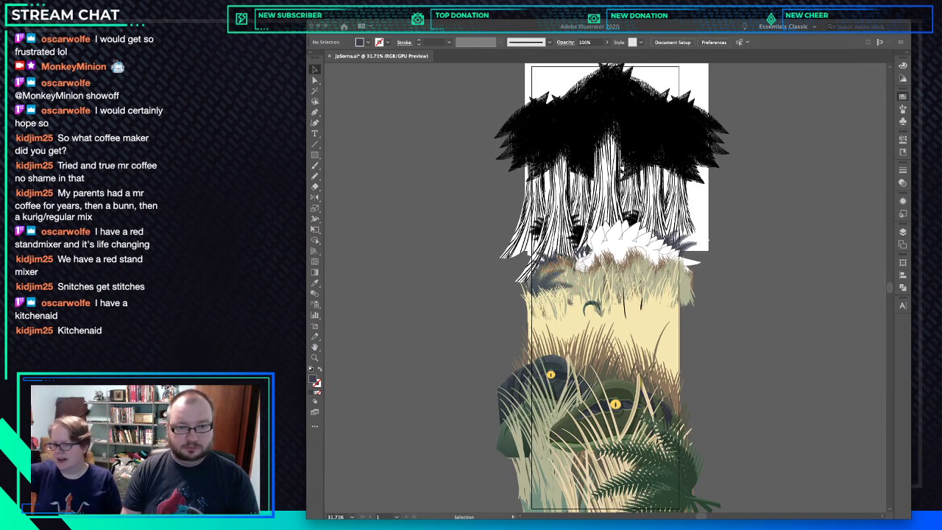
Draw a slim upright grass blade just below the stegosaurus's head with the Pen tool, style it as a tapered 4 pt pale yellow stroke, and deselect it.
key(ctrl+space)
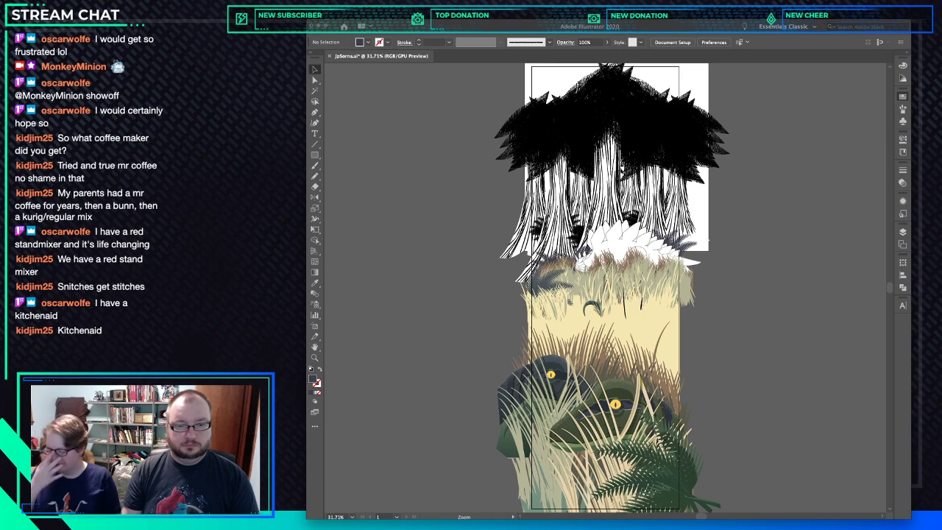
drag(610, 253, 662, 254)
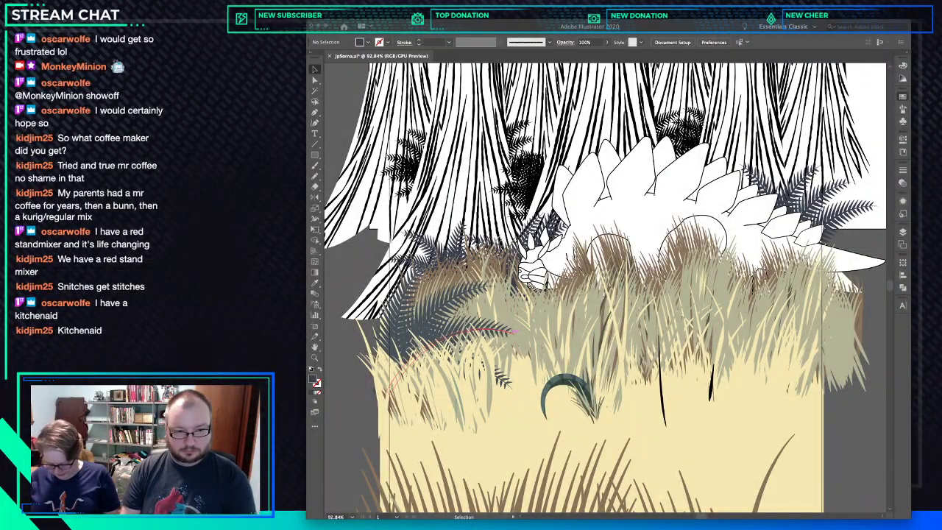
key(p)
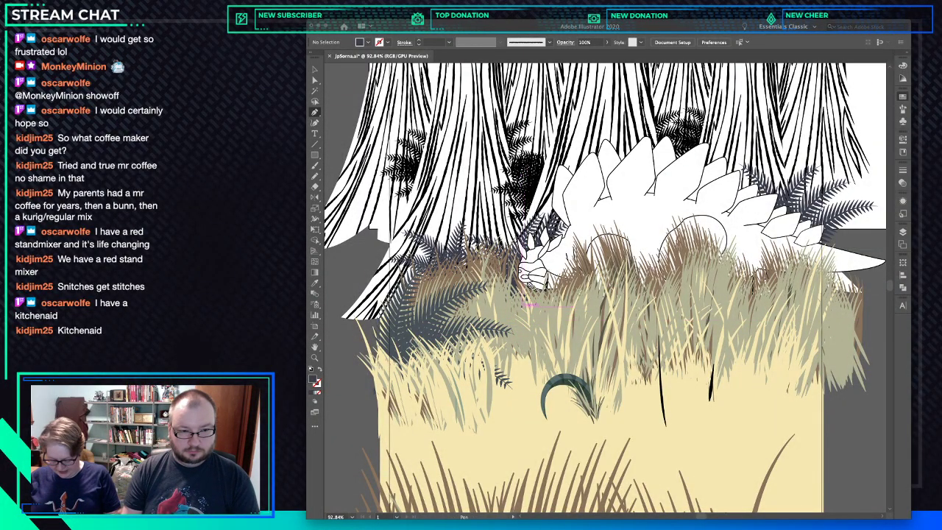
click(519, 296)
drag(514, 347, 514, 373)
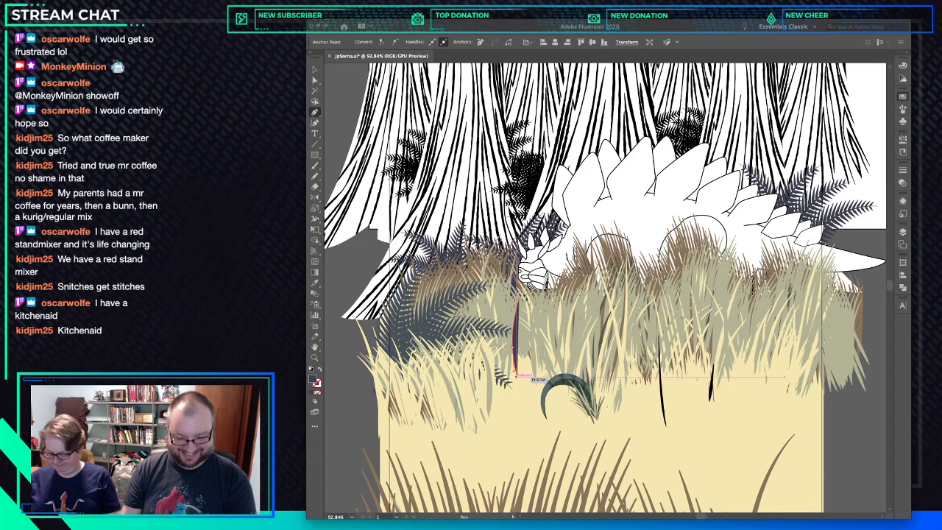
key(i)
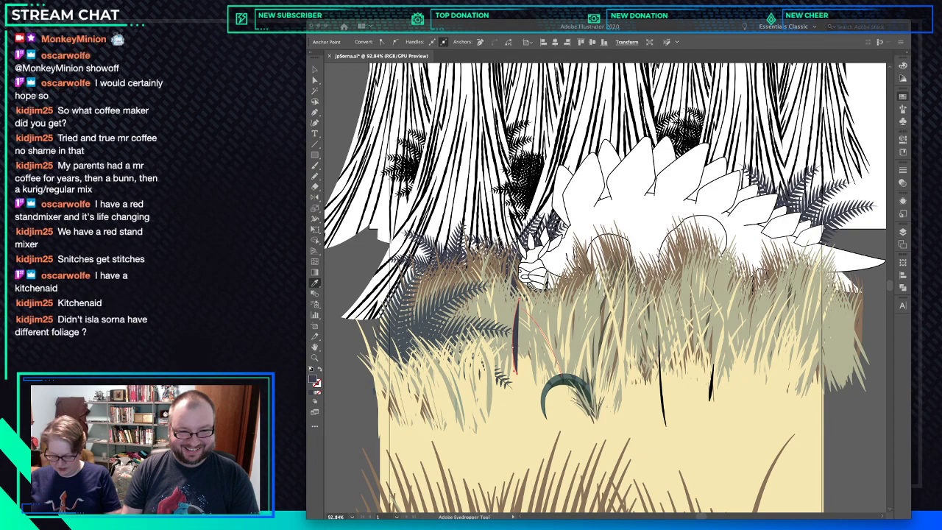
key(super+z)
key(super+z)
key(super+z)
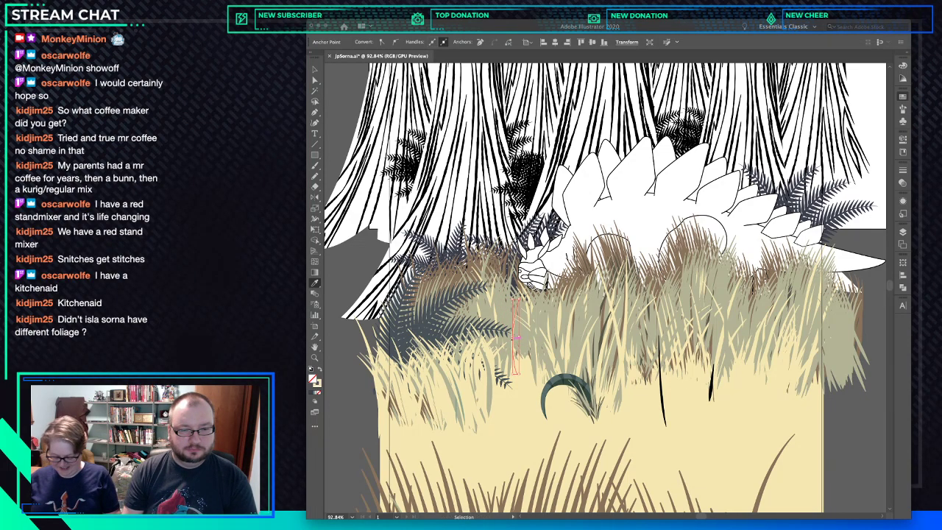
super+click(518, 338)
key(super+shift+a)
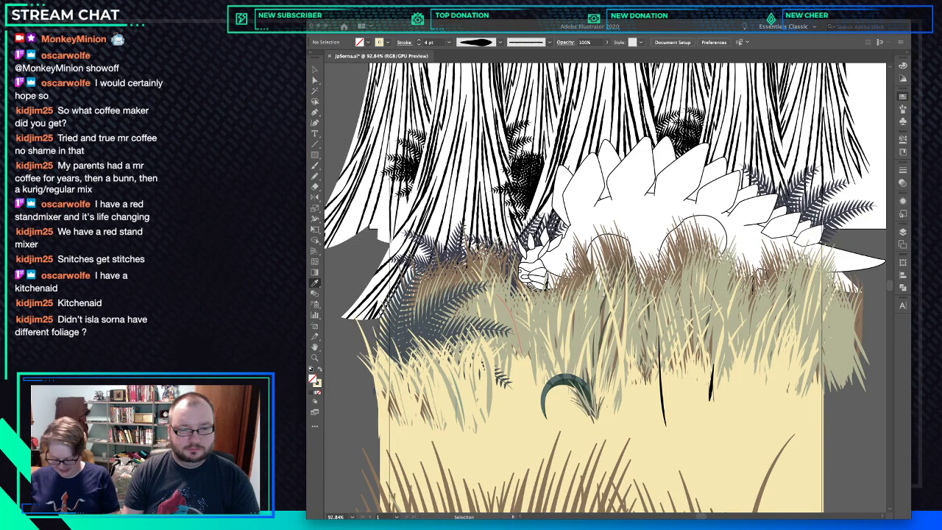
key(a)
super+click(517, 338)
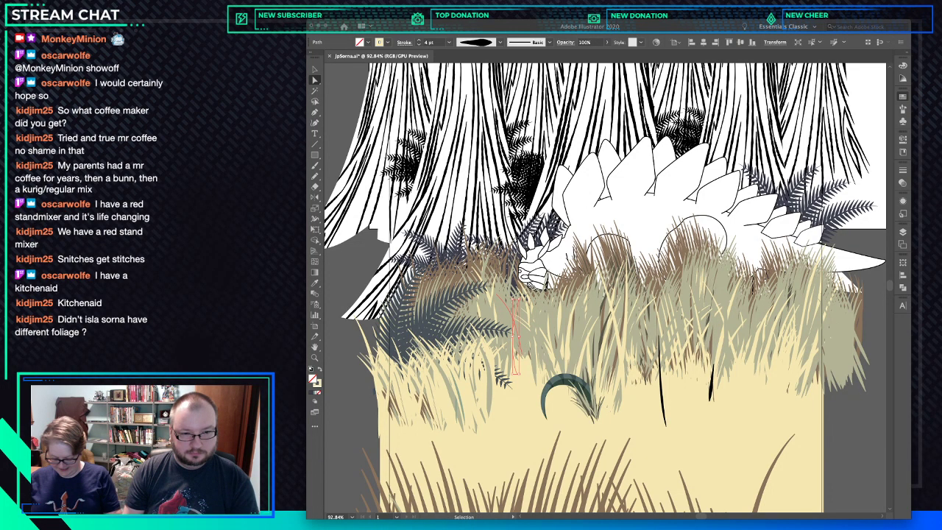
key(super+shift+a)
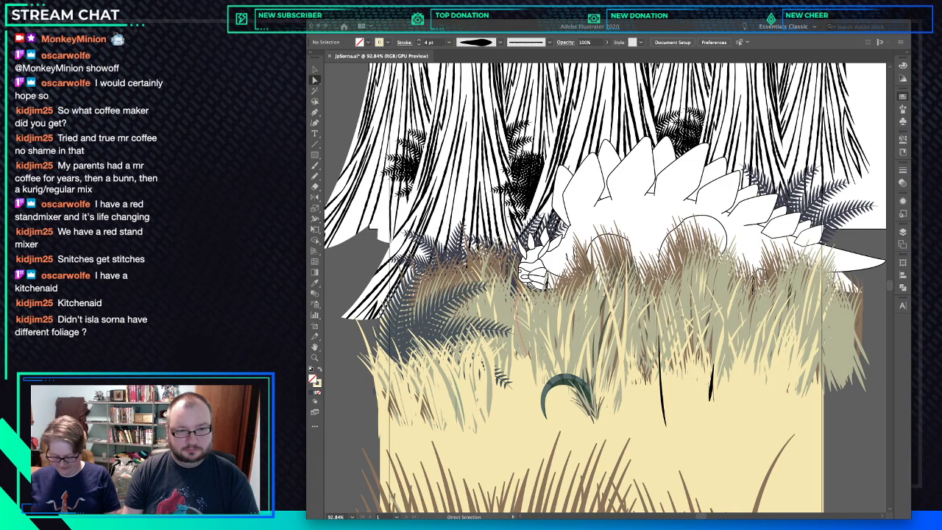
Sketch a small jagged grass patch with the Pencil tool beside the new blade, filled pale yellow without a stroke.
scroll(498, 305, up, 3)
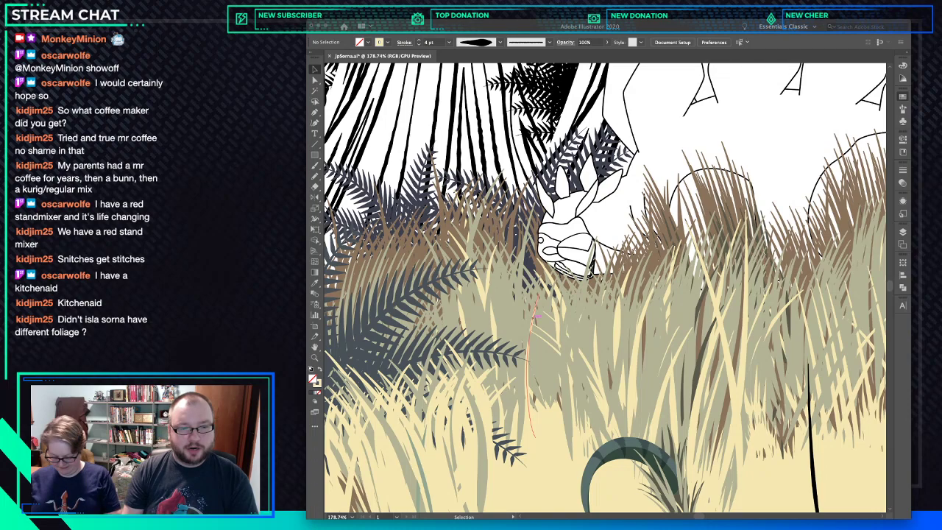
click(519, 355)
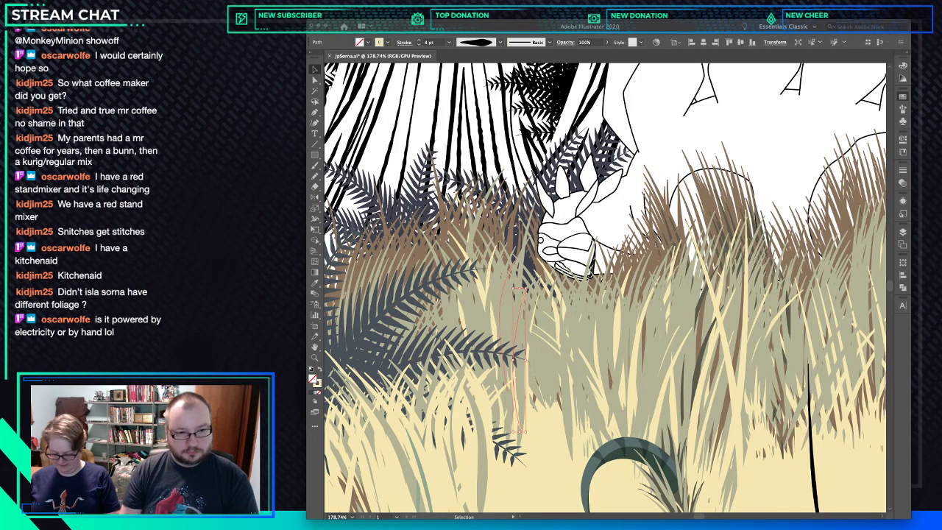
key(n)
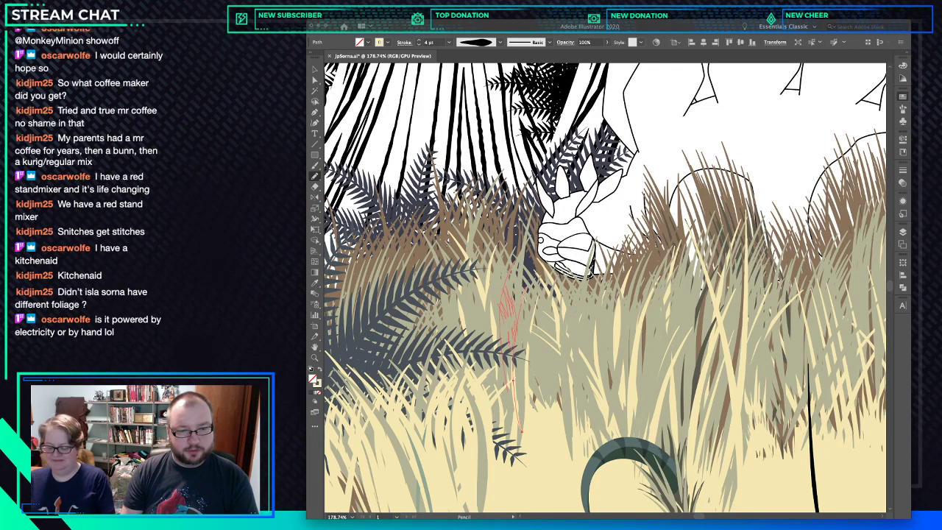
drag(513, 381, 506, 379)
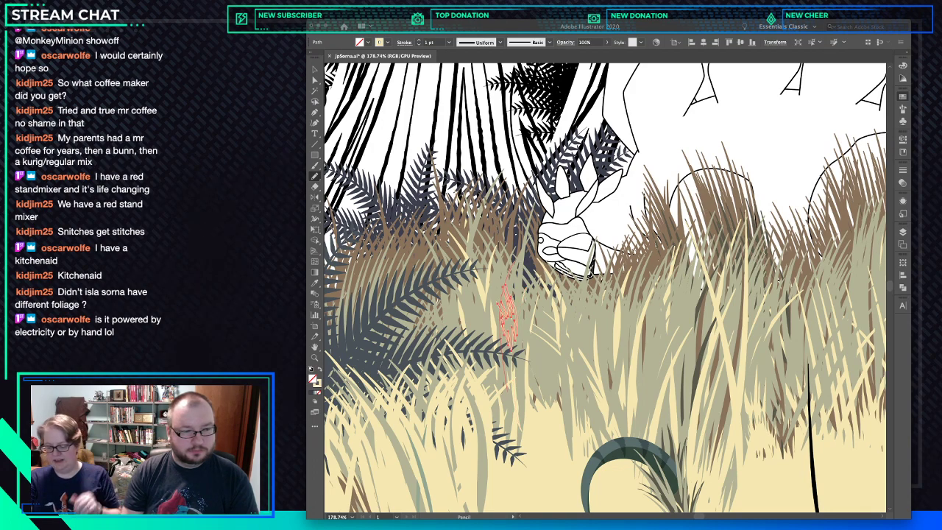
key(shift+x)
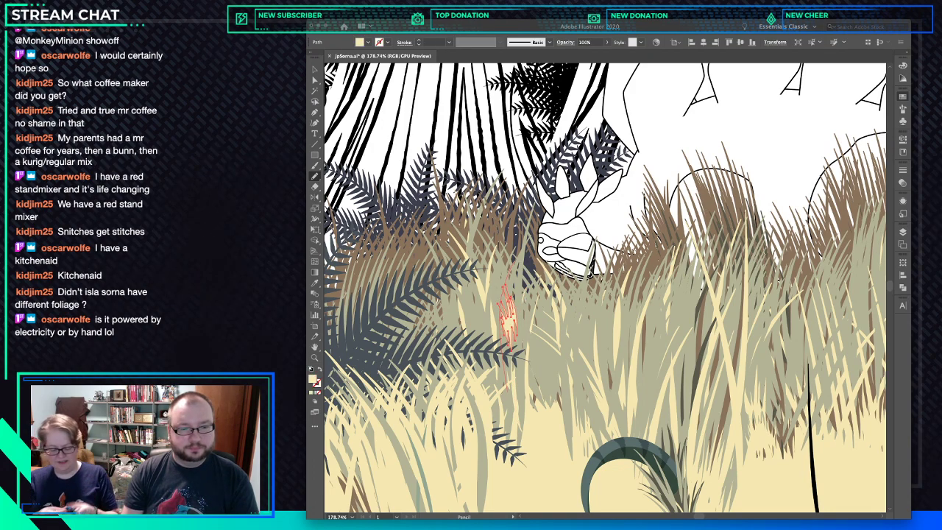
Cut the pale yellow patch and paste it in front of a blade within the neighbouring grass group.
key(super+x)
super+click(483, 294)
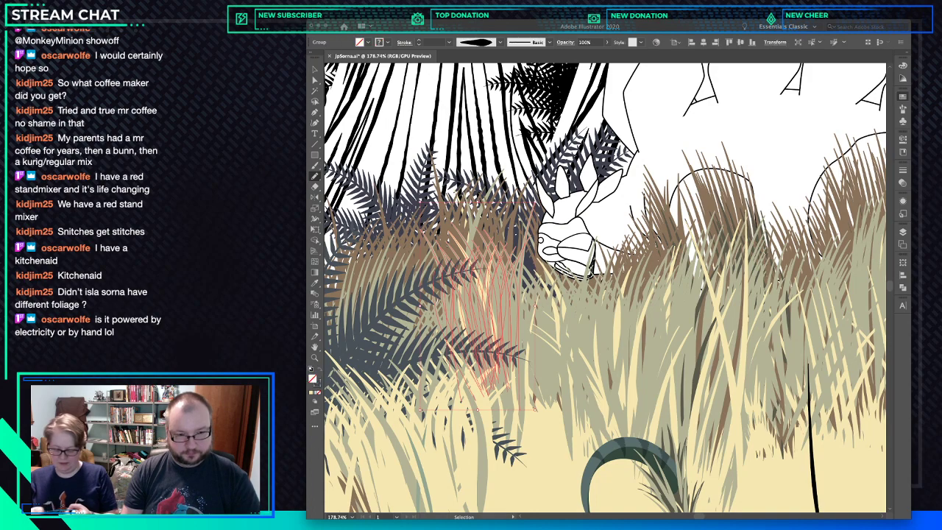
key(a)
click(518, 317)
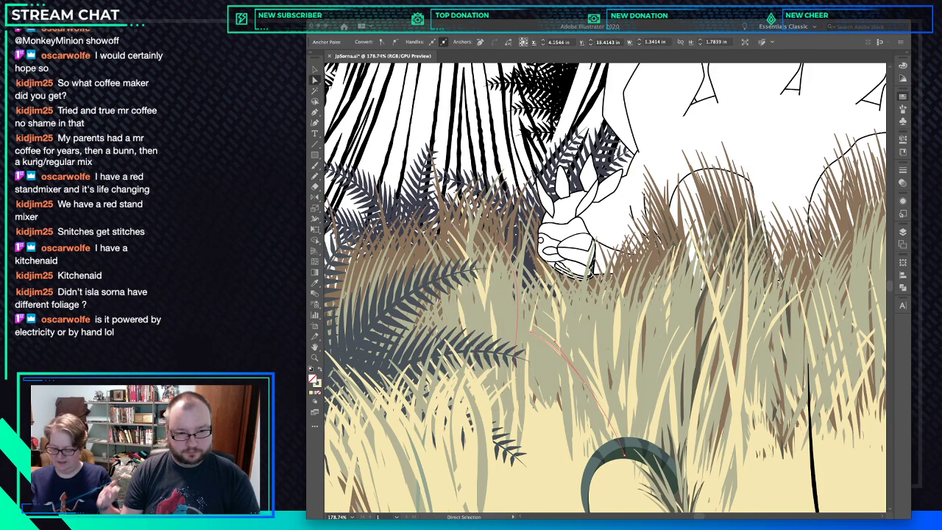
key(Delete)
key(super+f)
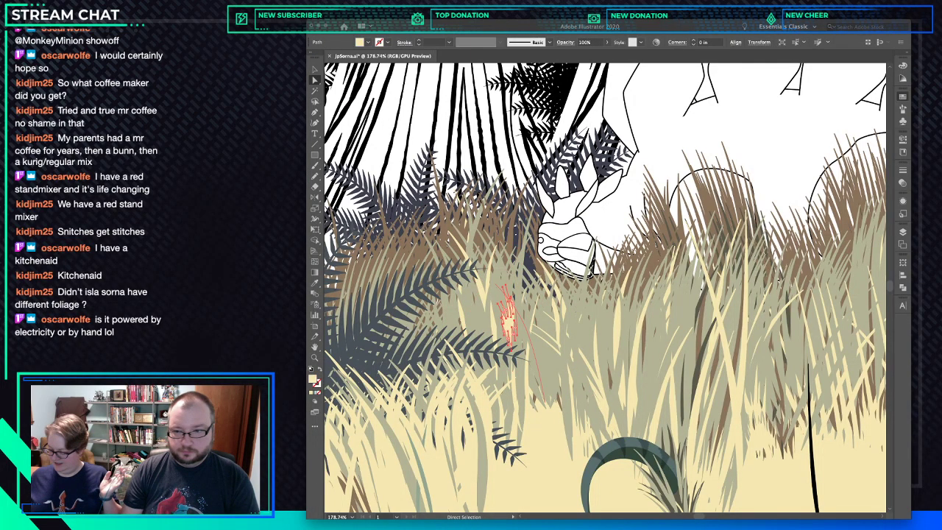
key(v)
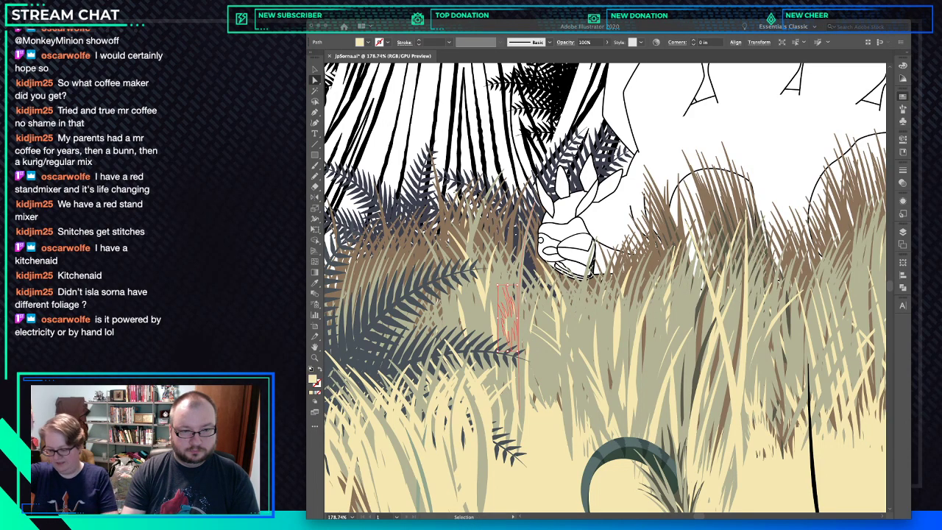
key(a)
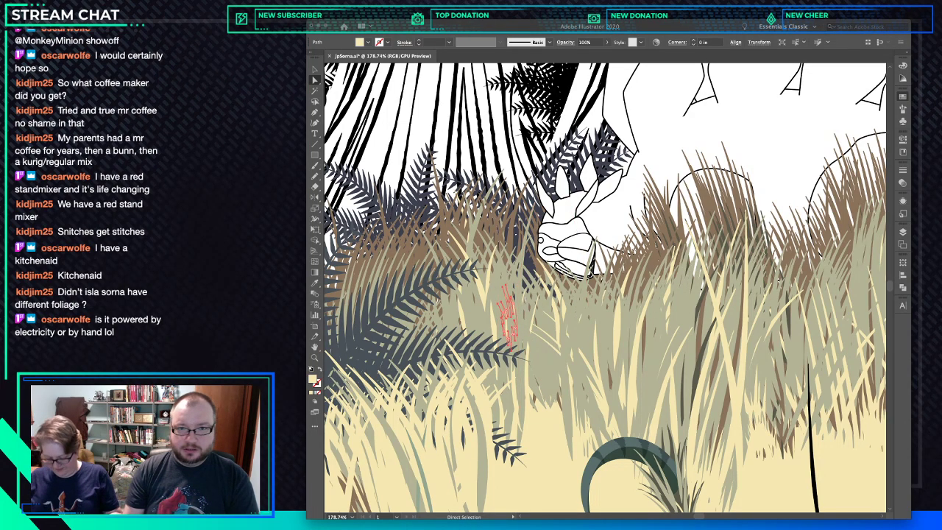
Undo the small patch's last fill change and sketch a jagged grass patch over the fern's tip with the Pencil tool, filled pale yellow without a stroke.
key(super+z)
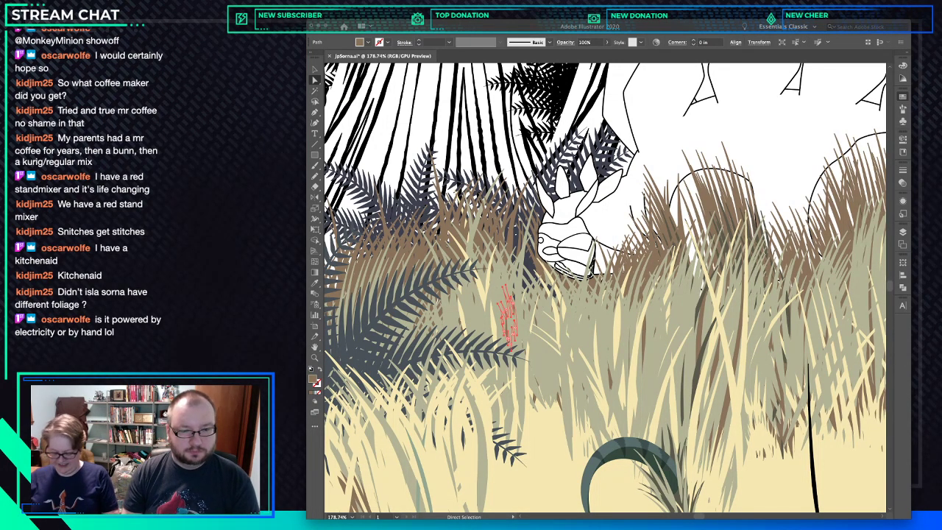
key(n)
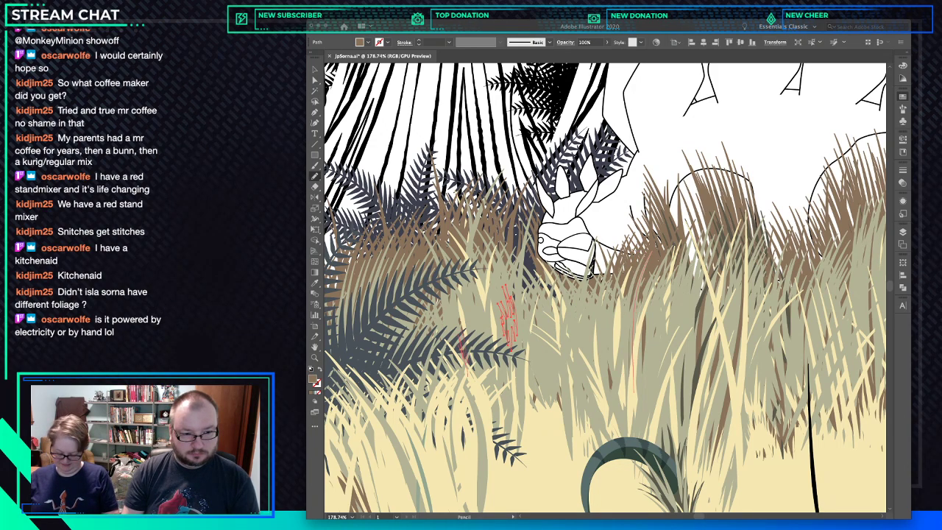
drag(467, 349, 464, 319)
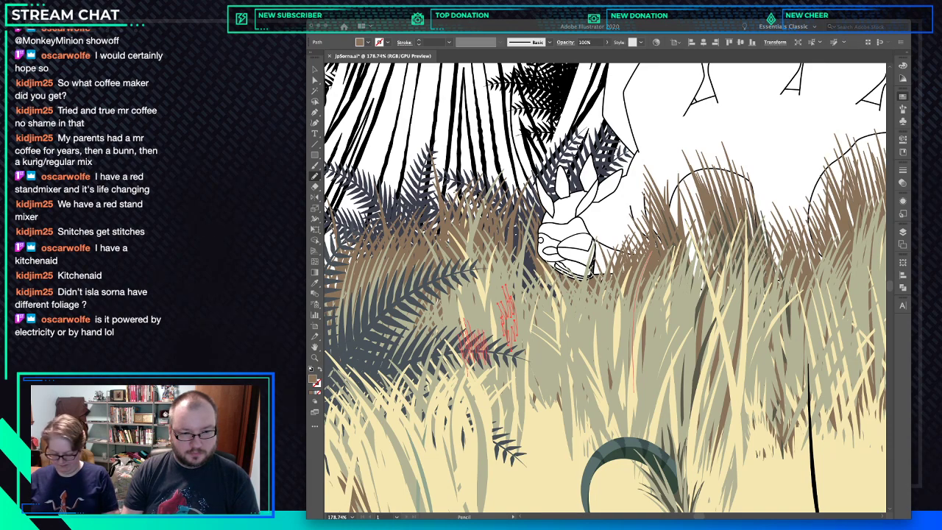
drag(493, 404, 467, 368)
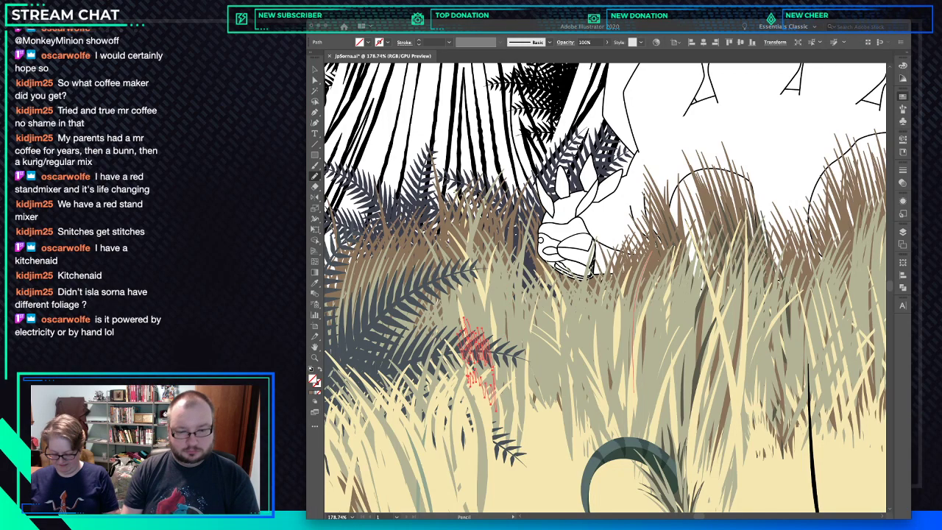
key(i)
click(543, 434)
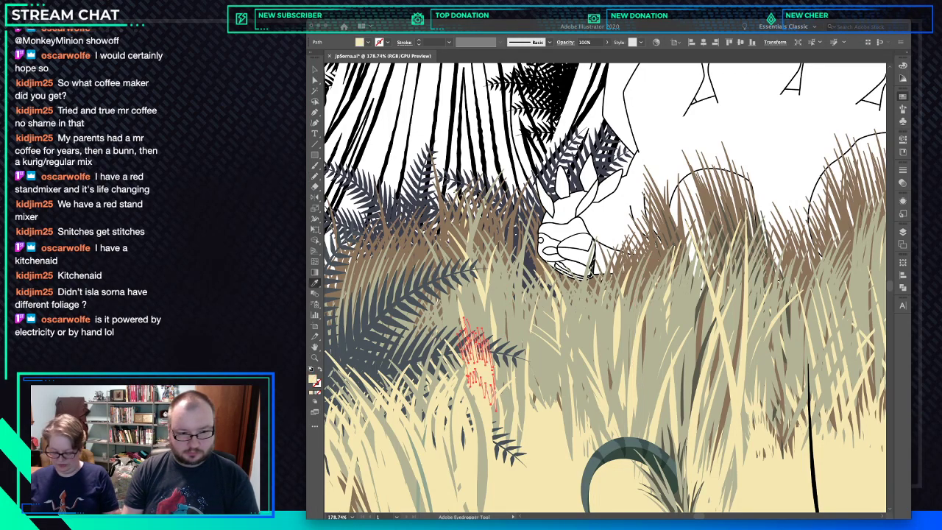
Restack the new pale yellow patch in front of a blade within the grass group behind the fern, and deselect it.
key(super+shift+a)
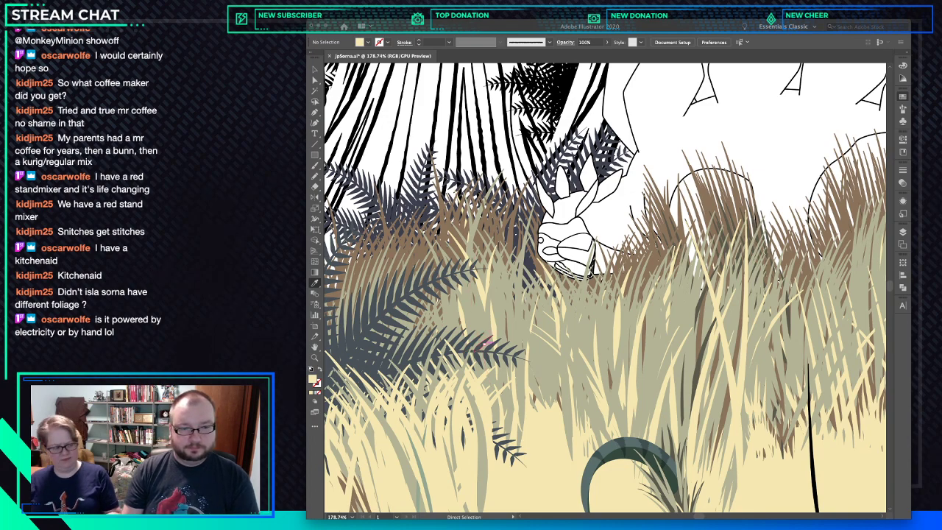
drag(492, 390, 471, 287)
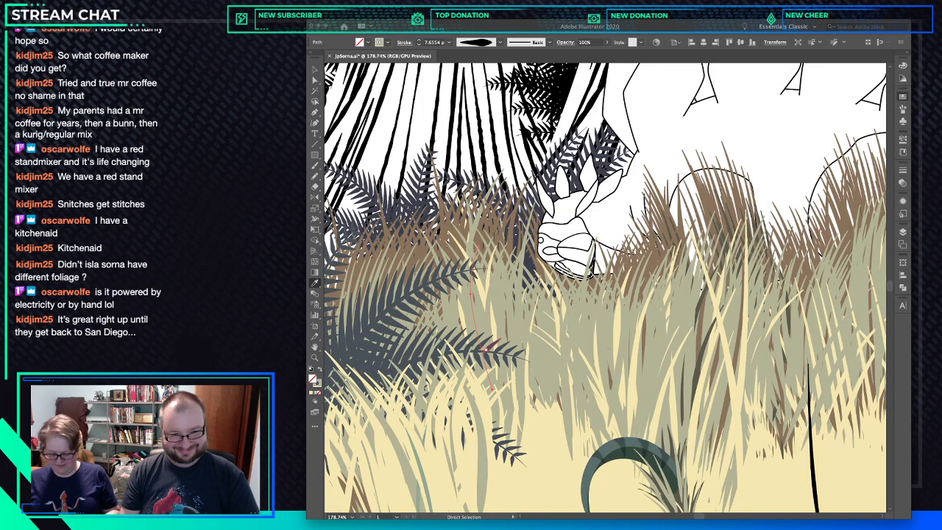
super+click(488, 349)
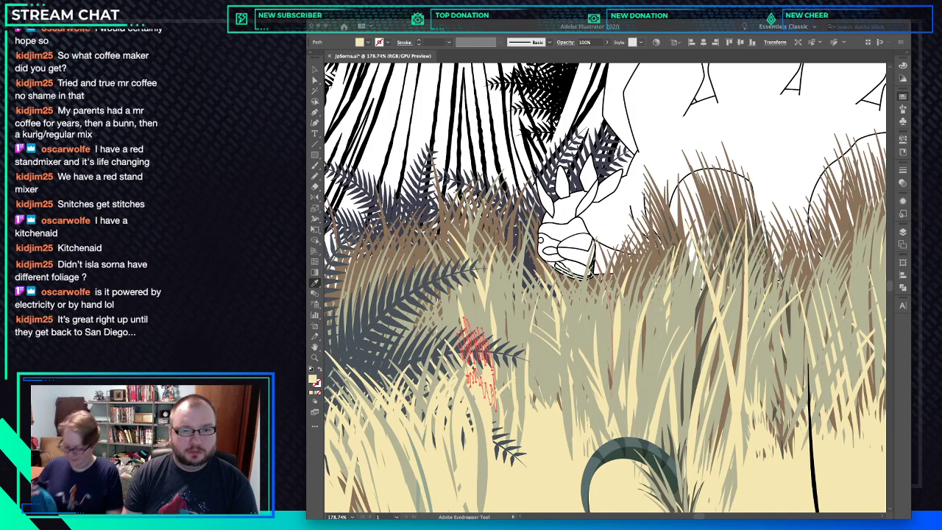
key(ctrl+shift+a)
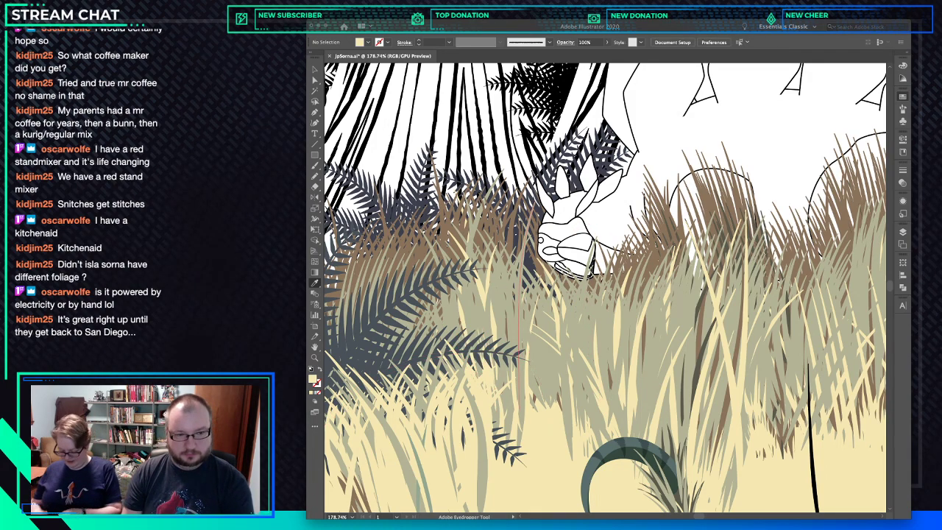
Draw a long curved grass blade between the fern's tip and the green tail with the Pen tool, styled as a tapered pale yellow stroke.
key(p)
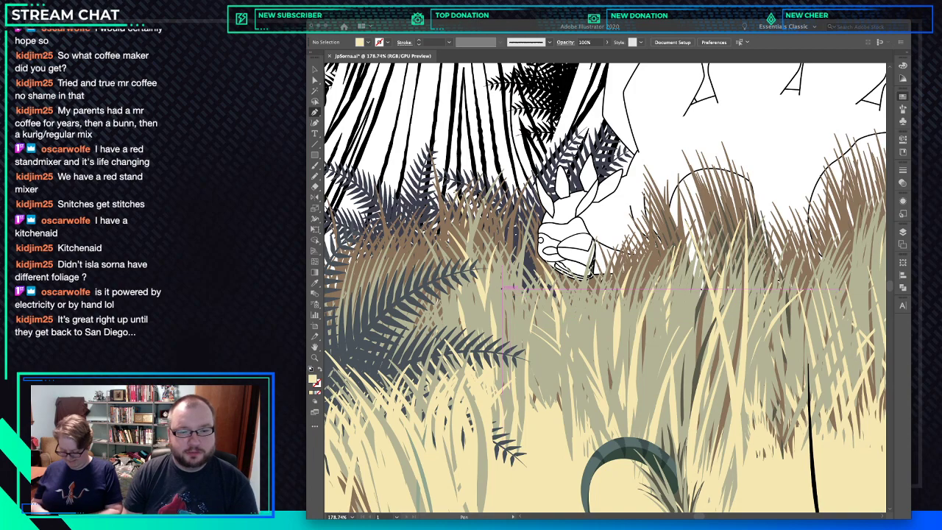
click(503, 291)
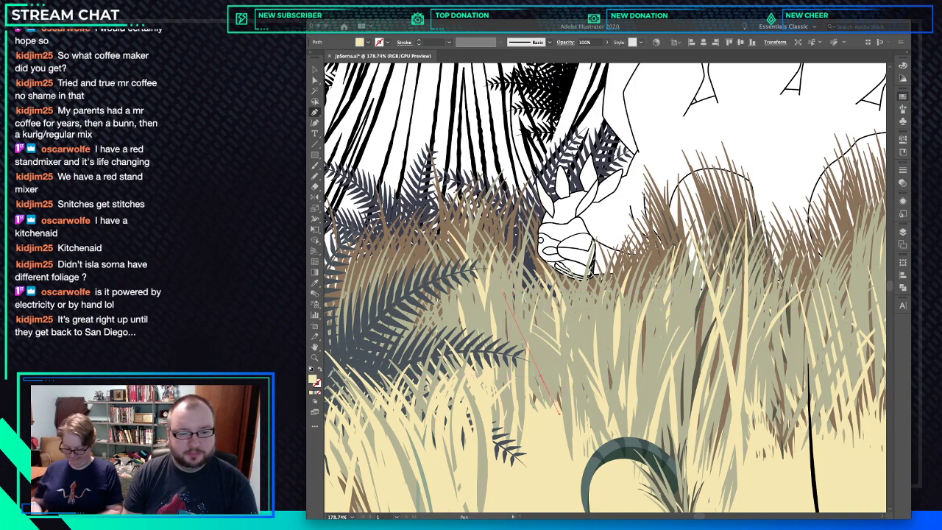
click(565, 434)
drag(565, 432, 565, 442)
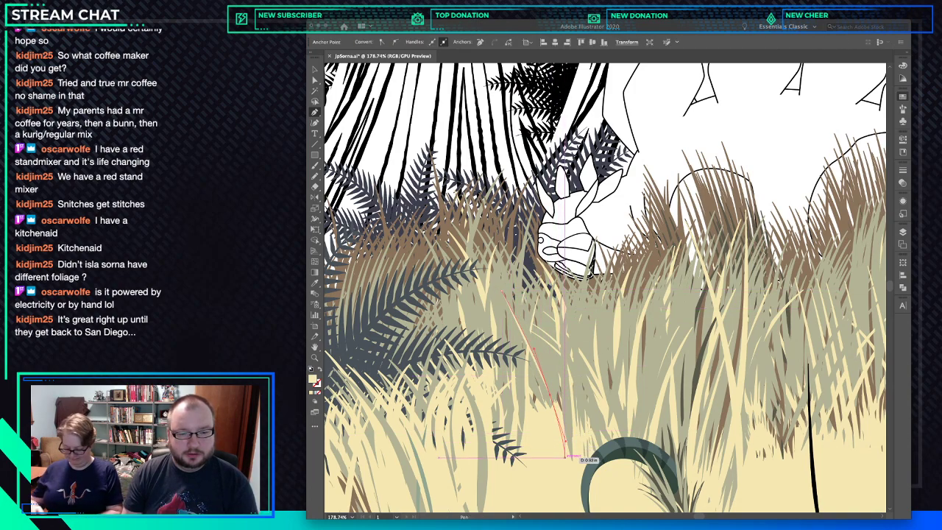
click(567, 457)
key(i)
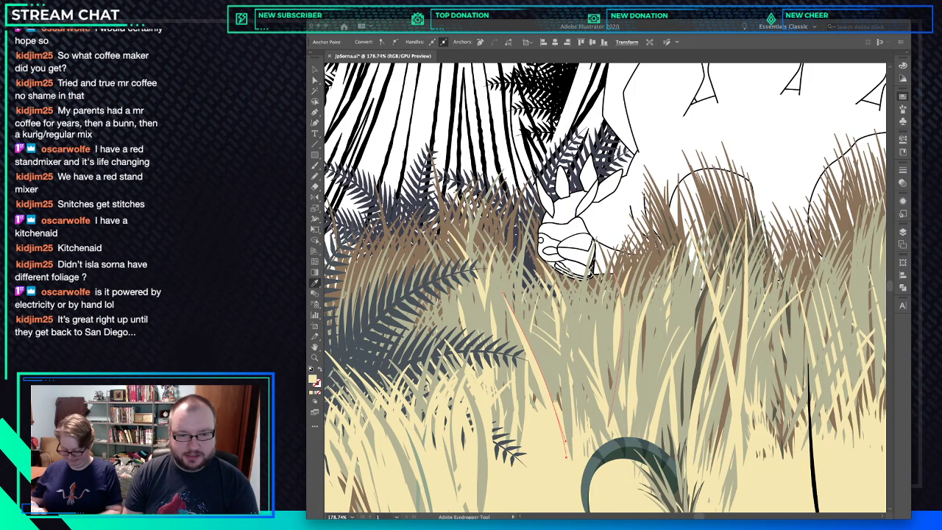
click(642, 321)
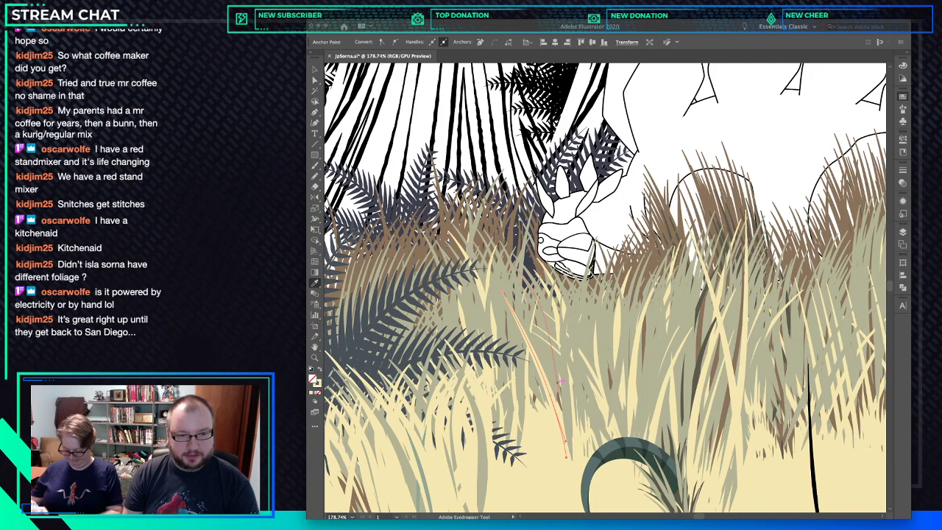
Rotate the new blade more upright, shorten it, place it below the stegosaurus's head, and deselect it.
key(v)
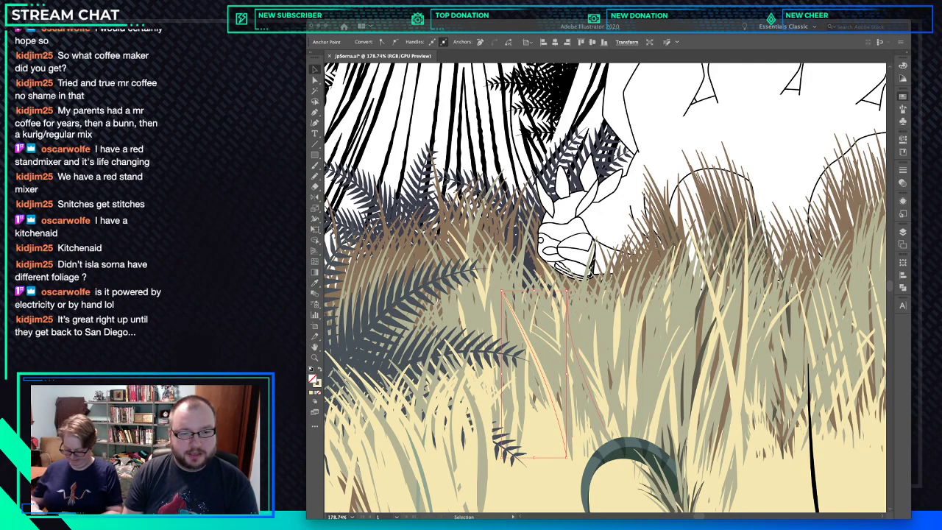
drag(589, 293, 607, 309)
mouse_move(542, 462)
mouse_down()
mouse_move(545, 397)
mouse_move(546, 416)
mouse_up()
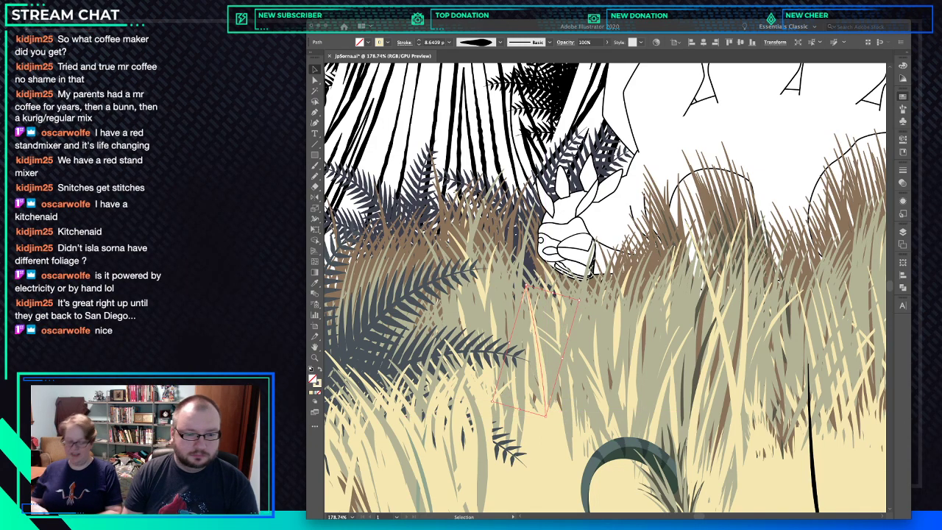
key(super+shift+a)
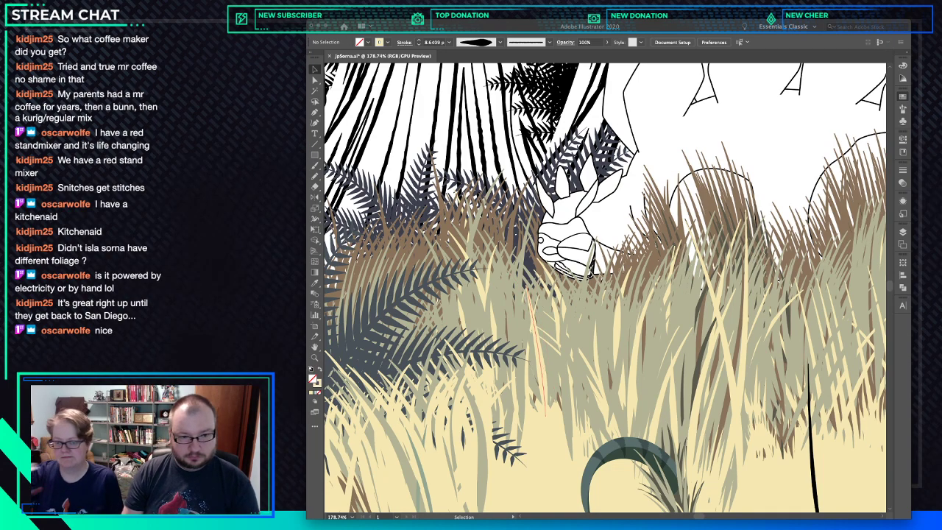
Reposition and tilt the pale yellow blade so it crosses the fern's tip, and scale it longer toward the small frond below.
click(574, 411)
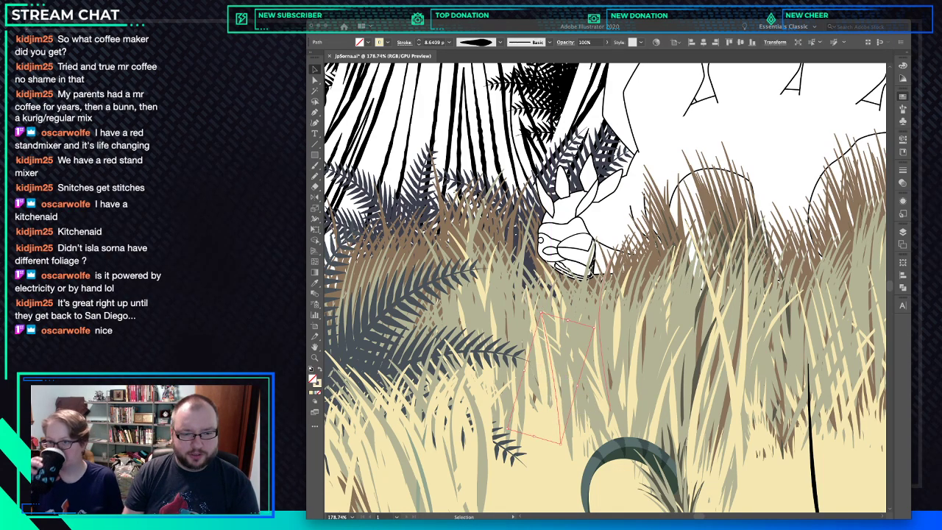
drag(631, 331, 634, 346)
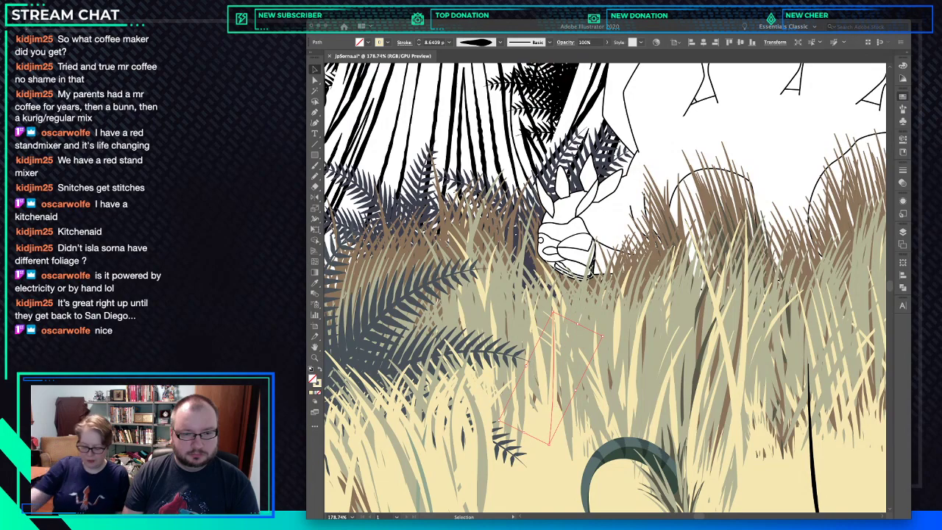
drag(554, 409, 548, 411)
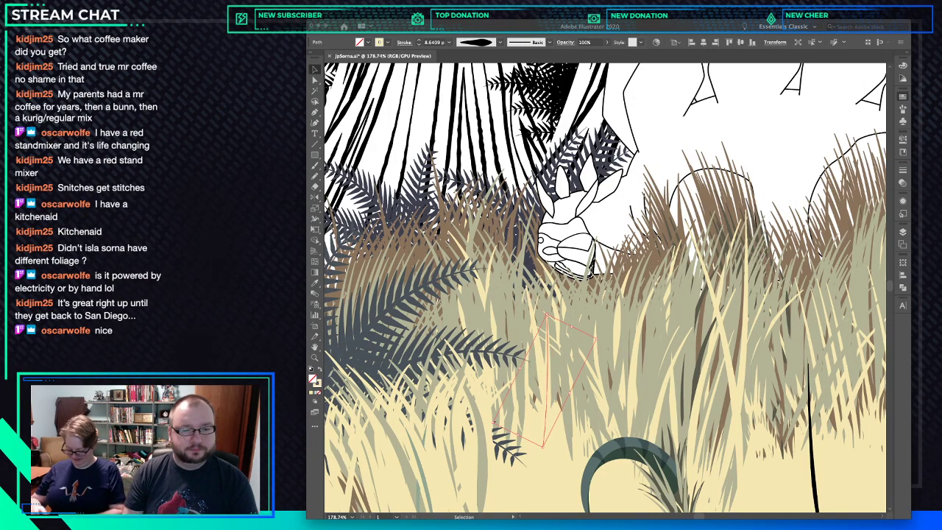
drag(546, 339, 521, 322)
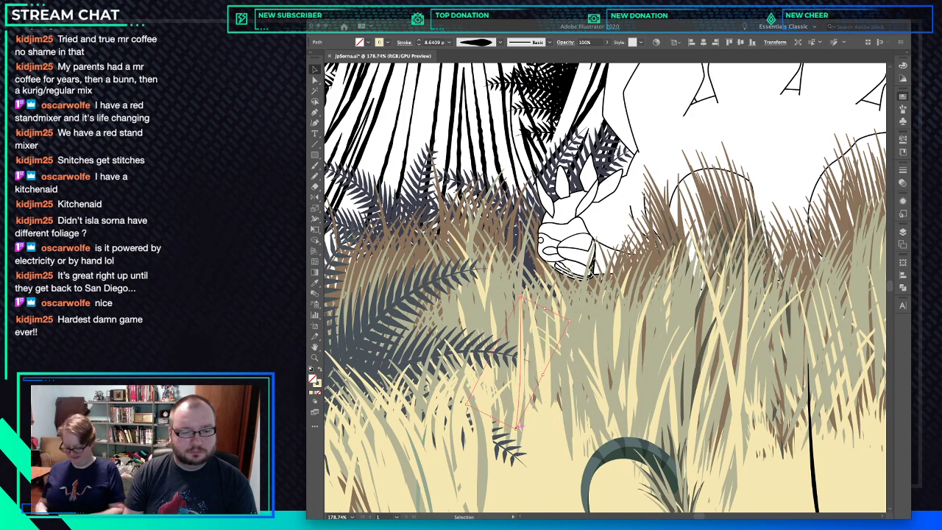
drag(519, 425, 524, 456)
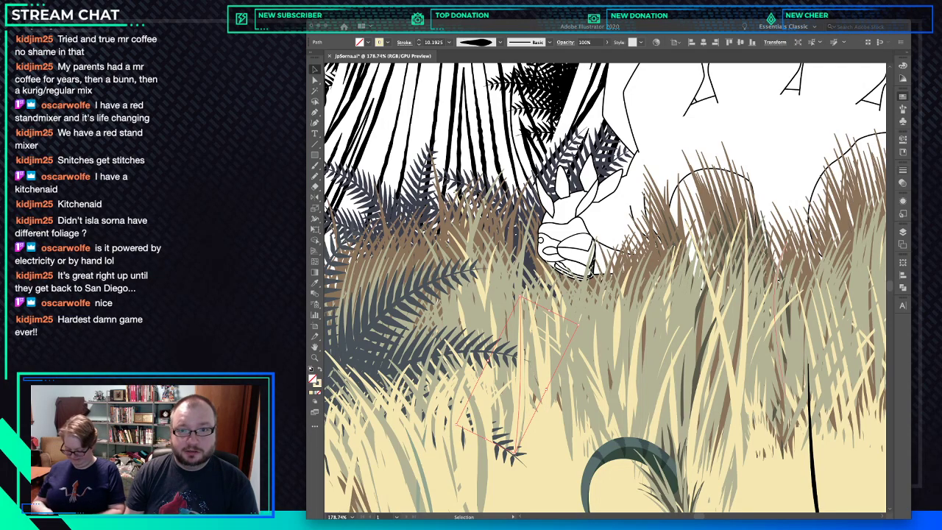
Set the long blade's stroke weight to 7 pt.
click(434, 42)
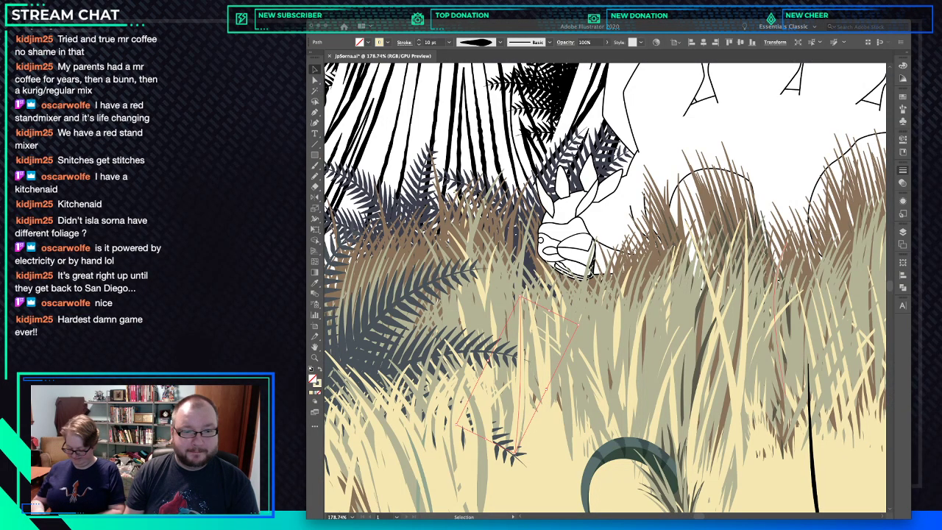
text(11)
key(Return)
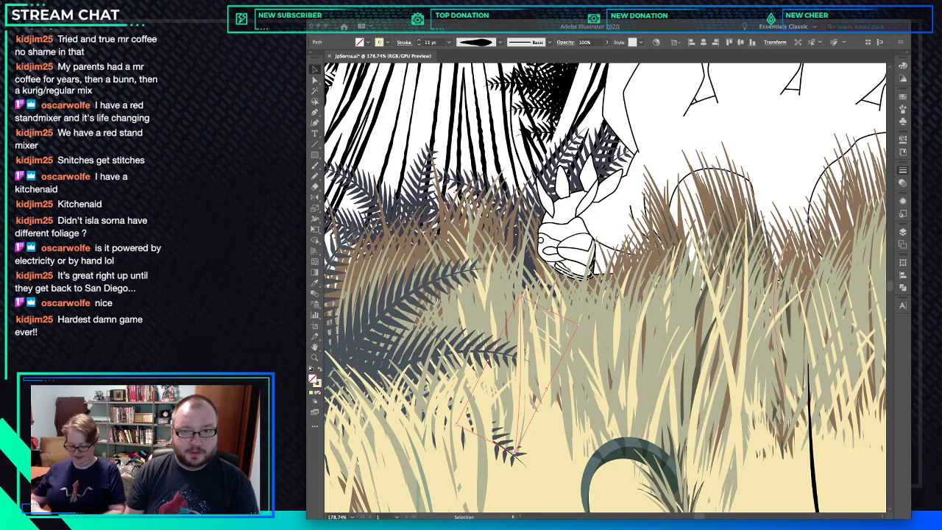
key(Down)
key(Down)
key(Down)
key(Down)
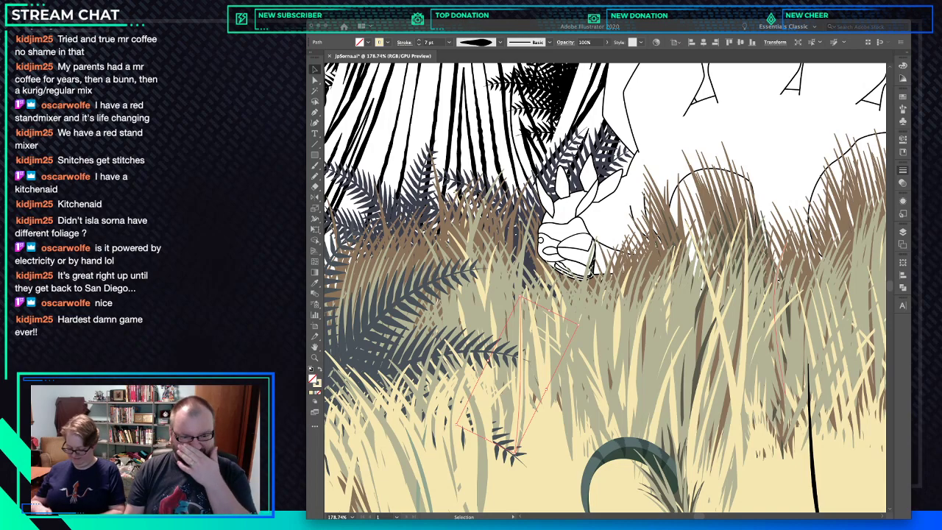
Cut the 7 pt blade and restack it and the neighbouring 4 pt blade among the grass behind the fern's tip.
key(a)
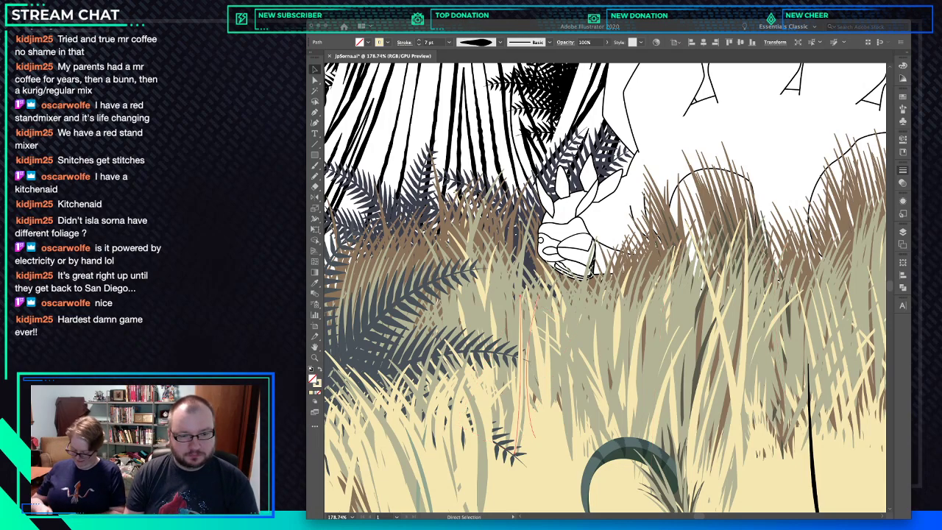
key(super+x)
click(515, 368)
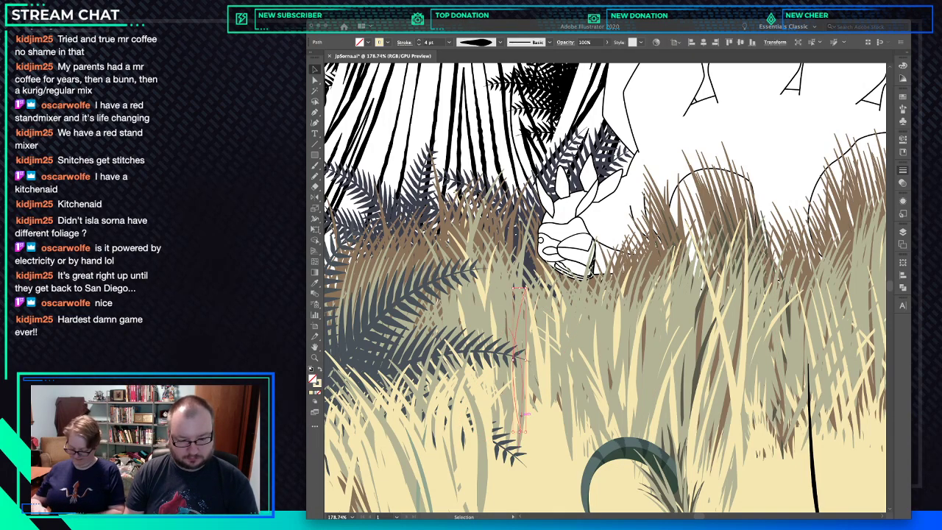
click(523, 404)
key(super+x)
click(478, 390)
key(super+x)
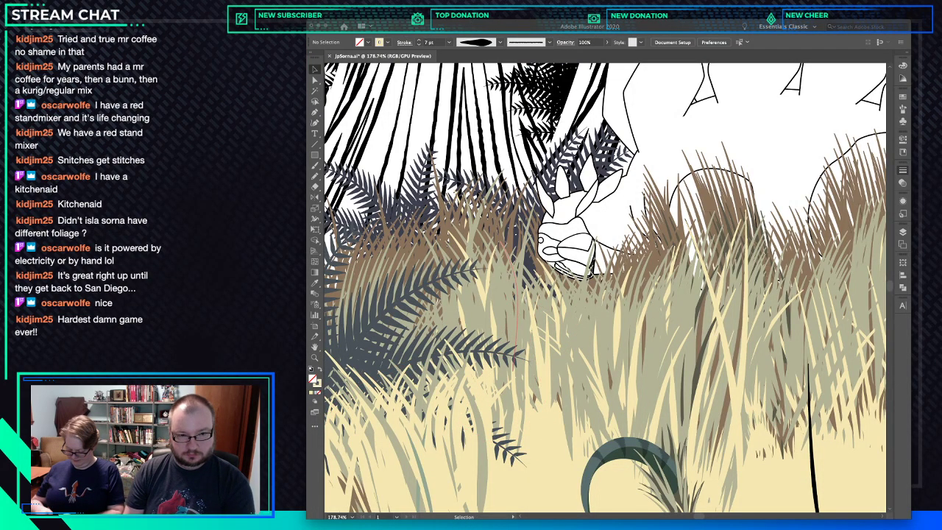
Draw a gently curved upright blade across the fern's tip with the Pen tool, styled as a tapered 4 pt pale yellow stroke.
key(p)
click(526, 266)
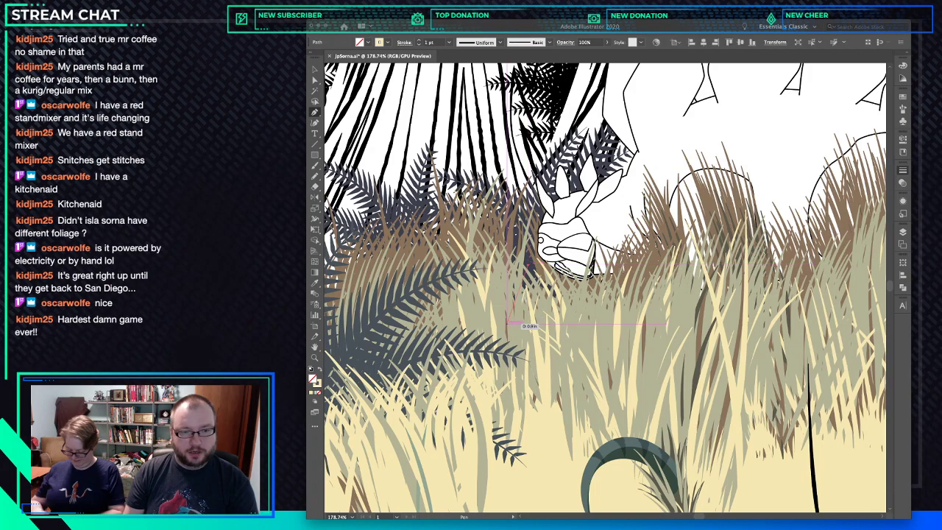
drag(506, 328, 499, 370)
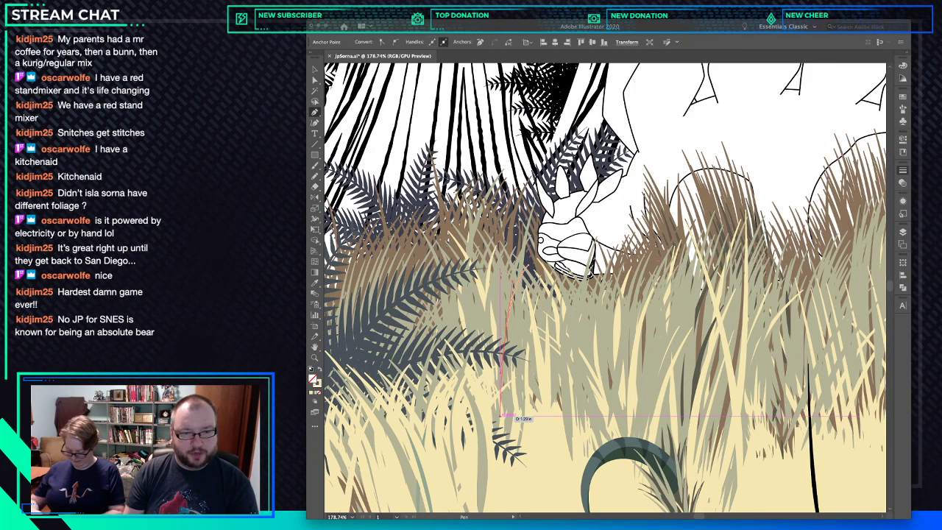
mouse_move(502, 413)
mouse_down()
mouse_move(491, 443)
mouse_move(503, 413)
mouse_up()
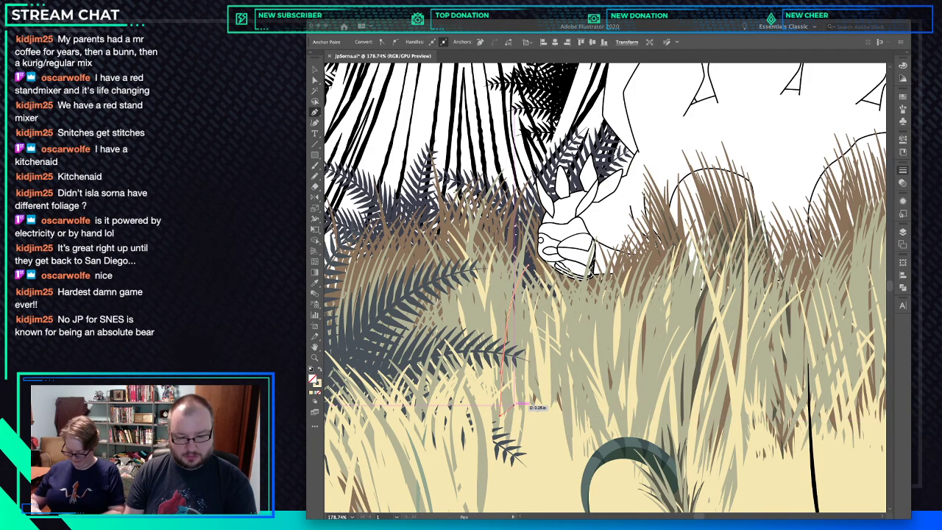
key(i)
click(579, 373)
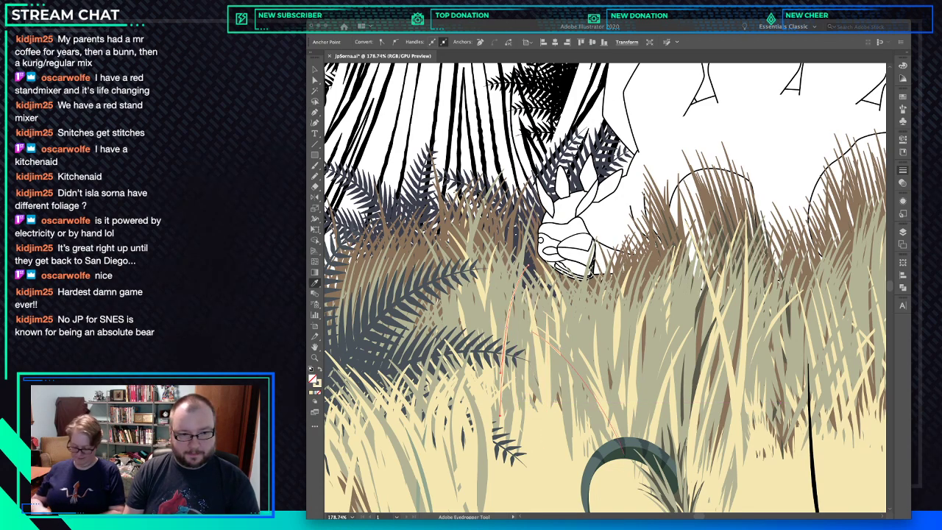
Cut the new 4 pt blade and paste it in front of the grass group behind the fern.
key(super+x)
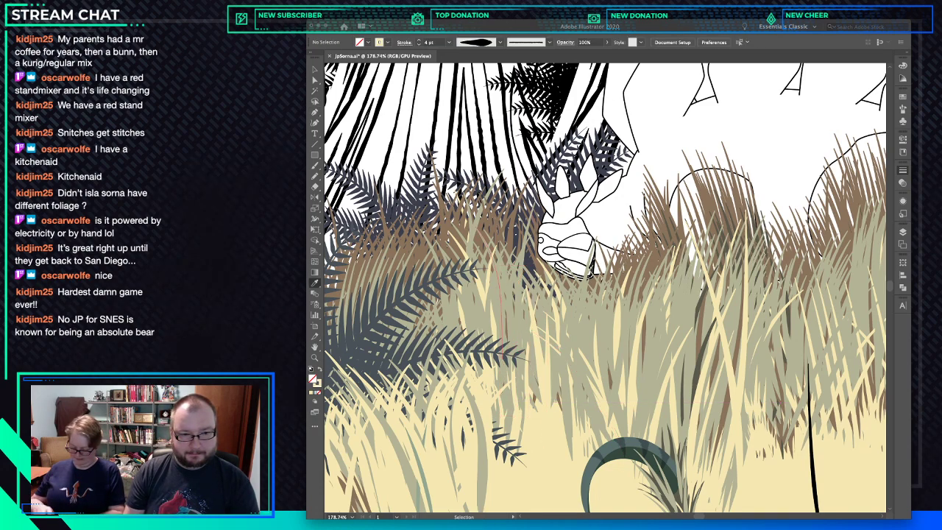
super+click(486, 346)
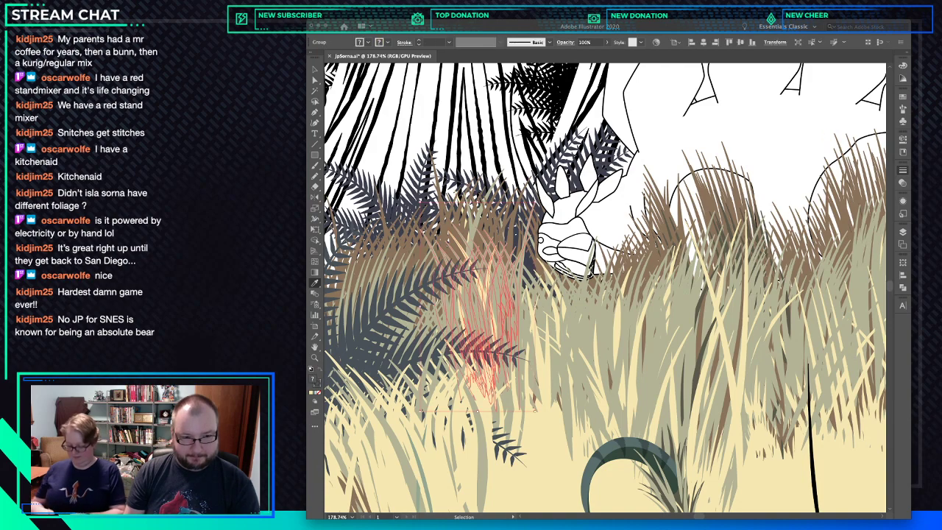
key(super+x)
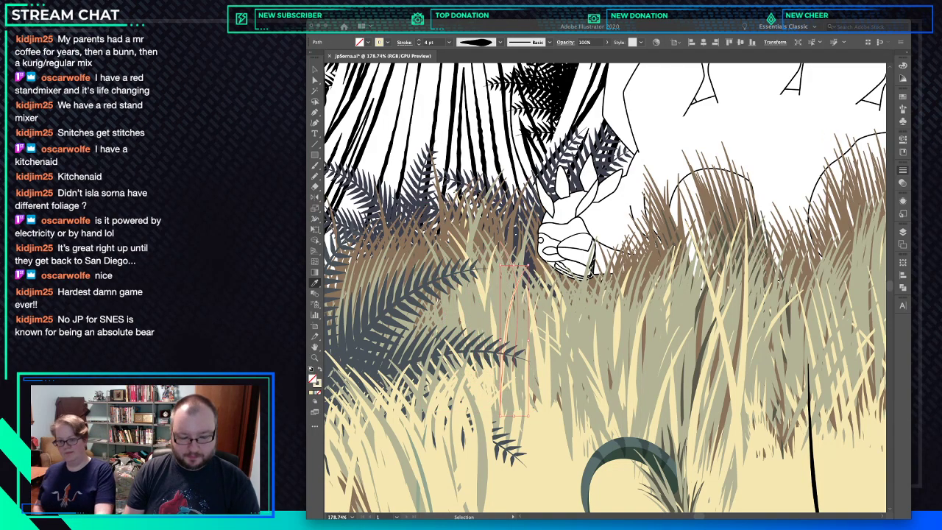
Adjust the anchor points of the pale blades beside the fern's tip with the Direct Selection tool.
key(super+shift+a)
key(a)
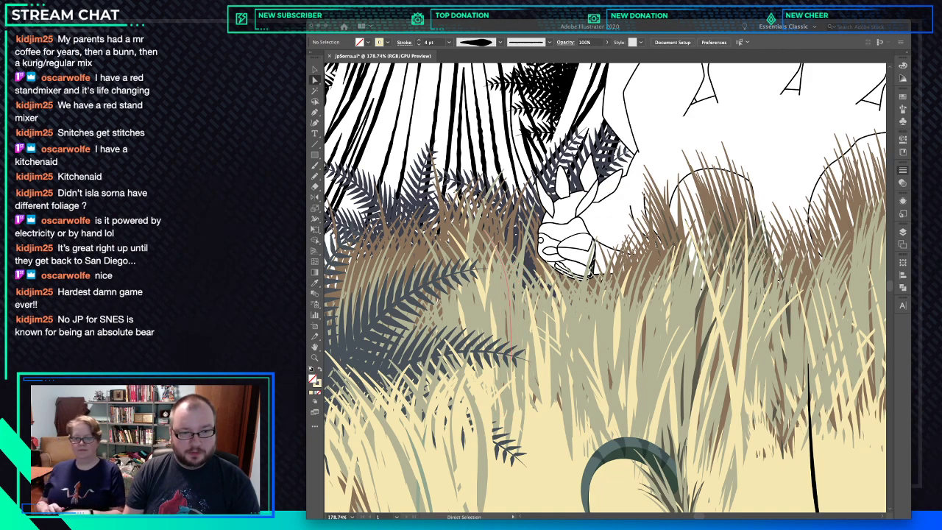
click(511, 323)
click(506, 339)
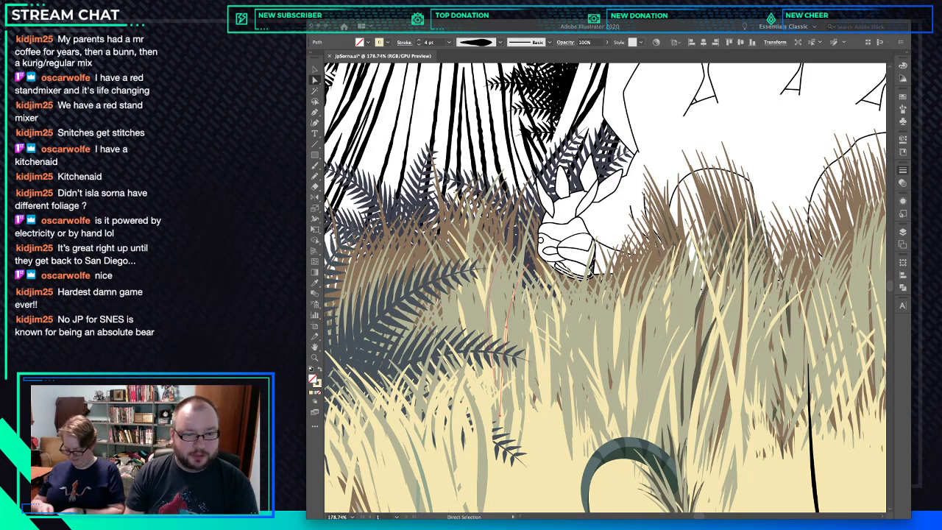
click(492, 301)
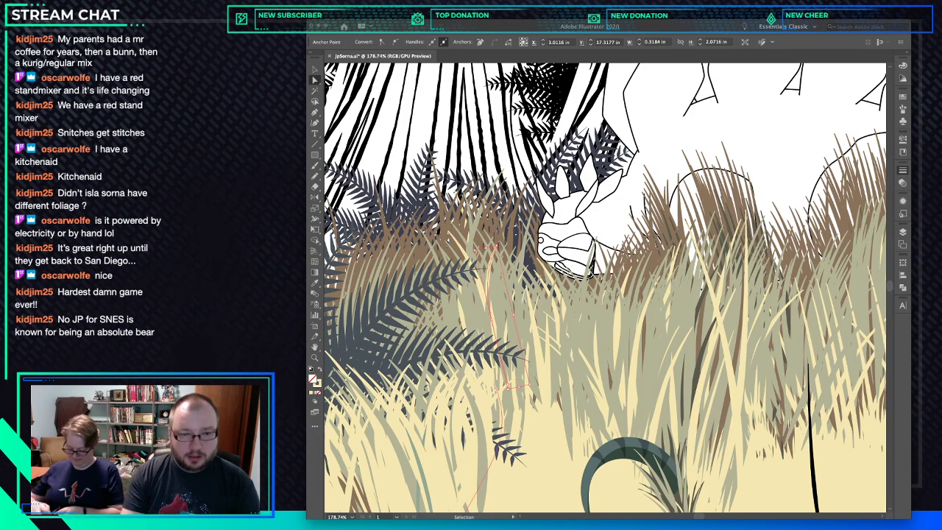
key(ctrl+1)
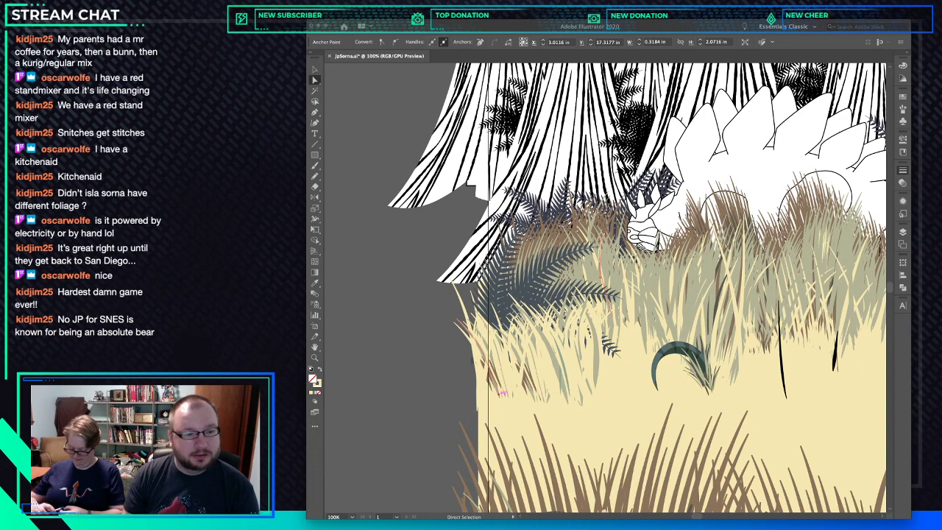
key(super+shift+a)
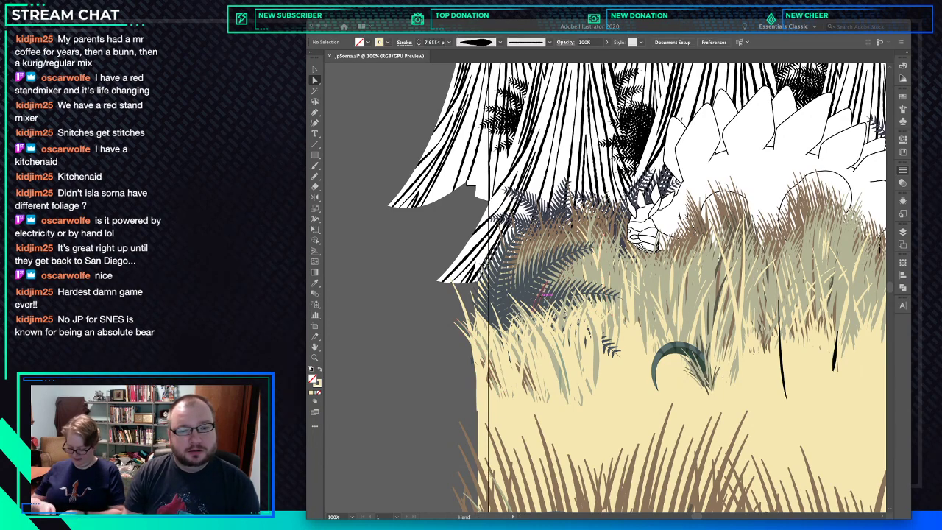
Draw a jagged grass patch with the Pencil tool above and beside the green raptor's head and give it a sage fill without stroke.
drag(576, 289, 542, 297)
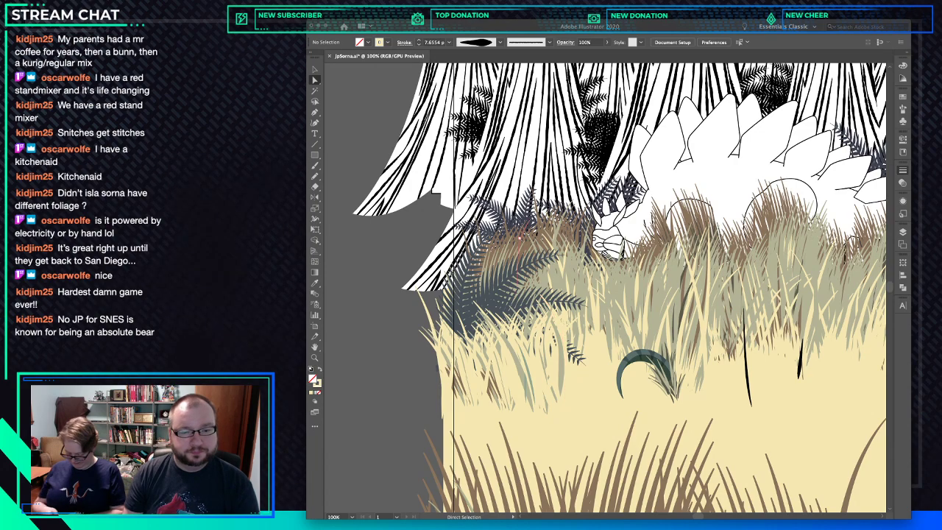
drag(611, 312, 524, 303)
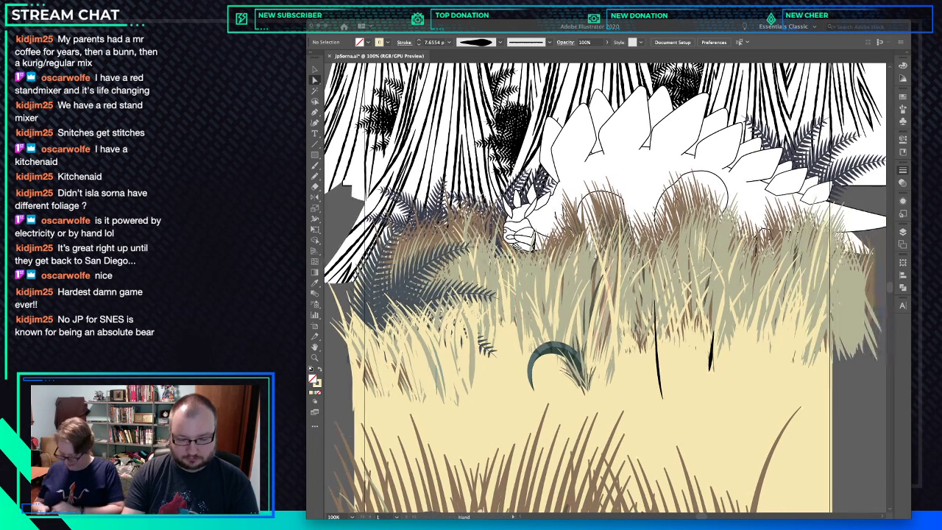
key(super+minus)
key(super+minus)
key(super+minus)
key(super+minus)
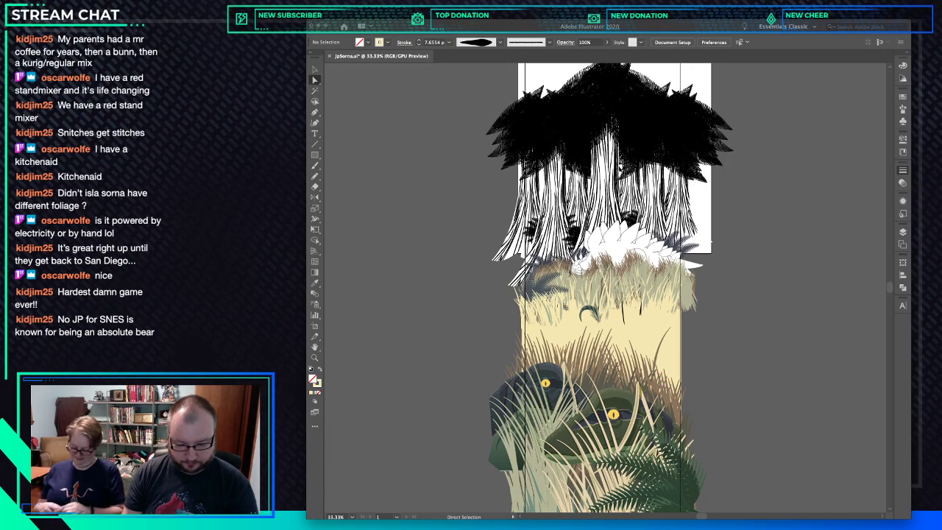
key(n)
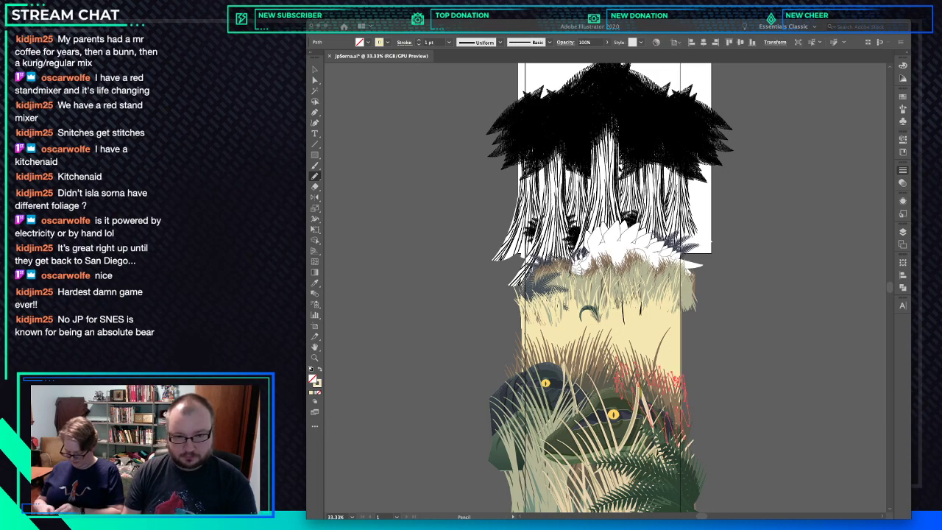
key(i)
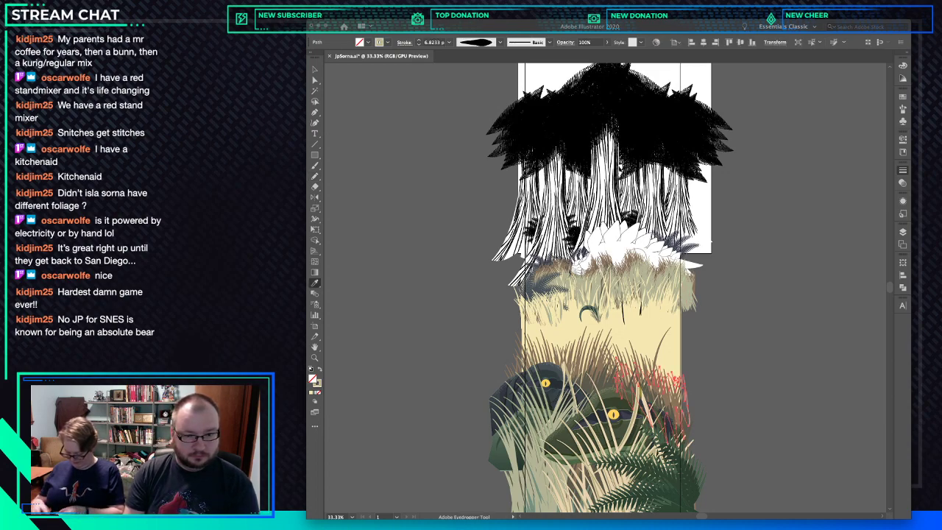
click(563, 308)
super+click(715, 434)
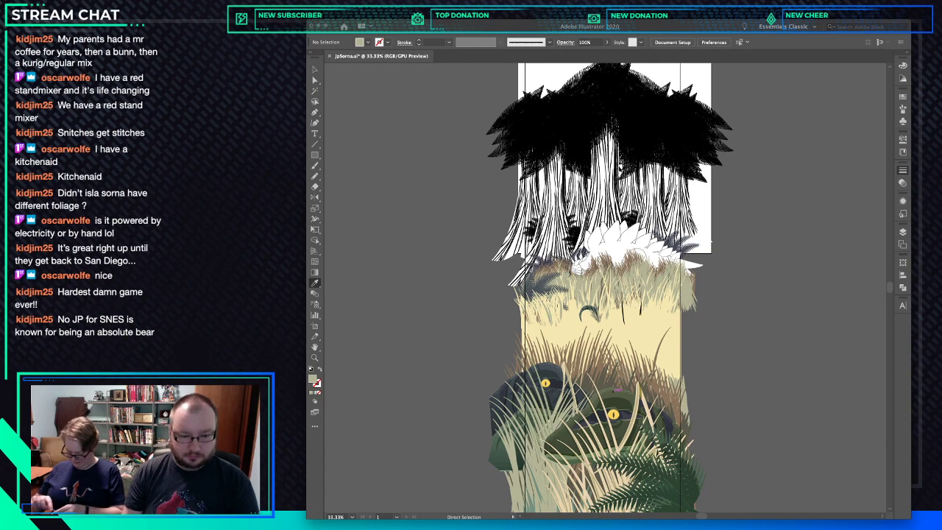
Draw a second jagged grass patch with the Pencil tool around the dark raptor's head and fill it with the same sage colour.
key(n)
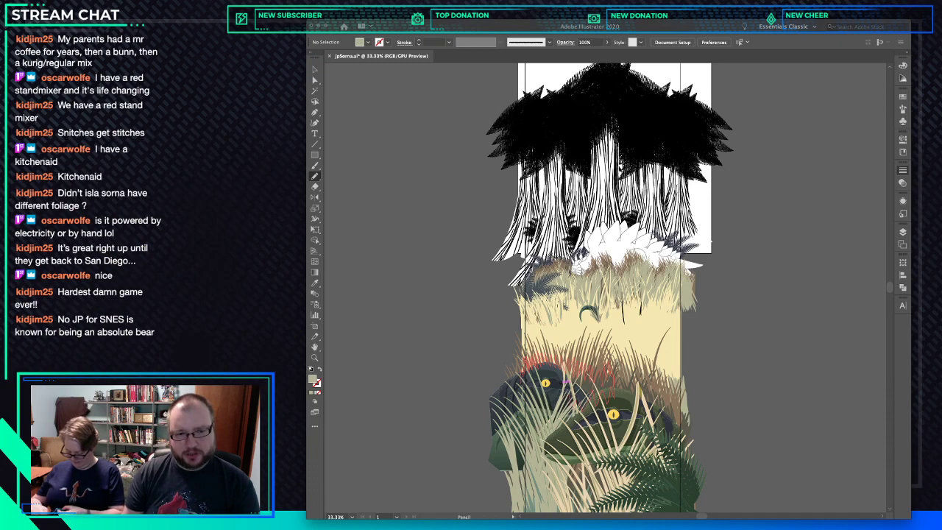
ctrl+click(527, 363)
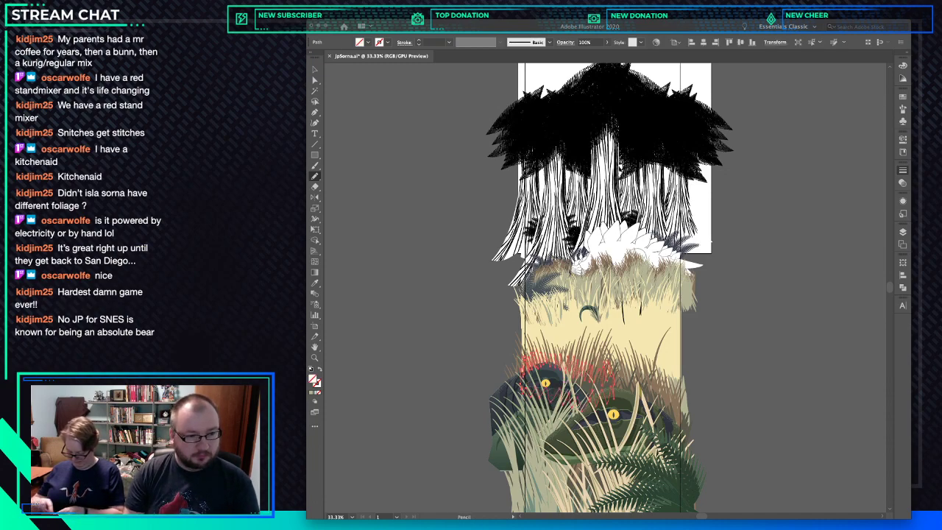
key(comma)
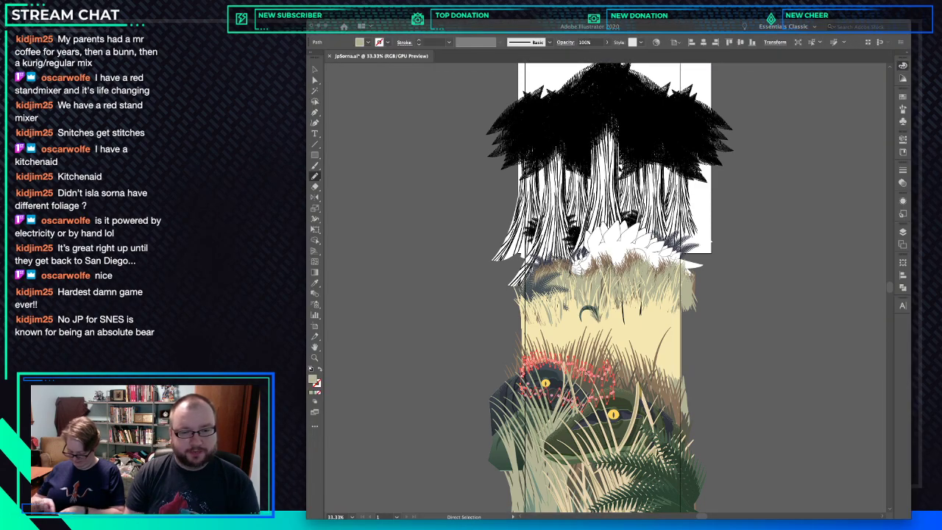
key(super+shift+a)
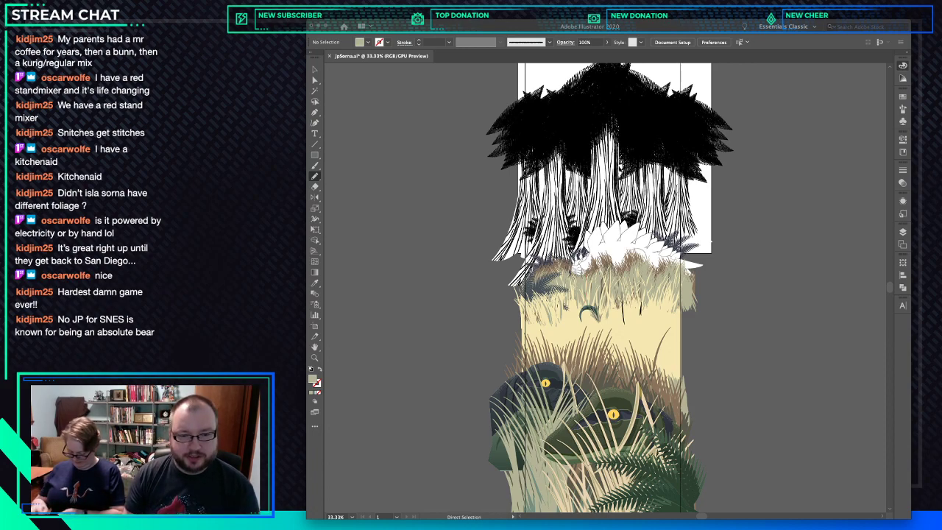
Undo the last edit and unlock all locked artwork.
super+click(671, 382)
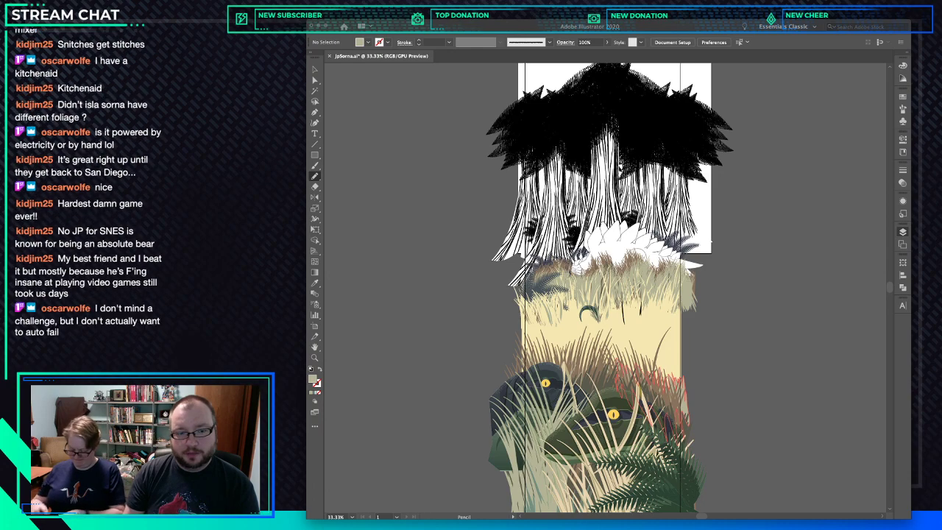
key(ctrl+z)
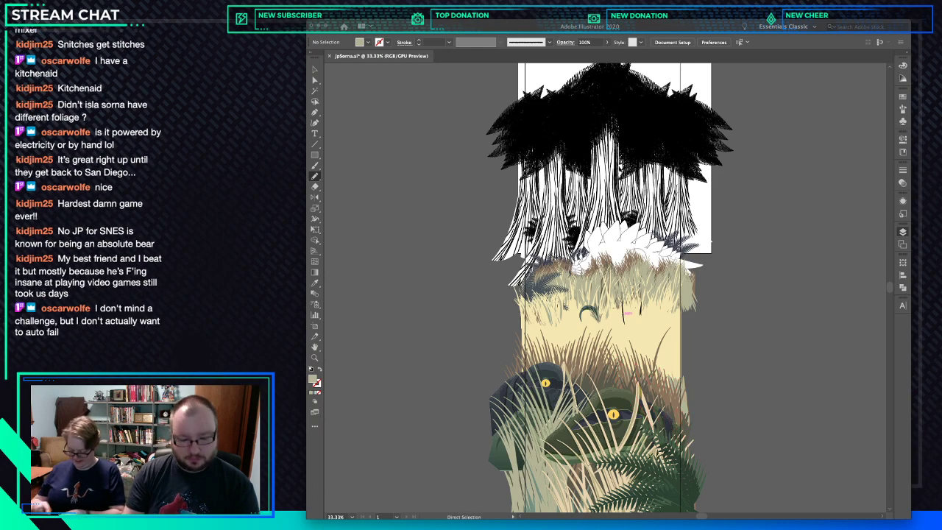
key(super+alt+2)
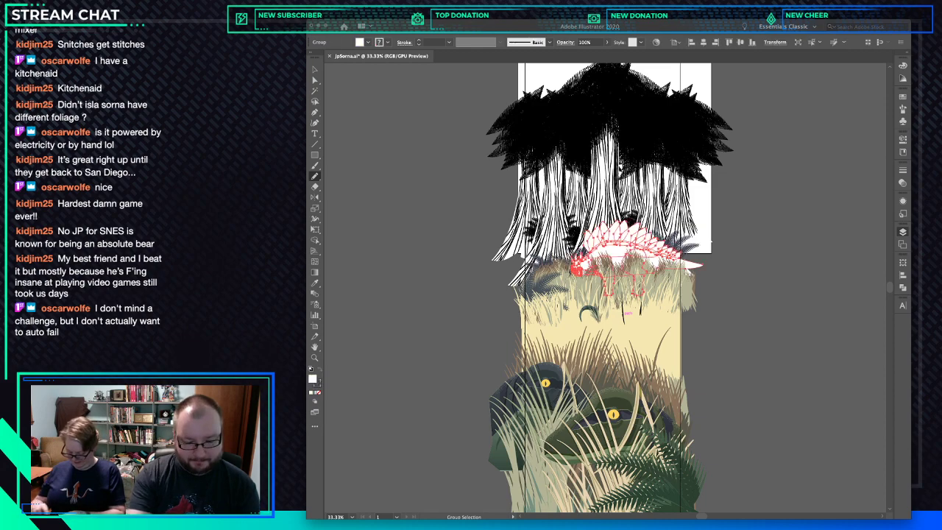
key(shift+super+a)
key(n)
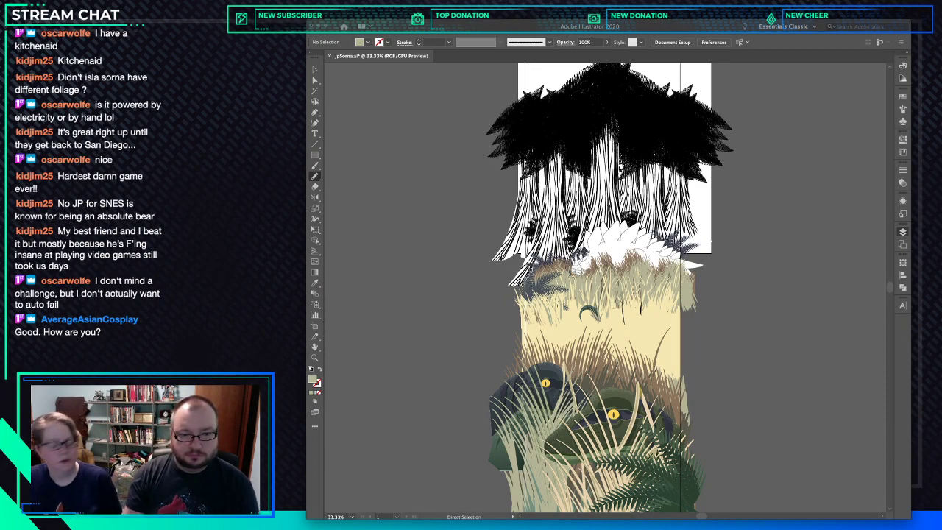
Recolour the two black grass blades below the stegosaurus with a pale grass colour.
super+click(627, 317)
shift+super+click(641, 309)
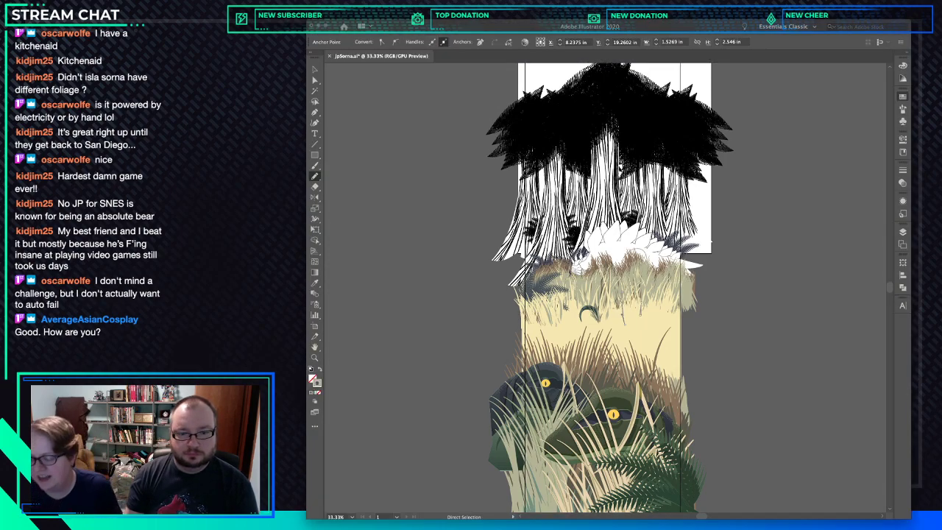
key(super+shift+a)
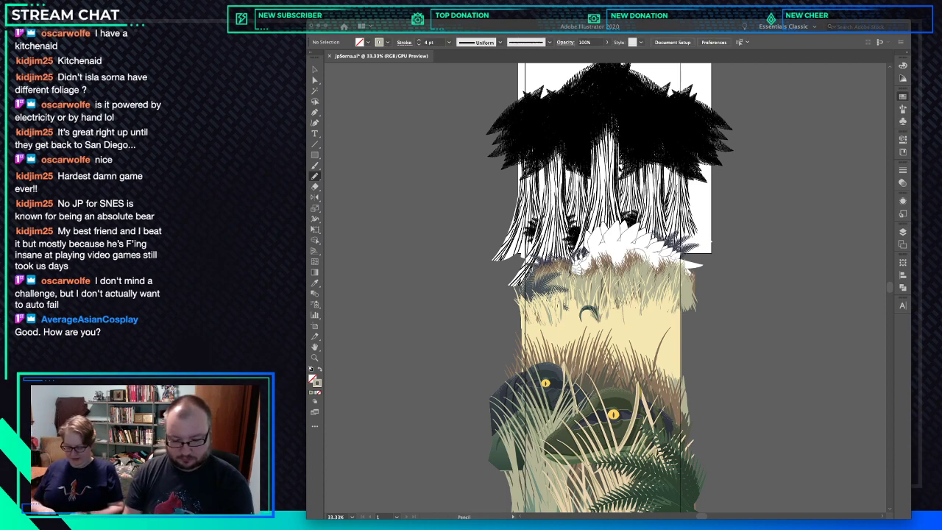
Draw a curved blade beside the tall arched brown blade with the Pen tool and give it a tapered 4 pt pale stroke.
key(p)
mouse_move(588, 325)
mouse_down()
mouse_move(666, 324)
mouse_move(671, 343)
mouse_move(657, 330)
mouse_up()
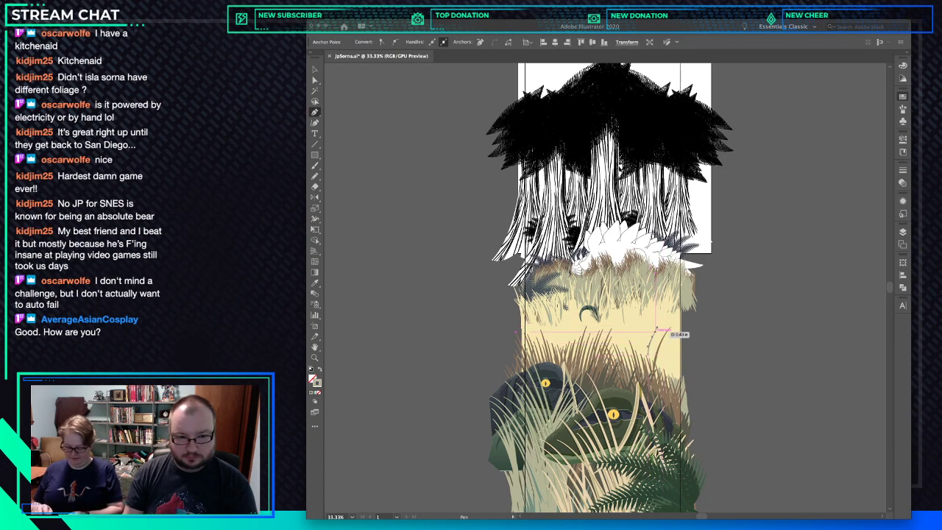
key(a)
key(i)
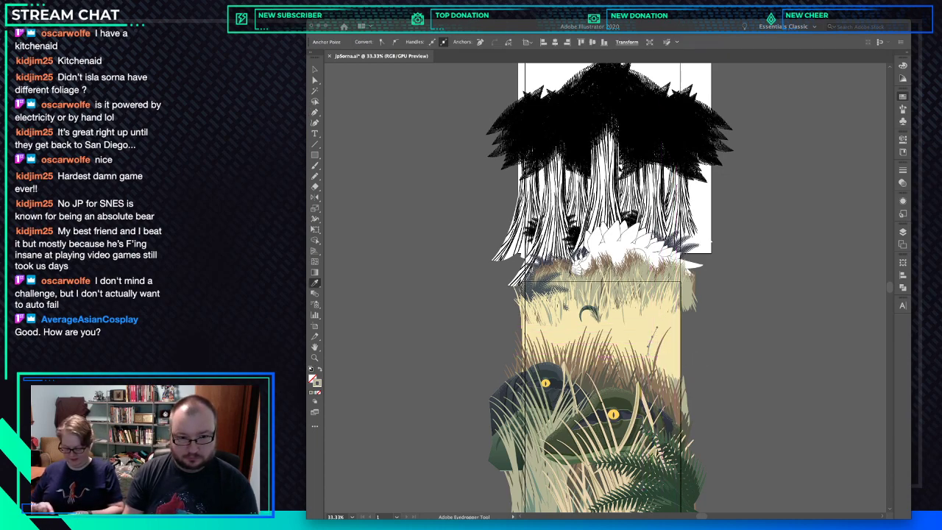
key(ctrl+shift+a)
key(a)
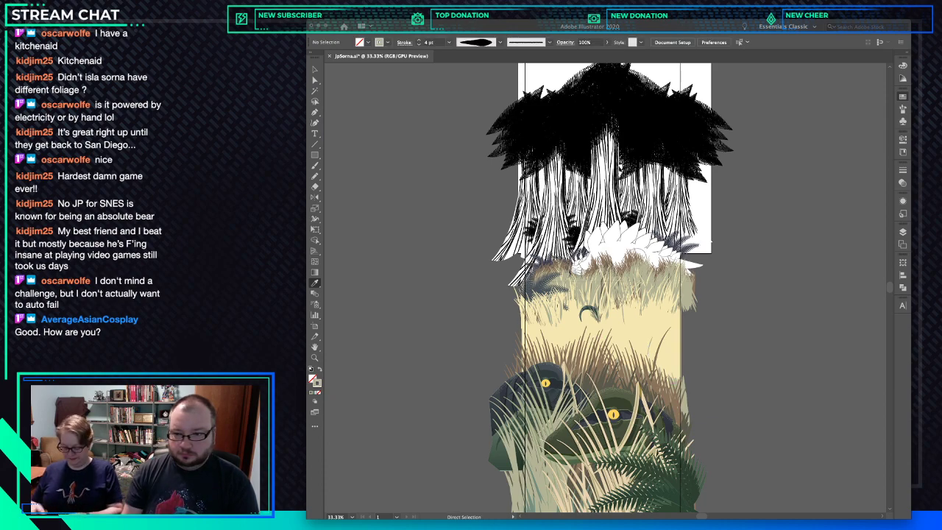
Draw a curved blade about 4 in tall rising above the dark raptor's grass with the Pen tool, undoing the last misplaced point.
key(i)
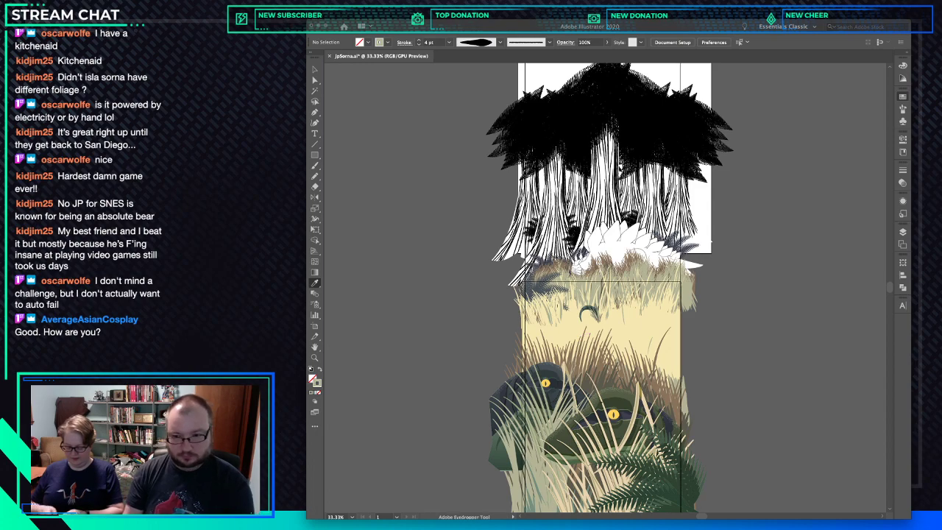
key(p)
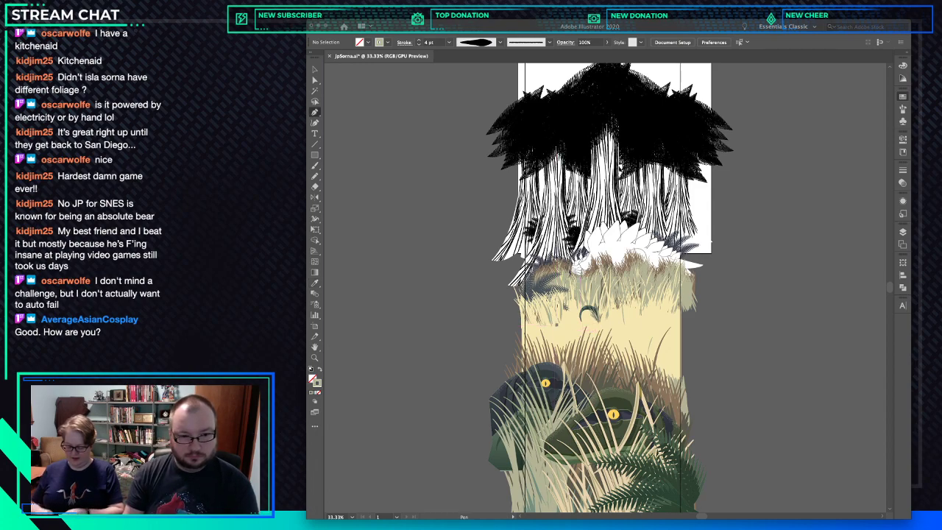
click(575, 361)
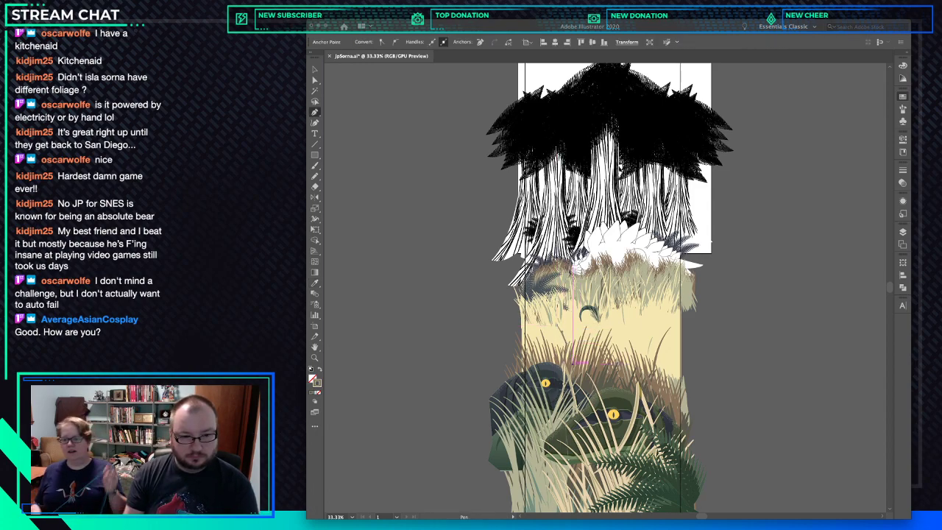
drag(573, 362, 589, 388)
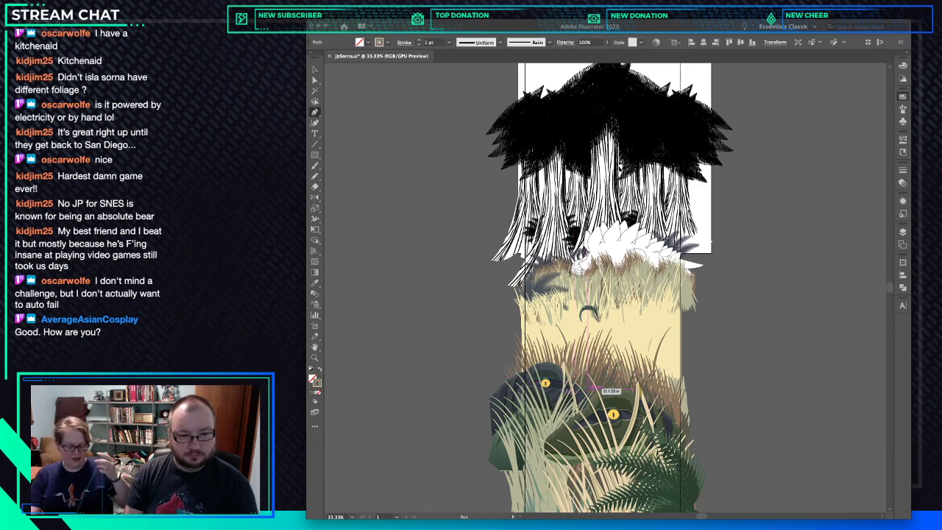
key(i)
click(588, 388)
key(p)
click(570, 347)
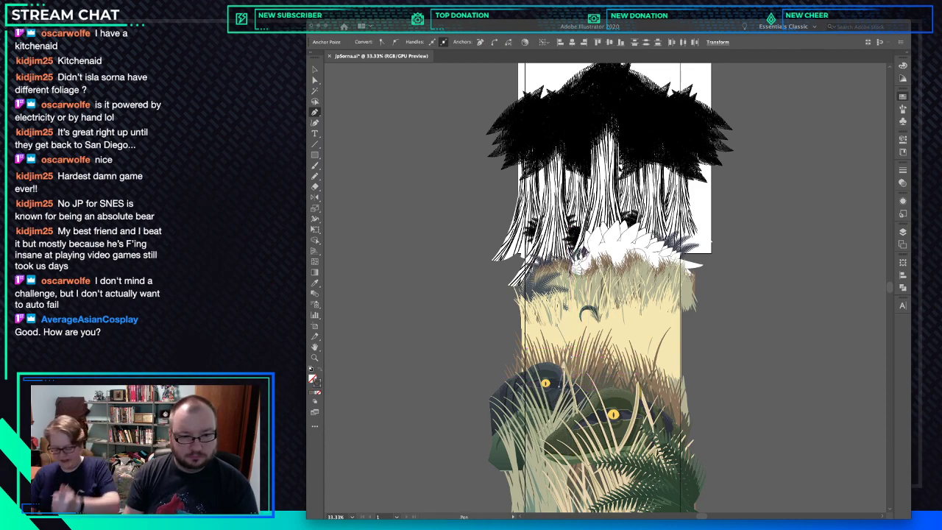
click(560, 326)
key(super+z)
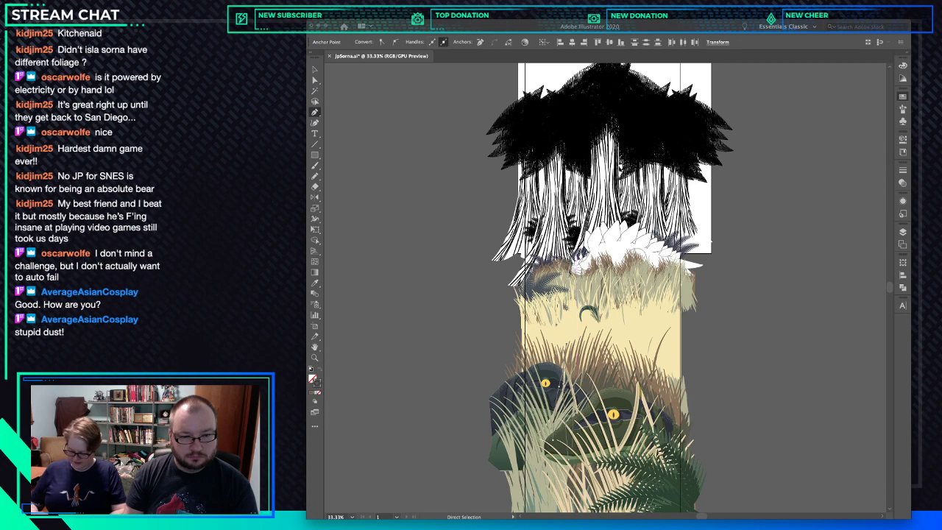
Match the new blade above the dark raptor to the tapered 4 pt pale grass stroke.
click(566, 347)
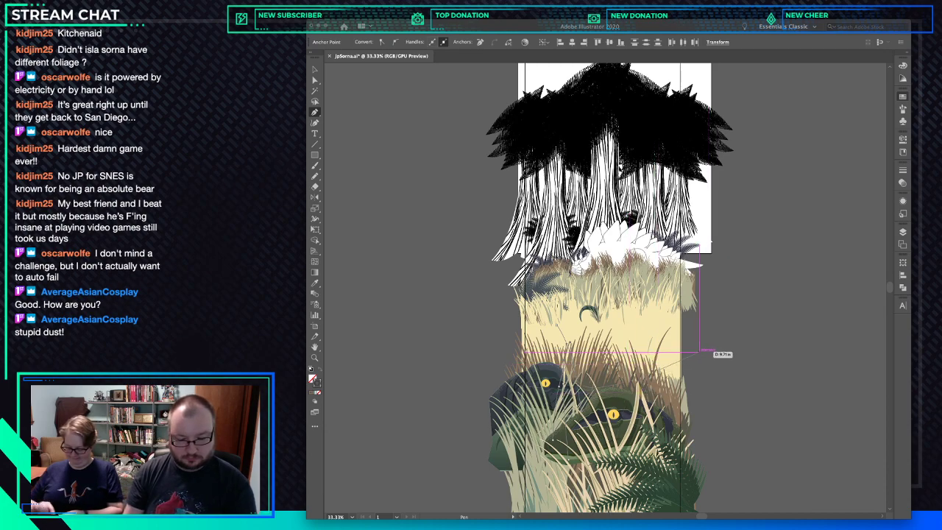
super+click(699, 352)
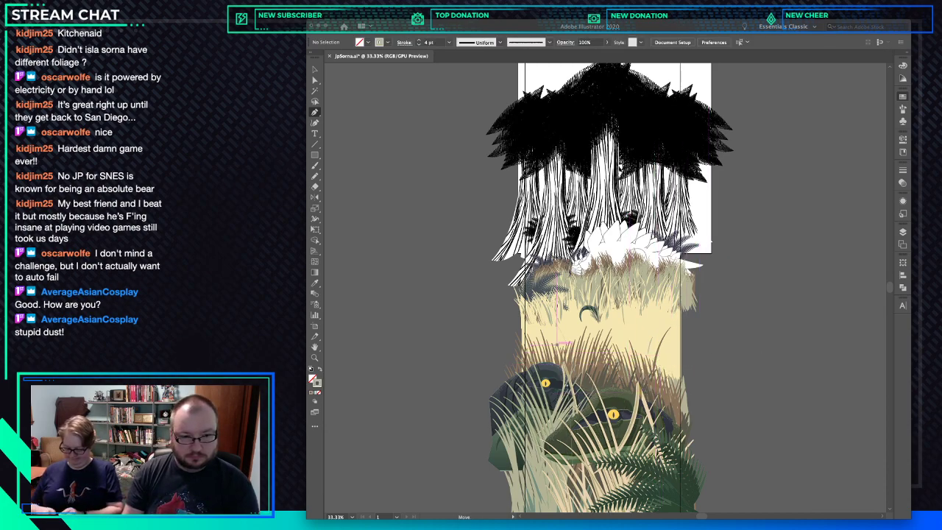
click(565, 336)
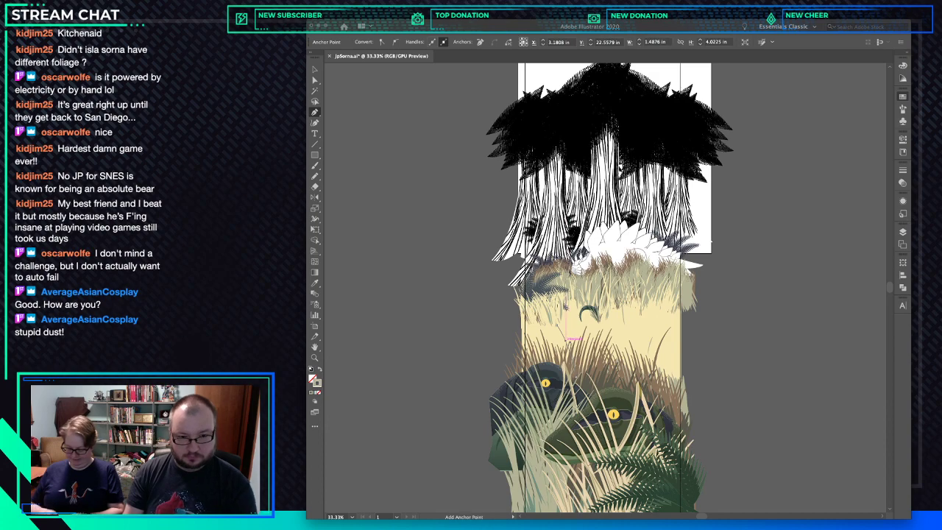
key(i)
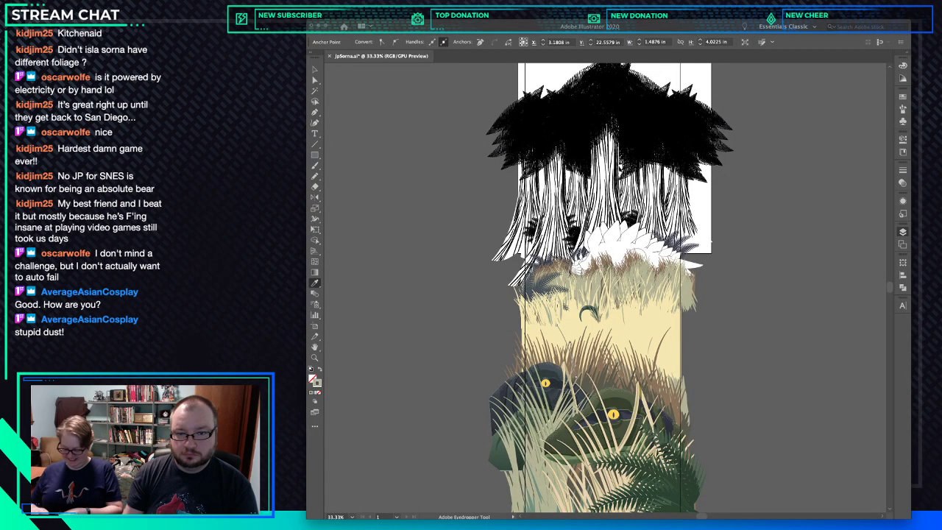
key(shift+super+a)
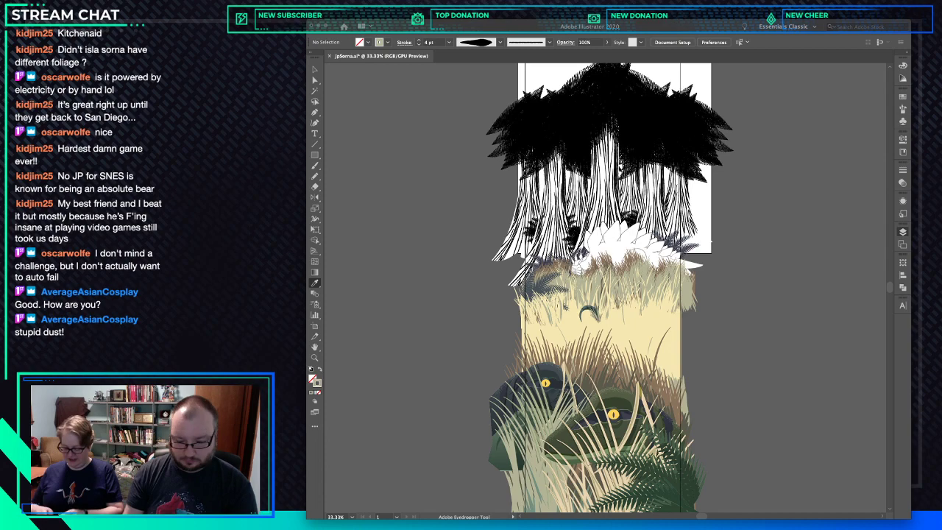
Delete the small stray path in the pale yellow field above the dark raptor's grass.
key(p)
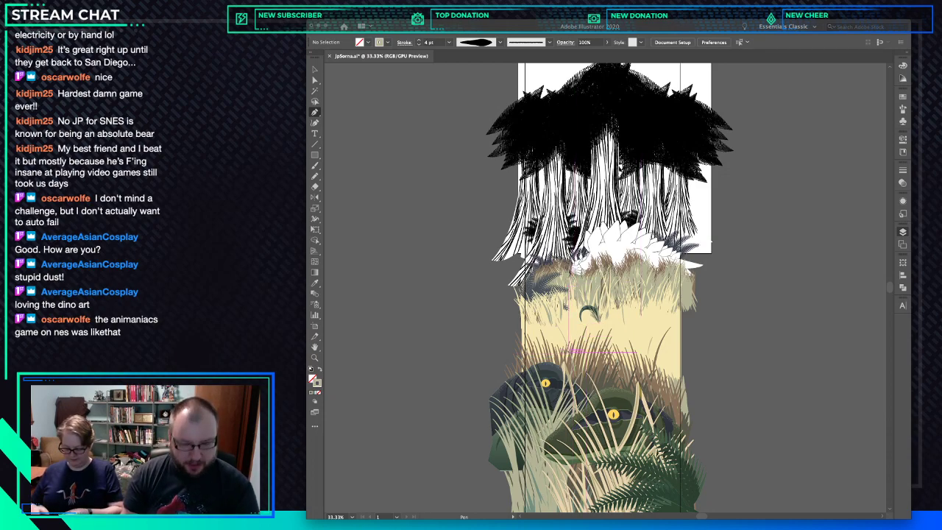
key(v)
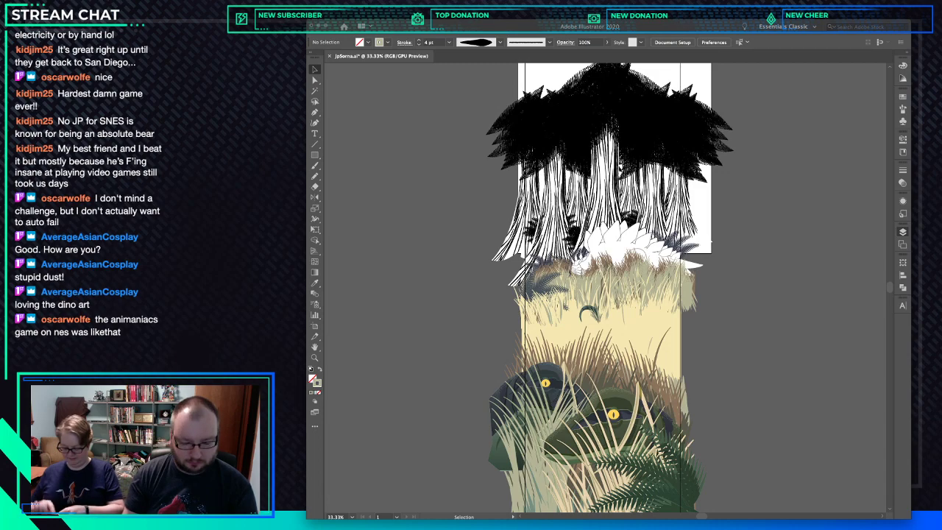
key(a)
click(557, 326)
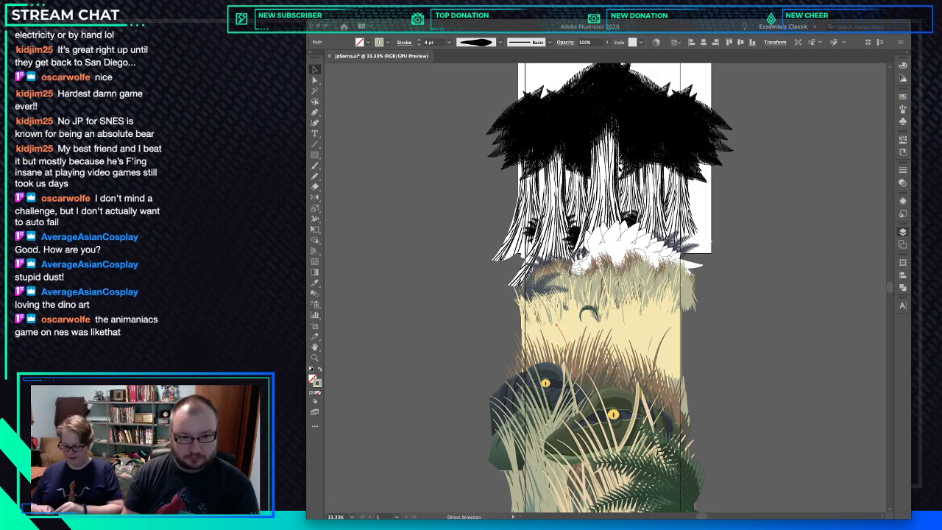
key(Delete)
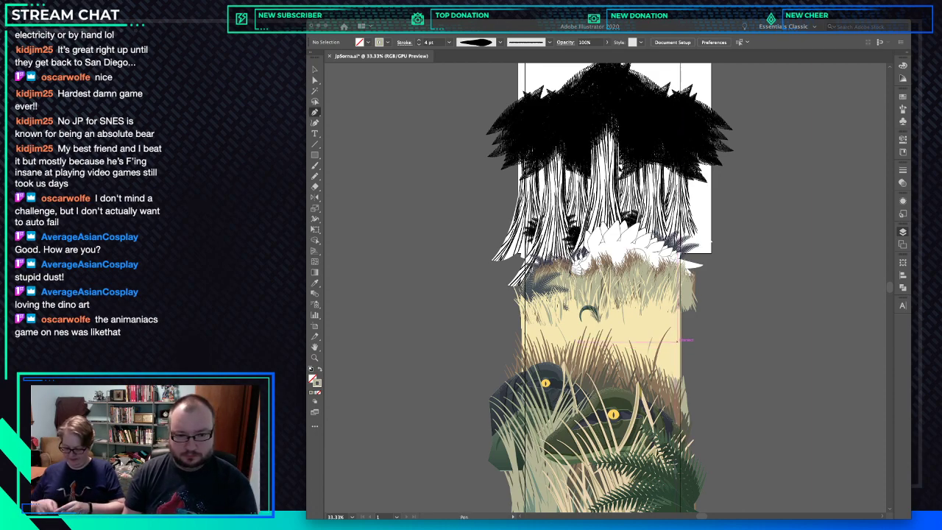
Draw a curved blade at the field's right edge with the Pen tool and match it to the tapered 6.8233 pt pale grass stroke.
key(p)
click(678, 340)
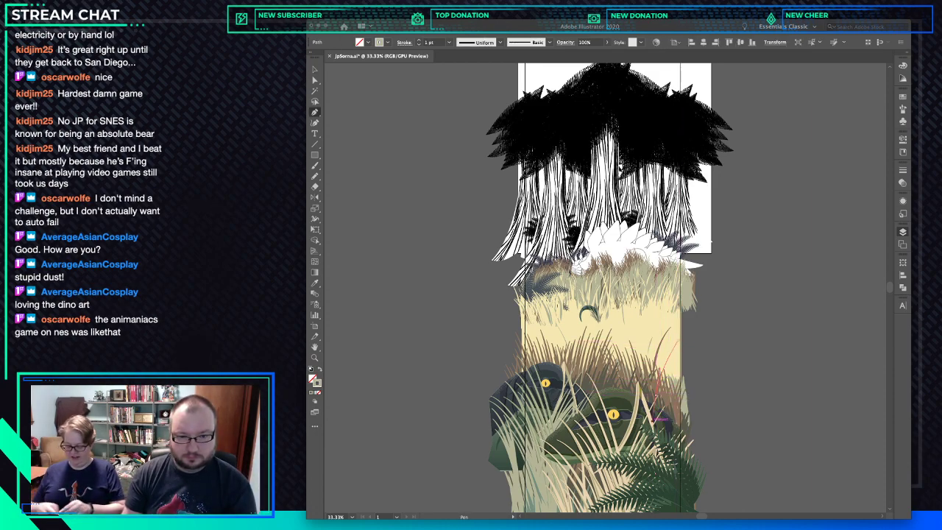
click(655, 421)
key(i)
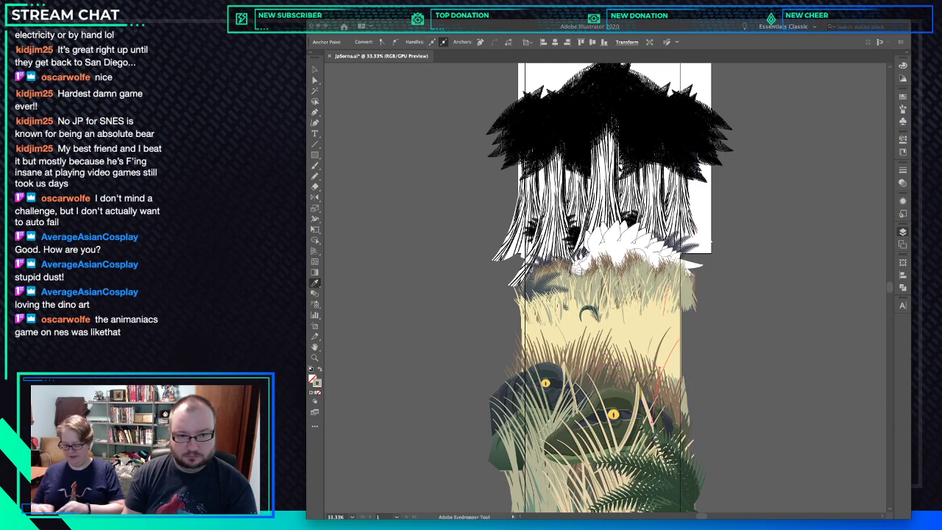
key(ctrl+shift+a)
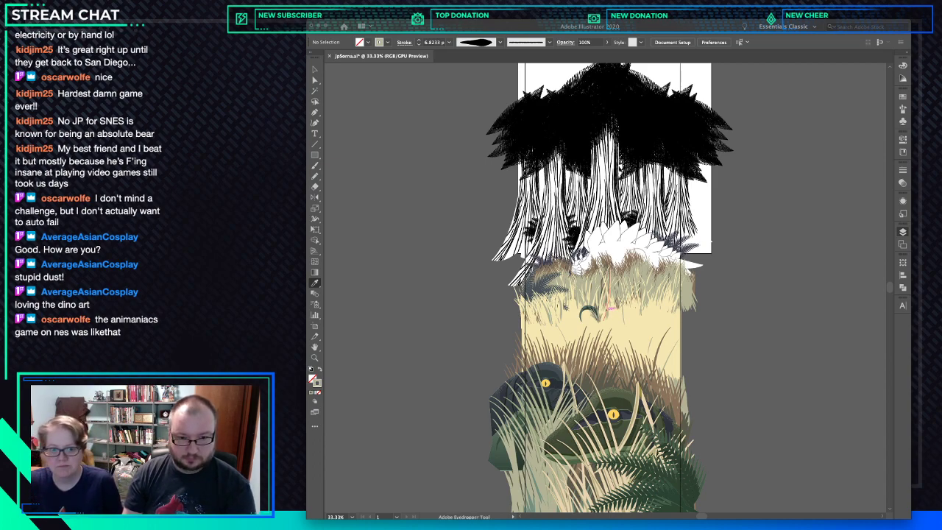
Paint a slanted blade in the yellow field above the green raptor with the Paintbrush.
key(p)
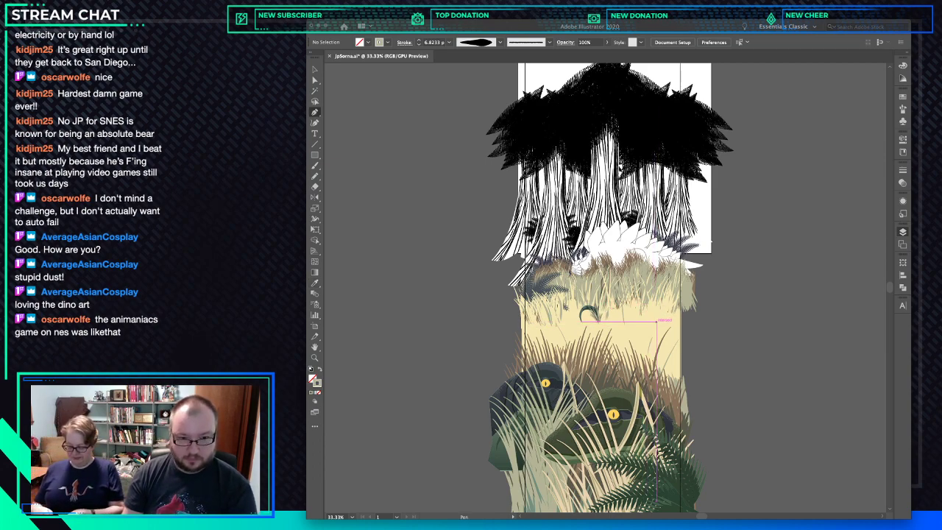
key(b)
drag(654, 322, 631, 357)
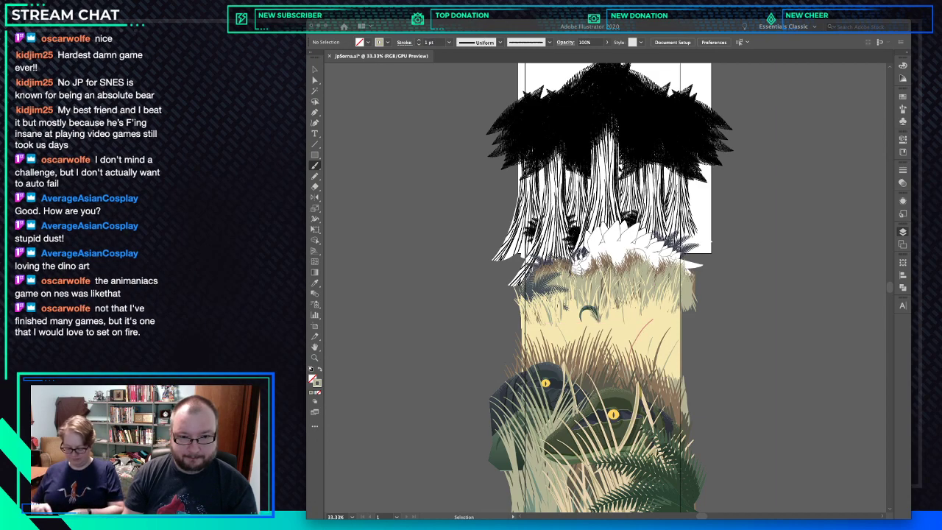
super+click(645, 328)
Reset the slanted blade's colours, remove its fill and match it to the tapered 6.6744 pt pale grass stroke.
key(d)
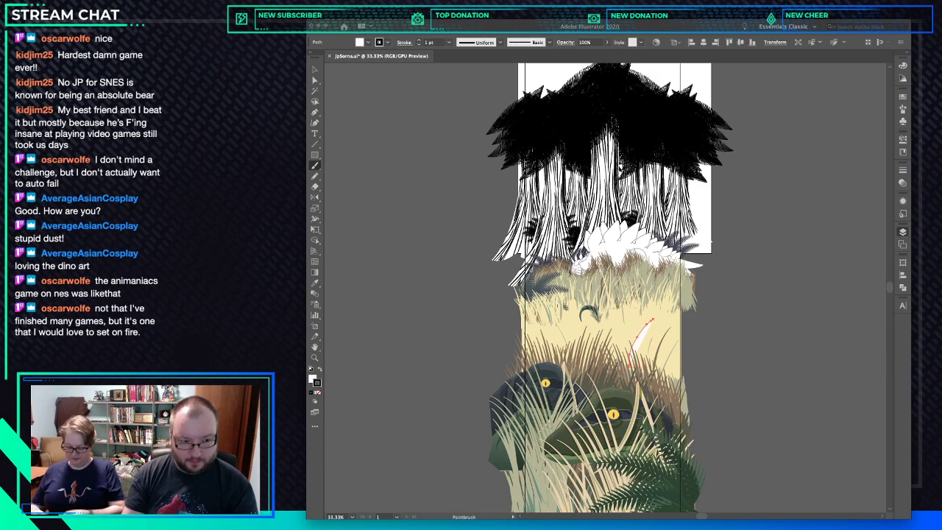
key(x)
key(x)
key(slash)
key(x)
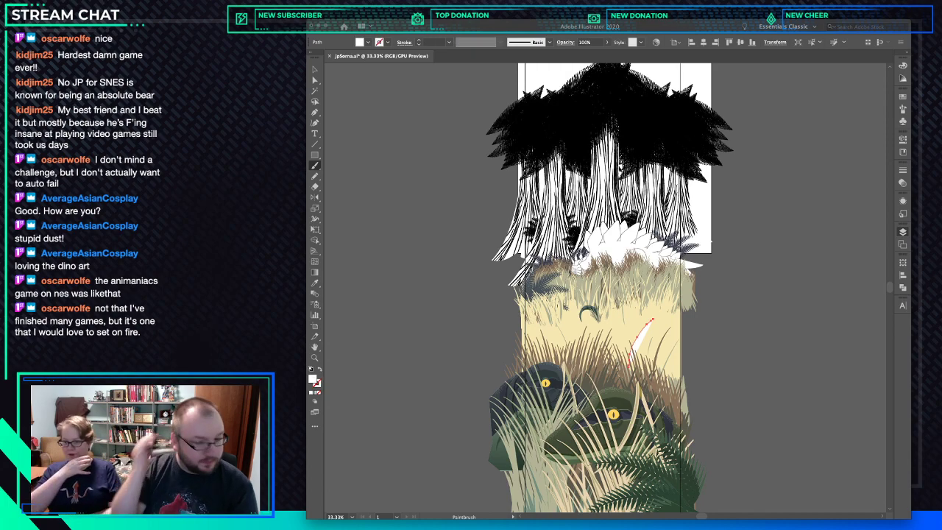
key(slash)
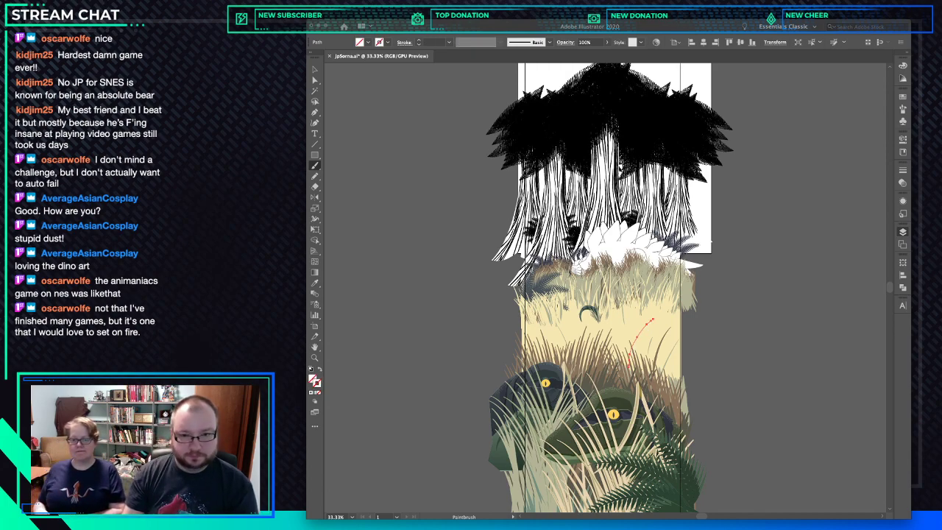
key(i)
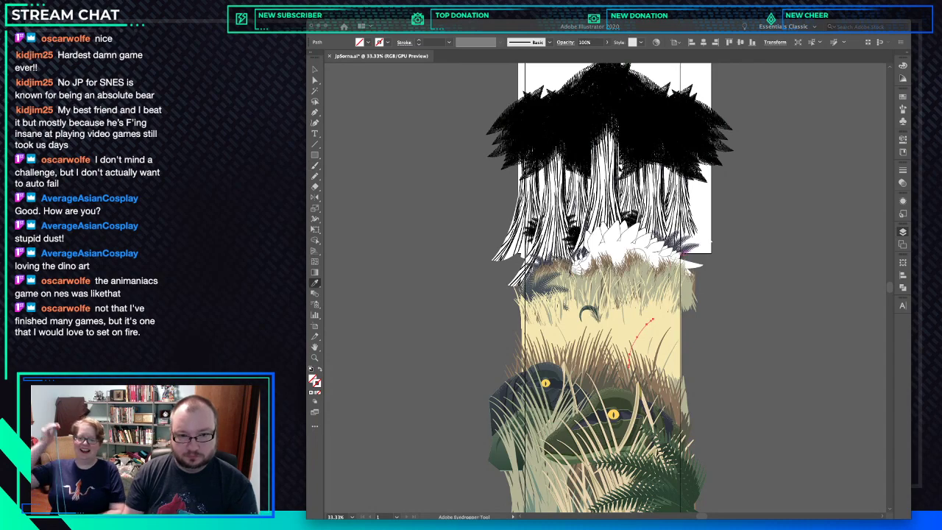
click(673, 303)
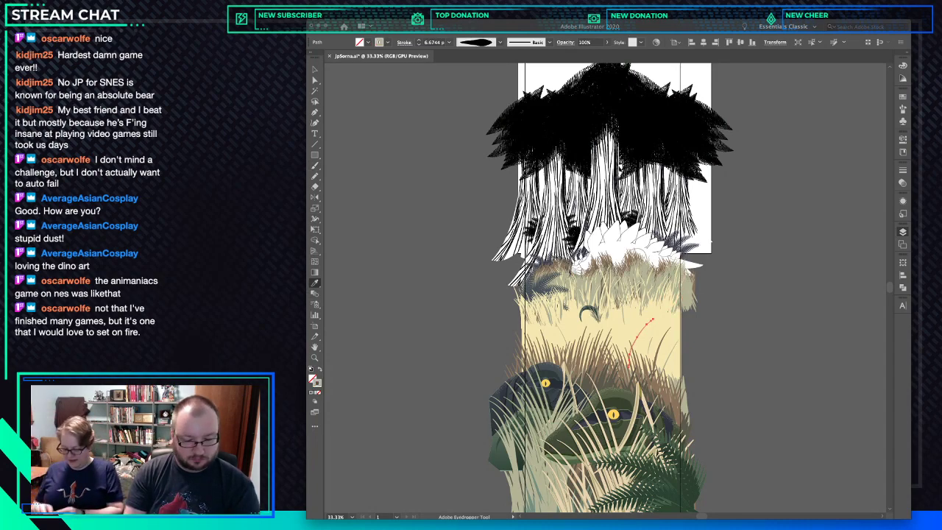
Paint many short blades across the pale yellow field with the Paintbrush and select them without the surrounding grass.
key(b)
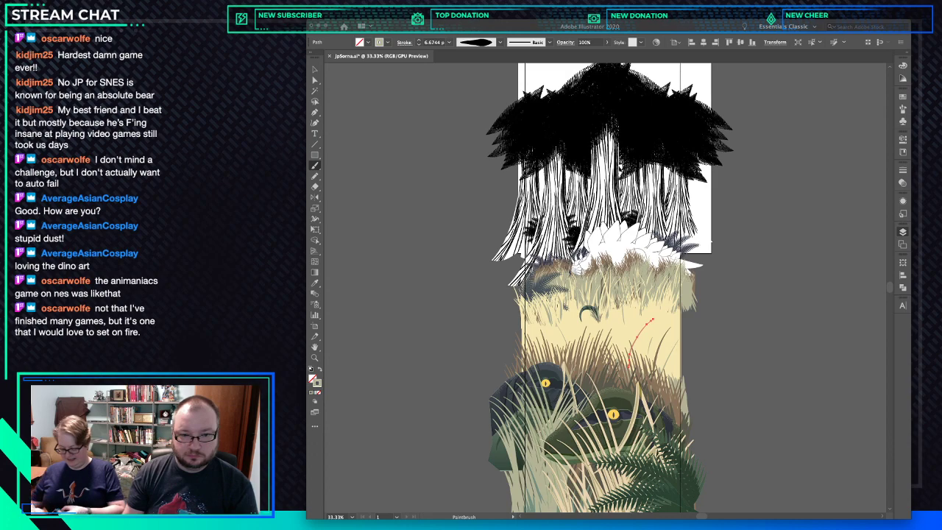
key(ctrl+shift+a)
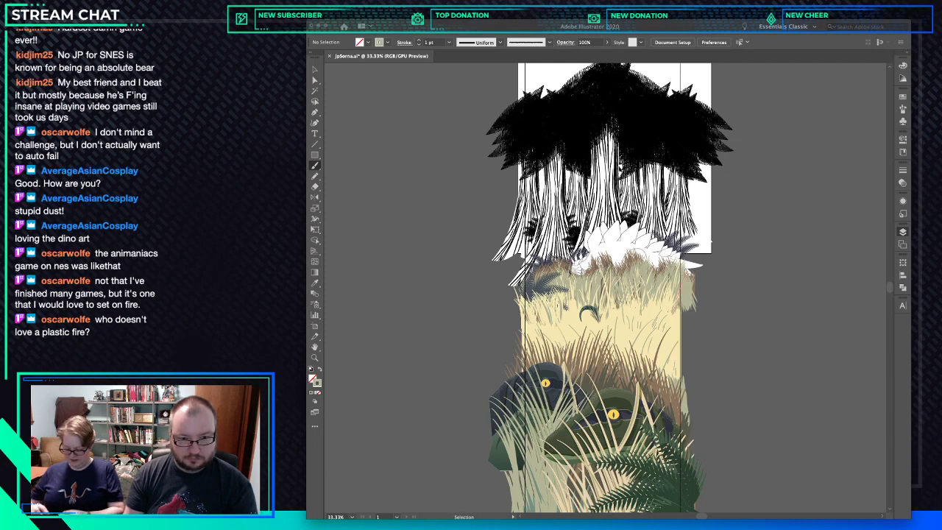
key(super+a)
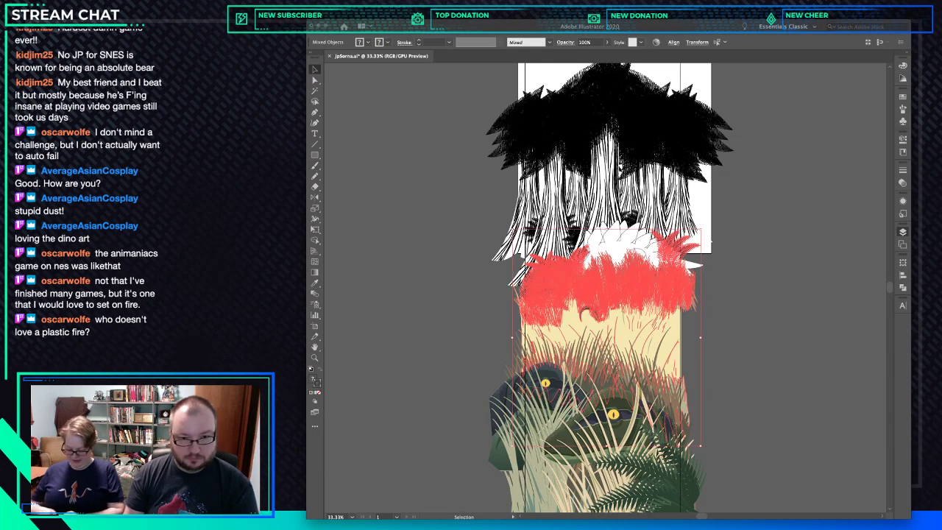
key(super+shift+a)
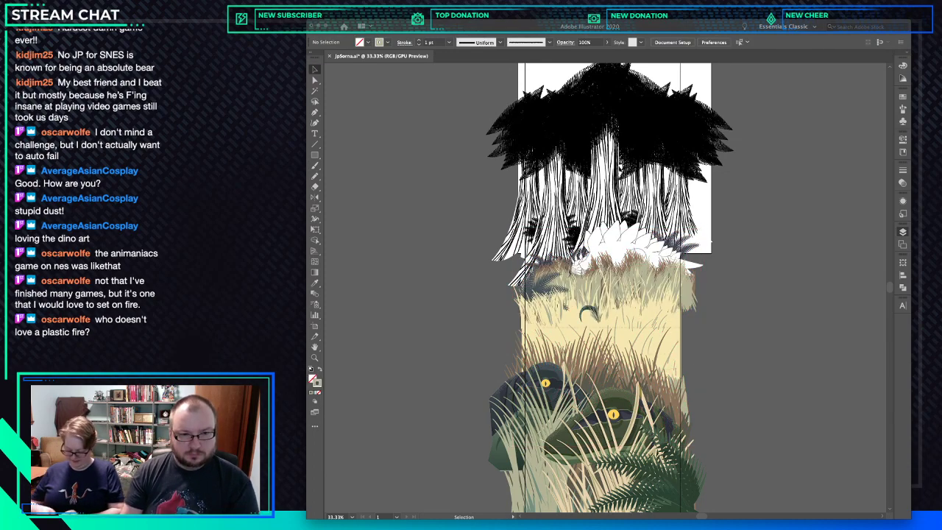
key(super+a)
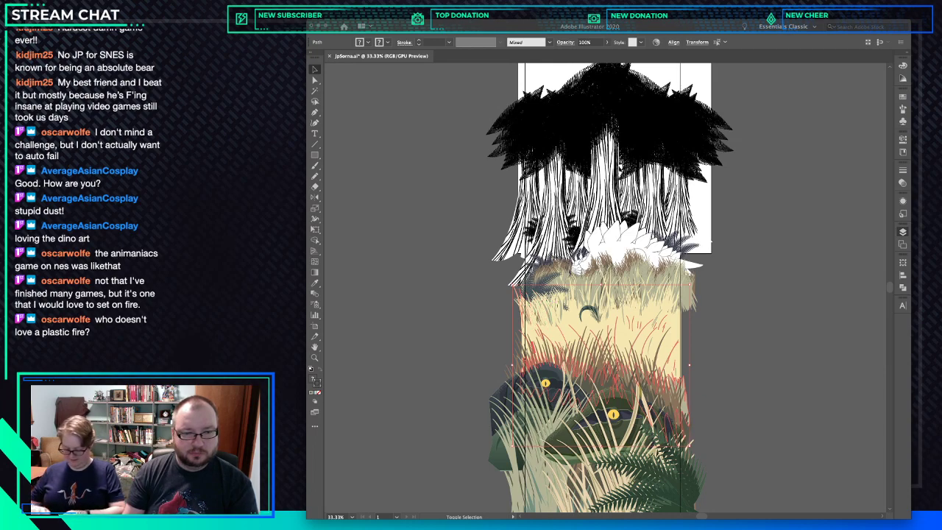
shift+click(519, 289)
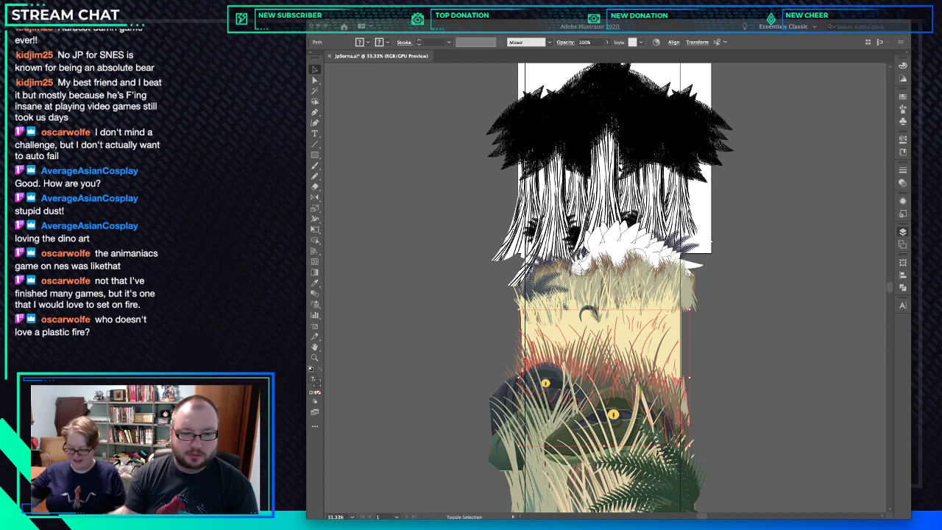
shift+click(589, 369)
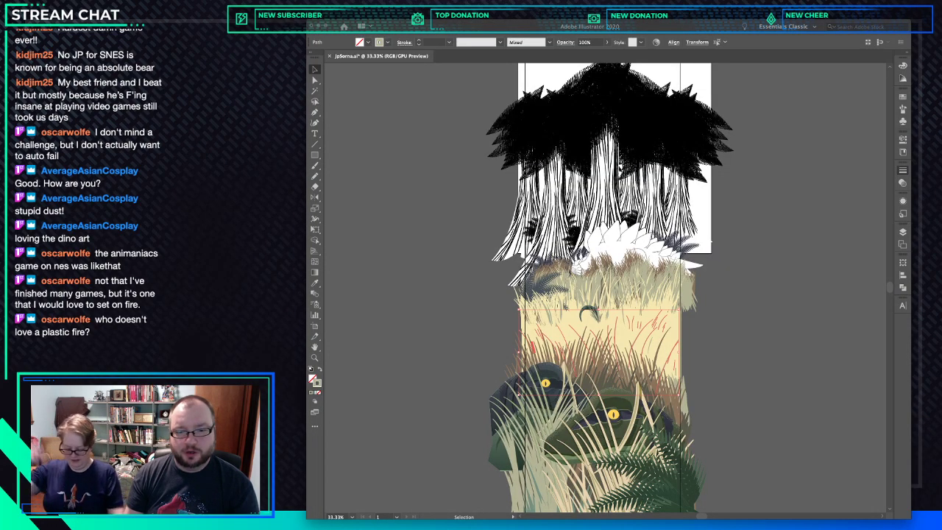
shift+click(654, 322)
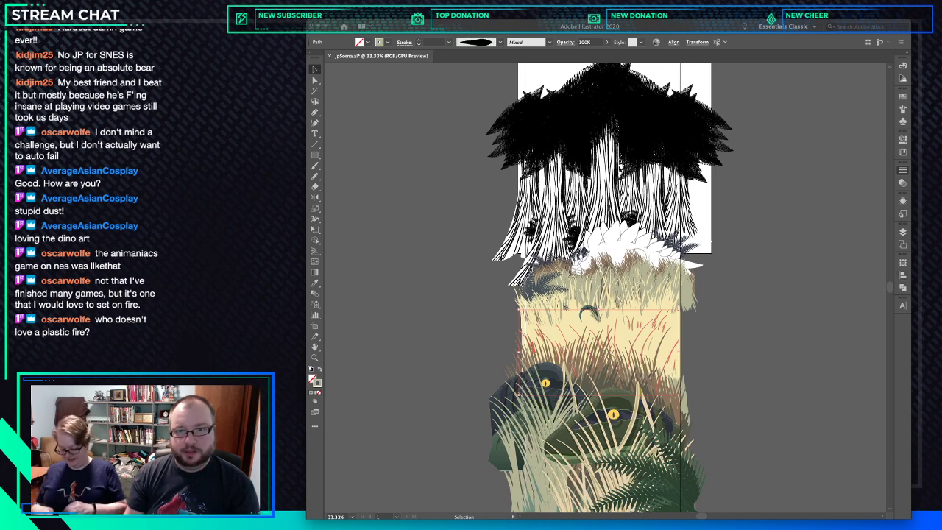
shift+click(636, 341)
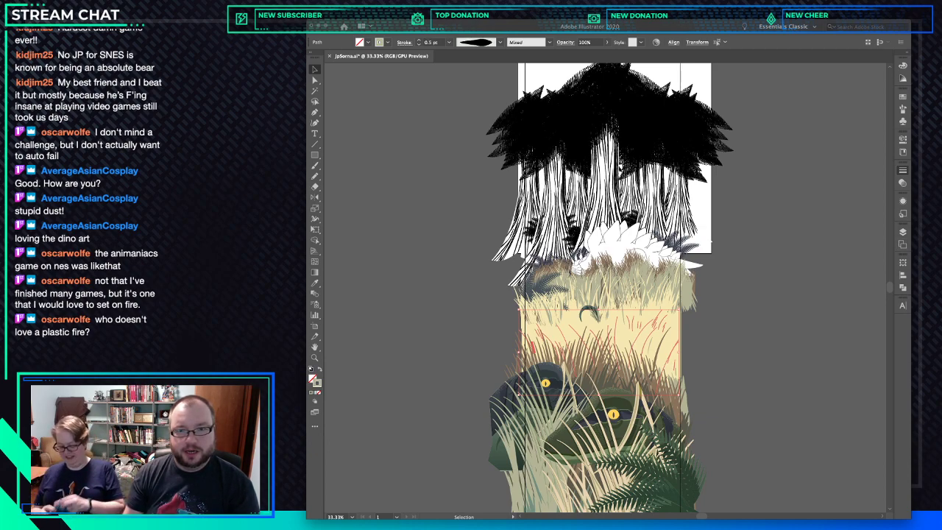
Try stroke weights of 3 pt and 0.75 pt on the selected short blades.
click(418, 41)
click(419, 40)
click(419, 40)
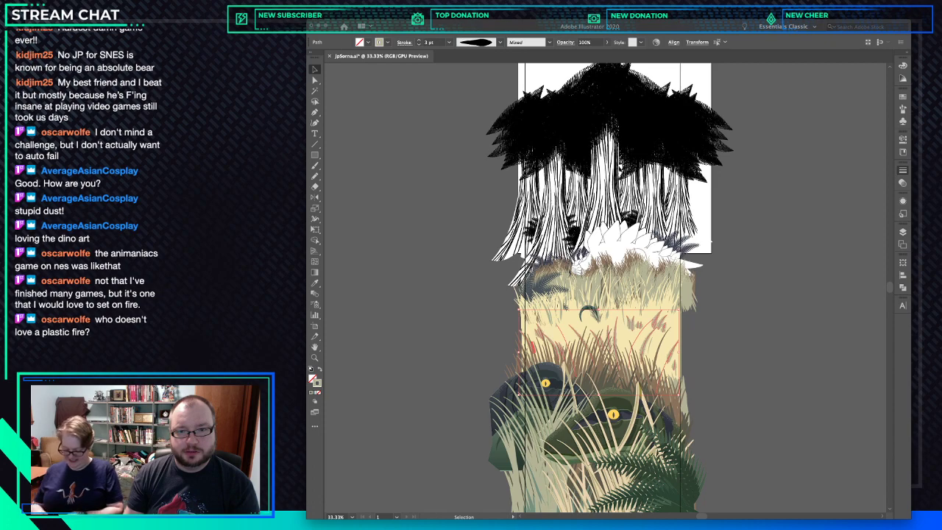
click(419, 44)
click(419, 43)
click(418, 43)
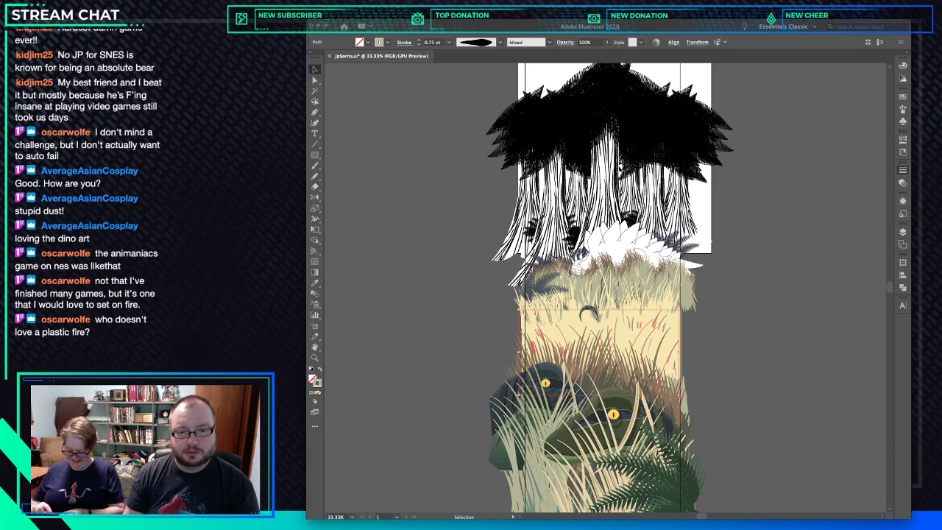
Reset the short blades to no fill and match them to the tapered 7.3265 pt pale grass stroke.
key(ctrl+shift+a)
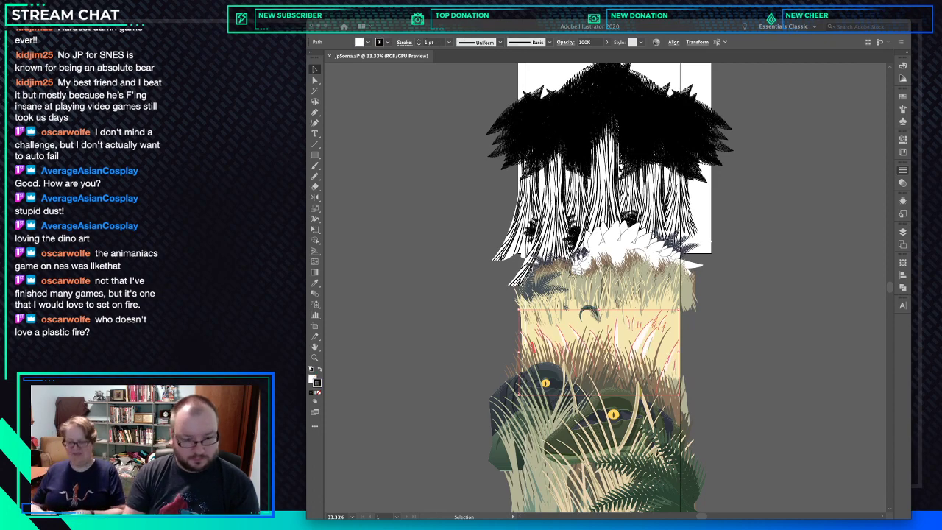
key(slash)
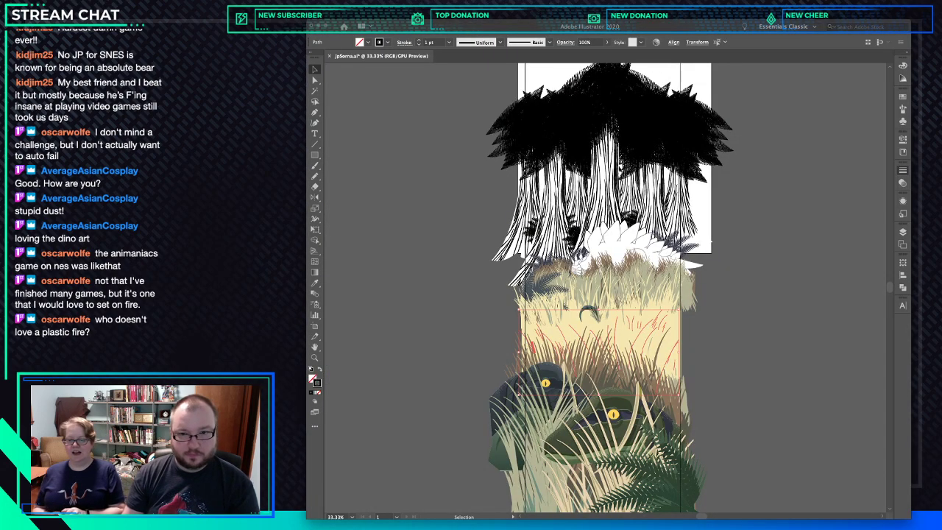
key(i)
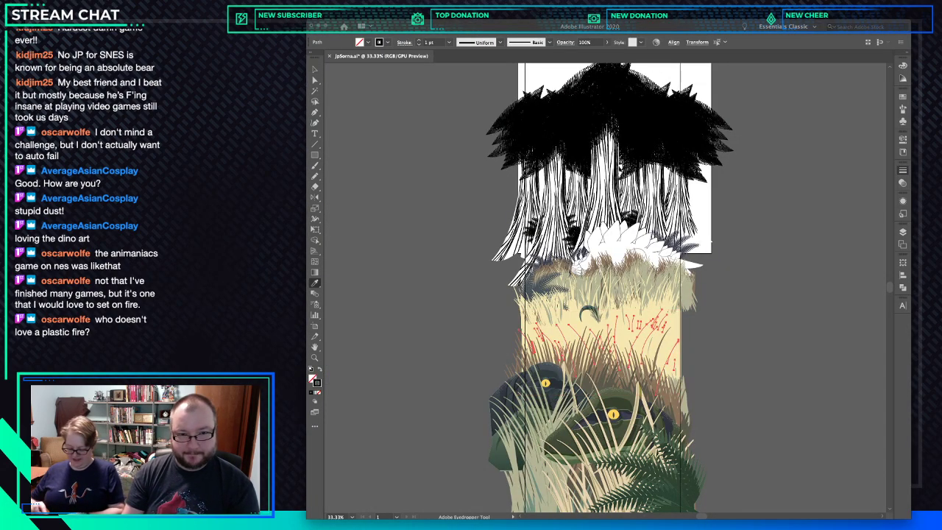
click(689, 301)
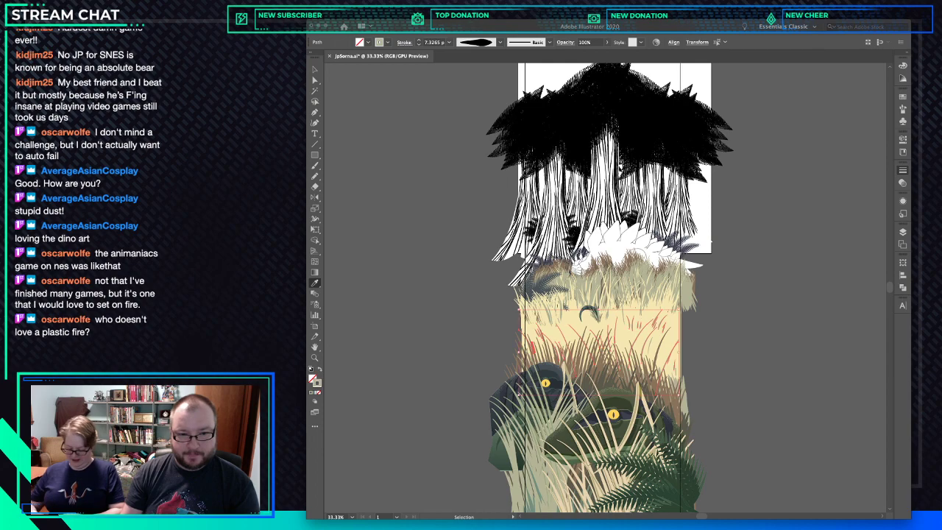
key(ctrl+shift+a)
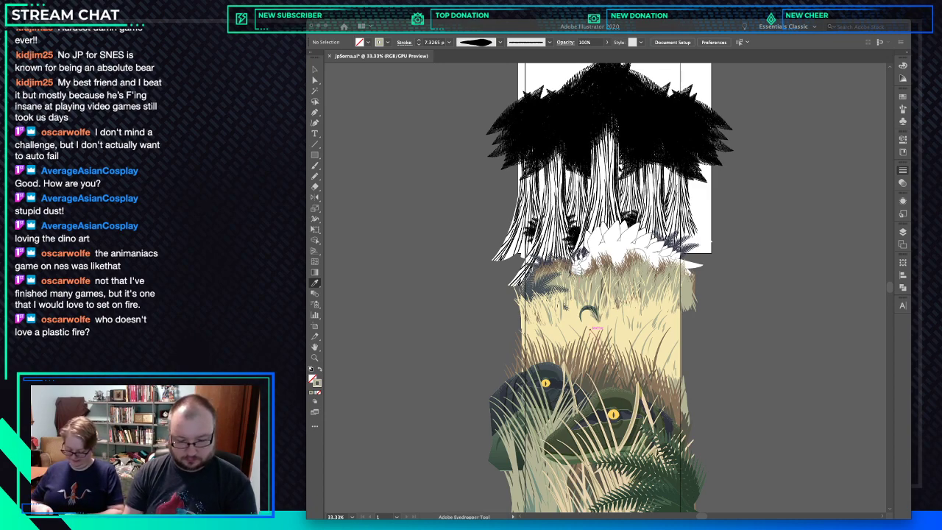
Draw several short grass blades with the Pen tool across the middle and right side of the yellow field.
key(p)
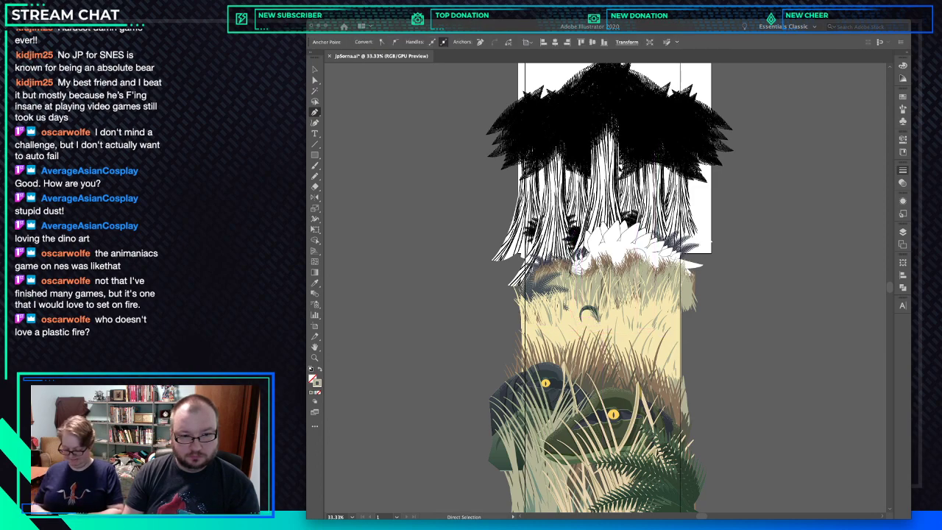
click(650, 303)
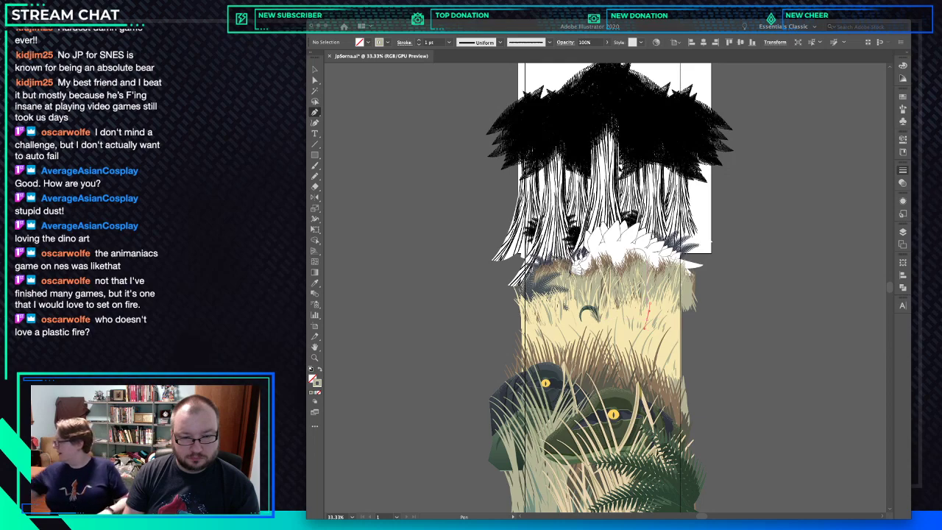
click(651, 351)
drag(645, 329, 672, 340)
super+click(695, 336)
super+click(694, 337)
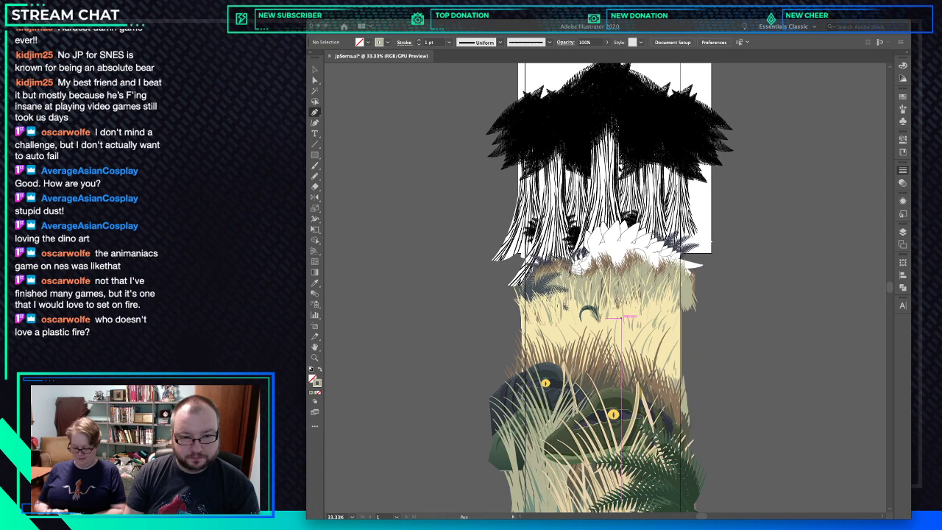
click(617, 314)
click(622, 334)
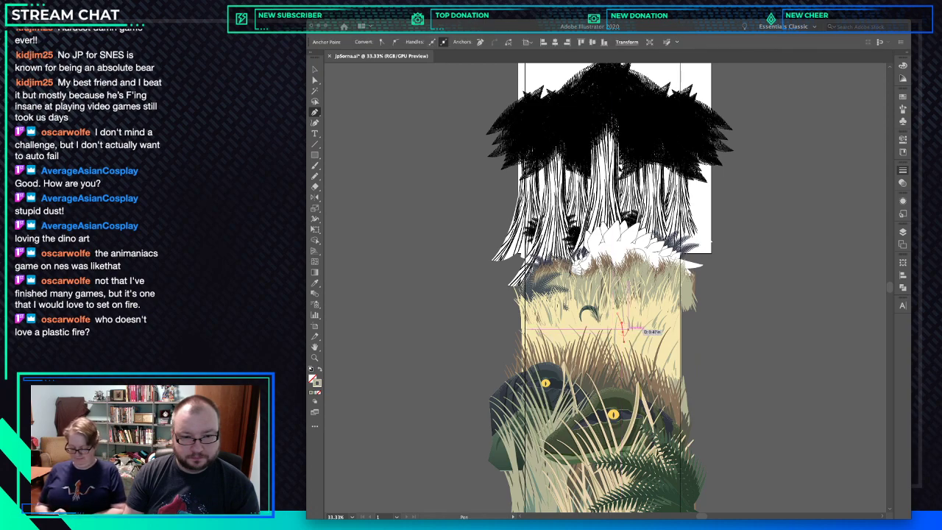
super+click(634, 329)
click(610, 299)
click(609, 320)
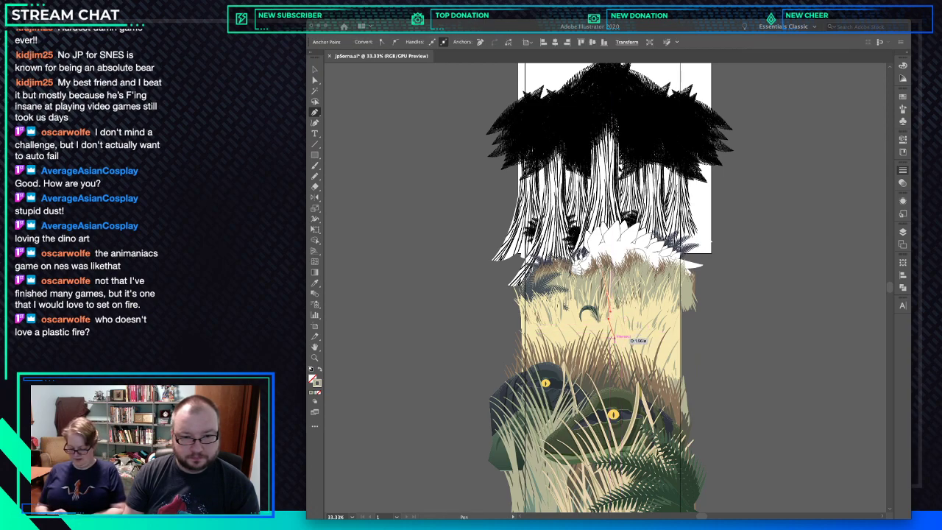
super+click(654, 340)
Add more short Pen tool blades below the field's centre and another beside the curled fern.
click(613, 318)
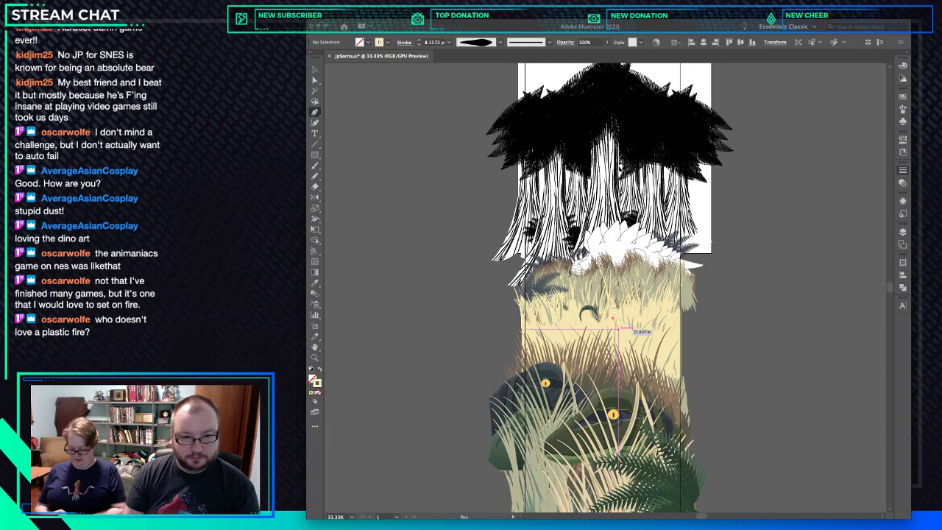
click(621, 342)
super+click(699, 328)
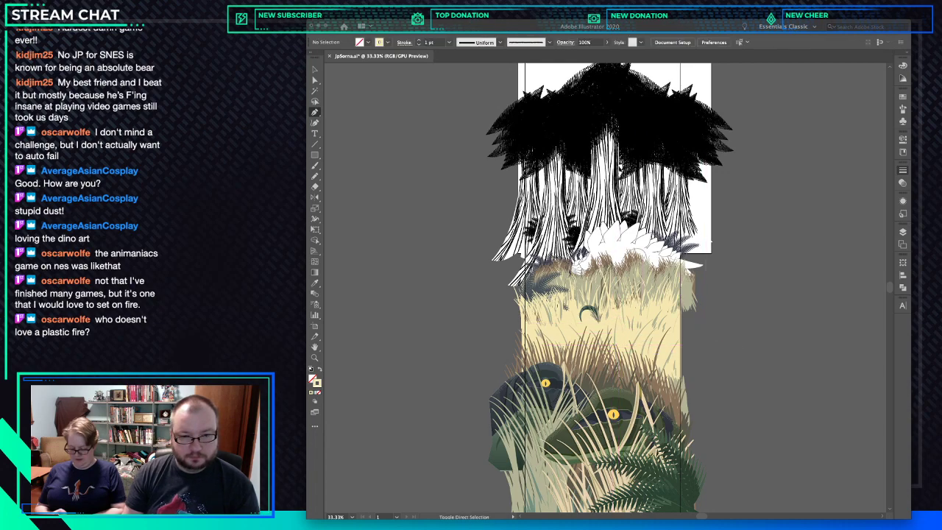
click(618, 317)
click(623, 333)
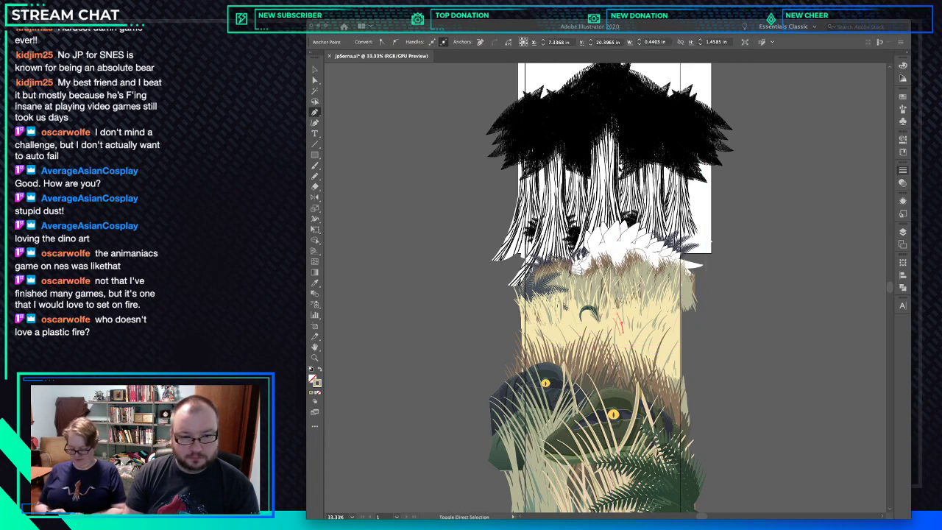
super+click(596, 314)
click(573, 311)
click(576, 325)
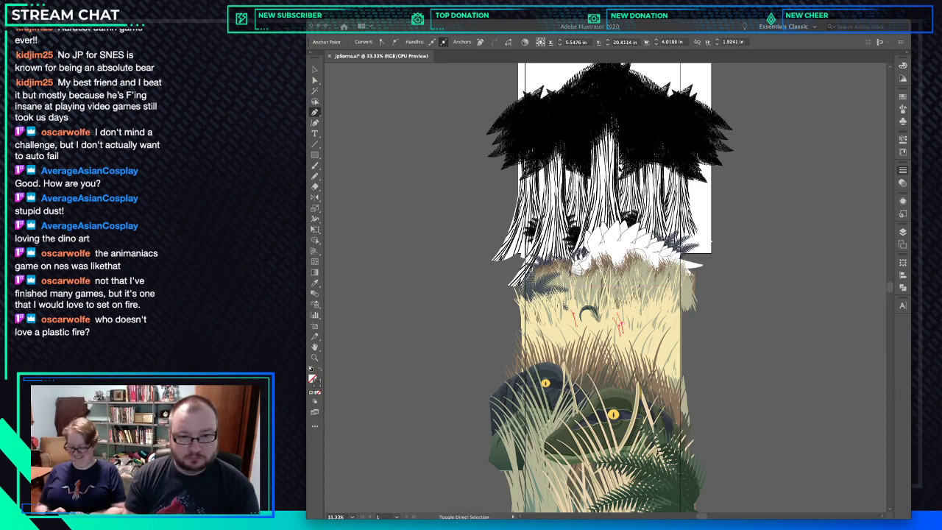
Select the scattered short blades together, make their stroke the active colour attribute, and clear the selection.
shift+super+click(649, 309)
shift+super+click(675, 325)
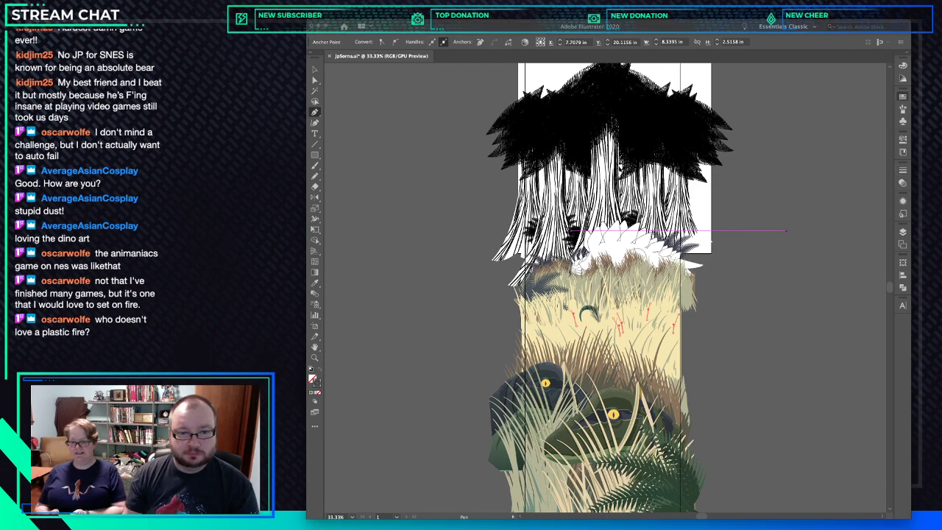
key(x)
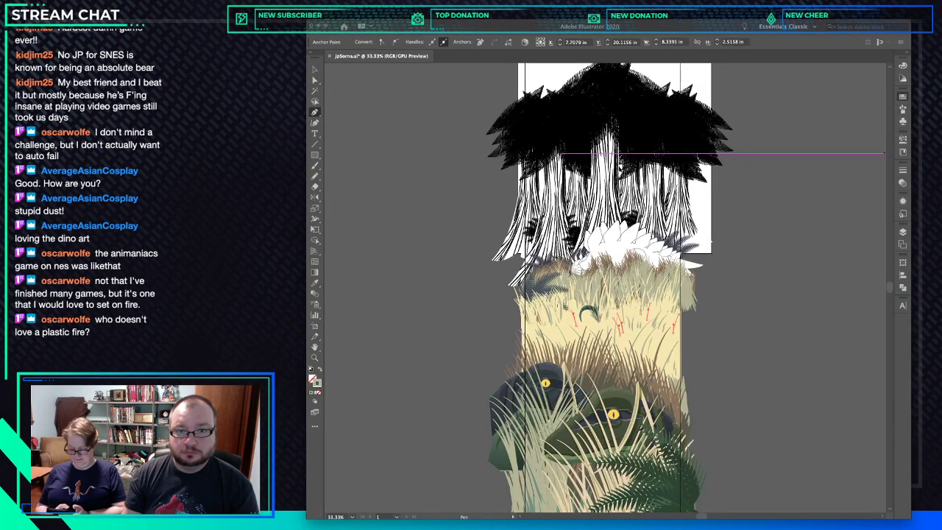
key(ctrl+shift+a)
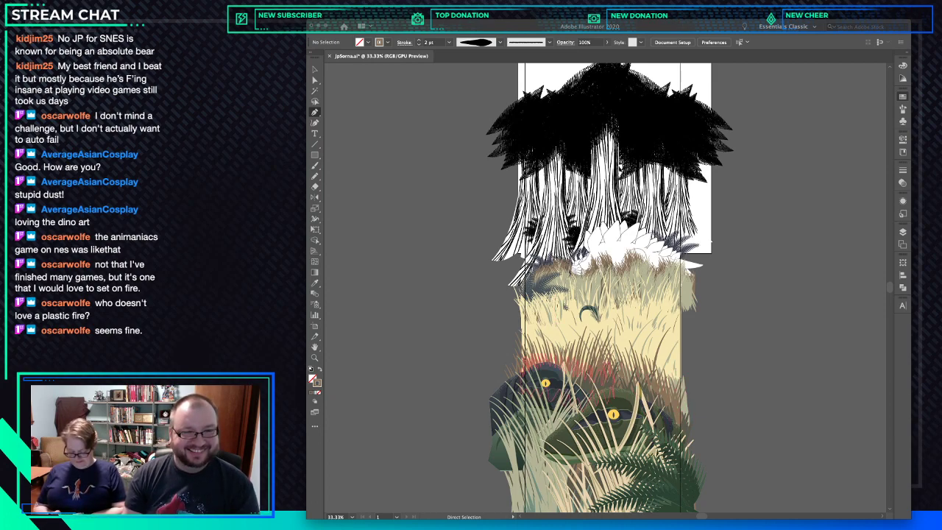
Draw a vertical Pen tool blade below the small fern sprig, match it to the grey-green grass stroke and extend its base into the brown grass.
key(p)
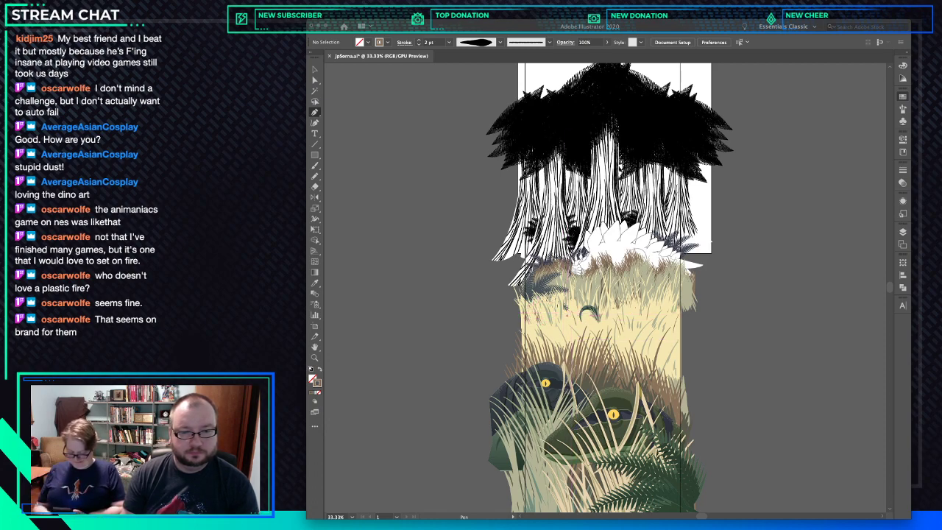
drag(565, 326, 565, 339)
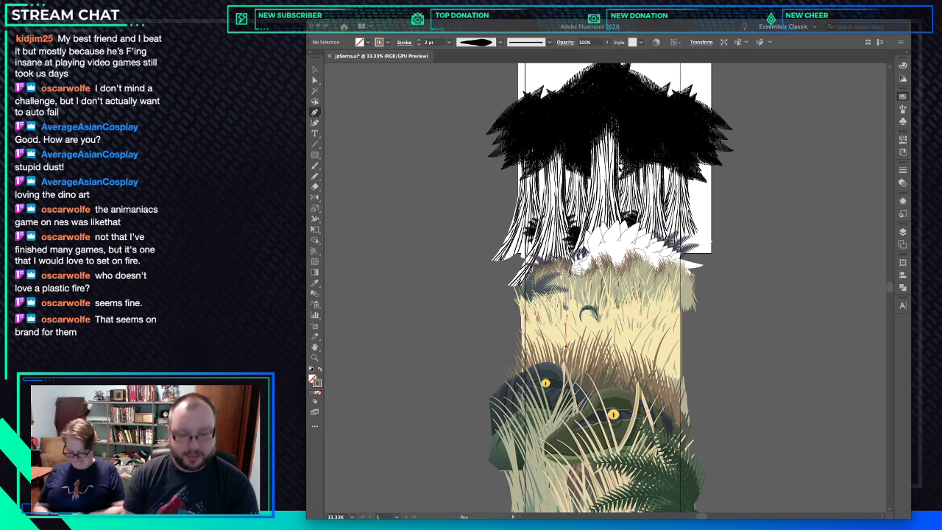
key(i)
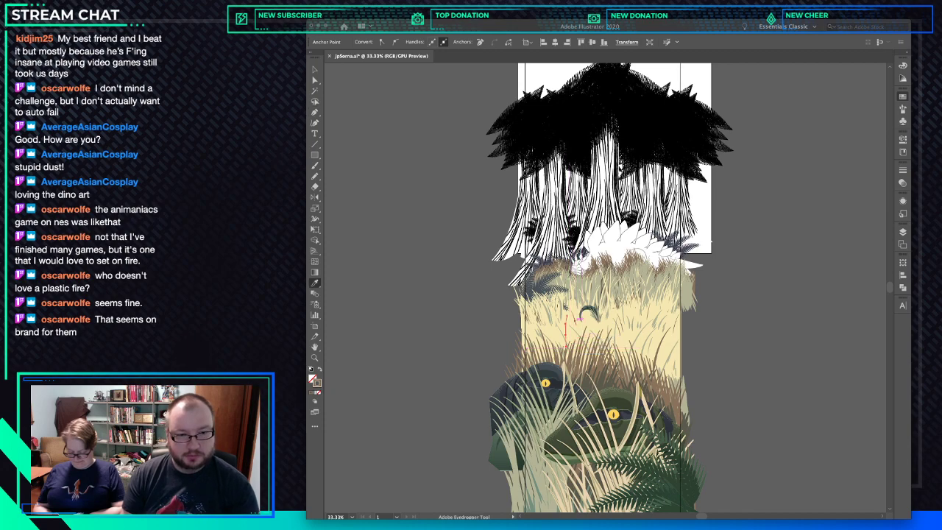
scroll(549, 329, up, 5)
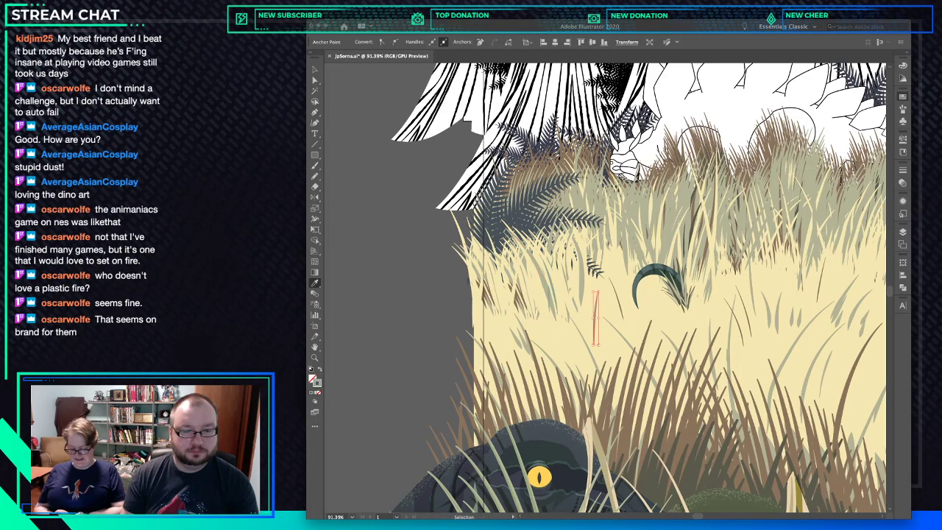
key(a)
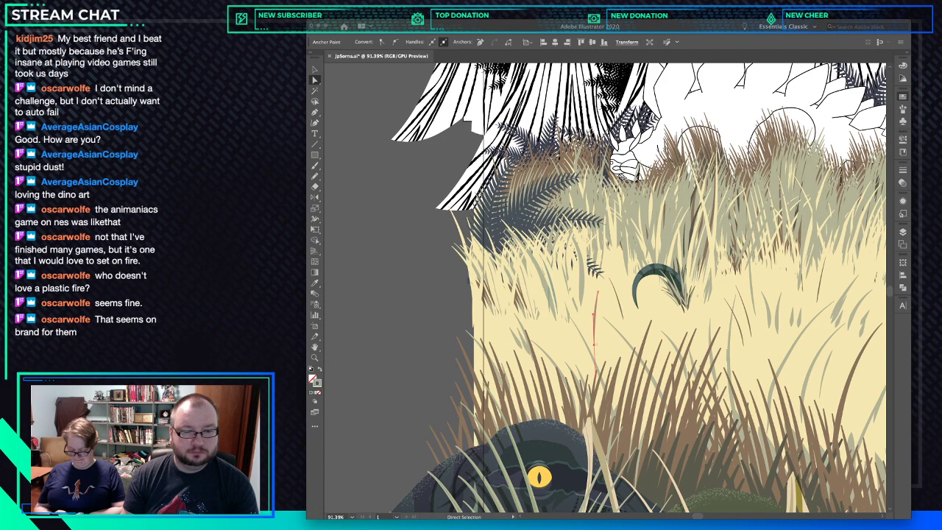
drag(594, 344, 604, 465)
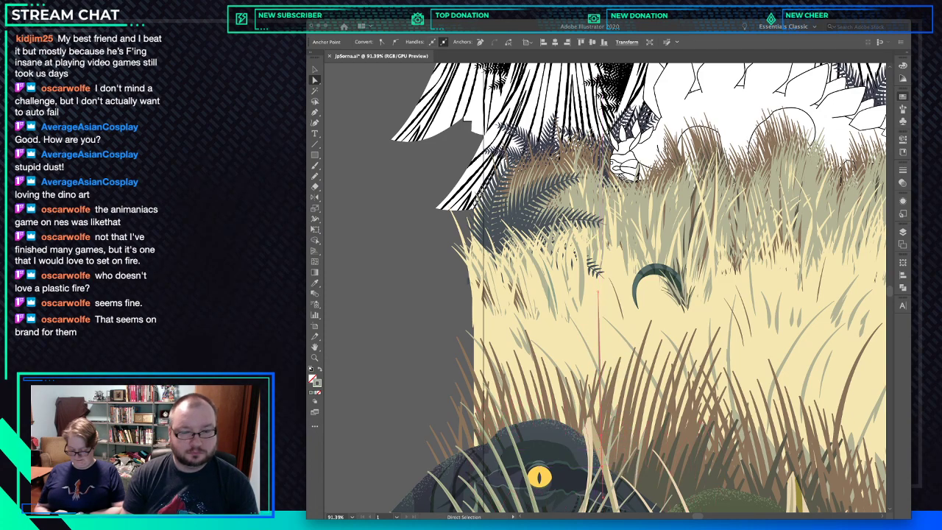
Undo the mistaken edits and shift the long vertical blade's lower anchor slightly to refine its slant.
key(super+shift+a)
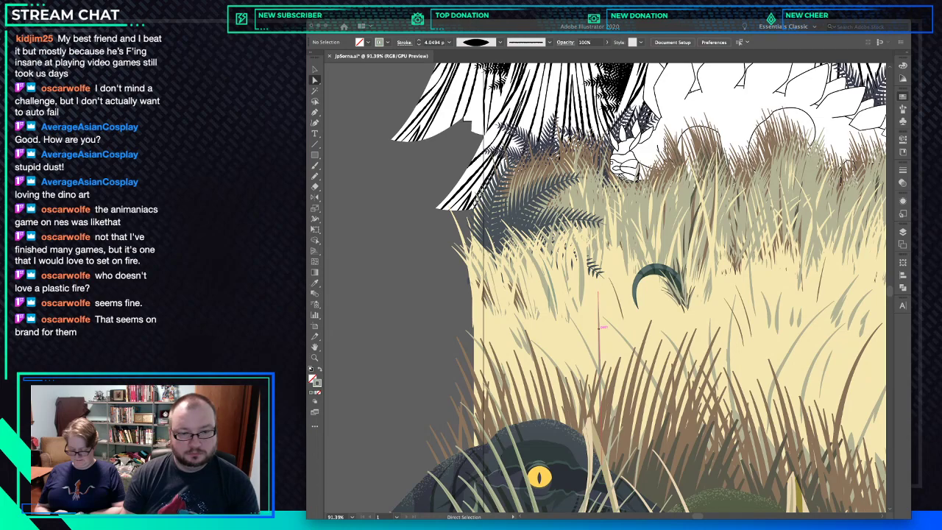
click(598, 329)
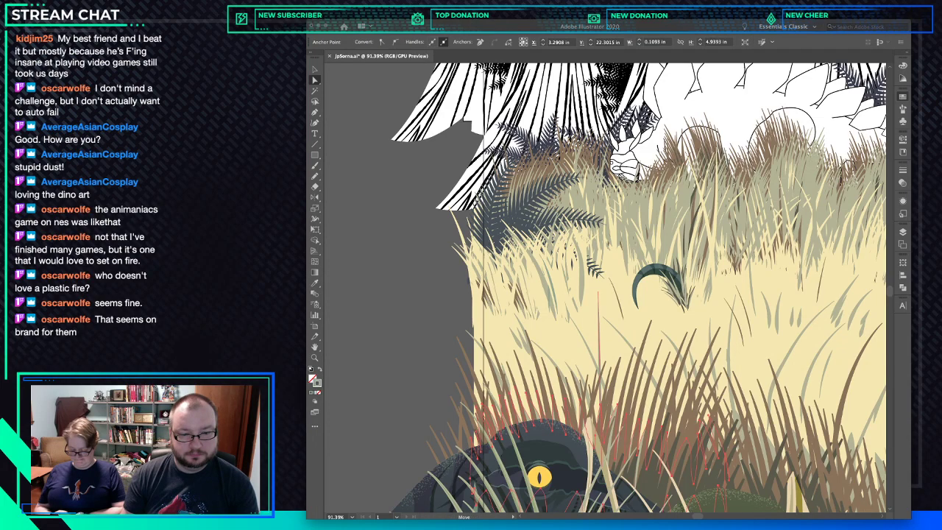
key(super+z)
key(super+z)
key(super+z)
click(602, 435)
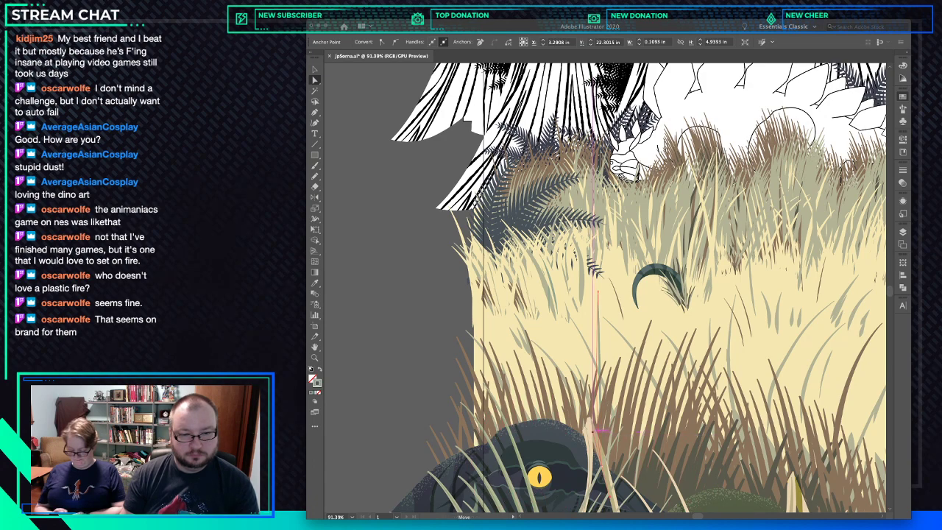
drag(602, 435, 424, 479)
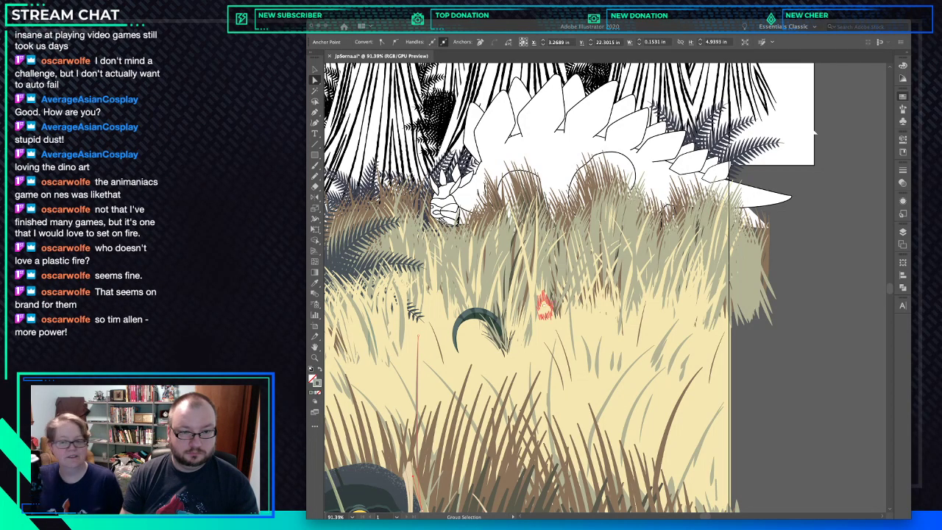
Try moving and deleting the small pale yellow grass patch beside the curled fern, and undo the changes.
mouse_move(549, 301)
mouse_down()
mouse_move(563, 302)
mouse_move(545, 318)
mouse_move(555, 310)
mouse_up()
key(Delete)
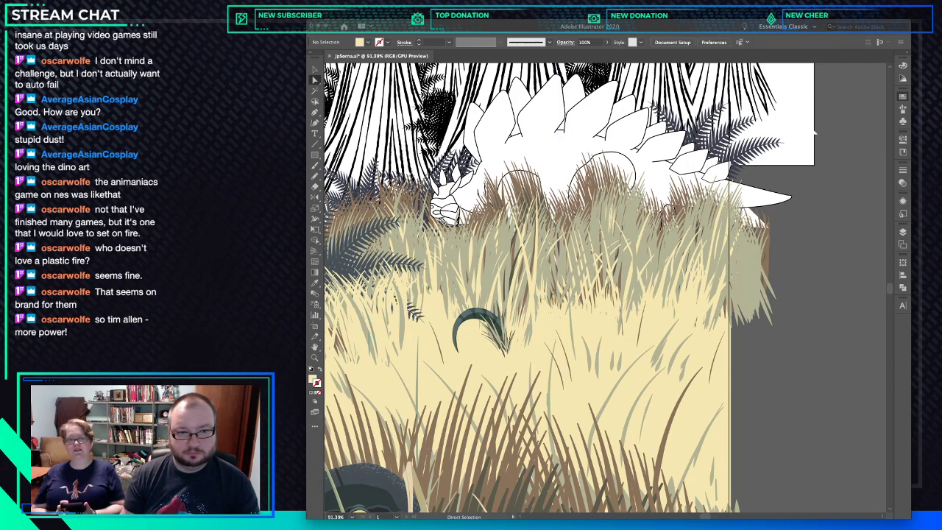
key(super+z)
key(super+z)
key(super+z)
key(super+z)
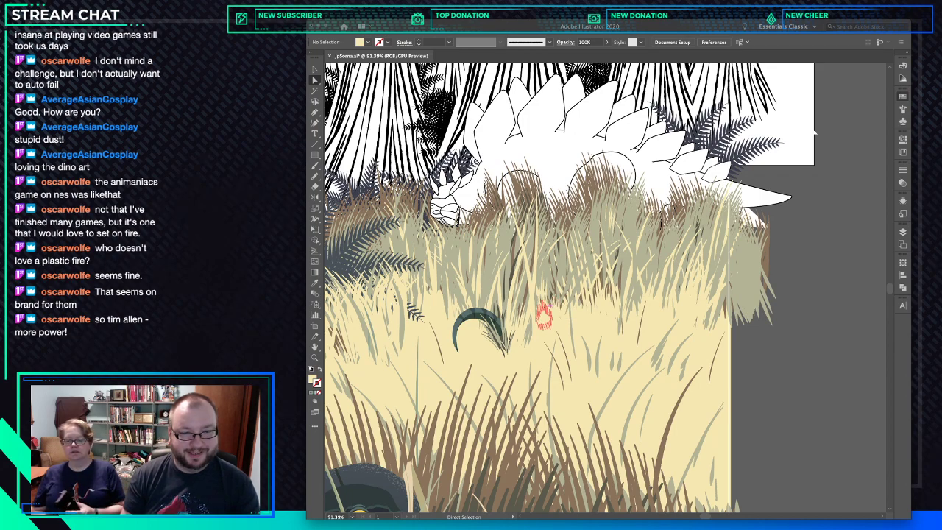
key(super+z)
key(super+z)
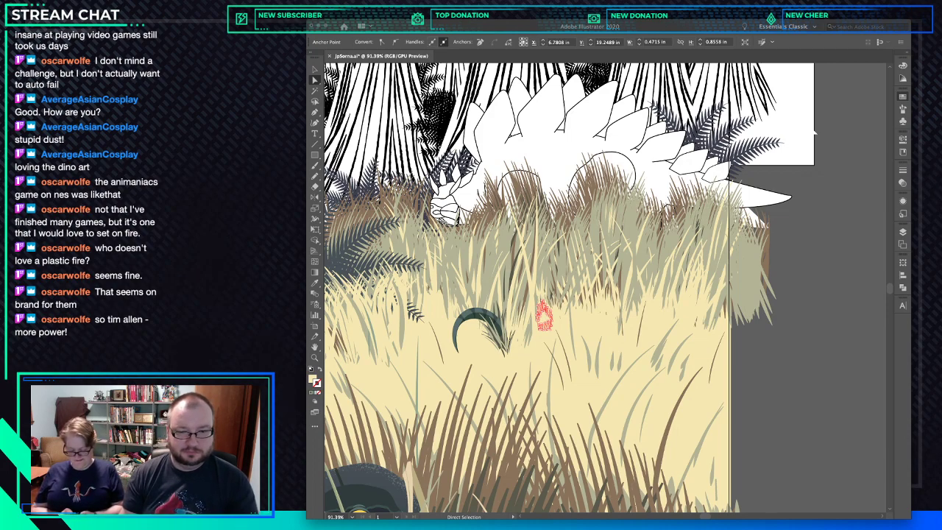
Try reshaping a short grass blade near the right side of the yellow field, and undo the change.
drag(571, 289, 531, 263)
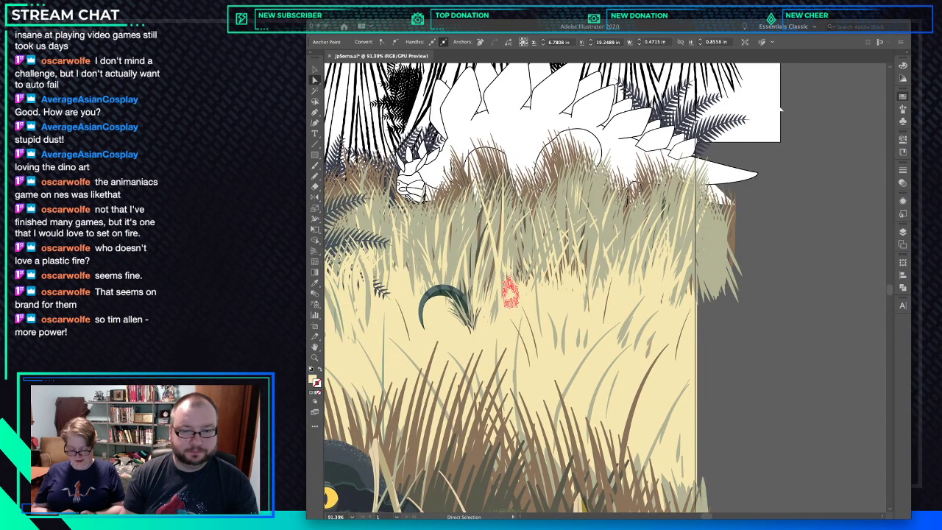
drag(649, 344, 658, 339)
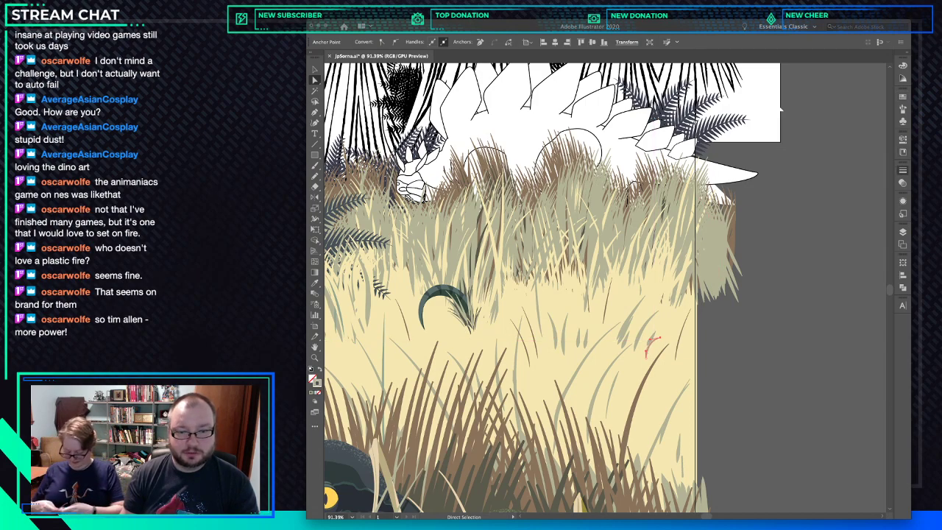
click(781, 110)
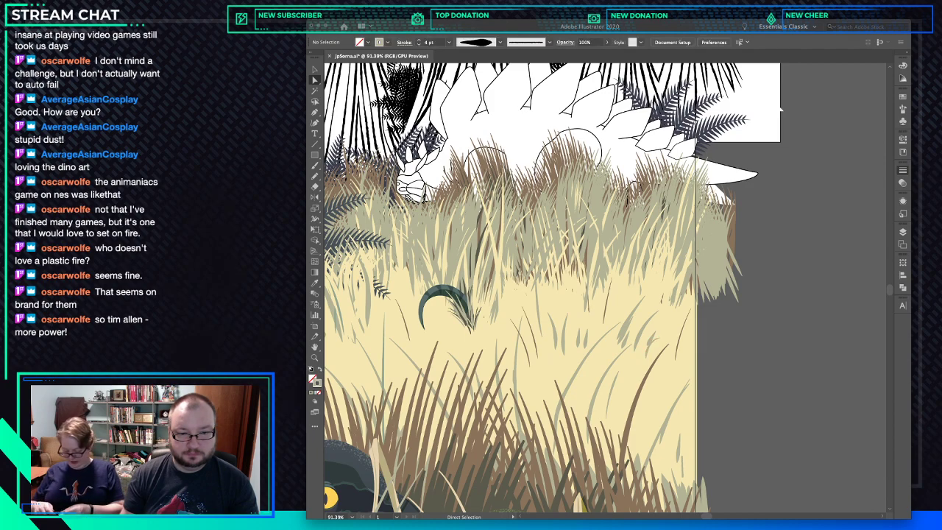
key(ctrl+z)
Move the curved grey-green blade near the field's right side slightly down and left, set its stroke to 7 pt and deselect it.
key(v)
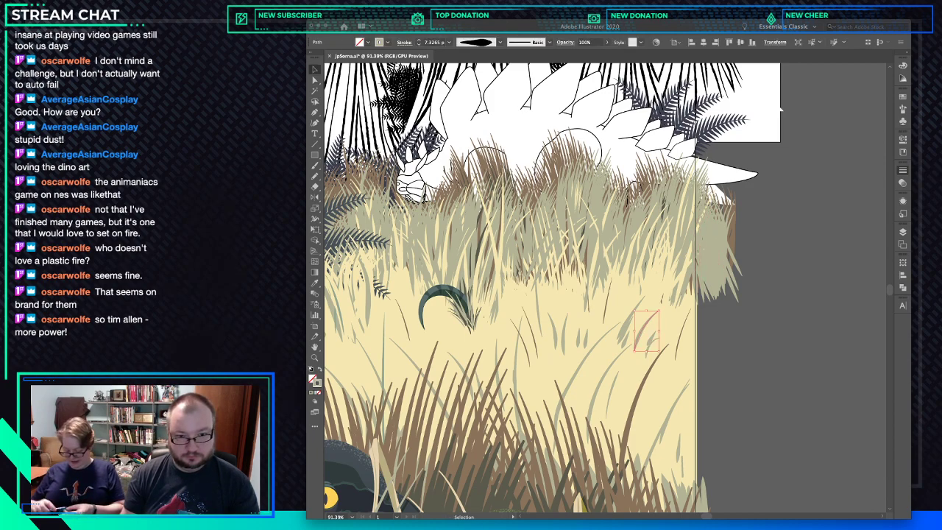
mouse_move(645, 329)
mouse_down()
mouse_move(695, 354)
mouse_move(651, 324)
mouse_move(643, 335)
mouse_up()
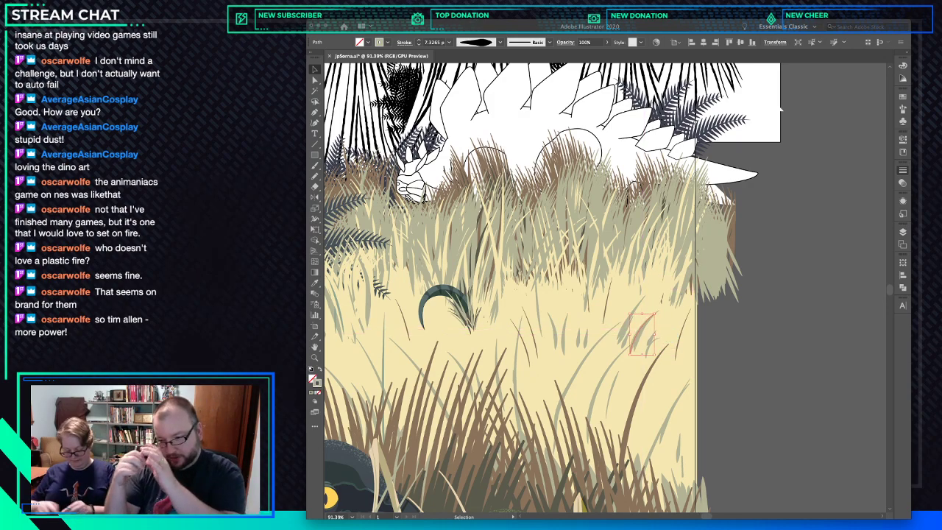
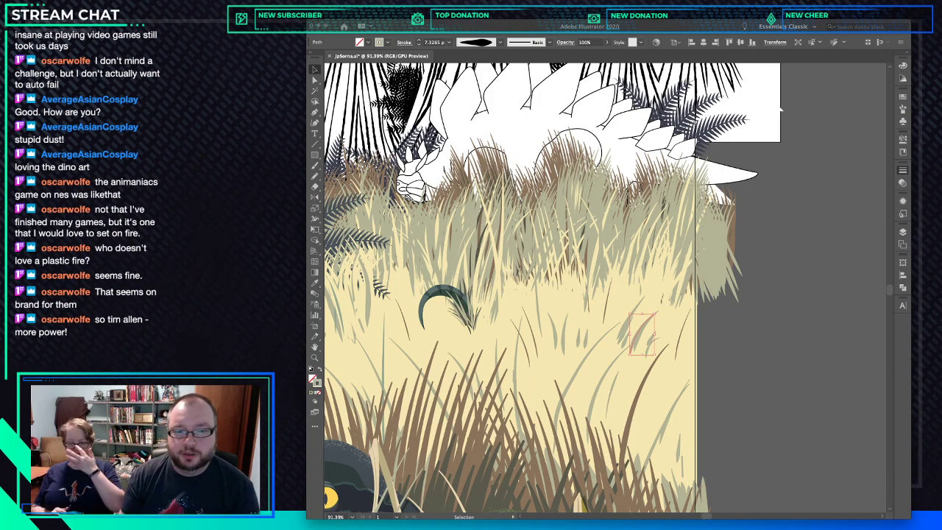
click(419, 44)
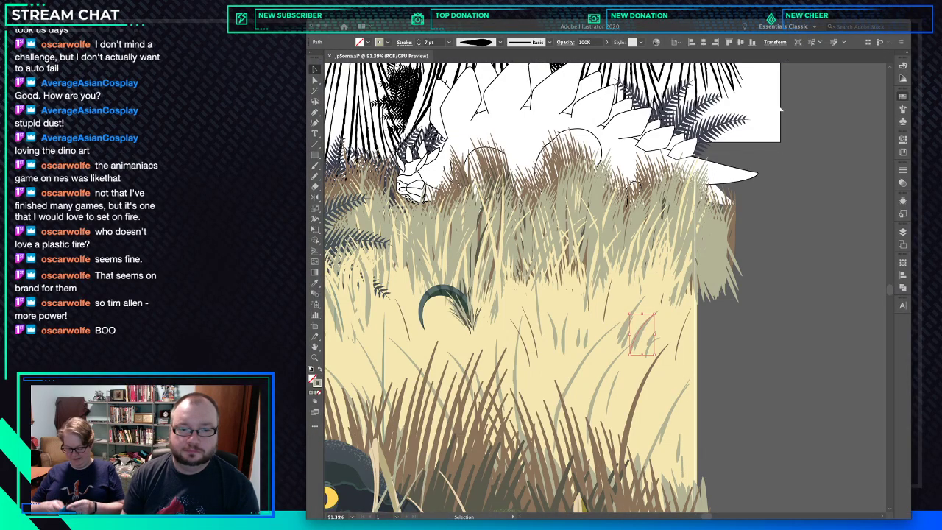
click(780, 108)
key(super+shift+a)
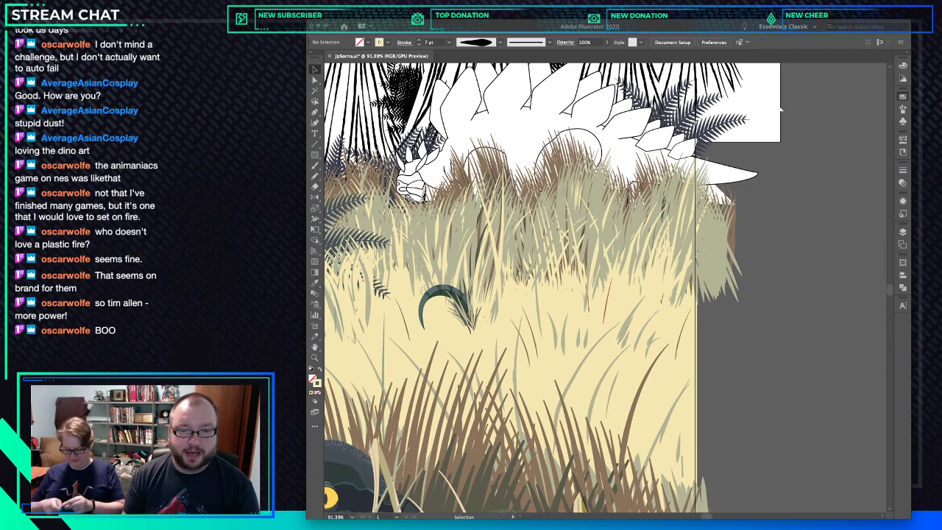
click(581, 296)
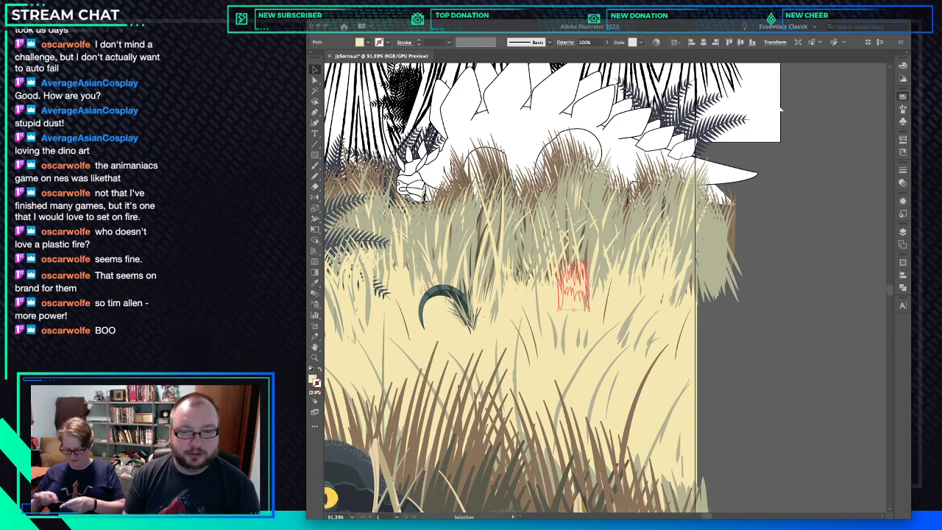
key(super+shift+a)
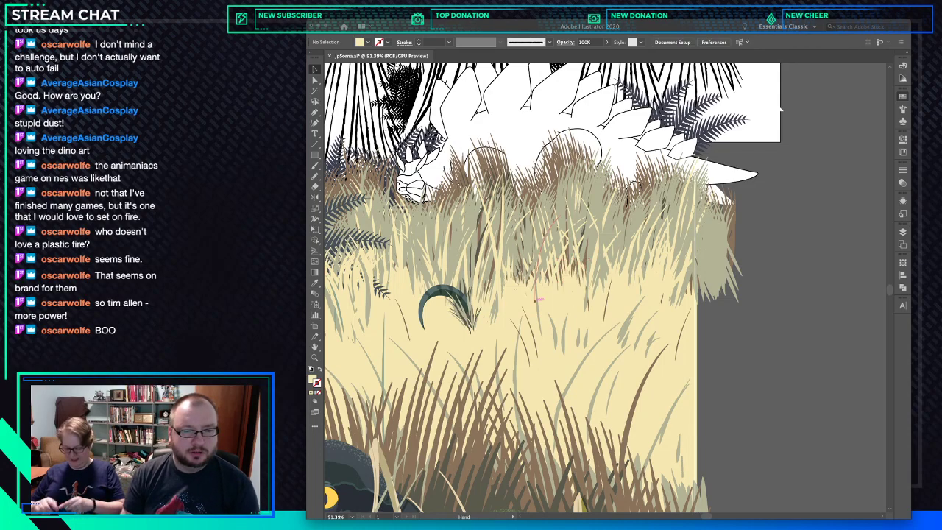
Restyle the short vertical blade beside the dark pair of blades mid-field by sampling neighbouring blades, giving it a thin 2 pt stroke.
drag(540, 288, 661, 296)
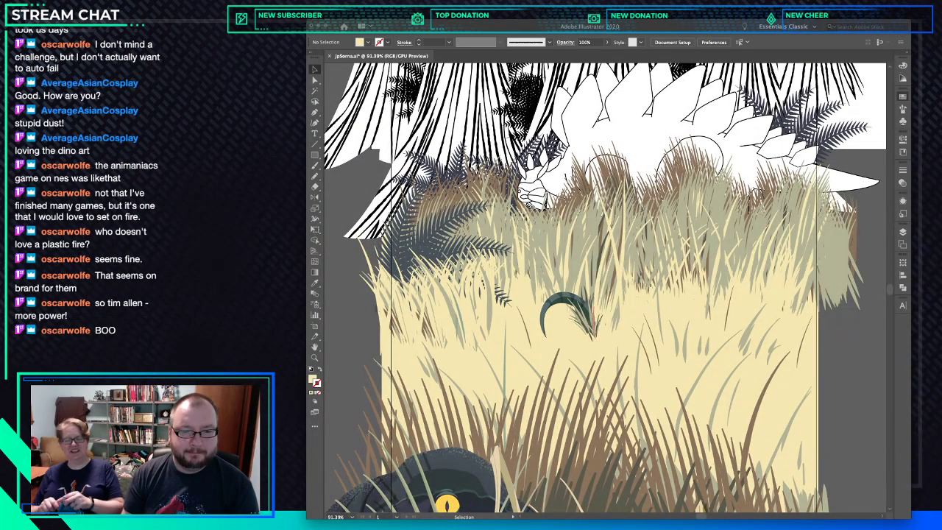
click(593, 315)
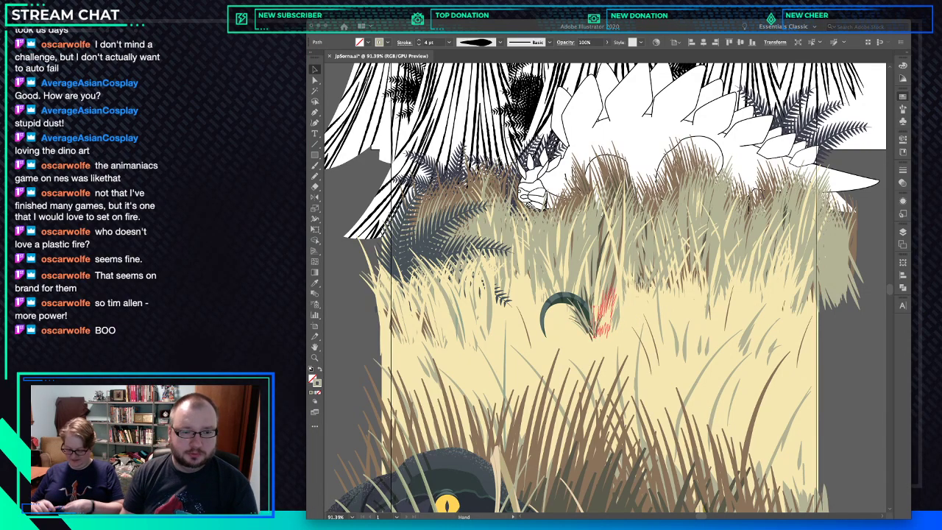
mouse_move(607, 325)
mouse_down()
mouse_move(589, 306)
mouse_move(546, 329)
mouse_move(480, 306)
mouse_up()
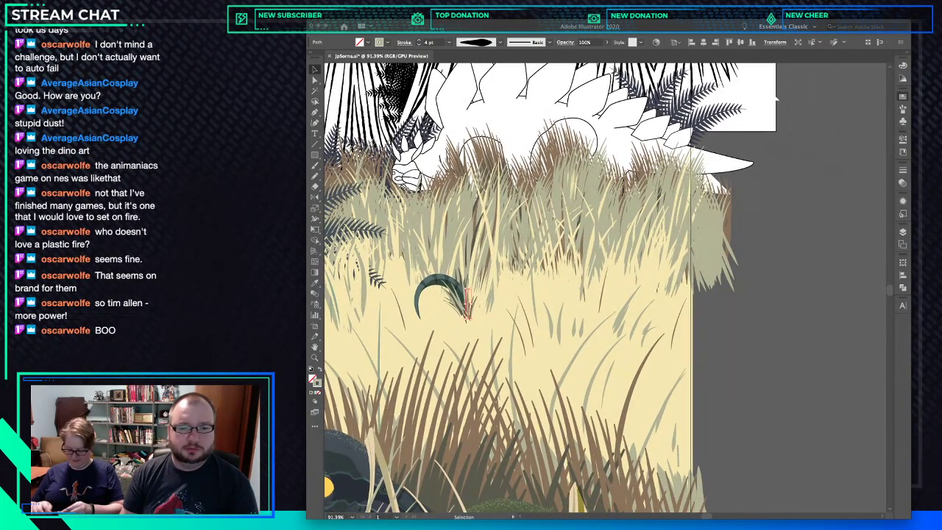
click(561, 324)
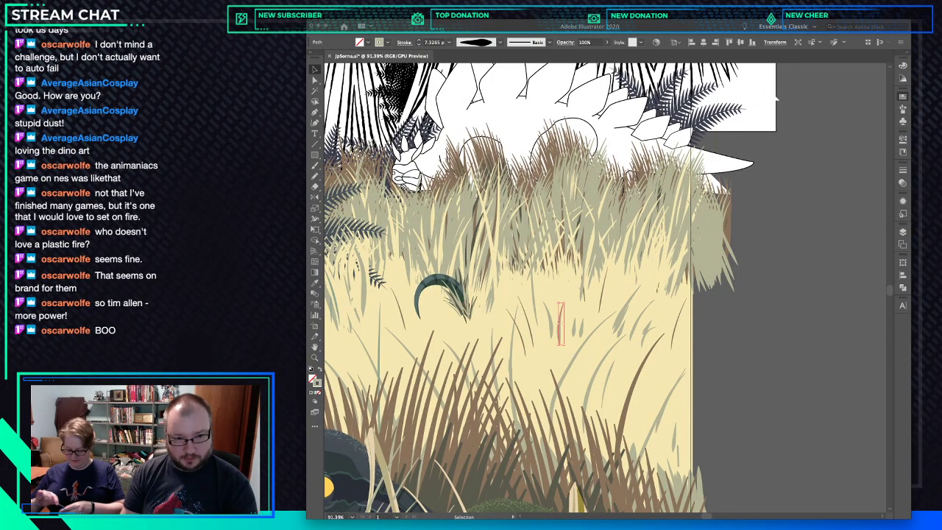
key(i)
click(526, 321)
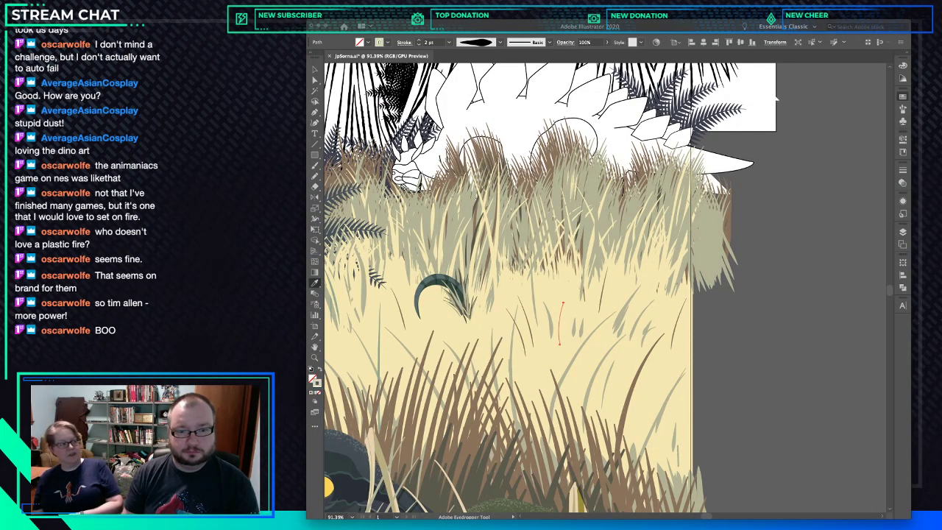
key(ctrl+shift+a)
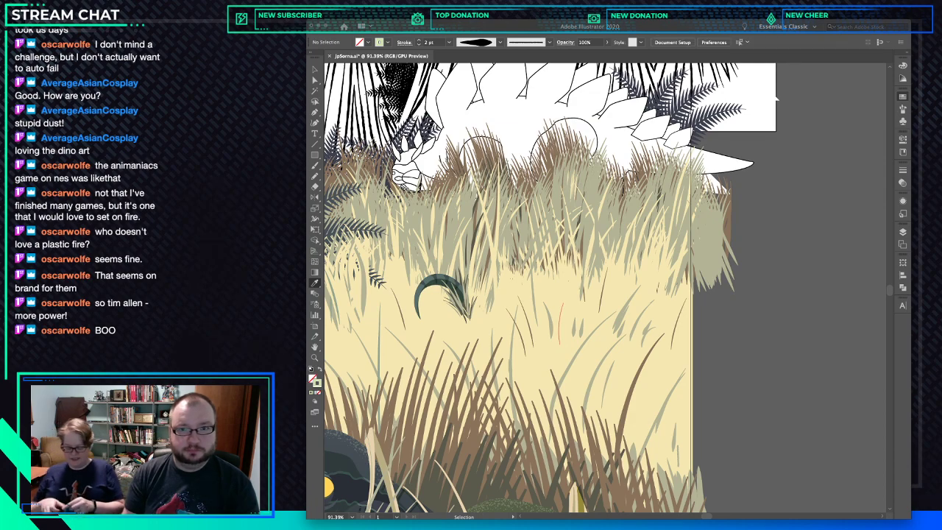
super+click(561, 314)
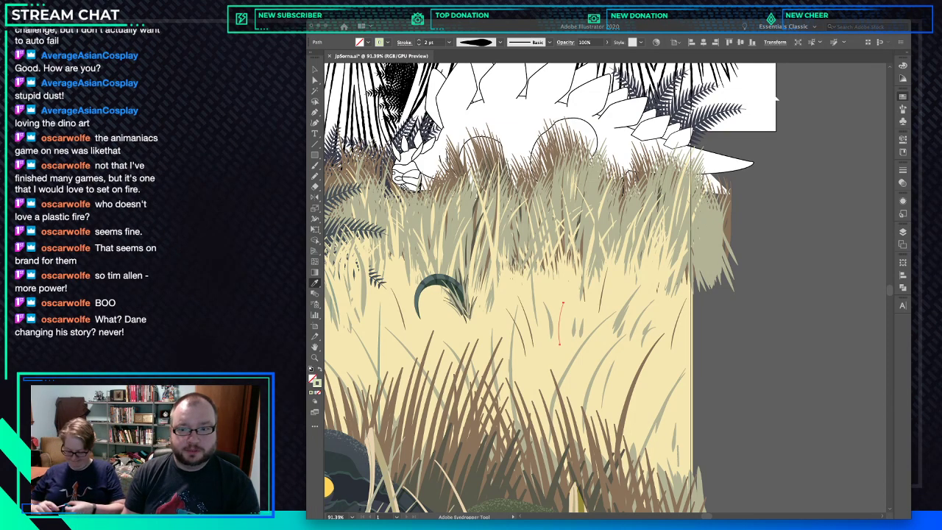
click(575, 326)
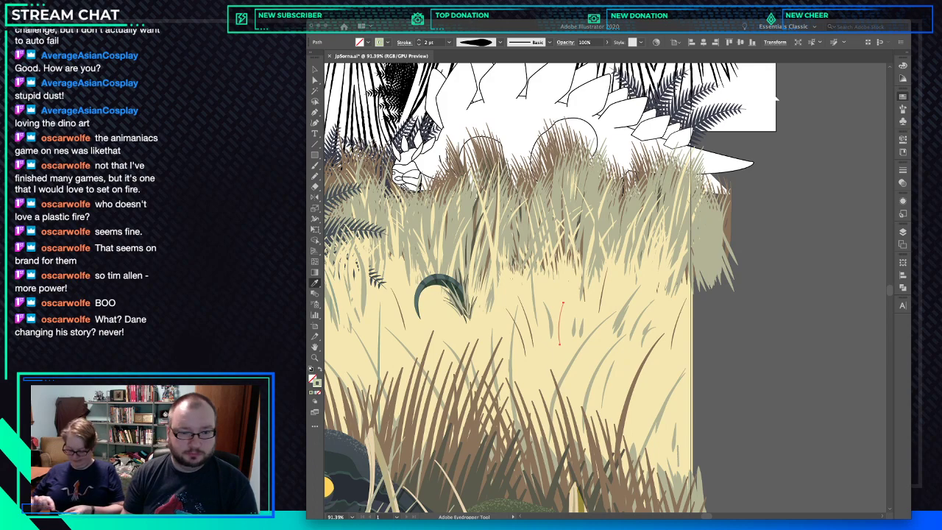
key(super+shift+a)
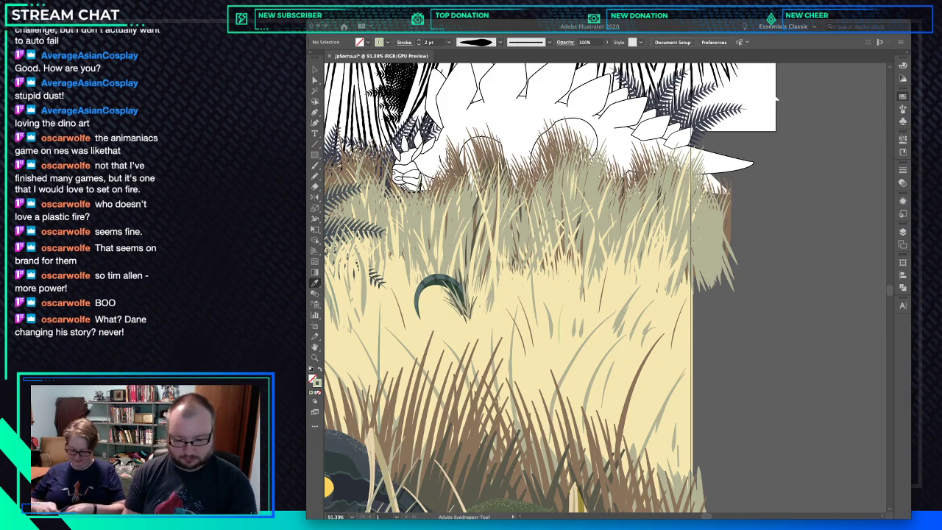
Draw a curved blade beside the tall brown one at the yellow field's right side, with a 4 pt grey-green stroke, and deselect it.
key(p)
click(624, 463)
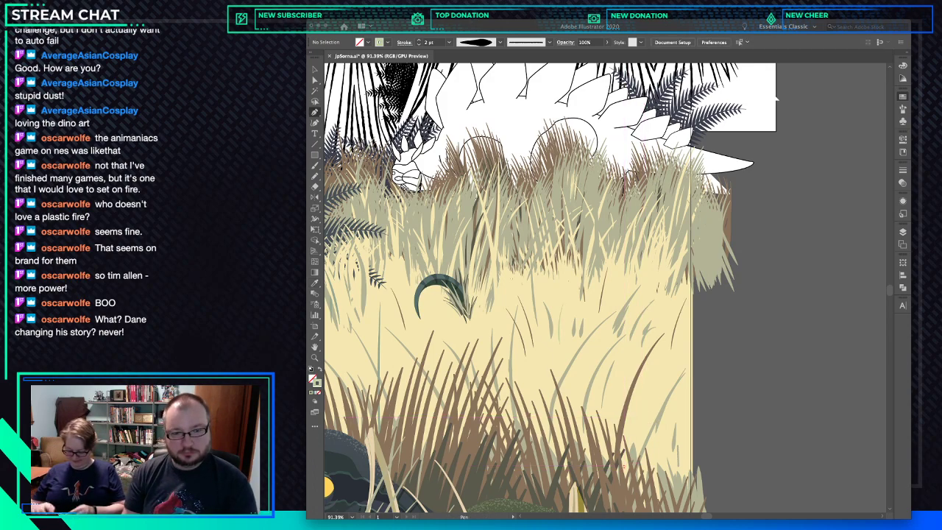
drag(663, 363, 694, 326)
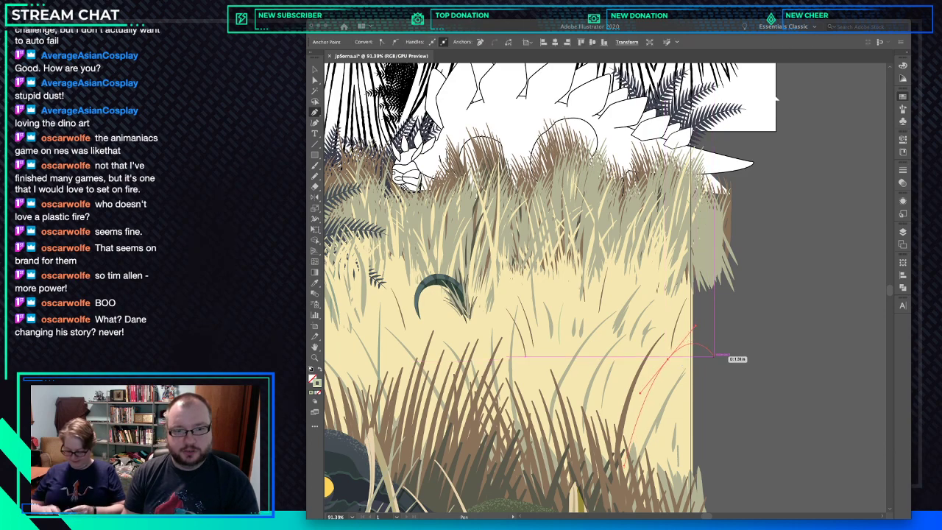
key(i)
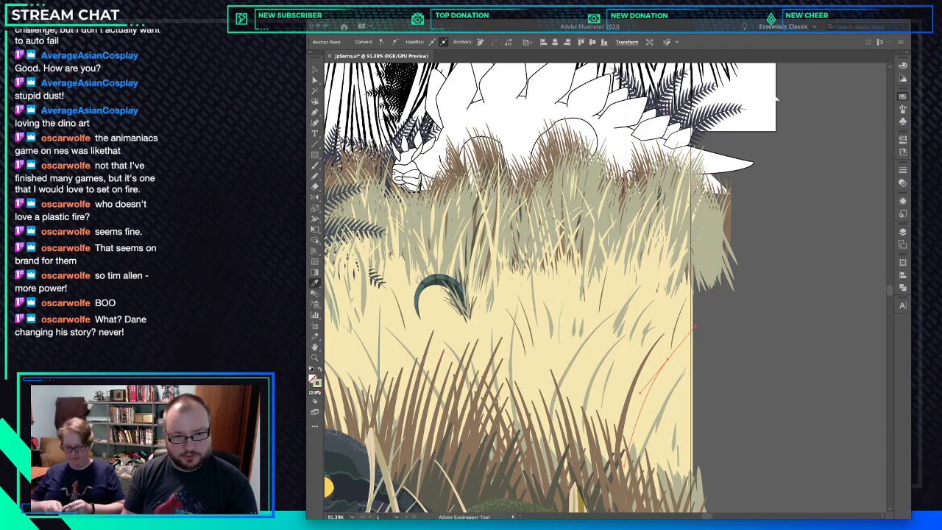
click(562, 324)
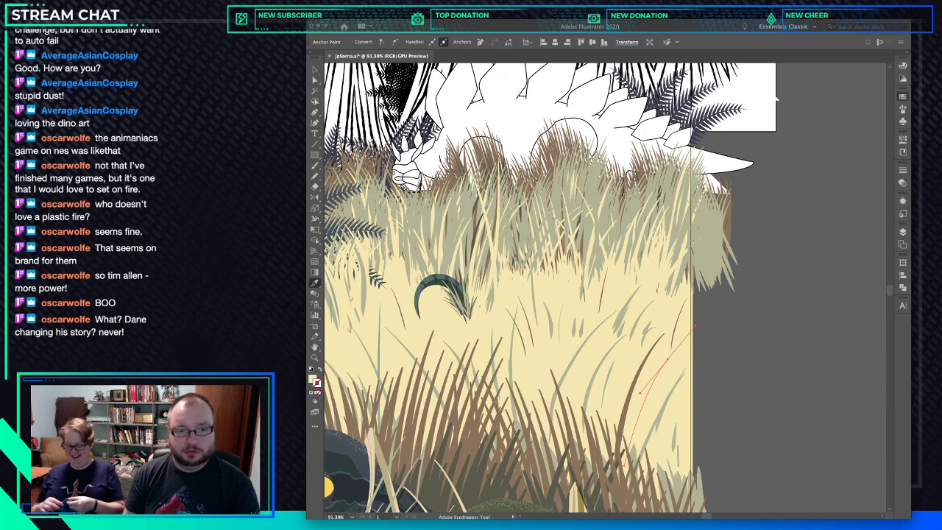
click(563, 323)
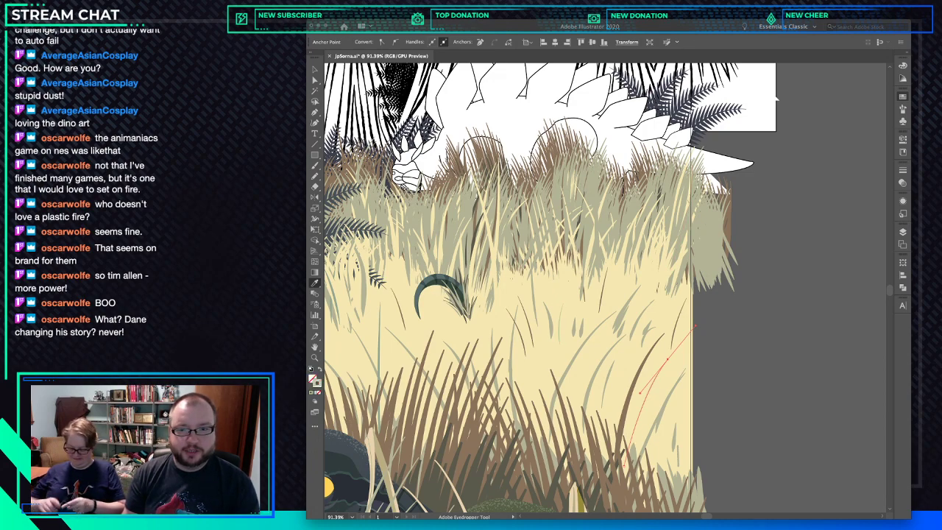
key(super+shift+a)
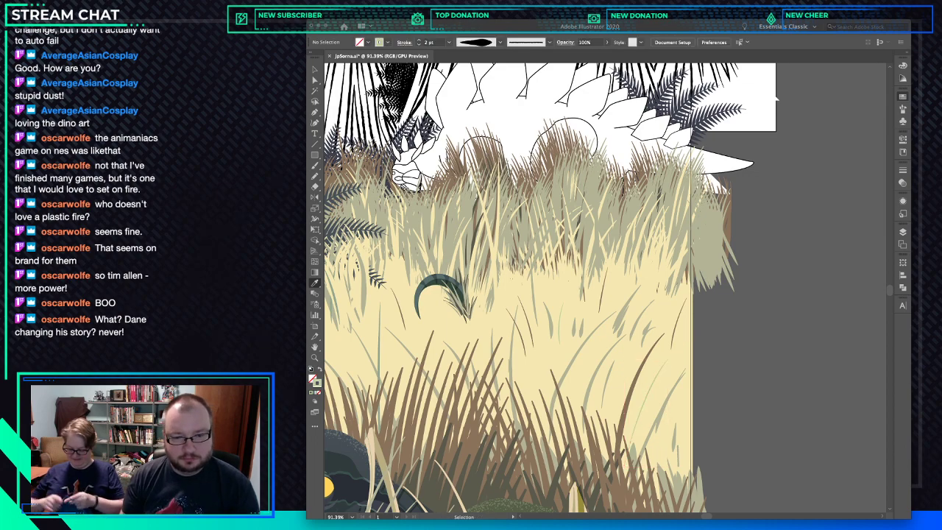
super+click(642, 405)
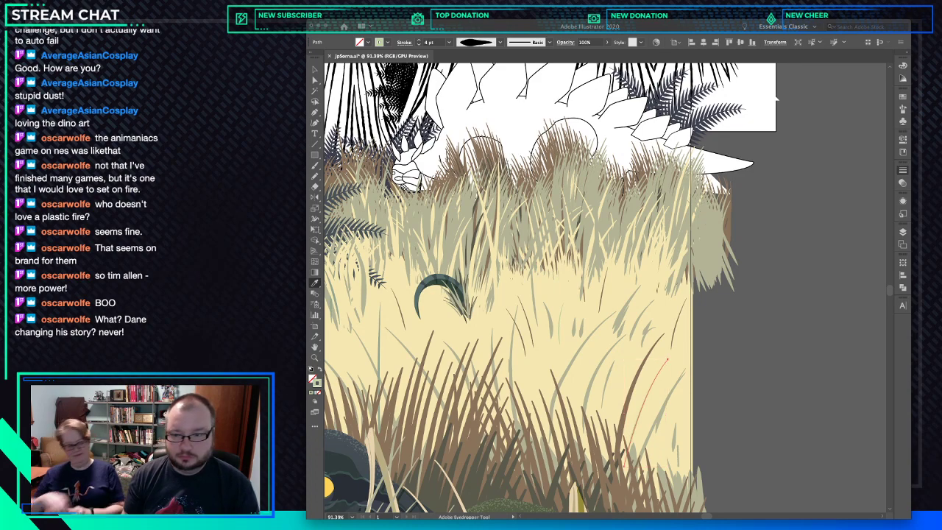
key(ctrl+shift+a)
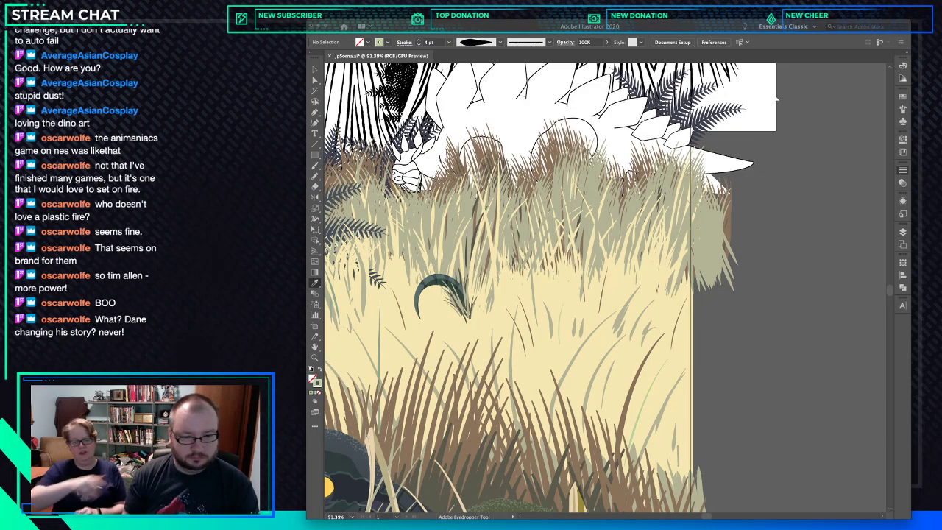
Delete a grass blade among the large dark fern's fronds at the yellow field's left side.
drag(544, 294, 578, 283)
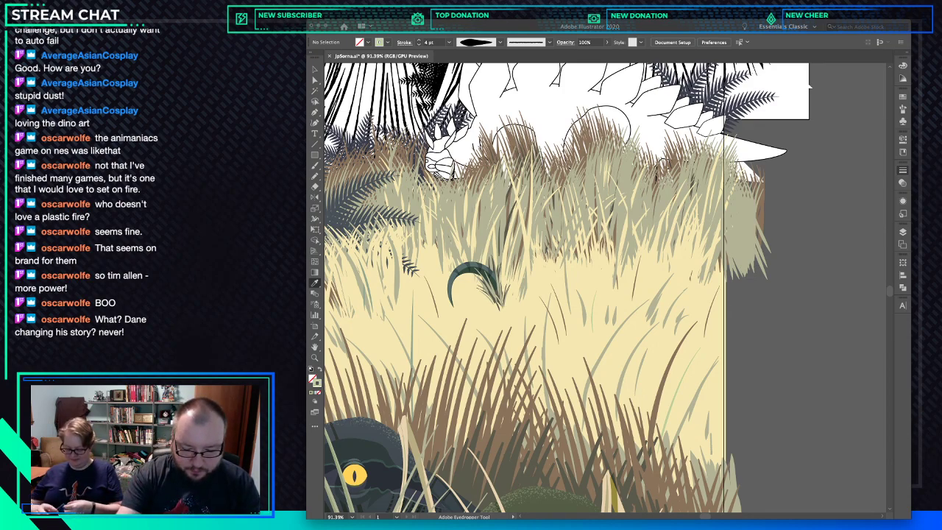
key(ctrl+minus)
key(ctrl+minus)
key(ctrl+minus)
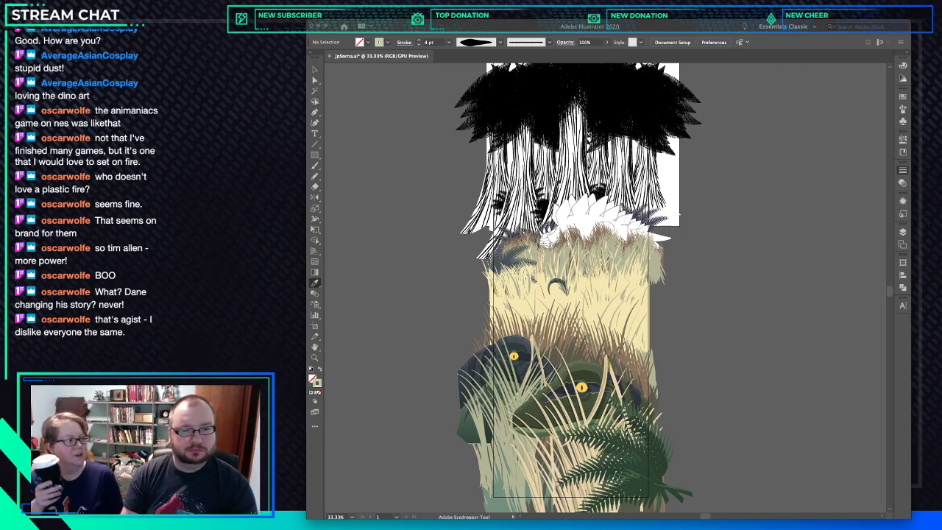
drag(515, 225, 661, 335)
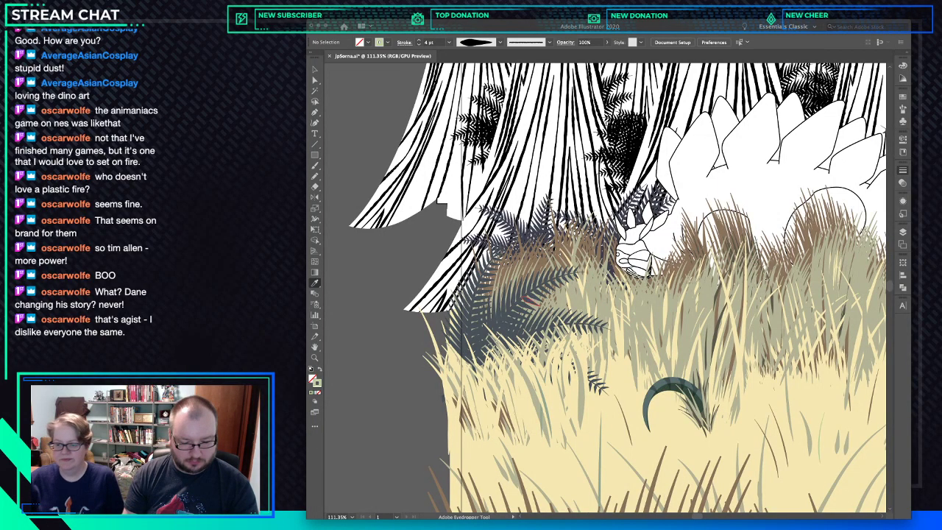
key(v)
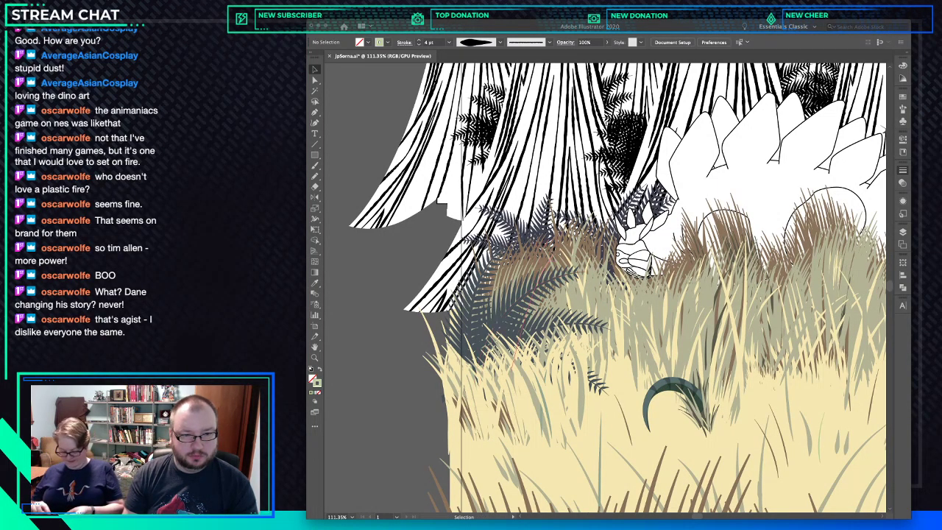
click(561, 295)
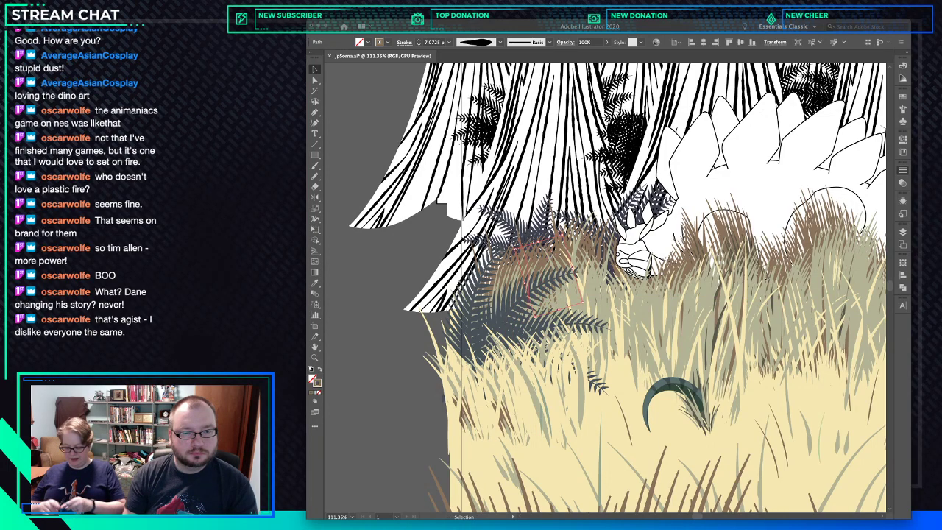
click(523, 322)
key(Delete)
Recolour the brown blade behind the large dark fern pale yellow by sampling nearby grass, with a 3 pt stroke, and deselect it.
click(519, 274)
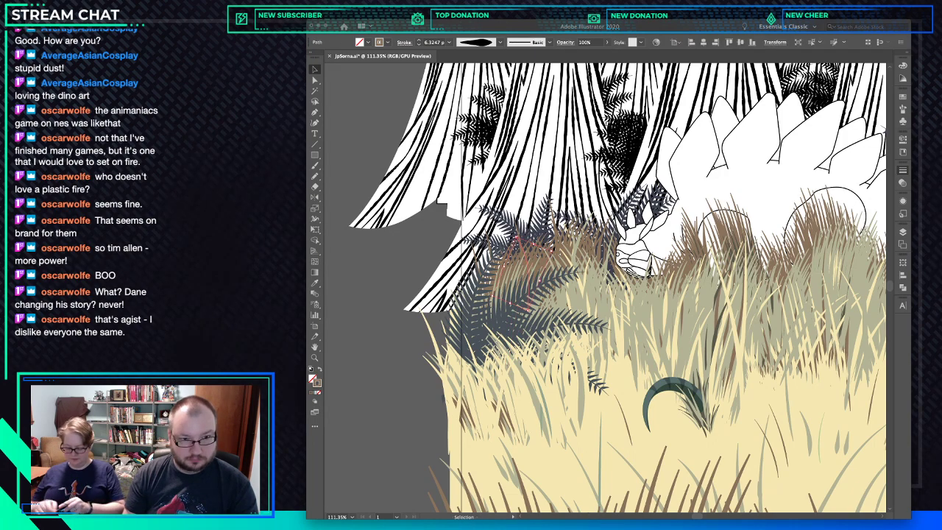
key(a)
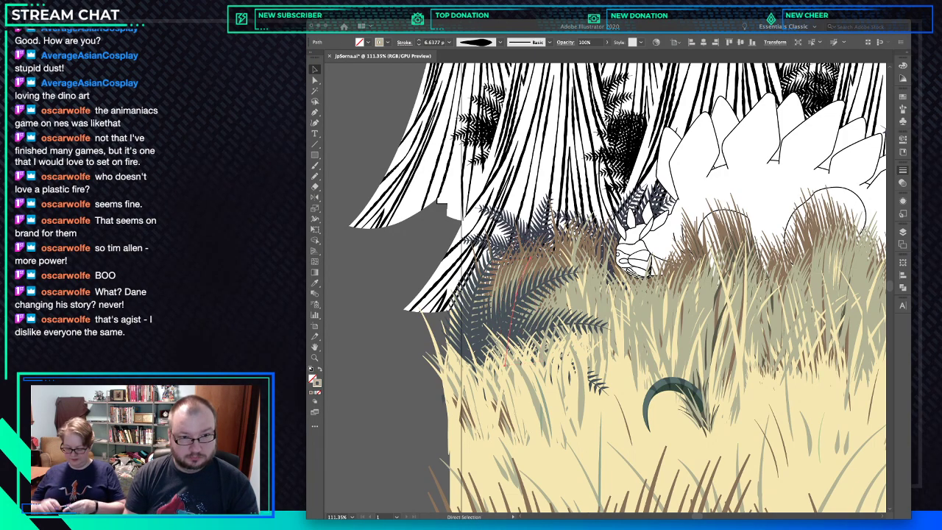
key(i)
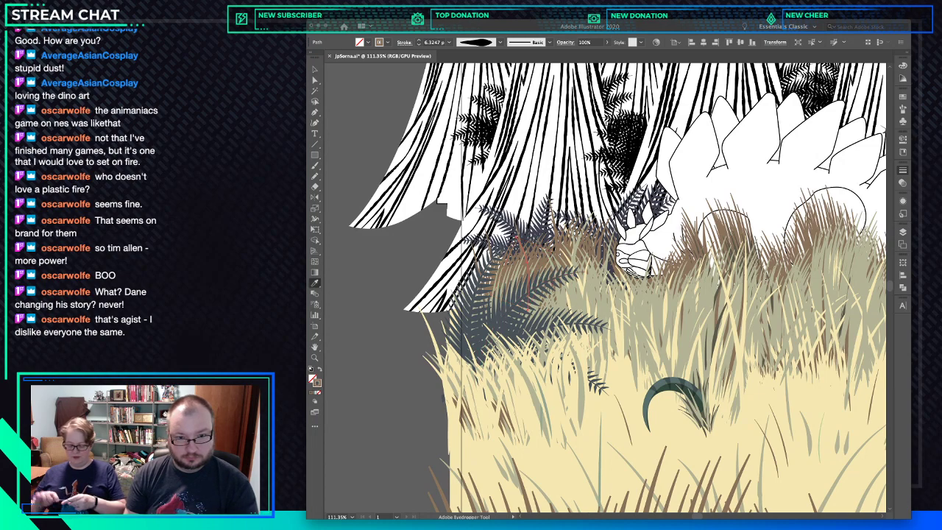
click(697, 342)
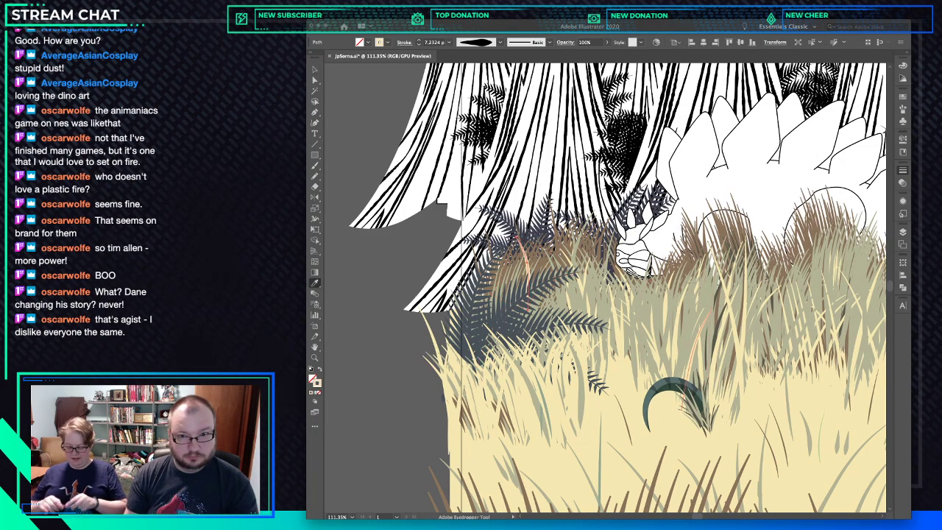
click(521, 254)
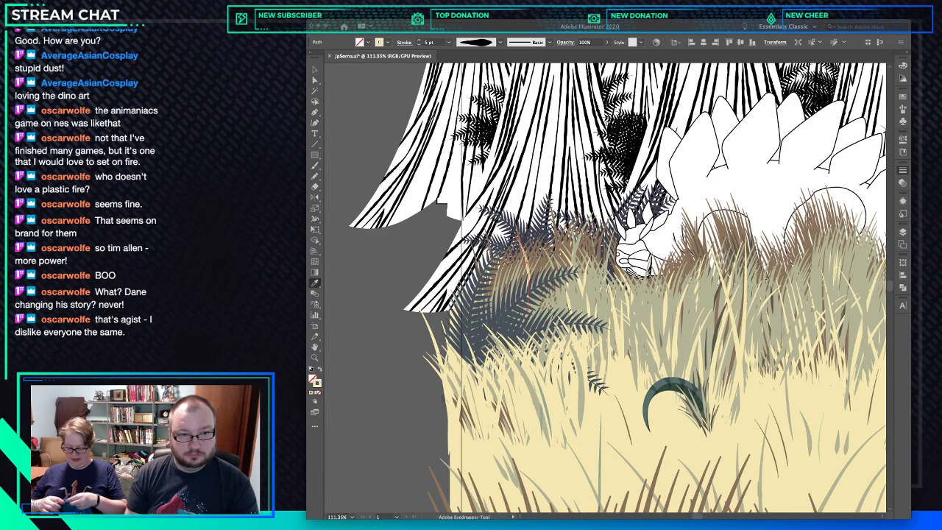
key(v)
key(super+shift+a)
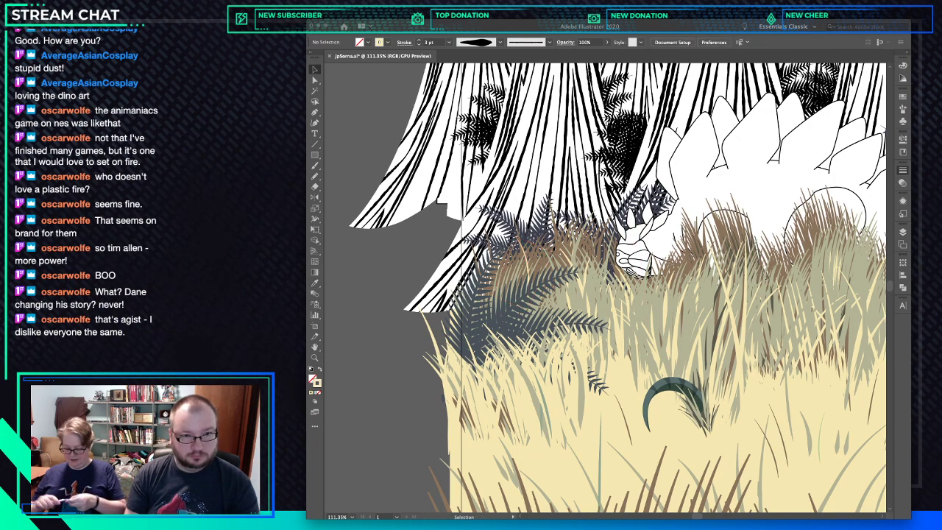
Shift the thin 3 pt pale yellow blade slightly down behind the large fern's upper frond and deselect it.
mouse_move(532, 262)
mouse_down()
mouse_move(532, 275)
mouse_move(552, 258)
mouse_move(532, 268)
mouse_up()
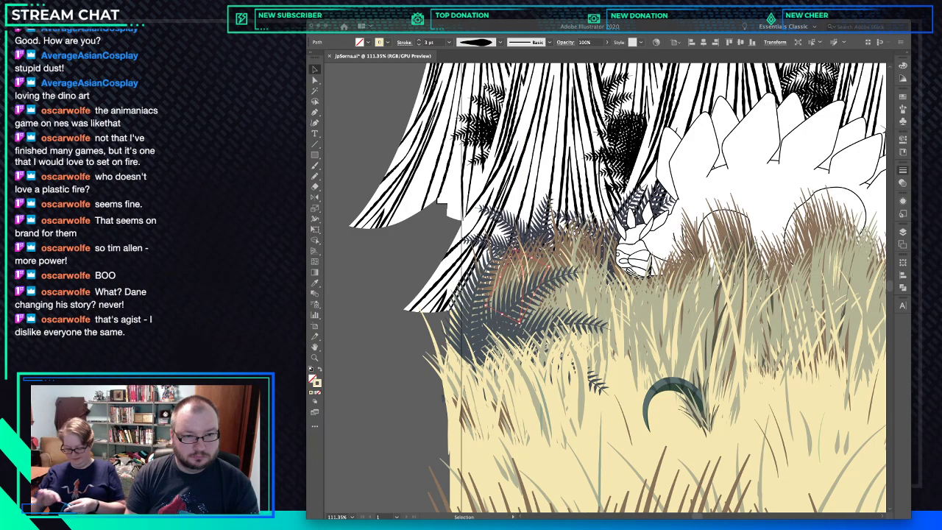
drag(529, 259, 528, 262)
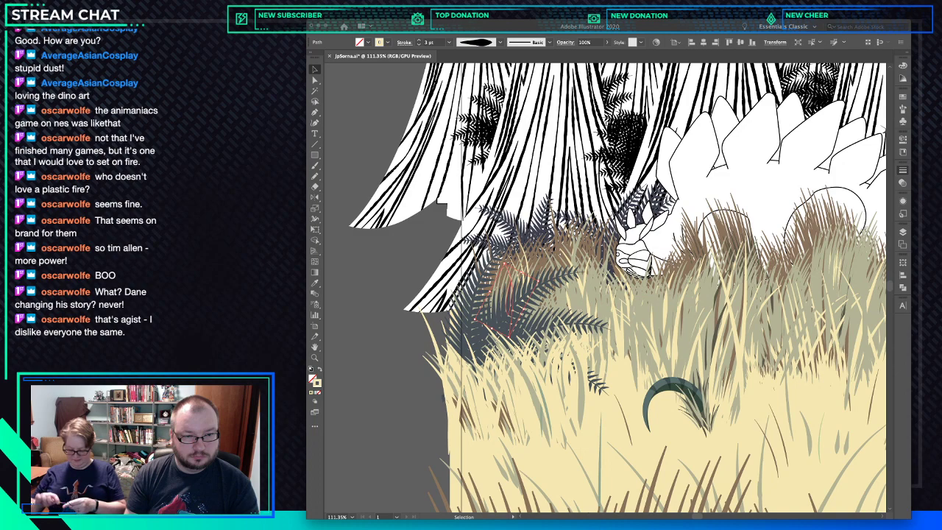
key(super+shift+a)
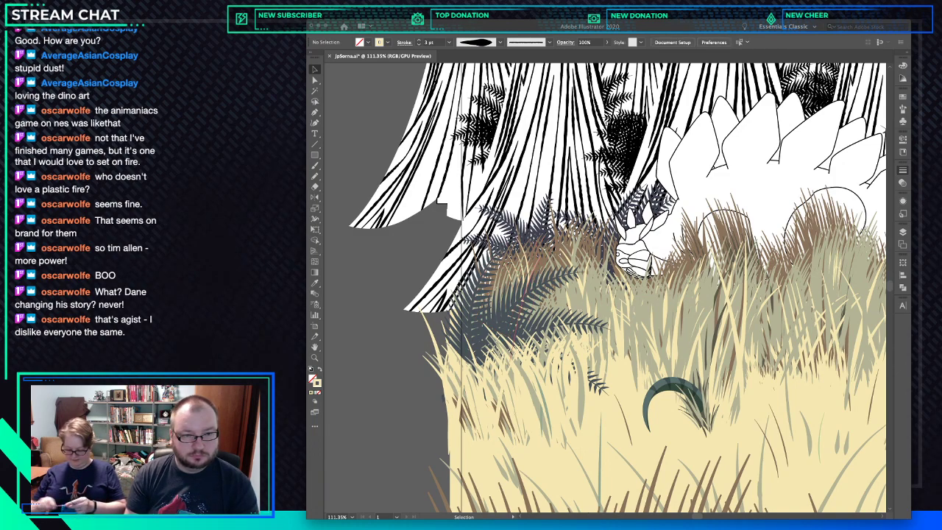
Tilt the grey-green blade behind the large fern and move it slightly right, clear of the fern's centre.
click(560, 266)
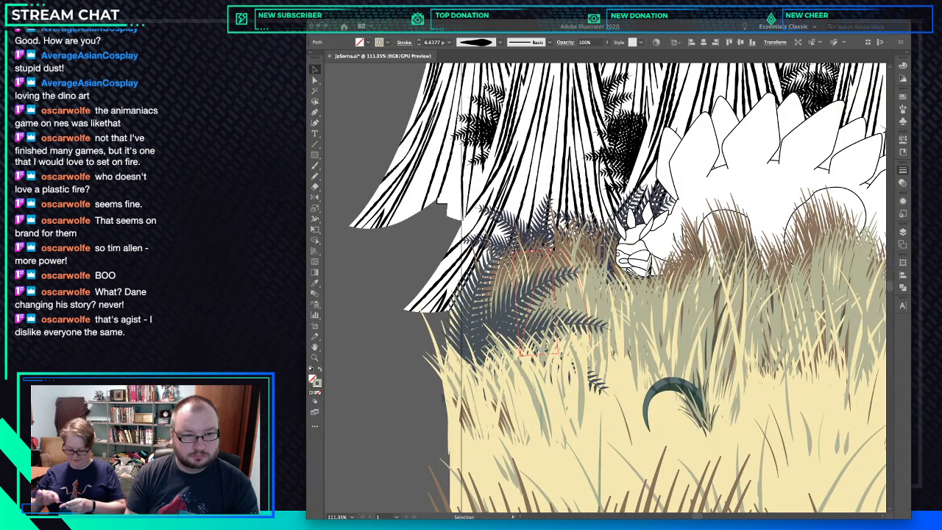
drag(557, 246, 561, 268)
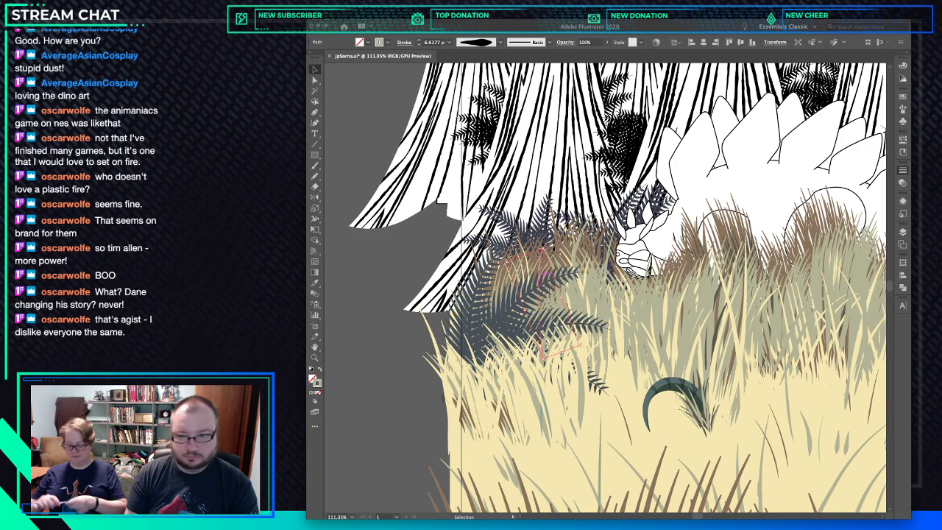
click(443, 397)
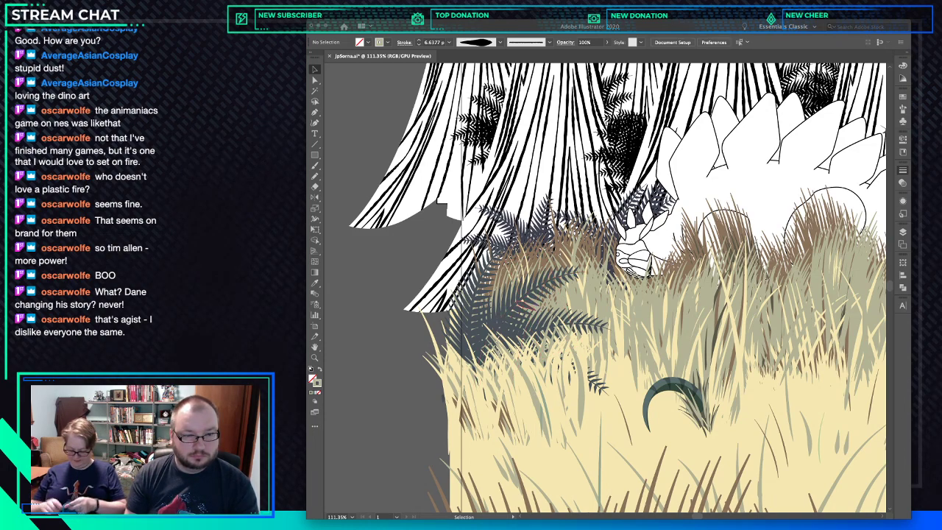
Recolour the grey-green blade behind the large fern's middle frond pale yellow with a 3 pt stroke by sampling a nearby blade.
click(519, 300)
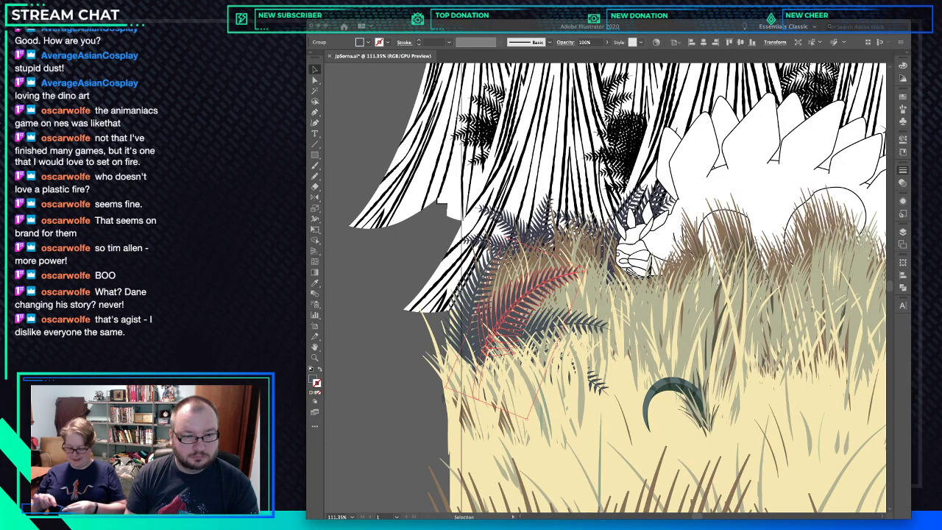
scroll(515, 298, up, 3)
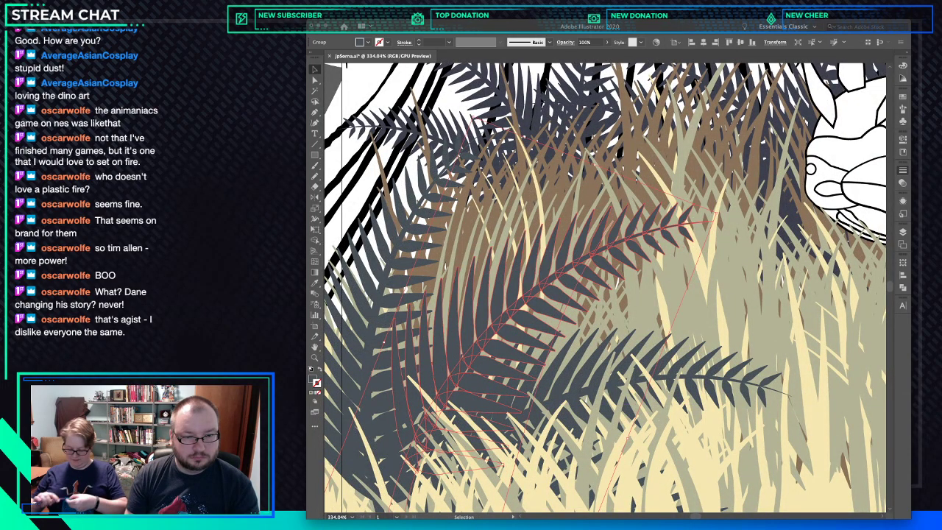
click(567, 320)
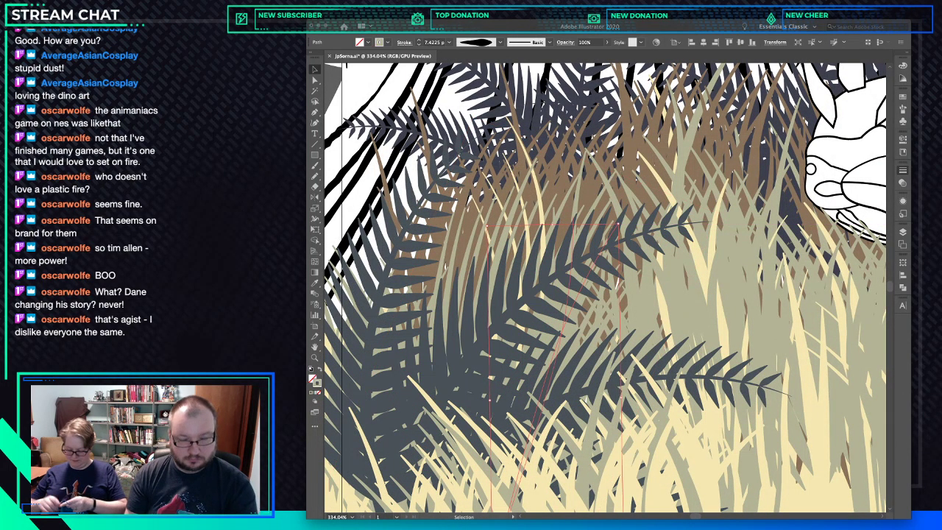
key(i)
click(536, 175)
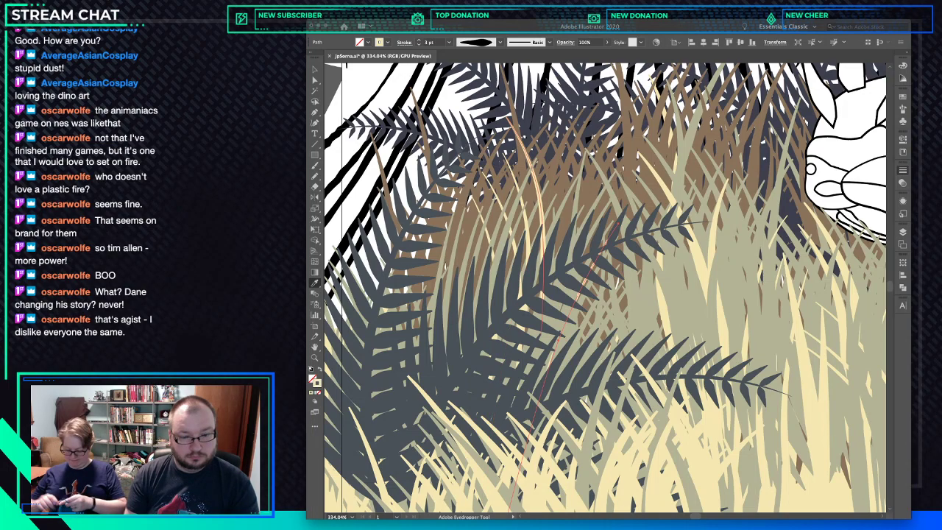
key(v)
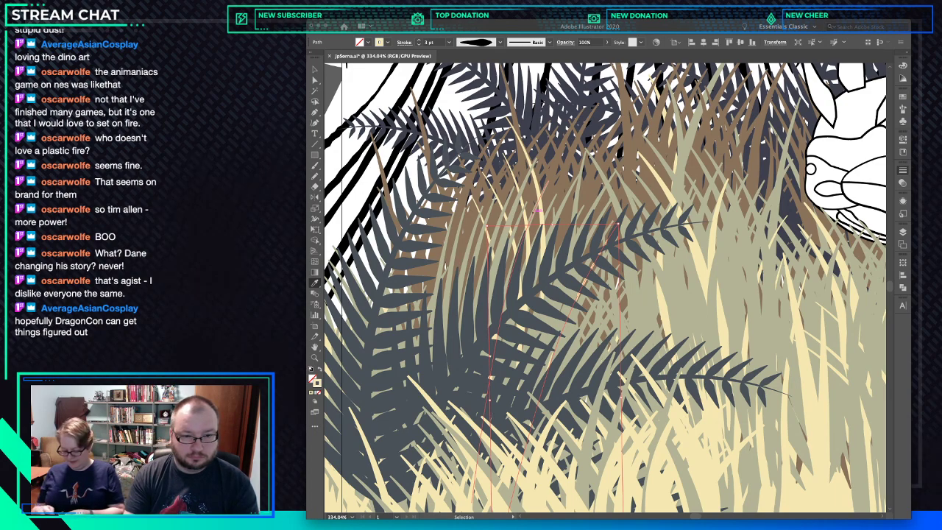
Send the pale yellow blade one level backward and enlarge it so it reaches higher behind the large fern's middle frond.
drag(572, 304, 551, 362)
key(super+bracketleft)
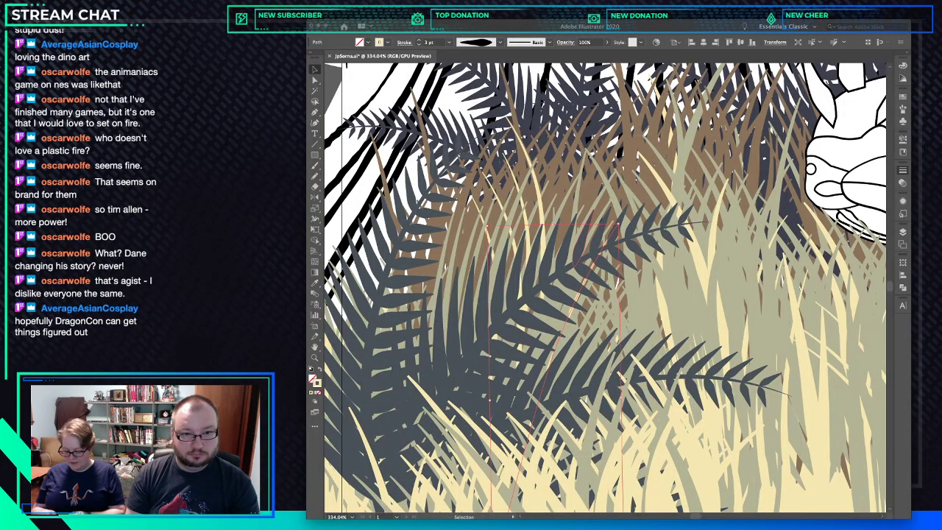
mouse_move(624, 219)
mouse_down()
mouse_move(648, 184)
mouse_move(639, 179)
mouse_up()
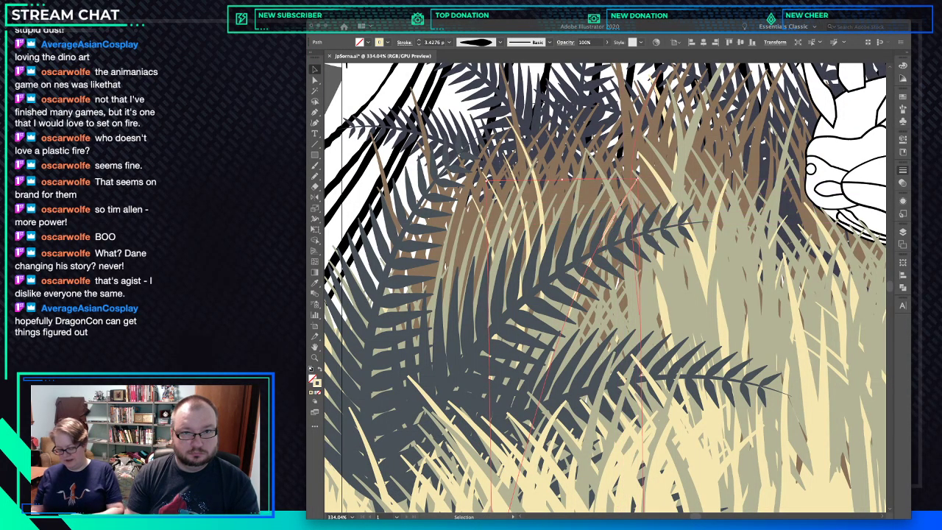
Recolour two brown blades in the grass group beyond the large fern's frond tip grey-green by sampling a neighbouring blade, and exit the group.
click(657, 147)
double_click(703, 170)
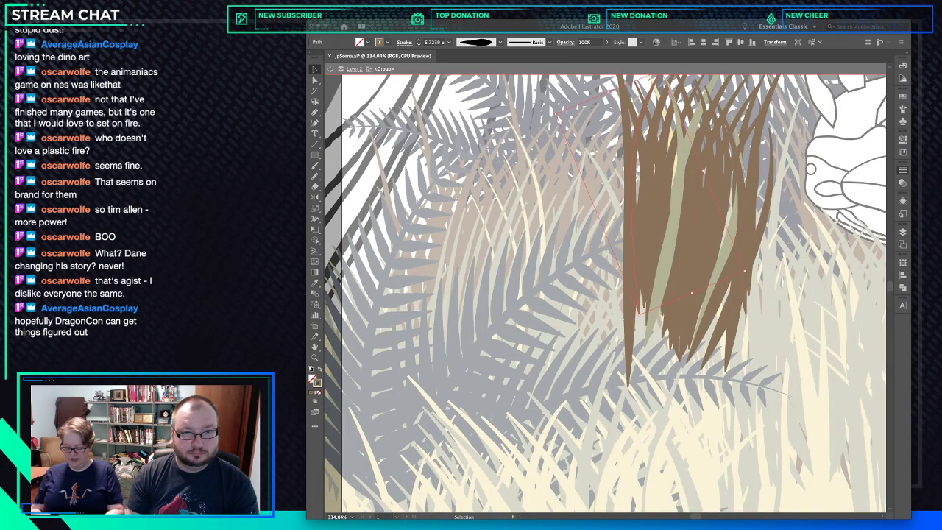
key(i)
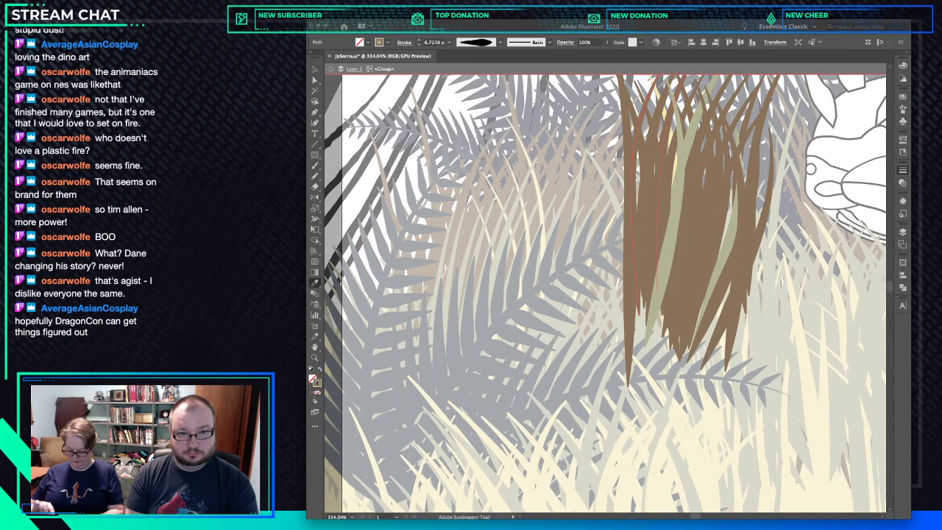
click(669, 236)
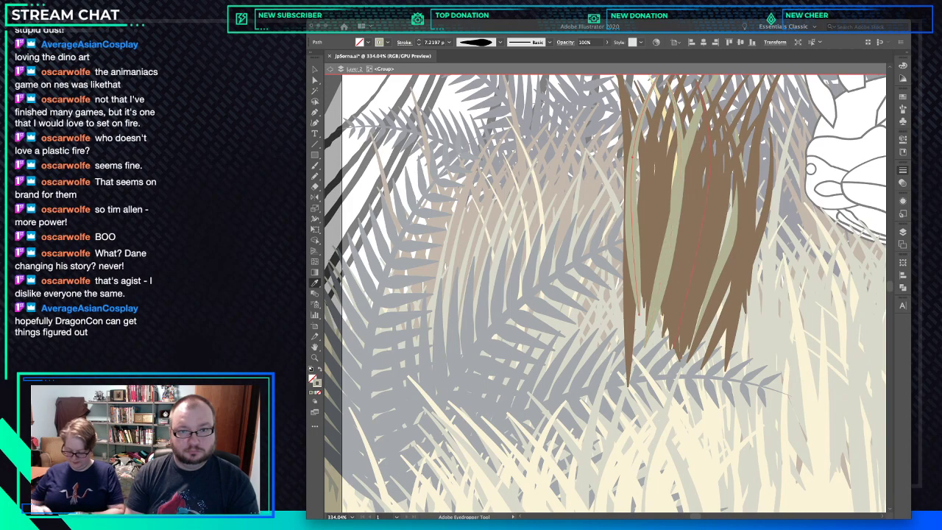
super+click(700, 233)
click(673, 221)
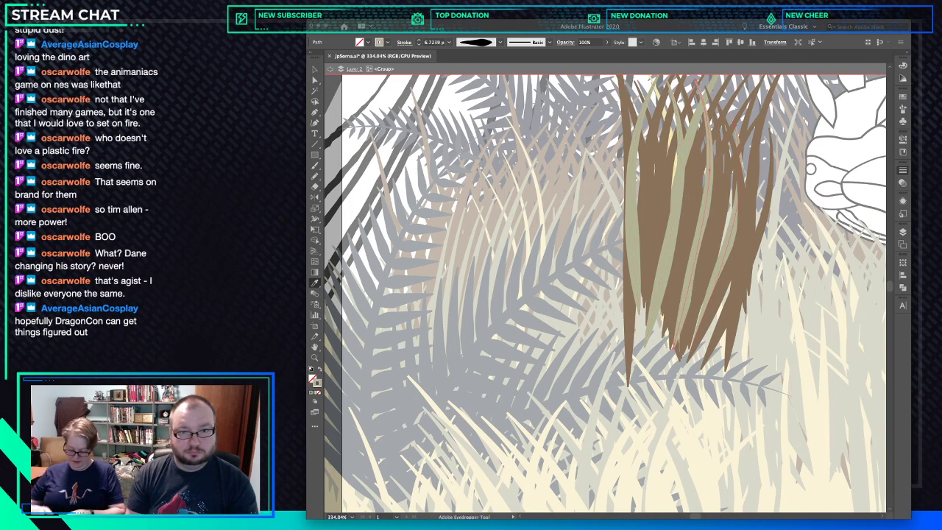
key(Escape)
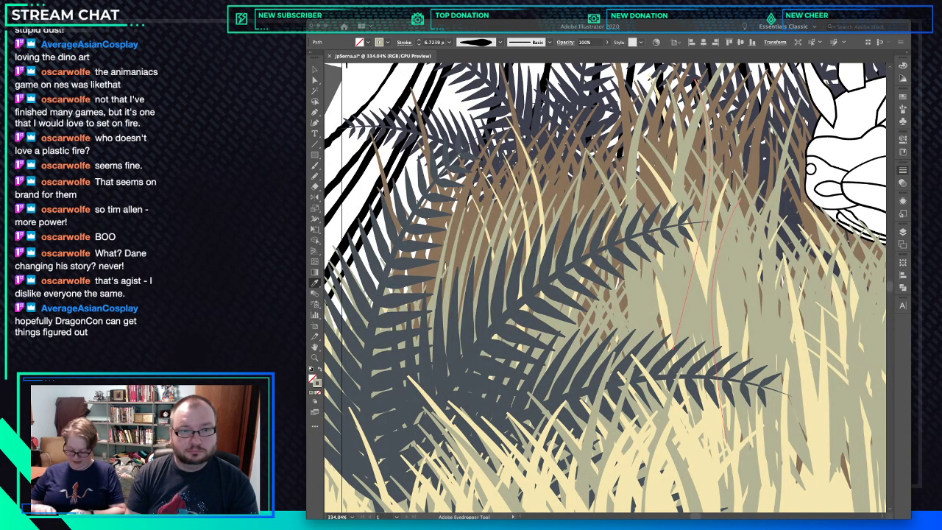
Recolour a grey-green blade between the large fern's upper fronds pale yellow with a 3 pt stroke by sampling the nearby thin blade.
super+click(692, 290)
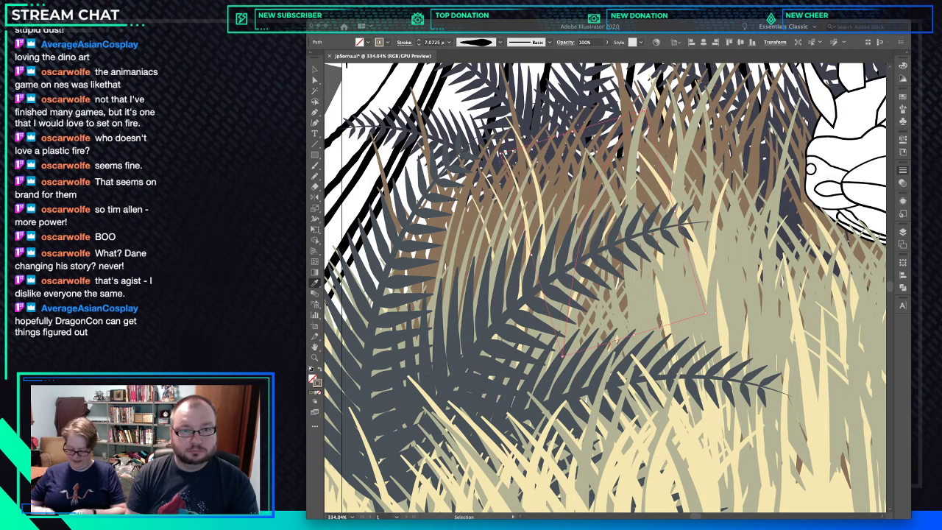
super+click(566, 265)
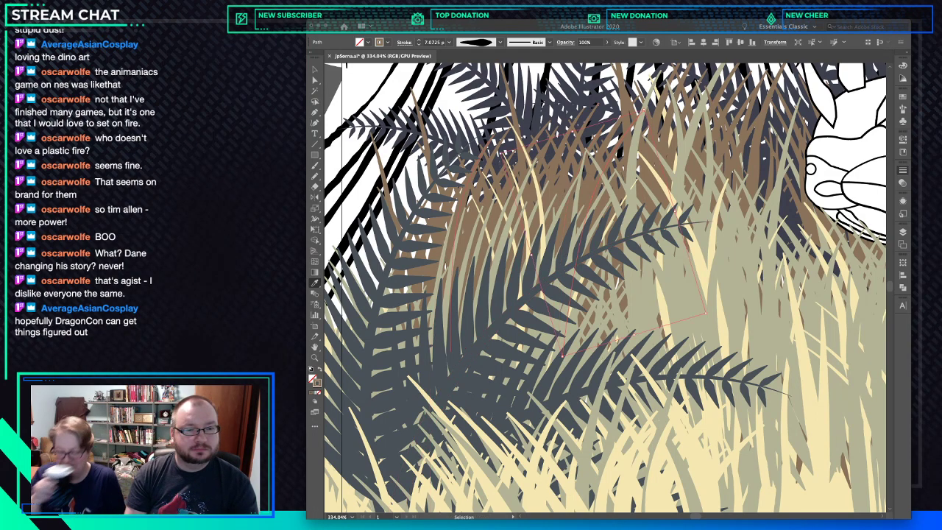
mouse_move(454, 250)
mouse_down()
mouse_move(465, 249)
mouse_move(472, 223)
mouse_up()
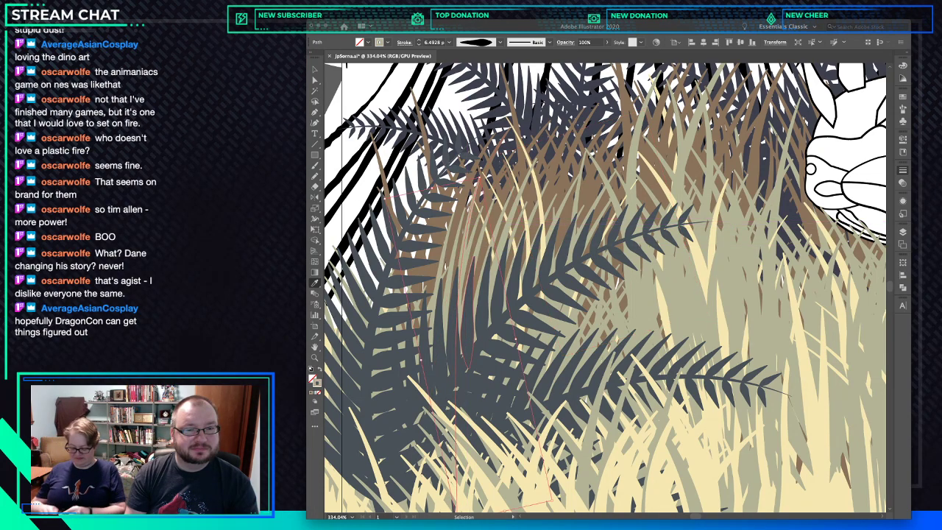
click(546, 212)
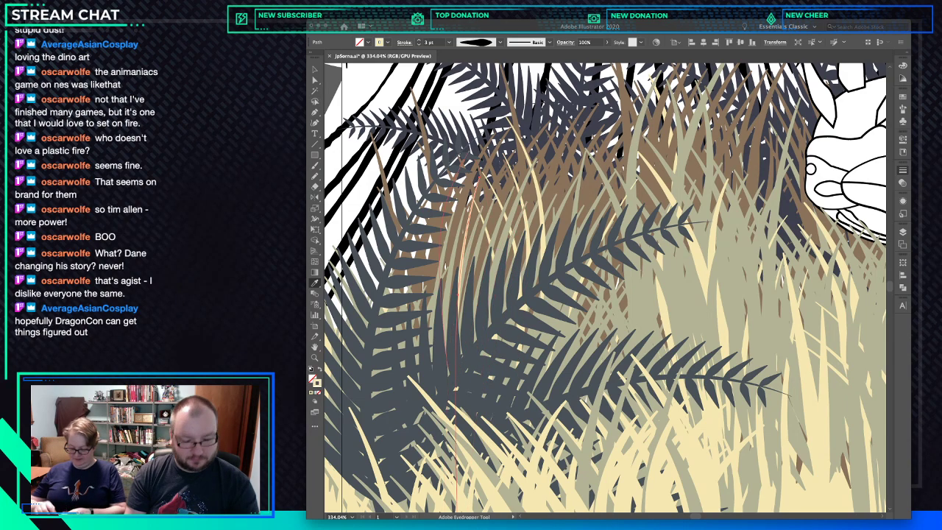
Shift the curved brown blade beside the large fern's upright frond slightly left and down.
ctrl+click(465, 176)
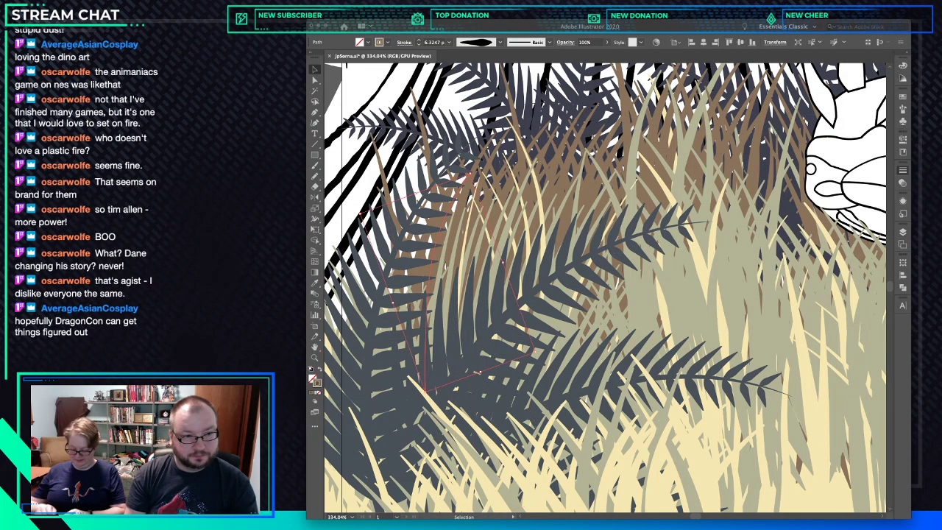
shift+click(430, 294)
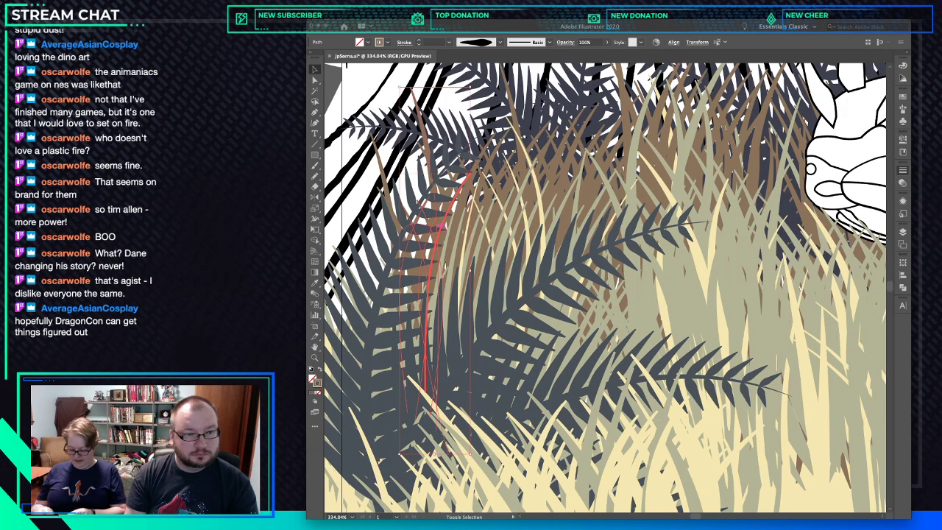
mouse_move(440, 255)
mouse_down()
mouse_move(422, 275)
mouse_move(427, 263)
mouse_up()
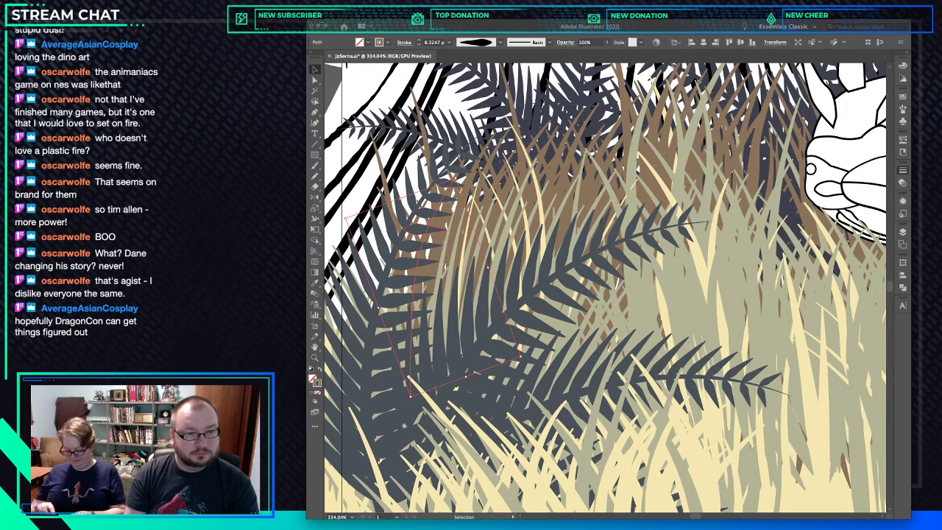
Select several brown blades behind the large fern's upright frond and move them together slightly down.
shift+click(442, 286)
shift+click(429, 257)
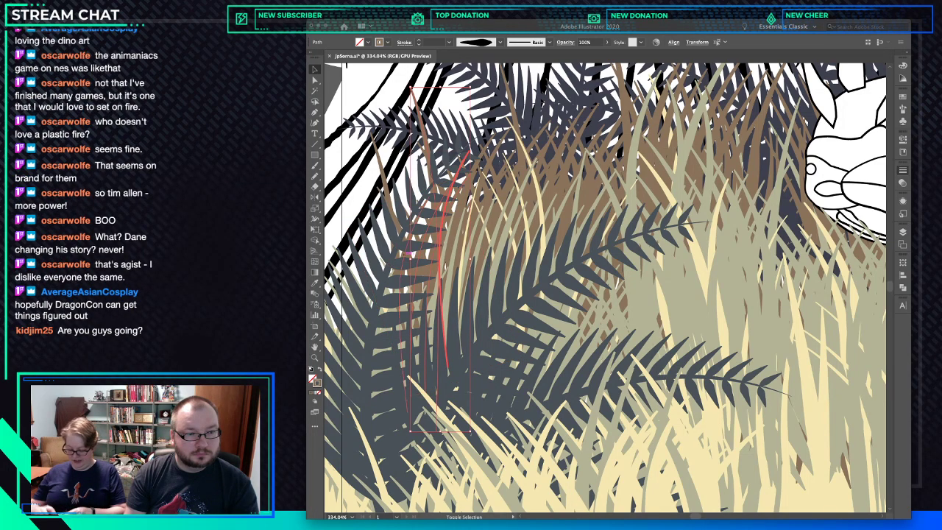
shift+click(404, 267)
drag(440, 249, 439, 262)
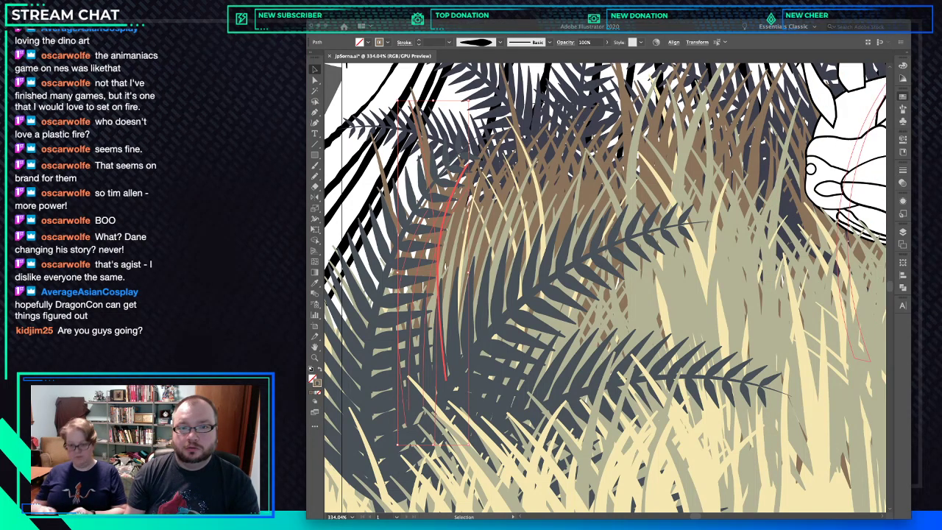
Draw a closed jagged shape with the Pencil tool over the grass gap between the two lower fern fronds.
key(a)
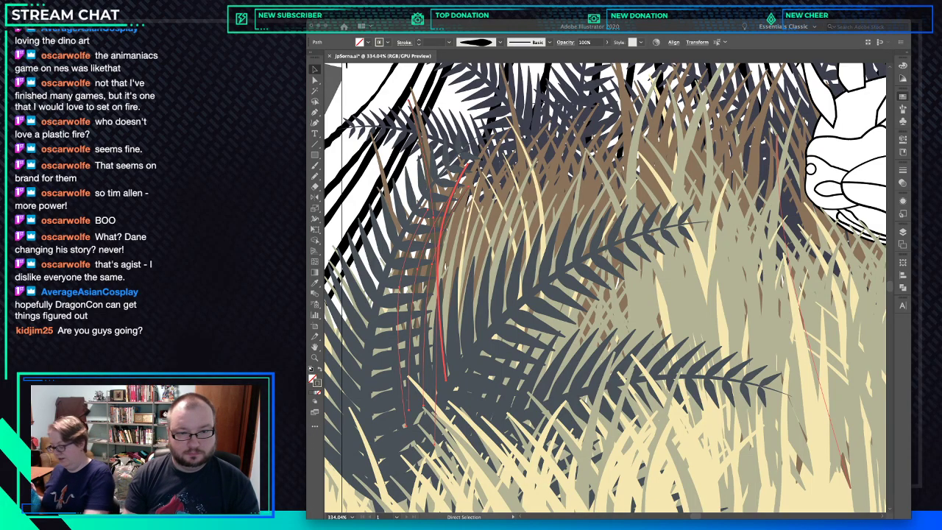
key(ctrl+0)
scroll(610, 259, up, 10)
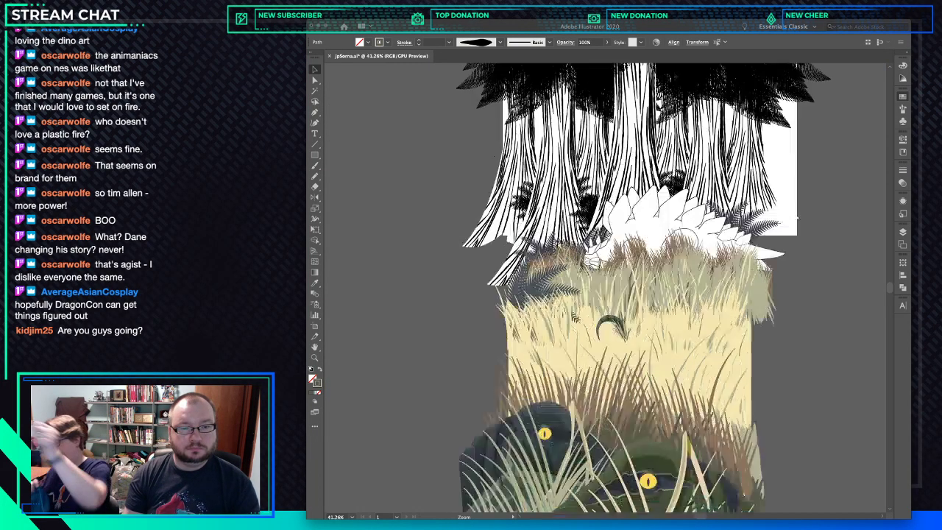
key(v)
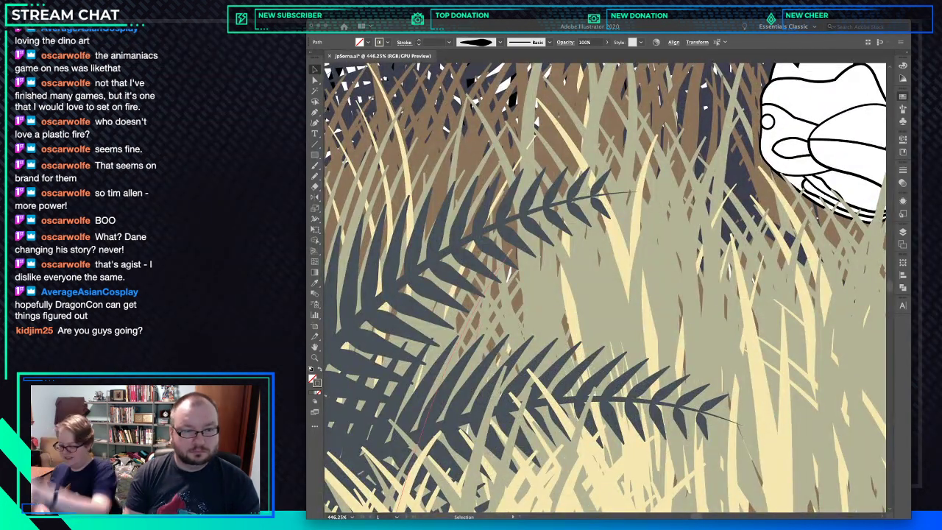
click(517, 283)
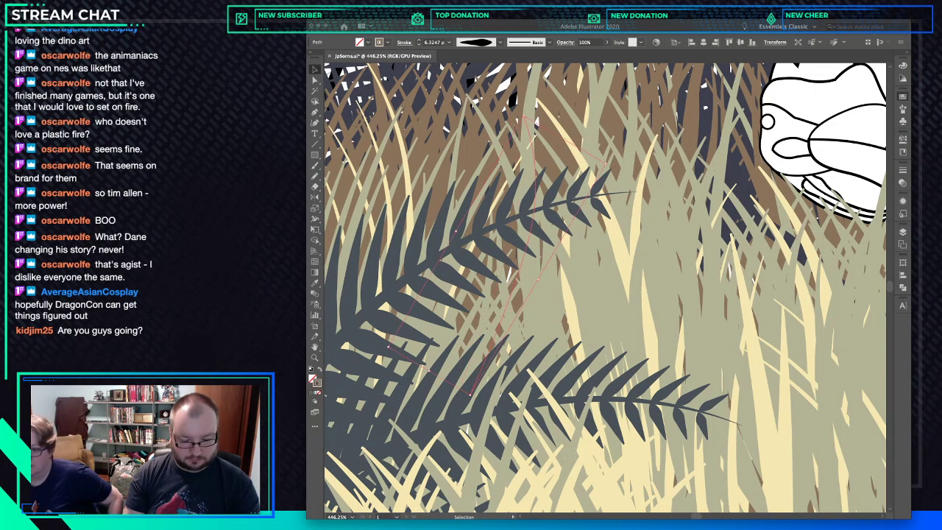
key(n)
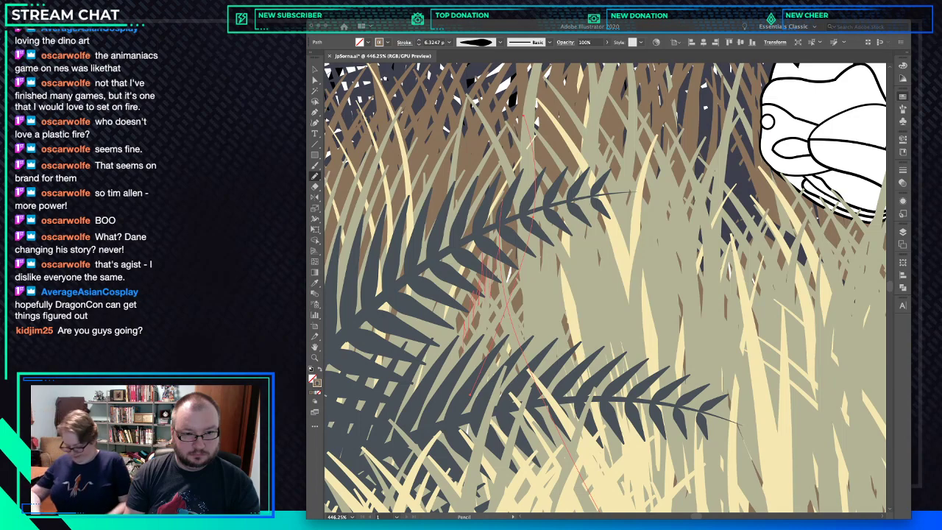
mouse_move(518, 255)
mouse_down()
mouse_move(537, 328)
mouse_move(547, 302)
mouse_up()
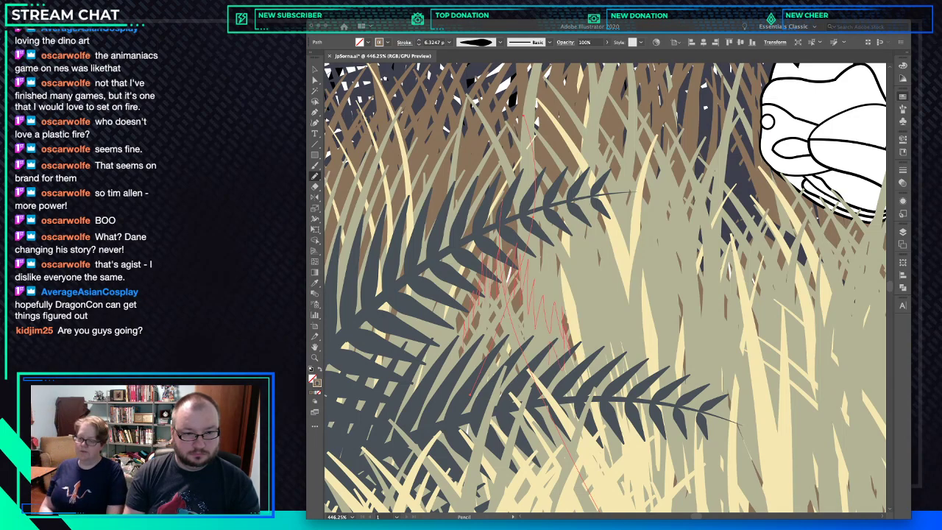
drag(563, 368, 532, 360)
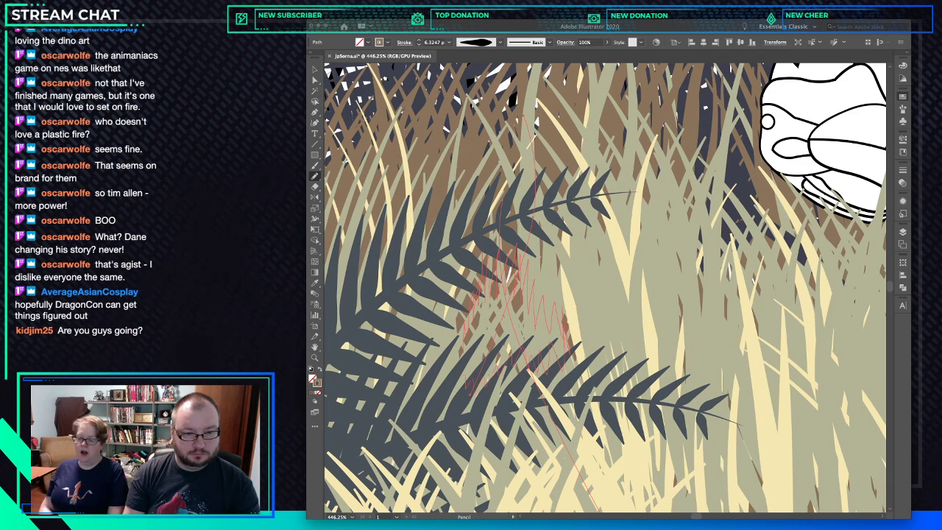
drag(499, 254, 517, 256)
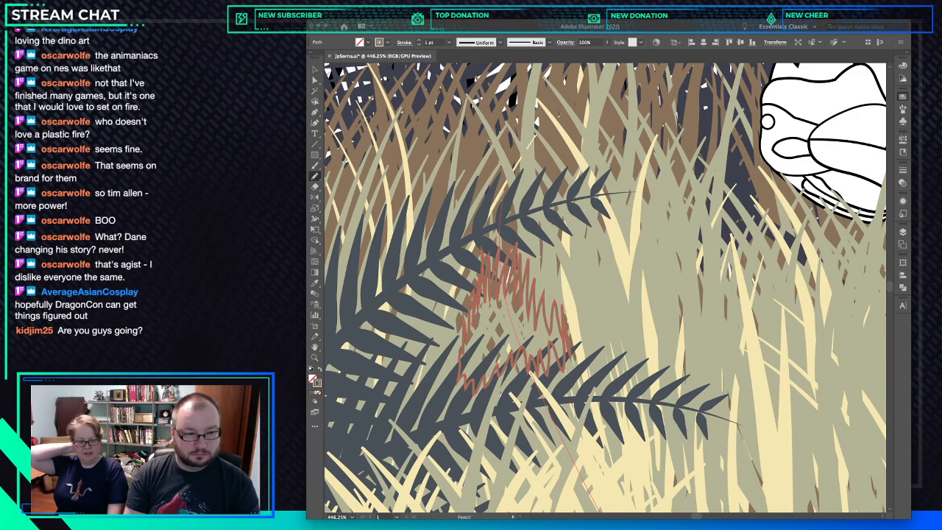
Swap the jagged shape's stroke and fill so it is solid, and move it behind the fern and grass.
key(shift+x)
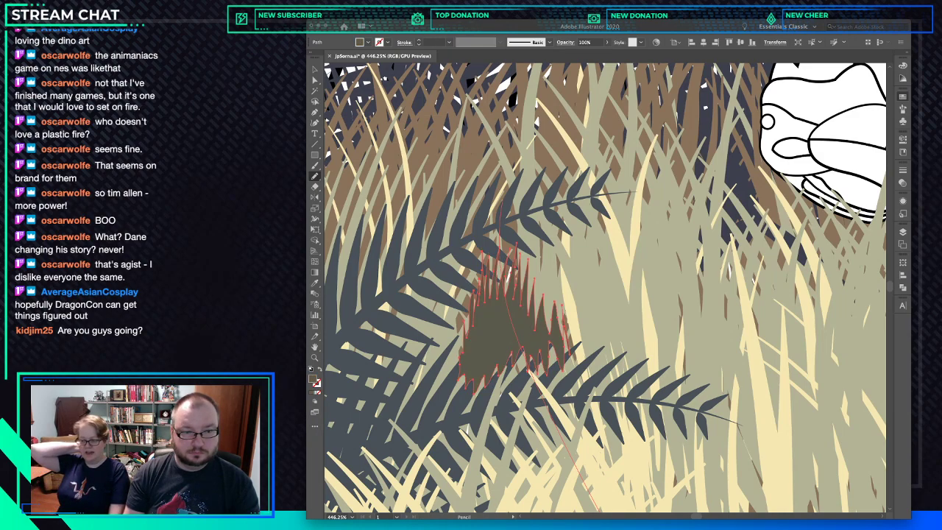
key(super+x)
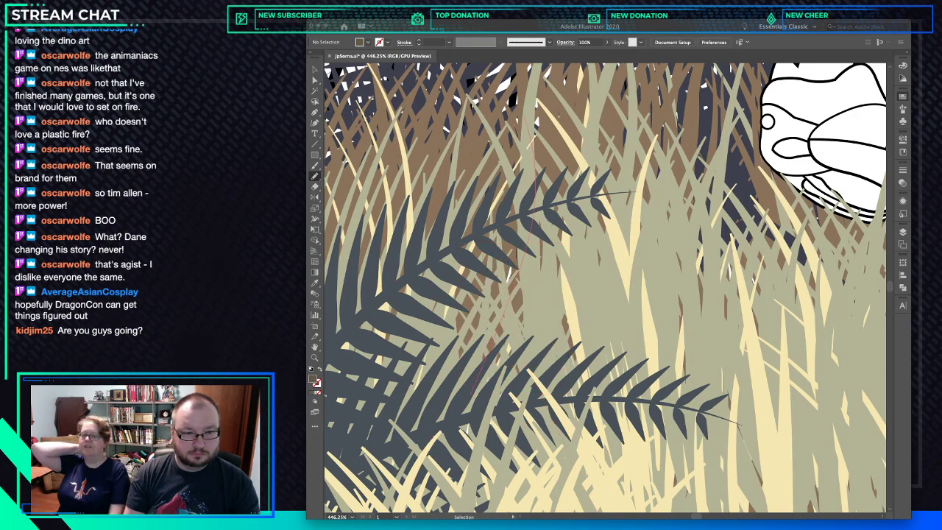
key(super+b)
key(shift+x)
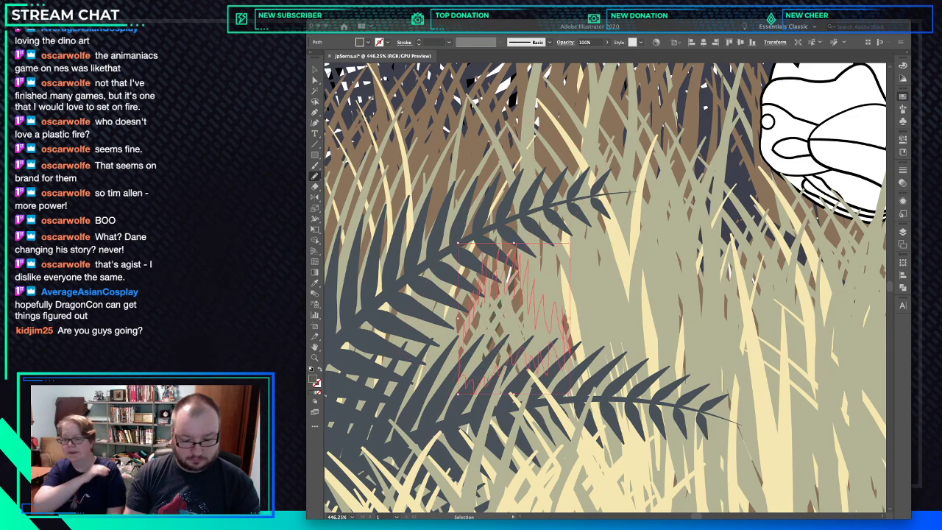
Nudge the filled shape upward behind the fern fronds and deselect it.
key(Up)
key(Up)
key(Up)
key(Up)
key(Up)
key(Up)
key(Up)
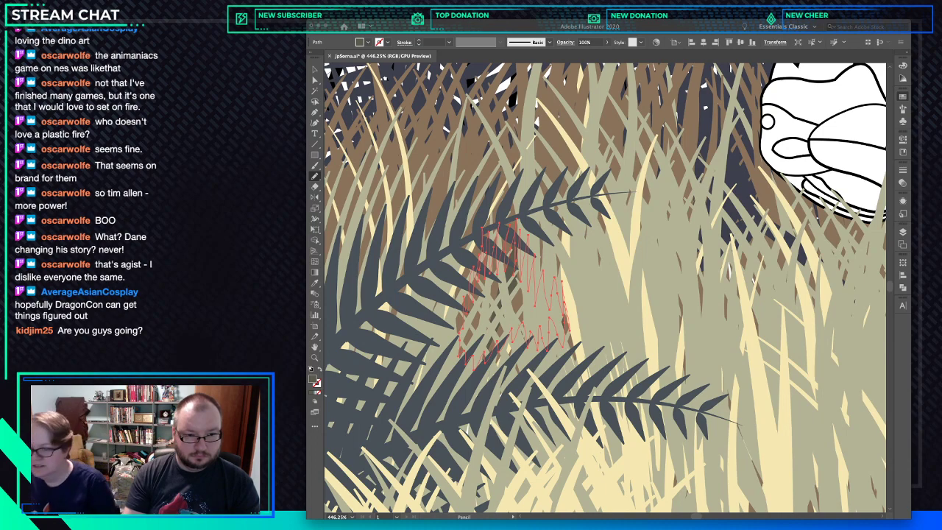
key(super+0)
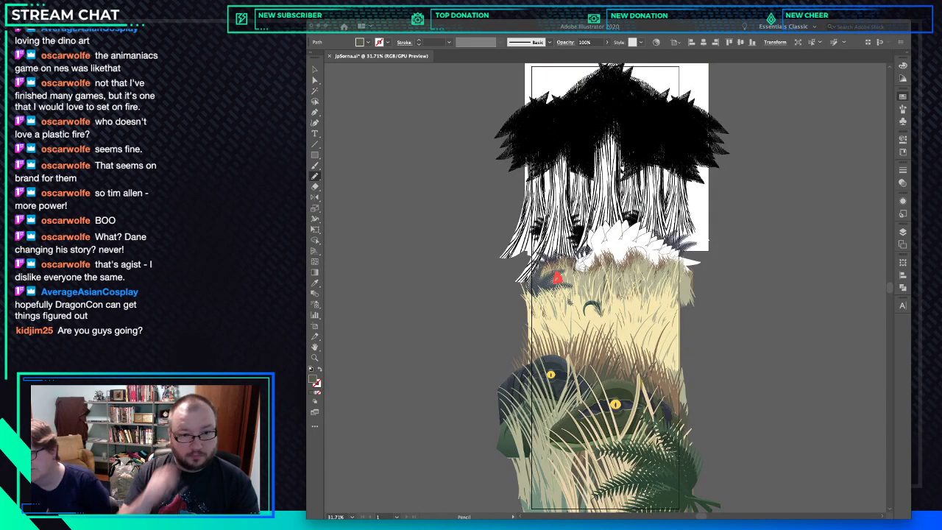
key(super+shift+a)
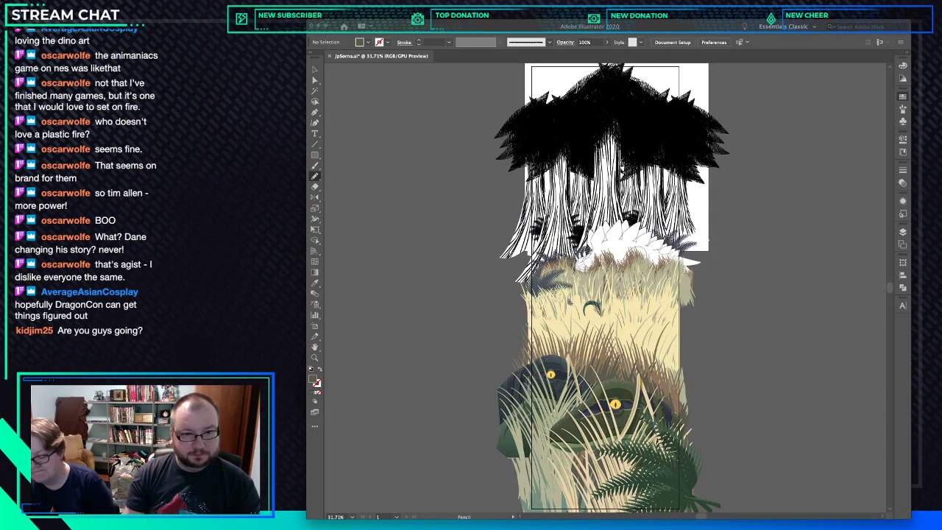
Draw a small jagged shape at the tip of the lower fern frond and fill it with the sampled brown grass colour.
drag(575, 274, 614, 274)
drag(576, 249, 618, 248)
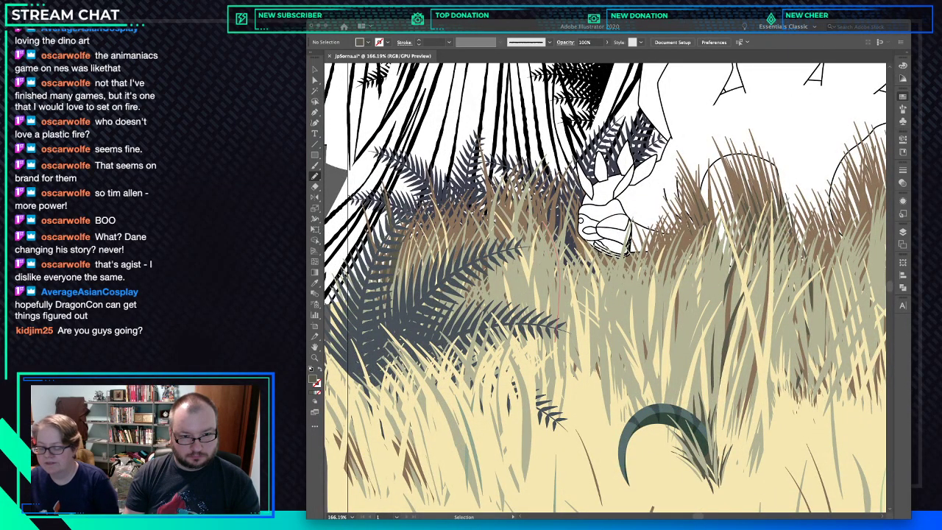
super+click(552, 306)
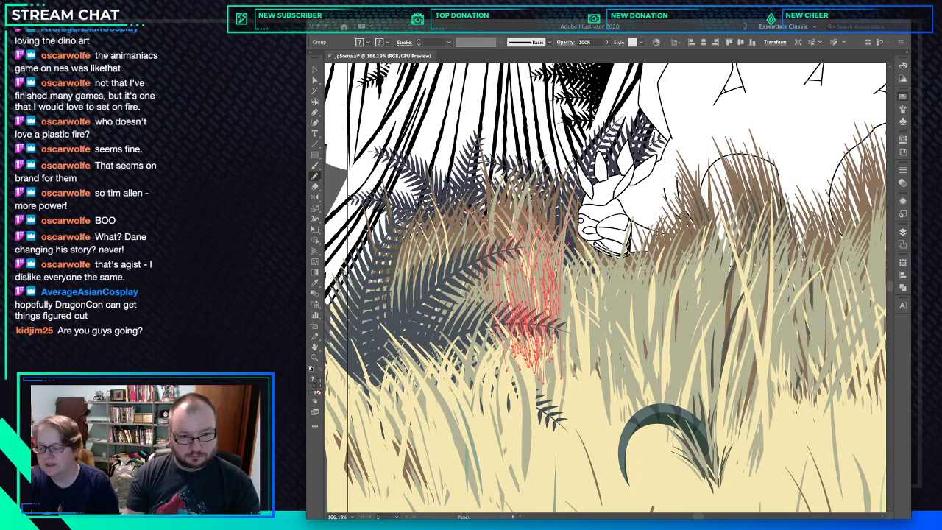
key(super+shift+a)
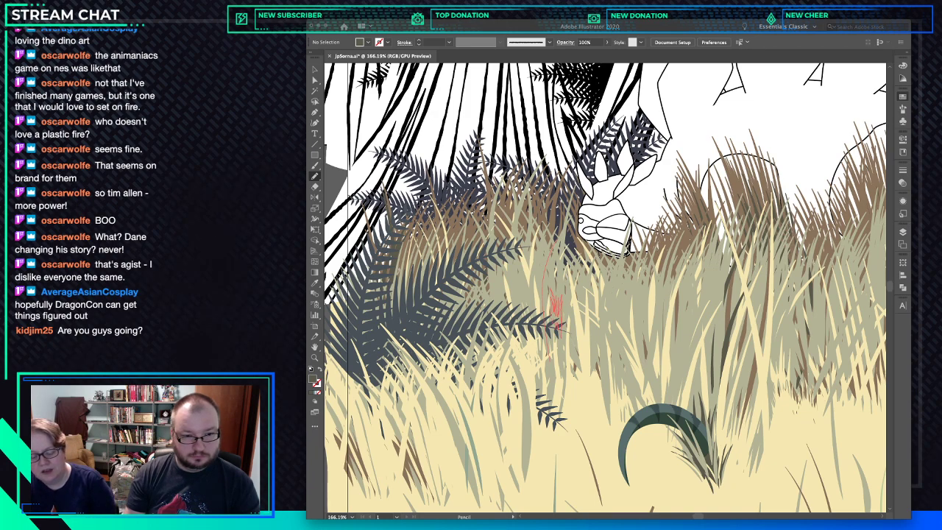
drag(557, 324, 559, 330)
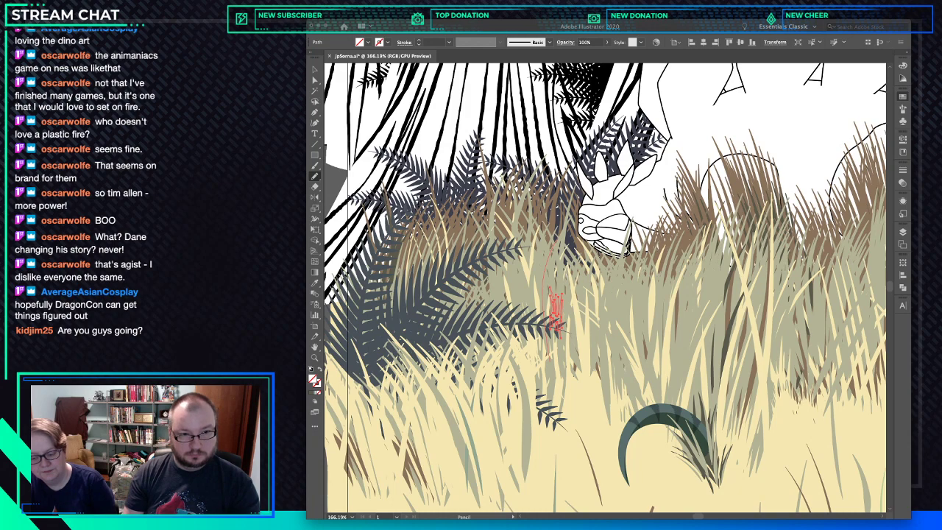
key(i)
click(504, 216)
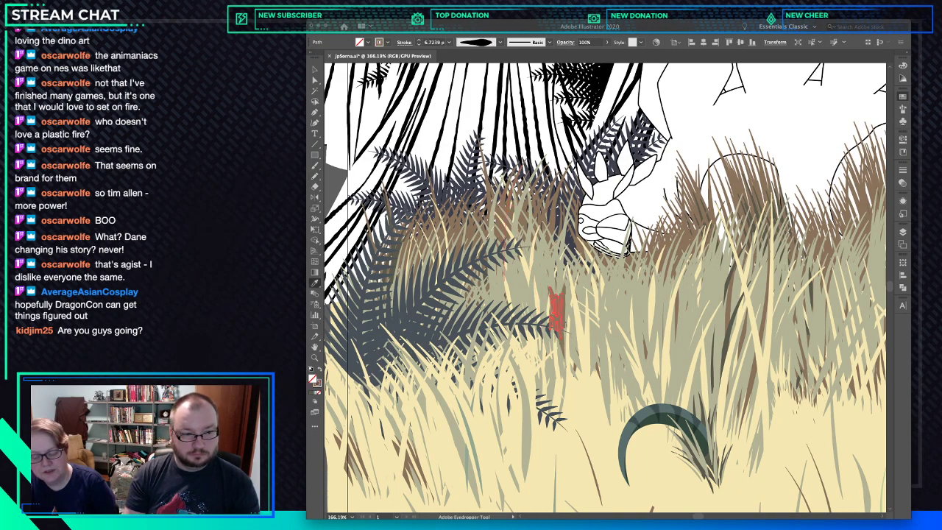
key(shift+x)
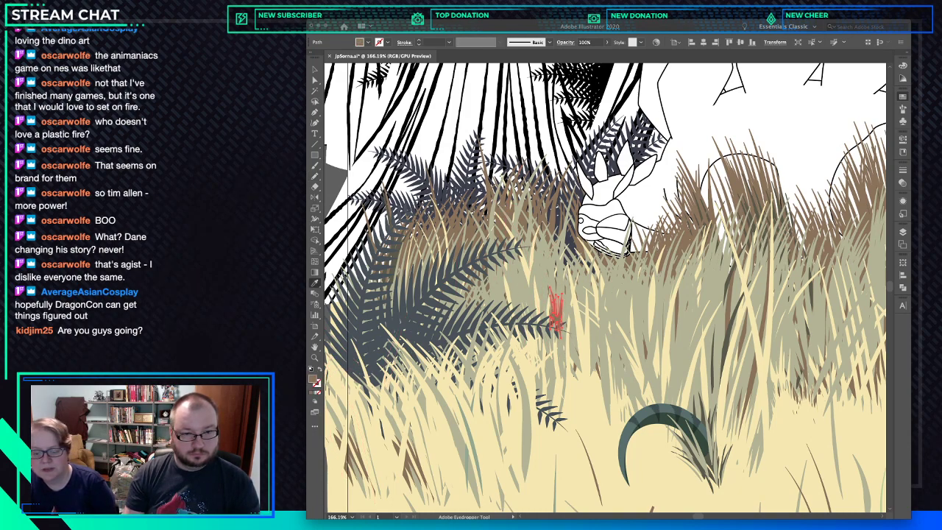
Select the small brown shape at the lower frond's tip and cut it.
key(ctrl+shift+a)
super+click(558, 291)
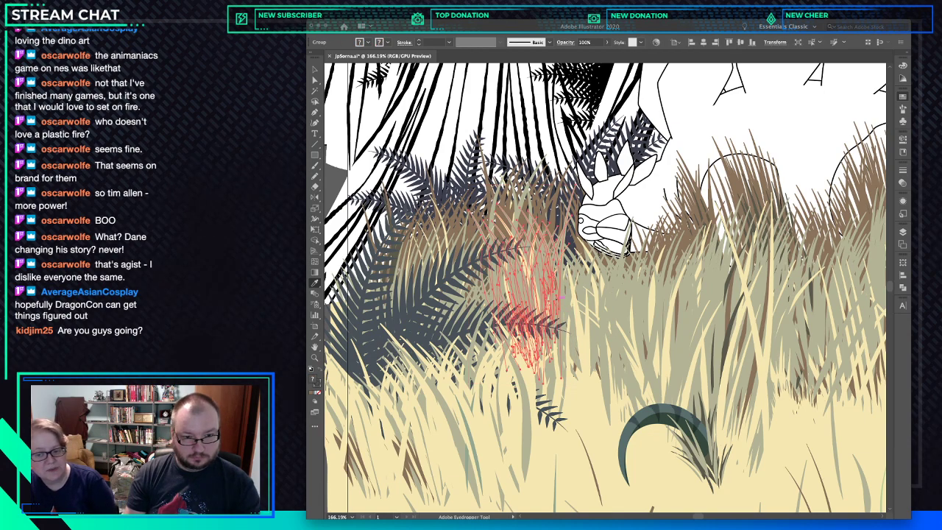
key(a)
click(586, 323)
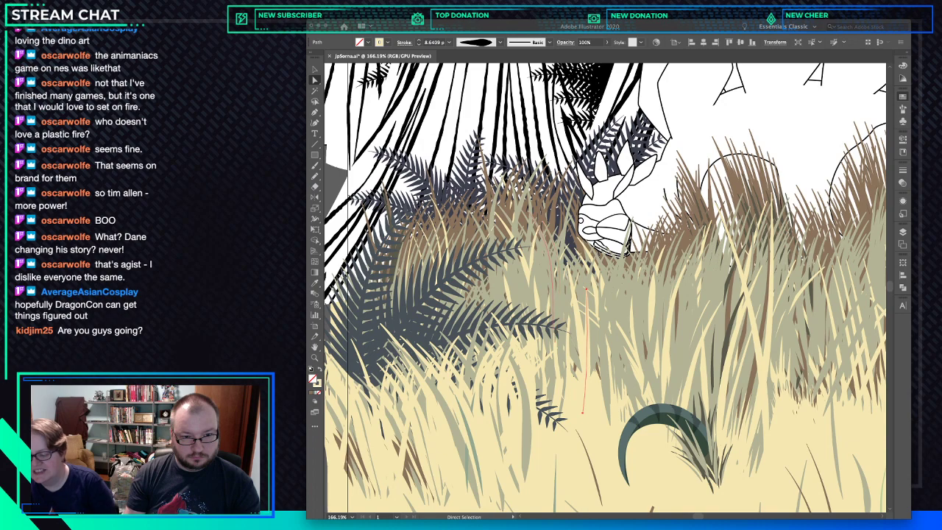
click(557, 306)
click(558, 314)
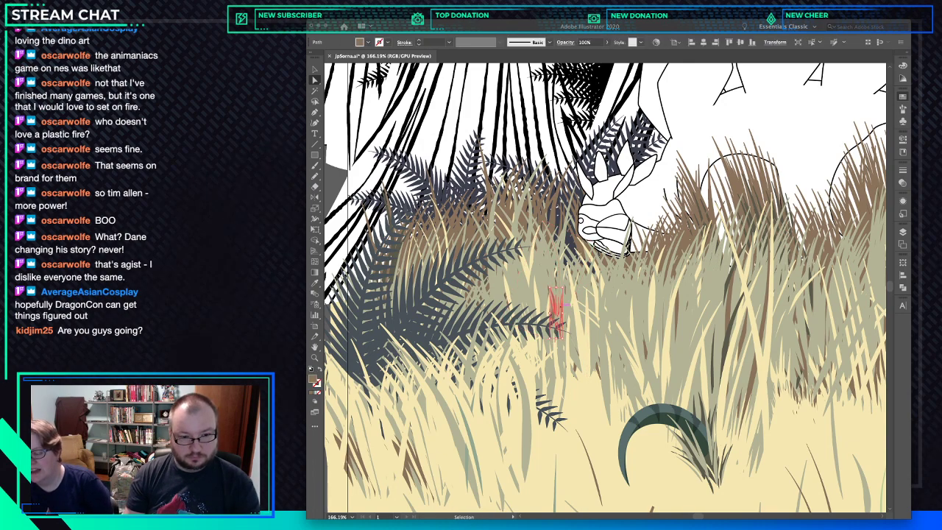
key(super+x)
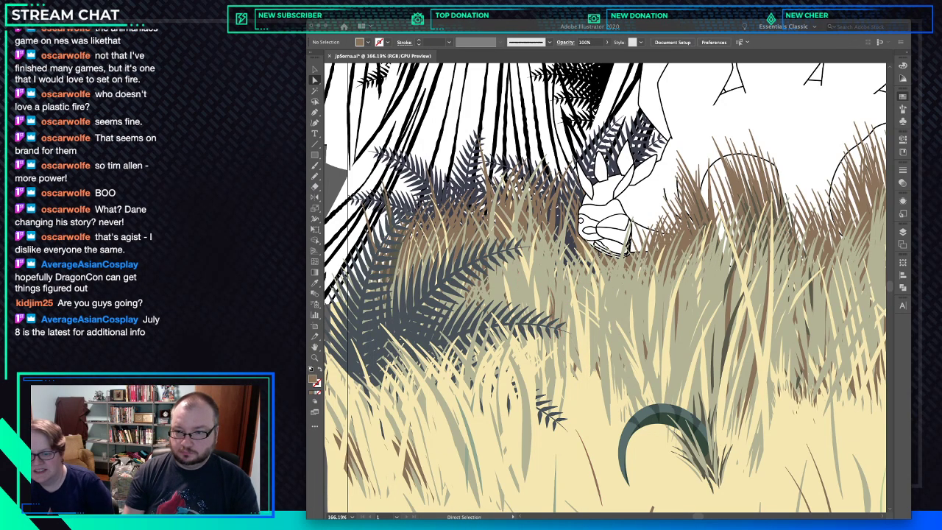
Reduce the stroke weight of the curved grass blade below the fern to 5 pt.
key(ctrl+minus)
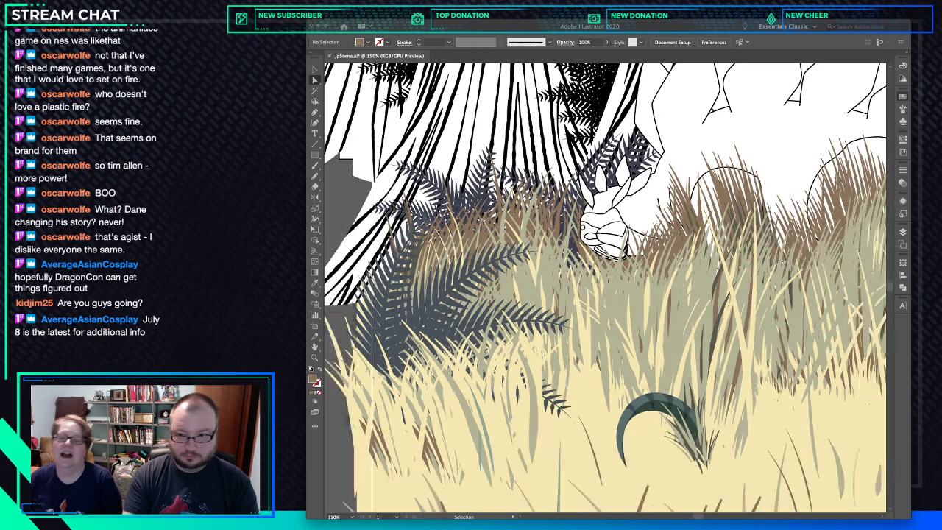
key(ctrl+minus)
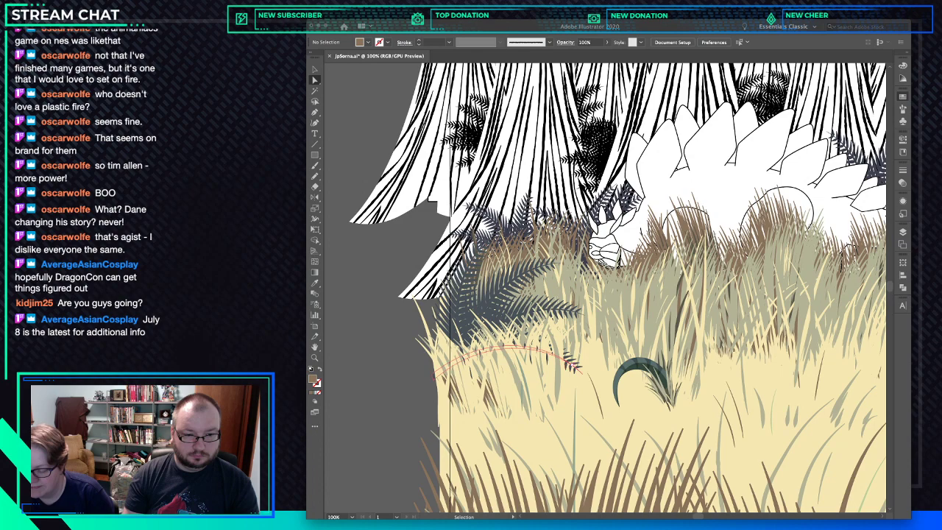
click(557, 368)
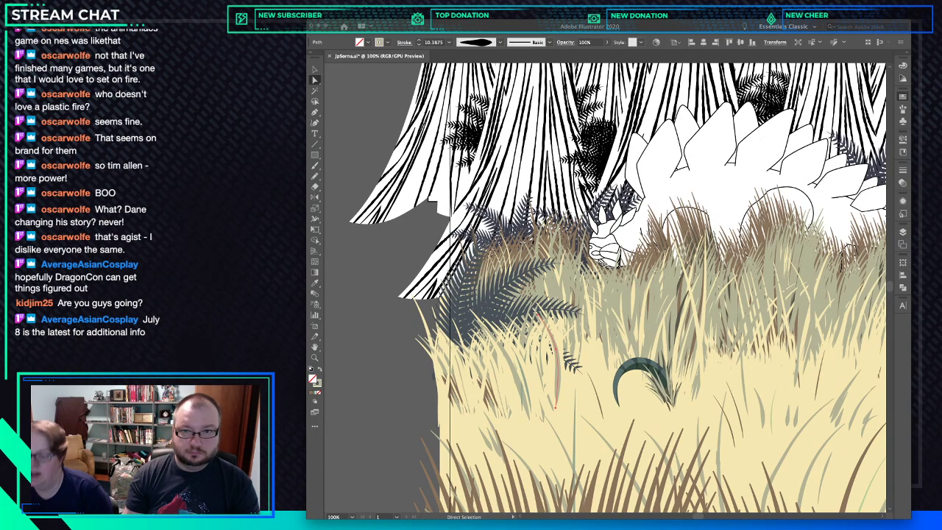
click(902, 170)
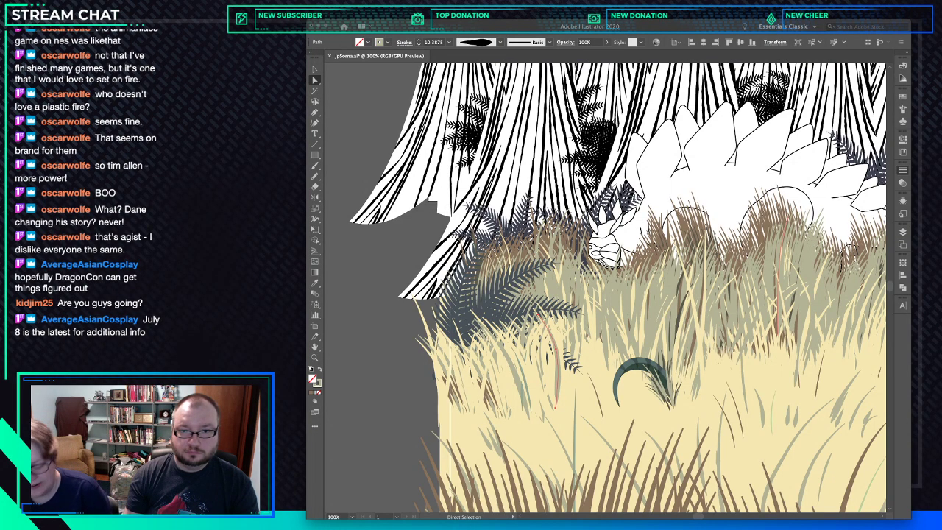
key(Down)
key(Down)
key(Down)
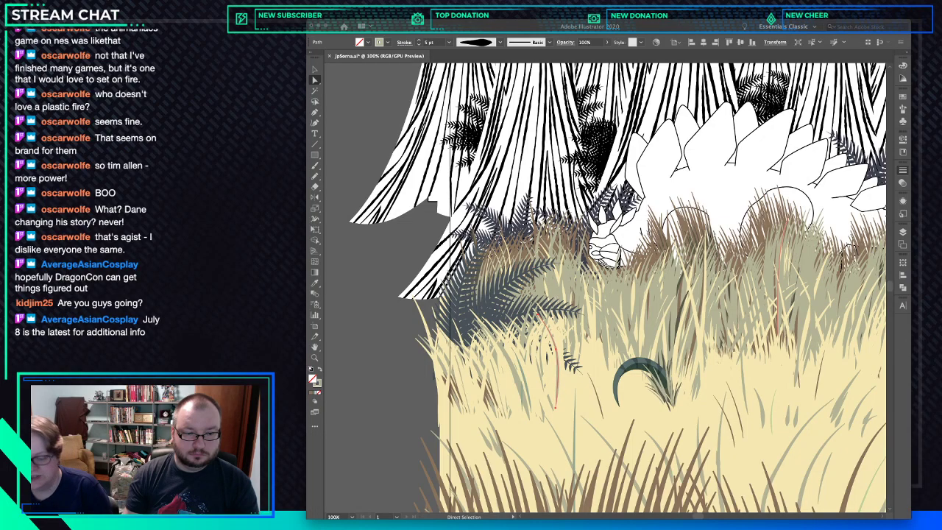
Draw a tall curved grass blade below the fern with the Pen tool and copy a neighbouring blade's appearance onto it.
click(517, 373)
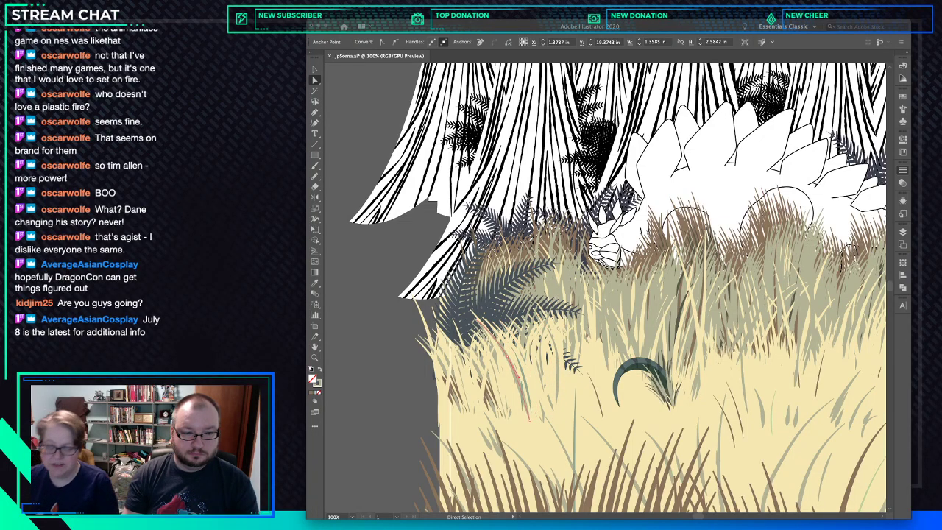
click(508, 384)
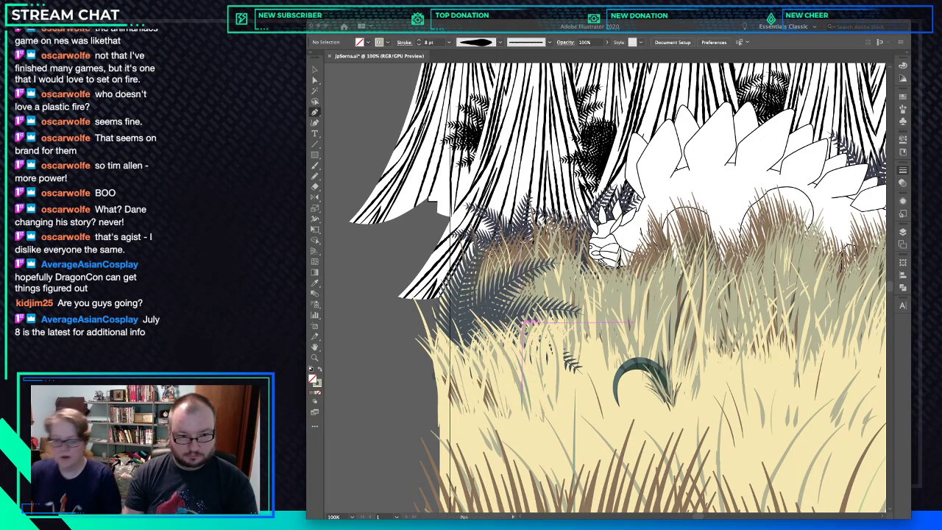
key(p)
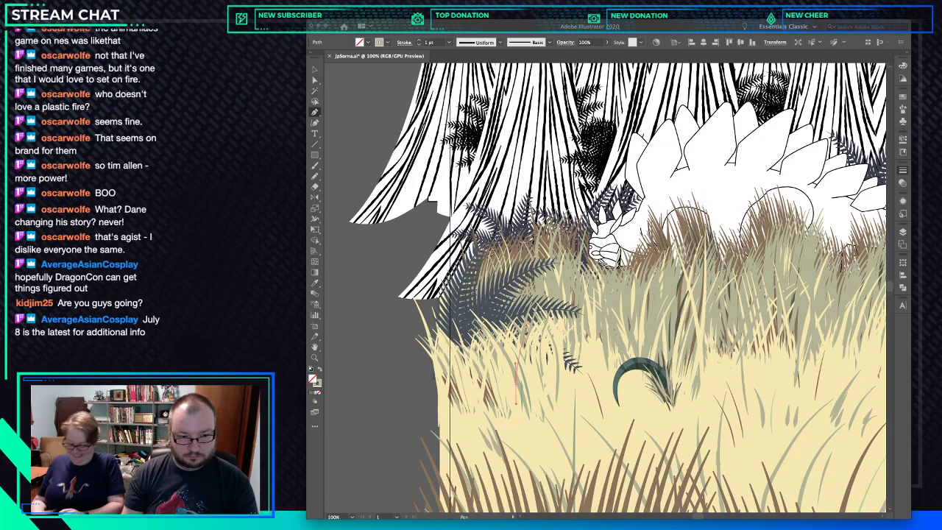
drag(516, 383, 516, 411)
click(517, 425)
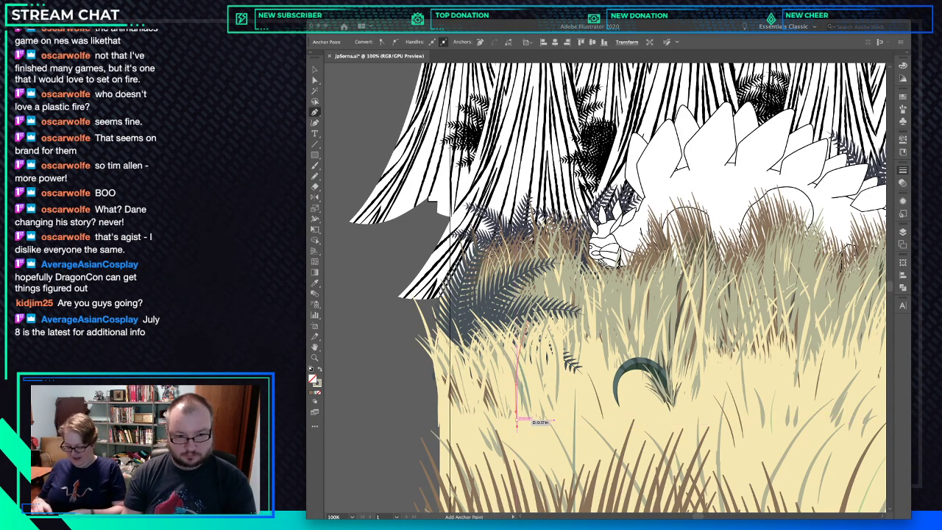
key(i)
click(525, 373)
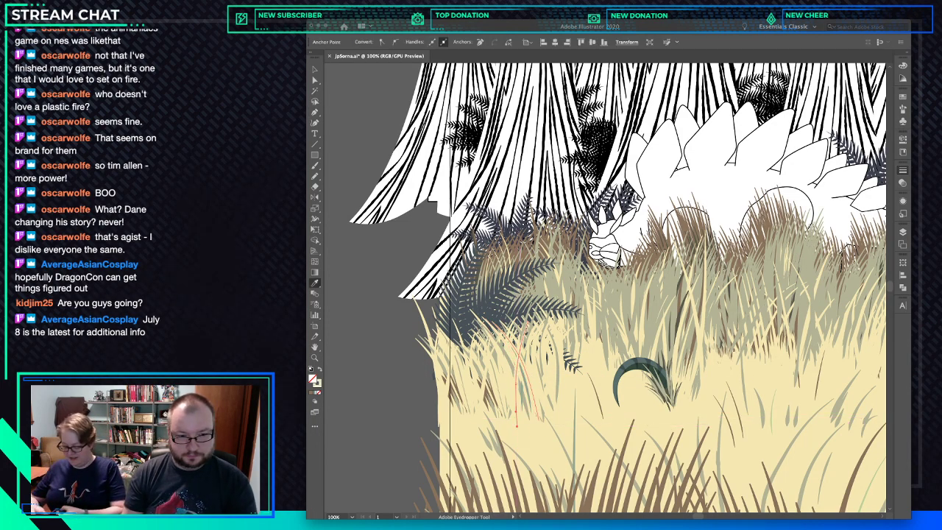
key(ctrl+shift+a)
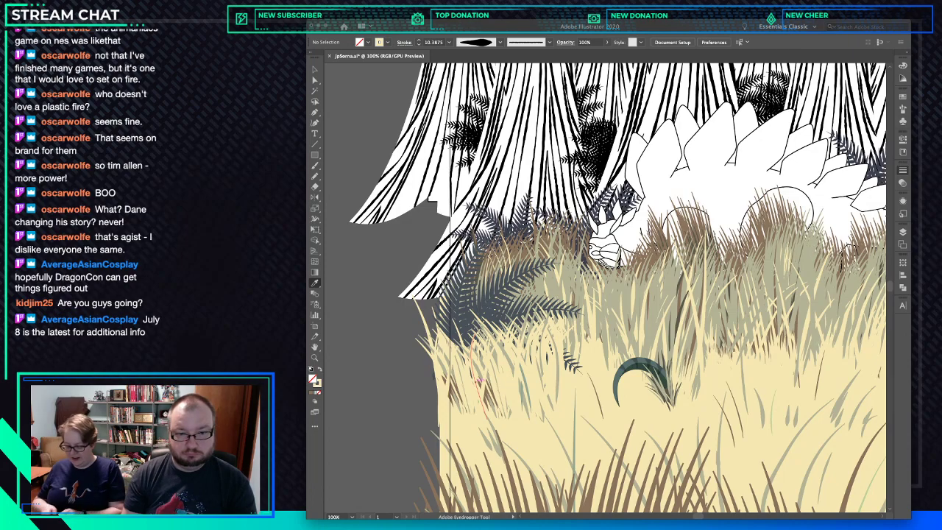
Copy the appearance of neighbouring blades onto the tall grass blades above the dark green curved leaf with the Eyedropper.
key(space)
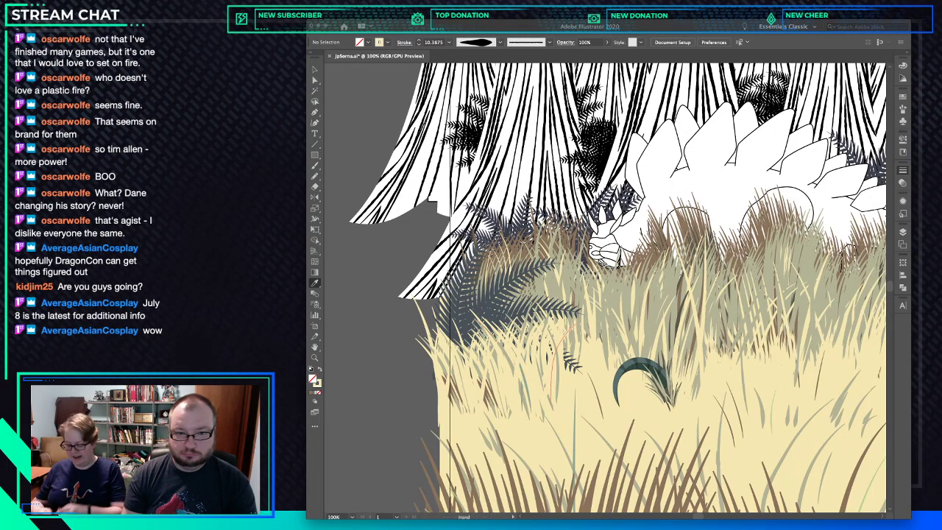
drag(603, 295, 515, 340)
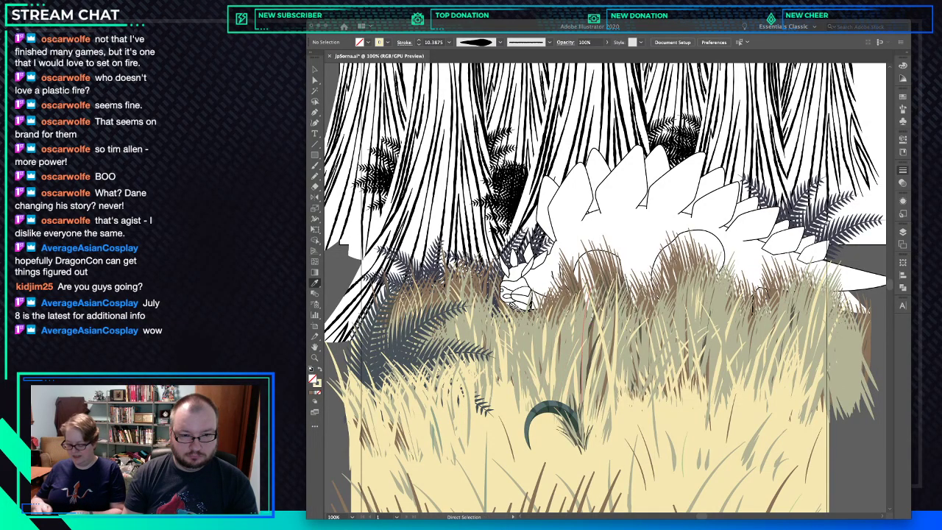
super+click(584, 317)
shift+super+click(570, 365)
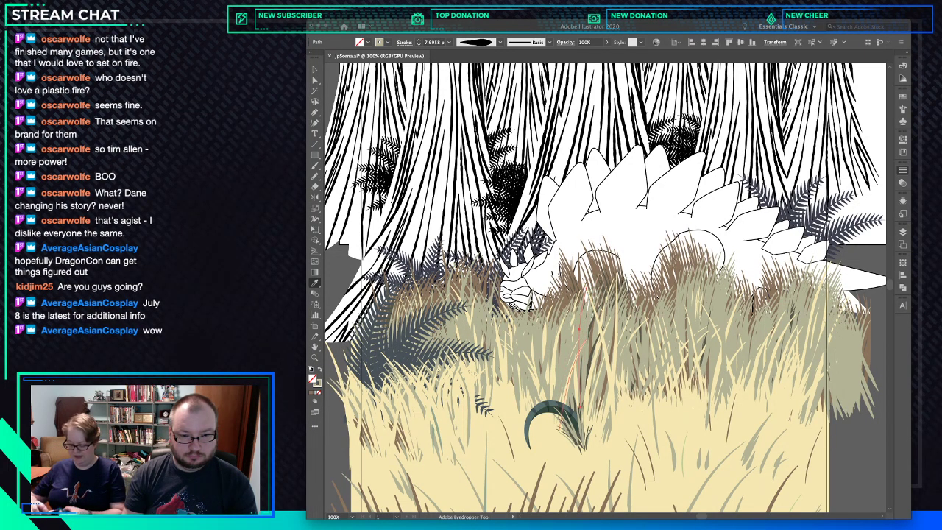
click(597, 340)
super+click(566, 361)
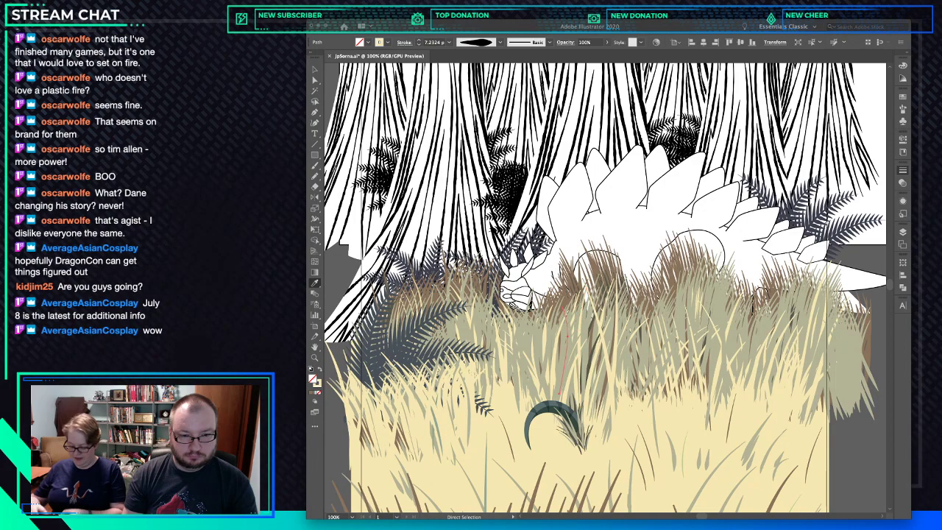
click(579, 357)
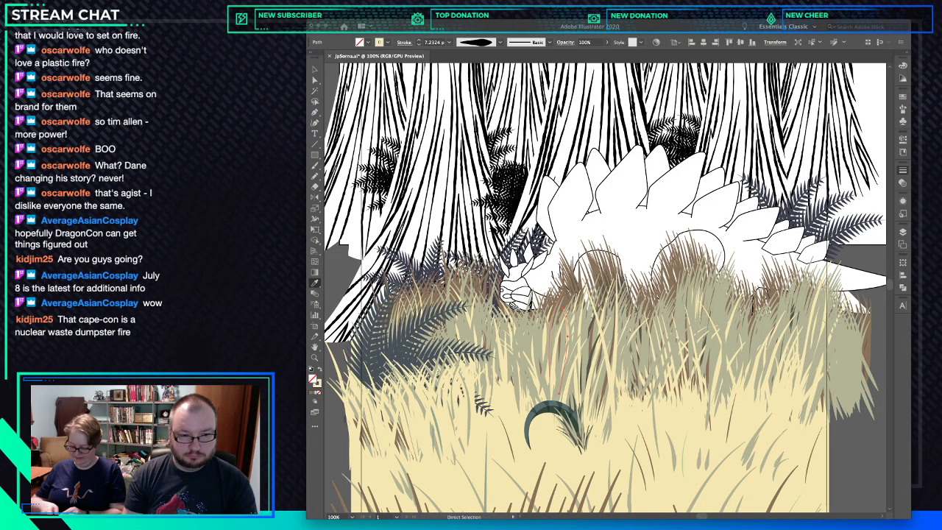
Restyle the tall grass blades between the fern and the curved leaf, below the dinosaur's snout, by sampling adjacent blades.
super+click(554, 355)
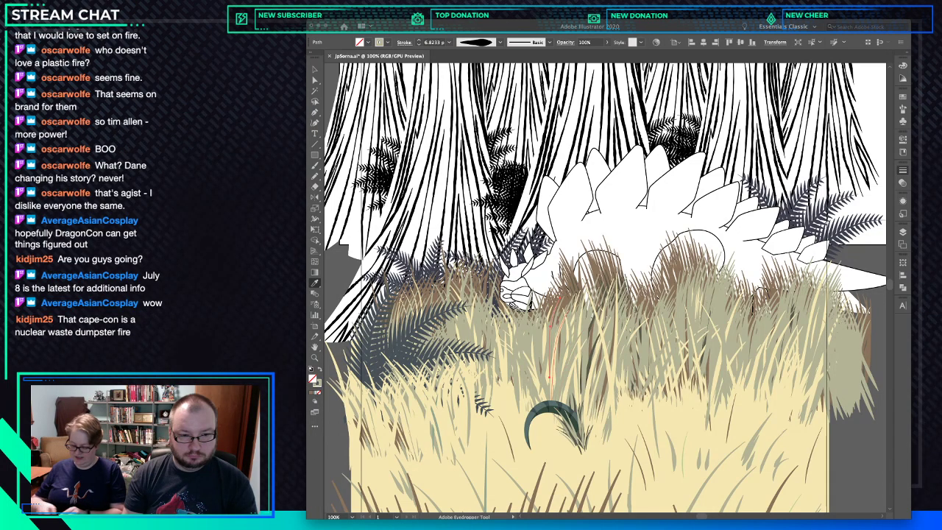
super+click(538, 332)
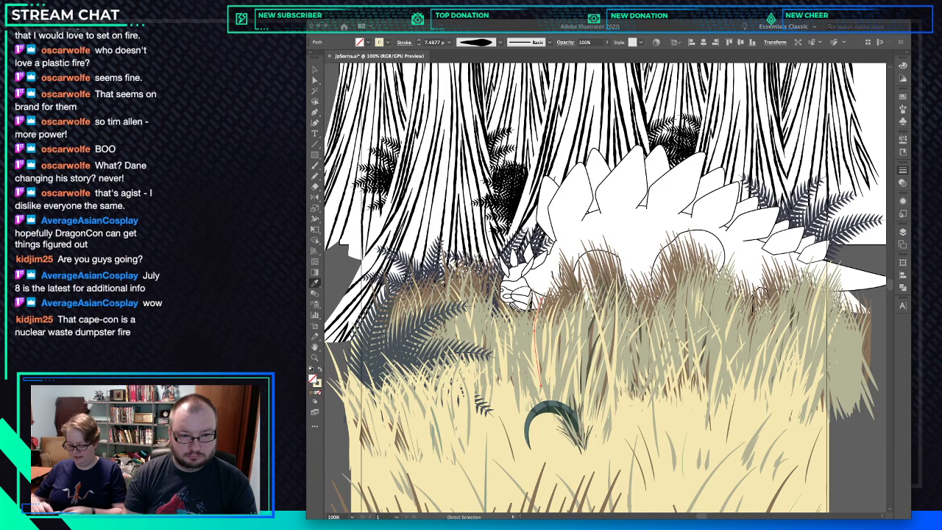
super+click(544, 343)
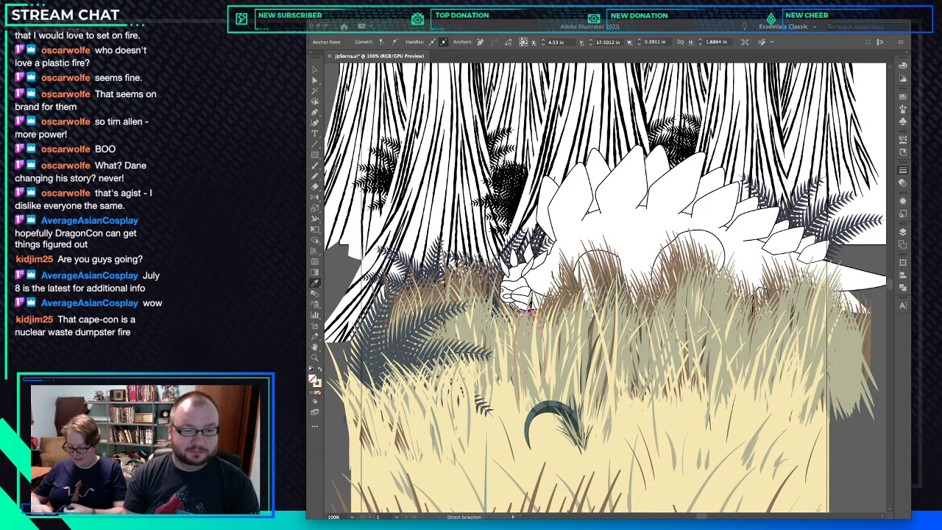
super+click(531, 315)
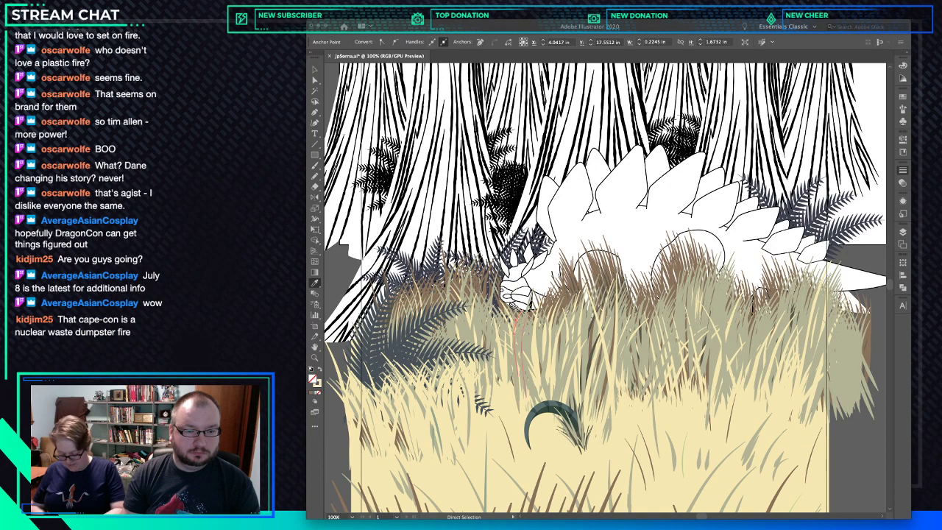
super+click(526, 341)
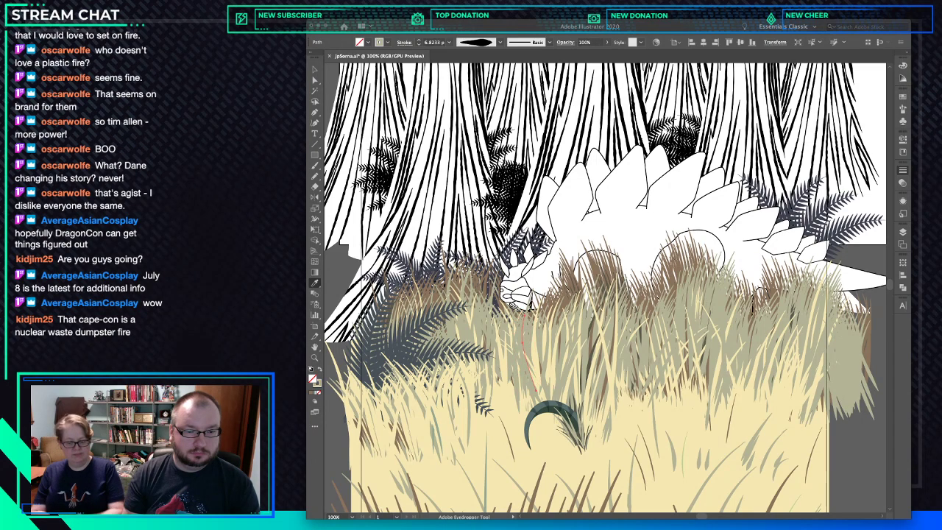
click(527, 346)
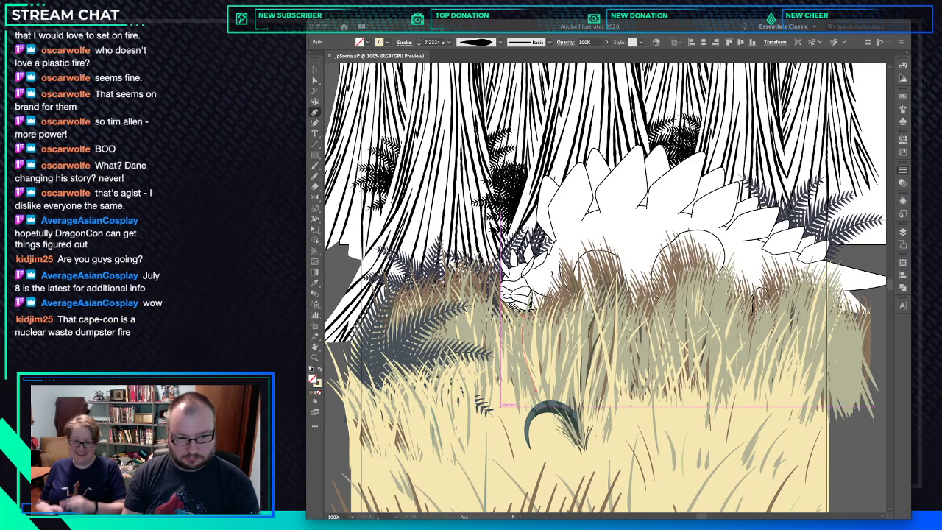
Draw a slanted grass blade below the dinosaur's snout with the Pen tool, copy a neighbouring blade's appearance onto it, and deselect it.
key(p)
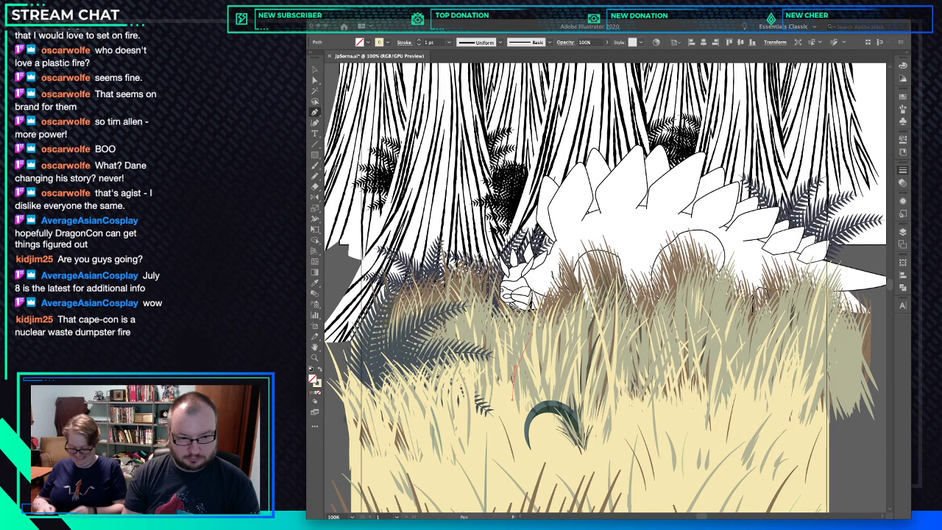
drag(518, 367, 511, 405)
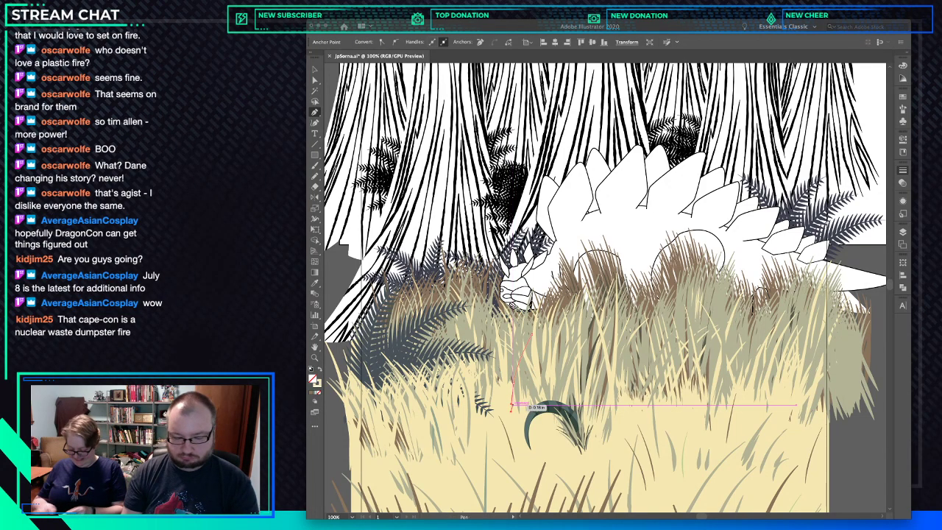
key(i)
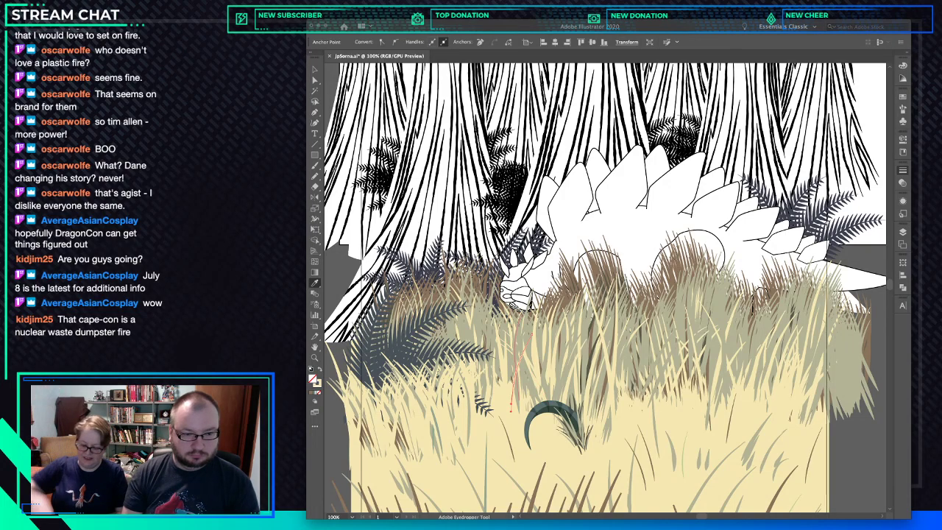
super+click(335, 414)
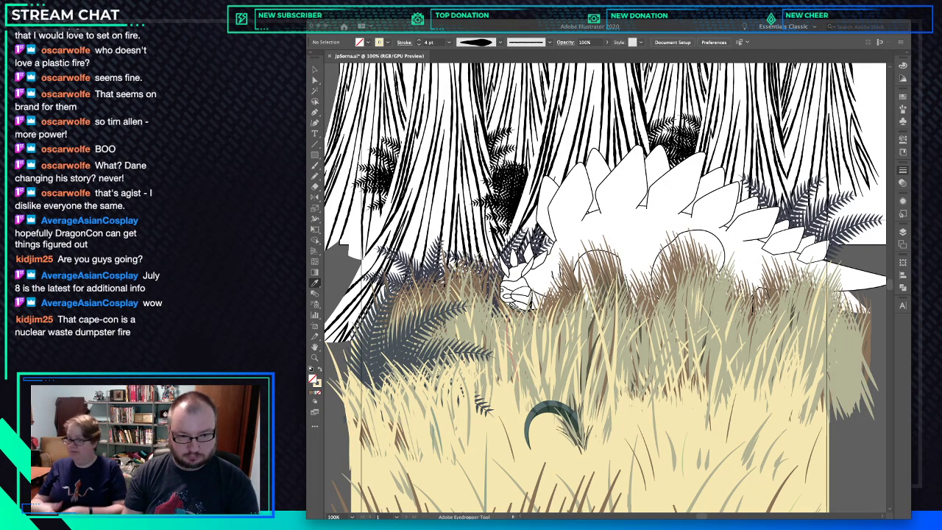
Try a longer curved grass blade running from the dinosaur's snout down beside the curved leaf, and delete it.
key(p)
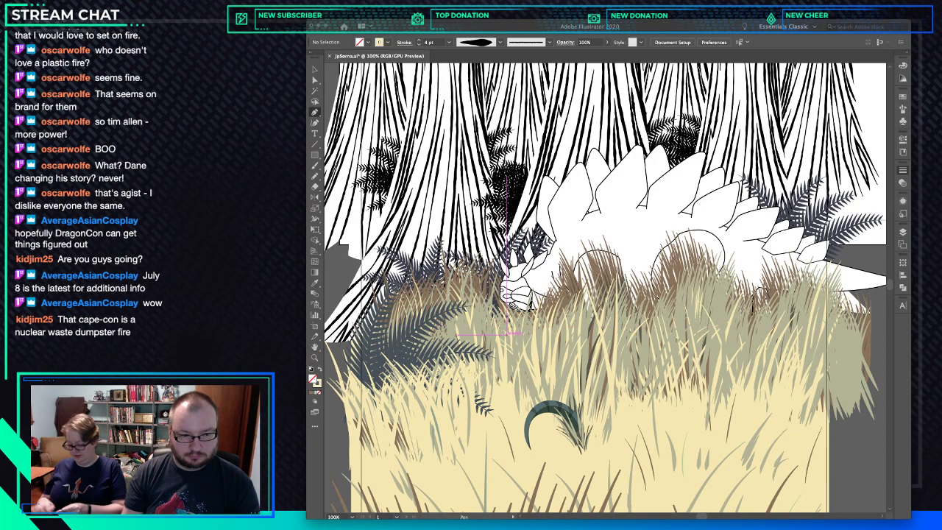
click(498, 318)
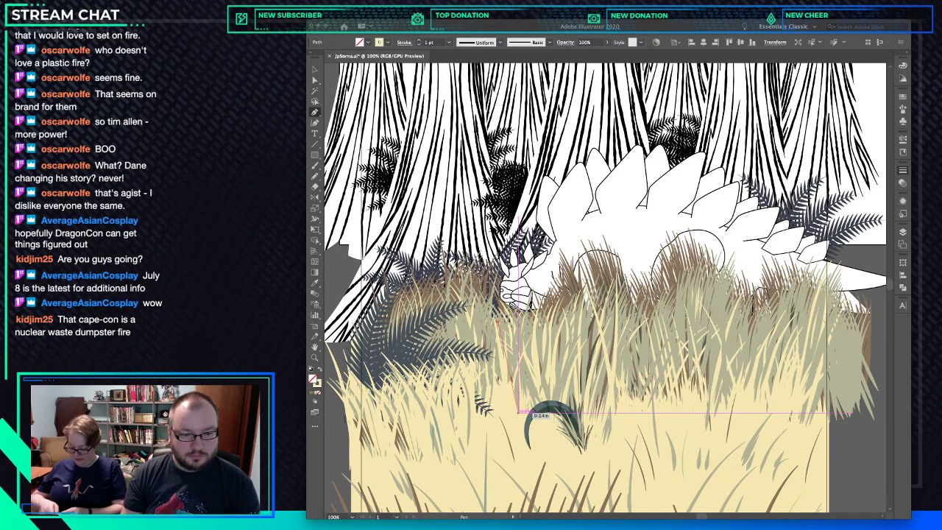
drag(523, 450, 544, 415)
key(i)
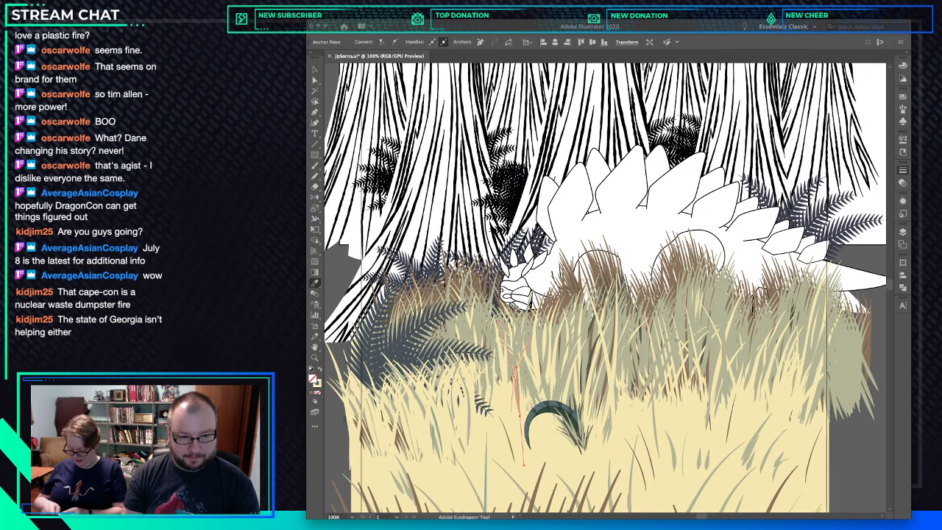
key(Delete)
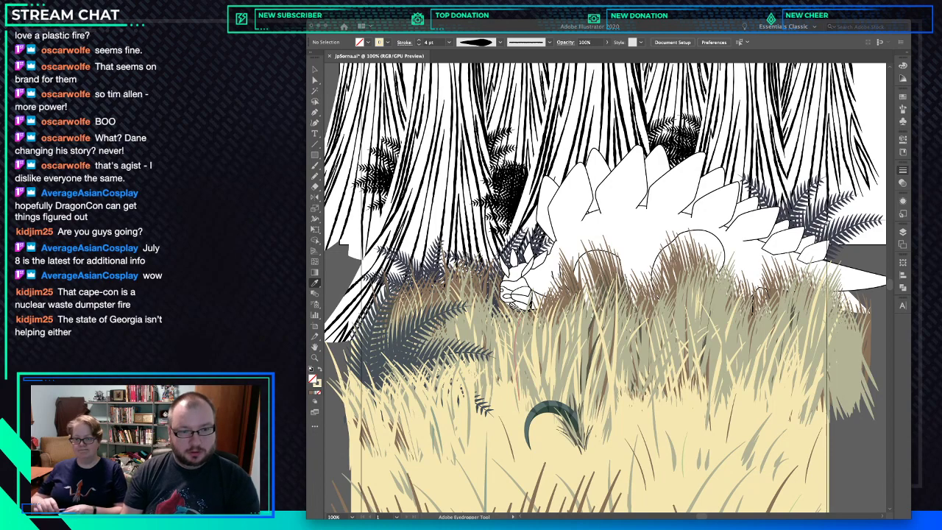
Select the grass blade at the upper fern frond's tip, copy a neighbouring blade's appearance onto it, and clear the selection.
key(p)
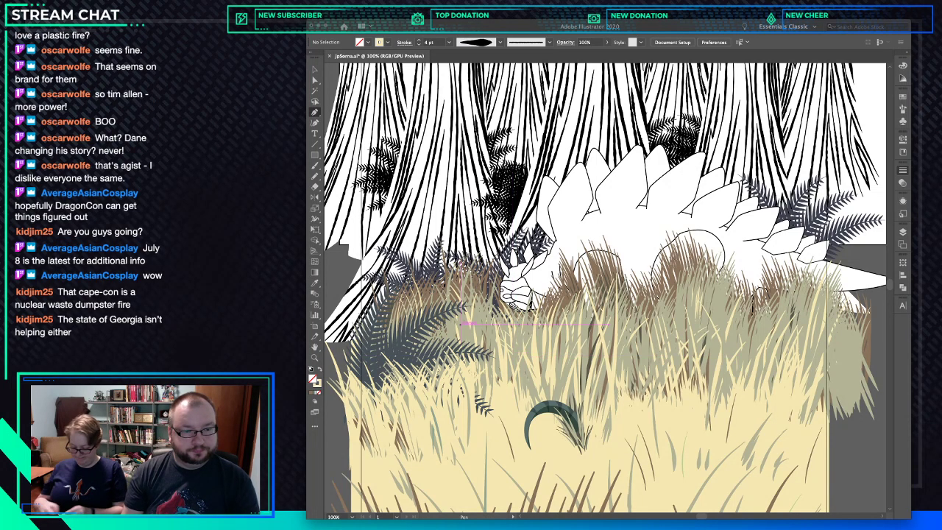
key(ctrl)
super+click(464, 328)
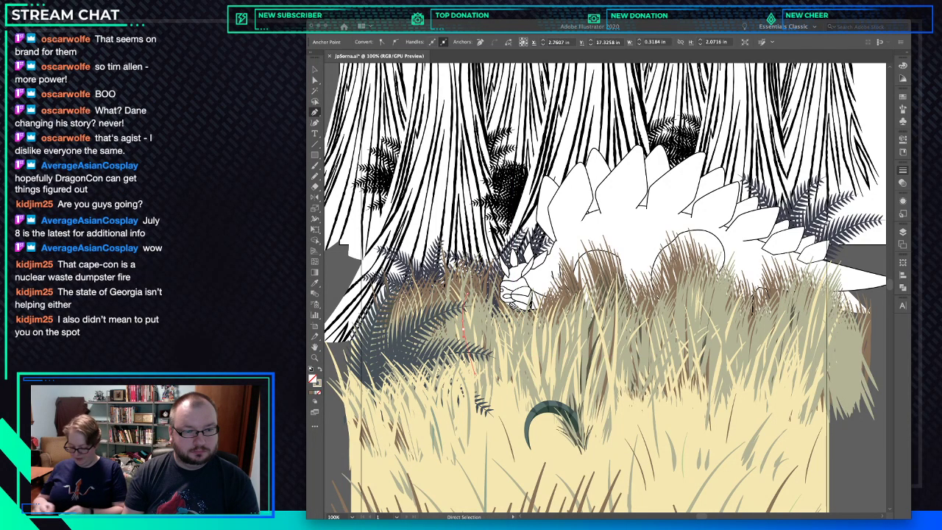
key(i)
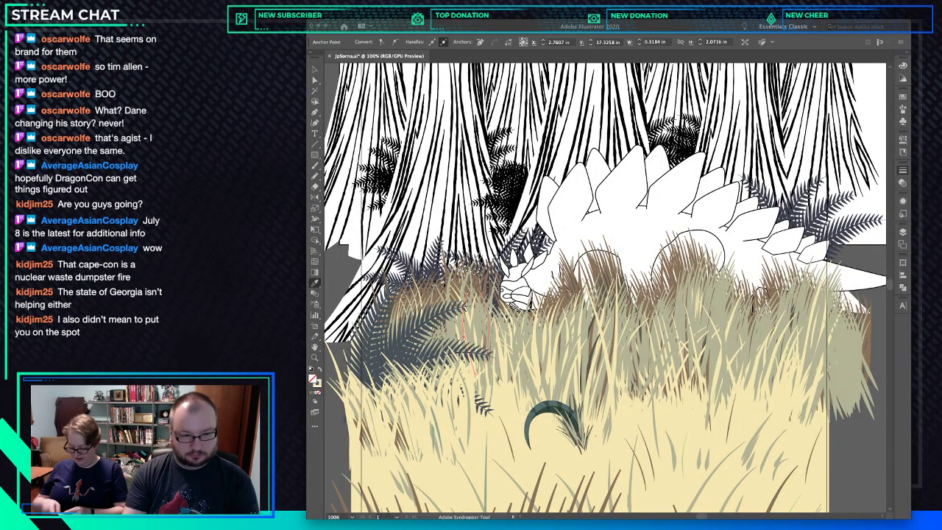
key(super)
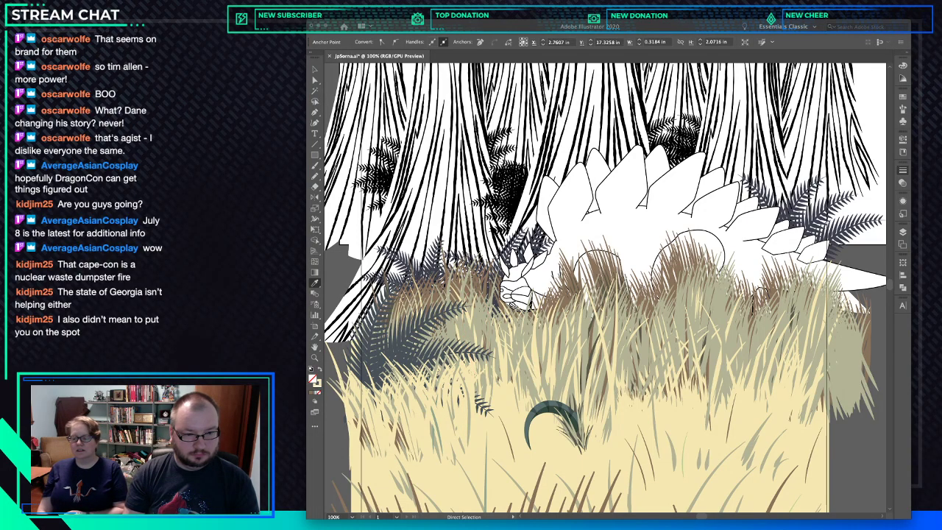
key(super+shift+a)
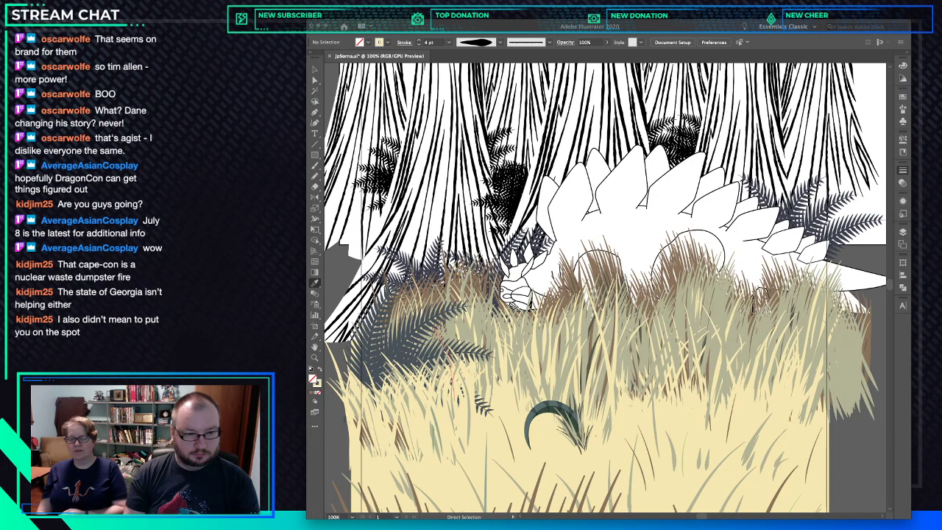
Restyle the long grass blade crossing the fern by sampling a neighbouring blade, and leave nothing selected.
super+click(433, 354)
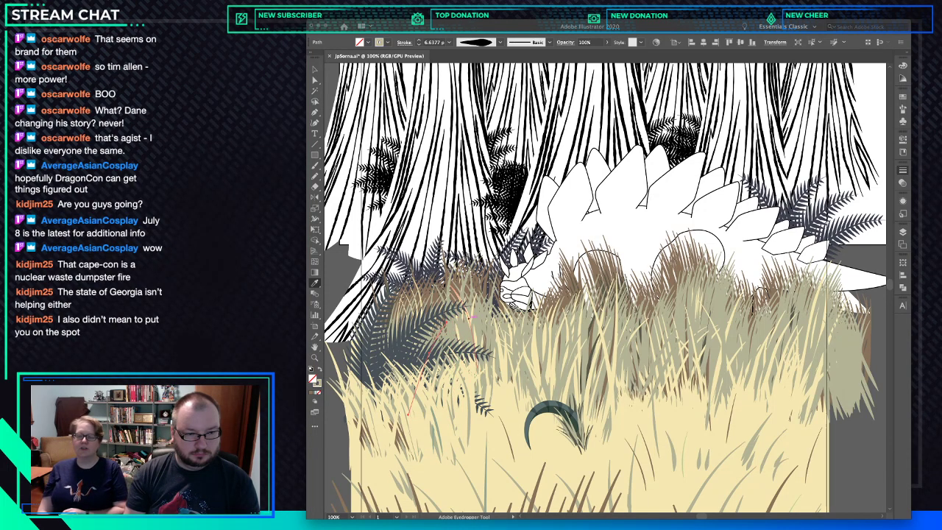
click(444, 324)
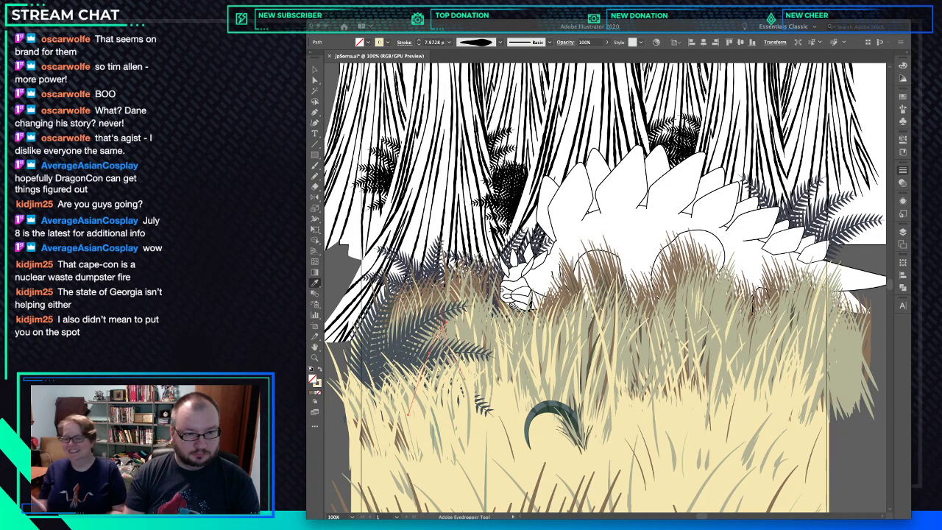
super+click(427, 329)
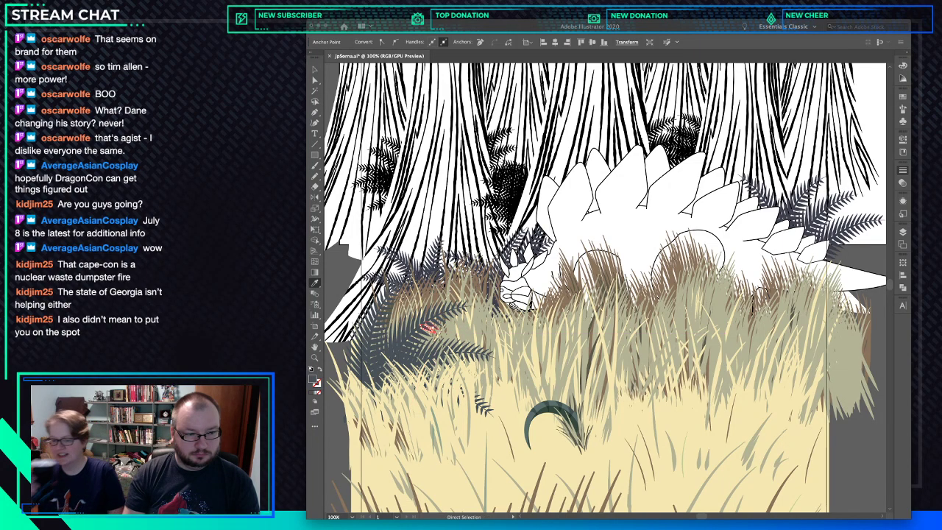
key(super+shift+a)
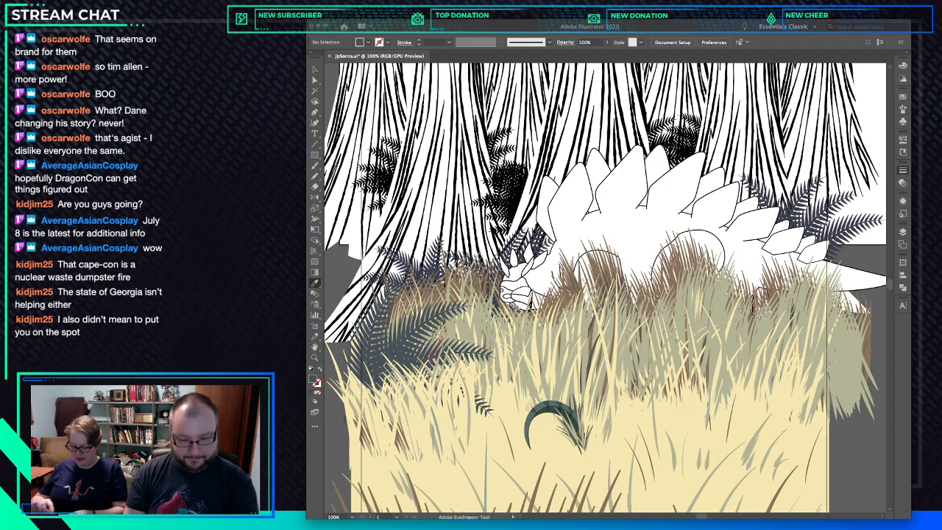
key(p)
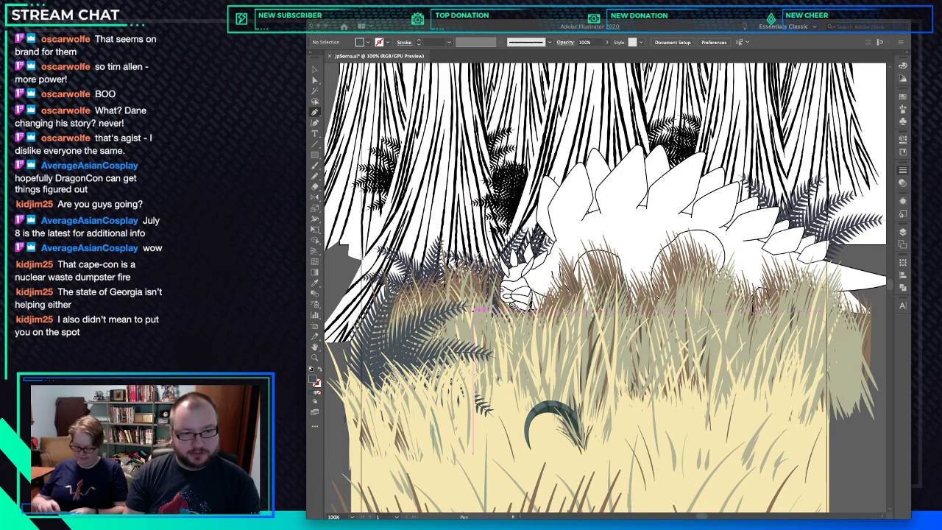
click(468, 331)
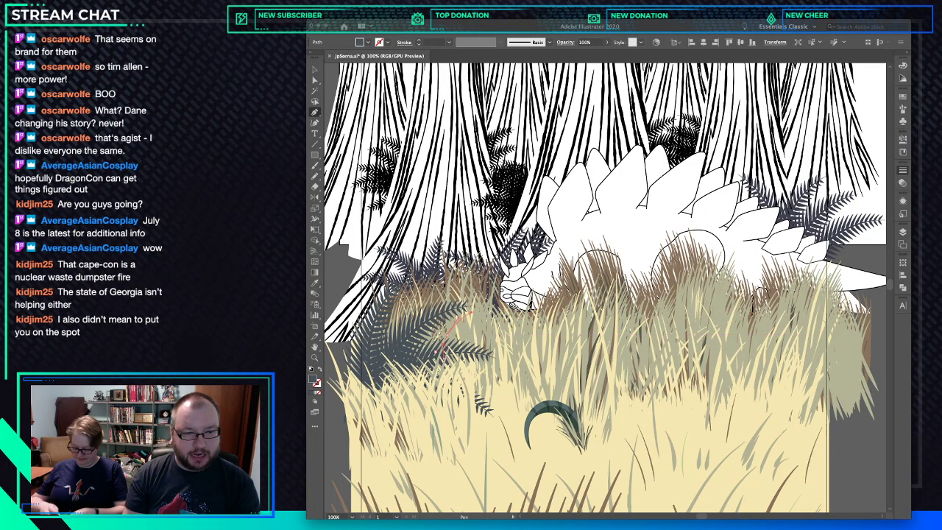
drag(443, 348, 439, 361)
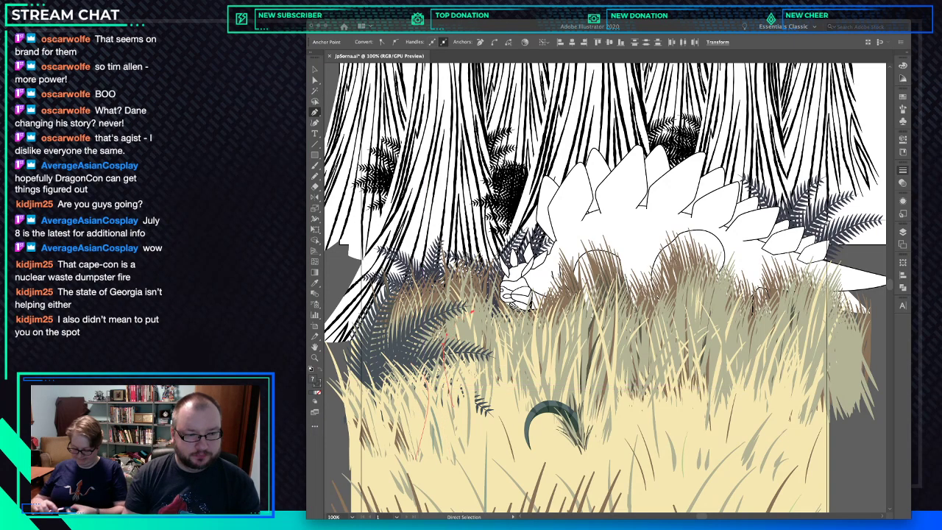
ctrl+click(471, 312)
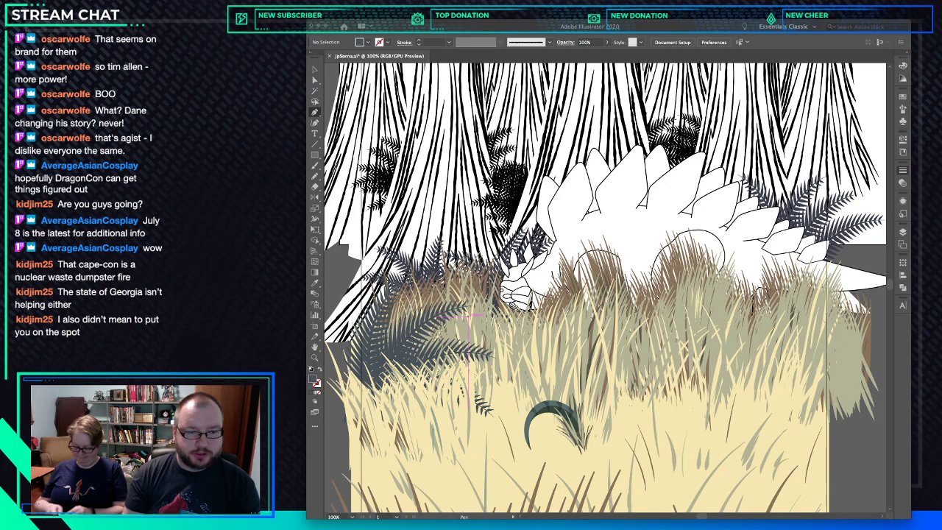
Draw a curved grass blade across the lower fern frond with the Pen tool and copy a nearby grass blade's appearance onto it.
click(475, 311)
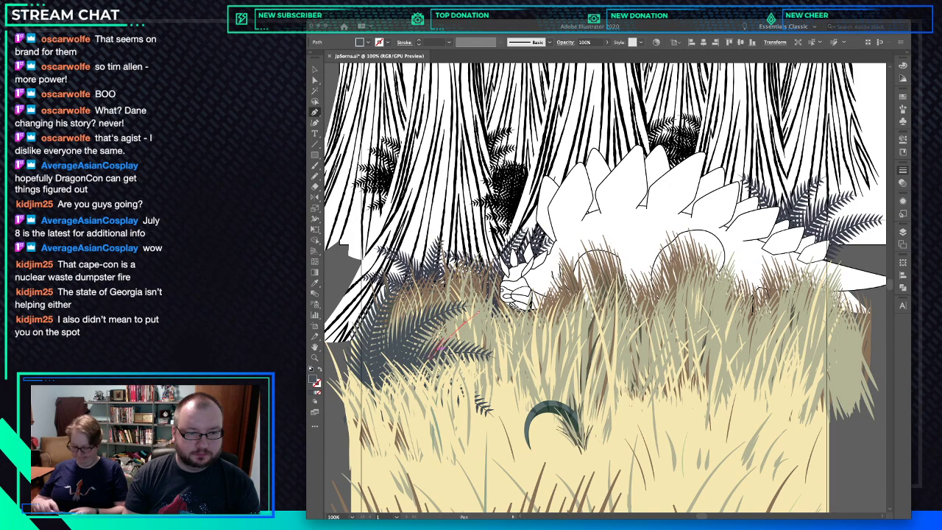
mouse_move(430, 399)
mouse_down()
mouse_move(442, 385)
mouse_move(434, 399)
mouse_up()
key(i)
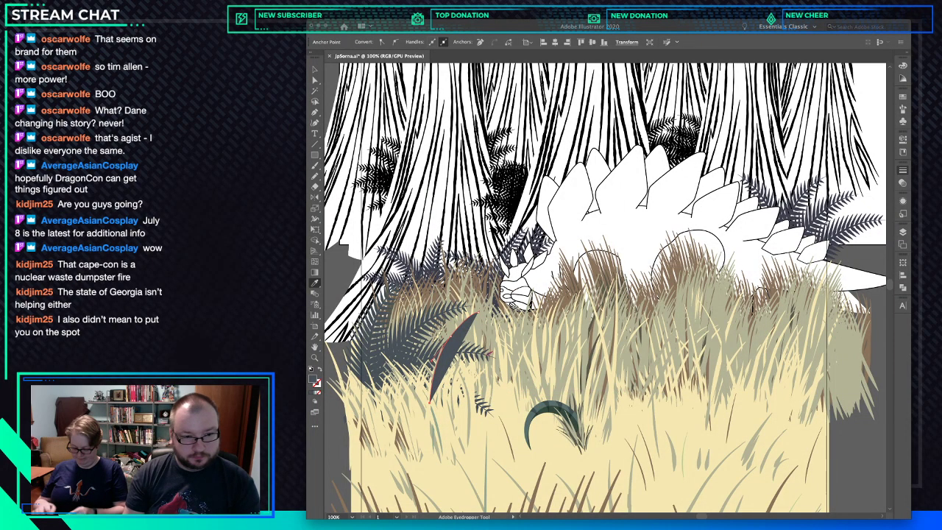
click(525, 345)
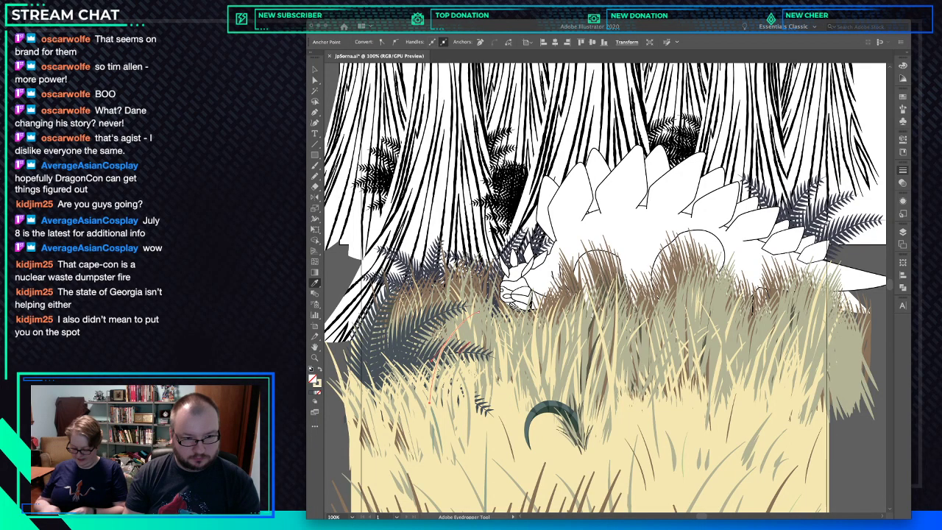
key(v)
key(a)
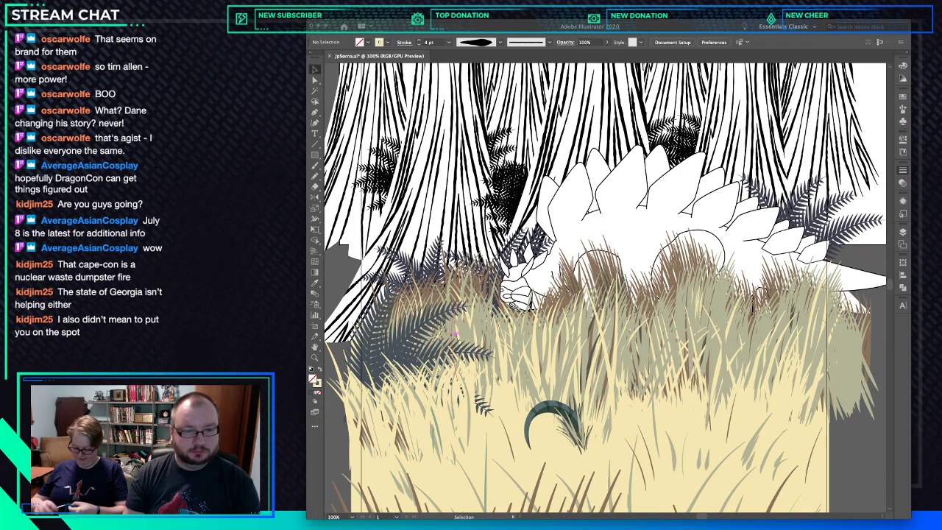
click(471, 331)
key(v)
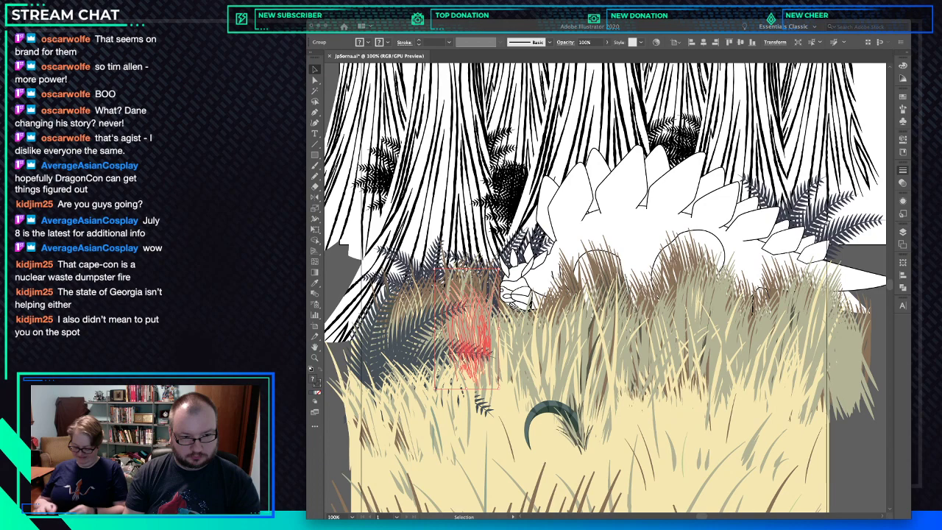
double_click(457, 338)
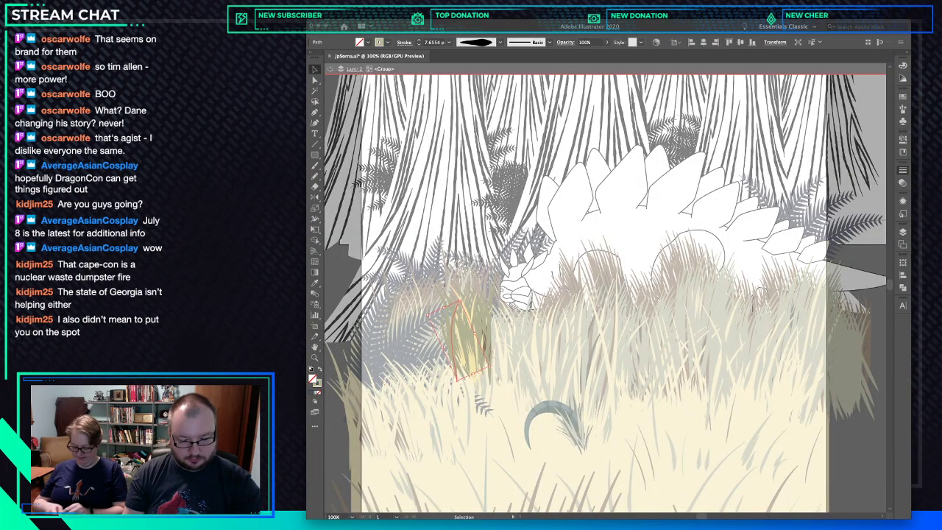
key(a)
key(v)
click(440, 361)
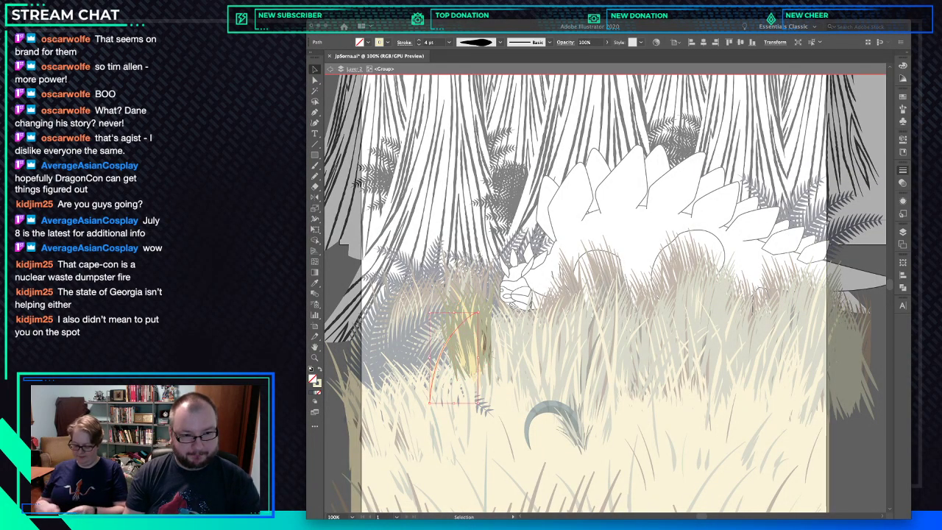
key(Escape)
key(a)
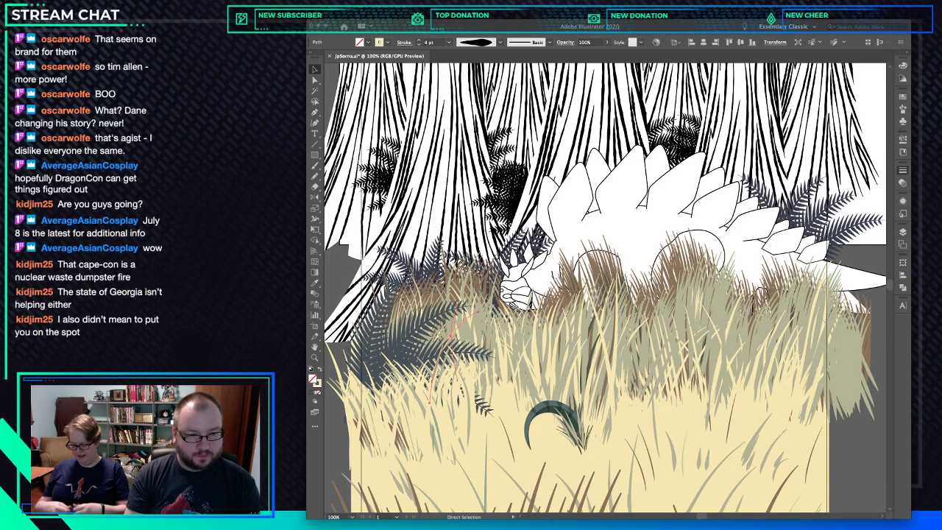
key(v)
key(ctrl+shift+a)
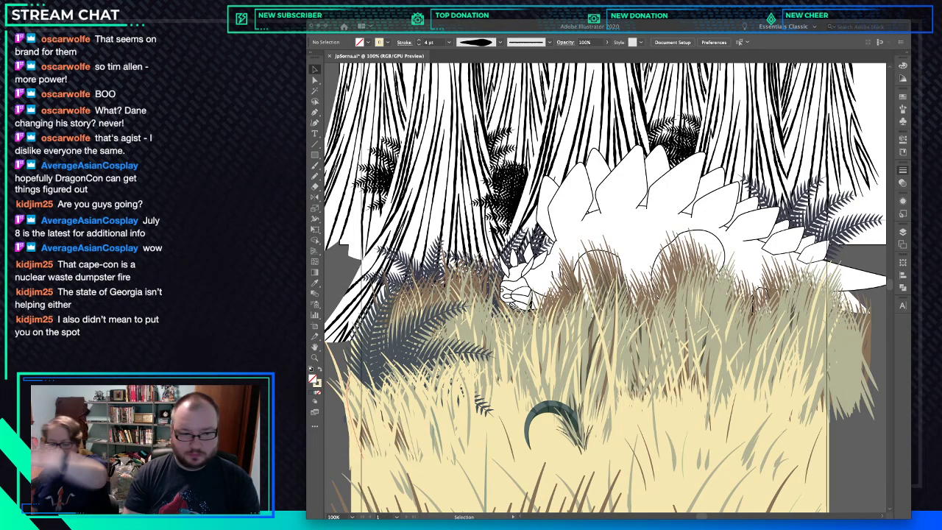
Draw a long, nearly vertical grass blade from the fern's lower fronds into the pale grass and copy a nearby blade's appearance onto it.
scroll(603, 286, down, 2)
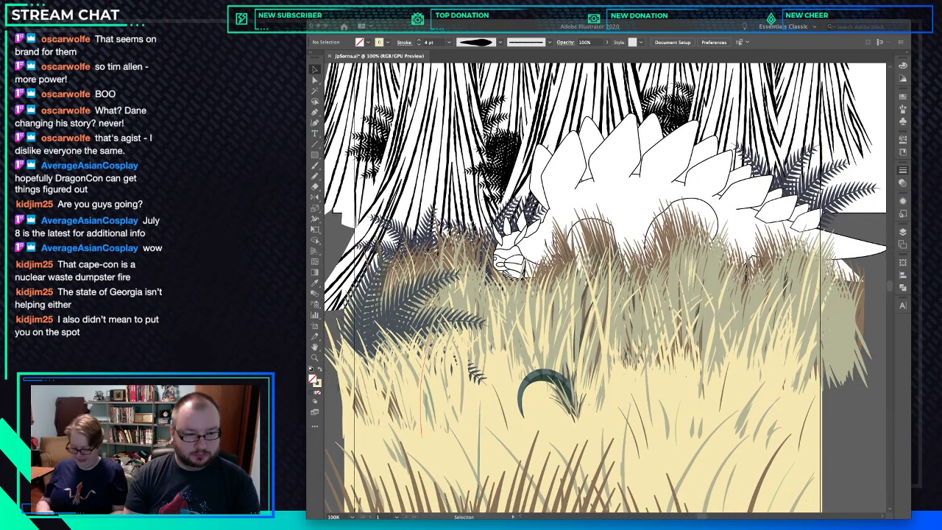
key(p)
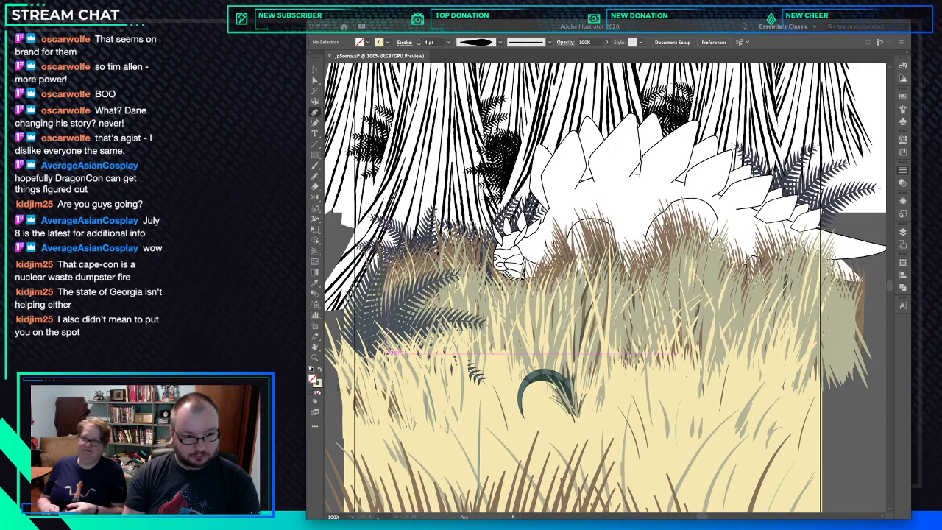
click(397, 328)
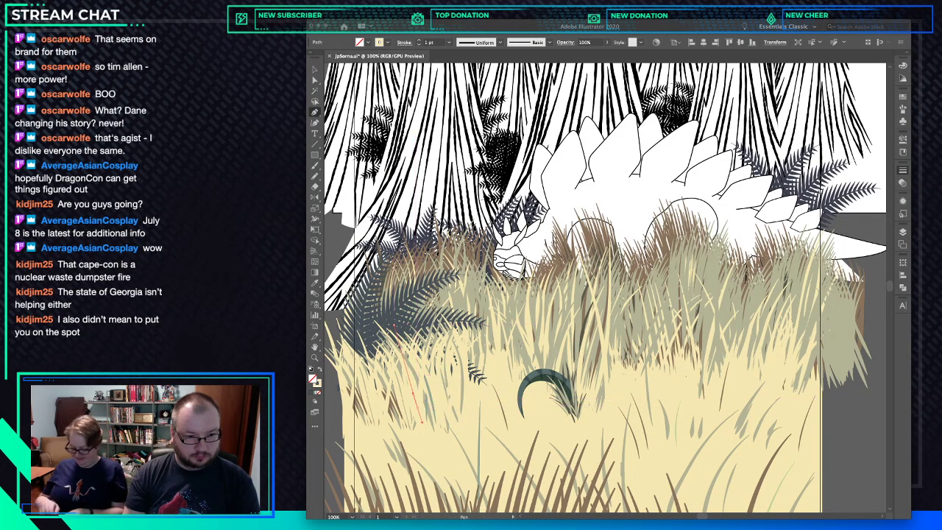
click(421, 438)
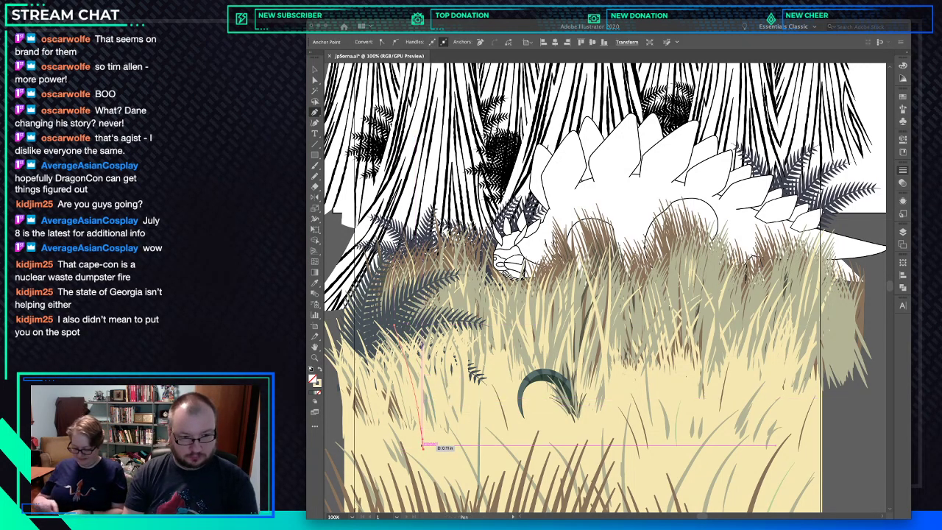
key(i)
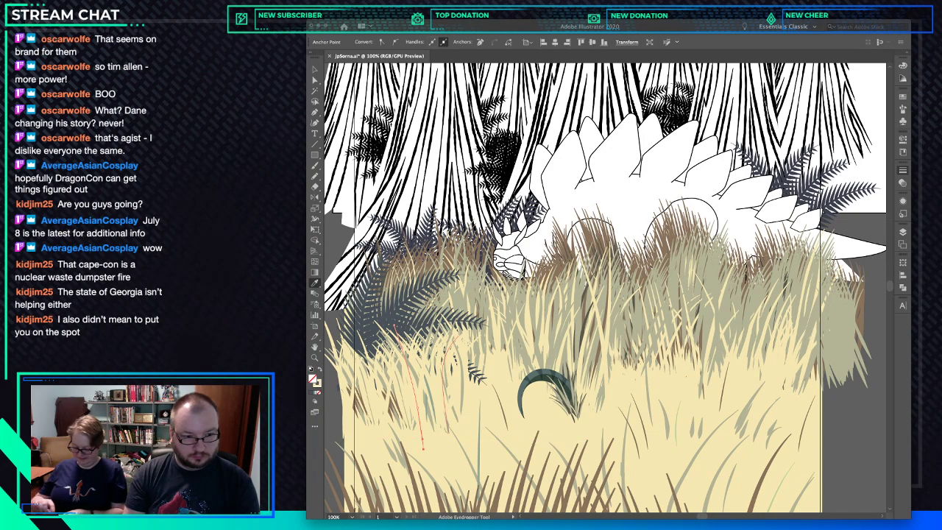
click(439, 390)
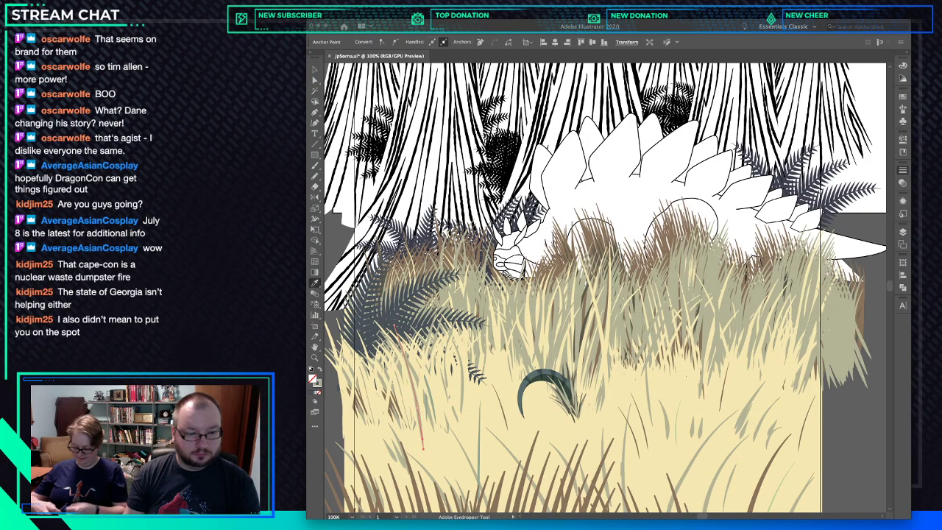
key(v)
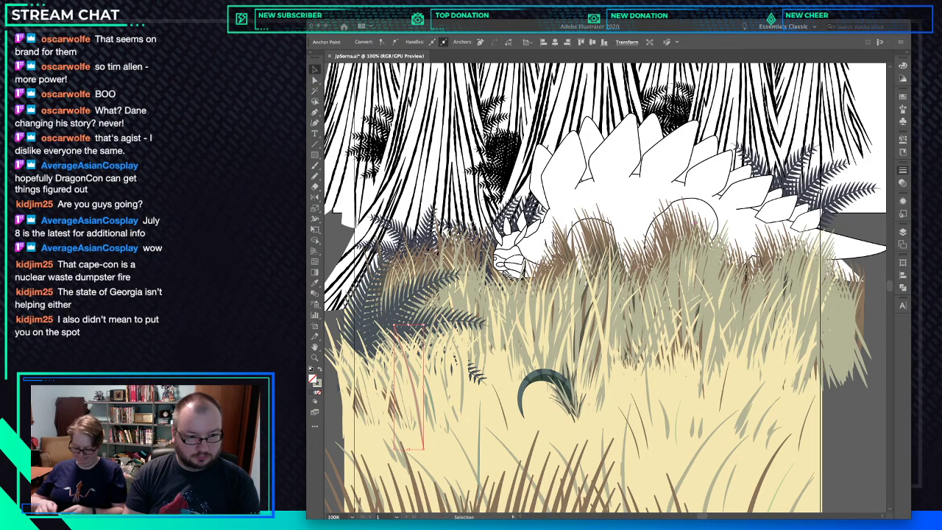
key(ctrl+shift+a)
Select the new long grass blade below the fern and cut it from the artwork.
key(a)
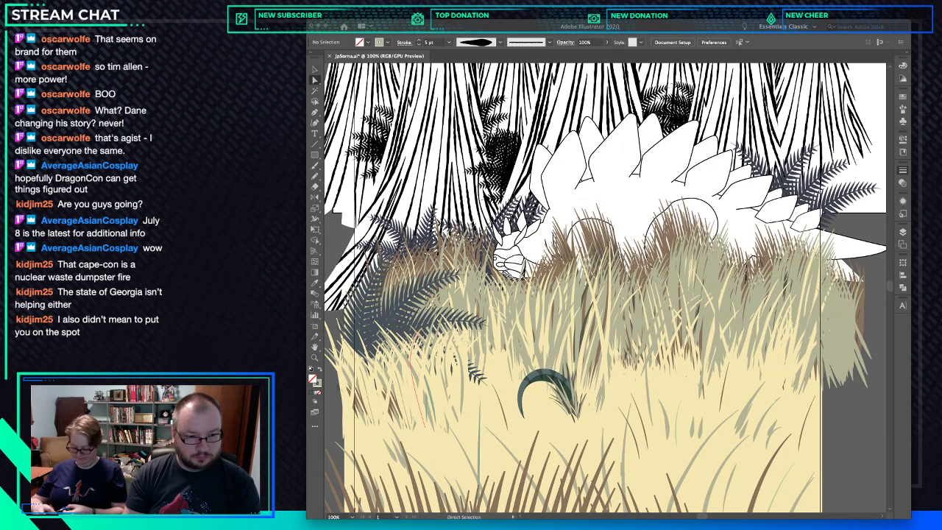
click(425, 445)
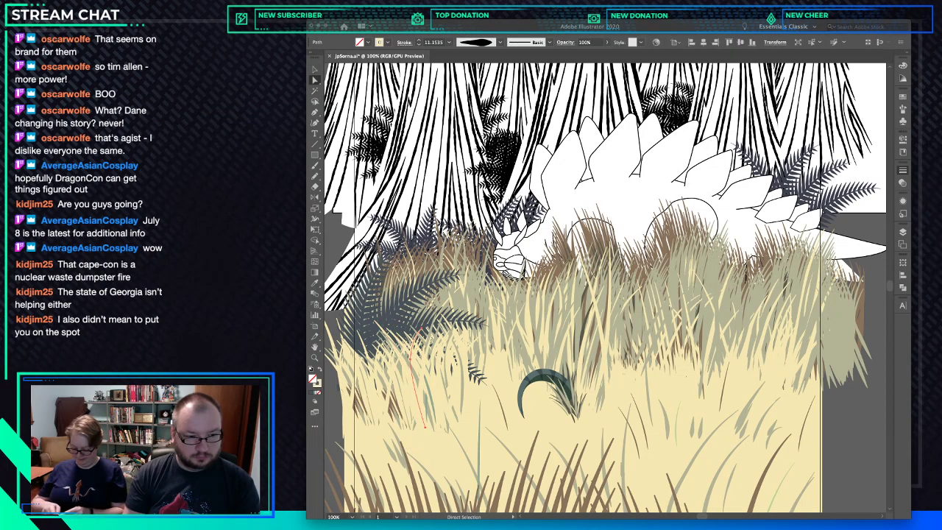
key(v)
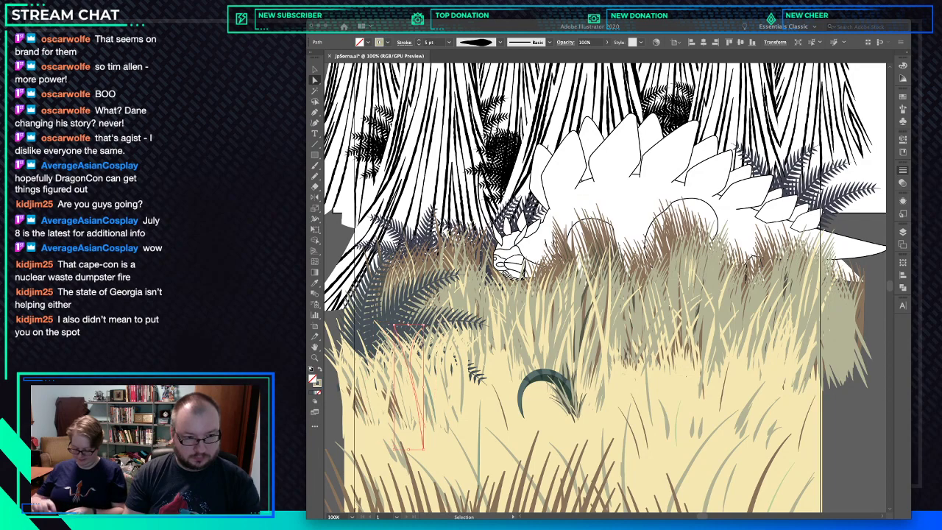
key(super+x)
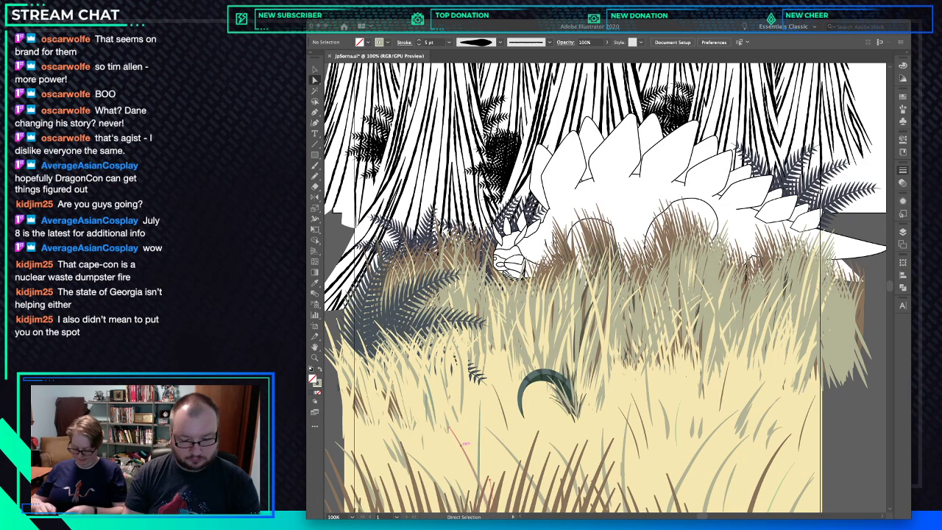
Draw a short diagonal grass blade in the pale grass below the fern, give it a brown blade's 2 pt stroke, and deselect it.
key(p)
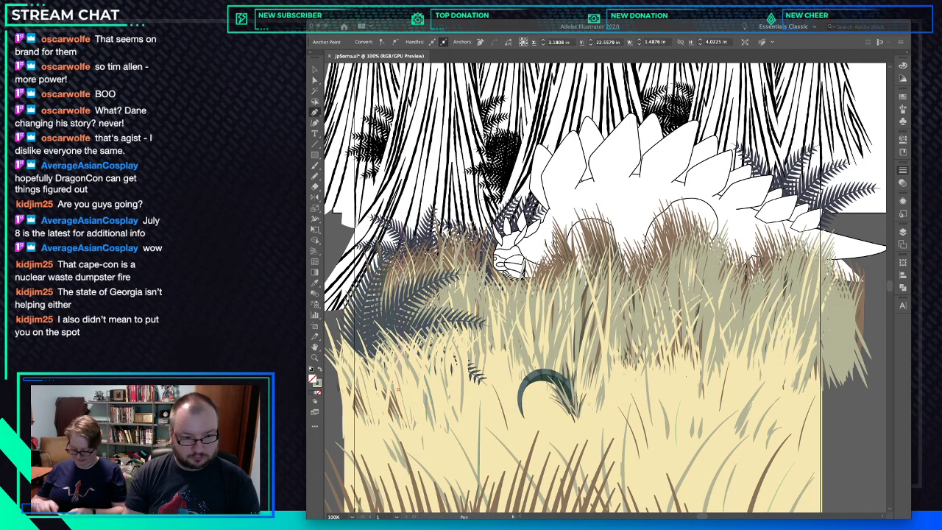
click(397, 389)
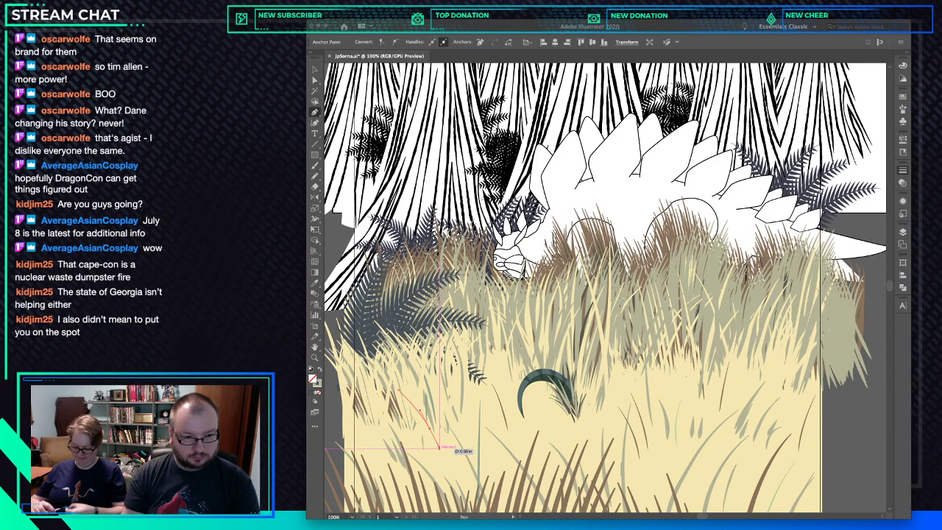
click(440, 447)
key(i)
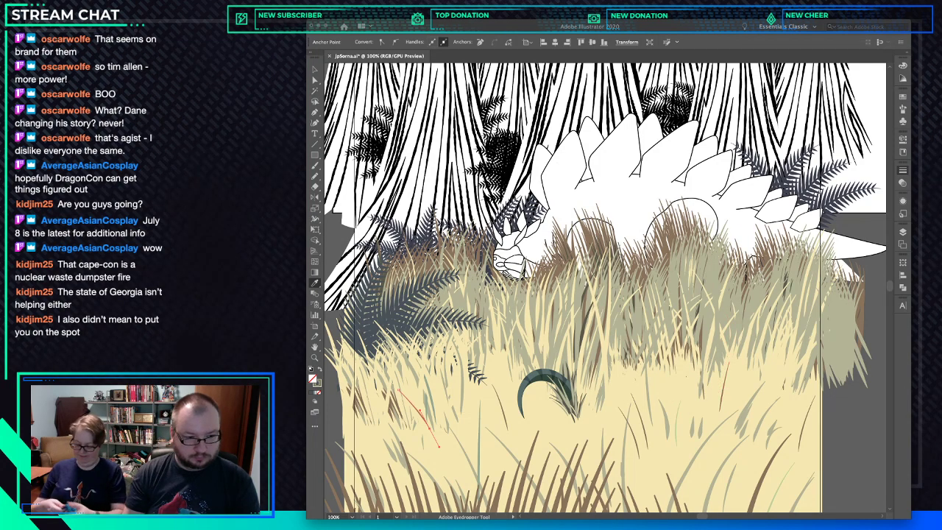
key(super+shift+a)
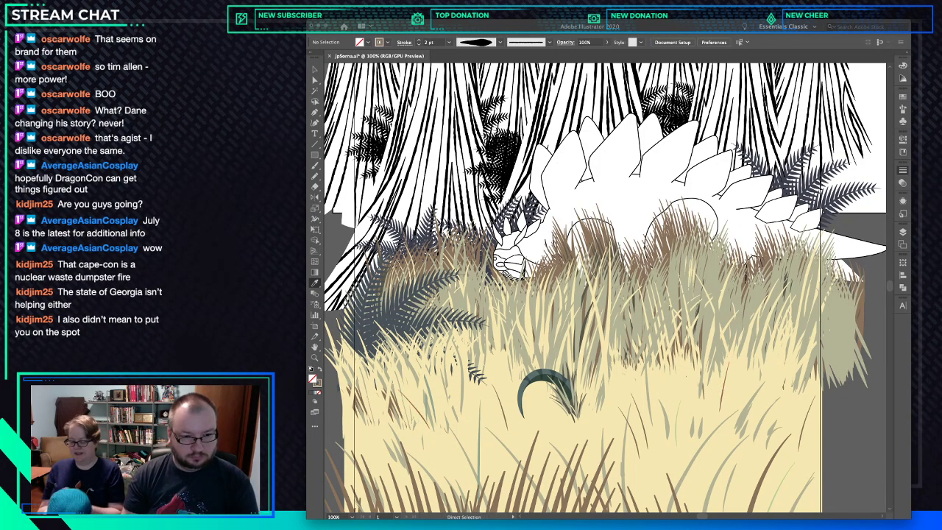
Draw a short curved grass blade between the small fern sprig and the curved leaf, give it a nearby blade's 4 pt stroke, and deselect it.
key(p)
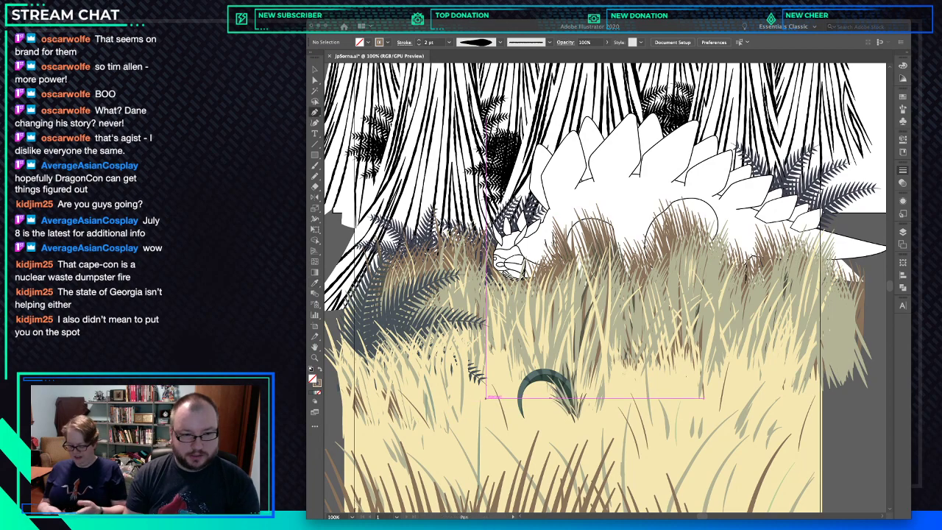
click(499, 368)
drag(487, 398, 485, 414)
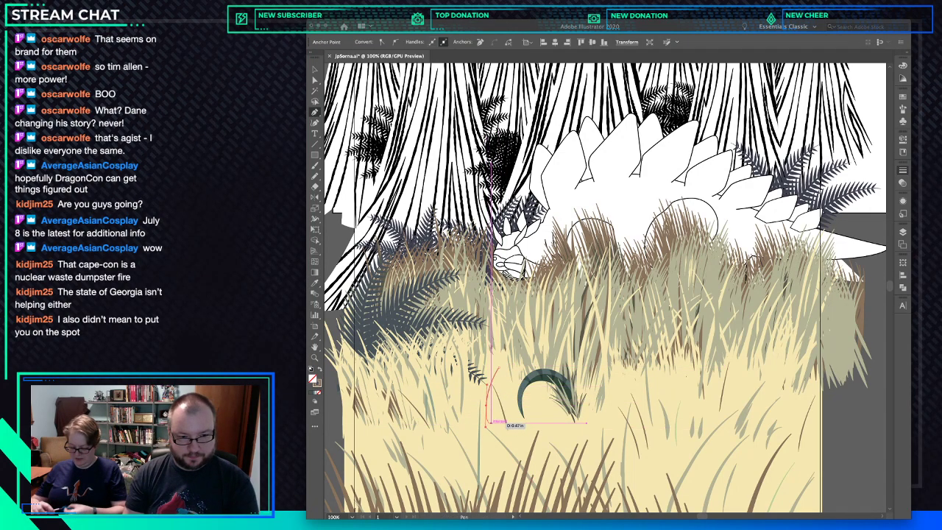
key(i)
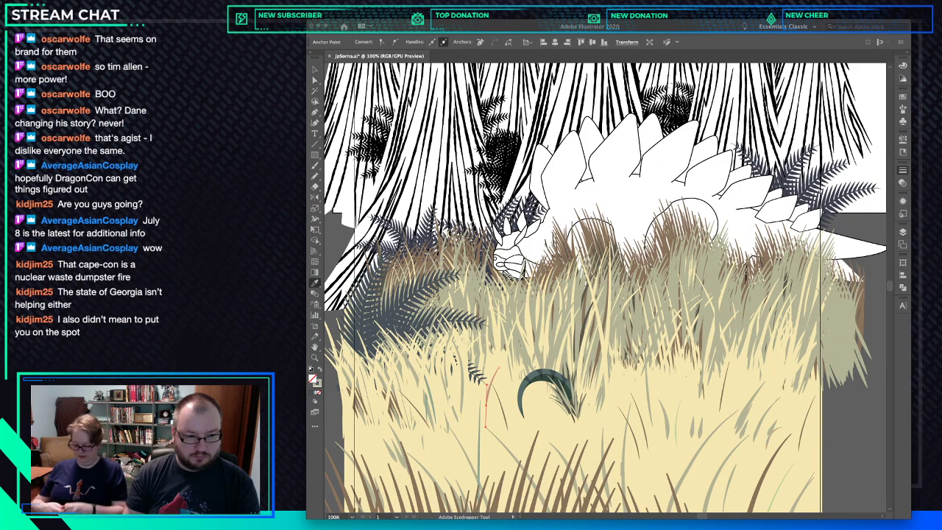
key(a)
key(super+shift+a)
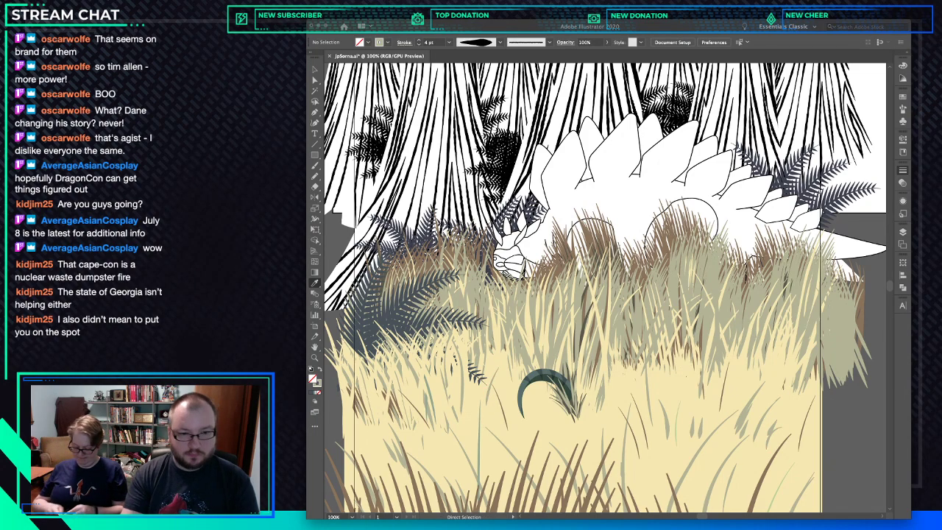
Review the whole illustration and examine individual grass blades below the dinosaur's body, leaving nothing selected.
key(super+0)
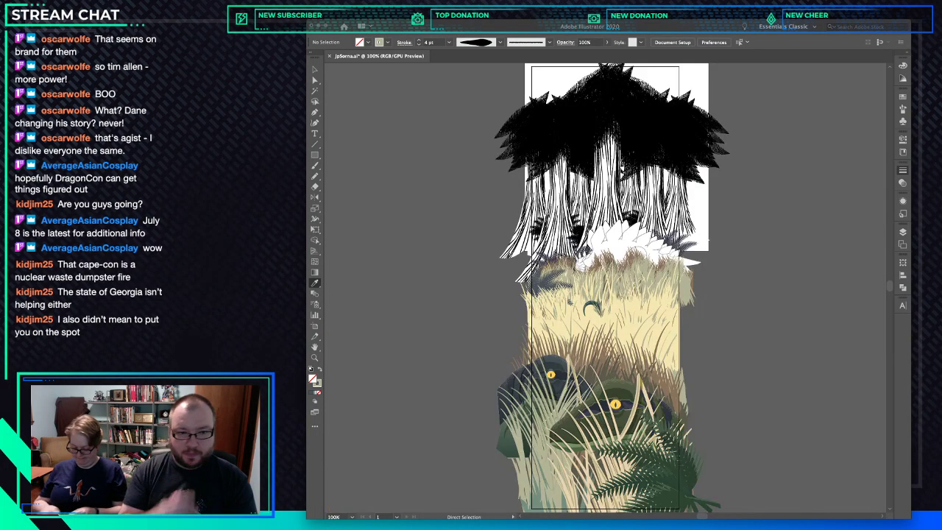
key(i)
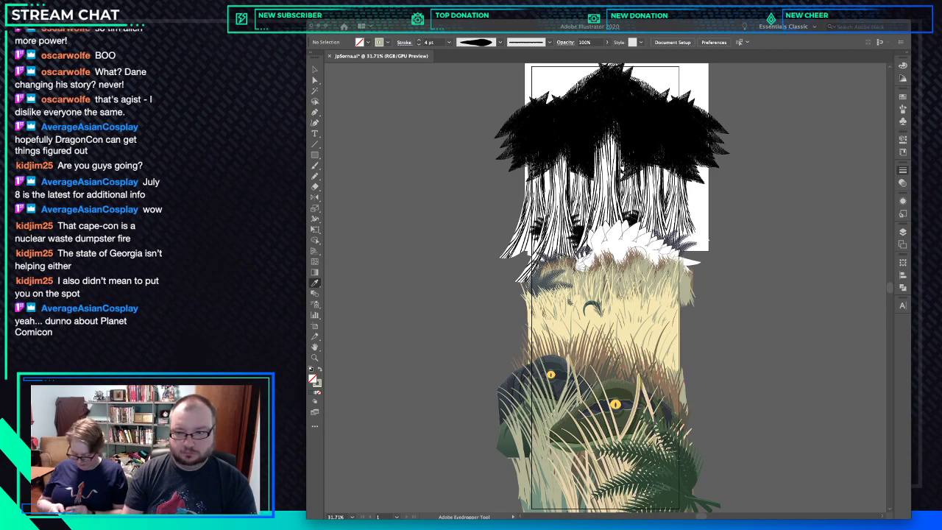
key(super+space)
drag(632, 268, 684, 272)
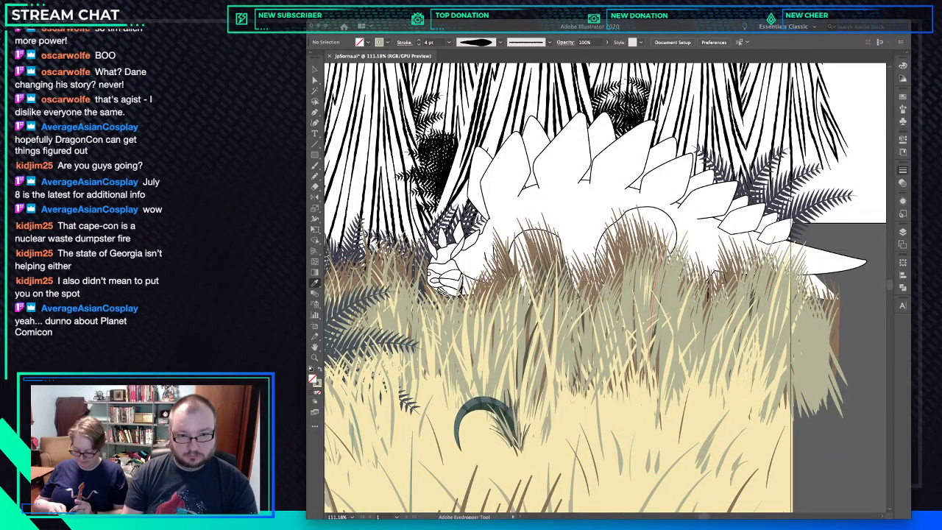
key(v)
click(691, 311)
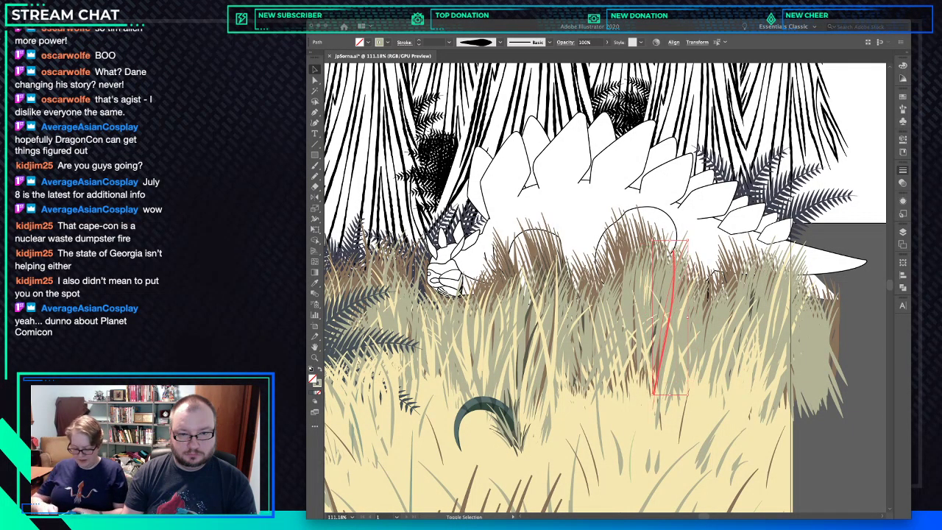
shift+click(679, 376)
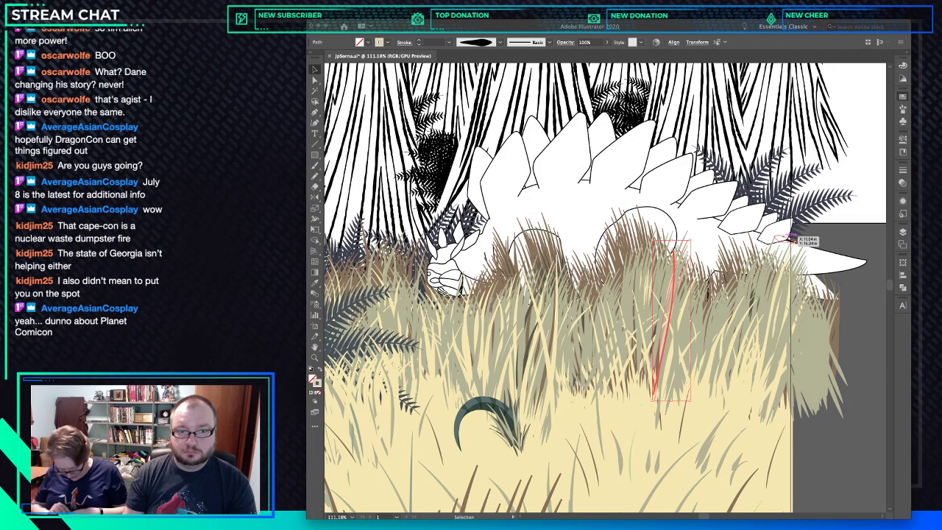
click(820, 236)
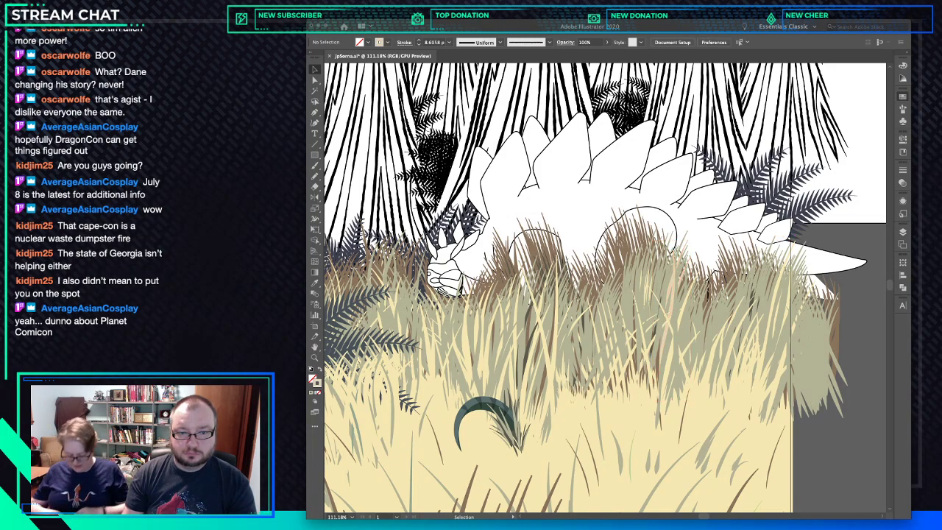
click(665, 342)
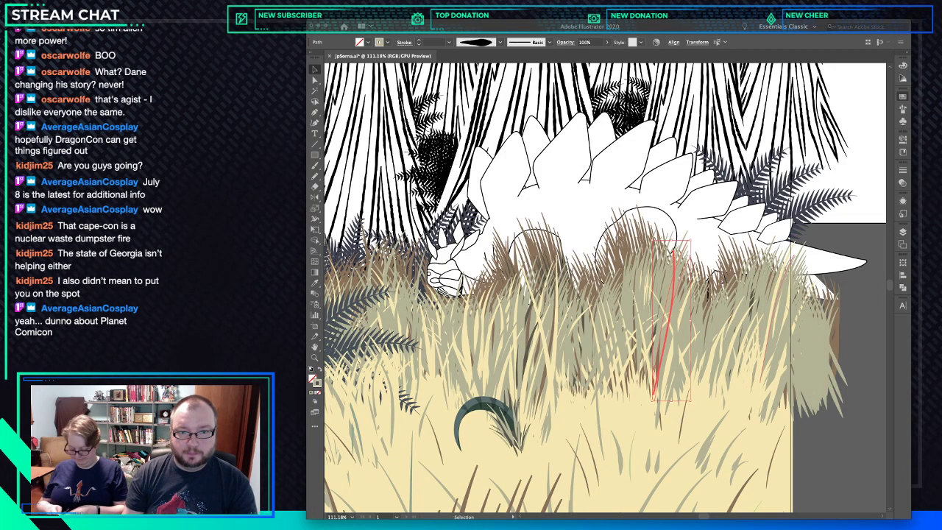
key(ctrl+shift+a)
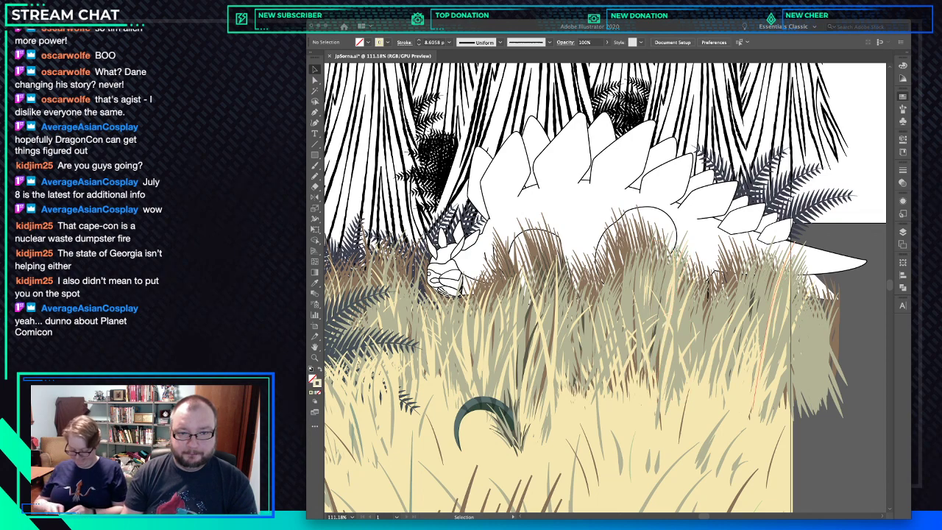
click(657, 283)
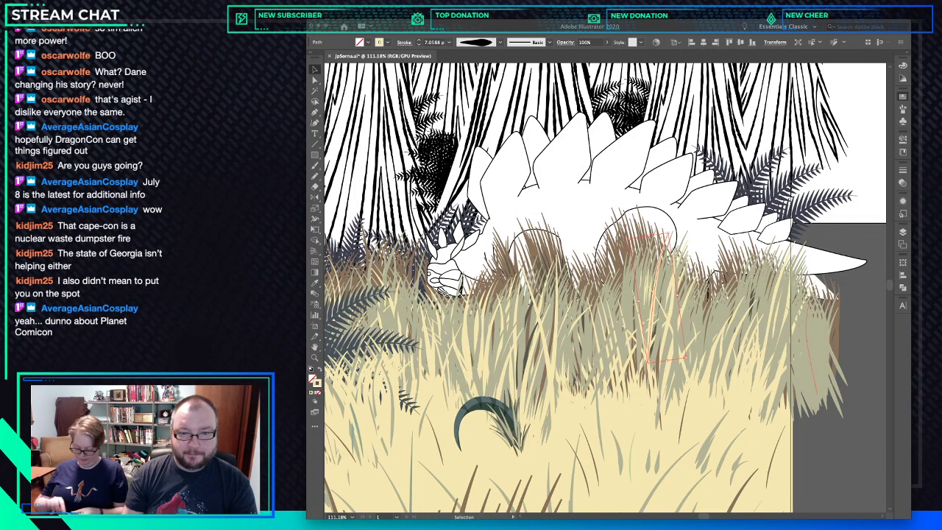
key(ctrl+shift+a)
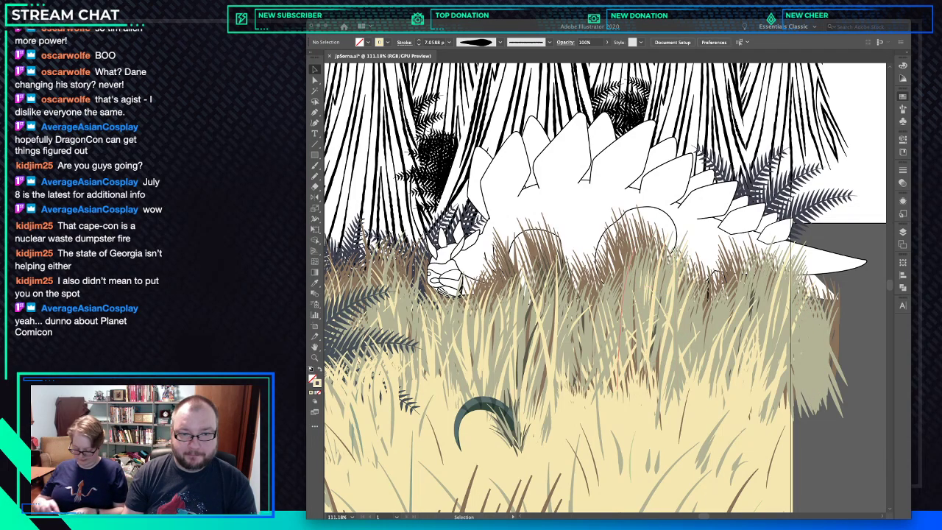
Delete three sage grass blades one at a time from the tall grass below the dinosaur's hind leg.
click(630, 329)
key(Delete)
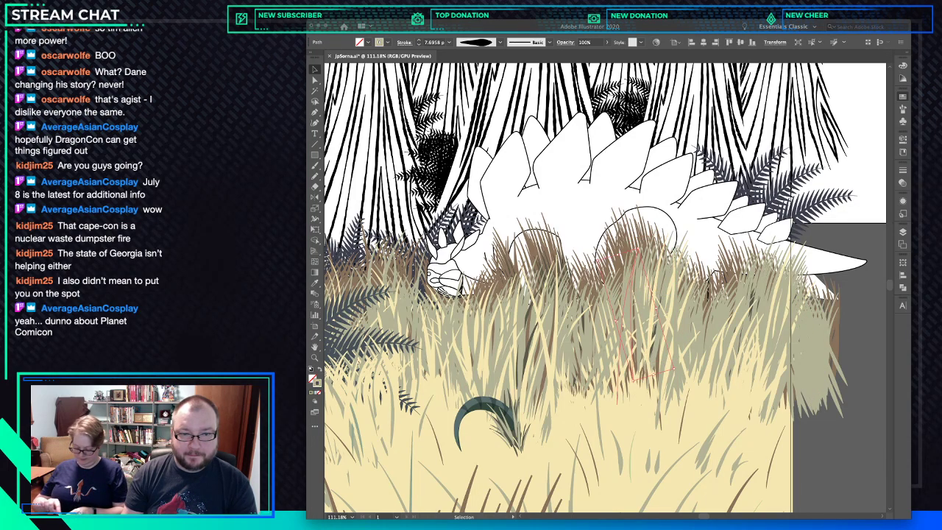
click(619, 360)
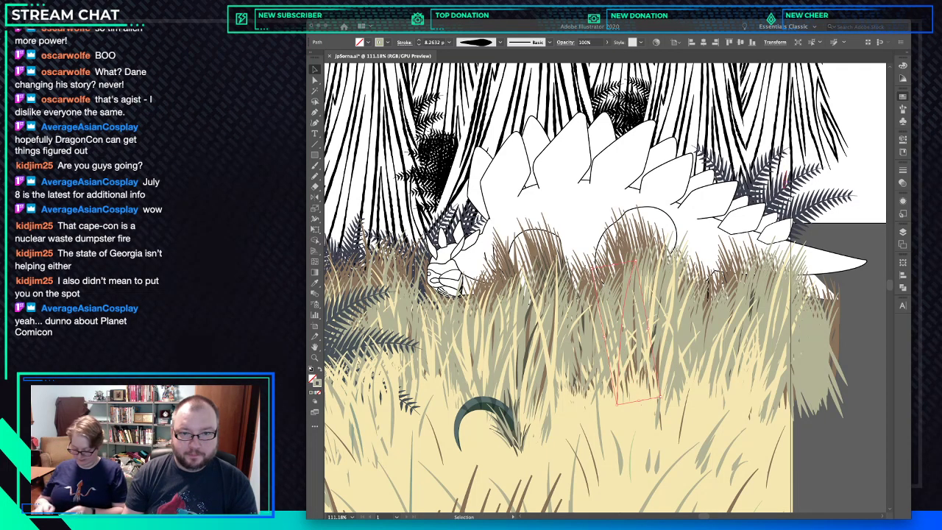
key(Delete)
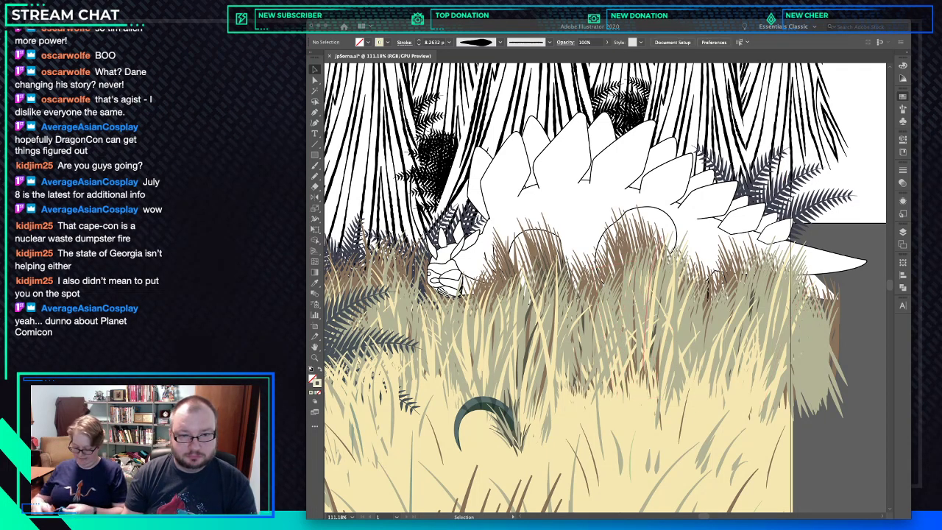
click(618, 336)
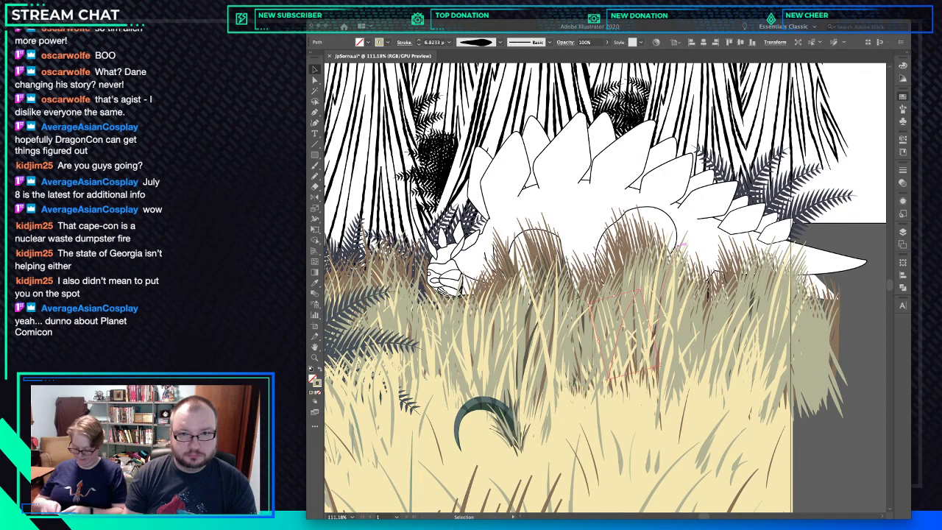
key(Delete)
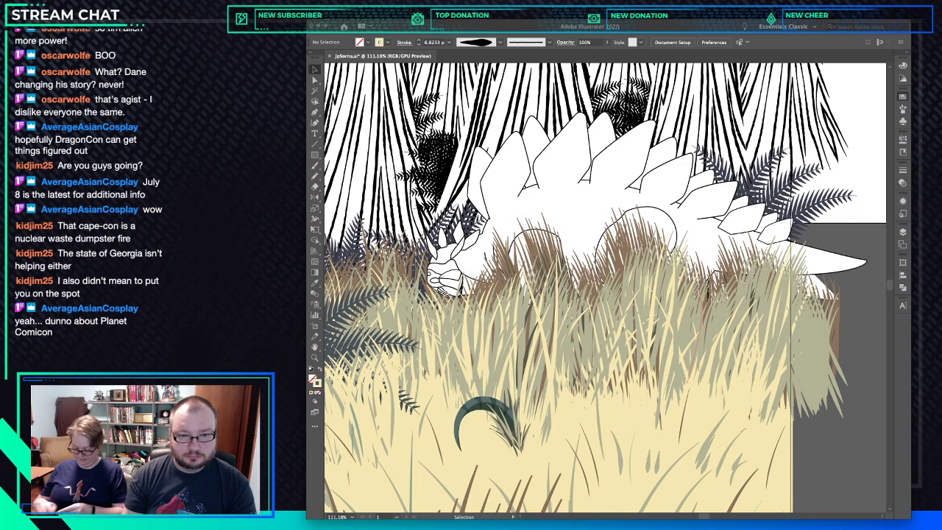
Check two individual grass blades below the base of the dinosaur's tail, leaving nothing selected.
click(698, 335)
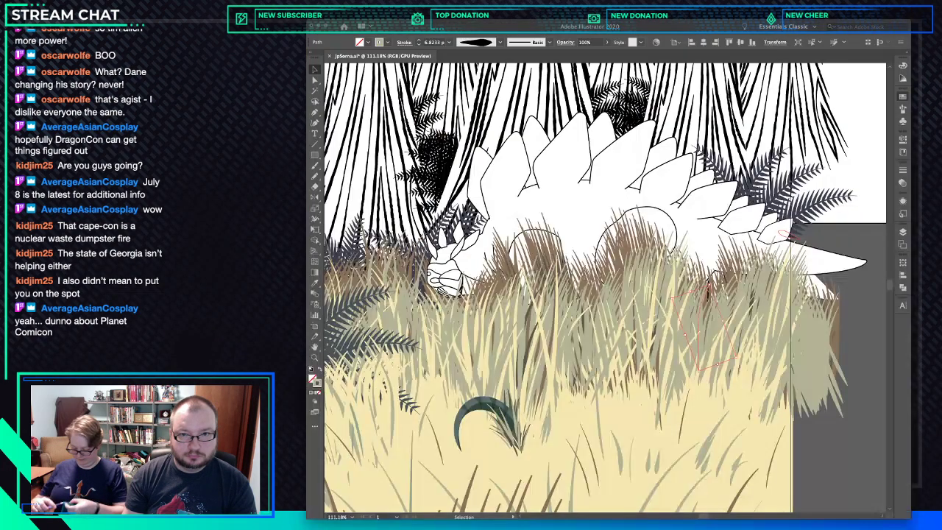
click(798, 187)
click(846, 305)
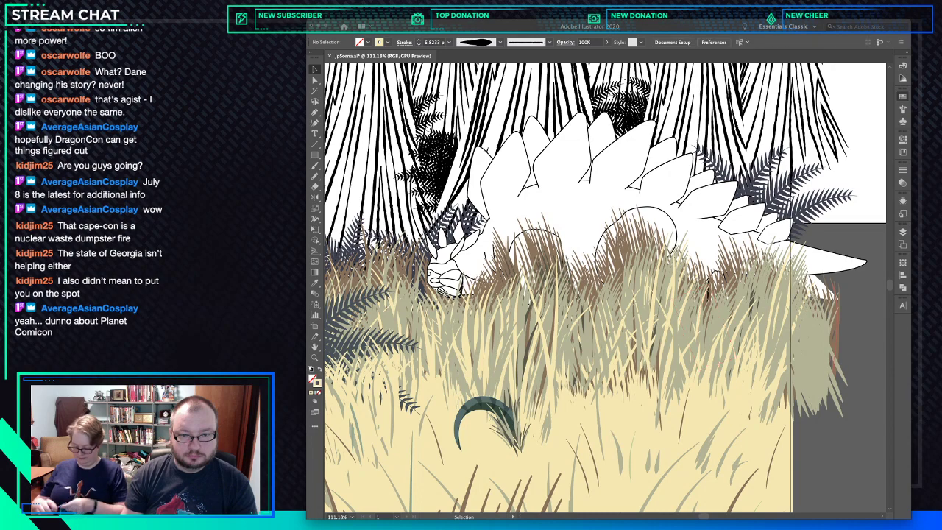
click(692, 308)
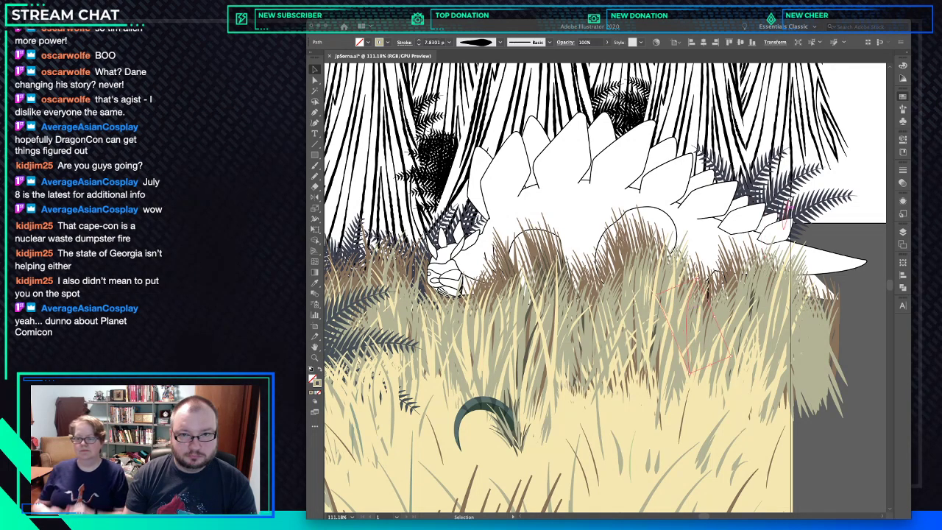
click(830, 233)
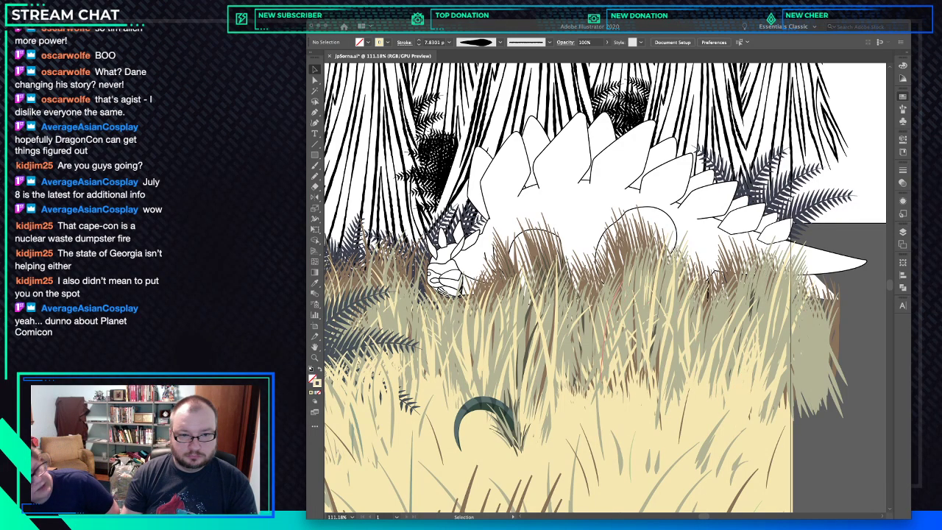
Change the stroke colour of the sage grass blade below the dinosaur's belly.
click(601, 324)
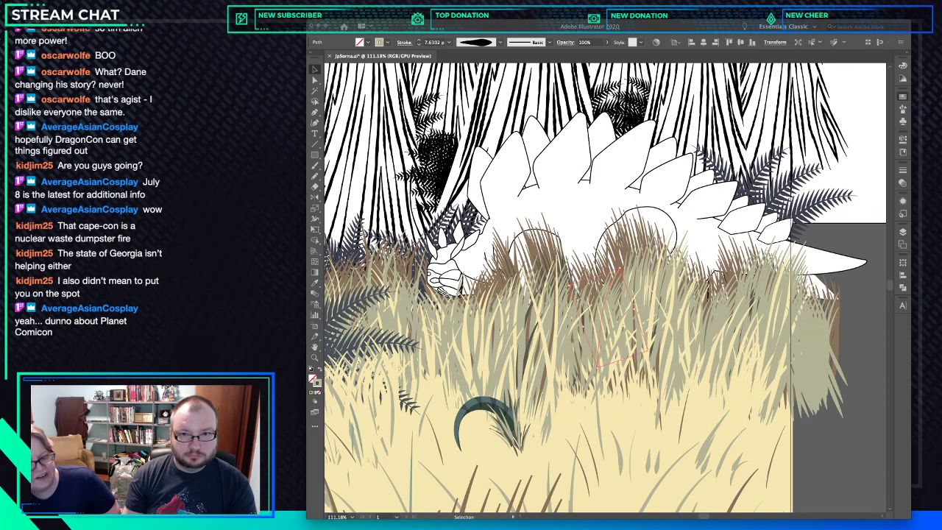
click(817, 151)
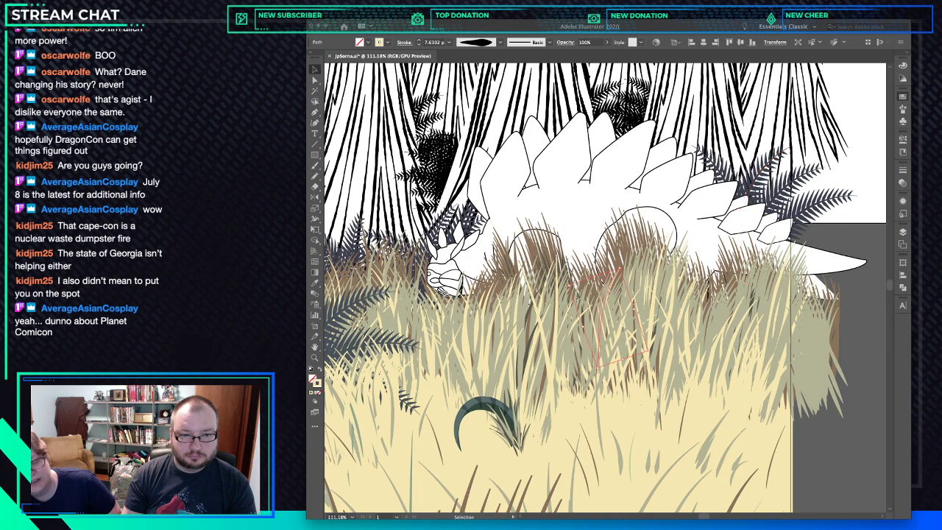
click(595, 333)
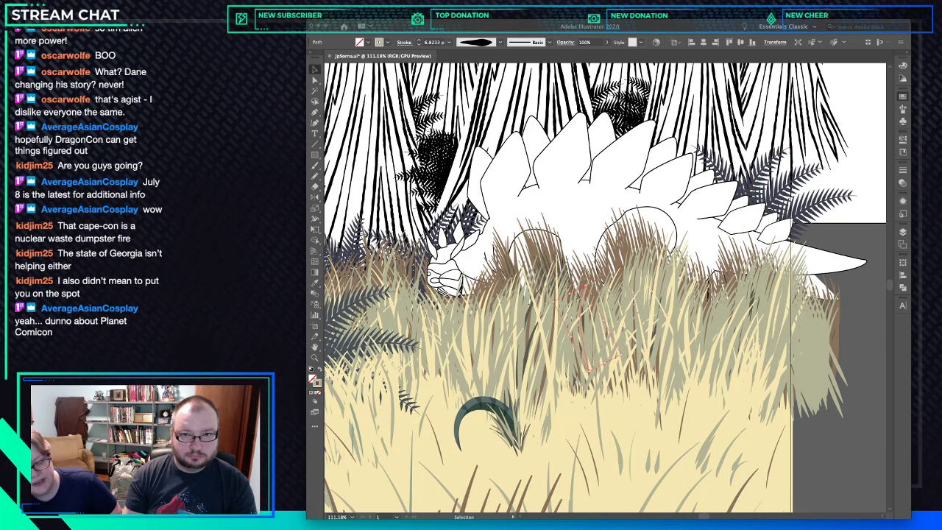
click(816, 151)
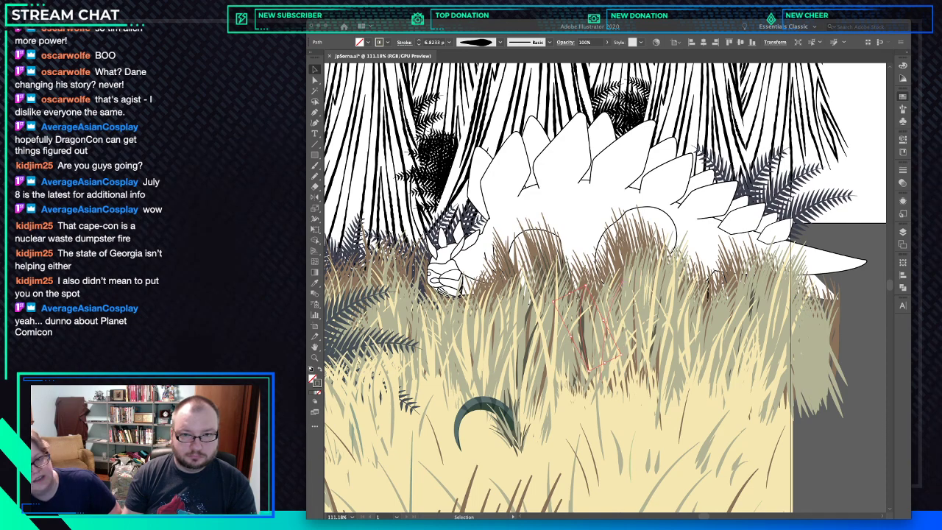
Examine long grass blades from the hind leg to the neck, selecting neighbouring ones together, and clear the selection.
click(618, 333)
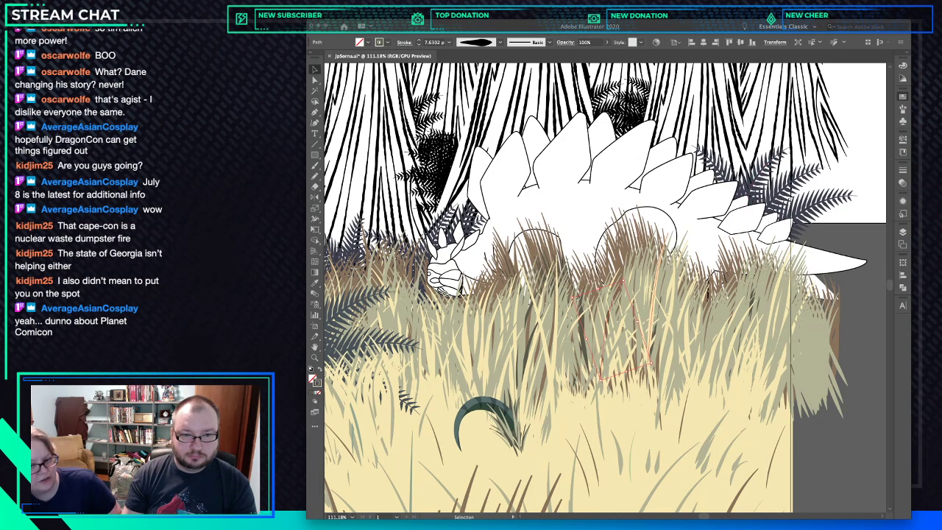
click(620, 259)
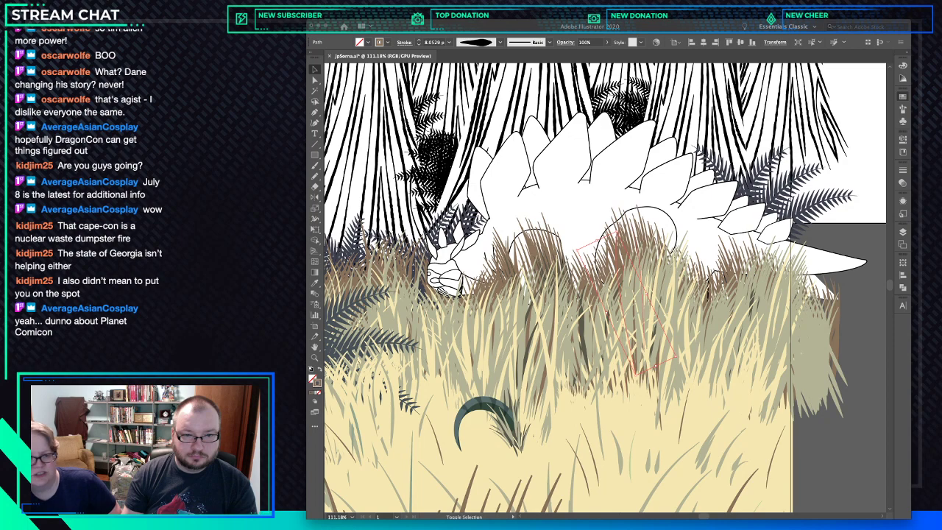
shift+click(638, 306)
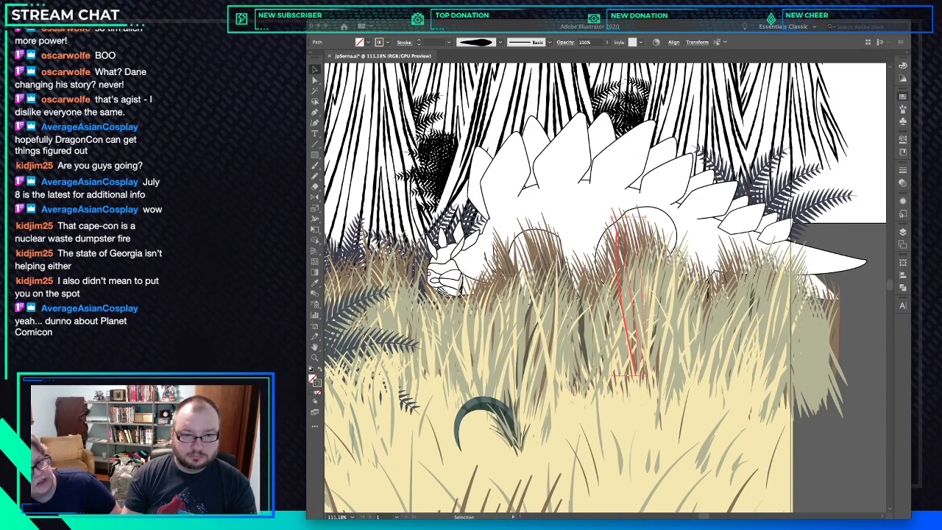
click(596, 276)
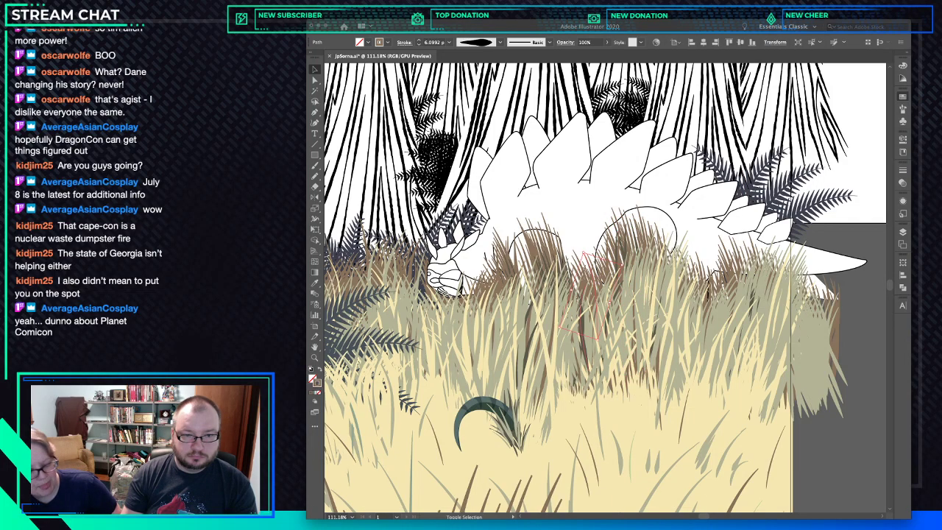
shift+click(588, 316)
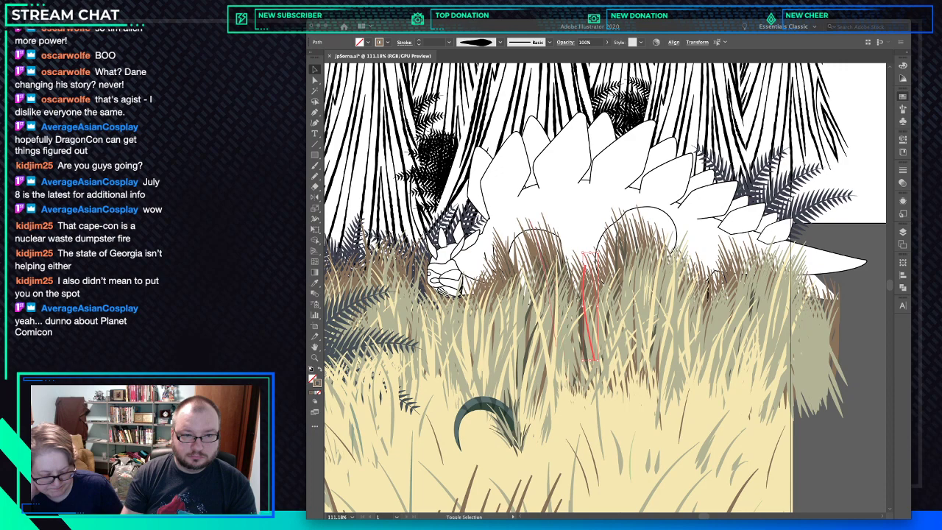
shift+click(543, 344)
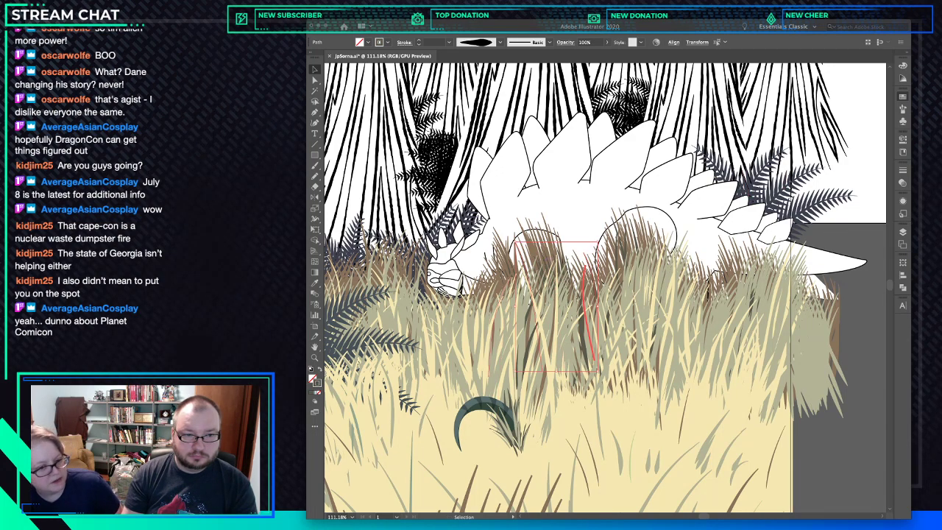
click(484, 321)
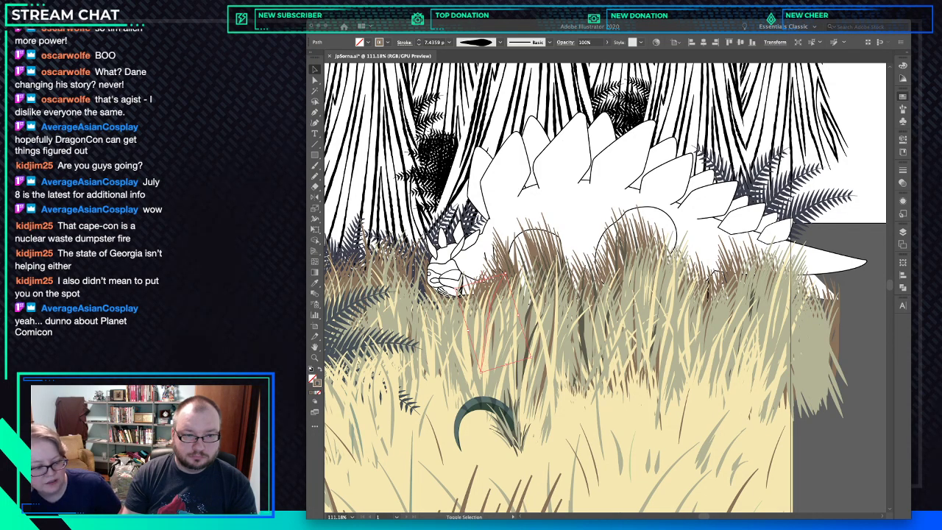
click(484, 324)
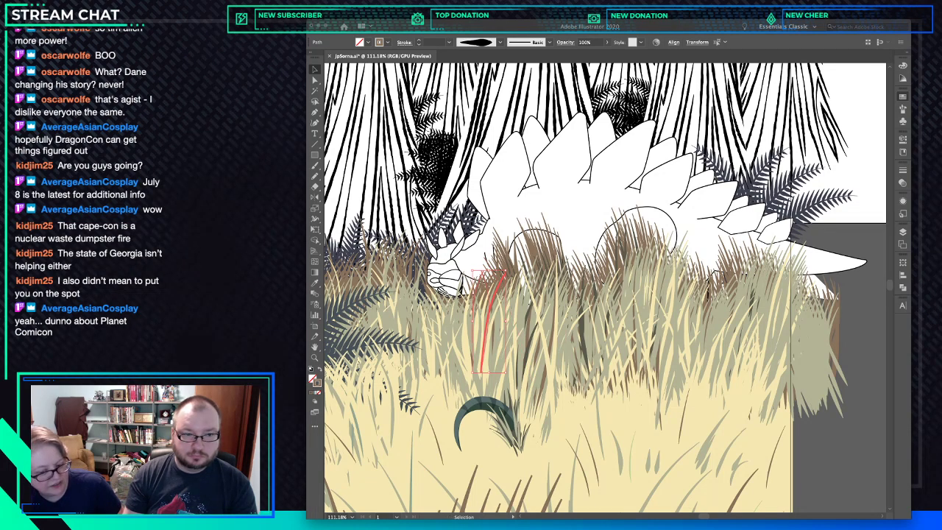
key(v)
key(ctrl+shift+a)
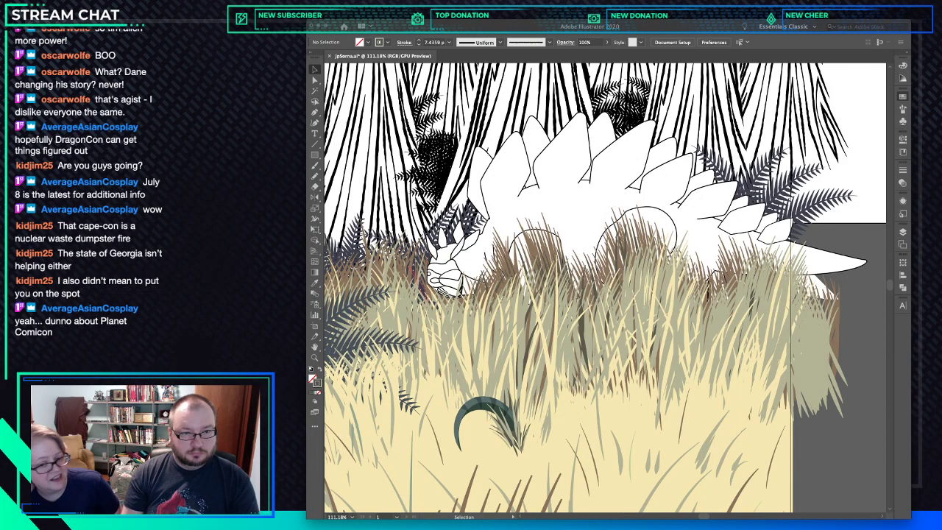
Delete two pairs of overlapping grass blades between the dinosaur's head and front leg.
click(506, 254)
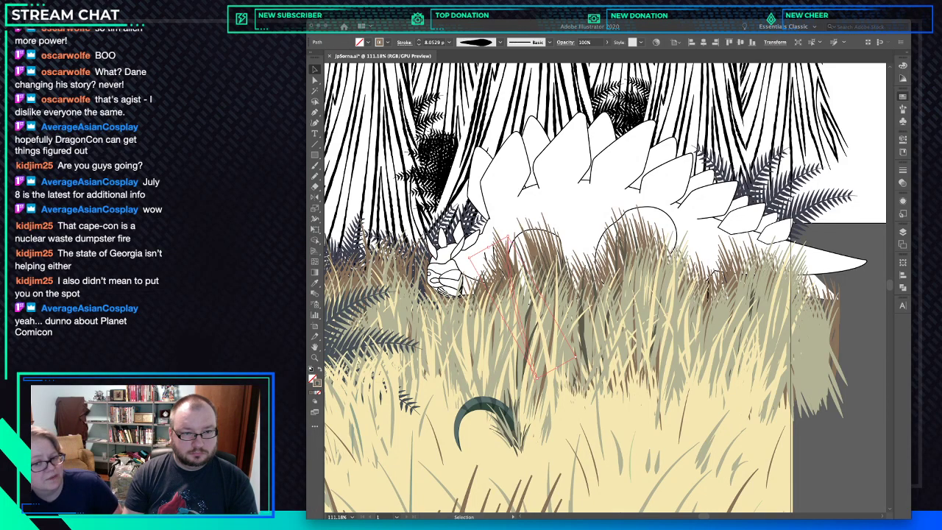
shift+click(504, 256)
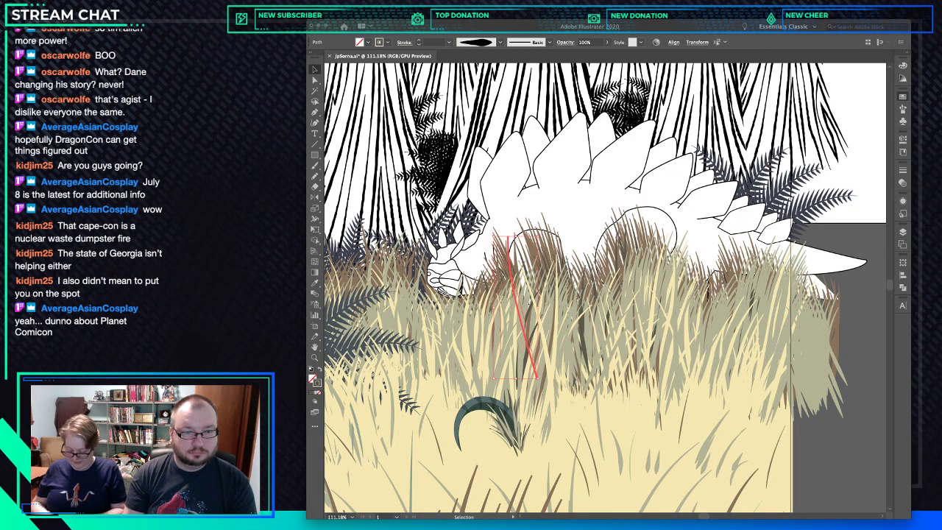
key(Delete)
click(477, 324)
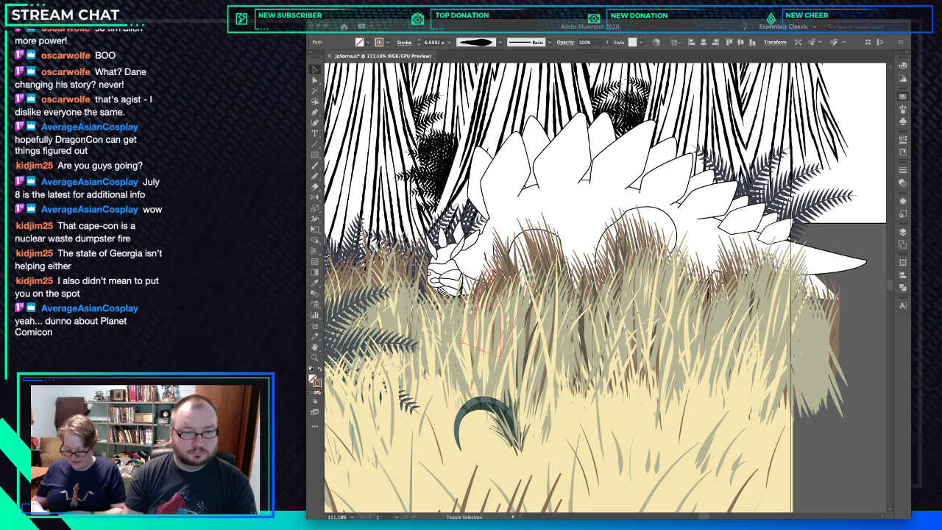
shift+click(500, 318)
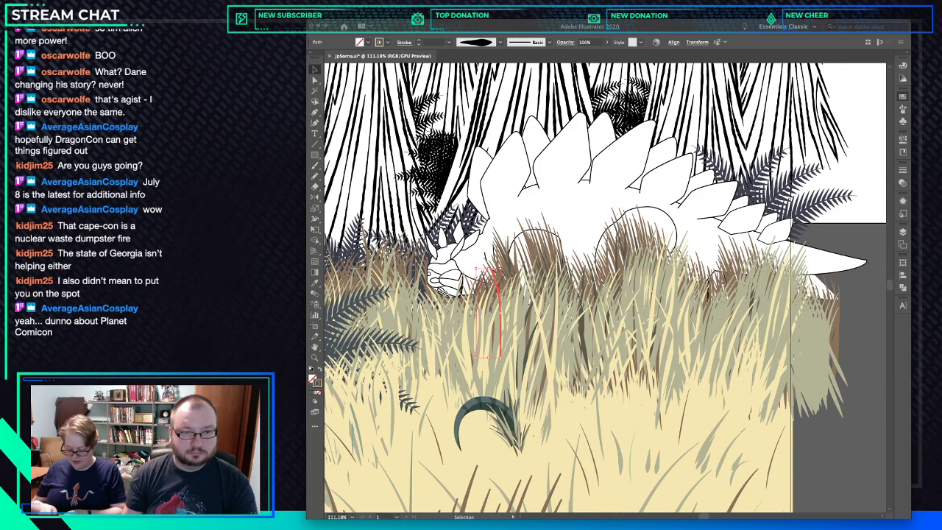
key(Delete)
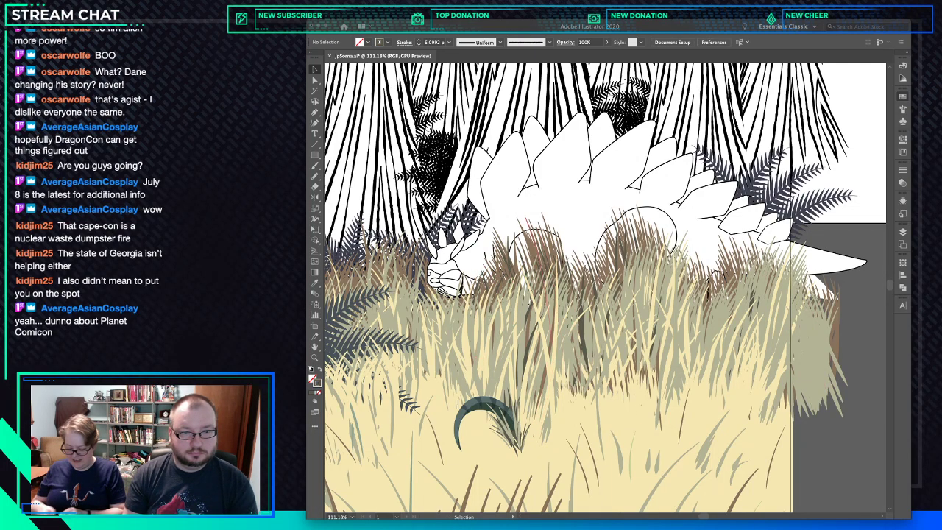
Pick out long grass blades in front of the dinosaur's legs and slightly rotate the one crossing the hind leg.
key(ctrl+z)
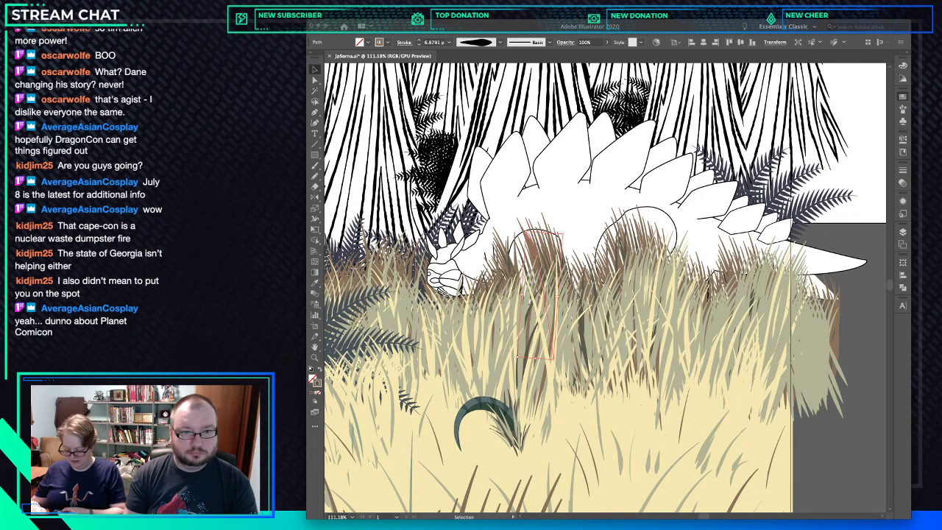
click(530, 249)
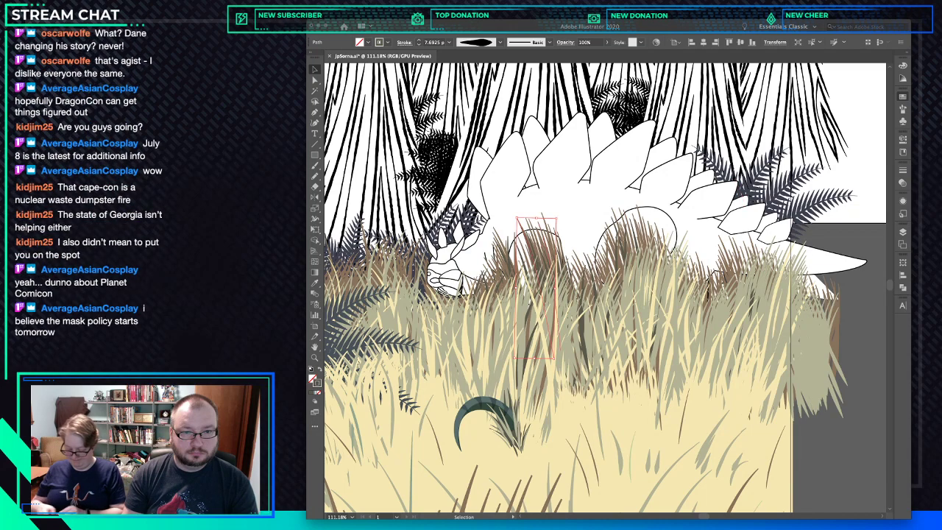
click(553, 256)
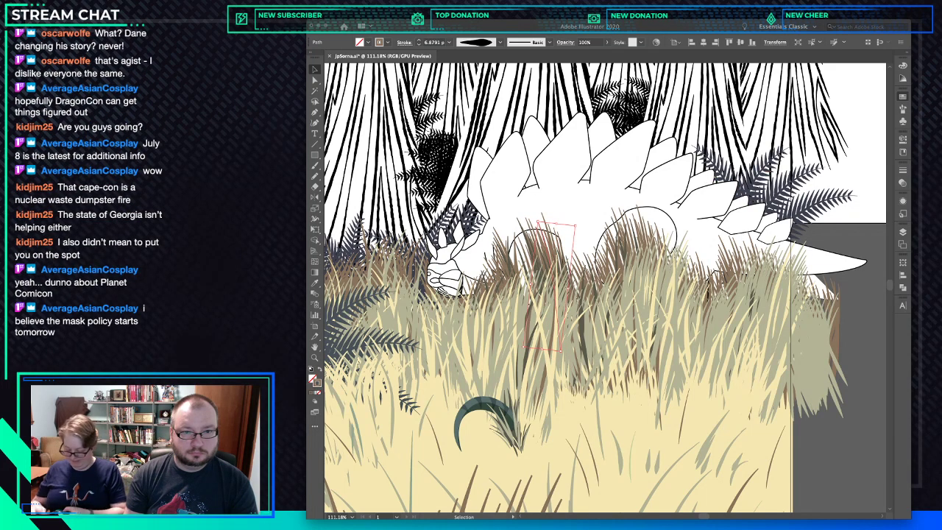
click(649, 243)
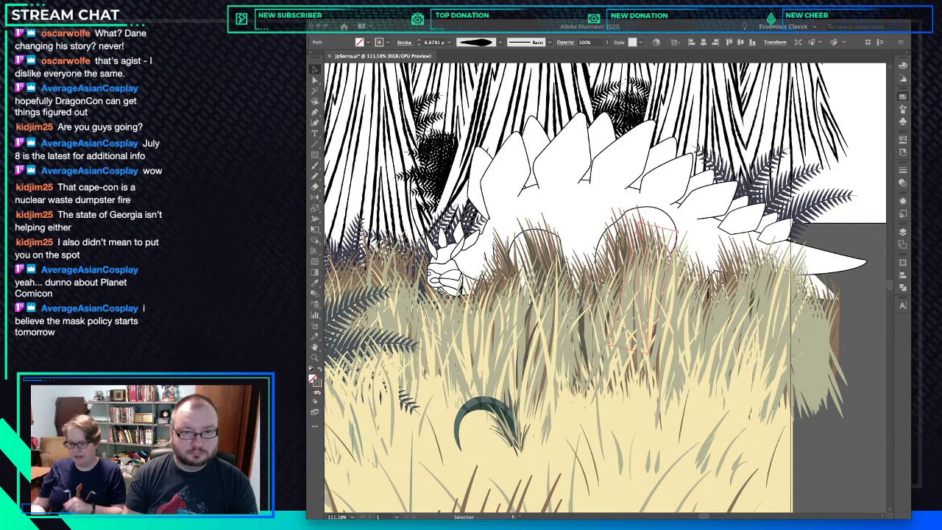
drag(682, 227, 684, 202)
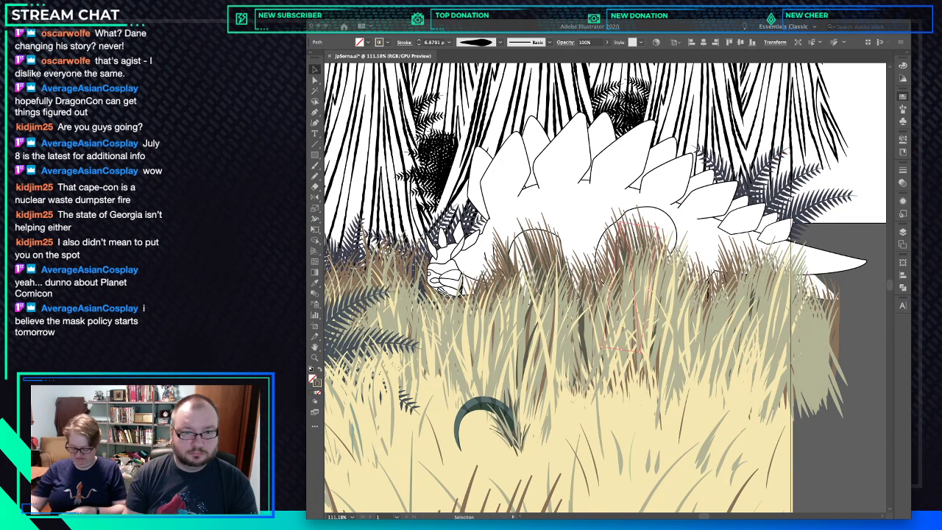
Delete the grass blade beside the dinosaur's hind leg and change the sage blade below its neck to the cream stroke colour.
click(607, 310)
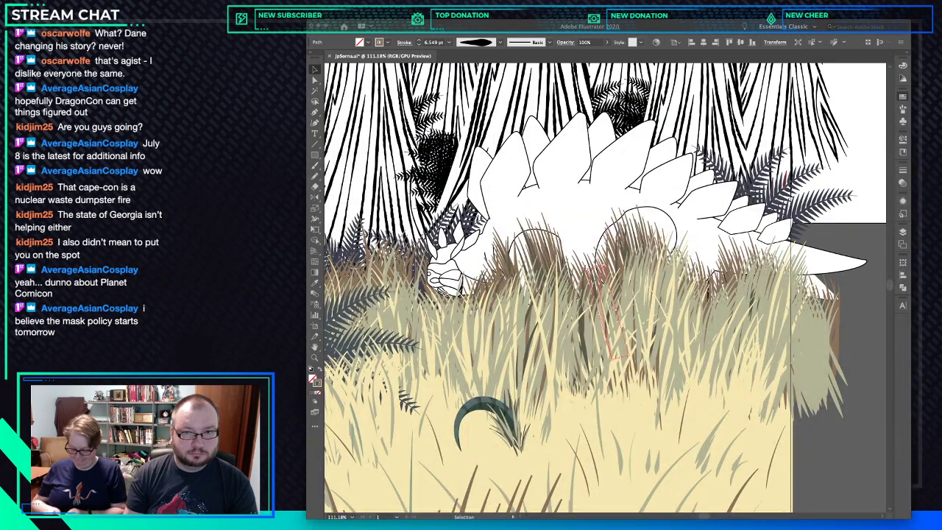
key(Delete)
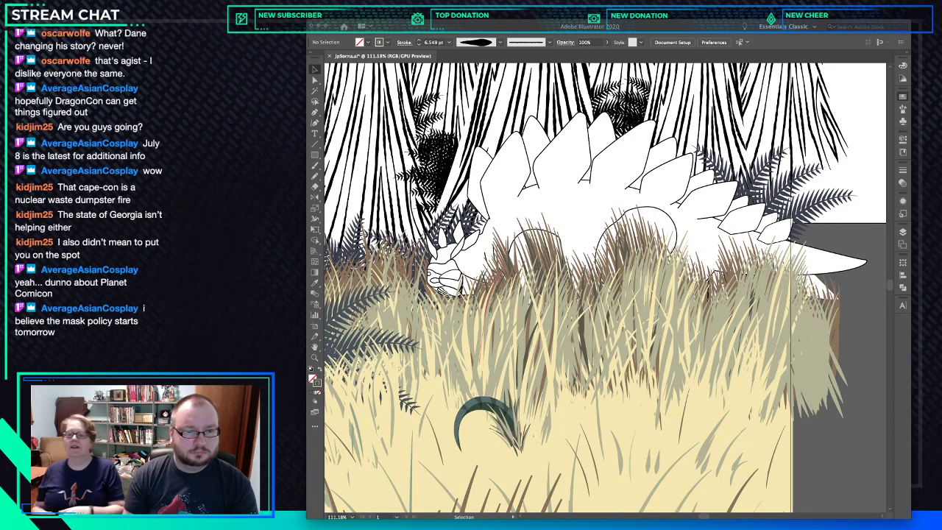
click(495, 294)
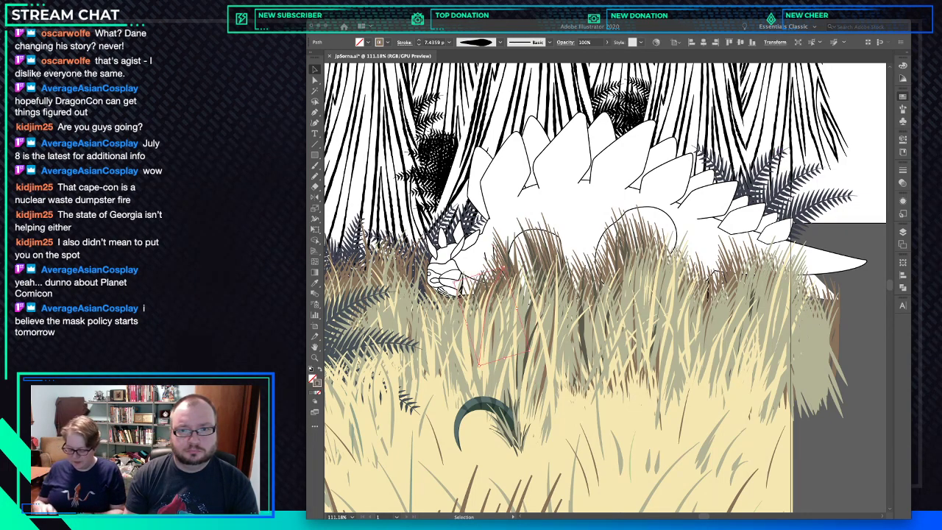
click(489, 308)
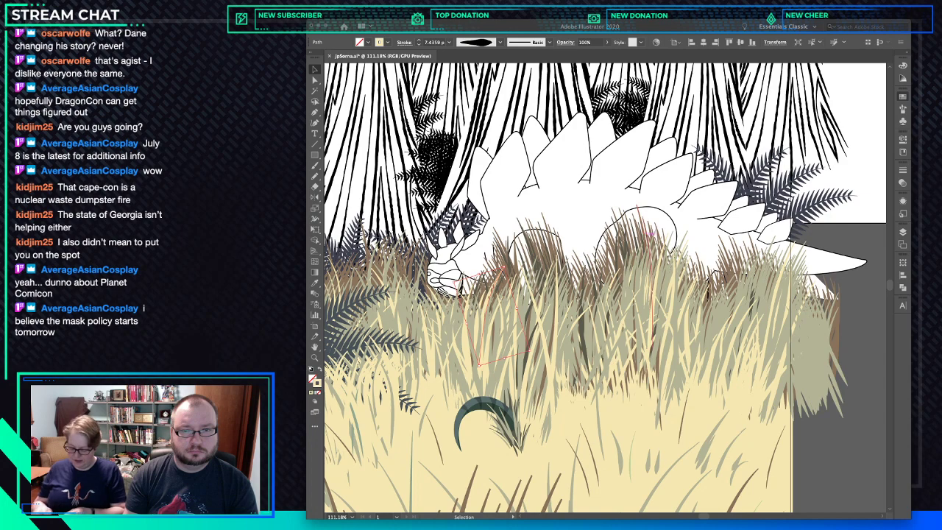
Apply the cream stroke colour to individual sage grass blades crossing the hind leg and just behind it.
click(650, 317)
key(super+z)
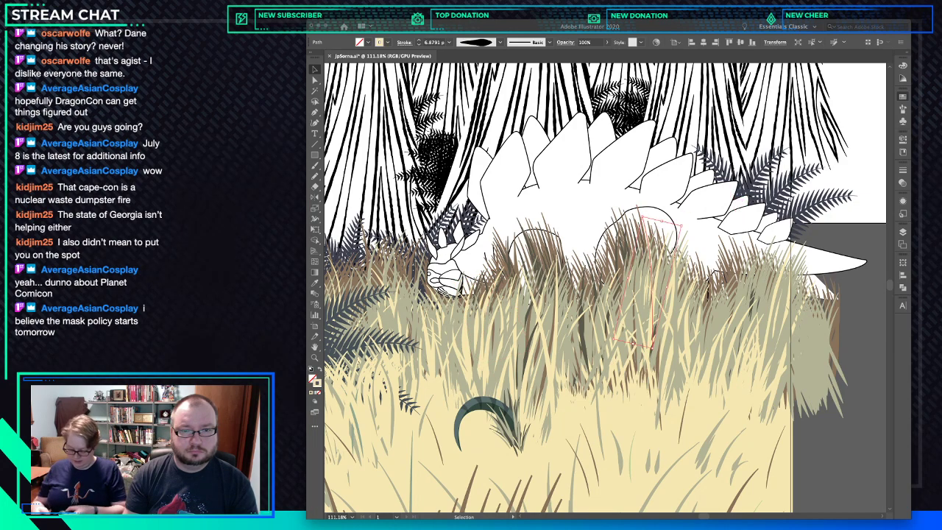
key(super+z)
key(super+z)
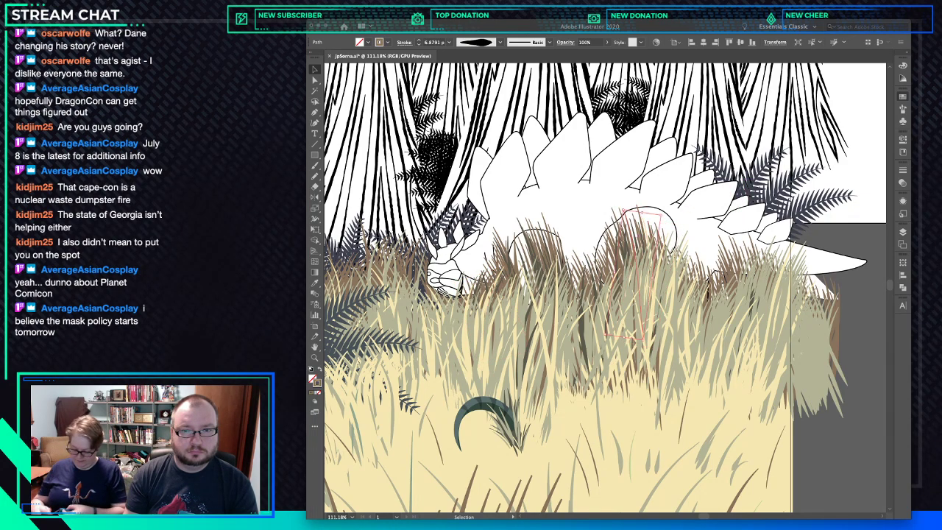
key(super+z)
key(super+z)
key(super+z)
key(super+z)
key(super+z)
key(super+z)
key(super+z)
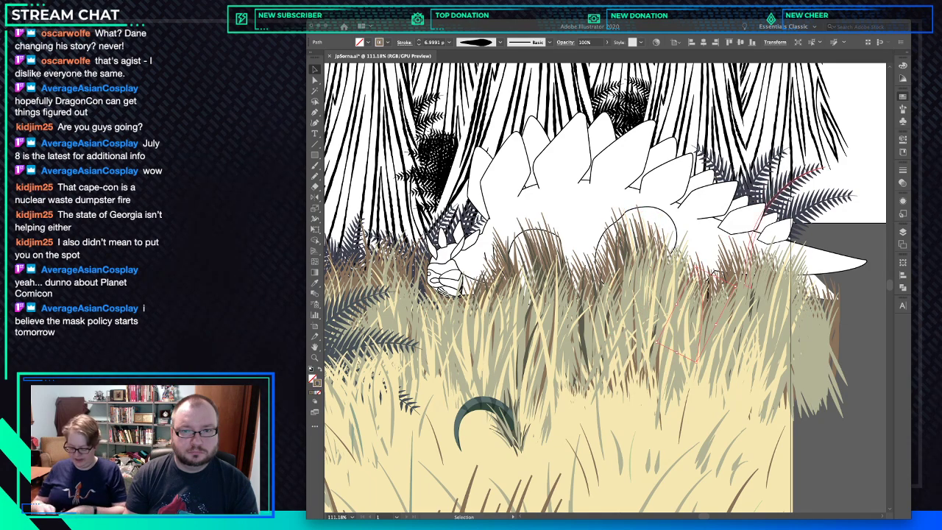
key(super+z)
Recolour long sage grass blades below the base of the dinosaur's tail with the cream stroke colour.
scroll(605, 287, right, 3)
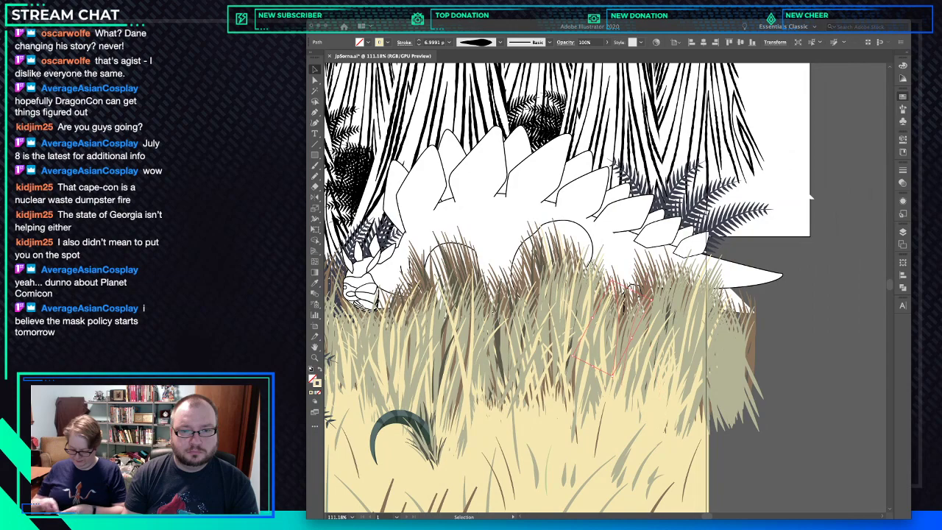
key(super+z)
key(super+z)
key(super+z)
key(super+z)
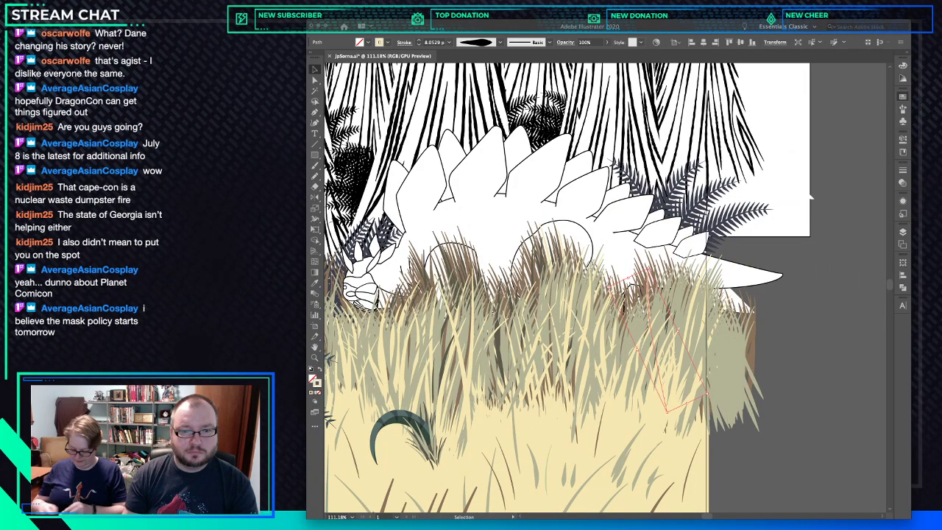
key(super+z)
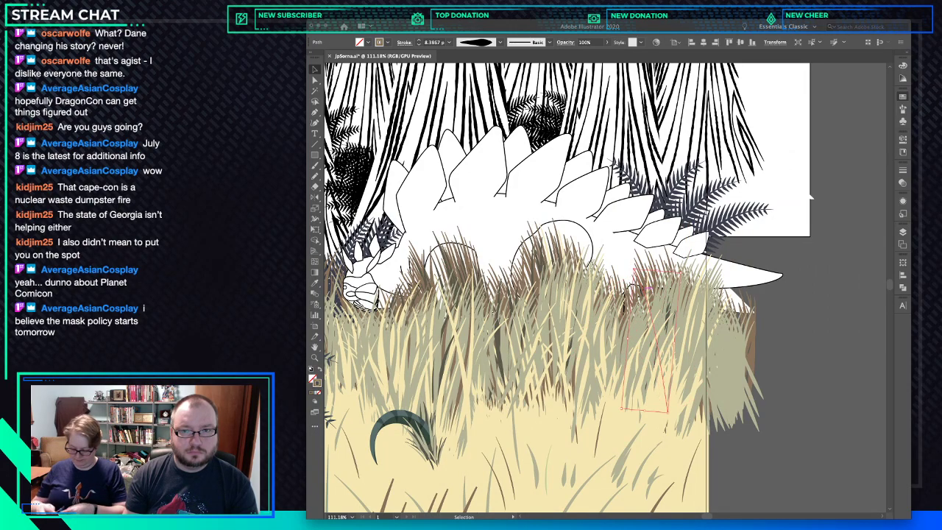
key(super+z)
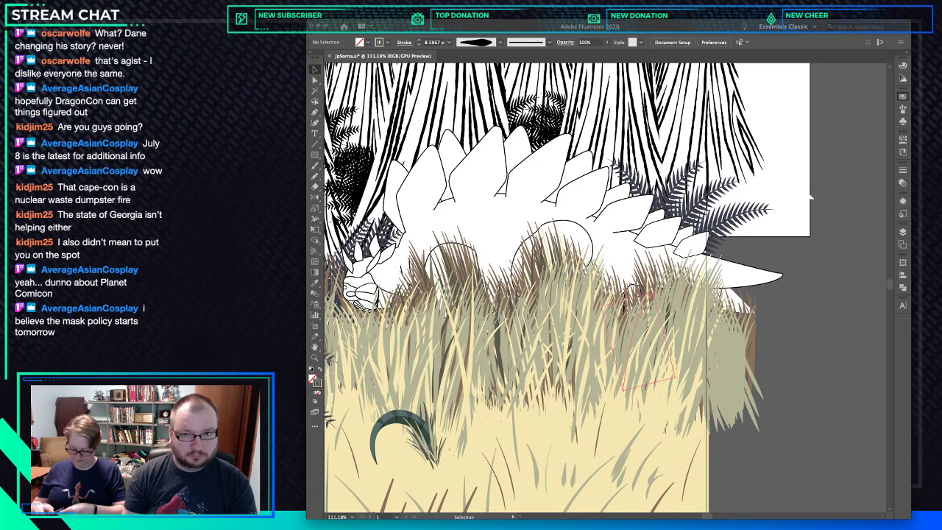
Change two overlapping sage grass blades between the hind leg and tail to cream, and clear the selection.
click(626, 346)
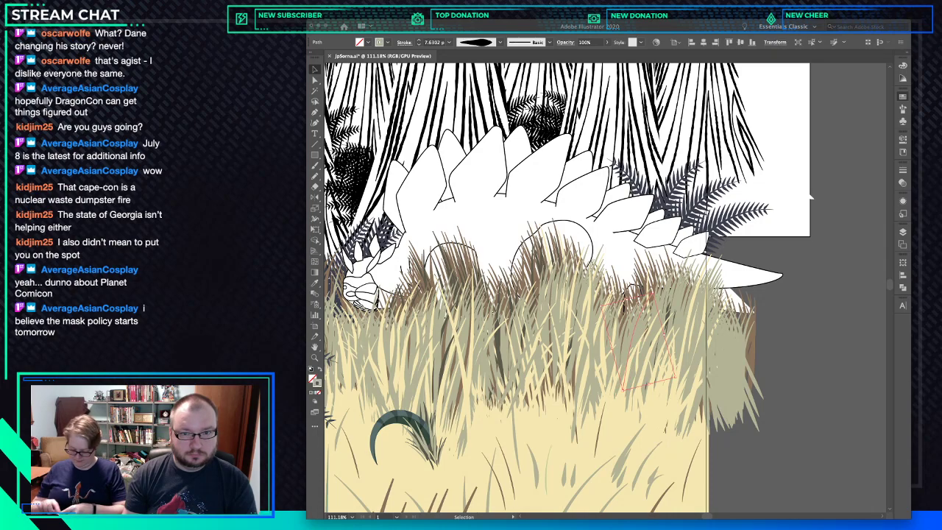
key(super+z)
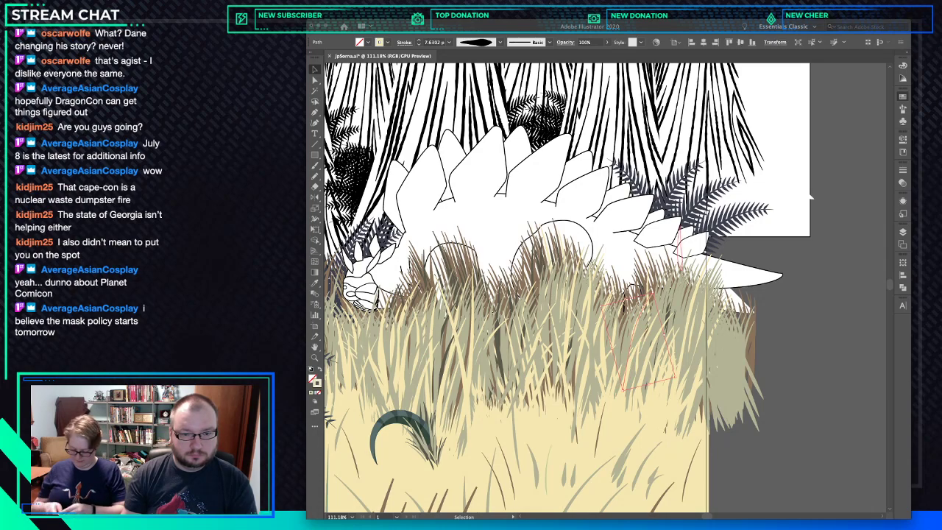
click(621, 344)
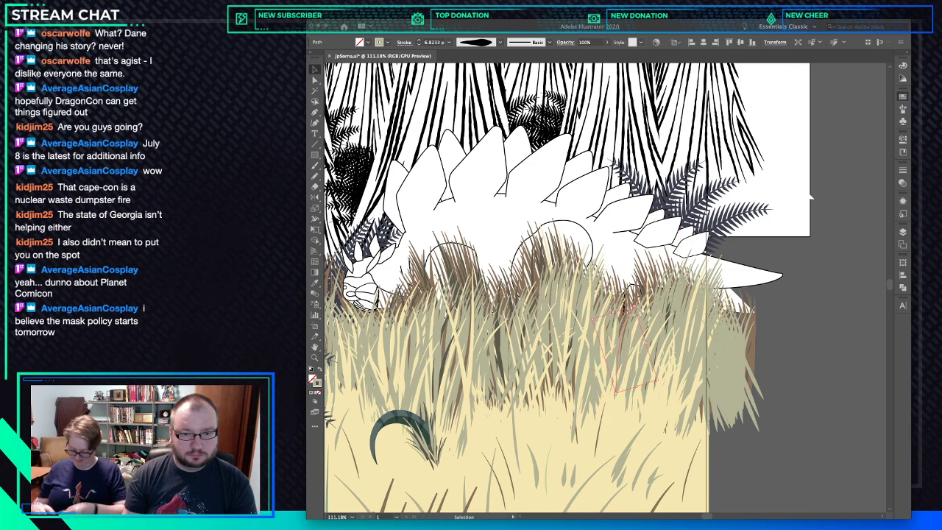
key(super+z)
key(super+shift+a)
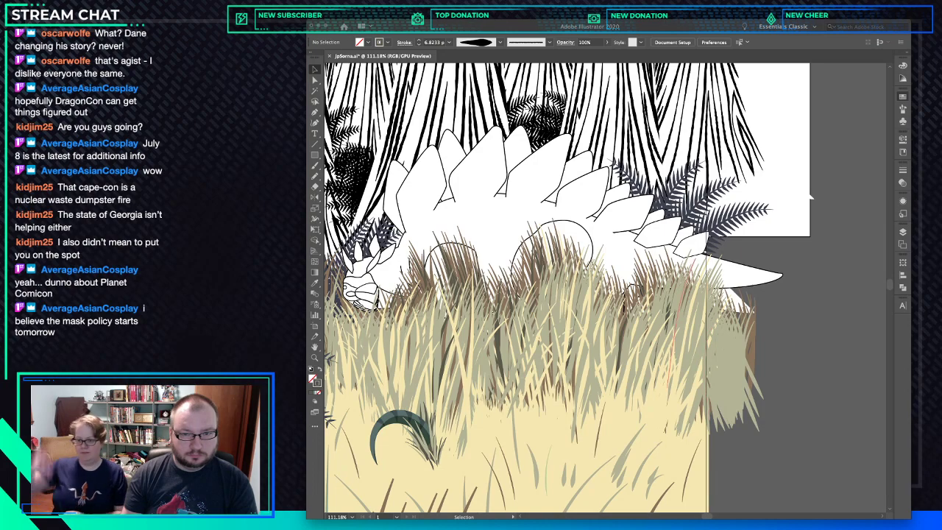
Pick out the tall sage blades below the tail's smallest plates, recolour the wider one cream, and clear the selection.
click(674, 361)
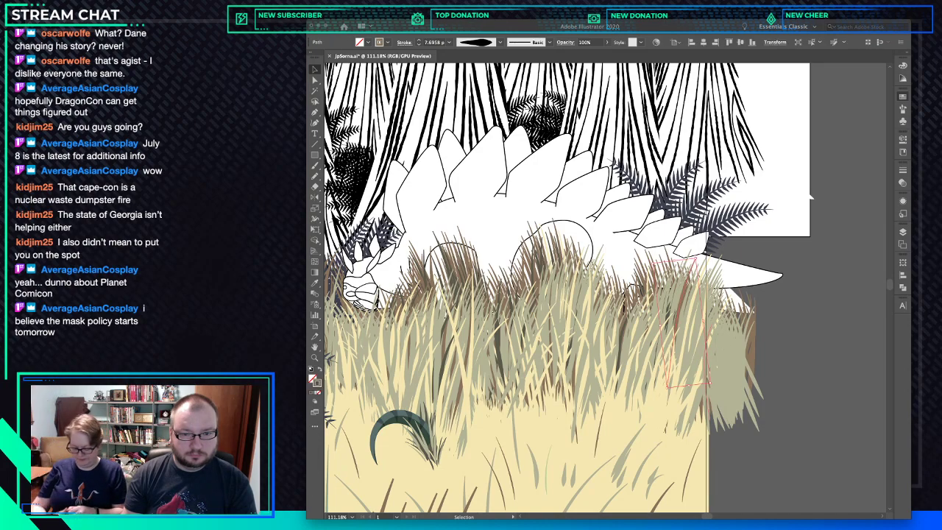
click(678, 340)
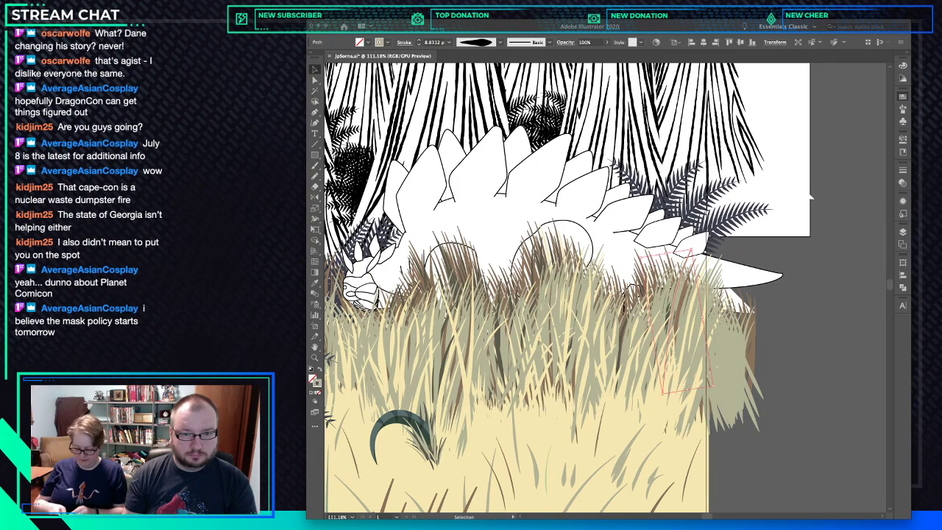
key(super+shift+a)
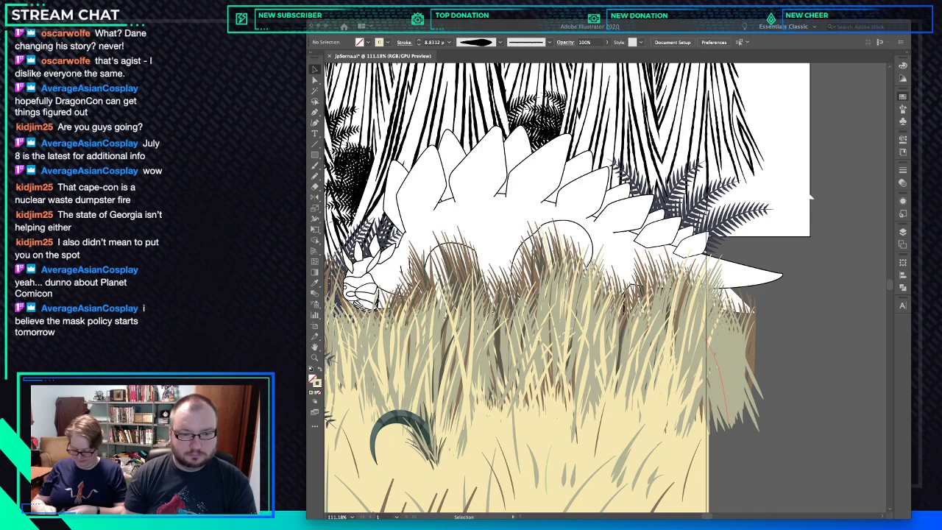
Draw a curved grass blade through the dark tuft beside the curved leaf with the Pen tool and copy a cream blade's style onto it.
key(ctrl+0)
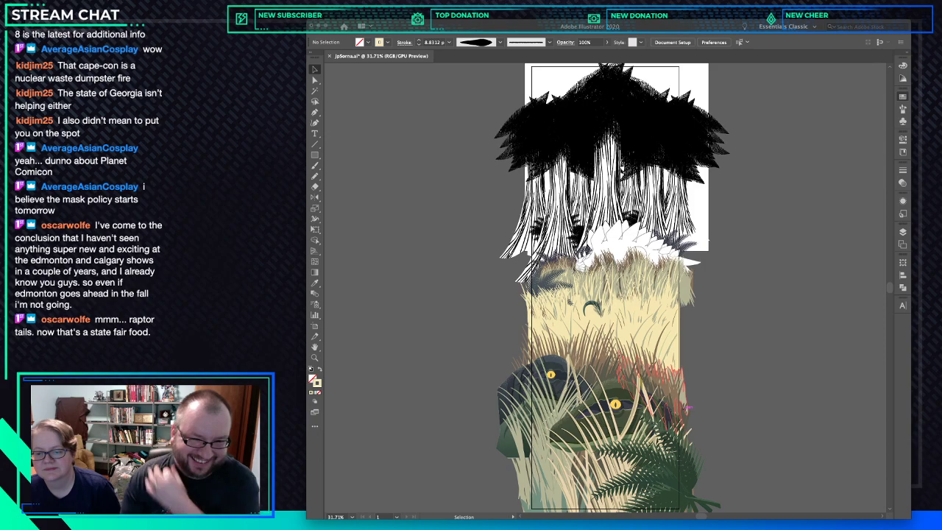
key(super+space)
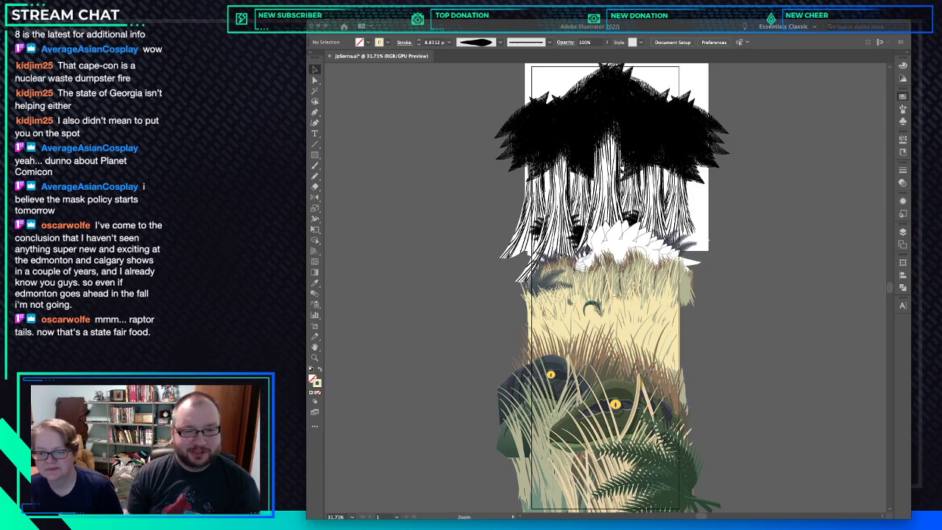
drag(577, 289, 528, 280)
key(space)
key(p)
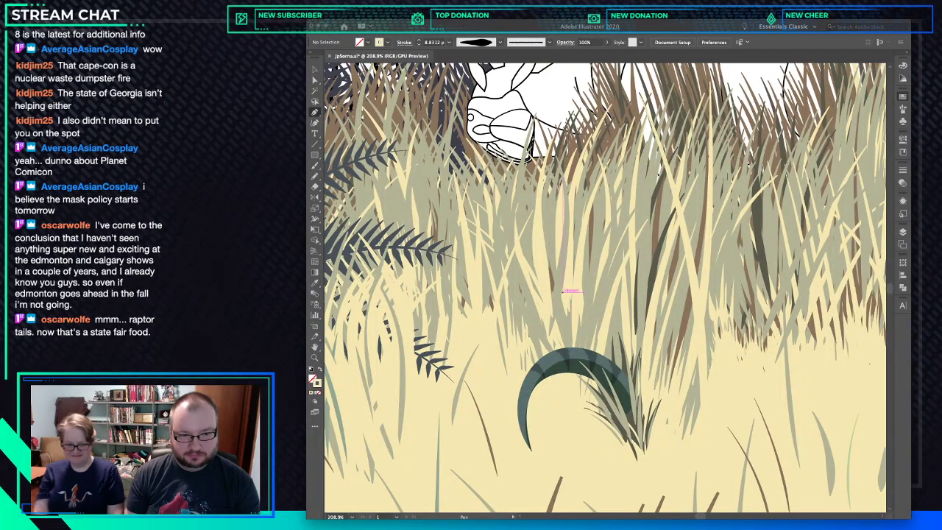
click(560, 288)
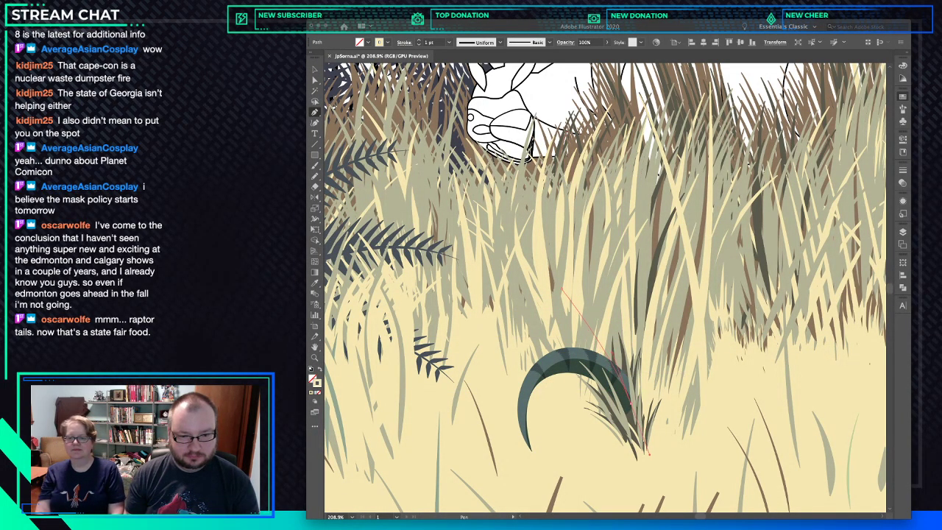
click(645, 460)
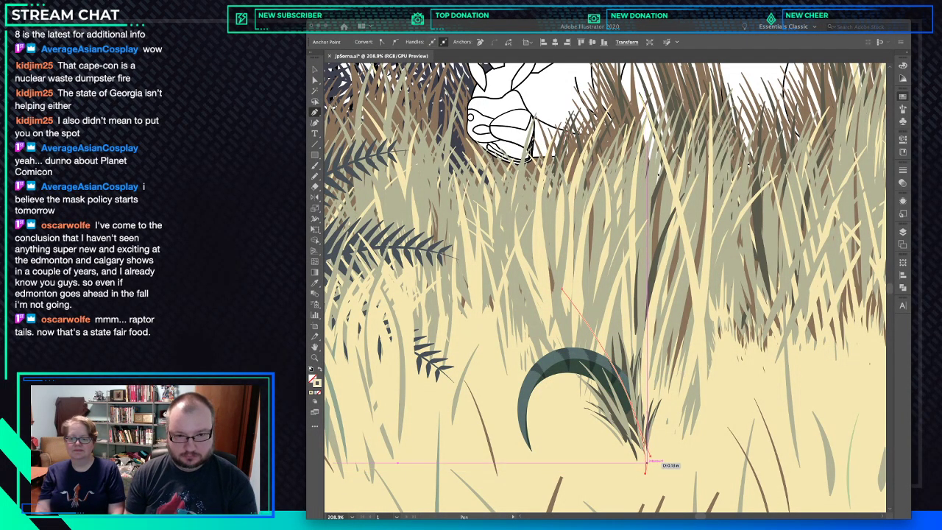
key(i)
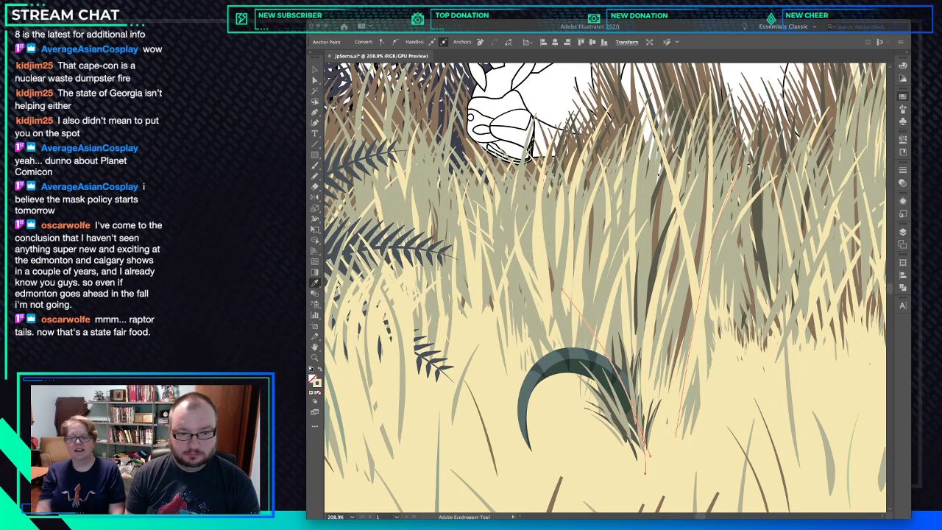
click(724, 206)
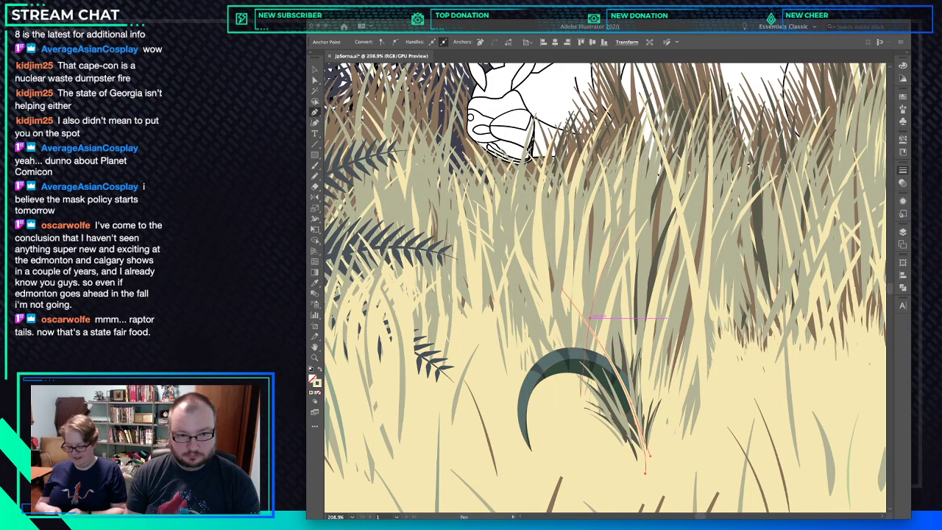
Draw a second cream grass blade with the Pen tool, curving from the tall grass down to the base of the dark tuft.
key(p)
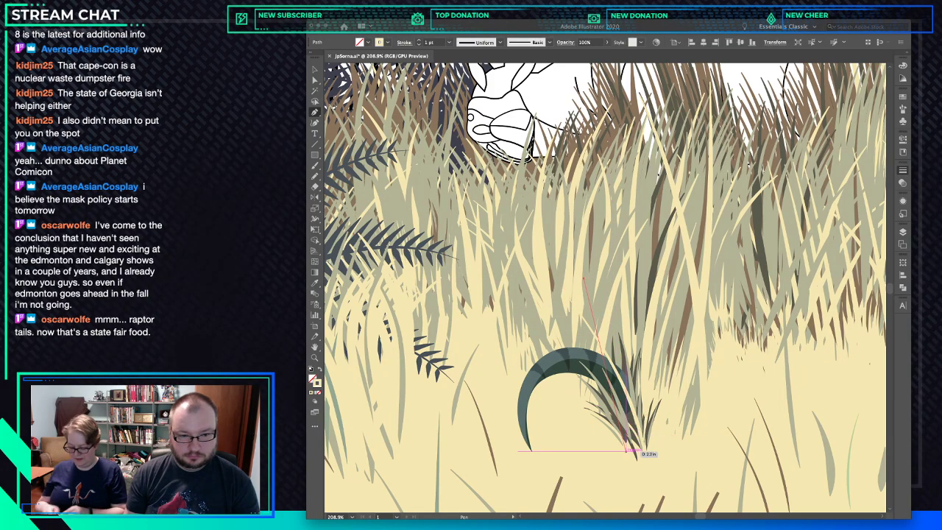
scroll(631, 491, down, 1)
scroll(630, 491, down, 2)
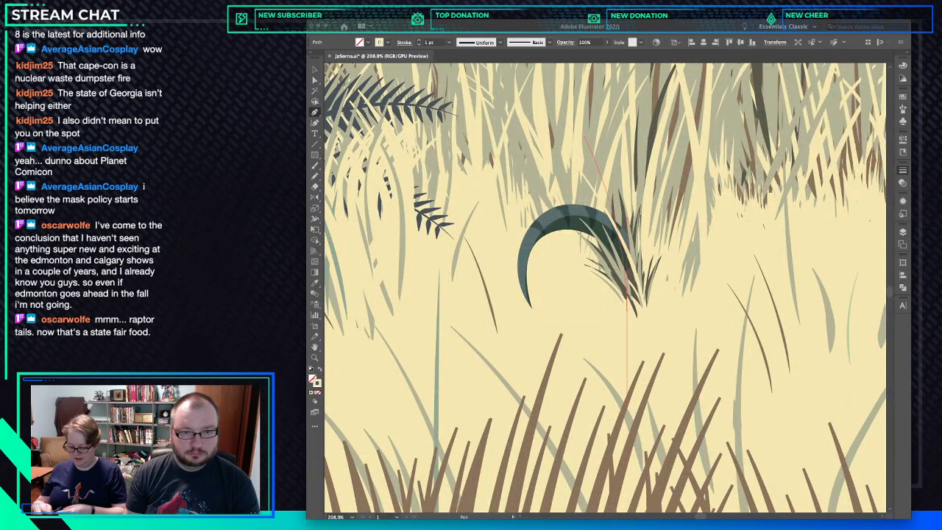
click(605, 188)
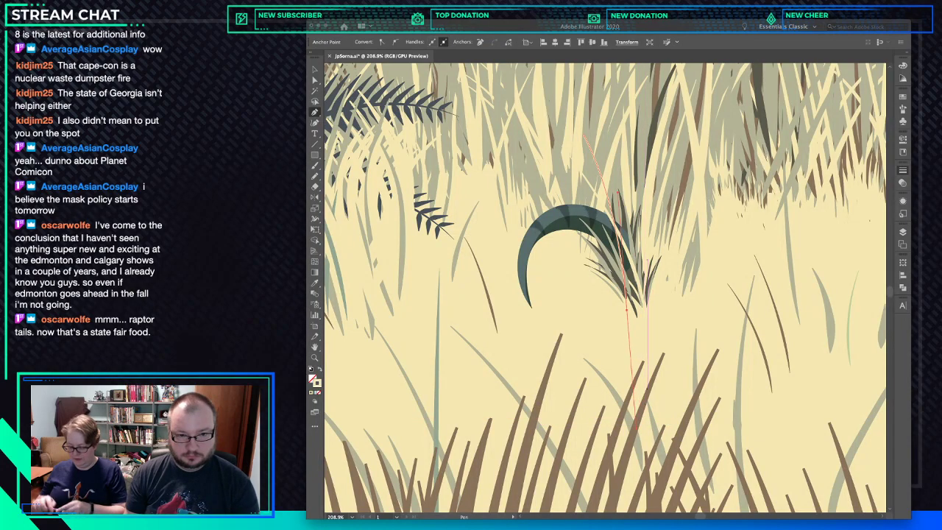
key(i)
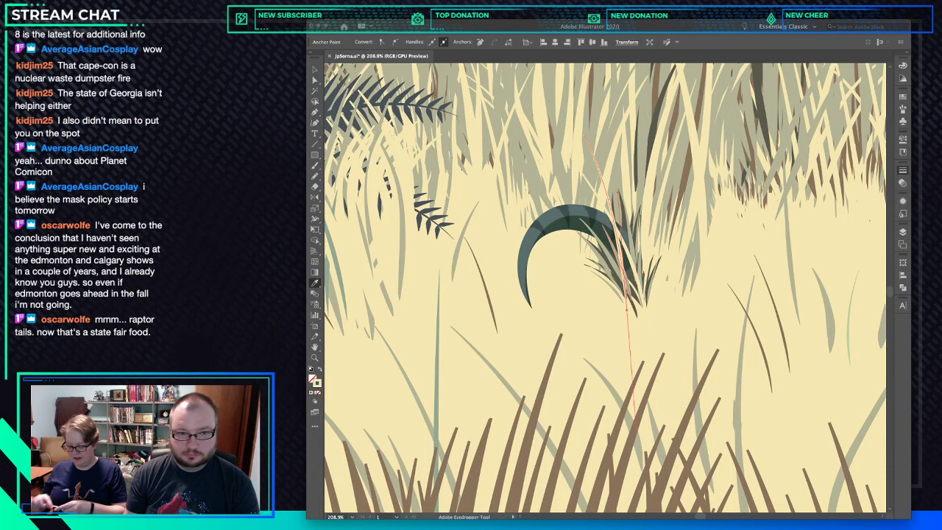
Draw a third cream blade leaning the opposite way across the tuft, match its style to the other blades, and deselect it.
key(p)
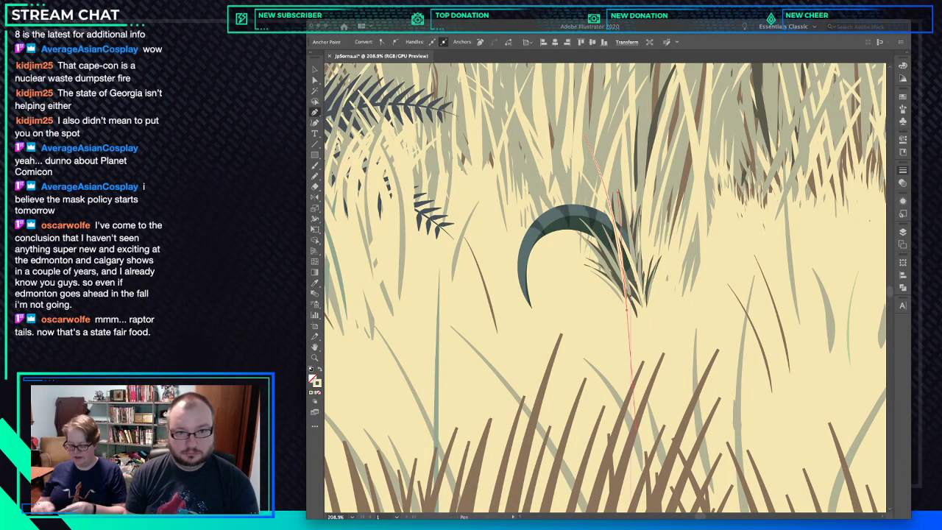
click(673, 182)
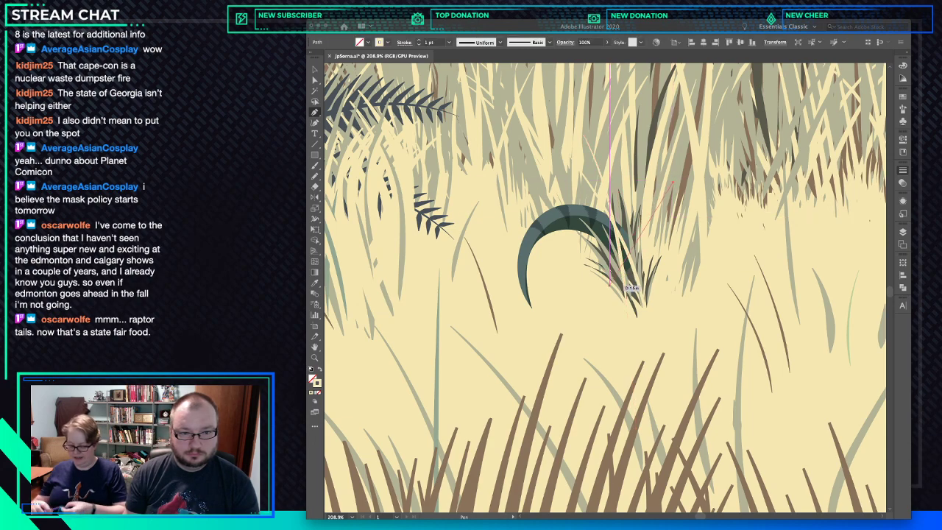
drag(624, 309, 617, 389)
key(i)
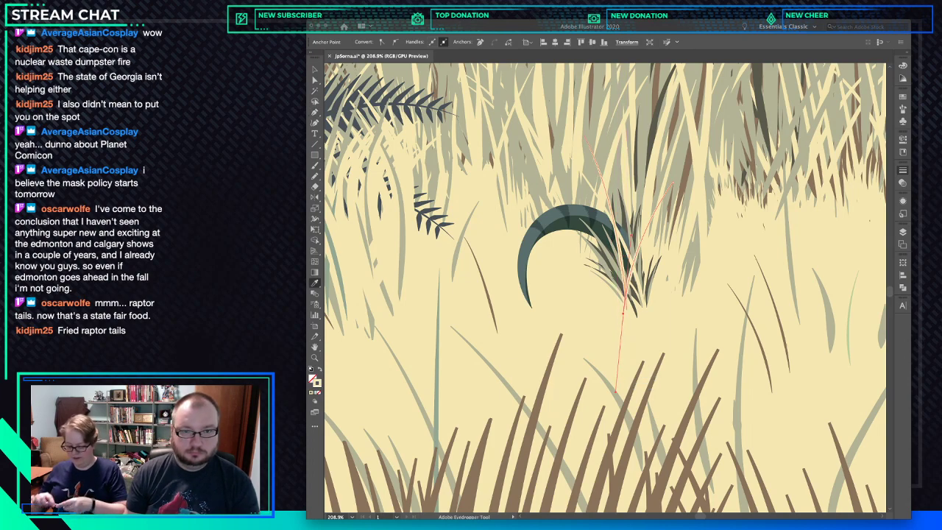
key(ctrl+1)
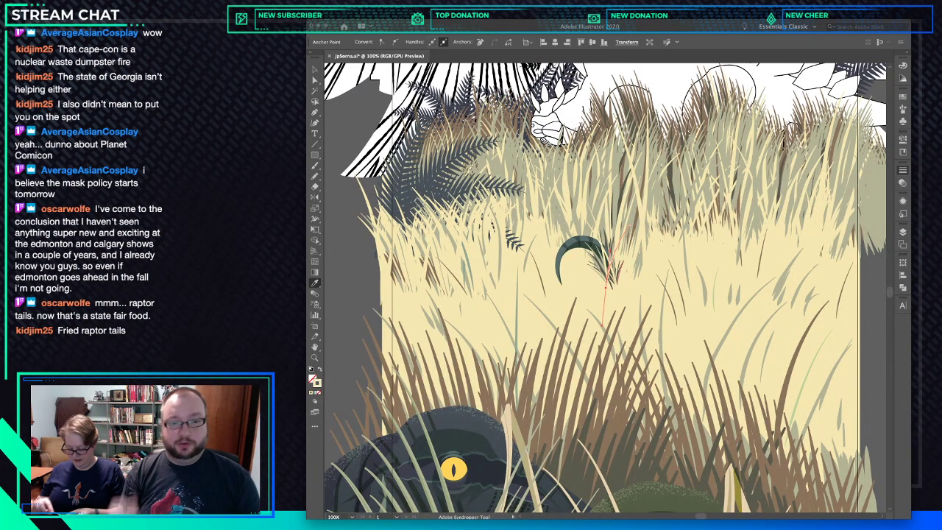
key(v)
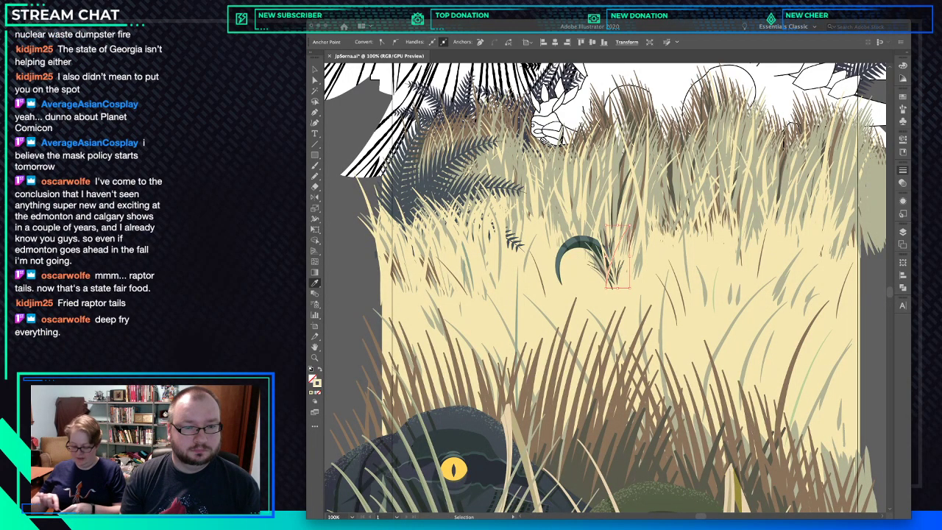
key(ctrl+shift+a)
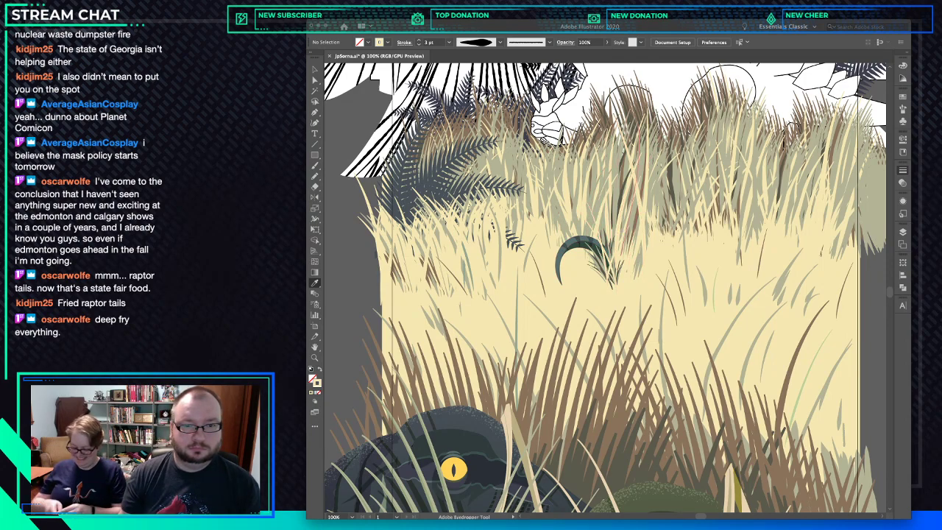
Draw a cream grass blade with the Pen tool, slanting from the tall grass past the dark tuft, match an existing blade's style, and deselect it.
key(a)
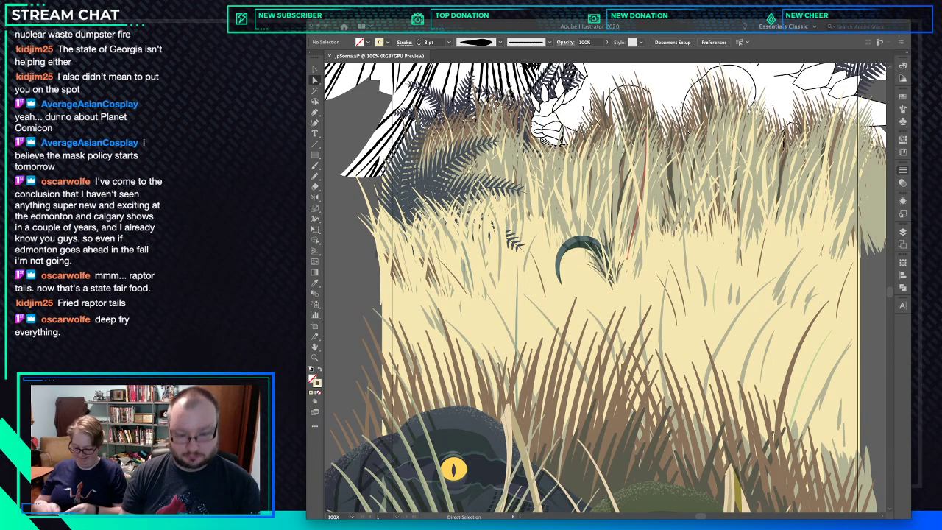
click(636, 218)
click(629, 228)
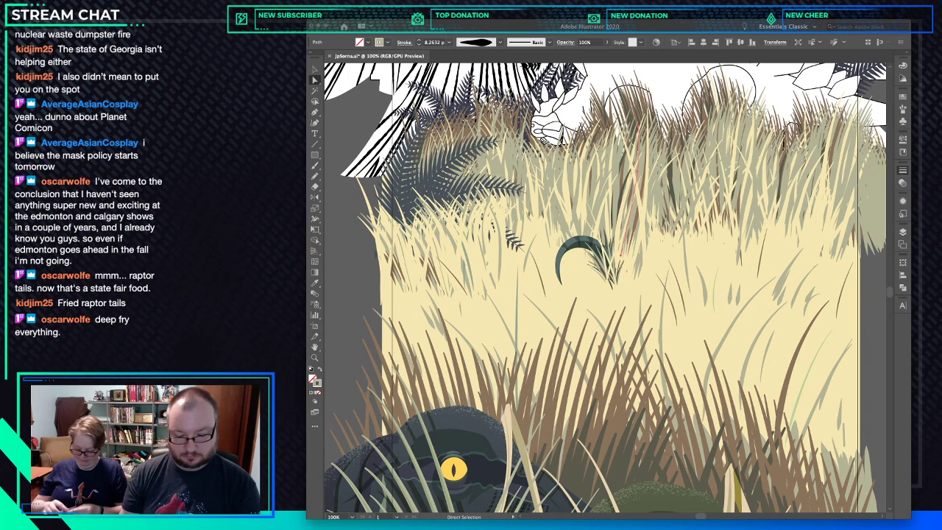
key(p)
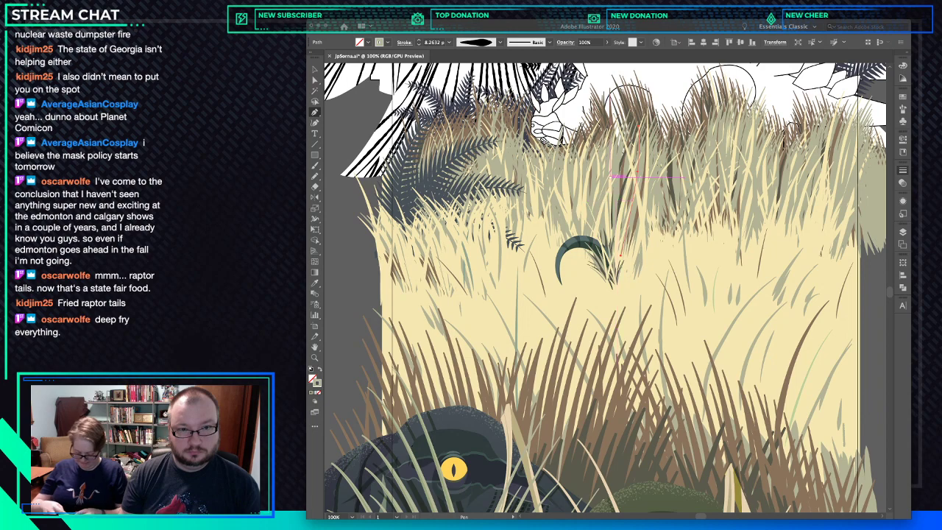
click(605, 159)
drag(647, 248, 659, 288)
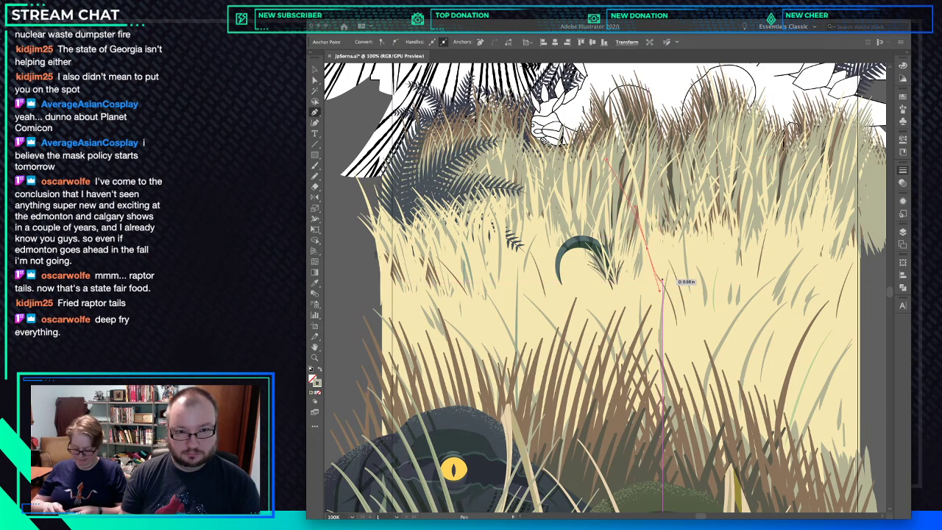
key(i)
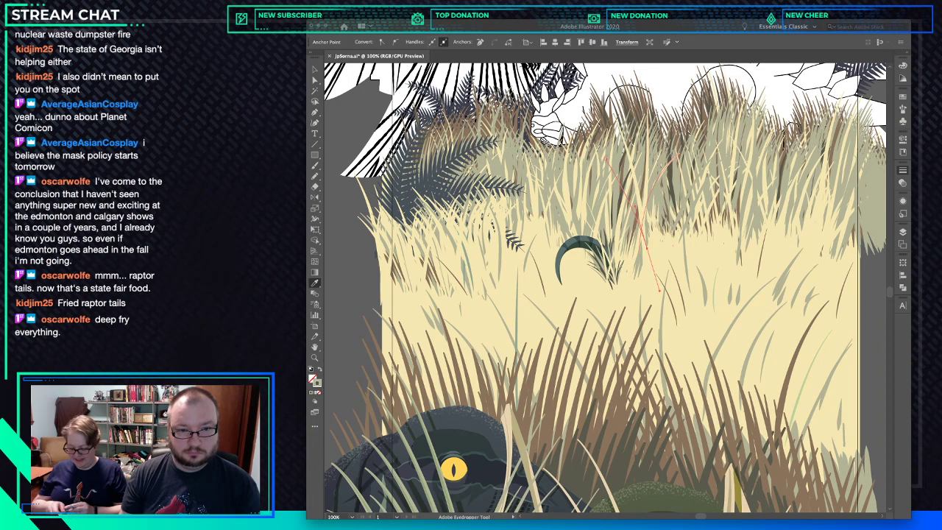
click(650, 197)
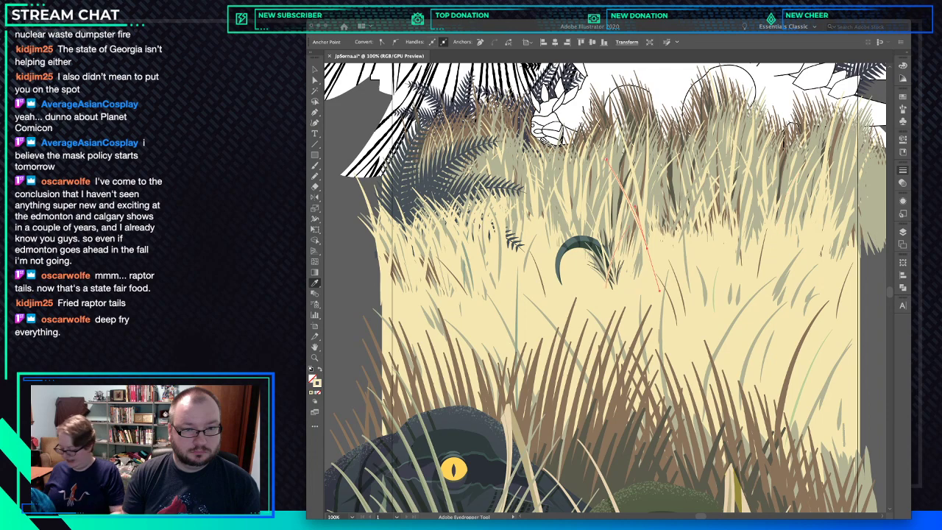
key(a)
key(ctrl+shift+a)
key(i)
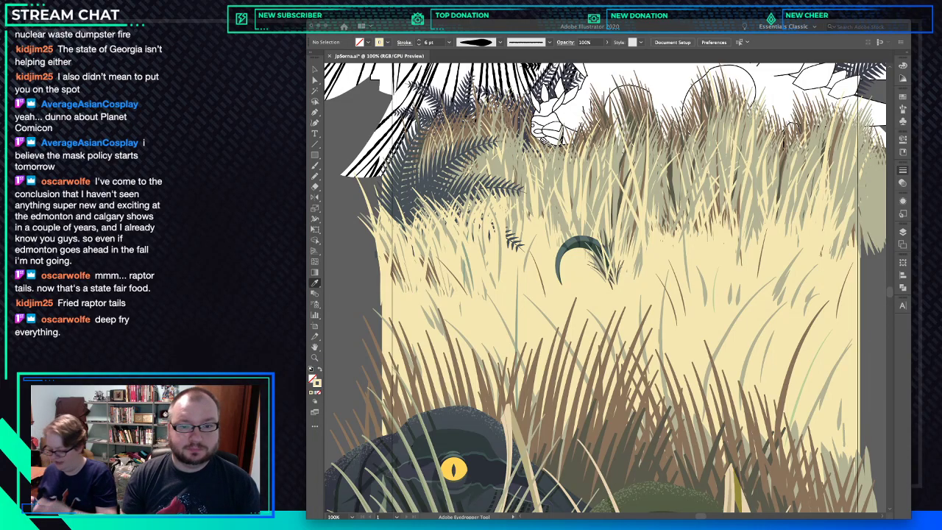
Move the jagged cream patch beside the dark tuft slightly down from the grass base and stretch it wider.
scroll(629, 249, up, 5)
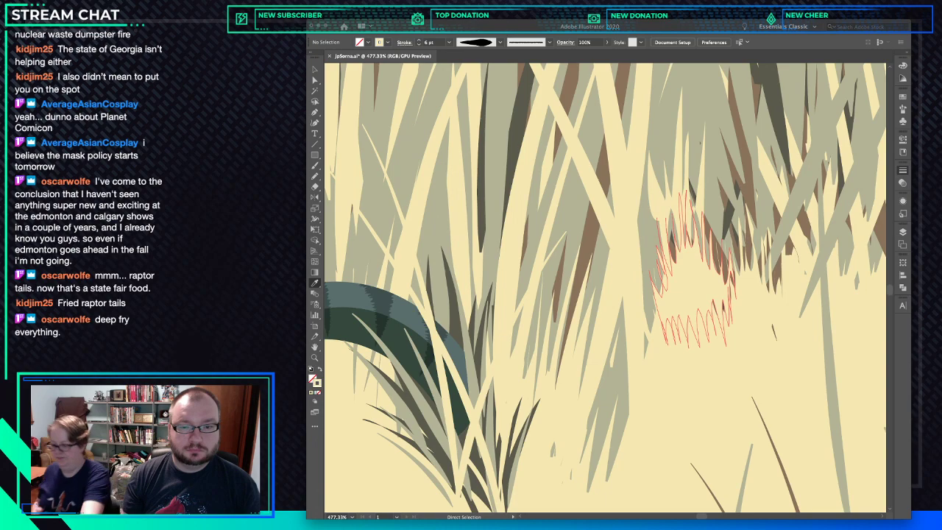
drag(704, 259, 721, 322)
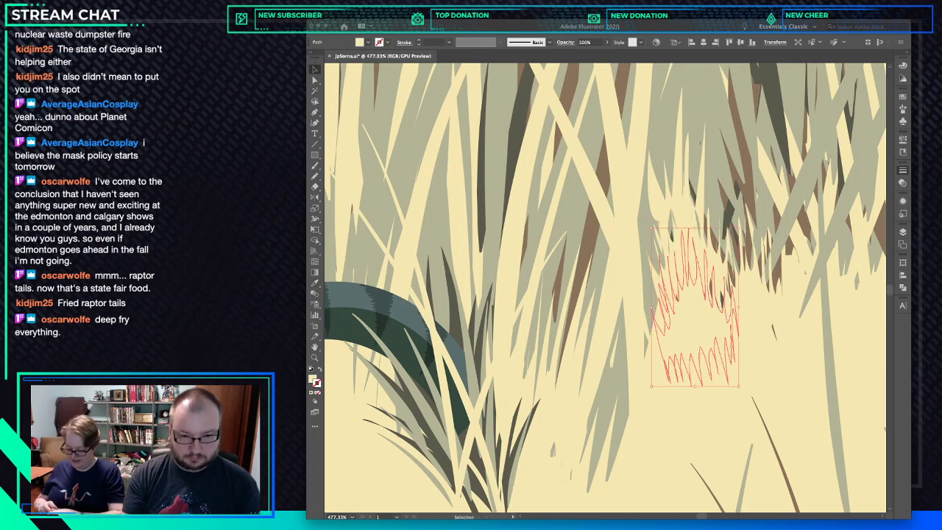
key(ctrl+minus)
key(ctrl+minus)
key(ctrl+minus)
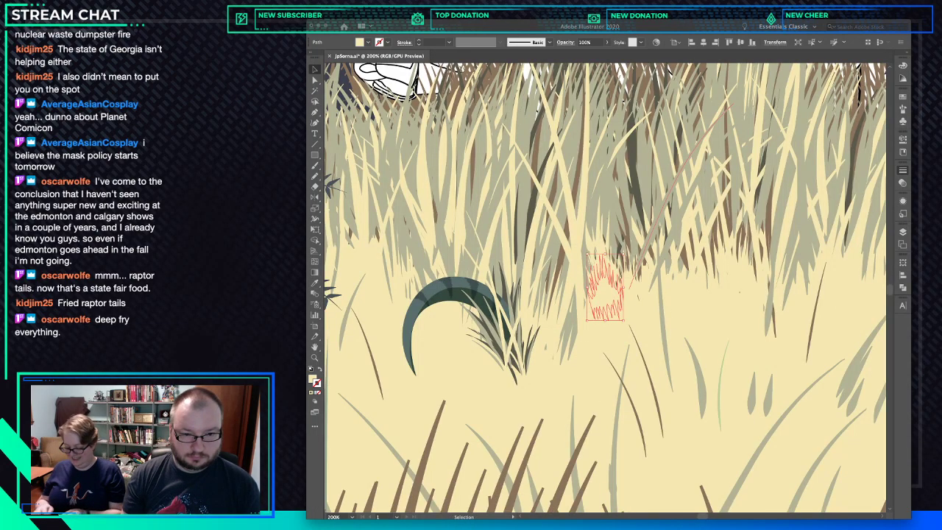
click(624, 285)
drag(624, 285, 630, 286)
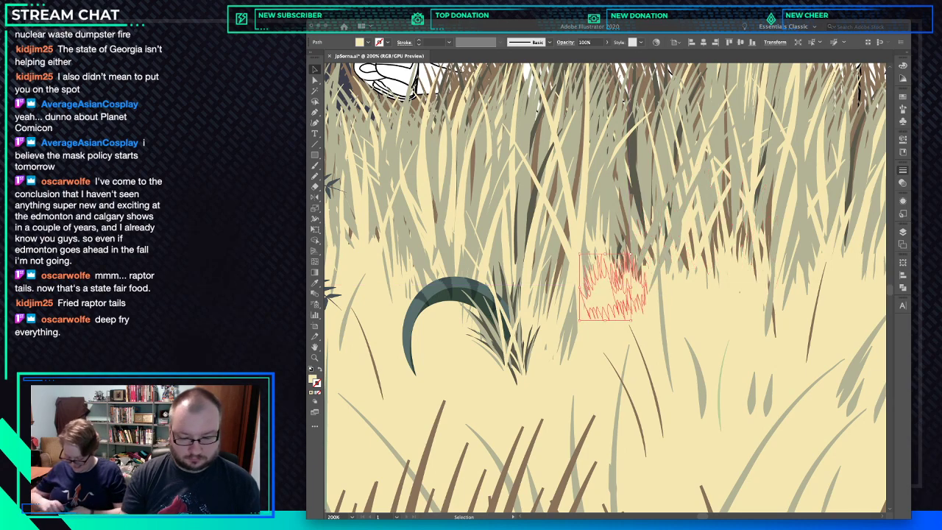
Unlock all objects, select the plated dinosaur group behind the grass, and remove its outline stroke.
key(ctrl+0)
key(v)
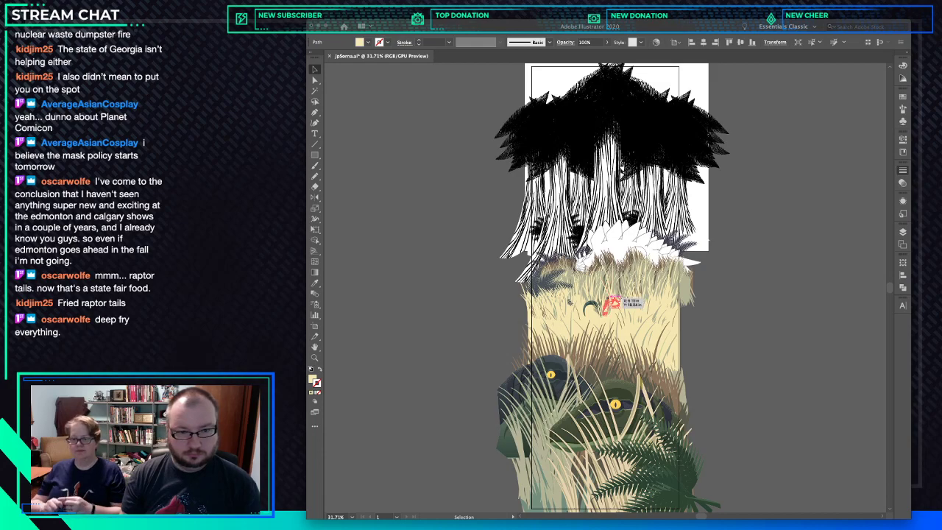
key(z)
drag(615, 302, 718, 338)
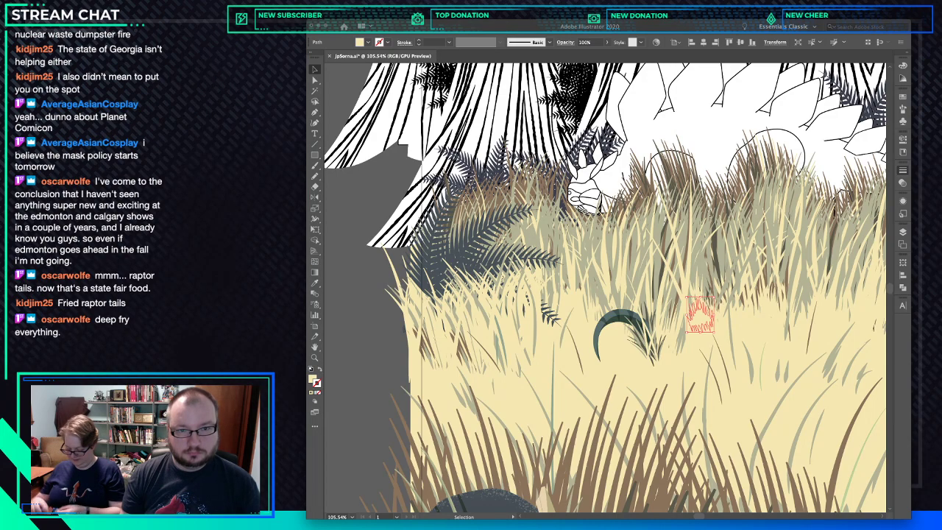
key(space)
drag(717, 338, 602, 403)
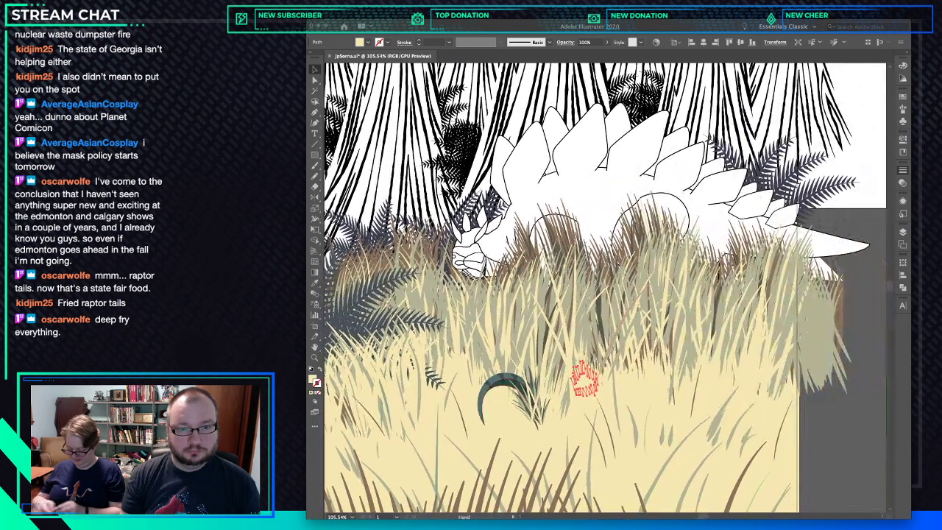
click(615, 208)
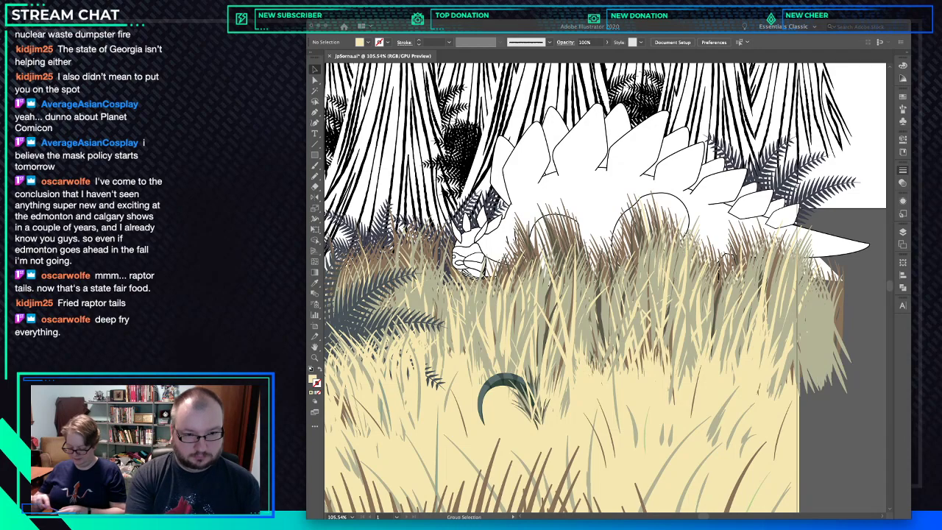
key(alt+super+2)
key(v)
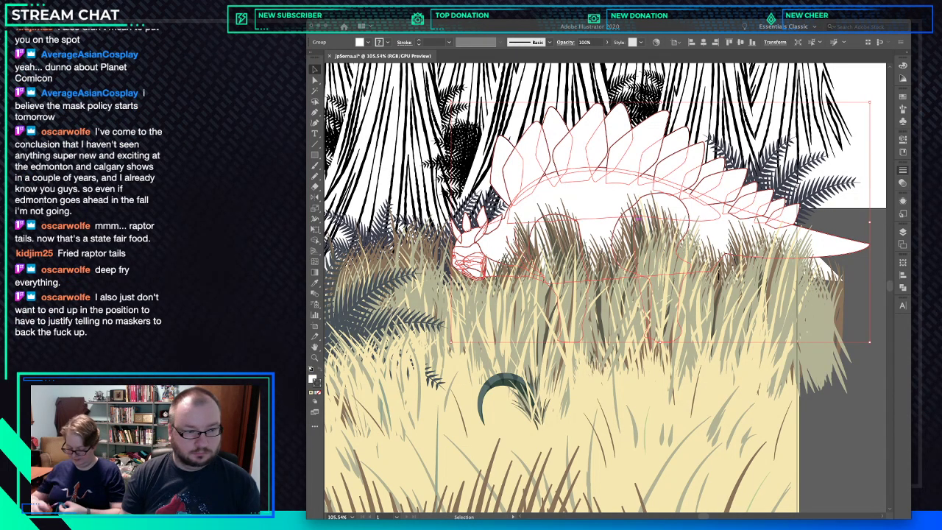
key(slash)
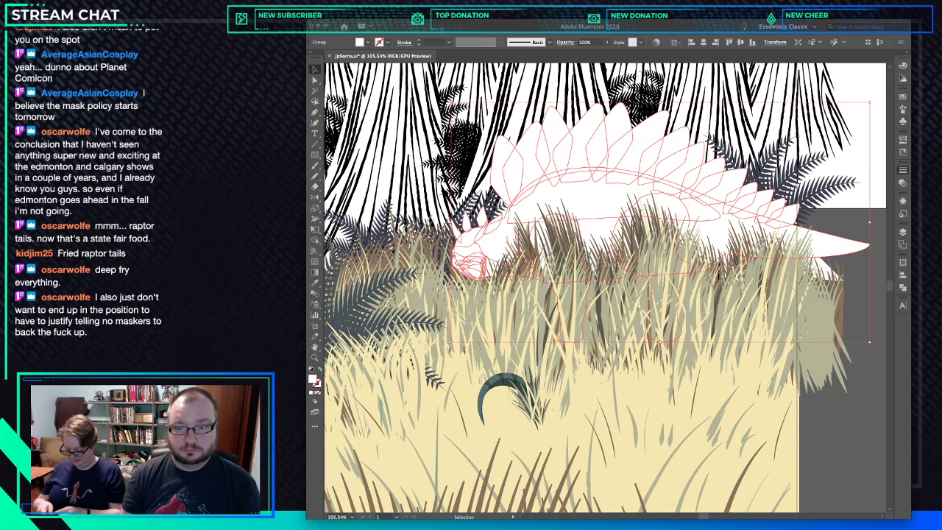
Fill the whole dinosaur group with a muted grey-green and clear the selection.
drag(663, 295, 581, 338)
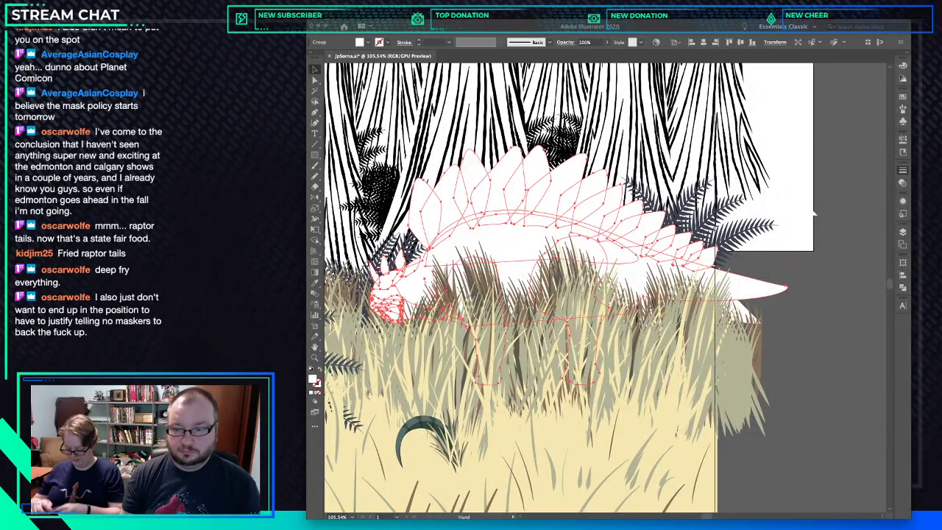
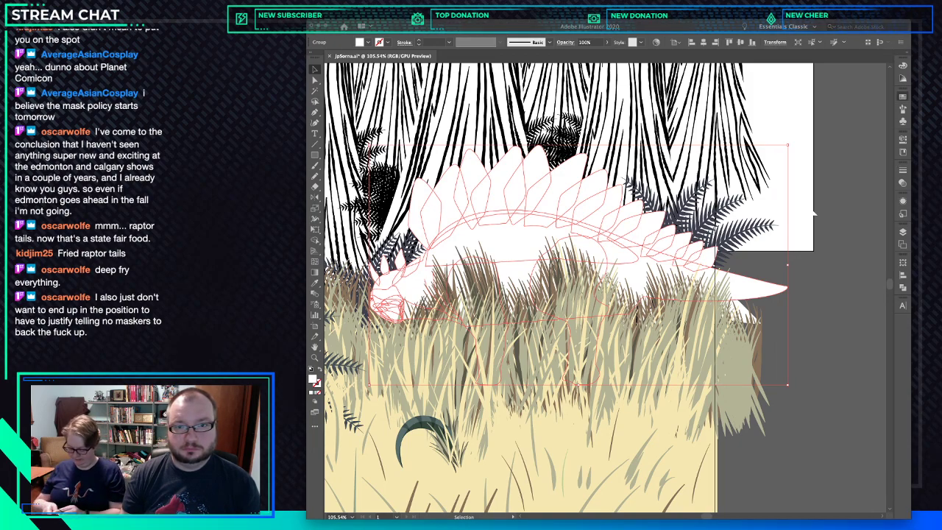
key(super+z)
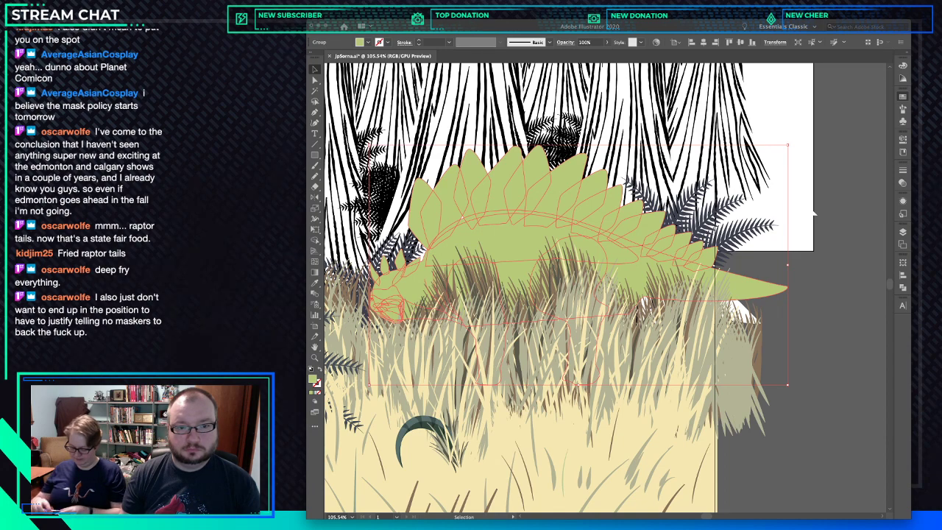
key(super+z)
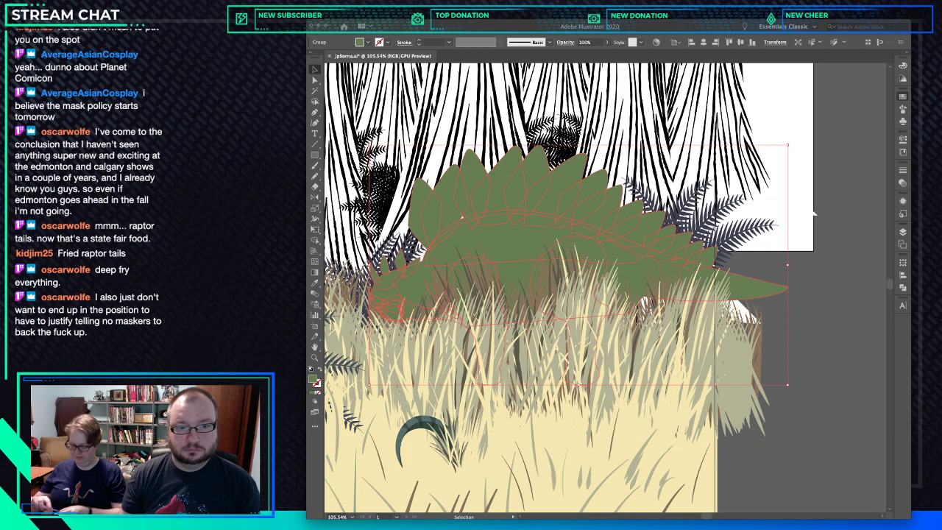
key(super+z)
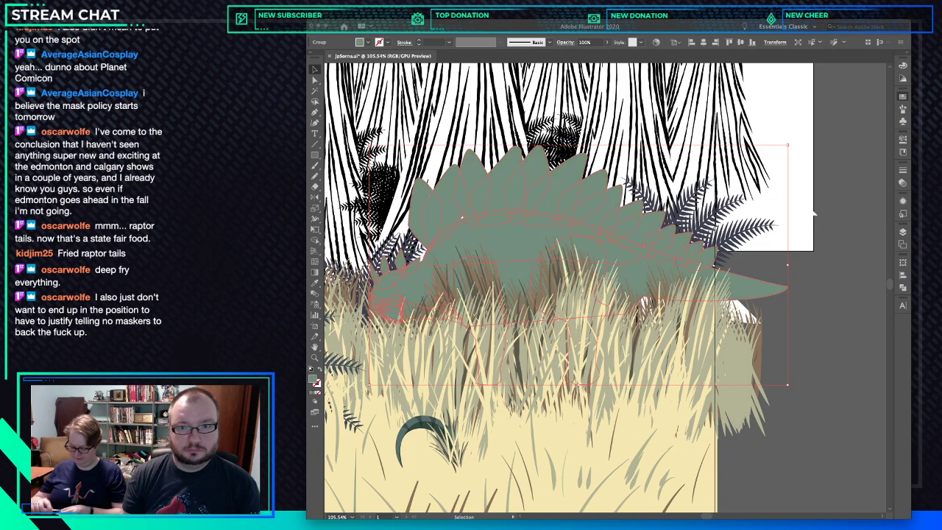
key(shift+super+a)
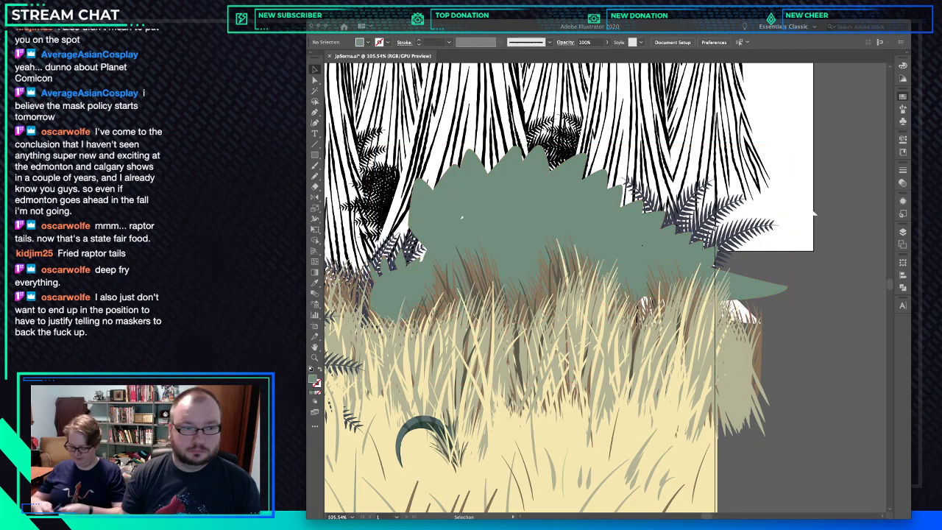
Pick out the individual shapes on the dinosaur's snout and recolour the front patch a darker blue-green.
key(a)
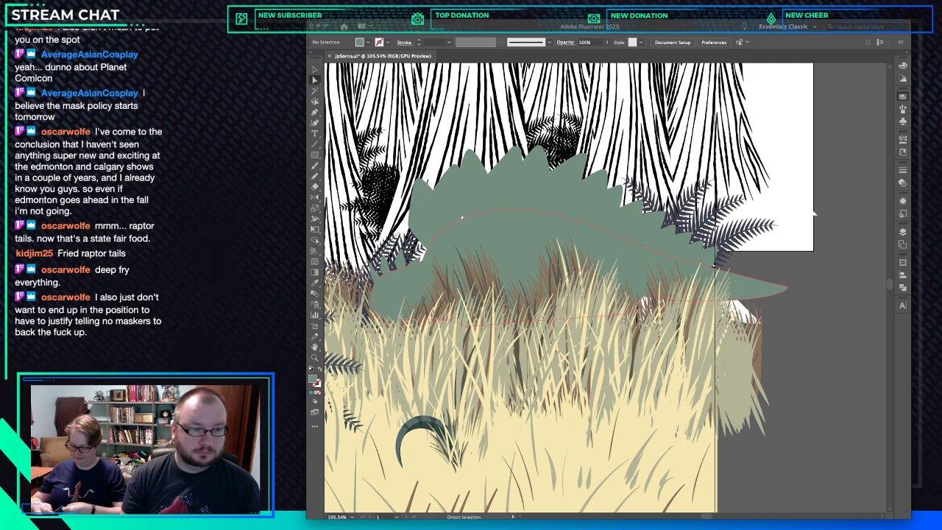
click(387, 294)
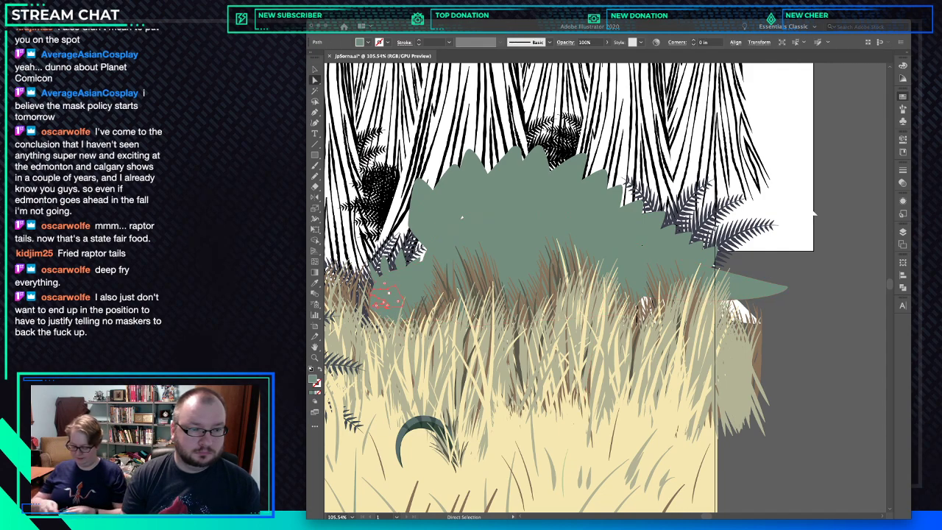
click(371, 299)
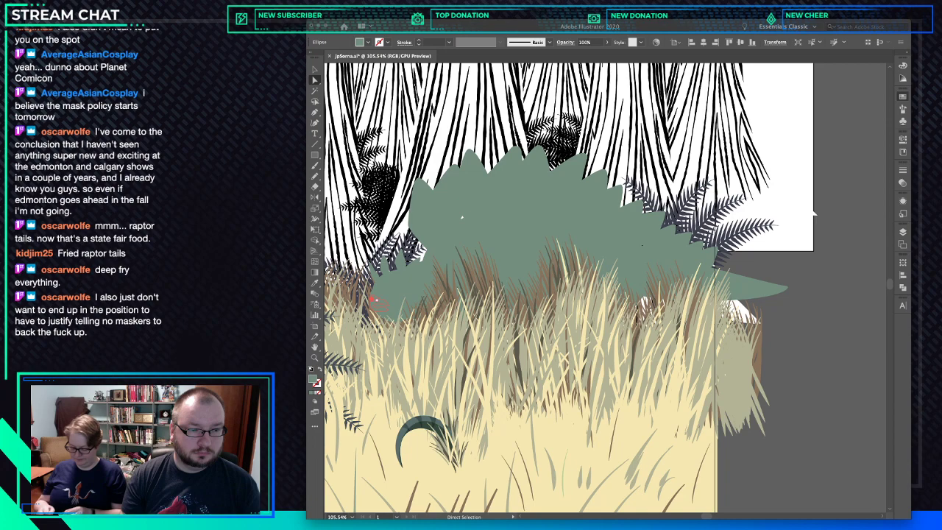
click(379, 305)
key(super+space)
drag(370, 298, 416, 298)
click(392, 312)
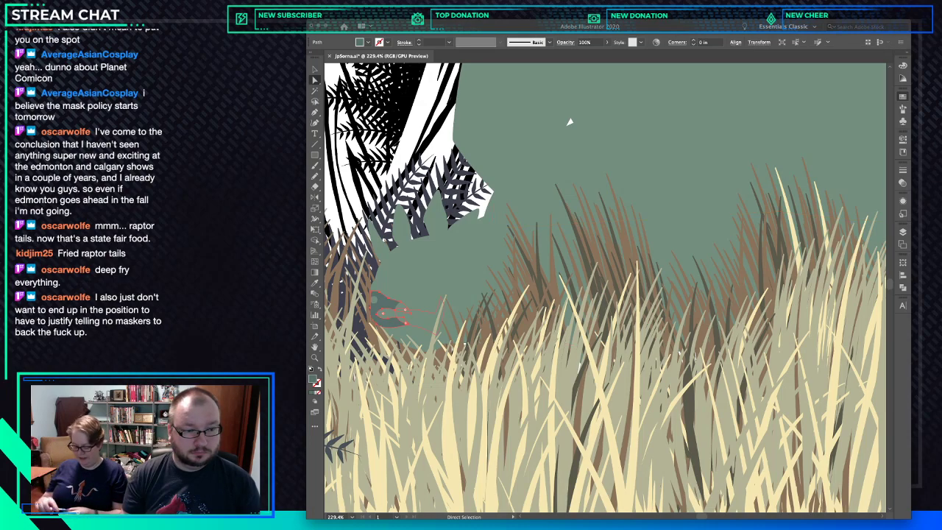
Recolour the dinosaur's cheek shape by sampling the dark blue-green of the adjoining snout patch.
click(432, 307)
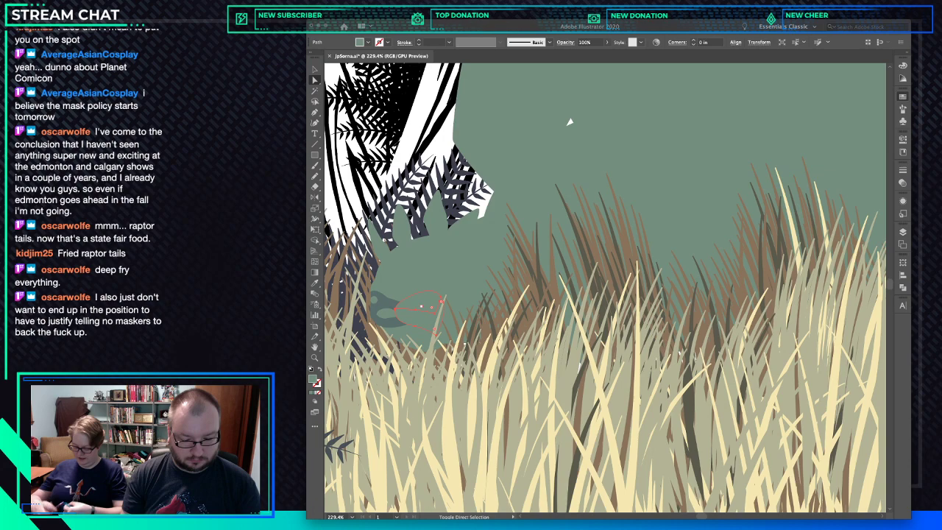
key(i)
click(384, 326)
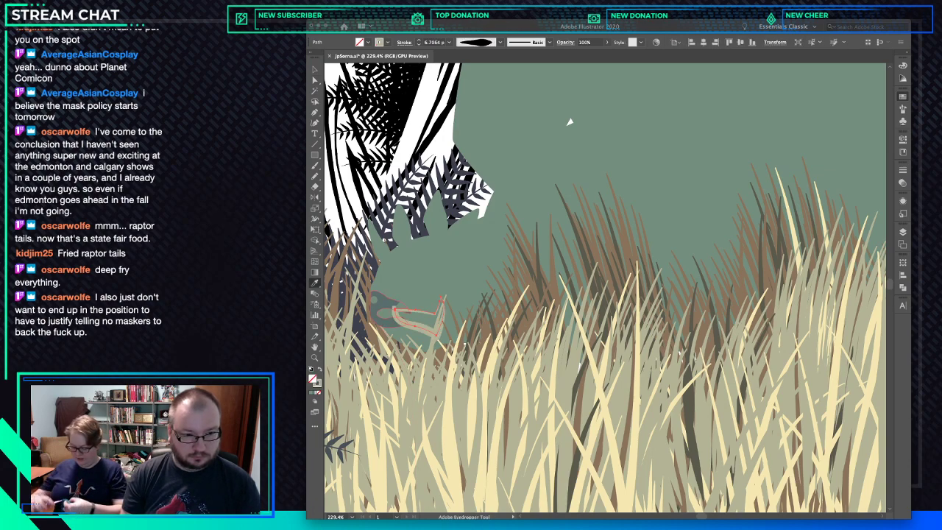
click(388, 322)
Select the dinosaur's lower jaw shape and fill it with a reddish brown.
ctrl+shift+click(569, 122)
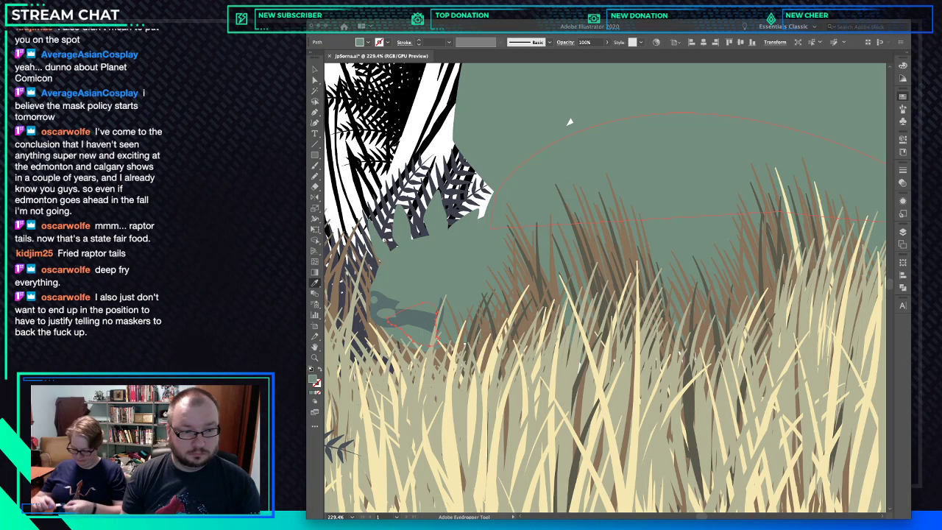
click(569, 121)
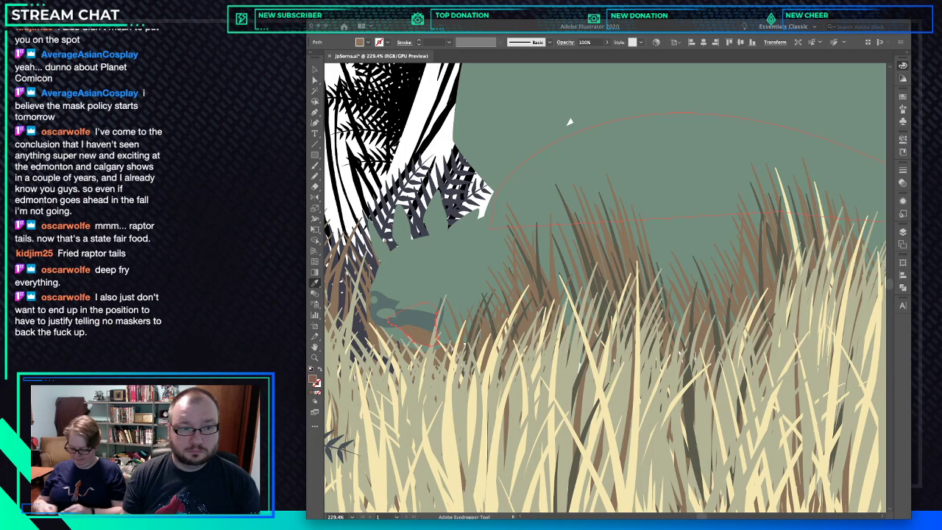
key(super+z)
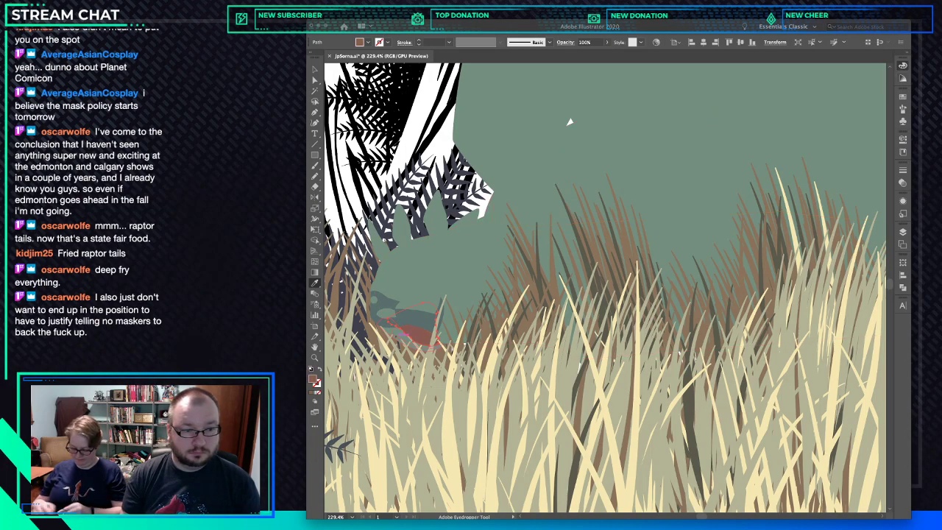
Try filling the narrow shape inside the dinosaur's mouth, above the lower beak, with a yellow-green.
key(a)
click(393, 322)
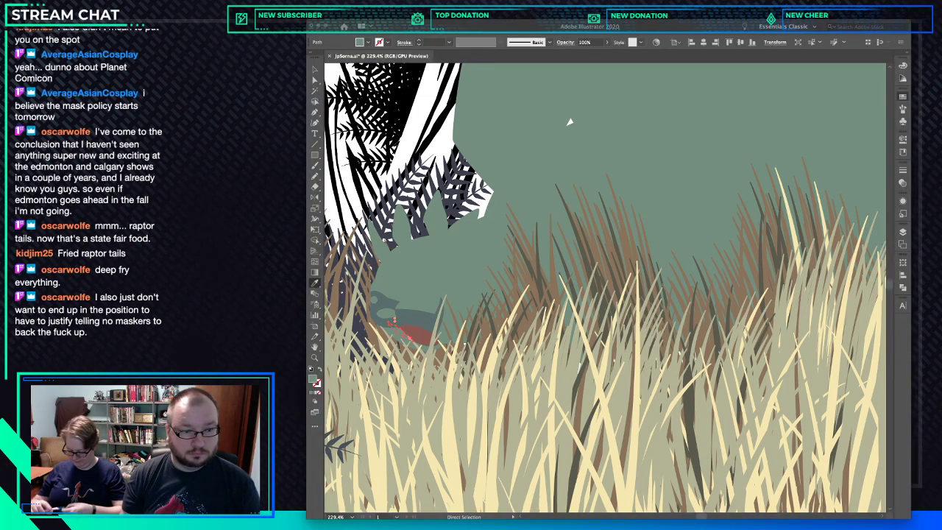
click(457, 390)
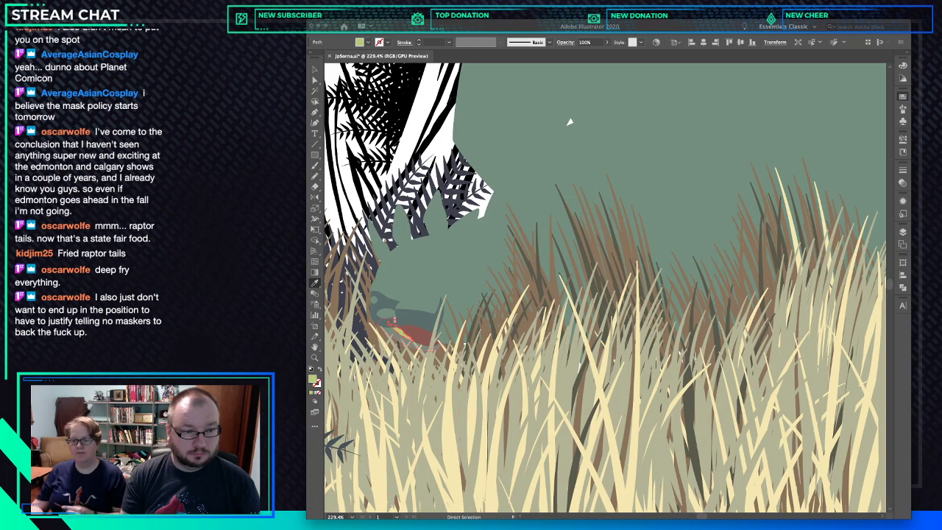
key(a)
super+click(388, 325)
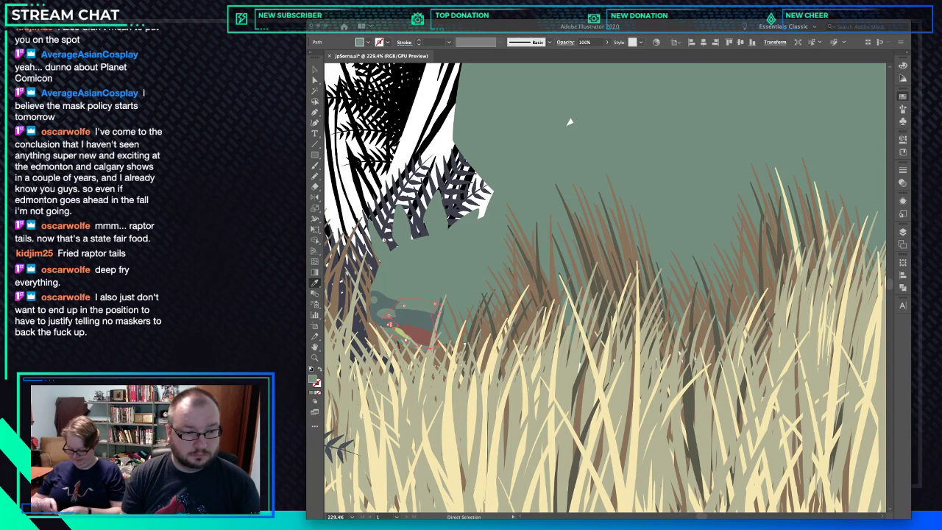
key(z)
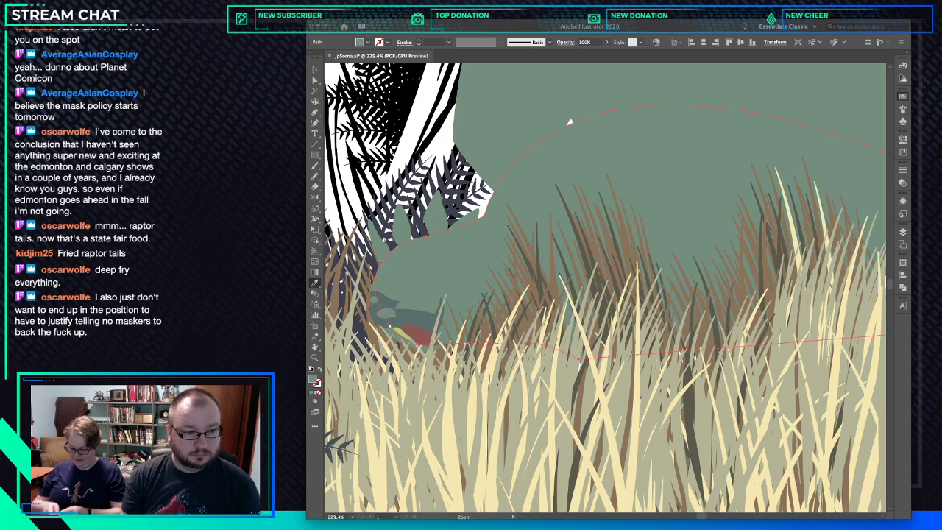
drag(397, 325, 434, 326)
super+click(406, 336)
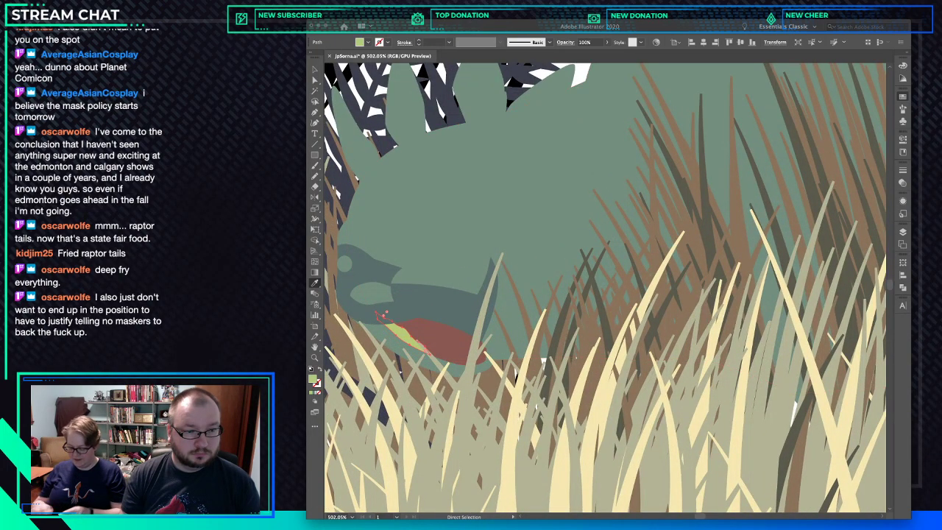
Fill the strip along the dinosaur's lower jaw with light green and the lower beak shape beneath it with darker green.
click(434, 274)
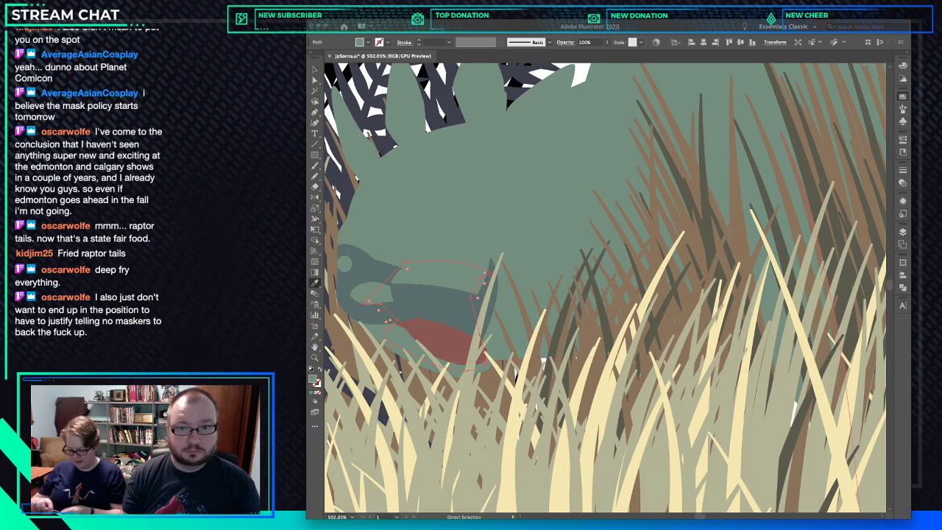
key(super+z)
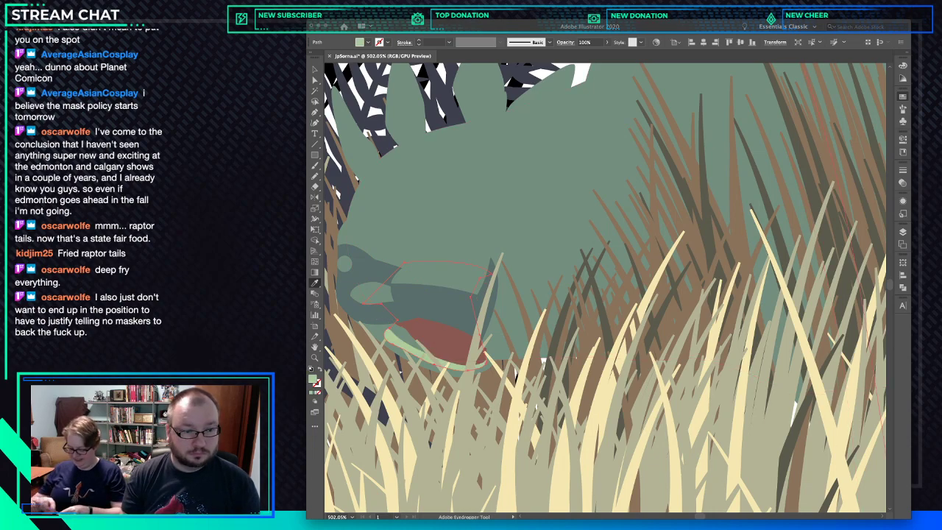
super+click(373, 316)
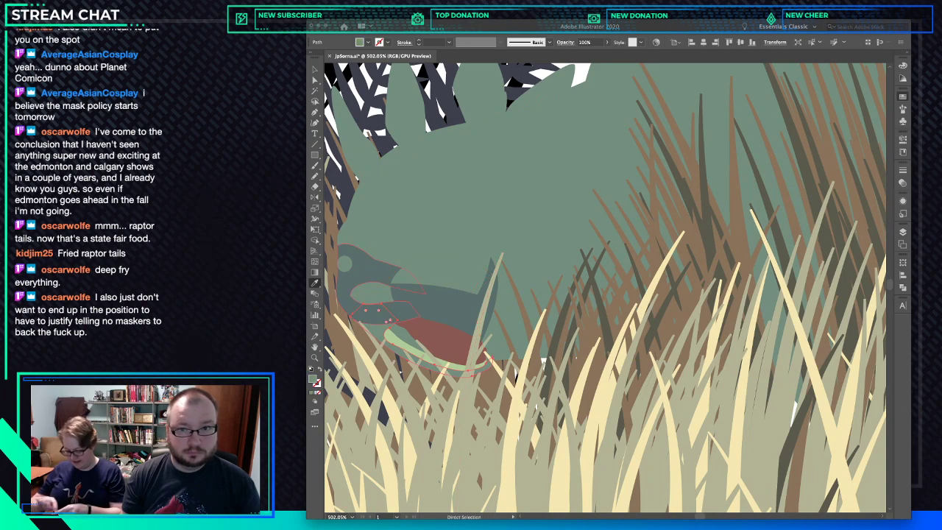
click(401, 340)
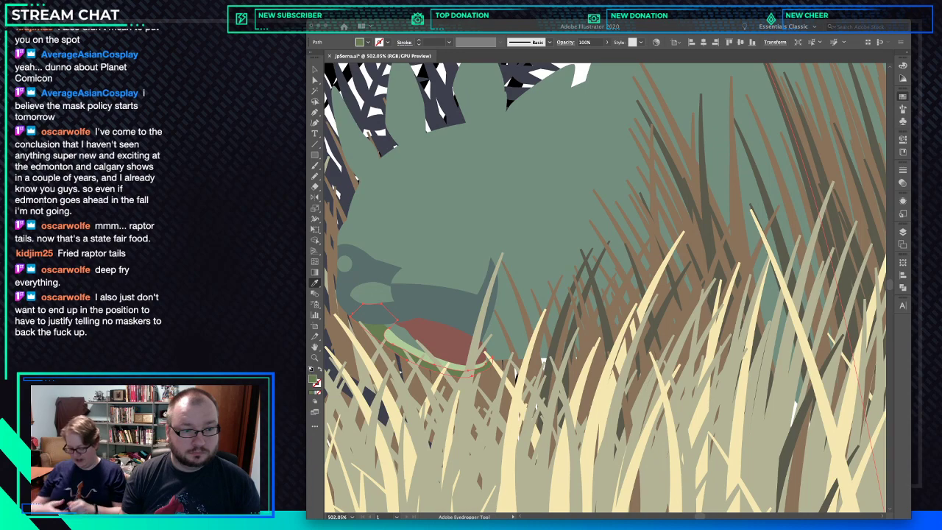
Select the narrow shape between the reddish-brown jaw and the light green strip, and fill it with a pale peach.
super+click(382, 315)
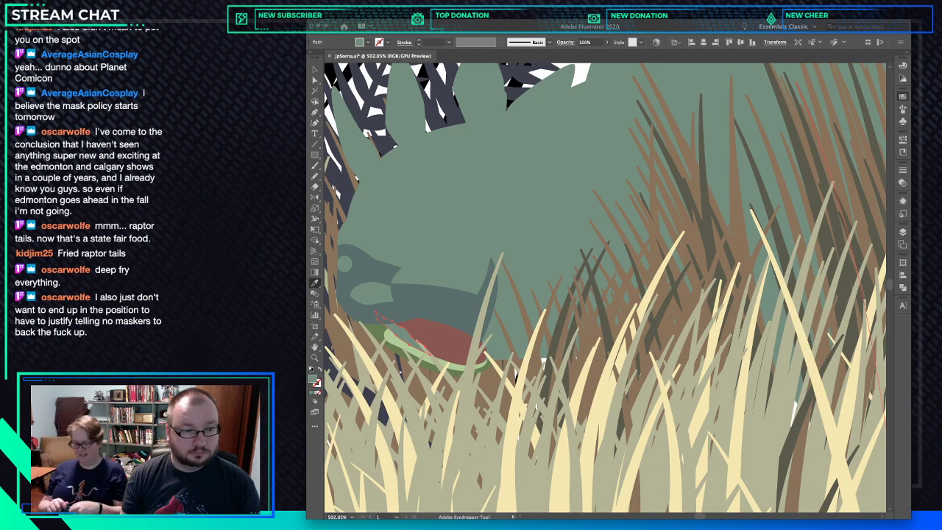
click(468, 370)
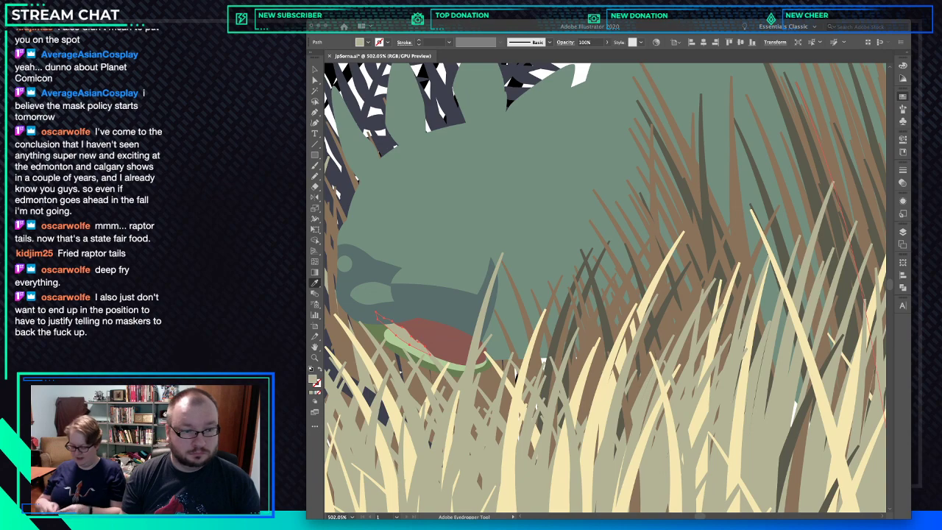
click(519, 369)
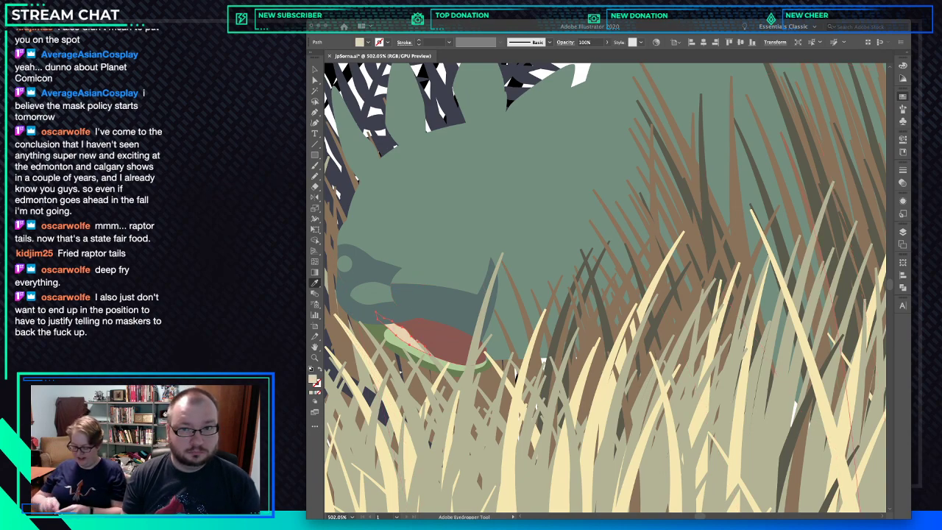
click(417, 353)
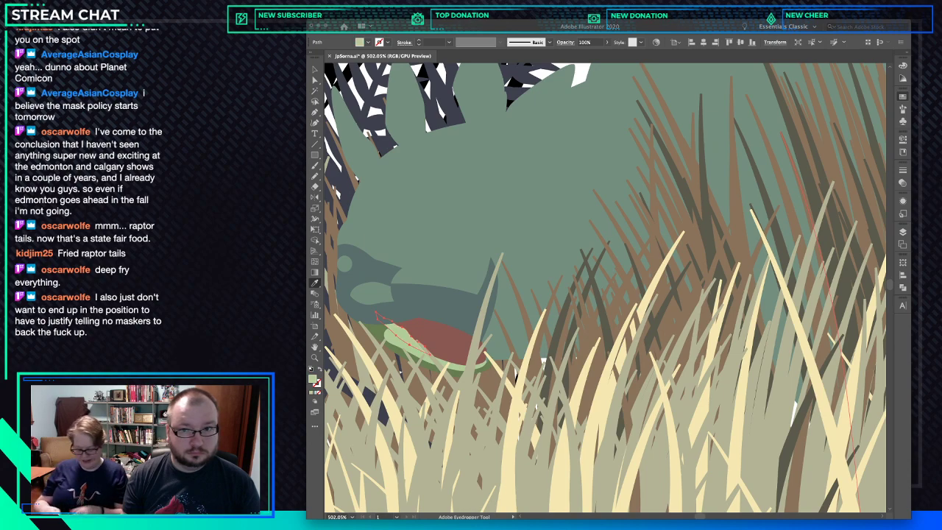
key(super+z)
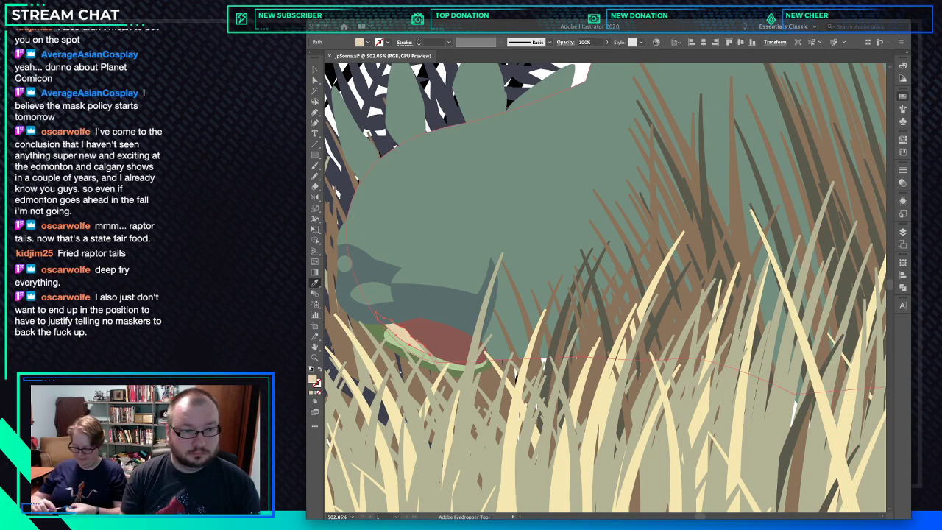
Select the dinosaur's round eye and fill it with a dark brown.
key(super+z)
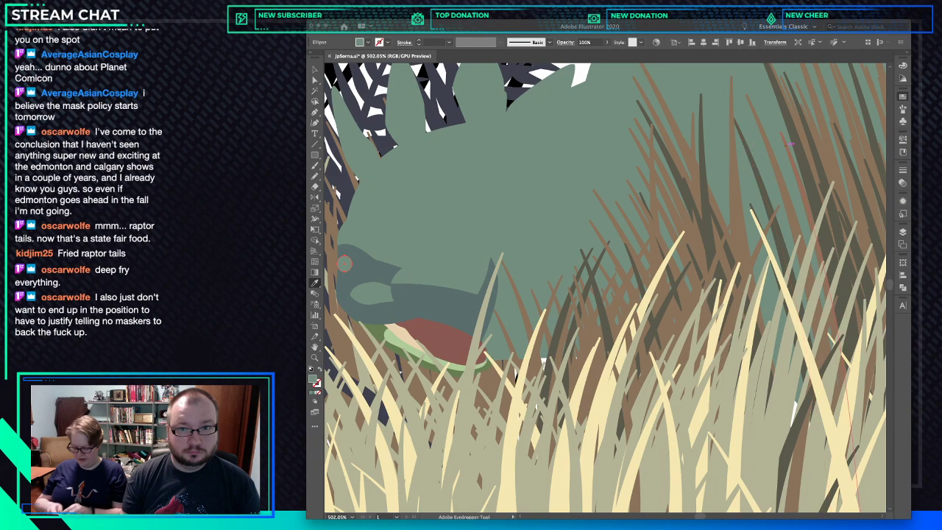
key(super+z)
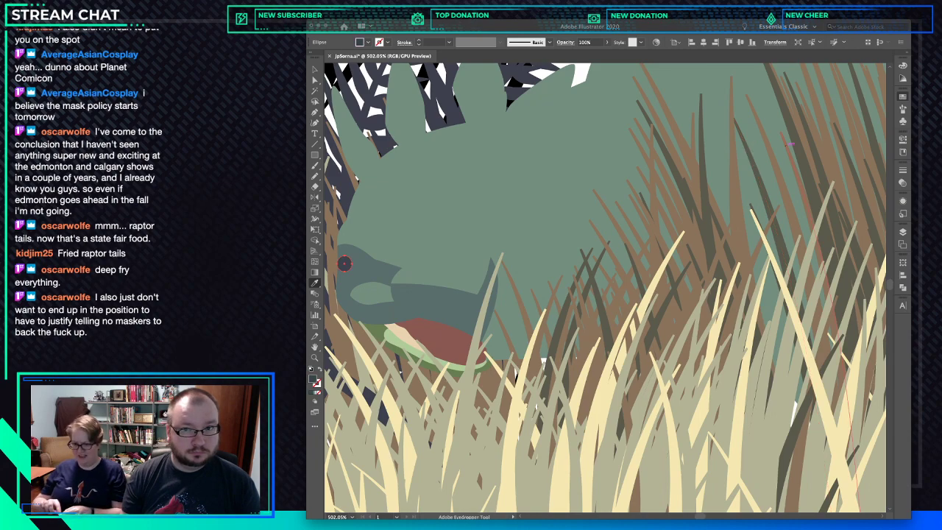
key(super+z)
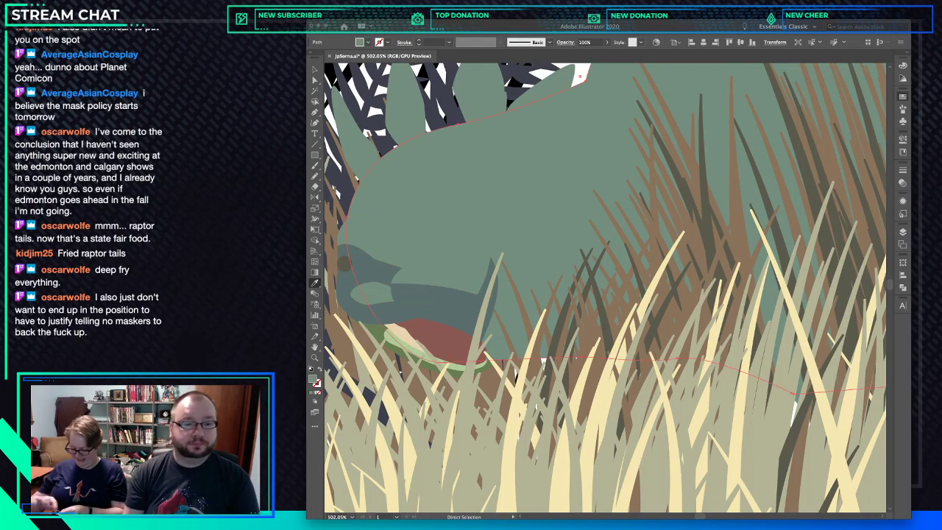
Try a lighter grey-green fill on the large flank shape of the dinosaur's body.
super+click(500, 184)
key(super+minus)
key(super+minus)
key(super+minus)
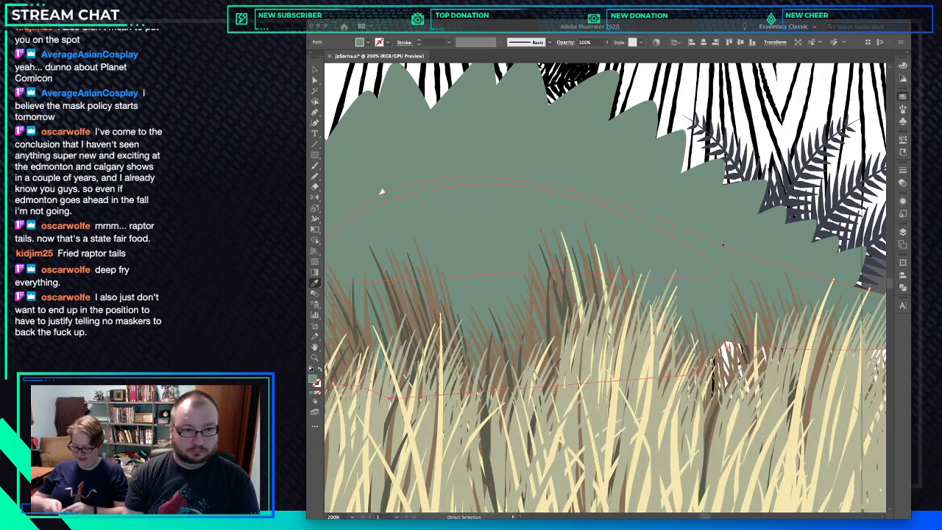
drag(381, 192, 503, 178)
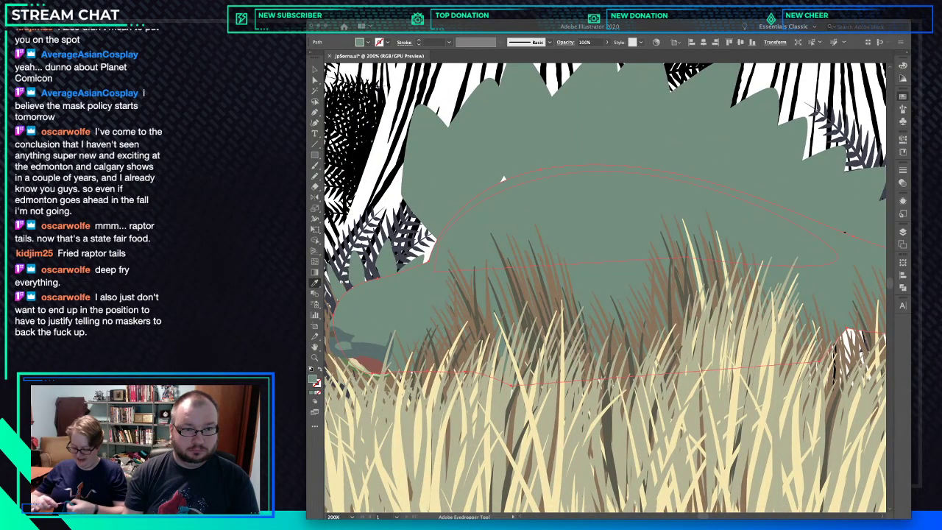
click(503, 179)
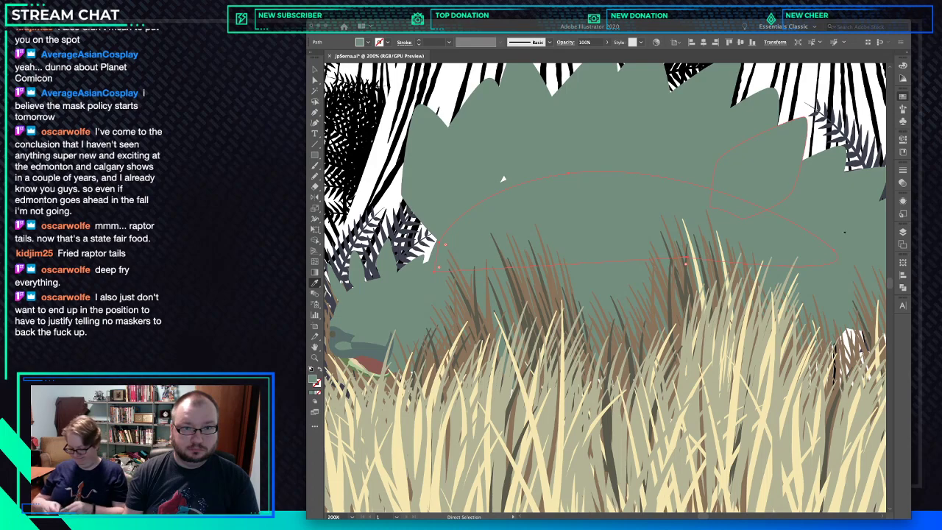
key(i)
click(502, 179)
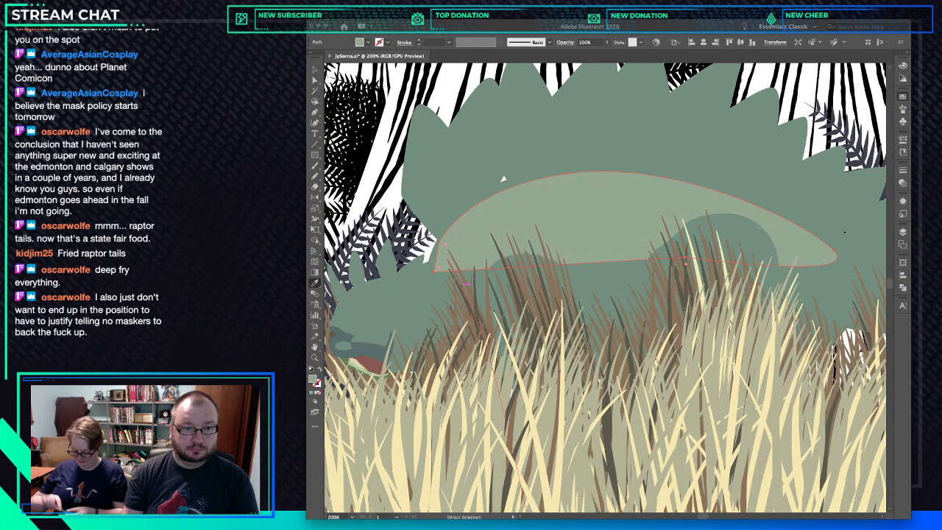
ctrl+click(503, 179)
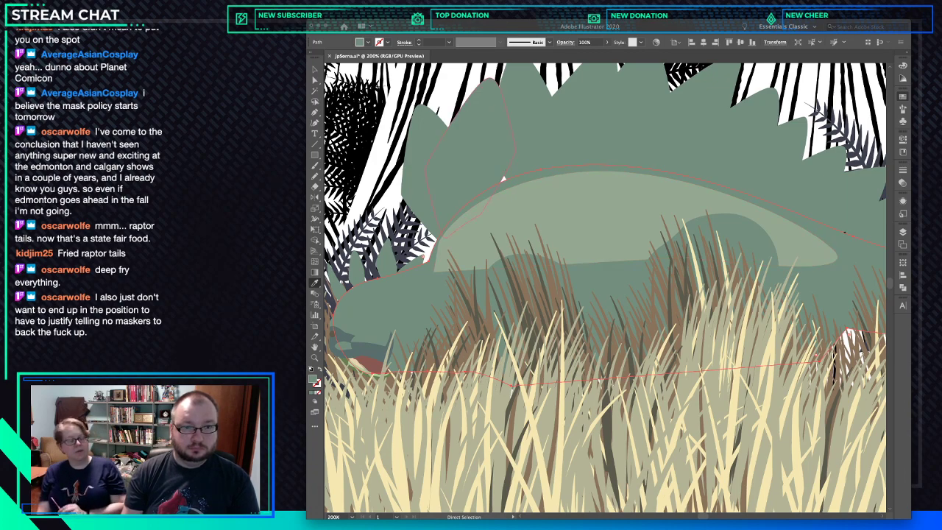
click(503, 178)
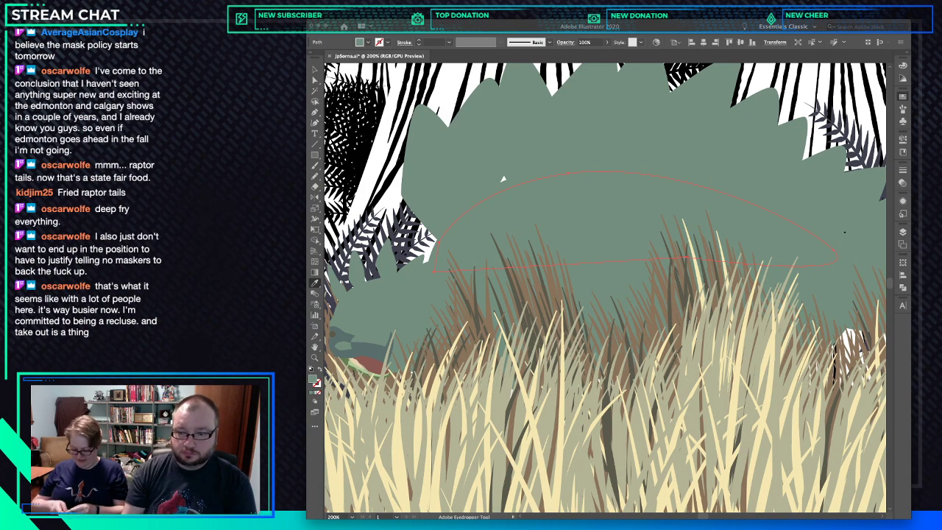
key(v)
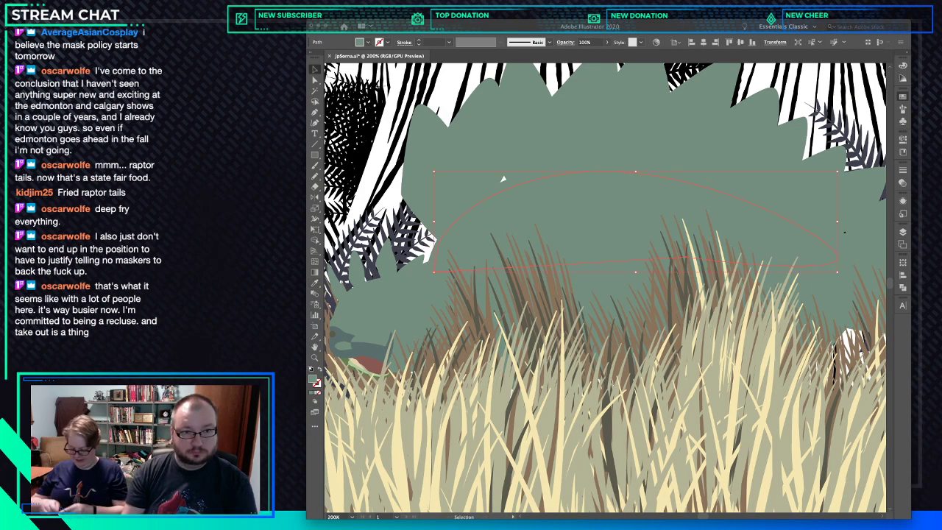
key(a)
key(ctrl+a)
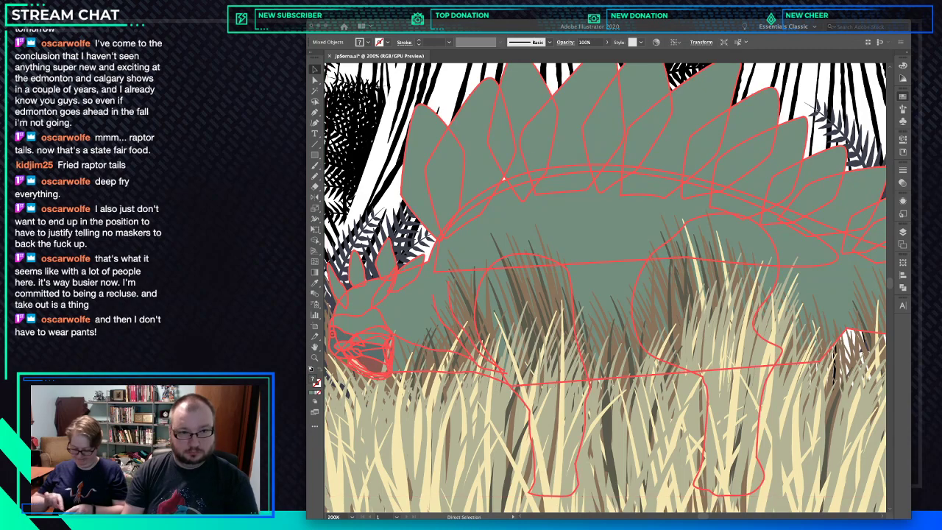
key(v)
key(ctrl+shift+a)
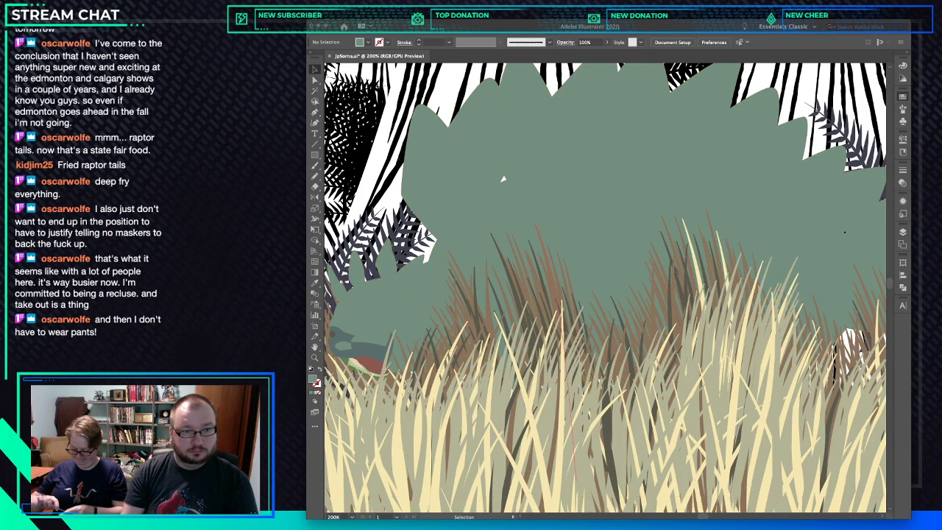
Try selecting the flank shape together with the back plates that overlap the body.
click(563, 340)
click(503, 178)
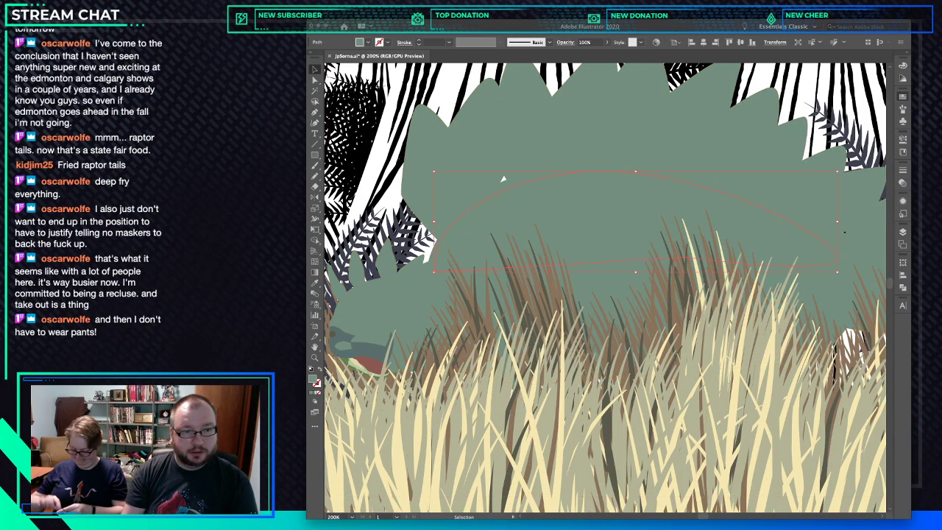
shift+click(576, 130)
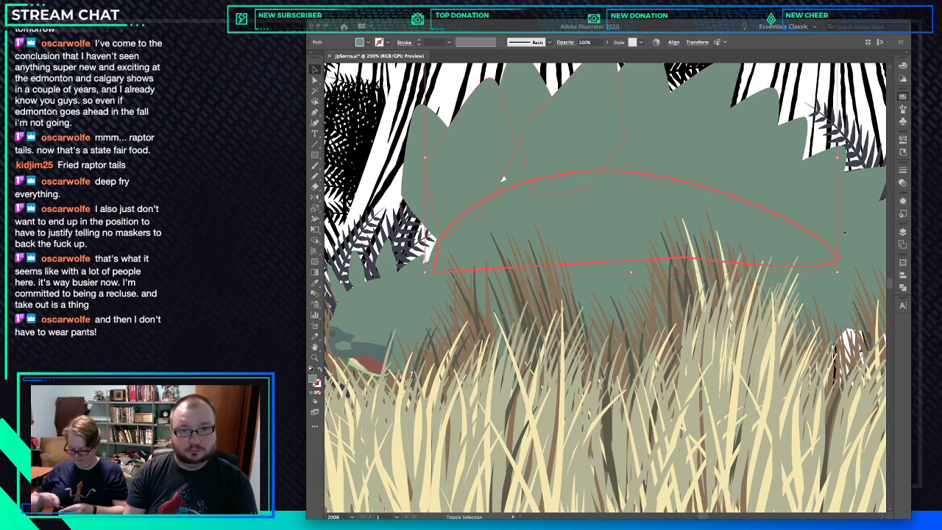
shift+click(666, 131)
shift+click(740, 134)
key(space)
drag(502, 178, 390, 171)
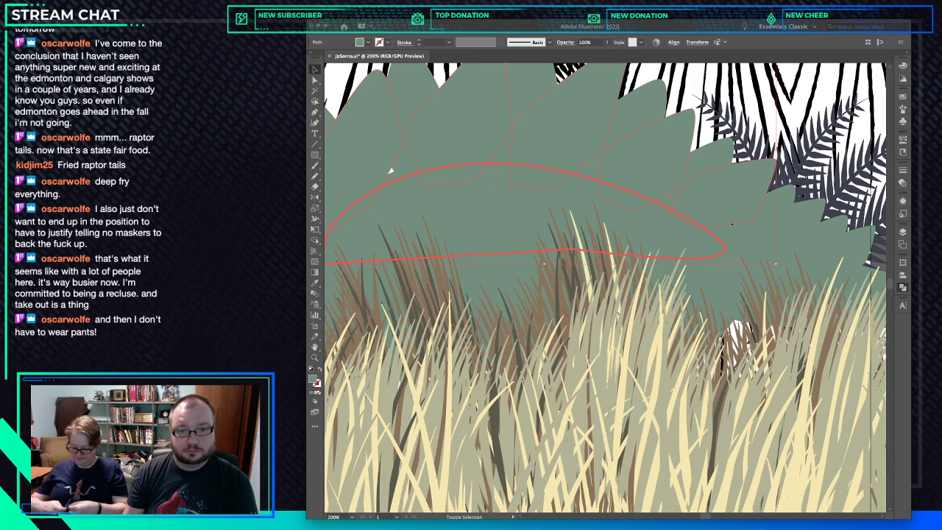
shift+click(390, 171)
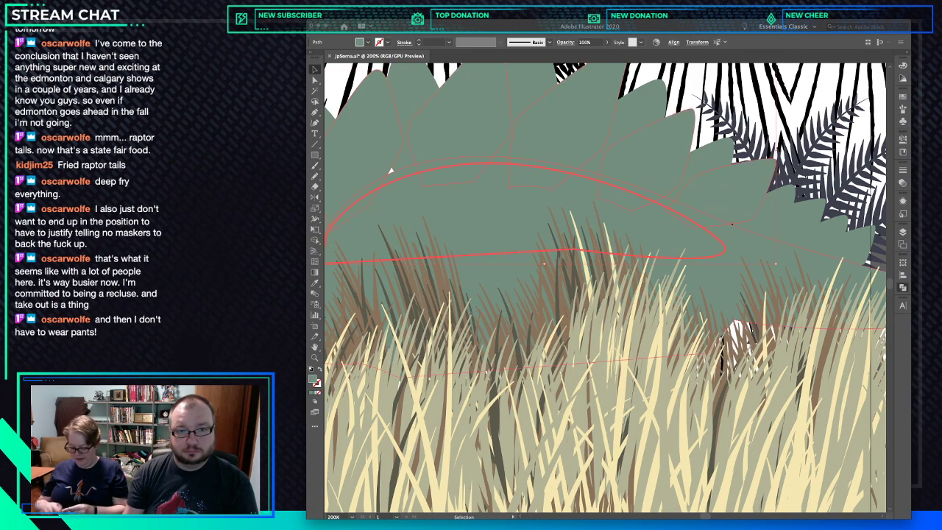
key(super+shift+a)
click(515, 206)
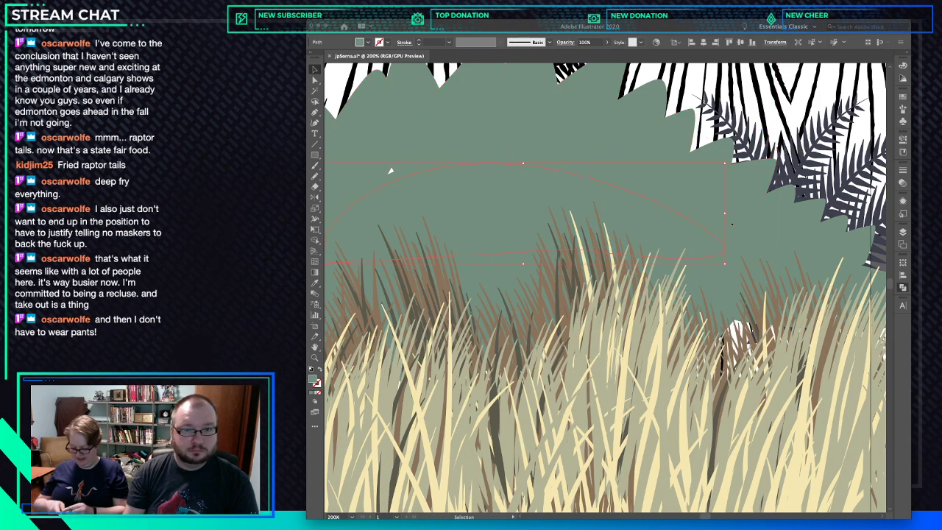
key(super+shift+a)
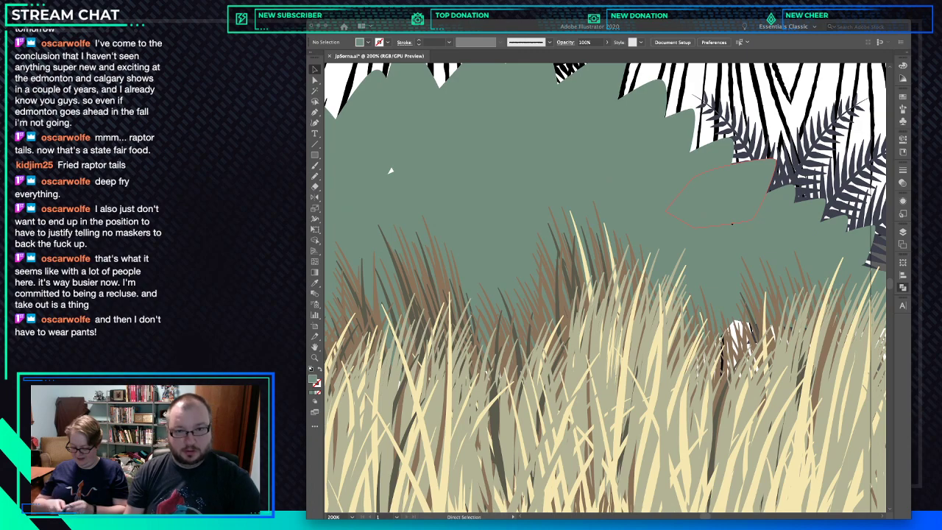
Select the dinosaur's flank shape together with the back plates that overlap its upper edge.
key(super+y)
key(v)
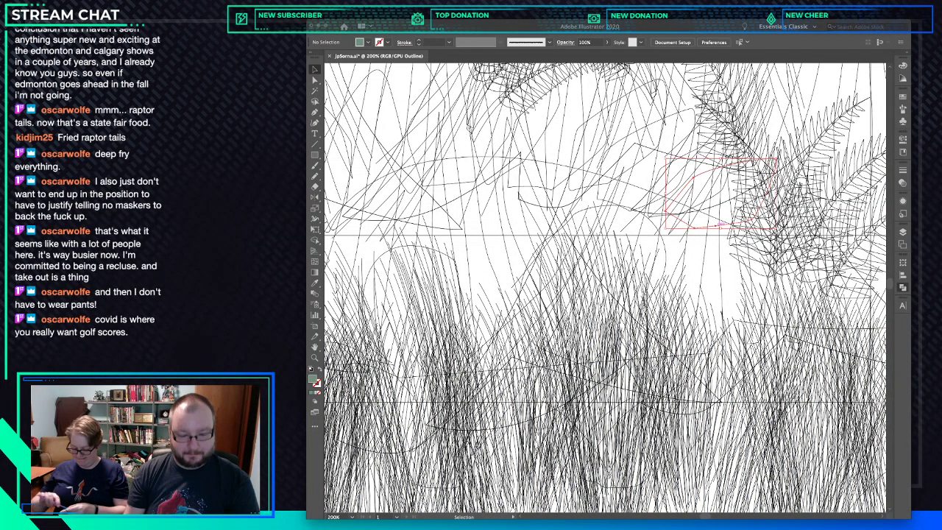
click(720, 224)
key(a)
key(super+y)
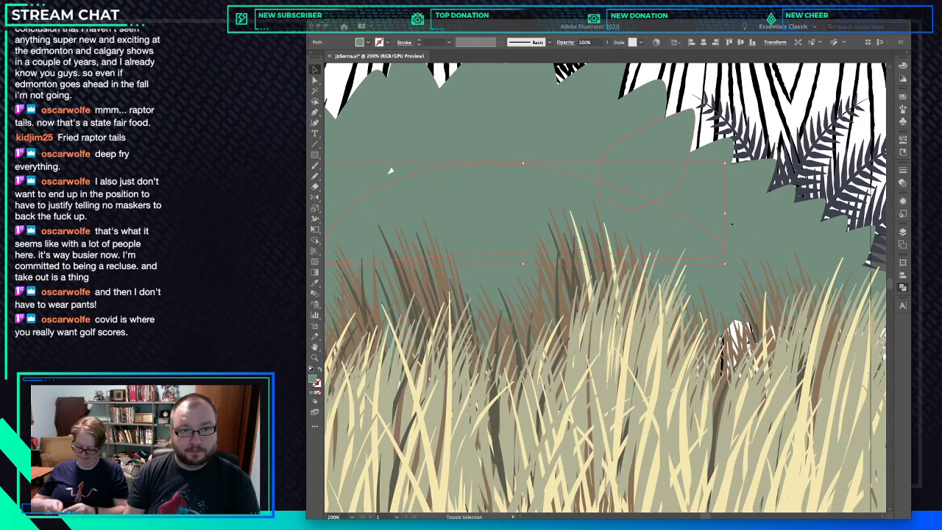
shift+click(391, 171)
shift+click(732, 223)
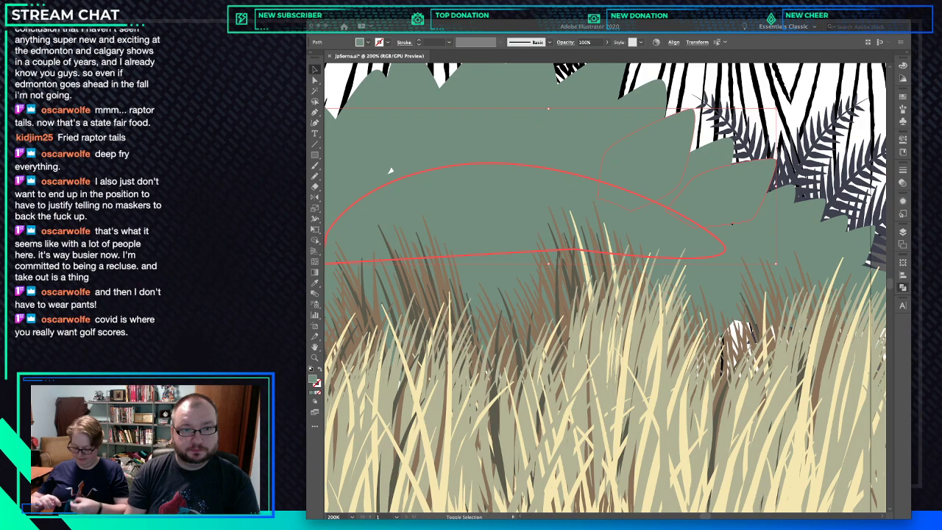
shift+click(555, 187)
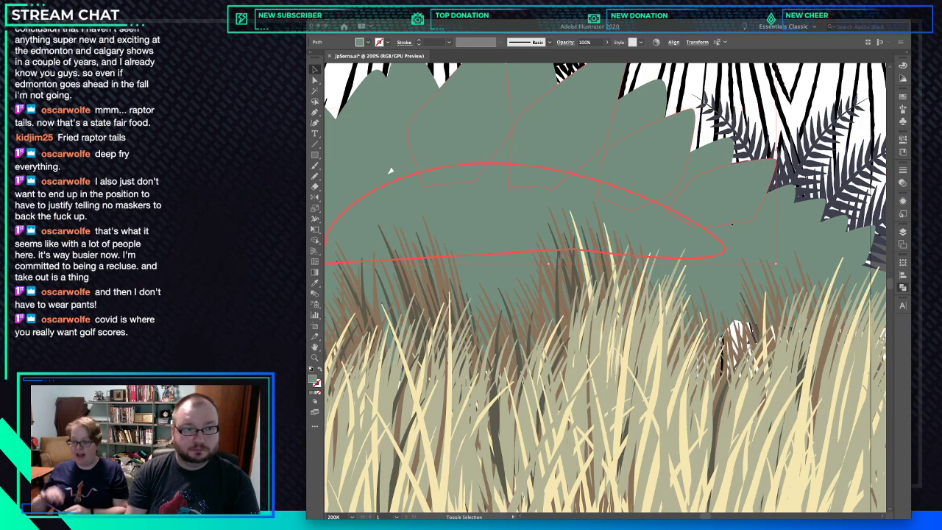
drag(391, 171, 507, 151)
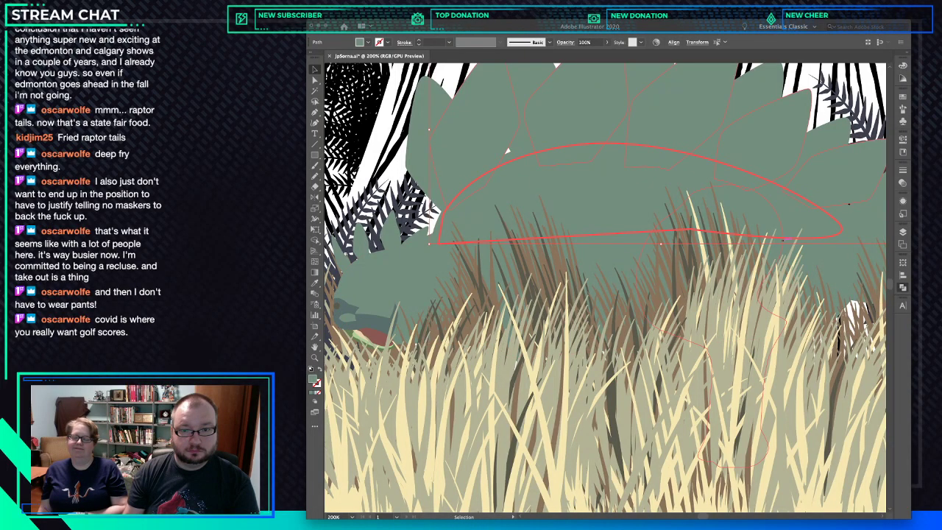
Divide the selected flank and plate shapes where they overlap, and select the resulting pieces inside the flank.
click(506, 151)
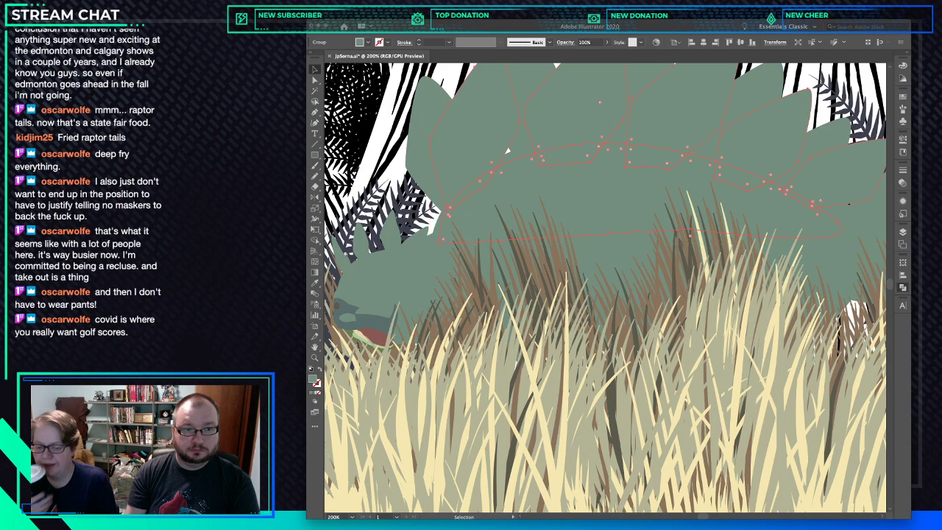
key(a)
click(507, 151)
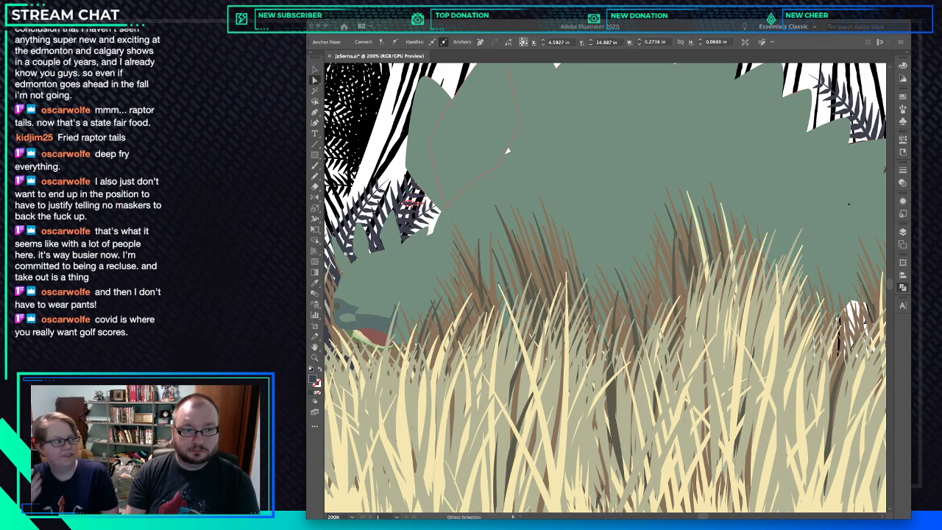
click(507, 151)
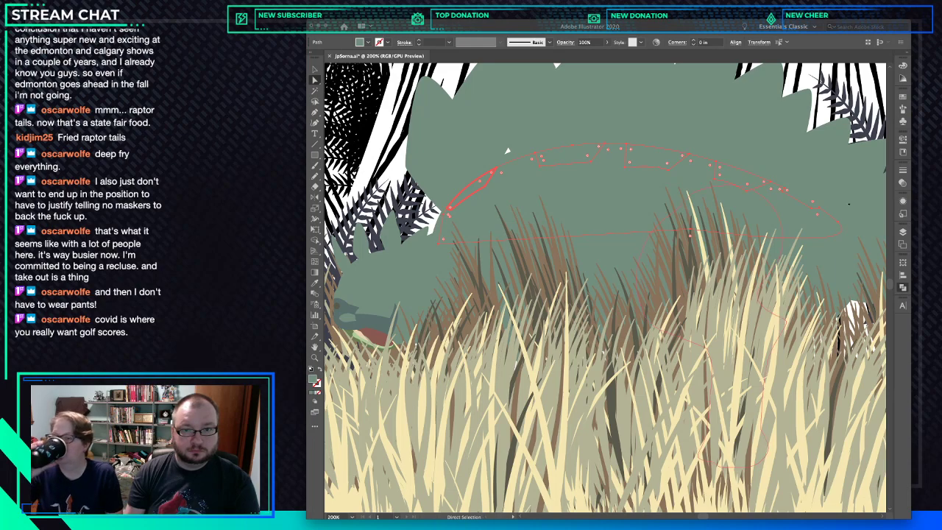
drag(506, 151, 396, 158)
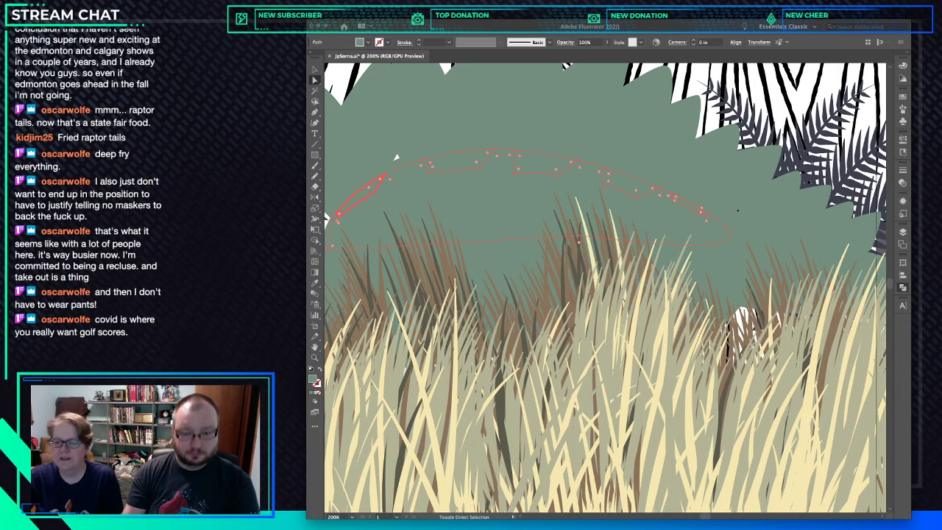
click(396, 157)
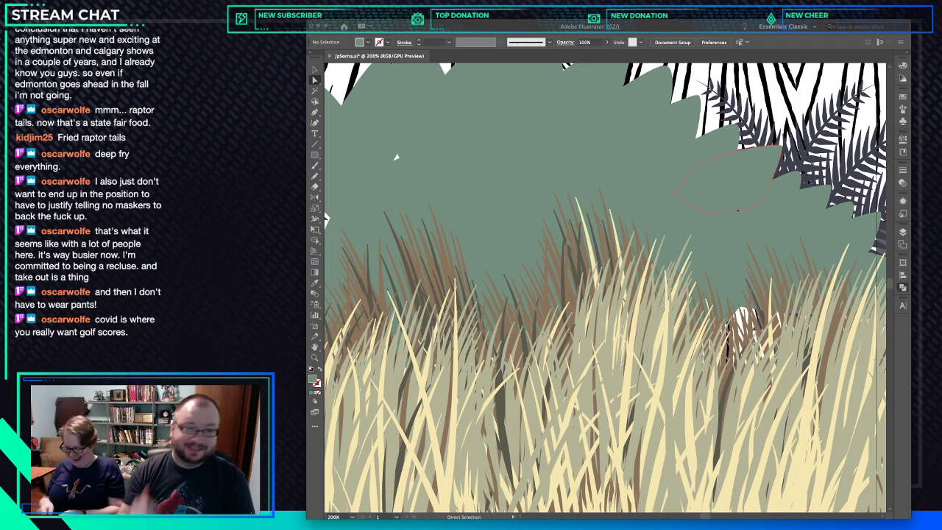
Try the default white fill and black stroke on the dinosaur's whole body shape.
key(v)
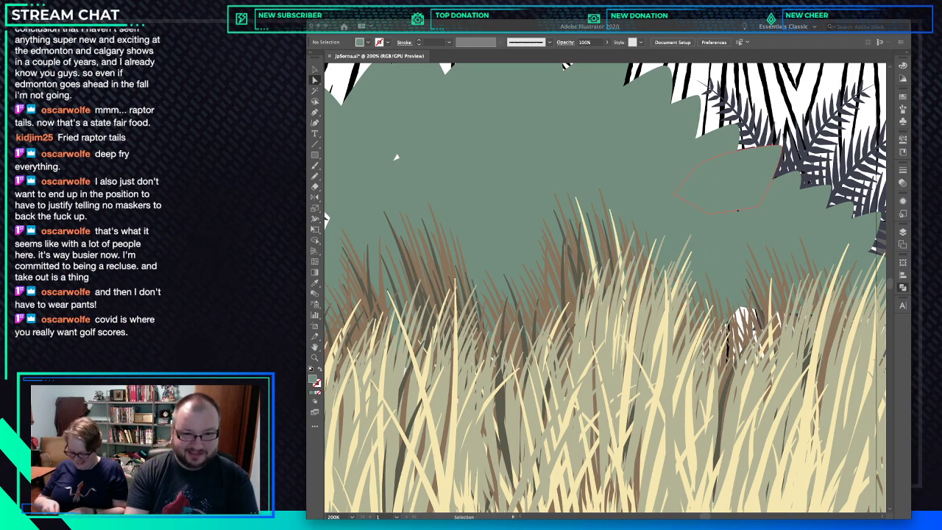
key(ctrl+minus)
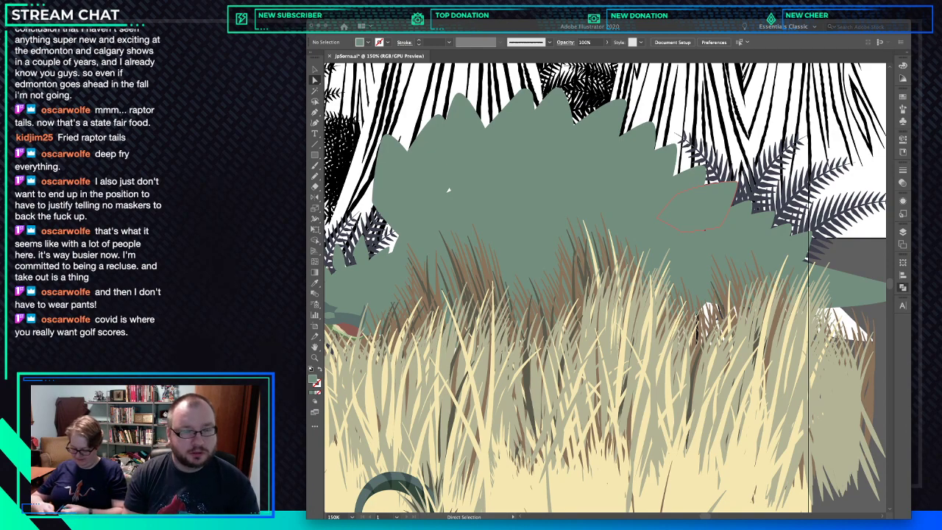
drag(449, 190, 517, 178)
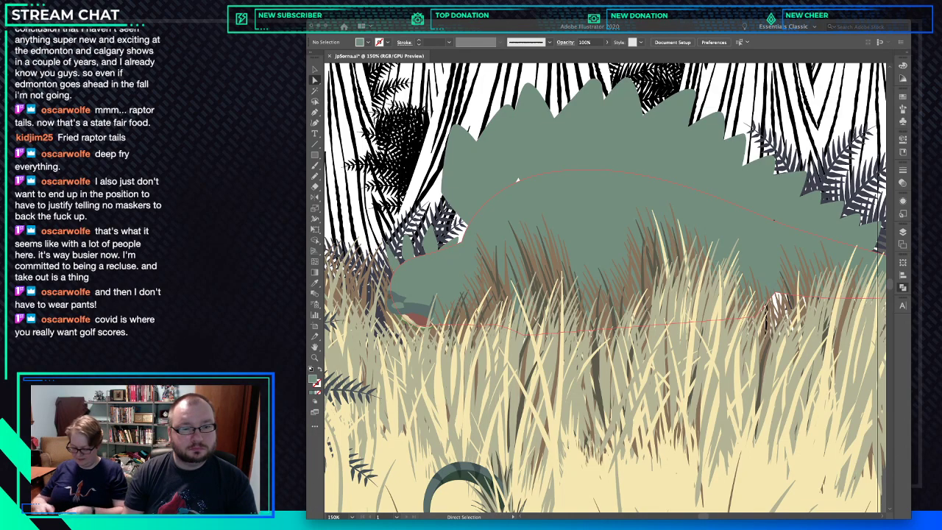
click(518, 179)
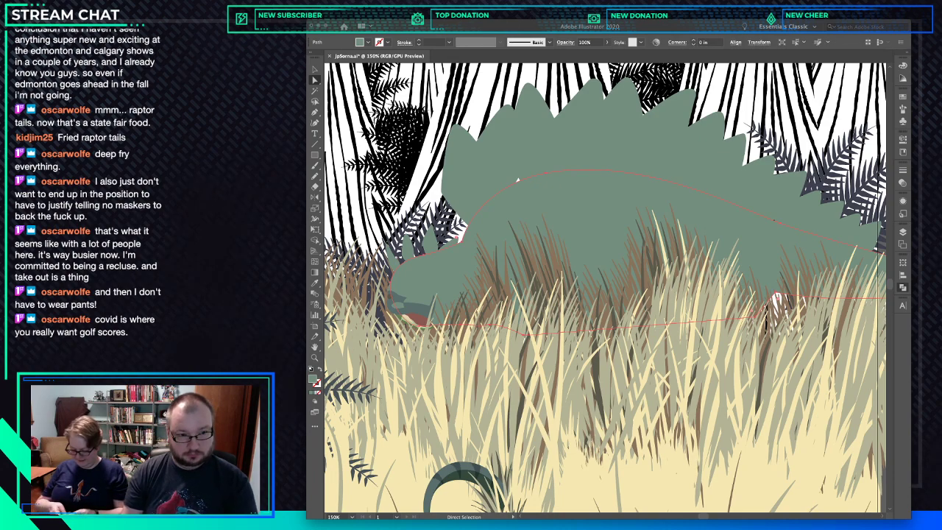
key(p)
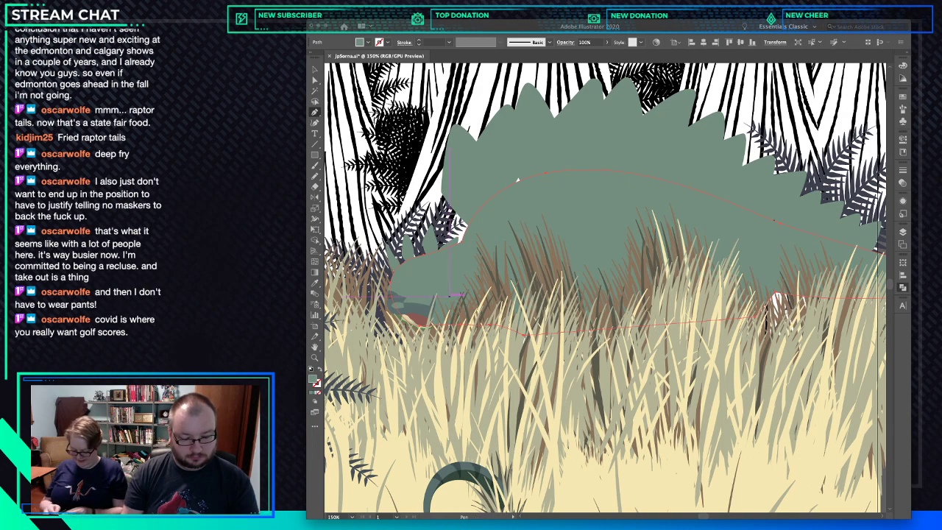
key(d)
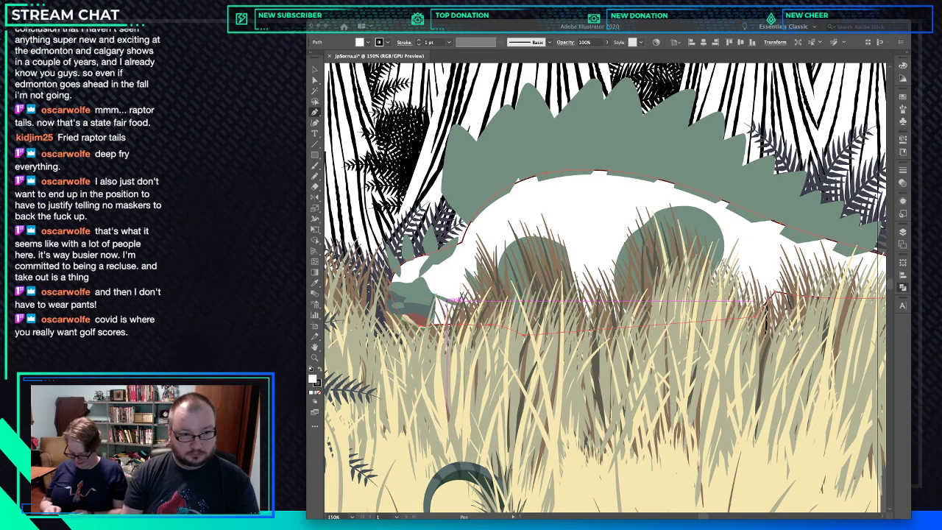
key(a)
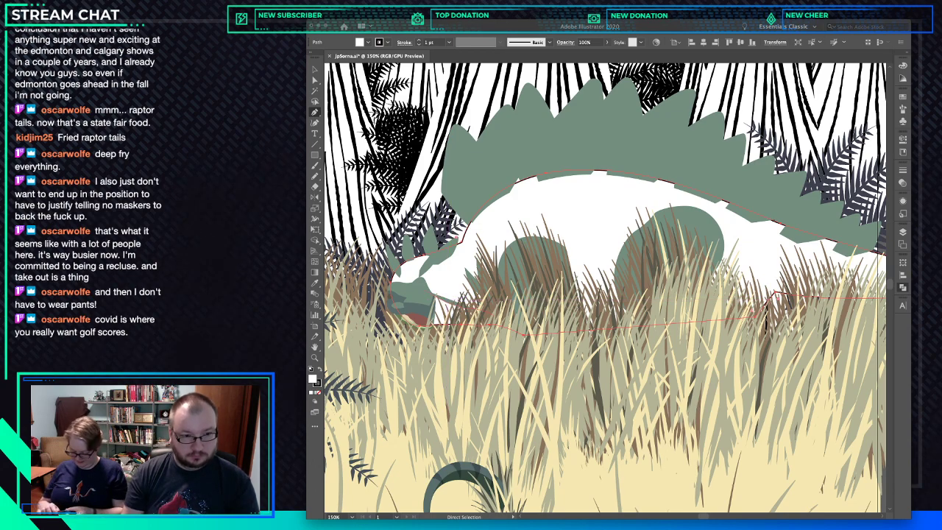
key(super+z)
Try to start a marking on the dinosaur's head with the Pen tool.
key(p)
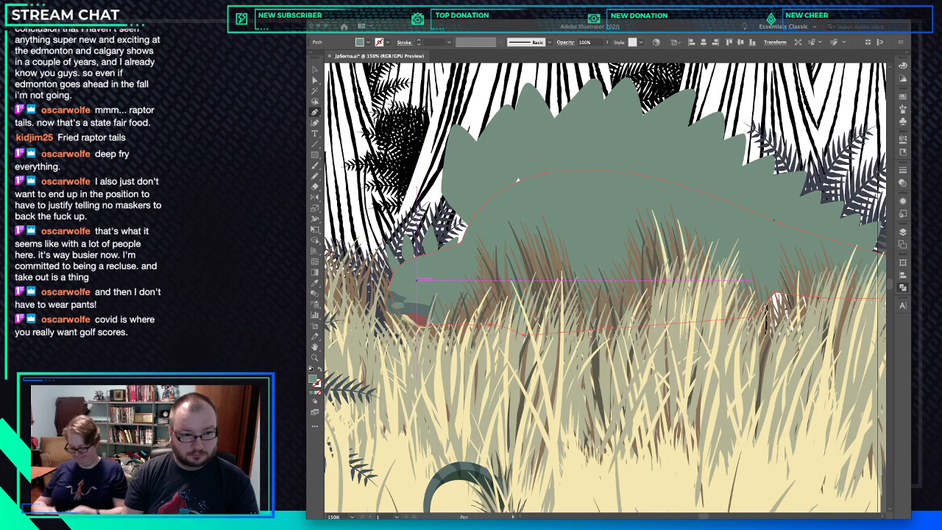
click(417, 282)
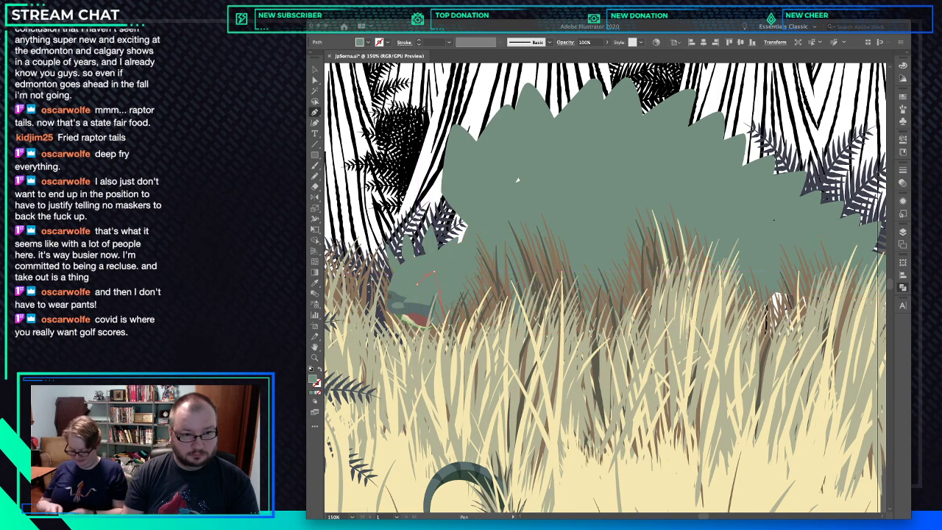
ctrl+click(517, 179)
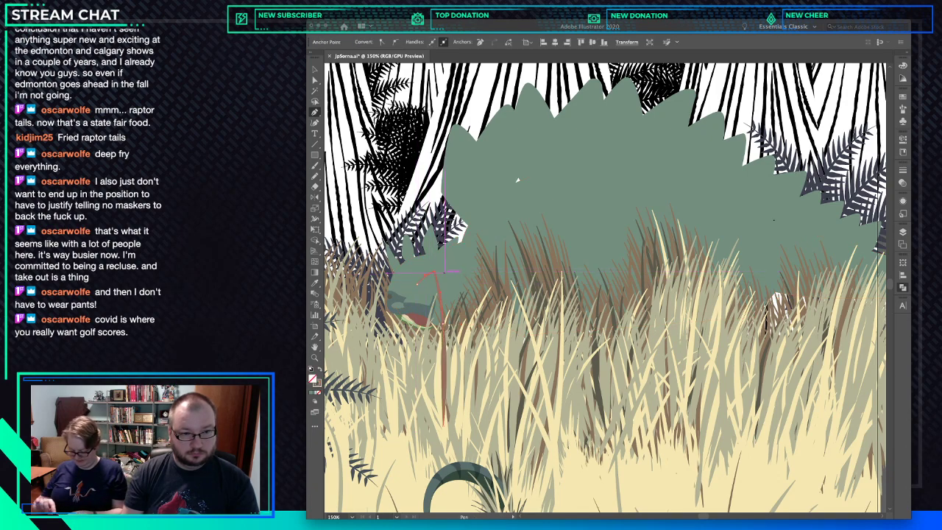
Select all the grass strokes in front of the dinosaur, review them in the whole artwork, and clear the selection.
key(v)
click(450, 316)
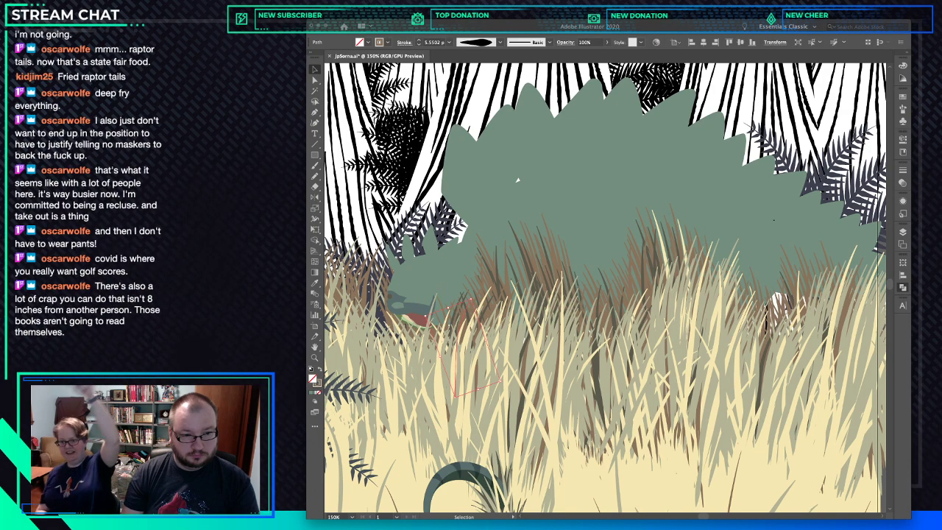
click(518, 180)
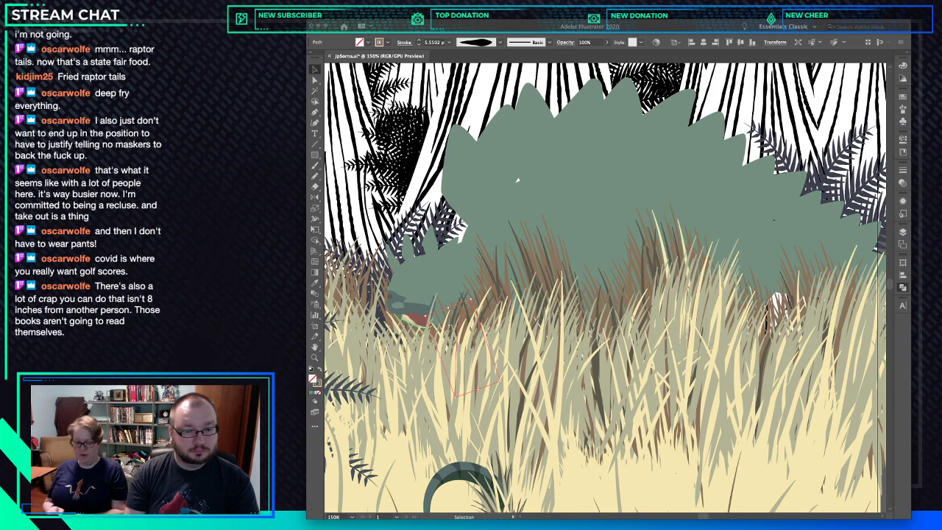
click(541, 115)
key(a)
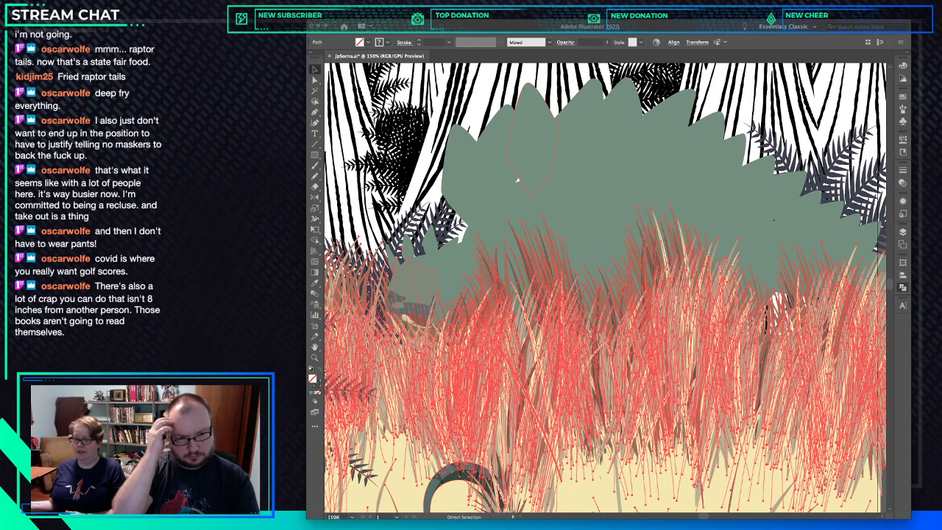
key(super+0)
key(v)
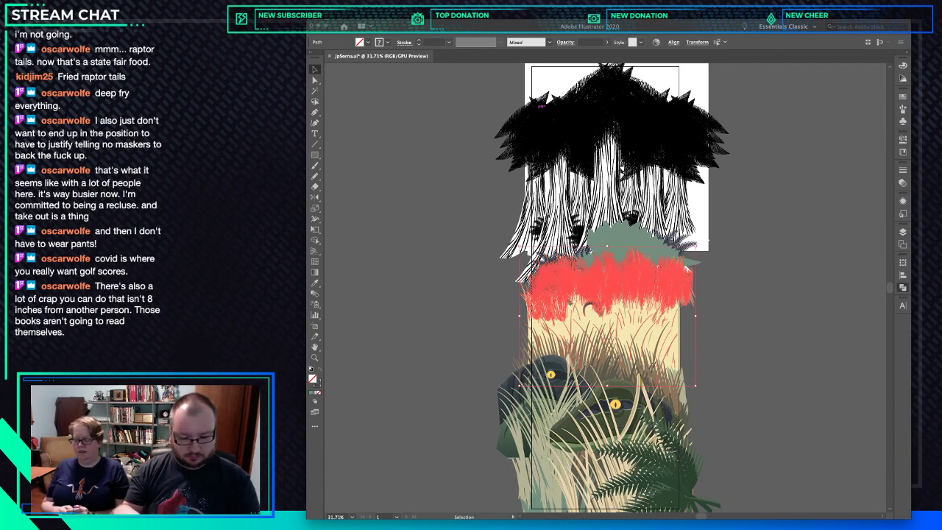
key(a)
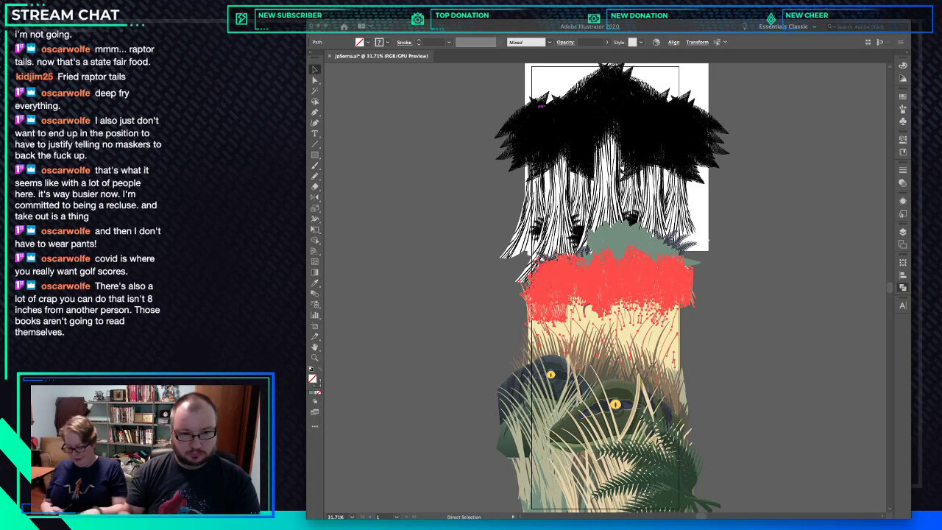
key(super+shift+a)
key(v)
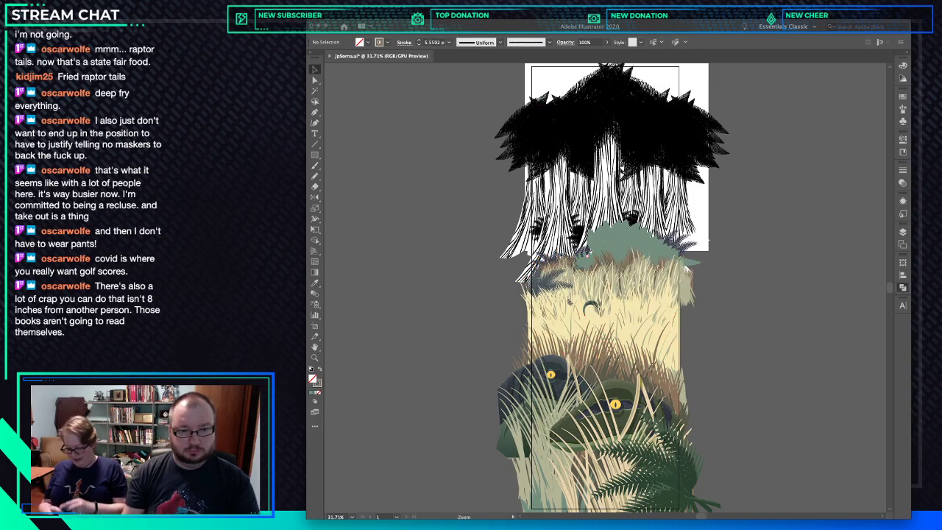
Draw a curved marking edge from above the dinosaur's eye back toward the neck, and give it a dark slate fill without a stroke.
drag(586, 255, 618, 247)
key(a)
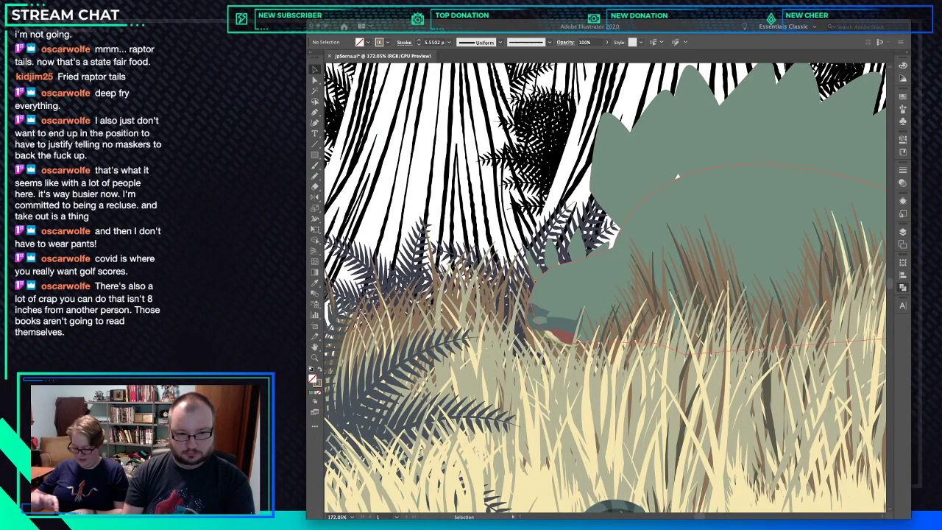
key(p)
drag(563, 287, 614, 283)
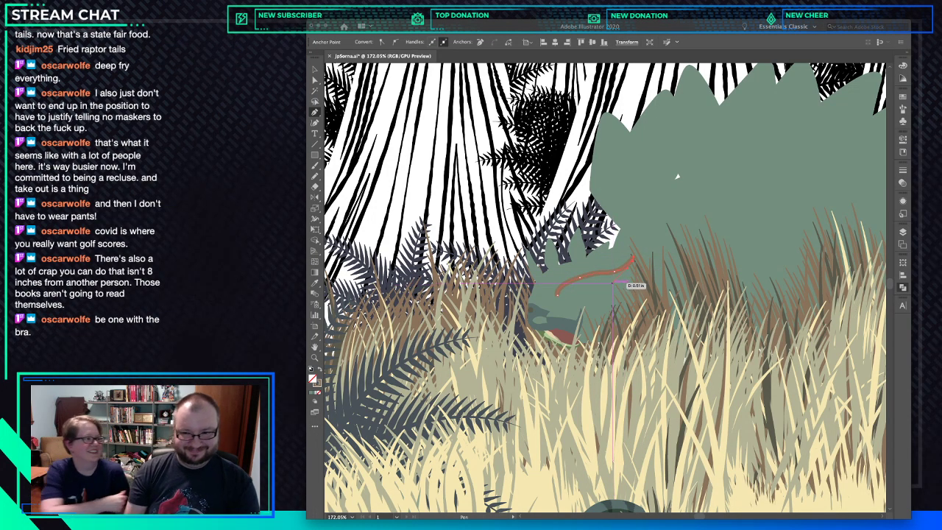
key(i)
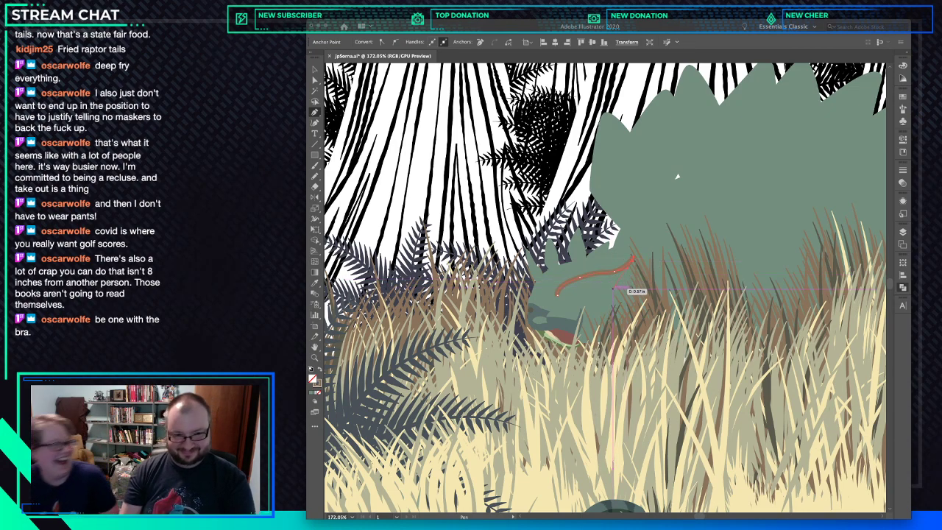
key(p)
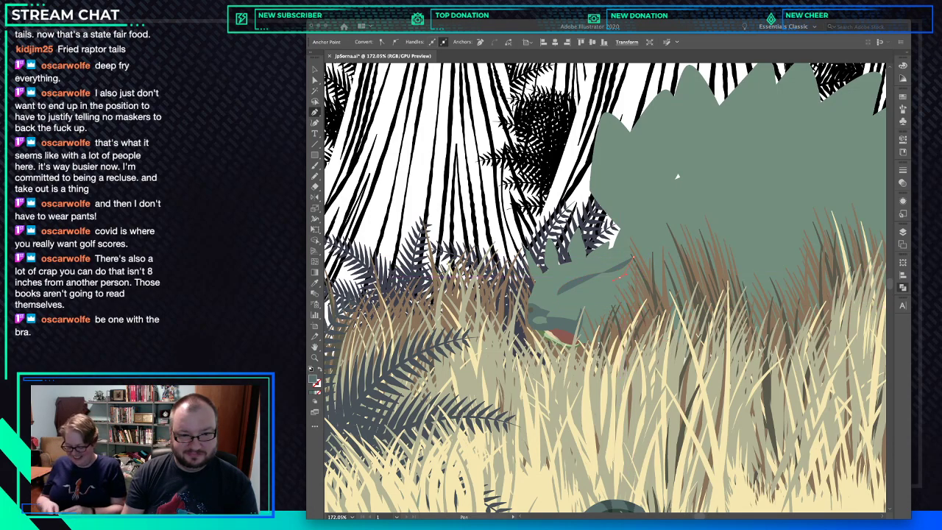
Continue the slate head marking with the Pen tool around the cheek and up the neck toward the shoulder.
drag(620, 277, 594, 316)
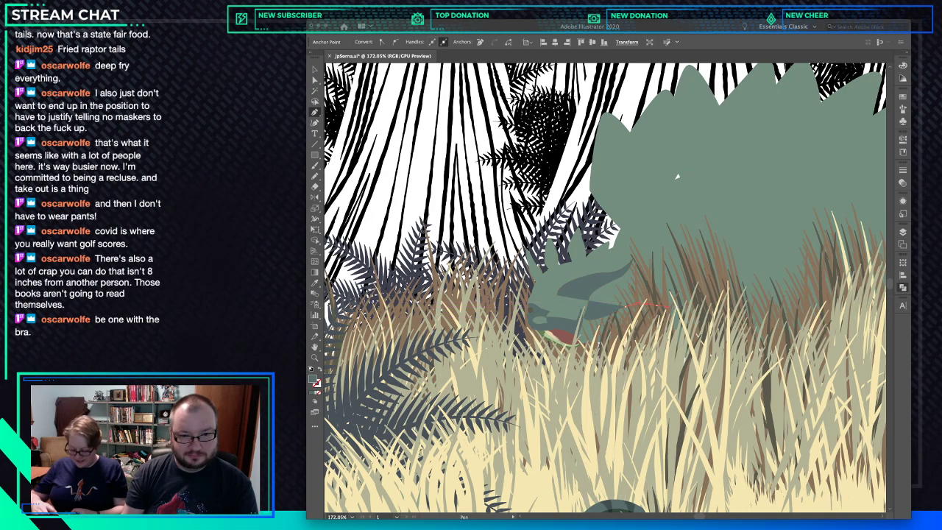
click(674, 304)
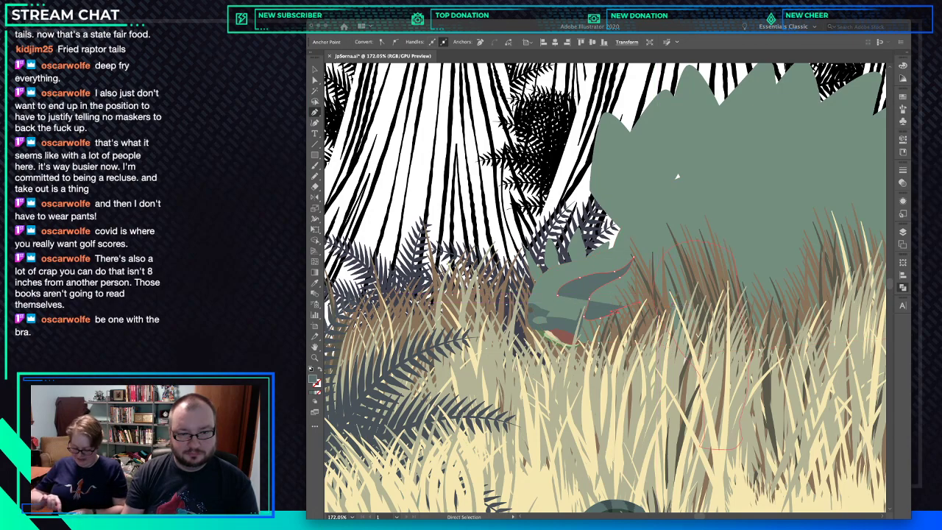
click(652, 288)
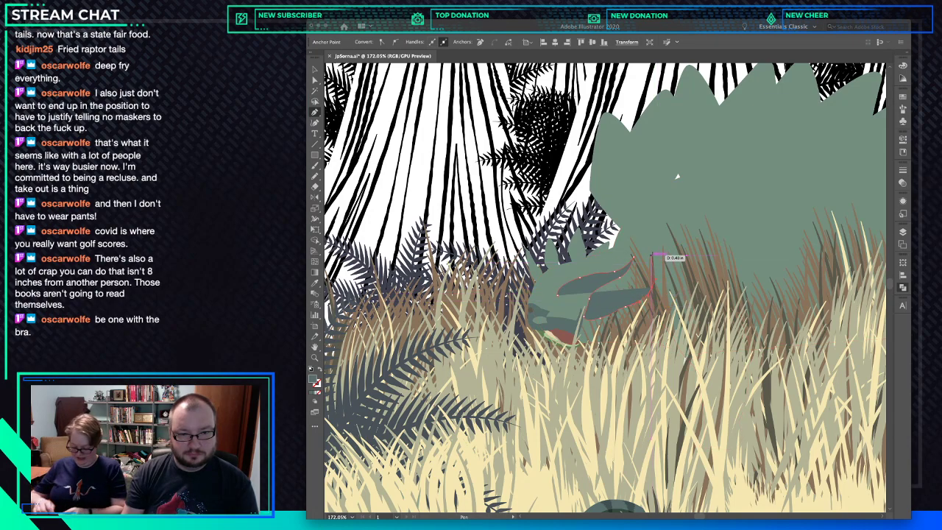
click(651, 254)
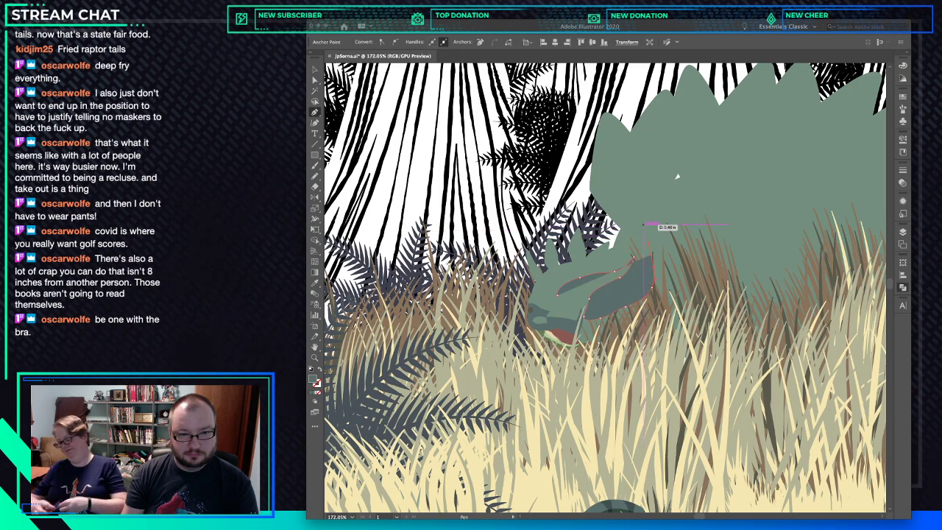
click(646, 226)
key(super+z)
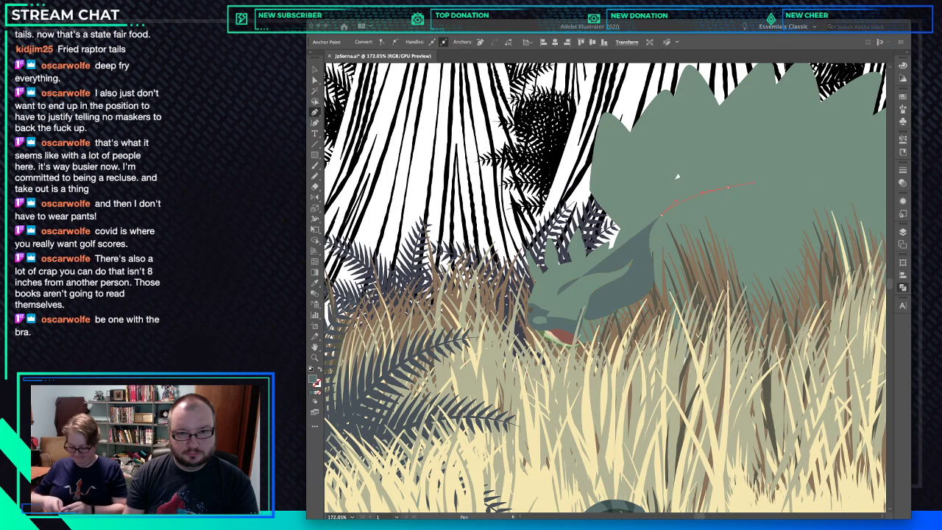
Extend the marking's upper edge over the shoulder to a point above the flank, and curve back beneath it into narrow rib-like stripes.
scroll(706, 187, right, 8)
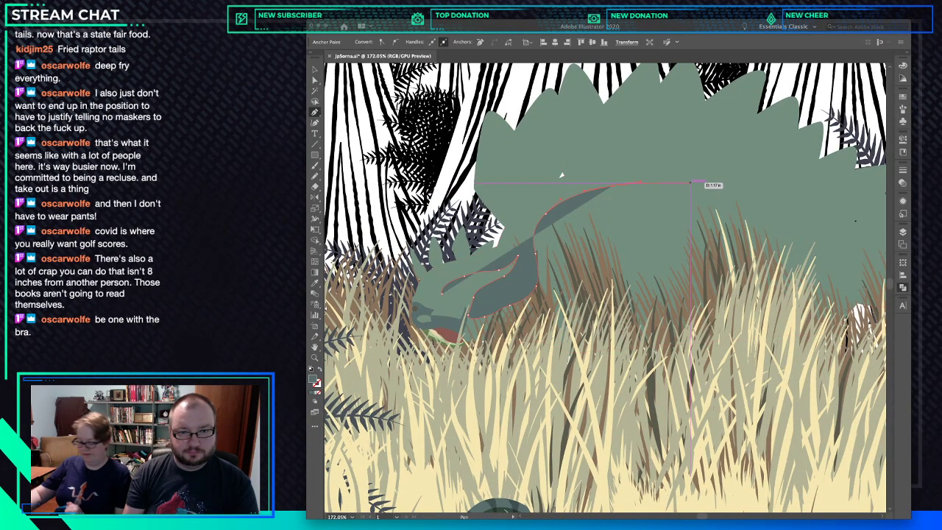
drag(691, 184, 637, 197)
click(617, 214)
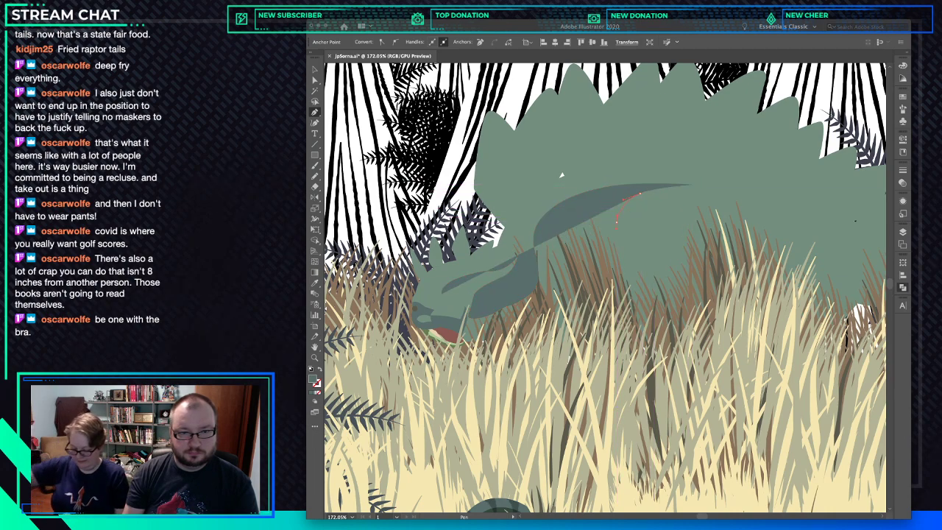
click(627, 237)
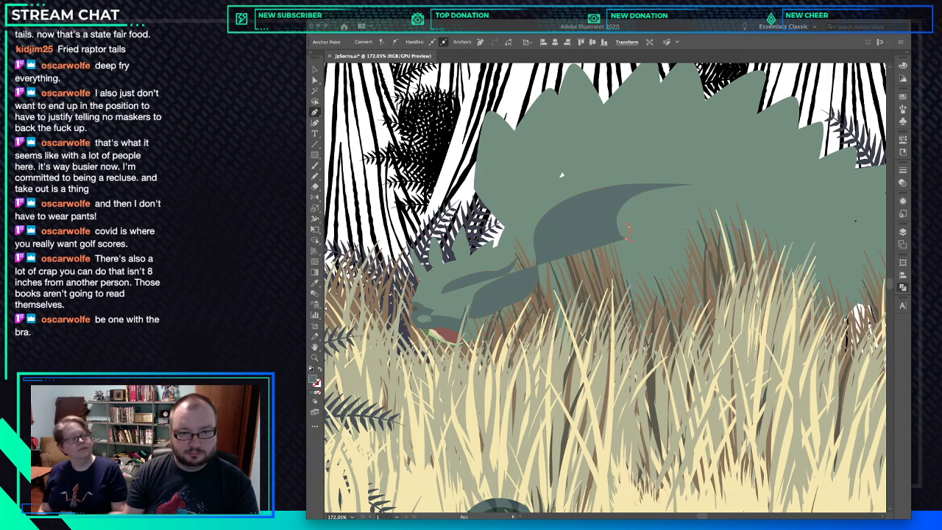
drag(627, 237, 675, 240)
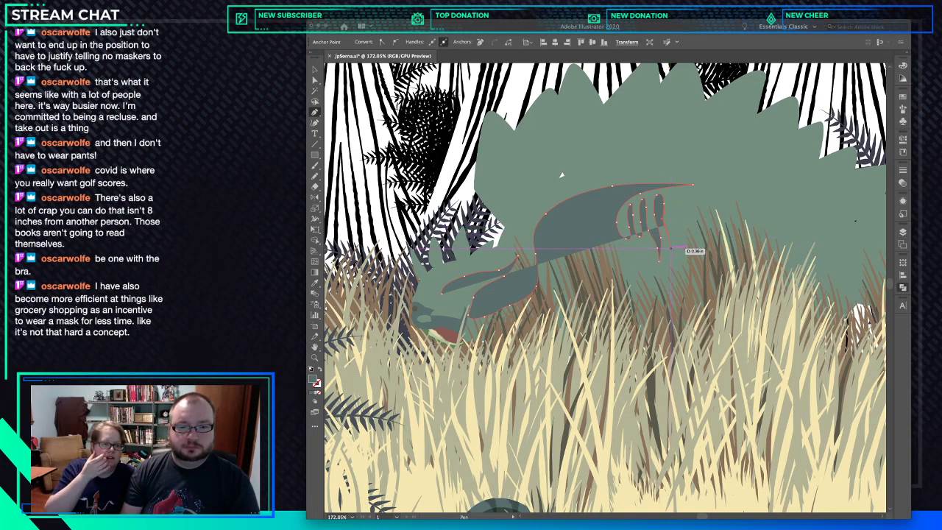
Draw the rearmost rib-like stripe of the flank marking and start its edge down toward the belly.
click(670, 248)
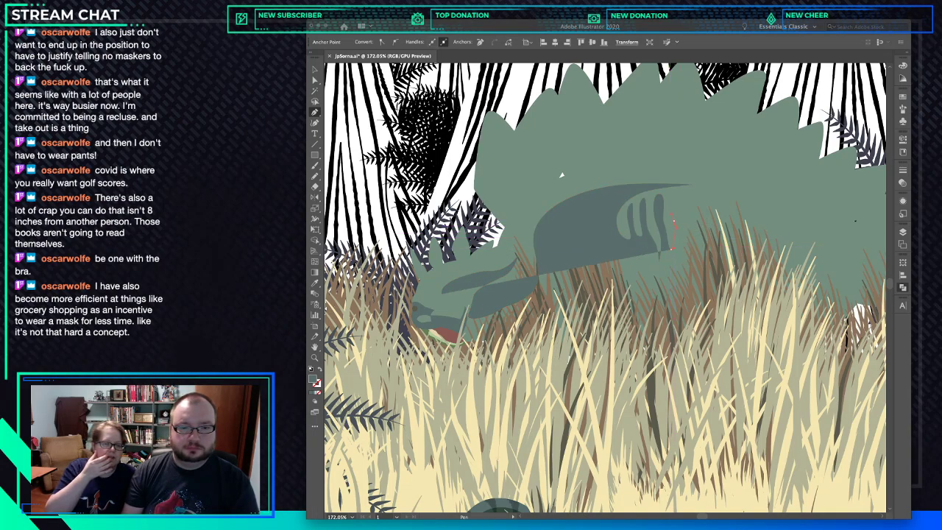
drag(674, 220, 671, 212)
click(671, 194)
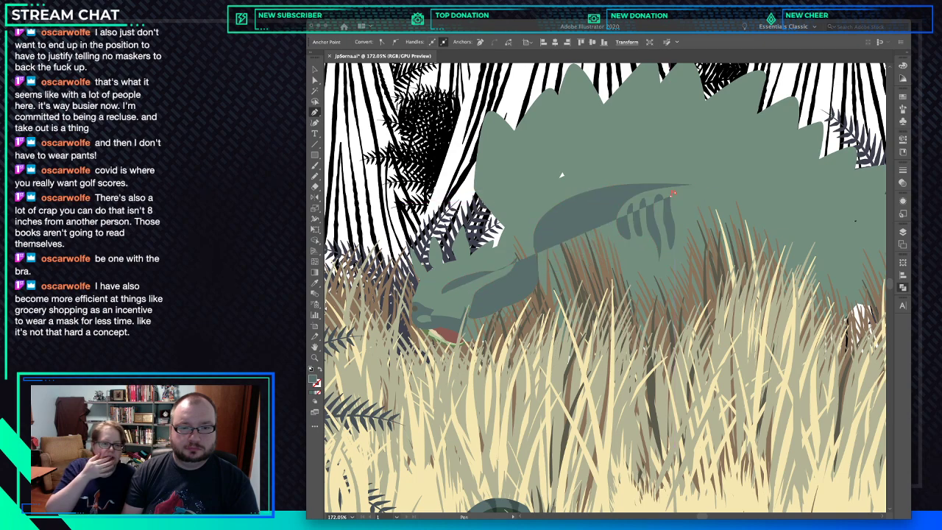
click(678, 210)
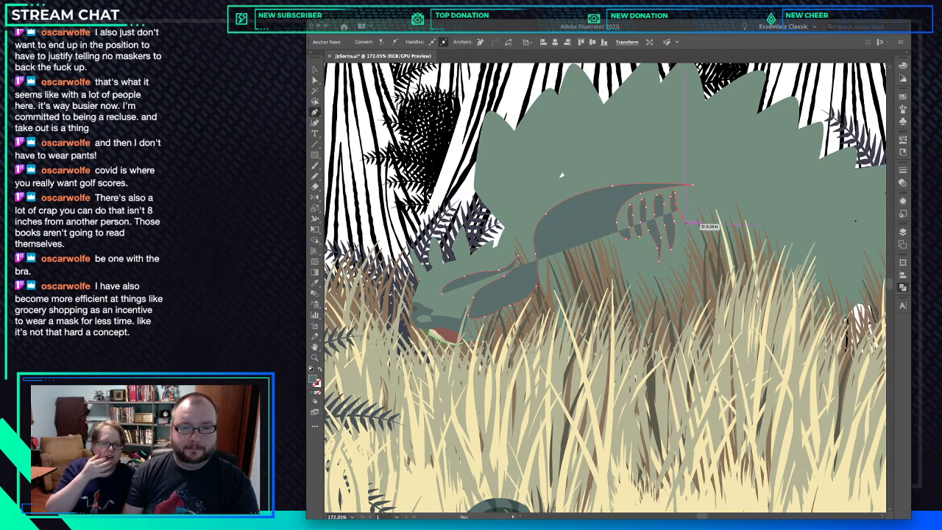
click(686, 225)
key(super+z)
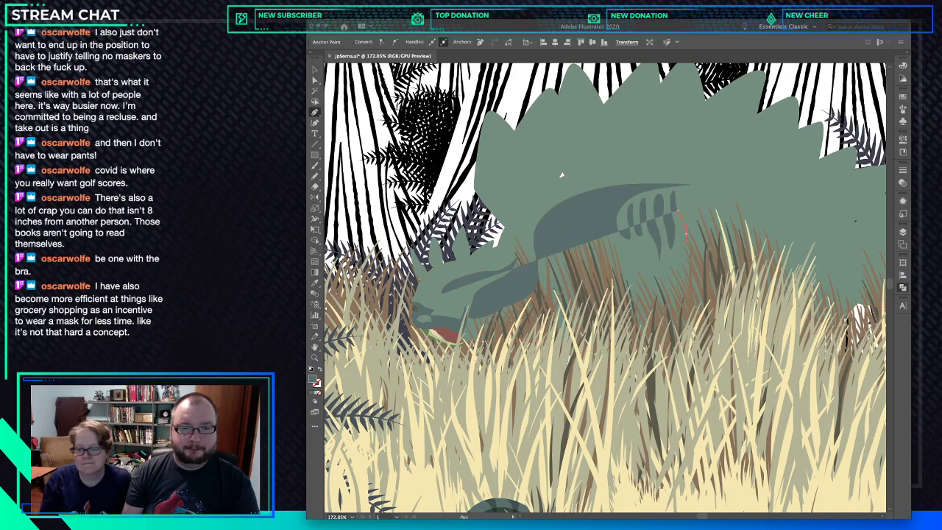
Carry the marking's outline across the rear flank, loop it below the belly and jaw, and close it at the eye.
drag(689, 257, 721, 222)
click(757, 228)
click(777, 284)
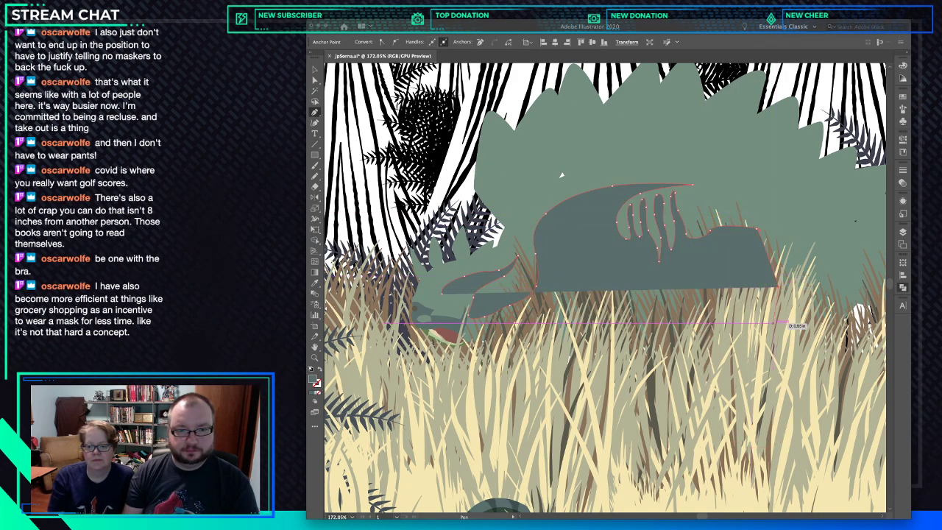
click(706, 377)
click(430, 370)
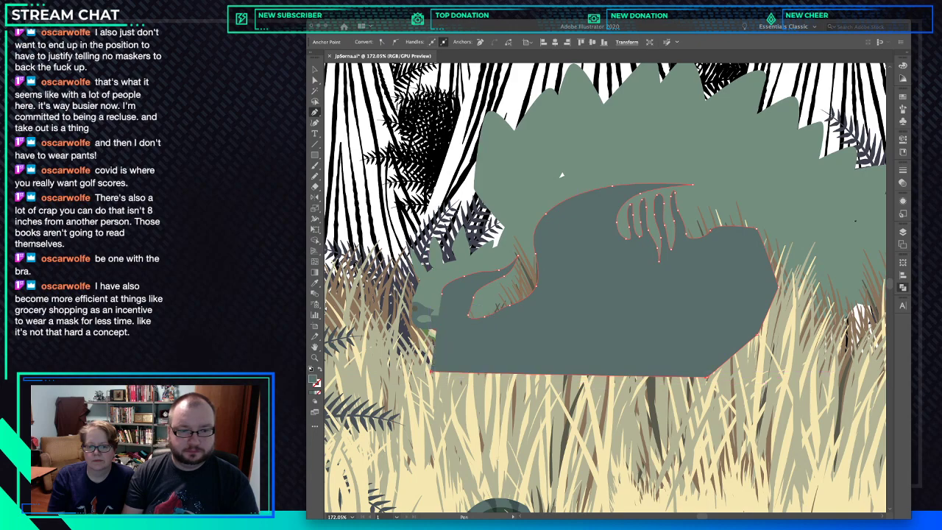
click(409, 328)
click(441, 293)
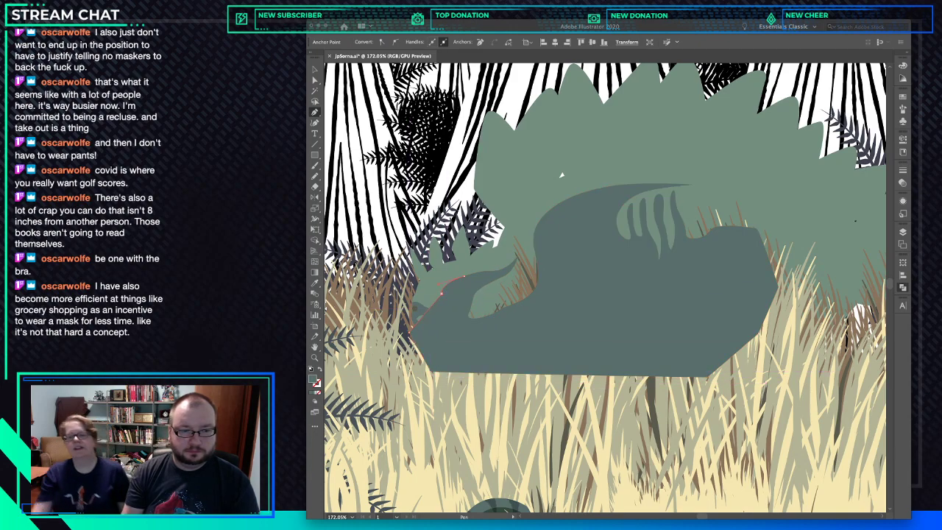
Send the slate marking behind the grass and facial features, and trim away the parts outside the dinosaur's body outline.
key(ctrl+bracketleft)
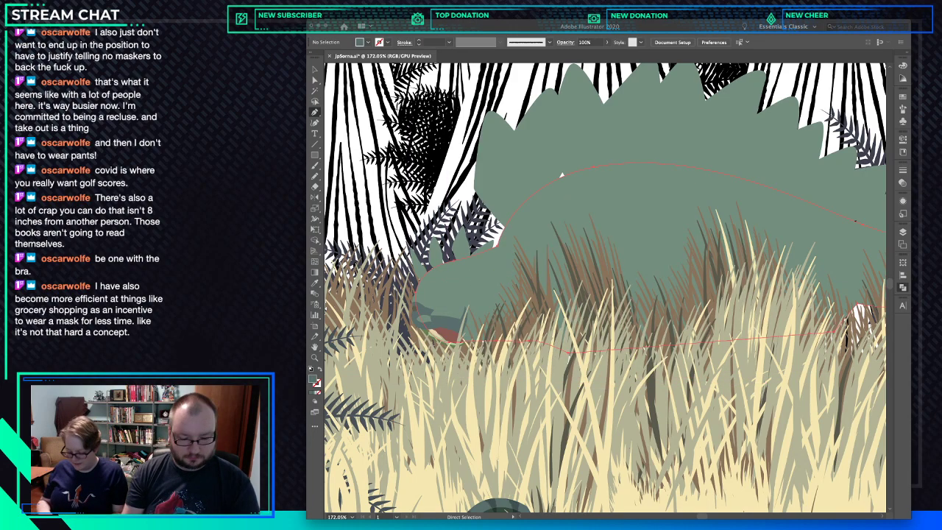
key(ctrl+bracketleft)
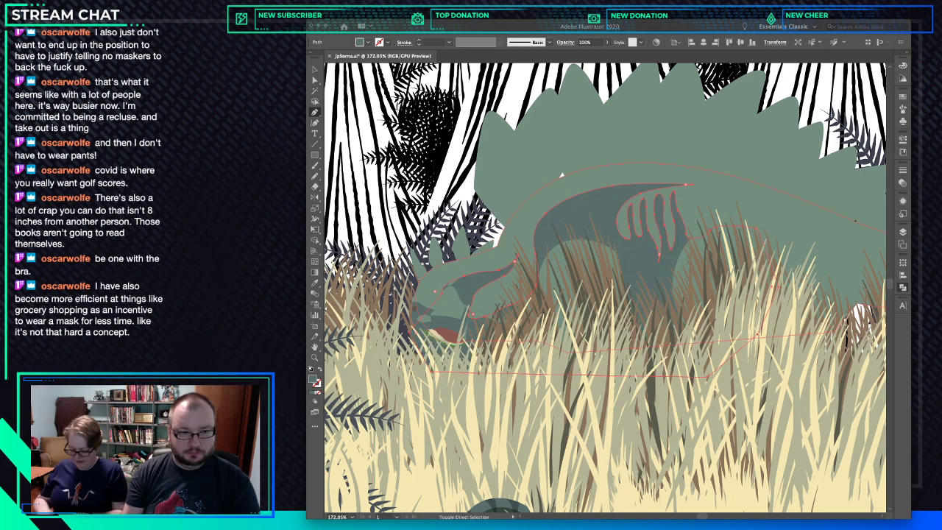
shift+super+click(562, 176)
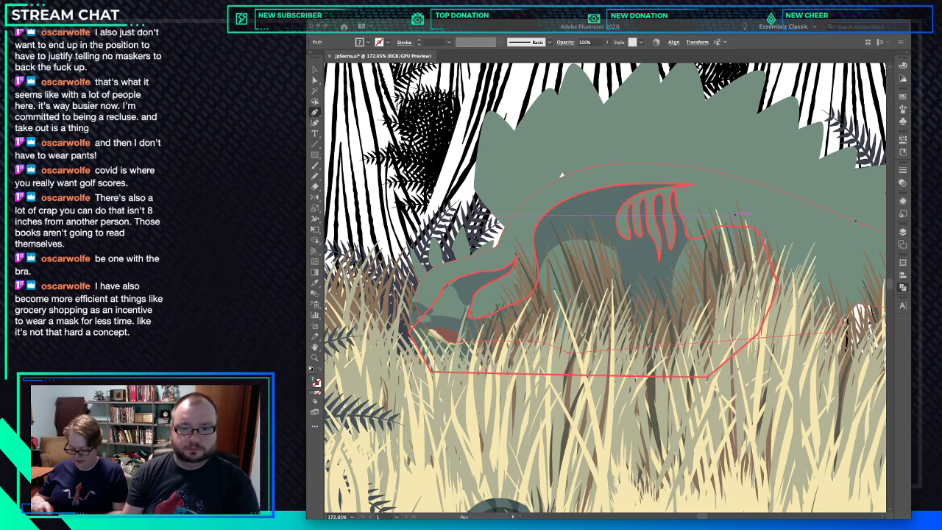
click(798, 309)
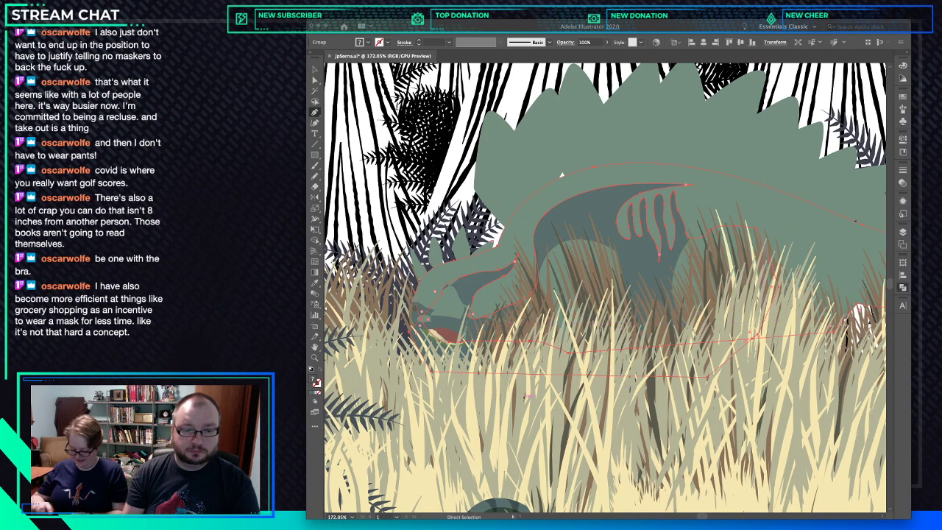
super+click(539, 390)
super+click(539, 374)
key(Delete)
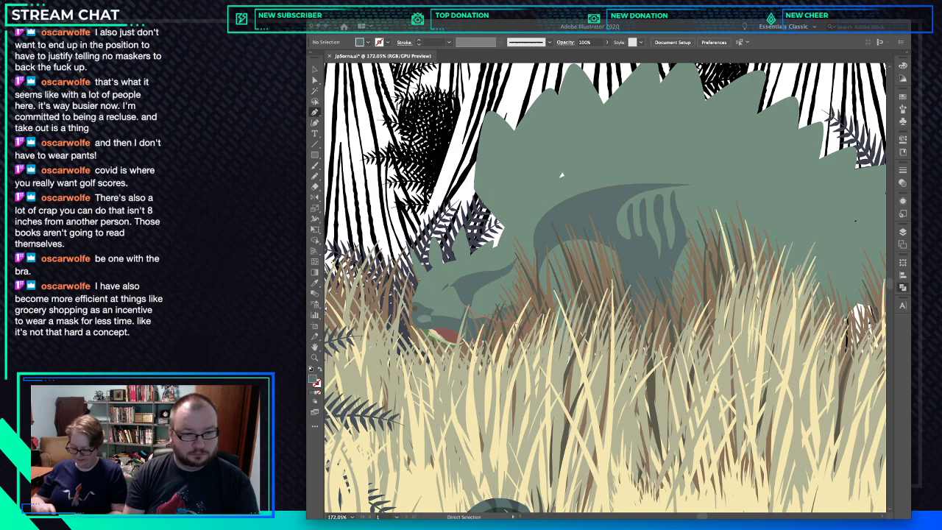
Give the curved jaw line behind the mouth no fill and a 2 pt uniform stroke.
super+click(496, 312)
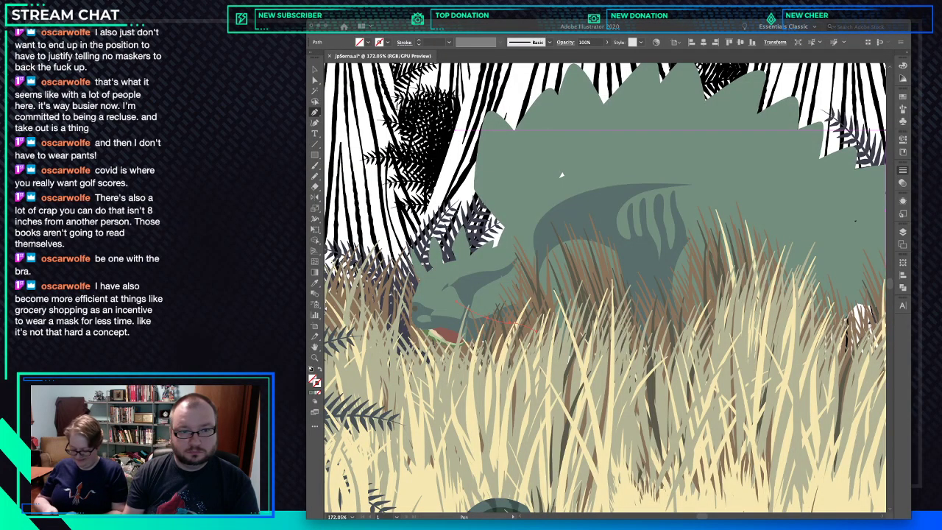
key(super+z)
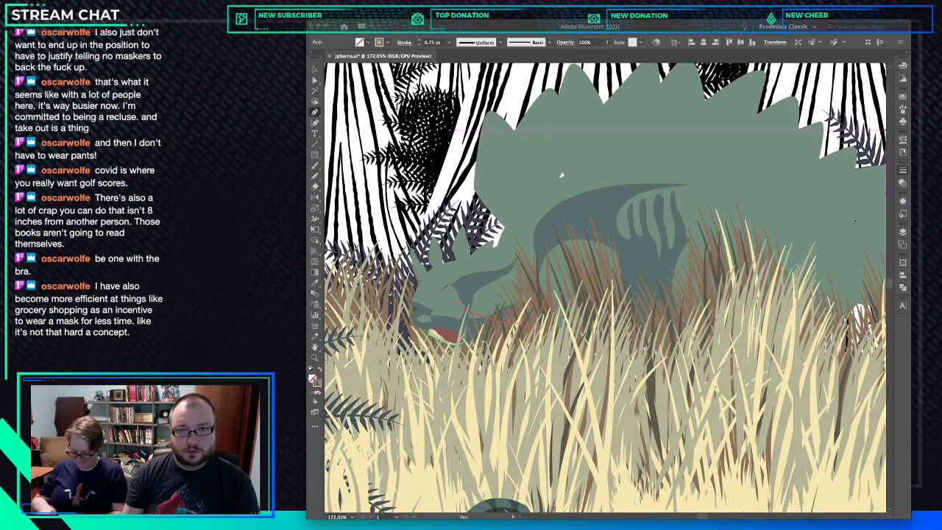
key(super+z)
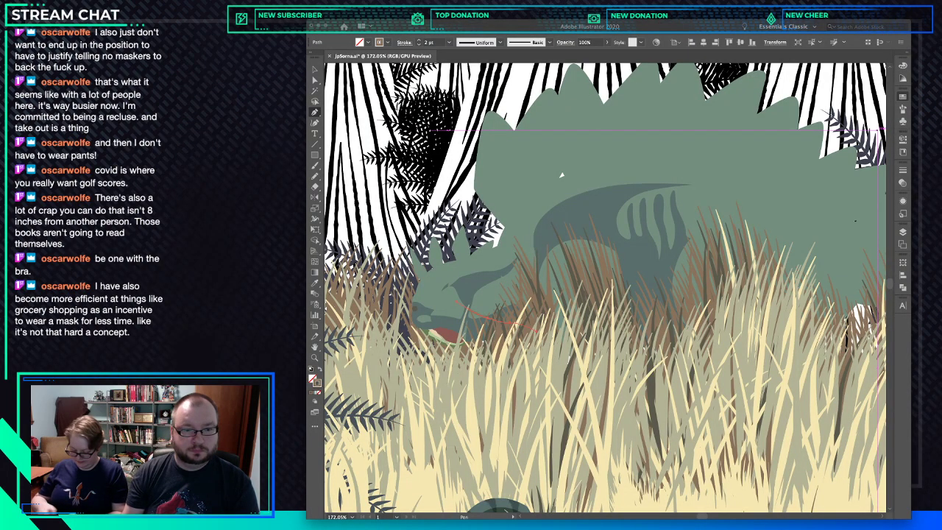
key(super+z)
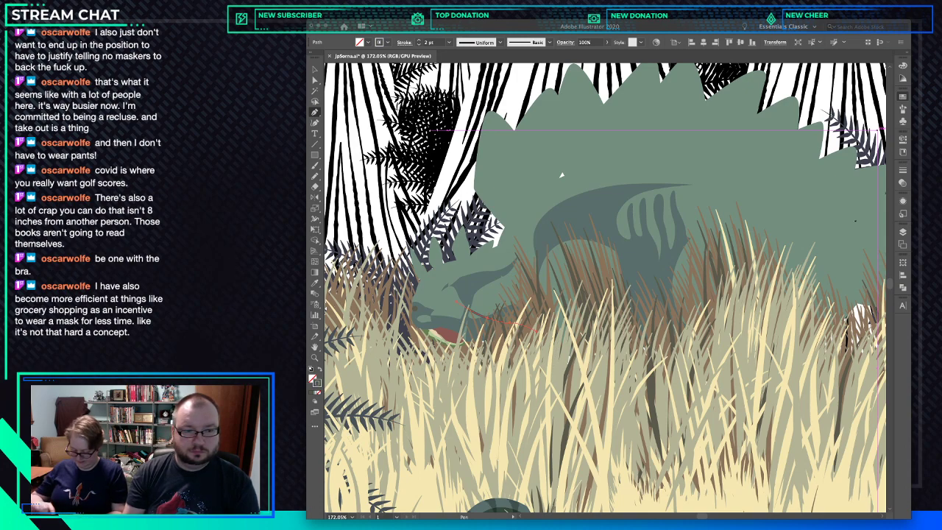
key(super+shift+a)
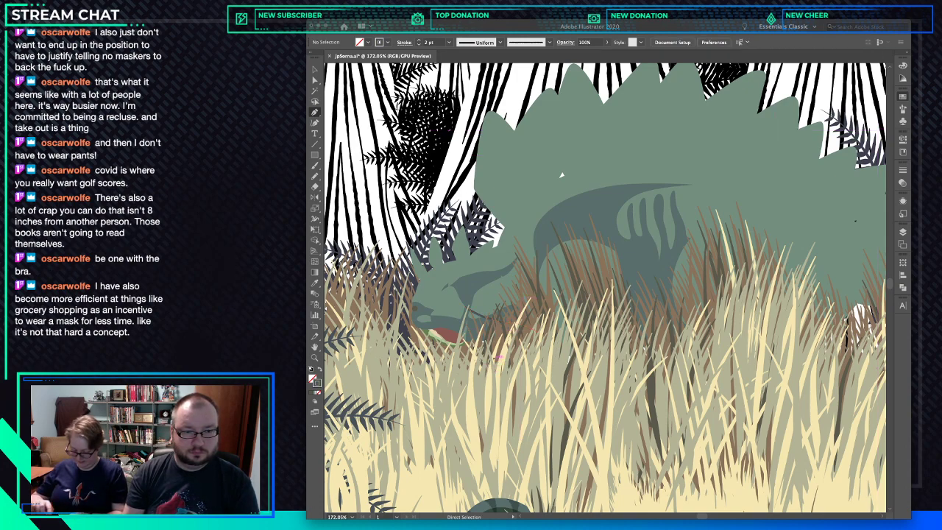
Match the neck crease to the jaw line's look, and set both to a 0.5 pt stroke with a tapered width profile.
super+click(501, 277)
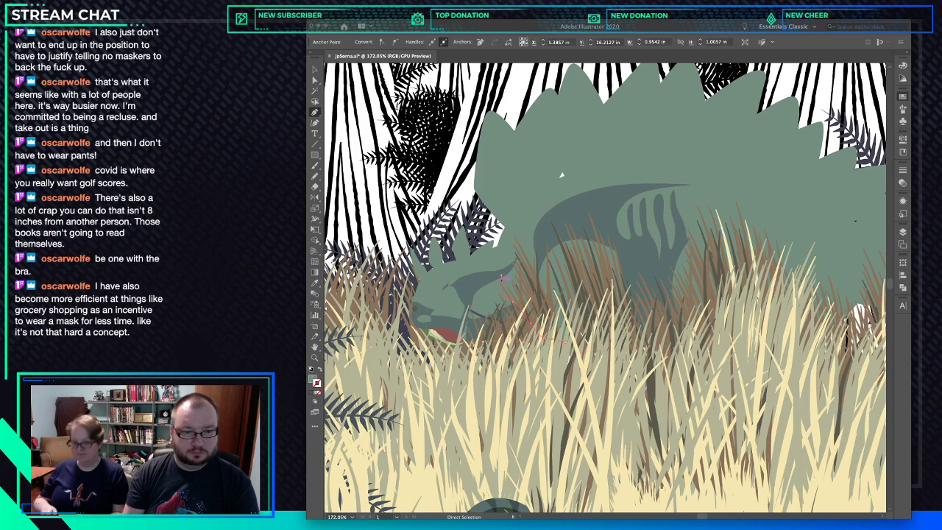
key(i)
click(471, 309)
key(shift+x)
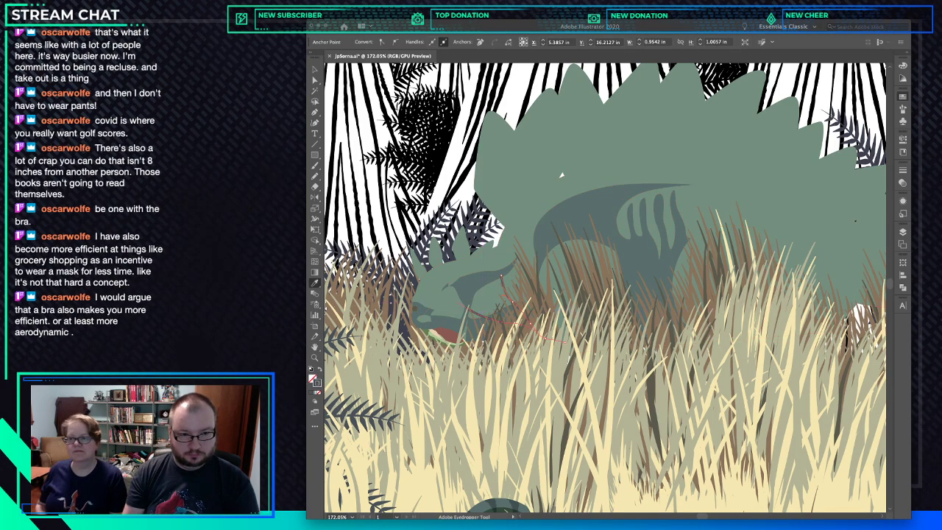
key(v)
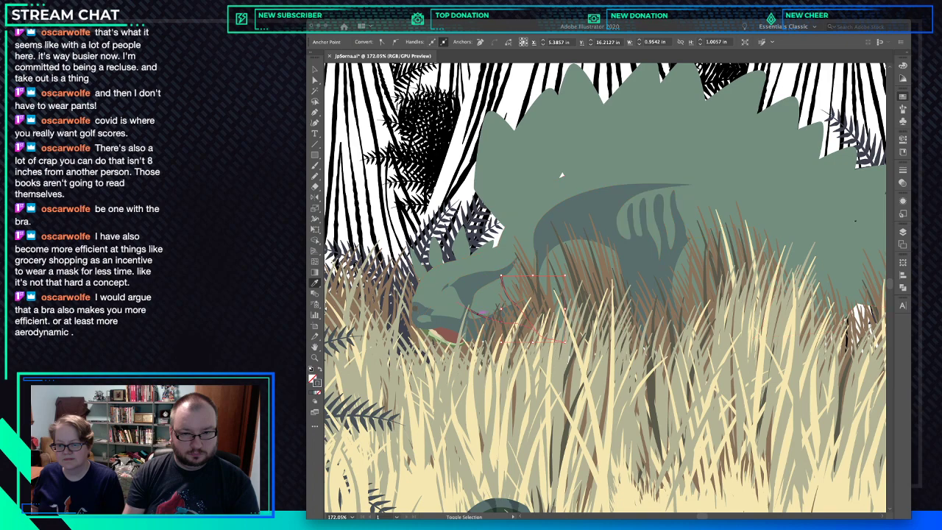
shift+super+click(473, 310)
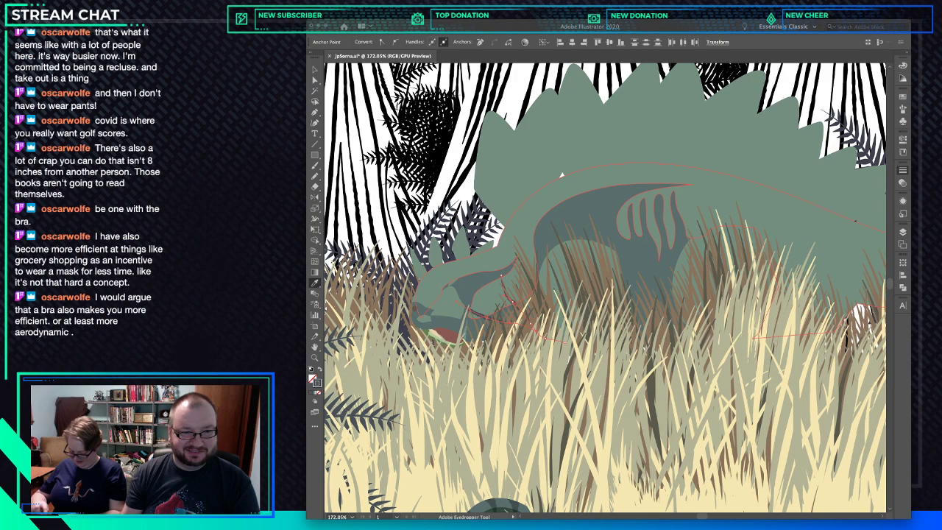
key(ctrl+shift+a)
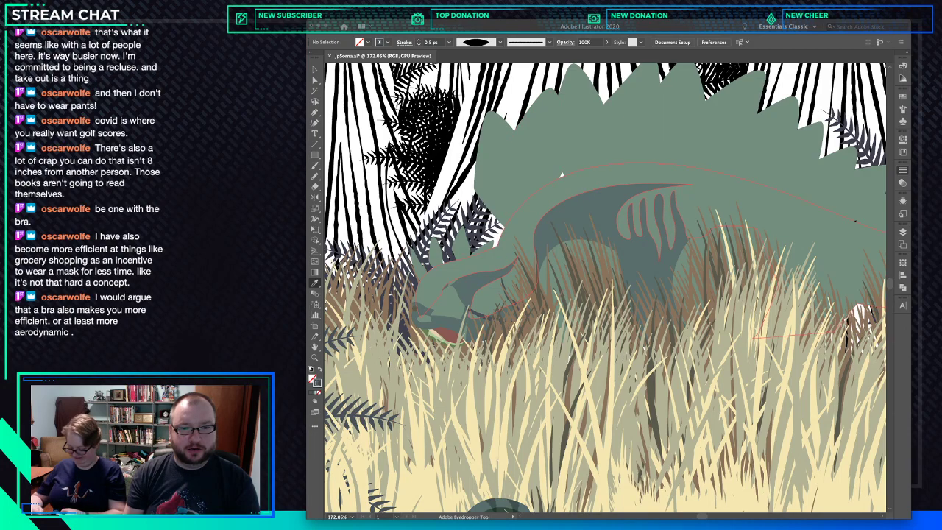
Start a slate tail marking with the Pen tool behind the flank stripes, curving its upper edge along the tail to the tip.
drag(560, 175, 431, 200)
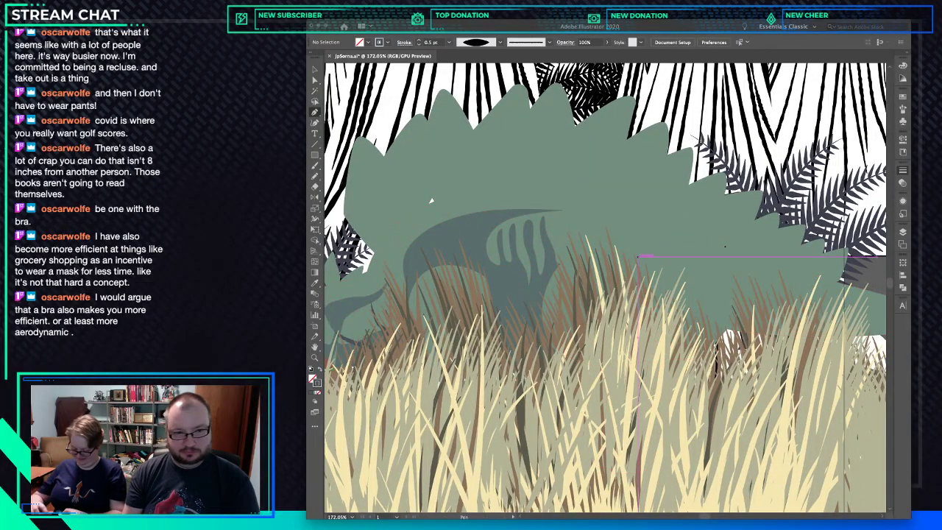
key(a)
click(431, 200)
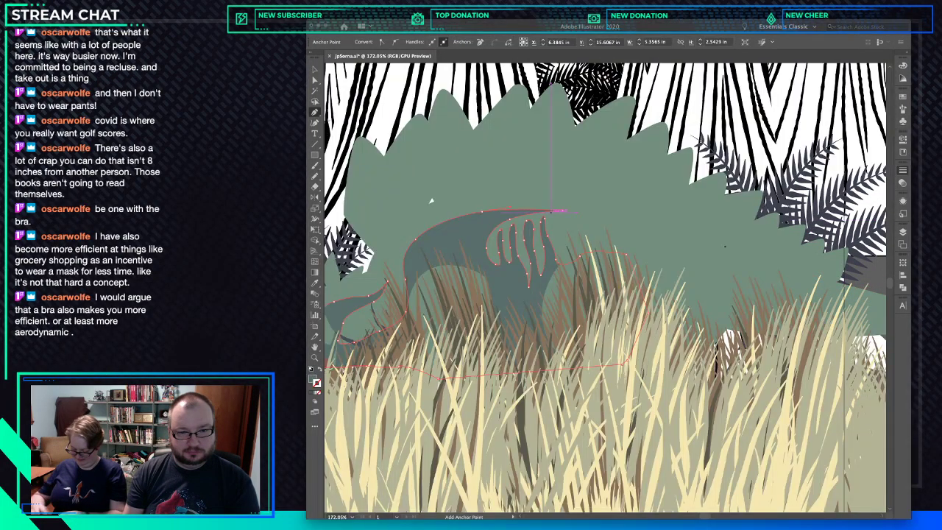
key(p)
drag(431, 200, 340, 188)
key(a)
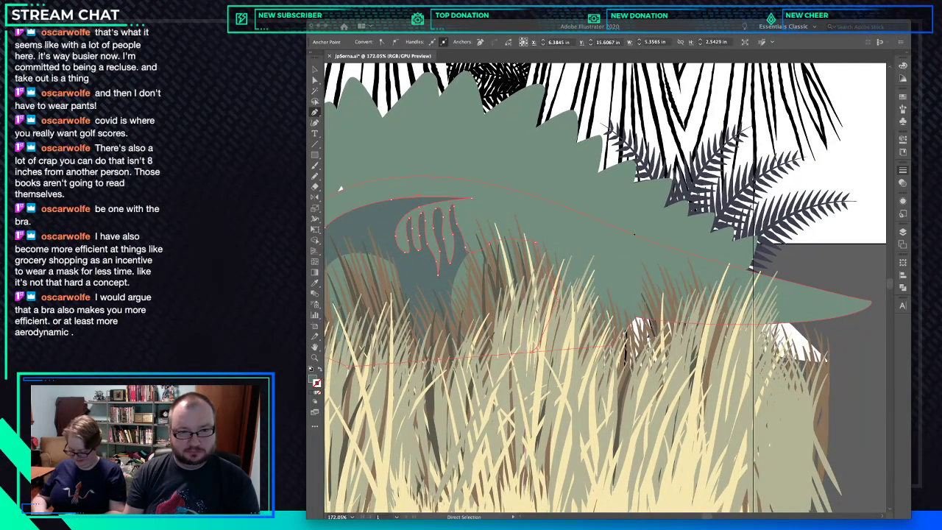
key(p)
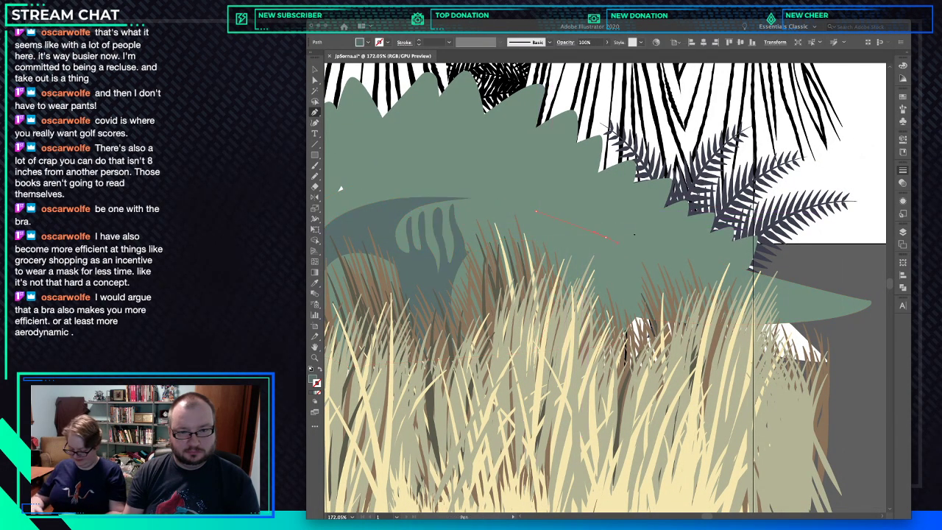
drag(633, 252, 633, 253)
key(space)
drag(706, 282, 578, 260)
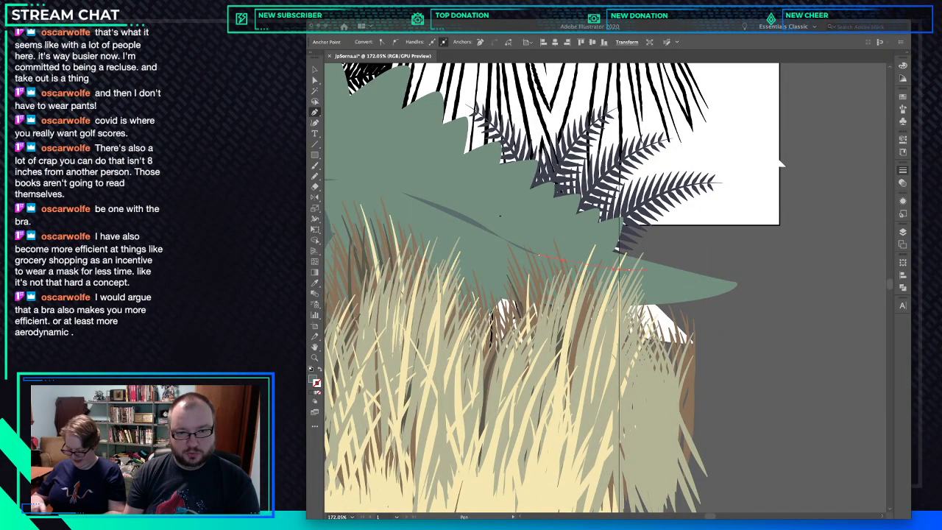
drag(671, 269, 672, 270)
click(741, 285)
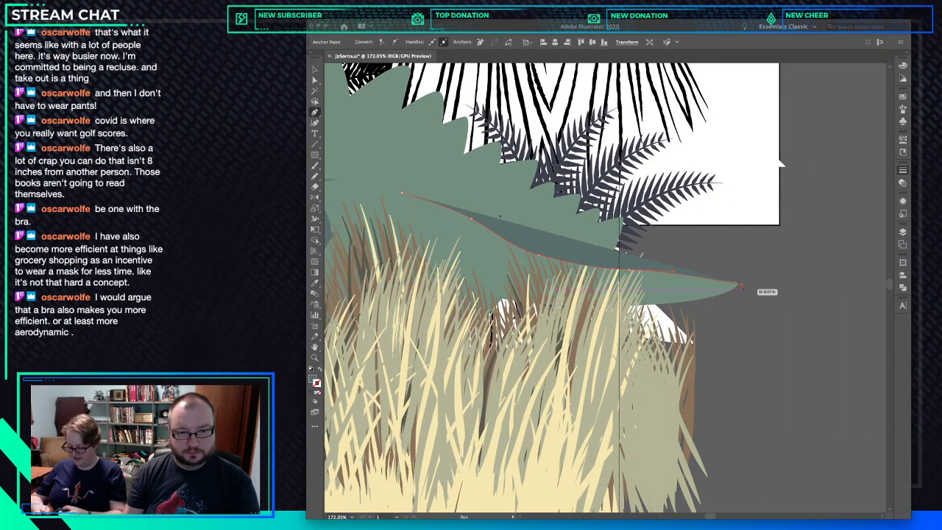
Carry the tail marking's outline around the tail tip and back through the grass below the tail and hind leg.
click(735, 301)
click(633, 331)
key(space)
drag(567, 330, 707, 356)
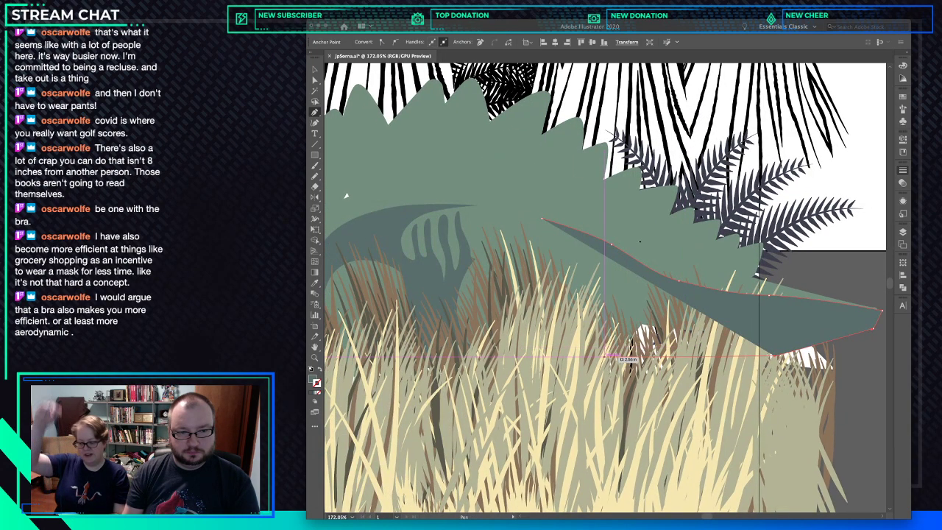
click(601, 356)
click(519, 356)
click(489, 317)
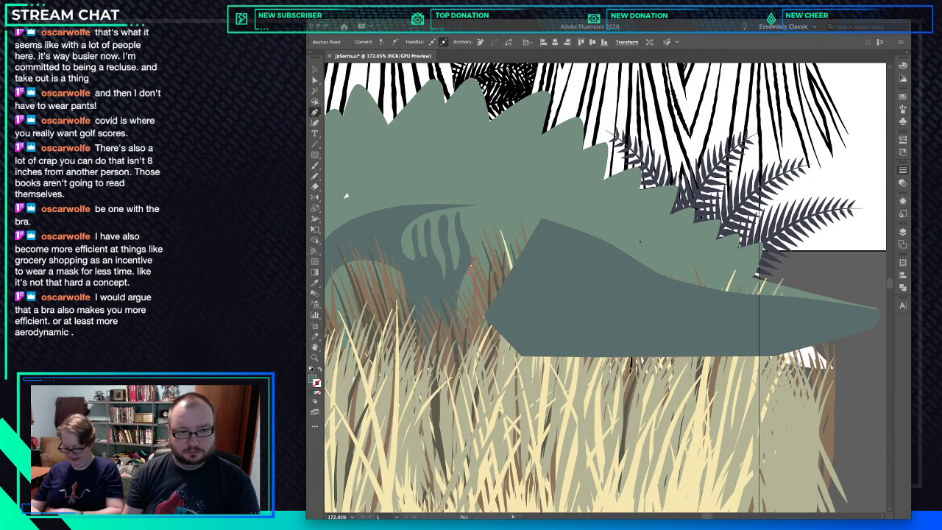
Bring the marking's outline up behind the flank stripes, curve it around a rounded hollow at the thigh, and close it.
click(469, 266)
click(478, 237)
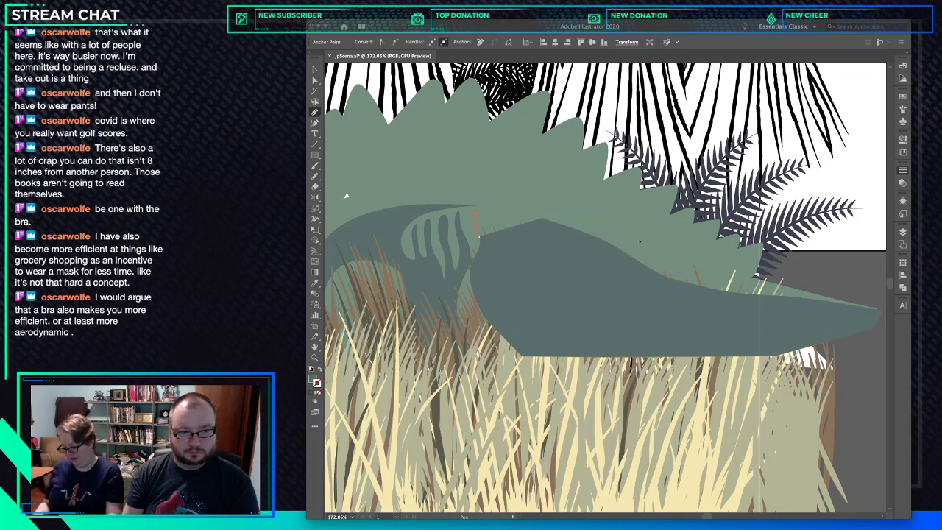
click(475, 214)
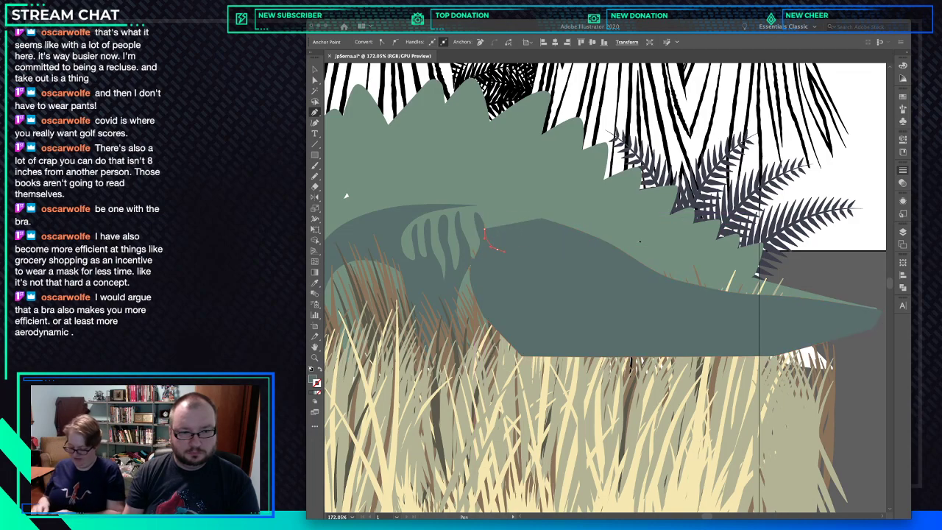
drag(524, 270, 516, 221)
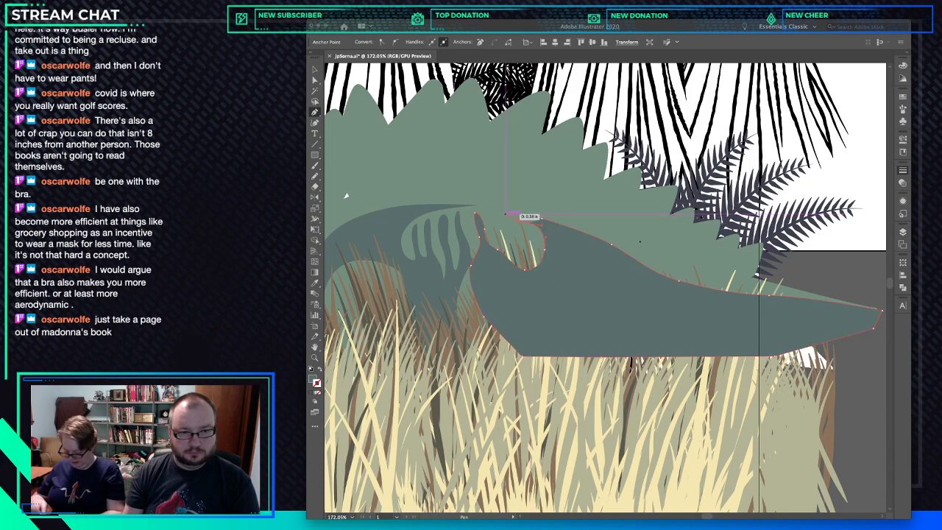
click(502, 212)
click(541, 218)
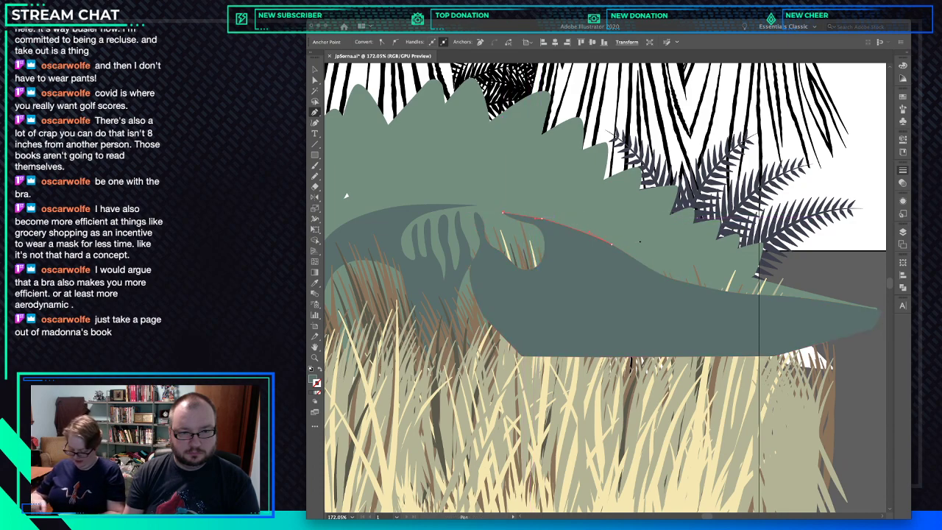
click(542, 218)
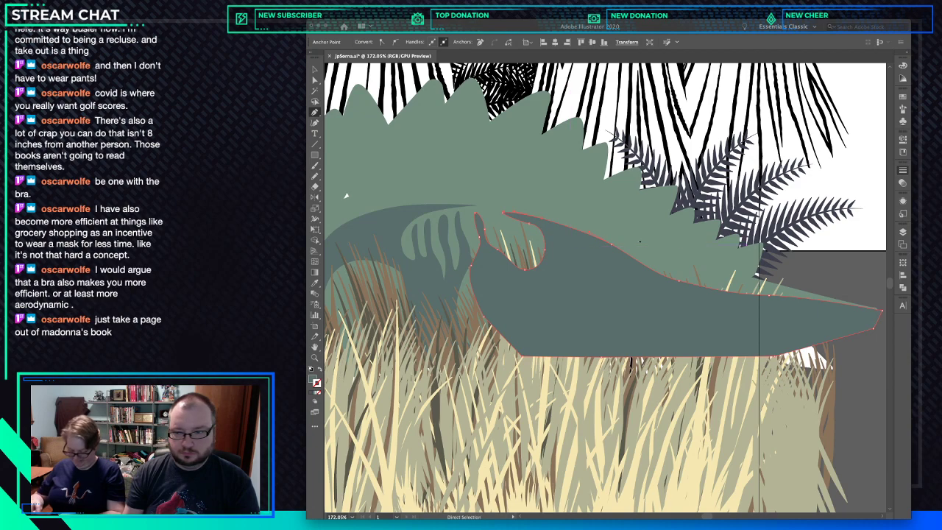
Move the new tail marking behind the grass, directly in front of the dinosaur's body shape.
super+click(595, 283)
key(super+x)
super+click(595, 257)
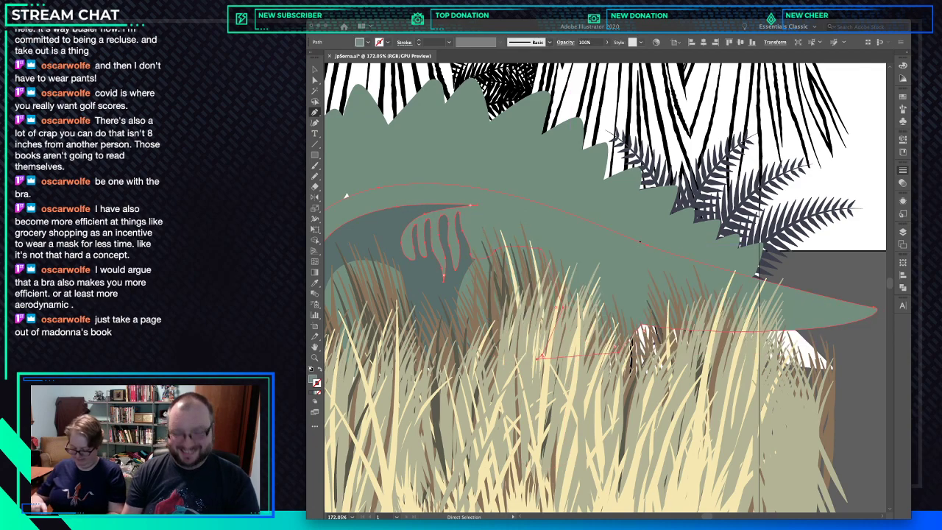
key(super+f)
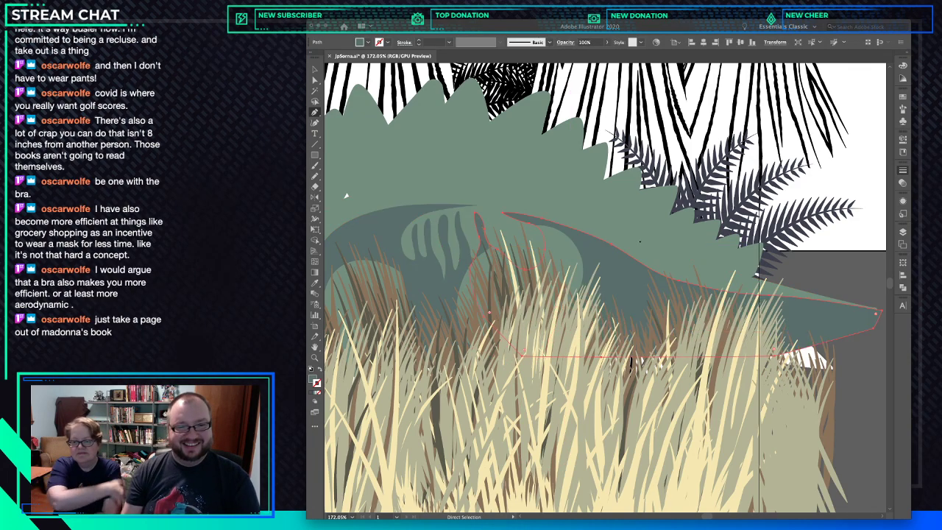
Trim away the parts of the tail marking that lie outside the dinosaur's body outline.
shift+super+click(668, 247)
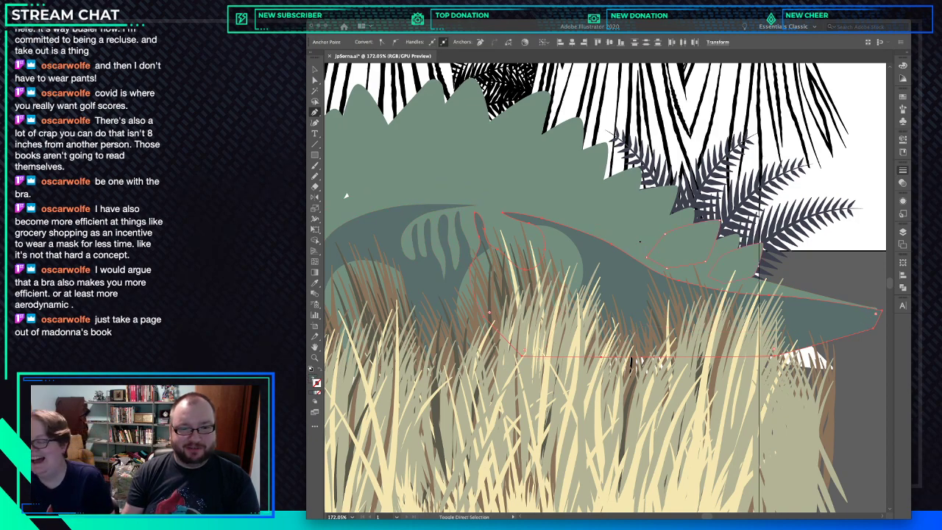
shift+super+click(654, 256)
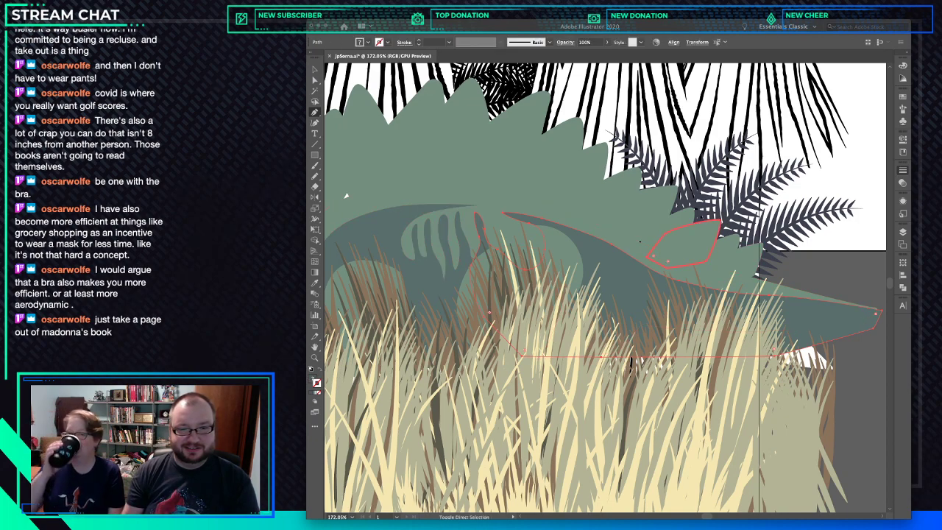
shift+super+click(640, 241)
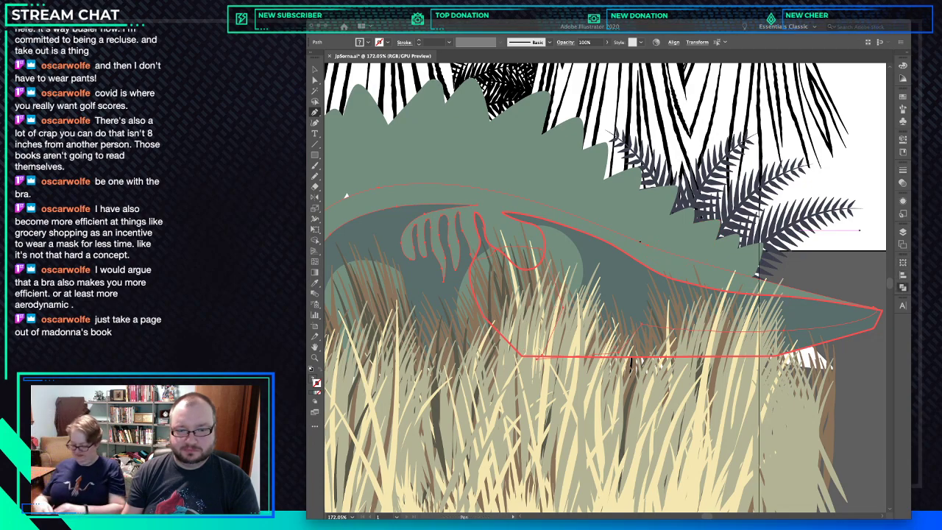
shift+super+click(640, 241)
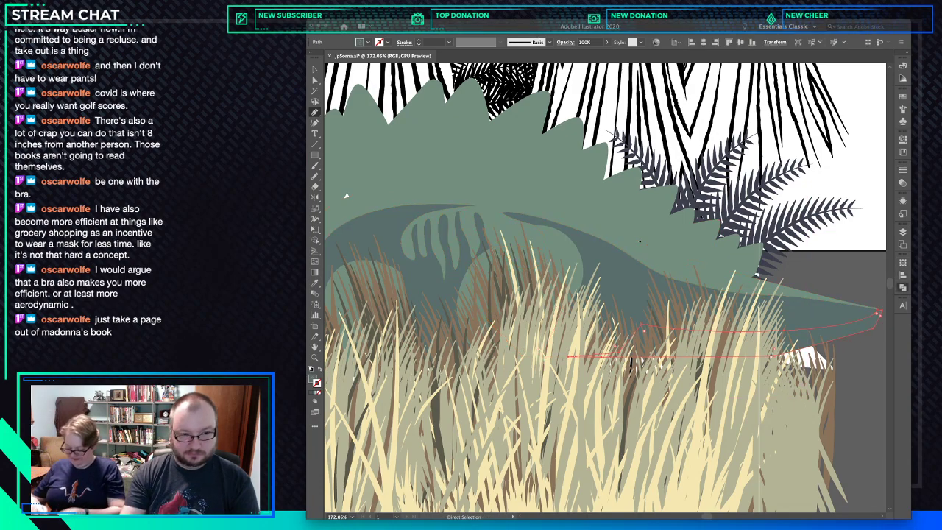
key(super+shift+a)
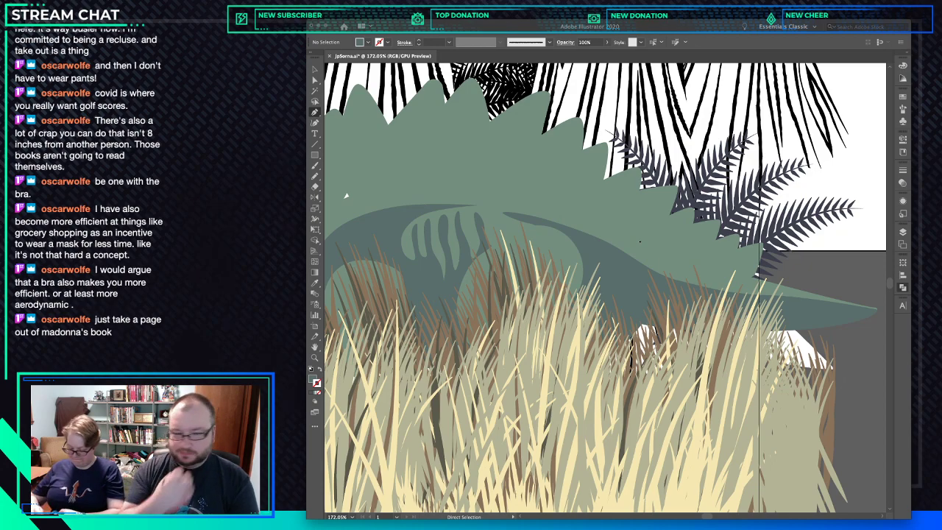
Recolour the small plates on the head and neck with a dark slate-navy fill.
drag(640, 241, 785, 266)
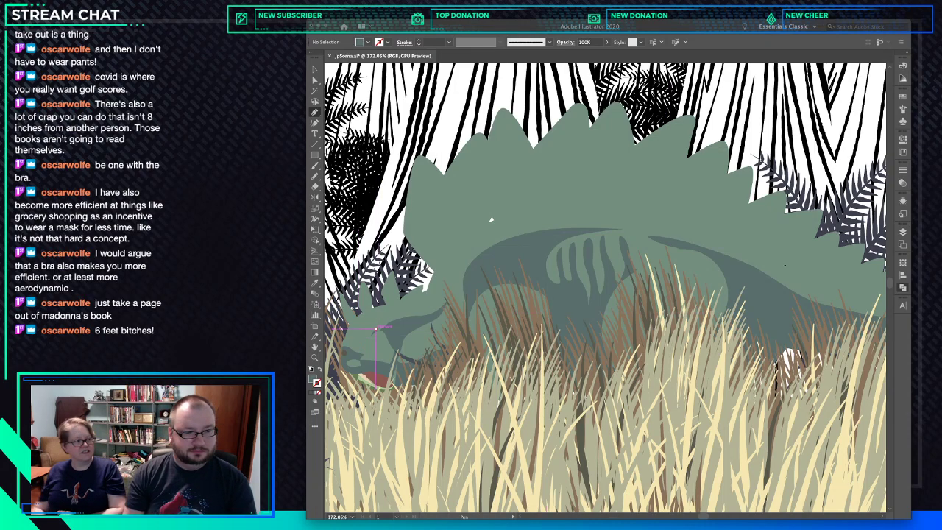
key(a)
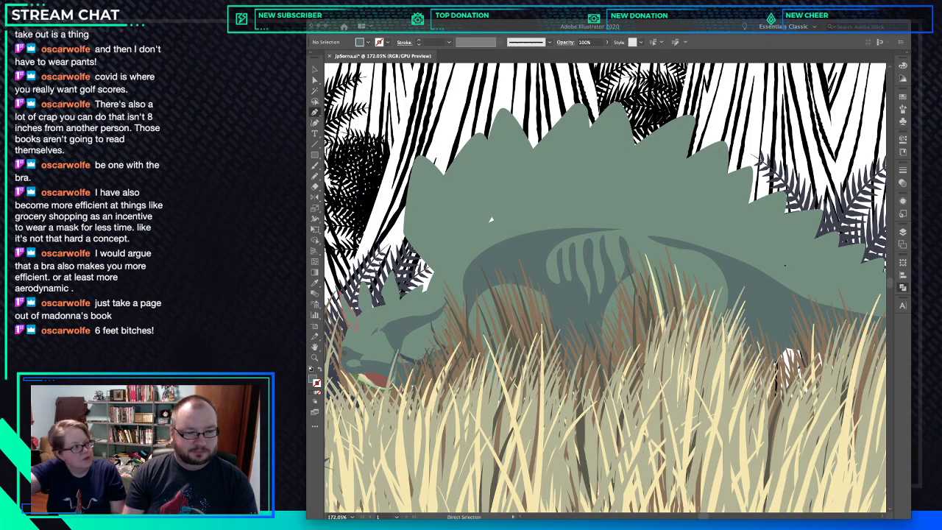
click(491, 219)
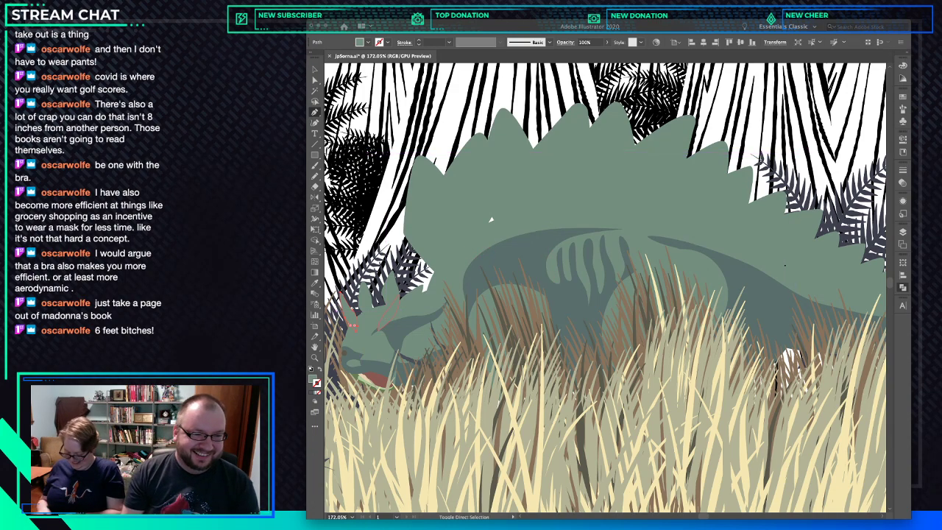
shift+super+click(389, 311)
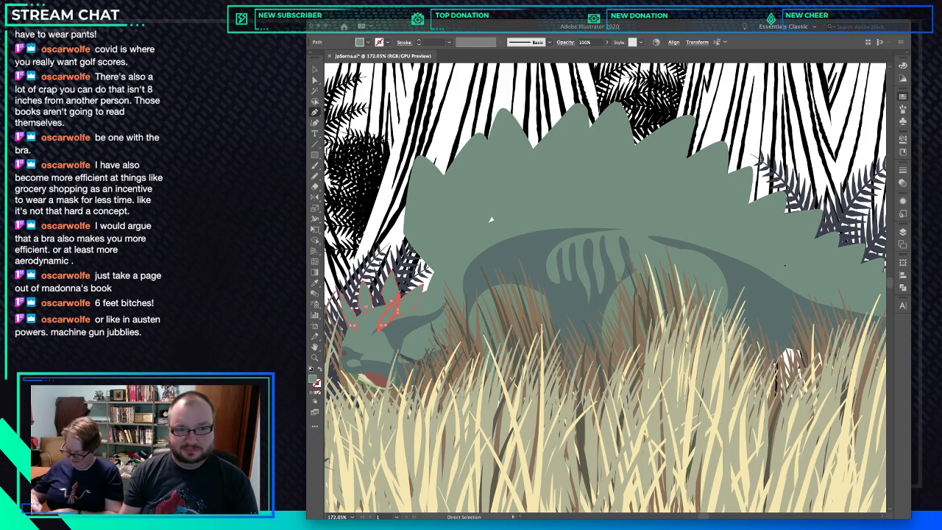
key(super+z)
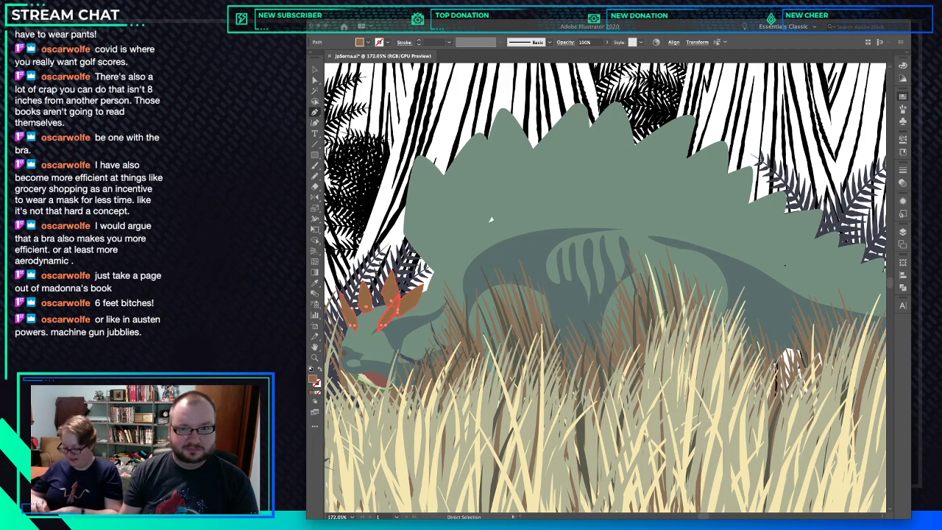
key(super+z)
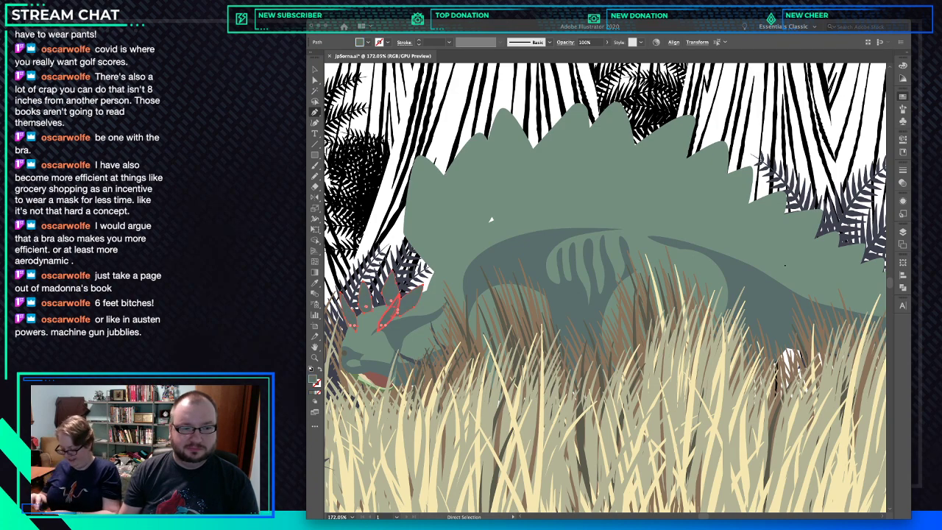
key(super+z)
key(super+z)
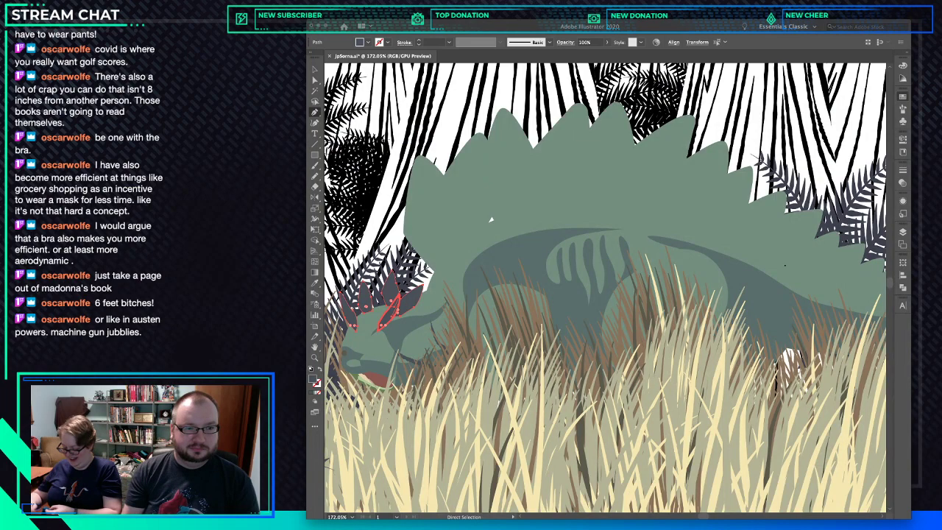
super+click(366, 221)
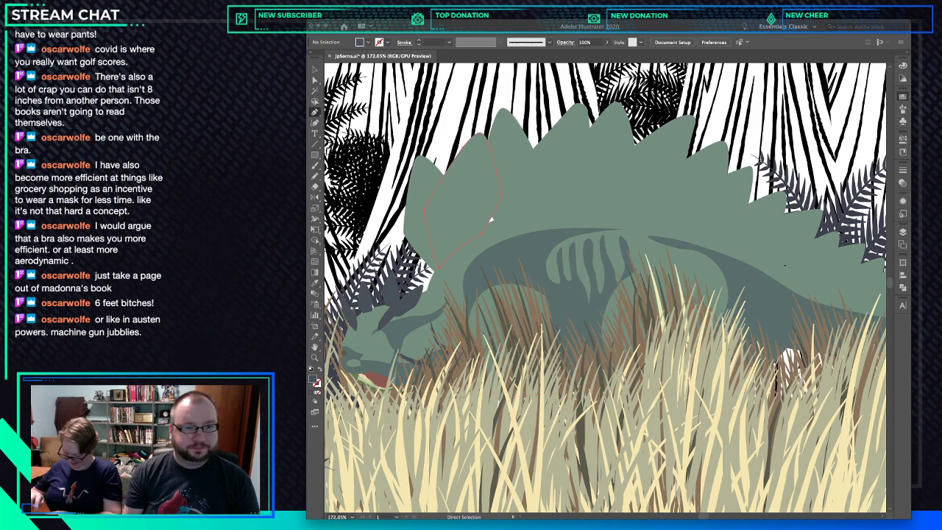
Fill the front row of large plates, from the neck down to the tail, with the slate marking colour.
super+click(540, 140)
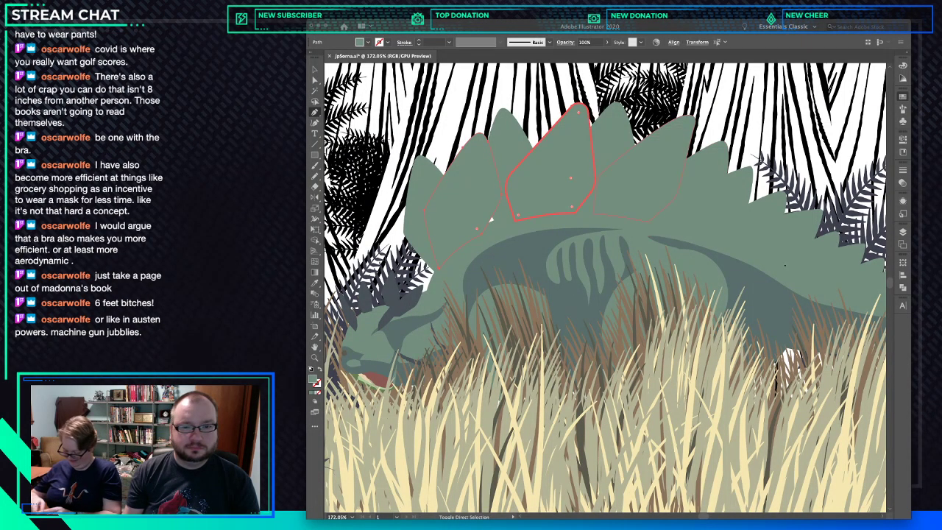
drag(490, 218, 359, 208)
super+click(359, 208)
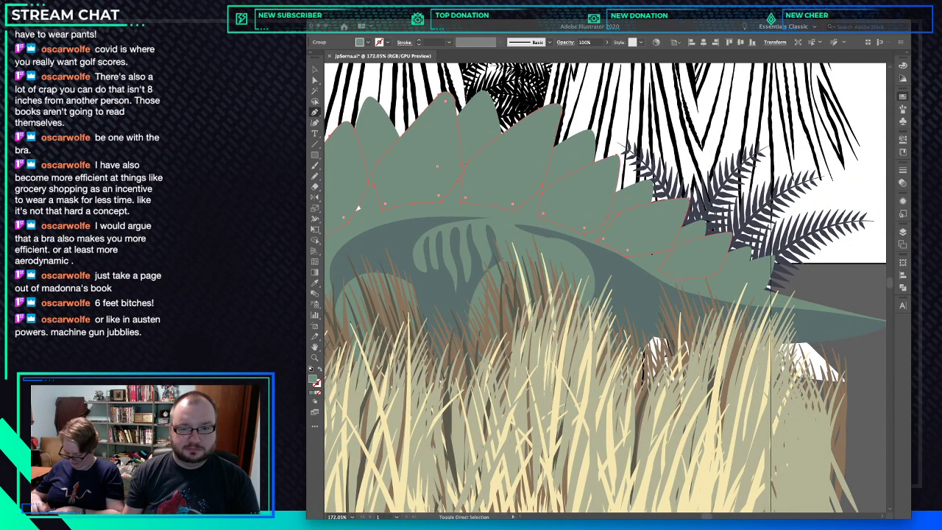
alt+super+click(358, 209)
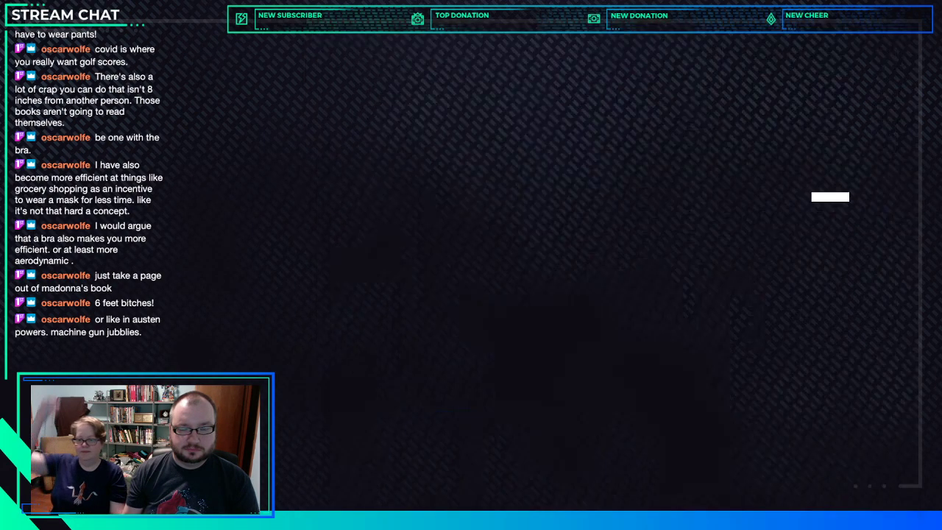
shift+super+click(754, 280)
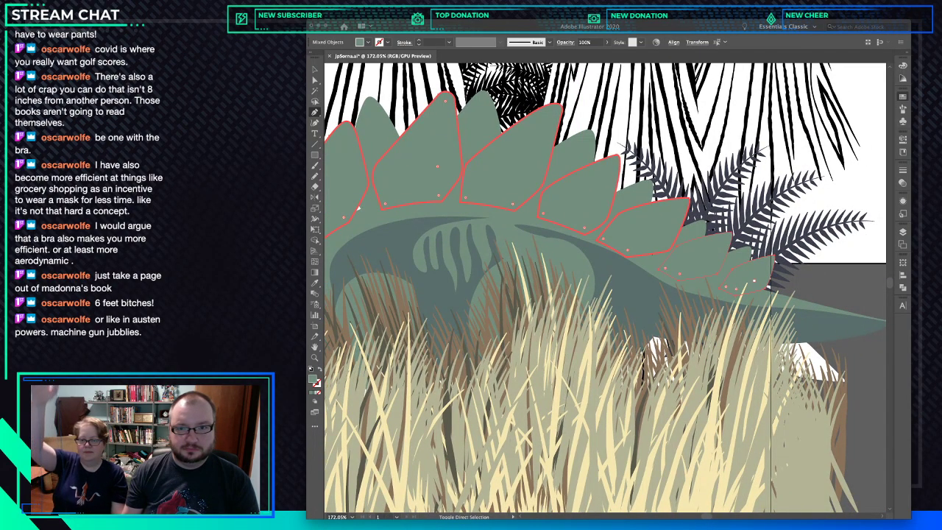
click(843, 136)
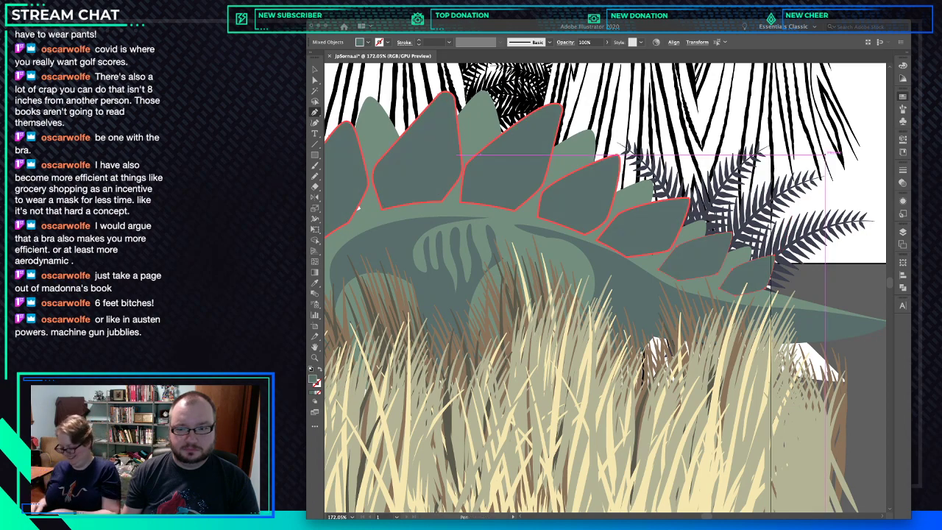
key(ctrl+minus)
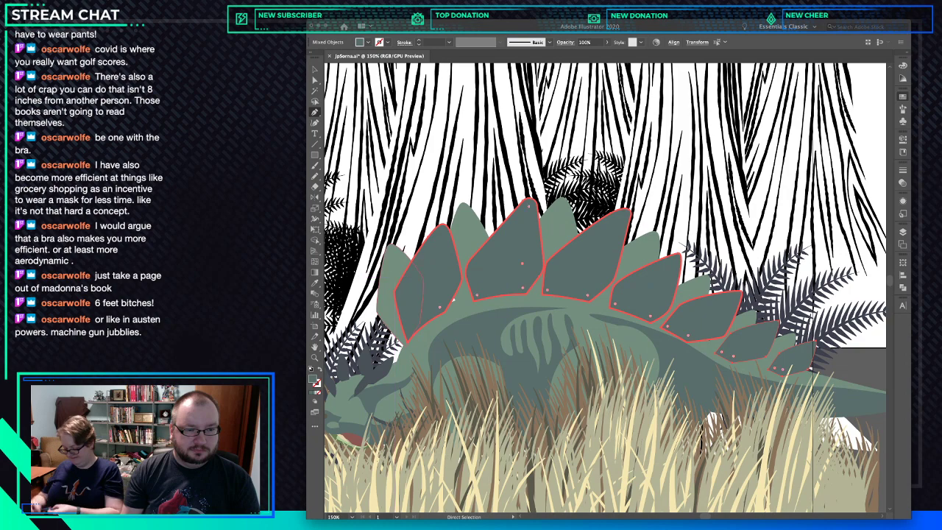
key(p)
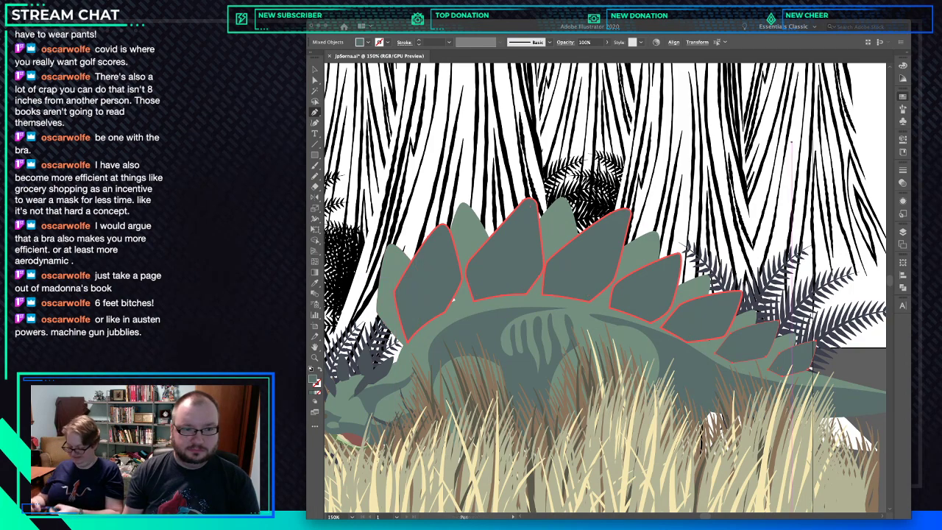
Undo the slate fill on the front row of large plates and recolour the back row of plates with a dark blue-grey.
key(ctrl+z)
ctrl+click(413, 320)
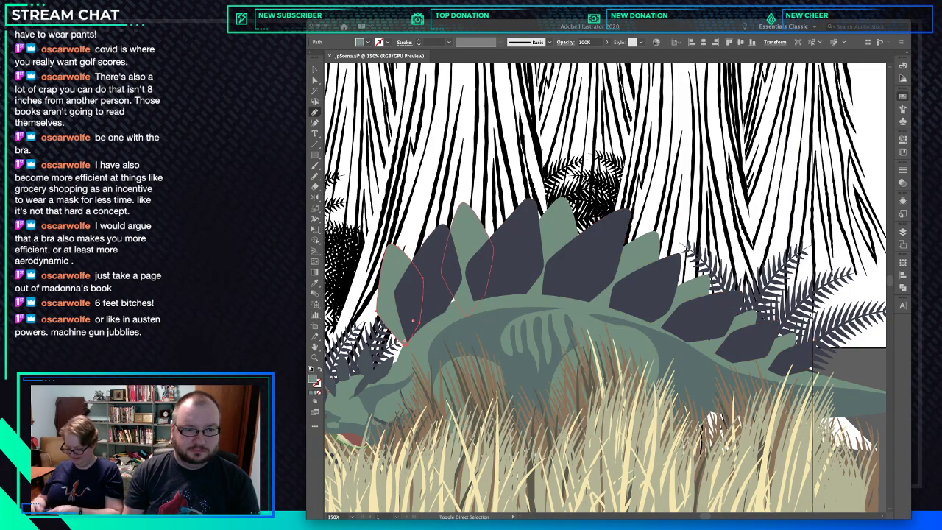
ctrl+shift+click(467, 257)
ctrl+shift+click(626, 279)
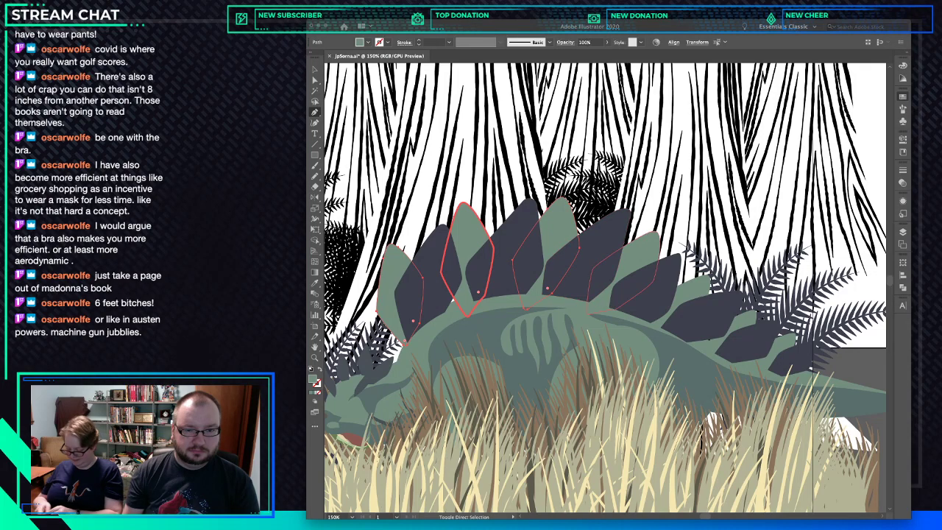
ctrl+shift+click(677, 305)
ctrl+shift+click(747, 335)
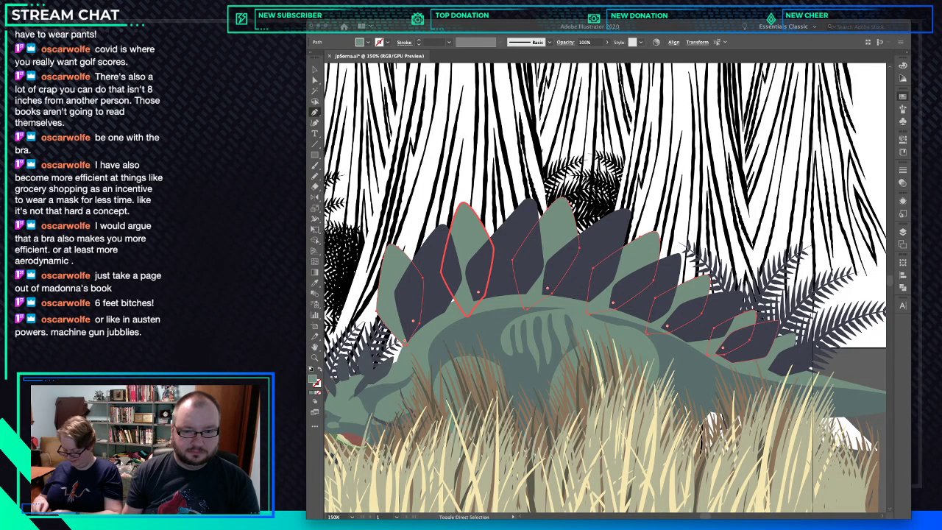
ctrl+shift+click(776, 346)
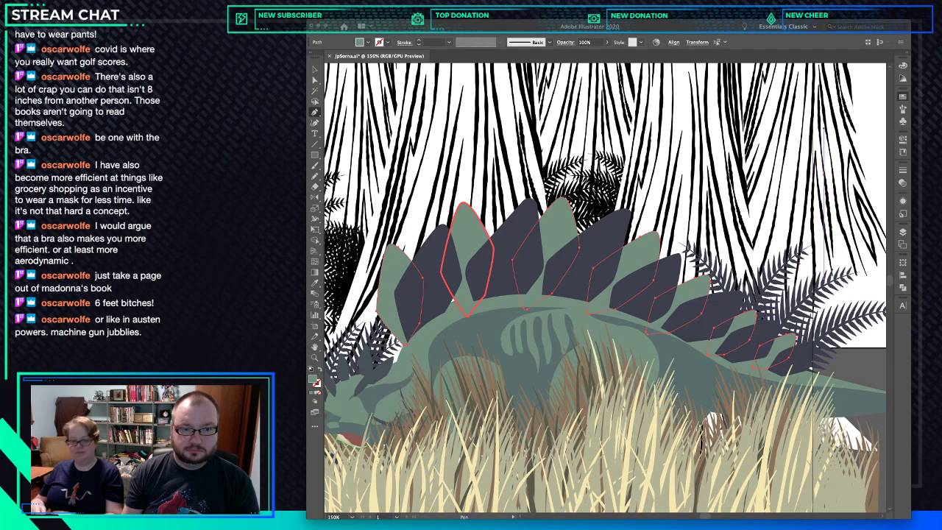
click(824, 122)
drag(868, 431, 820, 417)
key(super+shift+a)
Begin a marking shape on the dinosaur's front leg, with jagged spikes across its upper part and an edge running down the leg.
scroll(645, 344, left, 5)
scroll(646, 344, down, 2)
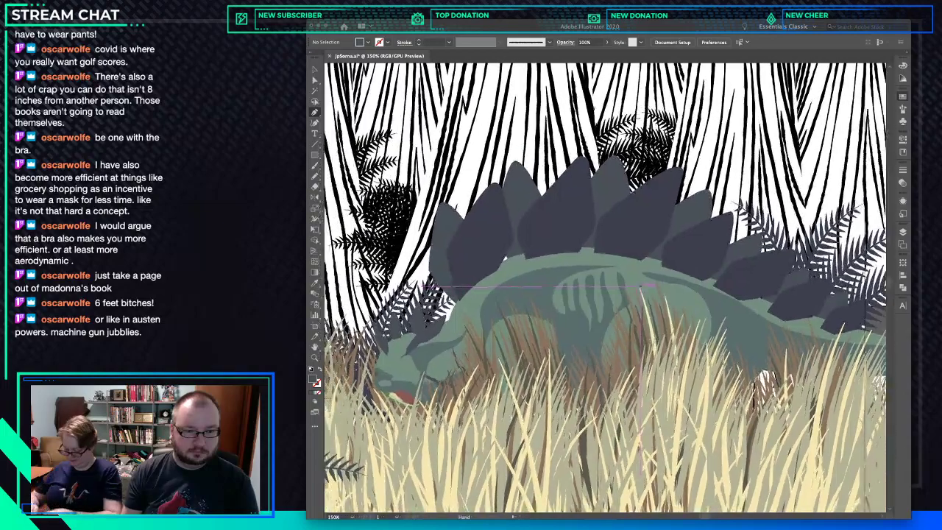
drag(641, 287, 655, 280)
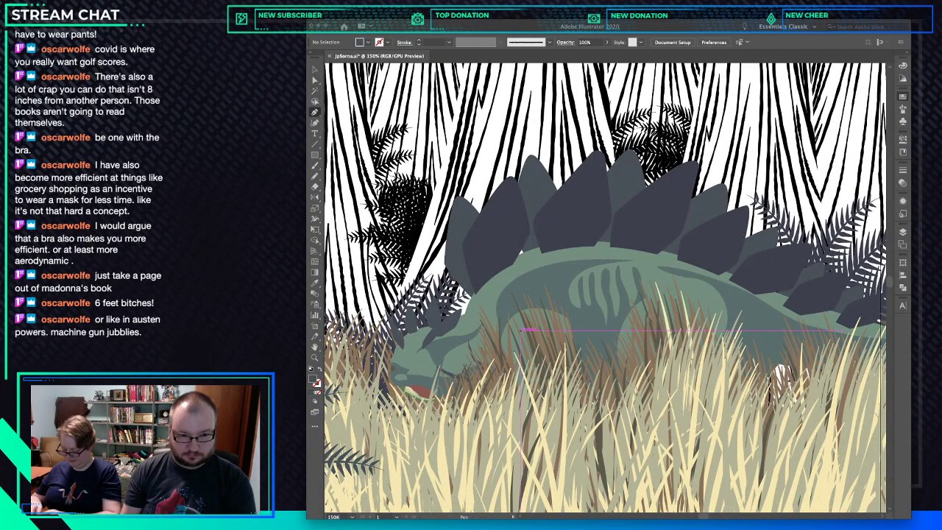
super+click(598, 333)
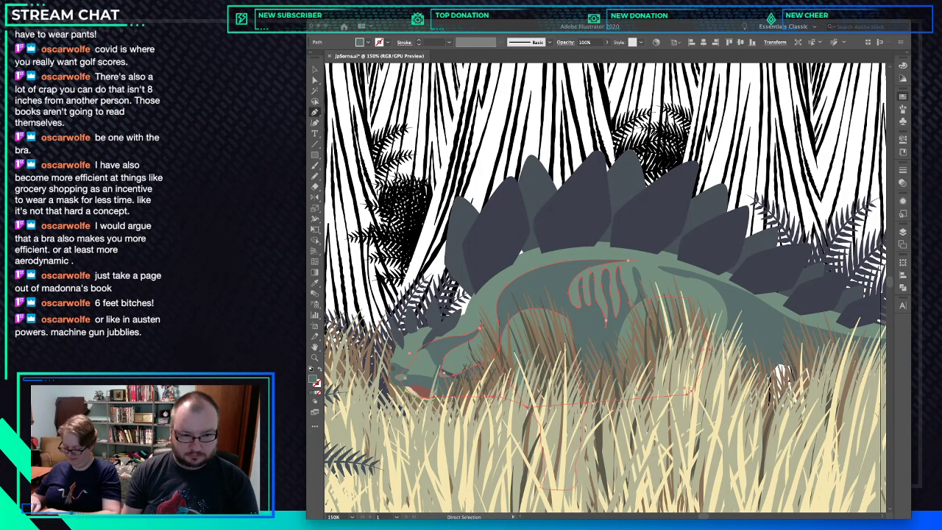
super+click(563, 474)
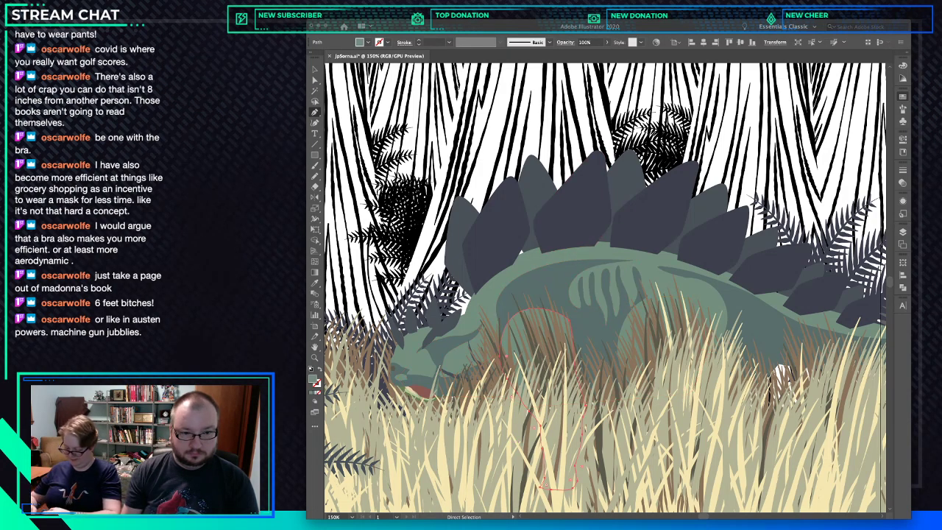
super+click(565, 140)
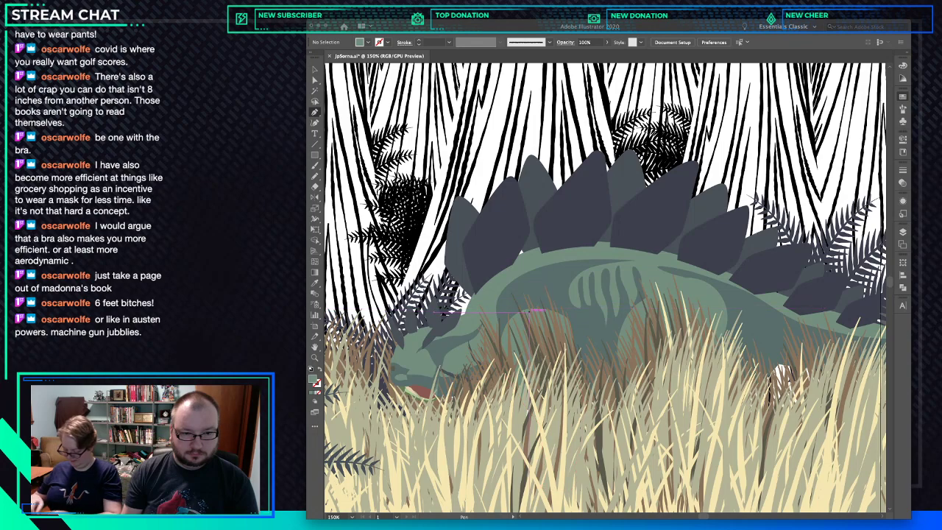
drag(565, 336, 501, 336)
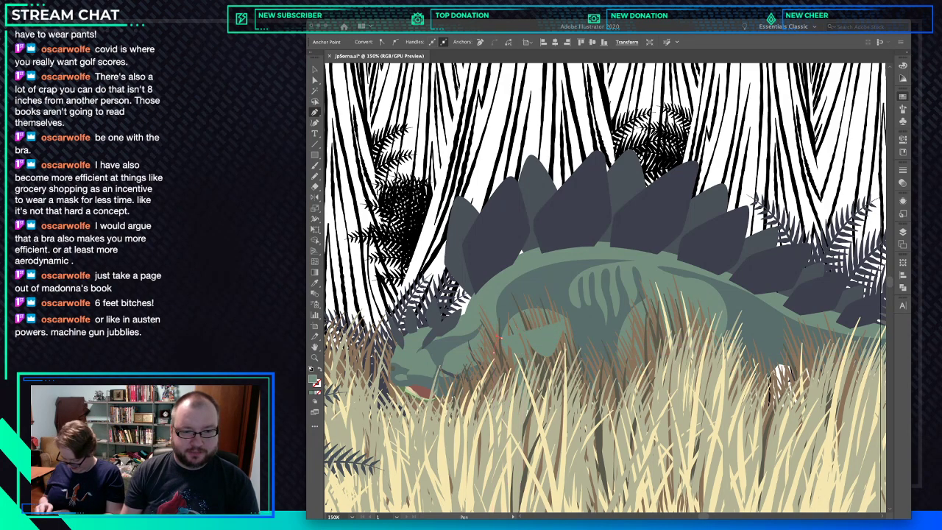
scroll(526, 389, down, 2)
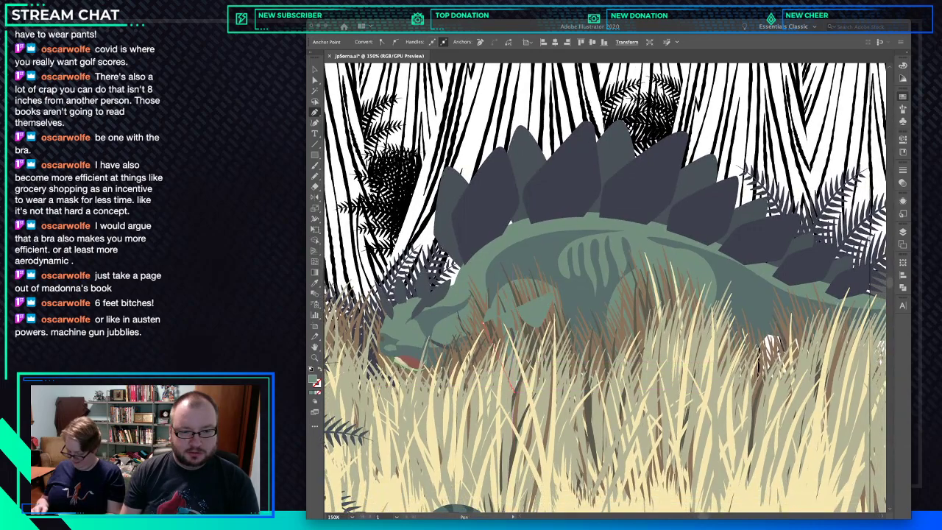
key(ctrl+y)
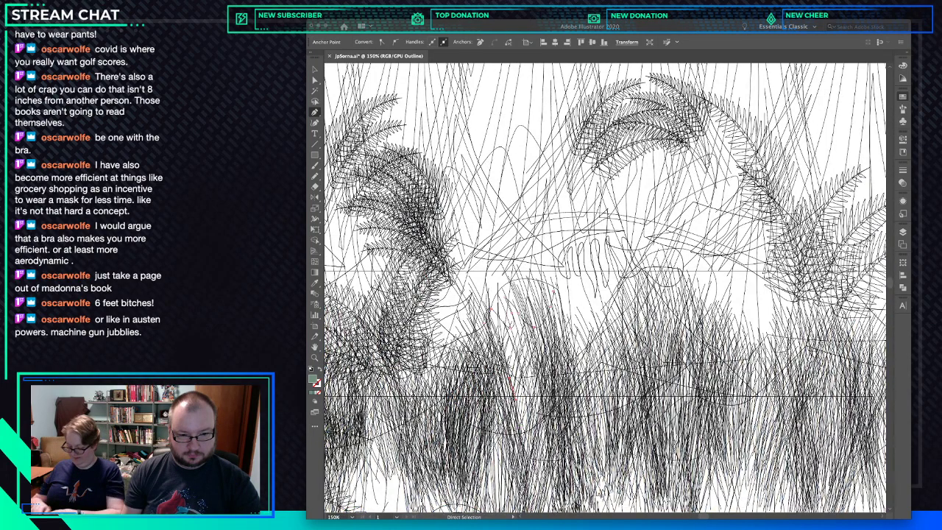
key(ctrl+y)
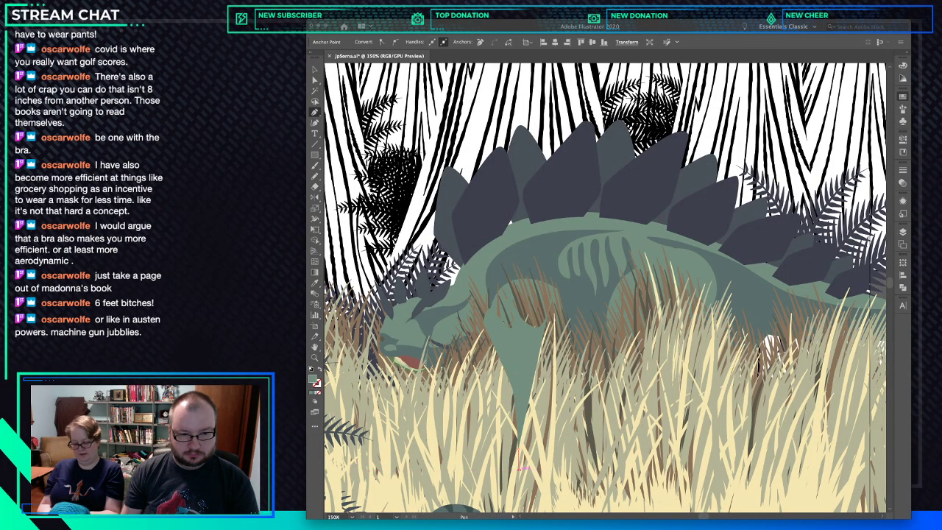
Continue the front-leg marking around the foot and up the rear edge of the leg to close the shape.
click(519, 469)
click(558, 486)
click(582, 475)
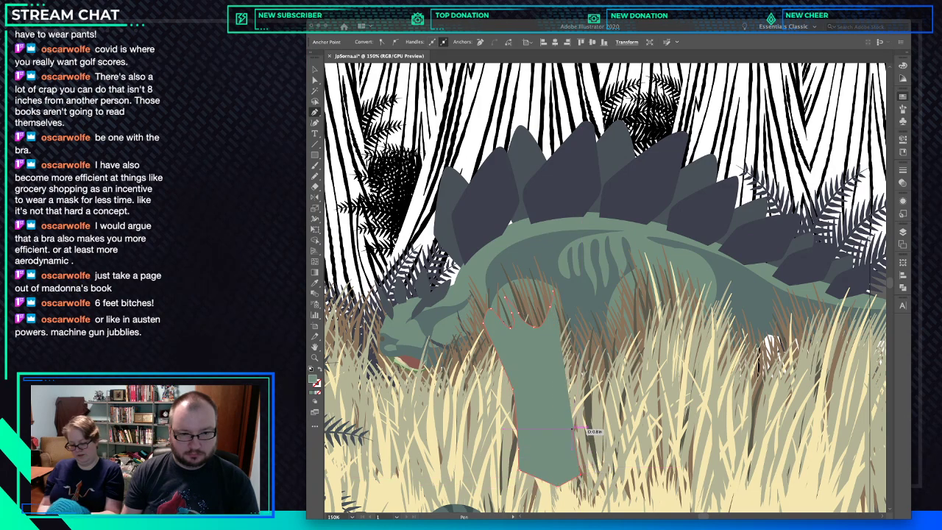
click(570, 386)
click(557, 335)
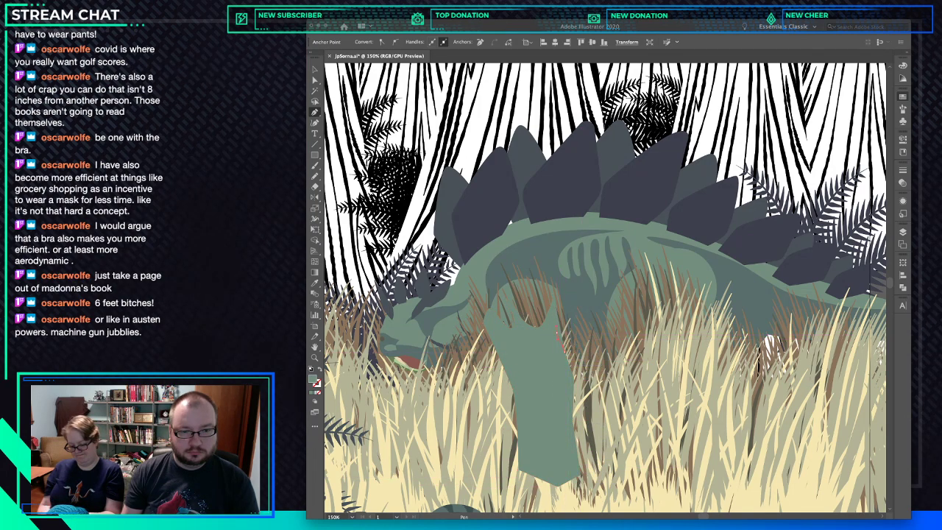
click(566, 330)
click(569, 321)
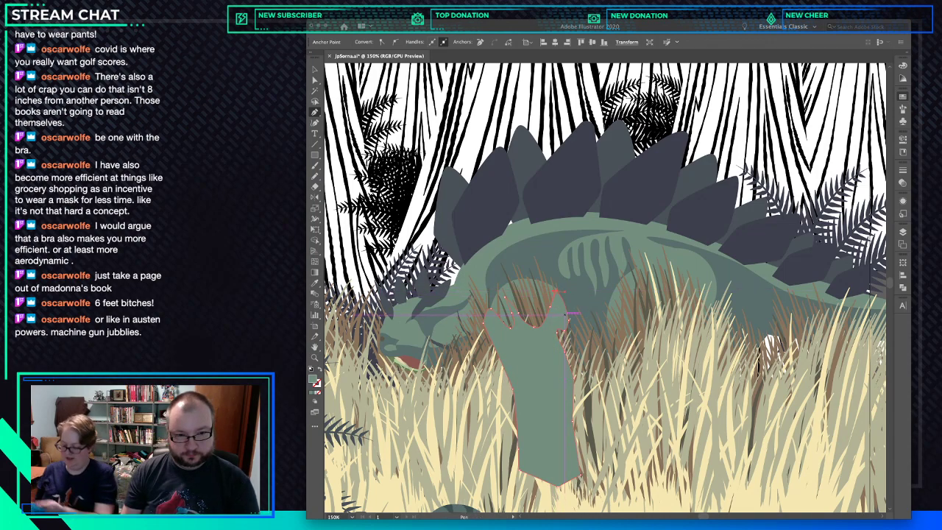
Fill the front-leg marking with the slate body-marking colour and place it behind the grass, directly in front of the leg shape.
key(i)
click(588, 296)
super+click(543, 353)
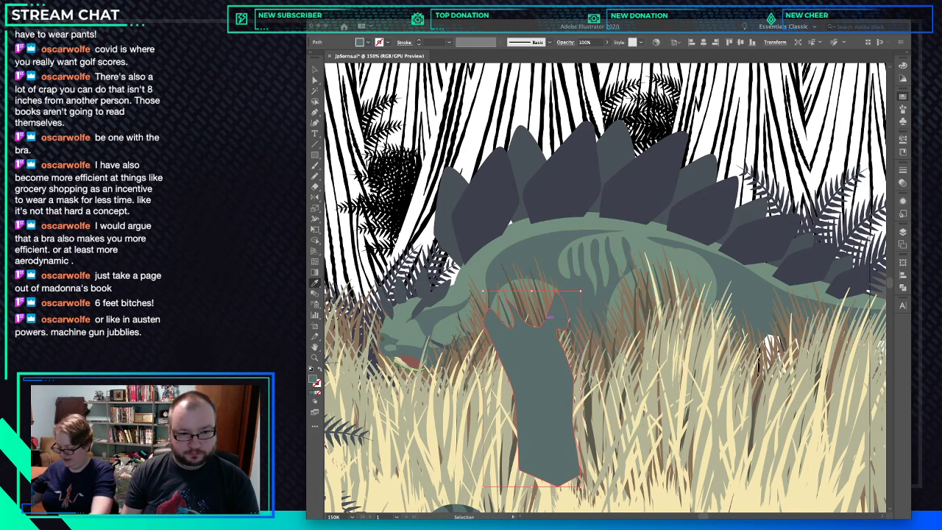
key(super+x)
super+click(543, 354)
key(super+f)
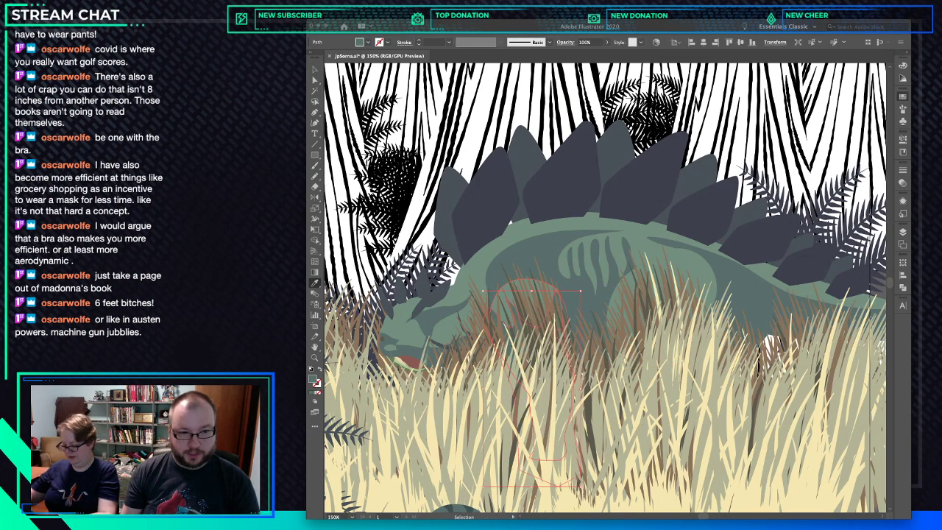
Trim away the parts of the front-leg marking that lie outside the leg's outline.
shift+super+click(528, 294)
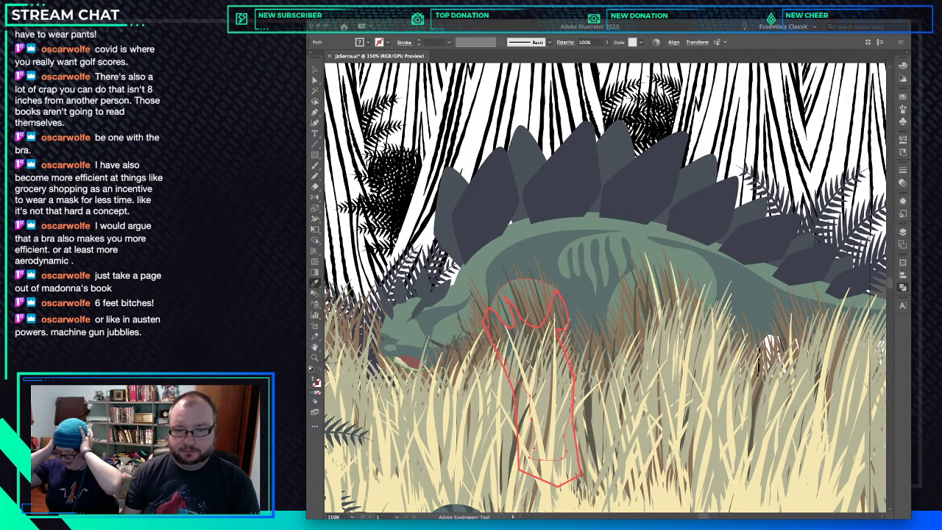
key(v)
key(a)
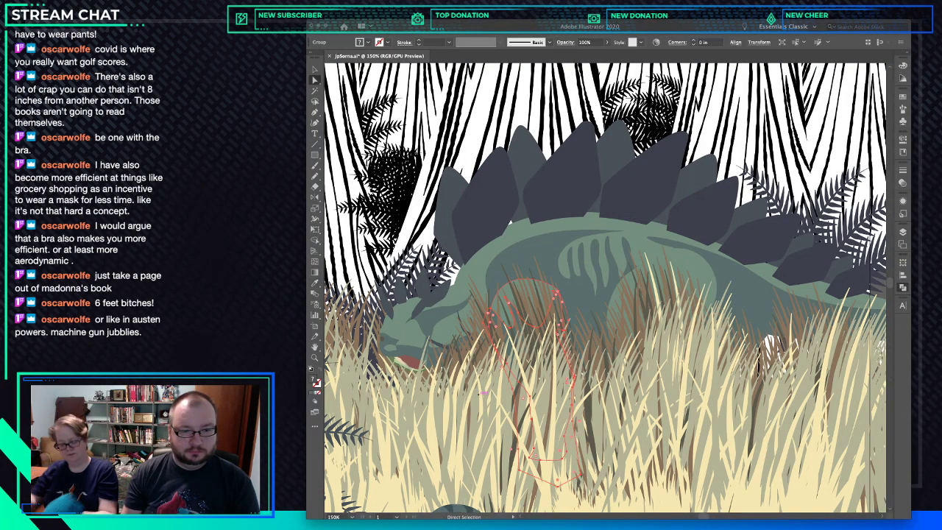
key(super+shift+a)
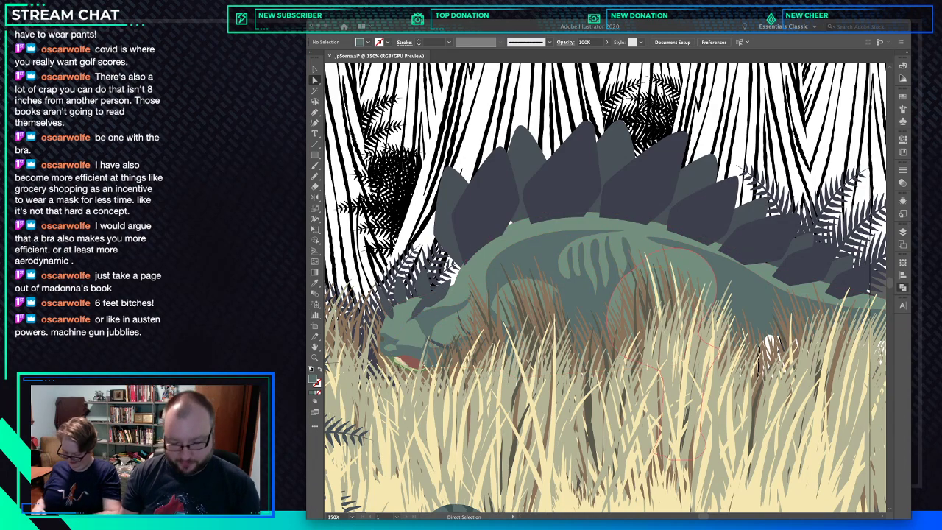
Begin a slate marking on the hind leg, with pointed stripes across the thigh and an edge following the front of the knee.
key(p)
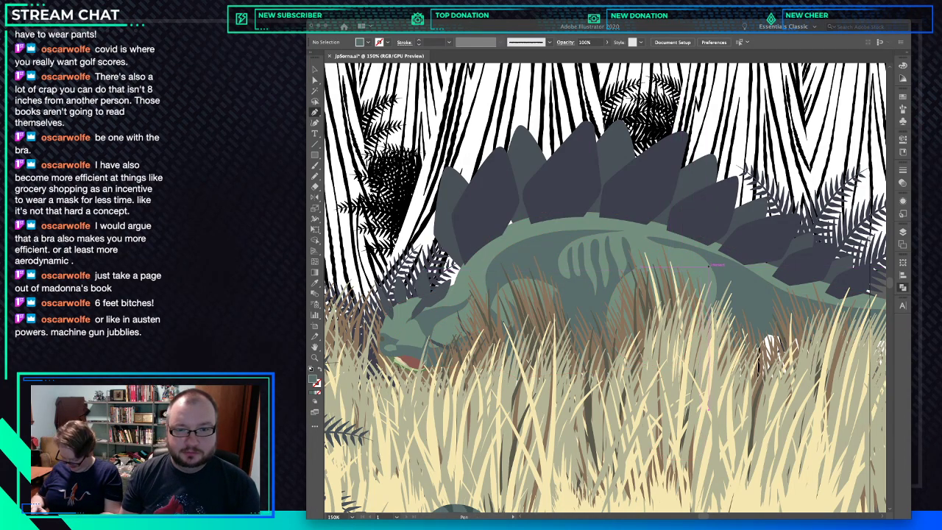
click(707, 269)
click(701, 270)
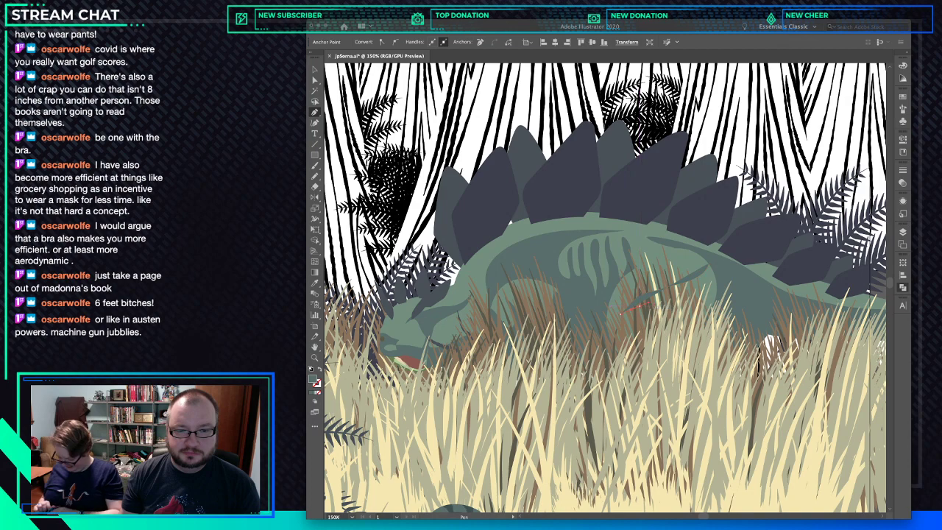
click(686, 299)
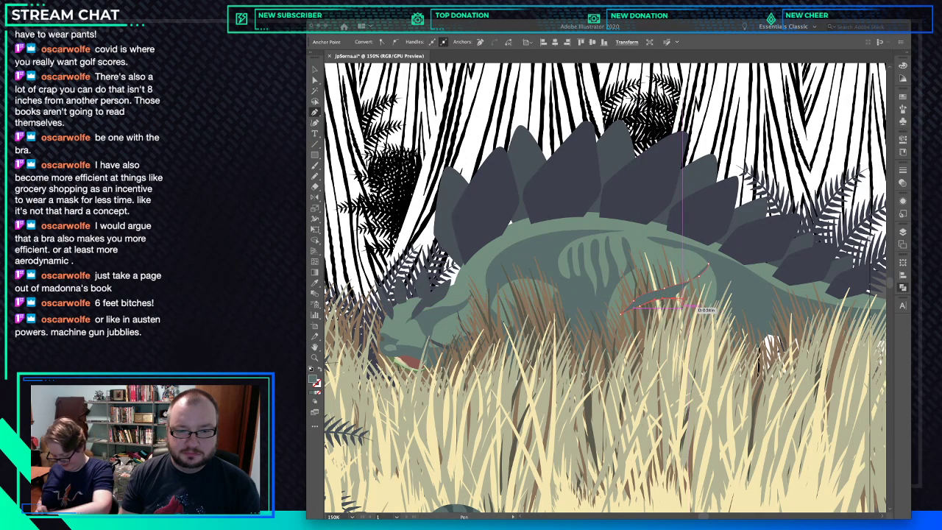
click(682, 307)
click(646, 318)
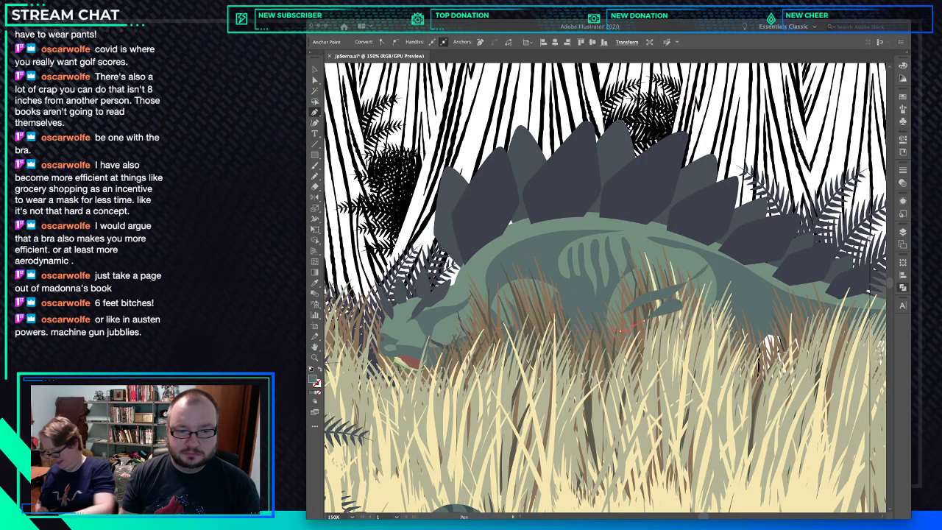
click(609, 320)
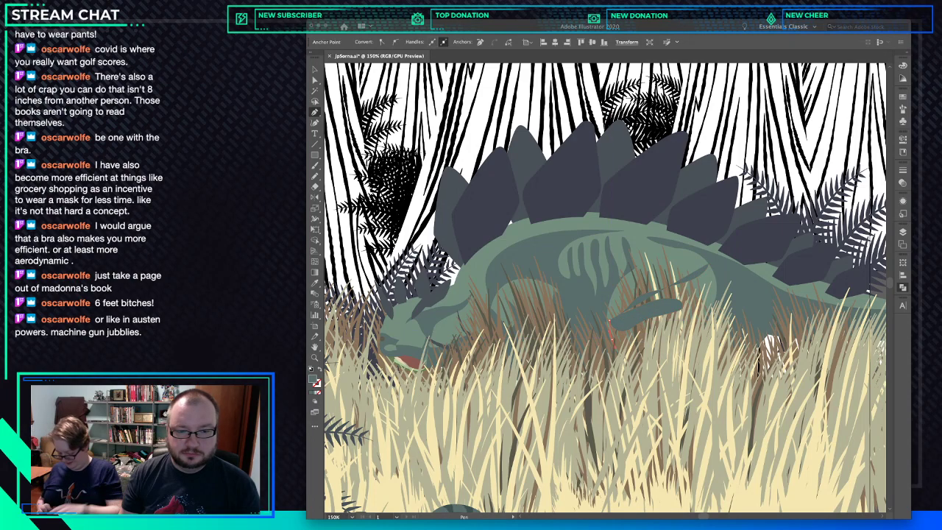
click(613, 340)
click(627, 359)
click(655, 366)
click(671, 379)
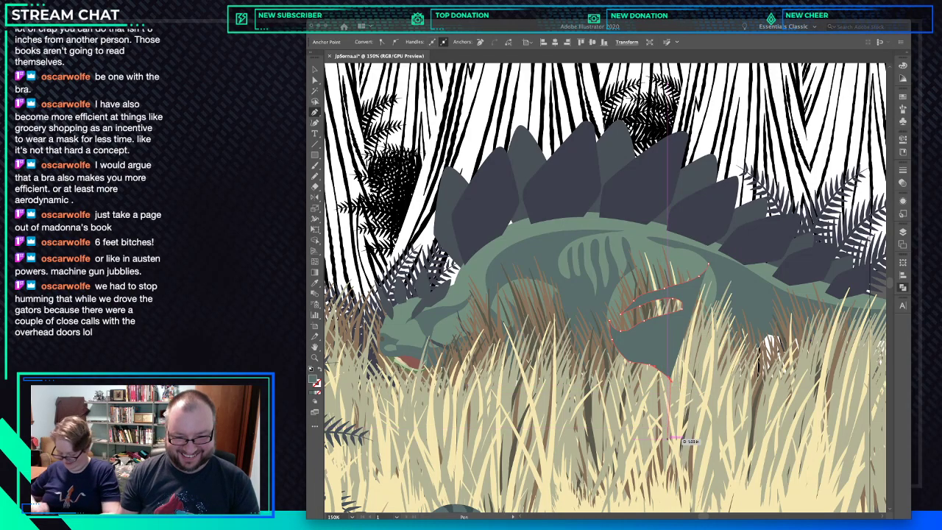
Continue the hind-leg marking down around the foot and back up the rear edge, closing it at the top of the thigh.
click(666, 453)
click(702, 449)
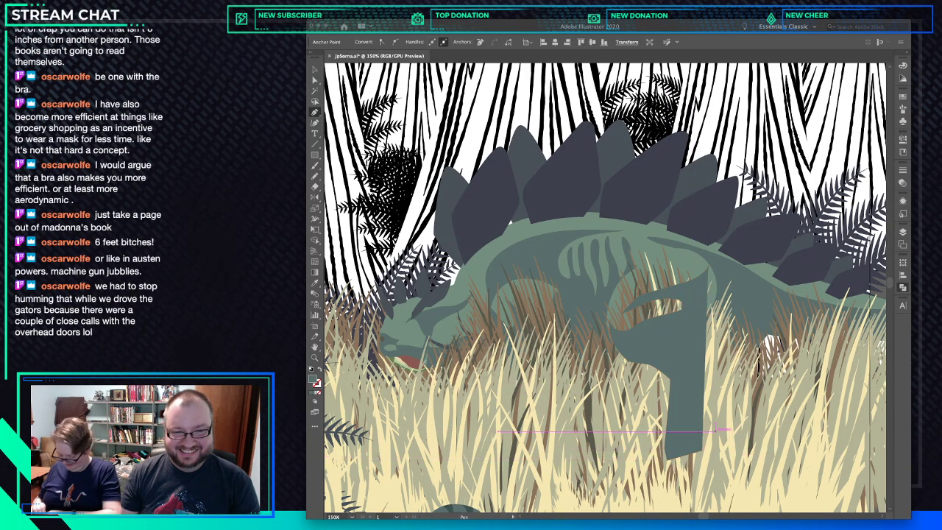
click(715, 431)
click(707, 394)
click(701, 345)
click(708, 328)
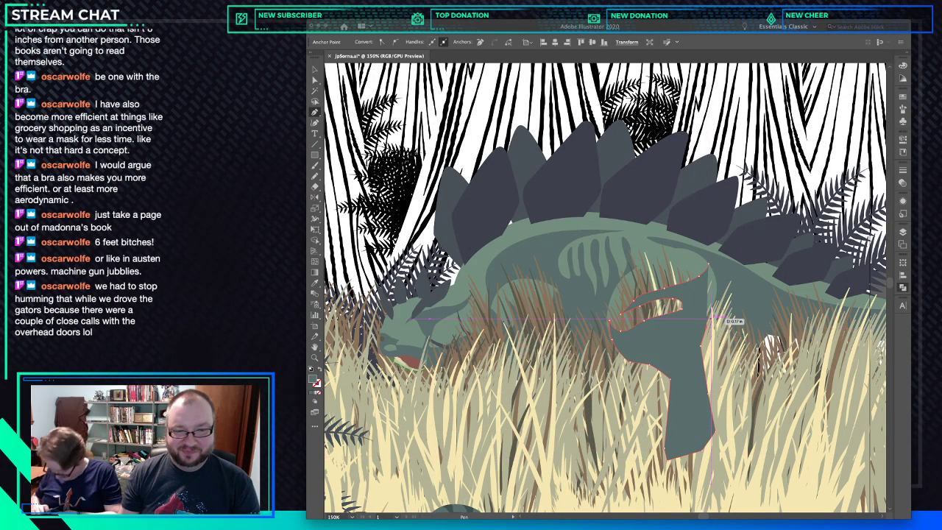
click(715, 305)
click(716, 263)
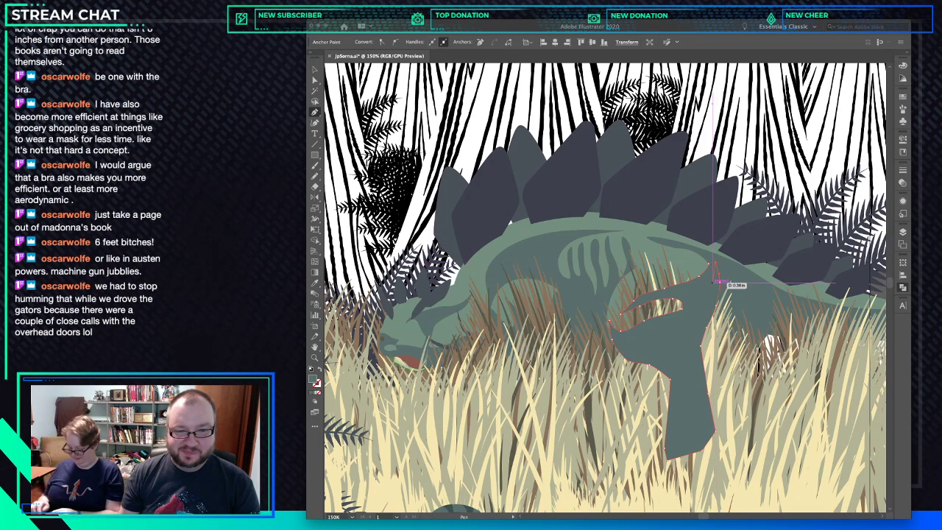
click(713, 282)
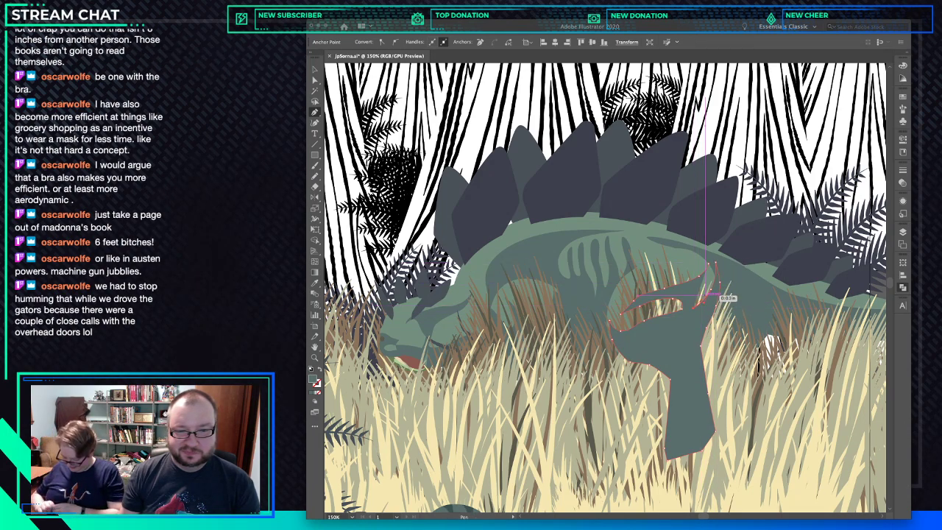
drag(710, 280, 710, 267)
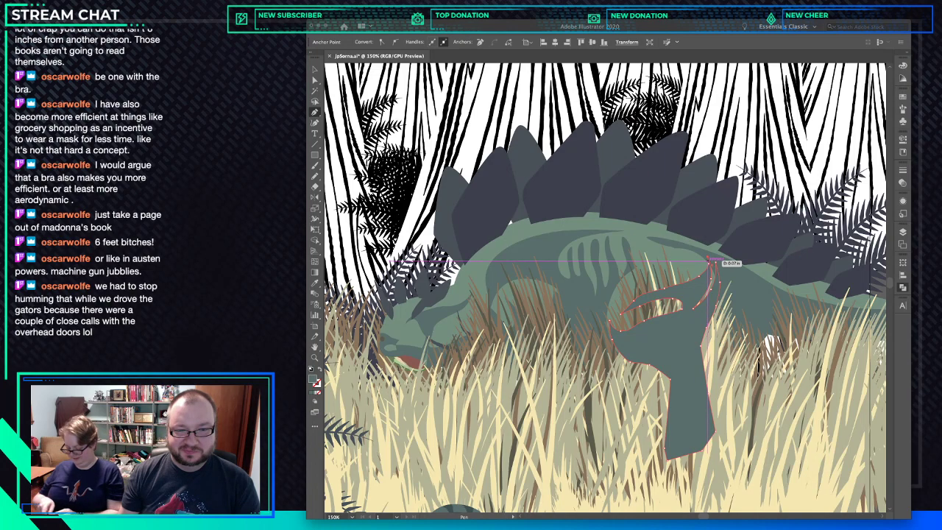
Place the hind-leg marking behind the grass directly in front of the leg shape, and select it together with the leg outline.
key(super+x)
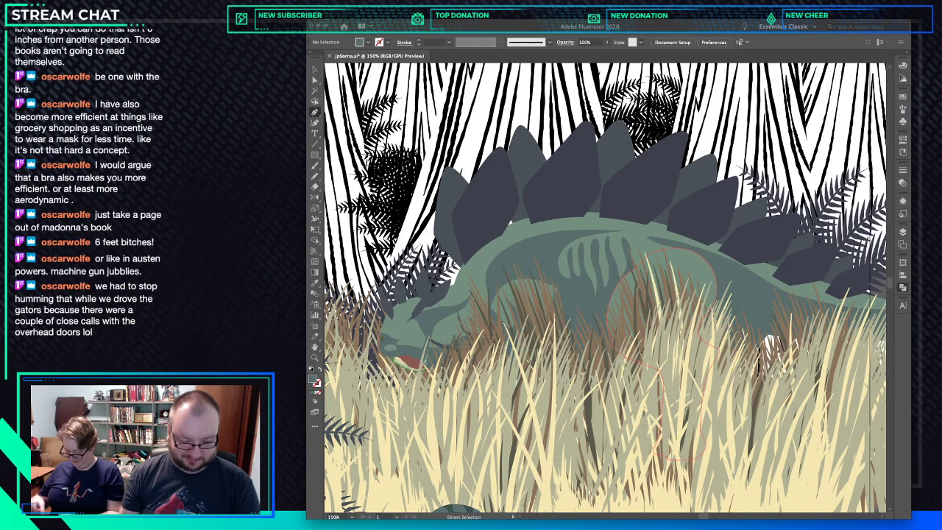
key(super+b)
shift+super+click(673, 276)
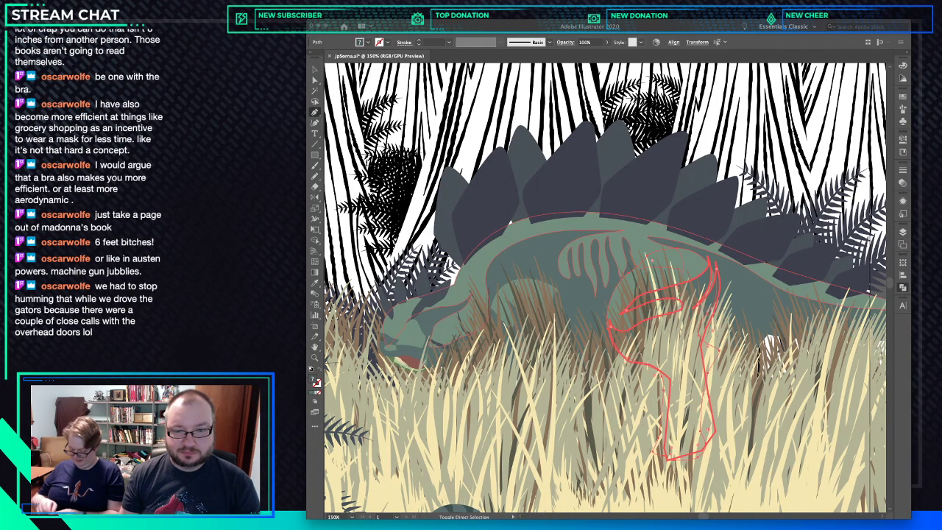
Trim away the parts of the hind-leg marking that lie outside the leg's outline.
key(super+g)
super+click(747, 381)
super+click(708, 354)
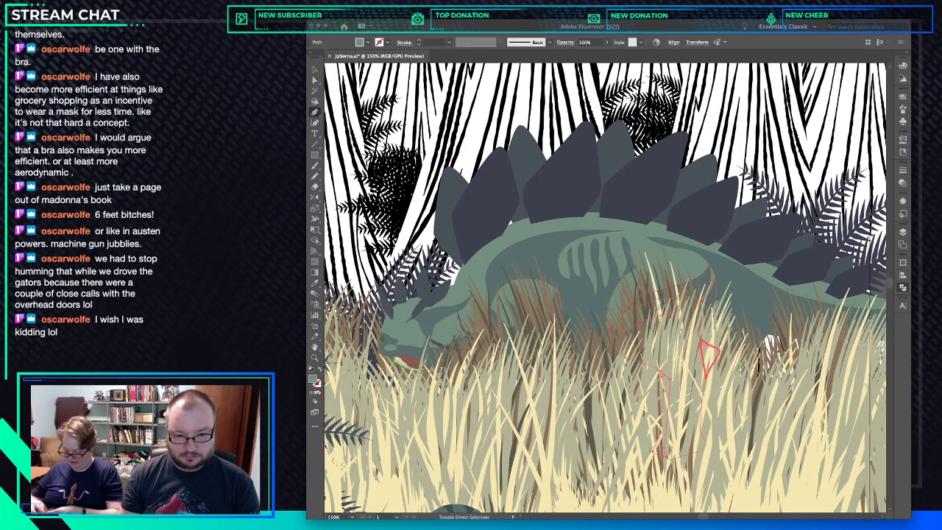
ctrl+click(674, 358)
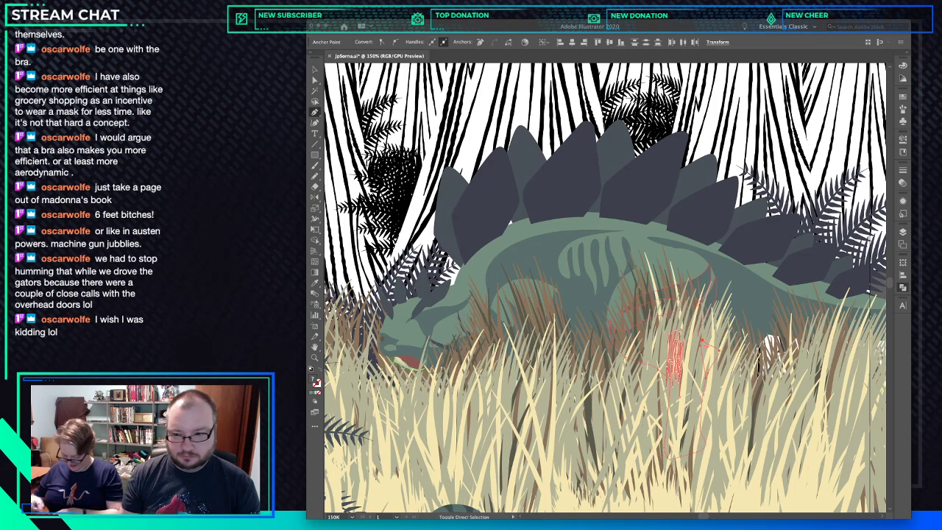
key(ctrl+shift+a)
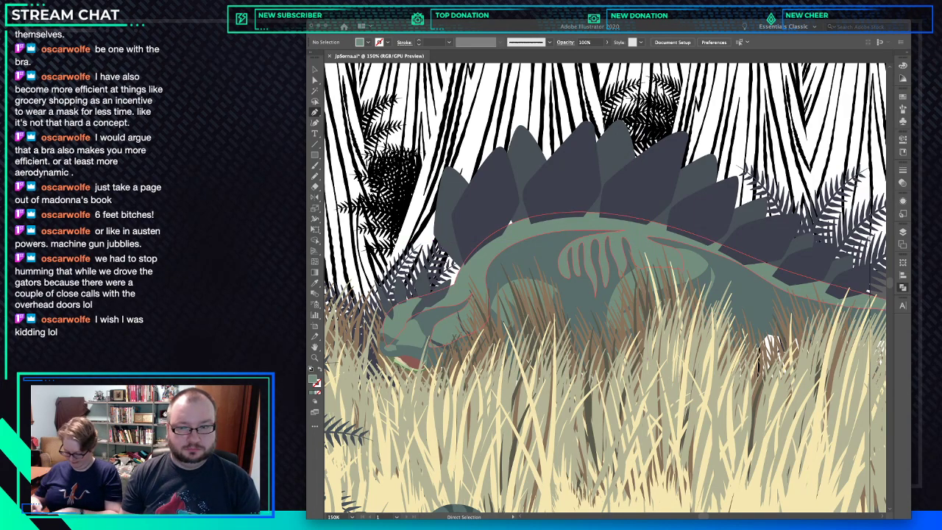
key(ctrl+0)
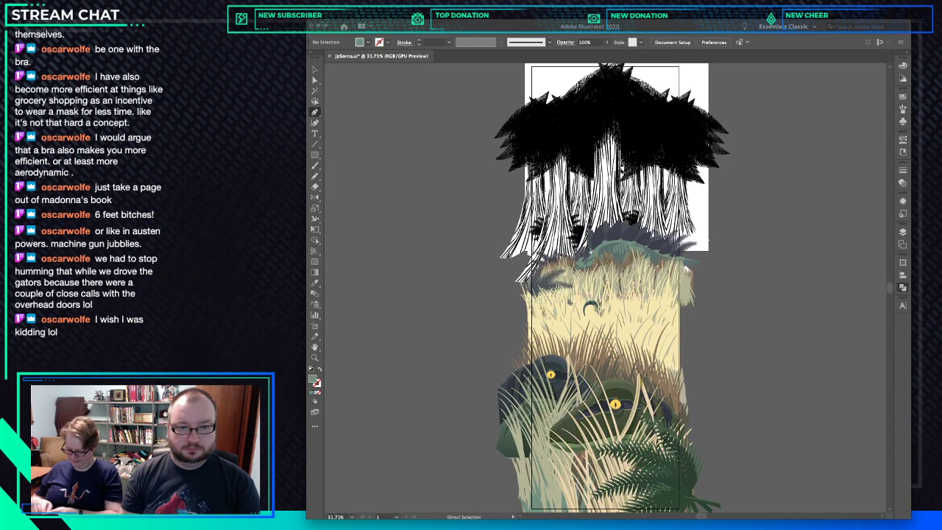
drag(592, 234, 651, 234)
key(v)
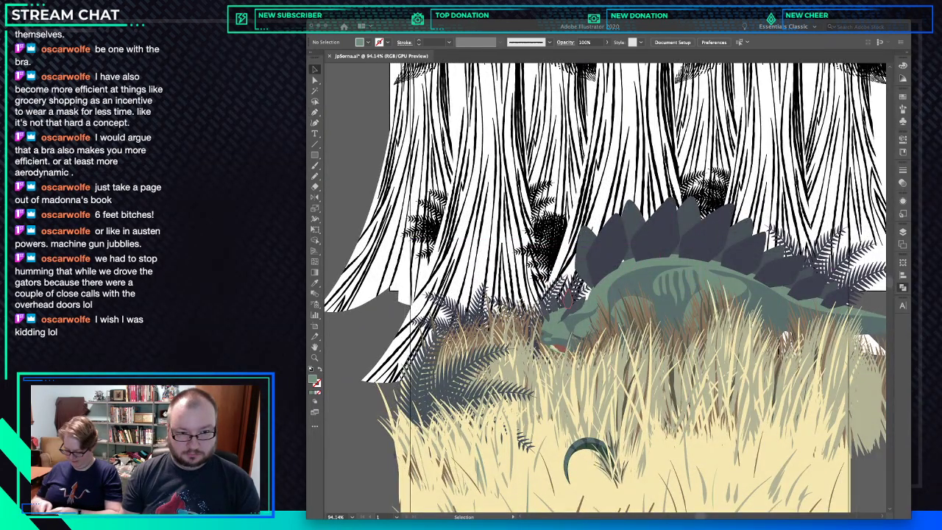
click(584, 284)
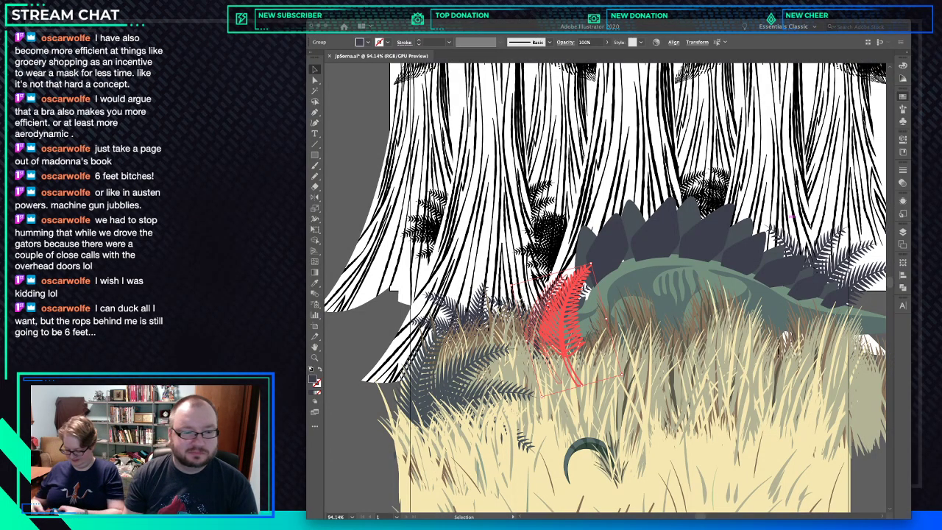
key(a)
key(Delete)
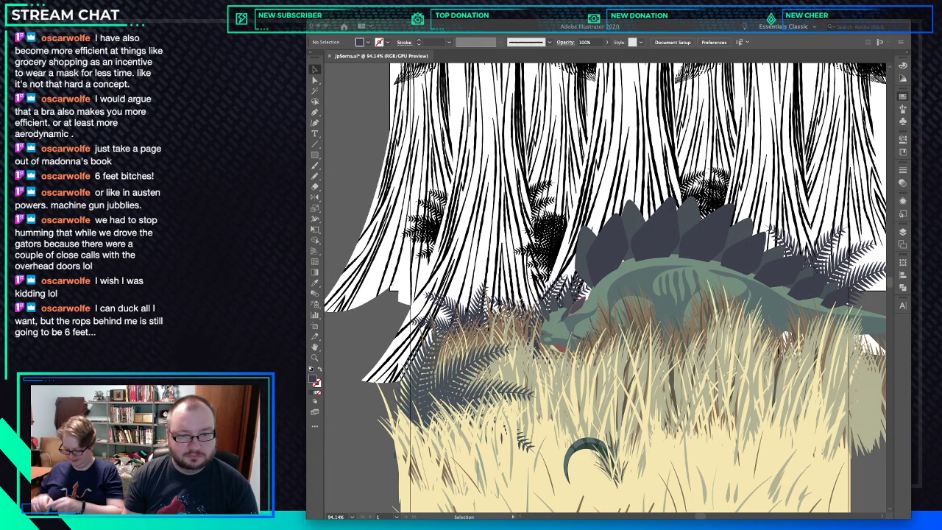
Duplicate the rearmost small neck plate with a slight offset, divide it against the original, and remove the sliver outside the plate.
key(super+space)
drag(571, 298, 673, 298)
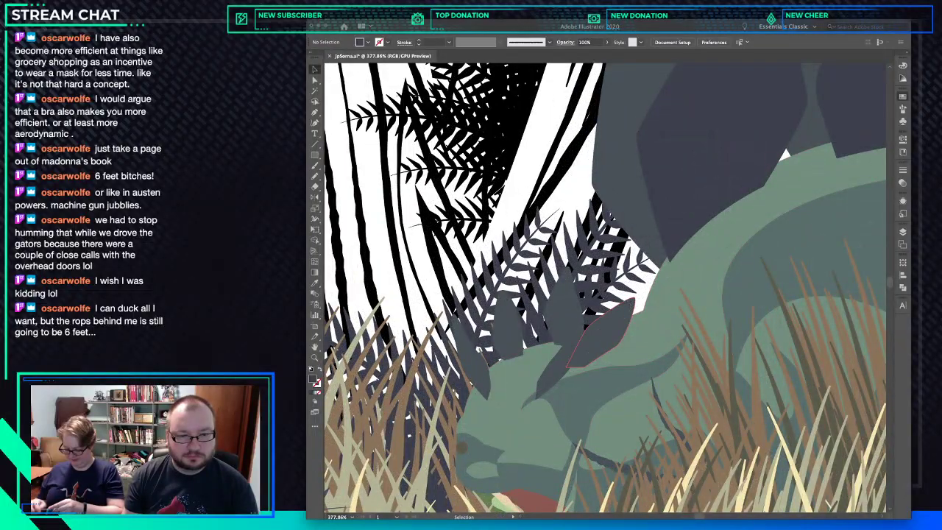
drag(612, 333, 617, 336)
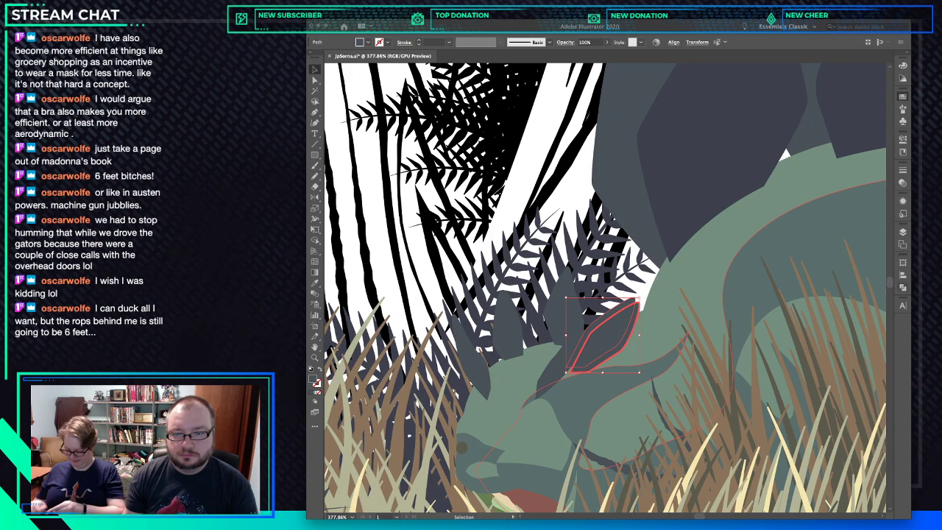
shift+click(607, 339)
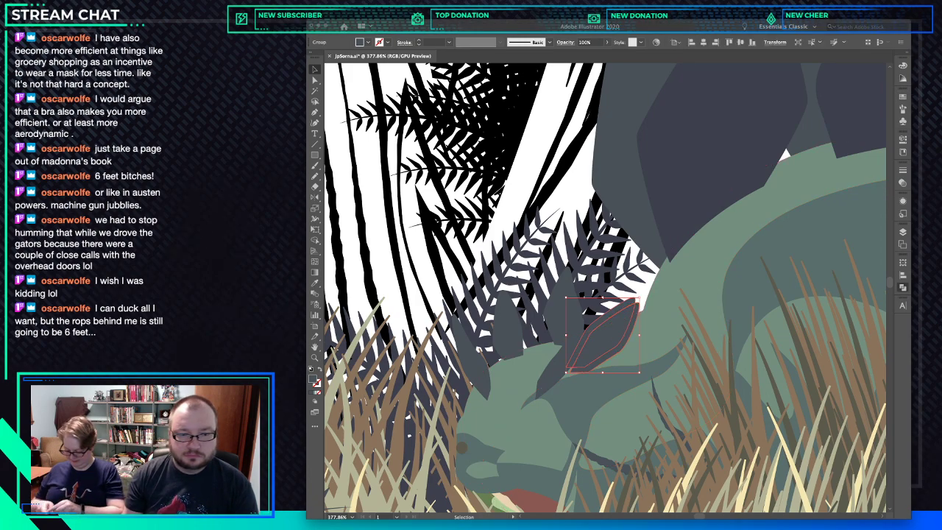
click(707, 170)
key(a)
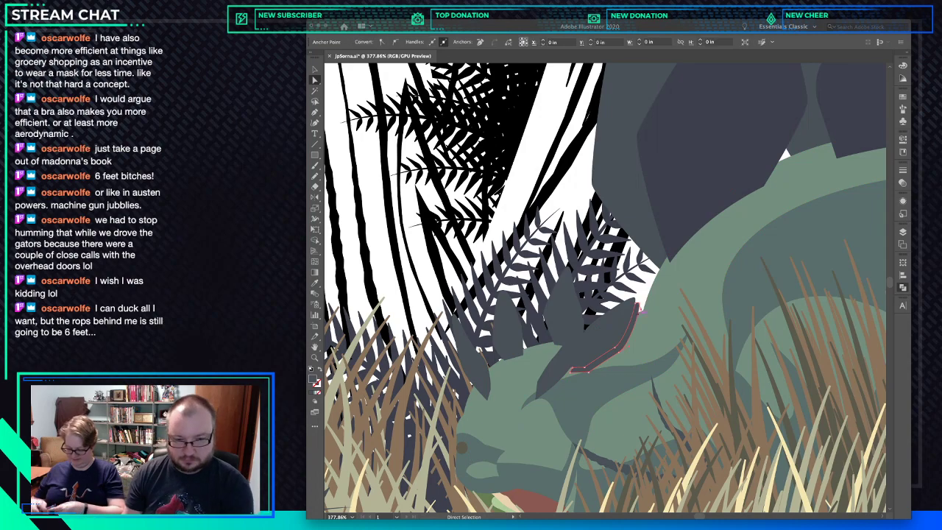
Fill the overlapping inner piece of the rearmost neck plate with the dark navy of the large back plates.
click(608, 337)
key(o)
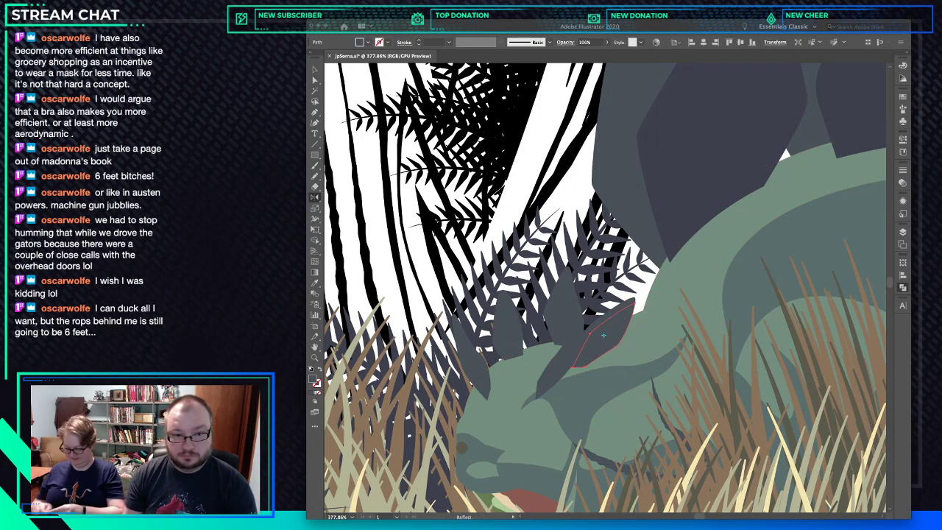
key(i)
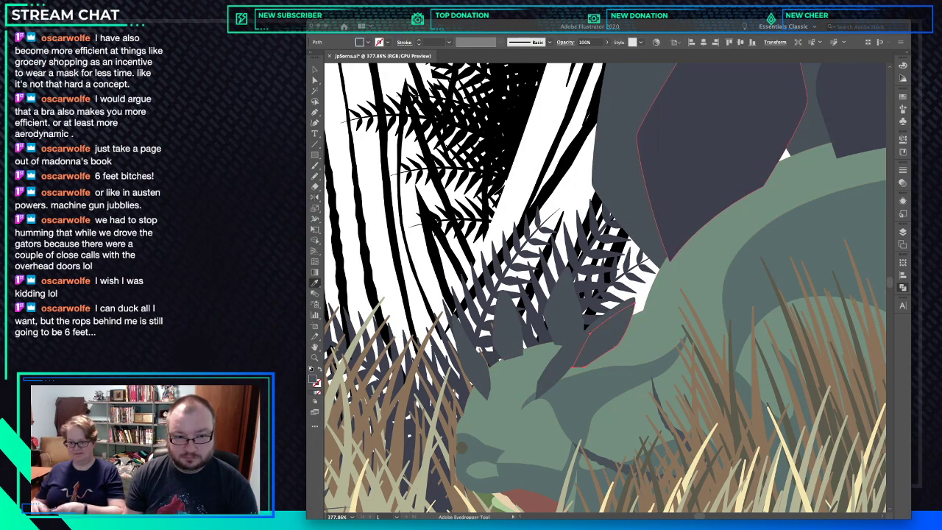
click(688, 214)
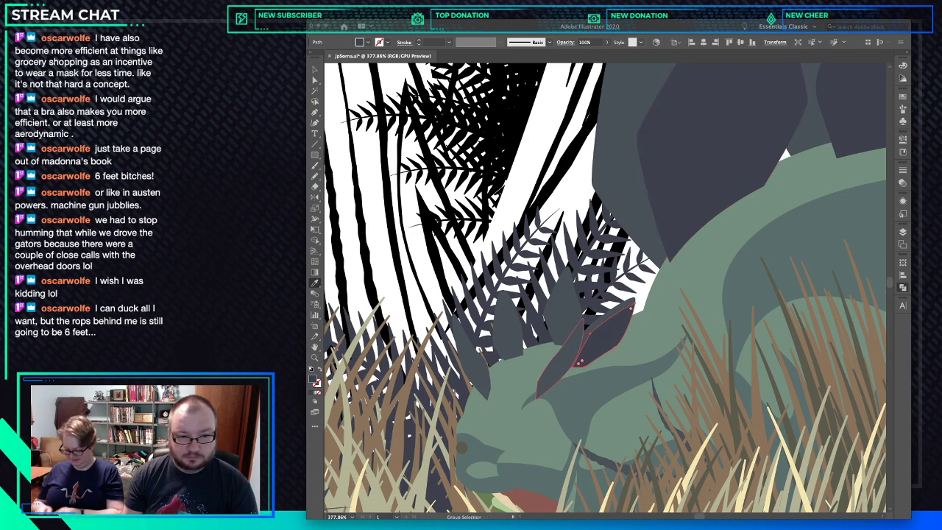
Duplicate the neck plate just ahead slightly lower, divide the copy against the original, and delete the sliver outside the plate.
drag(567, 362, 572, 373)
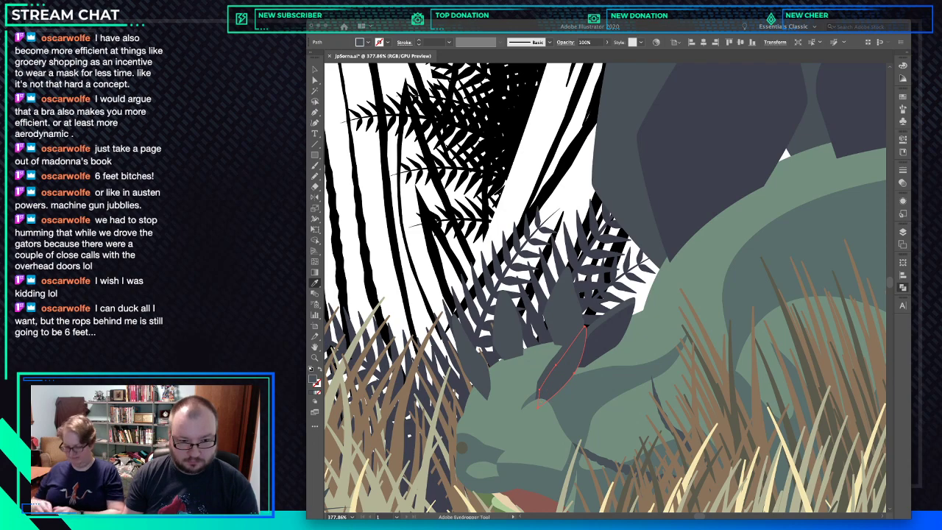
drag(537, 409, 534, 413)
shift+click(558, 358)
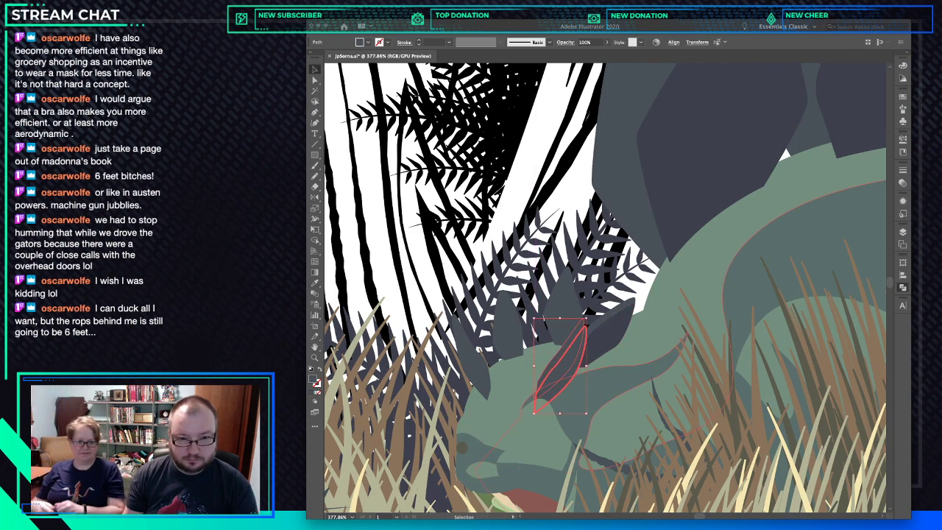
key(a)
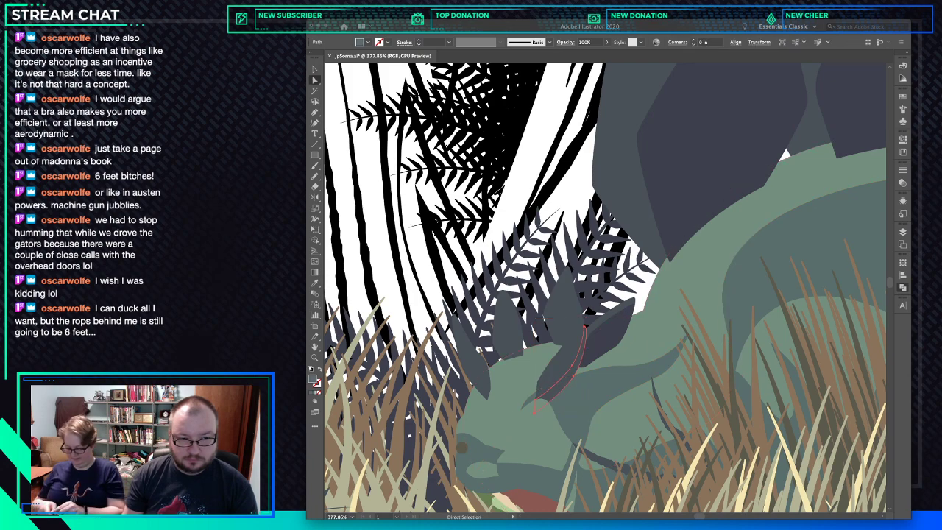
key(Delete)
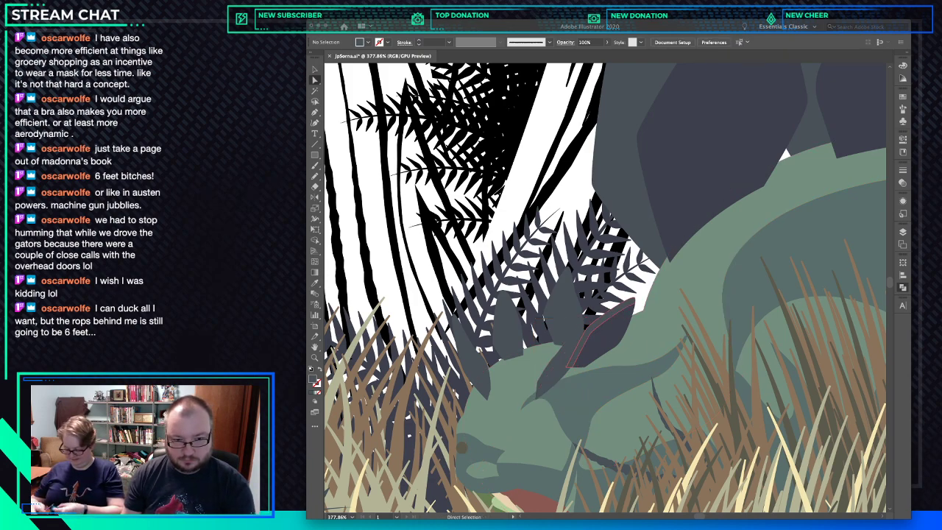
Fill the inner piece of that second neck plate with the dark navy sampled from the neighbouring plate.
click(573, 348)
key(i)
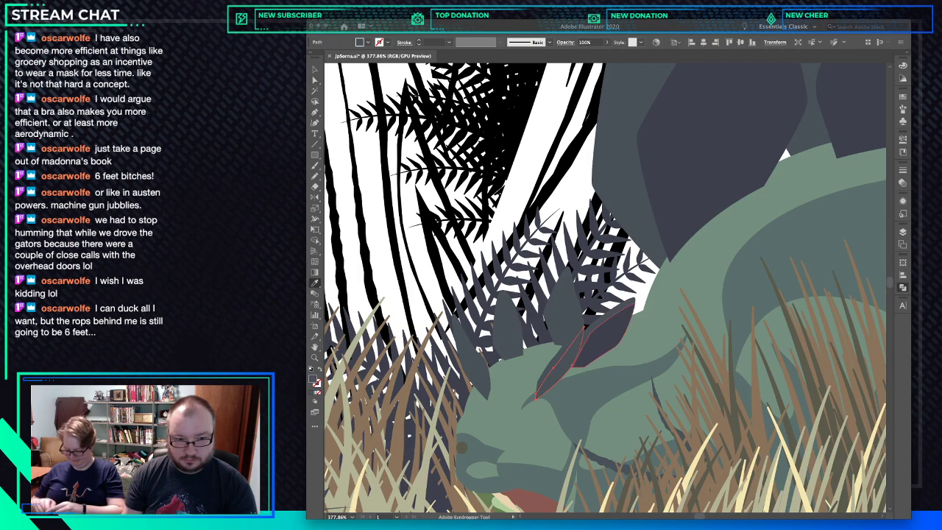
click(586, 343)
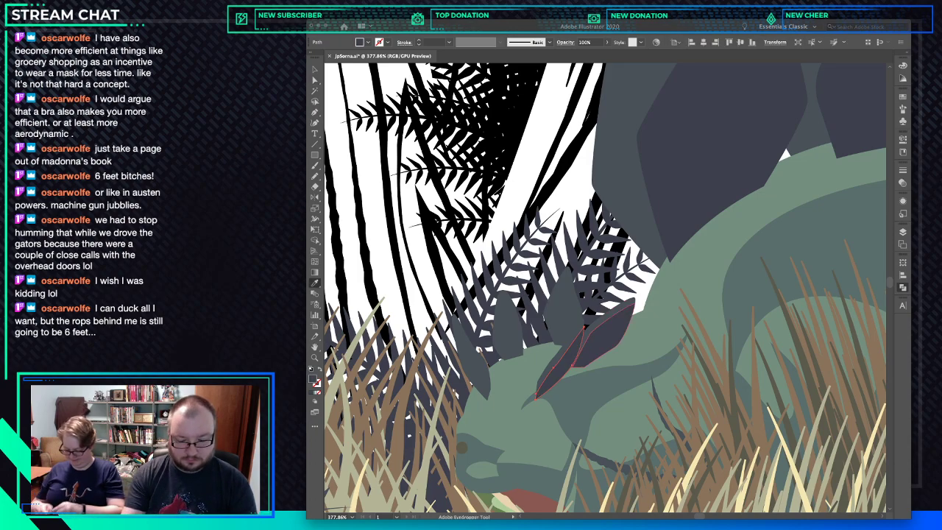
key(a)
Review the shaded neck plates and the coloured dinosaur in the context of the whole illustration.
key(ctrl+minus)
key(ctrl+minus)
key(ctrl+minus)
key(ctrl+minus)
key(ctrl+minus)
key(i)
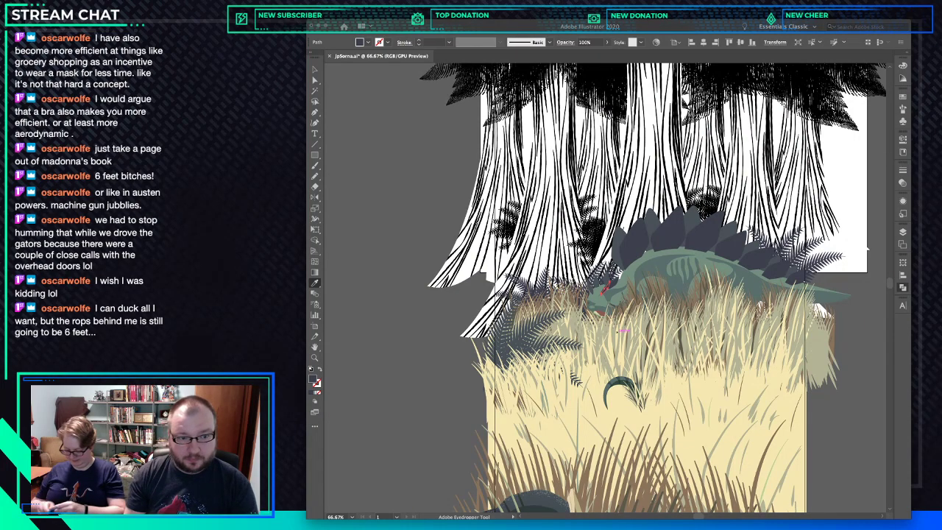
key(a)
key(ctrl+shift+a)
key(space)
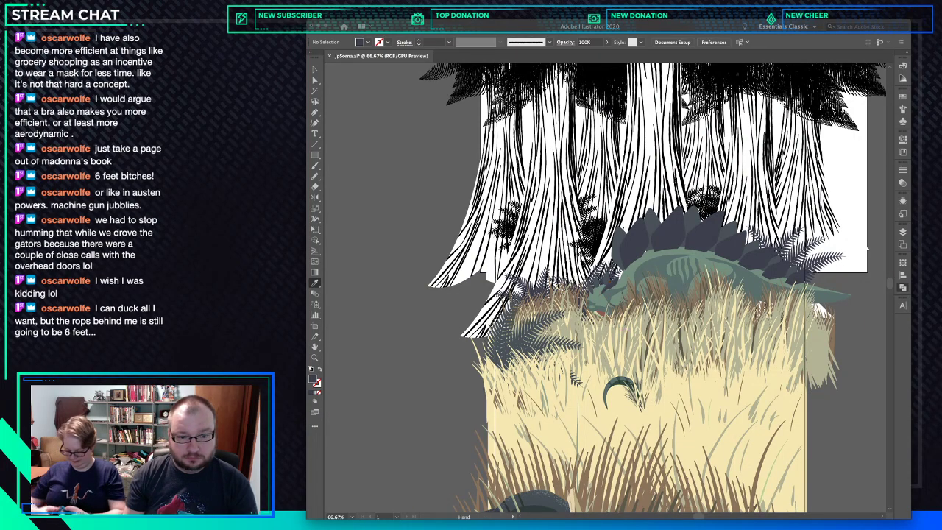
drag(633, 309, 583, 308)
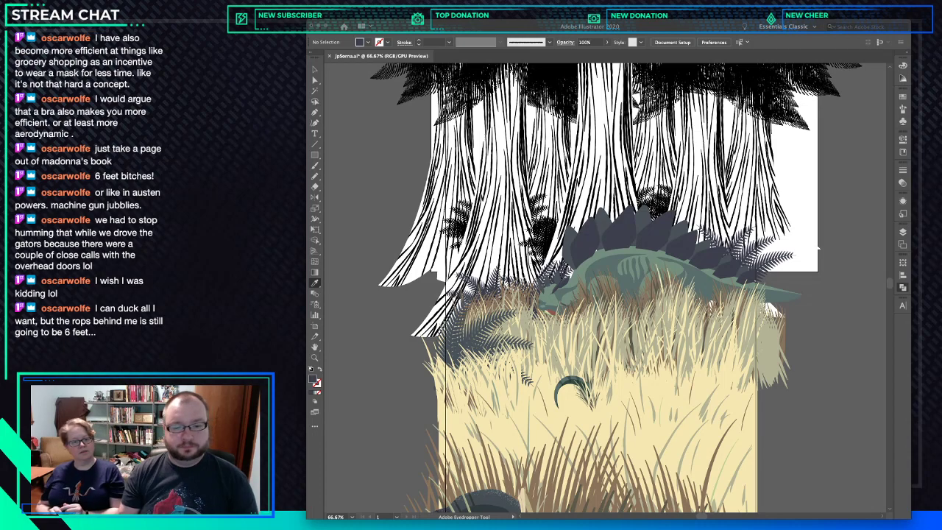
scroll(610, 236, down, 3)
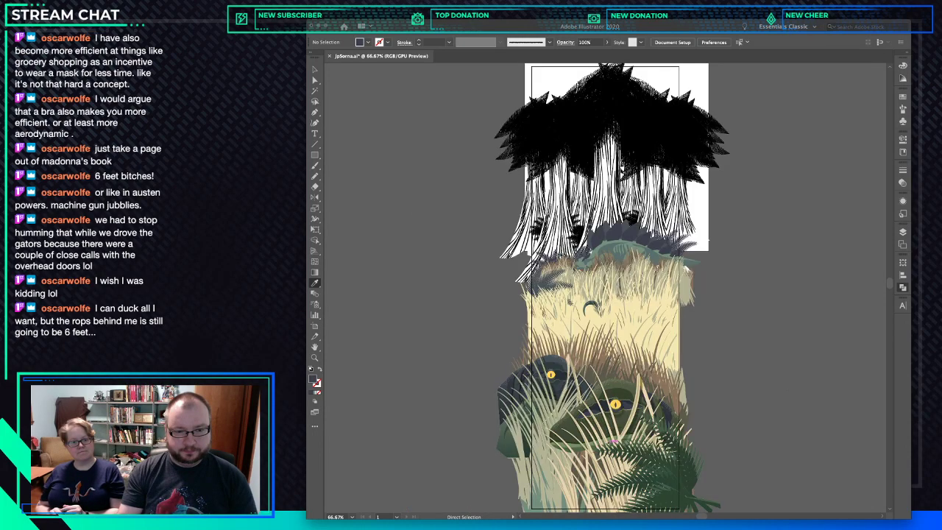